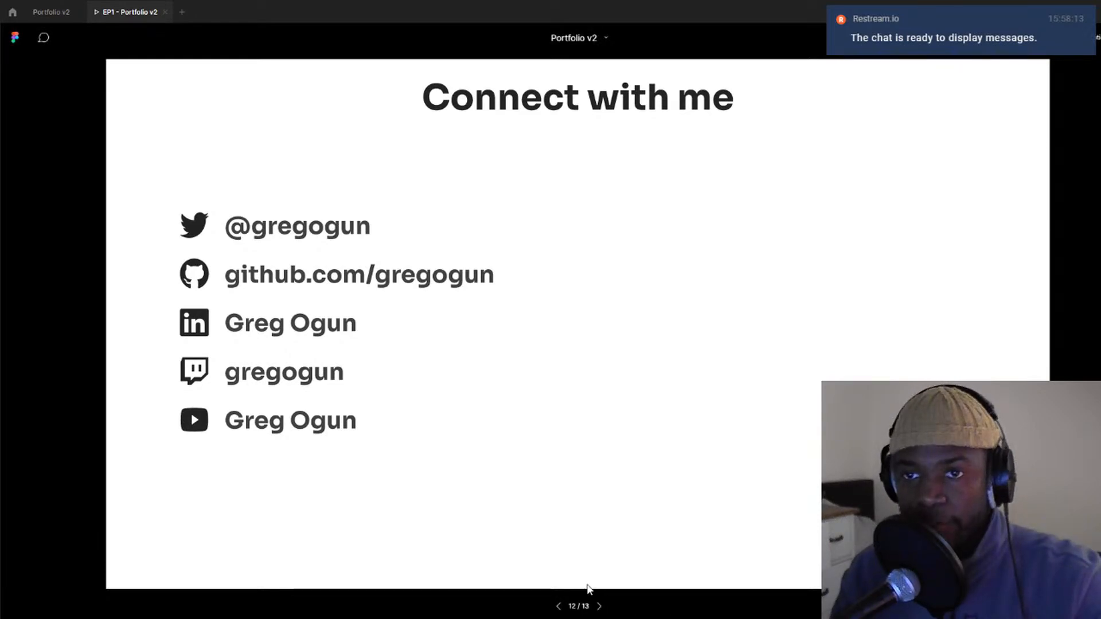
- Switch to the EP2 - Designing with Figma session plan in Notion and tick off Project Overview Recap
{"action": "left_click_drag", "start_coordinate": [445, 8], "coordinate": [1100, 75]}
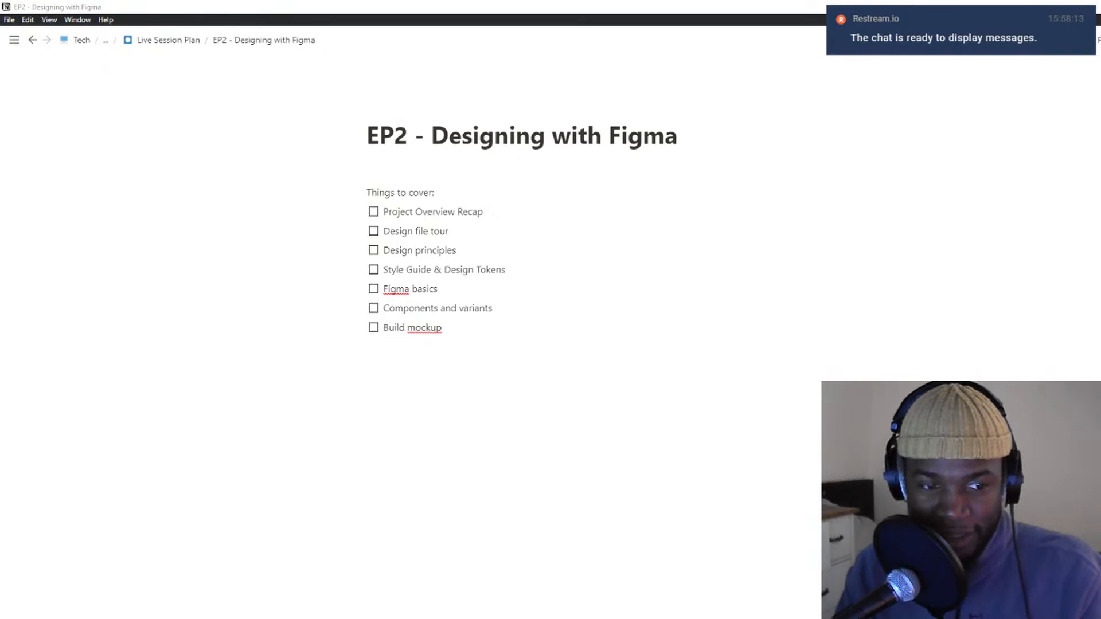
{"action": "left_click", "coordinate": [373, 211]}
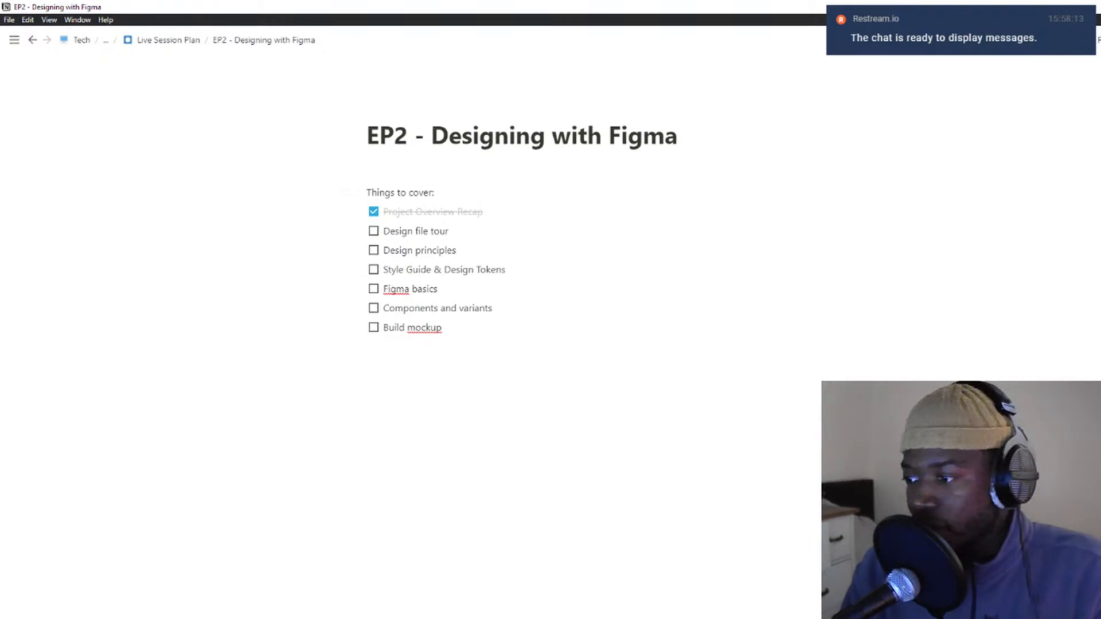
{"action": "key", "text": "super+d"}
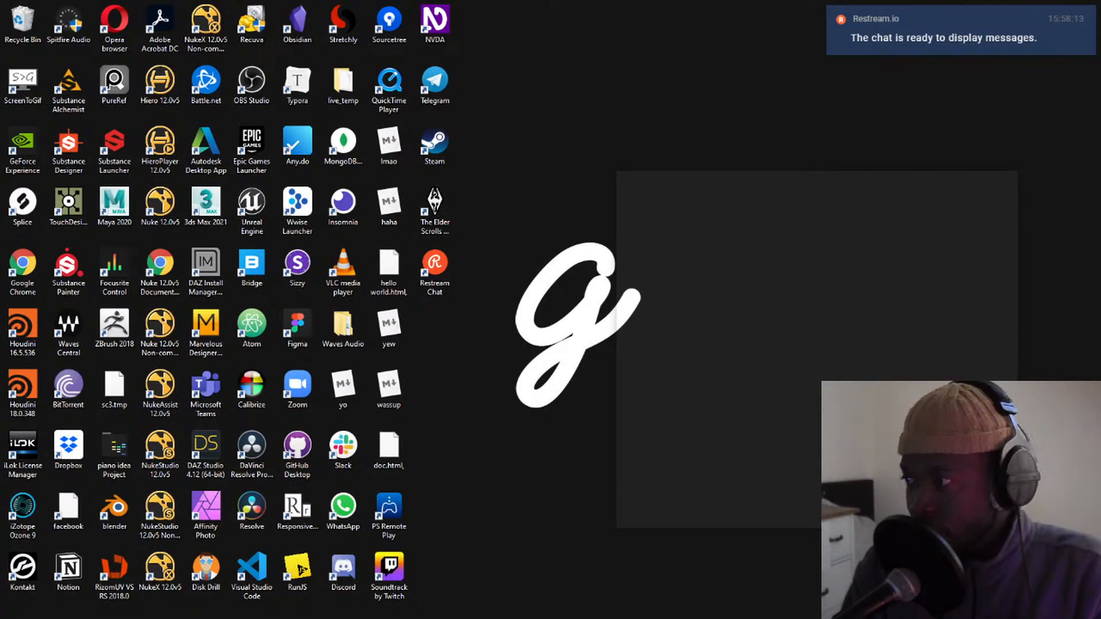
{"action": "key", "text": "super+d"}
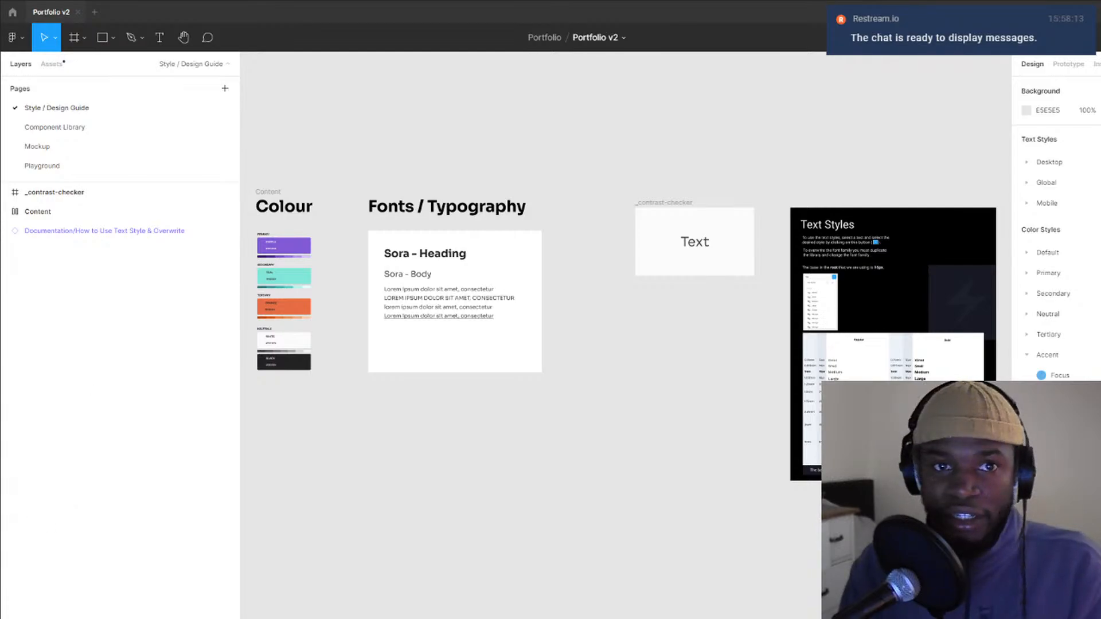
- Switch to the Portfolio v2 file in Figma, reposition and narrow its window beside the webcam area, and narrow the layers sidebar
{"action": "left_click_drag", "start_coordinate": [833, 18], "coordinate": [561, 18]}
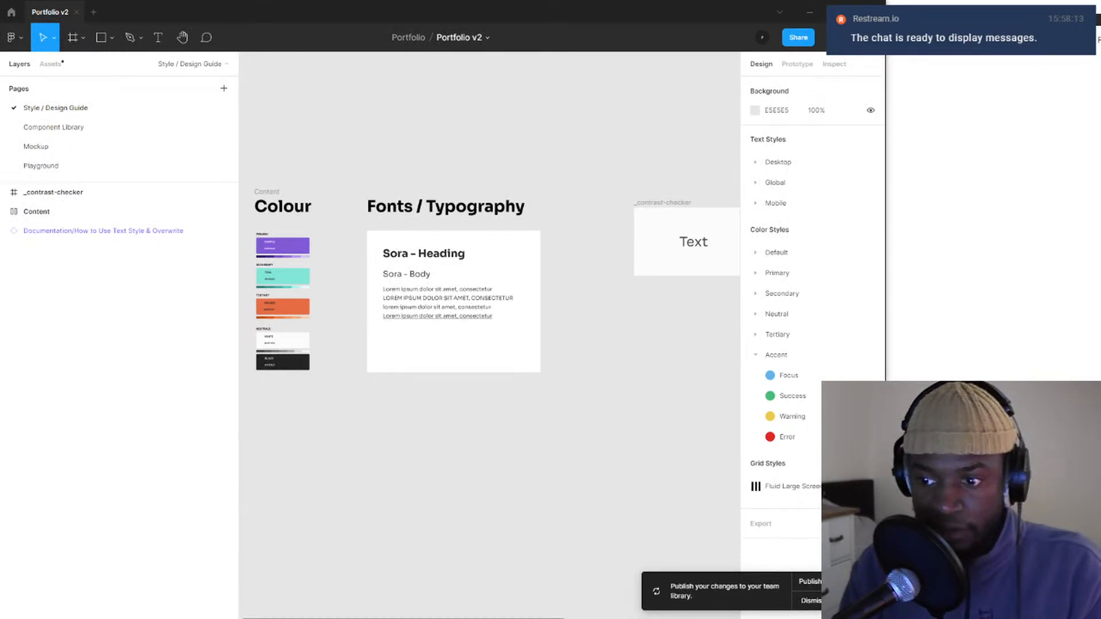
{"action": "left_click_drag", "start_coordinate": [886, 488], "coordinate": [857, 487]}
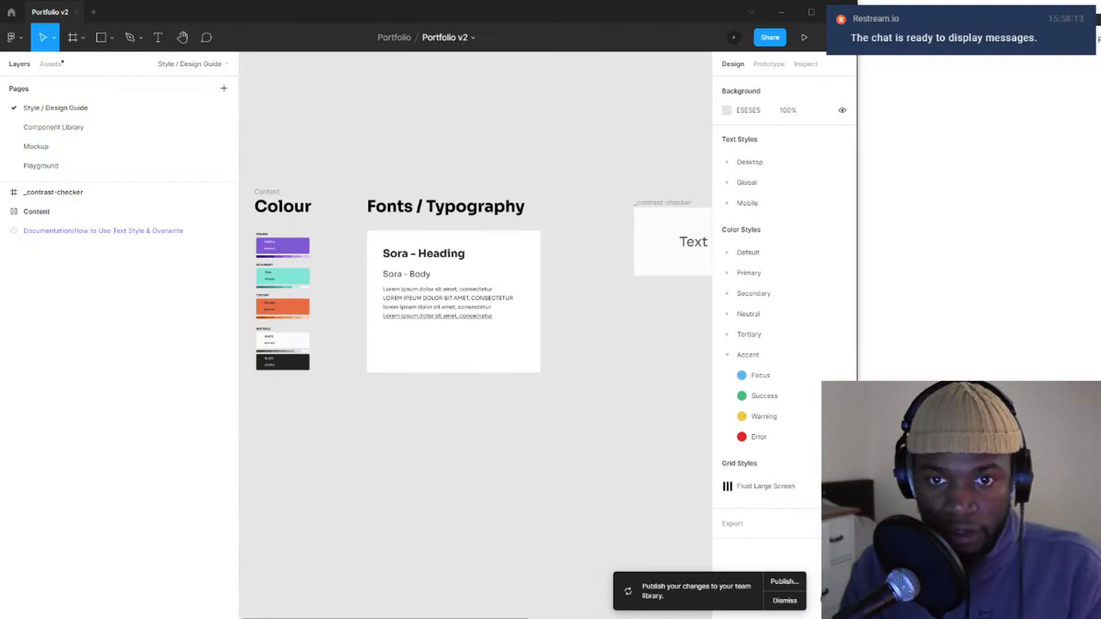
{"action": "left_click_drag", "start_coordinate": [857, 611], "coordinate": [822, 612]}
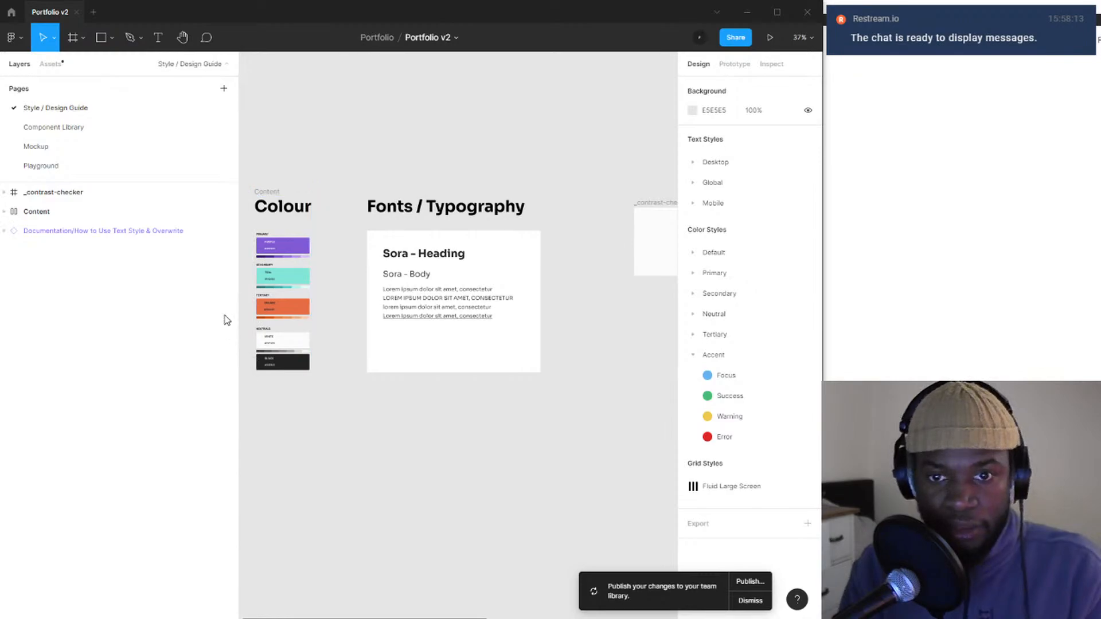
{"action": "left_click_drag", "start_coordinate": [238, 322], "coordinate": [154, 314]}
{"action": "scroll", "coordinate": [377, 286], "scroll_direction": "down", "scroll_amount": 5}
{"action": "left_click_drag", "start_coordinate": [377, 286], "coordinate": [299, 291]}
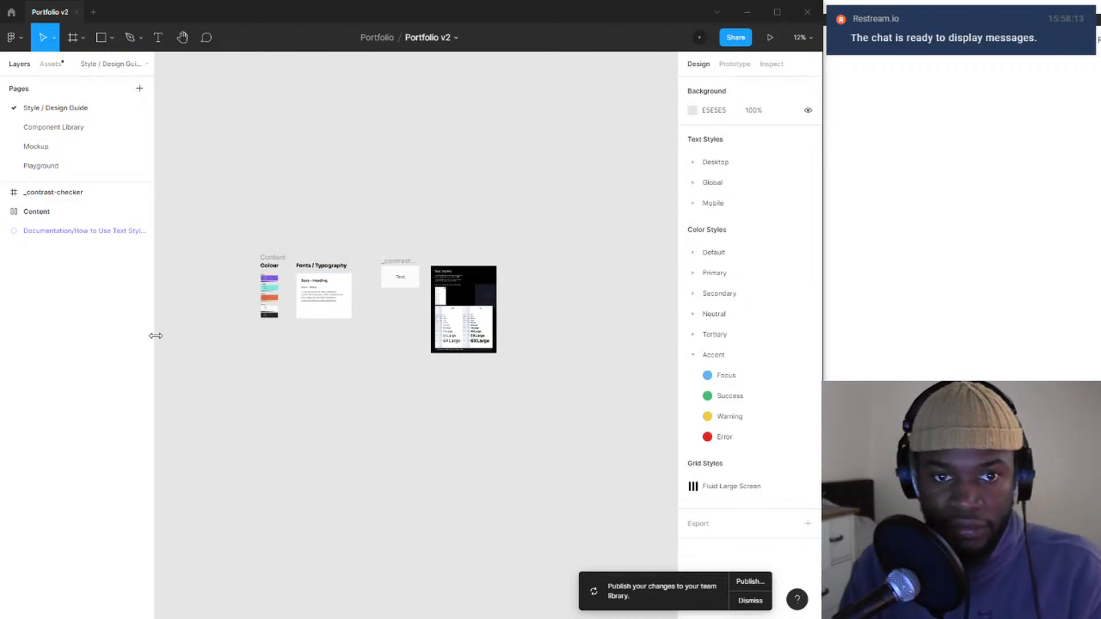
{"action": "left_click_drag", "start_coordinate": [155, 335], "coordinate": [76, 327]}
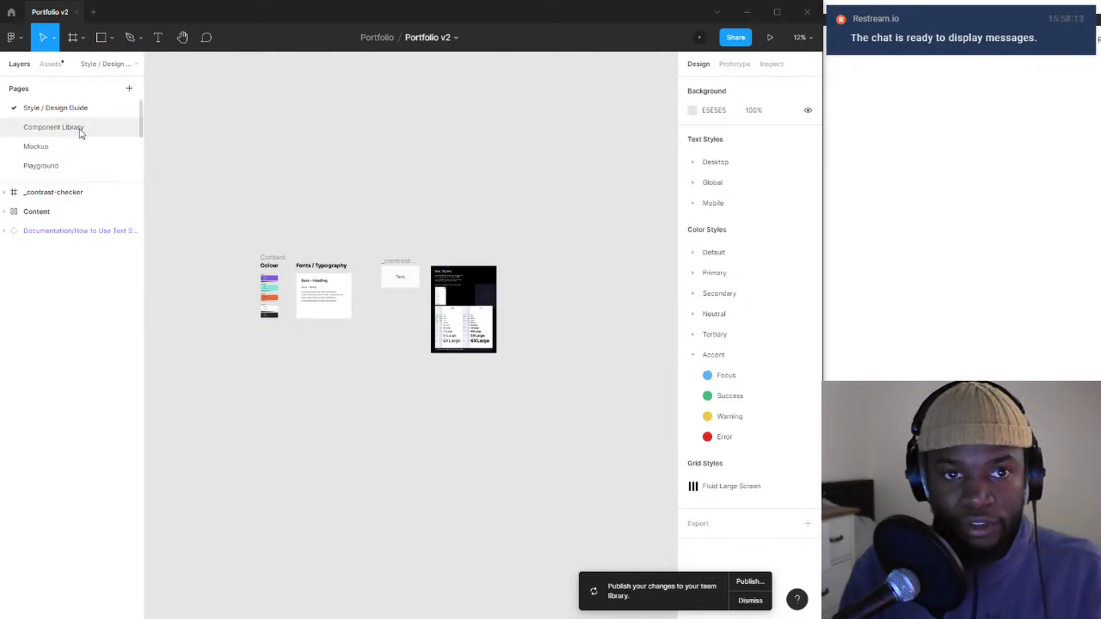
- Move the Typography frame from the Component Library page to the Style / Design Guide page
{"action": "left_click", "coordinate": [81, 128]}
{"action": "left_click", "coordinate": [498, 295]}
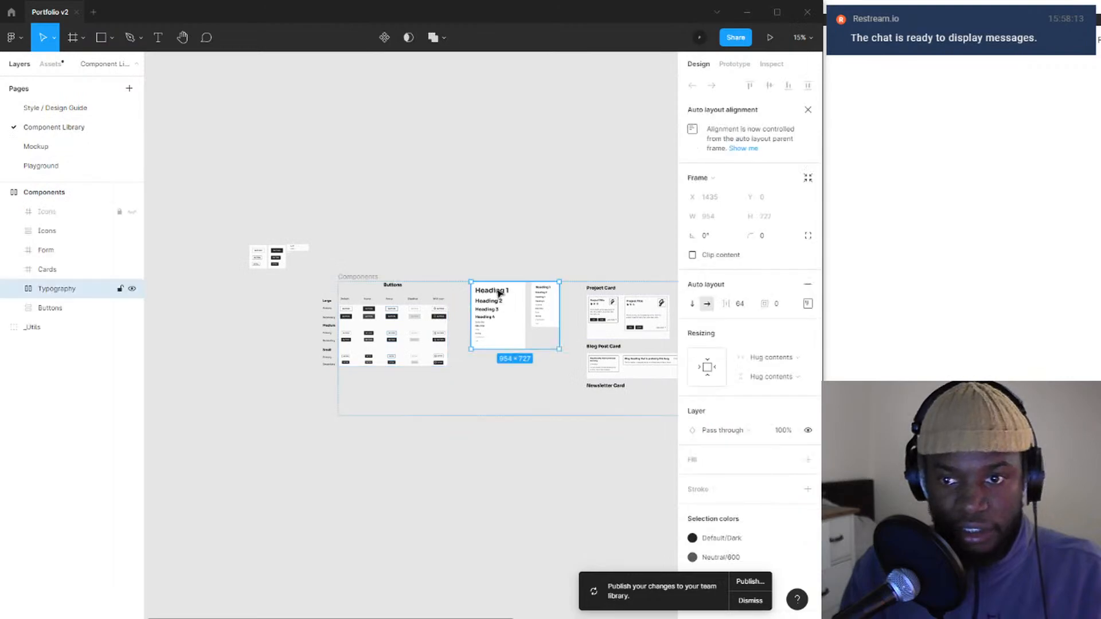
{"action": "right_click", "coordinate": [498, 320]}
{"action": "mouse_move", "coordinate": [574, 272]}
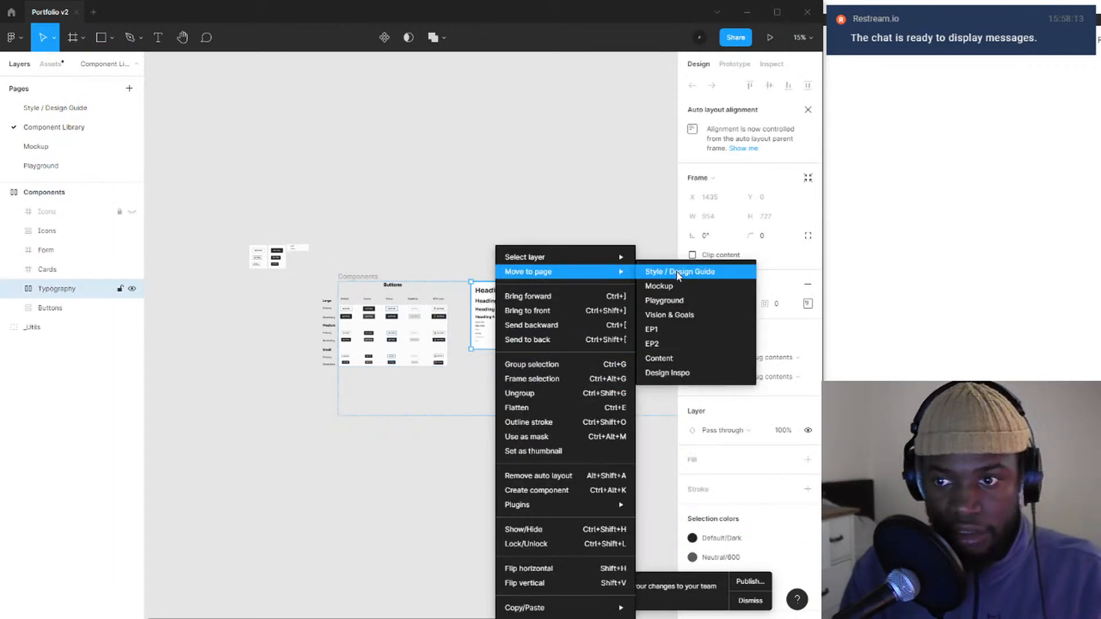
{"action": "left_click", "coordinate": [678, 275]}
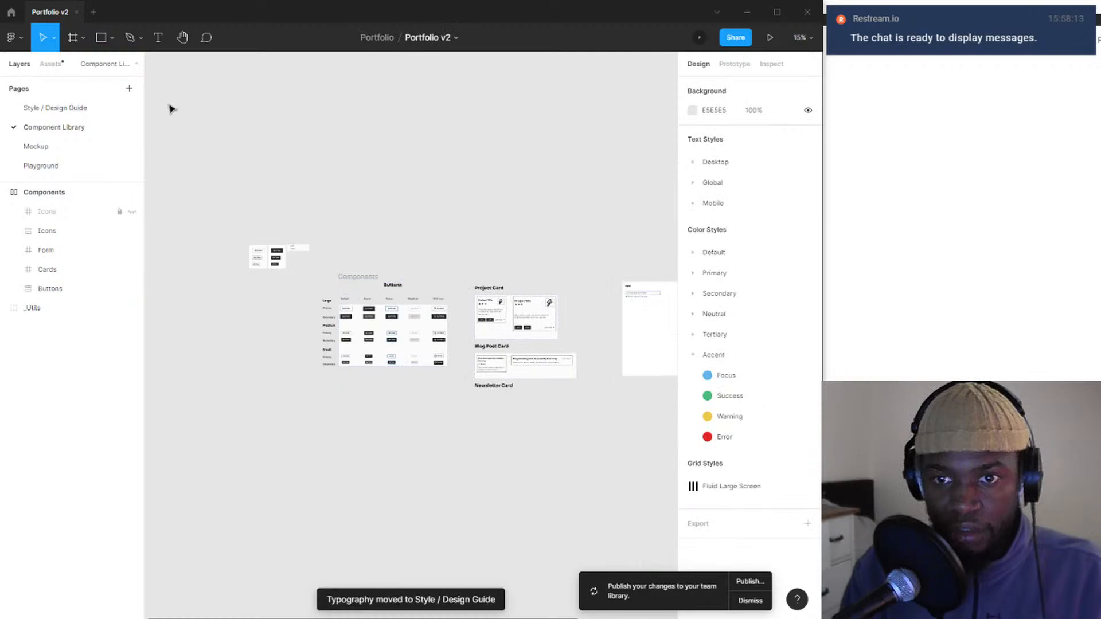
- On the Style / Design Guide page, shift the contrast checker and Text Styles frames aside and place Typography beside the Fonts / Typography section
{"action": "left_click", "coordinate": [71, 102]}
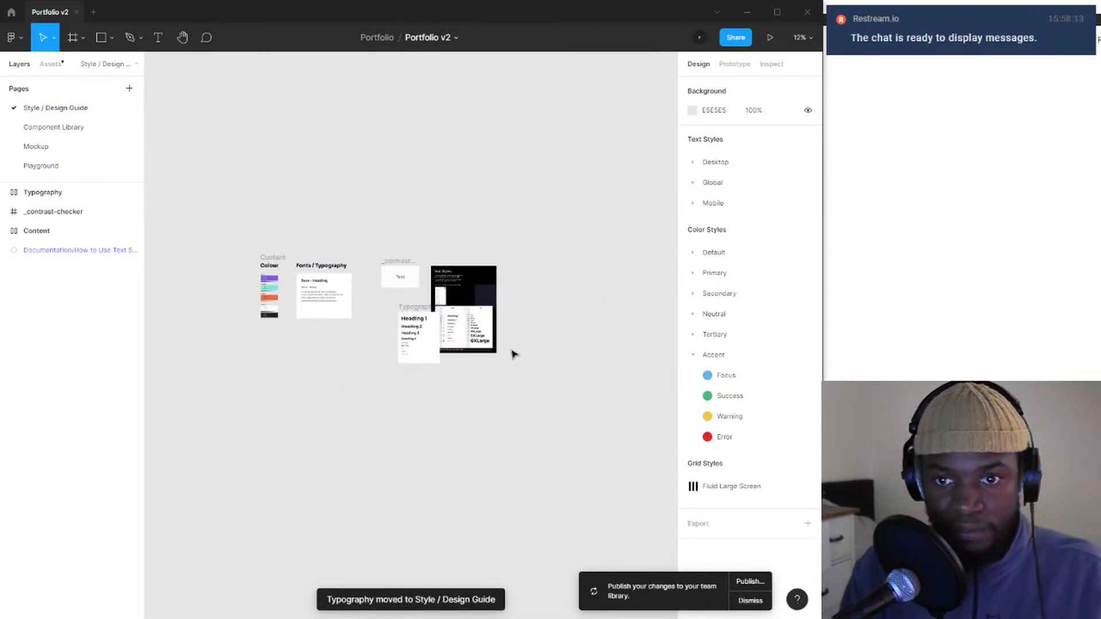
{"action": "left_click_drag", "start_coordinate": [423, 309], "coordinate": [351, 368]}
{"action": "left_click_drag", "start_coordinate": [394, 241], "coordinate": [585, 364]}
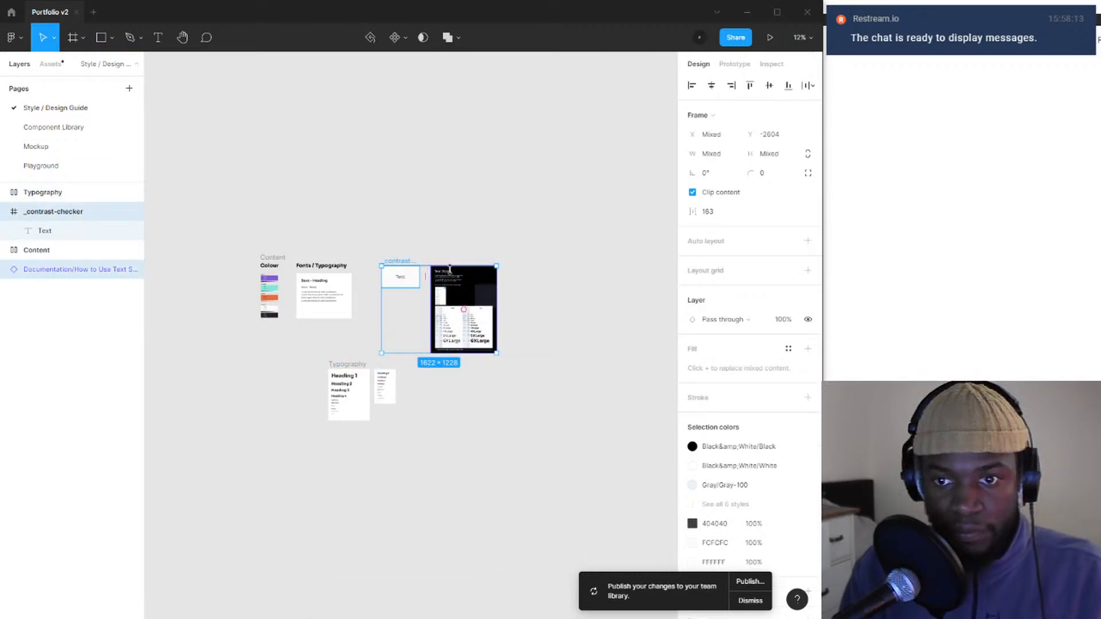
{"action": "left_click_drag", "start_coordinate": [461, 289], "coordinate": [552, 290]}
{"action": "left_click_drag", "start_coordinate": [294, 355], "coordinate": [404, 454]}
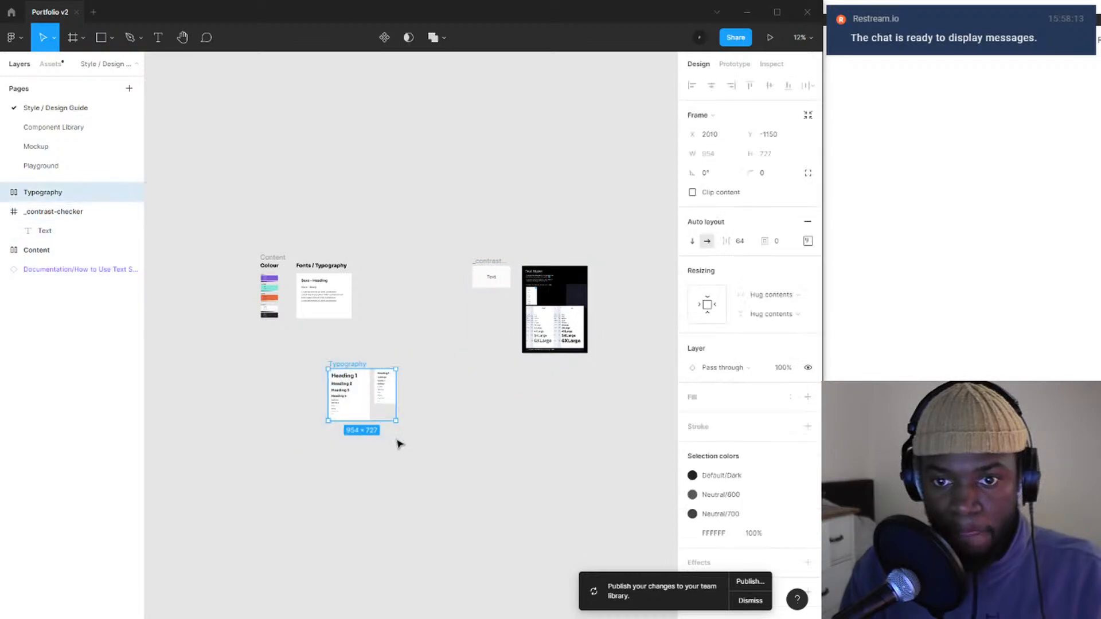
{"action": "left_click_drag", "start_coordinate": [347, 366], "coordinate": [388, 269]}
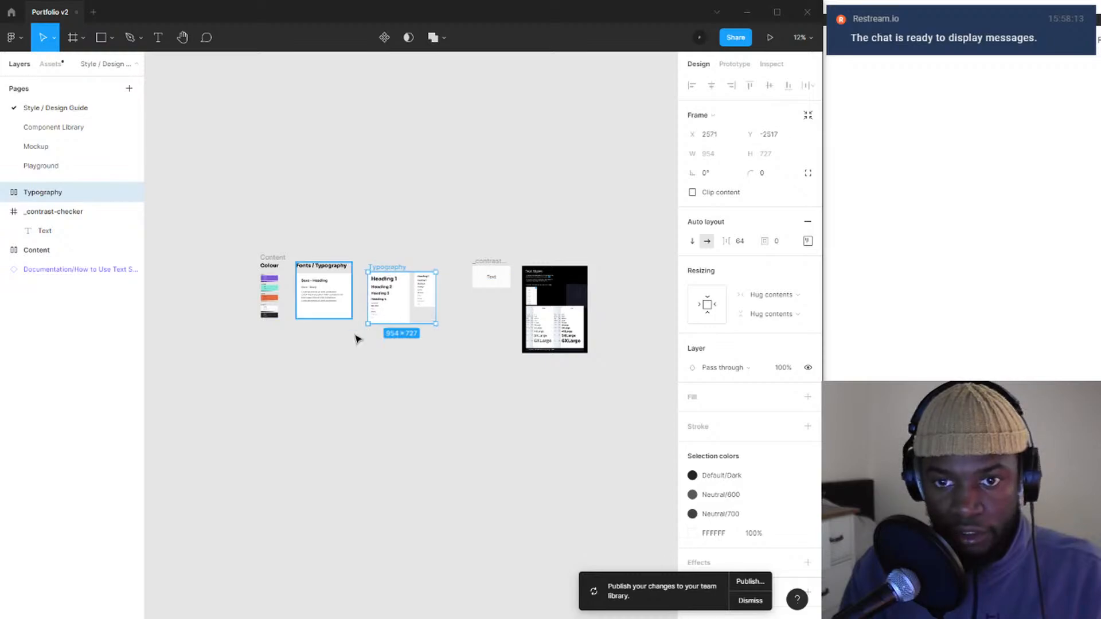
{"action": "left_click", "coordinate": [388, 379]}
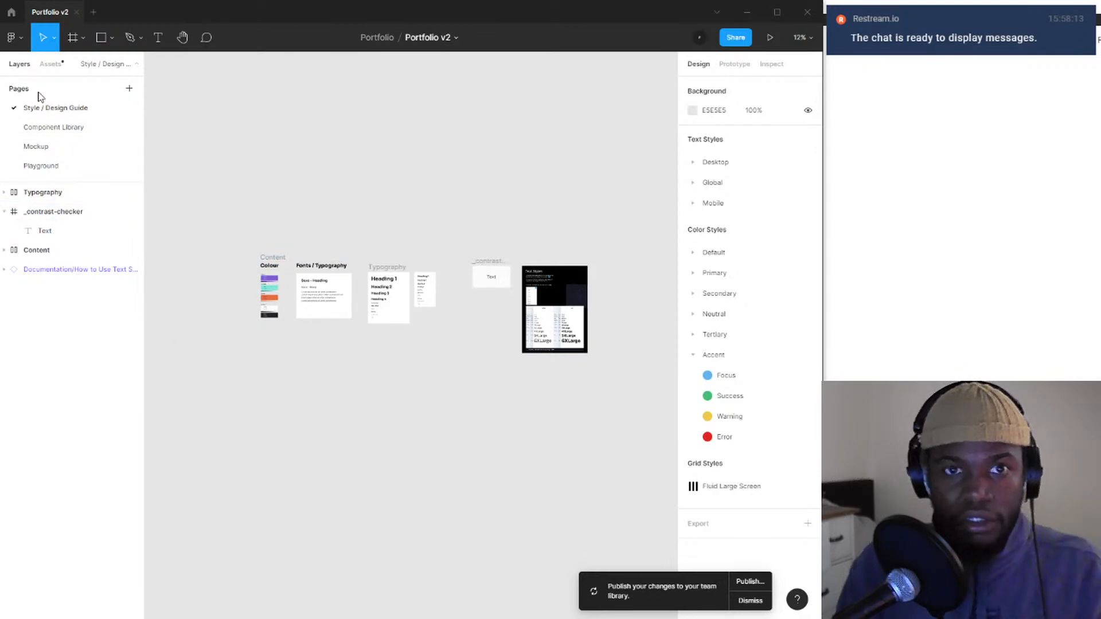
- Open the file's libraries and browse the component categories of Figma Chakra UI (Community)
{"action": "left_click", "coordinate": [51, 64]}
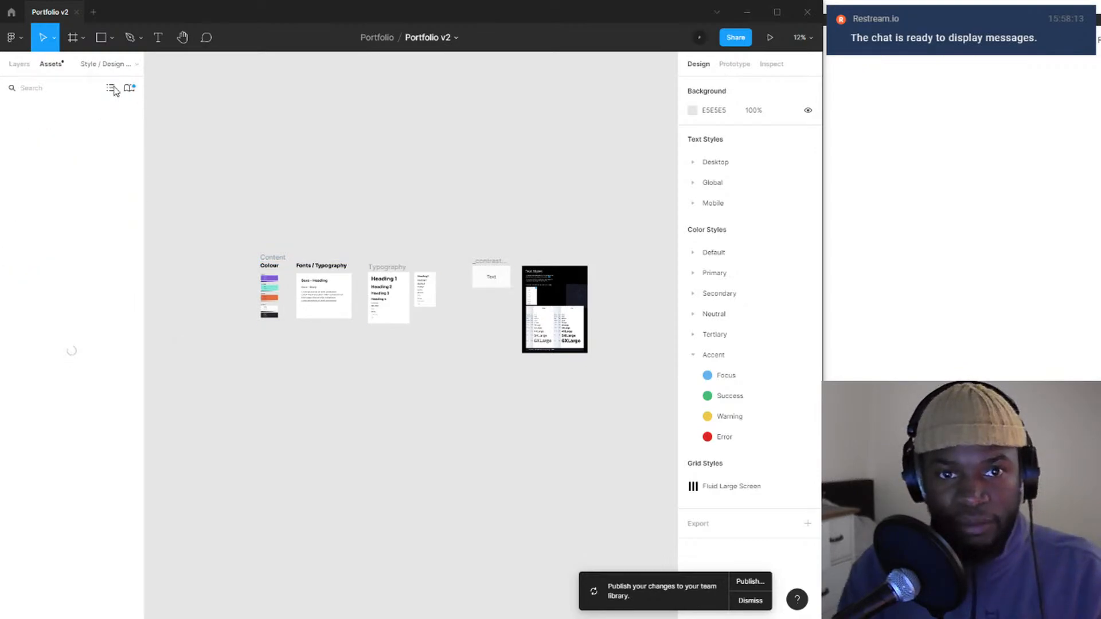
{"action": "left_click", "coordinate": [130, 88]}
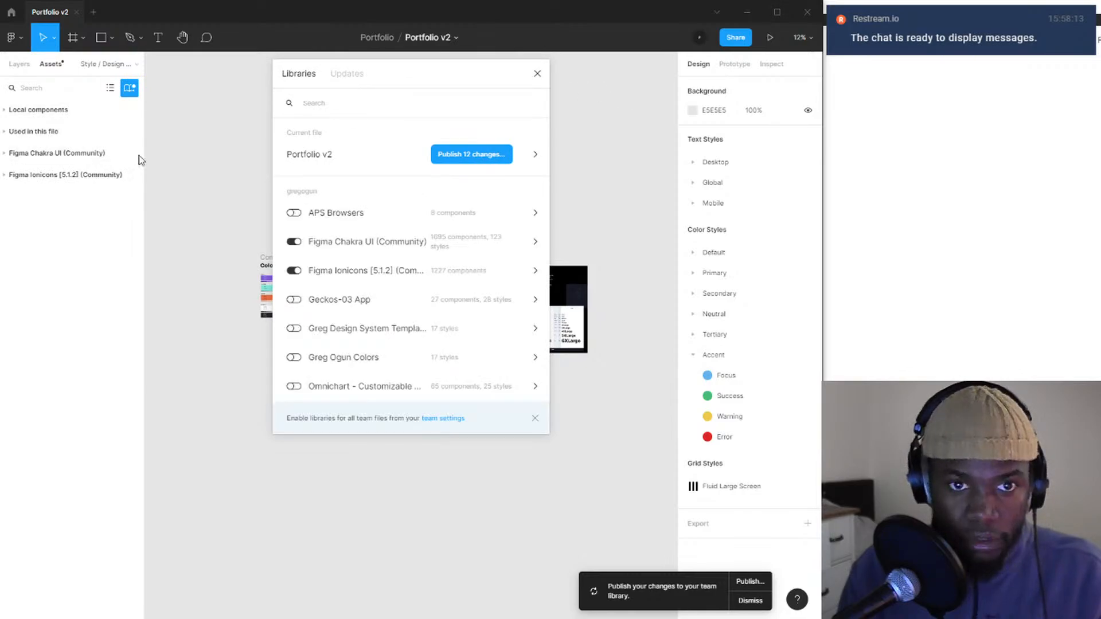
{"action": "left_click", "coordinate": [5, 154]}
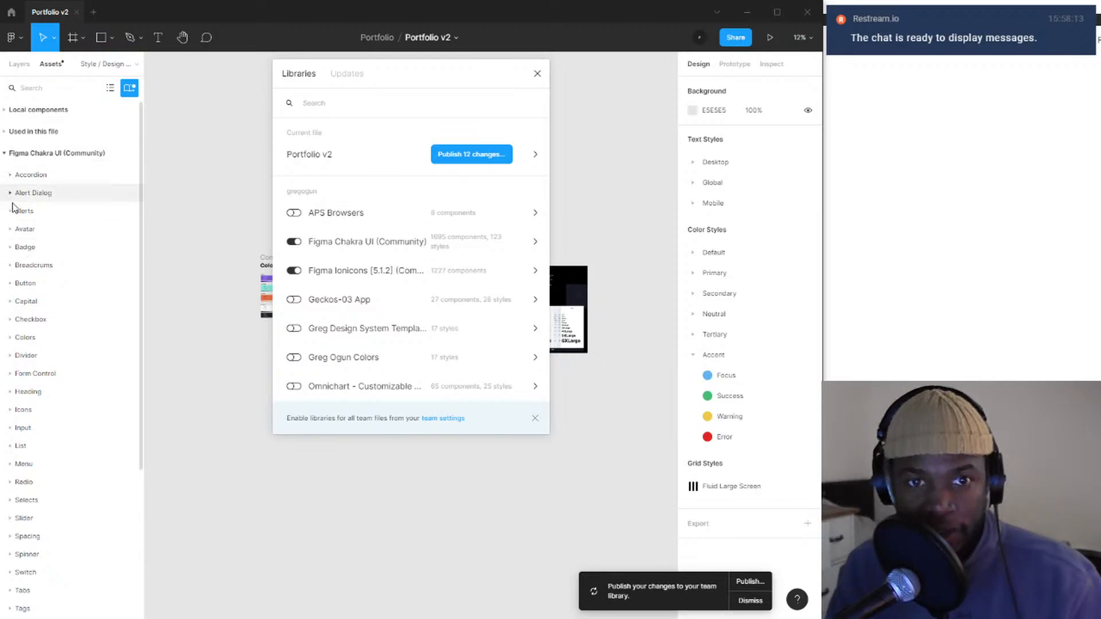
{"action": "scroll", "coordinate": [31, 267], "scroll_direction": "down", "scroll_amount": 4}
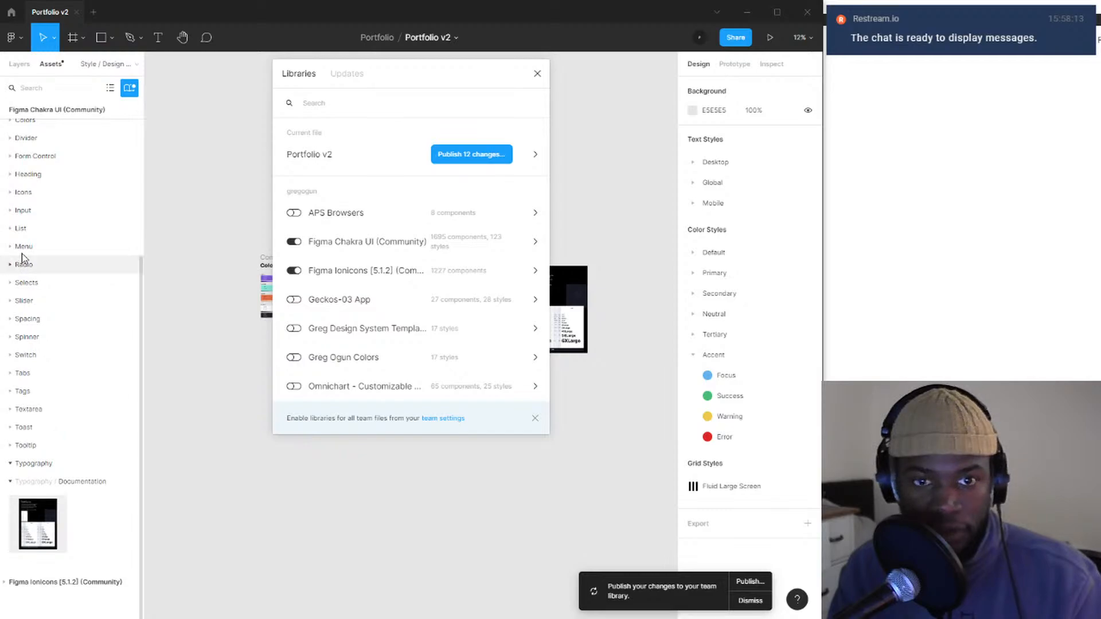
{"action": "scroll", "coordinate": [41, 239], "scroll_direction": "up", "scroll_amount": 4}
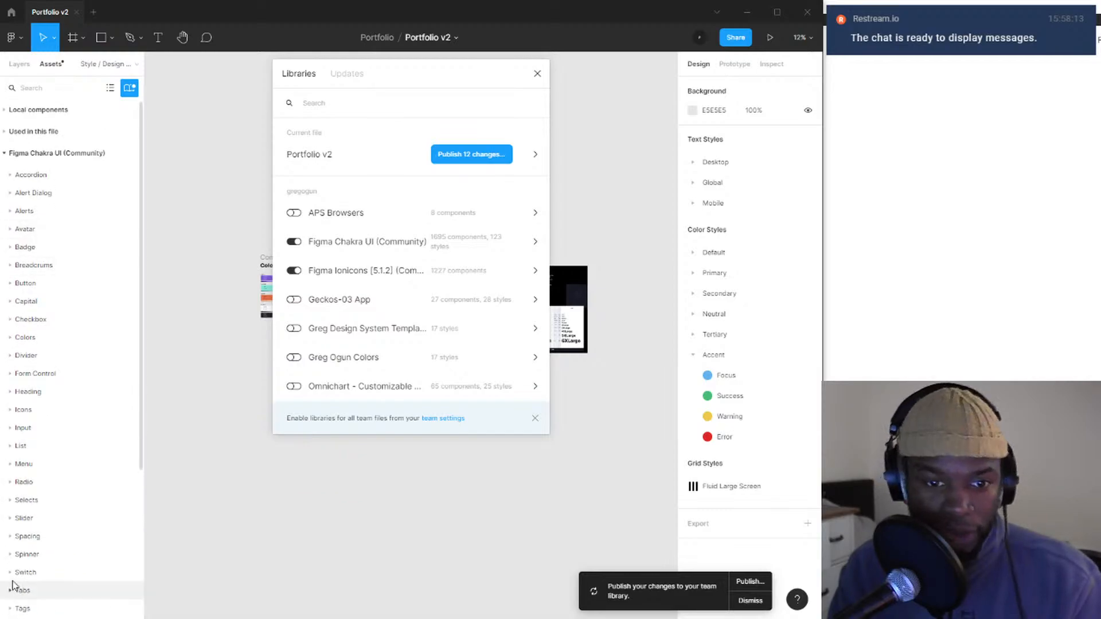
- Insert the How to Use Spacing documentation component from the Chakra UI Spacing category below the Text Styles frame, and close the libraries dialog
{"action": "left_click", "coordinate": [13, 540]}
{"action": "scroll", "coordinate": [98, 569], "scroll_direction": "down", "scroll_amount": 10}
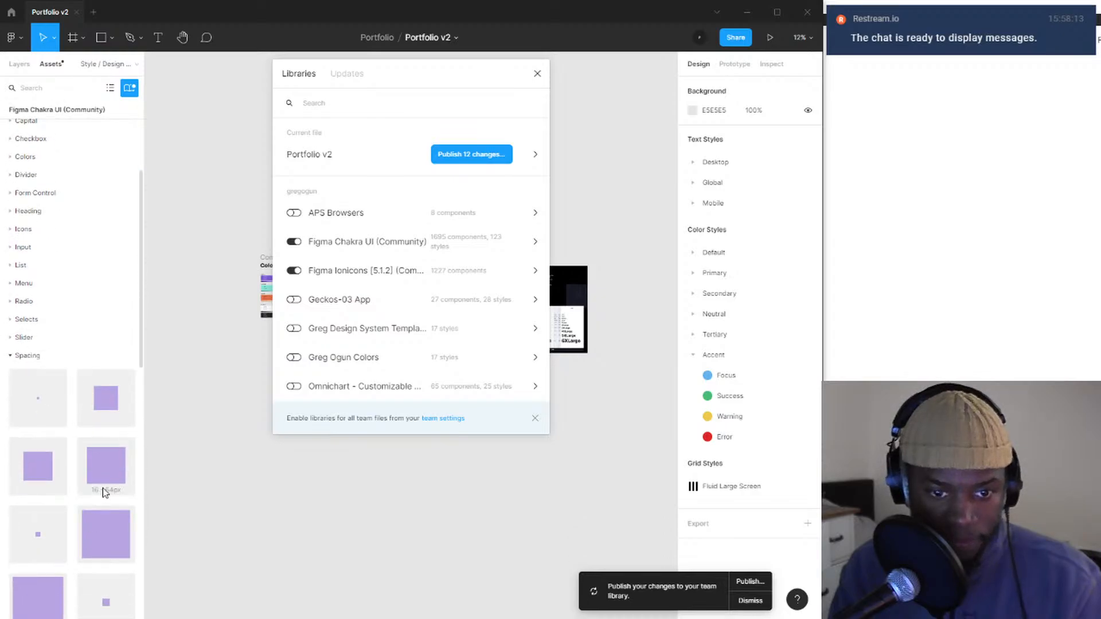
{"action": "scroll", "coordinate": [102, 488], "scroll_direction": "down", "scroll_amount": 8}
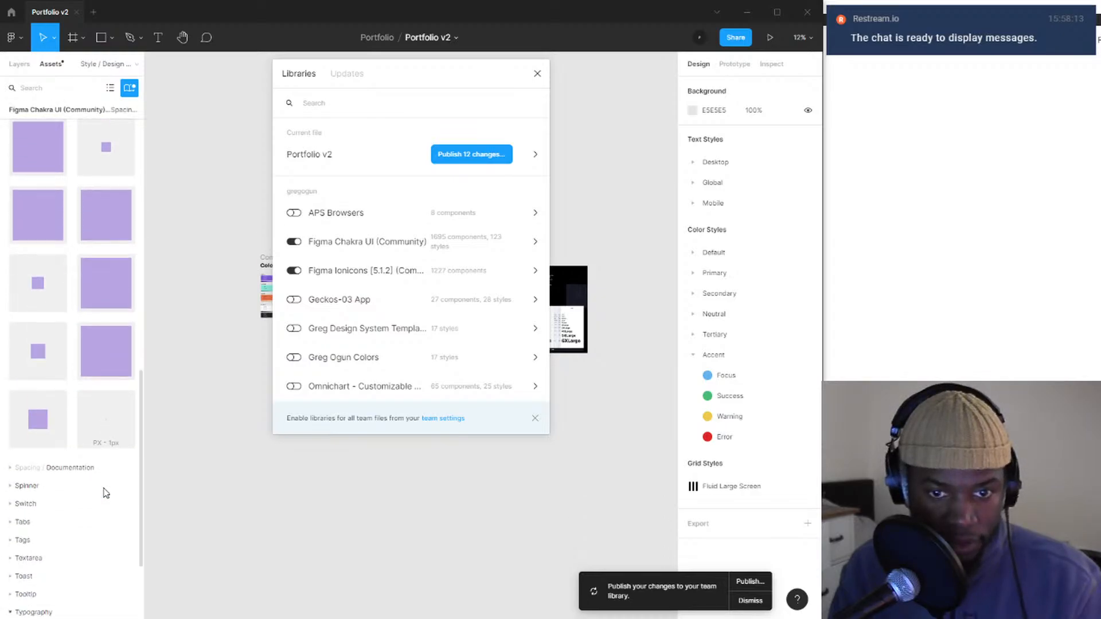
{"action": "left_click", "coordinate": [10, 319]}
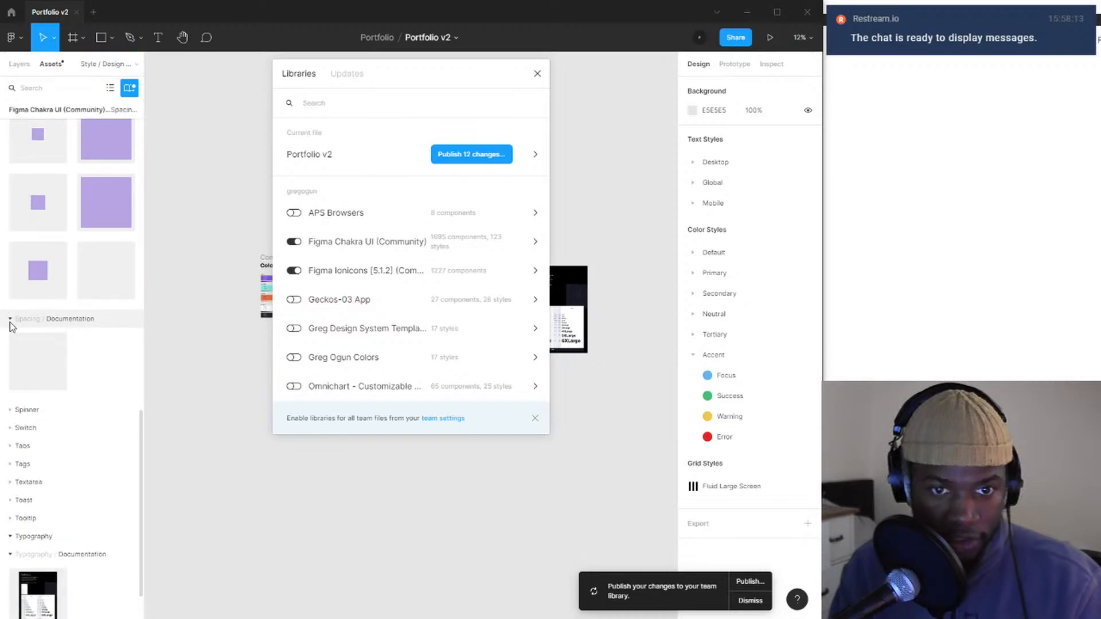
{"action": "left_click_drag", "start_coordinate": [58, 390], "coordinate": [626, 432]}
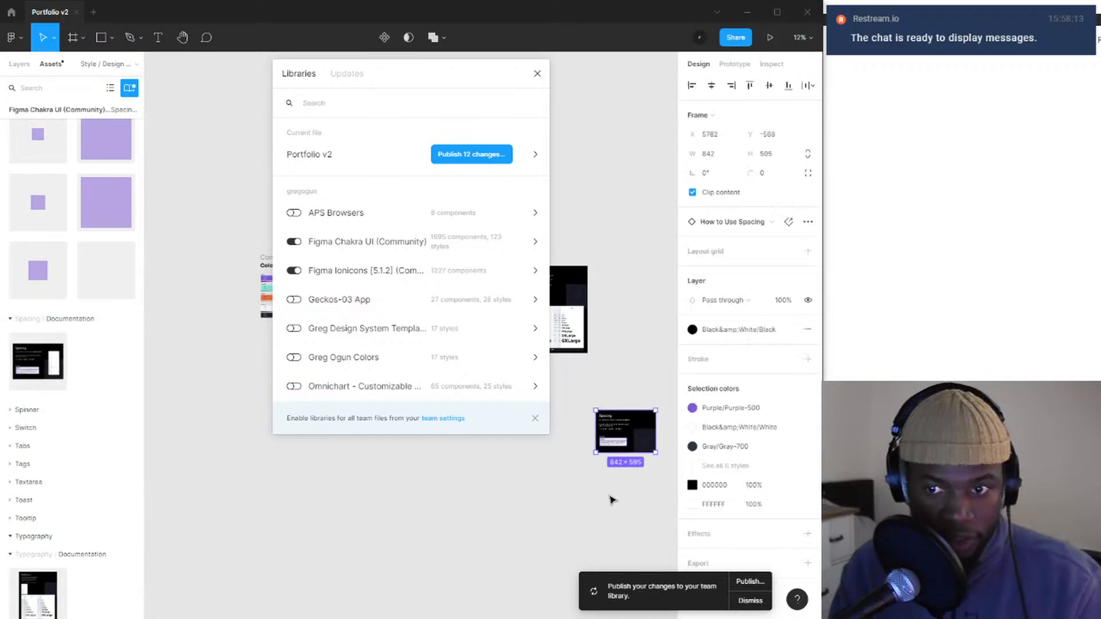
{"action": "left_click", "coordinate": [613, 500]}
{"action": "scroll", "coordinate": [630, 465], "scroll_direction": "up", "scroll_amount": 5}
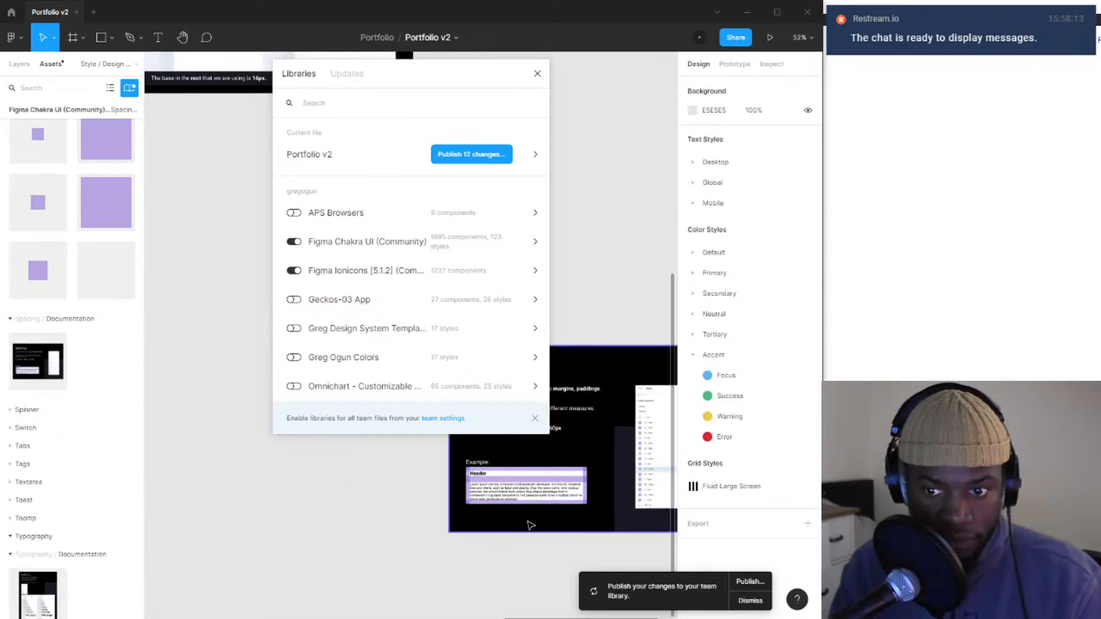
{"action": "left_click", "coordinate": [537, 74]}
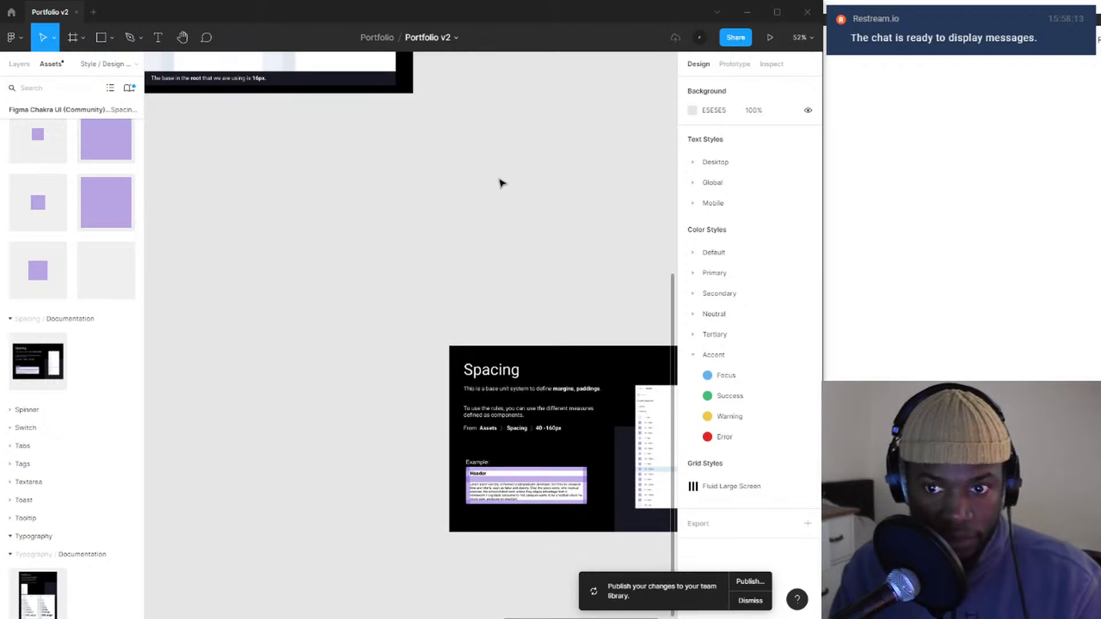
- Examine the Spacing documentation frame up close and browse the Chakra UI spacing components
{"action": "scroll", "coordinate": [411, 290], "scroll_direction": "down", "scroll_amount": 3}
{"action": "scroll", "coordinate": [553, 324], "scroll_direction": "up", "scroll_amount": 10}
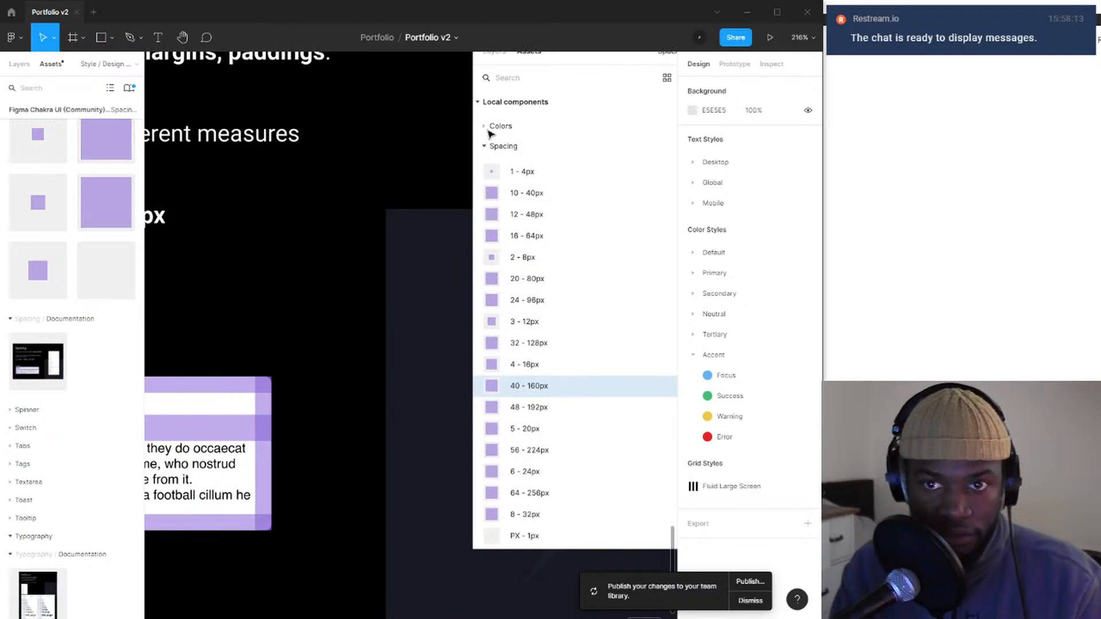
{"action": "scroll", "coordinate": [482, 172], "scroll_direction": "down", "scroll_amount": 5}
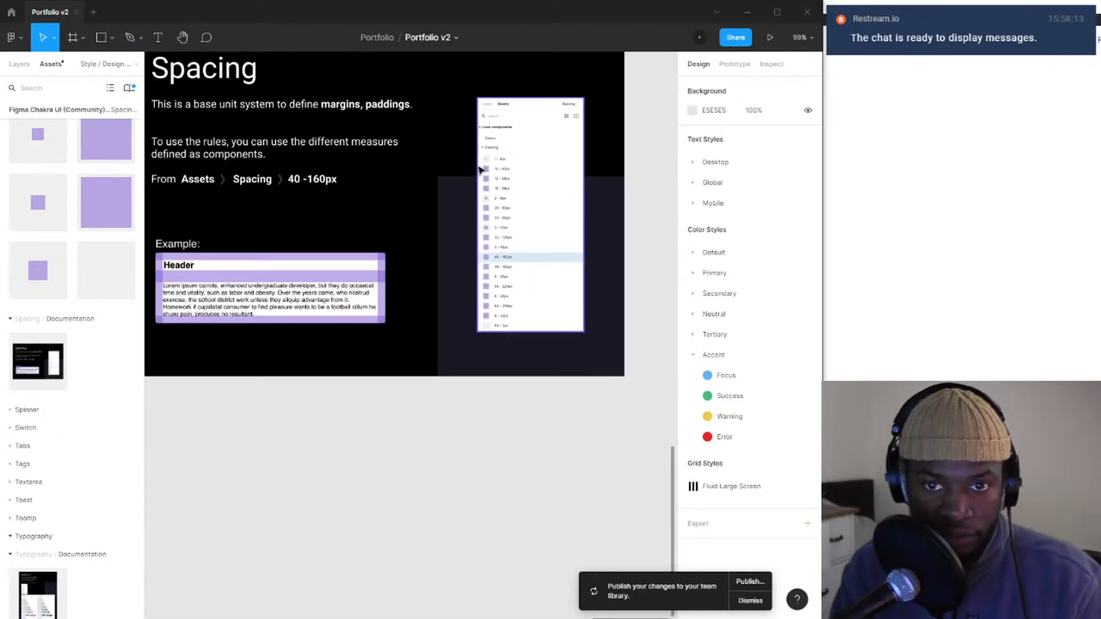
{"action": "scroll", "coordinate": [480, 170], "scroll_direction": "down", "scroll_amount": 5}
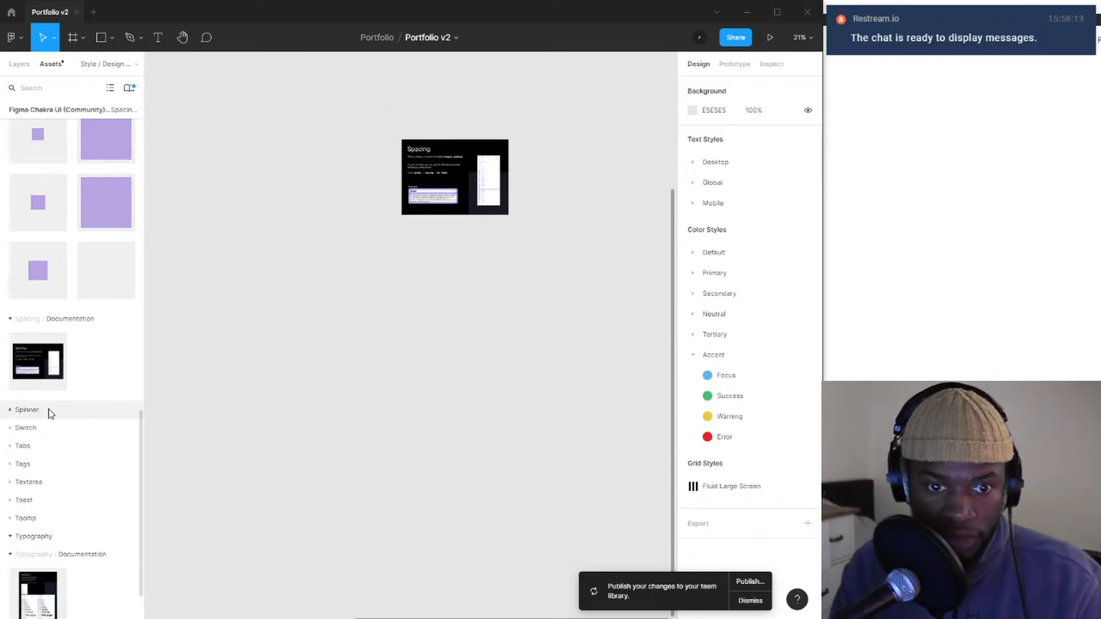
{"action": "scroll", "coordinate": [49, 424], "scroll_direction": "down", "scroll_amount": 1}
{"action": "scroll", "coordinate": [55, 449], "scroll_direction": "down", "scroll_amount": 1}
{"action": "scroll", "coordinate": [15, 327], "scroll_direction": "up", "scroll_amount": 5}
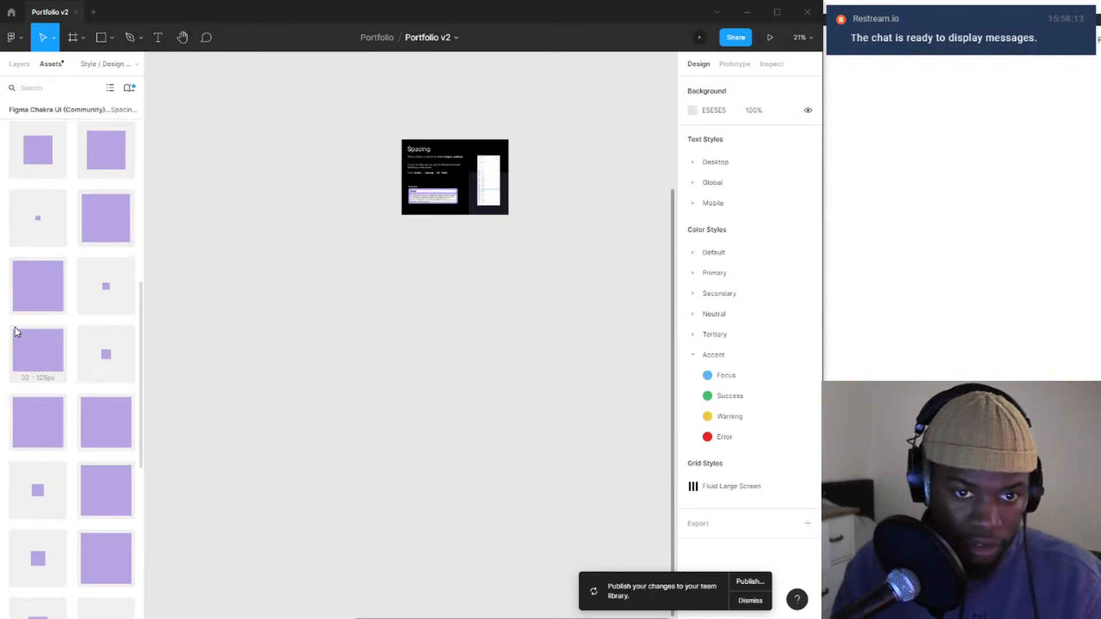
{"action": "scroll", "coordinate": [35, 350], "scroll_direction": "down", "scroll_amount": 1}
{"action": "scroll", "coordinate": [39, 351], "scroll_direction": "up", "scroll_amount": 6}
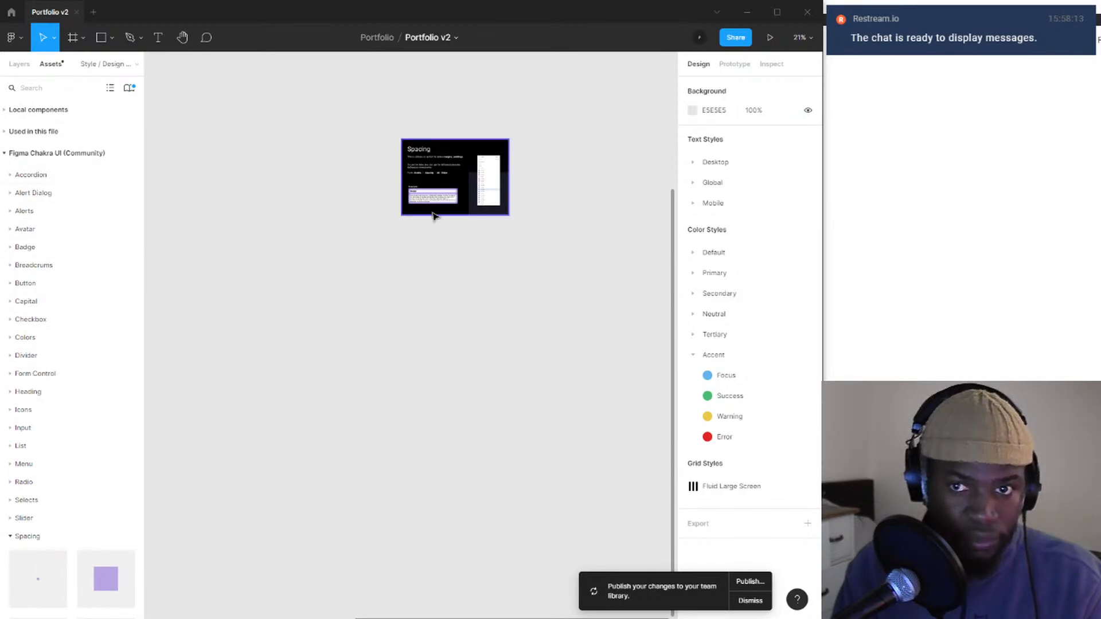
- Move the Spacing documentation frame up beside the Text Styles frame, aligning their upper edges
{"action": "scroll", "coordinate": [494, 562], "scroll_direction": "down", "scroll_amount": 5}
{"action": "left_click", "coordinate": [512, 367]}
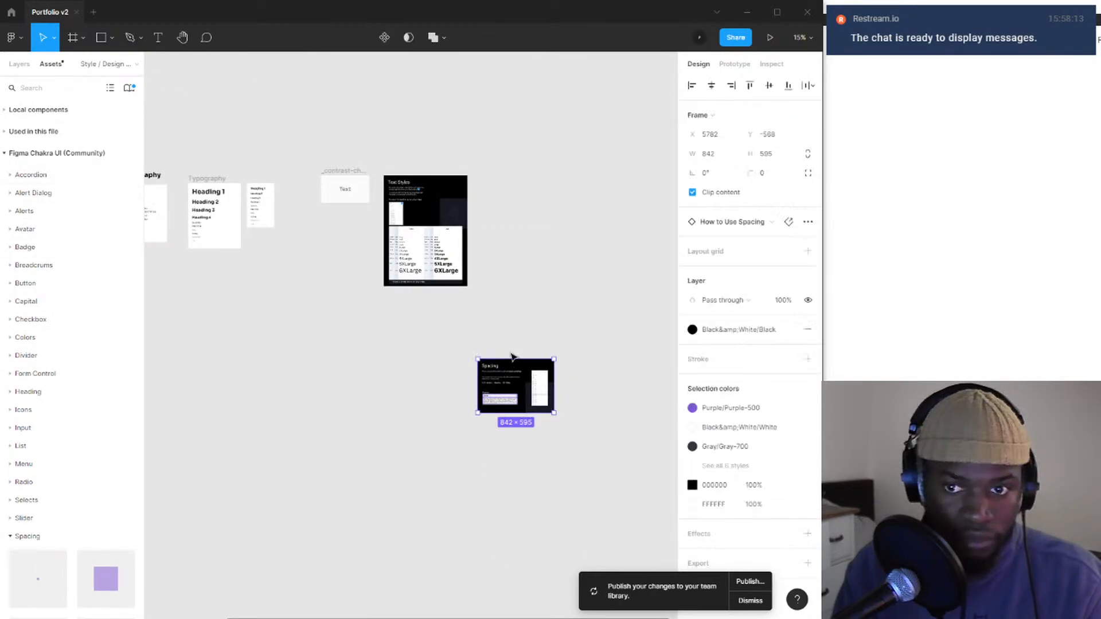
{"action": "left_click_drag", "start_coordinate": [511, 355], "coordinate": [509, 187]}
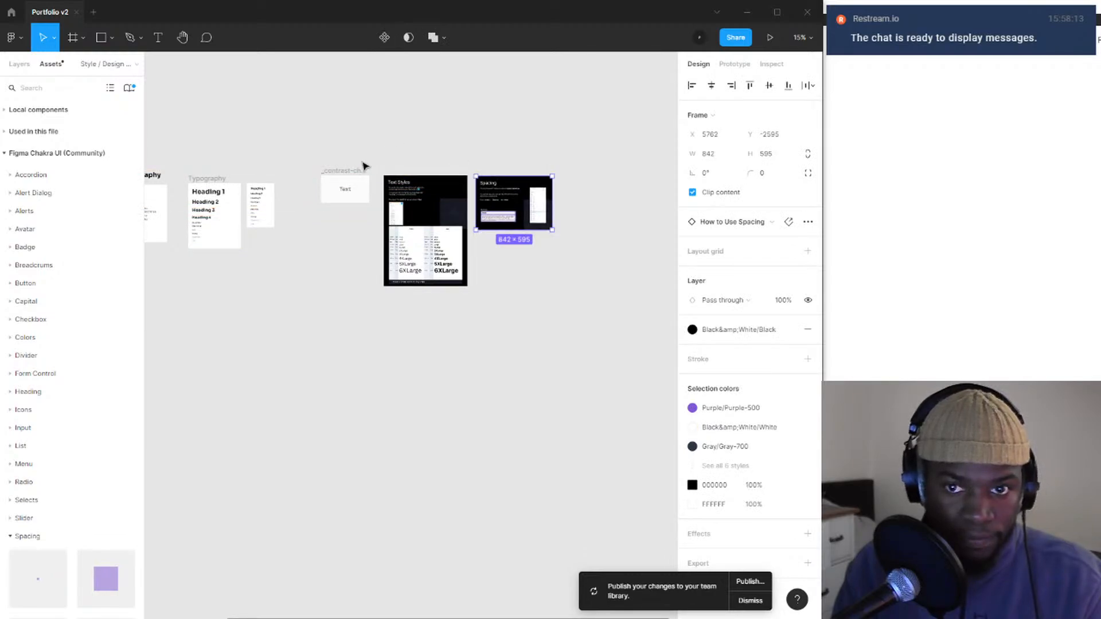
- Place the _contrast-checker frame above Spacing, and move Text Styles and Spacing together beside the smaller Typography frame with upper edges aligned
{"action": "left_click_drag", "start_coordinate": [339, 178], "coordinate": [406, 93]}
{"action": "left_click", "coordinate": [335, 201]}
{"action": "scroll", "coordinate": [431, 270], "scroll_direction": "right", "scroll_amount": 2}
{"action": "left_click_drag", "start_coordinate": [336, 201], "coordinate": [322, 256]}
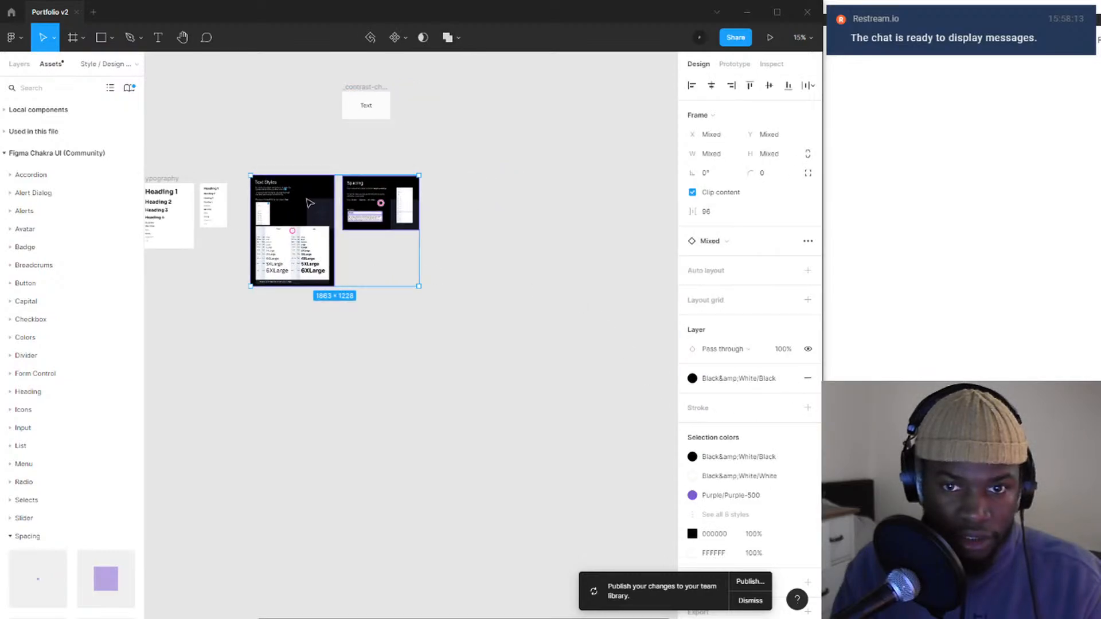
{"action": "left_click_drag", "start_coordinate": [322, 200], "coordinate": [305, 210]}
{"action": "left_click", "coordinate": [224, 344]}
{"action": "left_click_drag", "start_coordinate": [224, 344], "coordinate": [567, 425]}
{"action": "left_click_drag", "start_coordinate": [431, 345], "coordinate": [442, 325]}
{"action": "left_click", "coordinate": [419, 276]}
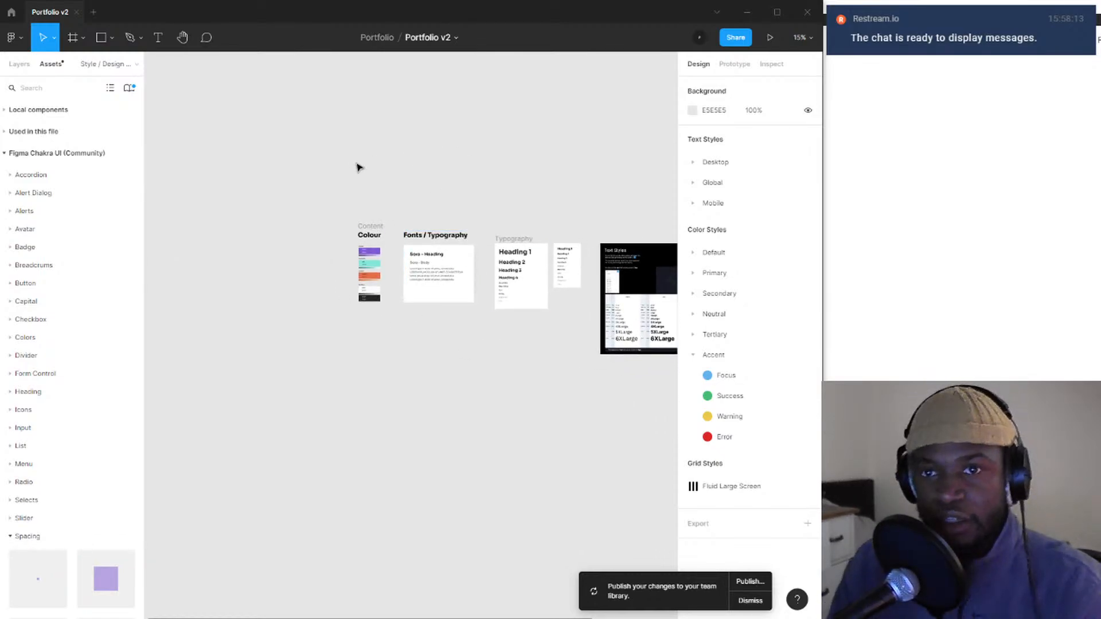
- Show the file's page list and rename the Style / Design Guide page to Style Guide
{"action": "left_click", "coordinate": [19, 63]}
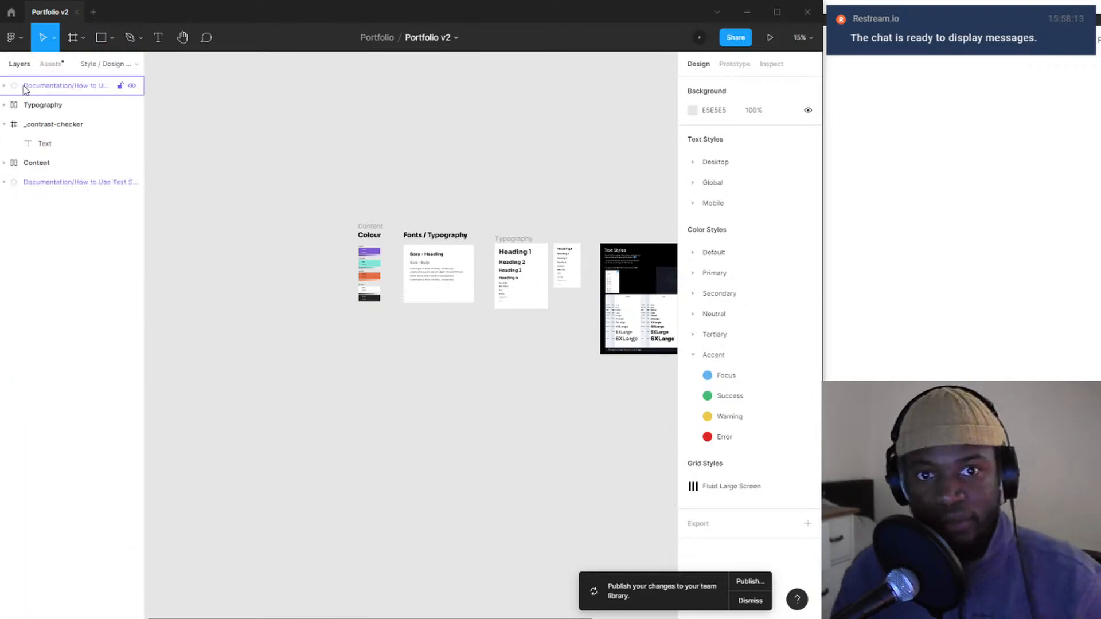
{"action": "left_click", "coordinate": [50, 64]}
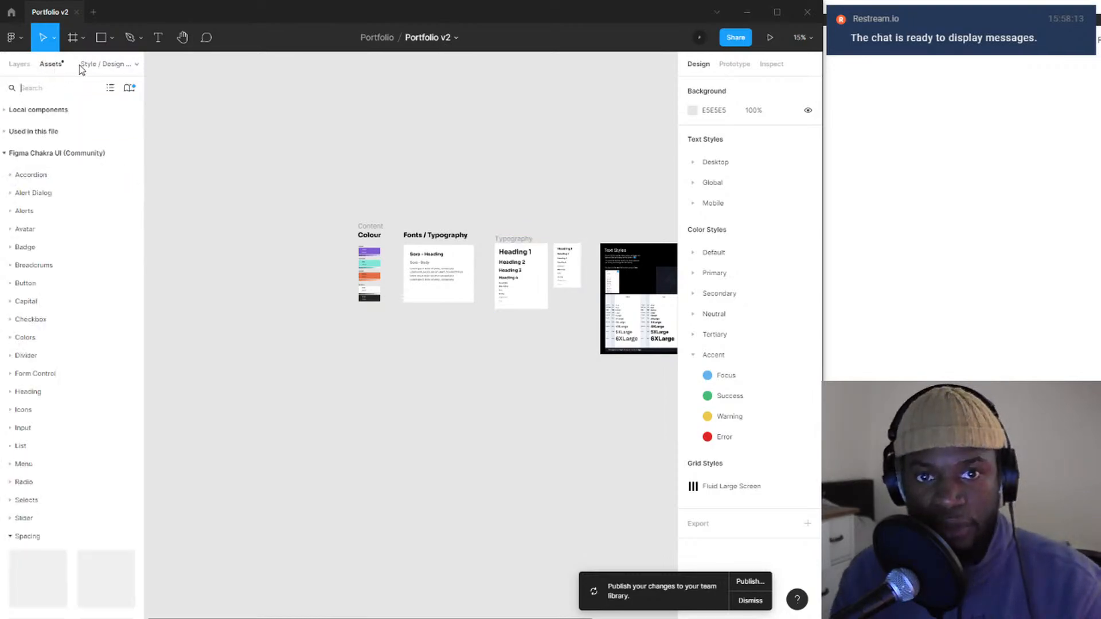
{"action": "left_click", "coordinate": [29, 63]}
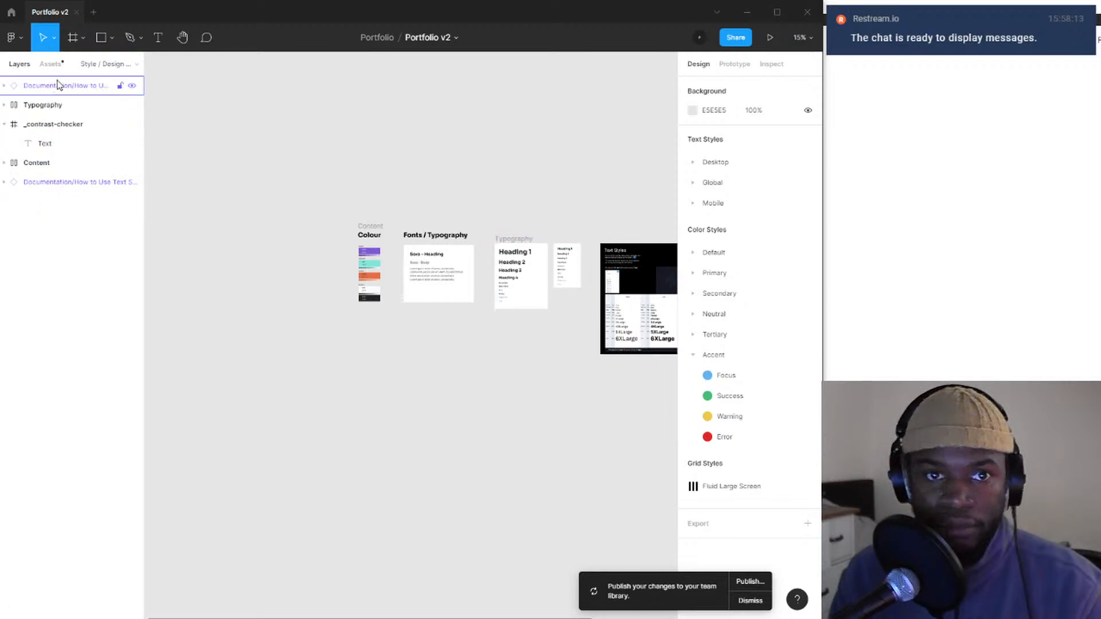
{"action": "left_click", "coordinate": [137, 71]}
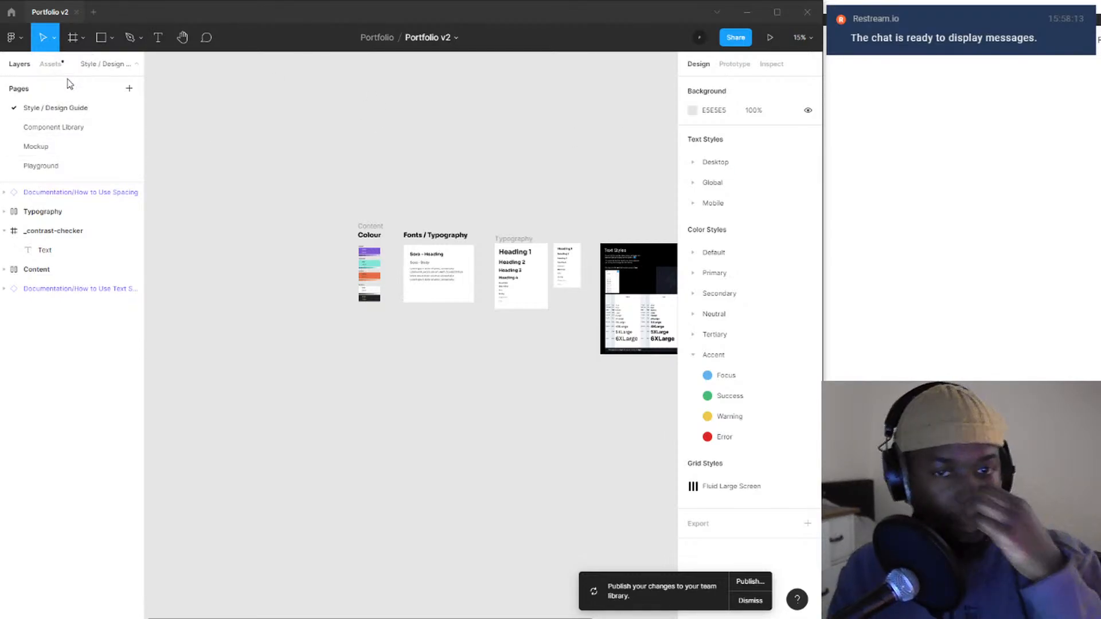
{"action": "left_click", "coordinate": [635, 301]}
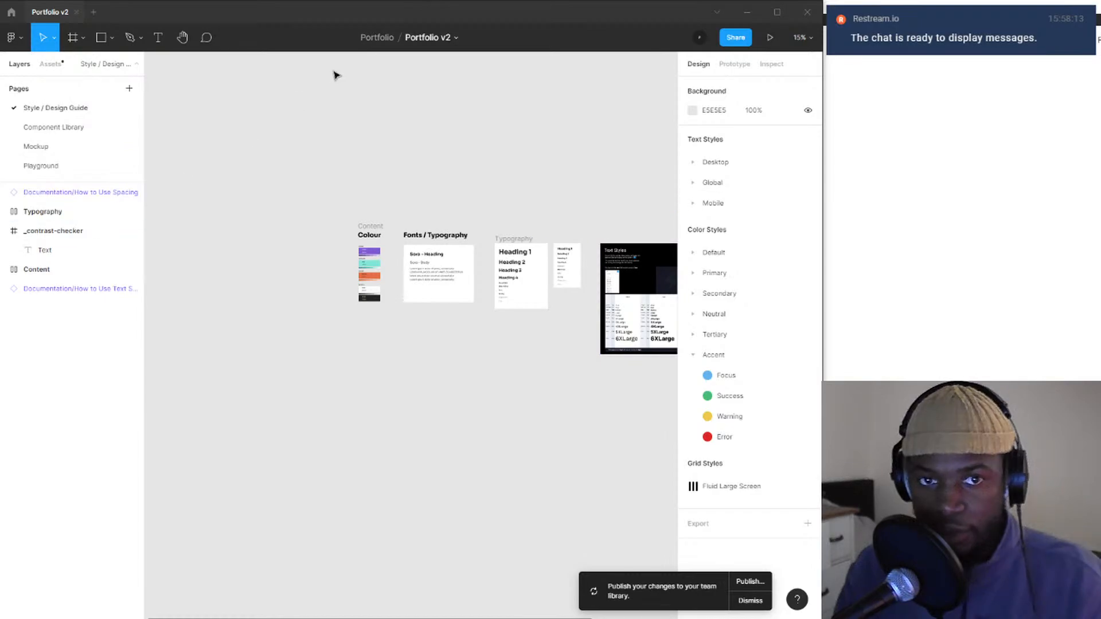
{"action": "double_click", "coordinate": [75, 116]}
{"action": "left_click", "coordinate": [74, 118]}
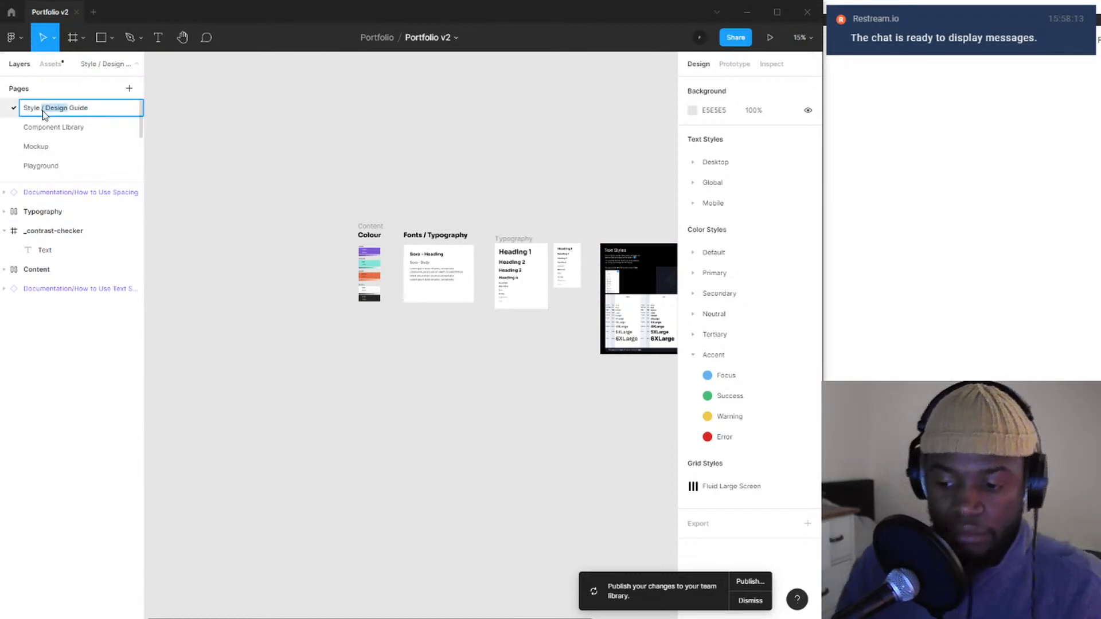
{"action": "key", "text": "BackSpace"}
{"action": "key", "text": "Return"}
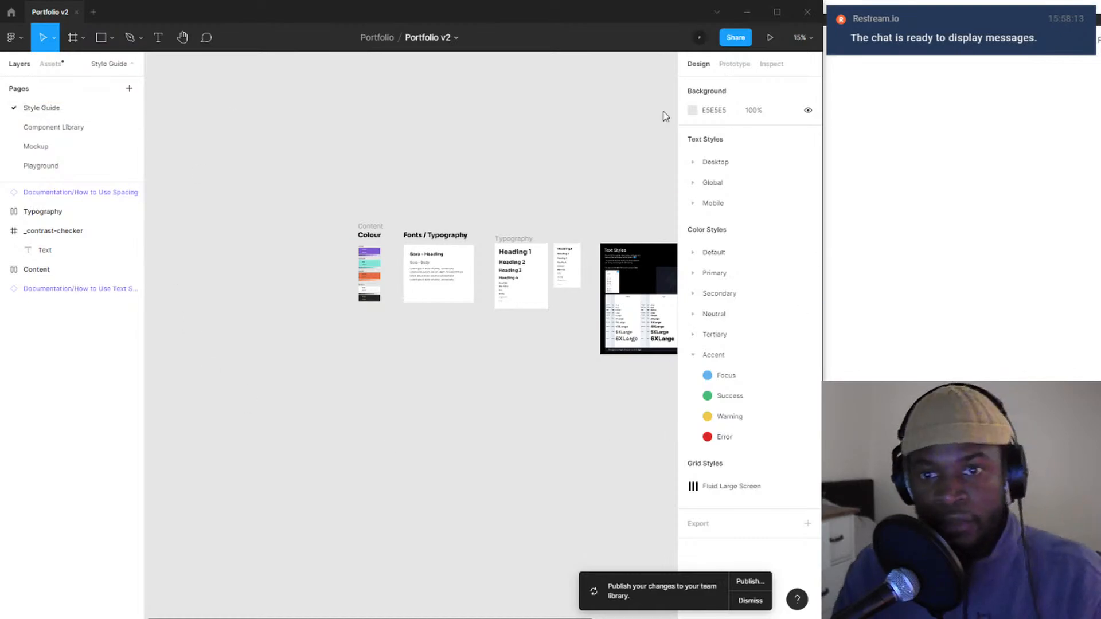
- Examine the Colour section up close and inspect the layer structure of the primary purple swatch
{"action": "left_click_drag", "start_coordinate": [477, 302], "coordinate": [351, 298]}
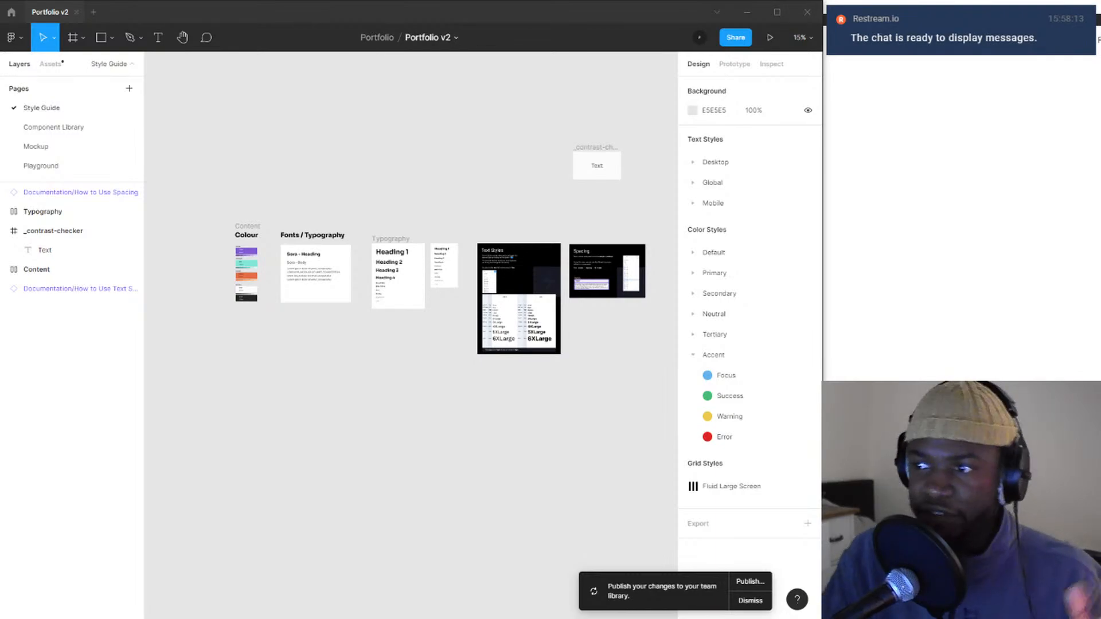
{"action": "scroll", "coordinate": [238, 231], "scroll_direction": "up", "scroll_amount": 10}
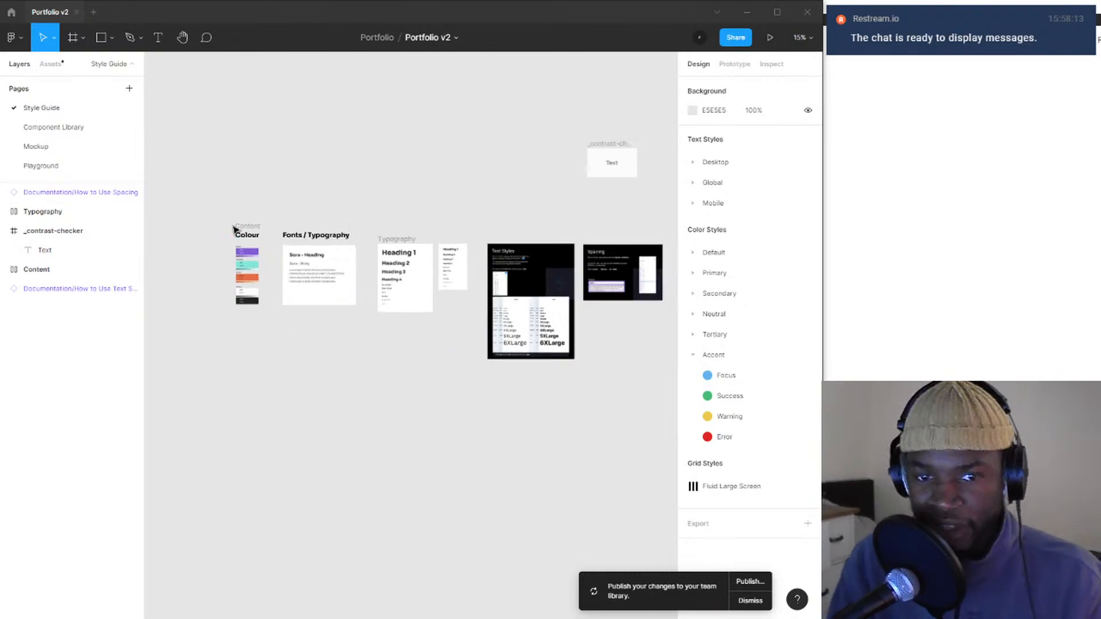
{"action": "scroll", "coordinate": [270, 318], "scroll_direction": "down", "scroll_amount": 10}
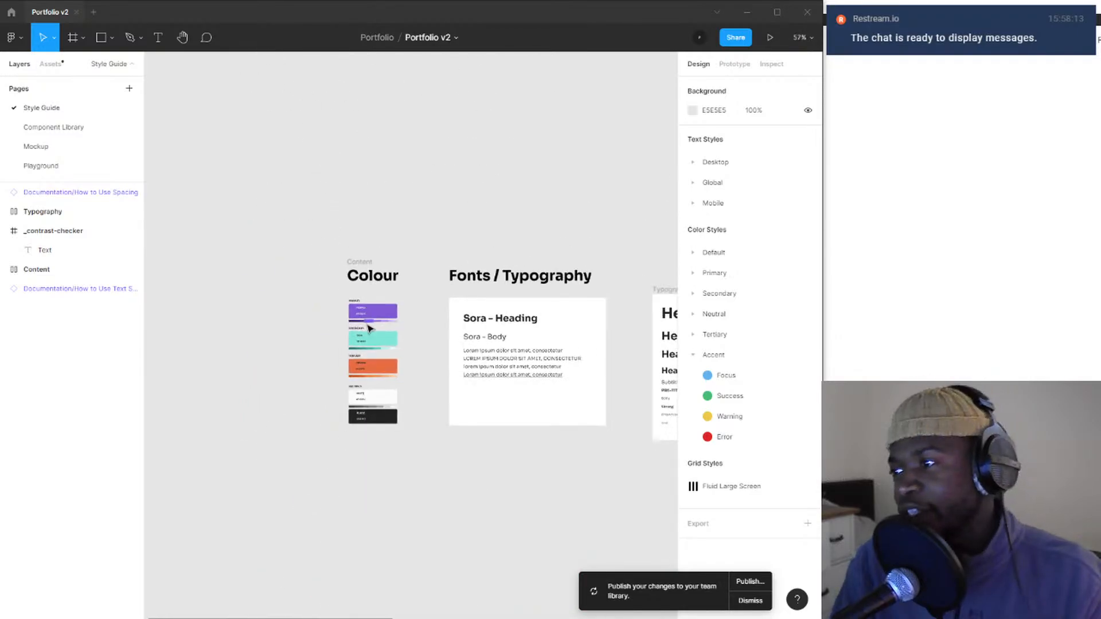
{"action": "scroll", "coordinate": [443, 330], "scroll_direction": "right", "scroll_amount": 1}
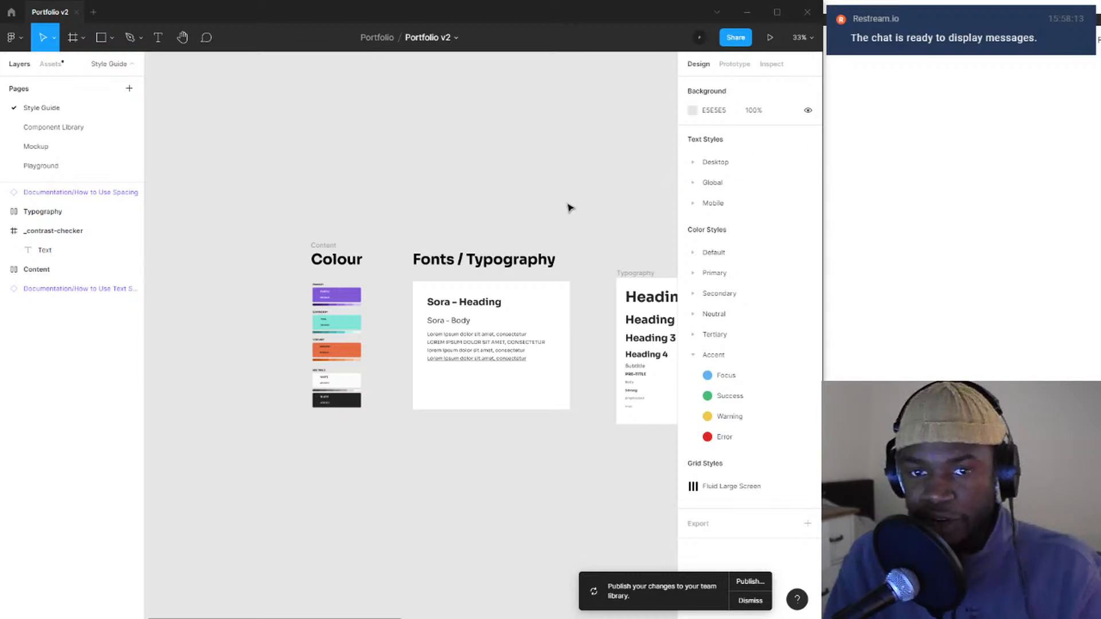
{"action": "scroll", "coordinate": [311, 288], "scroll_direction": "up", "scroll_amount": 10}
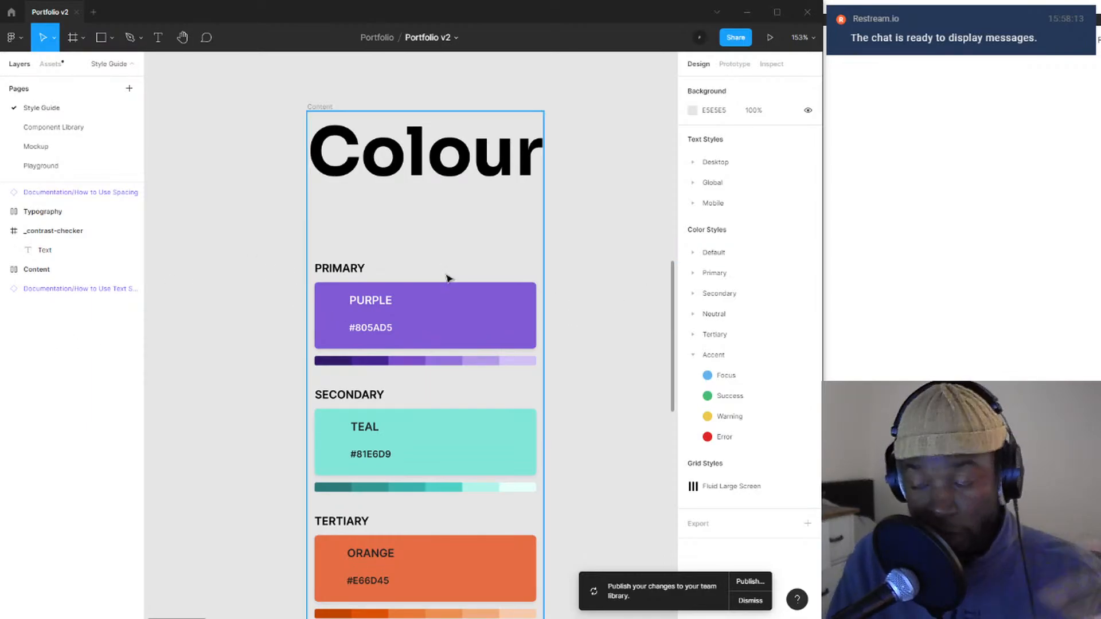
{"action": "left_click", "coordinate": [474, 299], "text": "ctrl"}
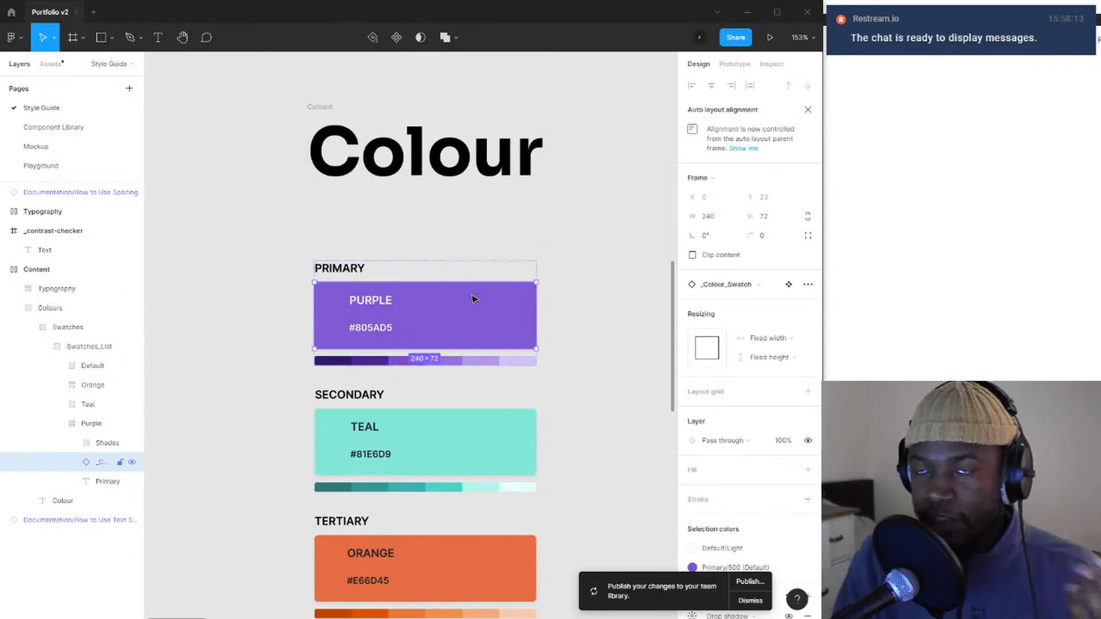
{"action": "double_click", "coordinate": [474, 299]}
{"action": "left_click", "coordinate": [506, 234]}
{"action": "left_click", "coordinate": [610, 229]}
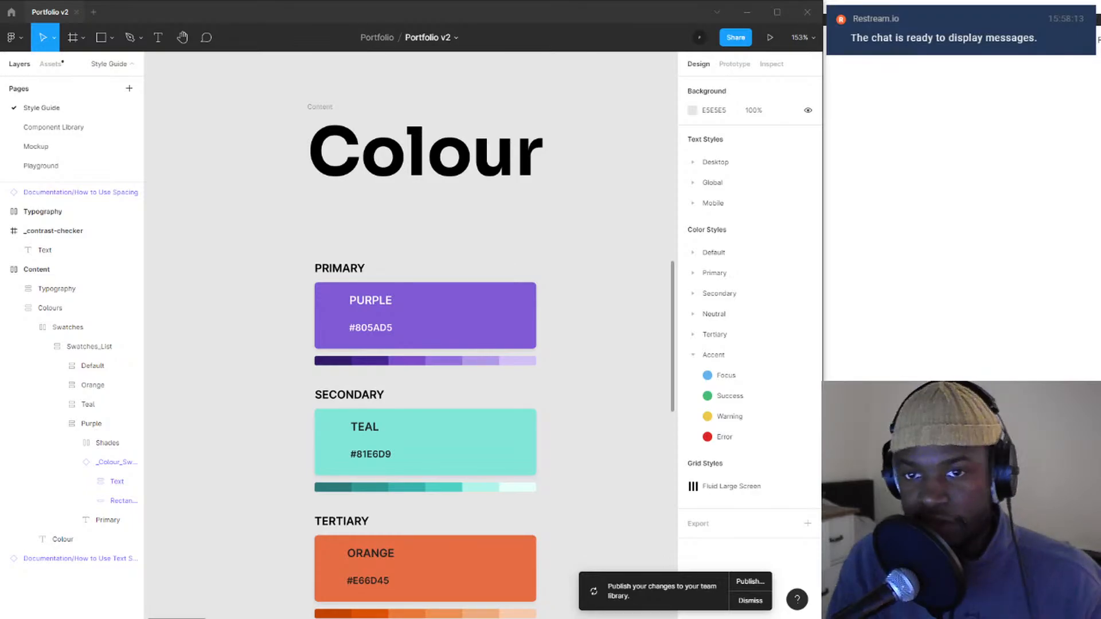
- Inspect the Colours frame as a whole and compare its placement with the neighbouring typography and documentation frames
{"action": "scroll", "coordinate": [345, 213], "scroll_direction": "down", "scroll_amount": 5}
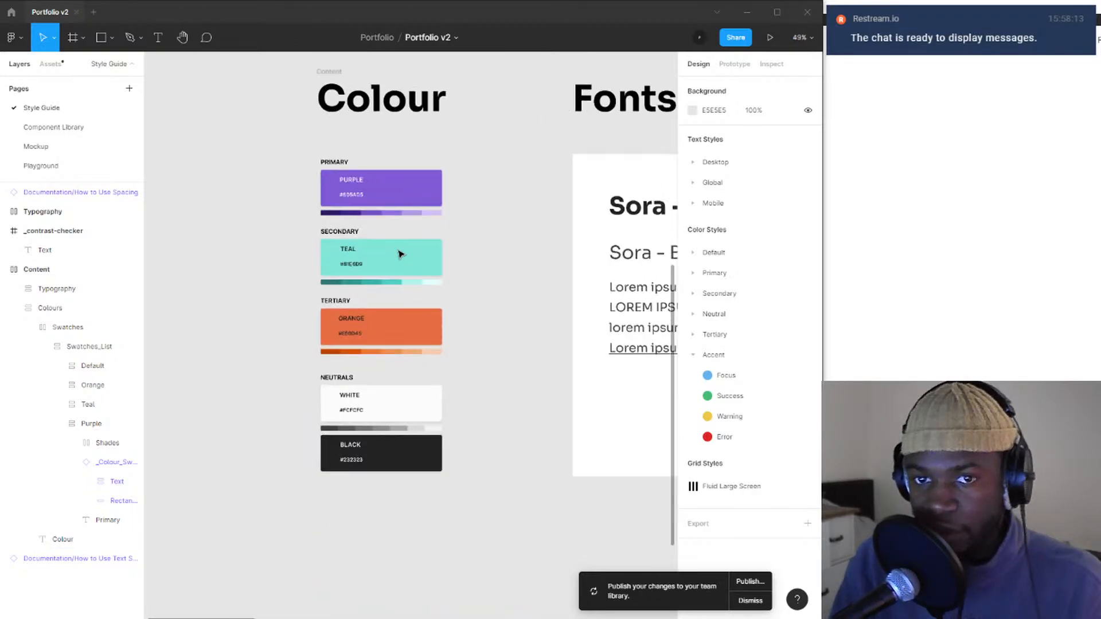
{"action": "scroll", "coordinate": [332, 206], "scroll_direction": "down", "scroll_amount": 5}
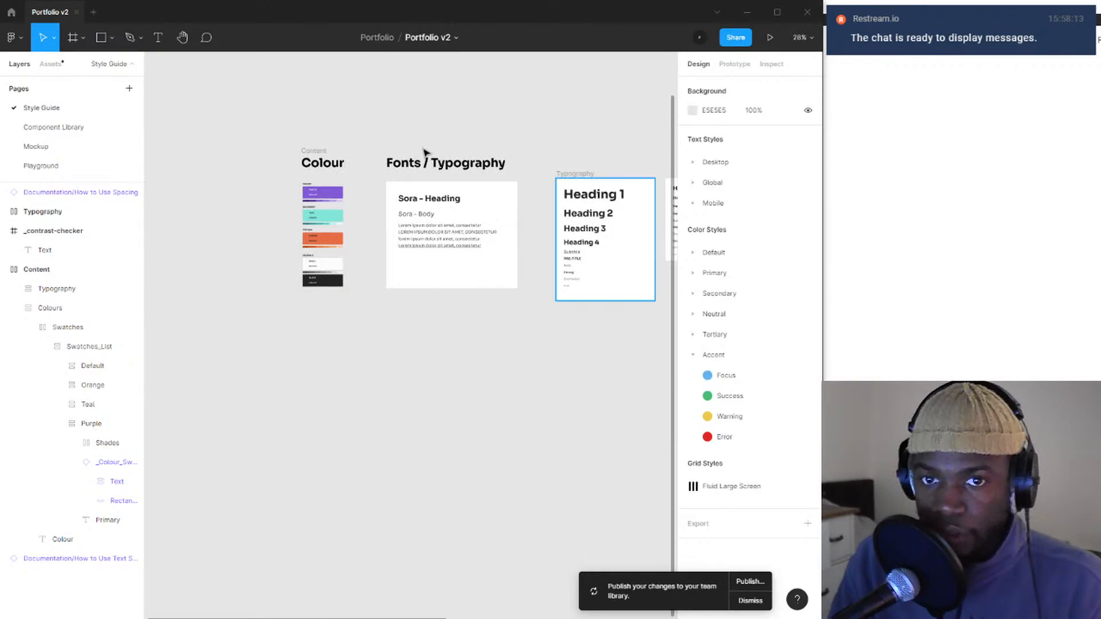
{"action": "left_click_drag", "start_coordinate": [303, 263], "coordinate": [205, 352]}
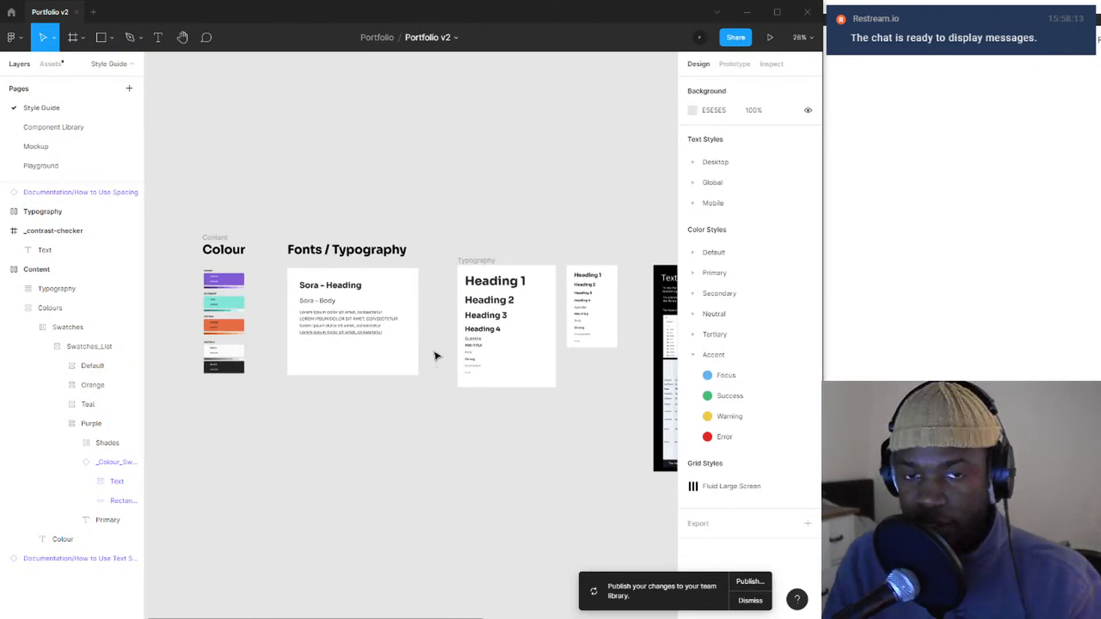
{"action": "left_click", "coordinate": [225, 250]}
{"action": "scroll", "coordinate": [269, 224], "scroll_direction": "down", "scroll_amount": 5}
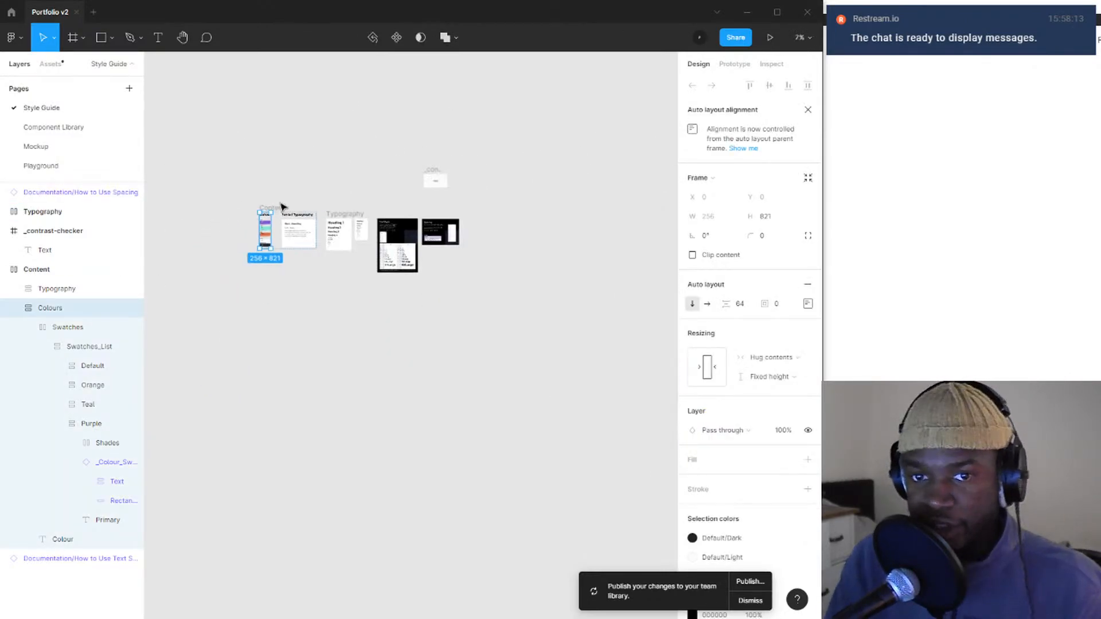
{"action": "scroll", "coordinate": [289, 241], "scroll_direction": "up", "scroll_amount": 2}
{"action": "scroll", "coordinate": [446, 367], "scroll_direction": "up", "scroll_amount": 4}
{"action": "left_click_drag", "start_coordinate": [457, 371], "coordinate": [679, 499]}
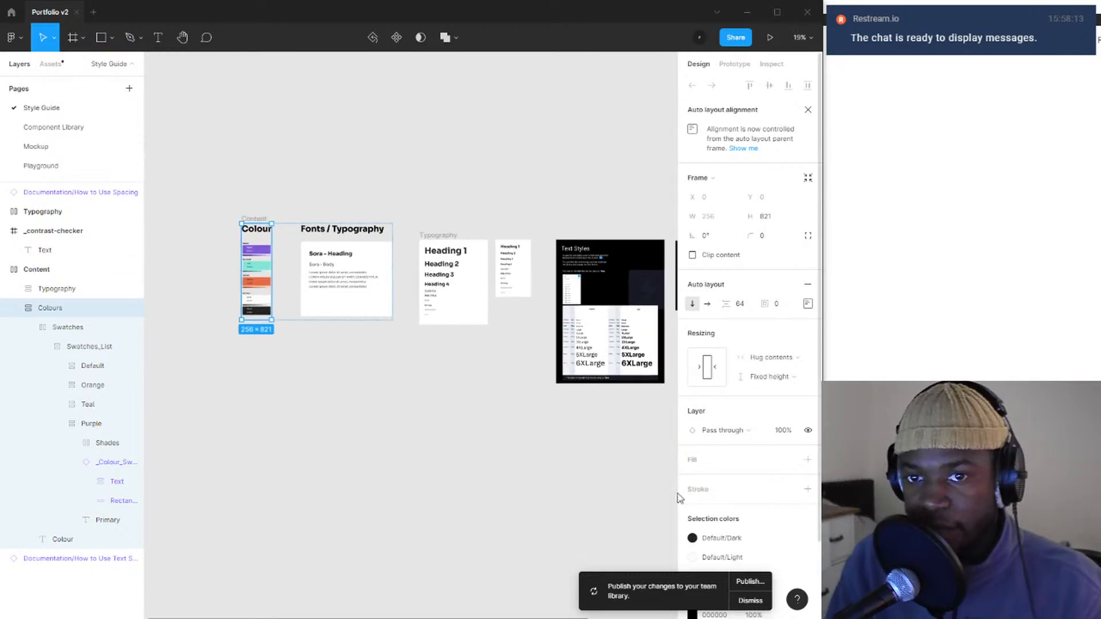
{"action": "left_click", "coordinate": [400, 382]}
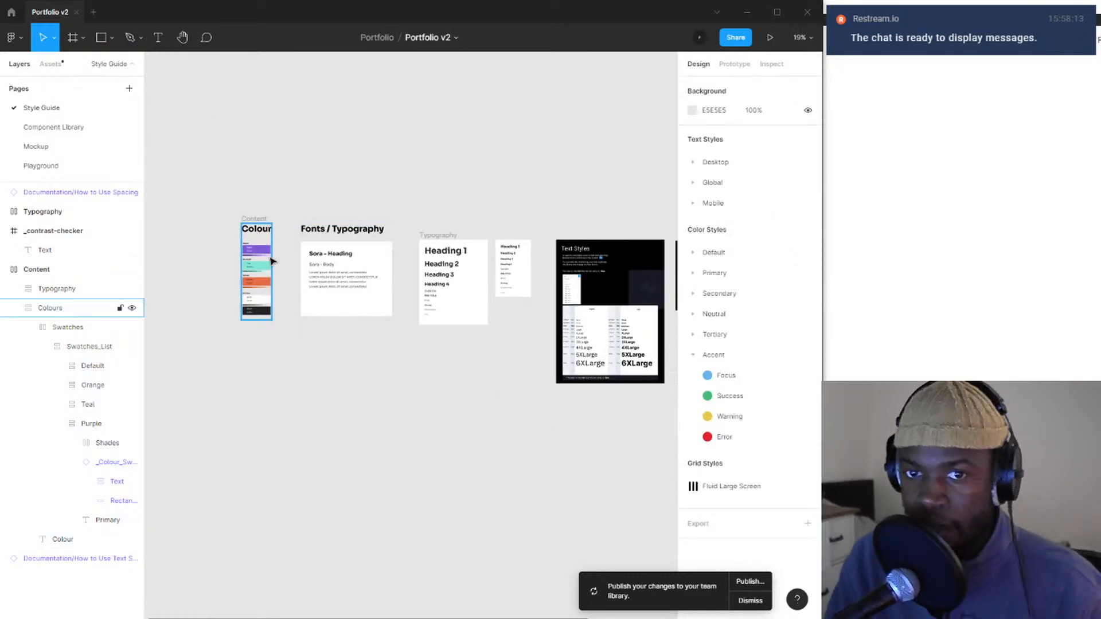
{"action": "scroll", "coordinate": [259, 245], "scroll_direction": "up", "scroll_amount": 5}
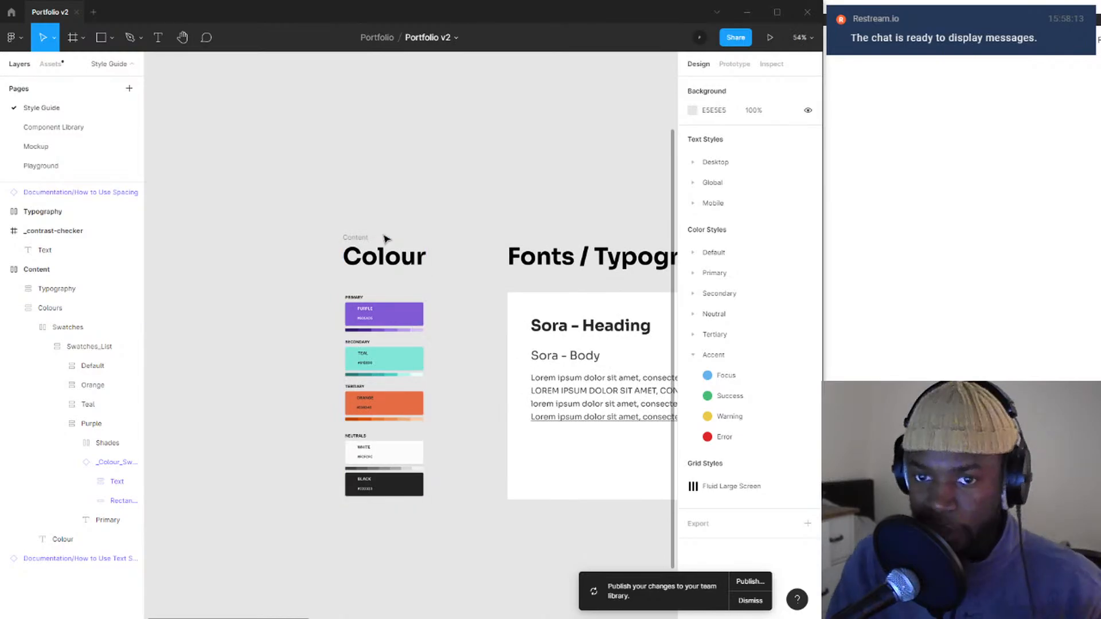
{"action": "left_click", "coordinate": [406, 256]}
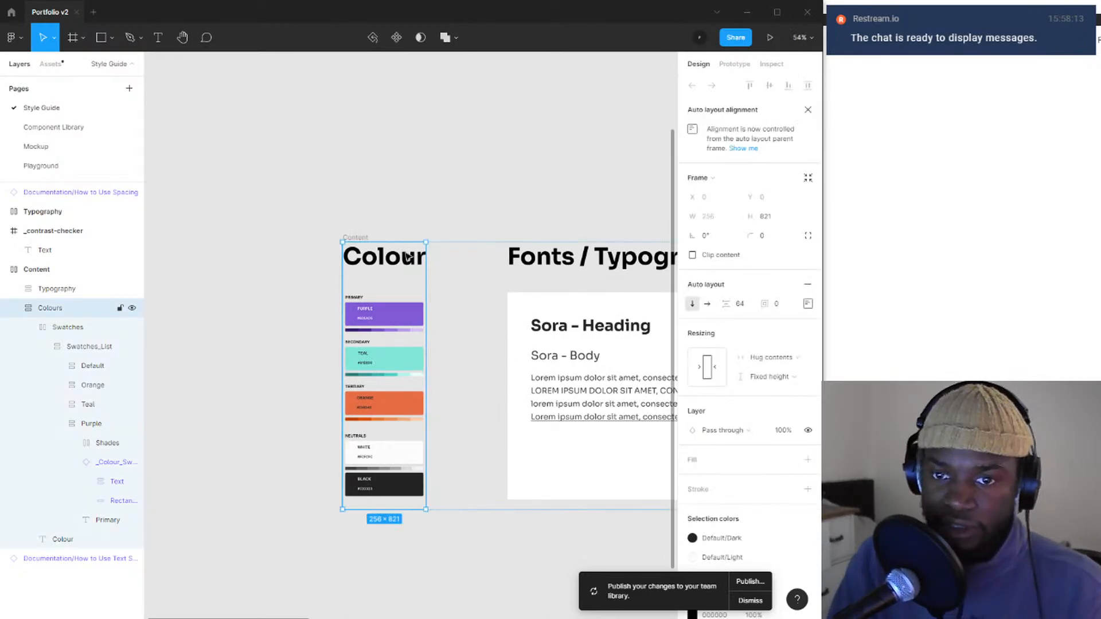
{"action": "left_click", "coordinate": [537, 184]}
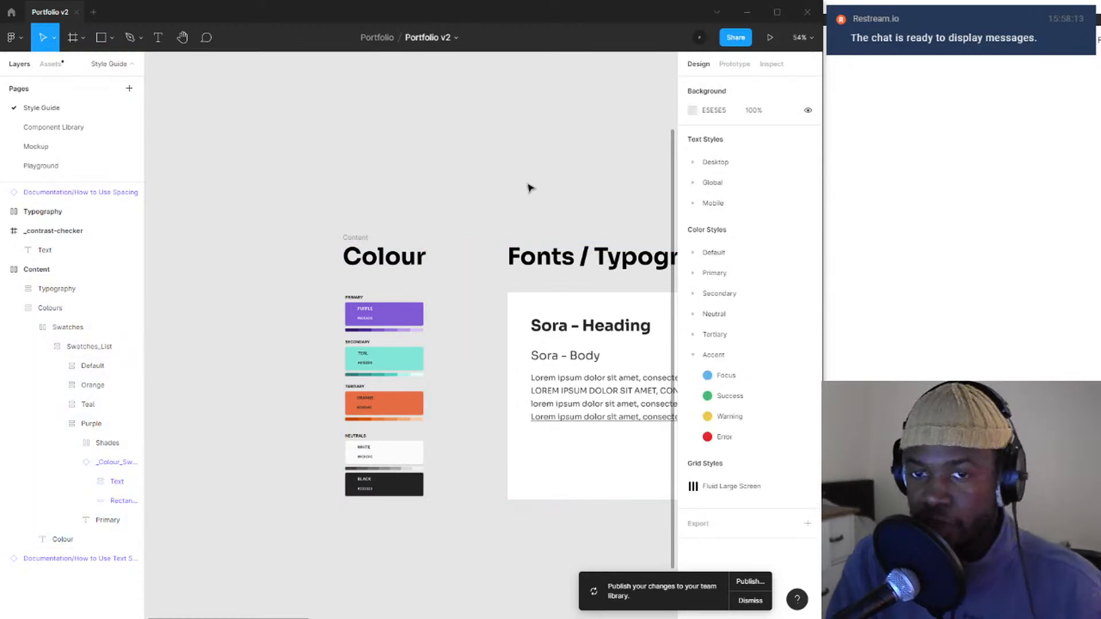
{"action": "left_click", "coordinate": [387, 367]}
{"action": "left_click", "coordinate": [264, 248]}
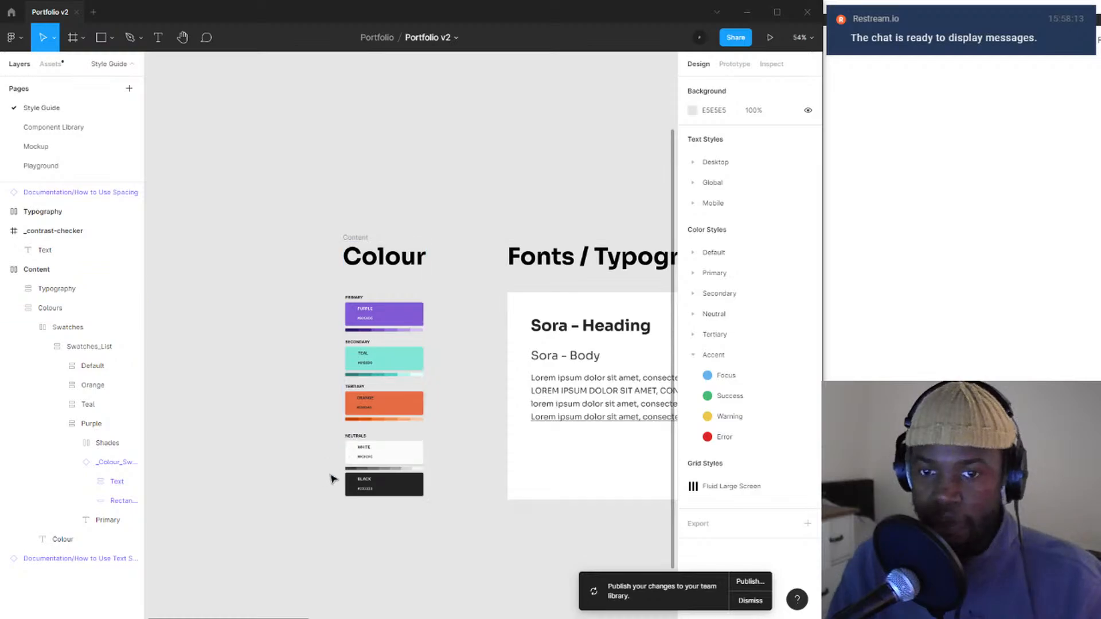
- Examine the Fonts / Typography card with its Sora heading and body samples
{"action": "left_click_drag", "start_coordinate": [547, 482], "coordinate": [393, 512]}
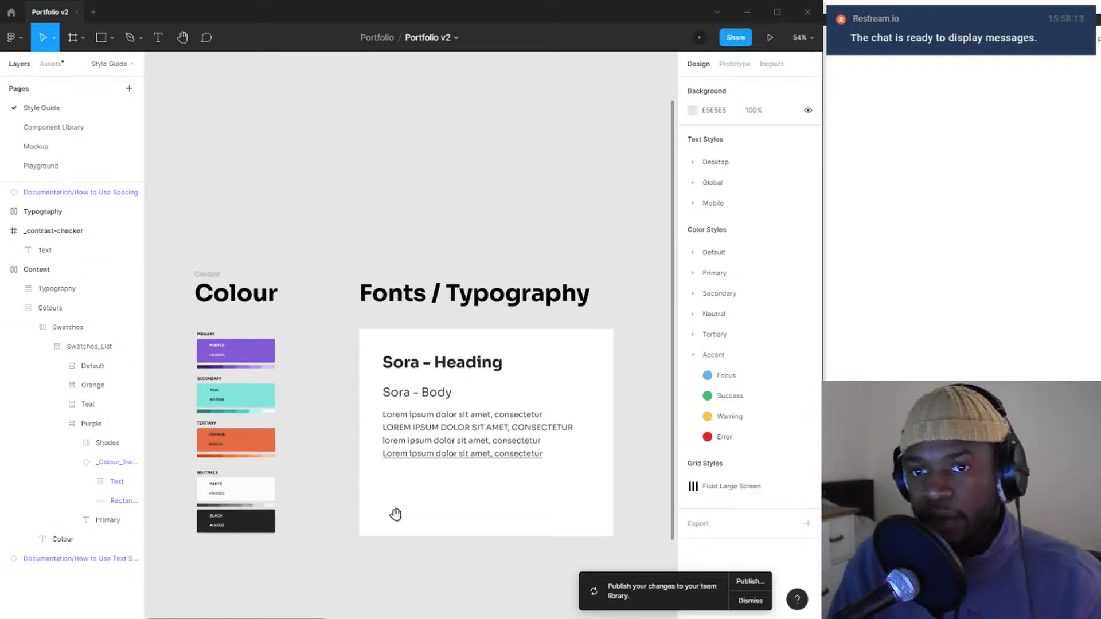
{"action": "scroll", "coordinate": [398, 485], "scroll_direction": "down", "scroll_amount": 5}
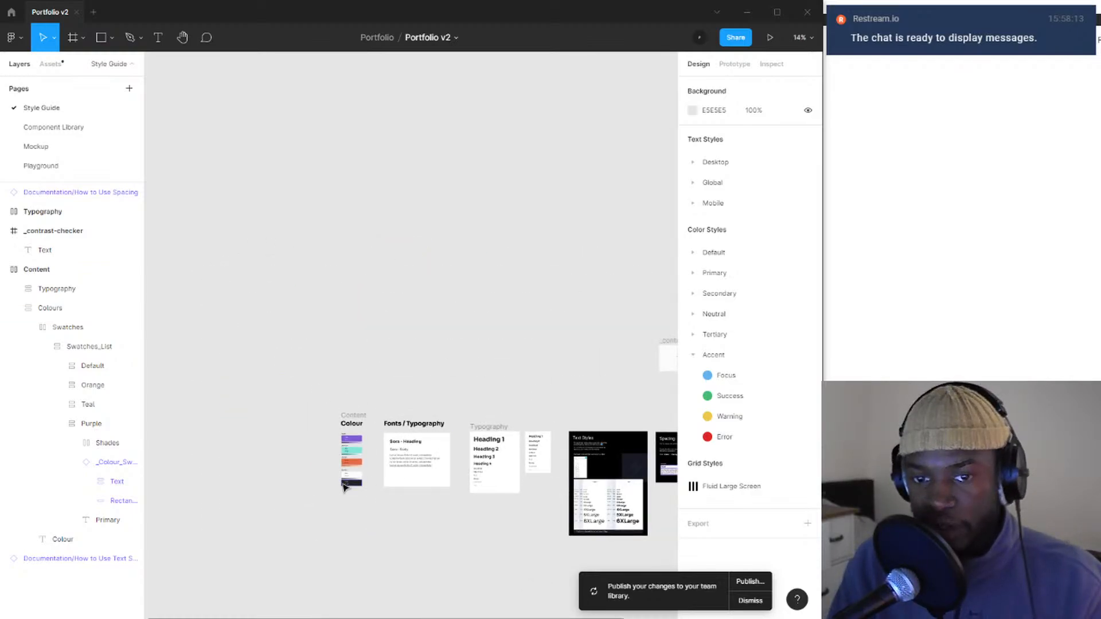
{"action": "scroll", "coordinate": [378, 486], "scroll_direction": "up", "scroll_amount": 5}
{"action": "scroll", "coordinate": [302, 447], "scroll_direction": "up", "scroll_amount": 1}
{"action": "left_click_drag", "start_coordinate": [302, 447], "coordinate": [149, 489]}
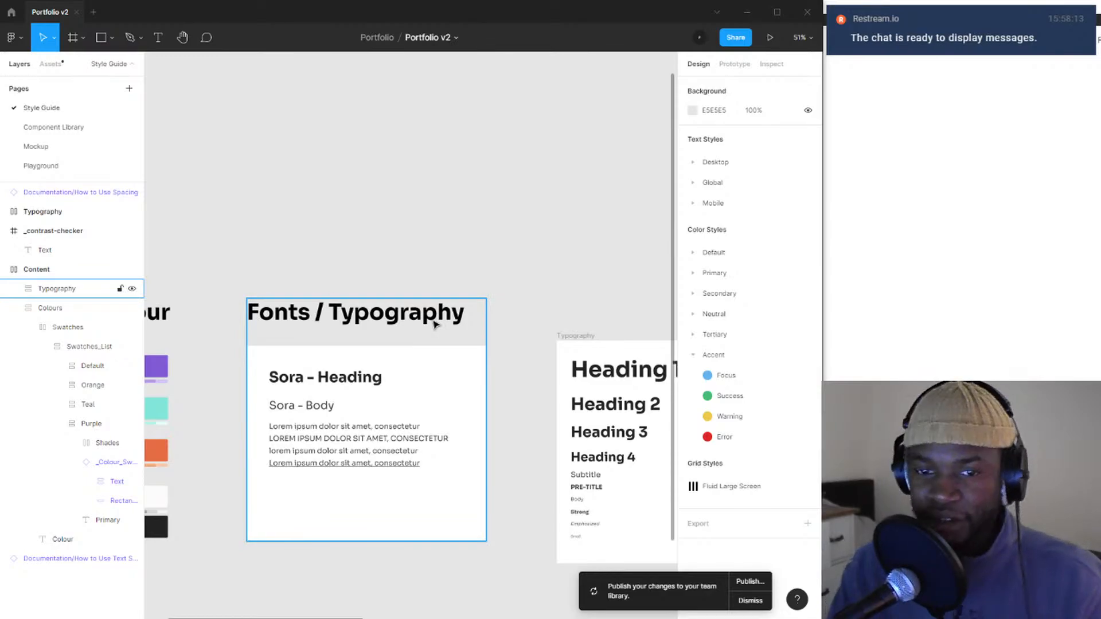
{"action": "scroll", "coordinate": [438, 304], "scroll_direction": "down", "scroll_amount": 3}
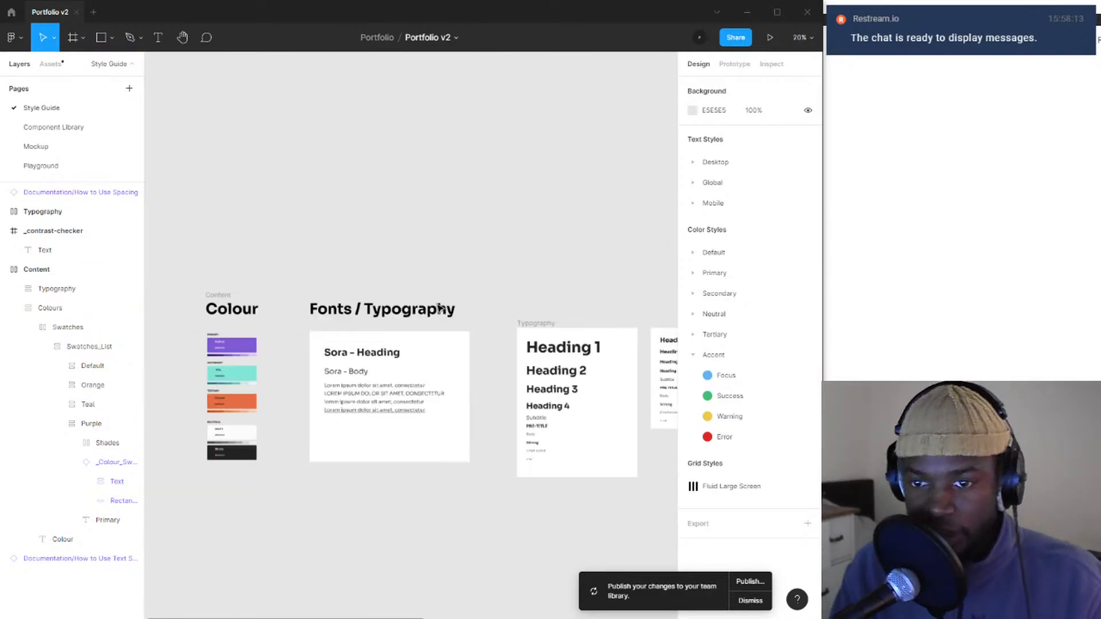
{"action": "scroll", "coordinate": [438, 304], "scroll_direction": "up", "scroll_amount": 3}
{"action": "scroll", "coordinate": [409, 333], "scroll_direction": "up", "scroll_amount": 1}
{"action": "left_click_drag", "start_coordinate": [410, 333], "coordinate": [429, 301]}
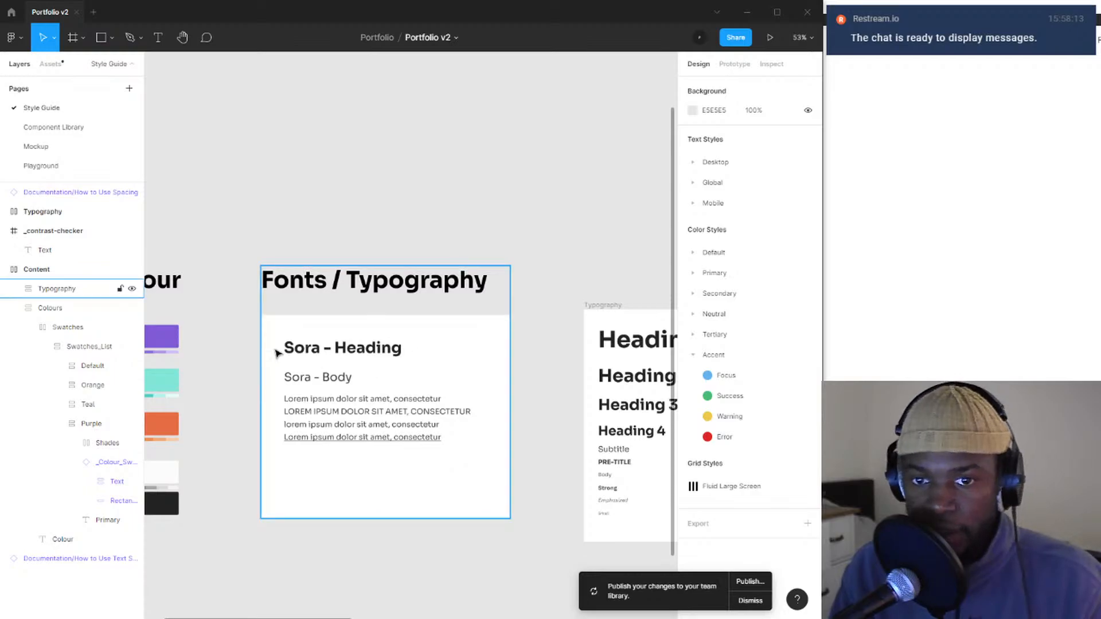
- Examine the large and small Typography frames, comparing their heading and body text styles
{"action": "scroll", "coordinate": [346, 289], "scroll_direction": "down", "scroll_amount": 5}
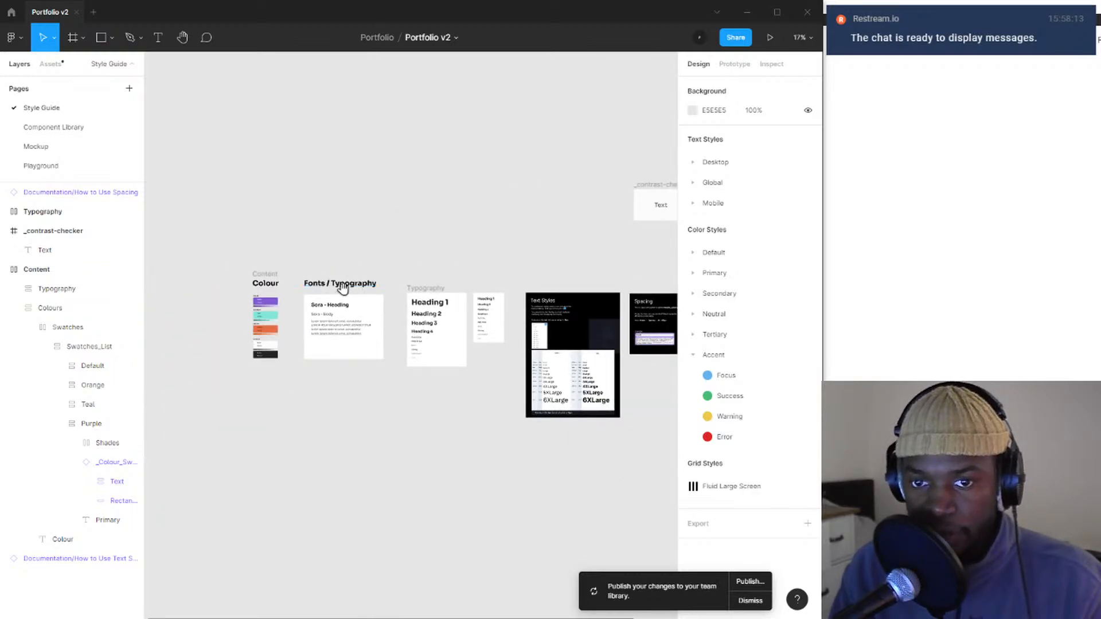
{"action": "scroll", "coordinate": [343, 287], "scroll_direction": "right", "scroll_amount": 2}
{"action": "scroll", "coordinate": [346, 310], "scroll_direction": "up", "scroll_amount": 3}
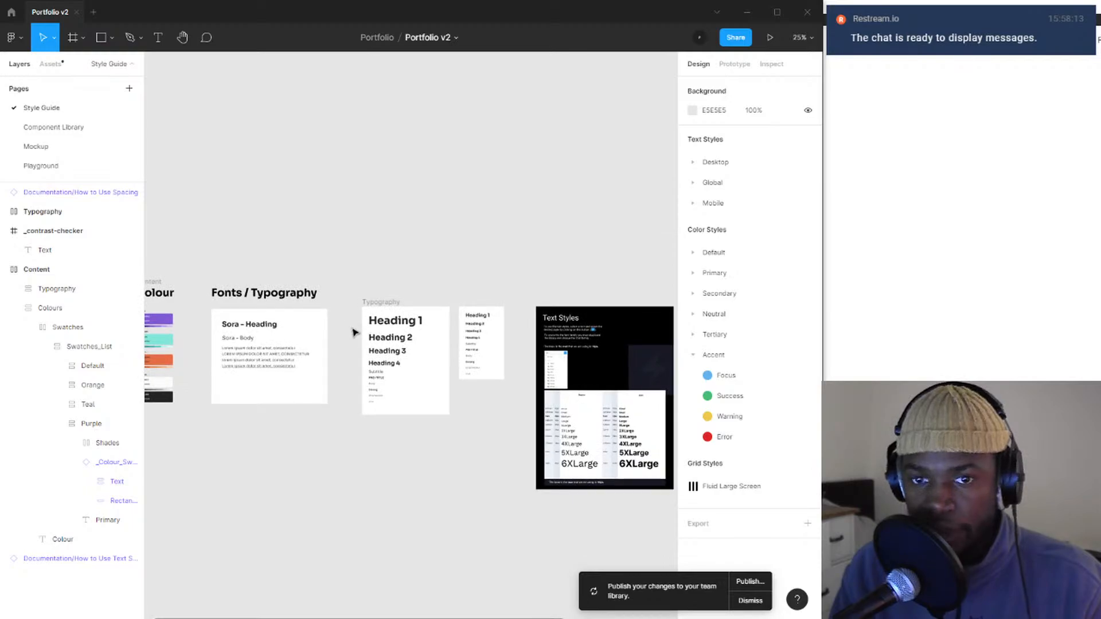
{"action": "scroll", "coordinate": [353, 333], "scroll_direction": "up", "scroll_amount": 5}
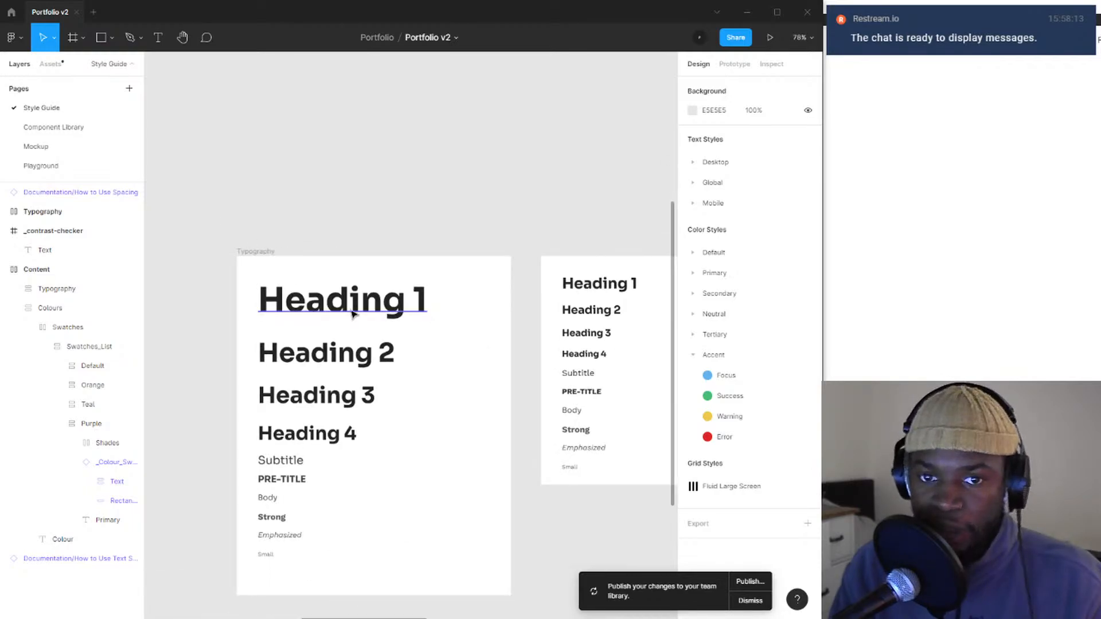
{"action": "scroll", "coordinate": [353, 314], "scroll_direction": "down", "scroll_amount": 3}
{"action": "scroll", "coordinate": [358, 305], "scroll_direction": "up", "scroll_amount": 3}
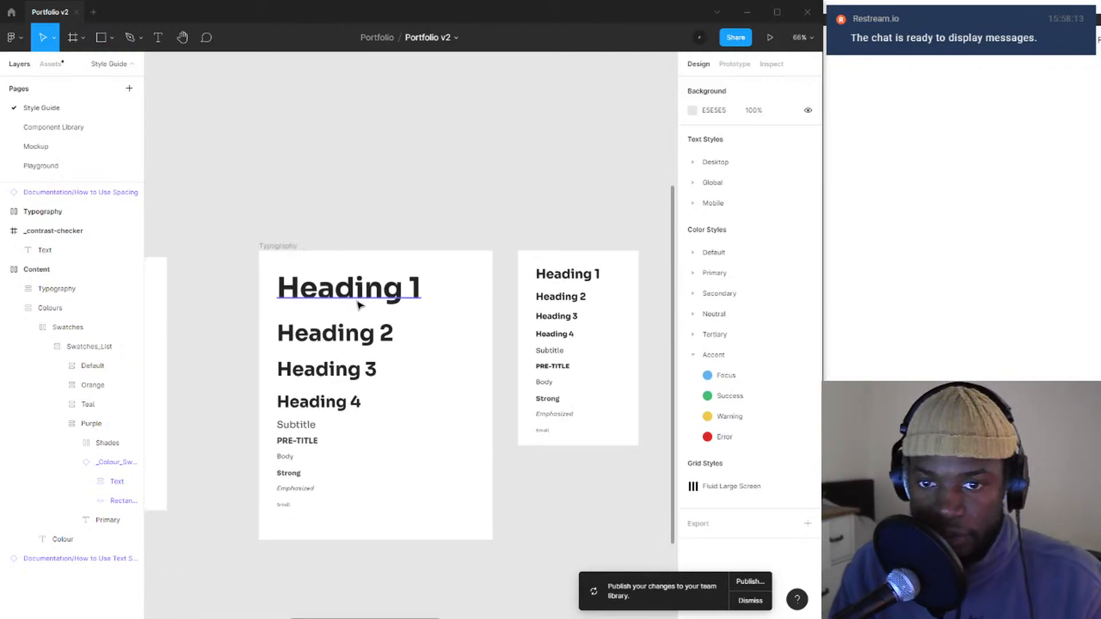
- Inspect the Heading 1 sample in the desktop Typography frame and view the definition of its H1 text style
{"action": "scroll", "coordinate": [353, 313], "scroll_direction": "up", "scroll_amount": 3}
{"action": "scroll", "coordinate": [435, 287], "scroll_direction": "down", "scroll_amount": 3}
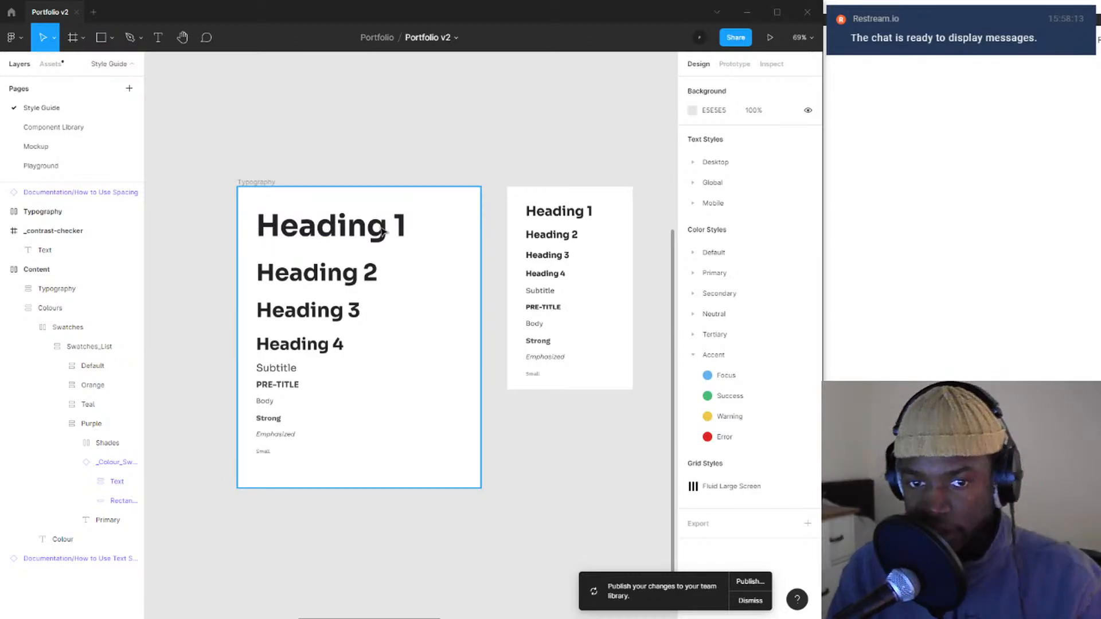
{"action": "left_click", "coordinate": [291, 237], "text": "ctrl"}
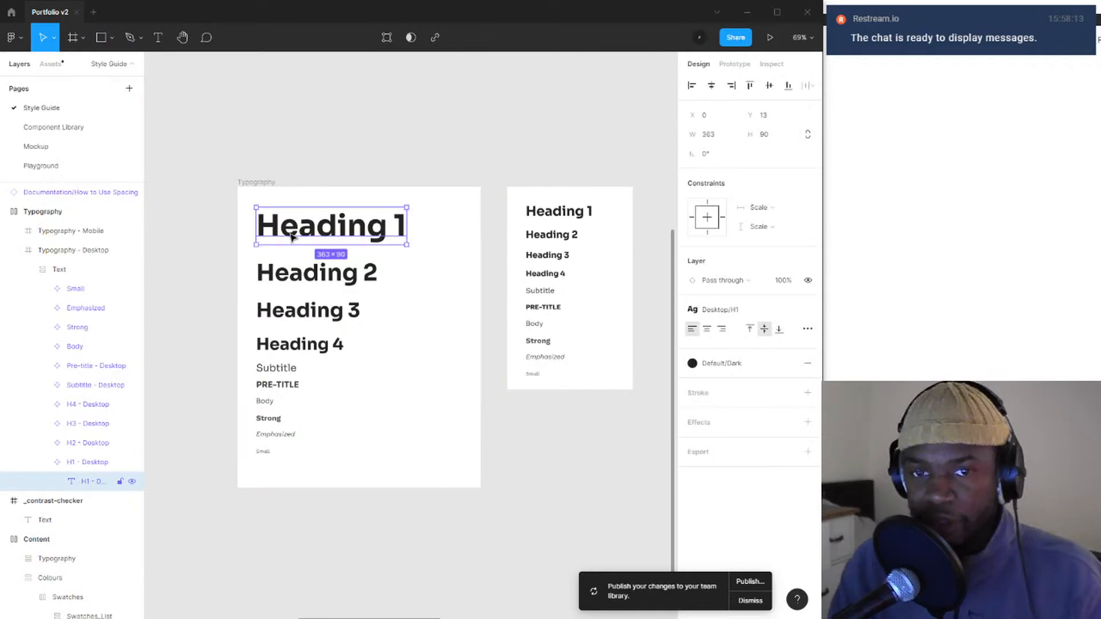
{"action": "left_click", "coordinate": [744, 310]}
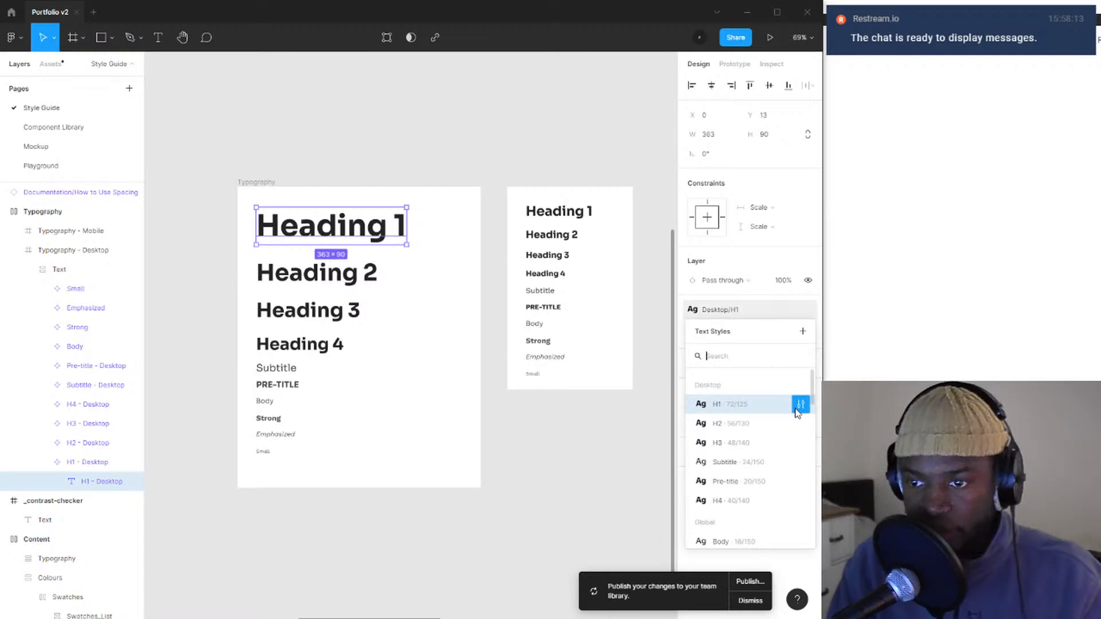
{"action": "left_click", "coordinate": [800, 406]}
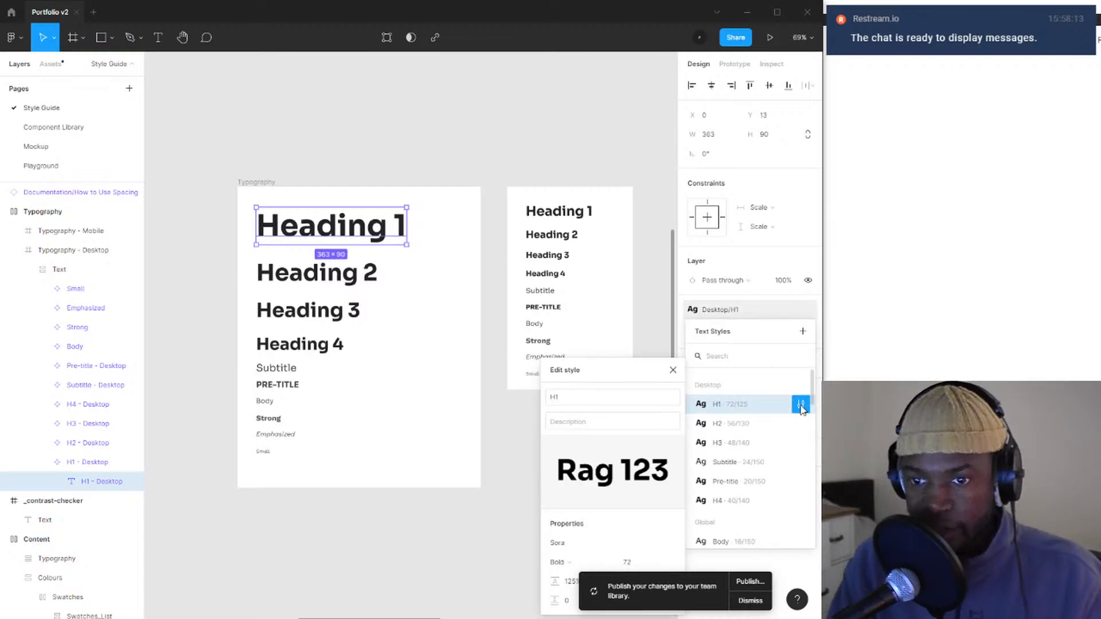
{"action": "left_click", "coordinate": [673, 370]}
{"action": "left_click", "coordinate": [421, 181]}
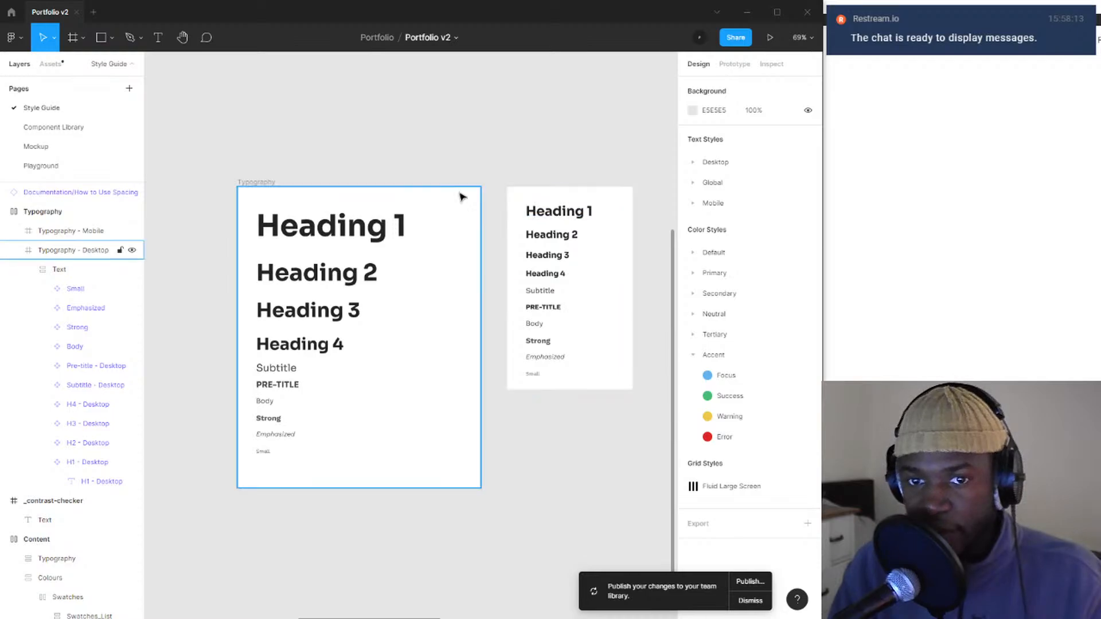
- Locate the Text Styles documentation card beside the Typography frames and view it in full
{"action": "scroll", "coordinate": [462, 192], "scroll_direction": "down", "scroll_amount": 5}
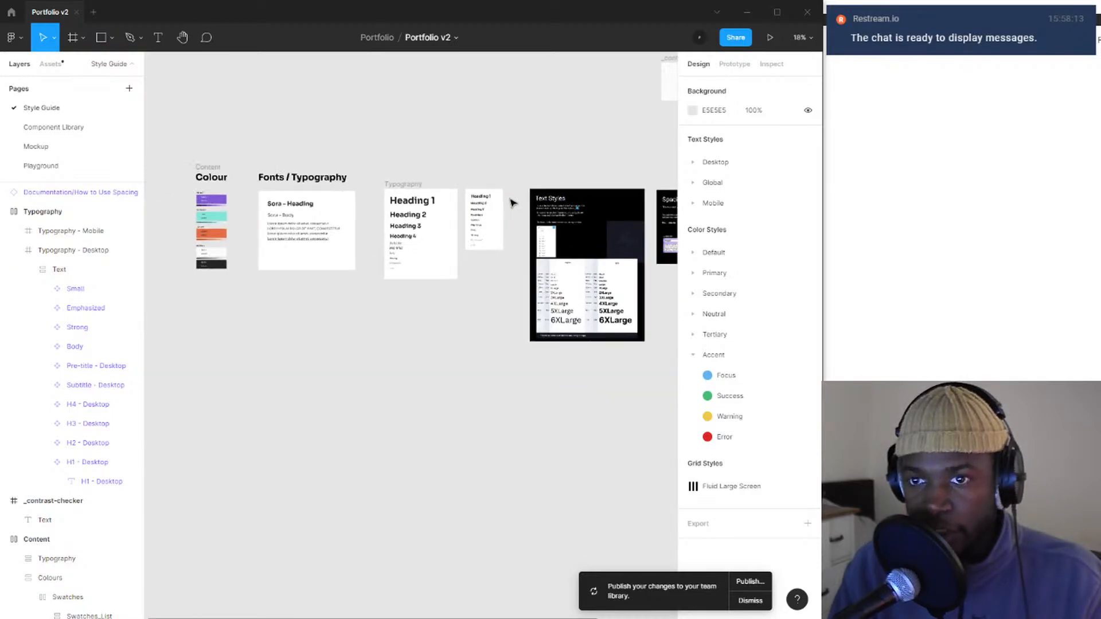
{"action": "scroll", "coordinate": [493, 213], "scroll_direction": "up", "scroll_amount": 5}
{"action": "scroll", "coordinate": [516, 240], "scroll_direction": "up", "scroll_amount": 5}
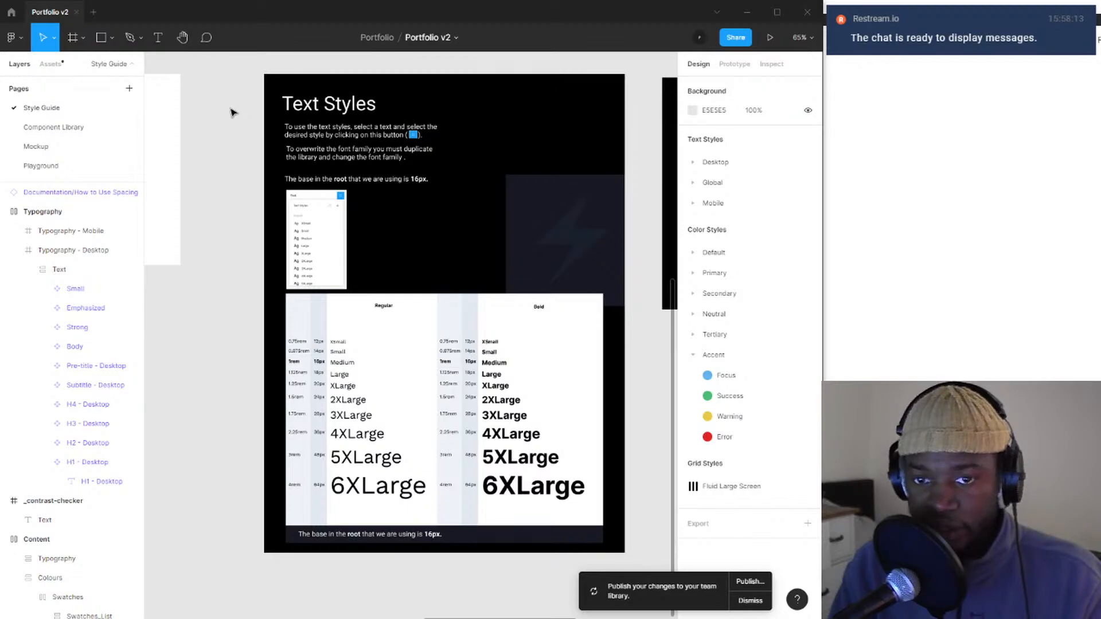
- Look over the component categories of the Figma Chakra UI (Community) library in the file's assets, leaving the library collapsed
{"action": "left_click", "coordinate": [49, 65]}
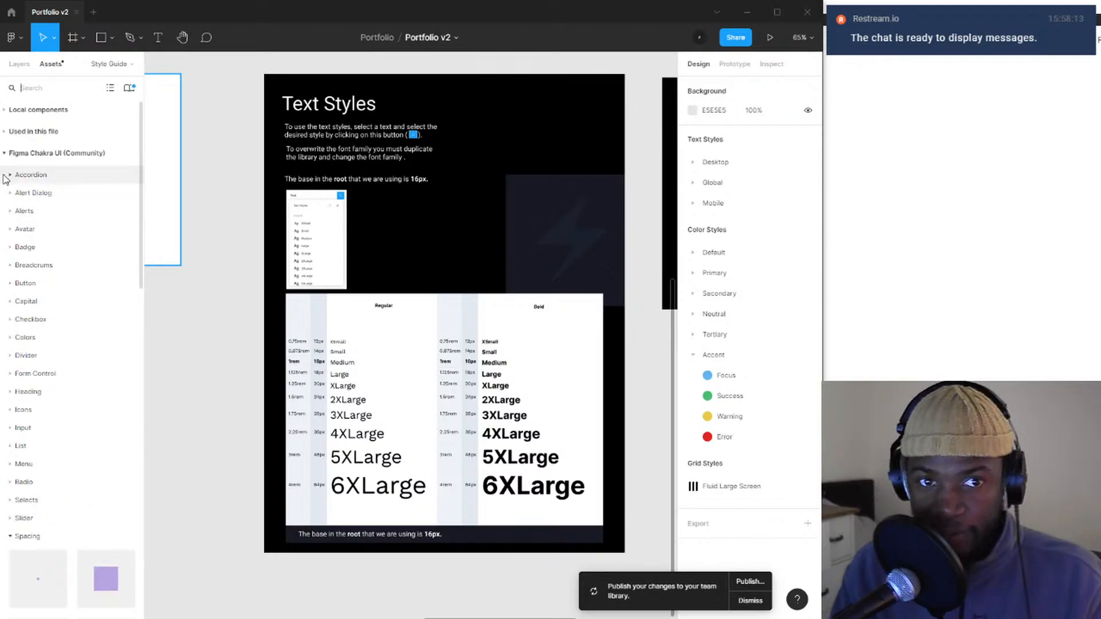
{"action": "left_click", "coordinate": [5, 154]}
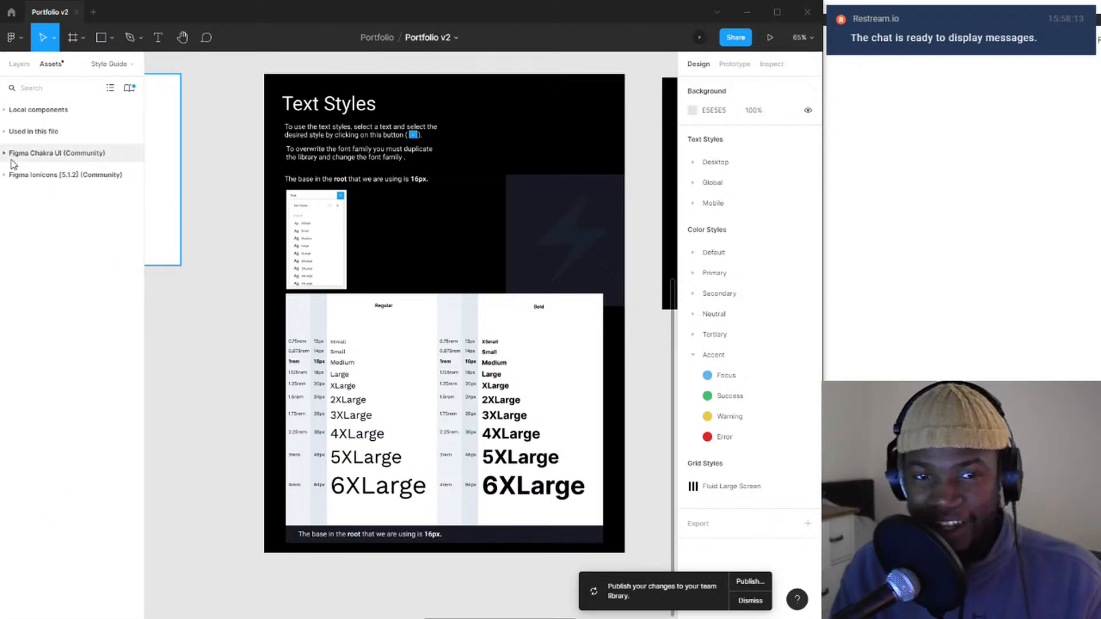
{"action": "left_click", "coordinate": [8, 157]}
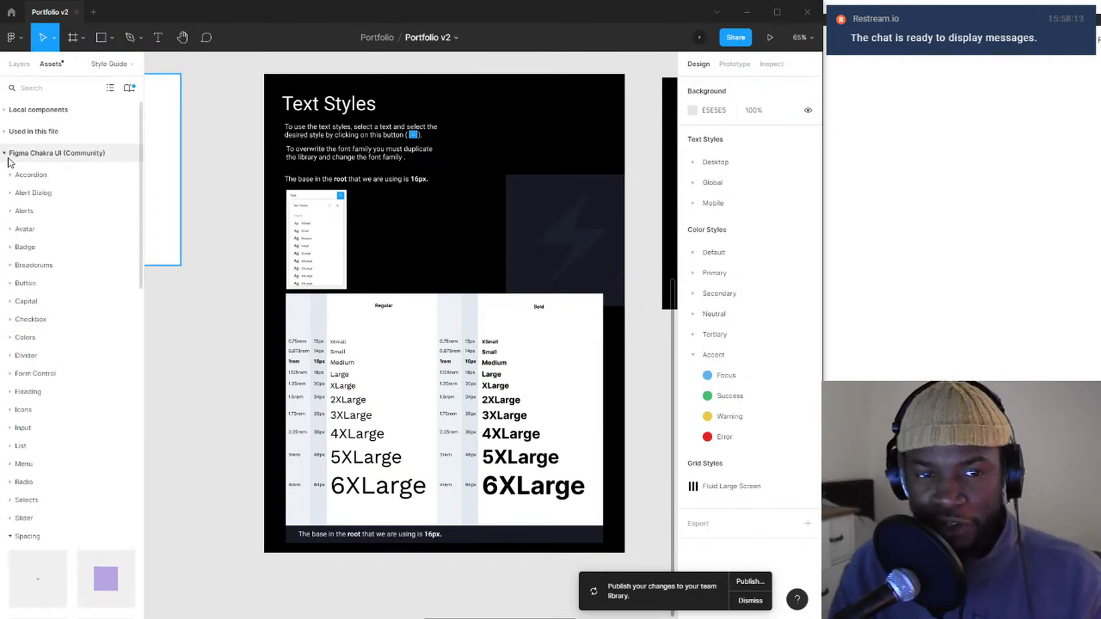
{"action": "left_click", "coordinate": [8, 159]}
{"action": "left_click", "coordinate": [7, 153]}
{"action": "left_click", "coordinate": [7, 153]}
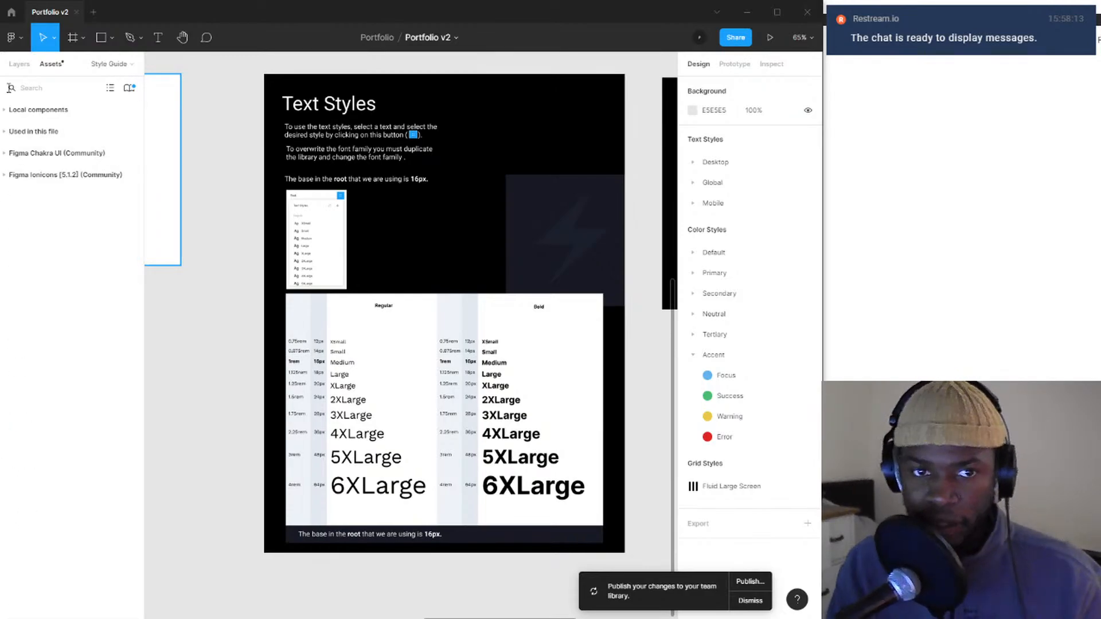
{"action": "left_click", "coordinate": [5, 154]}
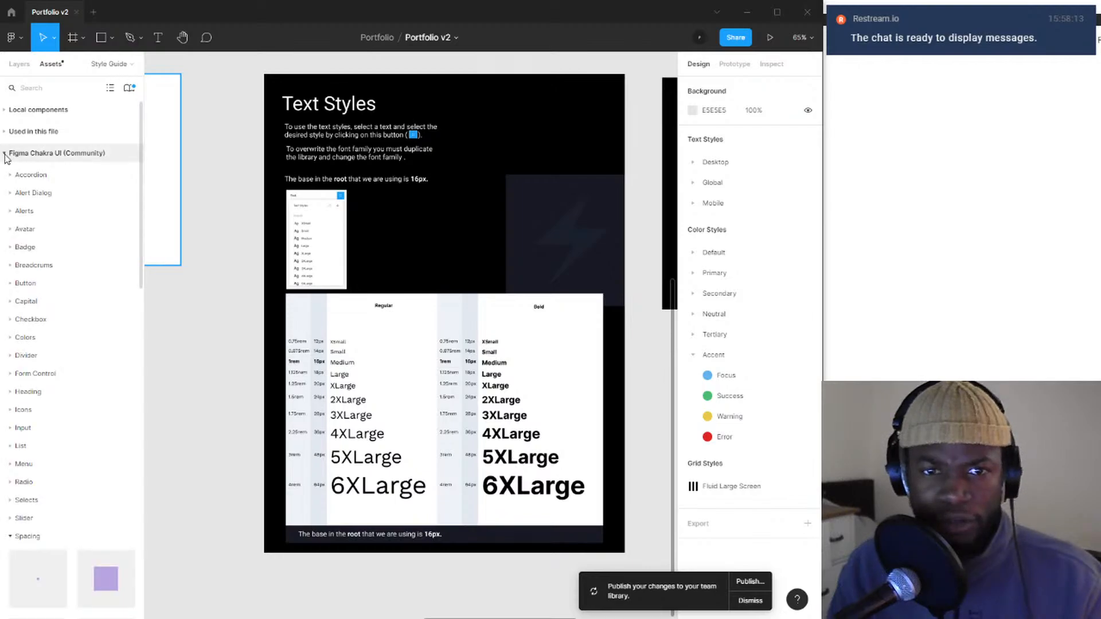
{"action": "left_click", "coordinate": [6, 155]}
{"action": "left_click", "coordinate": [5, 154]}
{"action": "left_click", "coordinate": [5, 153]}
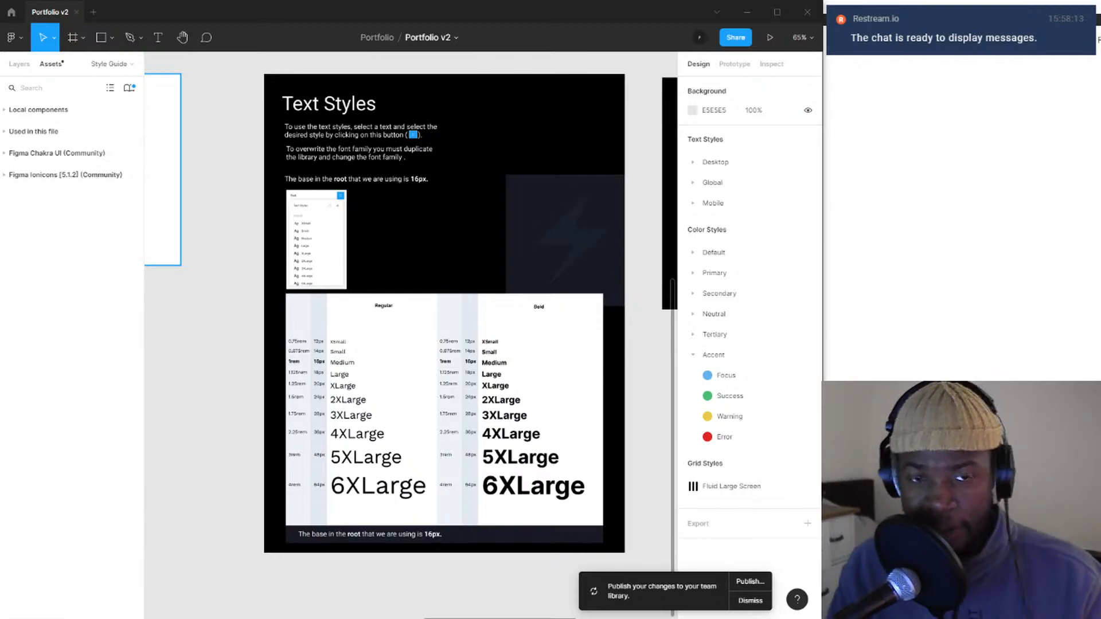
{"action": "left_click", "coordinate": [6, 155]}
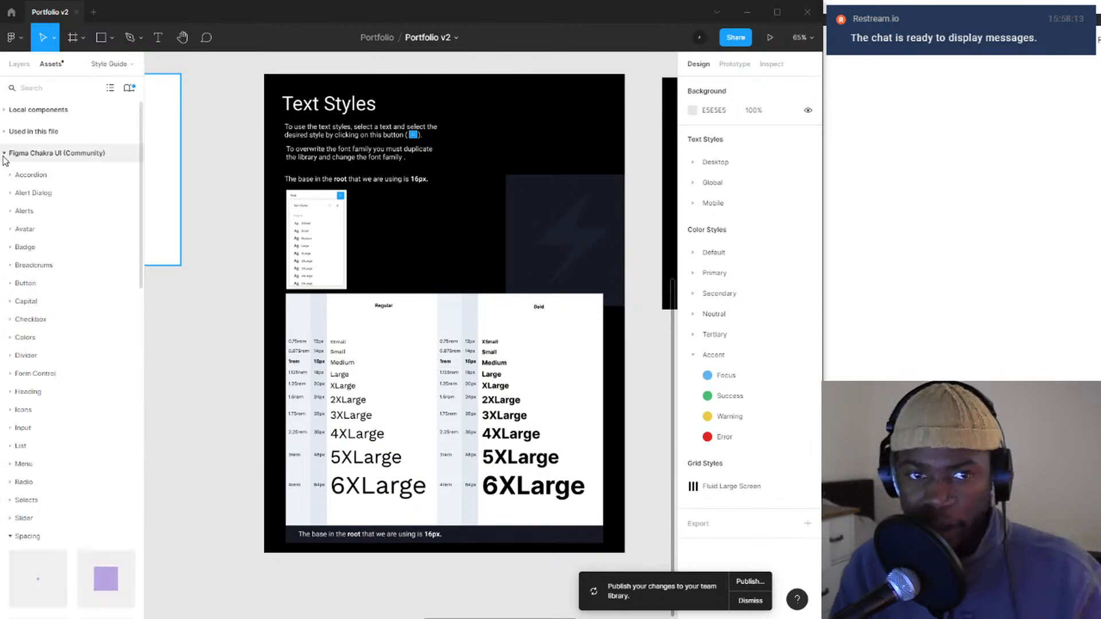
{"action": "left_click", "coordinate": [6, 156]}
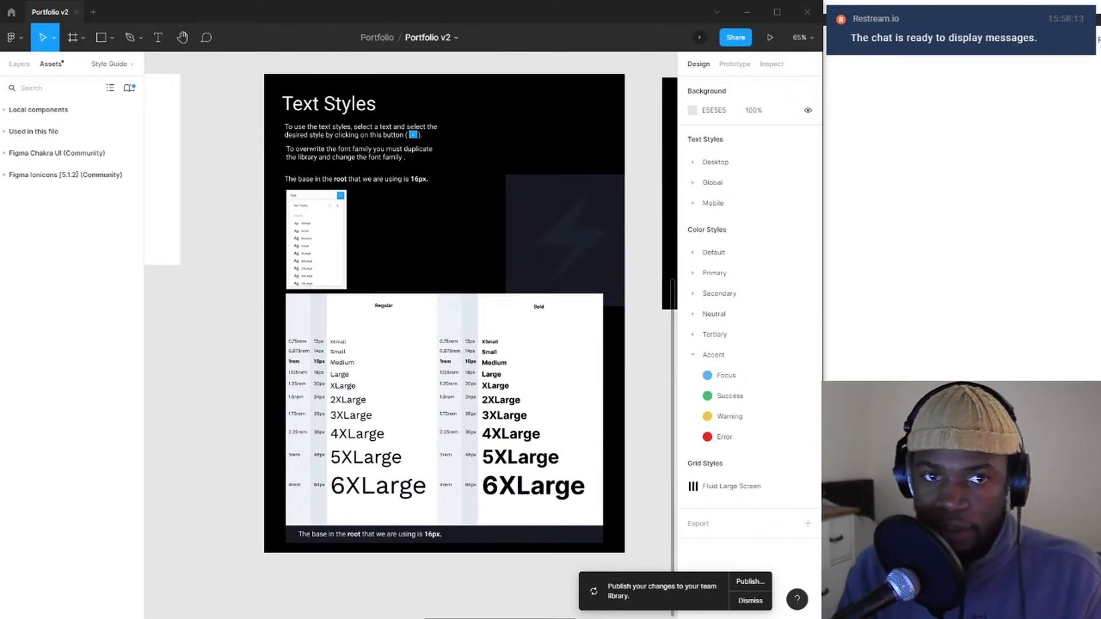
{"action": "left_click", "coordinate": [8, 153]}
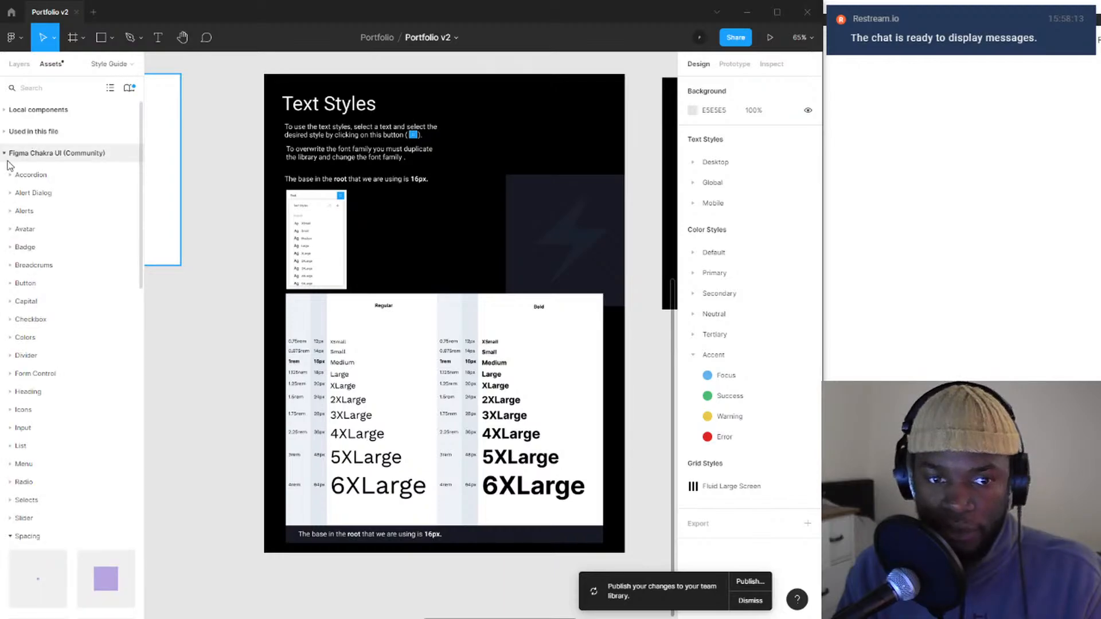
{"action": "left_click", "coordinate": [4, 154]}
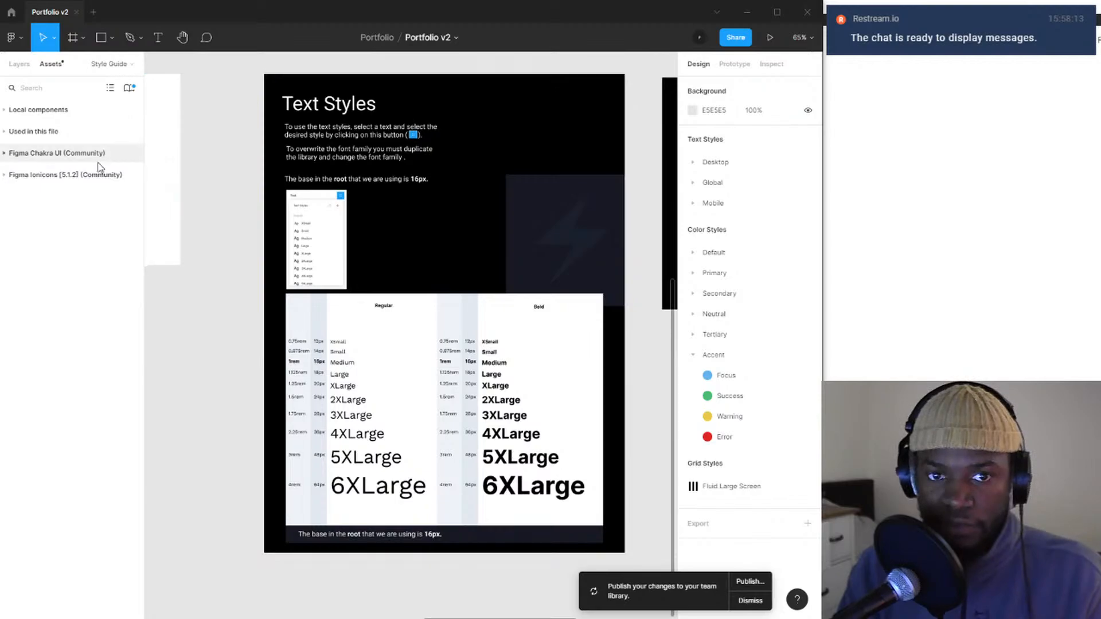
{"action": "left_click", "coordinate": [7, 154]}
{"action": "left_click", "coordinate": [7, 155]}
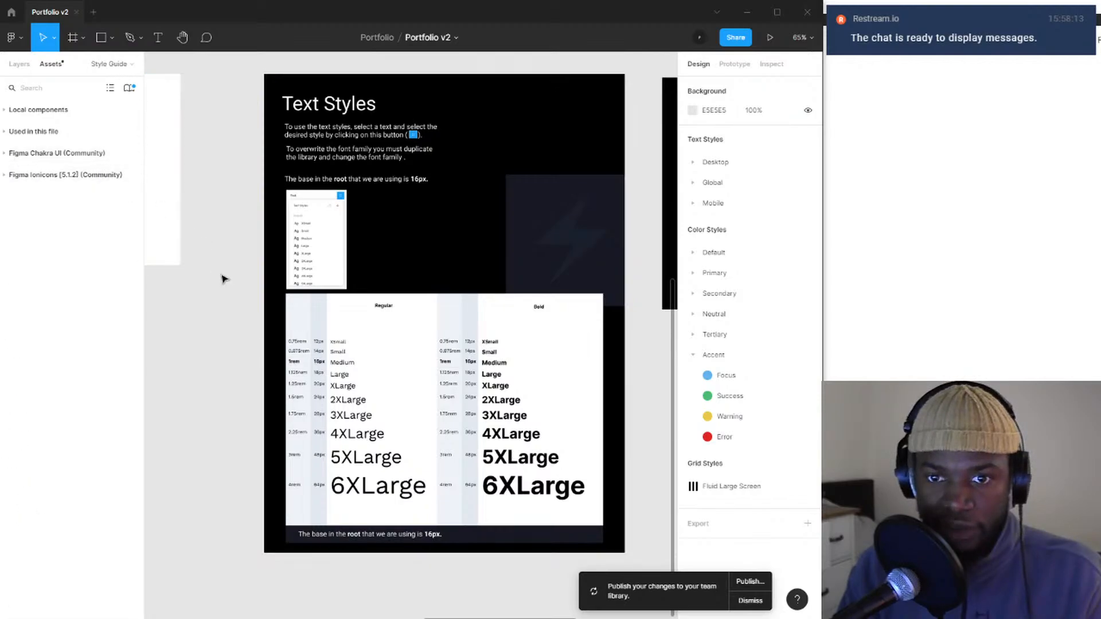
- Examine the Text Styles card's usage instructions and its Regular and Bold size scales in rem and px
{"action": "scroll", "coordinate": [315, 178], "scroll_direction": "up", "scroll_amount": 5}
{"action": "scroll", "coordinate": [331, 240], "scroll_direction": "up", "scroll_amount": 3}
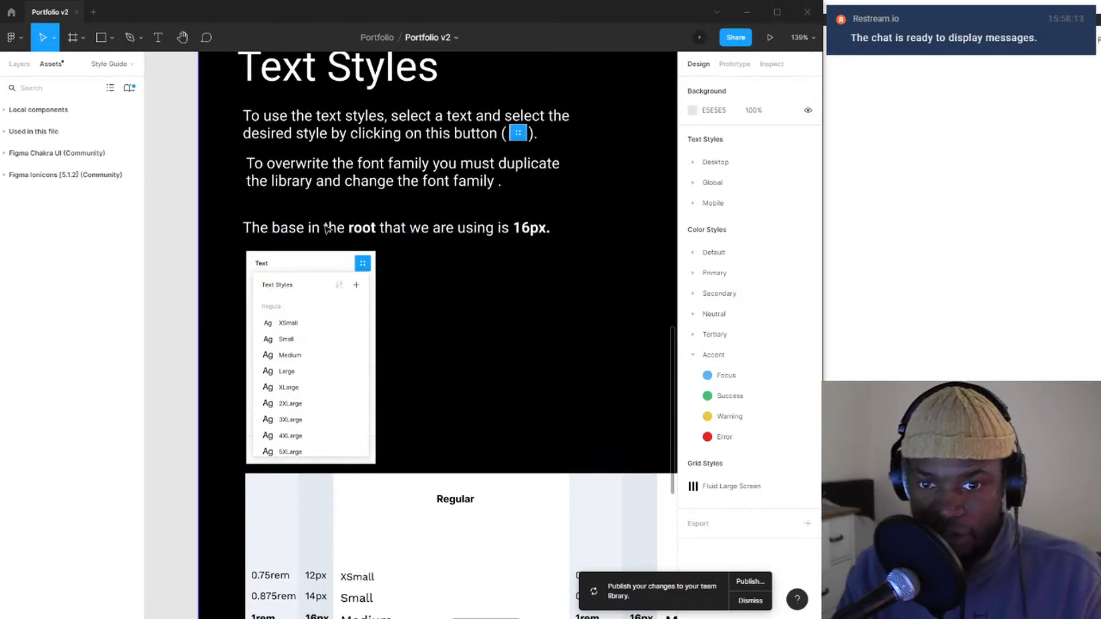
{"action": "scroll", "coordinate": [327, 230], "scroll_direction": "down", "scroll_amount": 8}
{"action": "scroll", "coordinate": [438, 398], "scroll_direction": "up", "scroll_amount": 5}
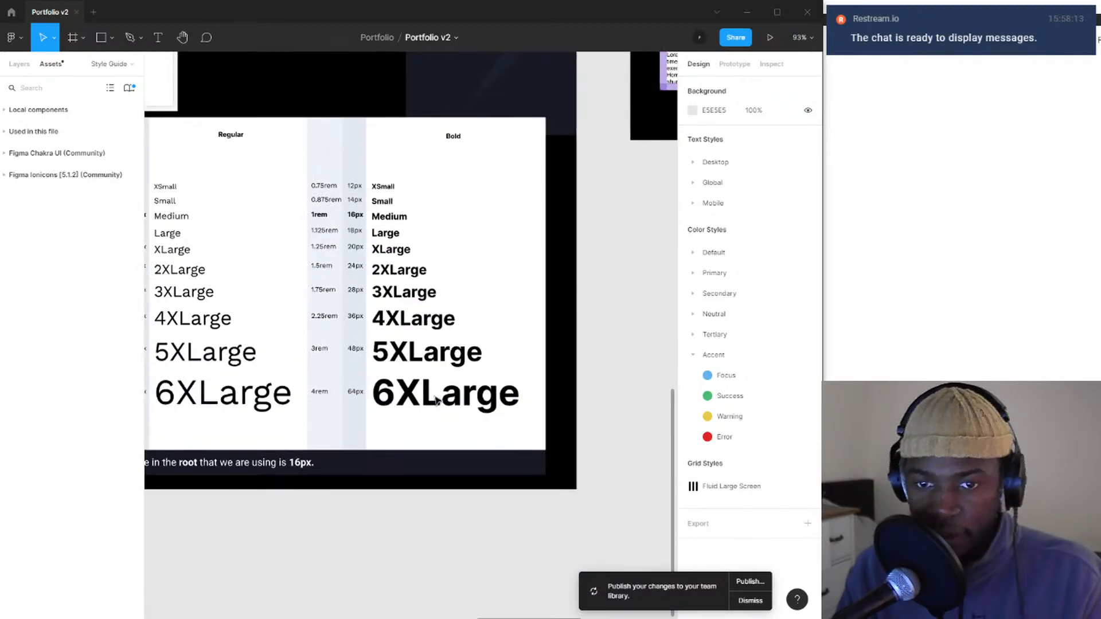
{"action": "scroll", "coordinate": [481, 411], "scroll_direction": "down", "scroll_amount": 3}
{"action": "scroll", "coordinate": [481, 411], "scroll_direction": "right", "scroll_amount": 2}
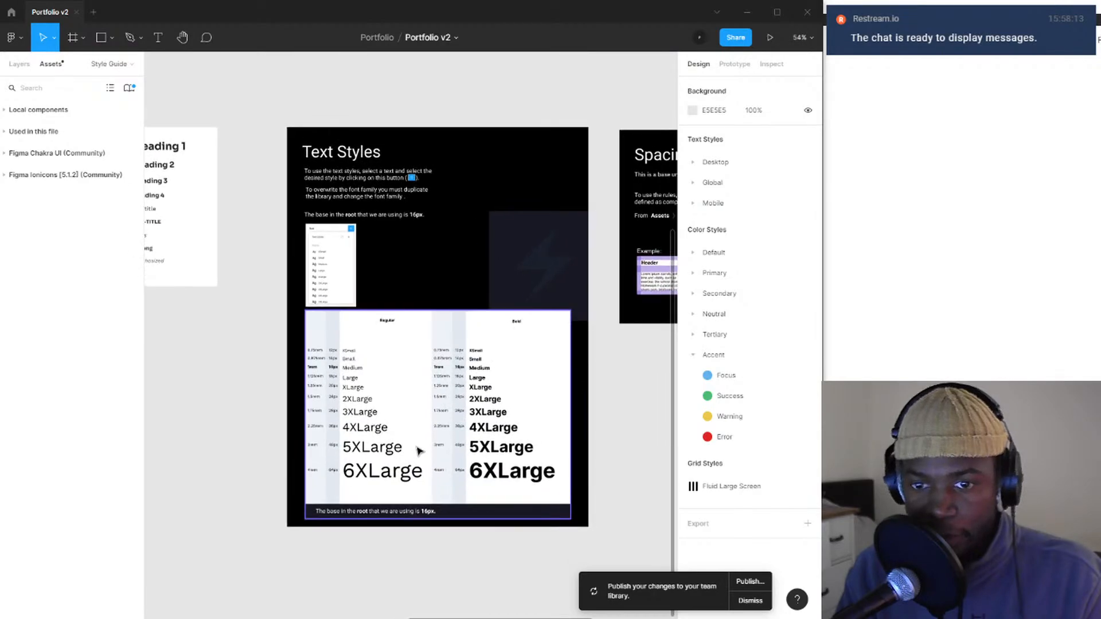
{"action": "scroll", "coordinate": [504, 467], "scroll_direction": "up", "scroll_amount": 5}
{"action": "scroll", "coordinate": [405, 352], "scroll_direction": "left", "scroll_amount": 3}
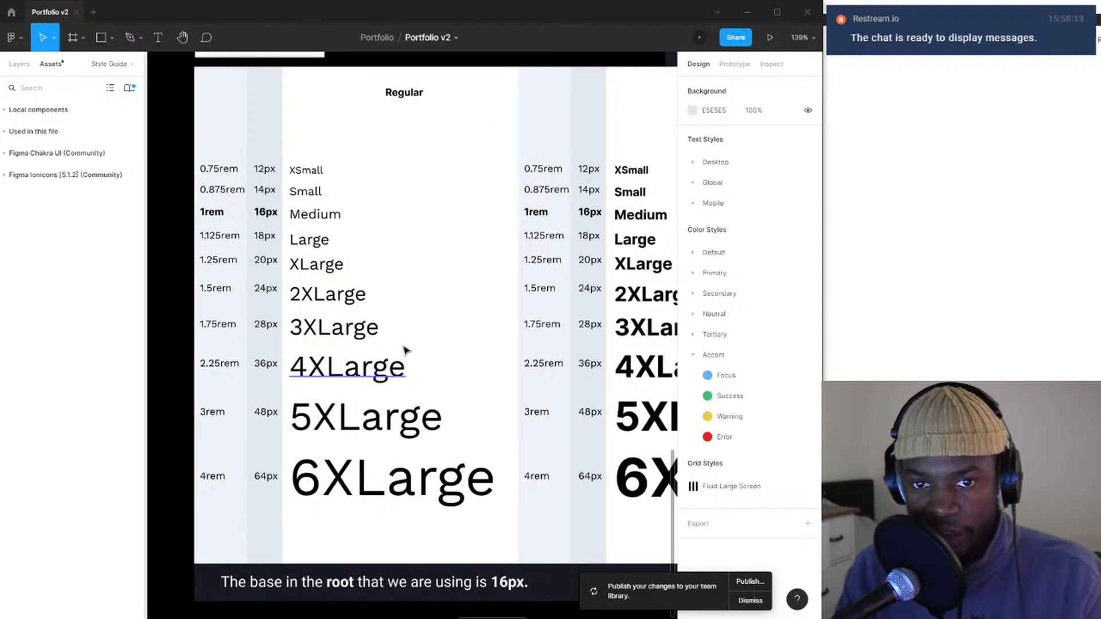
{"action": "scroll", "coordinate": [249, 283], "scroll_direction": "down", "scroll_amount": 5}
{"action": "scroll", "coordinate": [293, 246], "scroll_direction": "up", "scroll_amount": 4}
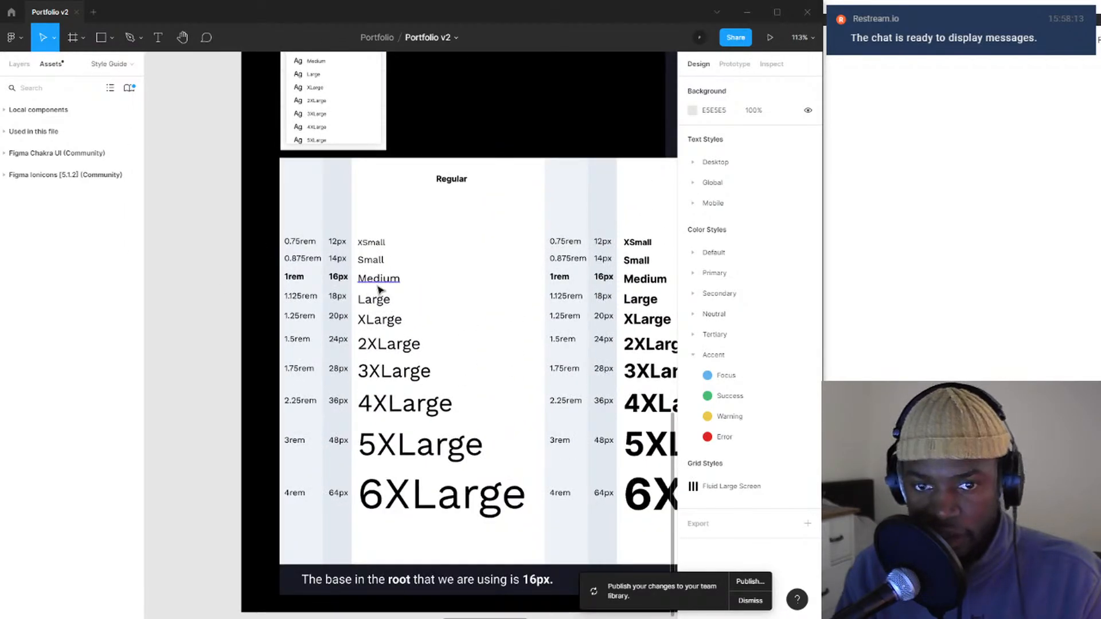
{"action": "scroll", "coordinate": [378, 272], "scroll_direction": "down", "scroll_amount": 5}
{"action": "scroll", "coordinate": [312, 362], "scroll_direction": "up", "scroll_amount": 2}
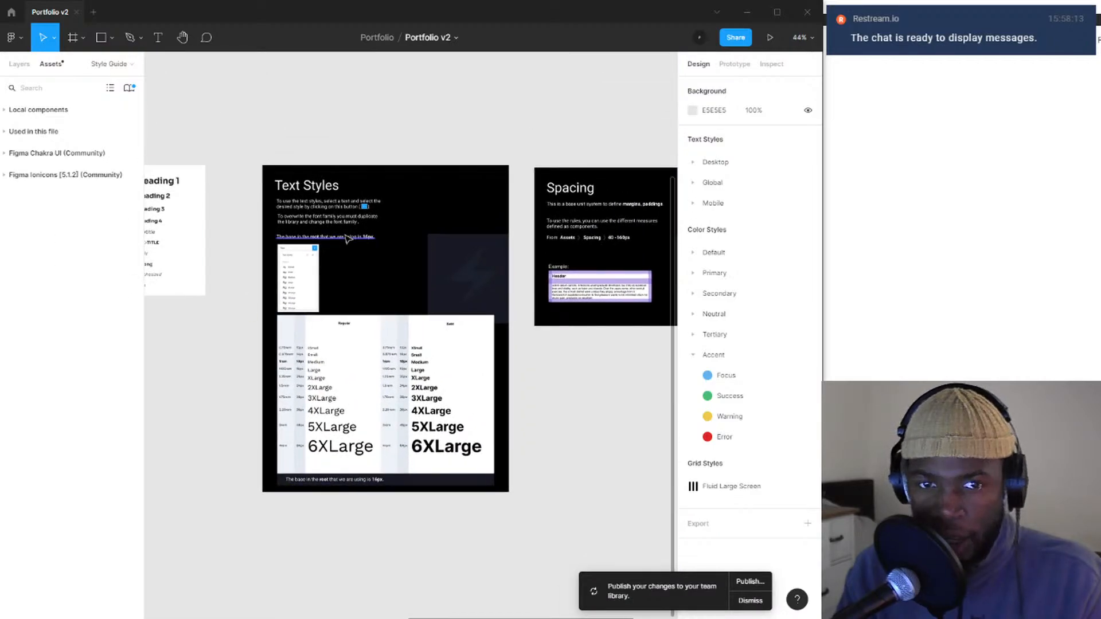
- Compare the Text Styles card with the headings in the smaller Typography frame, leaving nothing selected
{"action": "scroll", "coordinate": [270, 172], "scroll_direction": "left", "scroll_amount": 3}
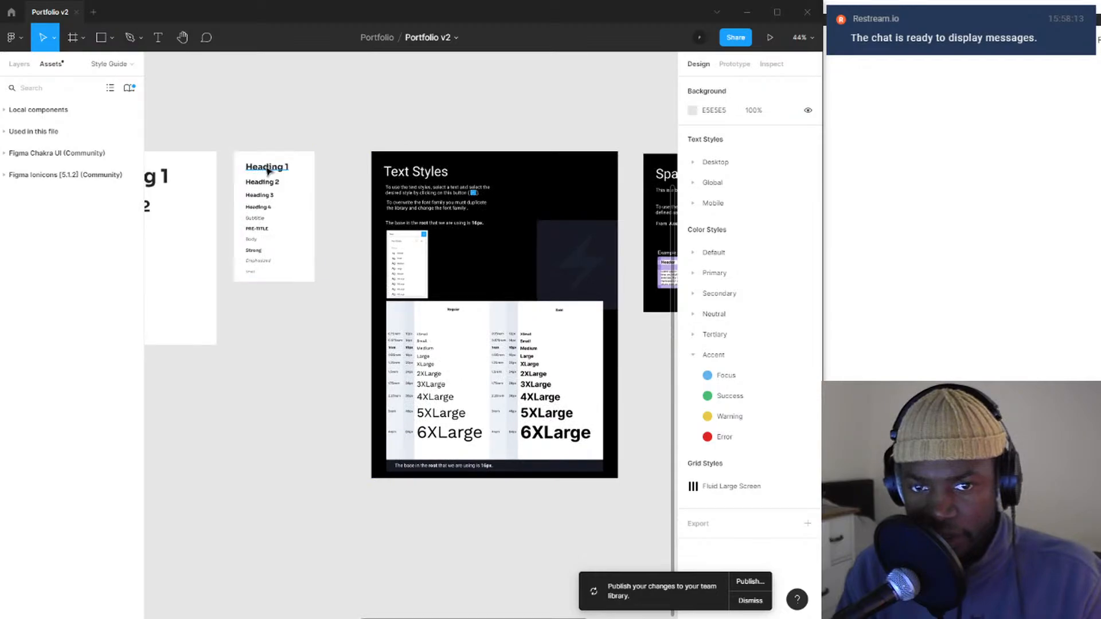
{"action": "left_click", "coordinate": [266, 170]}
{"action": "left_click", "coordinate": [362, 335]}
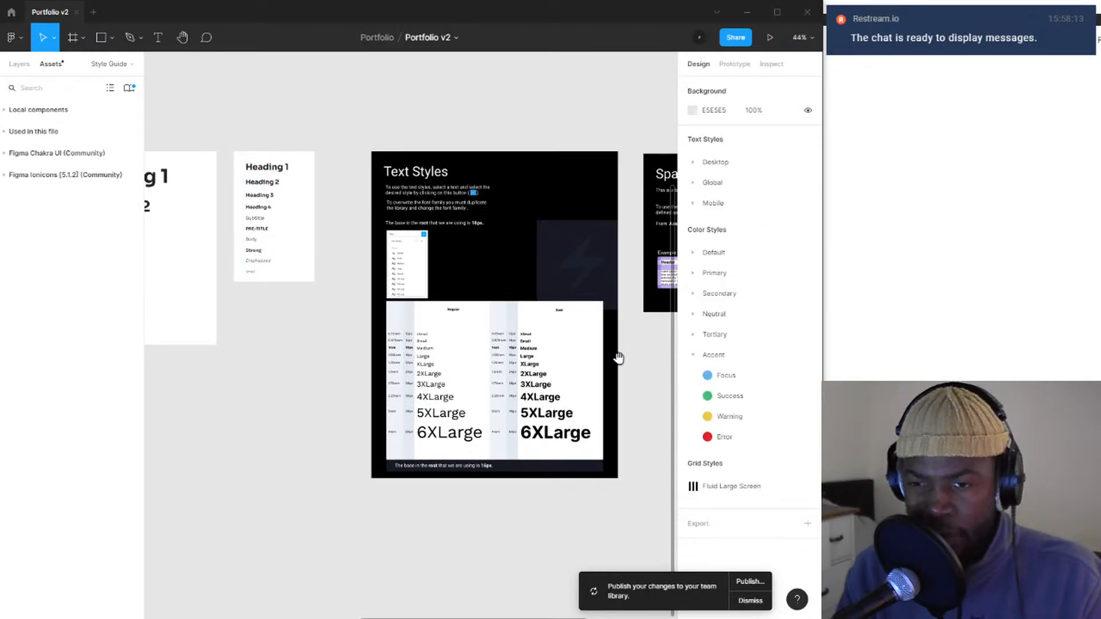
- Examine the Spacing documentation card, including its margin and padding example and the pictured list of spacing components
{"action": "scroll", "coordinate": [618, 357], "scroll_direction": "right", "scroll_amount": 5}
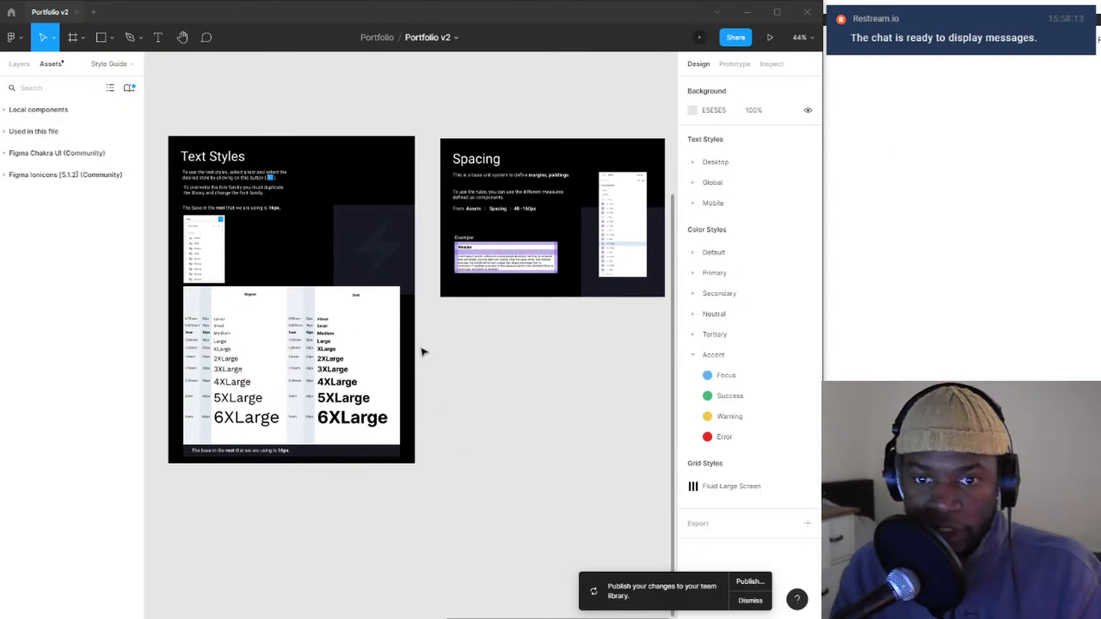
{"action": "scroll", "coordinate": [594, 187], "scroll_direction": "up", "scroll_amount": 5}
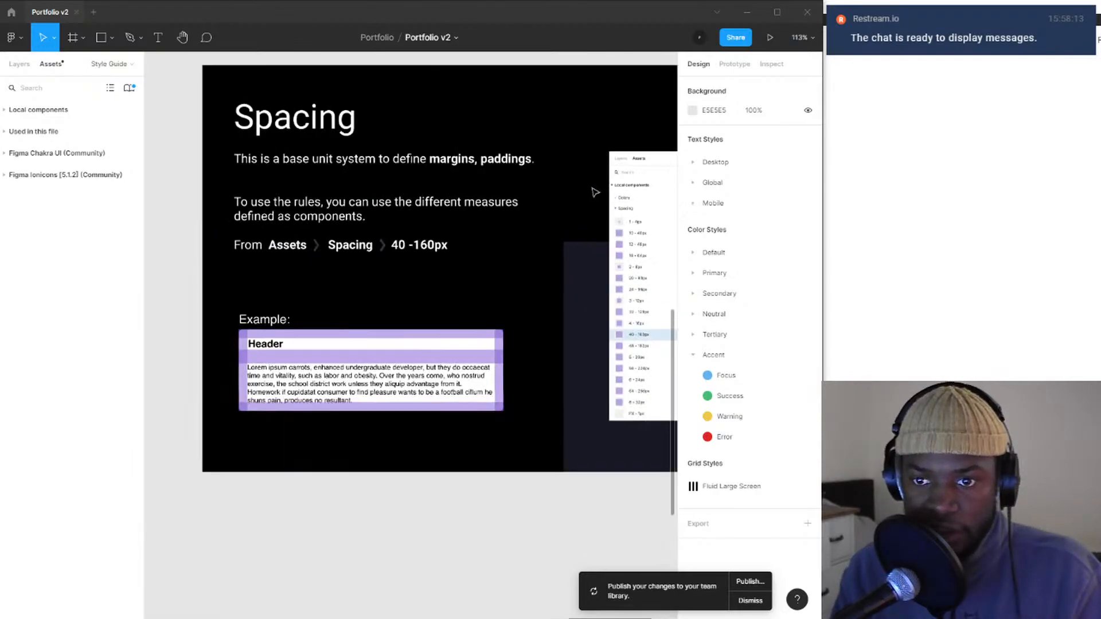
{"action": "left_click_drag", "start_coordinate": [580, 206], "coordinate": [526, 227]}
{"action": "scroll", "coordinate": [534, 245], "scroll_direction": "up", "scroll_amount": 10}
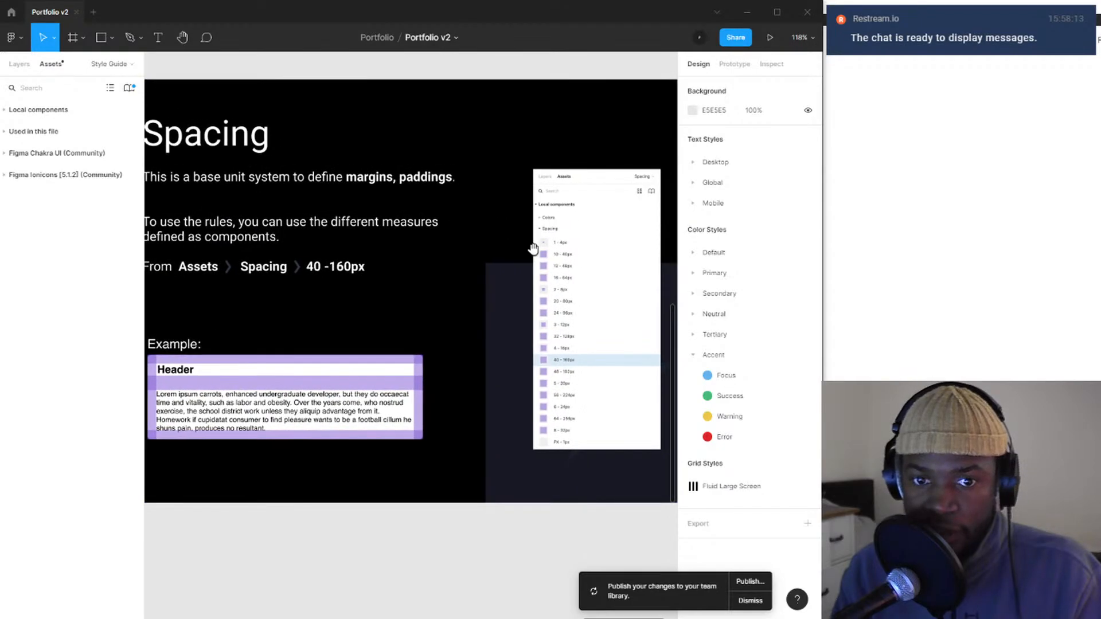
{"action": "scroll", "coordinate": [511, 284], "scroll_direction": "down", "scroll_amount": 2}
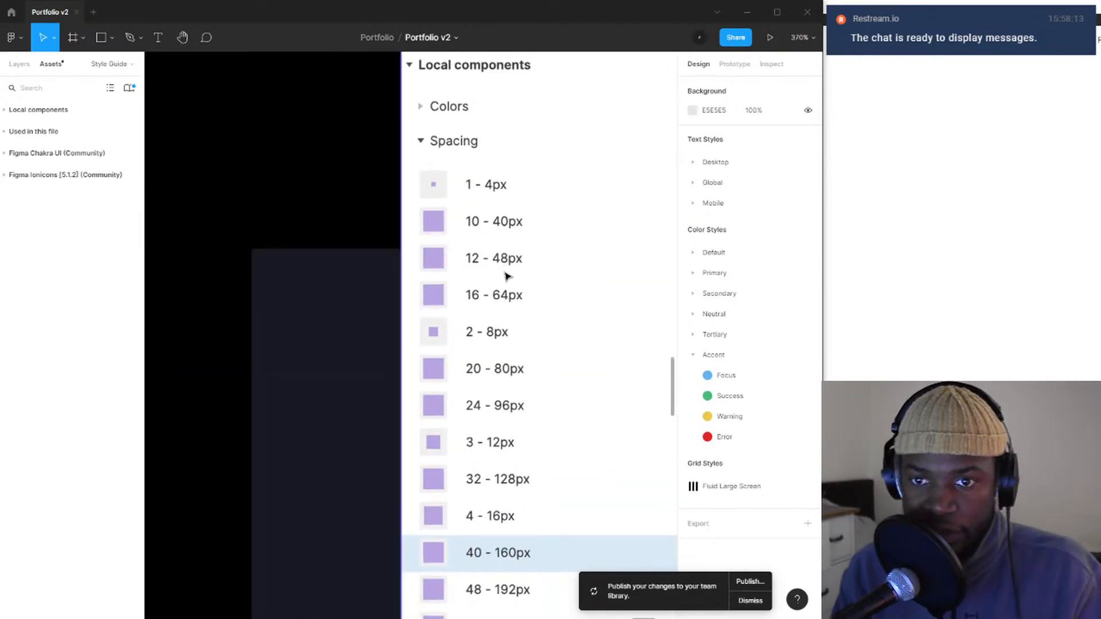
{"action": "scroll", "coordinate": [509, 281], "scroll_direction": "down", "scroll_amount": 5}
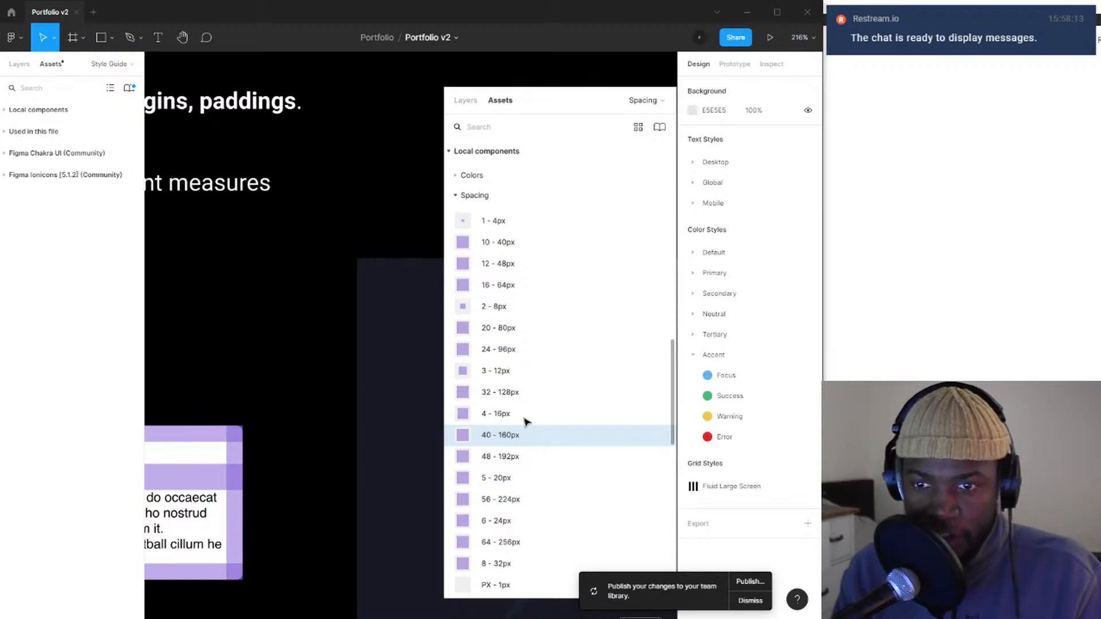
- Inspect the spacing list image and its parent How to Use Spacing component, reading the listed pixel sizes up close
{"action": "left_click_drag", "start_coordinate": [517, 415], "coordinate": [366, 434]}
{"action": "left_click", "coordinate": [347, 297]}
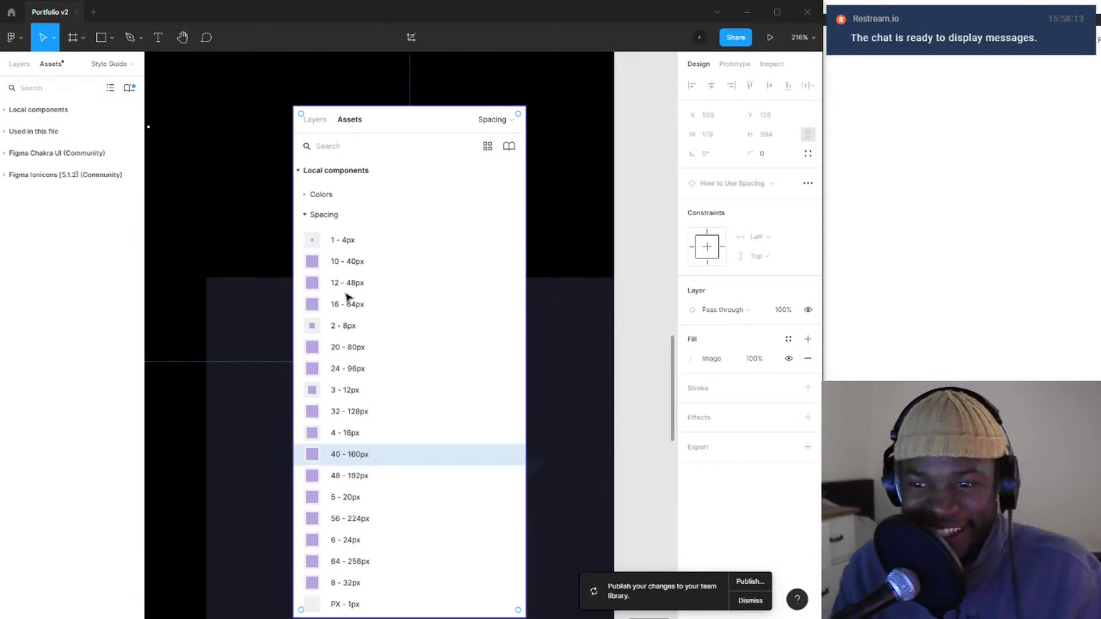
{"action": "scroll", "coordinate": [428, 326], "scroll_direction": "down", "scroll_amount": 5}
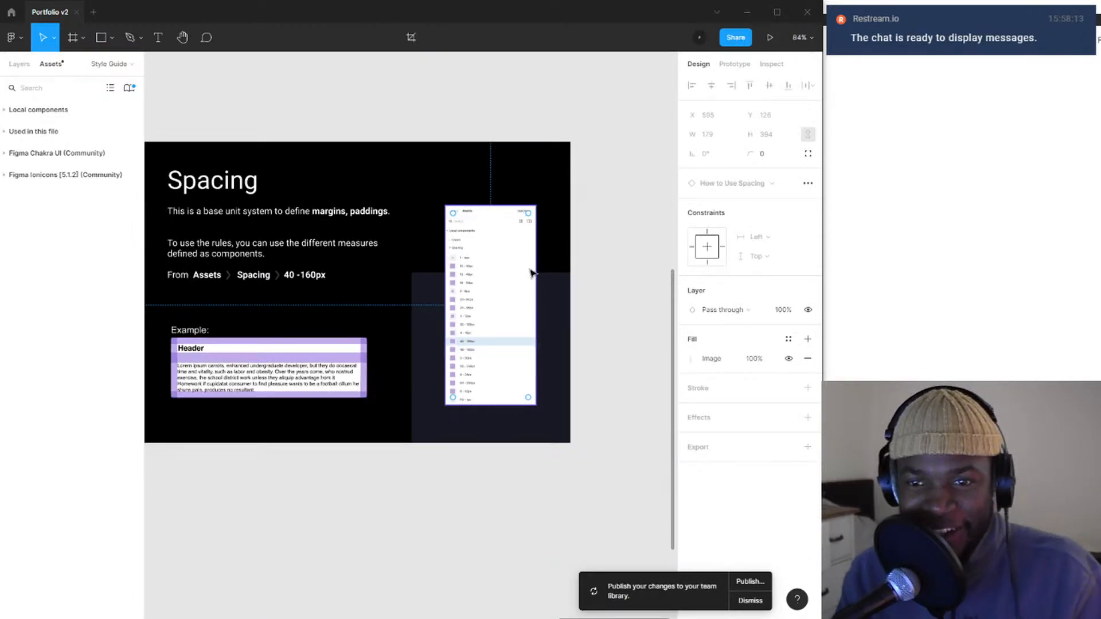
{"action": "key", "text": "shift+Return"}
{"action": "scroll", "coordinate": [474, 316], "scroll_direction": "up", "scroll_amount": 5}
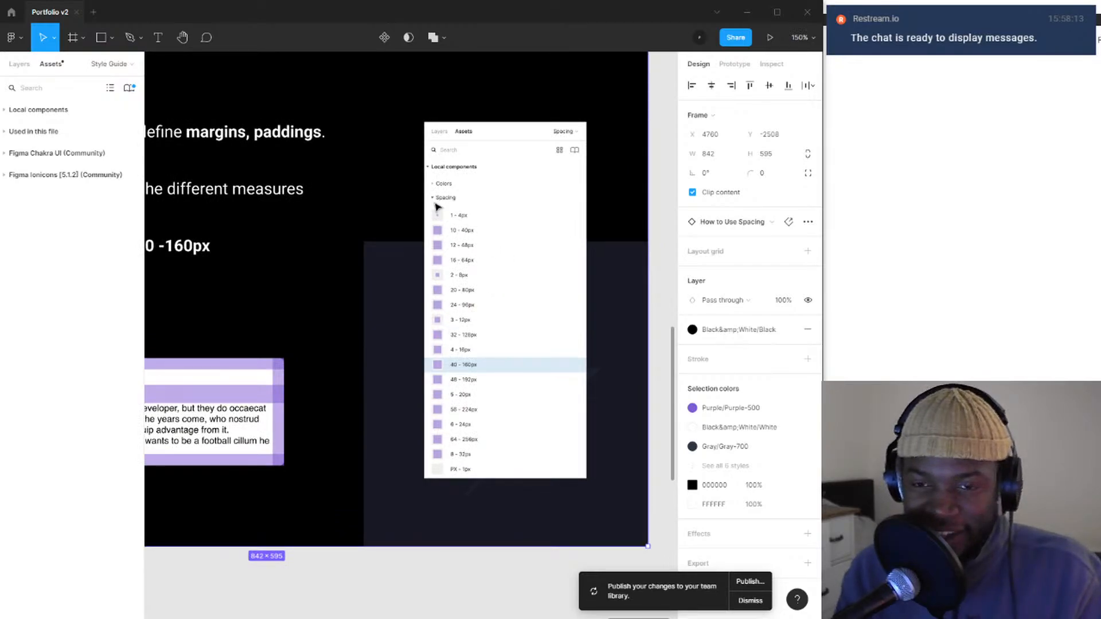
{"action": "scroll", "coordinate": [462, 217], "scroll_direction": "up", "scroll_amount": 8}
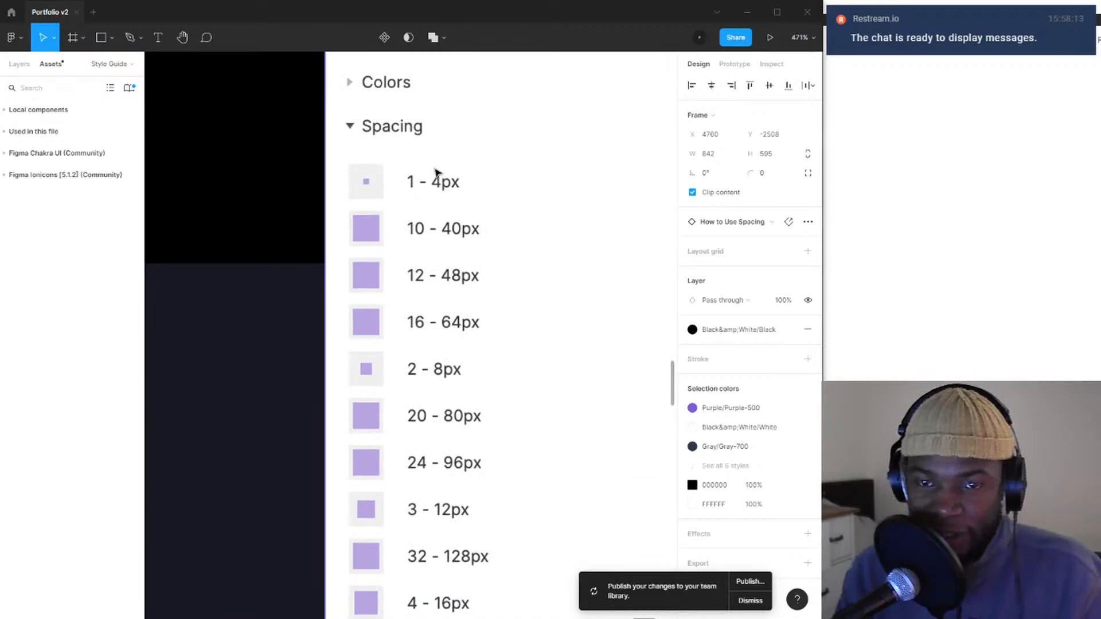
- Select the Text Styles and Spacing documentation cards together to view them side by side, and clear the selection
{"action": "scroll", "coordinate": [436, 175], "scroll_direction": "down", "scroll_amount": 6}
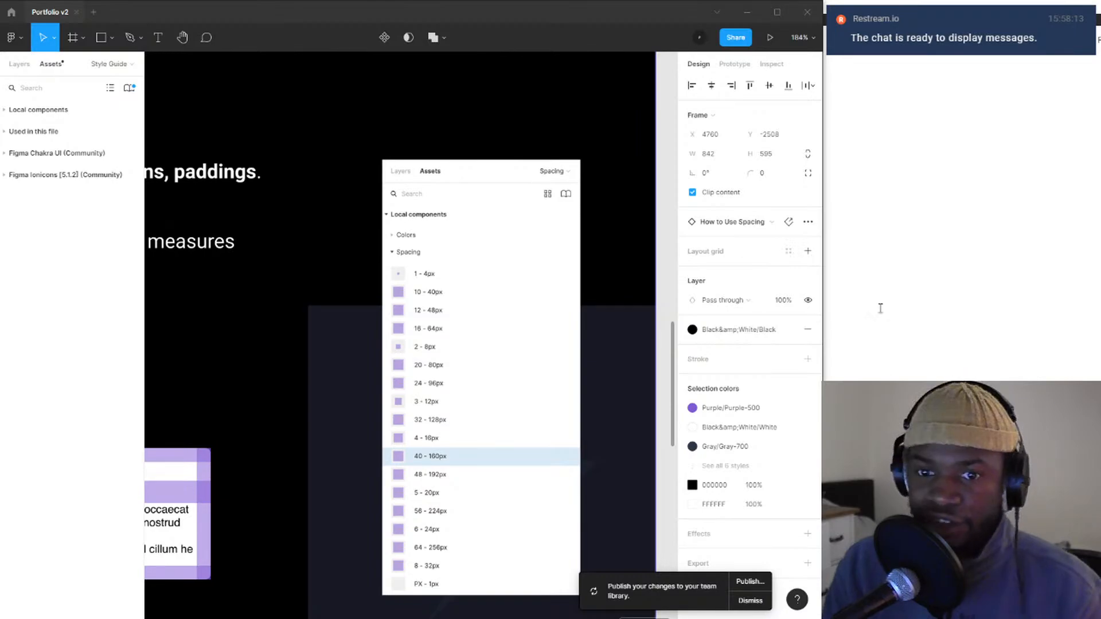
{"action": "key", "text": "shift+2"}
{"action": "scroll", "coordinate": [497, 194], "scroll_direction": "down", "scroll_amount": 5}
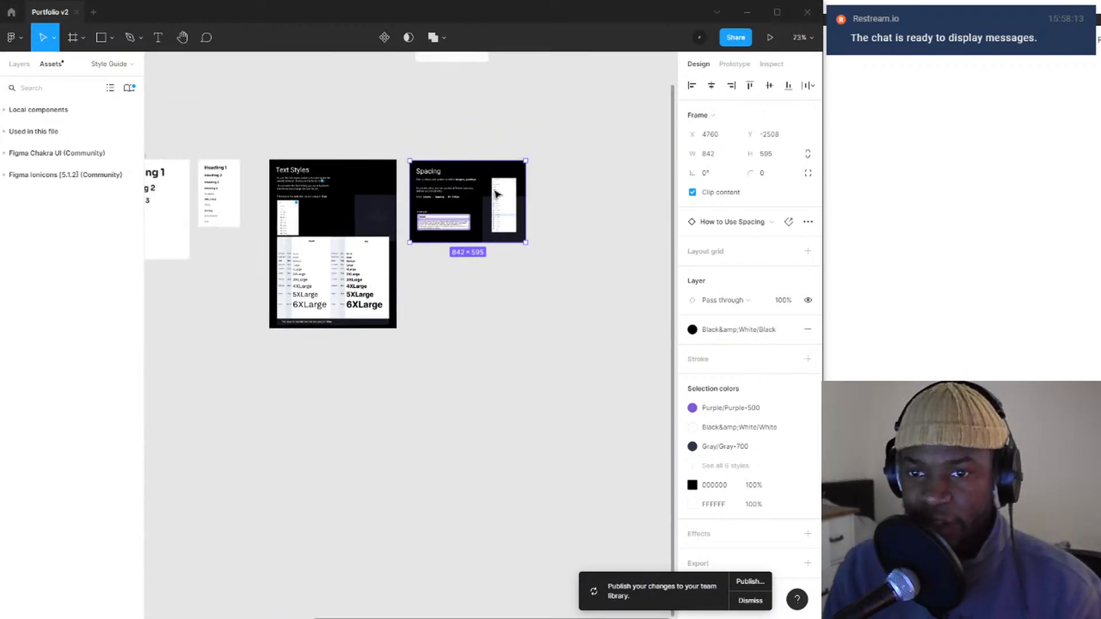
{"action": "left_click_drag", "start_coordinate": [361, 205], "coordinate": [389, 230]}
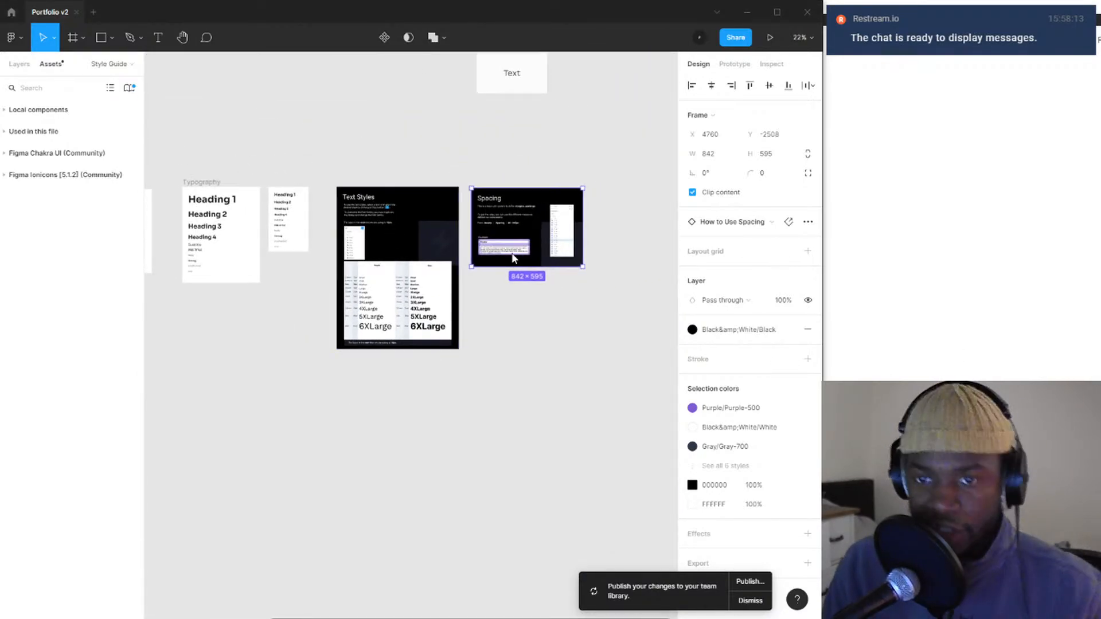
{"action": "left_click", "coordinate": [368, 189]}
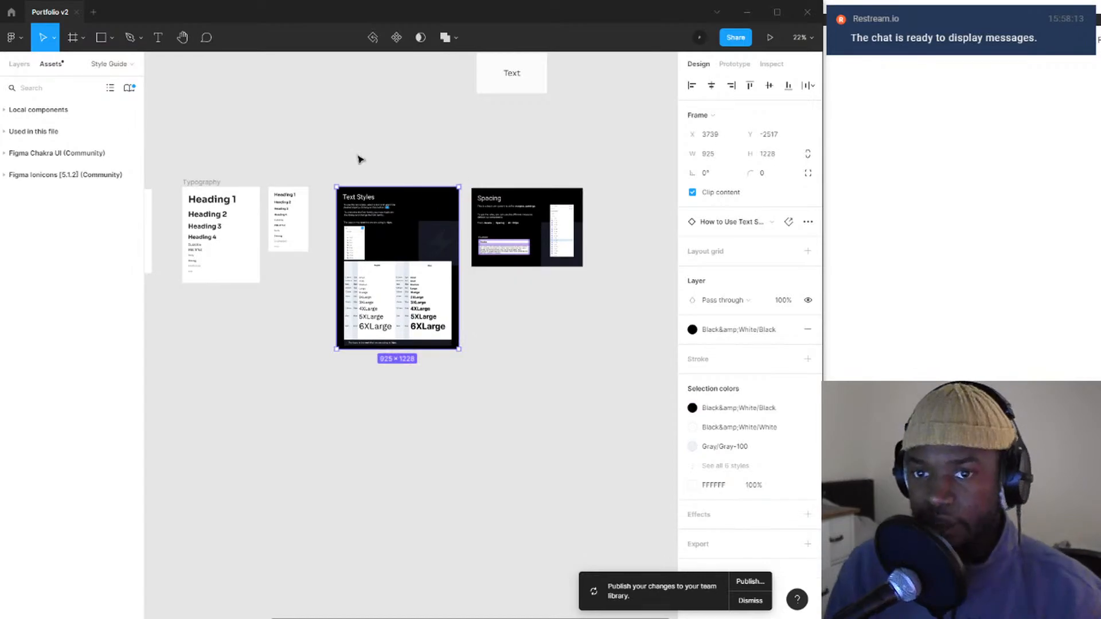
{"action": "left_click_drag", "start_coordinate": [325, 169], "coordinate": [603, 368]}
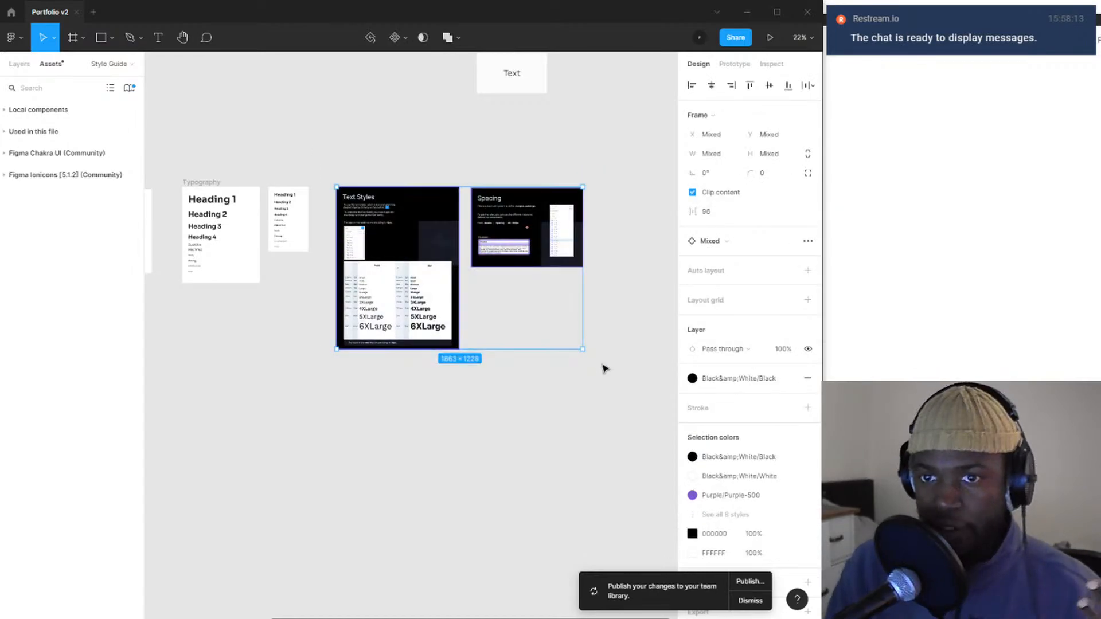
{"action": "left_click", "coordinate": [603, 326]}
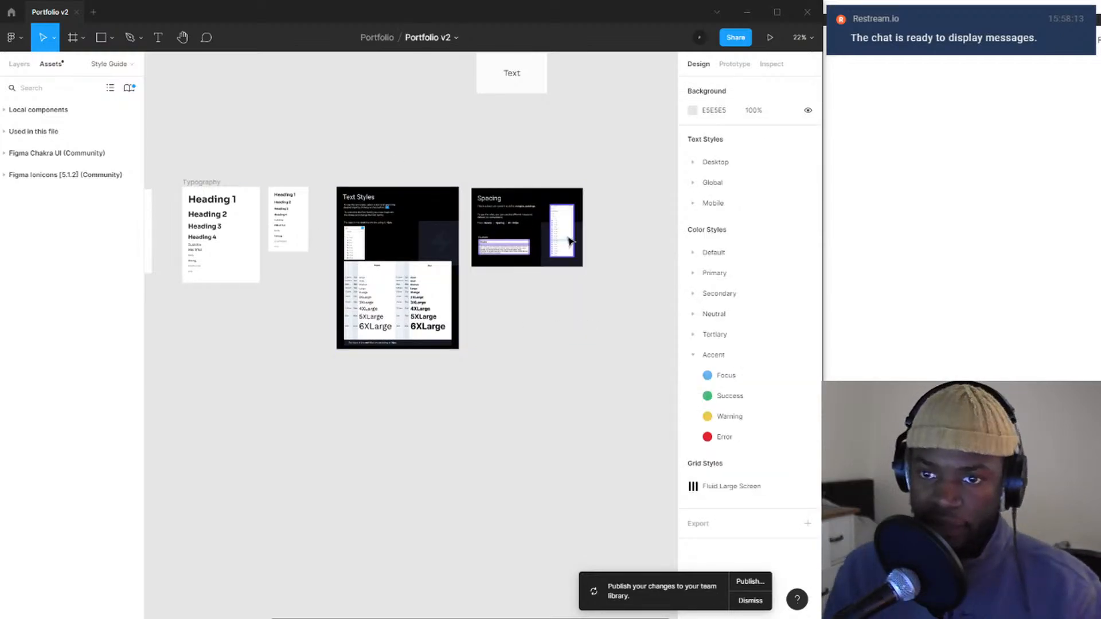
- Examine the Spacing card up close and alongside the neighbouring Text Styles card, leaving nothing selected
{"action": "scroll", "coordinate": [568, 244], "scroll_direction": "up", "scroll_amount": 5}
{"action": "left_click", "coordinate": [451, 325]}
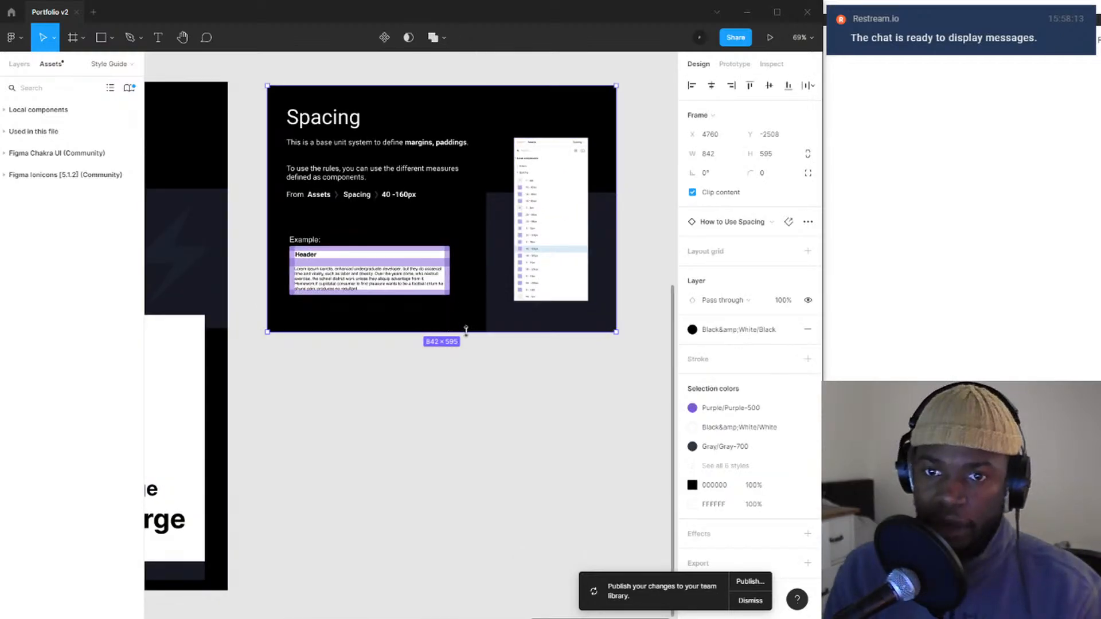
{"action": "scroll", "coordinate": [466, 331], "scroll_direction": "down", "scroll_amount": 5}
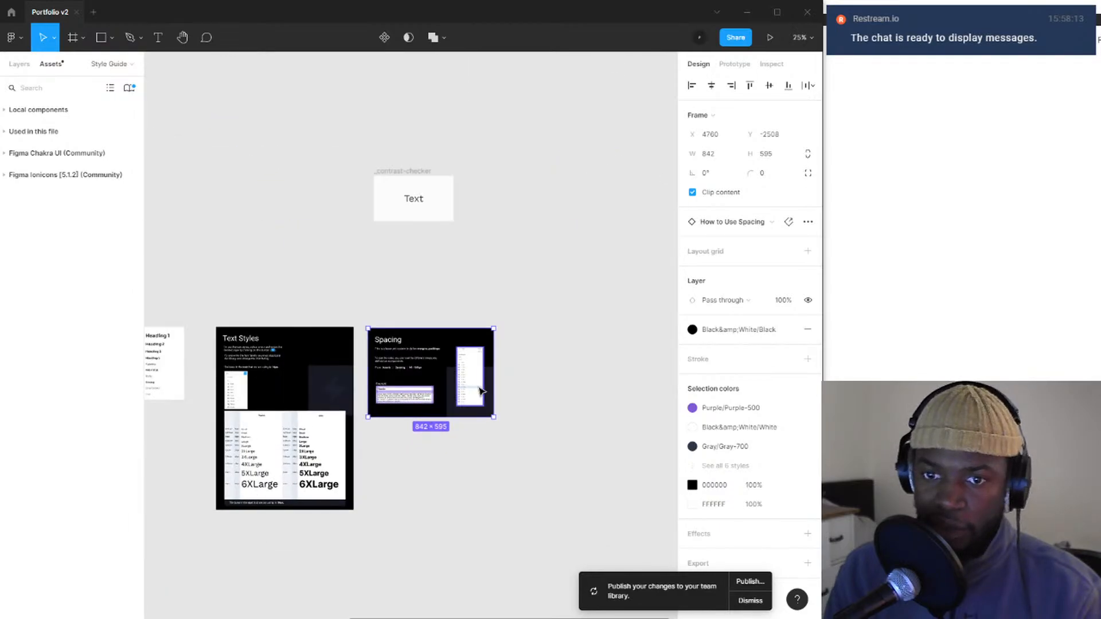
{"action": "scroll", "coordinate": [478, 389], "scroll_direction": "up", "scroll_amount": 8}
{"action": "scroll", "coordinate": [389, 395], "scroll_direction": "down", "scroll_amount": 7}
{"action": "left_click_drag", "start_coordinate": [395, 434], "coordinate": [552, 345]}
{"action": "scroll", "coordinate": [523, 374], "scroll_direction": "up", "scroll_amount": 2}
{"action": "left_click", "coordinate": [468, 446]}
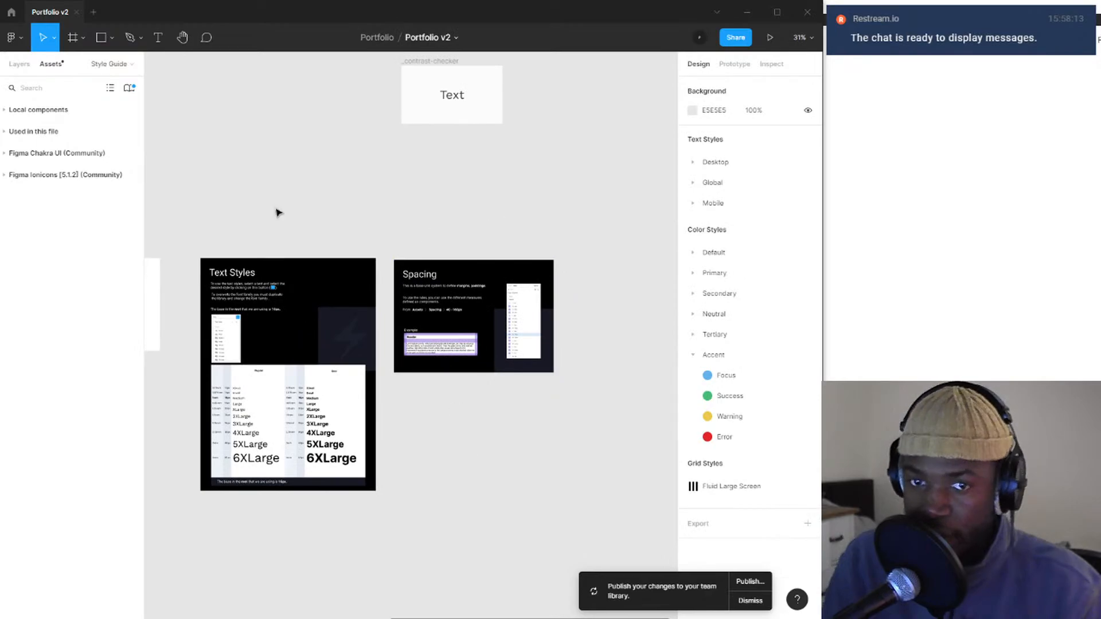
{"action": "left_click_drag", "start_coordinate": [190, 232], "coordinate": [584, 519]}
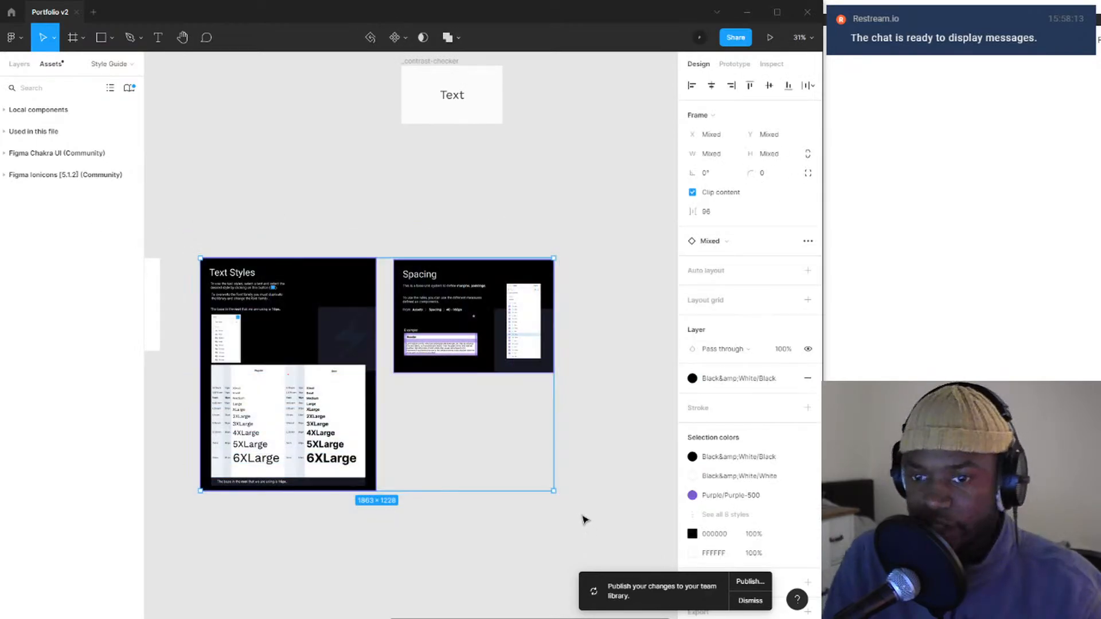
{"action": "left_click", "coordinate": [582, 525]}
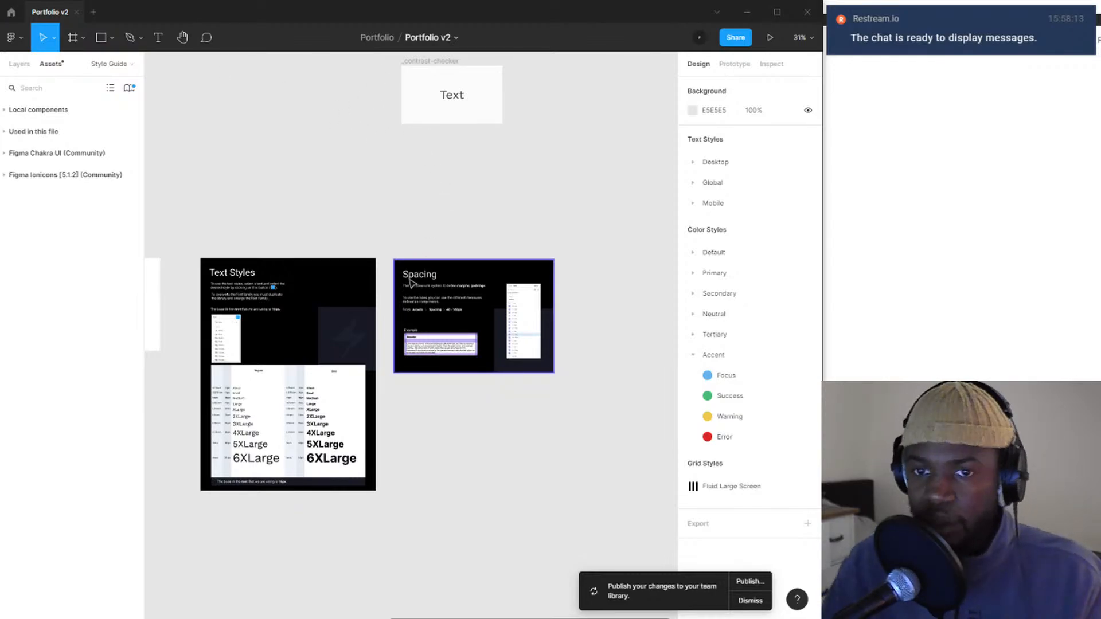
- Read the spacing component names and pixel sizes in the Spacing card's pictured assets list
{"action": "scroll", "coordinate": [493, 332], "scroll_direction": "up", "scroll_amount": 5}
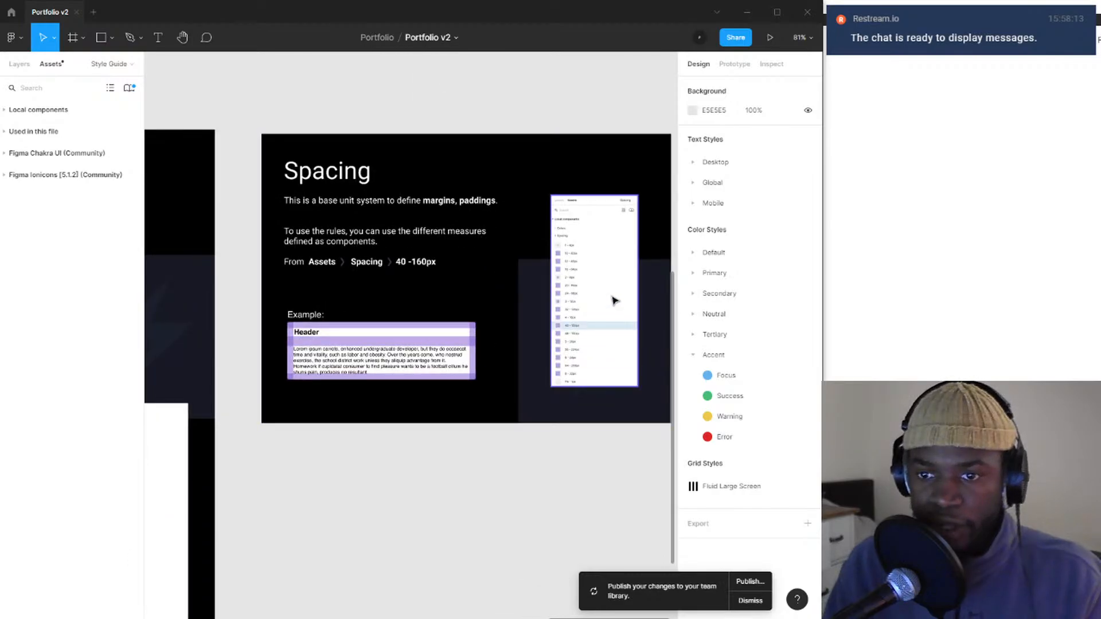
{"action": "scroll", "coordinate": [613, 300], "scroll_direction": "up", "scroll_amount": 5}
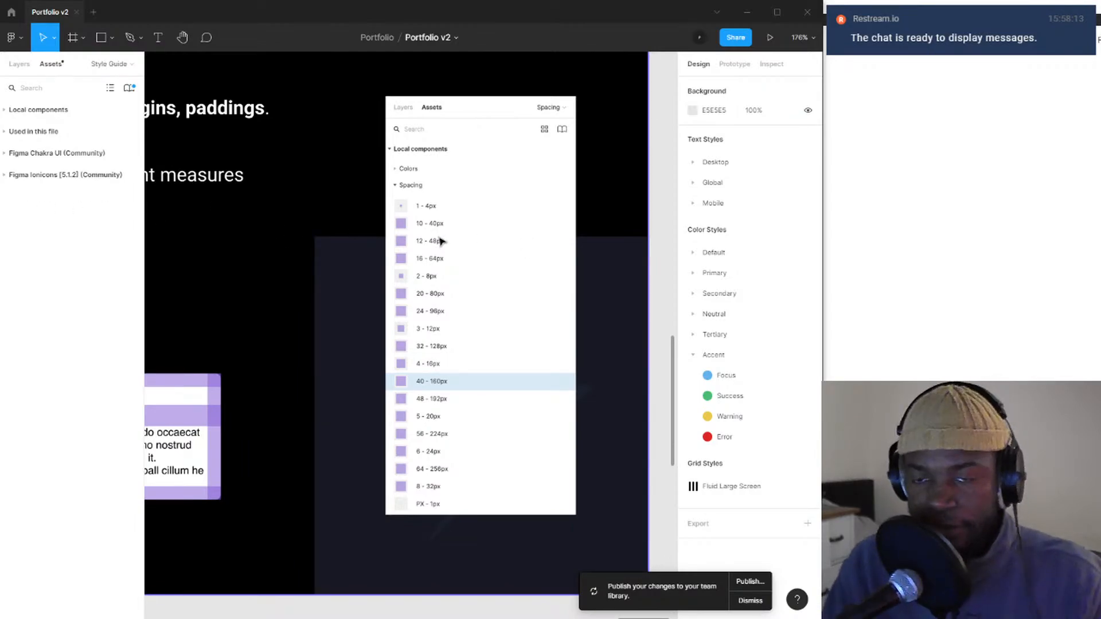
{"action": "scroll", "coordinate": [409, 239], "scroll_direction": "up", "scroll_amount": 5}
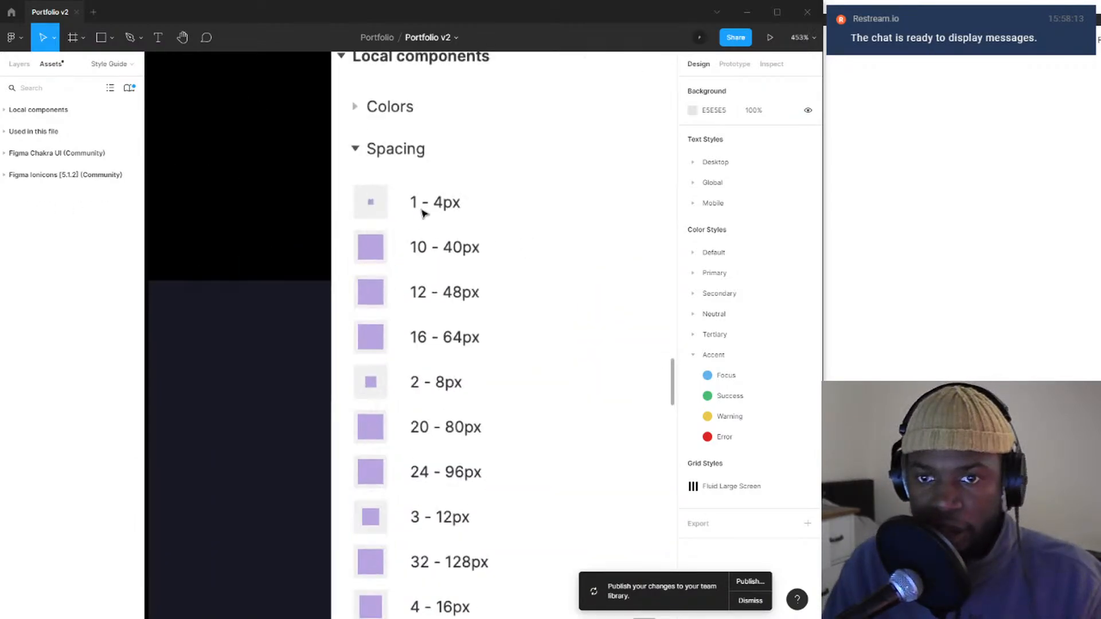
{"action": "scroll", "coordinate": [422, 212], "scroll_direction": "down", "scroll_amount": 8}
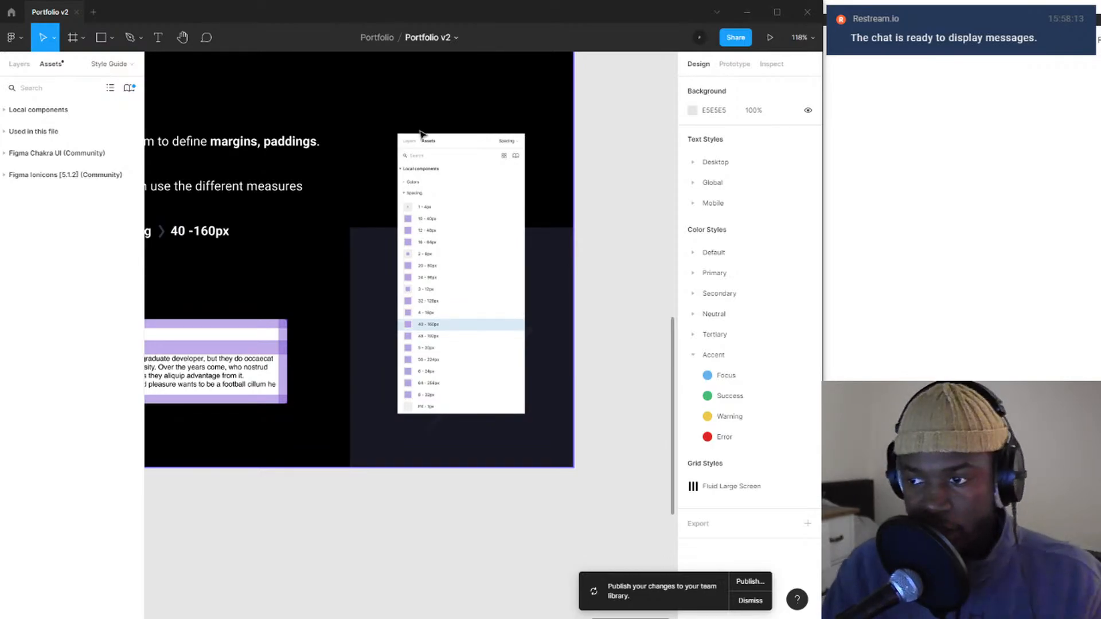
{"action": "scroll", "coordinate": [430, 273], "scroll_direction": "up", "scroll_amount": 5}
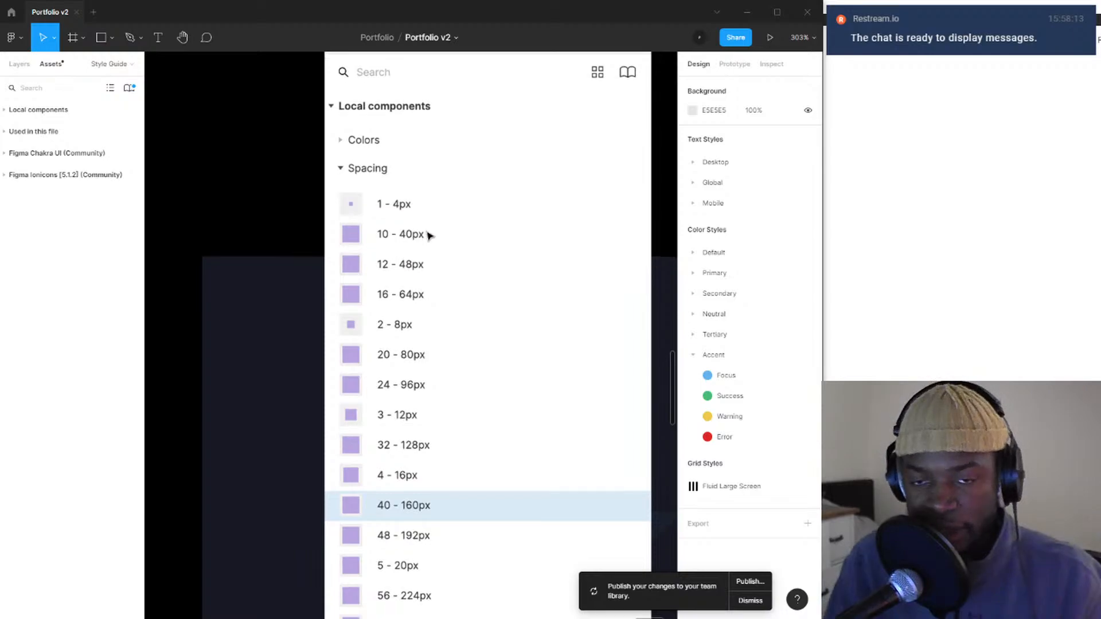
{"action": "scroll", "coordinate": [428, 234], "scroll_direction": "down", "scroll_amount": 4}
{"action": "scroll", "coordinate": [430, 239], "scroll_direction": "left", "scroll_amount": 2}
{"action": "scroll", "coordinate": [435, 224], "scroll_direction": "down", "scroll_amount": 10}
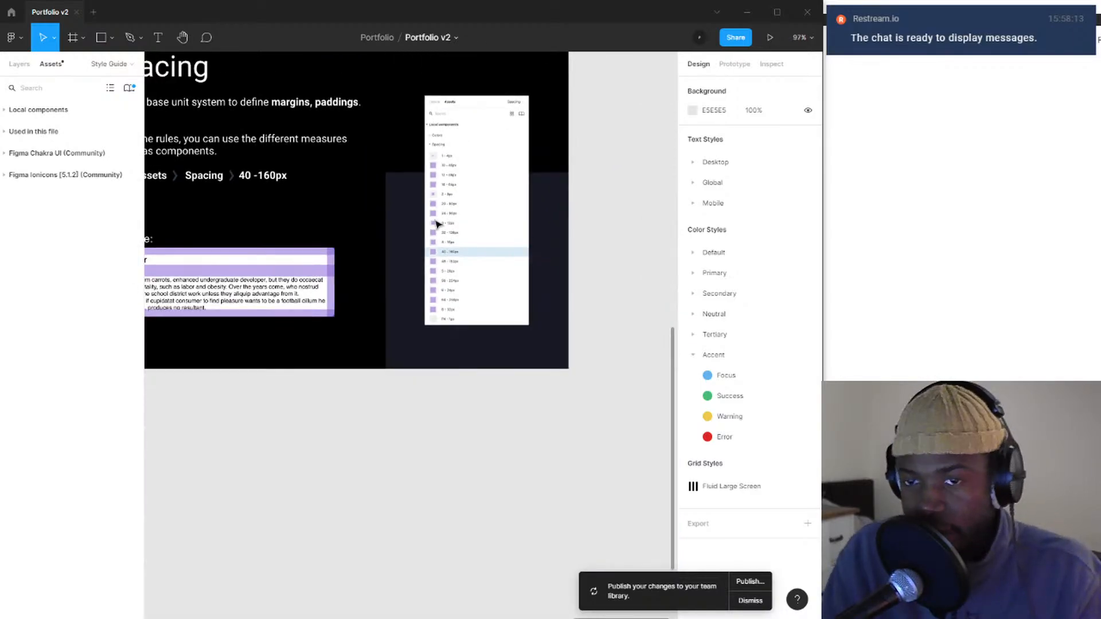
- Review the Text Styles card and the headings in the two Typography frames
{"action": "scroll", "coordinate": [471, 218], "scroll_direction": "left", "scroll_amount": 3}
{"action": "scroll", "coordinate": [401, 201], "scroll_direction": "left", "scroll_amount": 3}
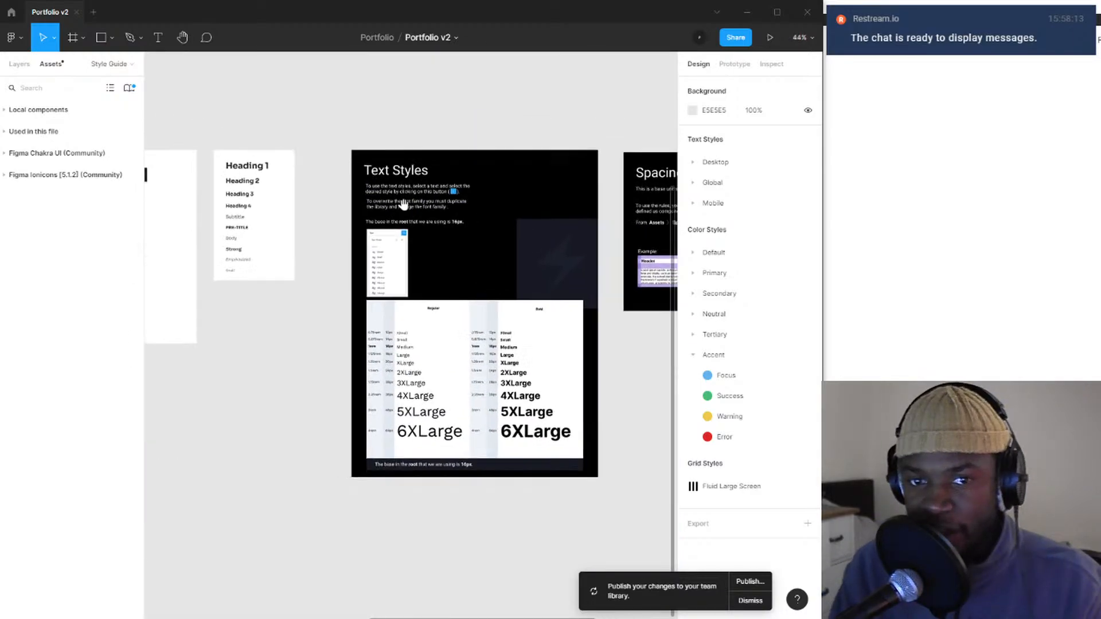
{"action": "scroll", "coordinate": [510, 197], "scroll_direction": "down", "scroll_amount": 6}
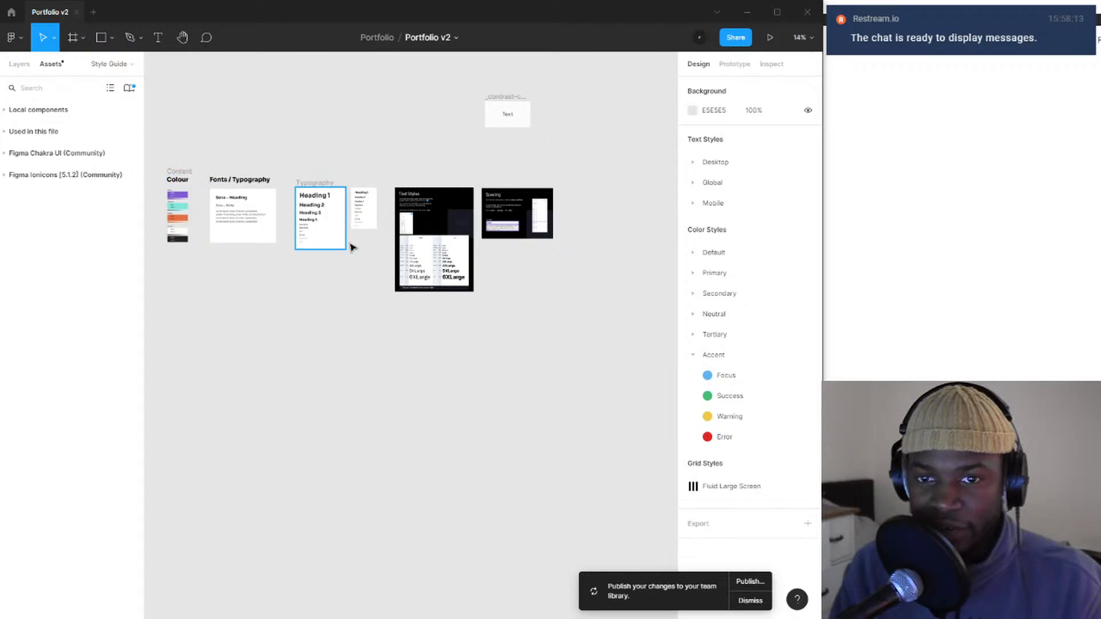
{"action": "scroll", "coordinate": [321, 183], "scroll_direction": "up", "scroll_amount": 5}
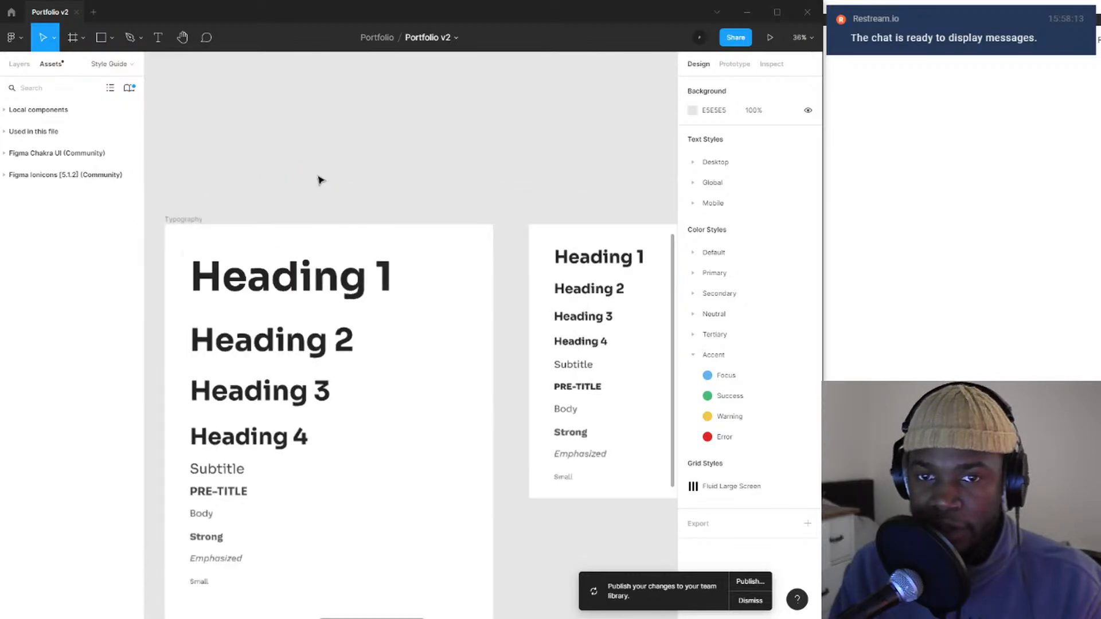
{"action": "scroll", "coordinate": [320, 179], "scroll_direction": "down", "scroll_amount": 6}
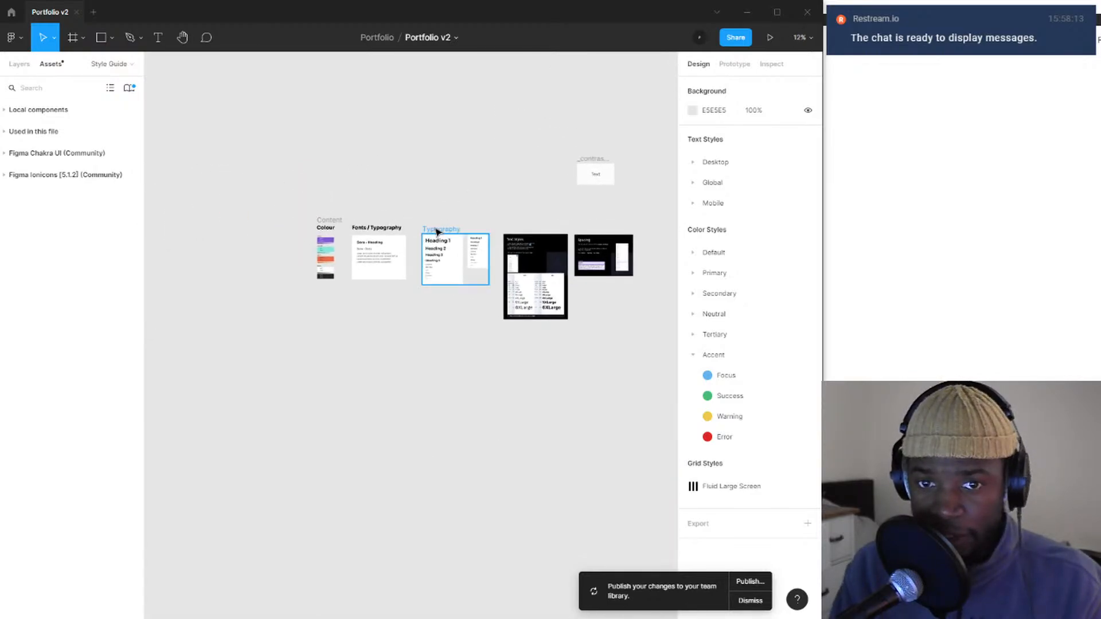
- Survey the whole Style Guide page, from the Colour and Fonts / Typography sections to the Spacing card
{"action": "scroll", "coordinate": [522, 243], "scroll_direction": "right", "scroll_amount": 2}
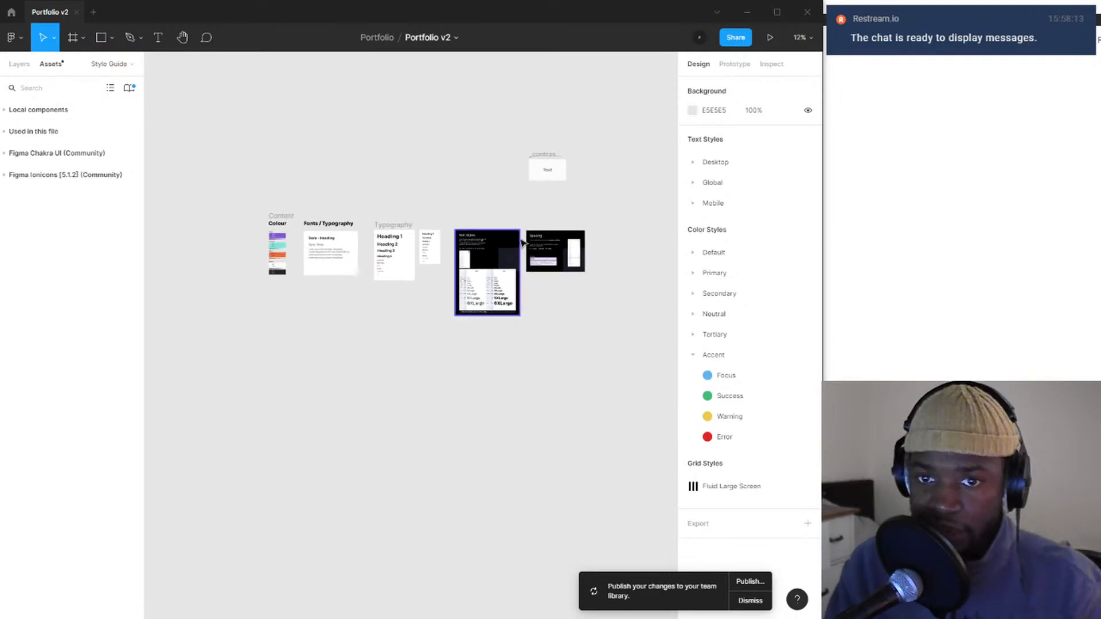
{"action": "scroll", "coordinate": [558, 238], "scroll_direction": "up", "scroll_amount": 2}
{"action": "scroll", "coordinate": [560, 235], "scroll_direction": "down", "scroll_amount": 3}
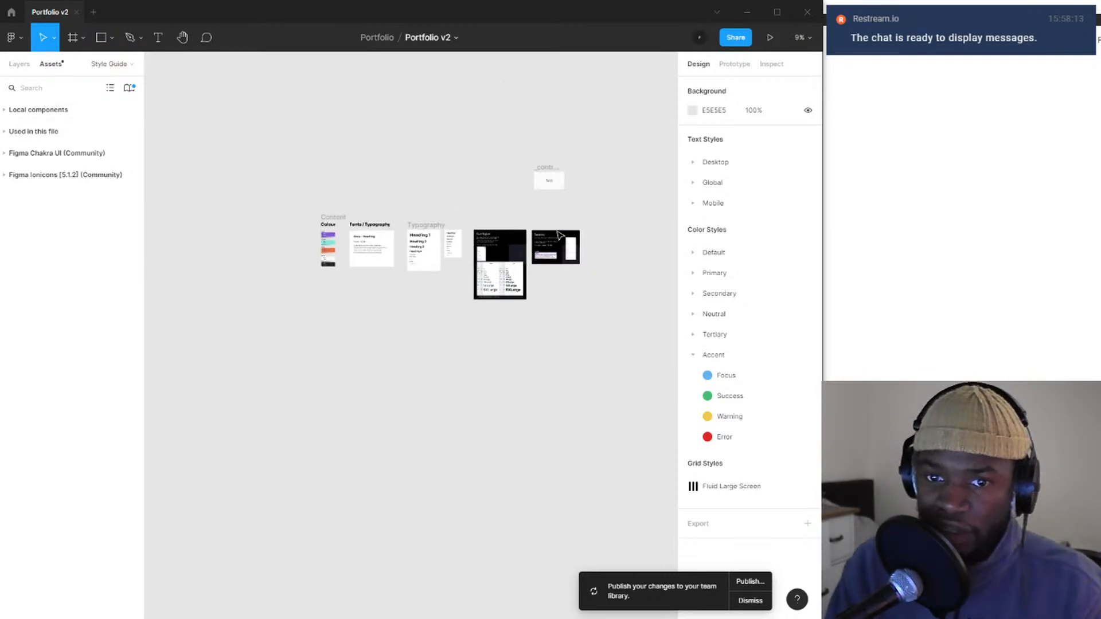
{"action": "scroll", "coordinate": [561, 273], "scroll_direction": "up", "scroll_amount": 3}
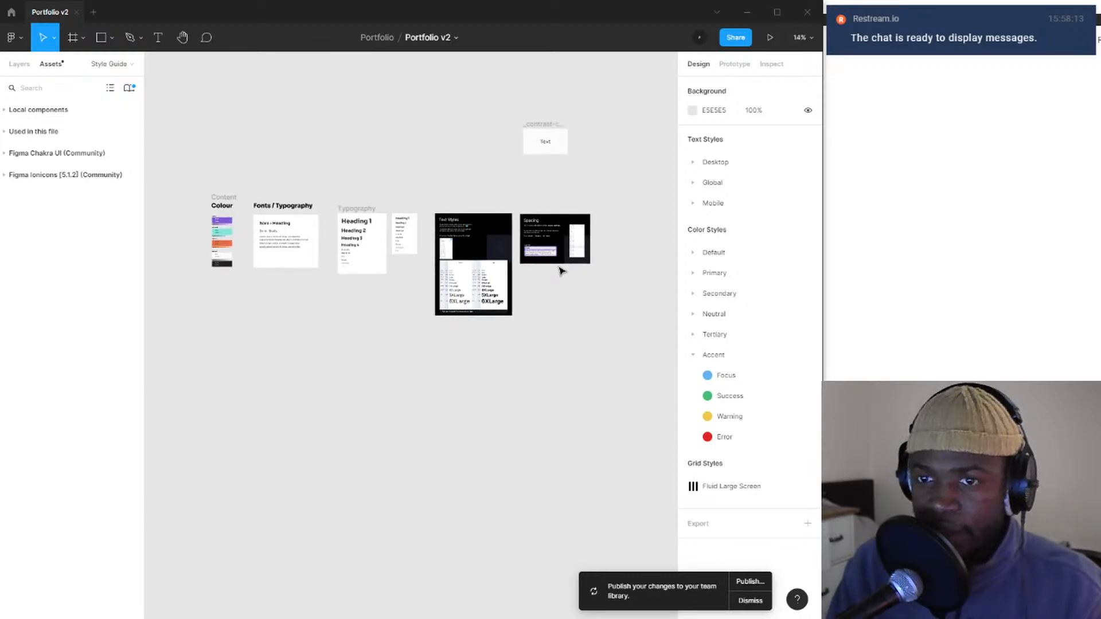
{"action": "scroll", "coordinate": [561, 270], "scroll_direction": "up", "scroll_amount": 1}
{"action": "left_click_drag", "start_coordinate": [561, 269], "coordinate": [586, 265]}
{"action": "scroll", "coordinate": [487, 234], "scroll_direction": "up", "scroll_amount": 1}
{"action": "left_click_drag", "start_coordinate": [487, 233], "coordinate": [615, 208]}
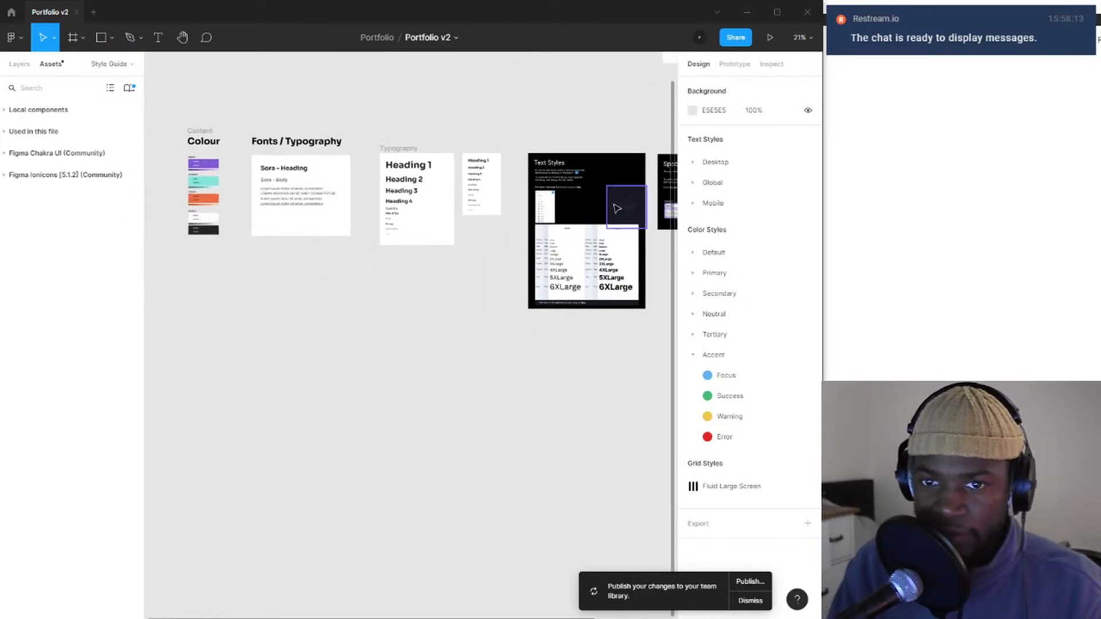
{"action": "scroll", "coordinate": [472, 176], "scroll_direction": "down", "scroll_amount": 4}
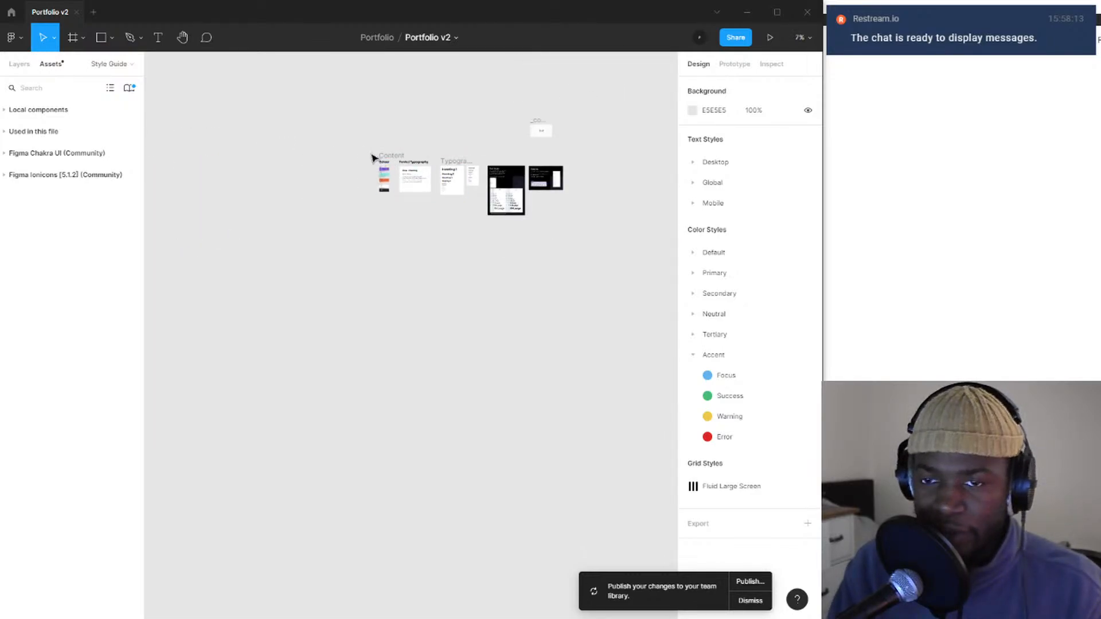
- Show the file's pages and layers, and open the Component Library page
{"action": "left_click", "coordinate": [20, 65]}
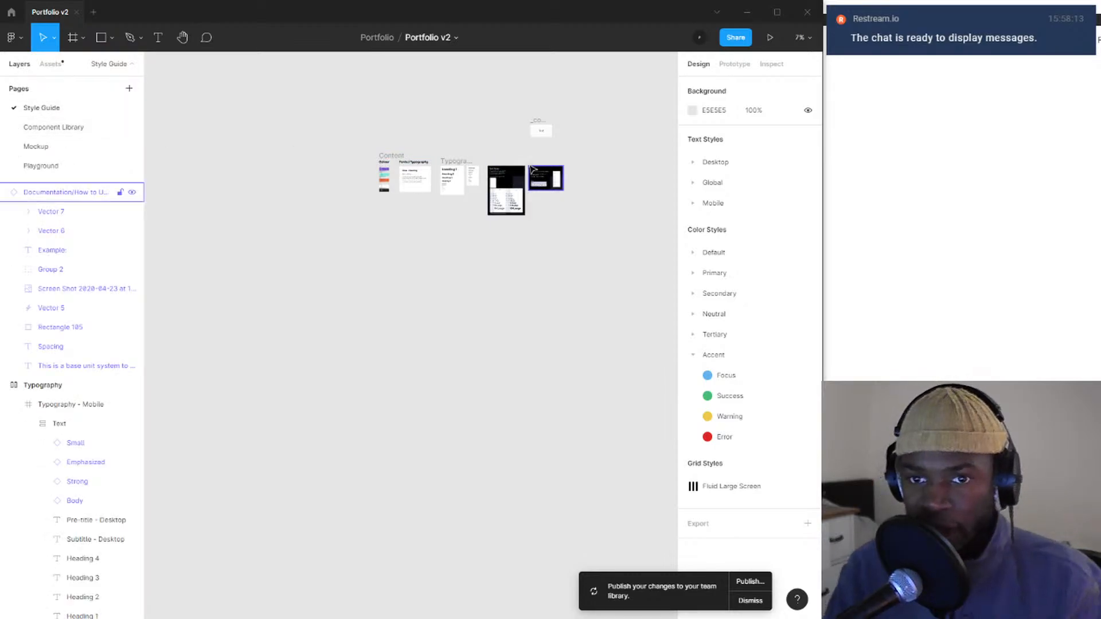
{"action": "scroll", "coordinate": [495, 167], "scroll_direction": "up", "scroll_amount": 2}
{"action": "left_click_drag", "start_coordinate": [494, 168], "coordinate": [554, 267]}
{"action": "left_click_drag", "start_coordinate": [483, 227], "coordinate": [419, 226]}
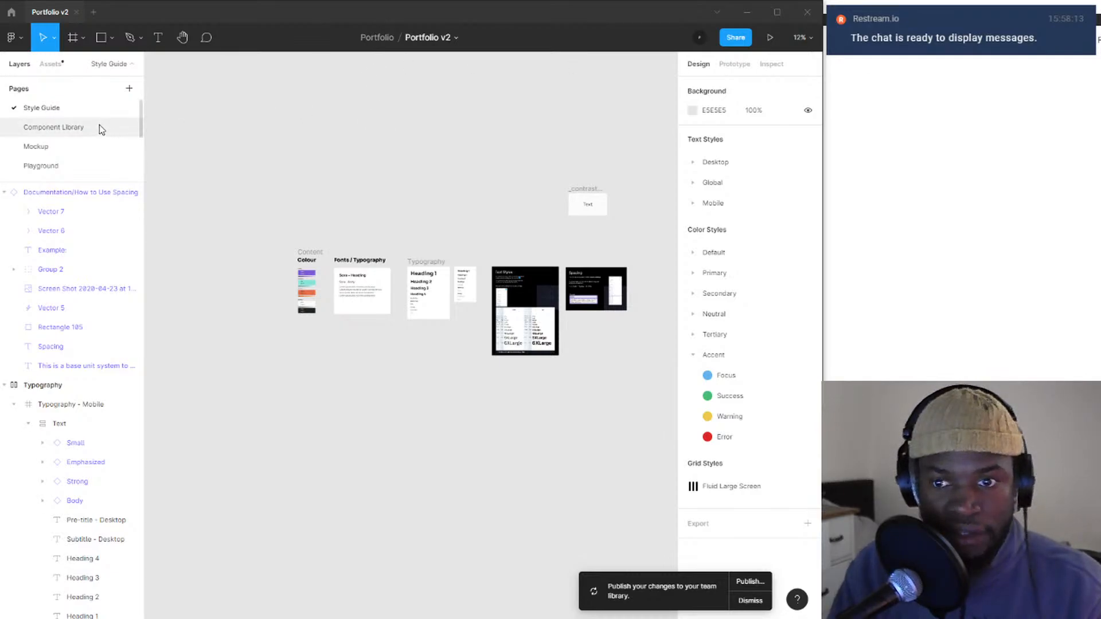
{"action": "left_click", "coordinate": [63, 127]}
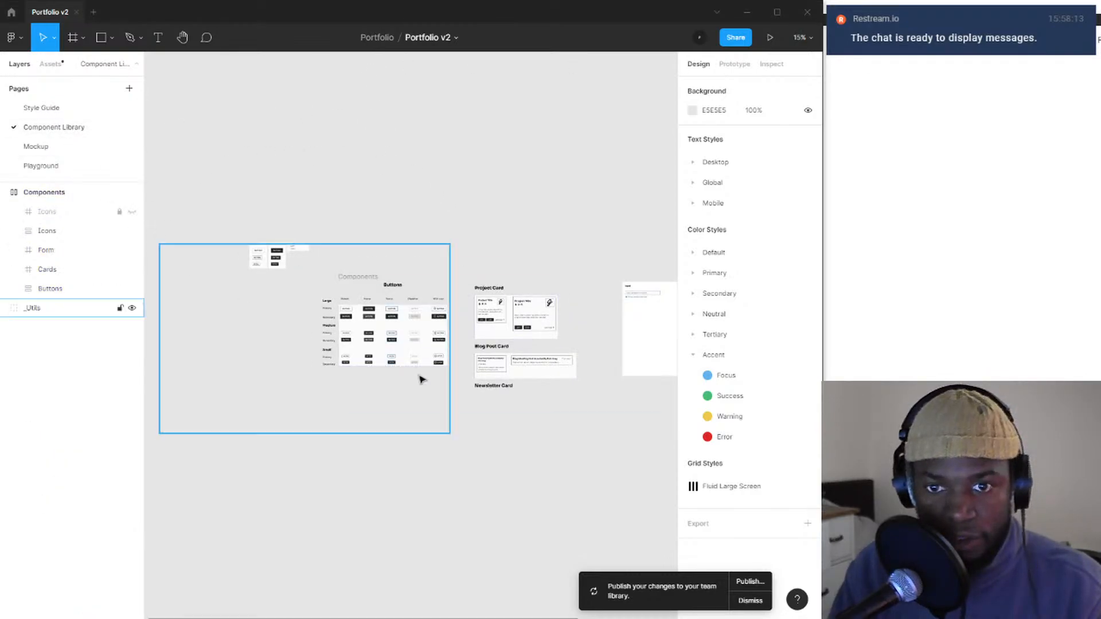
- Examine the Buttons component table, covering its Large, Medium and Small sizes in Primary and Secondary styles across the states
{"action": "scroll", "coordinate": [541, 369], "scroll_direction": "down", "scroll_amount": 2, "text": "ctrl"}
{"action": "scroll", "coordinate": [571, 352], "scroll_direction": "up", "scroll_amount": 10, "text": "ctrl"}
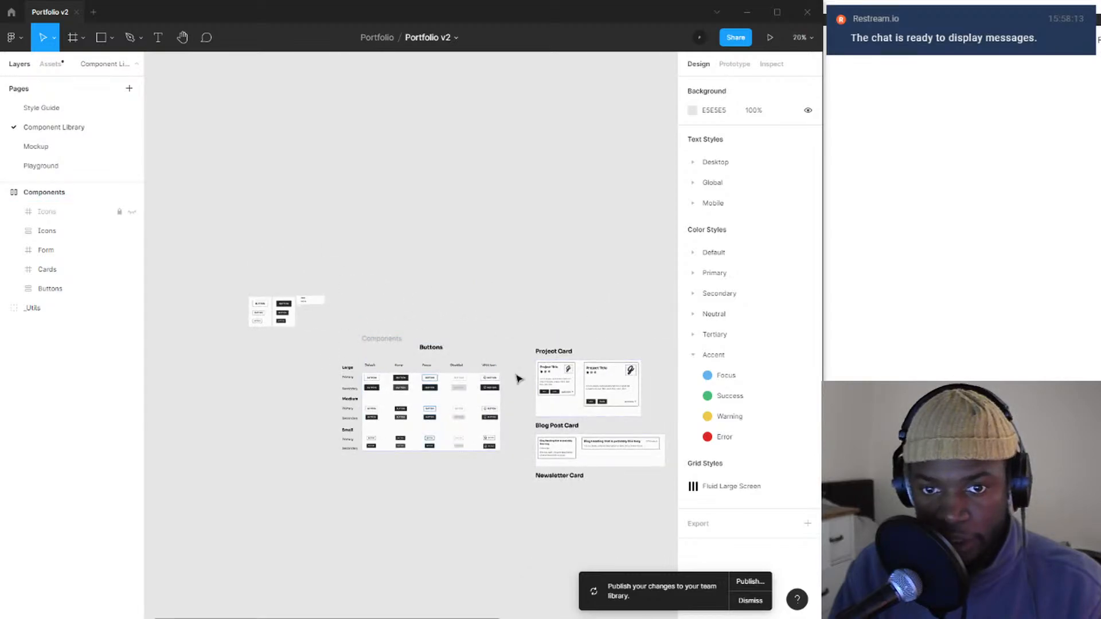
{"action": "left_click_drag", "start_coordinate": [293, 347], "coordinate": [306, 284]}
{"action": "scroll", "coordinate": [406, 354], "scroll_direction": "up", "scroll_amount": 2, "text": "ctrl"}
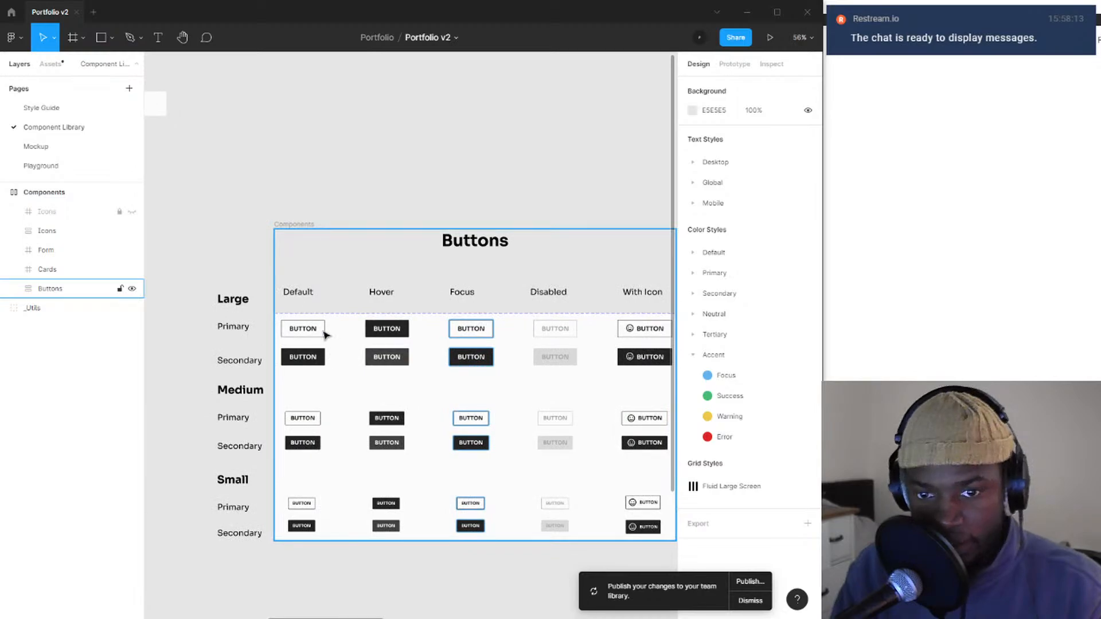
{"action": "scroll", "coordinate": [322, 270], "scroll_direction": "down", "scroll_amount": 4, "text": "ctrl"}
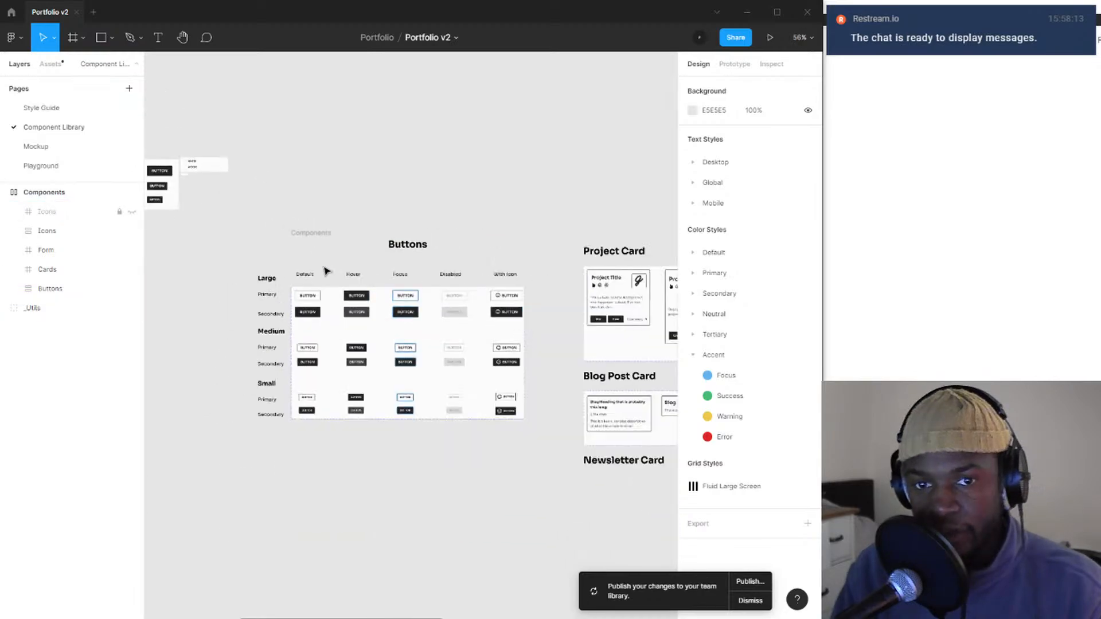
{"action": "scroll", "coordinate": [298, 252], "scroll_direction": "up", "scroll_amount": 3, "text": "ctrl"}
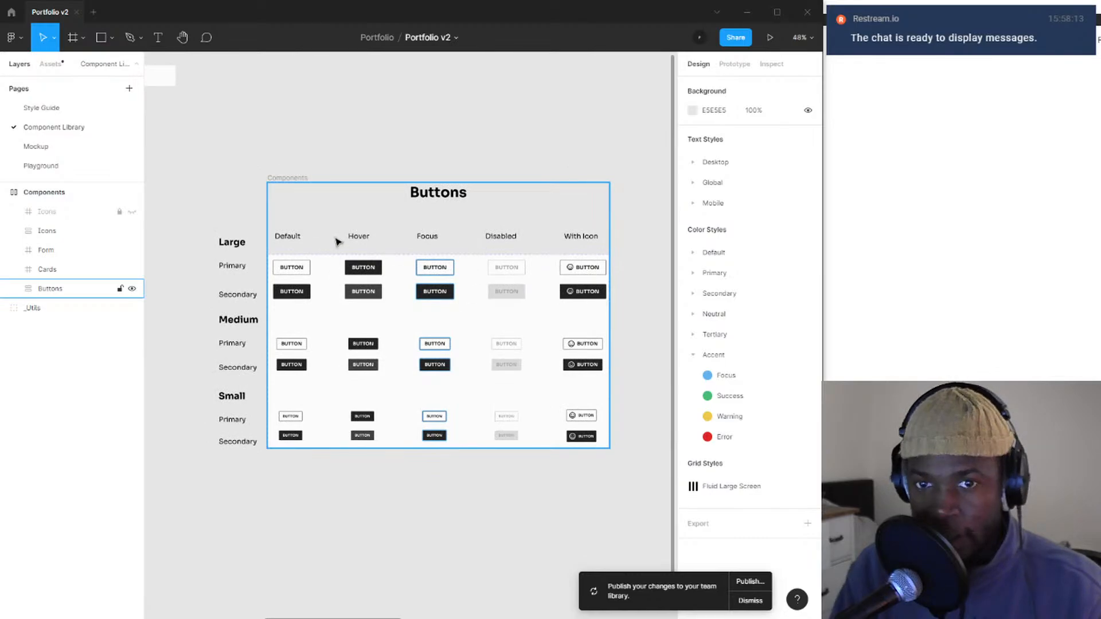
- Inspect the Buttons' Variants frame and its nested button components, leaving nothing selected
{"action": "left_click", "coordinate": [310, 277]}
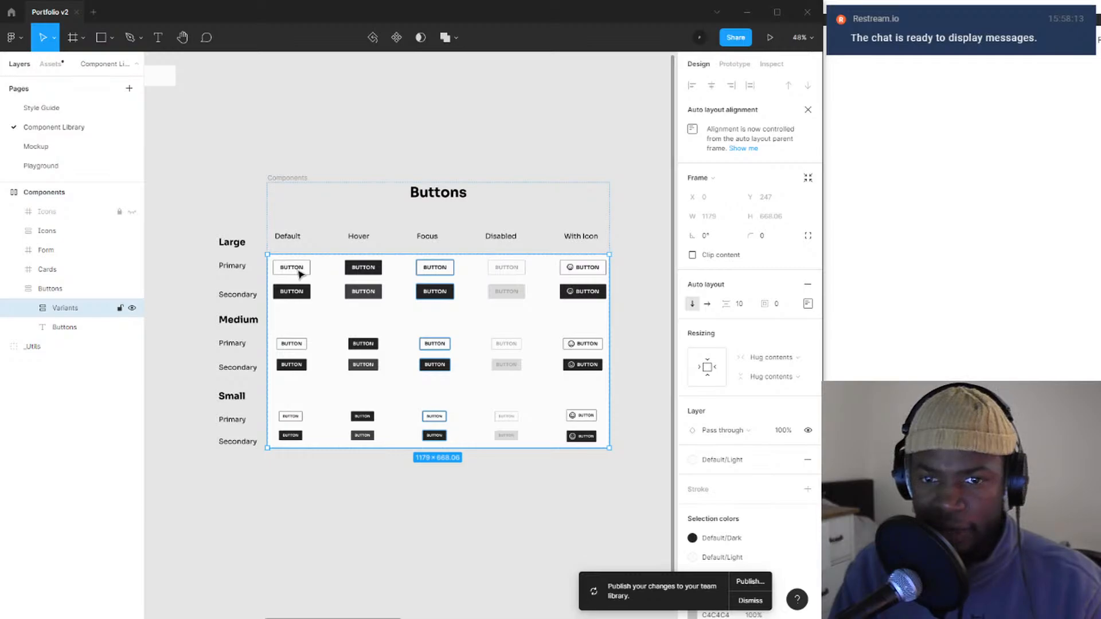
{"action": "left_click", "coordinate": [298, 271]}
{"action": "left_click", "coordinate": [296, 212]}
{"action": "left_click", "coordinate": [434, 141]}
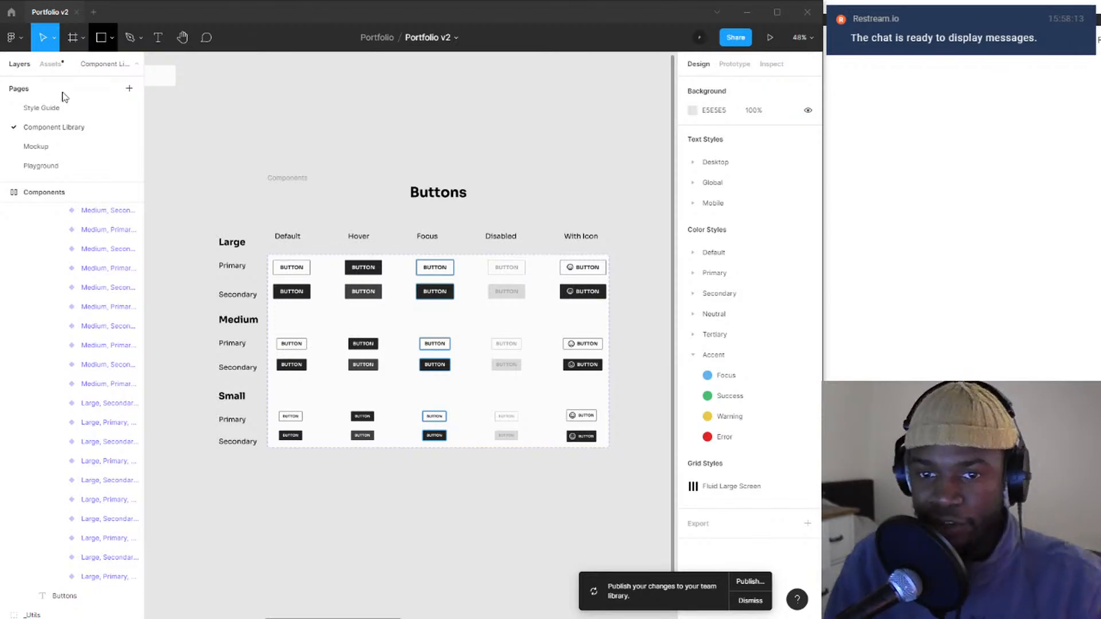
- Examine the Project Card and Blog Post Card components beside the Buttons table, in both their small and large variants
{"action": "scroll", "coordinate": [516, 265], "scroll_direction": "down", "scroll_amount": 6}
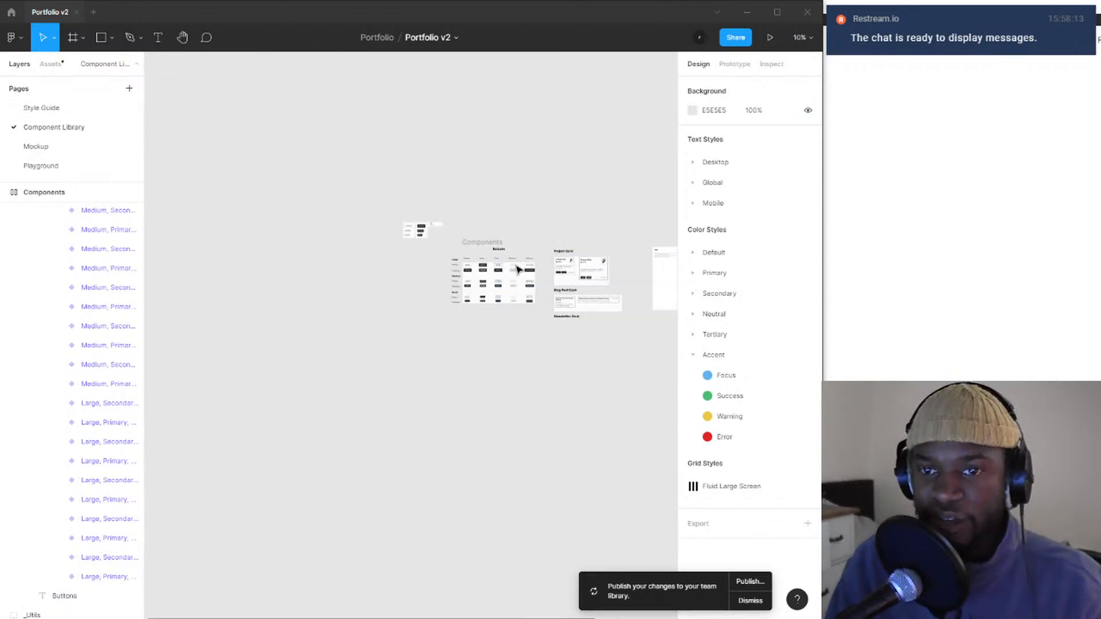
{"action": "scroll", "coordinate": [393, 272], "scroll_direction": "up", "scroll_amount": 8}
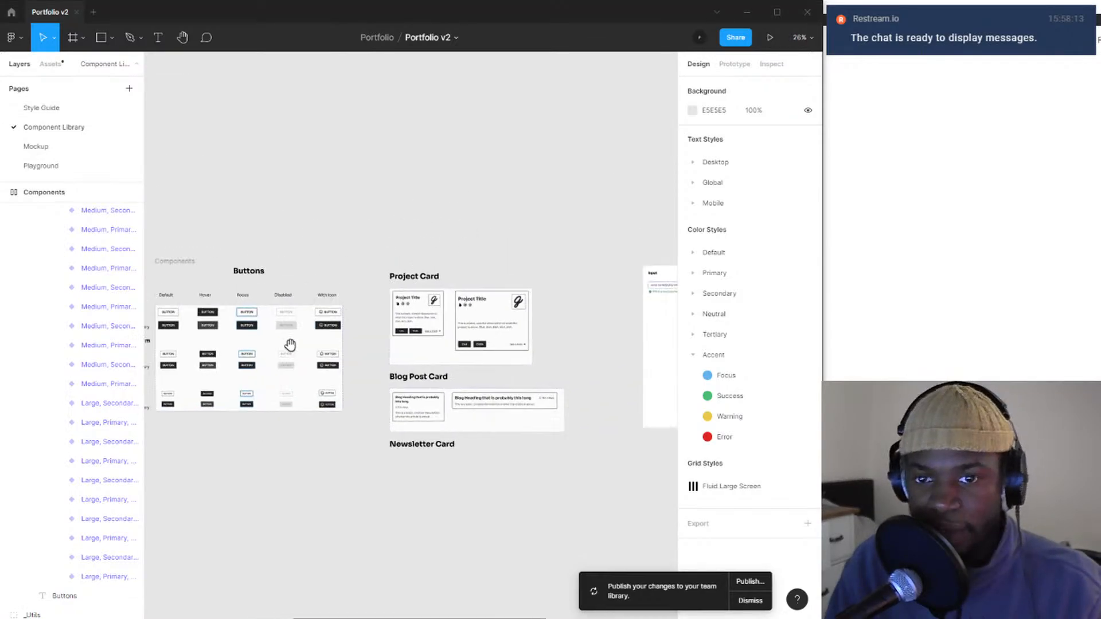
{"action": "scroll", "coordinate": [333, 345], "scroll_direction": "down", "scroll_amount": 3}
{"action": "scroll", "coordinate": [335, 342], "scroll_direction": "up", "scroll_amount": 4}
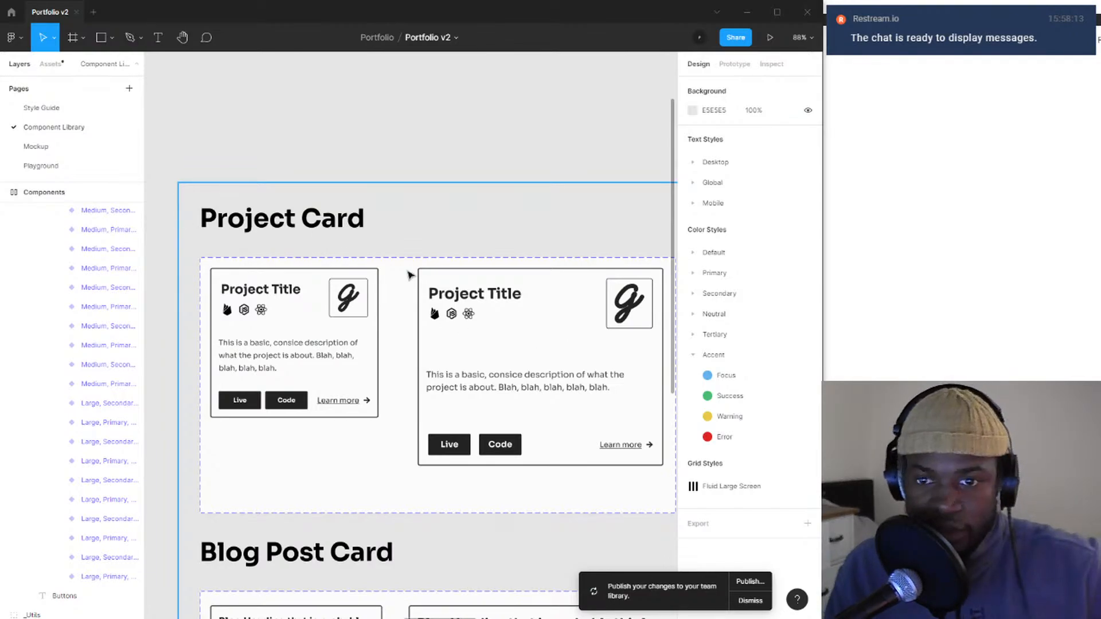
{"action": "scroll", "coordinate": [381, 252], "scroll_direction": "down", "scroll_amount": 5}
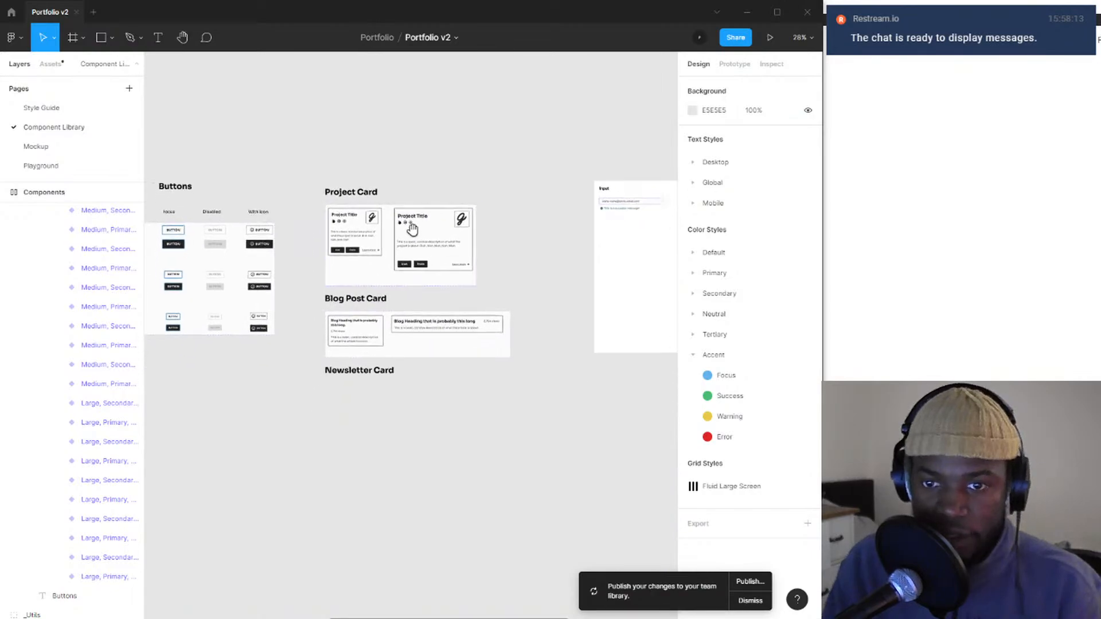
{"action": "scroll", "coordinate": [384, 317], "scroll_direction": "up", "scroll_amount": 4}
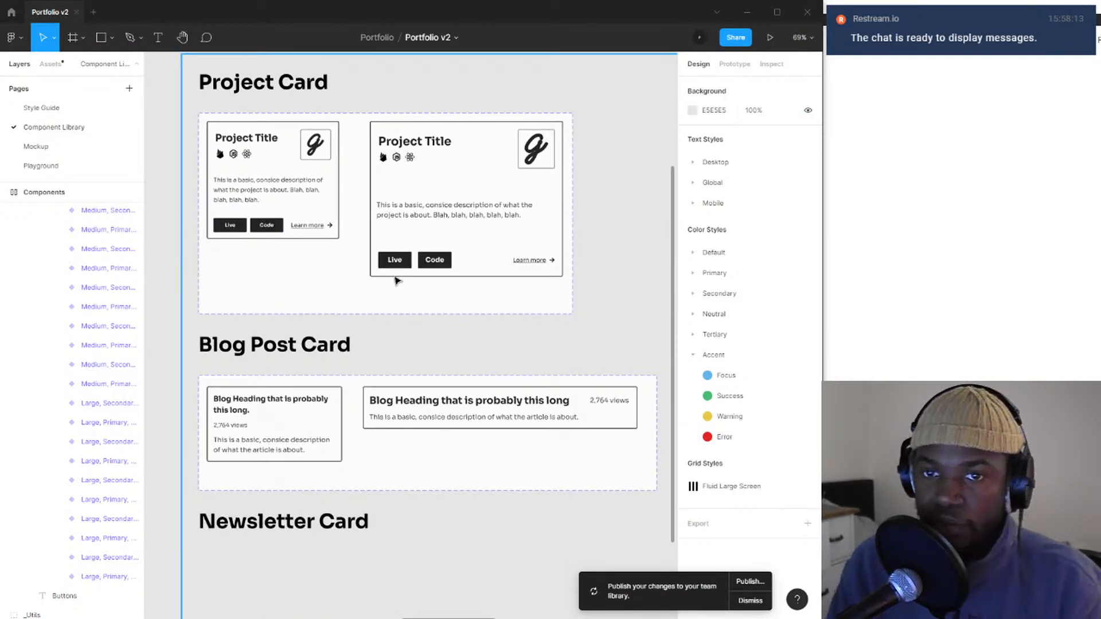
{"action": "scroll", "coordinate": [397, 281], "scroll_direction": "down", "scroll_amount": 4}
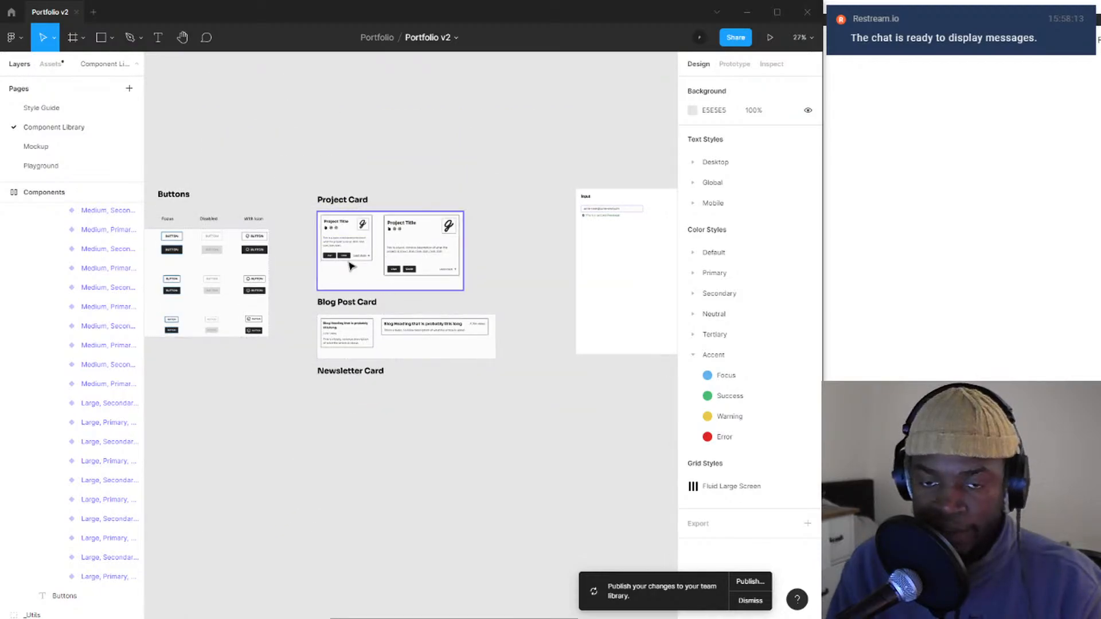
{"action": "scroll", "coordinate": [349, 261], "scroll_direction": "up", "scroll_amount": 2}
{"action": "scroll", "coordinate": [344, 262], "scroll_direction": "up", "scroll_amount": 2}
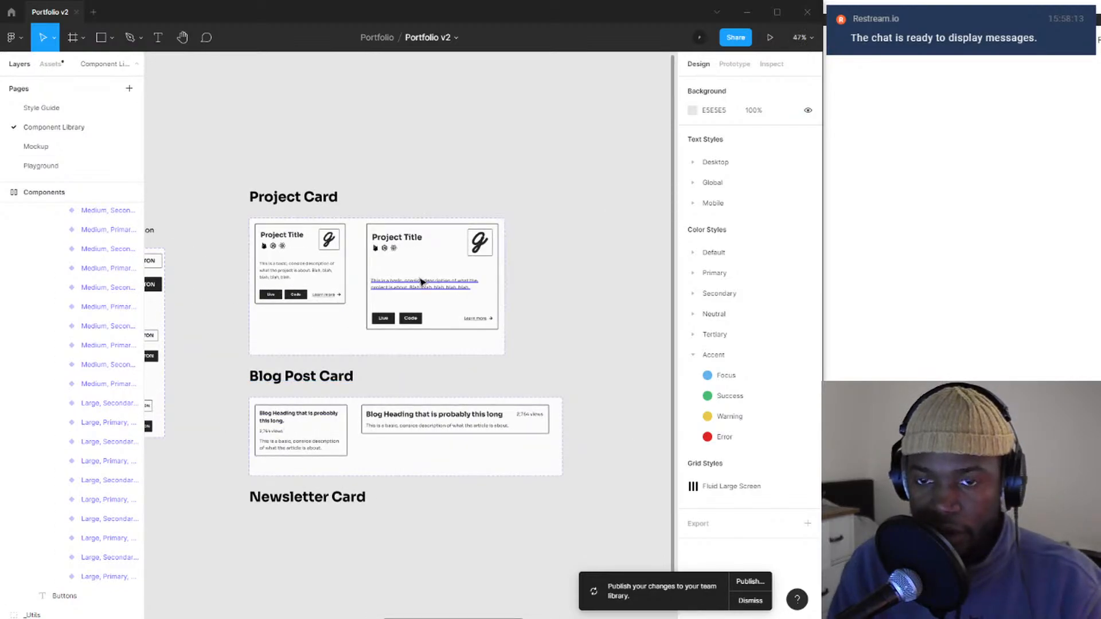
- Inspect the Live button nested in the small Project Card and compare it with the Buttons component set
{"action": "left_click", "coordinate": [281, 298]}
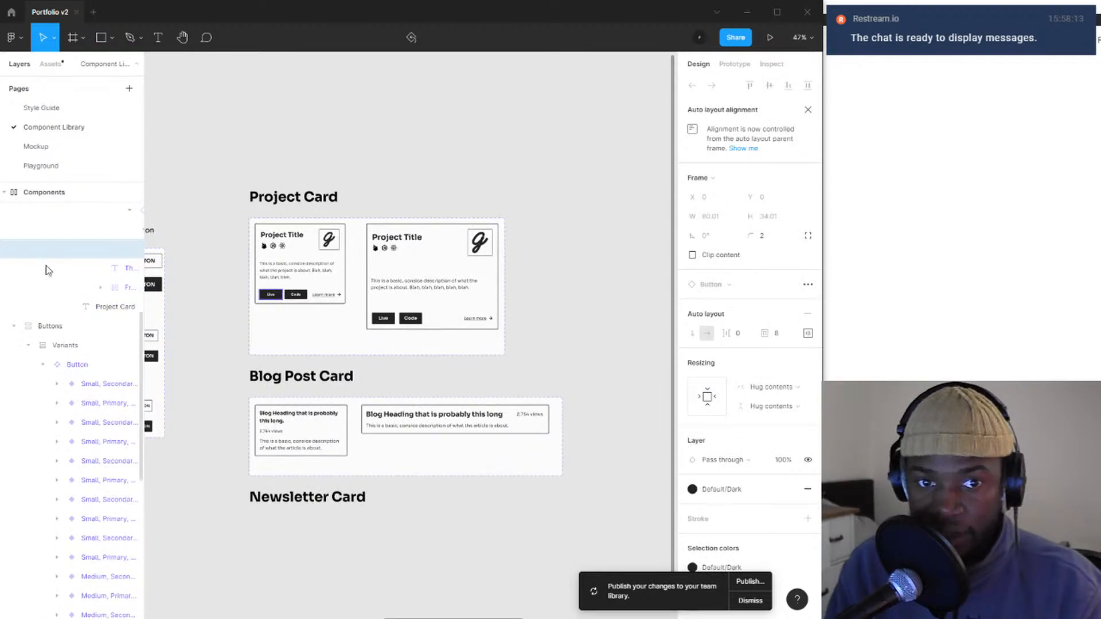
{"action": "scroll", "coordinate": [438, 265], "scroll_direction": "left", "scroll_amount": 5}
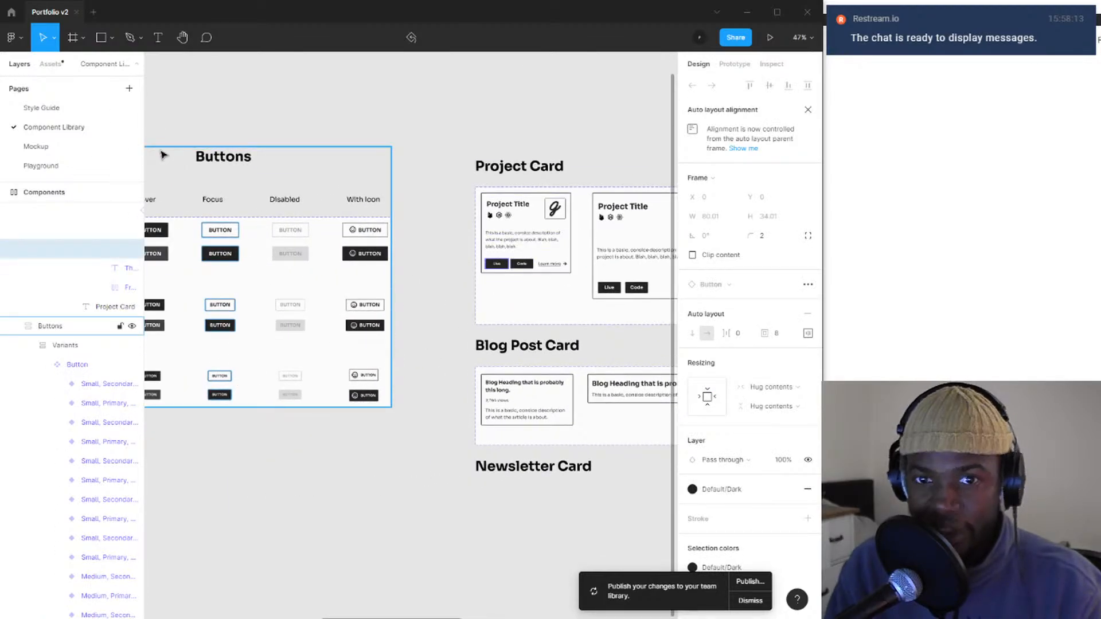
{"action": "scroll", "coordinate": [542, 284], "scroll_direction": "up", "scroll_amount": 6}
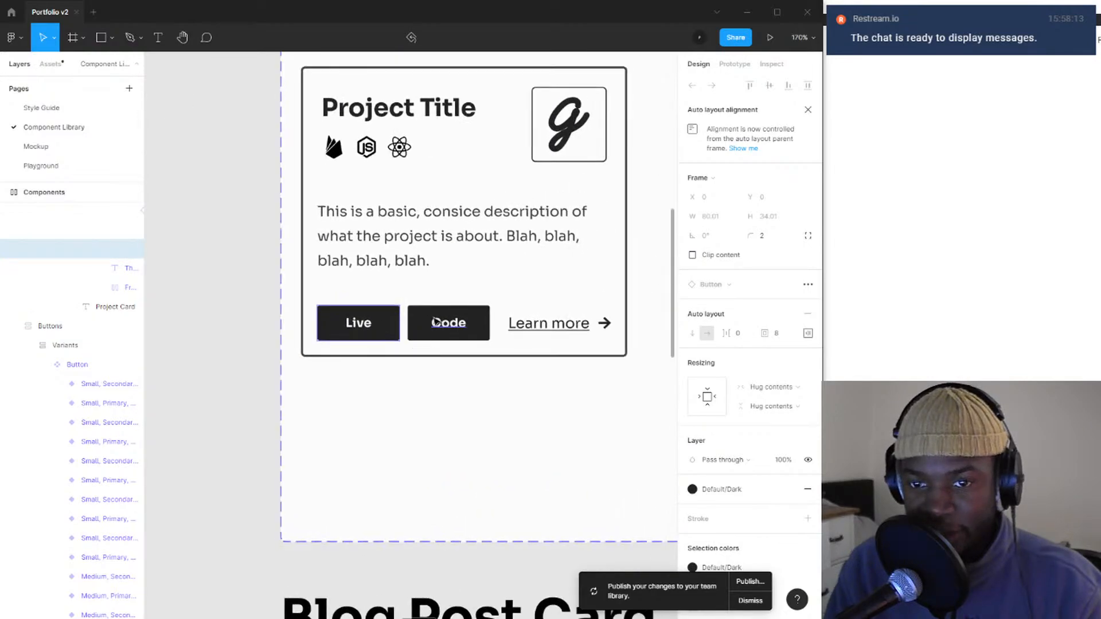
{"action": "scroll", "coordinate": [459, 367], "scroll_direction": "down", "scroll_amount": 5}
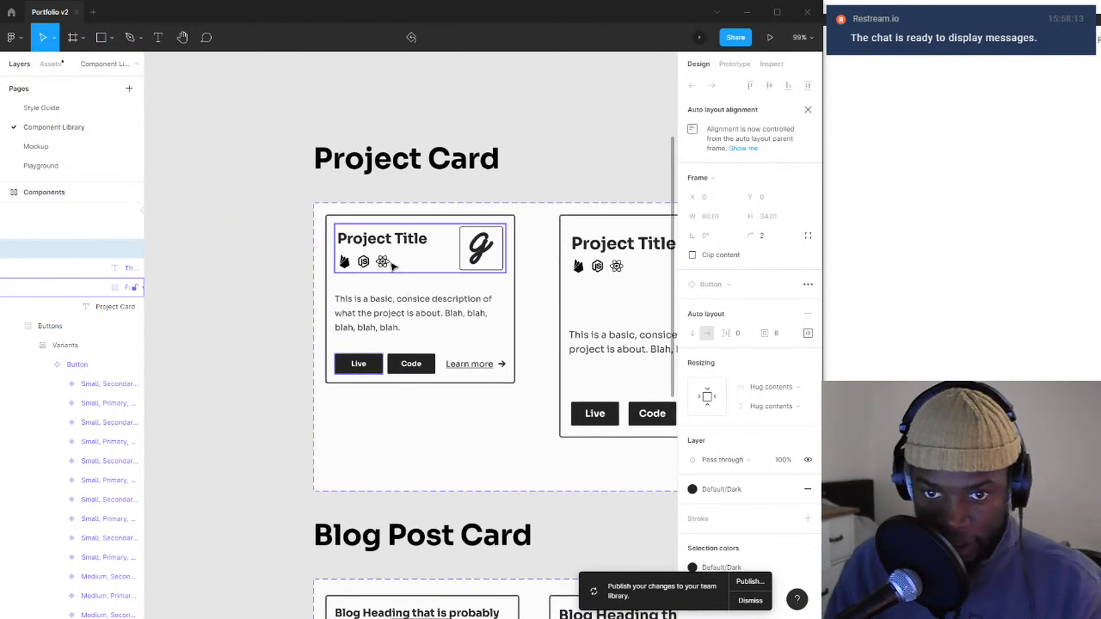
- Inspect the small Project Card's header frames: the logo box, the title group, the tech icon row and the Project Title text
{"action": "left_click", "coordinate": [429, 246]}
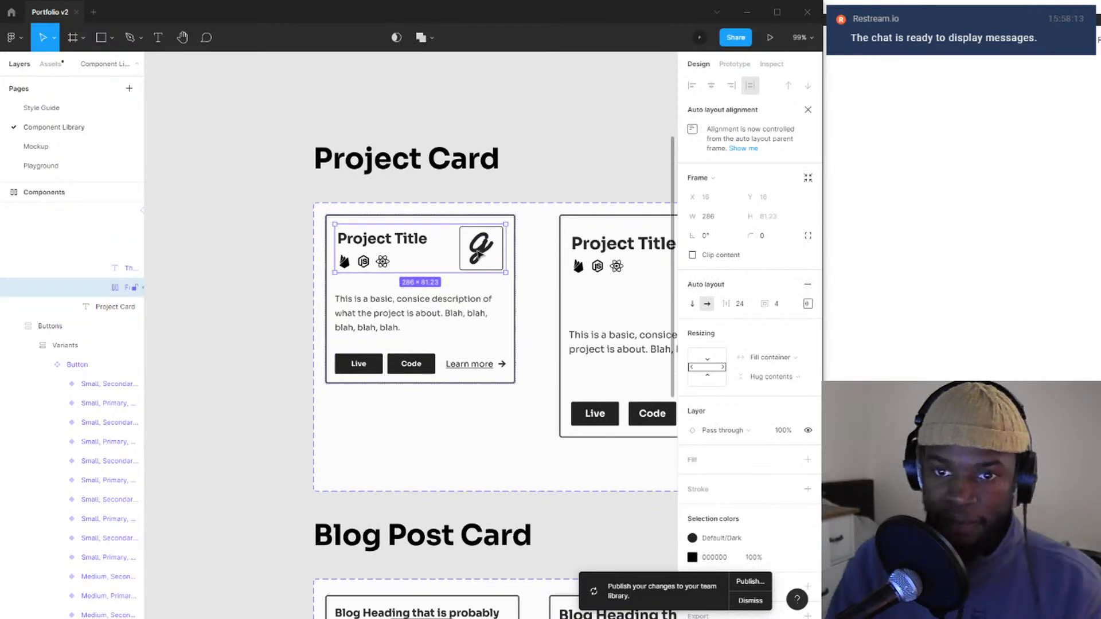
{"action": "left_click", "coordinate": [491, 230]}
{"action": "left_click", "coordinate": [418, 241]}
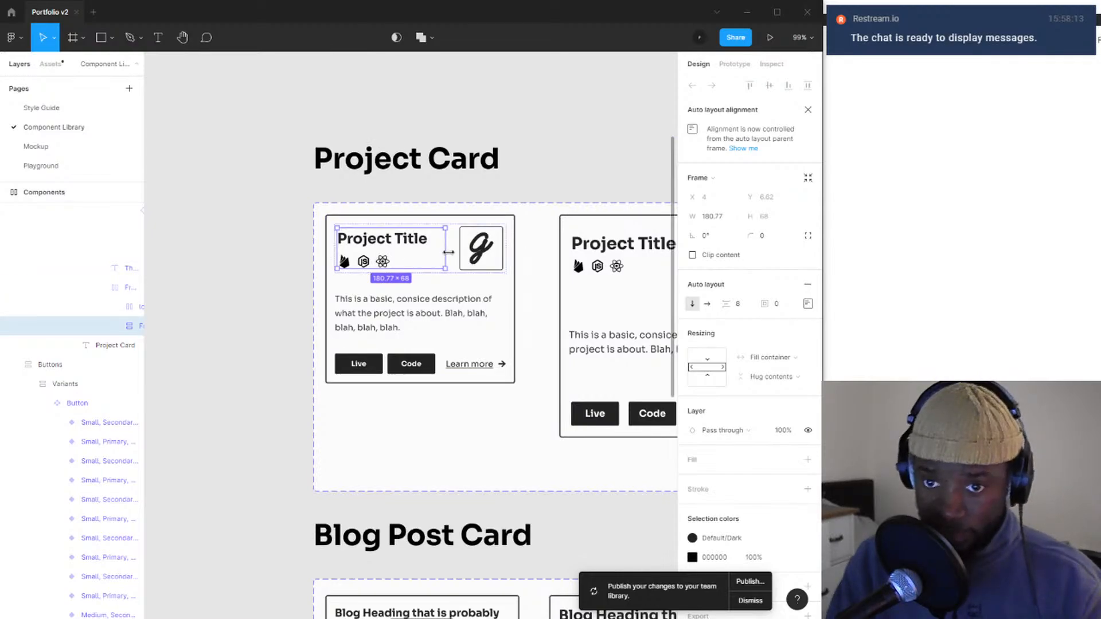
{"action": "left_click", "coordinate": [461, 244]}
{"action": "left_click", "coordinate": [442, 244]}
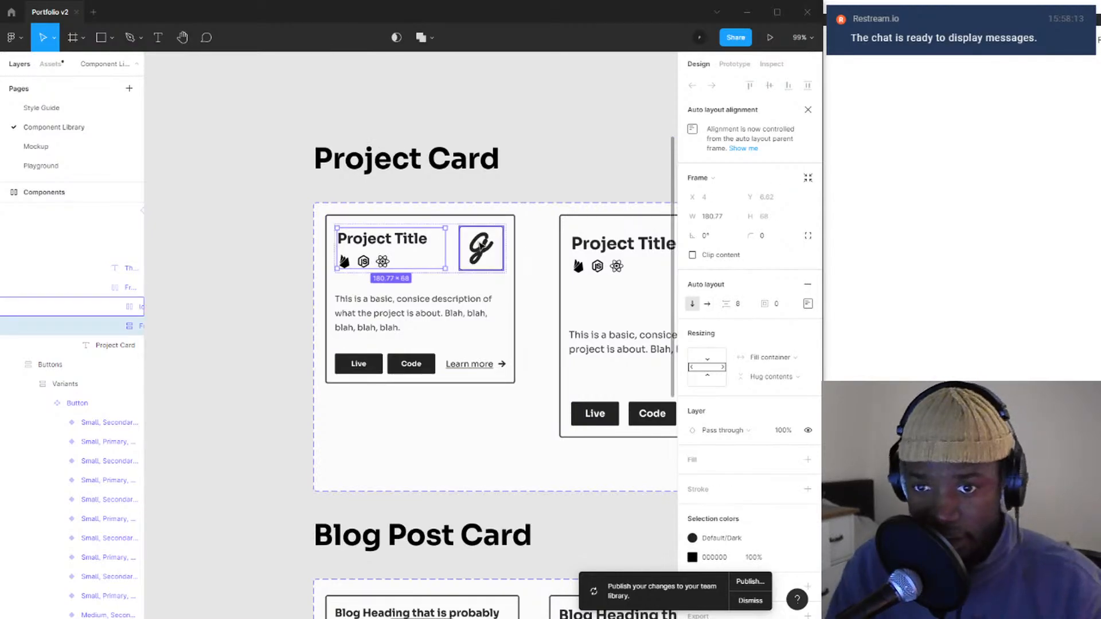
{"action": "left_click", "coordinate": [474, 255]}
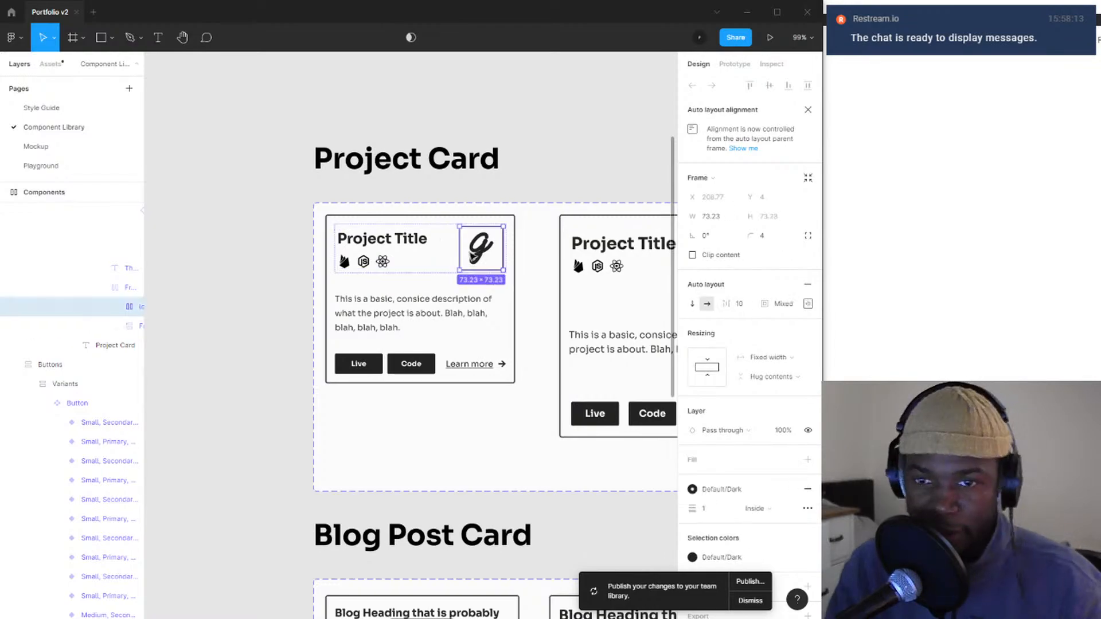
{"action": "left_click", "coordinate": [435, 247]}
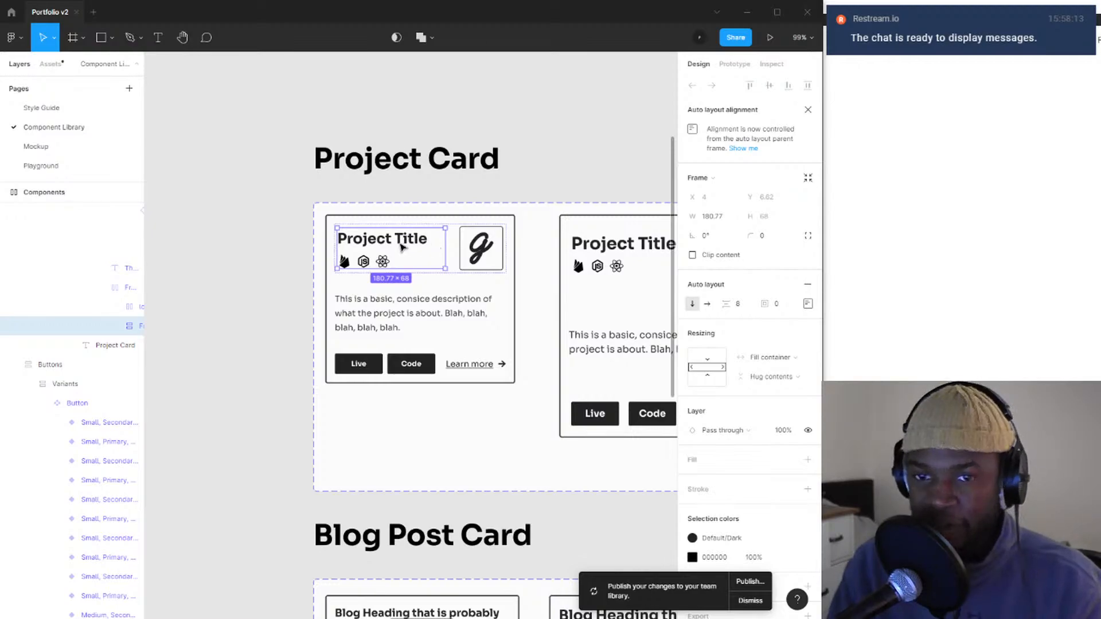
{"action": "double_click", "coordinate": [402, 244]}
{"action": "left_click", "coordinate": [376, 261]}
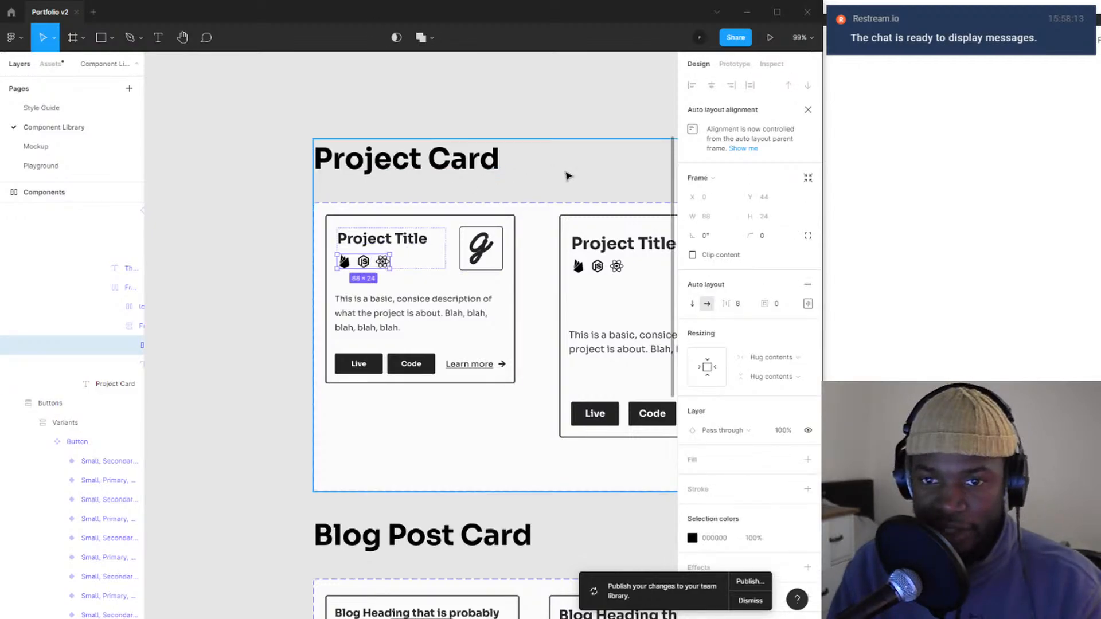
{"action": "left_click", "coordinate": [396, 242]}
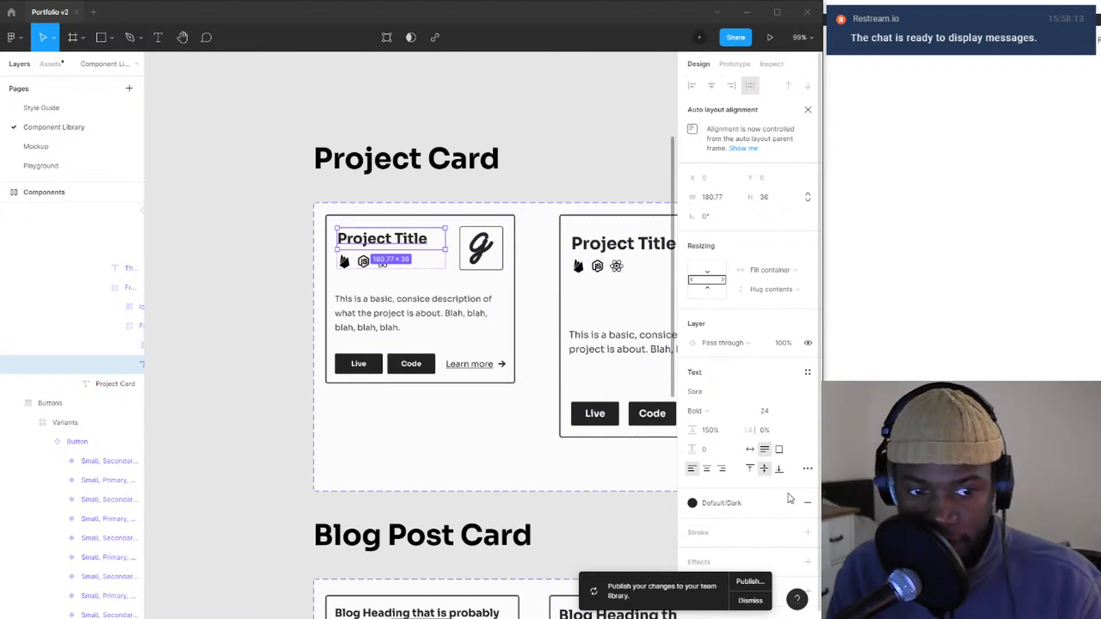
- Examine the Input component with its email field and success message, located beyond the card components
{"action": "scroll", "coordinate": [416, 298], "scroll_direction": "down", "scroll_amount": 5}
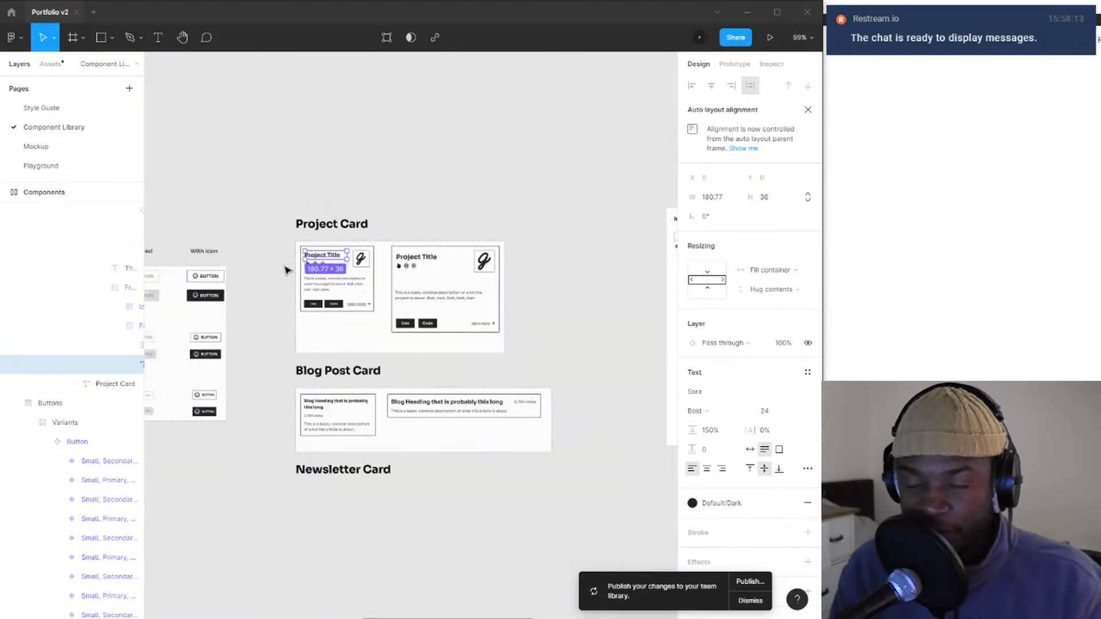
{"action": "scroll", "coordinate": [415, 298], "scroll_direction": "up", "scroll_amount": 1}
{"action": "left_click_drag", "start_coordinate": [381, 298], "coordinate": [452, 278]}
{"action": "scroll", "coordinate": [336, 381], "scroll_direction": "down", "scroll_amount": 5}
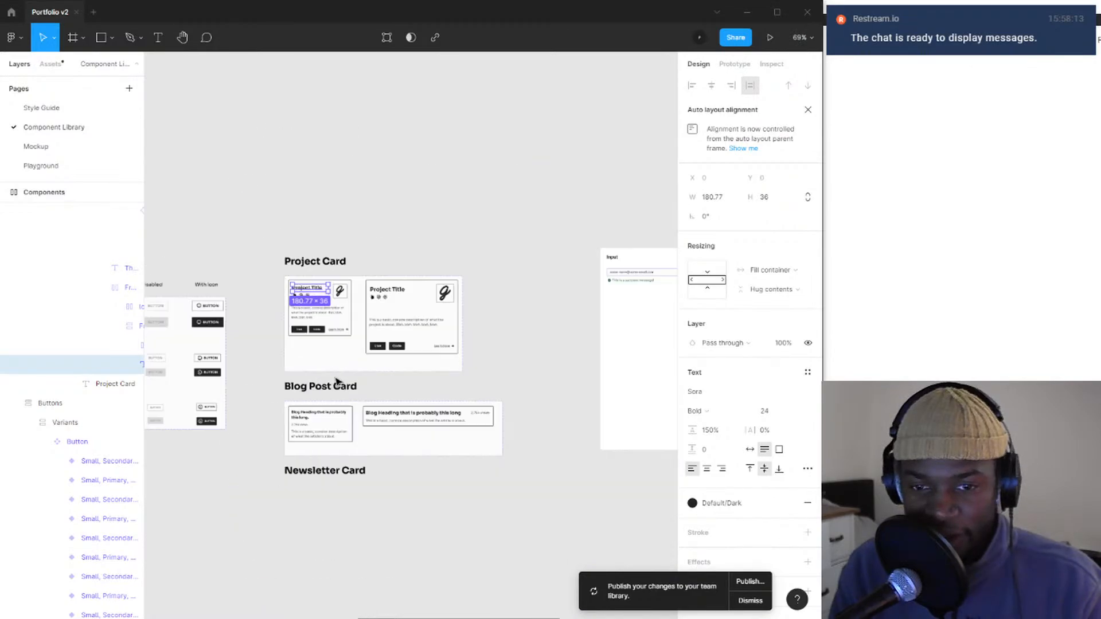
{"action": "left_click_drag", "start_coordinate": [440, 374], "coordinate": [265, 391]}
{"action": "scroll", "coordinate": [401, 374], "scroll_direction": "up", "scroll_amount": 5}
{"action": "left_click_drag", "start_coordinate": [246, 300], "coordinate": [322, 319]}
{"action": "scroll", "coordinate": [458, 290], "scroll_direction": "up", "scroll_amount": 4}
{"action": "scroll", "coordinate": [369, 304], "scroll_direction": "down", "scroll_amount": 3}
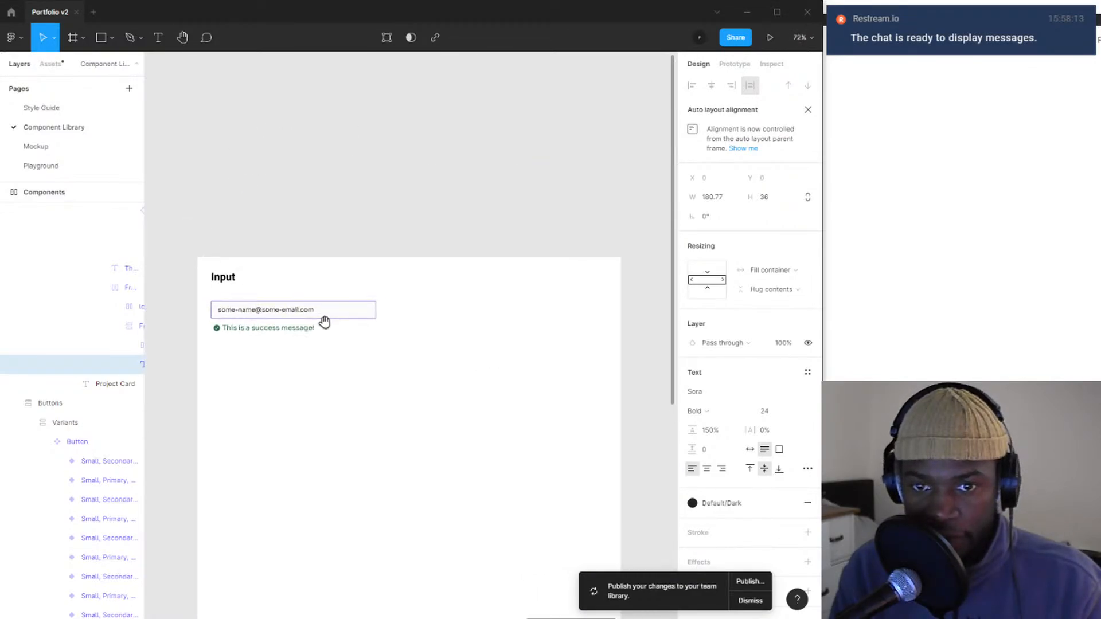
{"action": "scroll", "coordinate": [324, 329], "scroll_direction": "down", "scroll_amount": 2}
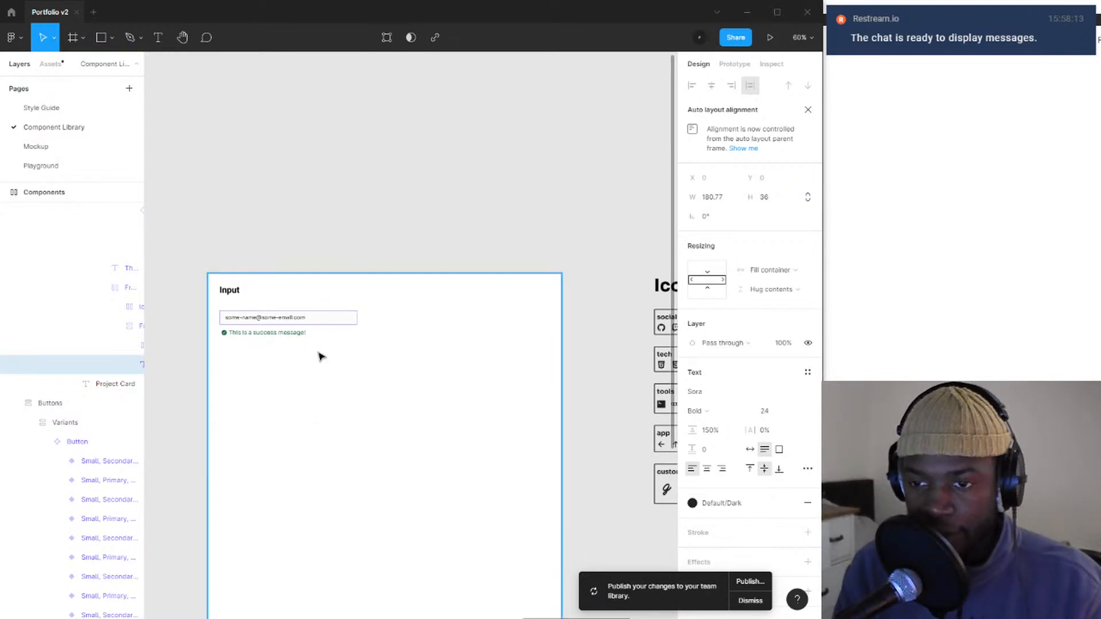
- Examine the Icons section, covering the social, tech, tools, app and custom icon groups
{"action": "scroll", "coordinate": [320, 357], "scroll_direction": "down", "scroll_amount": 5}
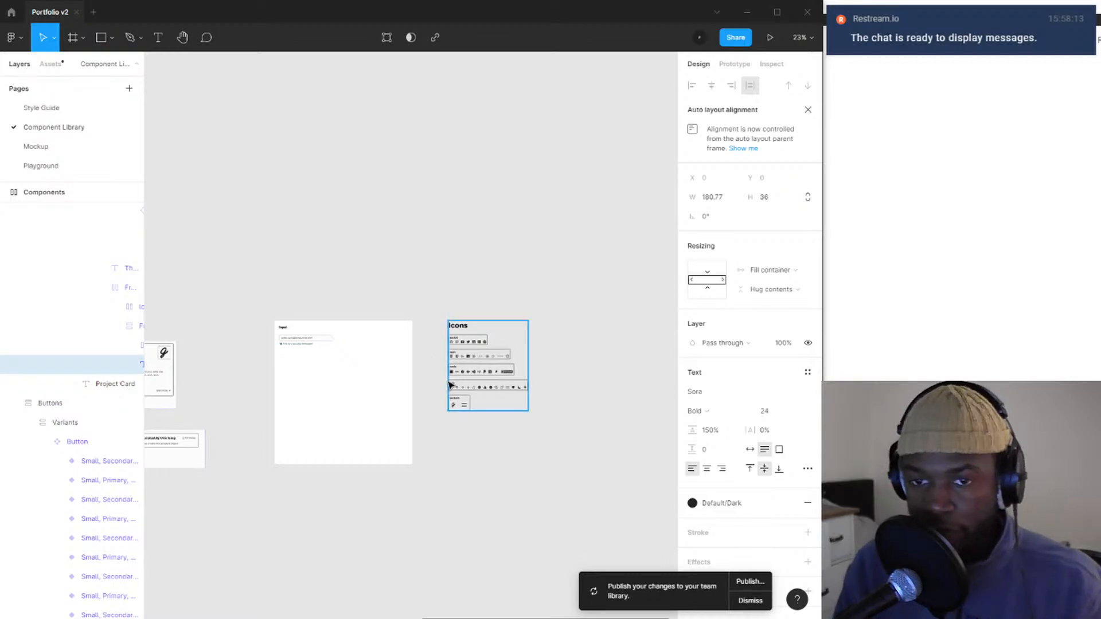
{"action": "scroll", "coordinate": [457, 354], "scroll_direction": "up", "scroll_amount": 10}
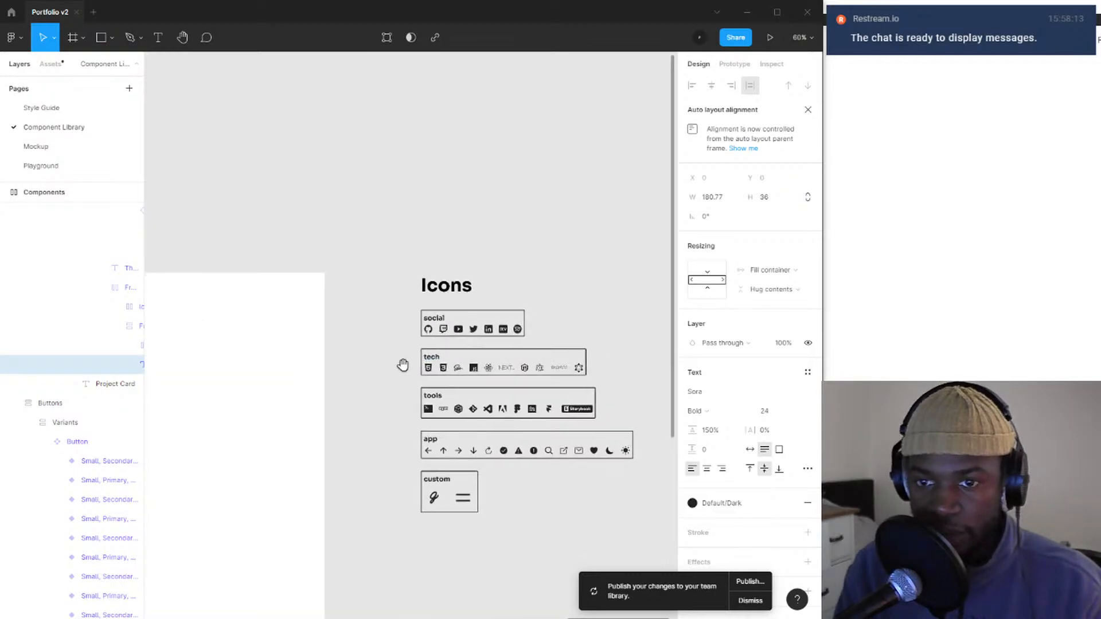
{"action": "scroll", "coordinate": [341, 336], "scroll_direction": "down", "scroll_amount": 5}
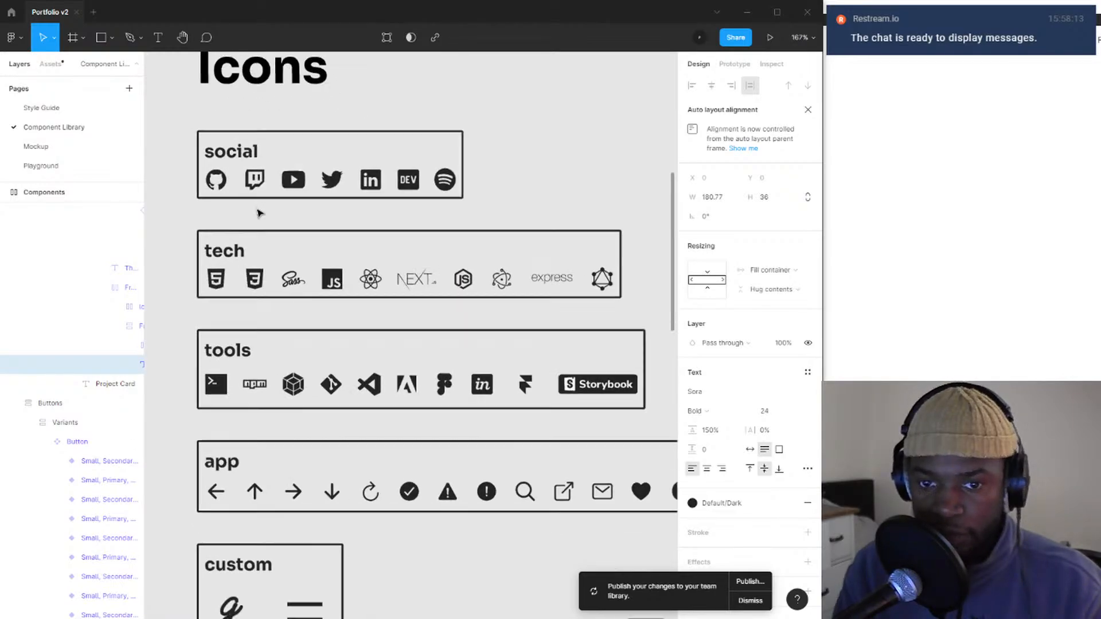
{"action": "scroll", "coordinate": [293, 243], "scroll_direction": "up", "scroll_amount": 1}
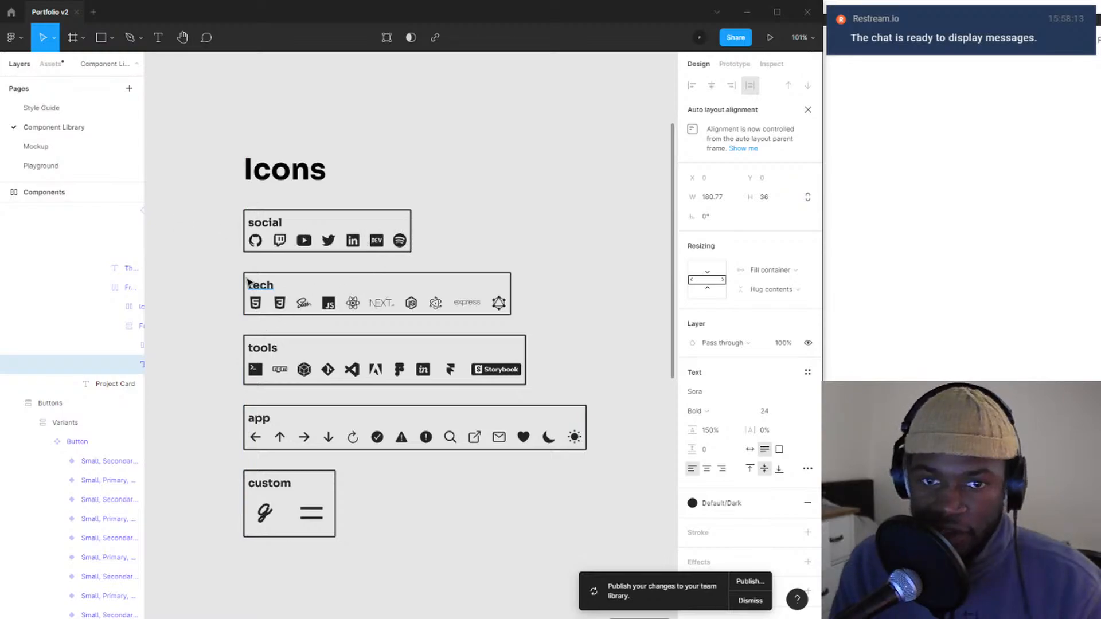
{"action": "scroll", "coordinate": [249, 283], "scroll_direction": "up", "scroll_amount": 1}
{"action": "scroll", "coordinate": [160, 310], "scroll_direction": "down", "scroll_amount": 5}
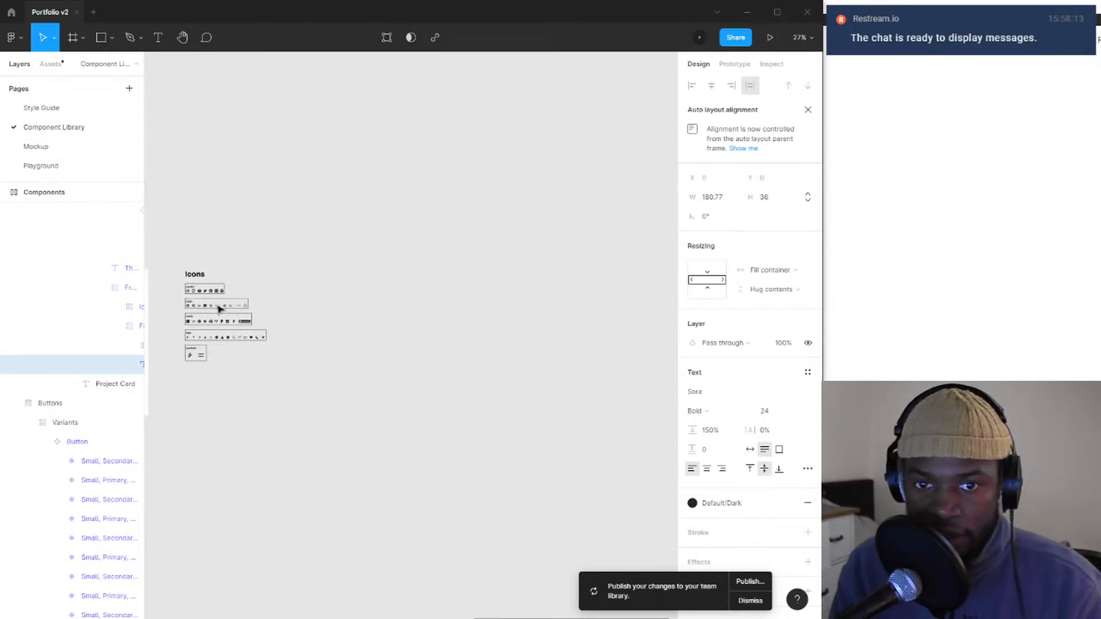
- Survey the whole Components frame from Buttons to Icons, selecting the Form and Icons frames together and clearing the selection
{"action": "left_click_drag", "start_coordinate": [219, 308], "coordinate": [525, 282]}
{"action": "scroll", "coordinate": [400, 300], "scroll_direction": "left", "scroll_amount": 10}
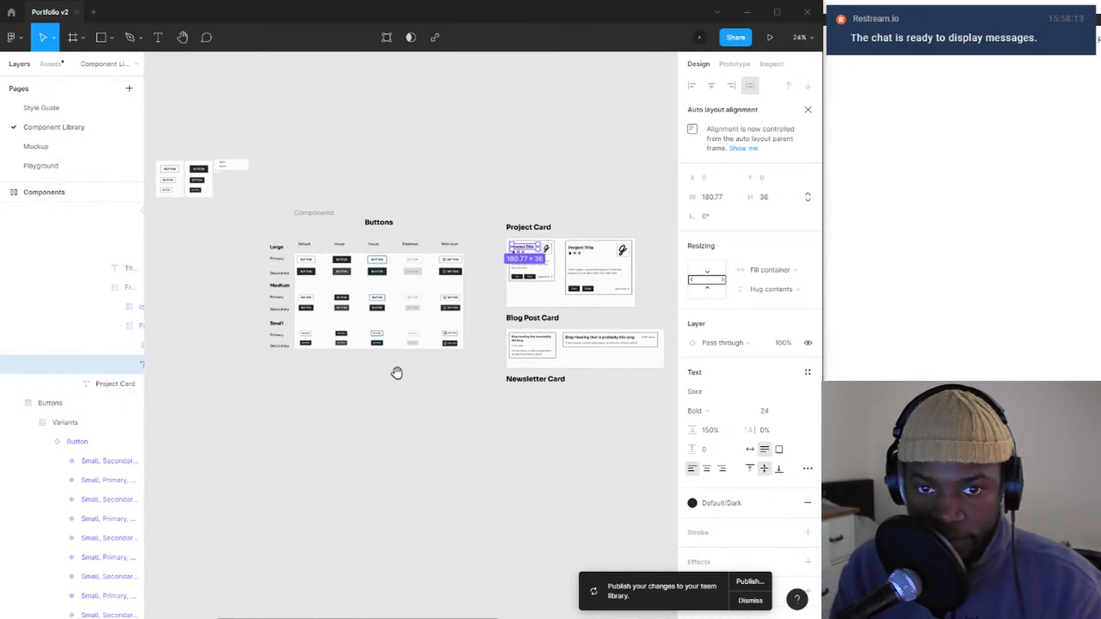
{"action": "scroll", "coordinate": [396, 373], "scroll_direction": "down", "scroll_amount": 3}
{"action": "scroll", "coordinate": [400, 375], "scroll_direction": "right", "scroll_amount": 8}
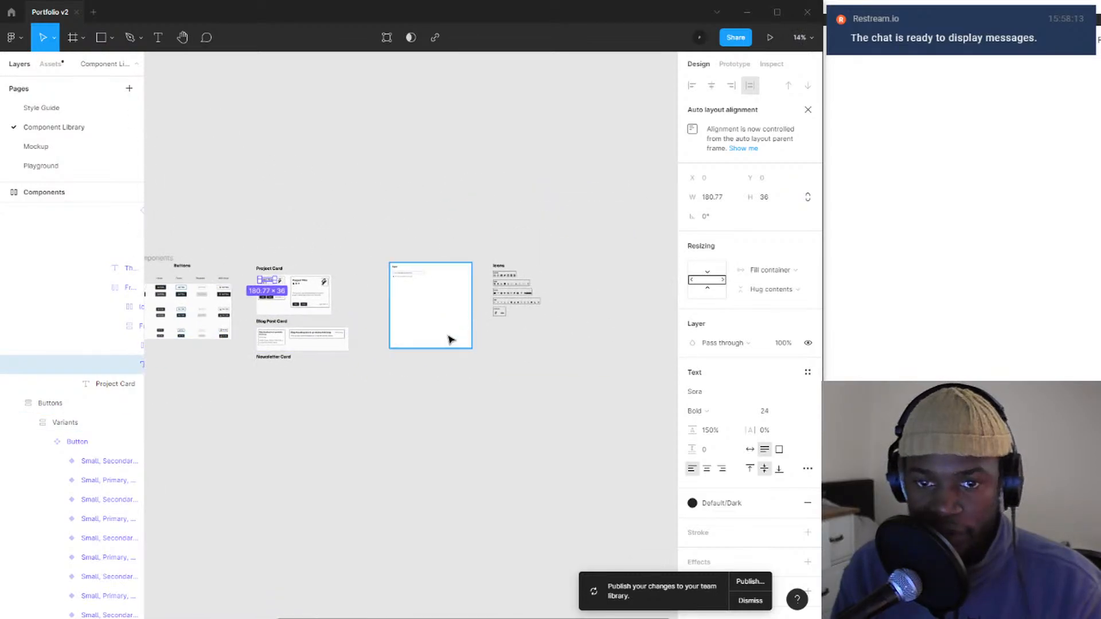
{"action": "scroll", "coordinate": [436, 361], "scroll_direction": "left", "scroll_amount": 1}
{"action": "scroll", "coordinate": [446, 360], "scroll_direction": "left", "scroll_amount": 1}
{"action": "left_click_drag", "start_coordinate": [419, 388], "coordinate": [439, 381]}
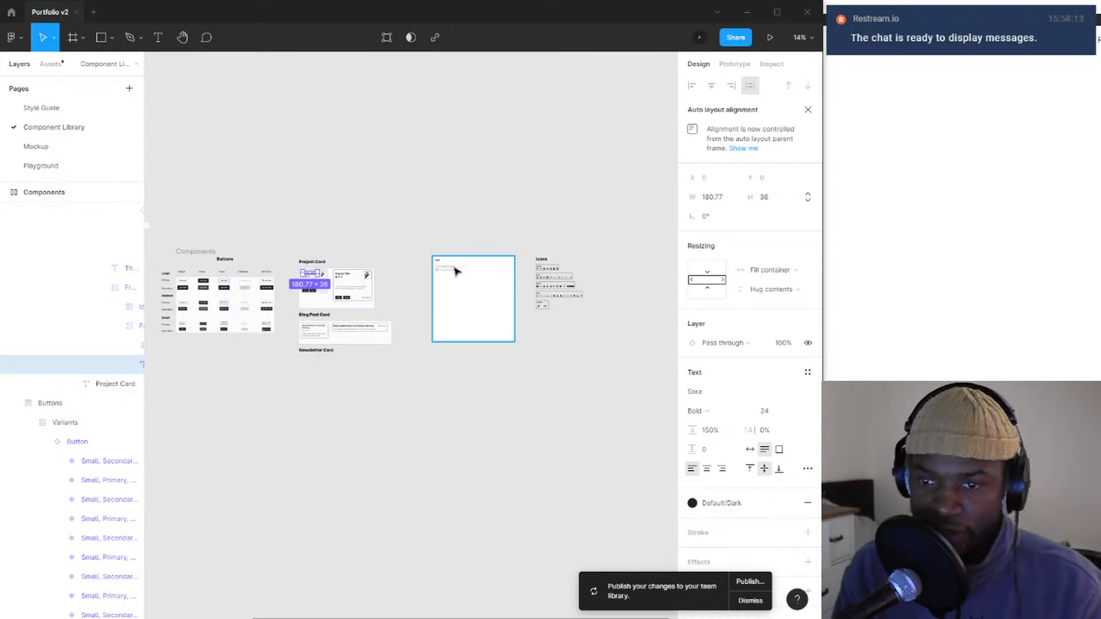
{"action": "left_click_drag", "start_coordinate": [425, 235], "coordinate": [613, 389]}
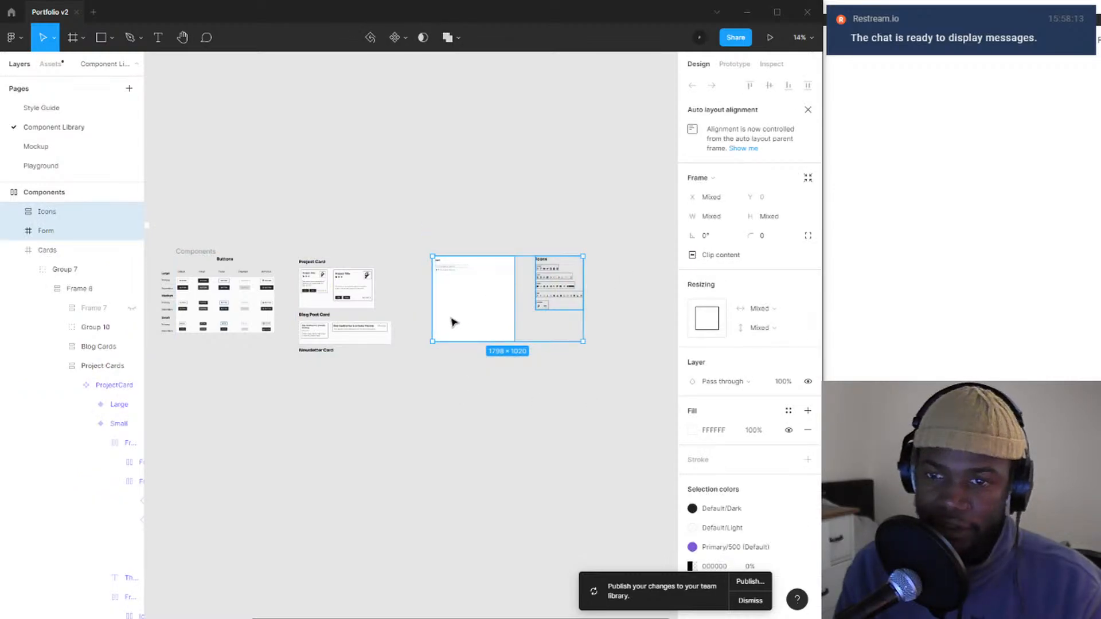
{"action": "left_click", "coordinate": [428, 318]}
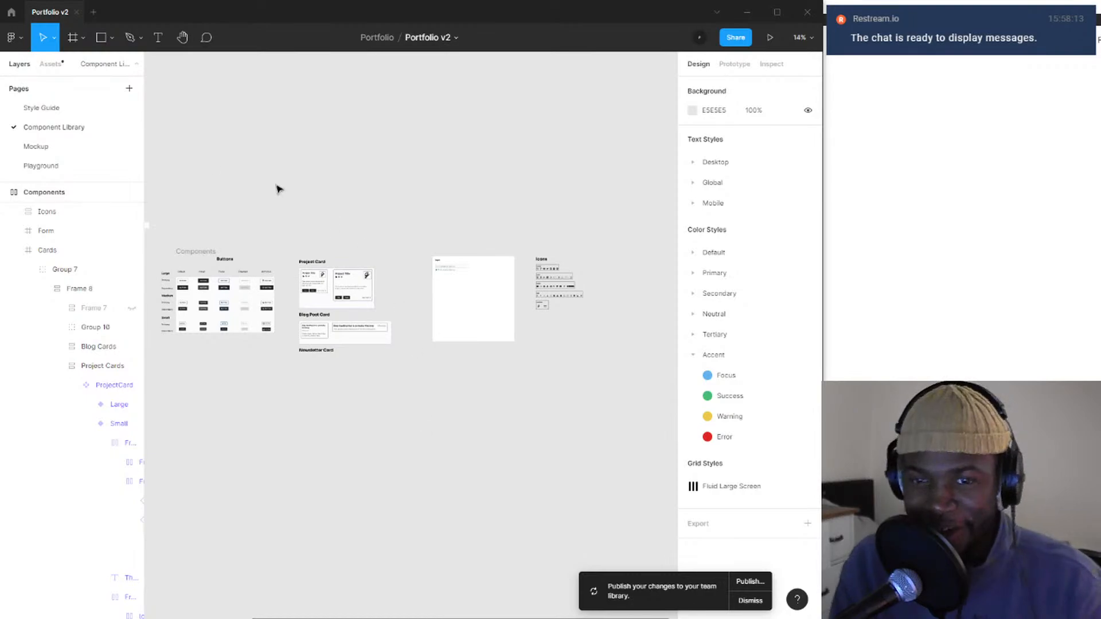
- Select the Form frame and collapse the Group 7 and Cards layers in the Components frame
{"action": "left_click", "coordinate": [29, 270]}
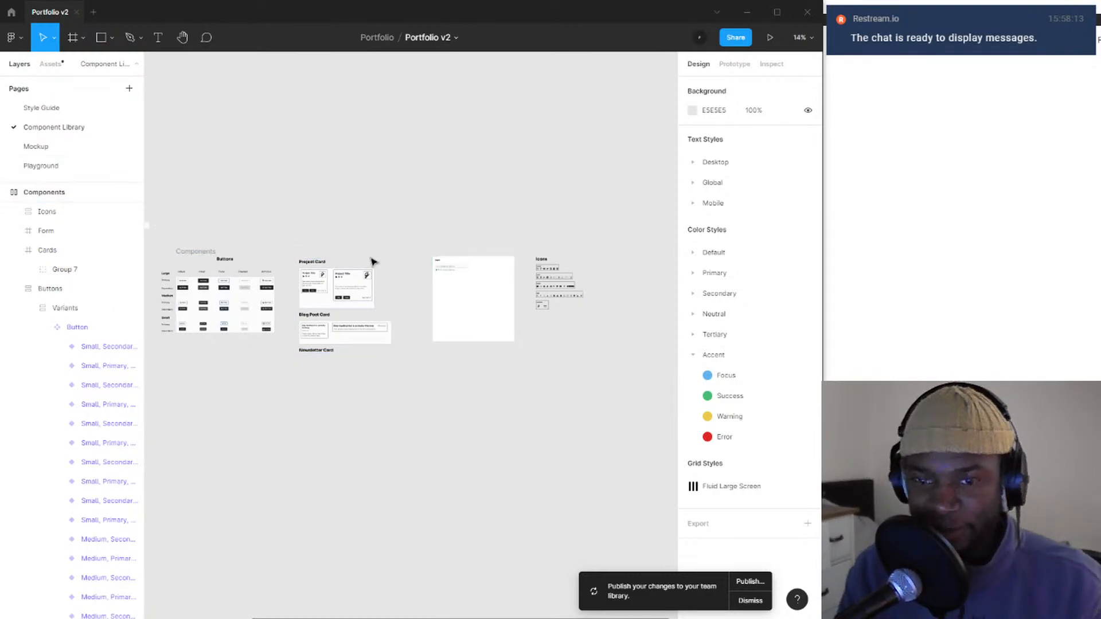
{"action": "left_click", "coordinate": [470, 273]}
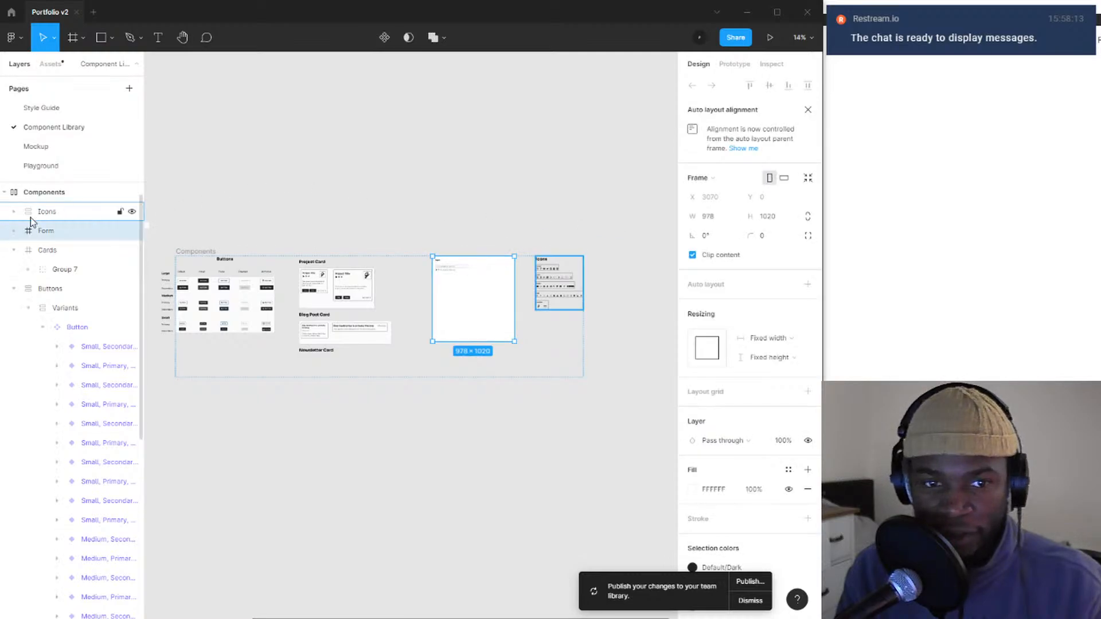
{"action": "left_click", "coordinate": [14, 251]}
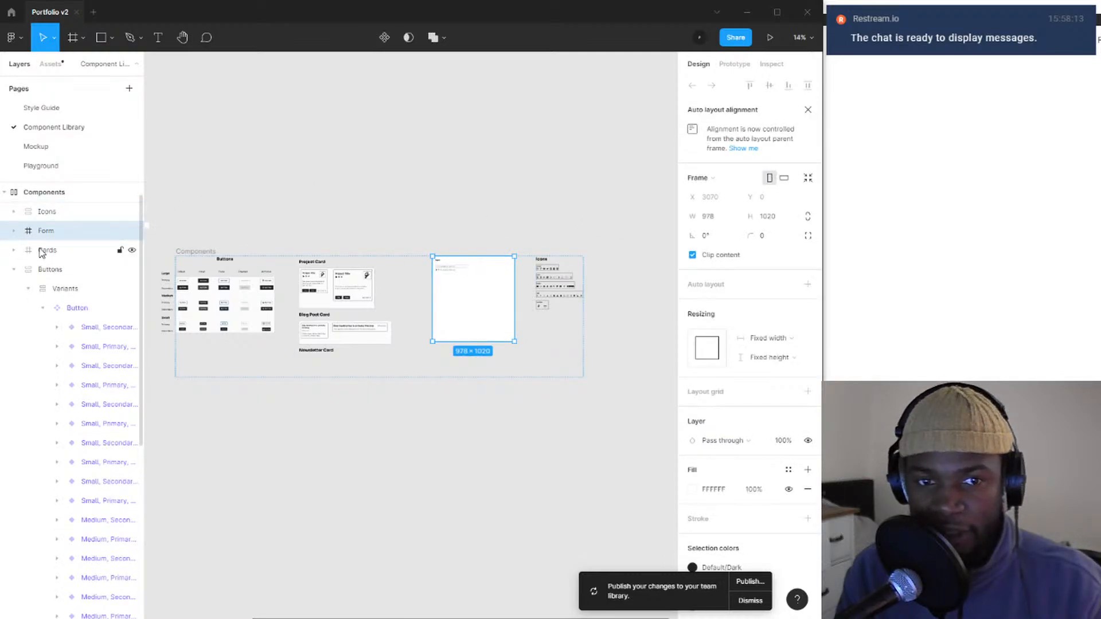
- Collapse the Buttons layer in the Components frame and clear the selection
{"action": "left_click", "coordinate": [19, 277]}
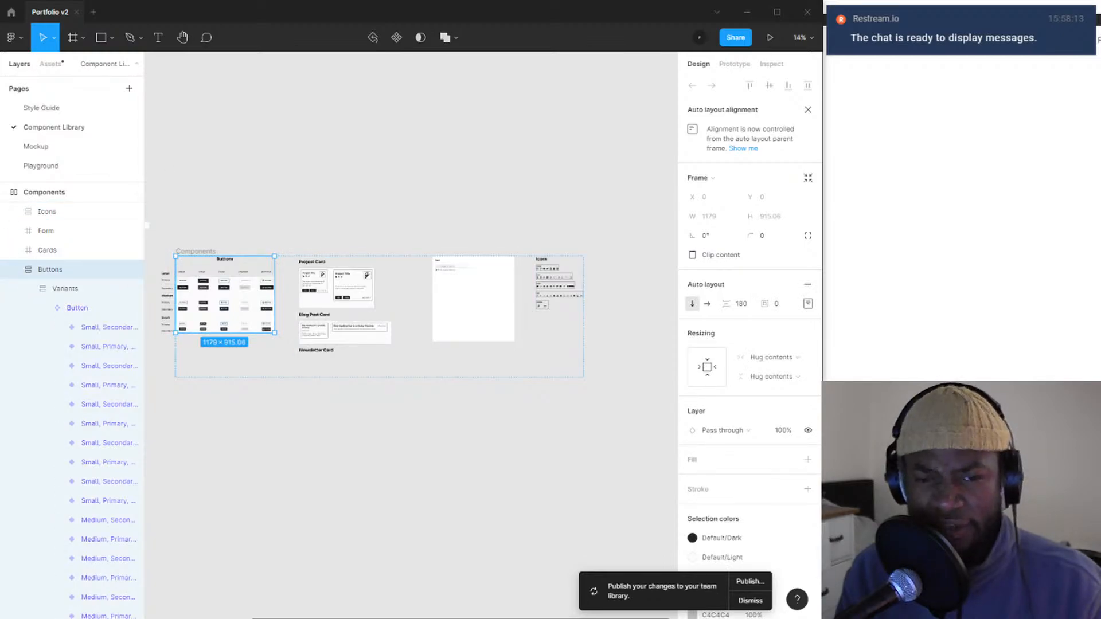
{"action": "left_click", "coordinate": [18, 270]}
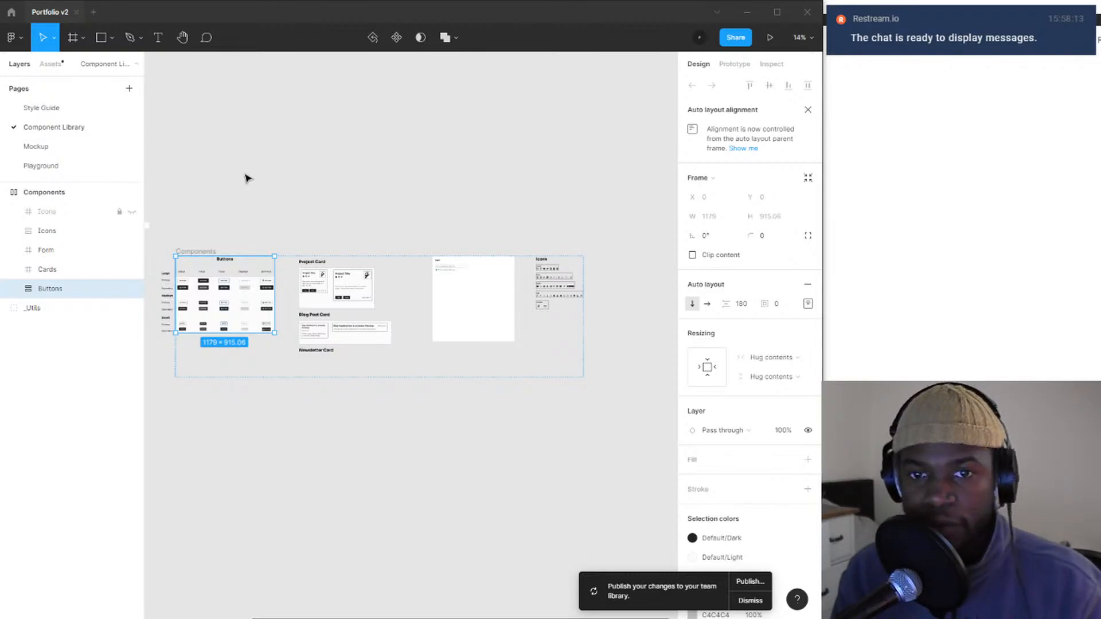
{"action": "left_click_drag", "start_coordinate": [248, 178], "coordinate": [458, 165]}
{"action": "left_click", "coordinate": [457, 164]}
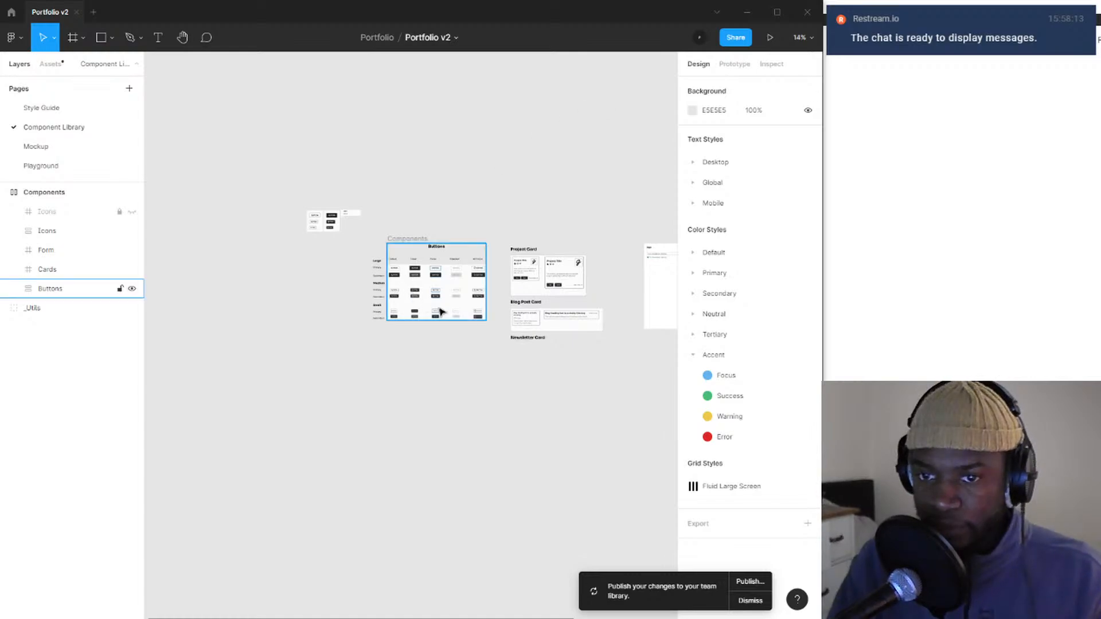
- Inspect the Project Card component set down to its Large variant, and clear the selection
{"action": "scroll", "coordinate": [273, 269], "scroll_direction": "right", "scroll_amount": 5}
{"action": "scroll", "coordinate": [273, 270], "scroll_direction": "down", "scroll_amount": 1}
{"action": "scroll", "coordinate": [273, 269], "scroll_direction": "up", "scroll_amount": 5}
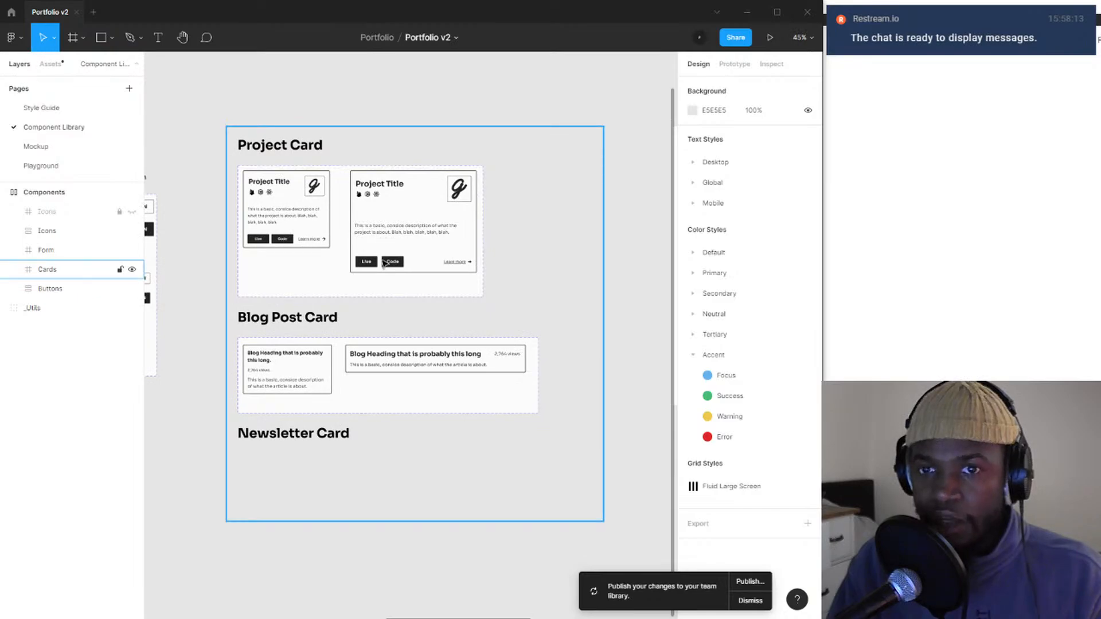
{"action": "double_click", "coordinate": [440, 265]}
{"action": "double_click", "coordinate": [440, 265]}
{"action": "double_click", "coordinate": [440, 265]}
{"action": "double_click", "coordinate": [440, 265]}
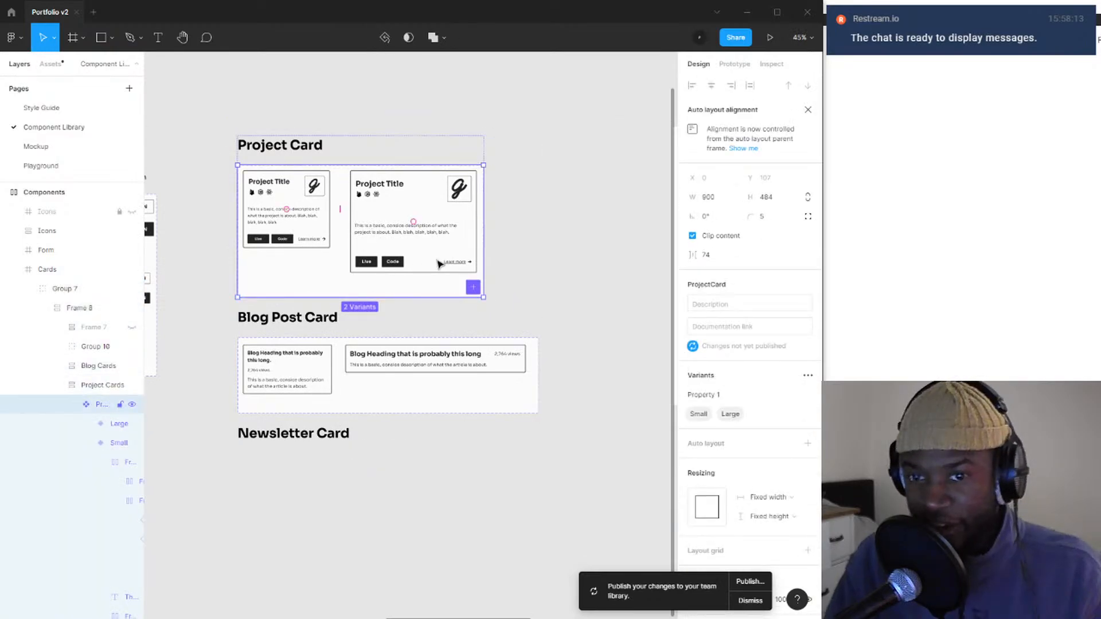
{"action": "double_click", "coordinate": [440, 264]}
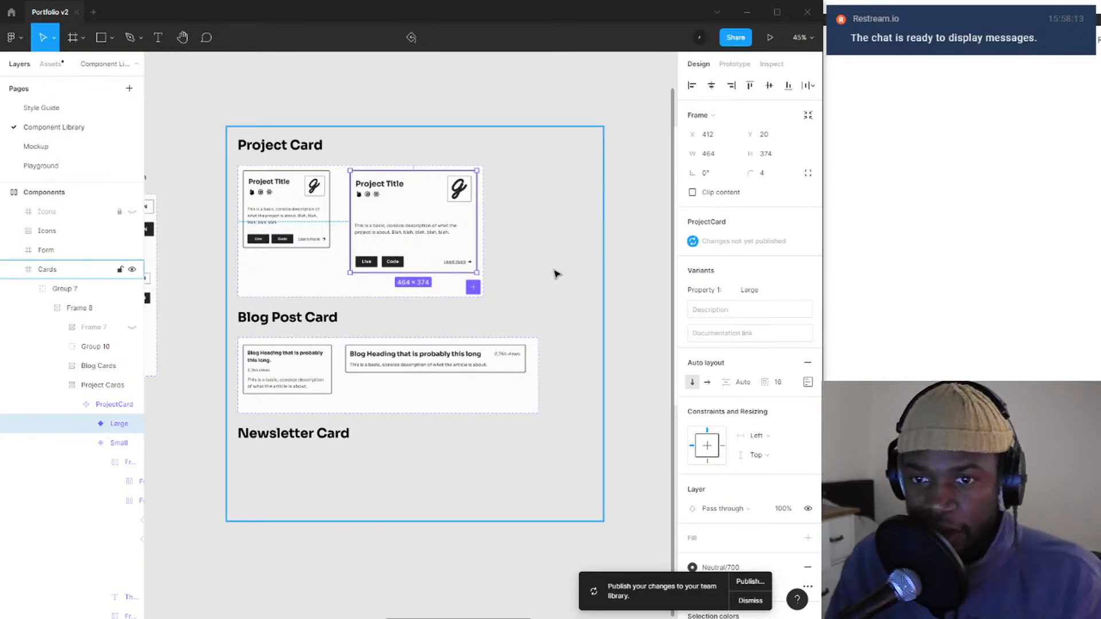
{"action": "left_click", "coordinate": [626, 117]}
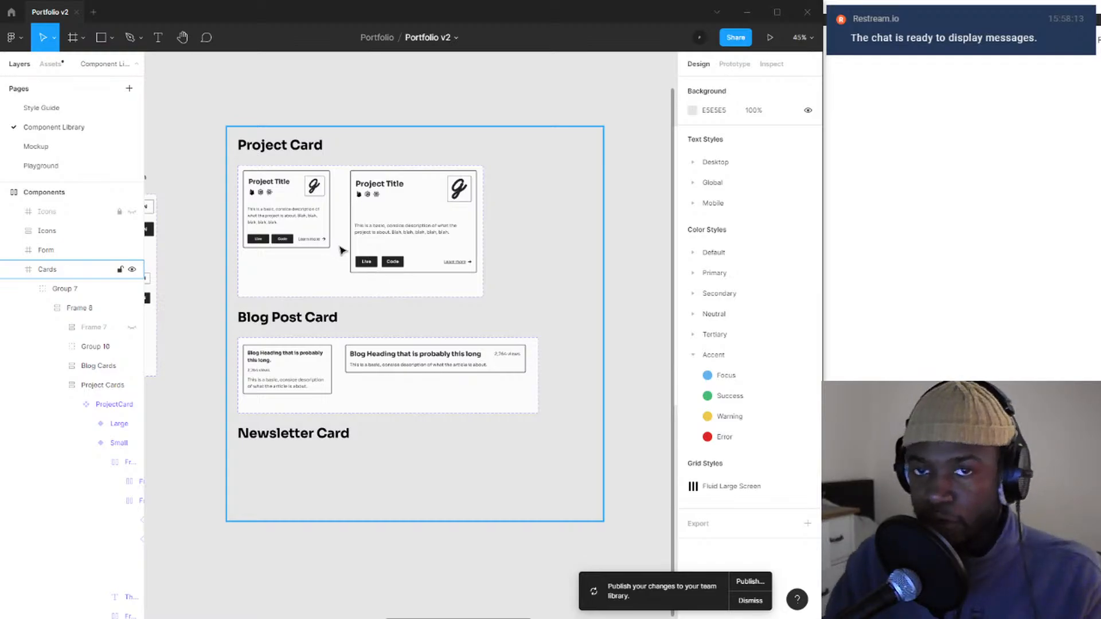
{"action": "left_click", "coordinate": [363, 104]}
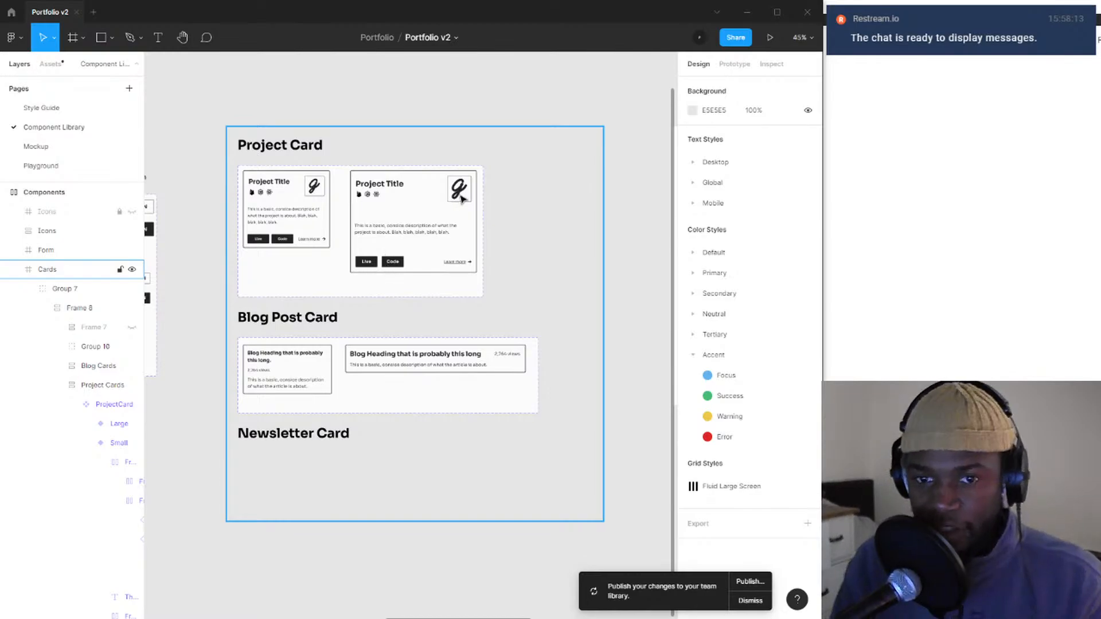
- Select the Cards frame and collapse its layers in the Components frame
{"action": "scroll", "coordinate": [465, 229], "scroll_direction": "down", "scroll_amount": 5, "text": "ctrl"}
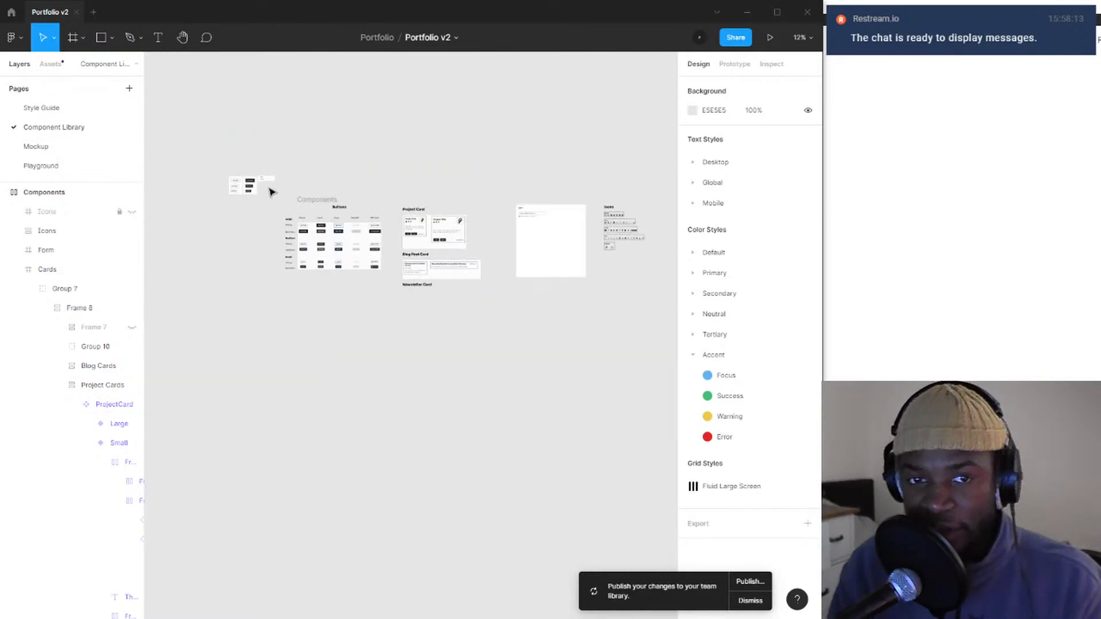
{"action": "left_click", "coordinate": [410, 204]}
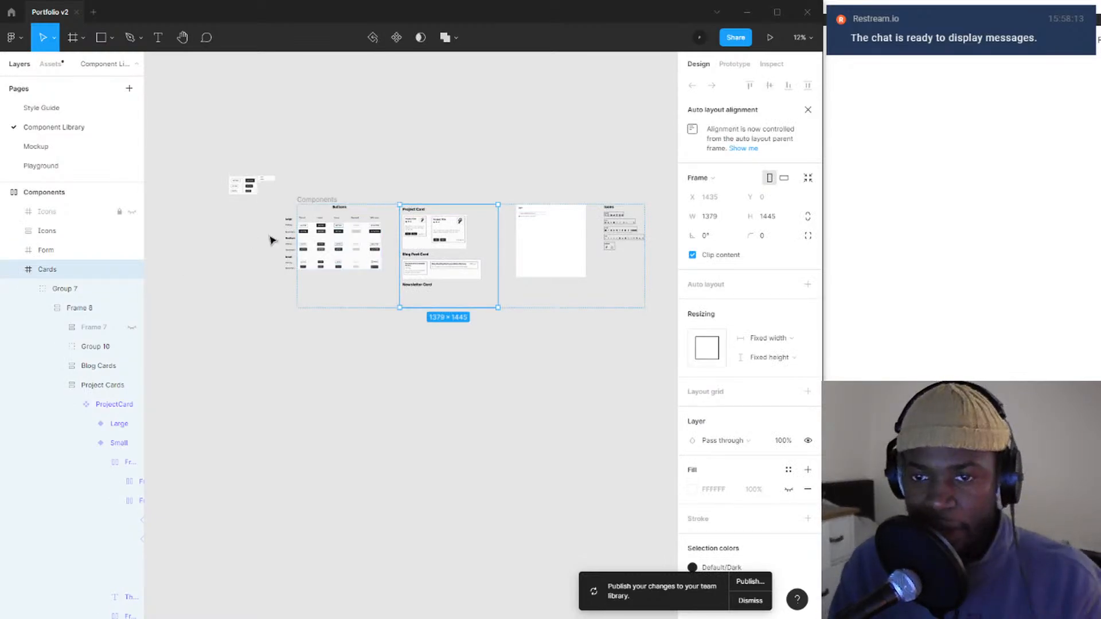
{"action": "left_click", "coordinate": [11, 272]}
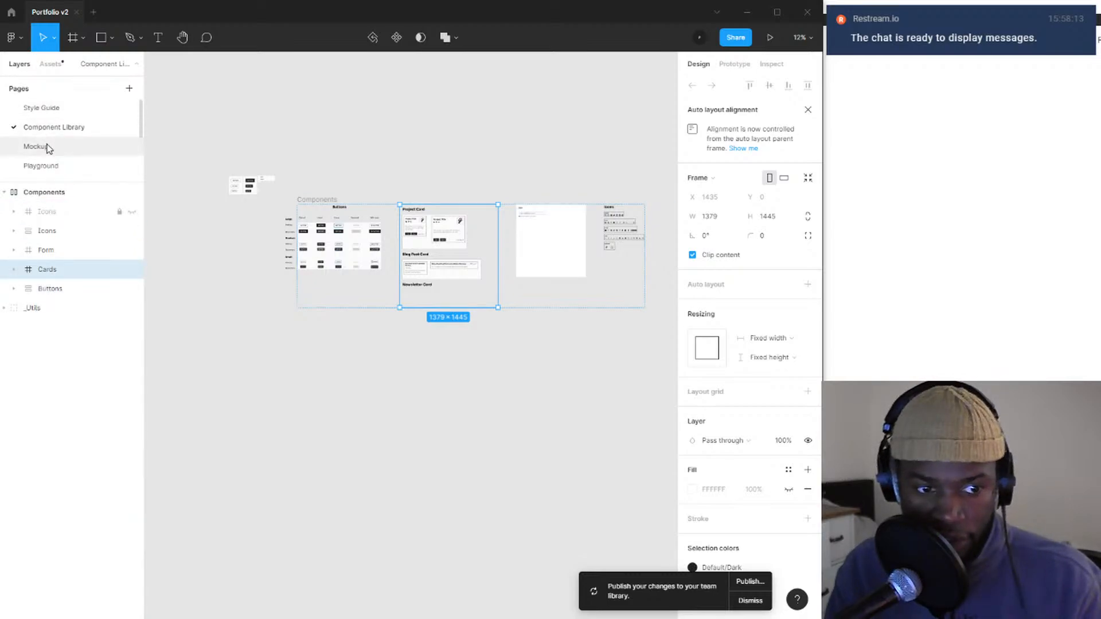
- View the Mockup page's mobile mockups and the Style Guide page, and return to the Component Library page
{"action": "left_click", "coordinate": [48, 147]}
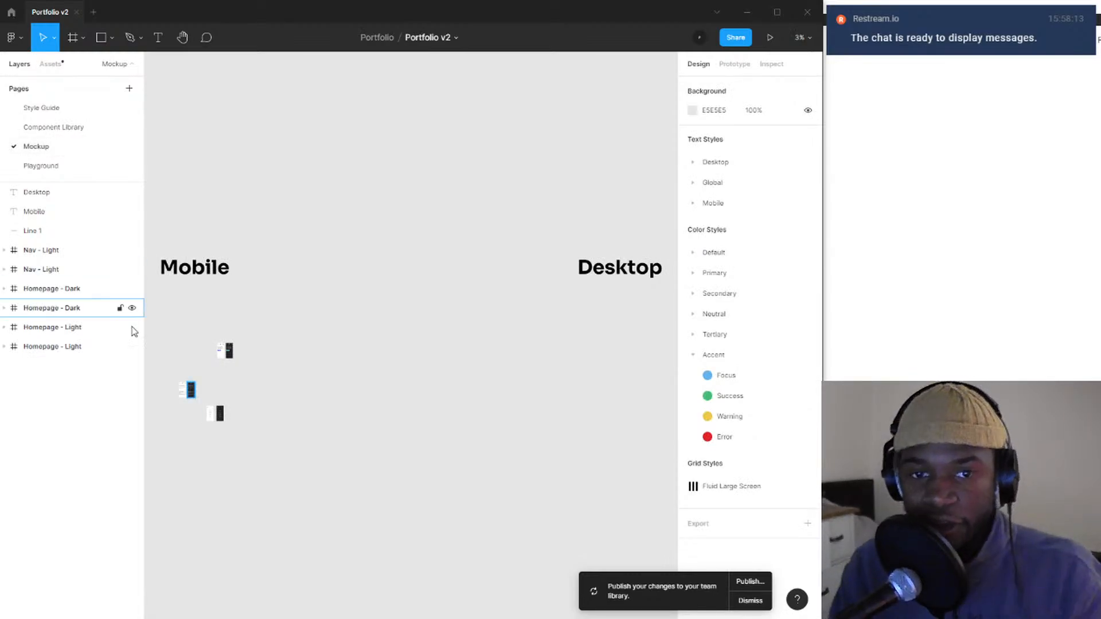
{"action": "left_click_drag", "start_coordinate": [262, 317], "coordinate": [380, 295]}
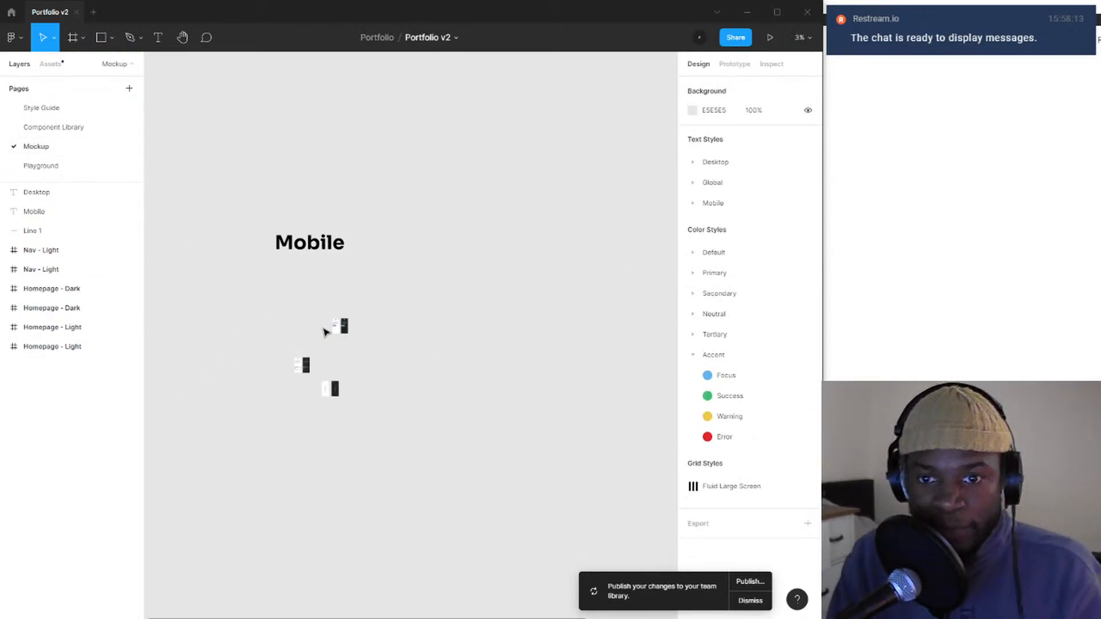
{"action": "left_click", "coordinate": [45, 108]}
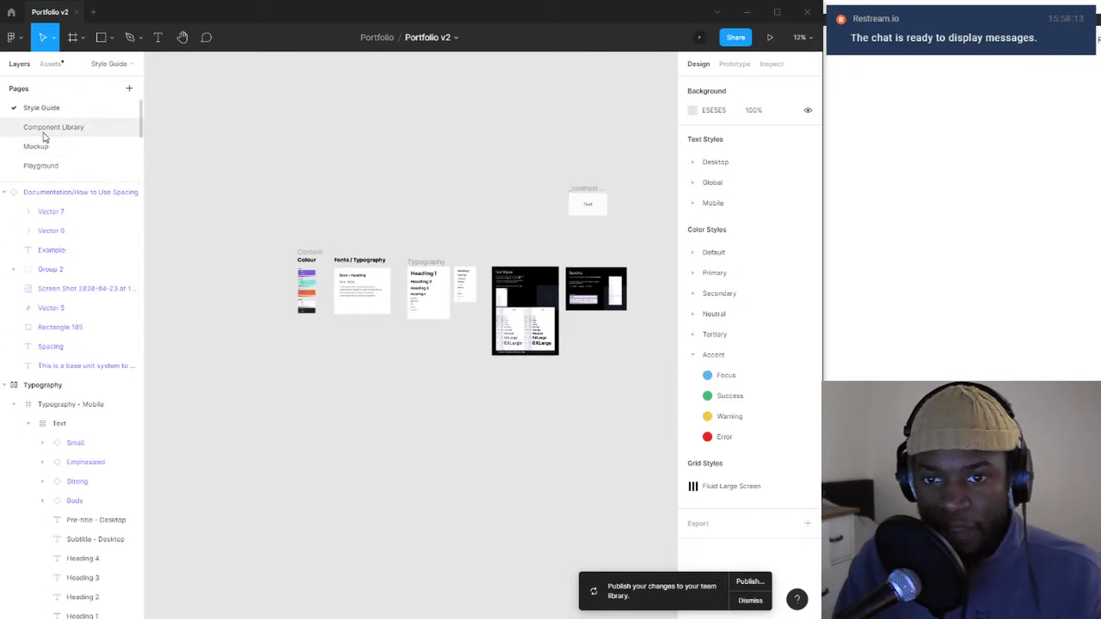
{"action": "left_click", "coordinate": [46, 129]}
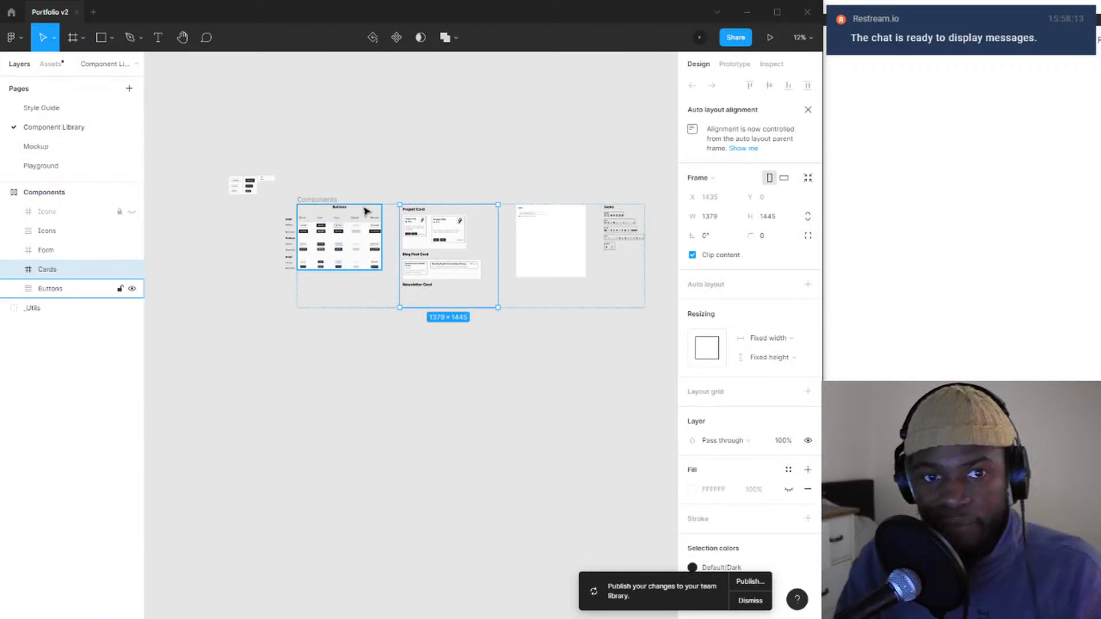
- Look over the Component Library's card, button and Input components up close, and return to an overview of the Components frame
{"action": "scroll", "coordinate": [408, 241], "scroll_direction": "up", "scroll_amount": 6}
{"action": "left_click_drag", "start_coordinate": [408, 246], "coordinate": [377, 300]}
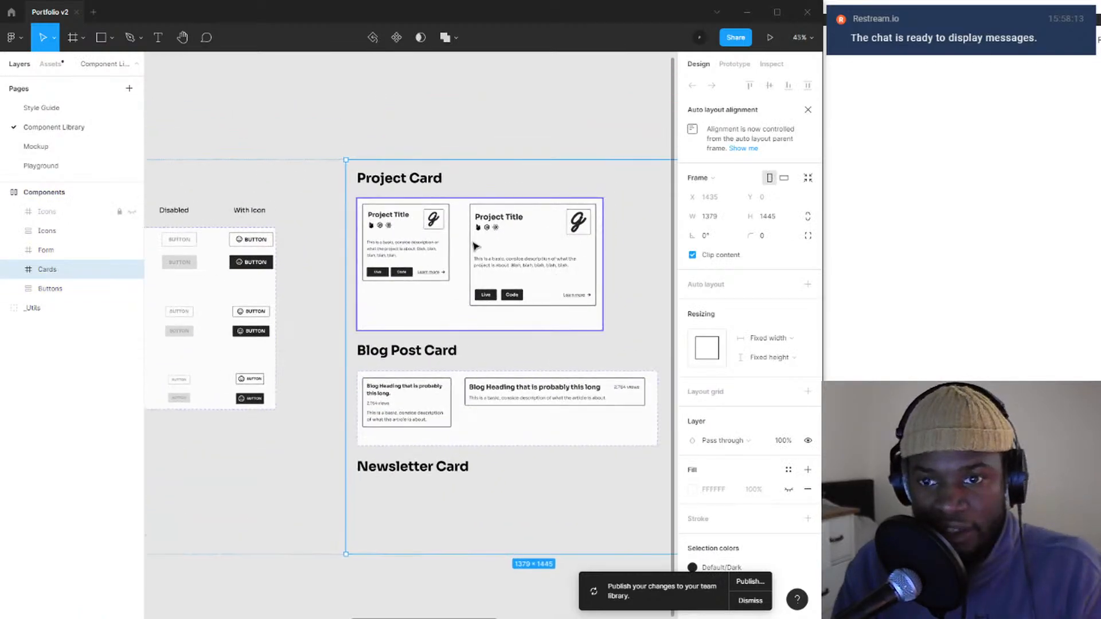
{"action": "scroll", "coordinate": [474, 241], "scroll_direction": "down", "scroll_amount": 5}
{"action": "left_click_drag", "start_coordinate": [453, 236], "coordinate": [664, 261]}
{"action": "scroll", "coordinate": [321, 235], "scroll_direction": "up", "scroll_amount": 5}
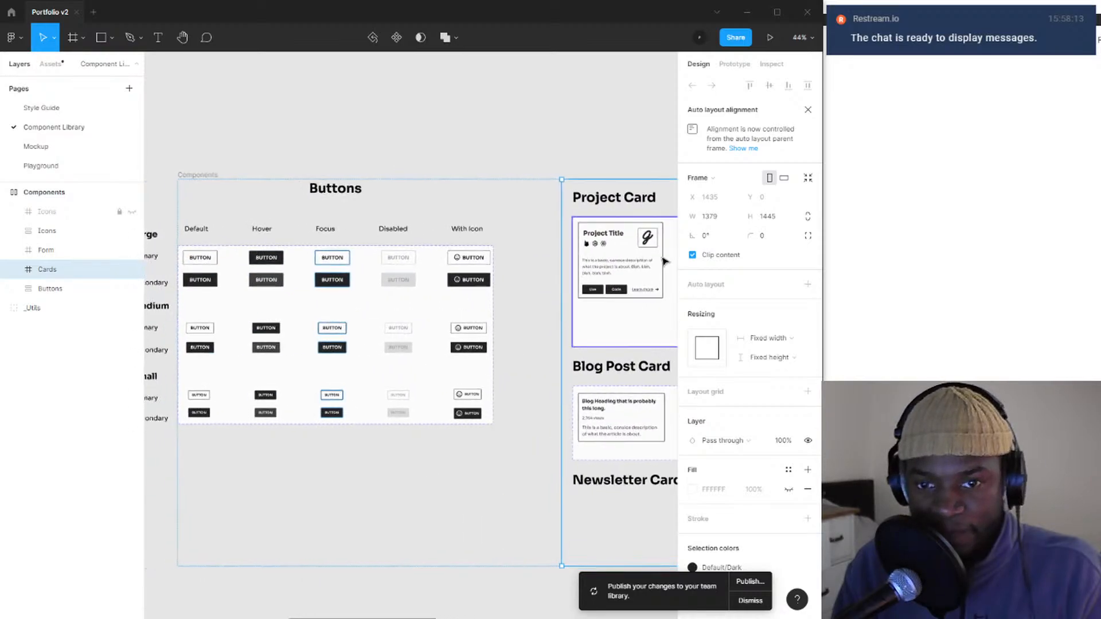
{"action": "left_click_drag", "start_coordinate": [417, 264], "coordinate": [257, 252]}
{"action": "scroll", "coordinate": [412, 232], "scroll_direction": "down", "scroll_amount": 3}
{"action": "left_click_drag", "start_coordinate": [411, 231], "coordinate": [363, 266]}
{"action": "scroll", "coordinate": [514, 249], "scroll_direction": "up", "scroll_amount": 5}
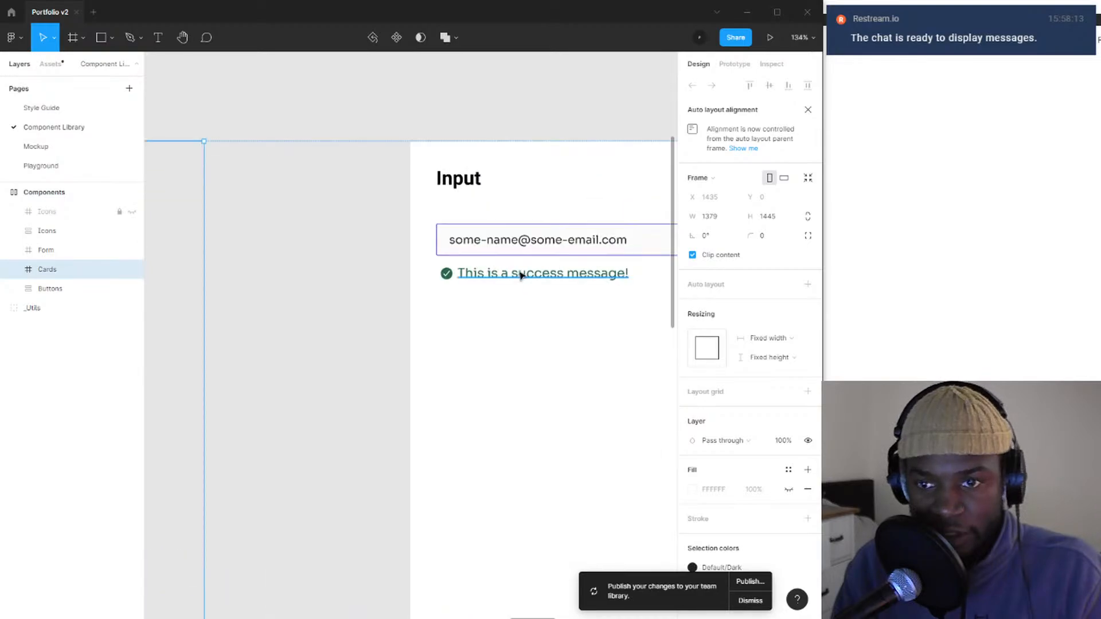
{"action": "scroll", "coordinate": [521, 276], "scroll_direction": "down", "scroll_amount": 4}
{"action": "scroll", "coordinate": [513, 274], "scroll_direction": "down", "scroll_amount": 3}
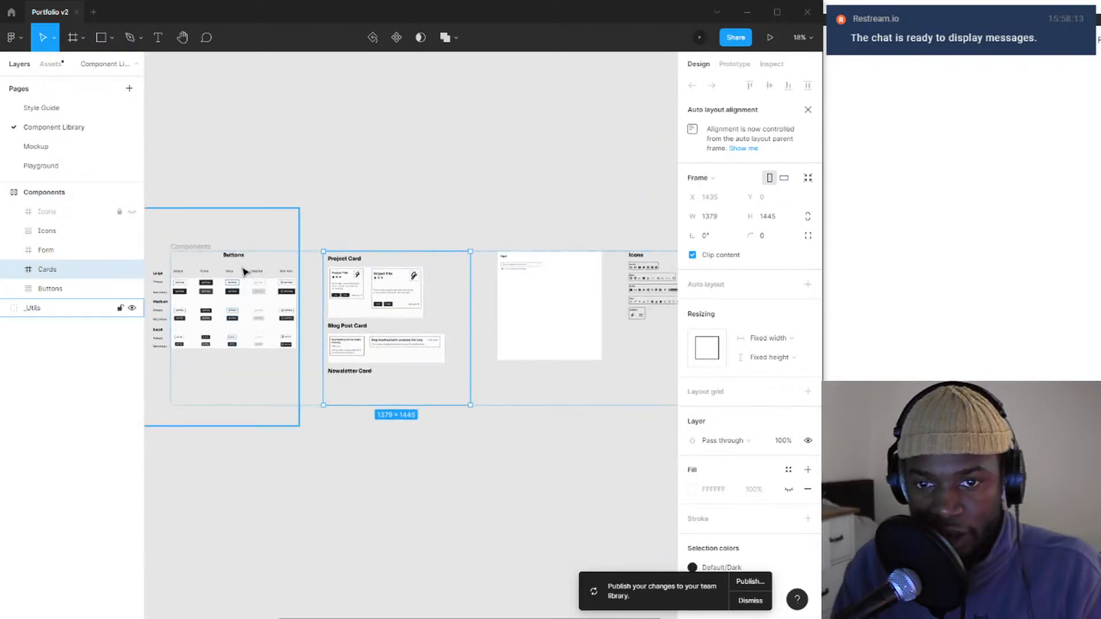
- Open the Style Guide page and look across its colour, typography and text style frames
{"action": "left_click", "coordinate": [45, 109]}
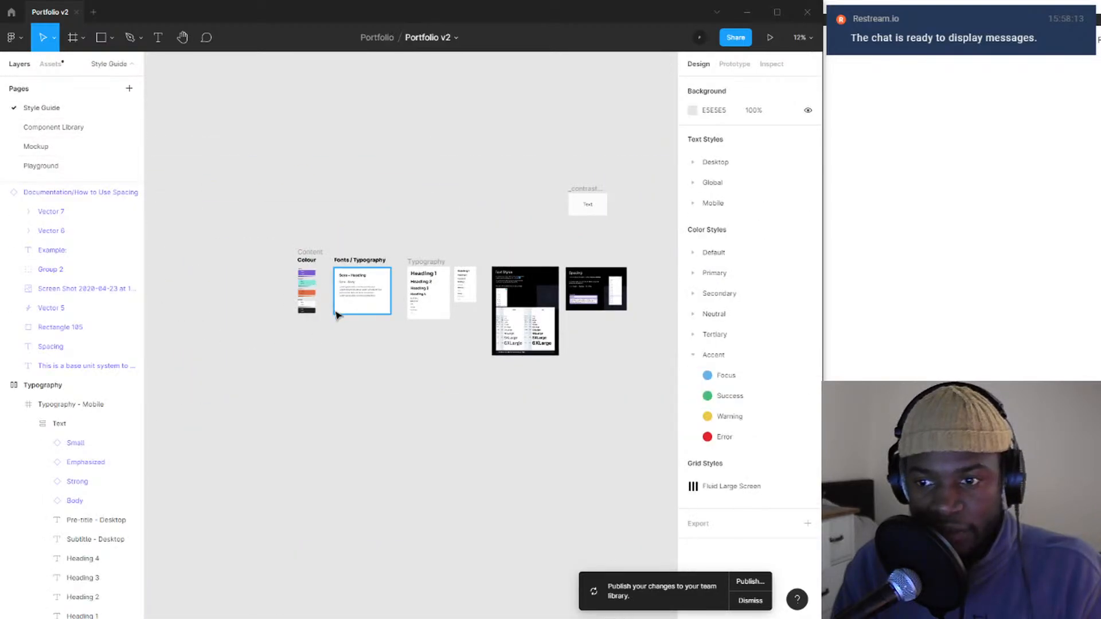
{"action": "scroll", "coordinate": [337, 315], "scroll_direction": "up", "scroll_amount": 4}
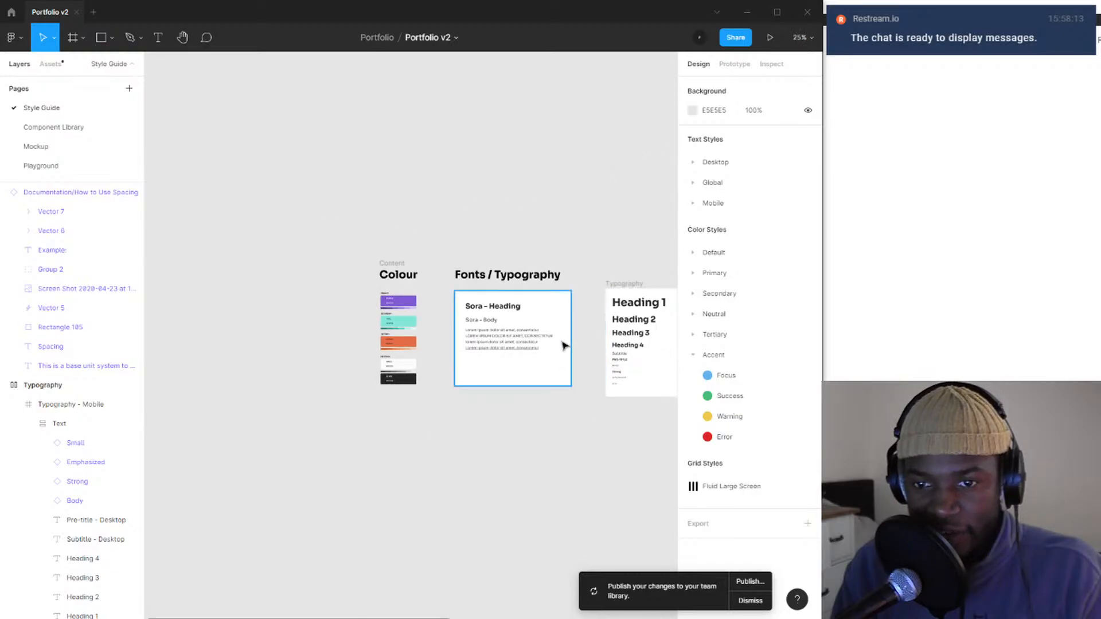
{"action": "scroll", "coordinate": [564, 344], "scroll_direction": "right", "scroll_amount": 3}
{"action": "scroll", "coordinate": [389, 345], "scroll_direction": "right", "scroll_amount": 2}
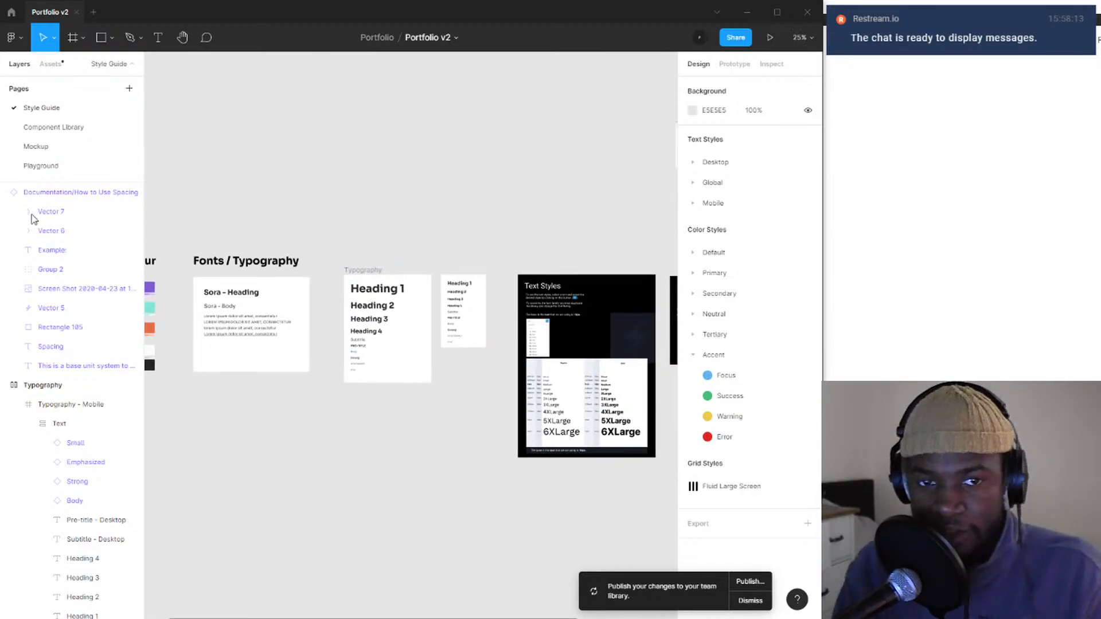
- Return to the Component Library page and view the Project Card up close and the Buttons and Cards frames together
{"action": "left_click", "coordinate": [53, 127]}
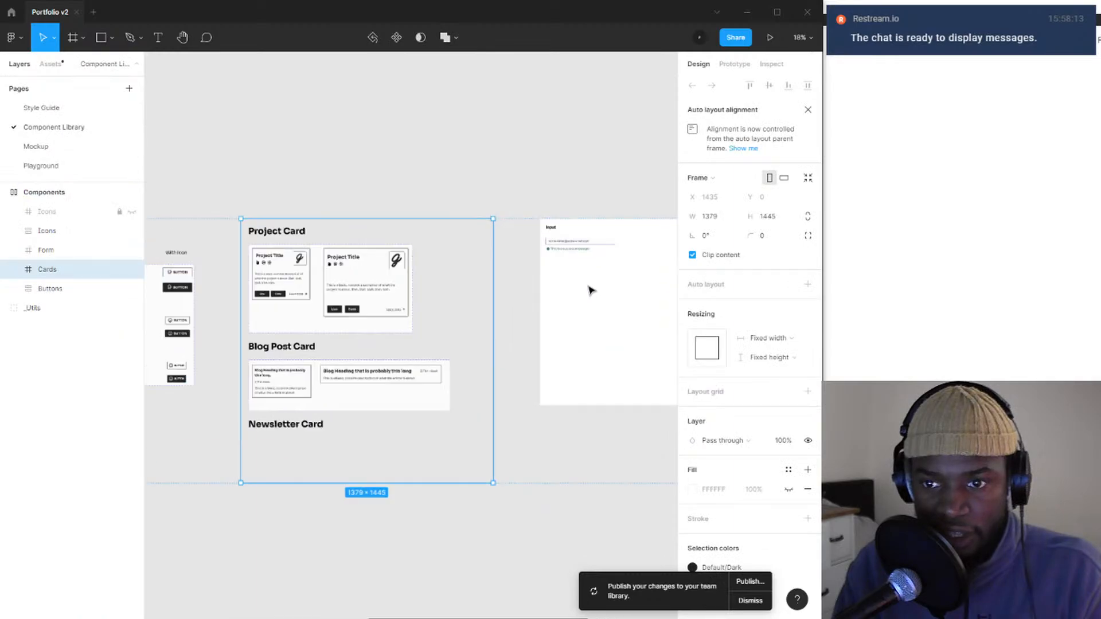
{"action": "scroll", "coordinate": [592, 290], "scroll_direction": "up", "scroll_amount": 4}
{"action": "scroll", "coordinate": [373, 253], "scroll_direction": "left", "scroll_amount": 5}
{"action": "scroll", "coordinate": [362, 264], "scroll_direction": "up", "scroll_amount": 3}
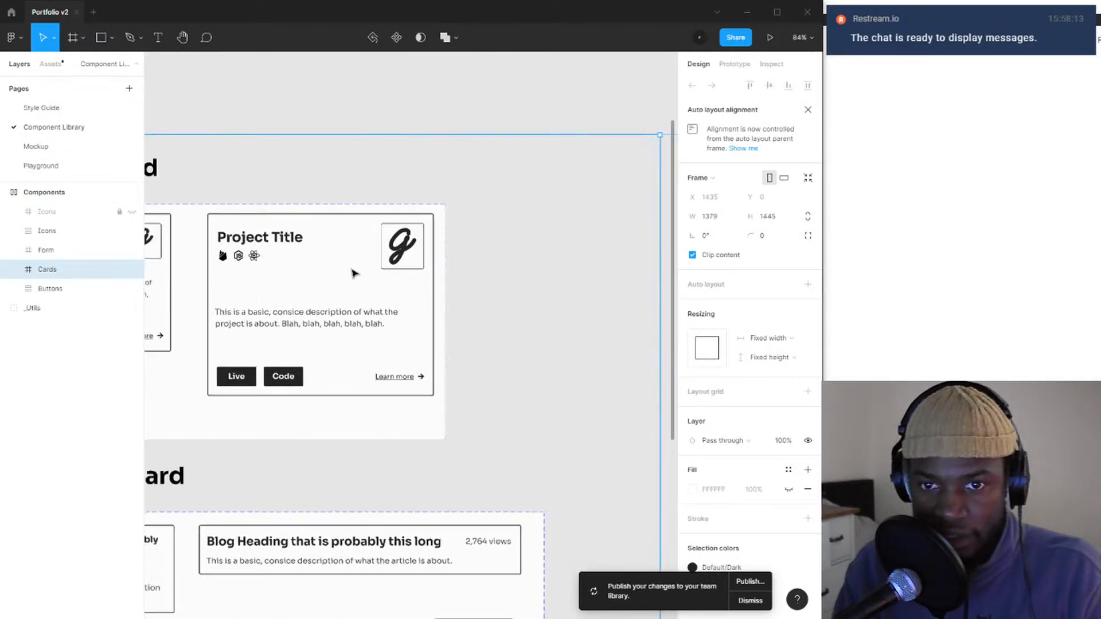
{"action": "scroll", "coordinate": [354, 273], "scroll_direction": "down", "scroll_amount": 5}
{"action": "scroll", "coordinate": [401, 281], "scroll_direction": "left", "scroll_amount": 1}
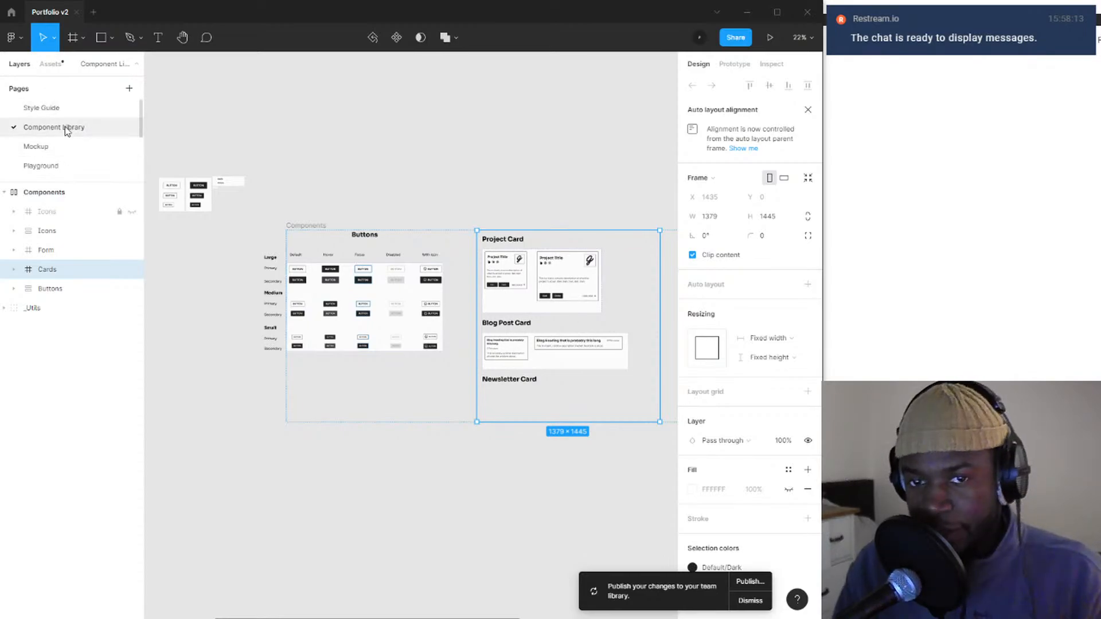
- Move the Playground page between Style Guide and Component Library in the page order
{"action": "scroll", "coordinate": [66, 145], "scroll_direction": "down", "scroll_amount": 1}
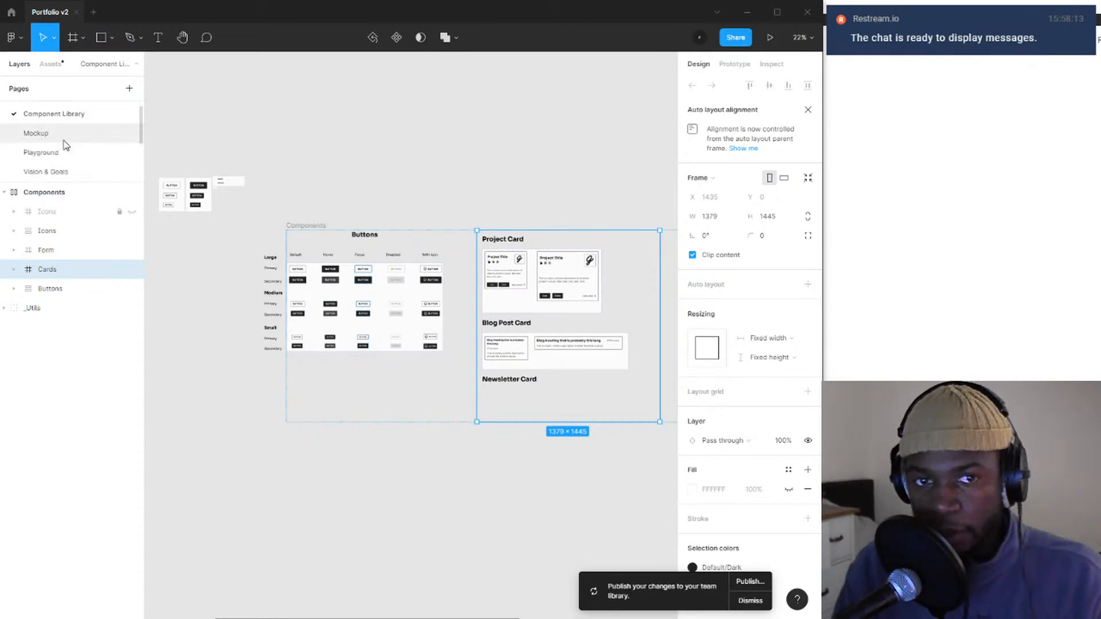
{"action": "scroll", "coordinate": [66, 144], "scroll_direction": "down", "scroll_amount": 1}
{"action": "scroll", "coordinate": [71, 150], "scroll_direction": "up", "scroll_amount": 2}
{"action": "left_click_drag", "start_coordinate": [49, 165], "coordinate": [51, 117]}
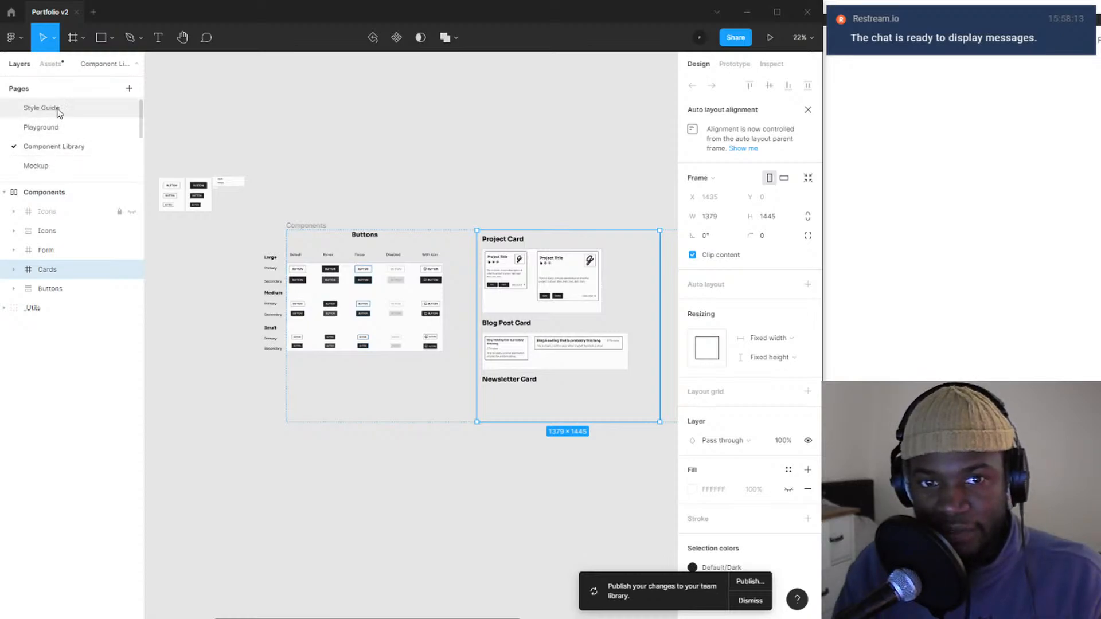
- Open the Playground page, survey its card, input and font idea frames, and check the file's comments
{"action": "left_click", "coordinate": [58, 135]}
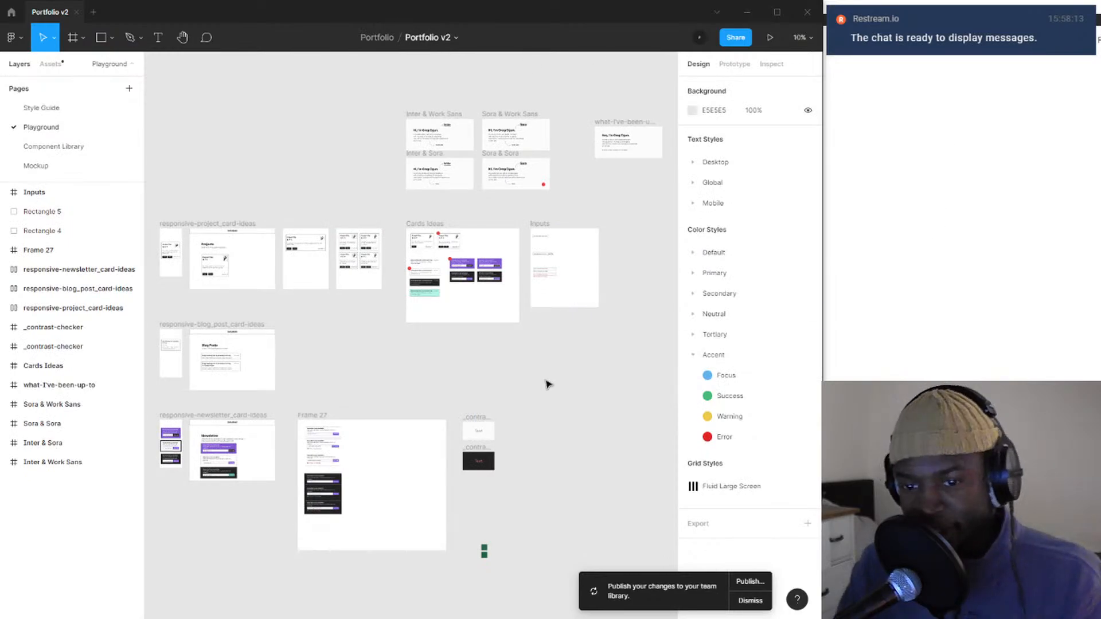
{"action": "left_click_drag", "start_coordinate": [546, 383], "coordinate": [607, 344]}
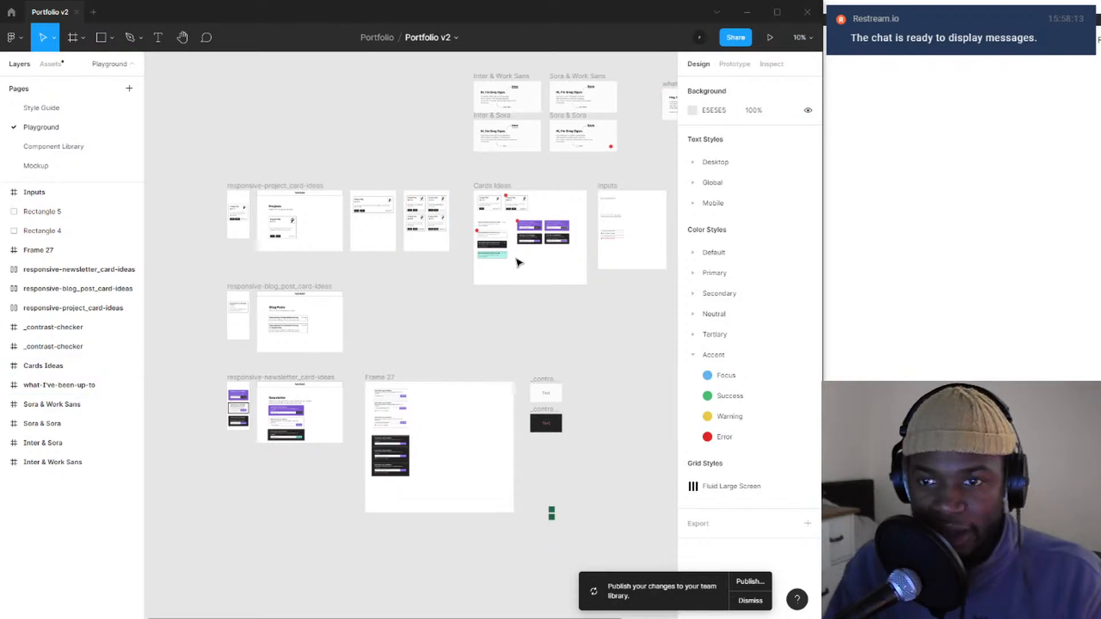
{"action": "scroll", "coordinate": [519, 263], "scroll_direction": "up", "scroll_amount": 3}
{"action": "scroll", "coordinate": [519, 263], "scroll_direction": "right", "scroll_amount": 5}
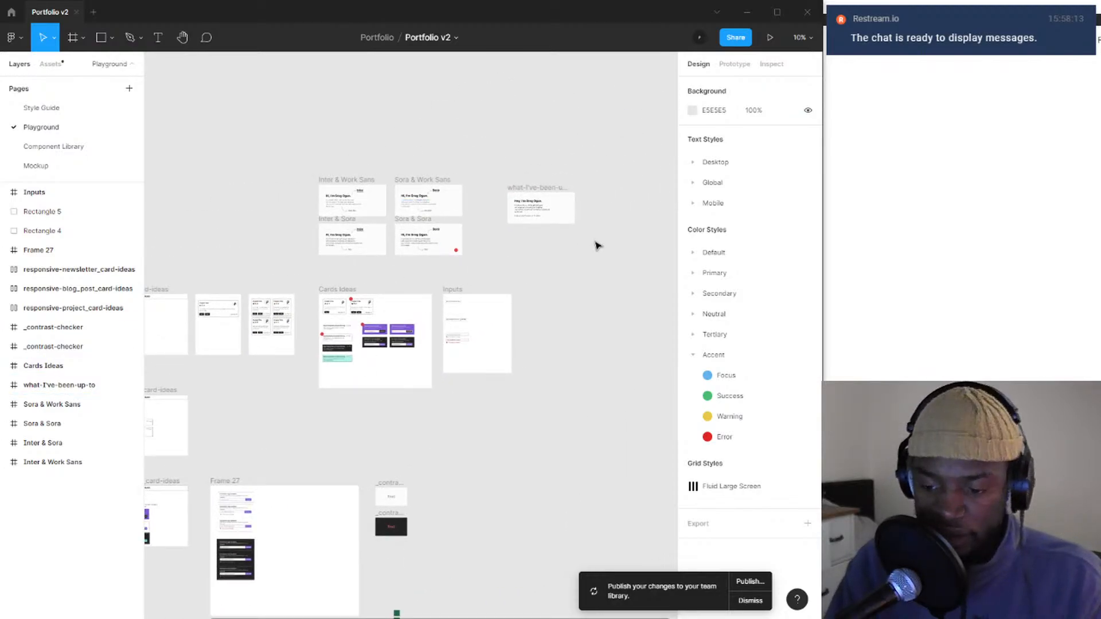
{"action": "scroll", "coordinate": [574, 282], "scroll_direction": "up", "scroll_amount": 2}
{"action": "scroll", "coordinate": [573, 281], "scroll_direction": "left", "scroll_amount": 3}
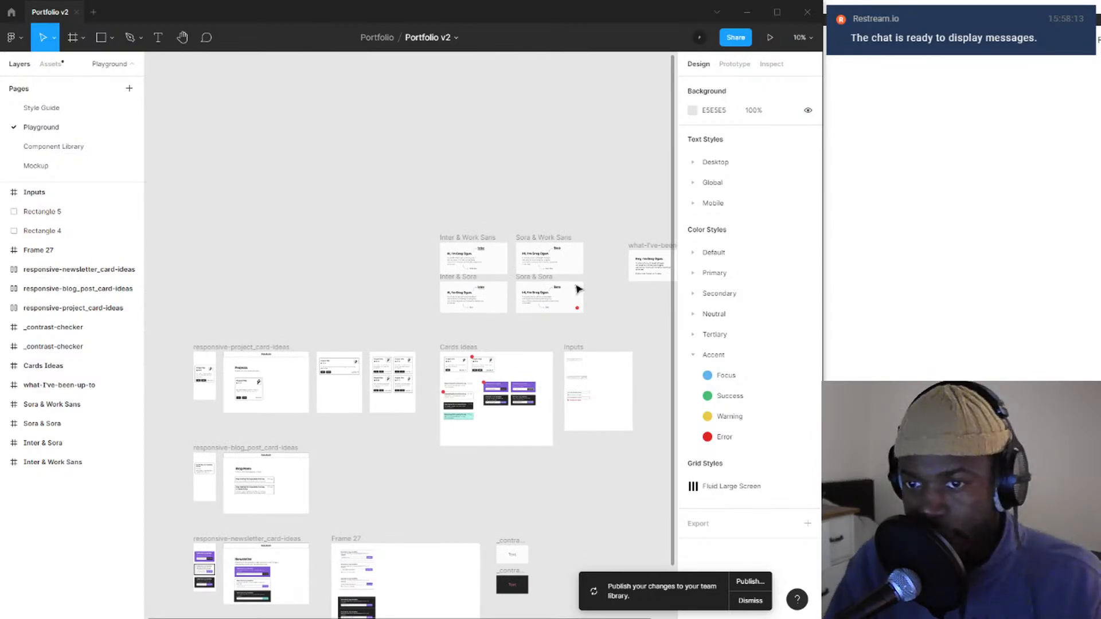
{"action": "left_click", "coordinate": [208, 39]}
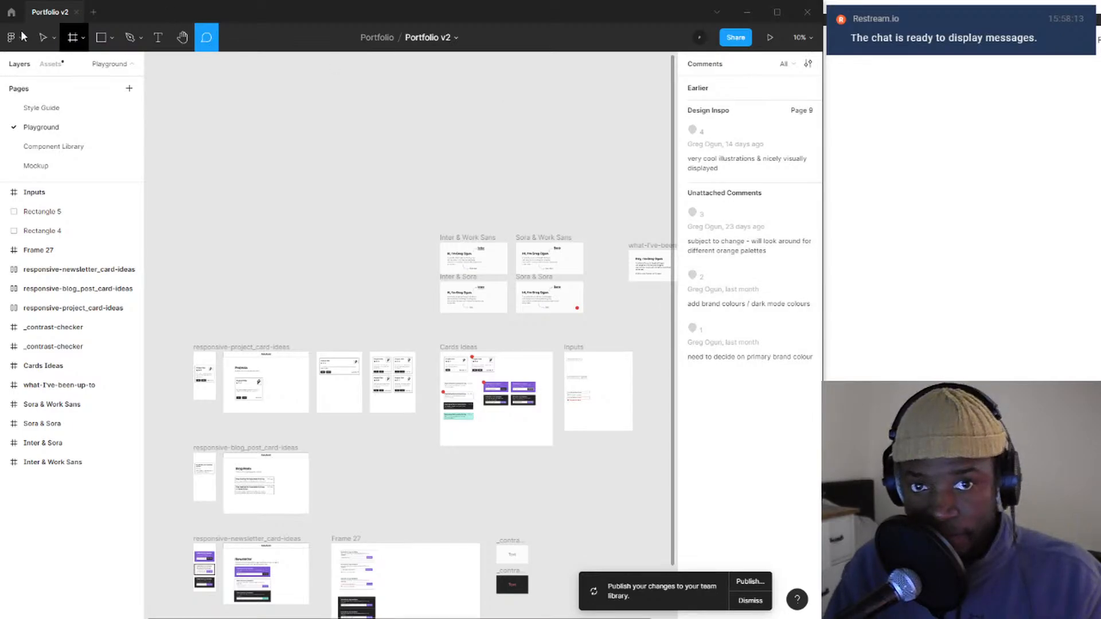
{"action": "left_click", "coordinate": [41, 38]}
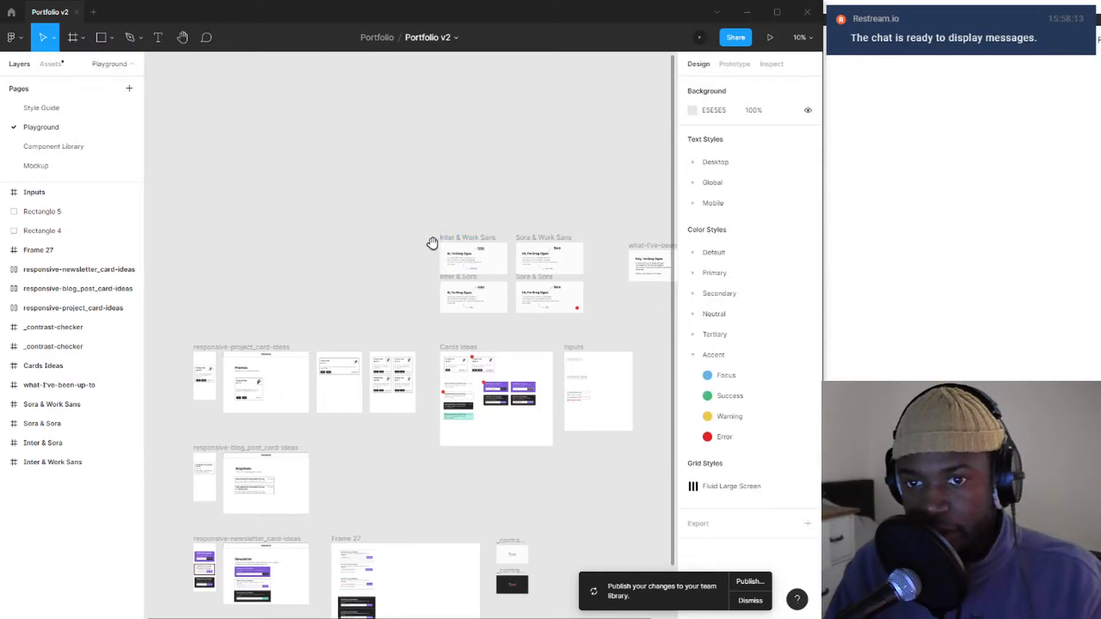
- Examine the four font-pairing frames combining Inter, Work Sans and Sora above the Cards Ideas frame
{"action": "left_click_drag", "start_coordinate": [432, 244], "coordinate": [303, 265]}
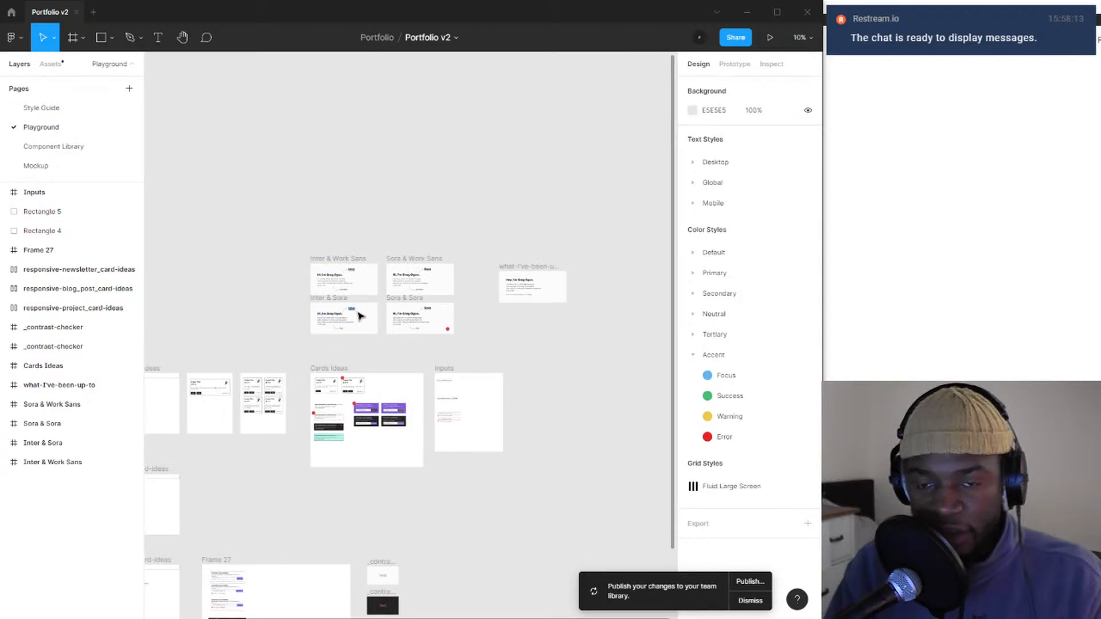
{"action": "scroll", "coordinate": [360, 315], "scroll_direction": "up", "scroll_amount": 5}
{"action": "left_click_drag", "start_coordinate": [357, 311], "coordinate": [364, 343]}
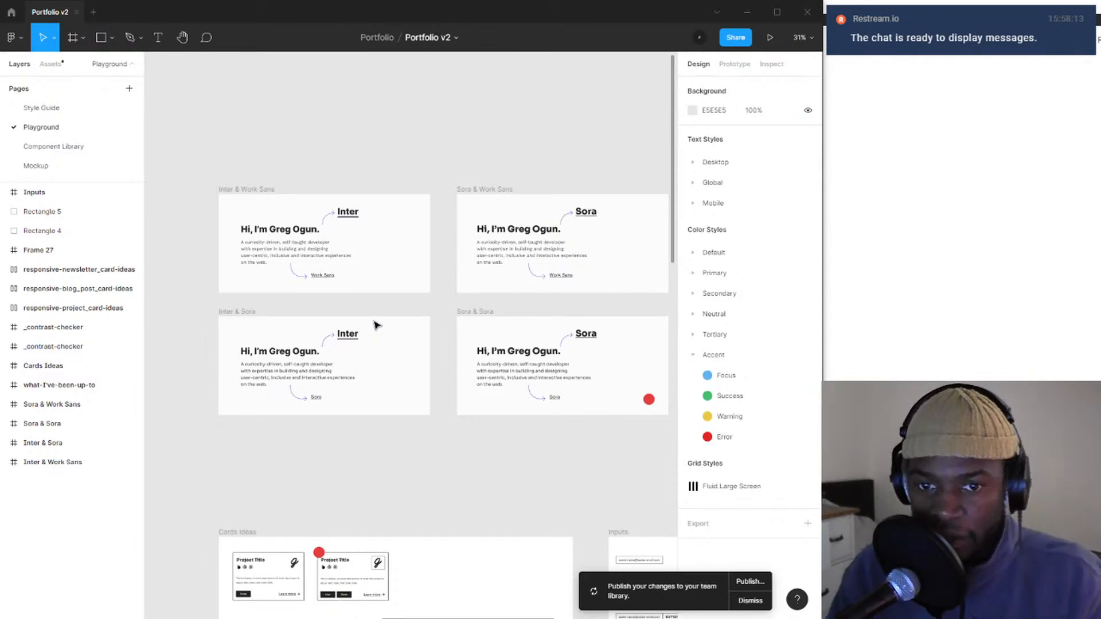
- View the Inter & Work Sans frame up close and all four font-pairing frames together
{"action": "left_click", "coordinate": [567, 219]}
{"action": "left_click", "coordinate": [564, 174]}
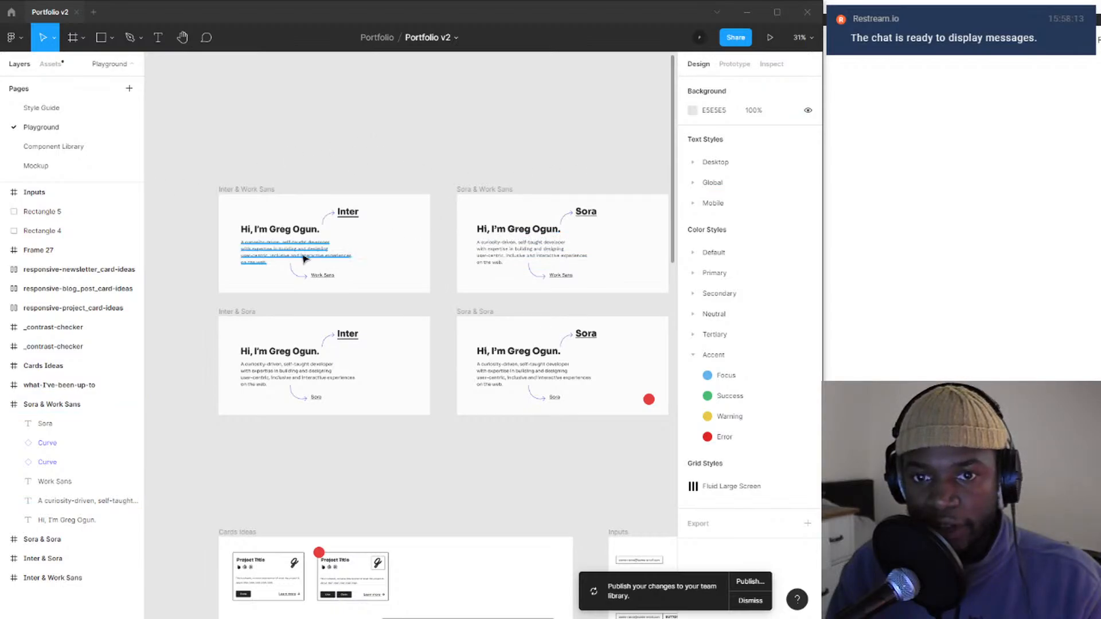
{"action": "scroll", "coordinate": [304, 258], "scroll_direction": "up", "scroll_amount": 4}
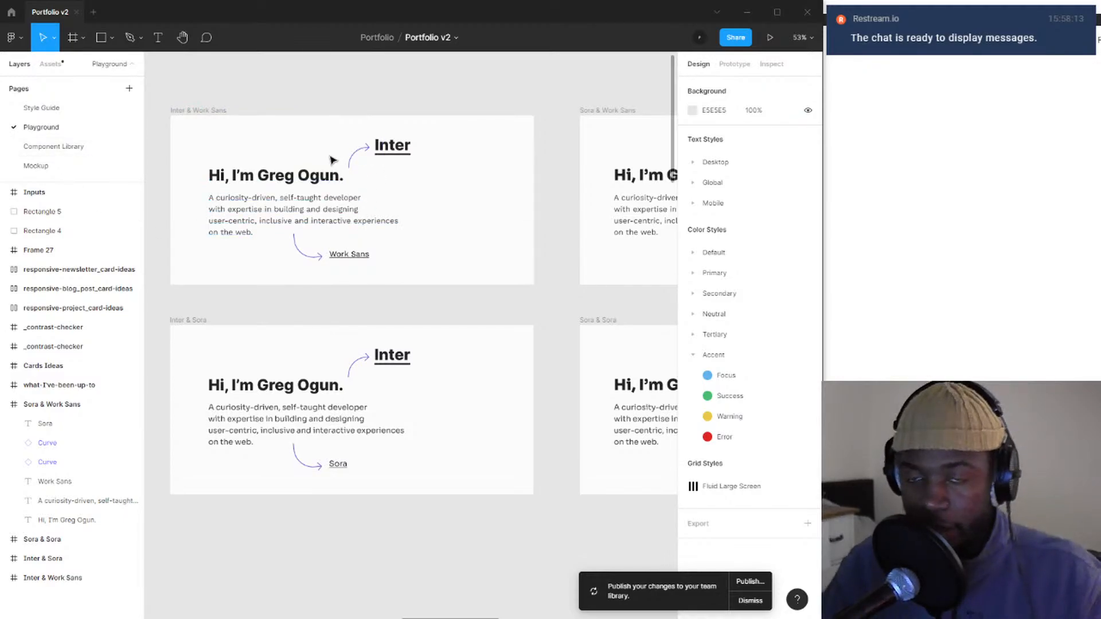
{"action": "scroll", "coordinate": [330, 159], "scroll_direction": "down", "scroll_amount": 4}
{"action": "left_click_drag", "start_coordinate": [332, 160], "coordinate": [335, 216]}
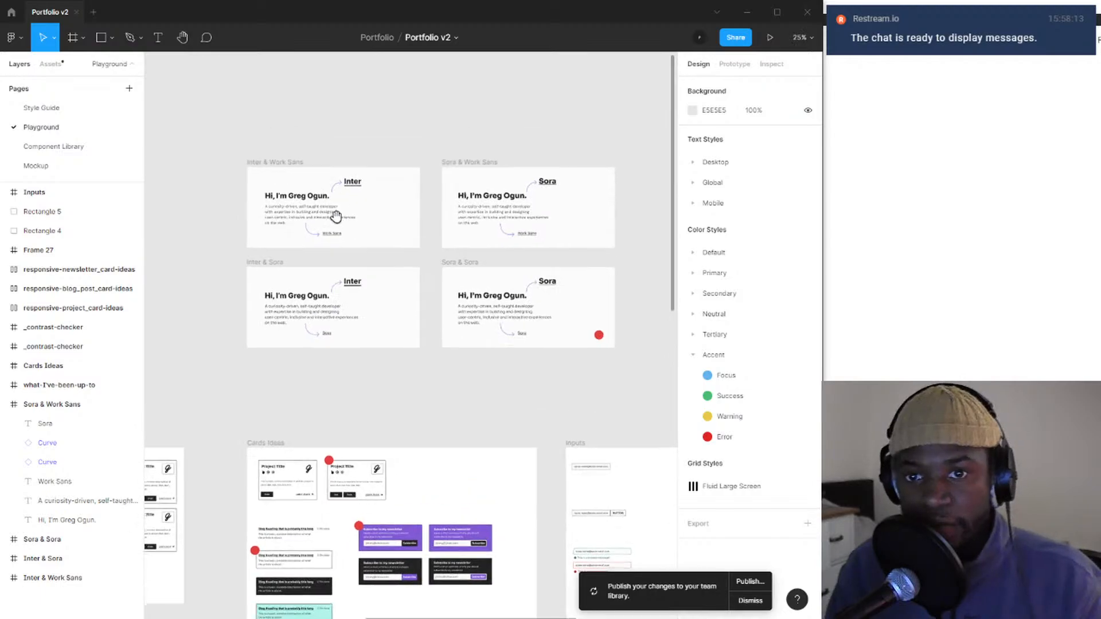
{"action": "scroll", "coordinate": [335, 216], "scroll_direction": "up", "scroll_amount": 3}
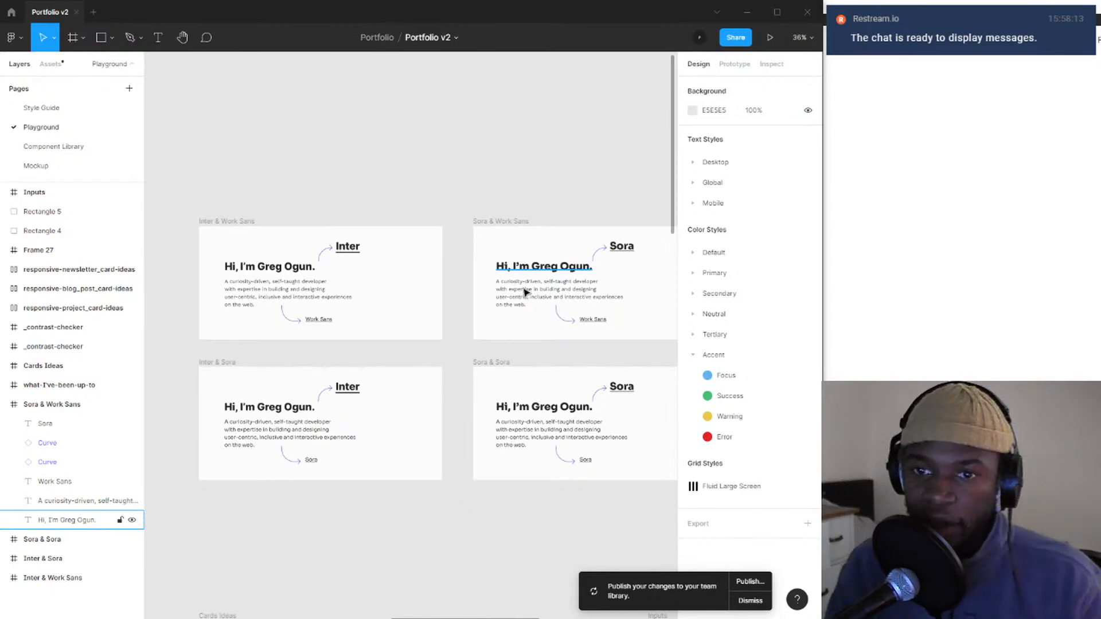
- Check the text settings of the Sora & Work Sans paragraph and of the Inter & Work Sans heading and paragraph
{"action": "left_click", "coordinate": [523, 294]}
{"action": "left_click", "coordinate": [276, 297]}
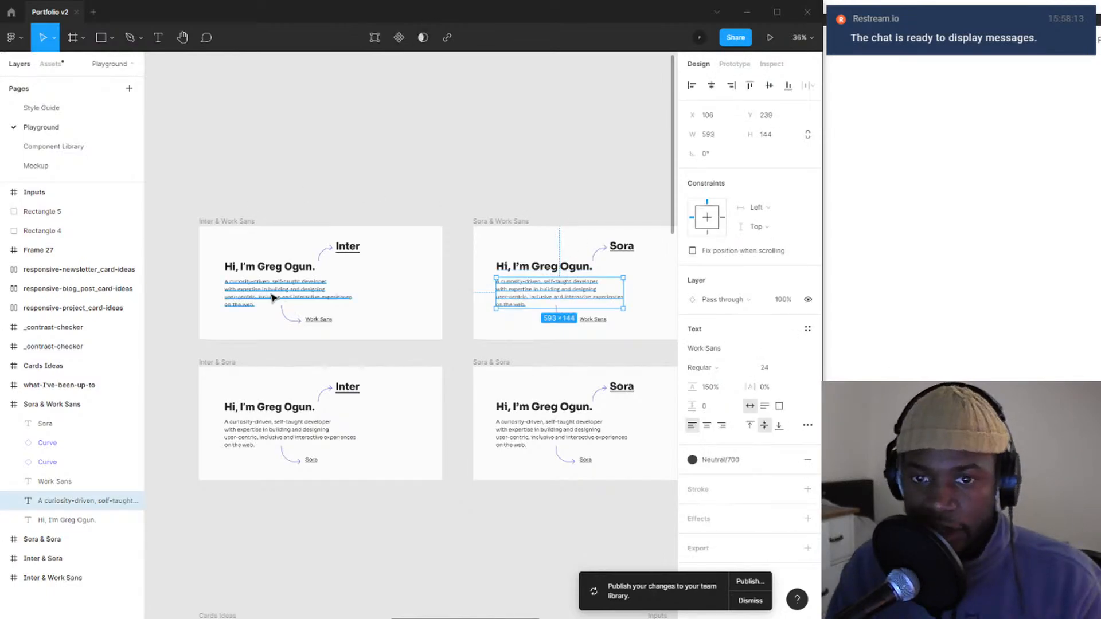
{"action": "left_click", "coordinate": [376, 141]}
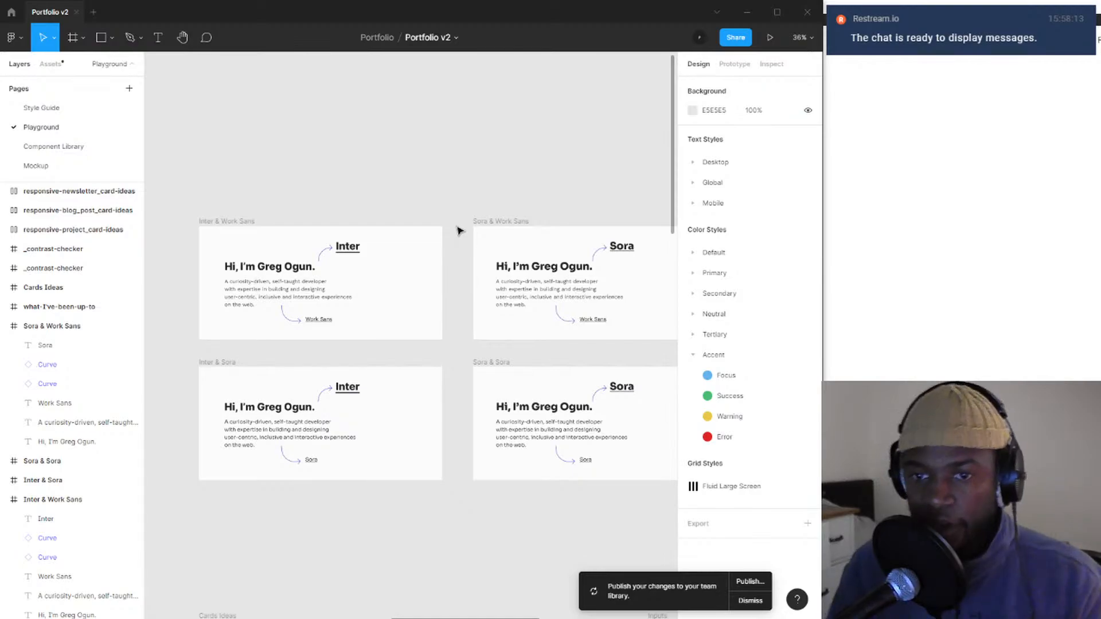
{"action": "left_click", "coordinate": [315, 269]}
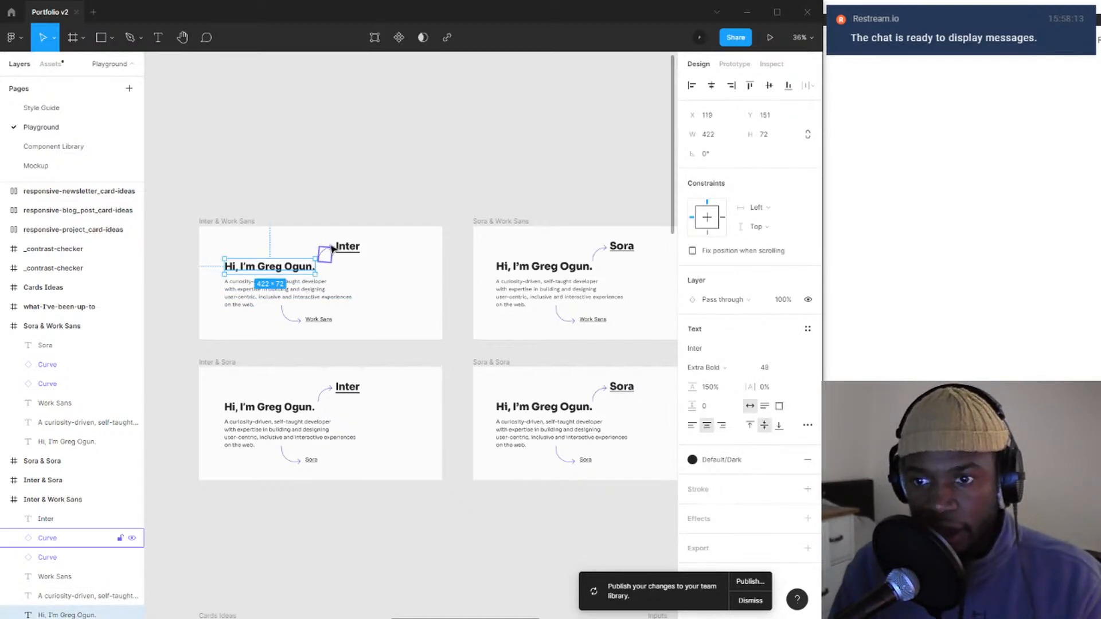
{"action": "left_click", "coordinate": [314, 290]}
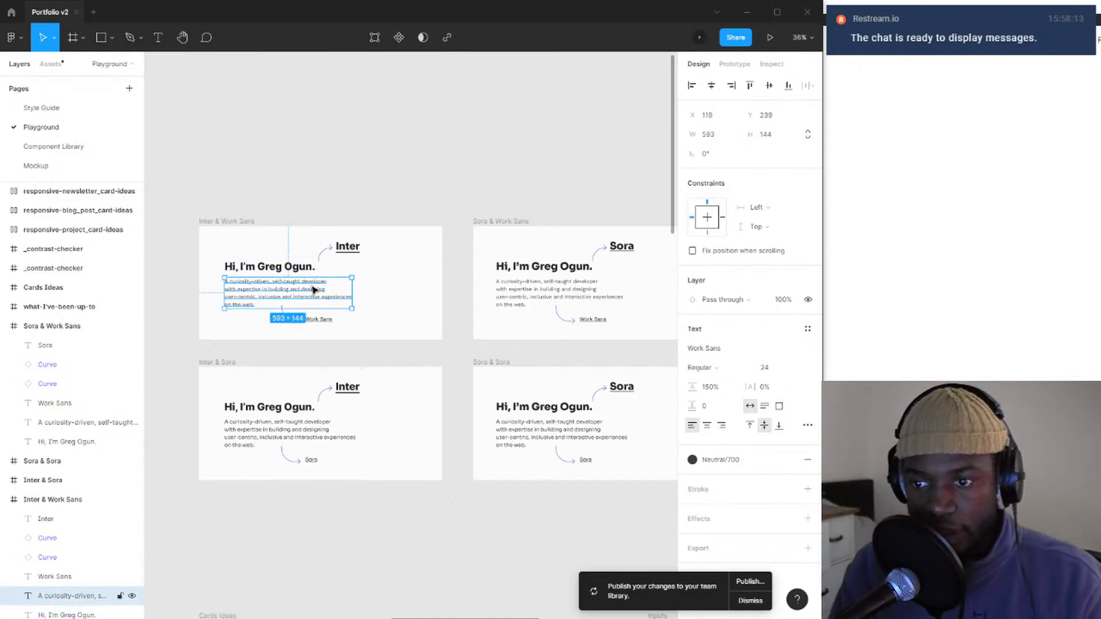
{"action": "left_click", "coordinate": [304, 187]}
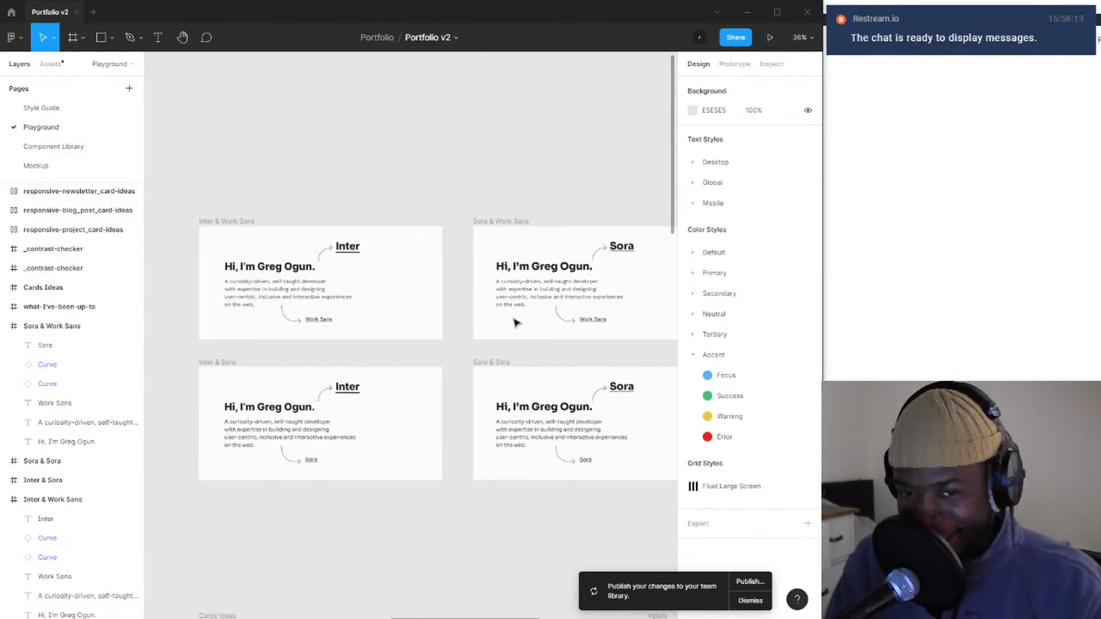
- Examine the Inter & Work Sans frame up close, including its upper curved arrow and Inter label
{"action": "scroll", "coordinate": [280, 270], "scroll_direction": "up", "scroll_amount": 5}
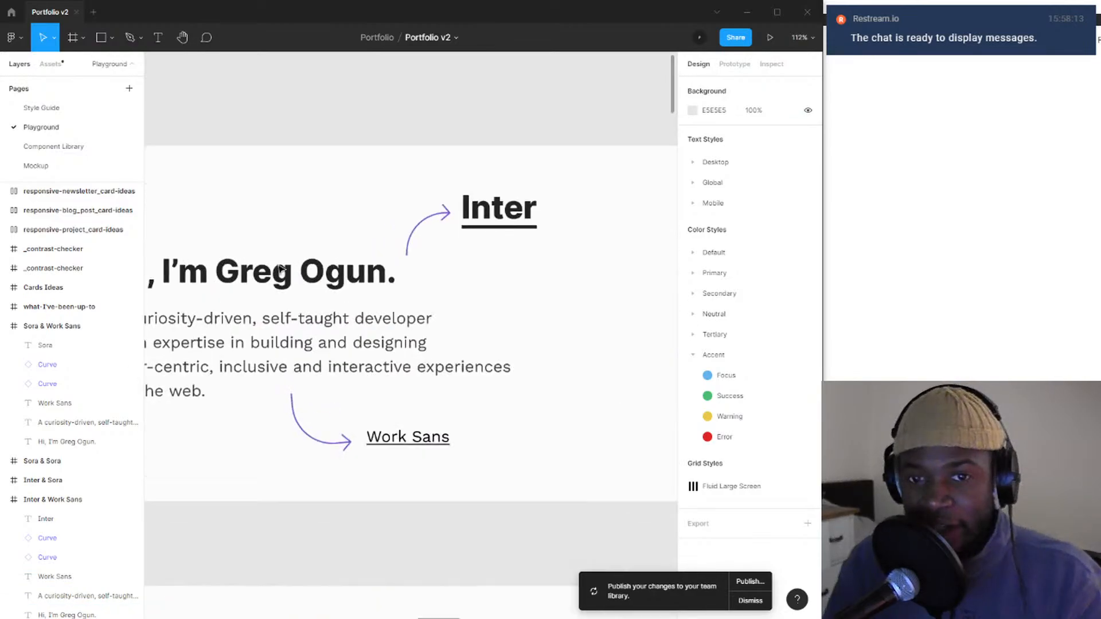
{"action": "scroll", "coordinate": [280, 269], "scroll_direction": "down", "scroll_amount": 3}
{"action": "scroll", "coordinate": [320, 239], "scroll_direction": "up", "scroll_amount": 3}
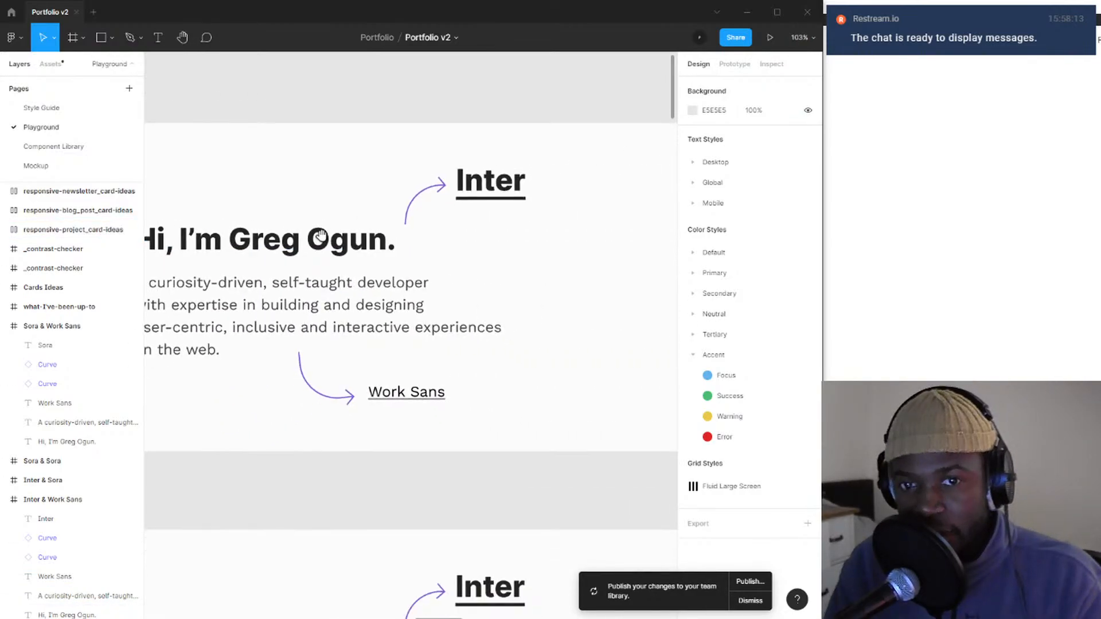
{"action": "left_click_drag", "start_coordinate": [321, 235], "coordinate": [391, 229]}
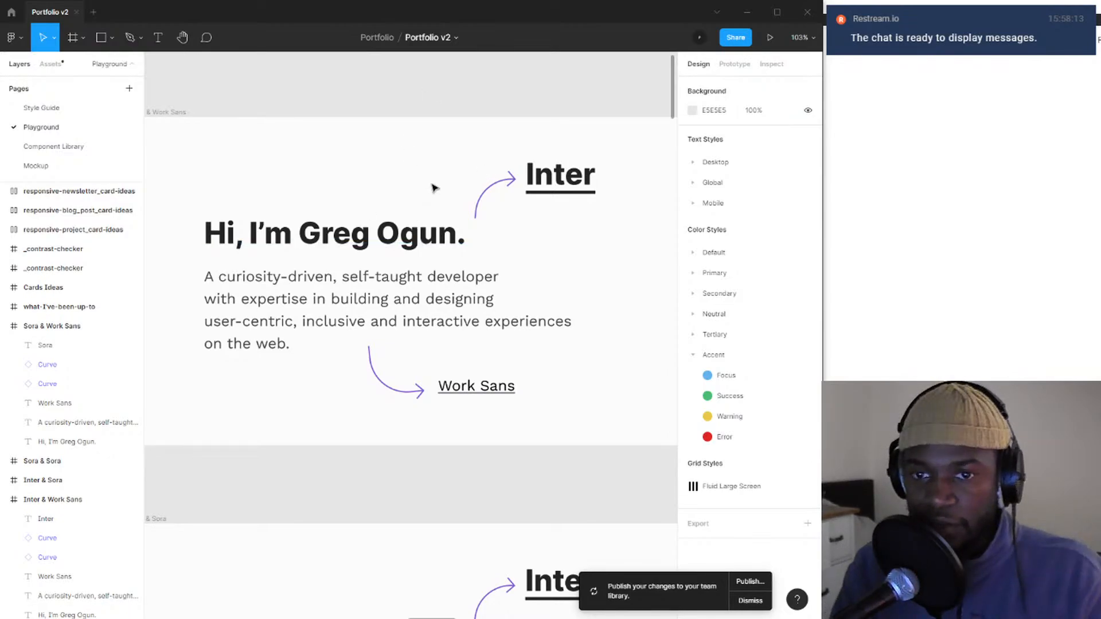
{"action": "left_click", "coordinate": [492, 205]}
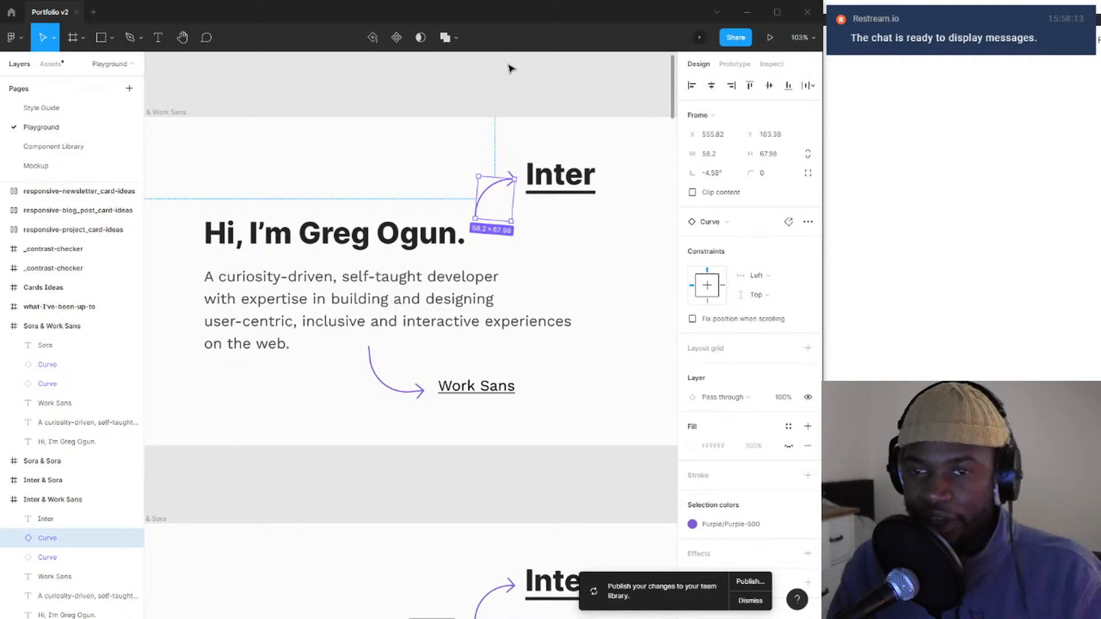
{"action": "left_click", "coordinate": [528, 109]}
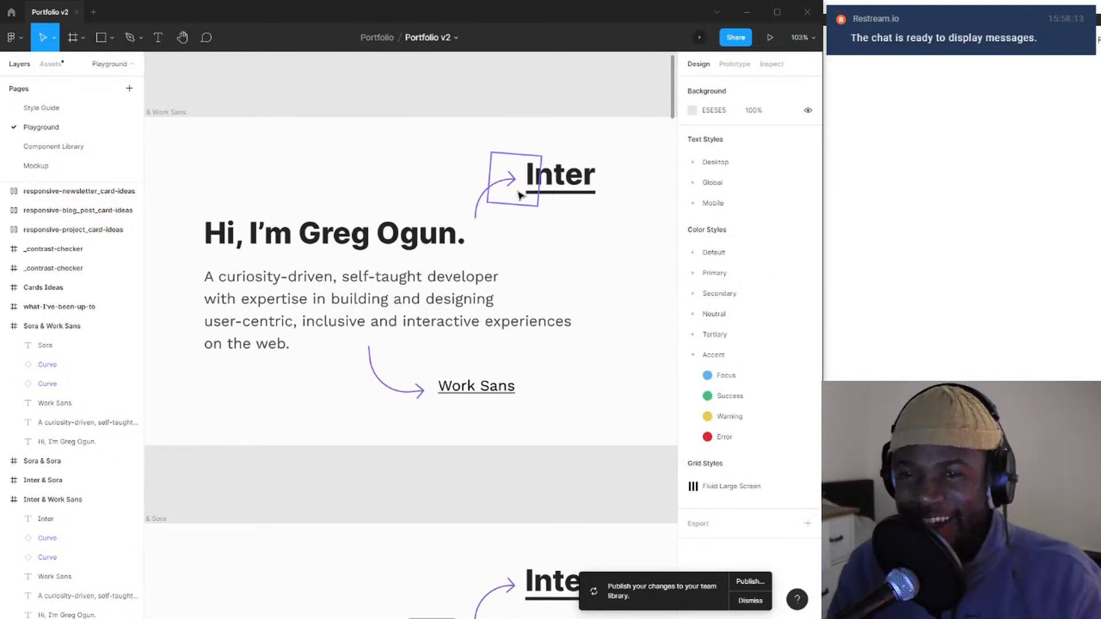
{"action": "left_click", "coordinate": [556, 181]}
{"action": "left_click", "coordinate": [582, 109]}
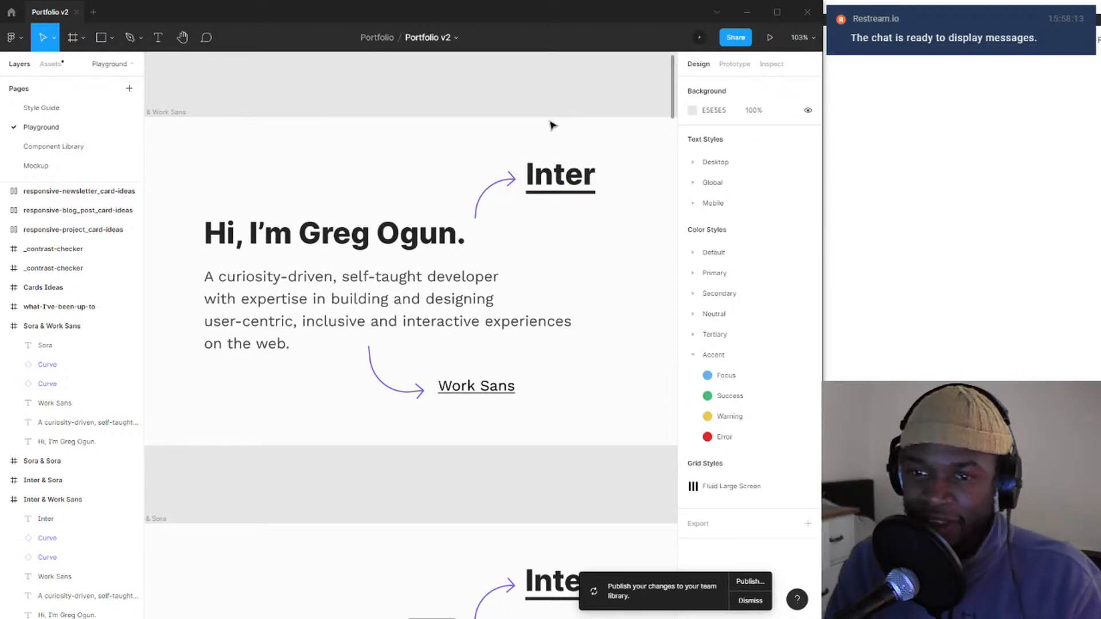
{"action": "left_click", "coordinate": [542, 174]}
{"action": "left_click", "coordinate": [566, 117]}
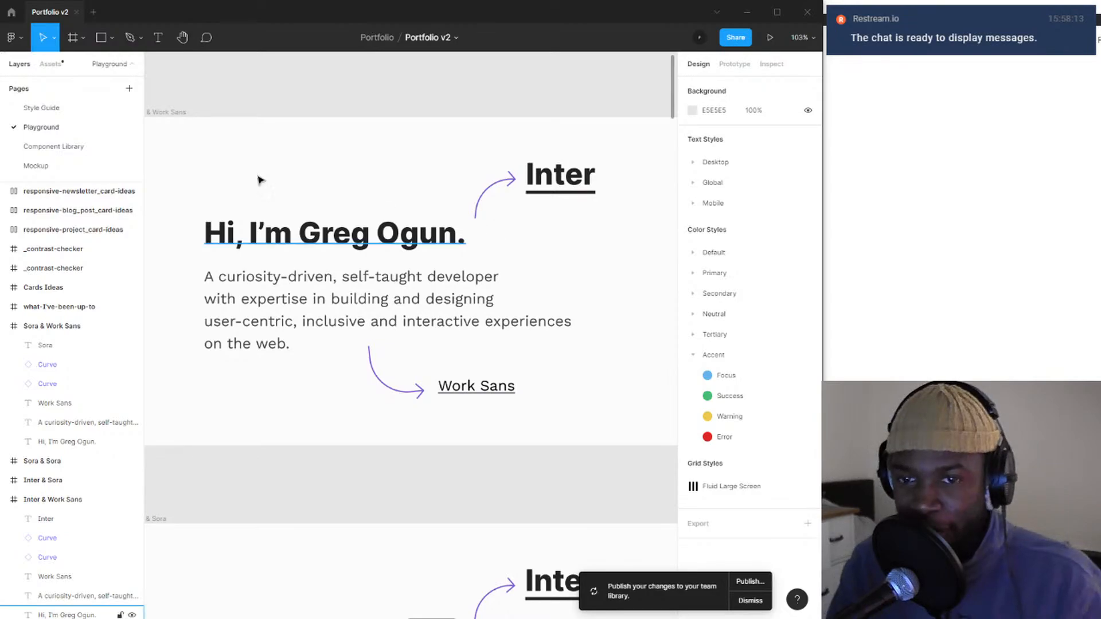
- Compare the Inter-headed font-pairing frames with the Sora-headed ones side by side
{"action": "scroll", "coordinate": [404, 153], "scroll_direction": "down", "scroll_amount": 5}
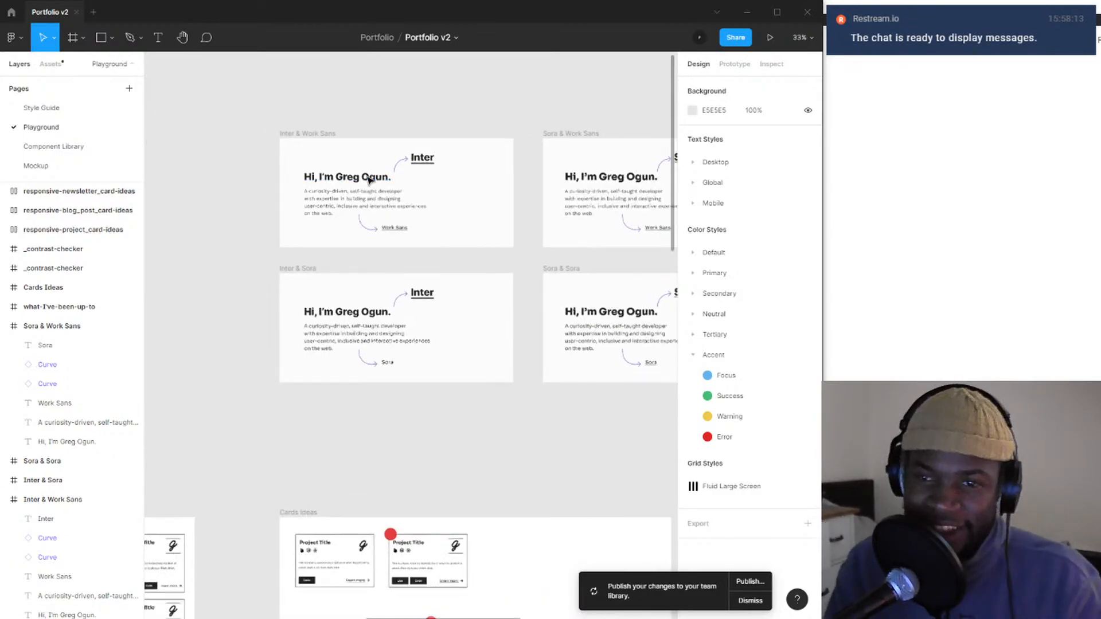
{"action": "scroll", "coordinate": [381, 176], "scroll_direction": "up", "scroll_amount": 2}
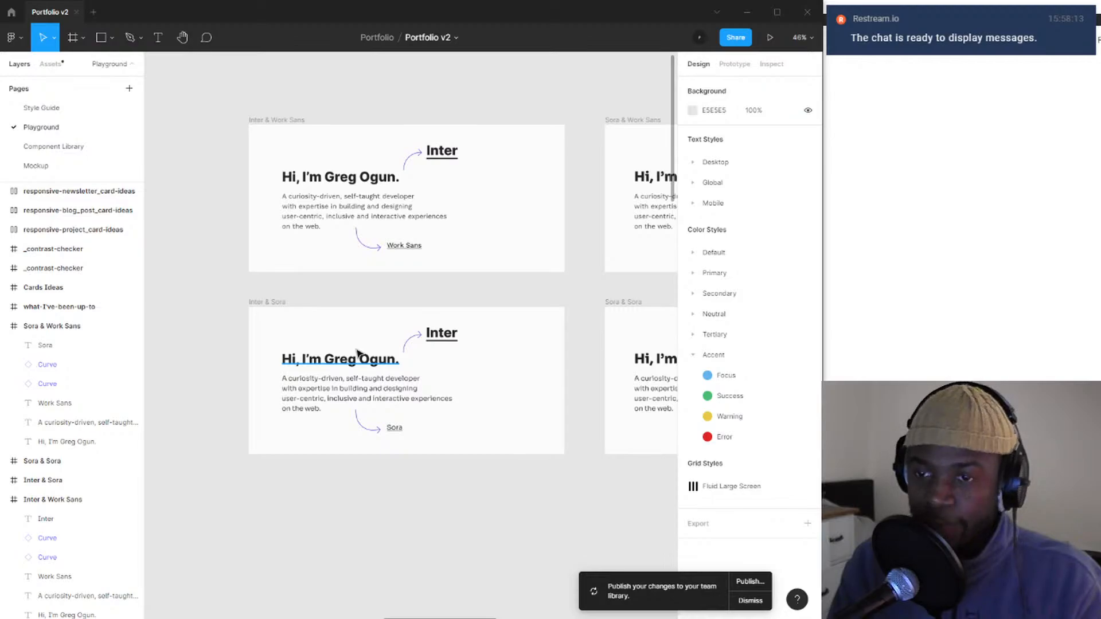
{"action": "left_click_drag", "start_coordinate": [551, 205], "coordinate": [512, 218]}
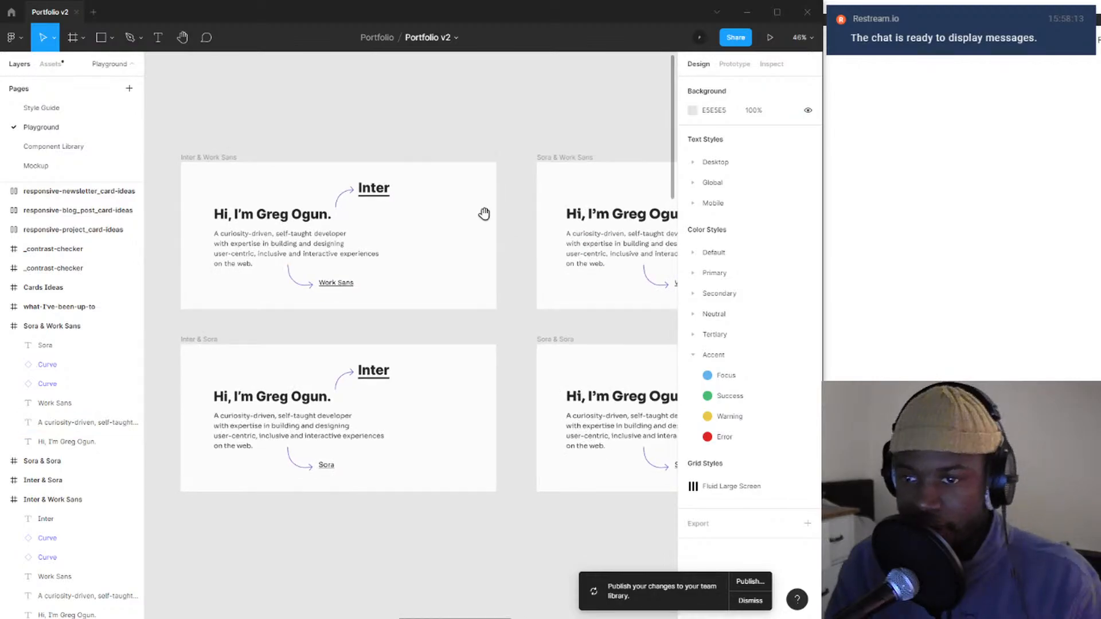
{"action": "scroll", "coordinate": [484, 213], "scroll_direction": "right", "scroll_amount": 3}
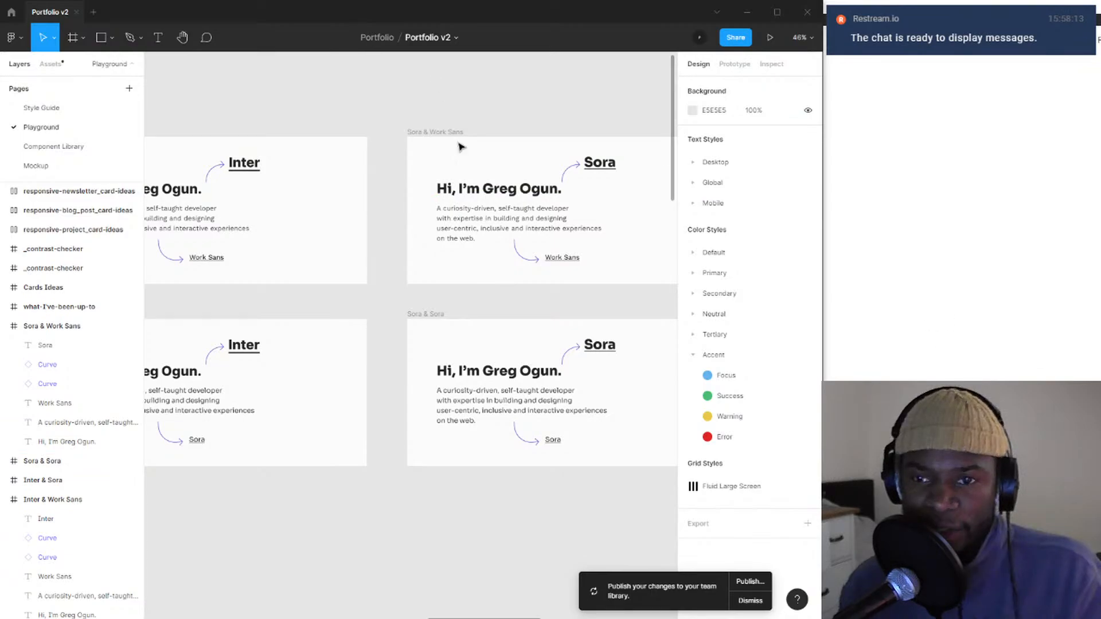
{"action": "scroll", "coordinate": [459, 241], "scroll_direction": "left", "scroll_amount": 5}
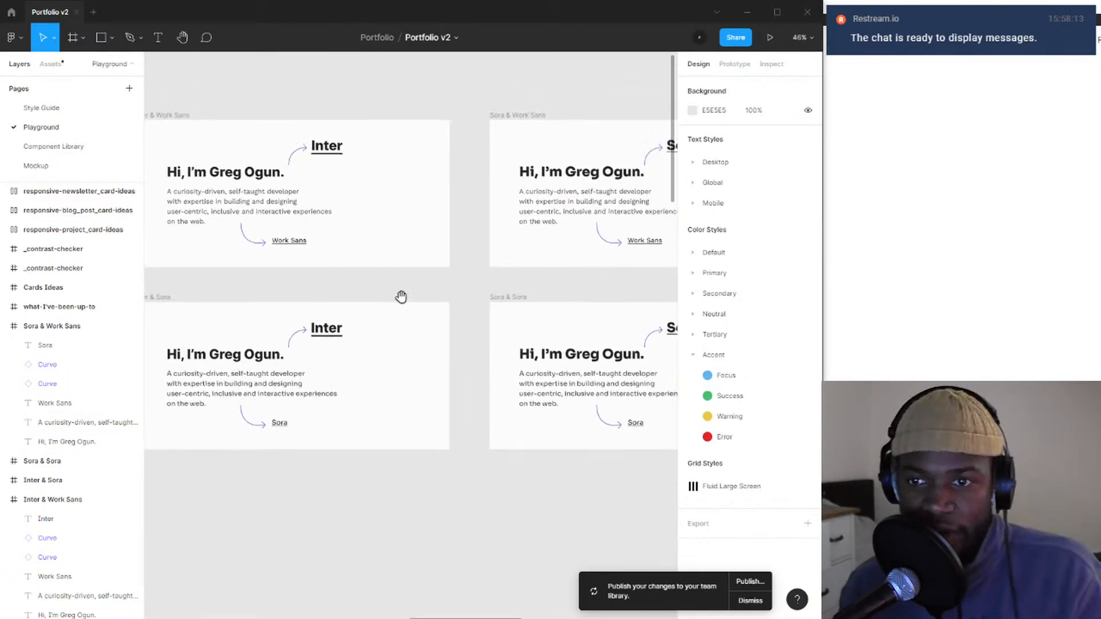
{"action": "scroll", "coordinate": [381, 295], "scroll_direction": "right", "scroll_amount": 1}
- Examine the Inter & Sora frame up close and check its paragraph's text settings
{"action": "scroll", "coordinate": [499, 230], "scroll_direction": "up", "scroll_amount": 6}
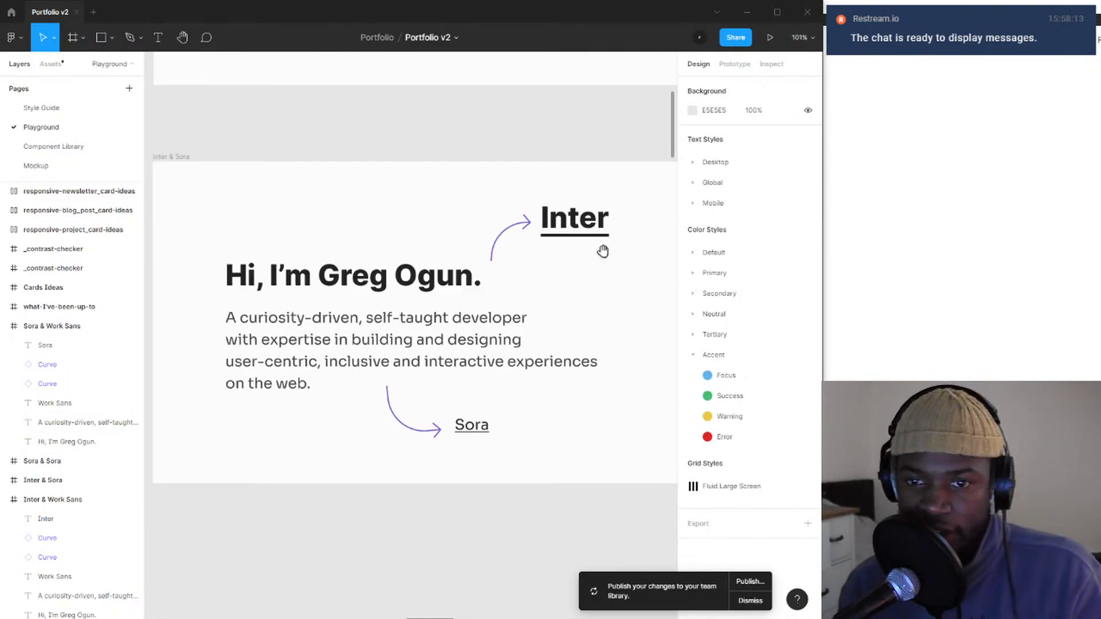
{"action": "scroll", "coordinate": [603, 251], "scroll_direction": "left", "scroll_amount": 3}
{"action": "left_click", "coordinate": [571, 350]}
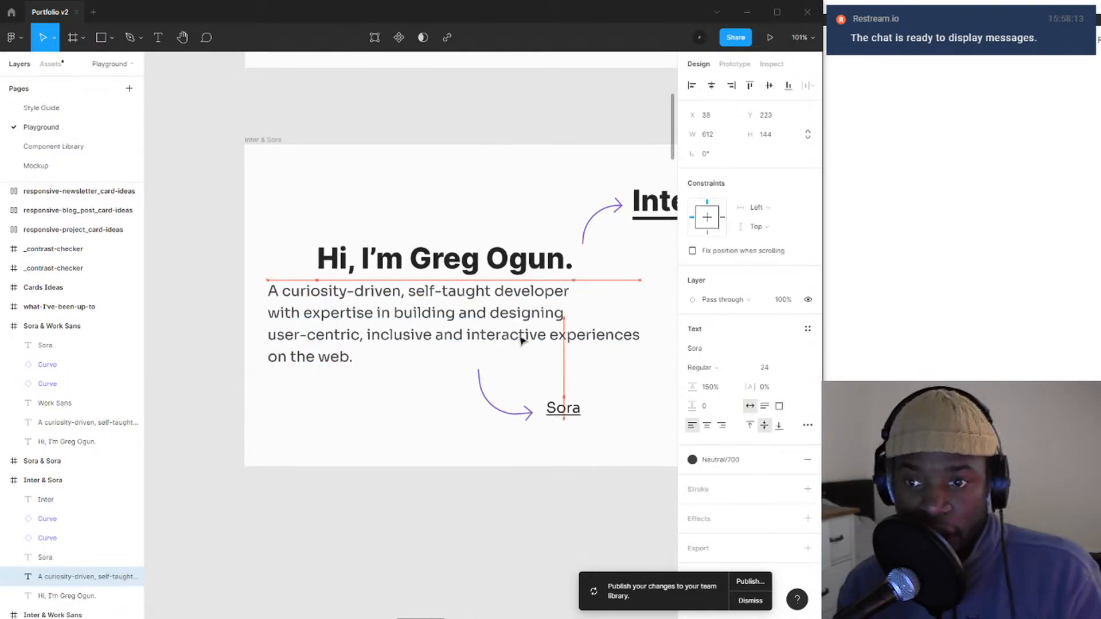
{"action": "key", "text": "Escape"}
{"action": "scroll", "coordinate": [525, 322], "scroll_direction": "down", "scroll_amount": 3}
{"action": "scroll", "coordinate": [525, 321], "scroll_direction": "right", "scroll_amount": 3}
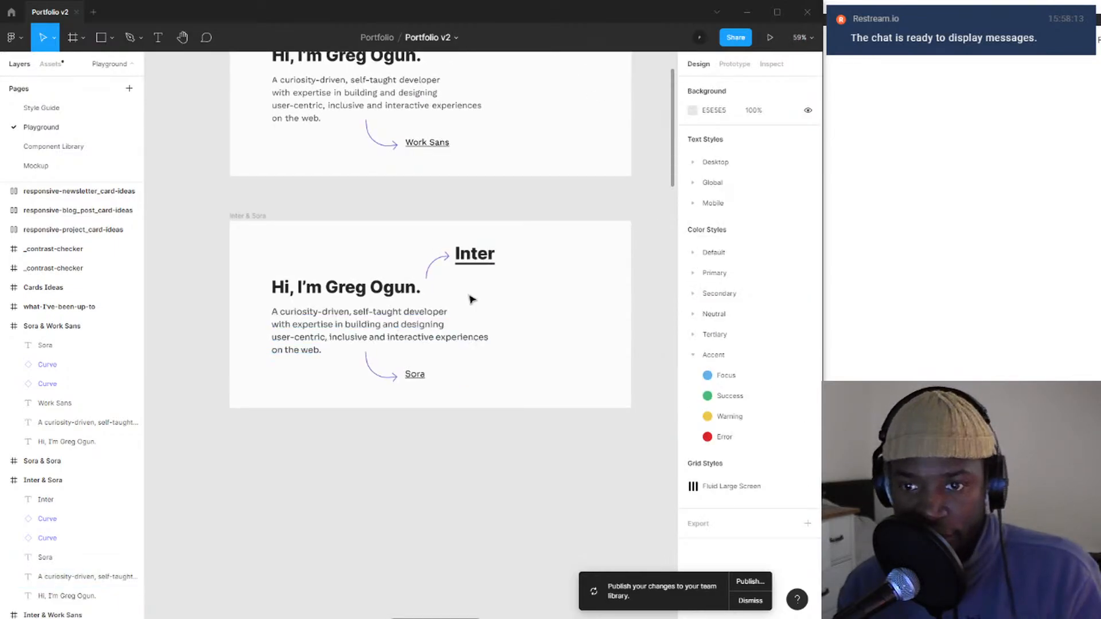
- Examine the Sora & Work Sans and Sora & Sora frames up close
{"action": "scroll", "coordinate": [501, 223], "scroll_direction": "down", "scroll_amount": 3}
{"action": "scroll", "coordinate": [504, 246], "scroll_direction": "up", "scroll_amount": 5}
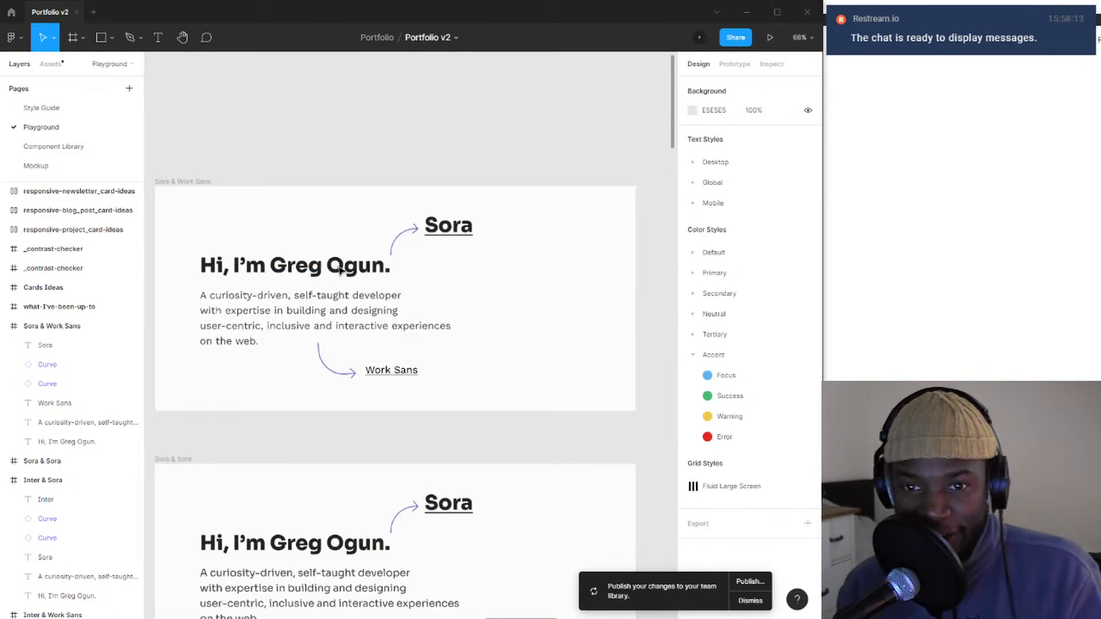
{"action": "scroll", "coordinate": [339, 271], "scroll_direction": "up", "scroll_amount": 2}
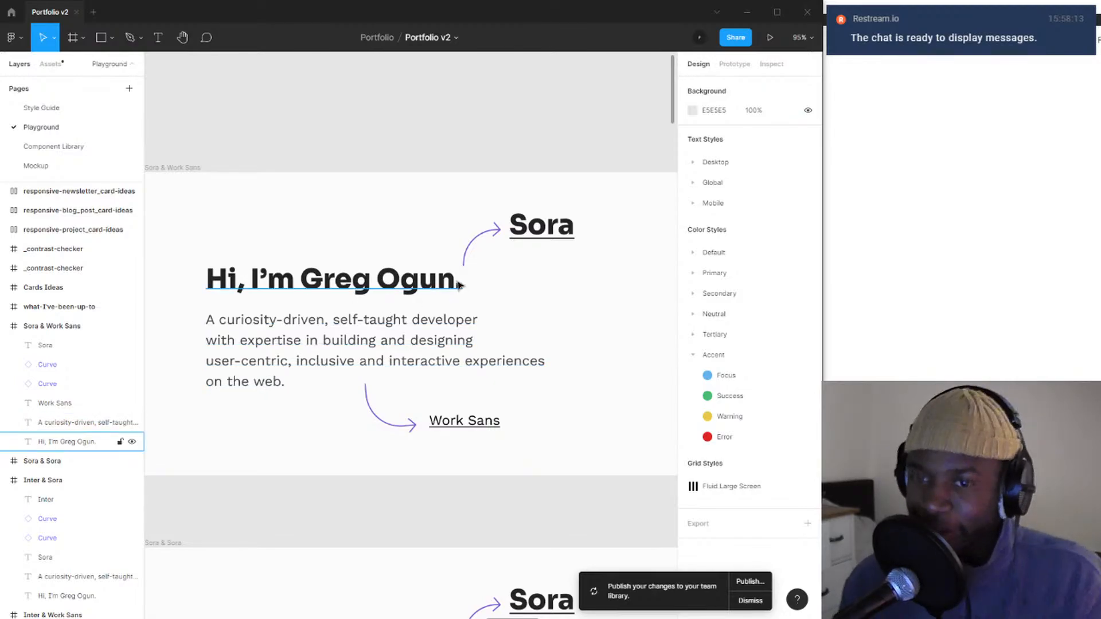
{"action": "scroll", "coordinate": [460, 289], "scroll_direction": "down", "scroll_amount": 5}
{"action": "scroll", "coordinate": [500, 278], "scroll_direction": "up", "scroll_amount": 10}
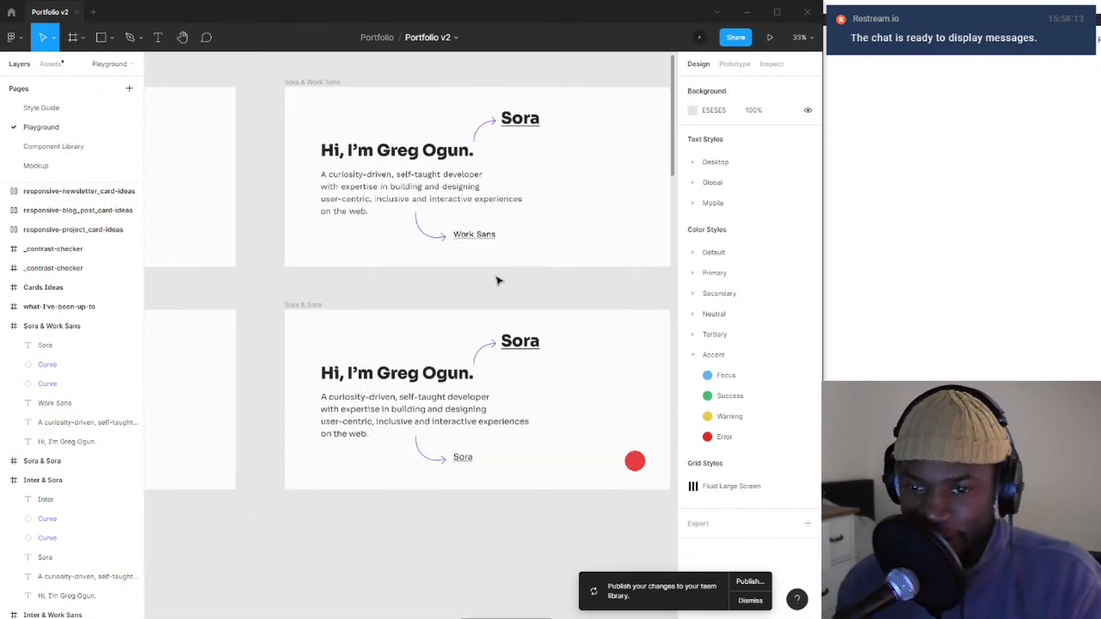
{"action": "scroll", "coordinate": [503, 171], "scroll_direction": "down", "scroll_amount": 4}
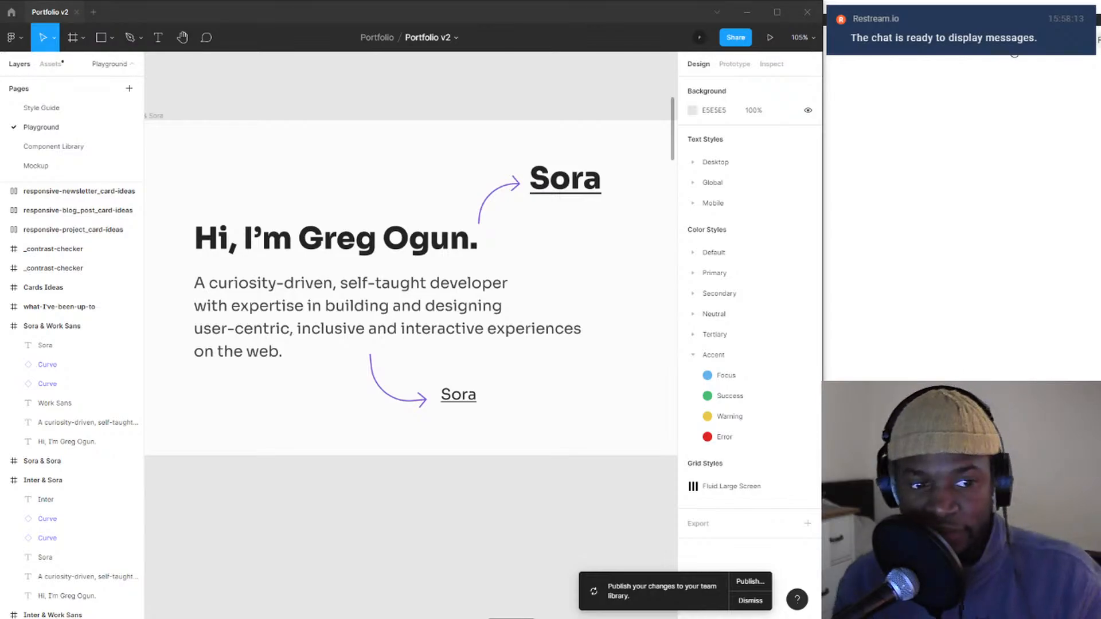
{"action": "scroll", "coordinate": [482, 243], "scroll_direction": "down", "scroll_amount": 5}
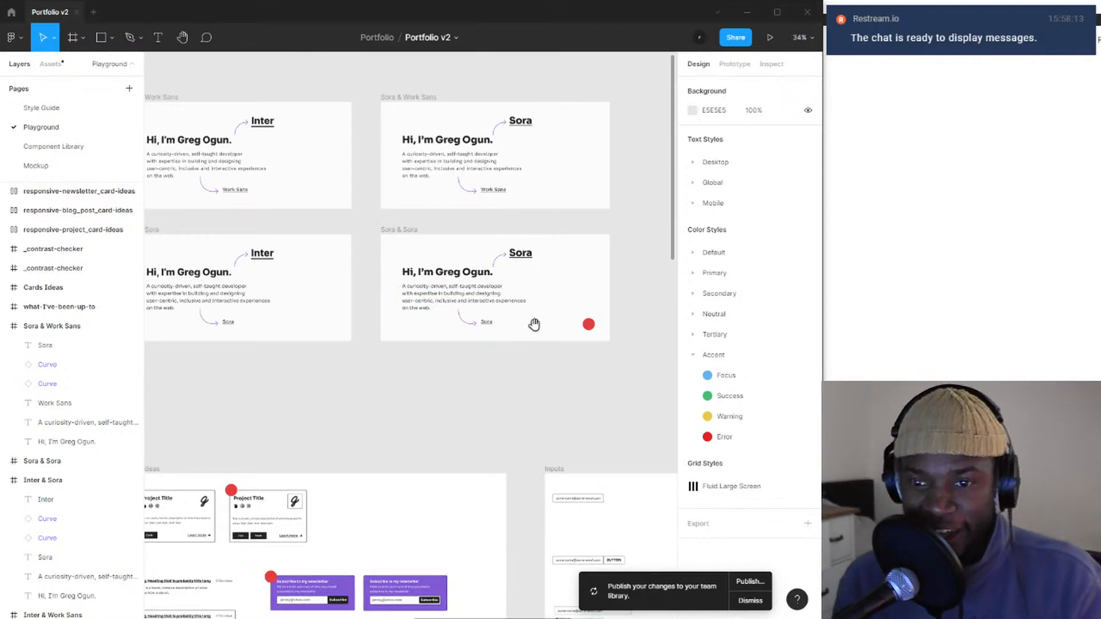
- Survey the area around the font pairings and select the what-I've-been-up-to frame to inspect it
{"action": "left_click_drag", "start_coordinate": [531, 321], "coordinate": [492, 219]}
{"action": "scroll", "coordinate": [493, 220], "scroll_direction": "down", "scroll_amount": 3}
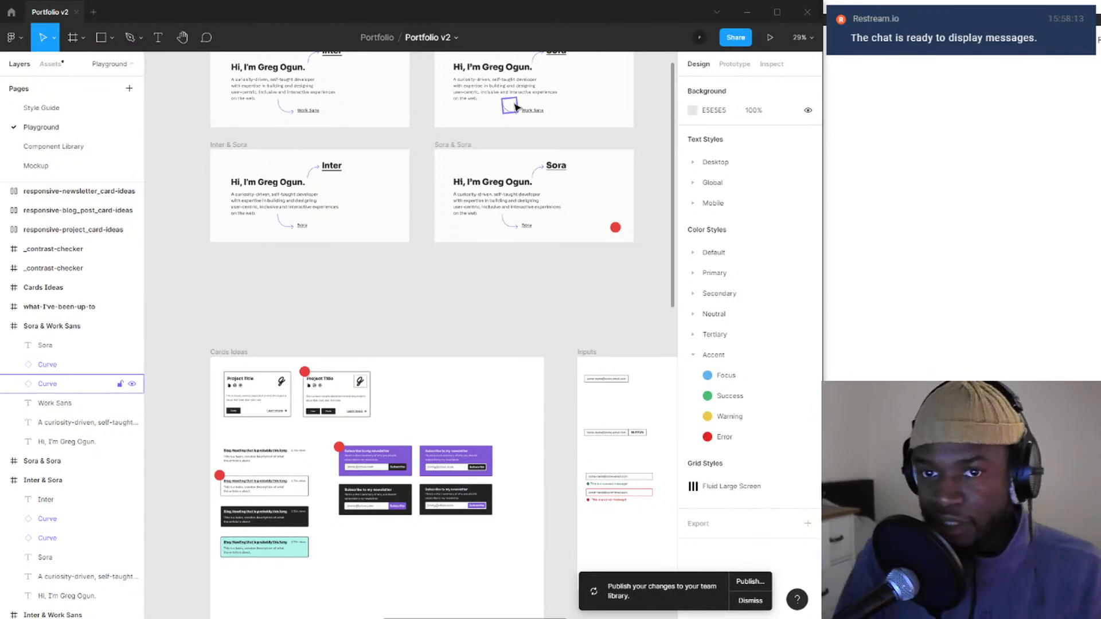
{"action": "scroll", "coordinate": [479, 189], "scroll_direction": "up", "scroll_amount": 1}
{"action": "left_click_drag", "start_coordinate": [479, 188], "coordinate": [377, 351]}
{"action": "left_click_drag", "start_coordinate": [546, 198], "coordinate": [246, 162]}
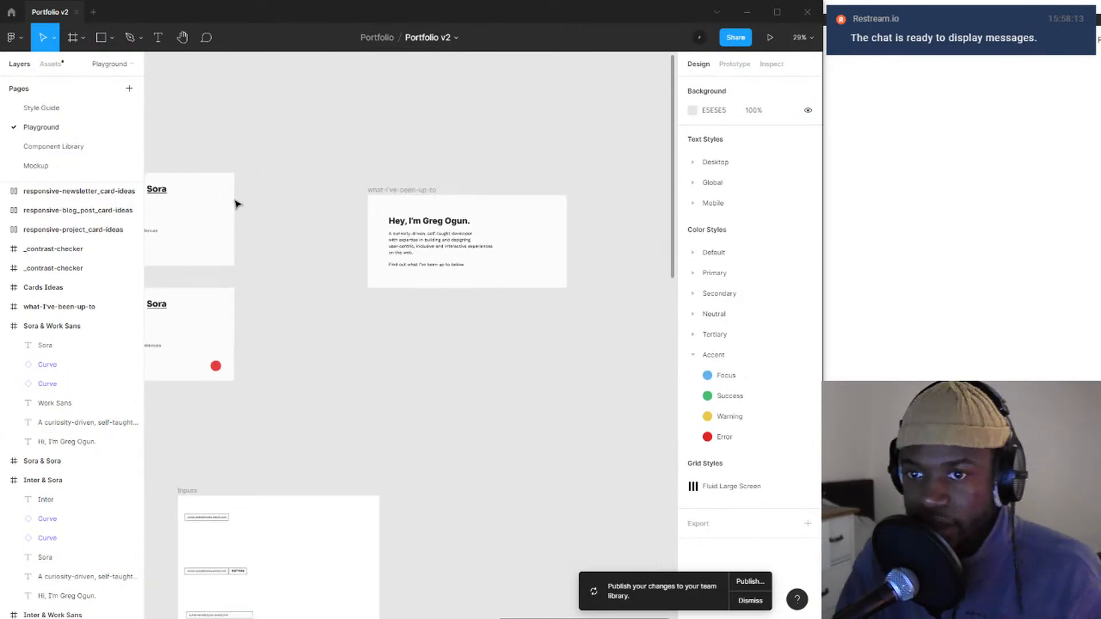
{"action": "left_click_drag", "start_coordinate": [418, 191], "coordinate": [674, 118]}
{"action": "left_click_drag", "start_coordinate": [437, 151], "coordinate": [569, 81]}
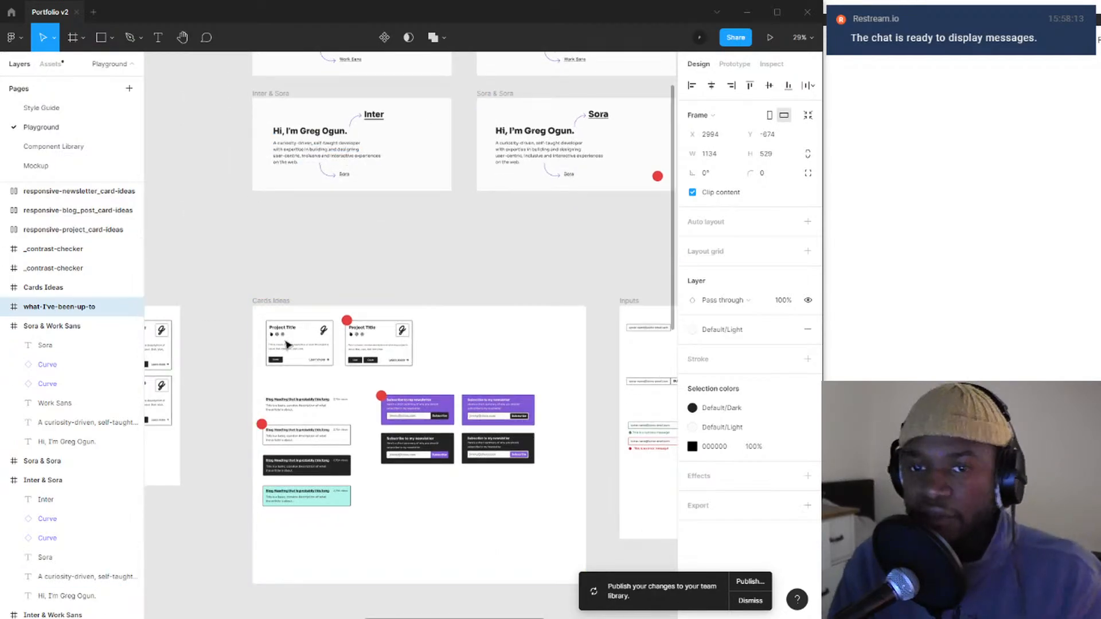
- Inspect the second Project Title card and the four blog post card variants in the Cards Ideas frame
{"action": "left_click", "coordinate": [367, 333]}
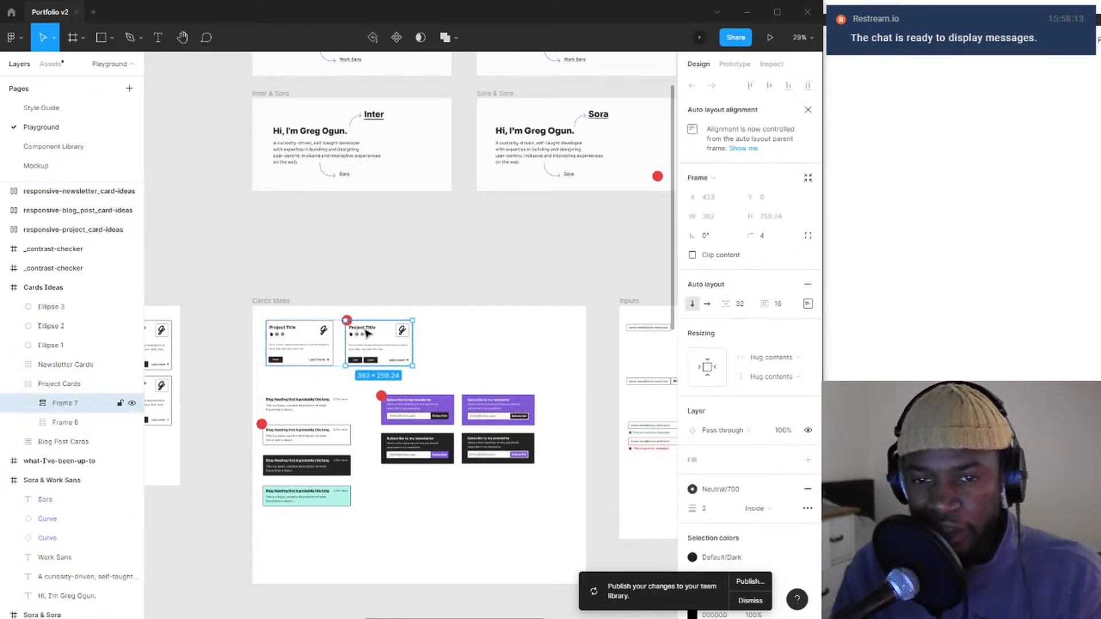
{"action": "left_click", "coordinate": [350, 288]}
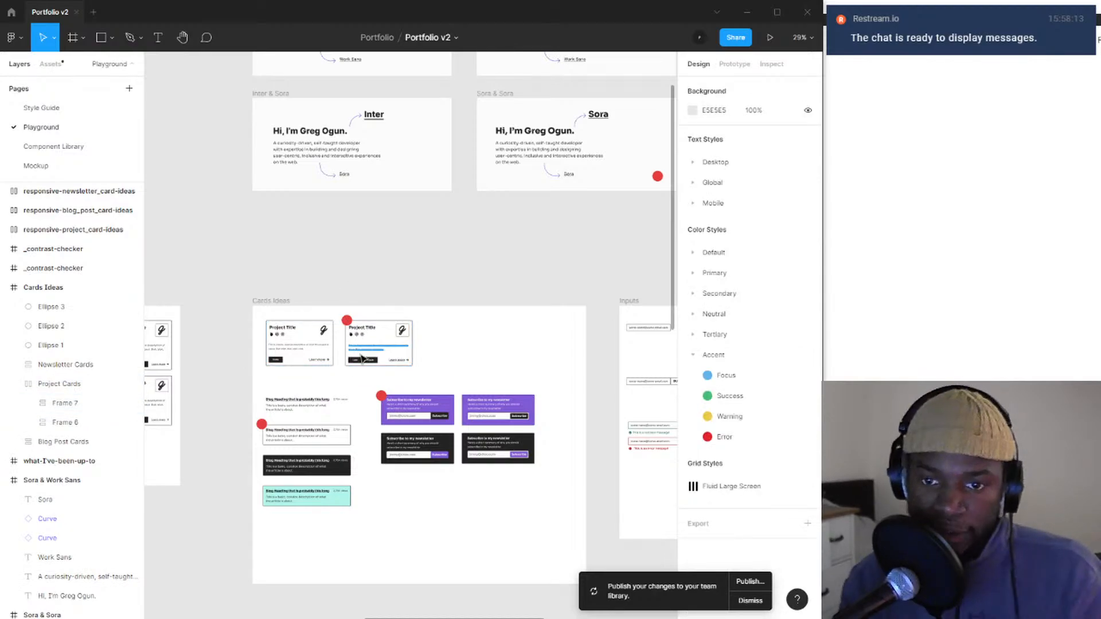
{"action": "scroll", "coordinate": [446, 447], "scroll_direction": "up", "scroll_amount": 3}
{"action": "left_click_drag", "start_coordinate": [450, 435], "coordinate": [487, 247]}
{"action": "left_click_drag", "start_coordinate": [349, 307], "coordinate": [568, 378]}
{"action": "scroll", "coordinate": [374, 231], "scroll_direction": "down", "scroll_amount": 2}
{"action": "left_click_drag", "start_coordinate": [412, 238], "coordinate": [372, 269]}
{"action": "scroll", "coordinate": [372, 274], "scroll_direction": "up", "scroll_amount": 4}
{"action": "scroll", "coordinate": [370, 273], "scroll_direction": "down", "scroll_amount": 4}
{"action": "scroll", "coordinate": [370, 273], "scroll_direction": "left", "scroll_amount": 2}
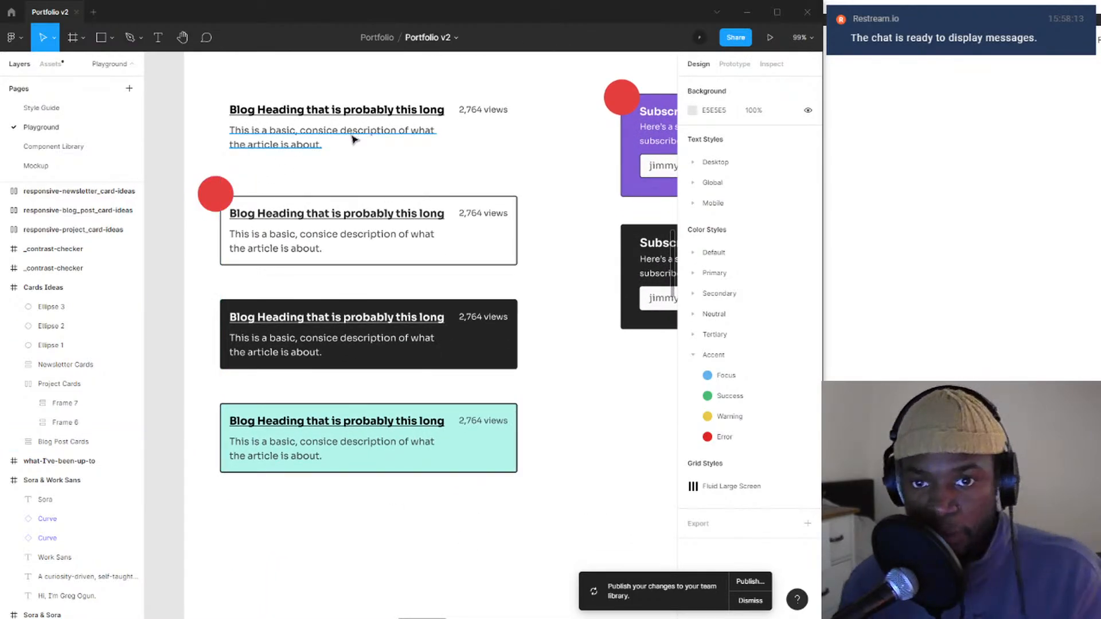
- Inspect the view count, heading and description text layers of the first blog post card
{"action": "left_click", "coordinate": [354, 153]}
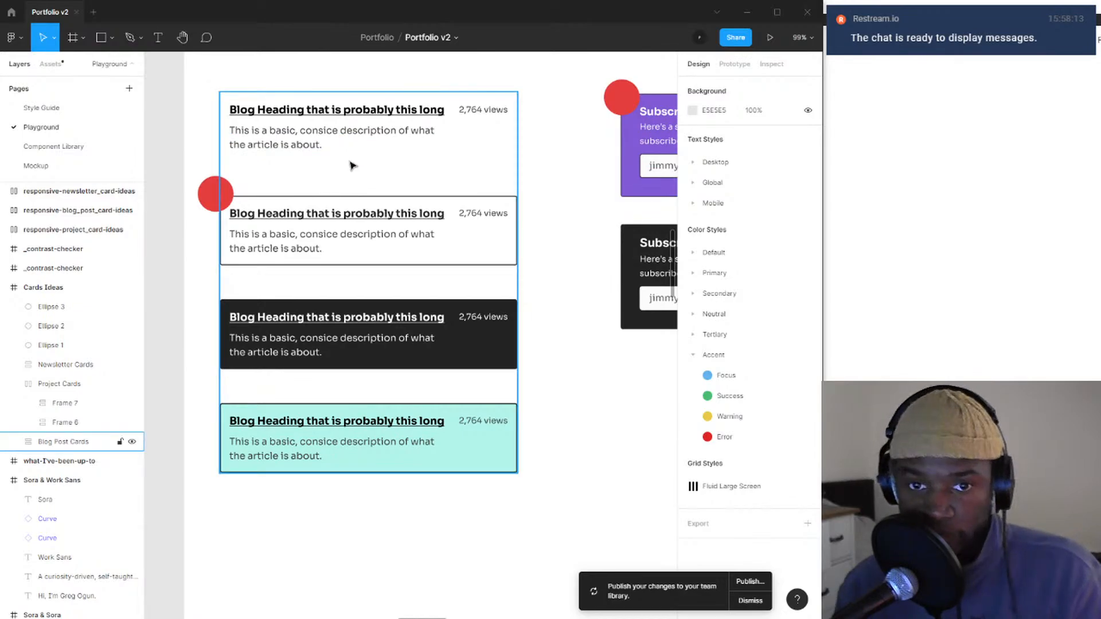
{"action": "left_click", "coordinate": [299, 109], "text": "ctrl"}
{"action": "left_click", "coordinate": [480, 107]}
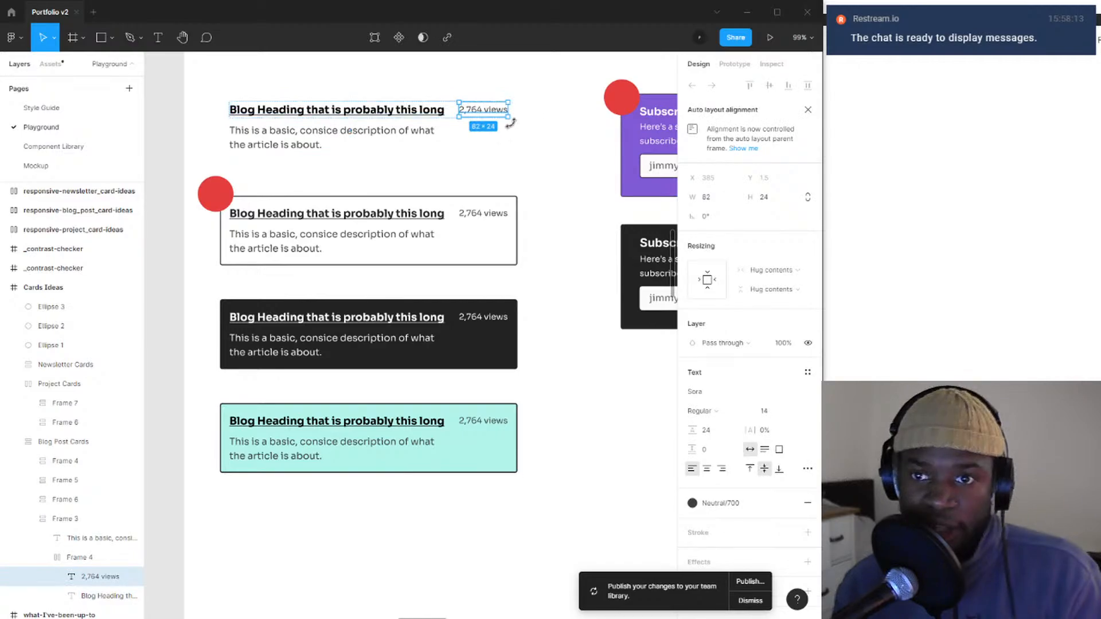
{"action": "left_click", "coordinate": [553, 104]}
{"action": "left_click", "coordinate": [502, 113], "text": "ctrl"}
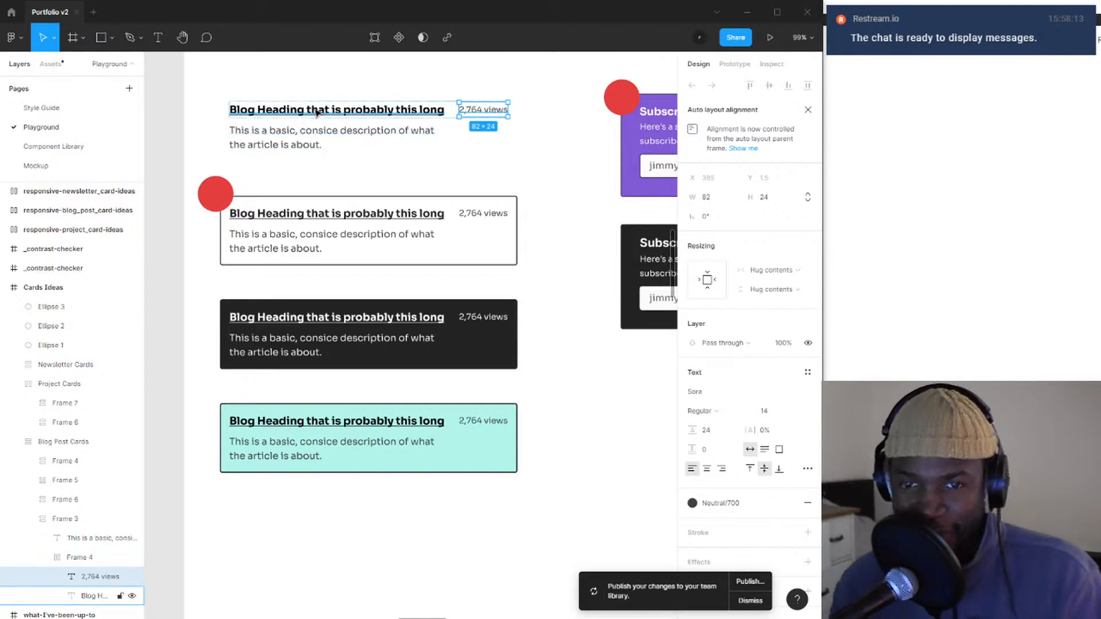
{"action": "left_click", "coordinate": [339, 123]}
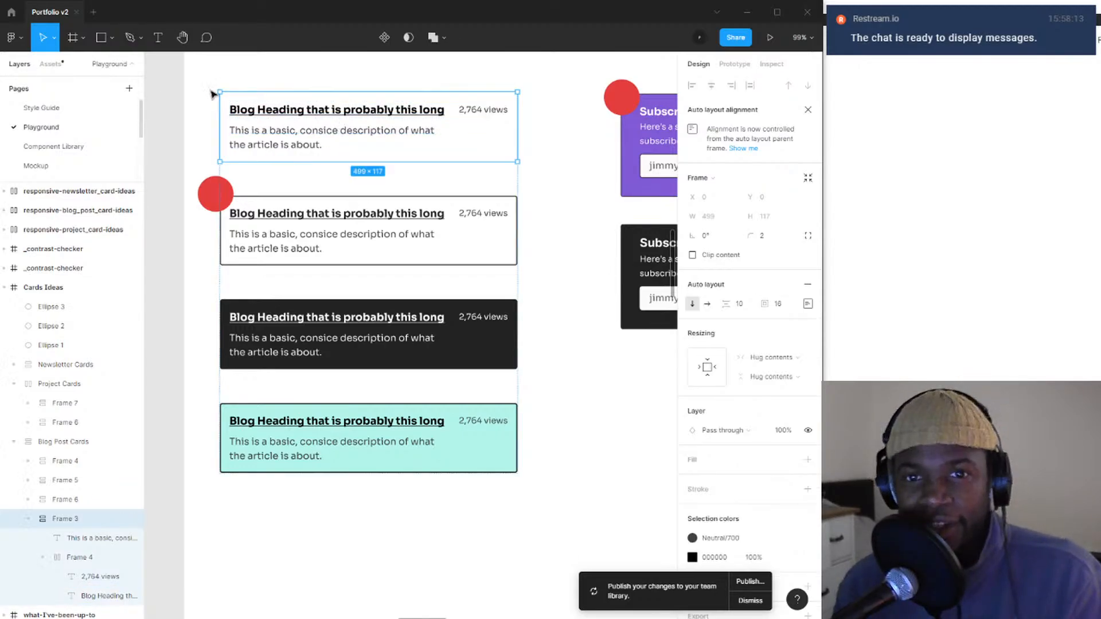
{"action": "left_click", "coordinate": [318, 141]}
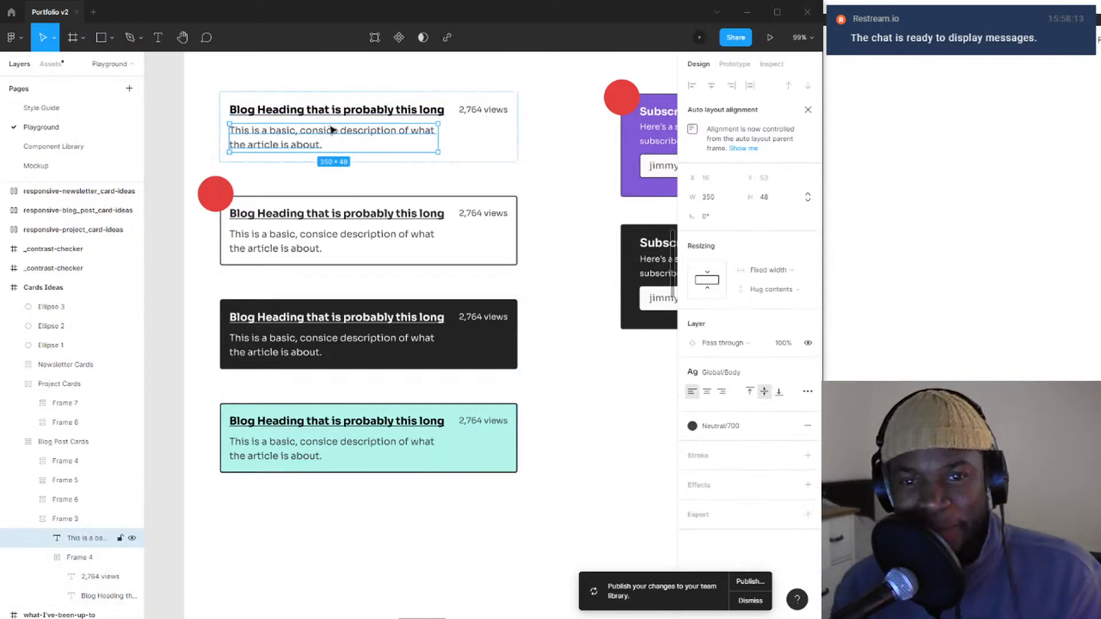
{"action": "left_click", "coordinate": [304, 248]}
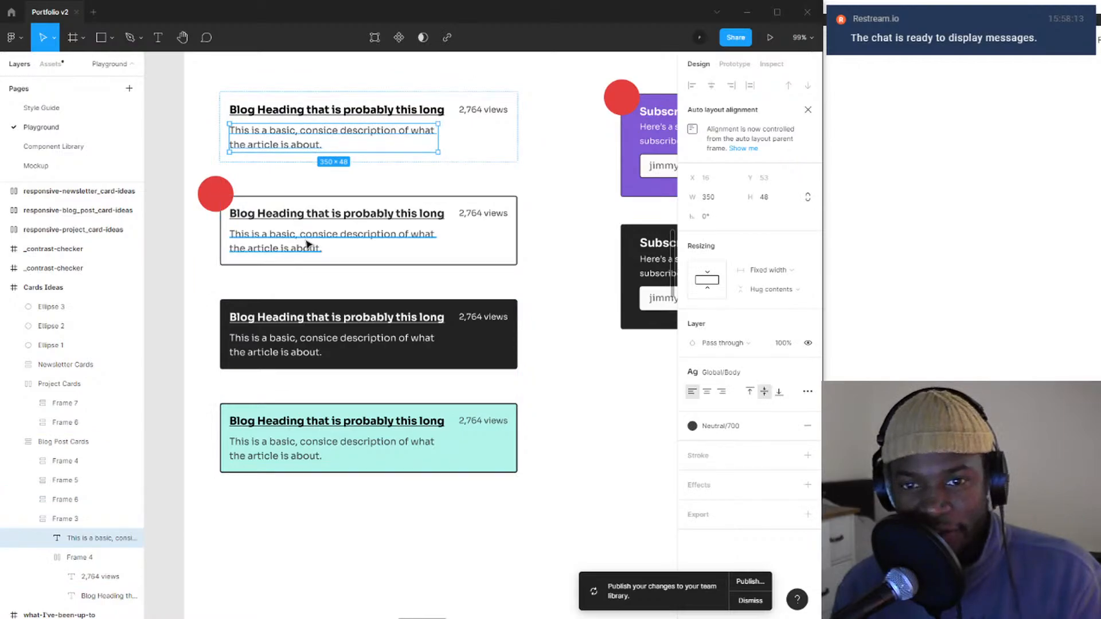
{"action": "left_click", "coordinate": [533, 244]}
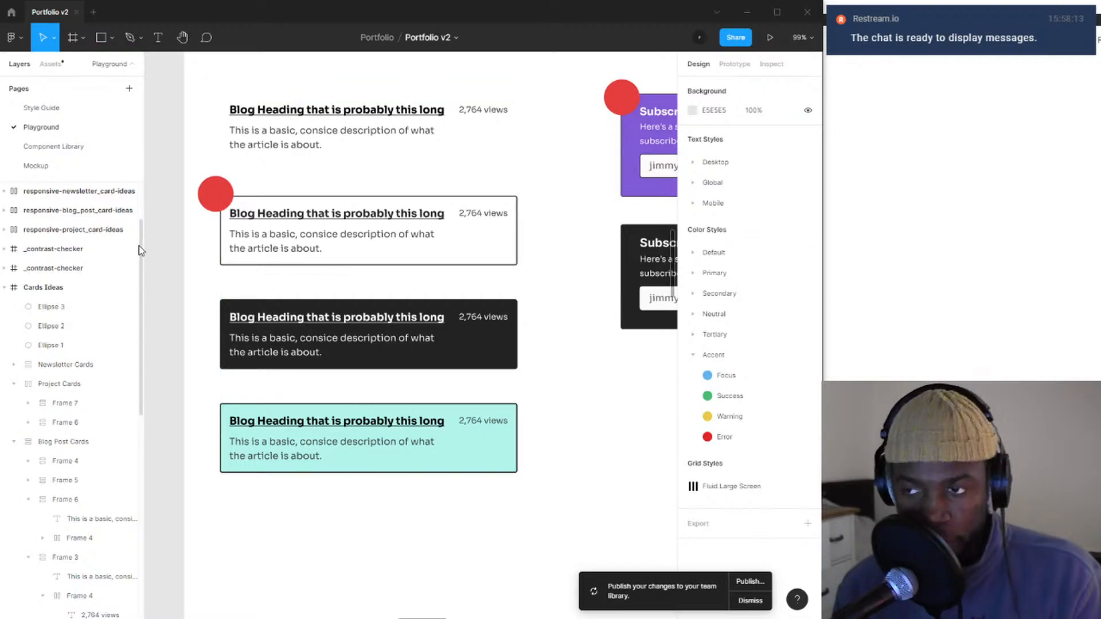
- Examine the four purple and dark newsletter card variants in the Cards Ideas frame up close
{"action": "scroll", "coordinate": [258, 246], "scroll_direction": "down", "scroll_amount": 5}
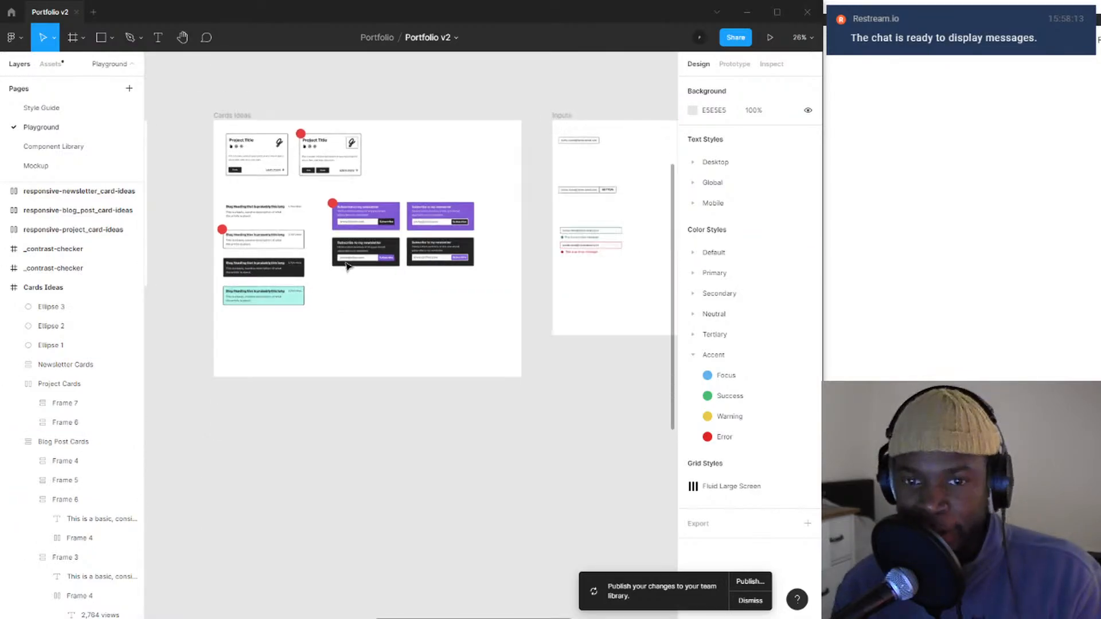
{"action": "scroll", "coordinate": [347, 265], "scroll_direction": "up", "scroll_amount": 10}
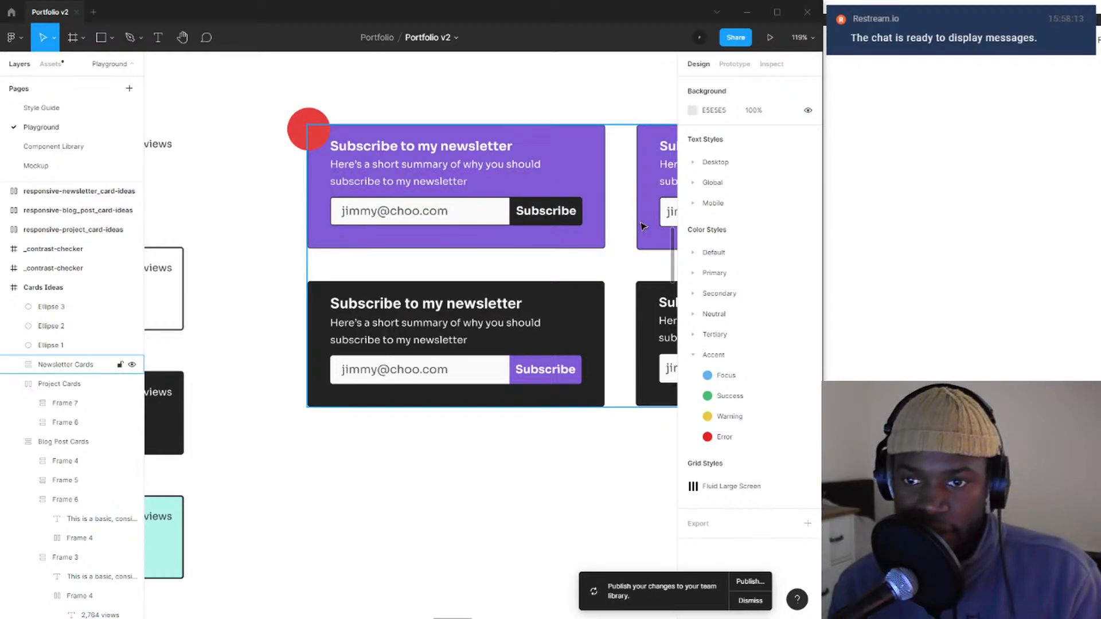
{"action": "scroll", "coordinate": [660, 241], "scroll_direction": "down", "scroll_amount": 5}
{"action": "scroll", "coordinate": [567, 243], "scroll_direction": "up", "scroll_amount": 3}
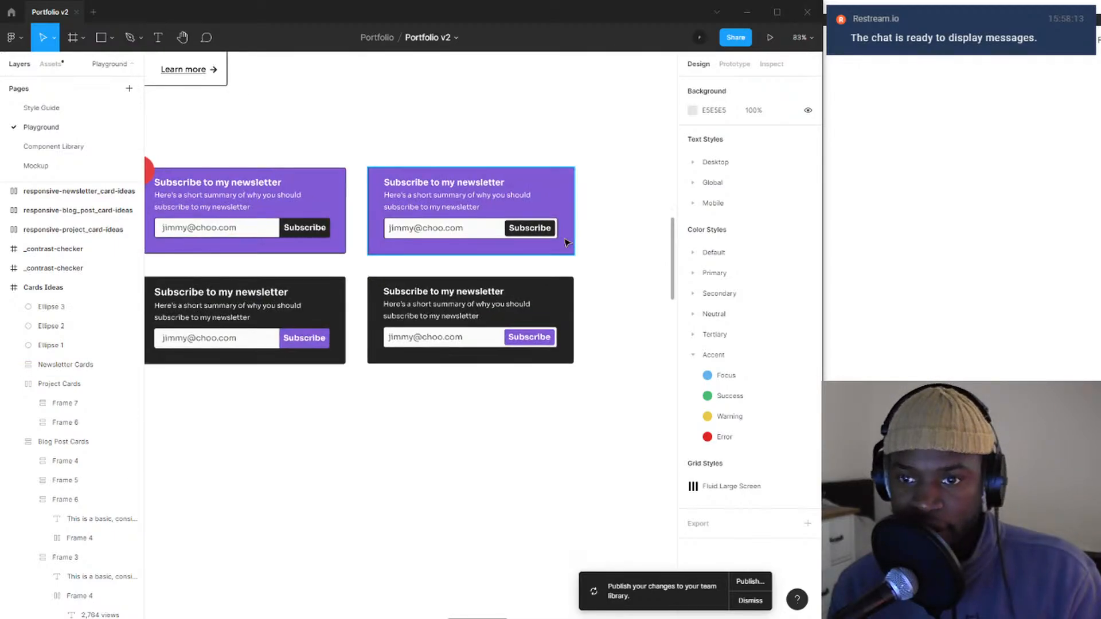
{"action": "scroll", "coordinate": [566, 243], "scroll_direction": "up", "scroll_amount": 4}
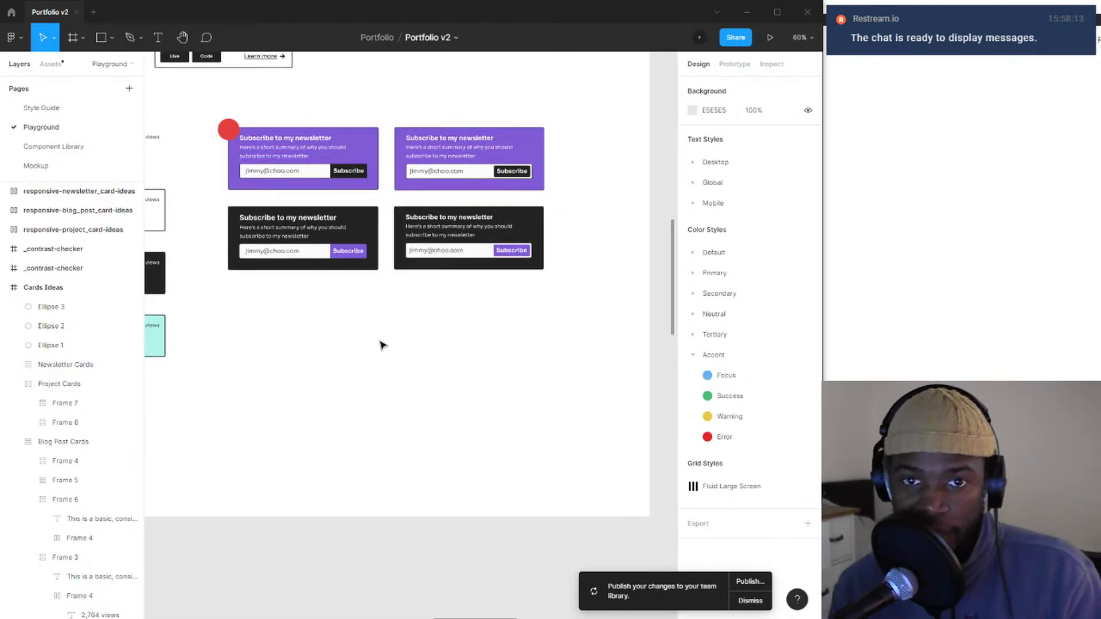
{"action": "scroll", "coordinate": [330, 119], "scroll_direction": "down", "scroll_amount": 1}
- Review the project, blog post and newsletter cards marked with red circles across the Cards Ideas frame
{"action": "left_click_drag", "start_coordinate": [314, 133], "coordinate": [568, 226]}
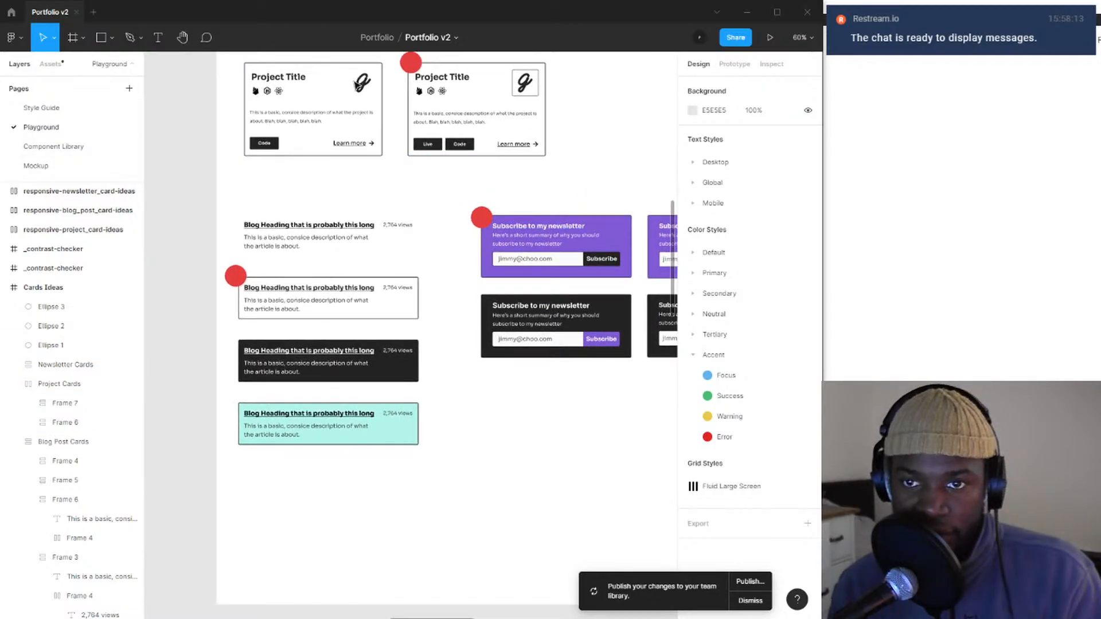
{"action": "scroll", "coordinate": [500, 183], "scroll_direction": "down", "scroll_amount": 5}
{"action": "scroll", "coordinate": [373, 296], "scroll_direction": "up", "scroll_amount": 6}
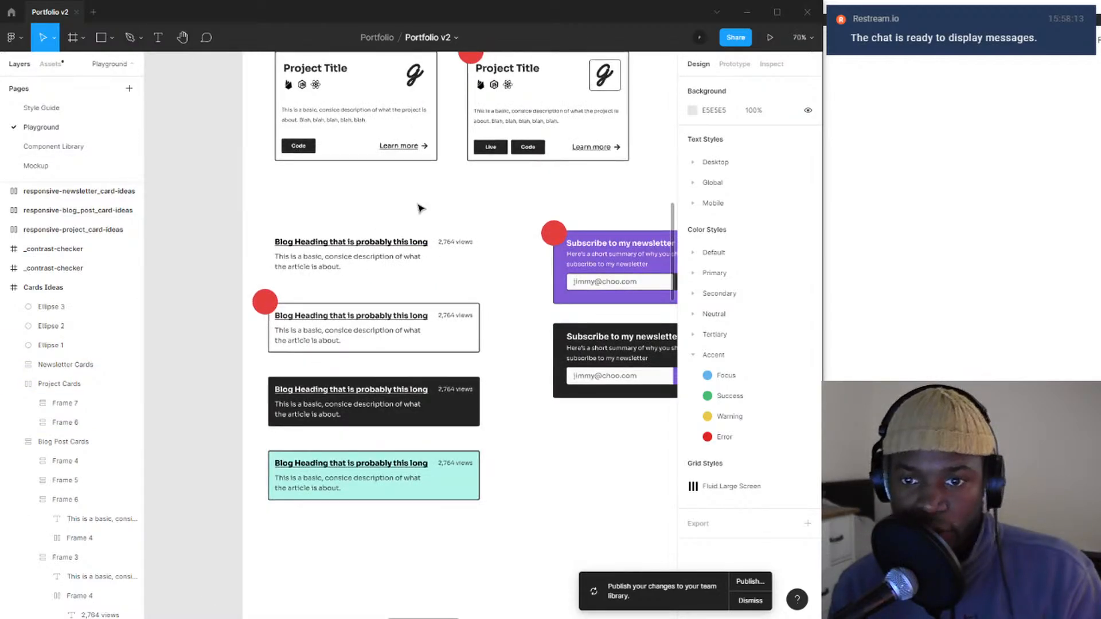
{"action": "left_click_drag", "start_coordinate": [420, 209], "coordinate": [407, 348]}
{"action": "scroll", "coordinate": [416, 447], "scroll_direction": "down", "scroll_amount": 1}
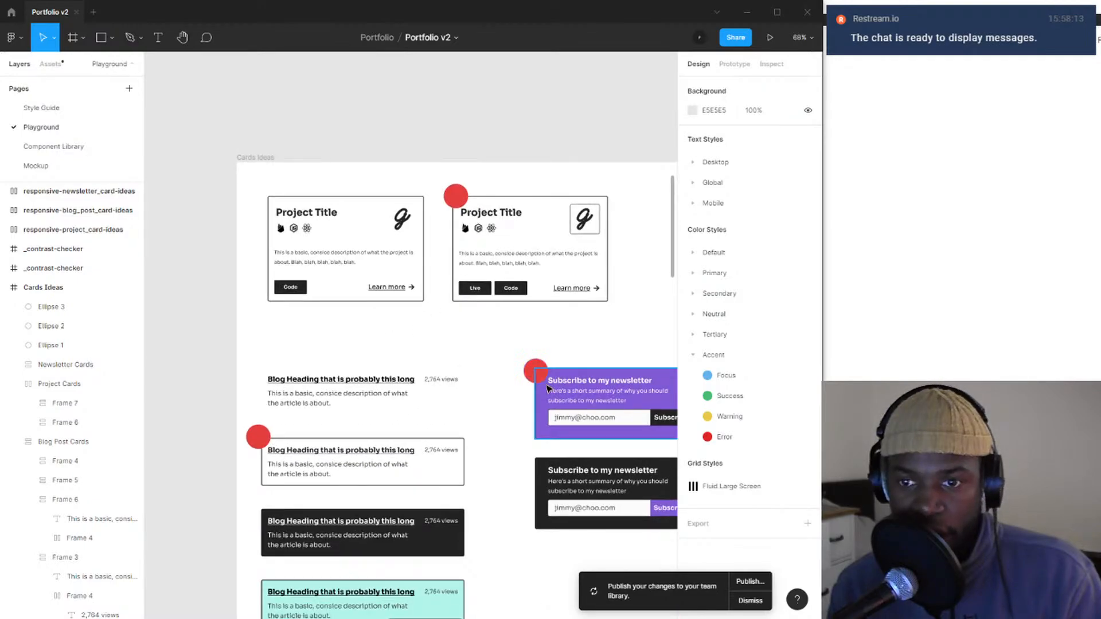
{"action": "scroll", "coordinate": [545, 376], "scroll_direction": "down", "scroll_amount": 3}
{"action": "scroll", "coordinate": [545, 376], "scroll_direction": "down", "scroll_amount": 4}
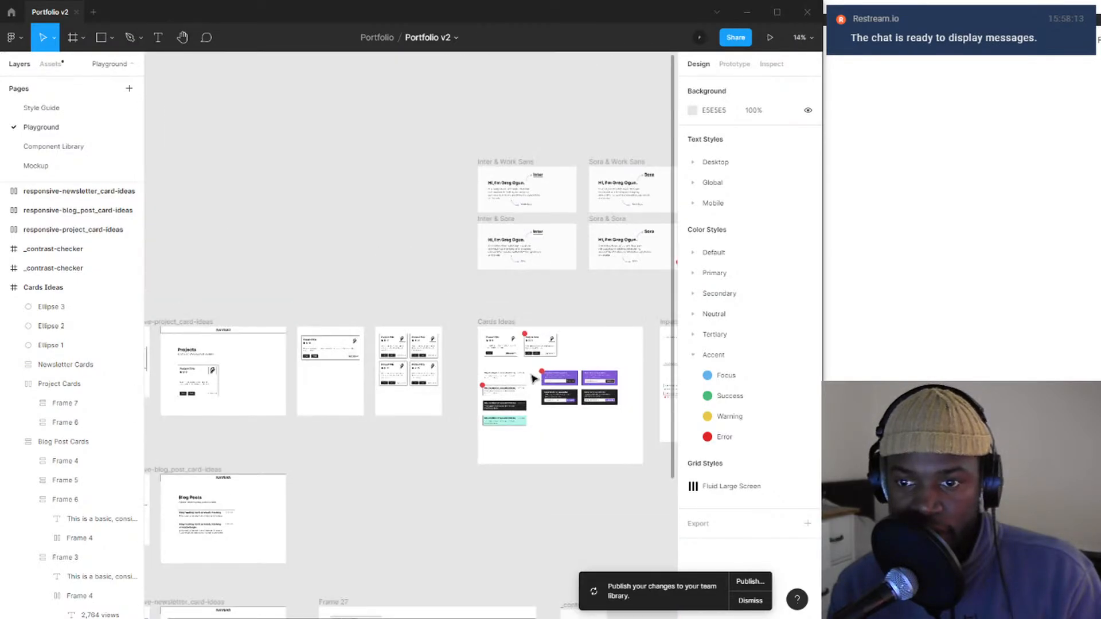
- Look over the responsive-newsletter_card-ideas frames and the light newsletter card states in Frame 27
{"action": "scroll", "coordinate": [533, 389], "scroll_direction": "up", "scroll_amount": 3}
{"action": "left_click_drag", "start_coordinate": [588, 240], "coordinate": [688, 1]}
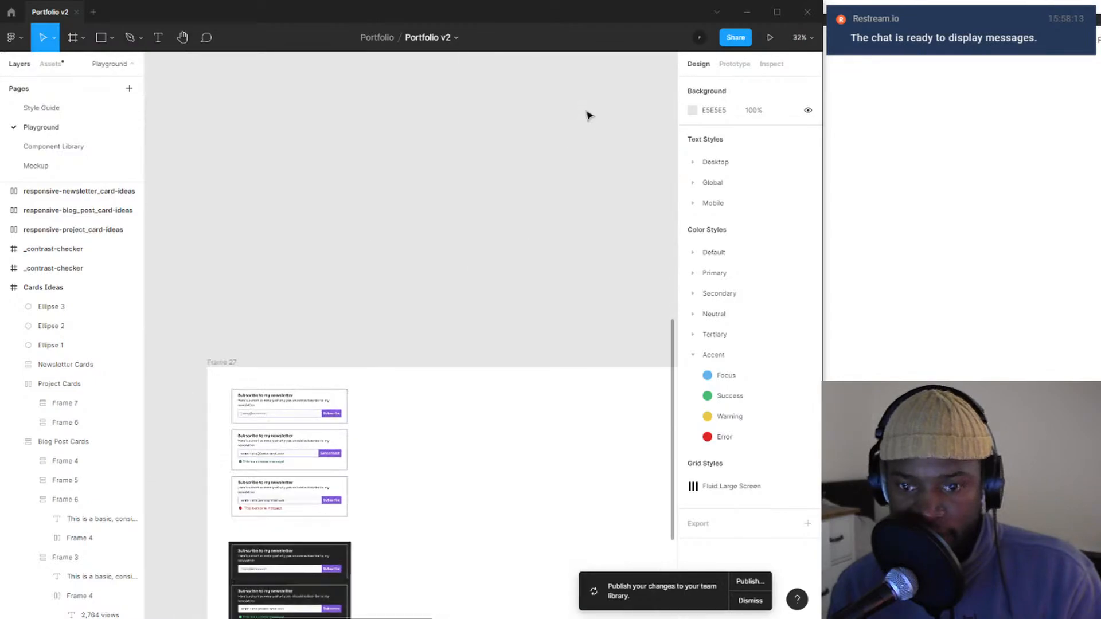
{"action": "left_click_drag", "start_coordinate": [505, 290], "coordinate": [668, 2]}
{"action": "left_click_drag", "start_coordinate": [343, 222], "coordinate": [602, 276]}
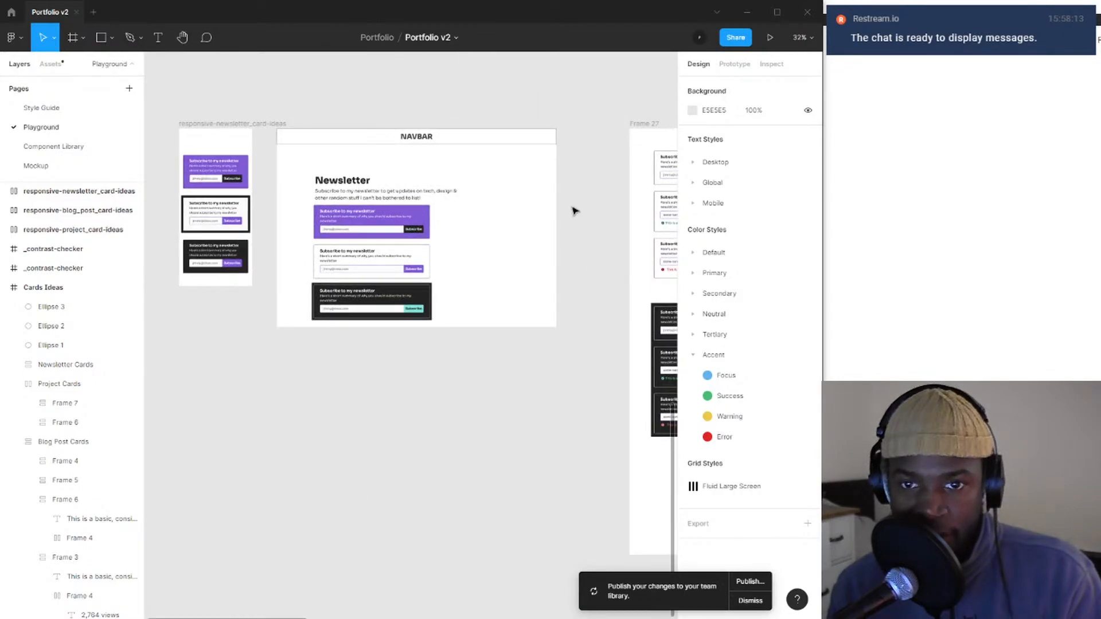
{"action": "left_click_drag", "start_coordinate": [574, 209], "coordinate": [338, 269]}
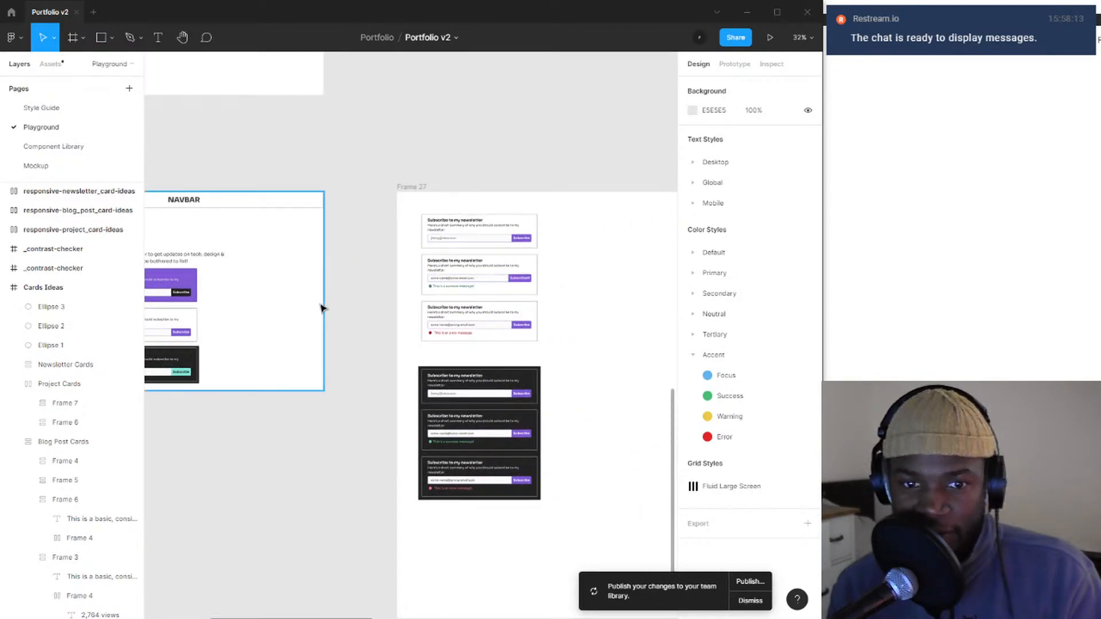
{"action": "left_click_drag", "start_coordinate": [321, 308], "coordinate": [362, 325]}
{"action": "scroll", "coordinate": [585, 250], "scroll_direction": "up", "scroll_amount": 4}
{"action": "scroll", "coordinate": [597, 253], "scroll_direction": "up", "scroll_amount": 1}
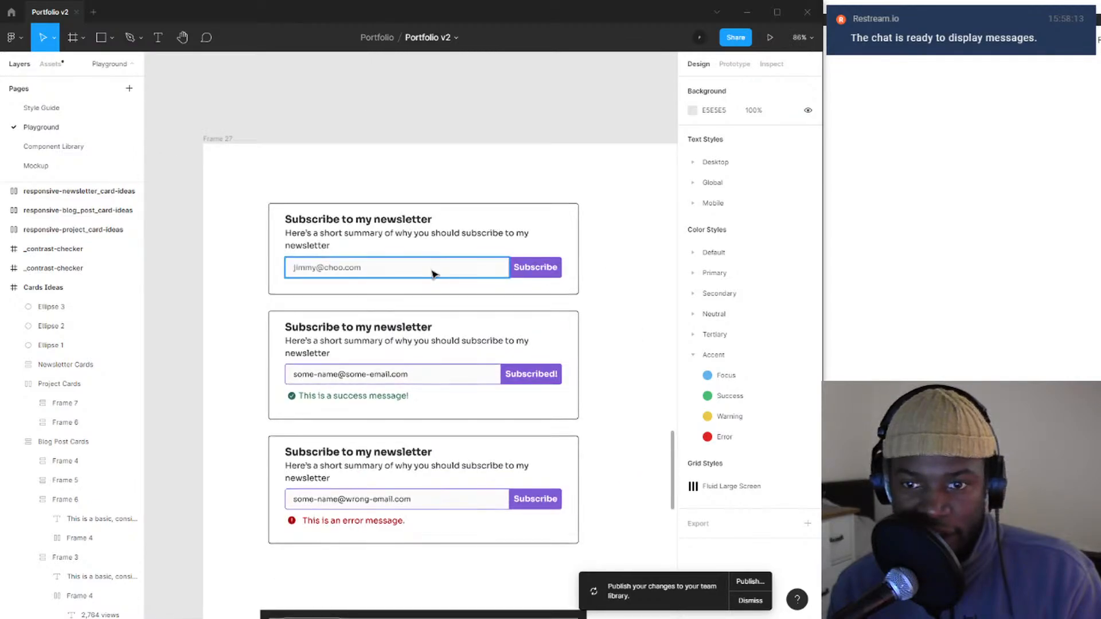
- Compare the newsletter cards under the Newsletter heading with the light card states in Frame 27
{"action": "left_click_drag", "start_coordinate": [246, 292], "coordinate": [627, 201]}
{"action": "left_click_drag", "start_coordinate": [230, 276], "coordinate": [679, 212]}
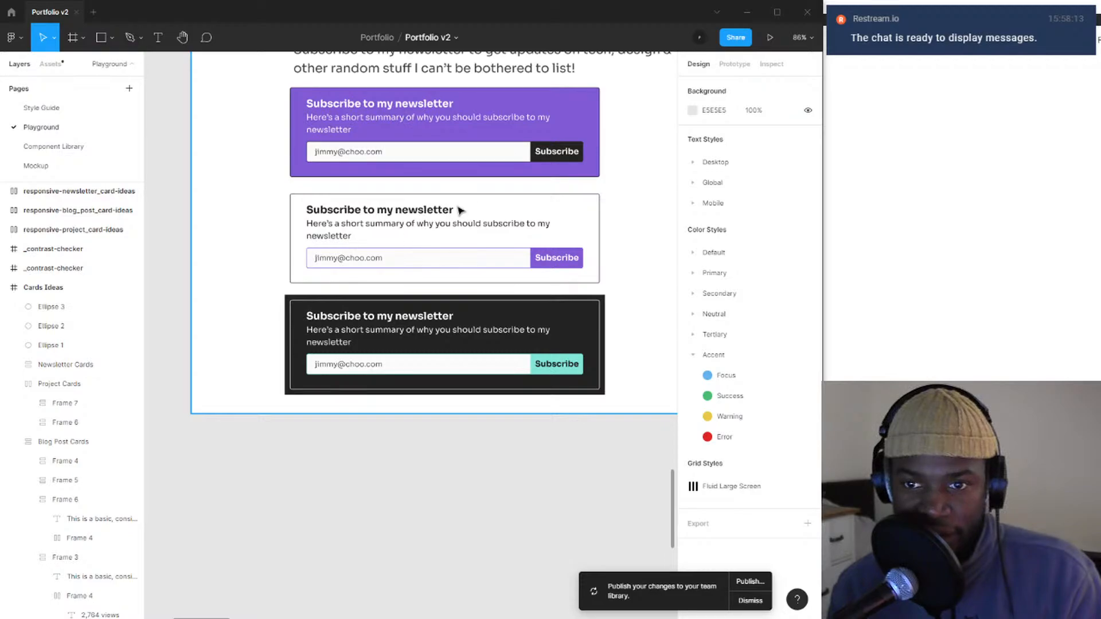
{"action": "scroll", "coordinate": [494, 250], "scroll_direction": "right", "scroll_amount": 7}
{"action": "scroll", "coordinate": [494, 251], "scroll_direction": "up", "scroll_amount": 2}
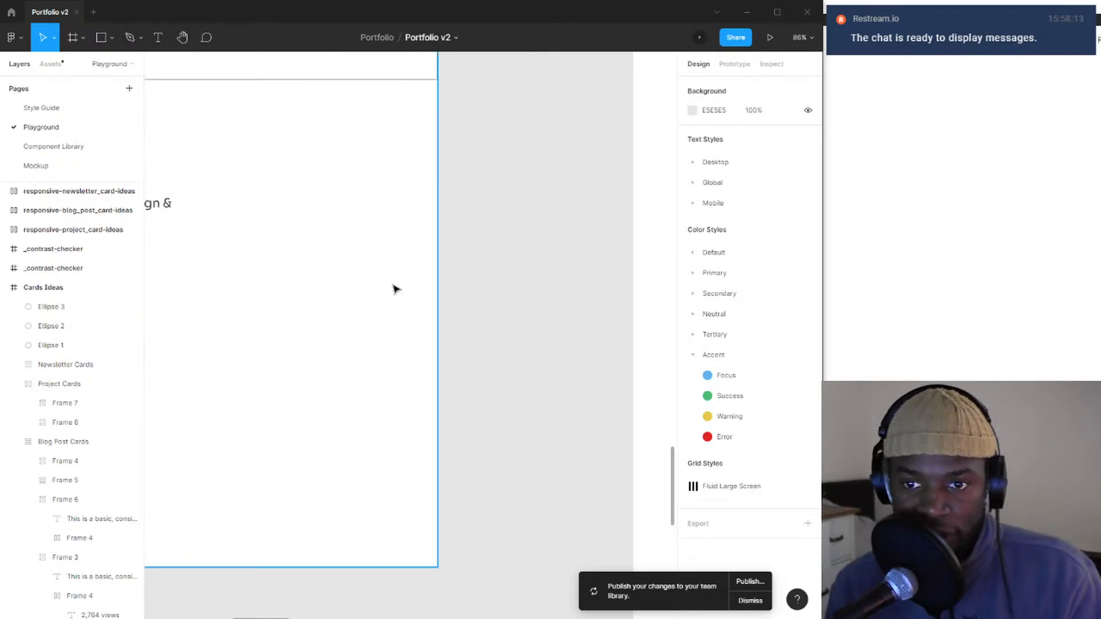
{"action": "left_click_drag", "start_coordinate": [396, 289], "coordinate": [189, 409]}
{"action": "left_click_drag", "start_coordinate": [495, 279], "coordinate": [273, 211]}
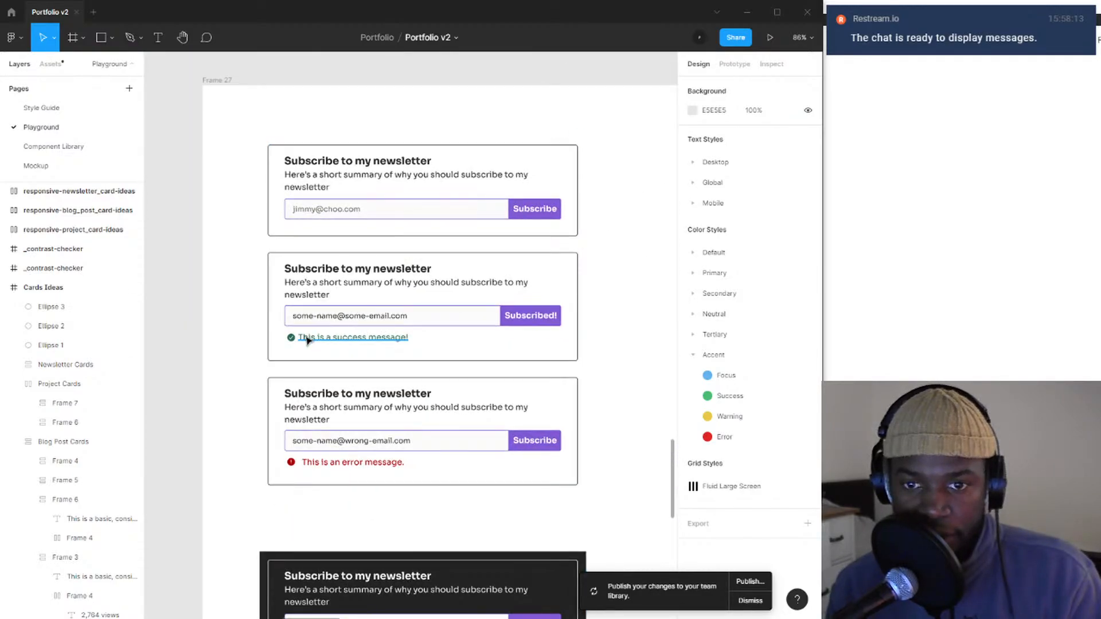
- Inspect the success message's text and fill settings and the Success card's frame settings in Frame 27
{"action": "scroll", "coordinate": [301, 322], "scroll_direction": "down", "scroll_amount": 3}
{"action": "scroll", "coordinate": [302, 320], "scroll_direction": "down", "scroll_amount": 1}
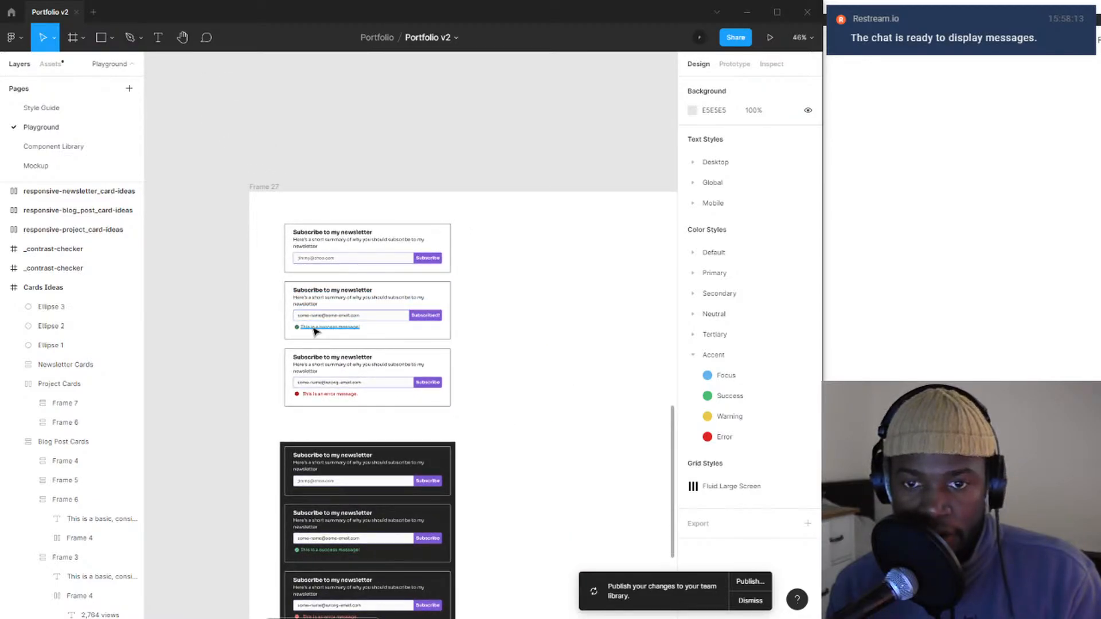
{"action": "scroll", "coordinate": [315, 331], "scroll_direction": "up", "scroll_amount": 5}
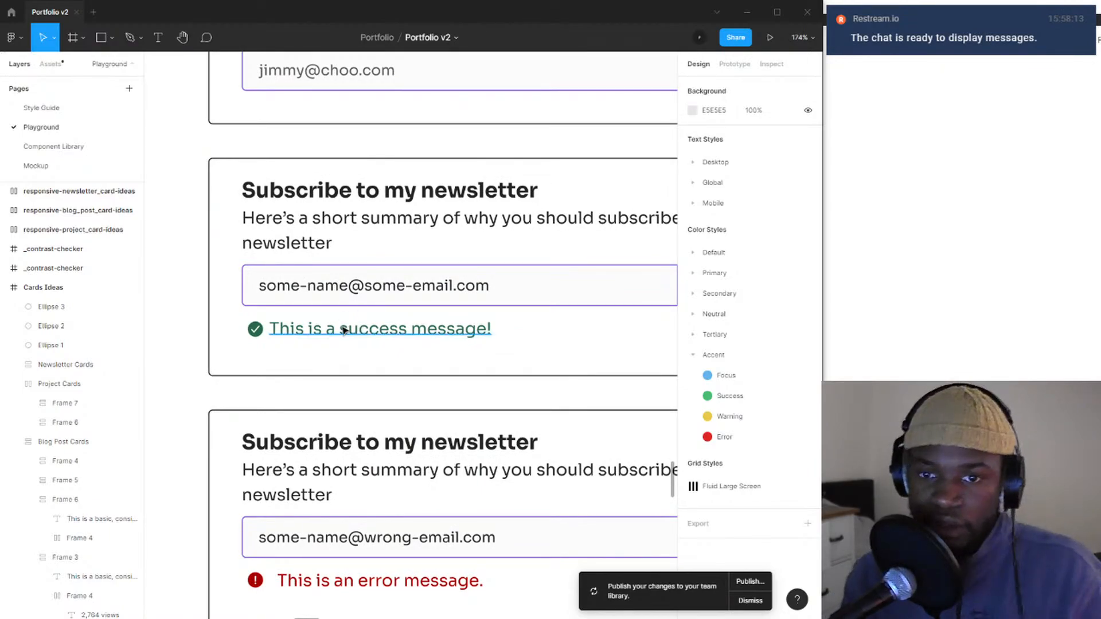
{"action": "left_click", "coordinate": [307, 339]}
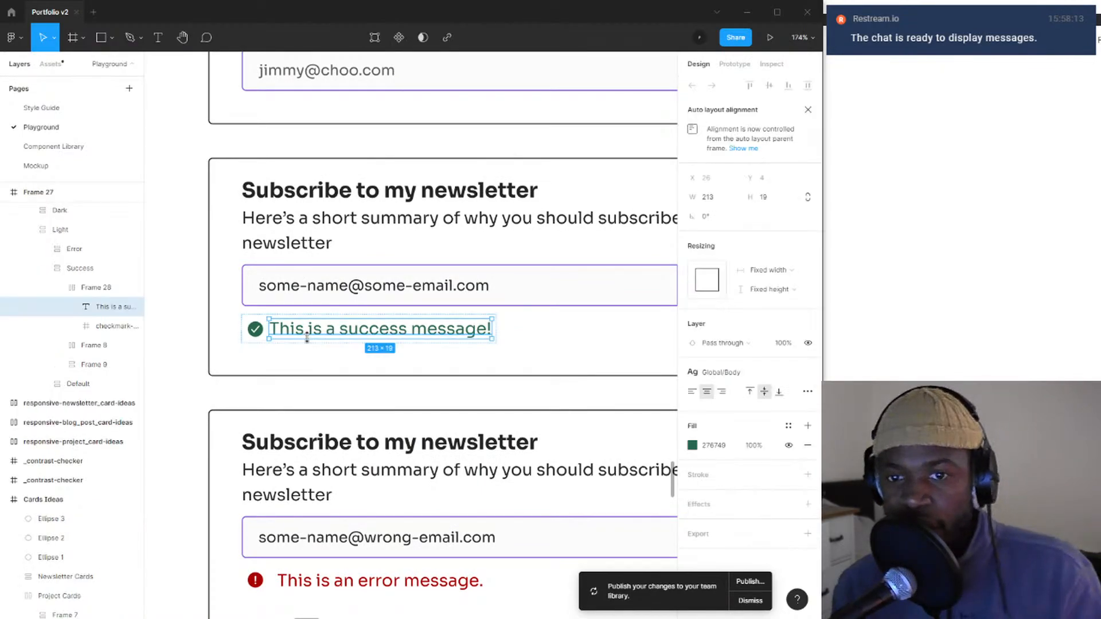
{"action": "left_click", "coordinate": [363, 580]}
{"action": "left_click", "coordinate": [432, 352]}
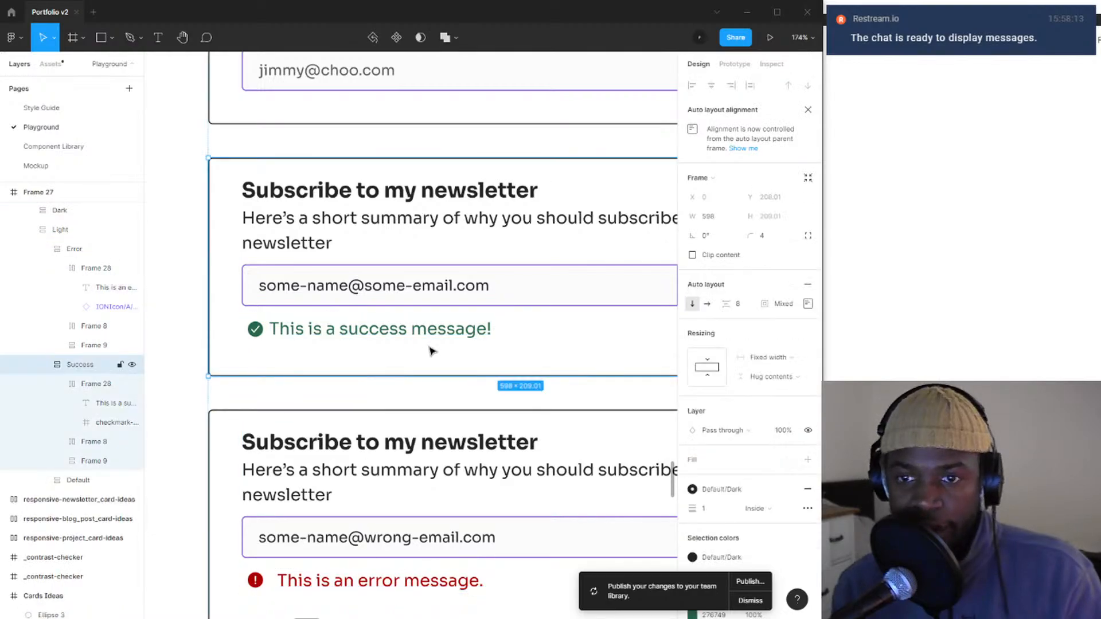
{"action": "scroll", "coordinate": [431, 351], "scroll_direction": "down", "scroll_amount": 5}
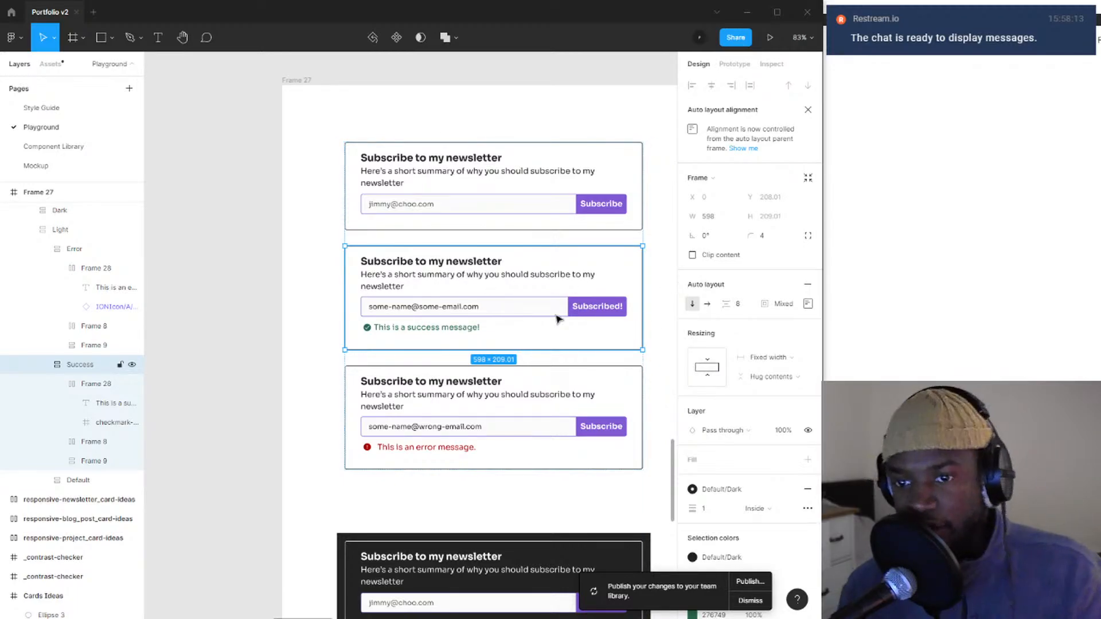
{"action": "left_click", "coordinate": [422, 331]}
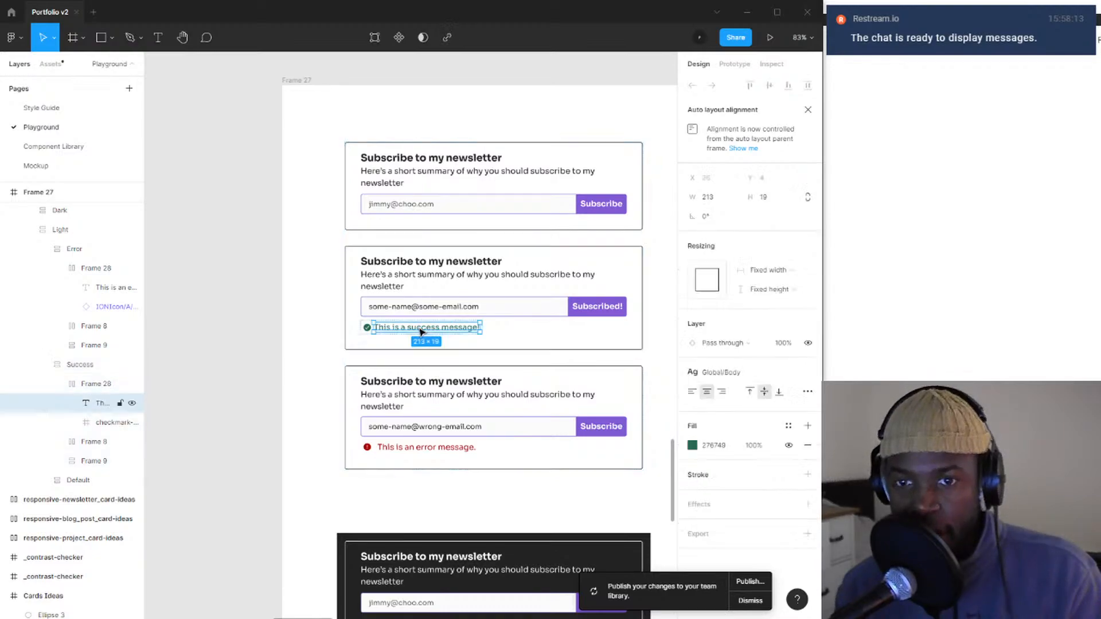
{"action": "left_click", "coordinate": [527, 331]}
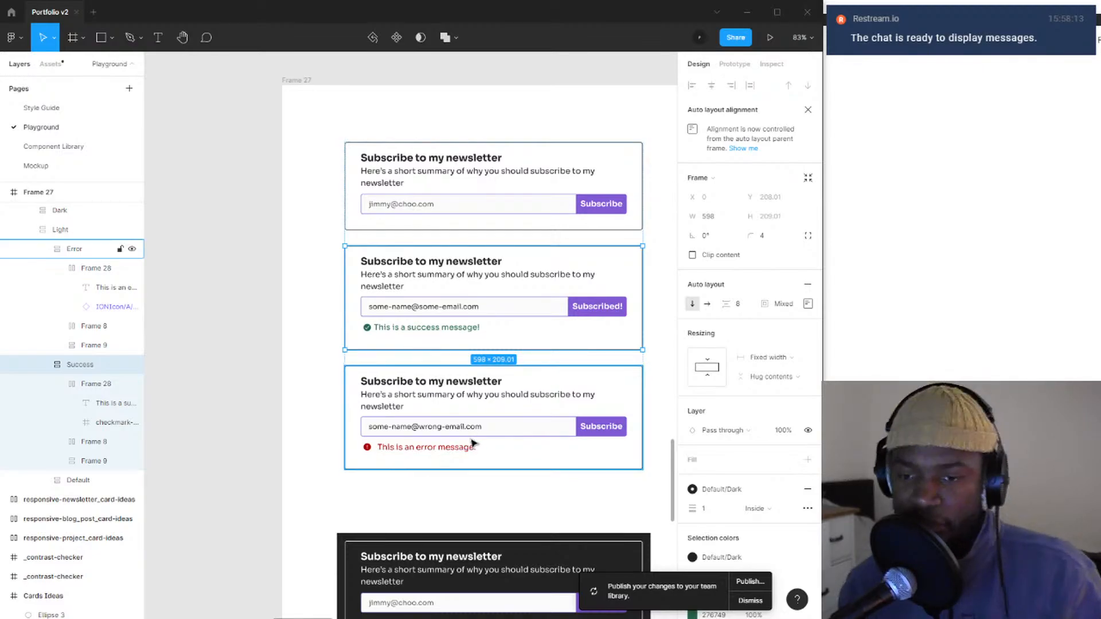
- Revisit the purple, white and dark cards in the Newsletter section, then return to Frame 27's light states
{"action": "left_click_drag", "start_coordinate": [403, 427], "coordinate": [259, 404]}
{"action": "left_click_drag", "start_coordinate": [217, 362], "coordinate": [631, 292]}
{"action": "left_click_drag", "start_coordinate": [241, 349], "coordinate": [587, 324]}
{"action": "left_click_drag", "start_coordinate": [357, 335], "coordinate": [555, 391]}
{"action": "scroll", "coordinate": [502, 354], "scroll_direction": "left", "scroll_amount": 2}
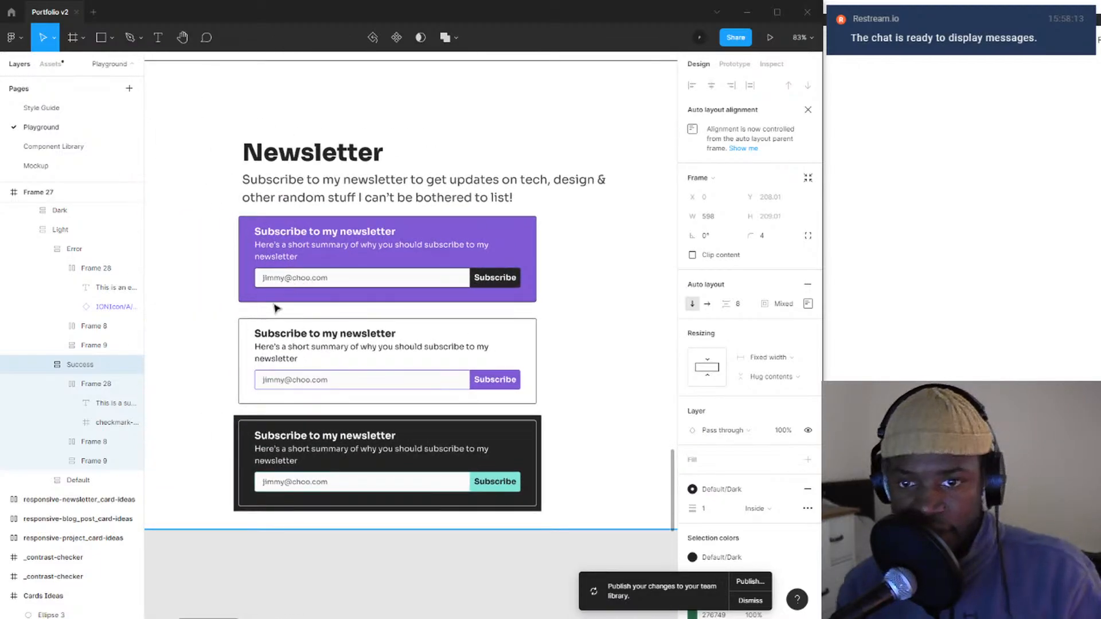
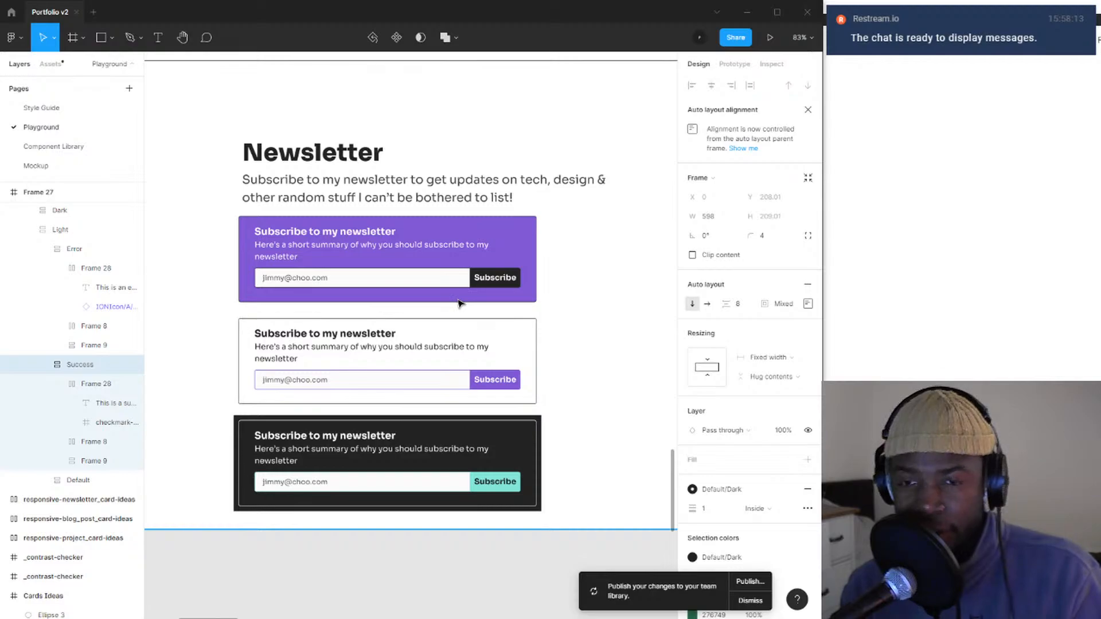
{"action": "scroll", "coordinate": [496, 247], "scroll_direction": "right", "scroll_amount": 15}
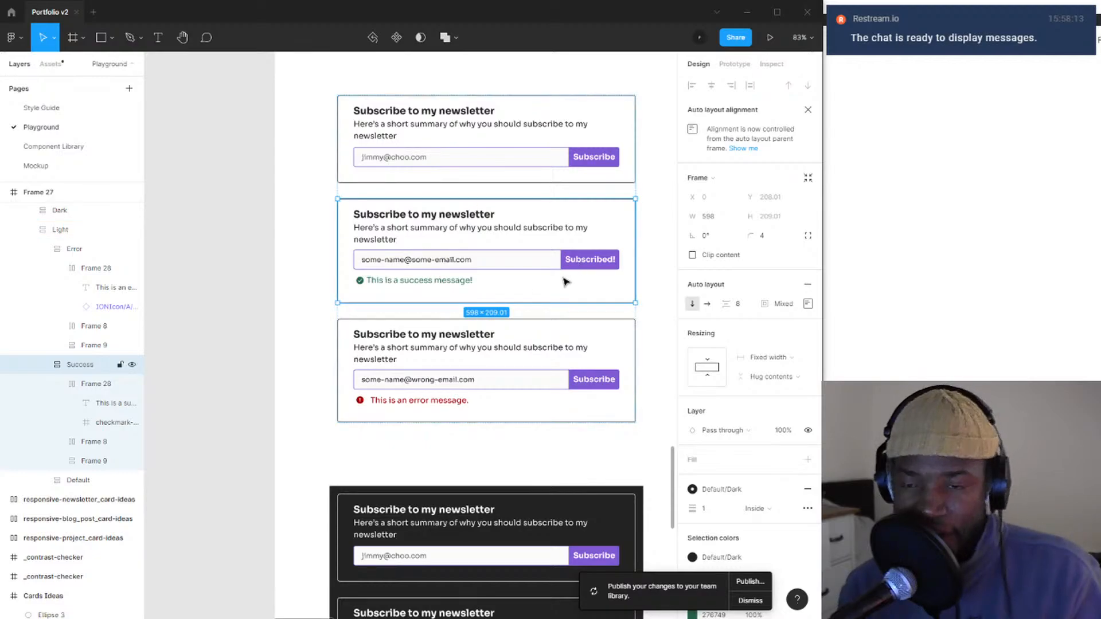
- Clear the selection and survey both the light and dark newsletter card states in Frame 27
{"action": "left_click", "coordinate": [319, 260]}
{"action": "scroll", "coordinate": [464, 248], "scroll_direction": "down", "scroll_amount": 10}
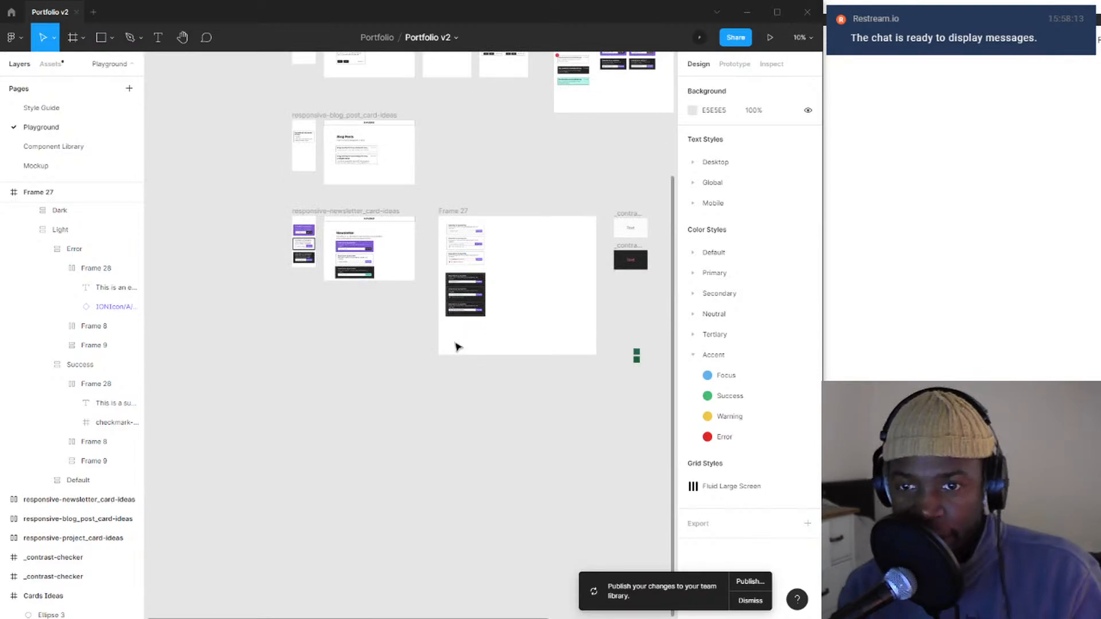
{"action": "scroll", "coordinate": [440, 299], "scroll_direction": "up", "scroll_amount": 7}
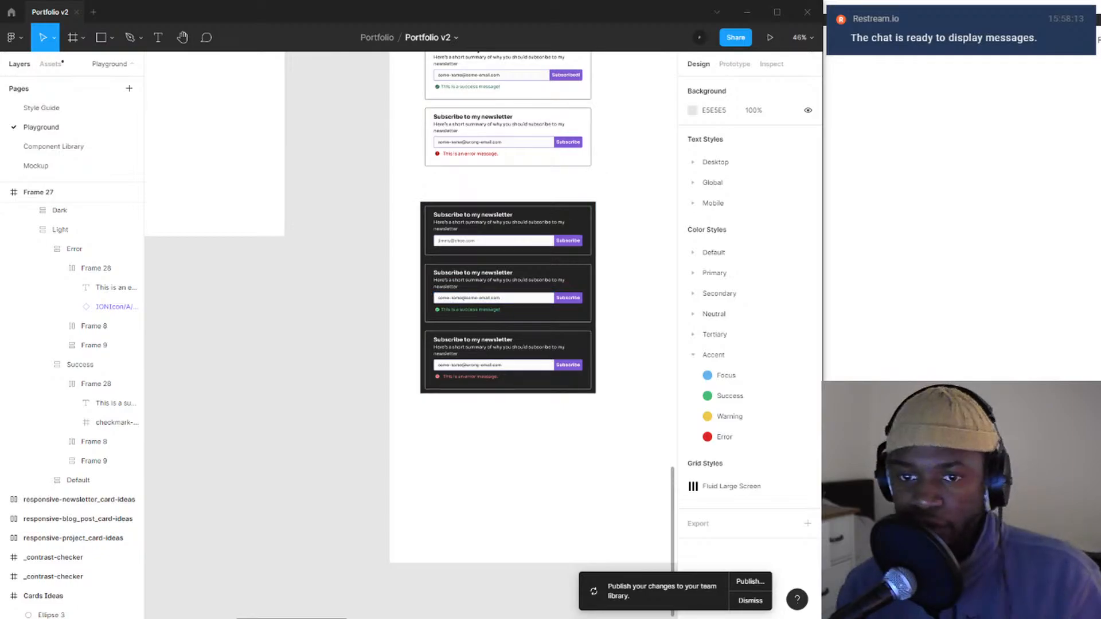
{"action": "scroll", "coordinate": [531, 435], "scroll_direction": "up", "scroll_amount": 3}
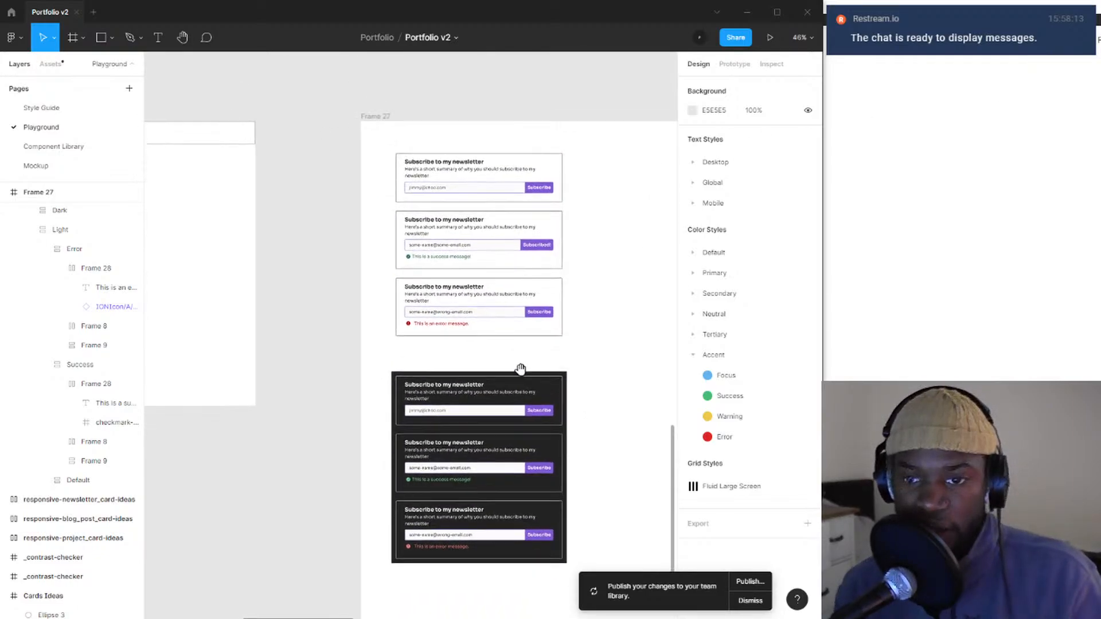
- Look over the three cards under the Newsletter heading, then return to the light card states in Frame 27
{"action": "scroll", "coordinate": [540, 292], "scroll_direction": "right", "scroll_amount": 5}
{"action": "scroll", "coordinate": [436, 251], "scroll_direction": "up", "scroll_amount": 5}
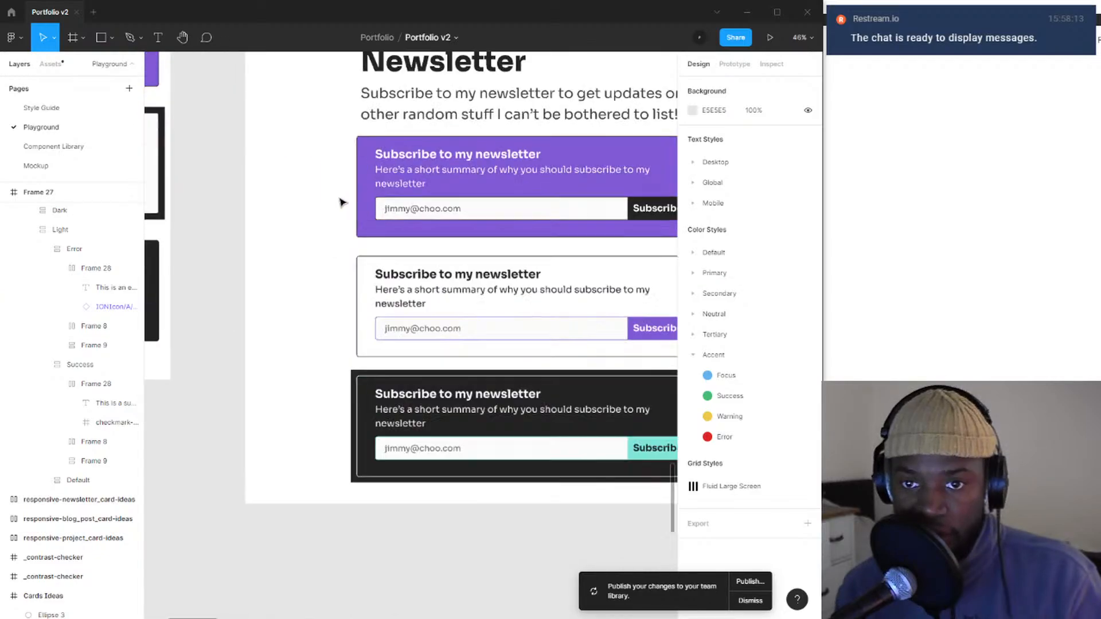
{"action": "scroll", "coordinate": [435, 249], "scroll_direction": "up", "scroll_amount": 1}
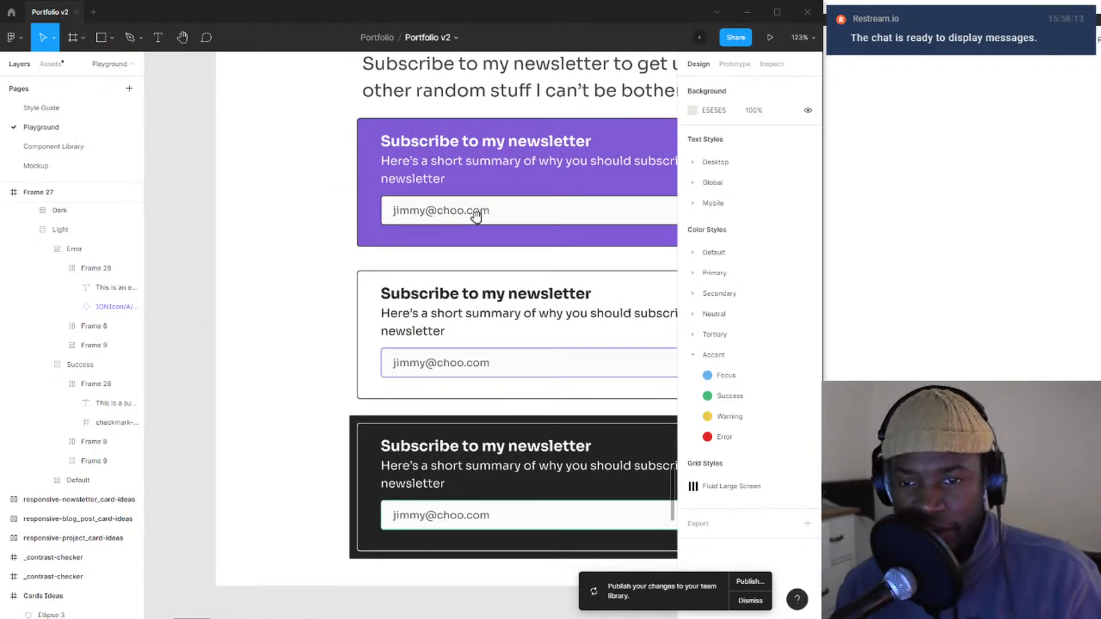
{"action": "left_click_drag", "start_coordinate": [477, 216], "coordinate": [413, 186]}
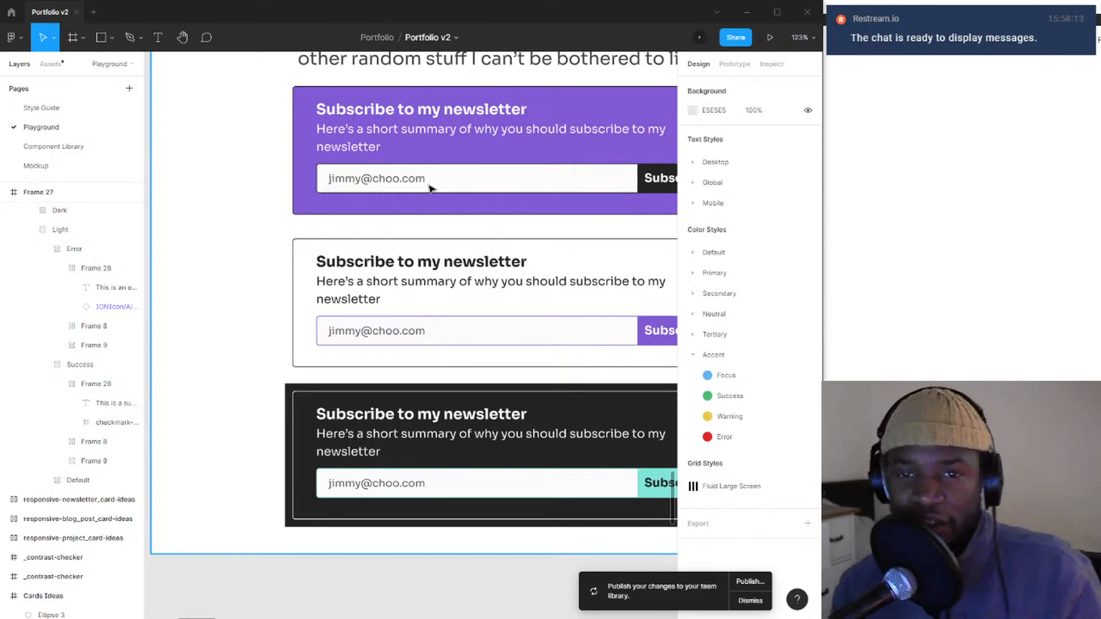
{"action": "scroll", "coordinate": [320, 205], "scroll_direction": "down", "scroll_amount": 10}
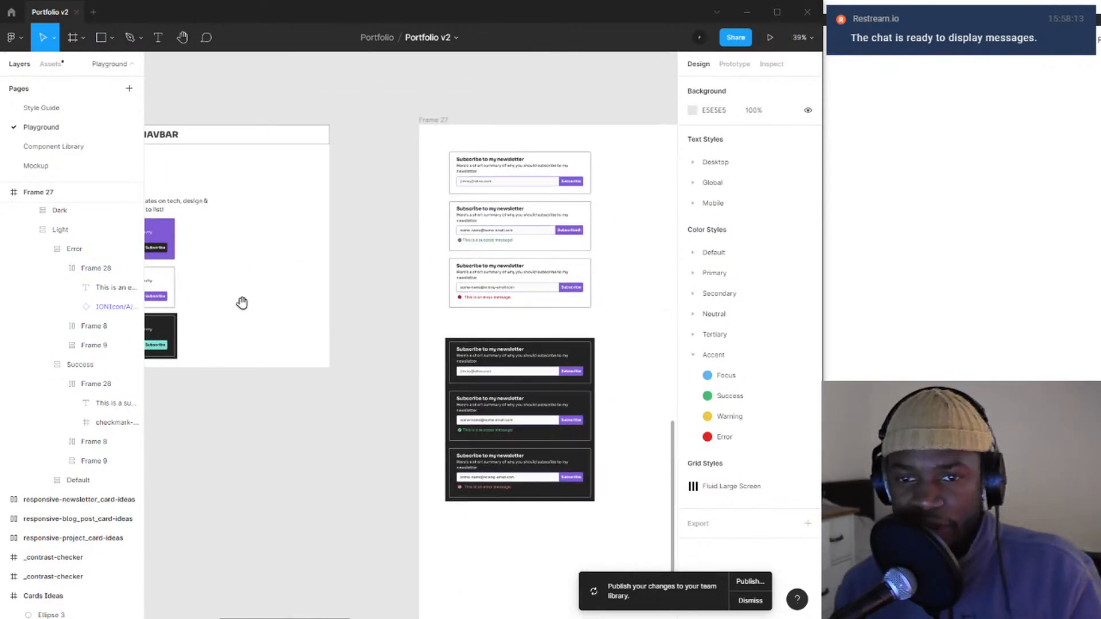
{"action": "scroll", "coordinate": [327, 288], "scroll_direction": "up", "scroll_amount": 8}
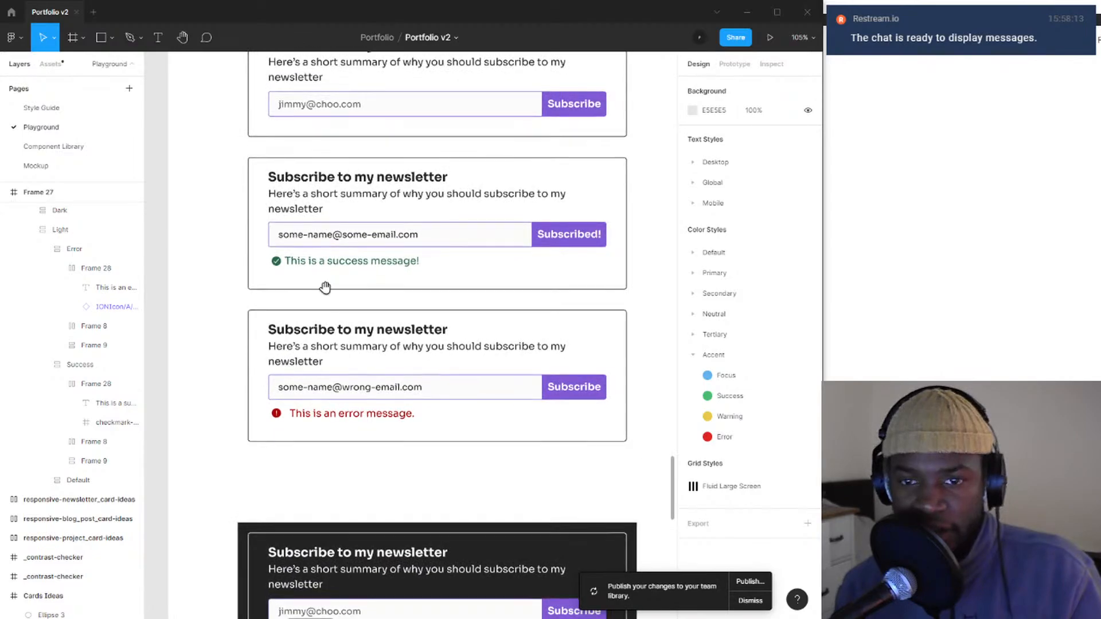
- Inspect the light success message's text settings and the auto layout of the frame holding it and the checkmark
{"action": "scroll", "coordinate": [362, 310], "scroll_direction": "up", "scroll_amount": 1}
{"action": "left_click", "coordinate": [363, 306]}
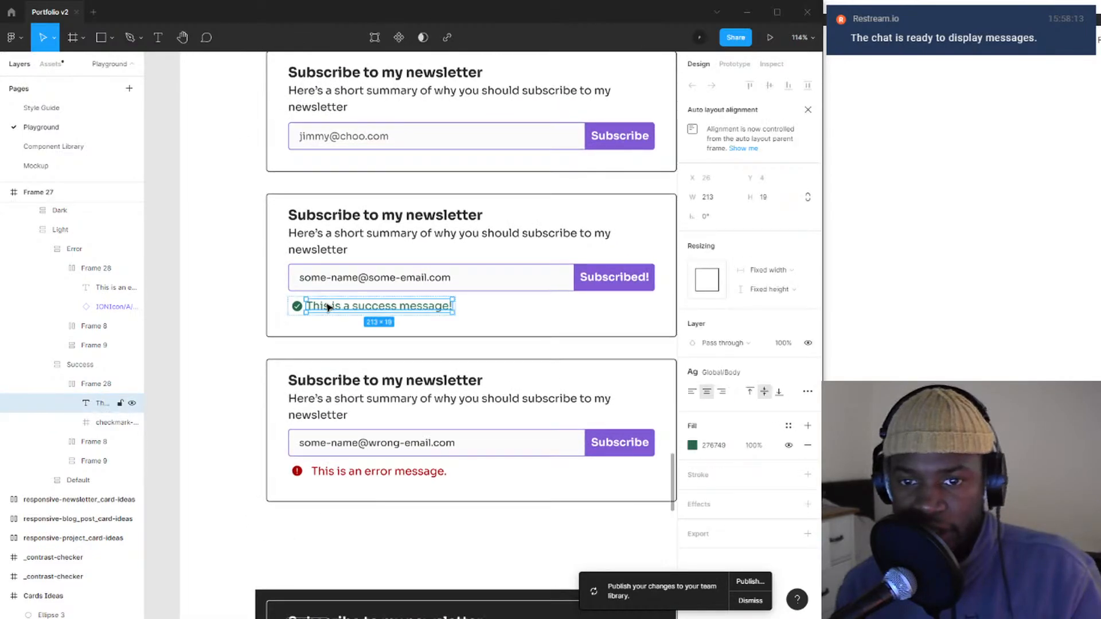
{"action": "key", "text": "alt"}
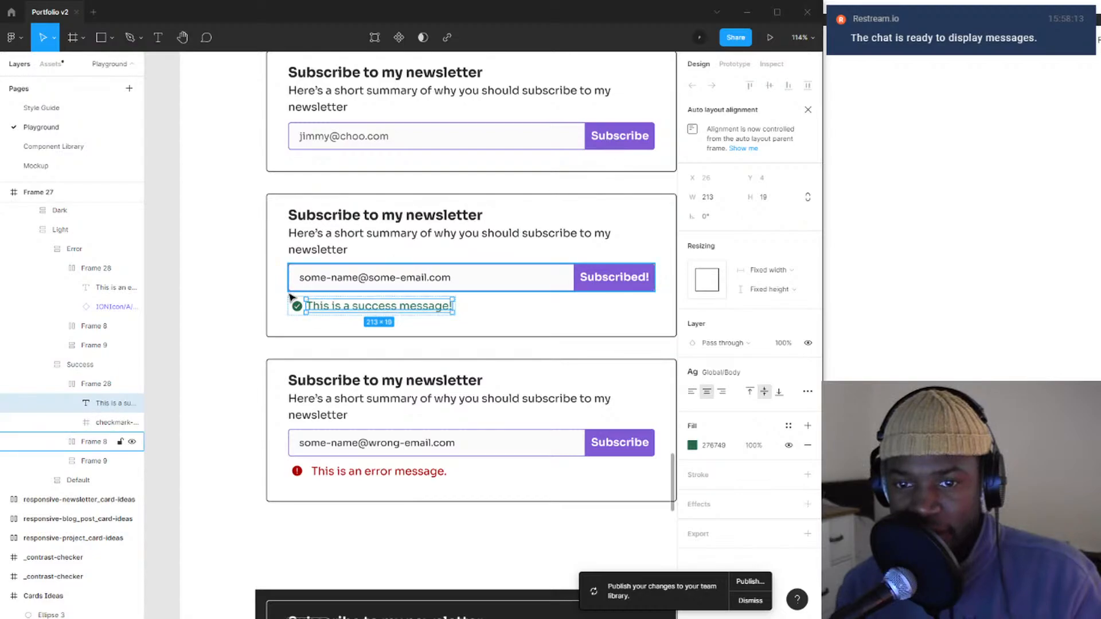
{"action": "left_click", "coordinate": [591, 304]}
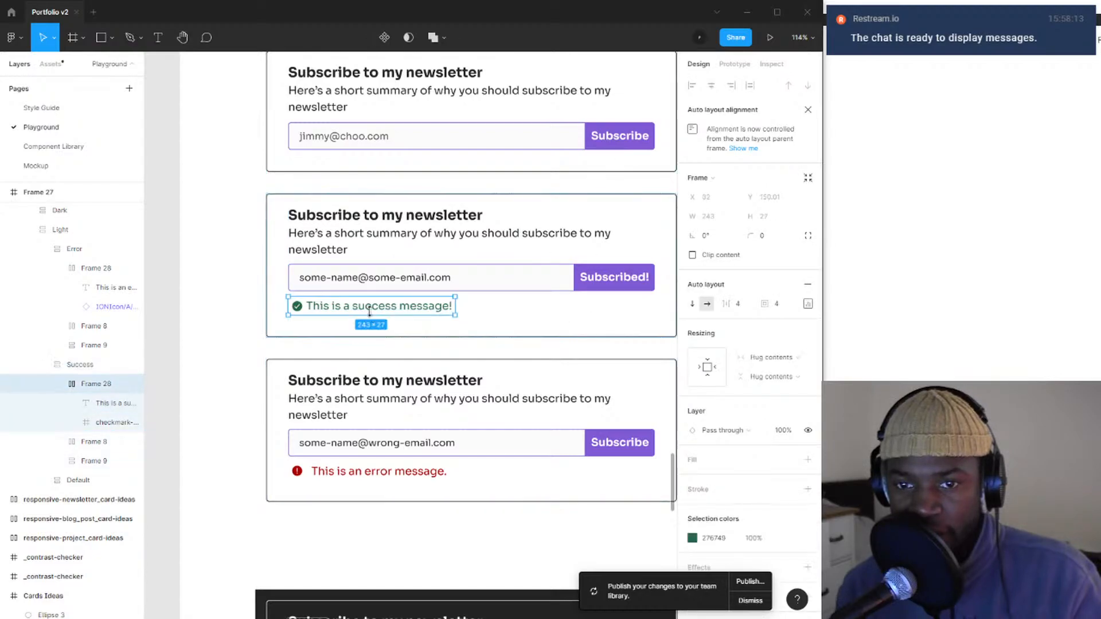
{"action": "left_click", "coordinate": [423, 357]}
- Compare the cards in the Newsletter desktop frame with the light and dark card states in Frame 27
{"action": "scroll", "coordinate": [422, 354], "scroll_direction": "down", "scroll_amount": 4}
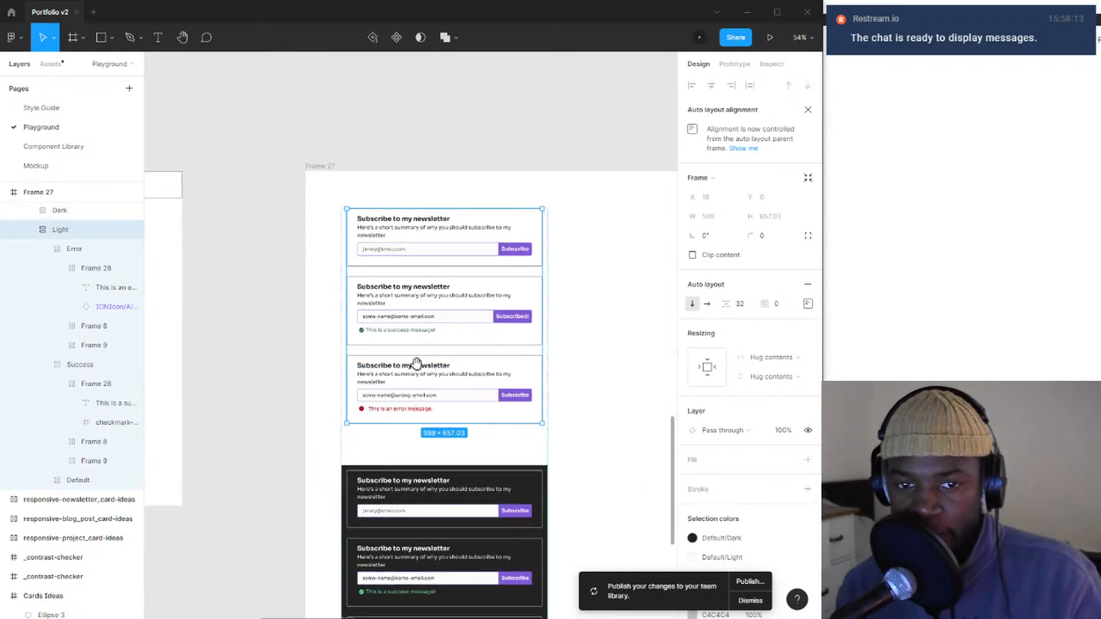
{"action": "left_click_drag", "start_coordinate": [417, 364], "coordinate": [802, 305]}
{"action": "left_click_drag", "start_coordinate": [302, 378], "coordinate": [463, 355]}
{"action": "scroll", "coordinate": [327, 314], "scroll_direction": "up", "scroll_amount": 3}
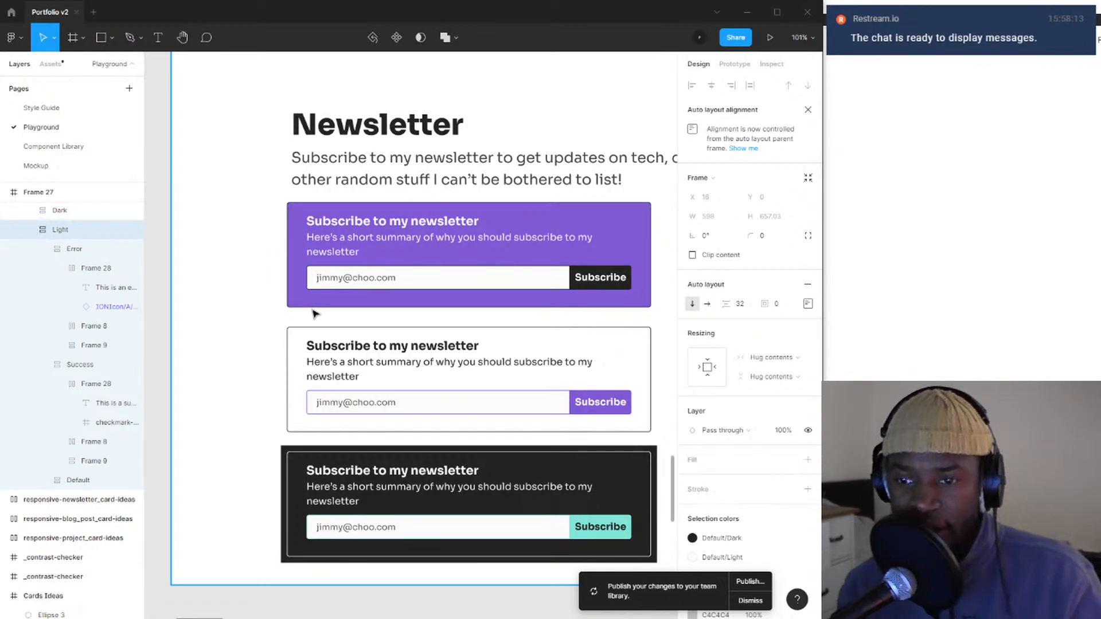
{"action": "scroll", "coordinate": [482, 296], "scroll_direction": "down", "scroll_amount": 10}
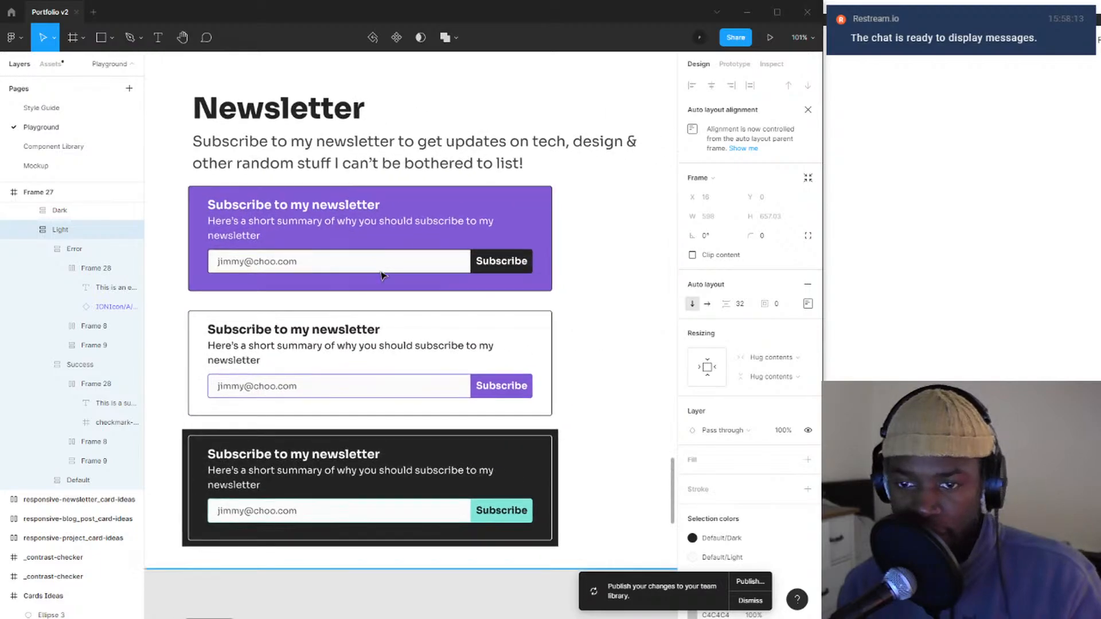
{"action": "scroll", "coordinate": [504, 293], "scroll_direction": "down", "scroll_amount": 4}
{"action": "scroll", "coordinate": [580, 299], "scroll_direction": "up", "scroll_amount": 10}
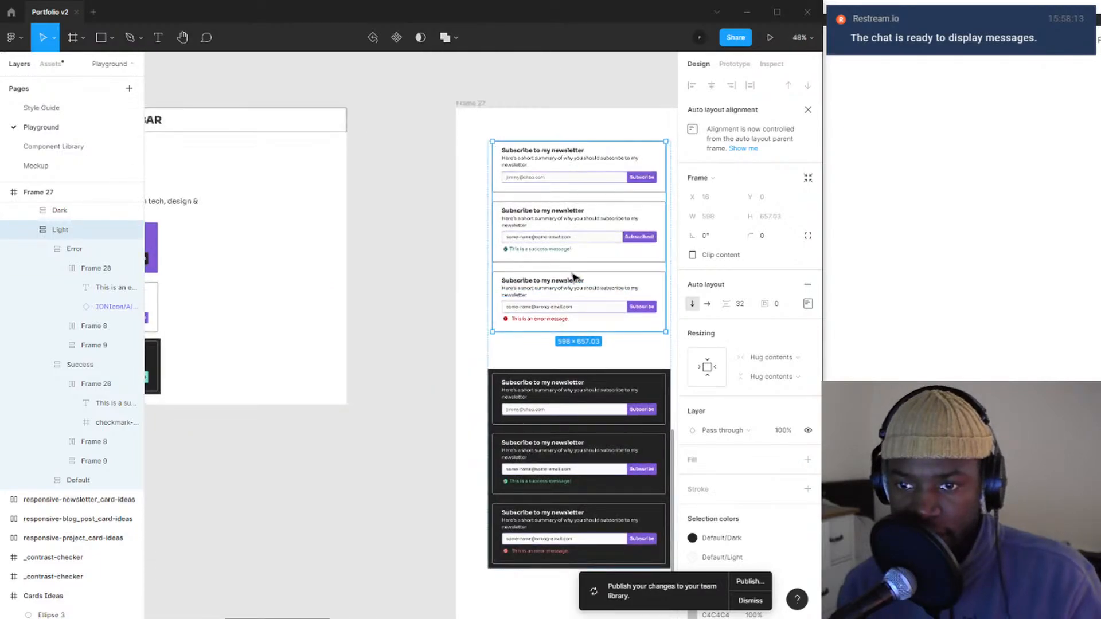
- Inspect the success message text again, along with the light Success card's frame and stroke settings
{"action": "left_click", "coordinate": [504, 229]}
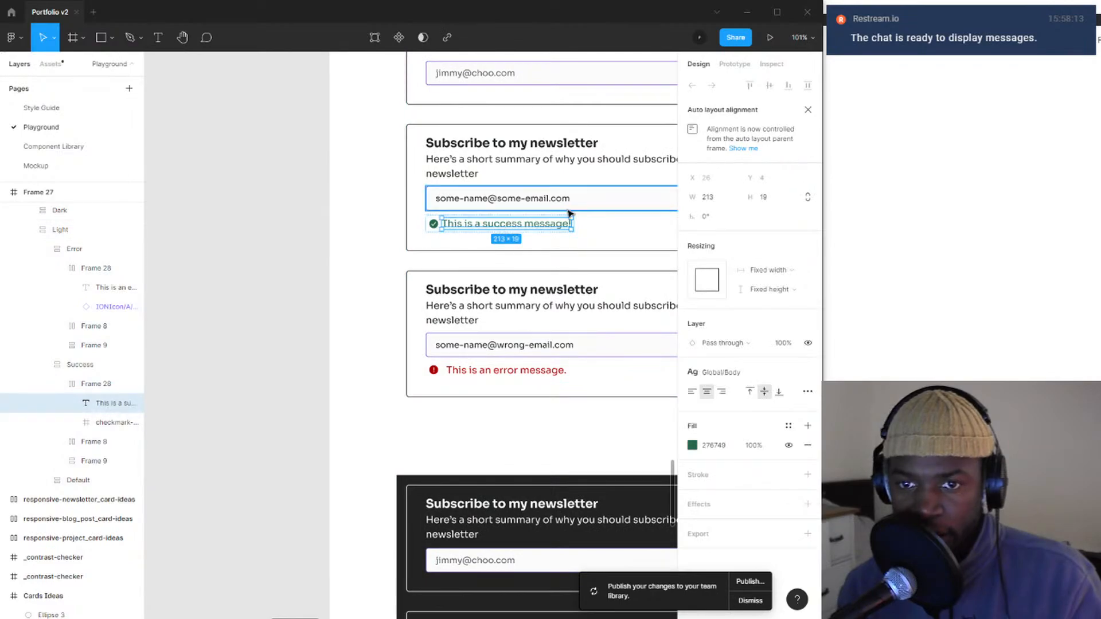
{"action": "left_click", "coordinate": [569, 232]}
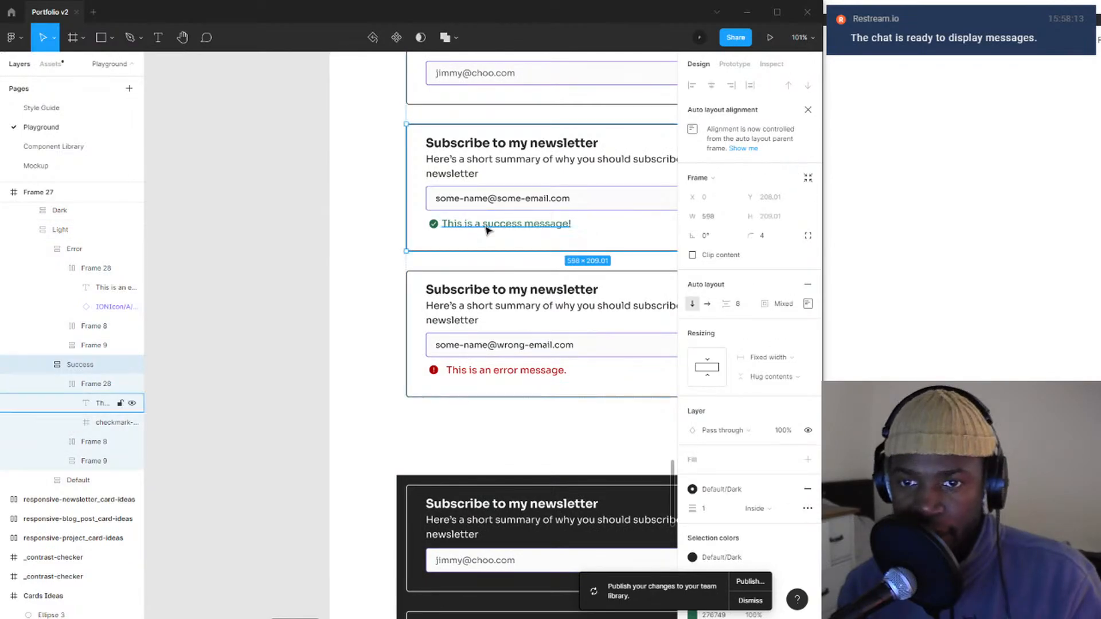
{"action": "left_click", "coordinate": [472, 230], "text": "ctrl"}
{"action": "left_click", "coordinate": [606, 226], "text": "ctrl"}
- Examine the dark card states in Frame 27 and compare them with the dark Newsletter card with the teal Subscribe button
{"action": "left_click_drag", "start_coordinate": [517, 234], "coordinate": [752, 176]}
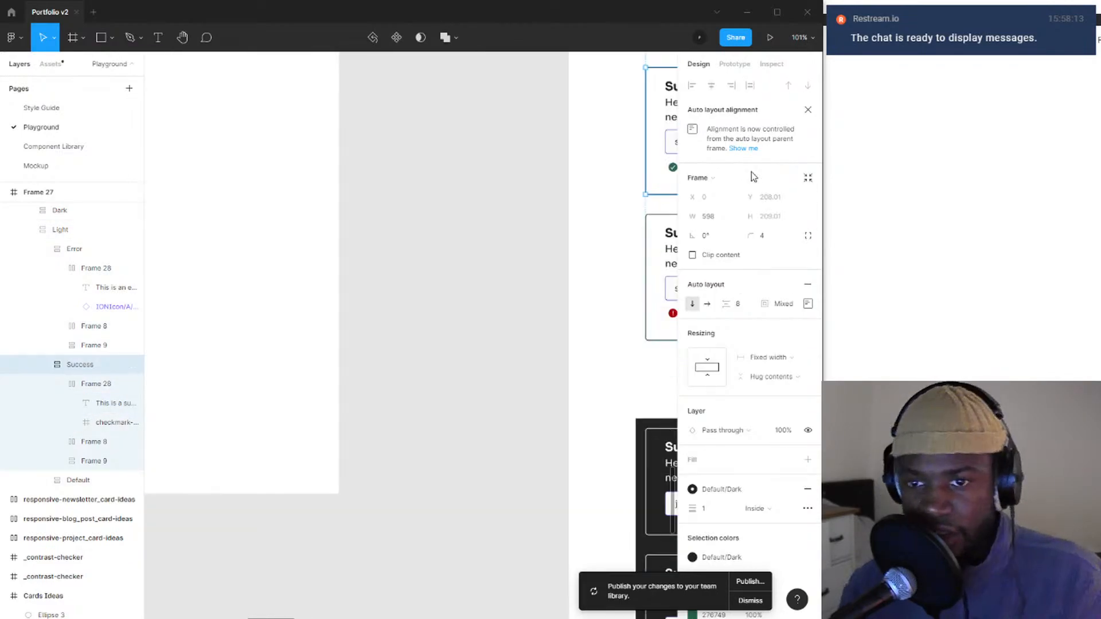
{"action": "left_click_drag", "start_coordinate": [172, 321], "coordinate": [614, 222]}
{"action": "scroll", "coordinate": [614, 222], "scroll_direction": "down", "scroll_amount": 10, "text": "ctrl"}
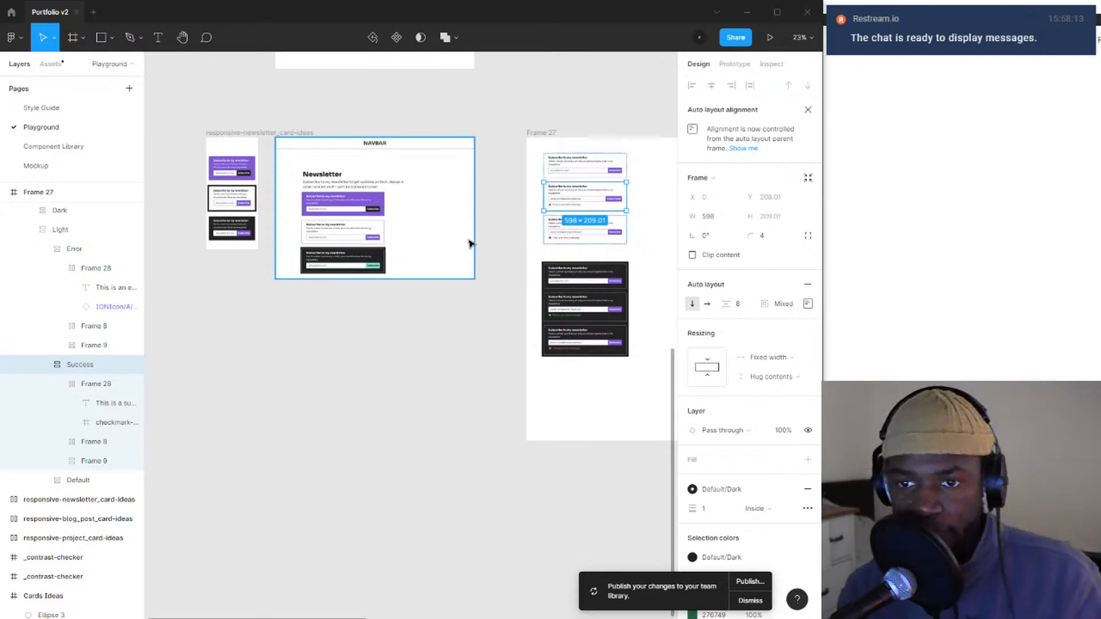
{"action": "scroll", "coordinate": [608, 290], "scroll_direction": "up", "scroll_amount": 5, "text": "ctrl"}
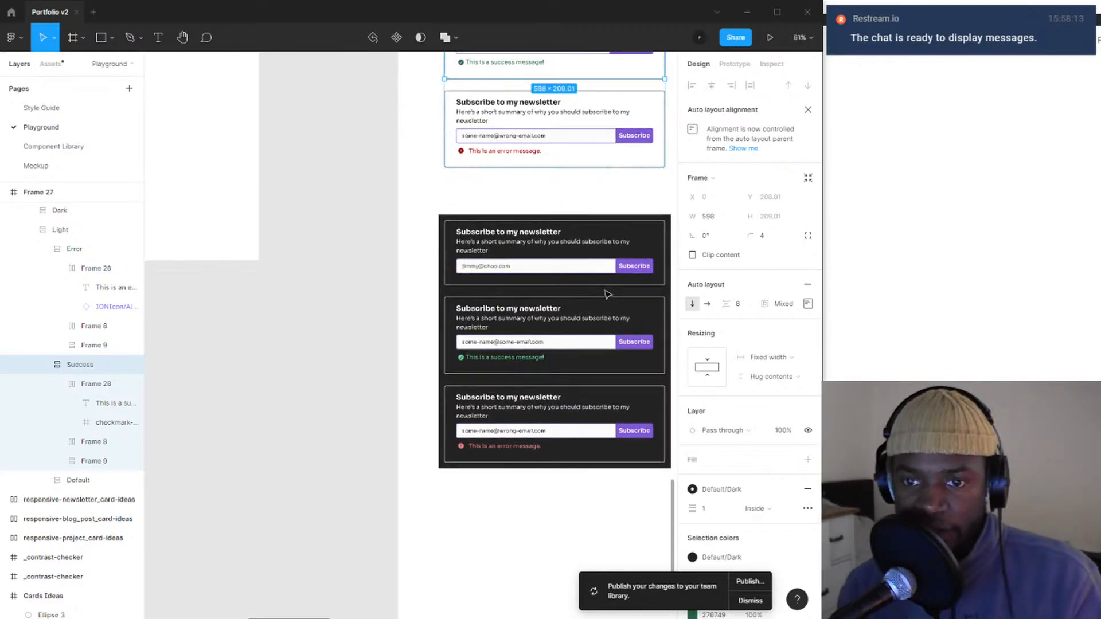
{"action": "scroll", "coordinate": [603, 289], "scroll_direction": "up", "scroll_amount": 5, "text": "ctrl"}
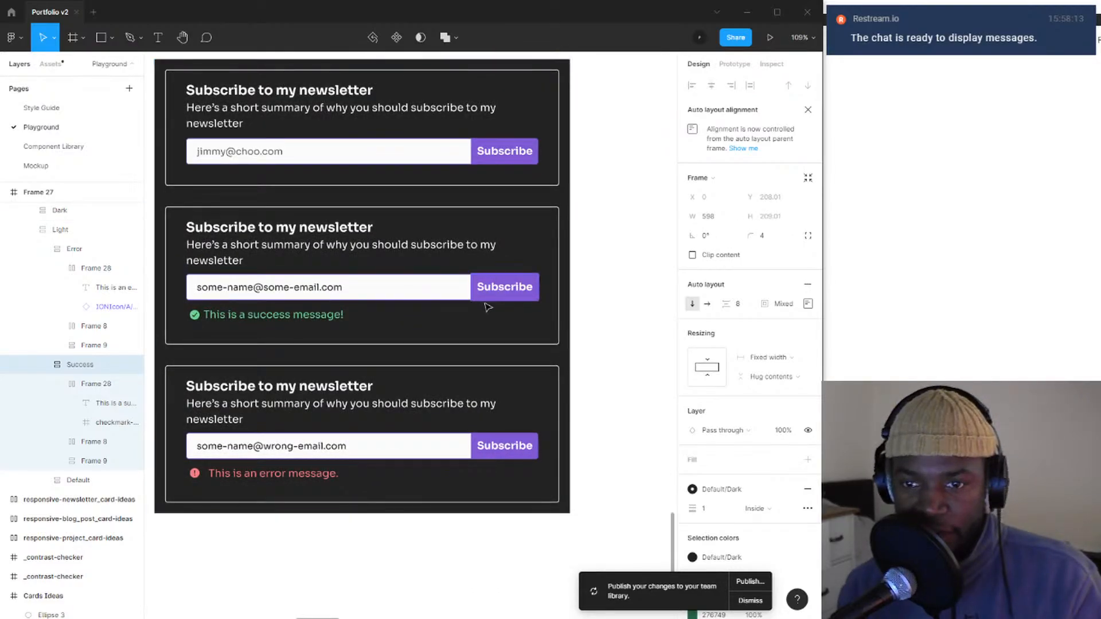
{"action": "left_click_drag", "start_coordinate": [490, 293], "coordinate": [575, 278]}
{"action": "left_click_drag", "start_coordinate": [218, 258], "coordinate": [717, 374]}
{"action": "left_click_drag", "start_coordinate": [276, 144], "coordinate": [574, 493]}
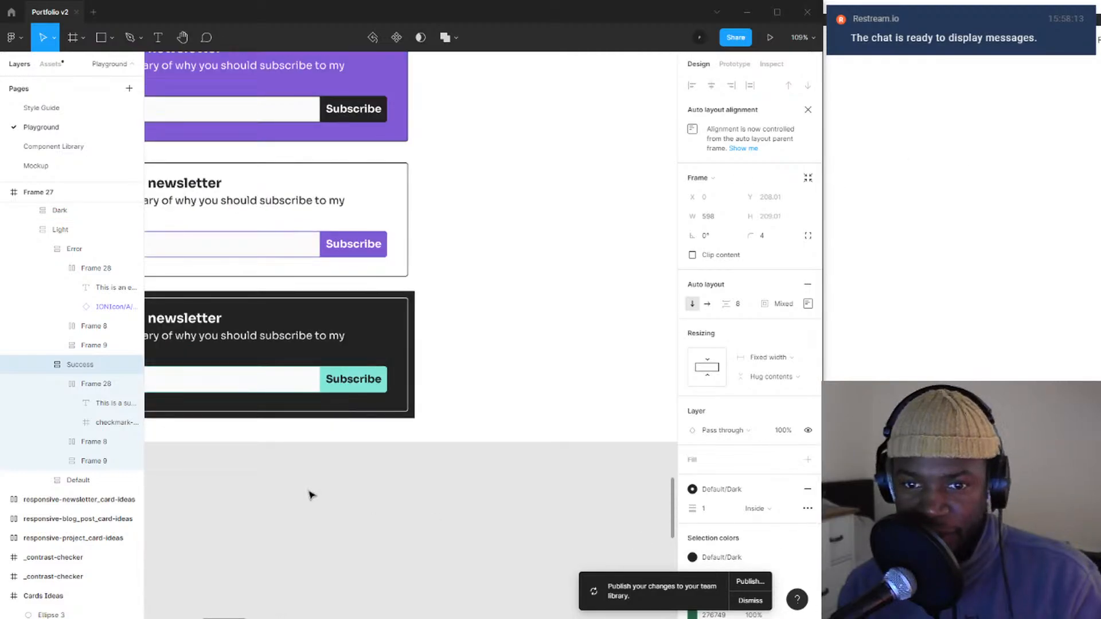
{"action": "scroll", "coordinate": [362, 422], "scroll_direction": "down", "scroll_amount": 3, "text": "ctrl"}
{"action": "left_click_drag", "start_coordinate": [384, 417], "coordinate": [677, 416]}
{"action": "left_click_drag", "start_coordinate": [535, 394], "coordinate": [518, 395]}
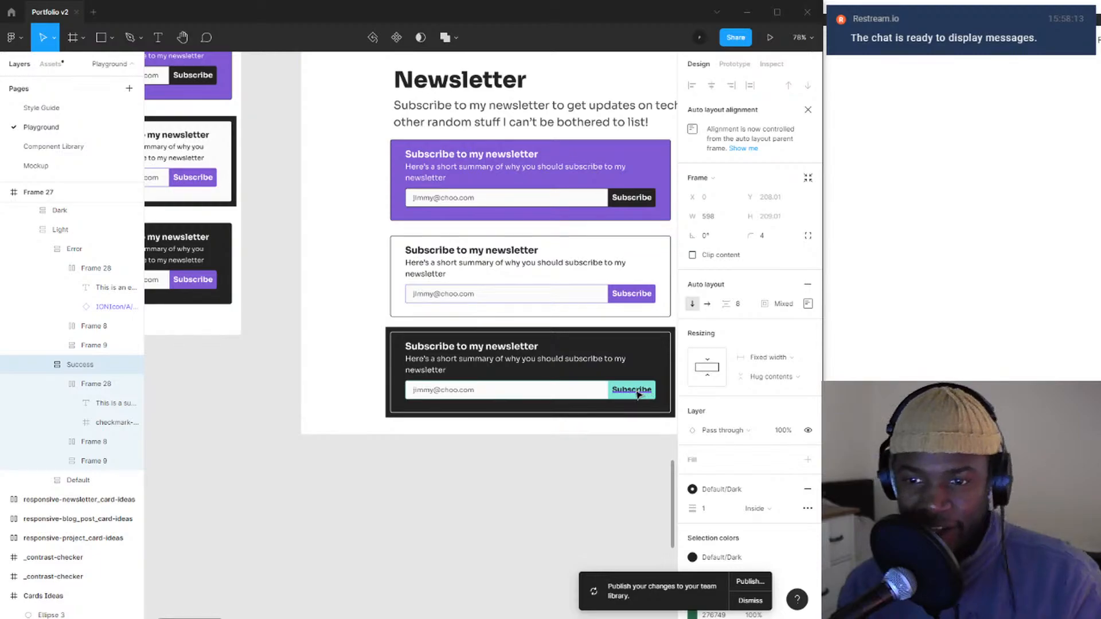
- Survey the Playground's frames, including the Cards Ideas frame with its project, blog and newsletter cards
{"action": "scroll", "coordinate": [641, 394], "scroll_direction": "down", "scroll_amount": 10, "text": "ctrl"}
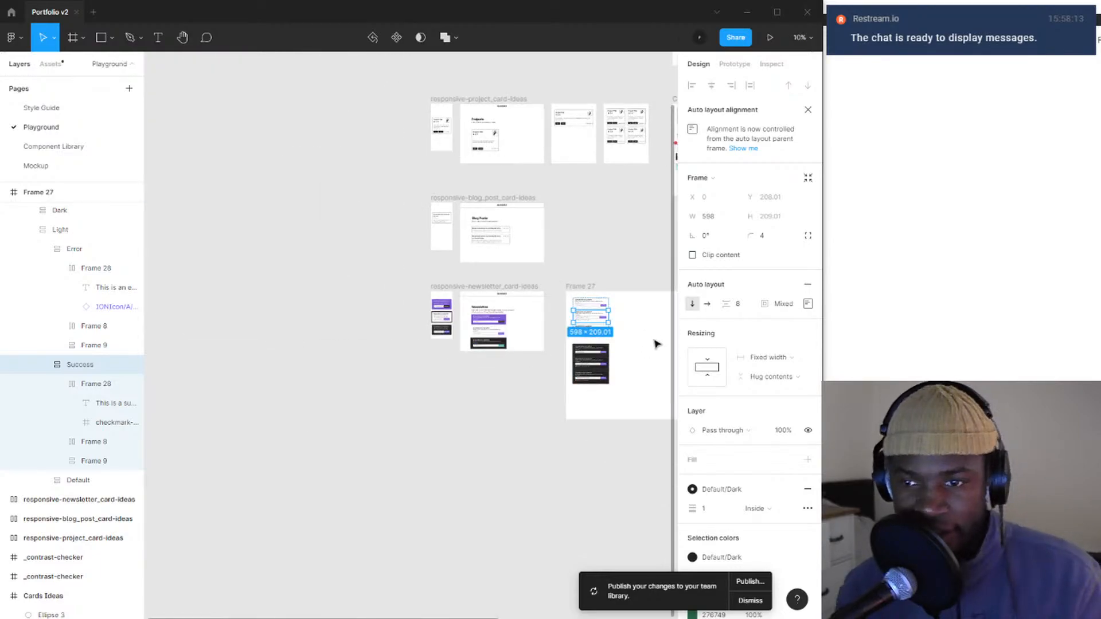
{"action": "left_click_drag", "start_coordinate": [656, 342], "coordinate": [430, 411]}
{"action": "left_click_drag", "start_coordinate": [523, 243], "coordinate": [457, 316]}
{"action": "scroll", "coordinate": [456, 317], "scroll_direction": "up", "scroll_amount": 4, "text": "ctrl"}
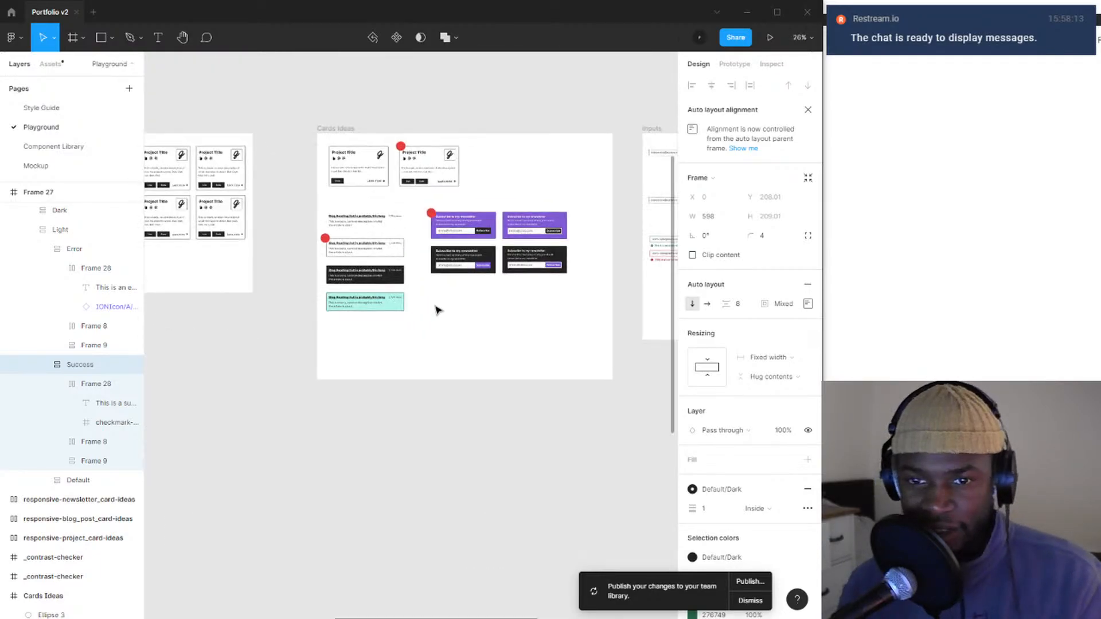
{"action": "scroll", "coordinate": [551, 344], "scroll_direction": "down", "scroll_amount": 6, "text": "ctrl"}
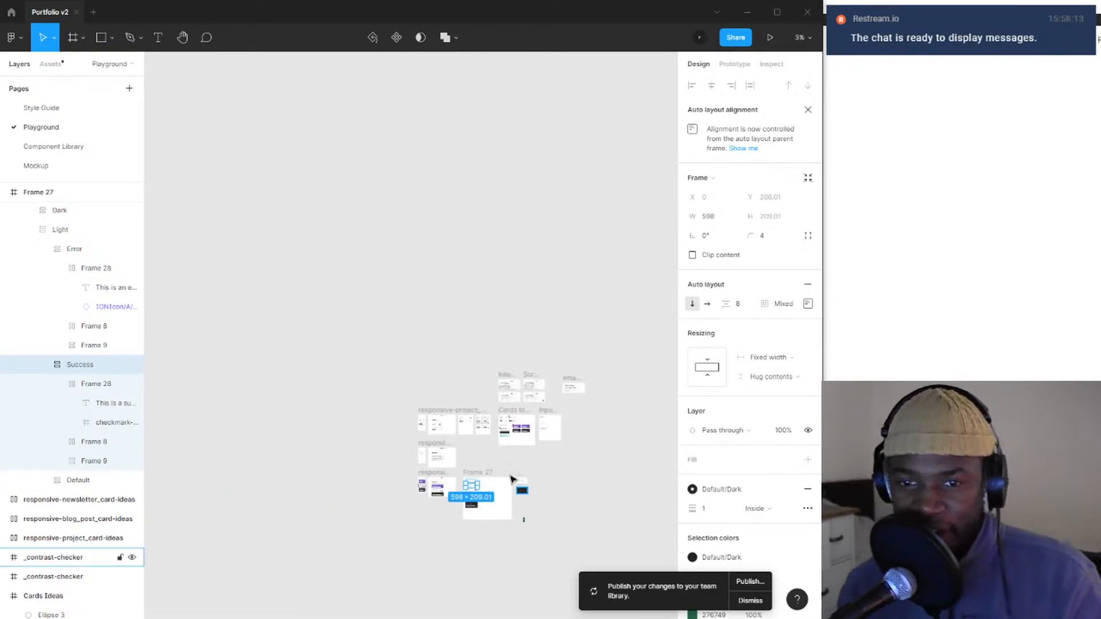
{"action": "scroll", "coordinate": [387, 459], "scroll_direction": "up", "scroll_amount": 2, "text": "ctrl"}
{"action": "scroll", "coordinate": [387, 459], "scroll_direction": "up", "scroll_amount": 8, "text": "ctrl"}
- Inspect the longer blog post card's frame settings in the Blog Posts desktop layout and view the mobile blog card
{"action": "scroll", "coordinate": [468, 439], "scroll_direction": "down", "scroll_amount": 2, "text": "ctrl"}
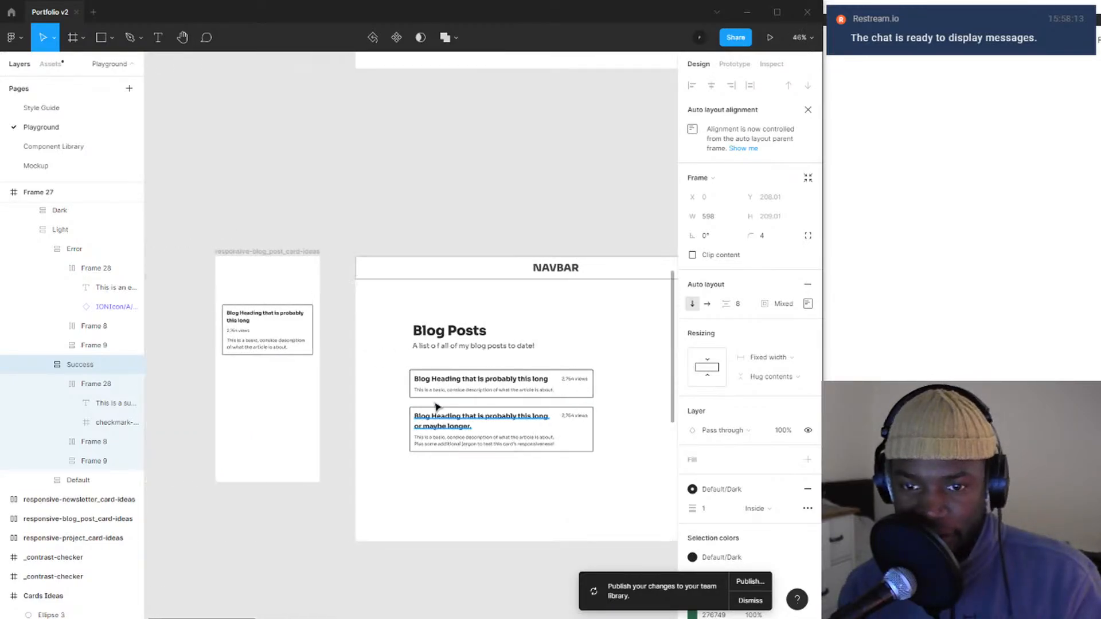
{"action": "scroll", "coordinate": [467, 439], "scroll_direction": "down", "scroll_amount": 1}
{"action": "scroll", "coordinate": [367, 361], "scroll_direction": "up", "scroll_amount": 2, "text": "ctrl"}
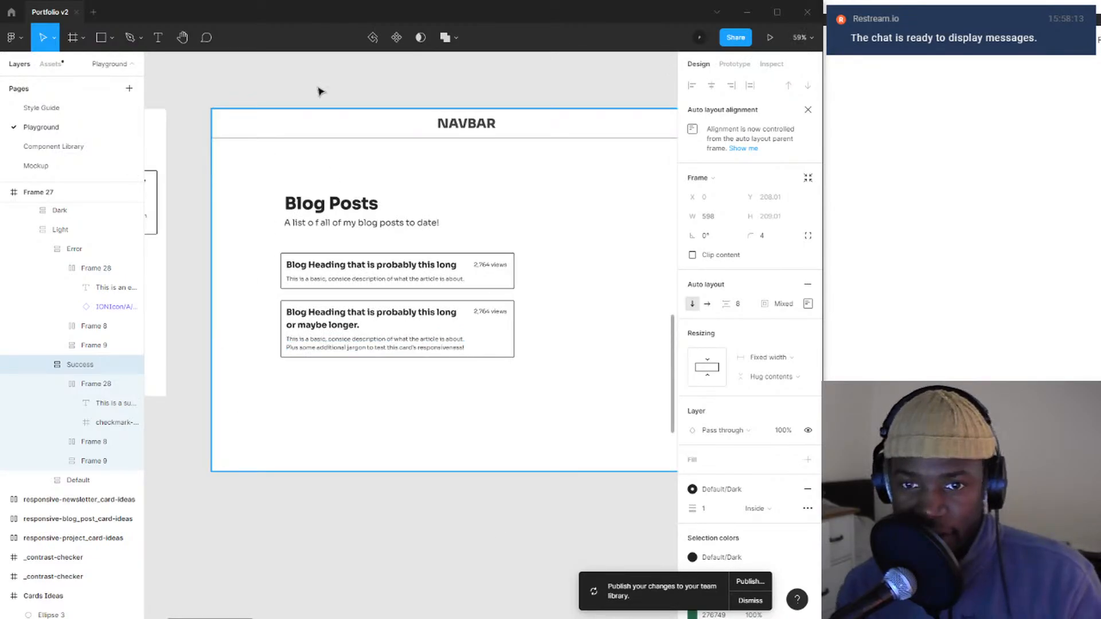
{"action": "left_click", "coordinate": [455, 321]}
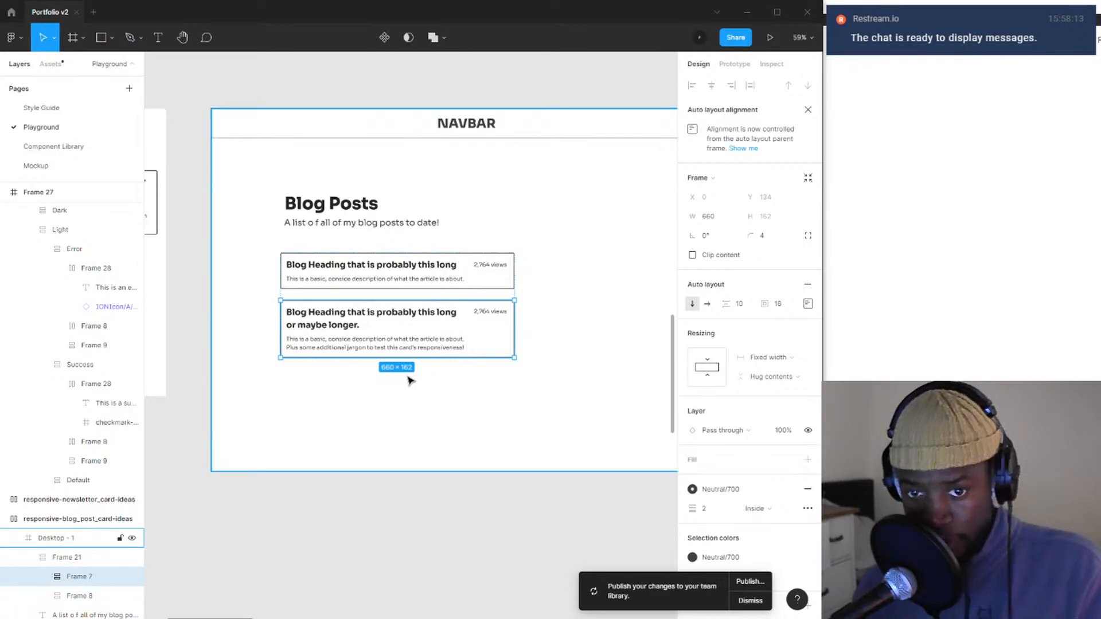
{"action": "scroll", "coordinate": [344, 335], "scroll_direction": "up", "scroll_amount": 5}
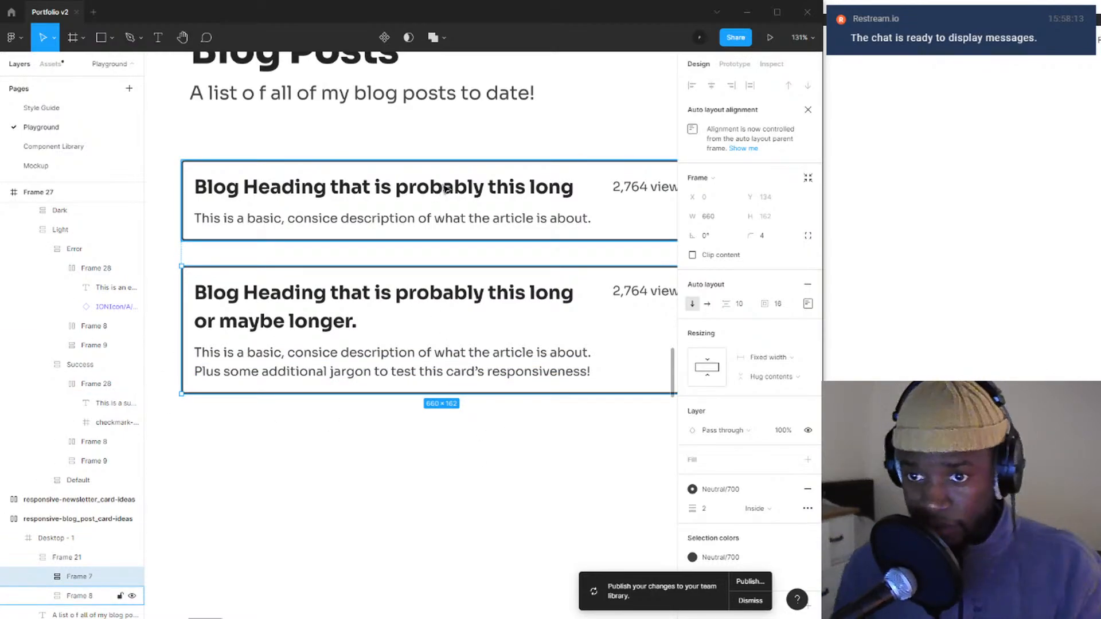
{"action": "scroll", "coordinate": [446, 188], "scroll_direction": "down", "scroll_amount": 5}
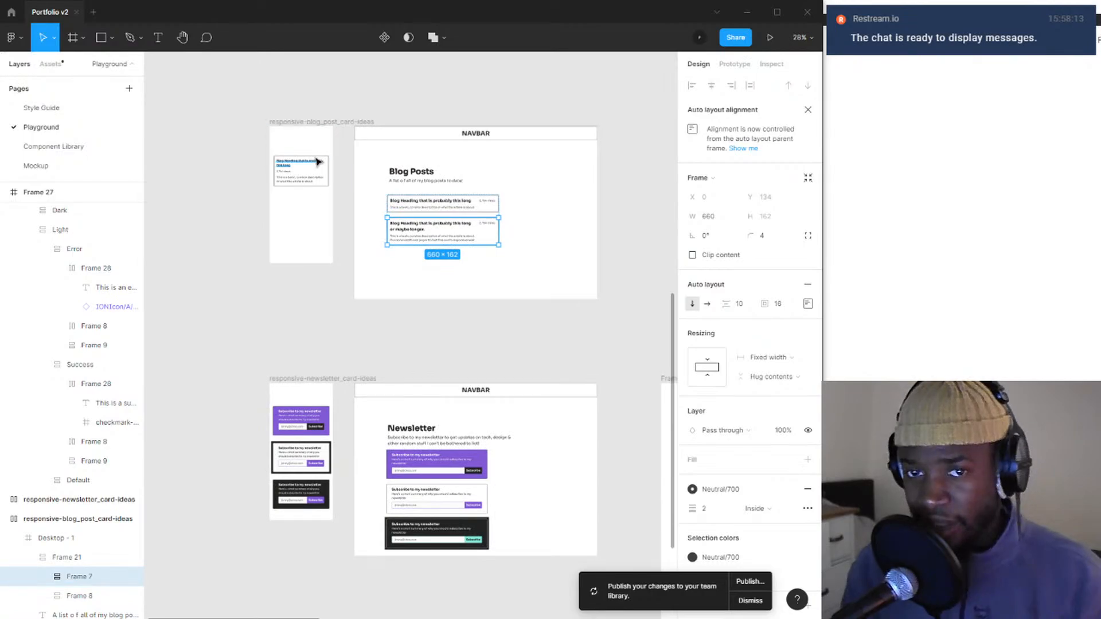
{"action": "scroll", "coordinate": [328, 172], "scroll_direction": "up", "scroll_amount": 5}
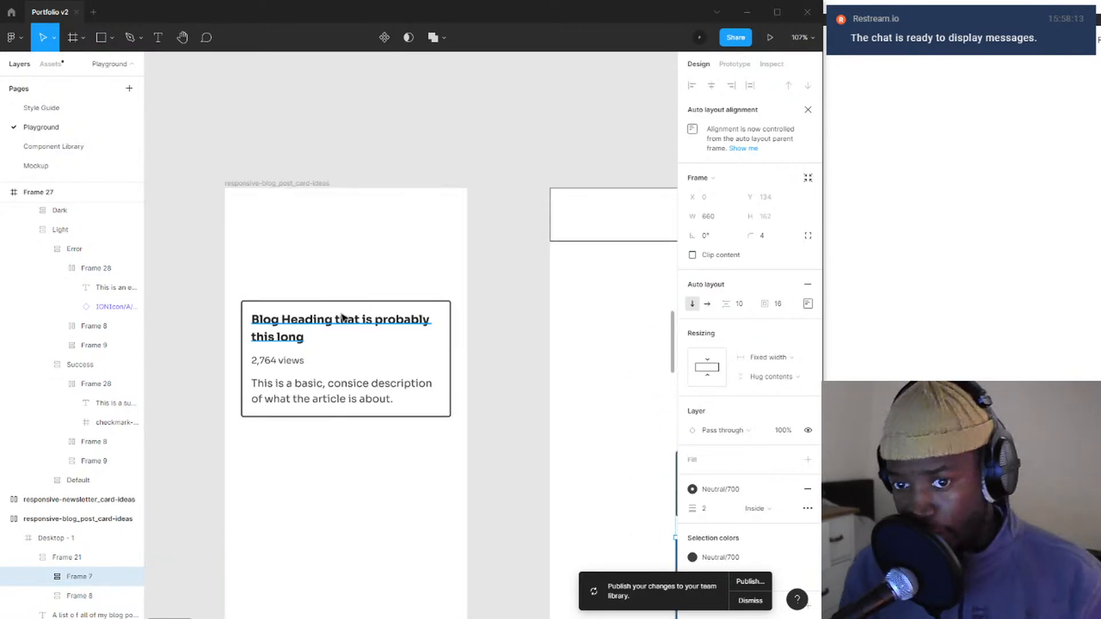
- Examine the mobile newsletter cards in responsive-newsletter_card-ideas and compare them with the desktop versions
{"action": "scroll", "coordinate": [354, 304], "scroll_direction": "down", "scroll_amount": 6}
{"action": "scroll", "coordinate": [357, 453], "scroll_direction": "up", "scroll_amount": 4}
{"action": "scroll", "coordinate": [356, 453], "scroll_direction": "up", "scroll_amount": 5}
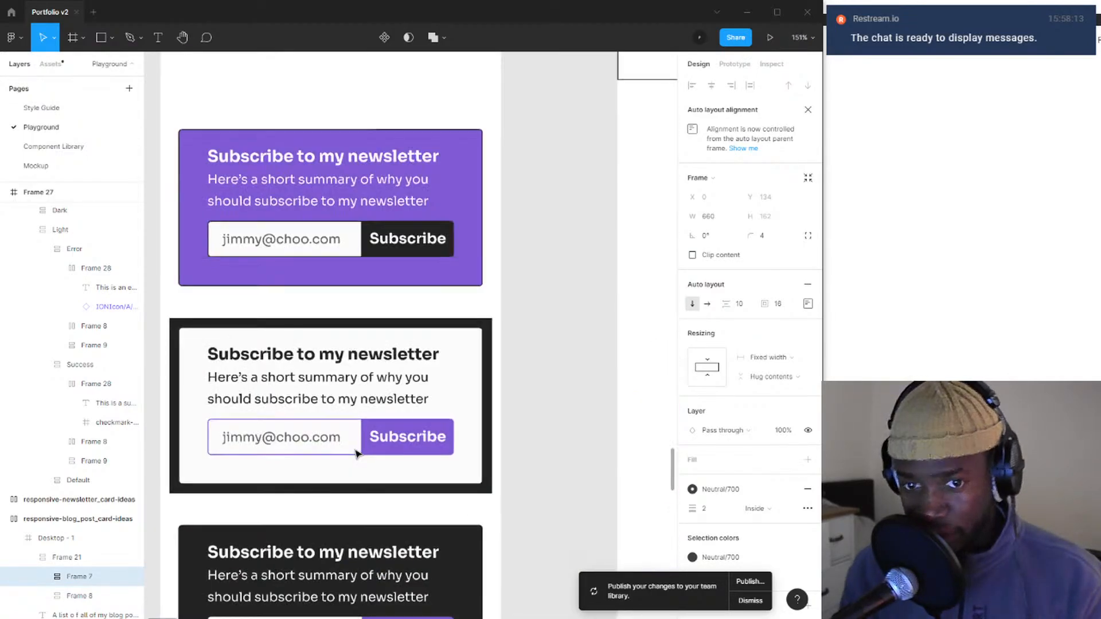
{"action": "scroll", "coordinate": [374, 389], "scroll_direction": "down", "scroll_amount": 2}
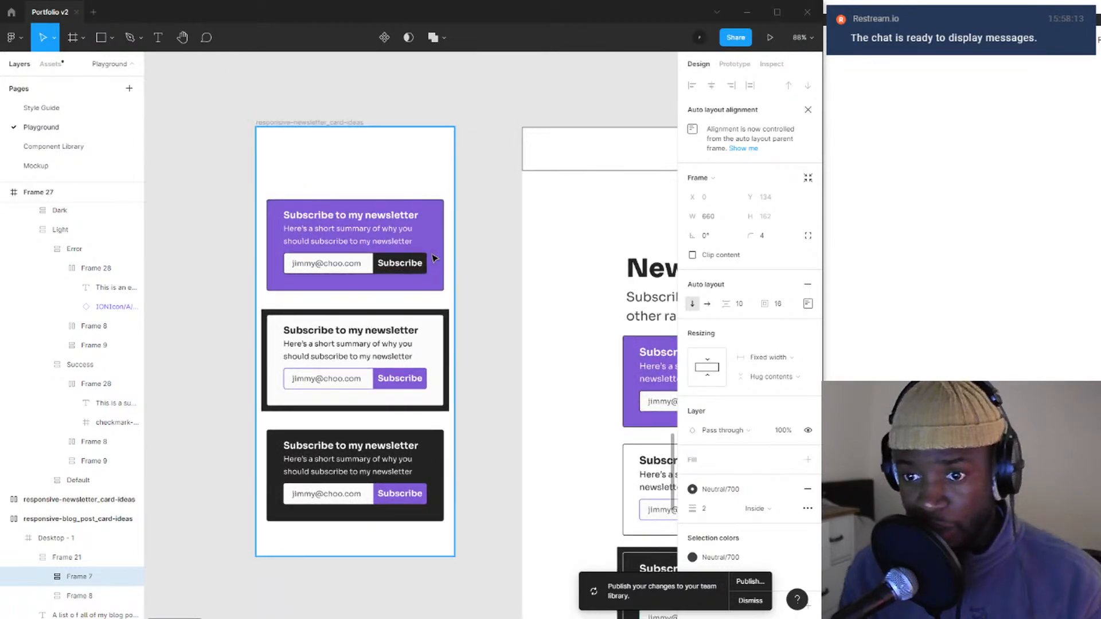
{"action": "scroll", "coordinate": [433, 258], "scroll_direction": "down", "scroll_amount": 4}
{"action": "scroll", "coordinate": [458, 338], "scroll_direction": "up", "scroll_amount": 2}
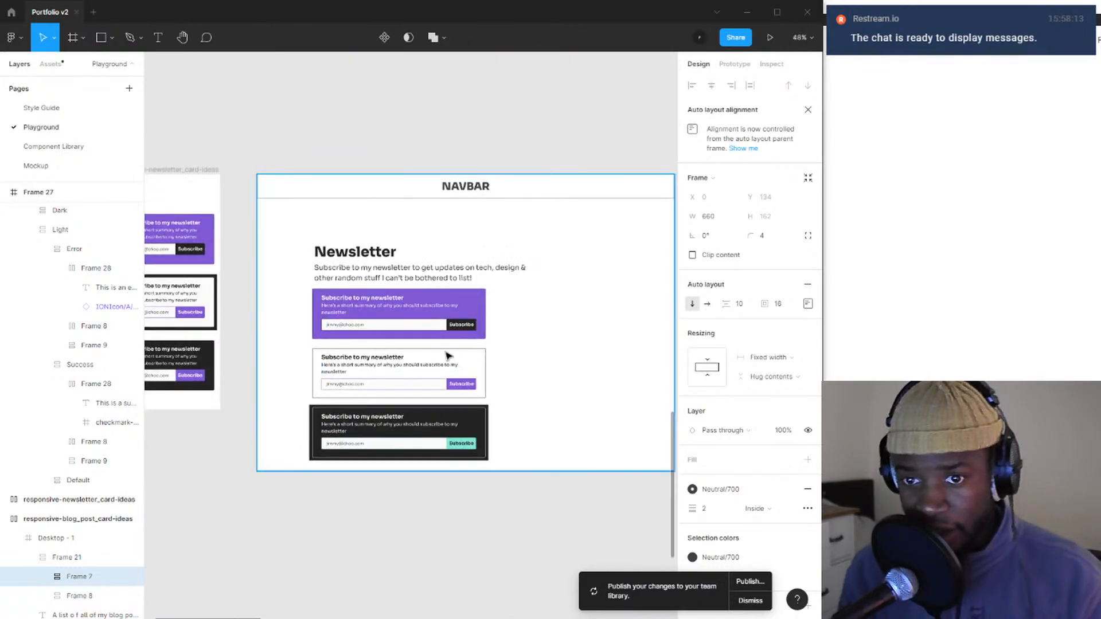
- Inspect the frame, fill and stroke settings of the purple and white cards in the Newsletter desktop layout
{"action": "scroll", "coordinate": [450, 352], "scroll_direction": "down", "scroll_amount": 5}
{"action": "left_click", "coordinate": [428, 364]}
{"action": "key", "text": "shift+2"}
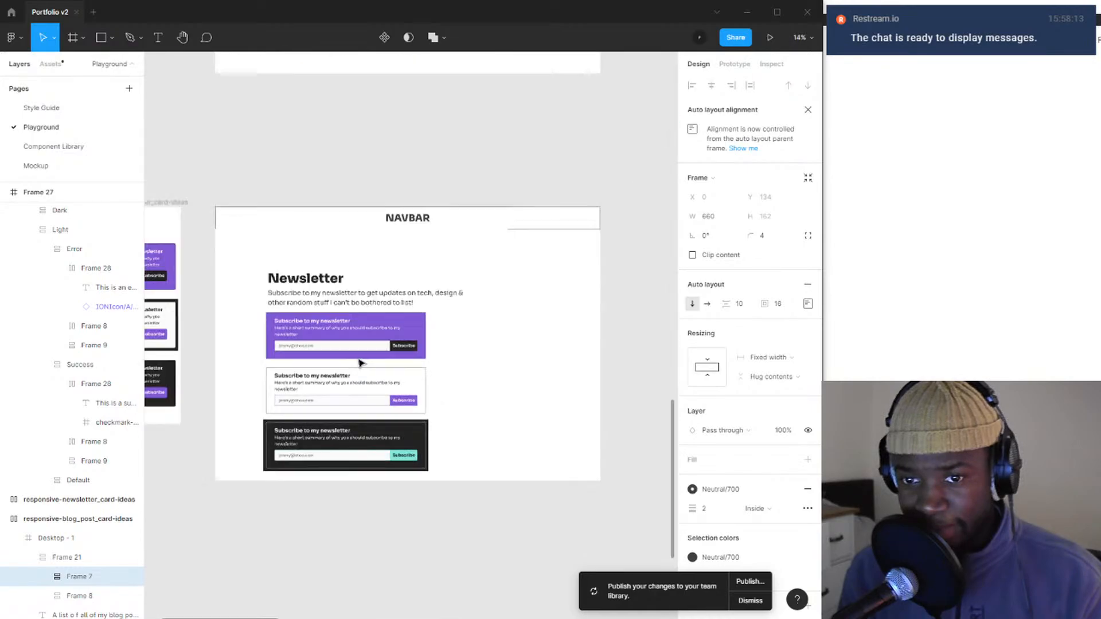
{"action": "left_click", "coordinate": [455, 343]}
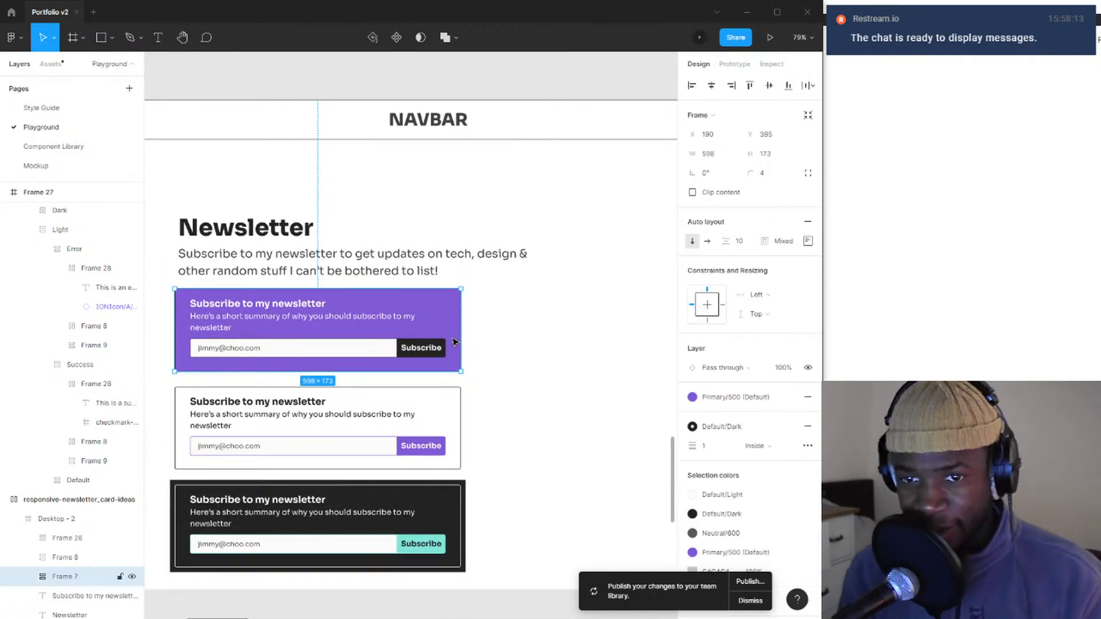
{"action": "mouse_move", "coordinate": [460, 343]}
{"action": "left_mouse_down"}
{"action": "mouse_move", "coordinate": [382, 342]}
{"action": "mouse_move", "coordinate": [462, 342]}
{"action": "left_mouse_up"}
{"action": "scroll", "coordinate": [507, 312], "scroll_direction": "left", "scroll_amount": 3}
{"action": "left_click", "coordinate": [558, 371]}
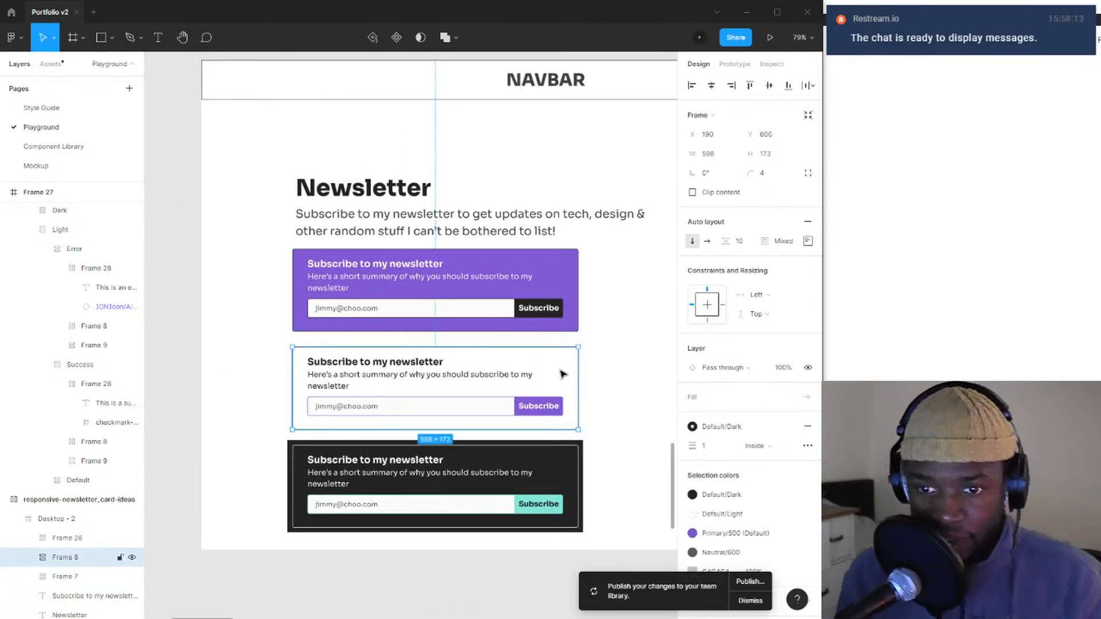
- Try widening the white newsletter card in the Newsletter desktop layout, then undo the change
{"action": "left_click_drag", "start_coordinate": [574, 379], "coordinate": [634, 388]}
{"action": "key", "text": "ctrl+z"}
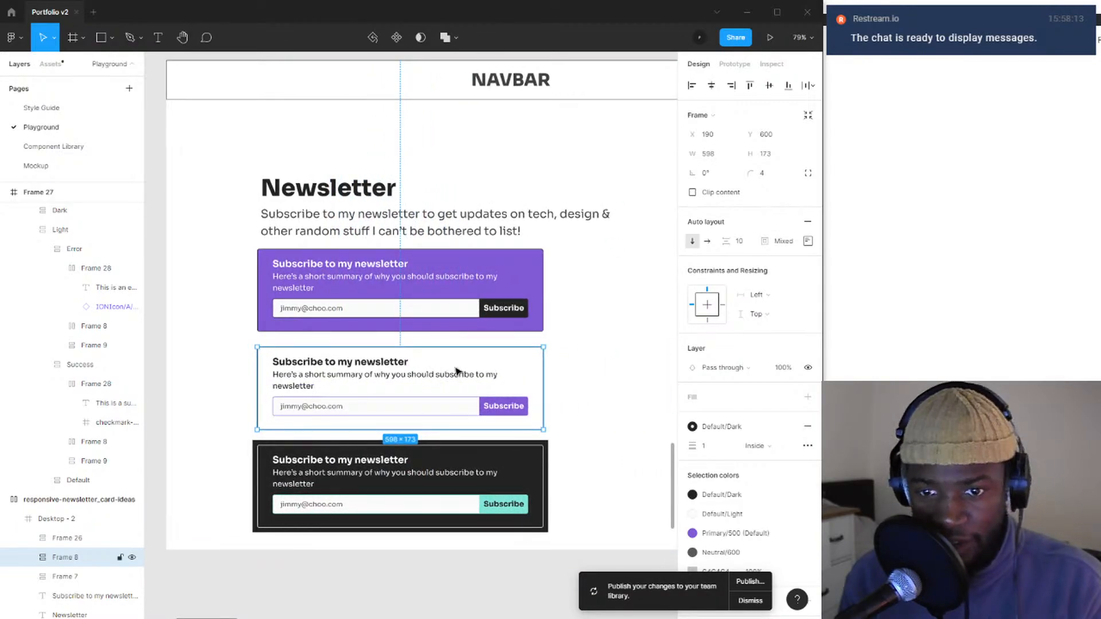
{"action": "key", "text": "Escape"}
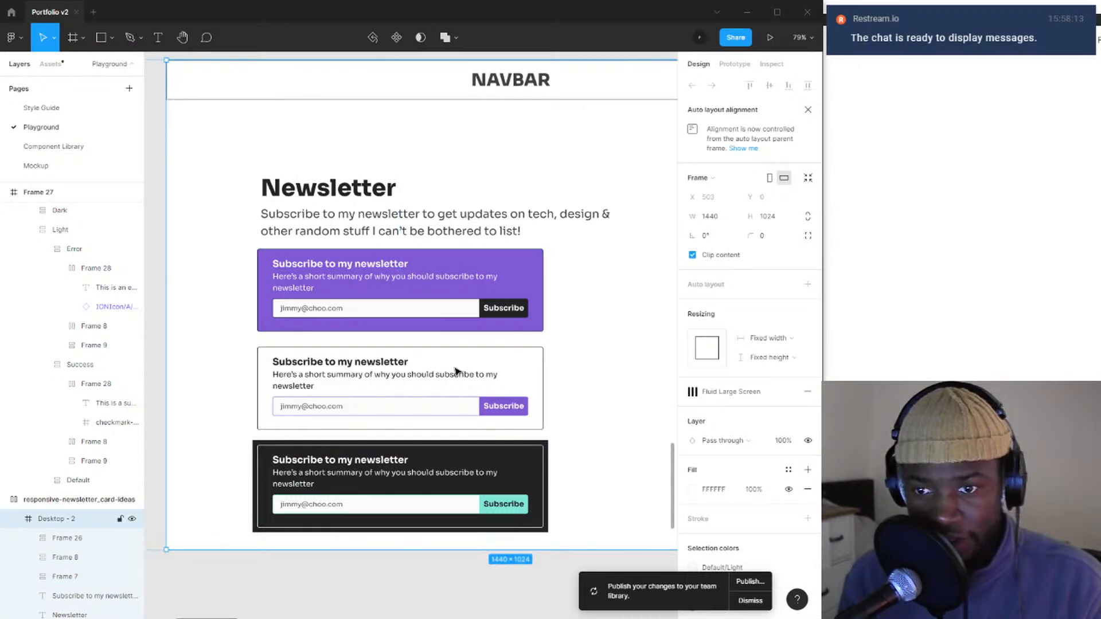
- Inspect the frame settings of the wide project card in the iPad mini - 1 layout
{"action": "scroll", "coordinate": [460, 355], "scroll_direction": "down", "scroll_amount": 8}
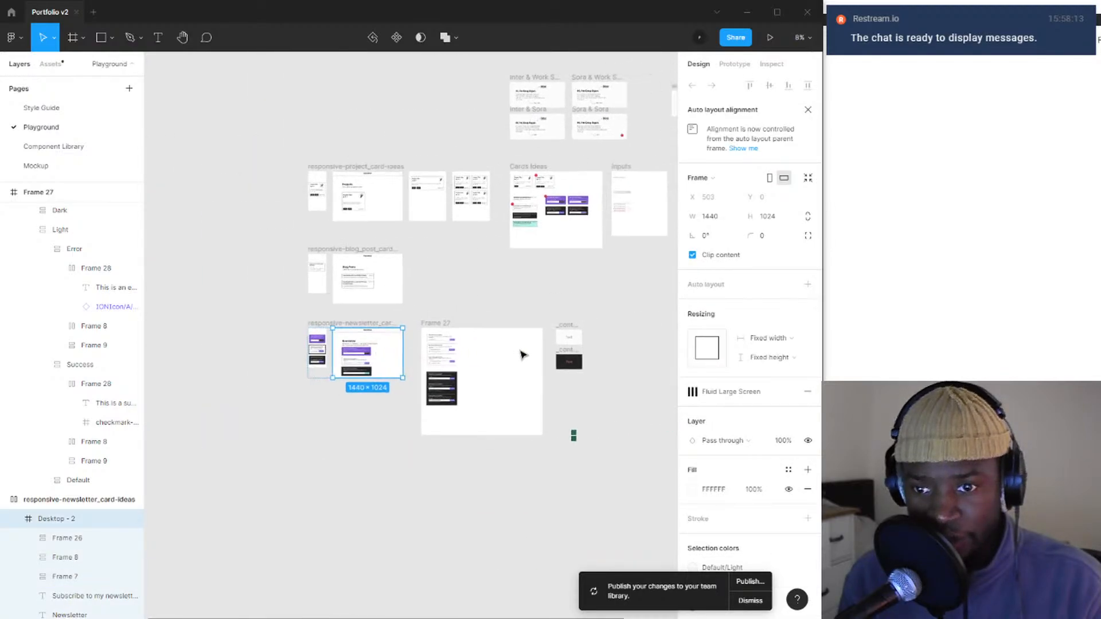
{"action": "scroll", "coordinate": [521, 351], "scroll_direction": "right", "scroll_amount": 3}
{"action": "scroll", "coordinate": [351, 324], "scroll_direction": "up", "scroll_amount": 5}
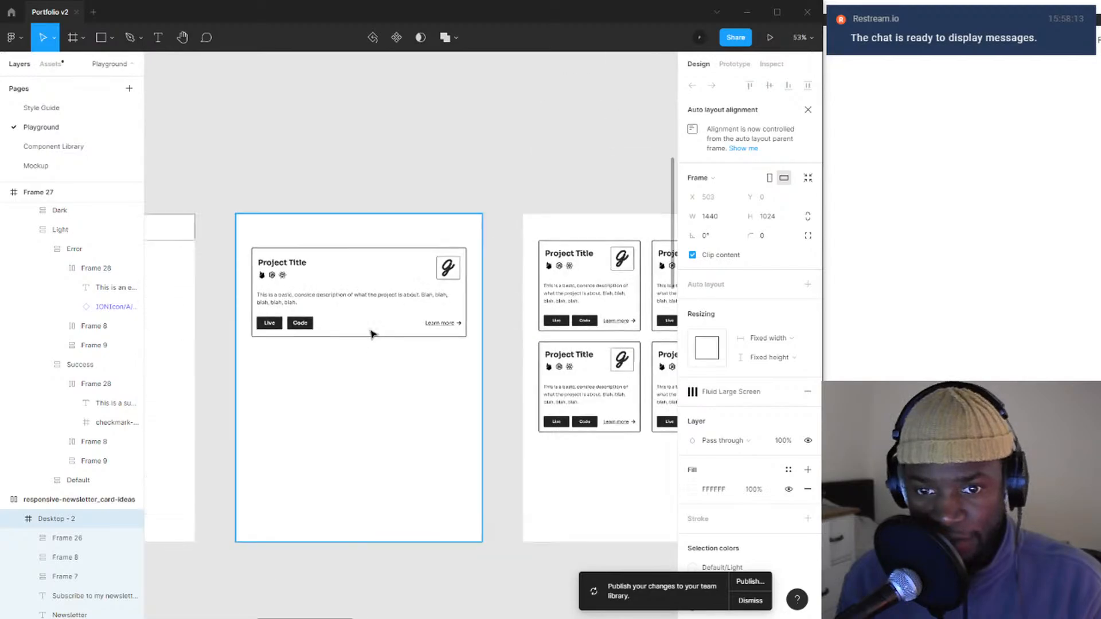
{"action": "left_click", "coordinate": [377, 328]}
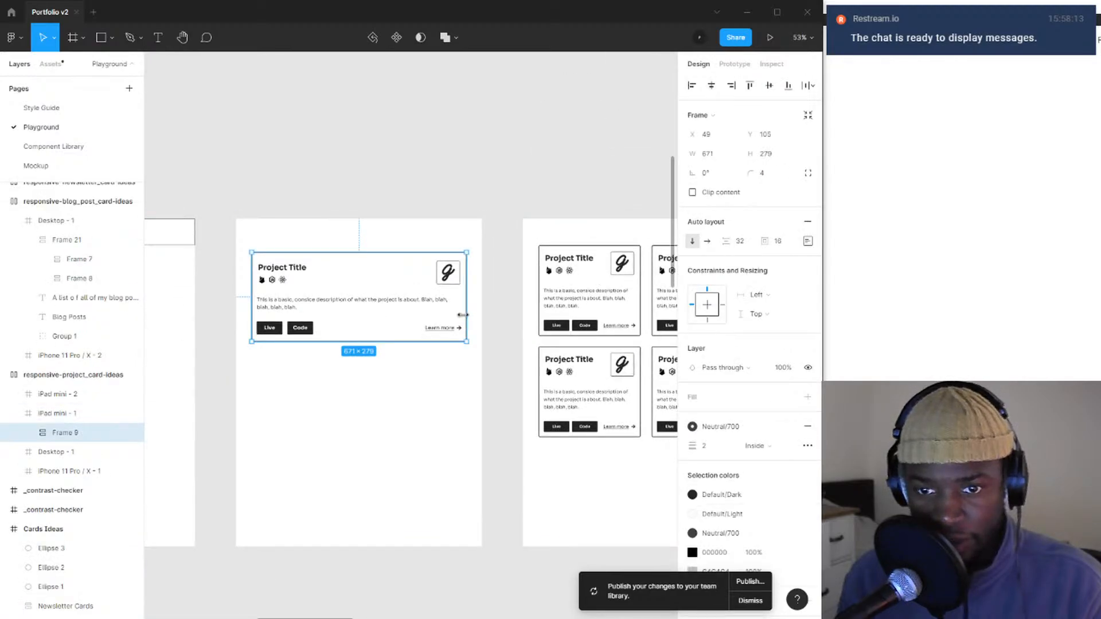
{"action": "mouse_move", "coordinate": [463, 315]}
{"action": "left_mouse_down"}
{"action": "mouse_move", "coordinate": [364, 315]}
{"action": "mouse_move", "coordinate": [466, 314]}
{"action": "left_mouse_up"}
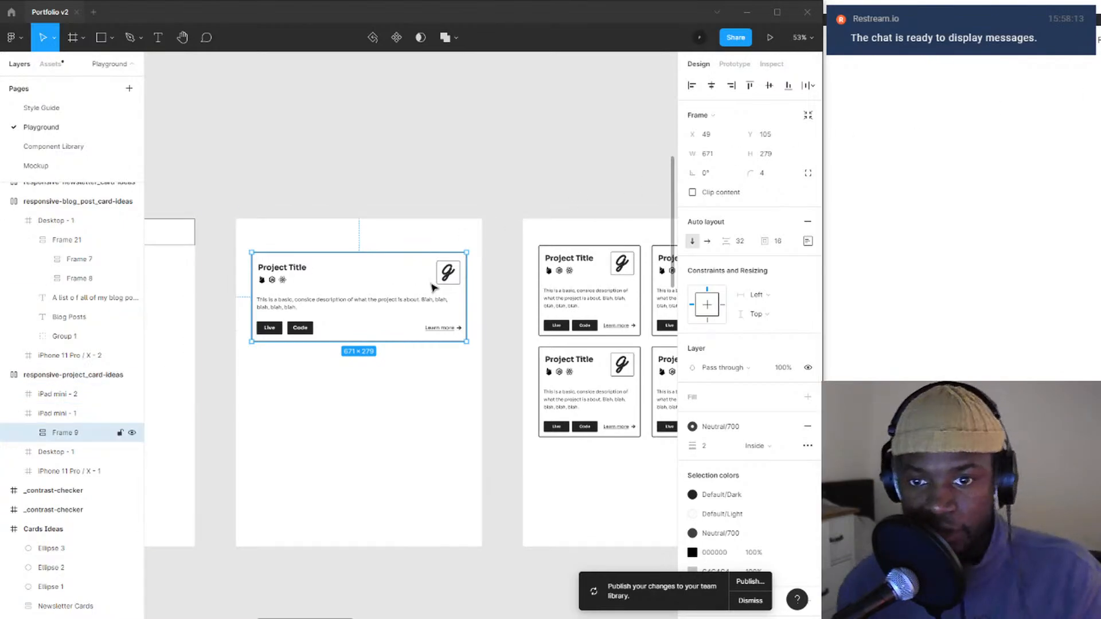
- Compare the mobile and desktop project cards in responsive-project_card-ideas and inspect the mobile card's frame settings
{"action": "scroll", "coordinate": [329, 316], "scroll_direction": "down", "scroll_amount": 5}
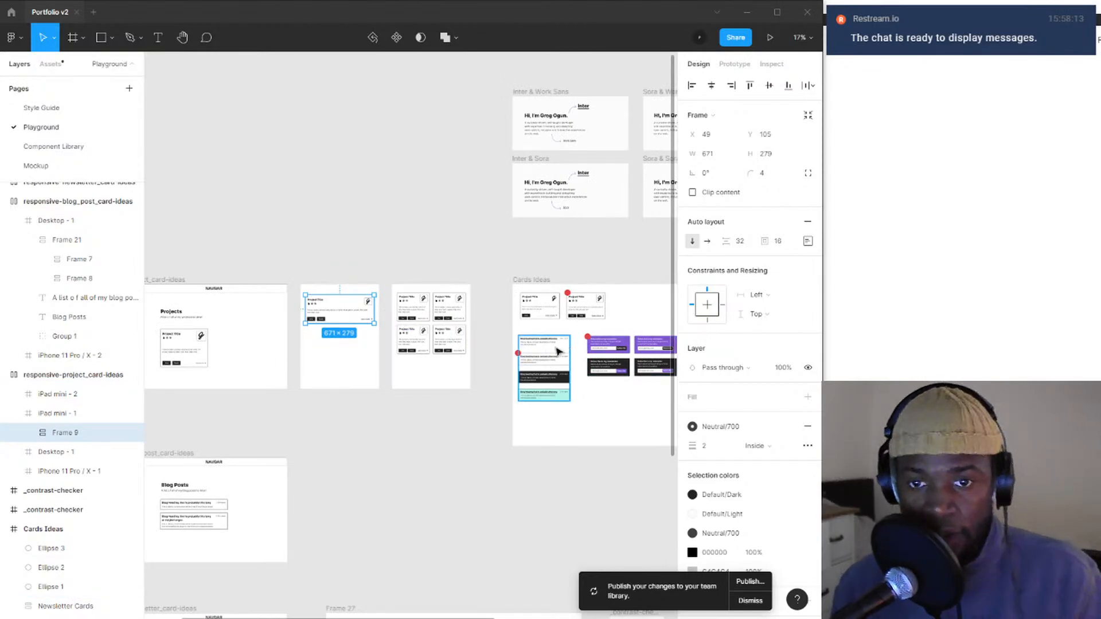
{"action": "scroll", "coordinate": [555, 356], "scroll_direction": "down", "scroll_amount": 6}
{"action": "left_click_drag", "start_coordinate": [547, 363], "coordinate": [438, 365]}
{"action": "key", "text": "shift+2"}
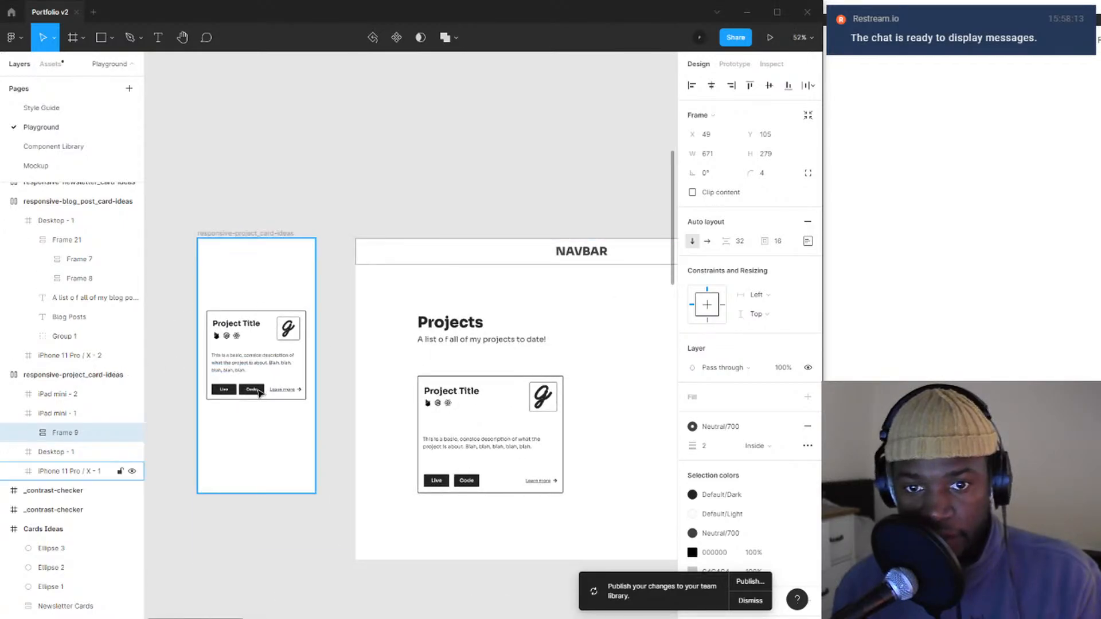
{"action": "scroll", "coordinate": [417, 464], "scroll_direction": "down", "scroll_amount": 4}
{"action": "left_click_drag", "start_coordinate": [425, 484], "coordinate": [478, 333]}
{"action": "scroll", "coordinate": [410, 247], "scroll_direction": "up", "scroll_amount": 3}
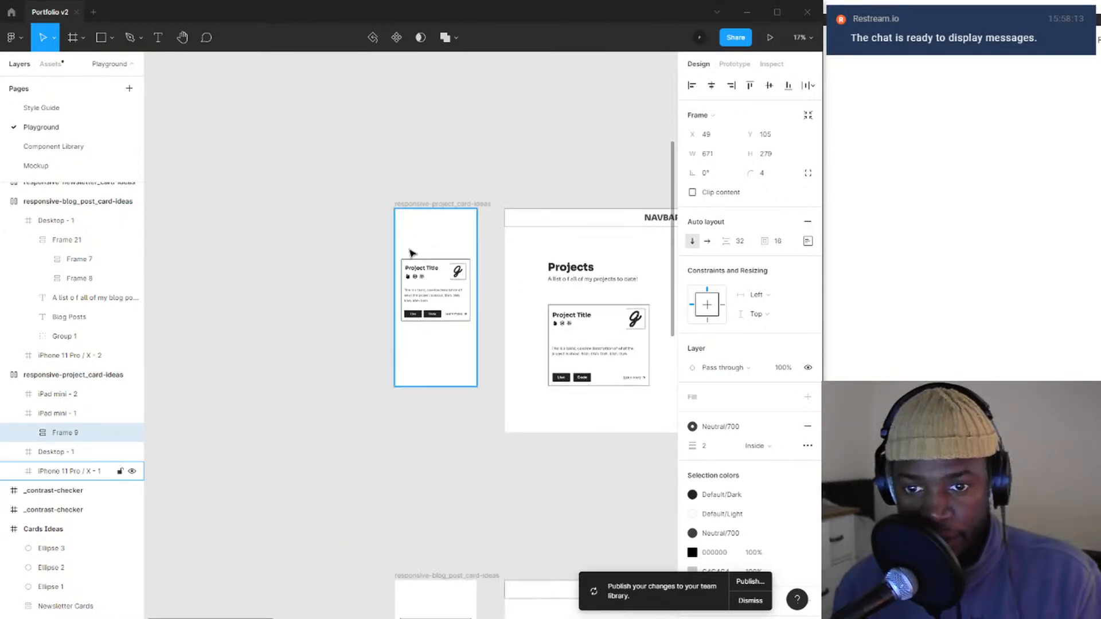
{"action": "scroll", "coordinate": [488, 281], "scroll_direction": "up", "scroll_amount": 2}
{"action": "left_click_drag", "start_coordinate": [522, 293], "coordinate": [367, 273]}
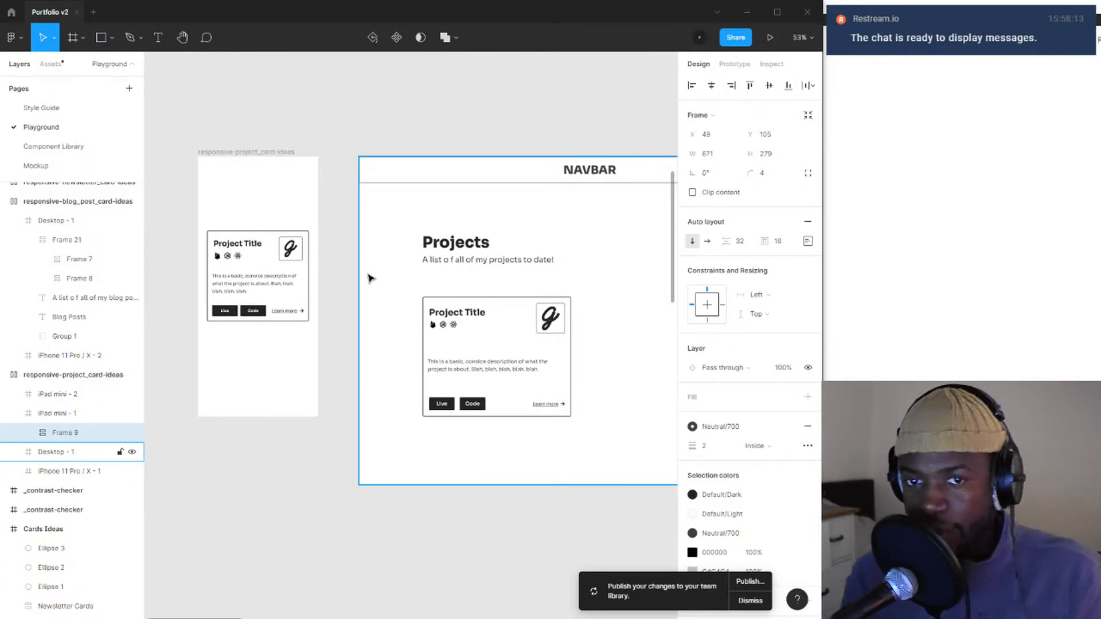
{"action": "left_click", "coordinate": [264, 308]}
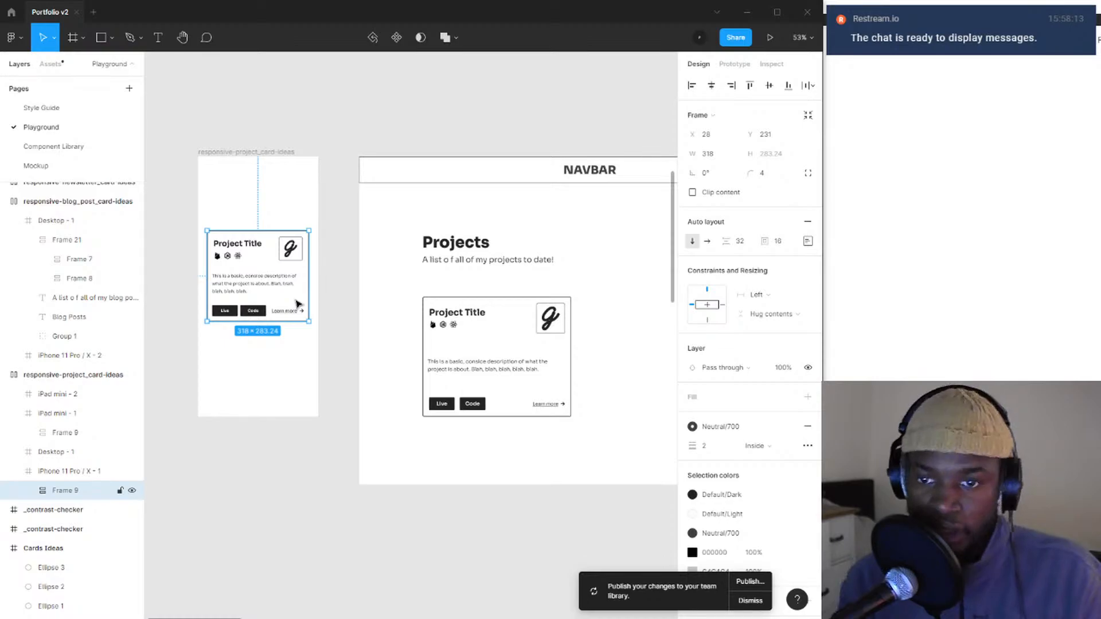
- View the desktop project card up close and inspect the frame settings of the Projects desktop layout
{"action": "scroll", "coordinate": [451, 319], "scroll_direction": "down", "scroll_amount": 5}
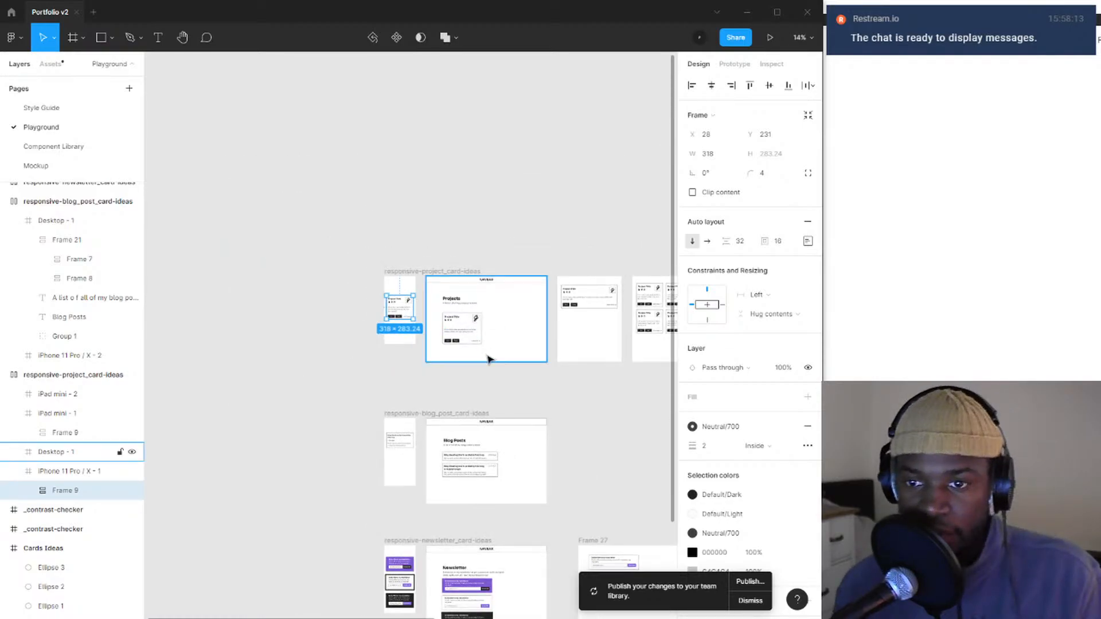
{"action": "scroll", "coordinate": [488, 360], "scroll_direction": "up", "scroll_amount": 2}
{"action": "scroll", "coordinate": [430, 343], "scroll_direction": "up", "scroll_amount": 4}
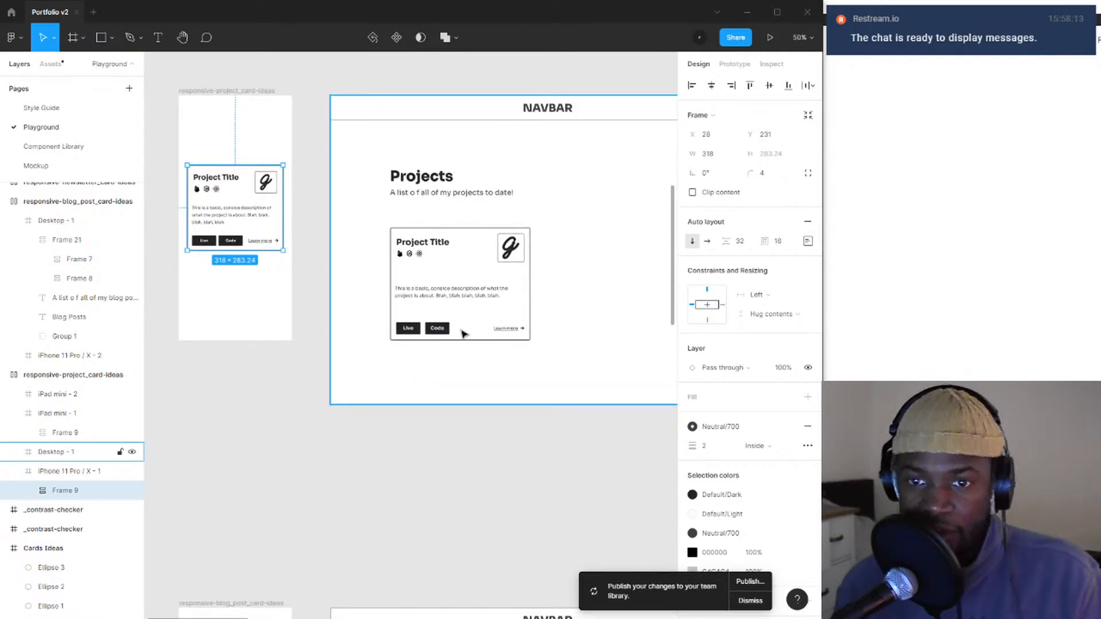
{"action": "double_click", "coordinate": [464, 333]}
{"action": "left_click", "coordinate": [532, 312]}
- Survey the Playground's frames again, clear the selection, and review the desktop Projects, Blog Posts and Newsletter layouts
{"action": "scroll", "coordinate": [435, 333], "scroll_direction": "down", "scroll_amount": 5}
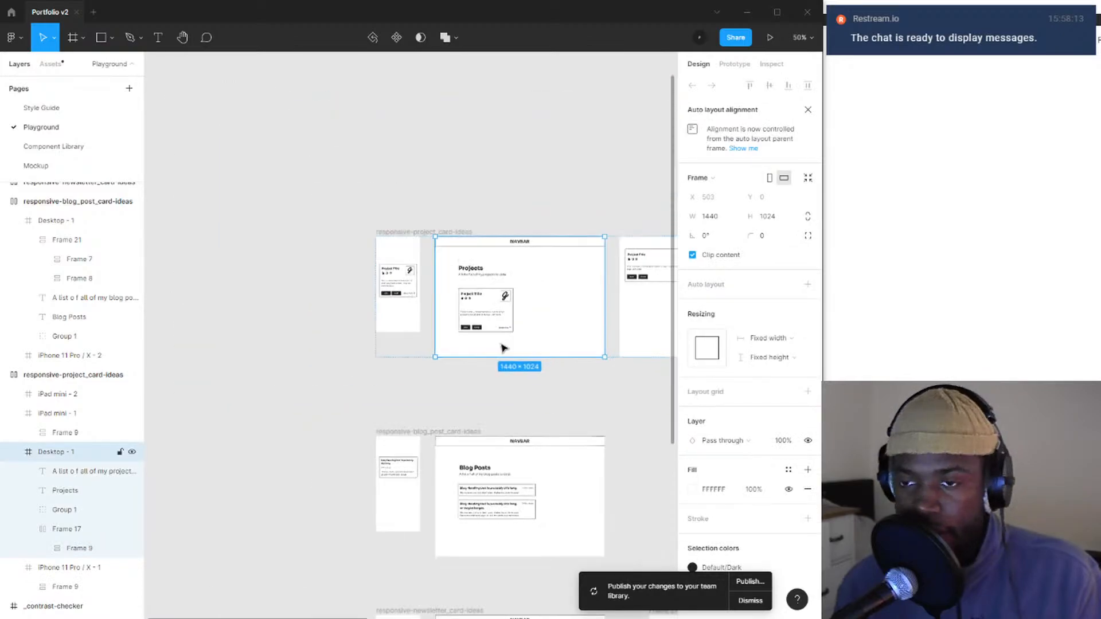
{"action": "scroll", "coordinate": [459, 424], "scroll_direction": "right", "scroll_amount": 8}
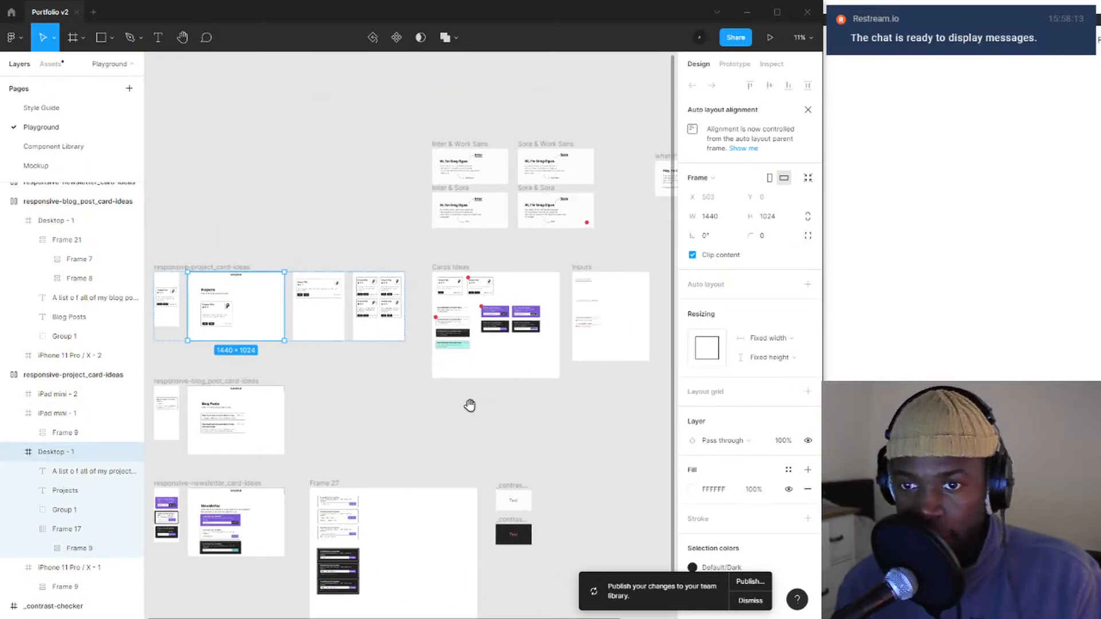
{"action": "scroll", "coordinate": [465, 396], "scroll_direction": "up", "scroll_amount": 1}
{"action": "scroll", "coordinate": [524, 263], "scroll_direction": "down", "scroll_amount": 5}
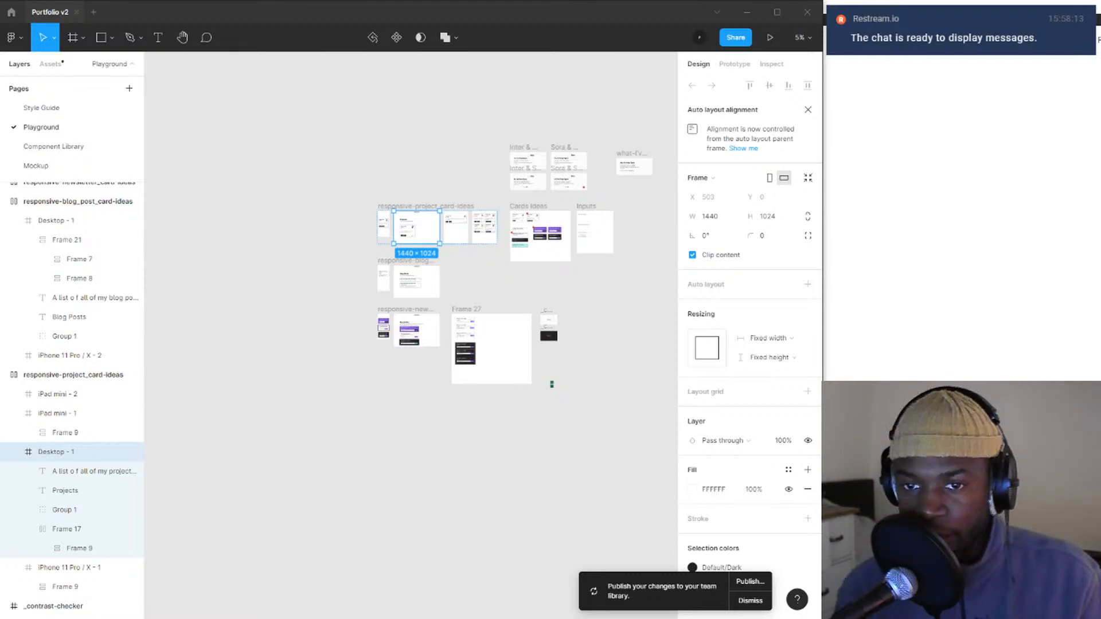
{"action": "scroll", "coordinate": [425, 180], "scroll_direction": "up", "scroll_amount": 5}
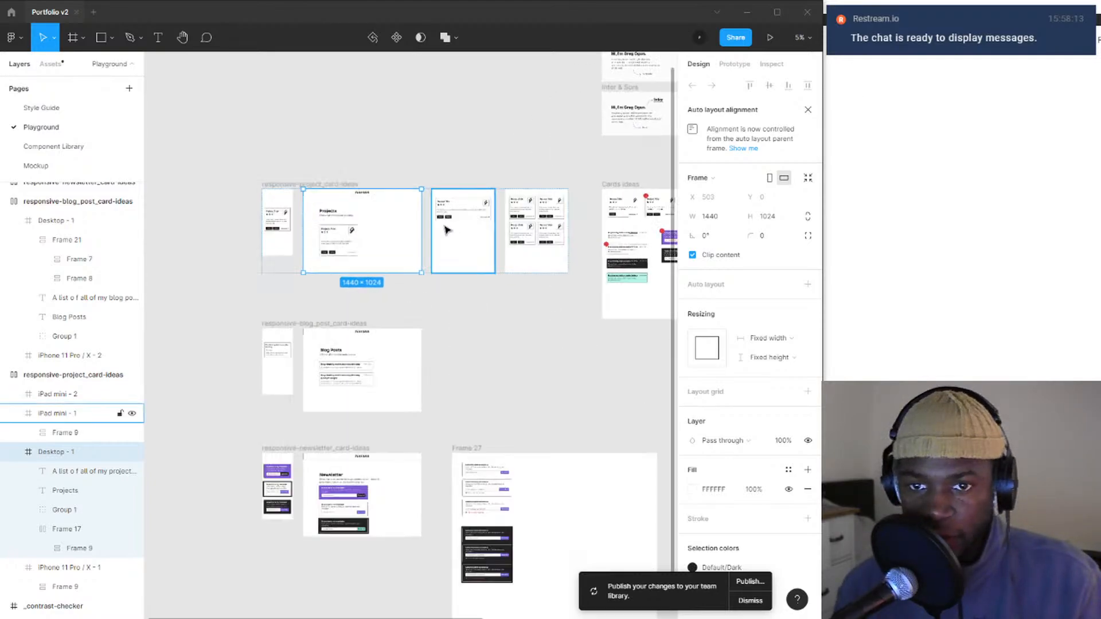
{"action": "left_click", "coordinate": [470, 292]}
{"action": "scroll", "coordinate": [383, 221], "scroll_direction": "up", "scroll_amount": 5}
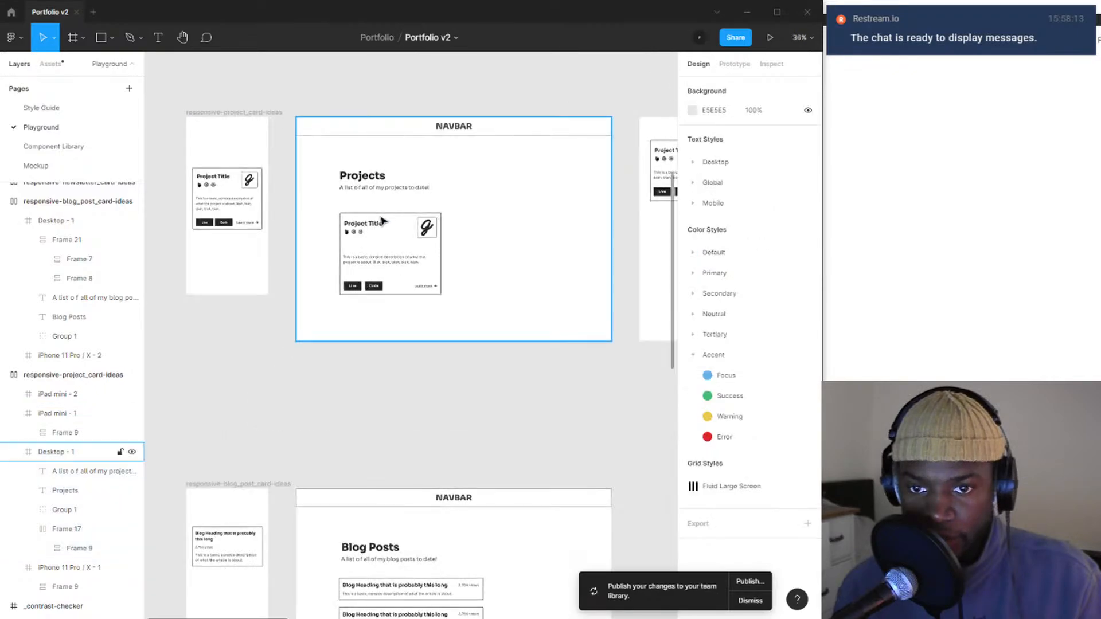
{"action": "scroll", "coordinate": [383, 224], "scroll_direction": "down", "scroll_amount": 2}
{"action": "scroll", "coordinate": [396, 232], "scroll_direction": "down", "scroll_amount": 4}
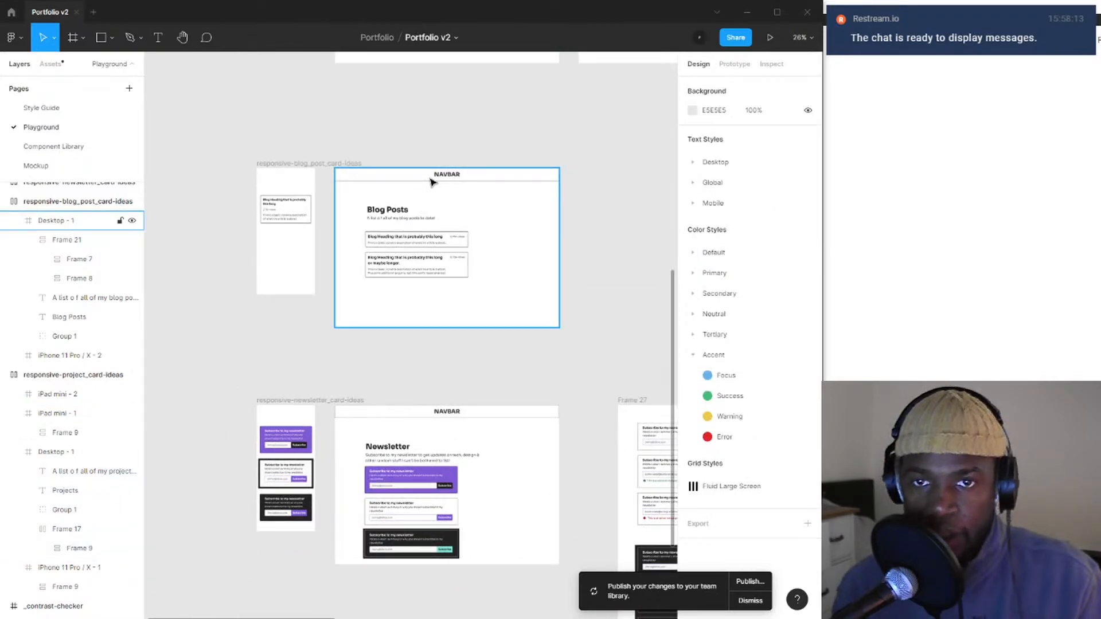
- Open the Component Library page and review its button, project card and blog post card components
{"action": "left_click", "coordinate": [52, 146]}
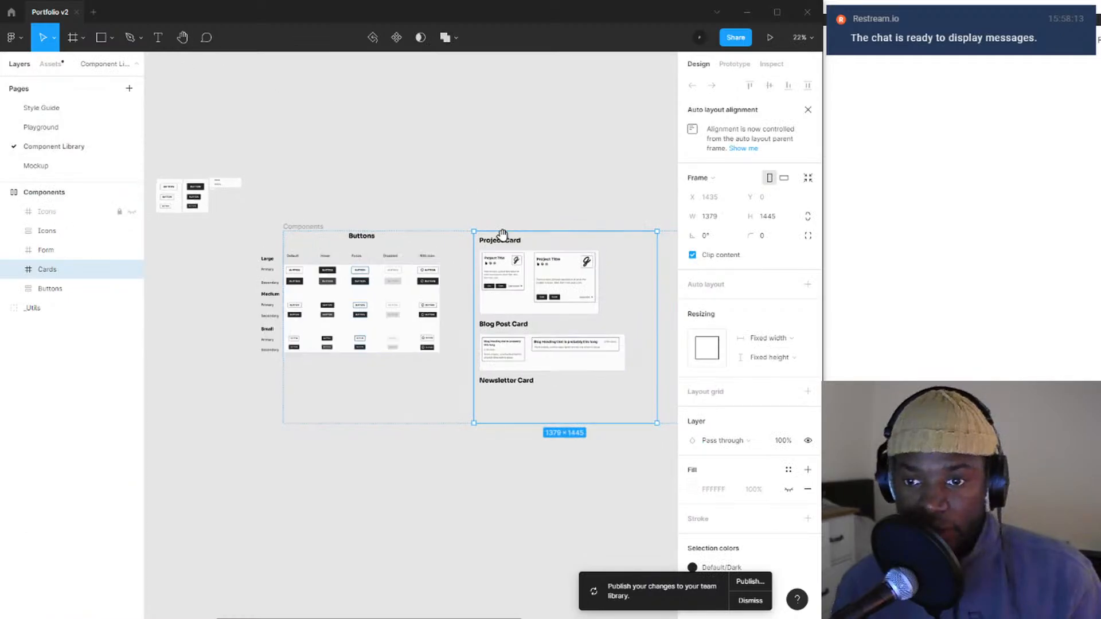
{"action": "left_click_drag", "start_coordinate": [502, 234], "coordinate": [561, 170]}
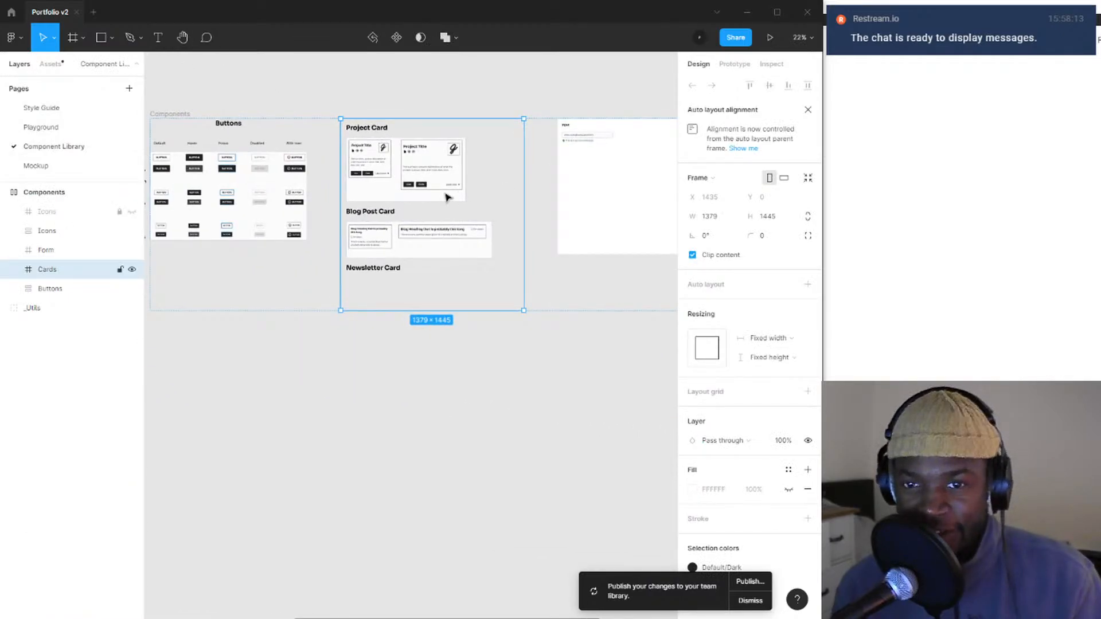
{"action": "left_click_drag", "start_coordinate": [447, 198], "coordinate": [545, 238]}
{"action": "left_click_drag", "start_coordinate": [272, 130], "coordinate": [315, 157]}
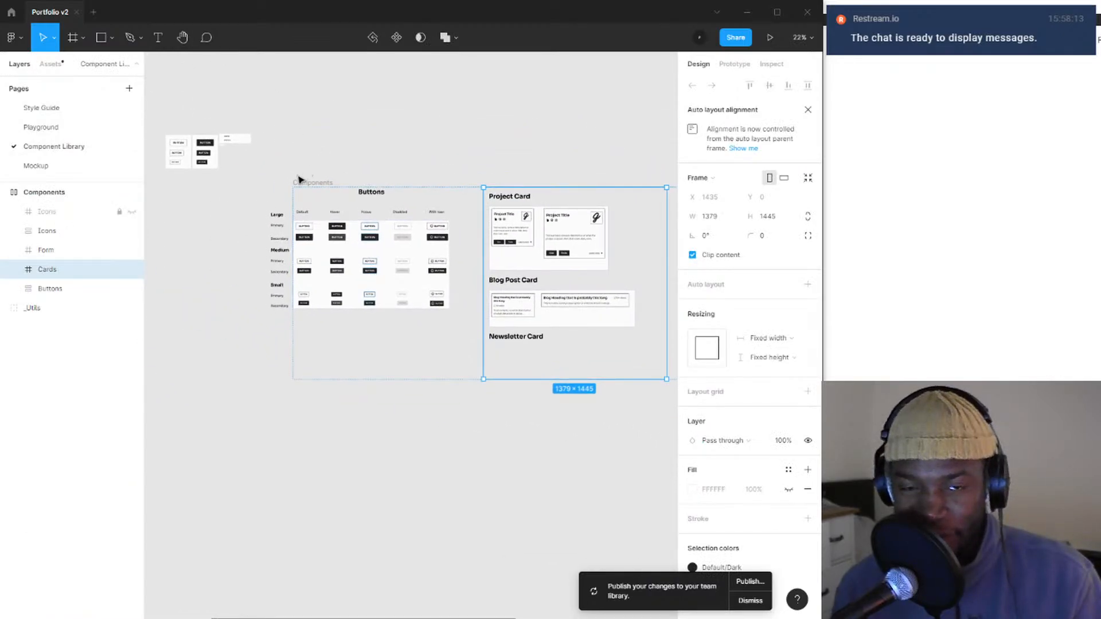
- Open the Mockup page and view the light and dark mobile homepage mockups
{"action": "left_click", "coordinate": [33, 170]}
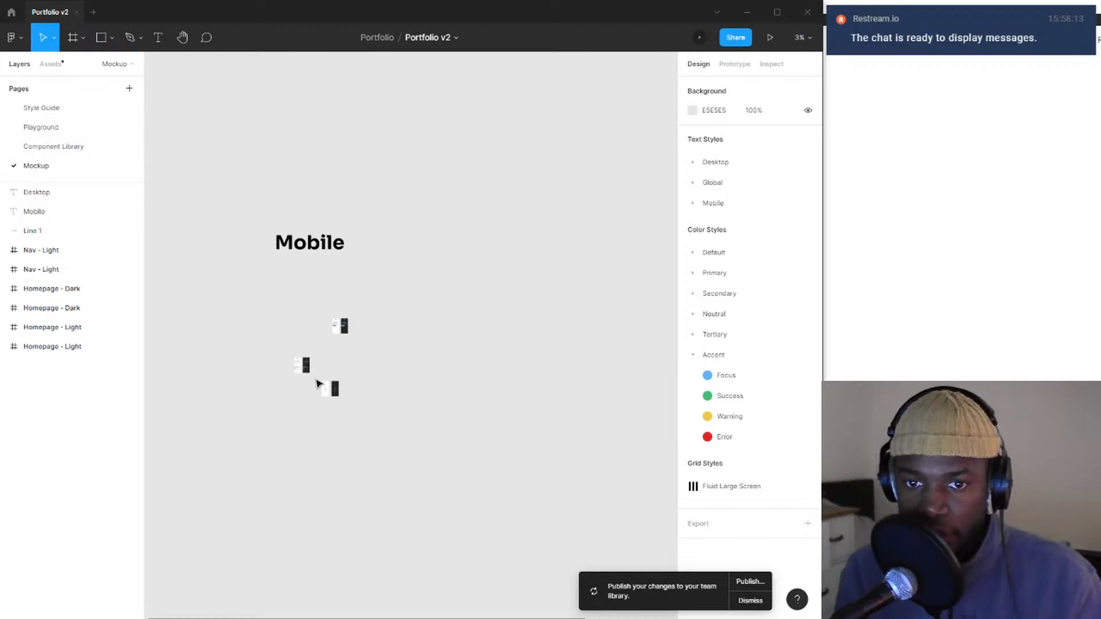
{"action": "scroll", "coordinate": [326, 382], "scroll_direction": "up", "scroll_amount": 8}
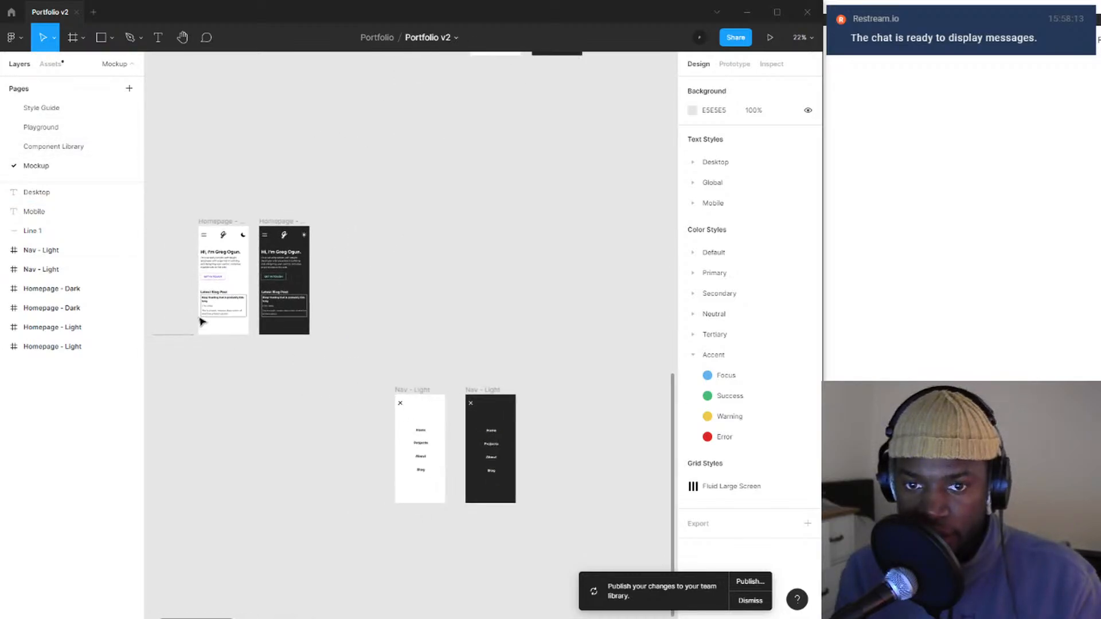
{"action": "left_click_drag", "start_coordinate": [225, 288], "coordinate": [393, 309]}
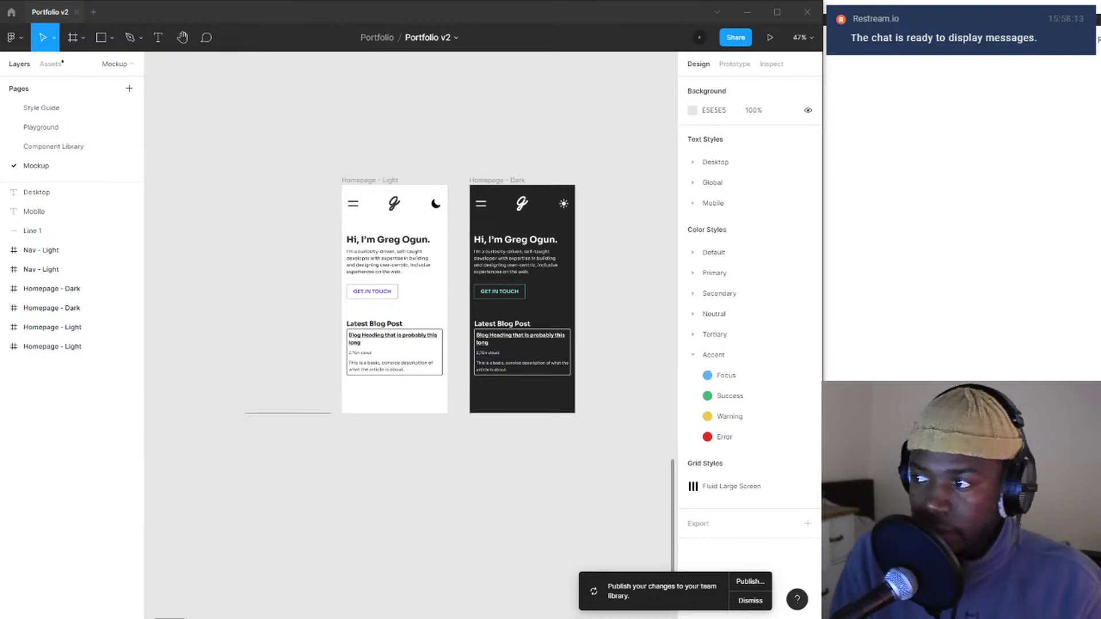
- Switch to the Portfolio freehand in InVision and resize its browser window to cover the Figma window
{"action": "left_click_drag", "start_coordinate": [1100, 85], "coordinate": [863, 85]}
{"action": "double_click", "coordinate": [862, 85]}
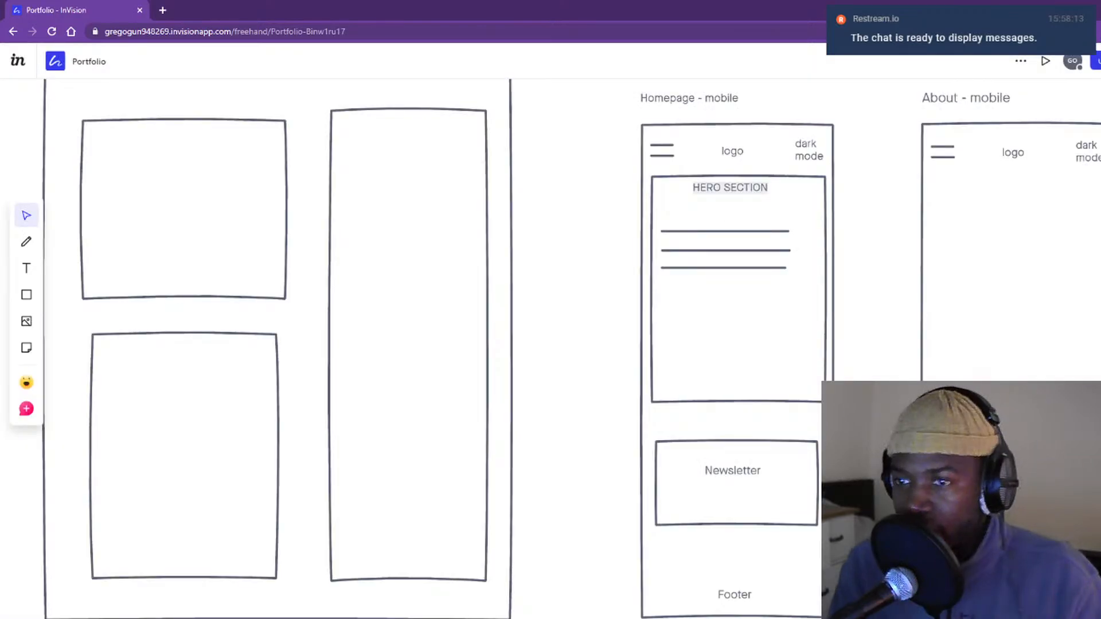
{"action": "scroll", "coordinate": [372, 234], "scroll_direction": "down", "scroll_amount": 6}
{"action": "scroll", "coordinate": [436, 223], "scroll_direction": "up", "scroll_amount": 6}
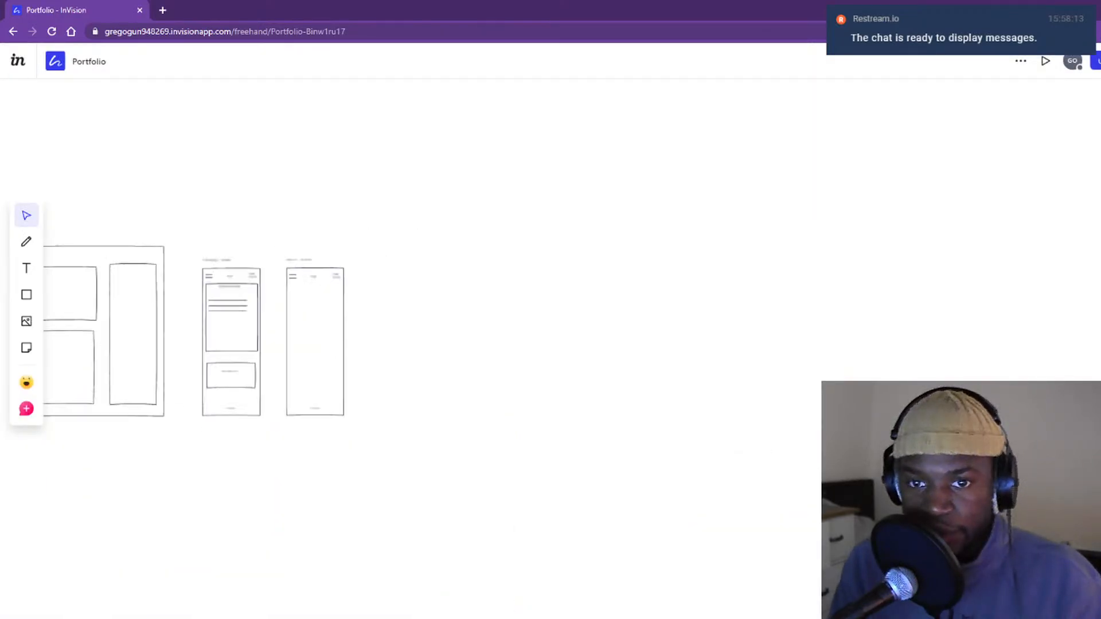
{"action": "left_click", "coordinate": [330, 245]}
{"action": "key", "text": "Escape"}
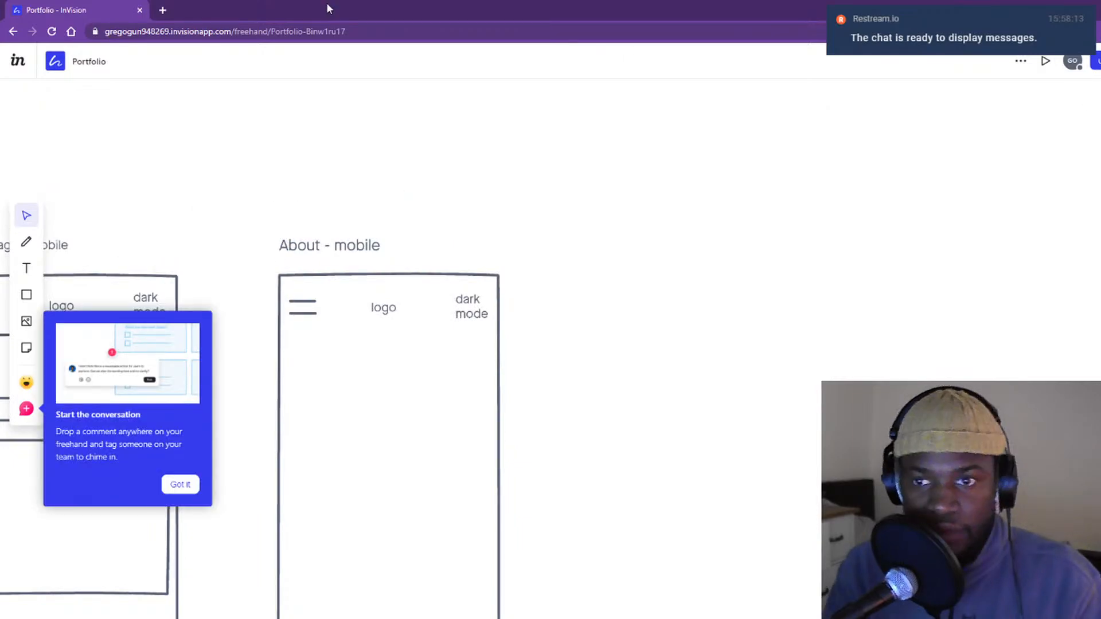
{"action": "left_click_drag", "start_coordinate": [689, 10], "coordinate": [352, 16]}
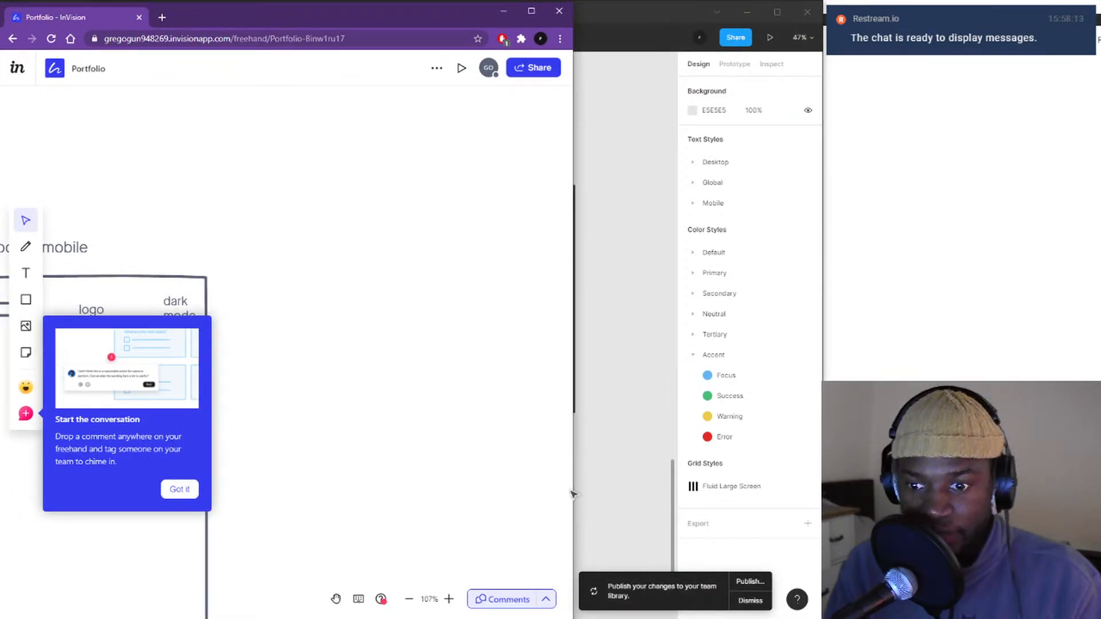
{"action": "left_click_drag", "start_coordinate": [573, 494], "coordinate": [820, 498]}
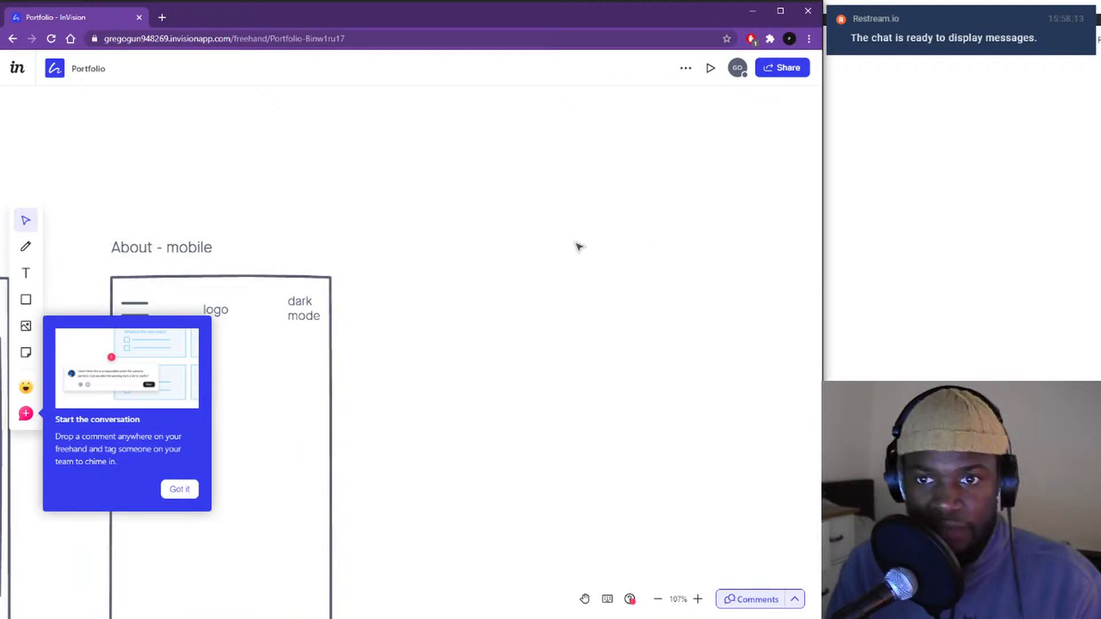
- Examine the Homepage and About mobile wireframes in the freehand and dismiss the tip about starting a conversation
{"action": "scroll", "coordinate": [459, 343], "scroll_direction": "down", "scroll_amount": 6}
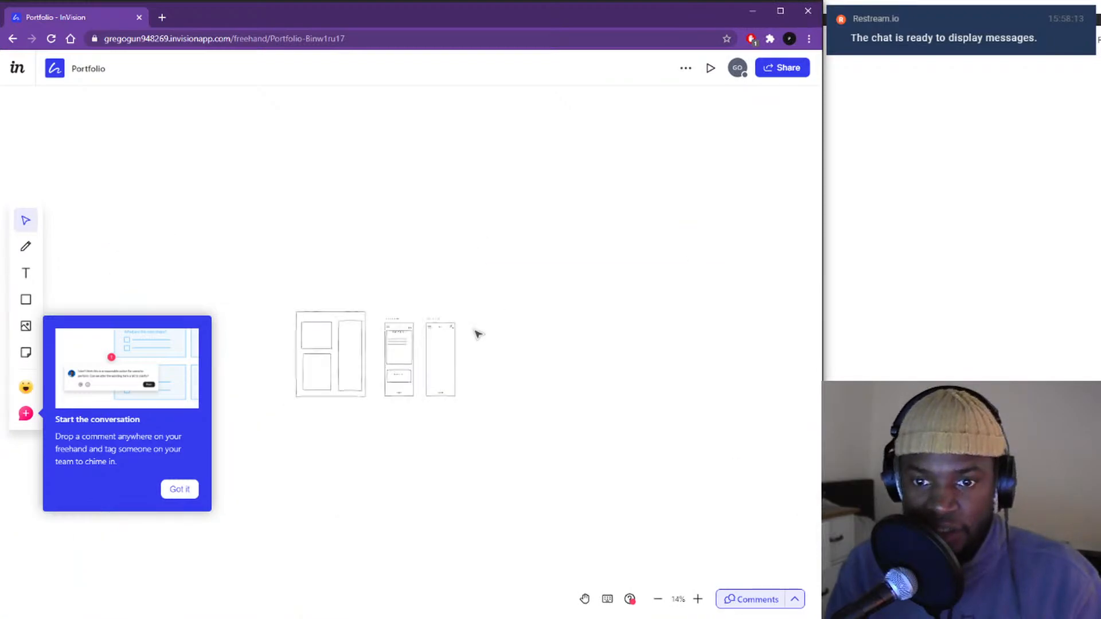
{"action": "scroll", "coordinate": [459, 341], "scroll_direction": "up", "scroll_amount": 4}
{"action": "scroll", "coordinate": [487, 287], "scroll_direction": "up", "scroll_amount": 2}
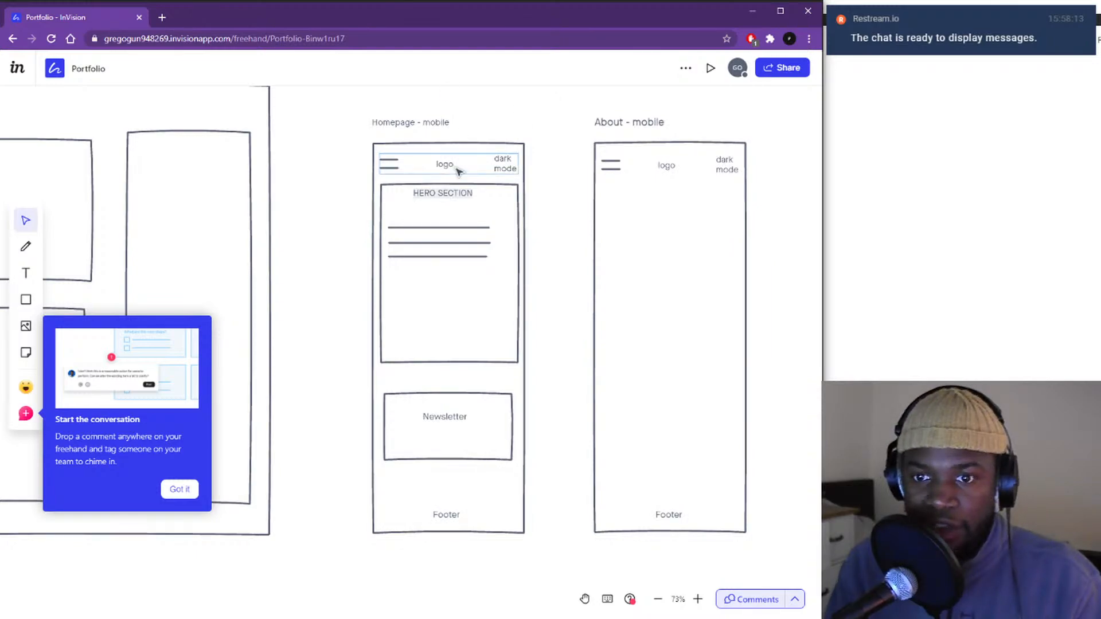
{"action": "scroll", "coordinate": [482, 191], "scroll_direction": "up", "scroll_amount": 2}
{"action": "scroll", "coordinate": [485, 194], "scroll_direction": "up", "scroll_amount": 2}
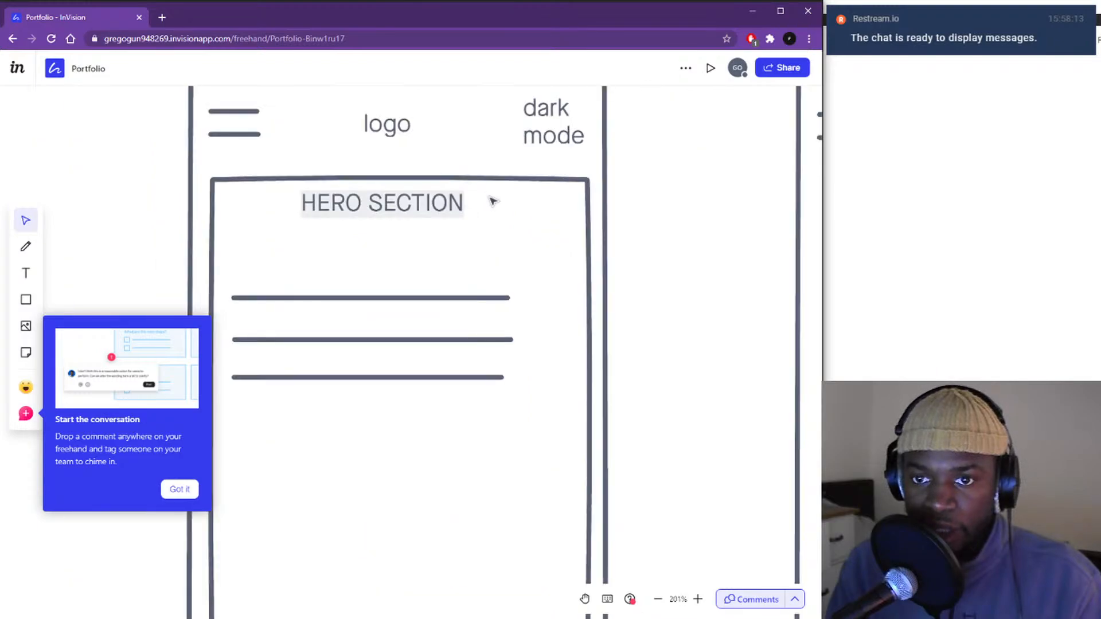
{"action": "scroll", "coordinate": [494, 202], "scroll_direction": "down", "scroll_amount": 6}
{"action": "scroll", "coordinate": [496, 200], "scroll_direction": "up", "scroll_amount": 4}
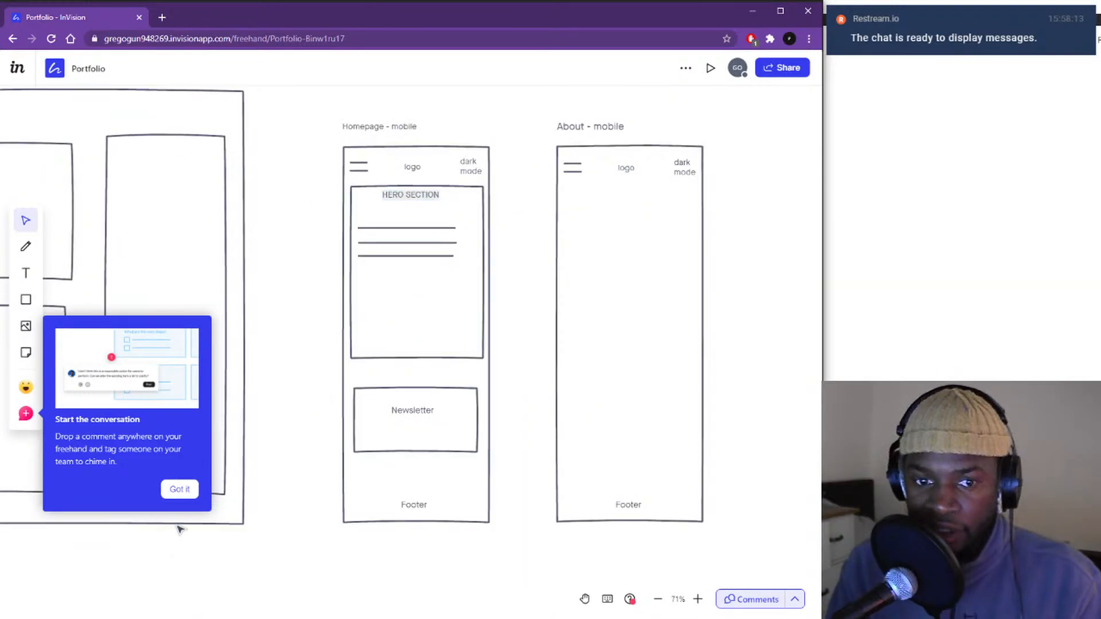
{"action": "left_click", "coordinate": [180, 489]}
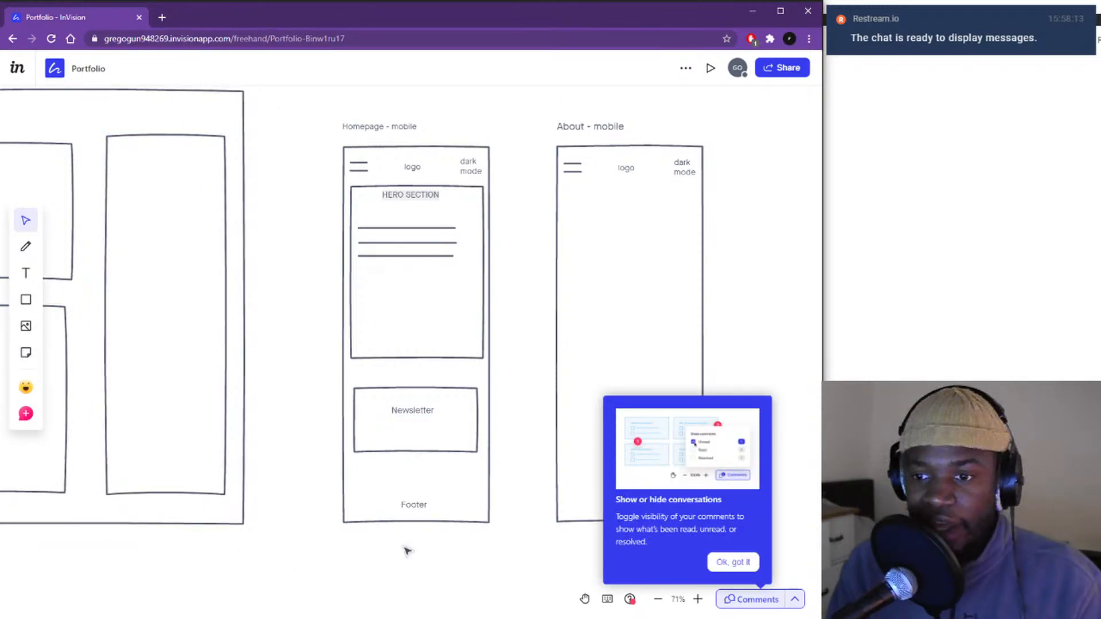
- Dismiss the tip about showing or hiding conversations and move both mobile wireframes with their titles farther right, away from the larger wireframe
{"action": "left_click", "coordinate": [733, 562]}
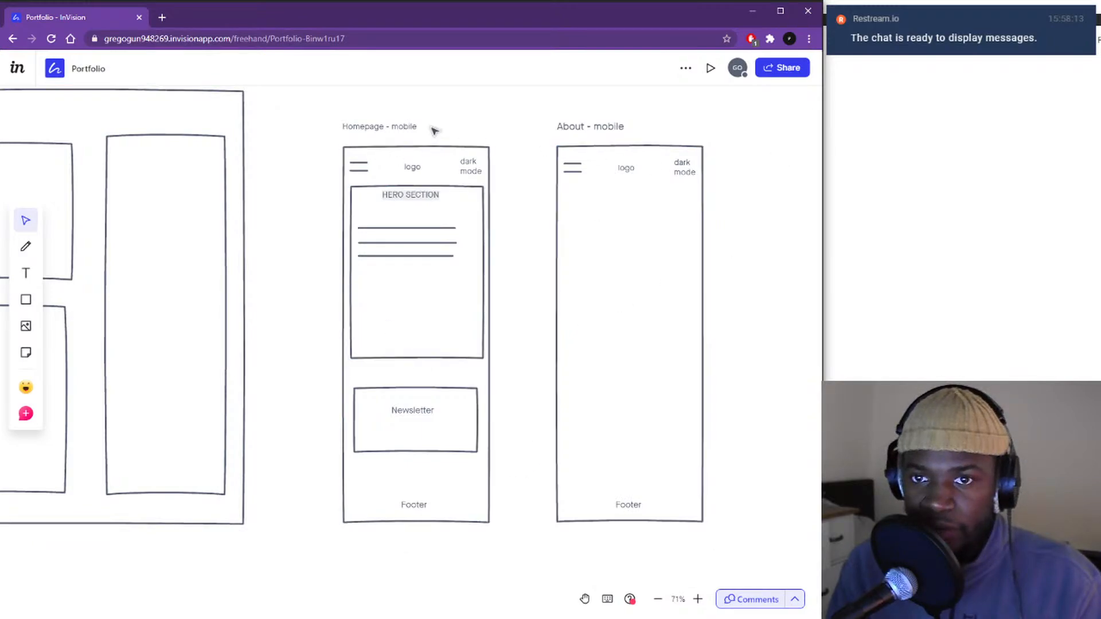
{"action": "left_click_drag", "start_coordinate": [323, 113], "coordinate": [609, 357]}
{"action": "left_click_drag", "start_coordinate": [578, 317], "coordinate": [649, 325]}
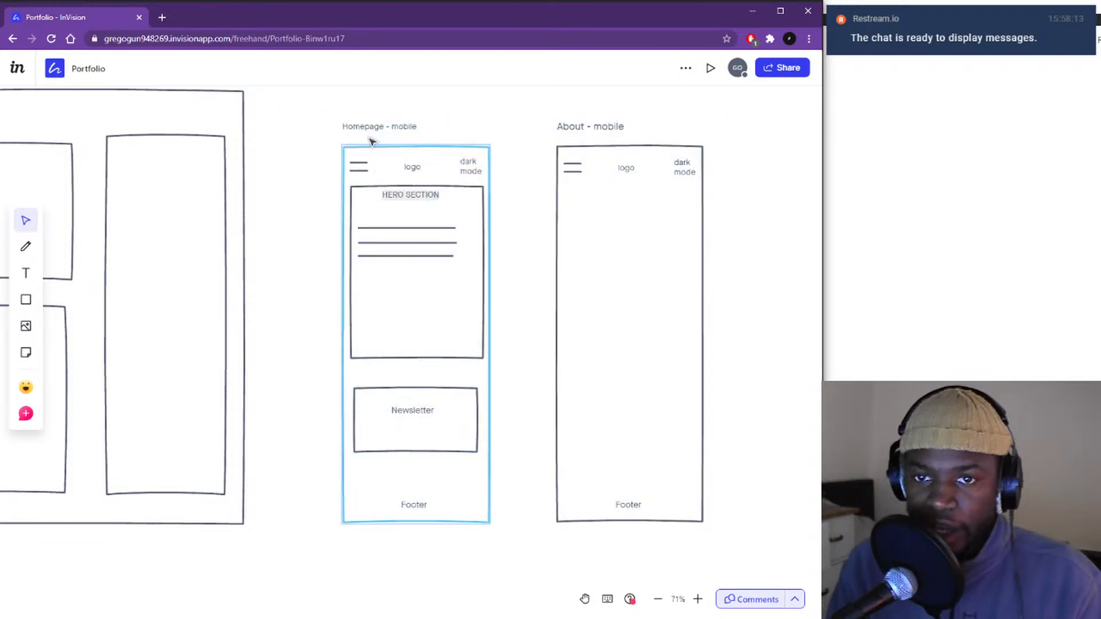
{"action": "left_click_drag", "start_coordinate": [323, 103], "coordinate": [820, 531]}
{"action": "left_click", "coordinate": [395, 376]}
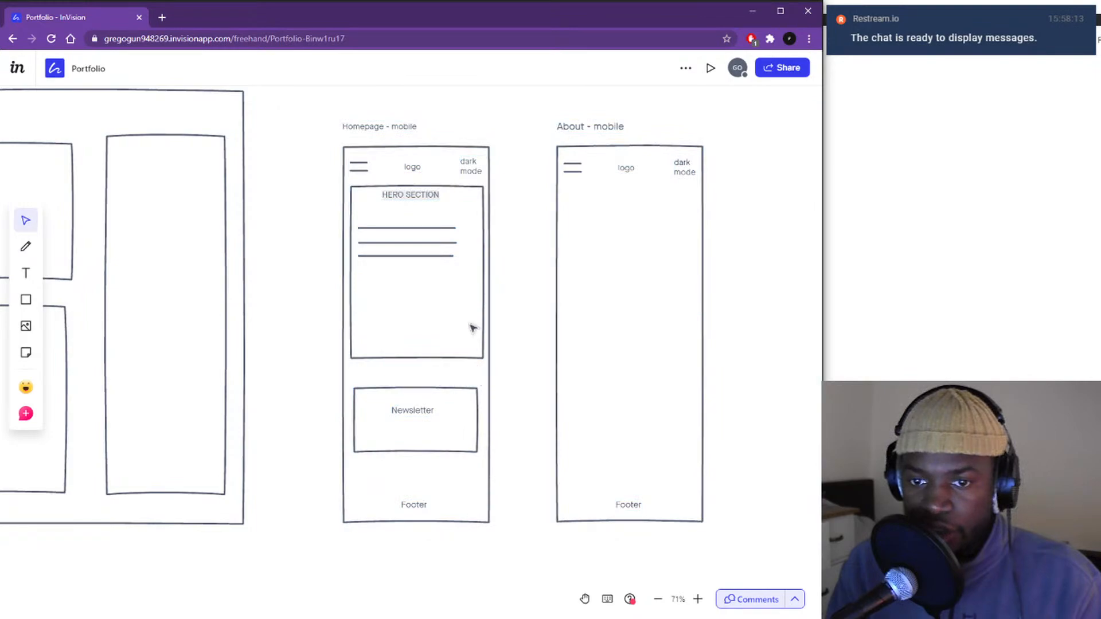
{"action": "left_click_drag", "start_coordinate": [313, 110], "coordinate": [803, 484]}
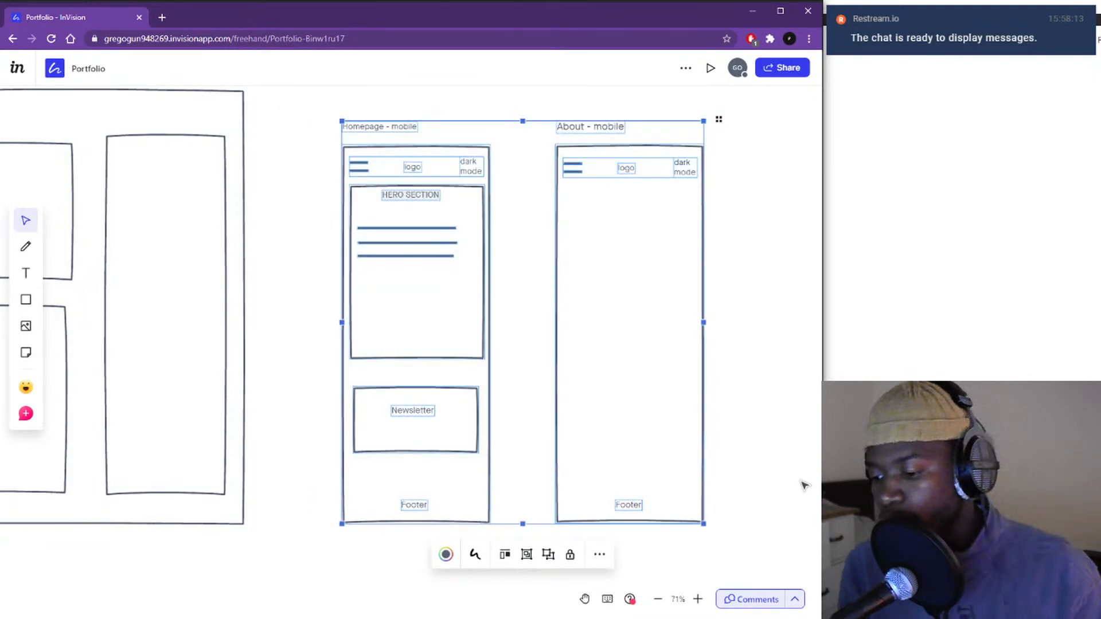
{"action": "key", "text": "shift+Right"}
{"action": "key", "text": "shift+Right"}
{"action": "key", "text": "shift+Right"}
{"action": "key", "text": "shift+Right"}
{"action": "key", "text": "shift+Right"}
{"action": "key", "text": "shift+Right"}
{"action": "key", "text": "shift+Right"}
{"action": "key", "text": "shift+Right"}
{"action": "key", "text": "shift+Right"}
{"action": "key", "text": "shift+Right"}
{"action": "key", "text": "shift+Right"}
{"action": "key", "text": "shift+Right"}
{"action": "key", "text": "shift+Right"}
{"action": "key", "text": "shift+Right"}
{"action": "key", "text": "shift+Right"}
{"action": "key", "text": "shift+Right"}
{"action": "key", "text": "shift+Right"}
{"action": "key", "text": "shift+Right"}
{"action": "key", "text": "shift+Right"}
{"action": "key", "text": "shift+Right"}
{"action": "key", "text": "shift+Right"}
{"action": "key", "text": "shift+Right"}
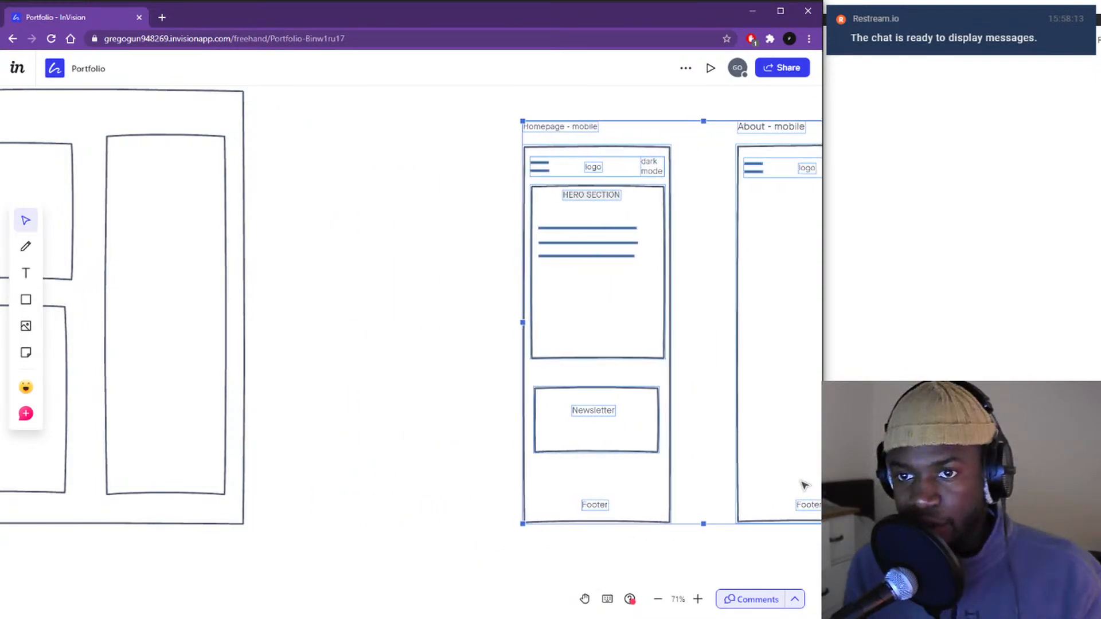
- Examine the layout of the Homepage and About mobile wireframes, leaving both deselected
{"action": "scroll", "coordinate": [454, 364], "scroll_direction": "down", "scroll_amount": 7}
{"action": "scroll", "coordinate": [503, 350], "scroll_direction": "up", "scroll_amount": 7}
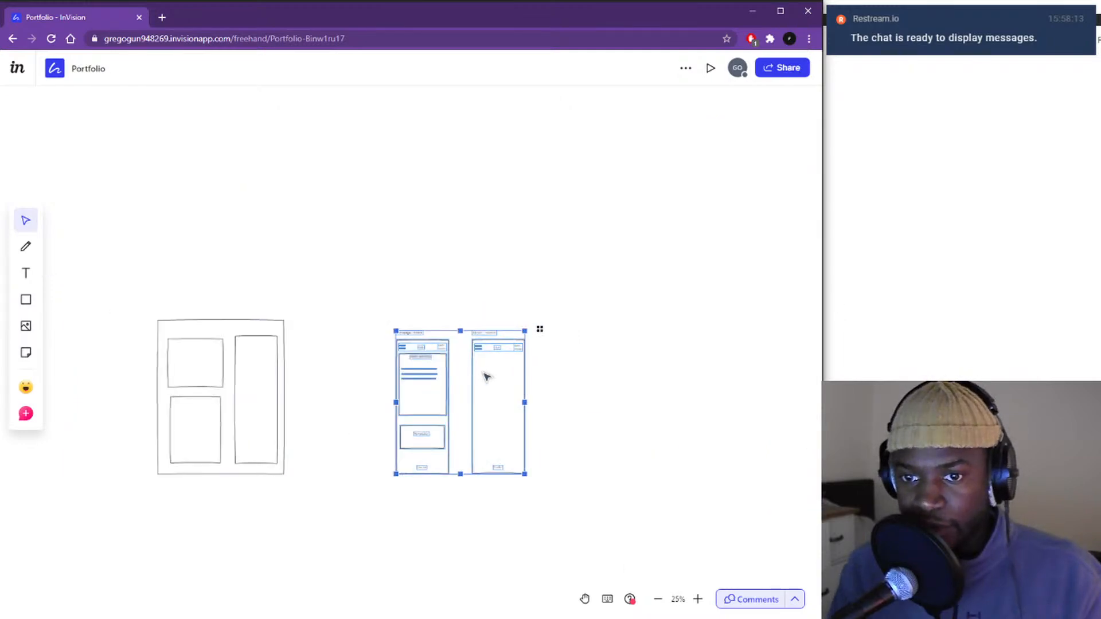
{"action": "scroll", "coordinate": [106, 540], "scroll_direction": "up", "scroll_amount": 3}
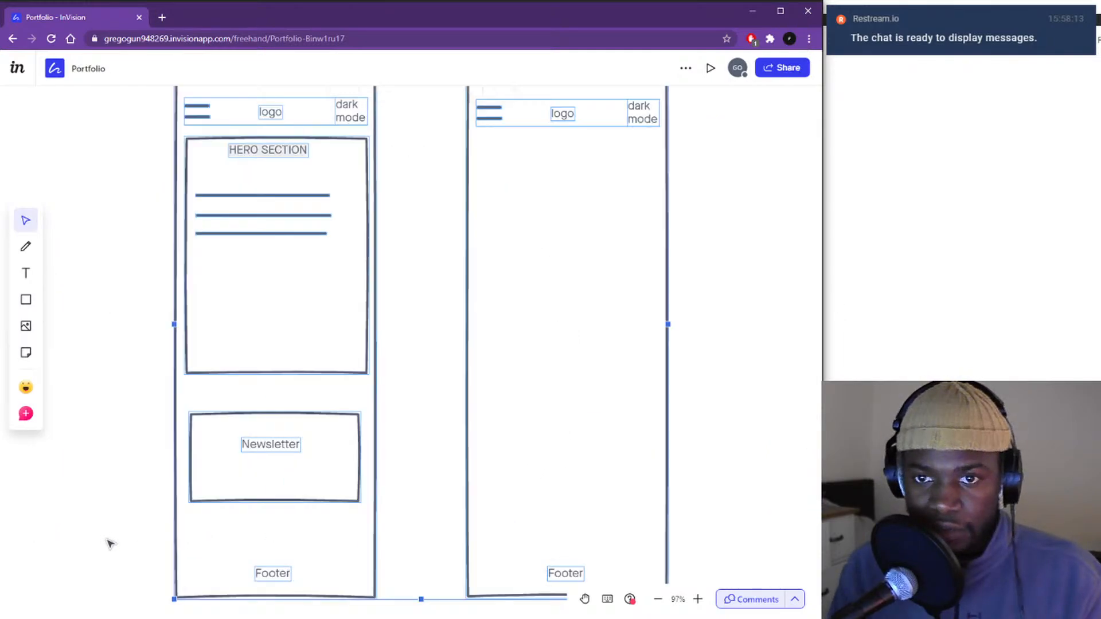
{"action": "scroll", "coordinate": [108, 541], "scroll_direction": "down", "scroll_amount": 4}
{"action": "left_click", "coordinate": [363, 308]}
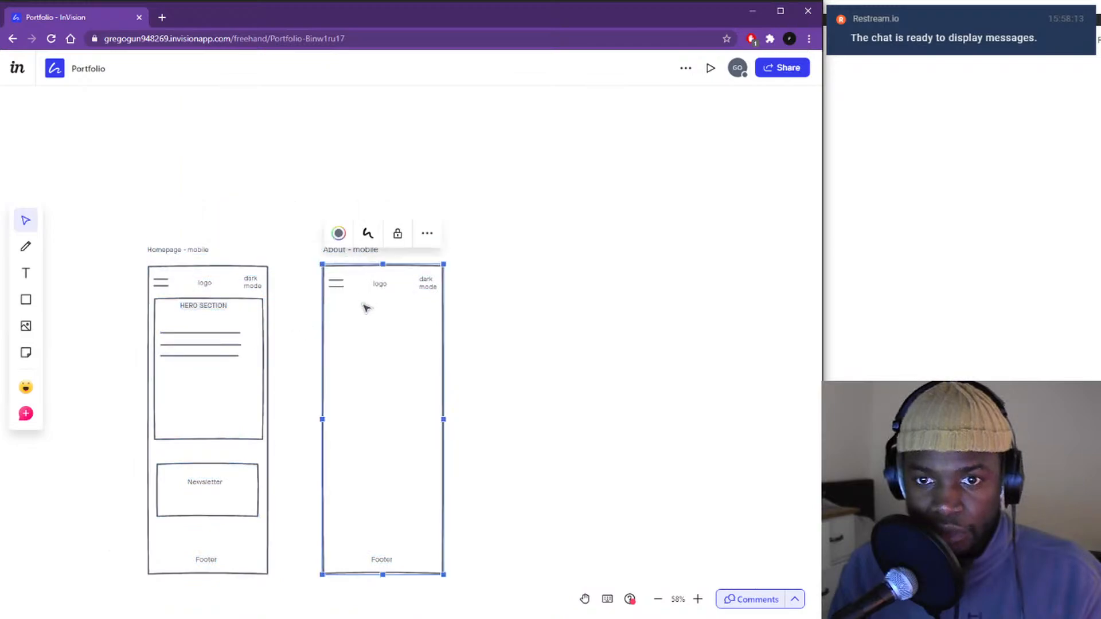
{"action": "left_click", "coordinate": [301, 346]}
{"action": "scroll", "coordinate": [295, 362], "scroll_direction": "down", "scroll_amount": 2}
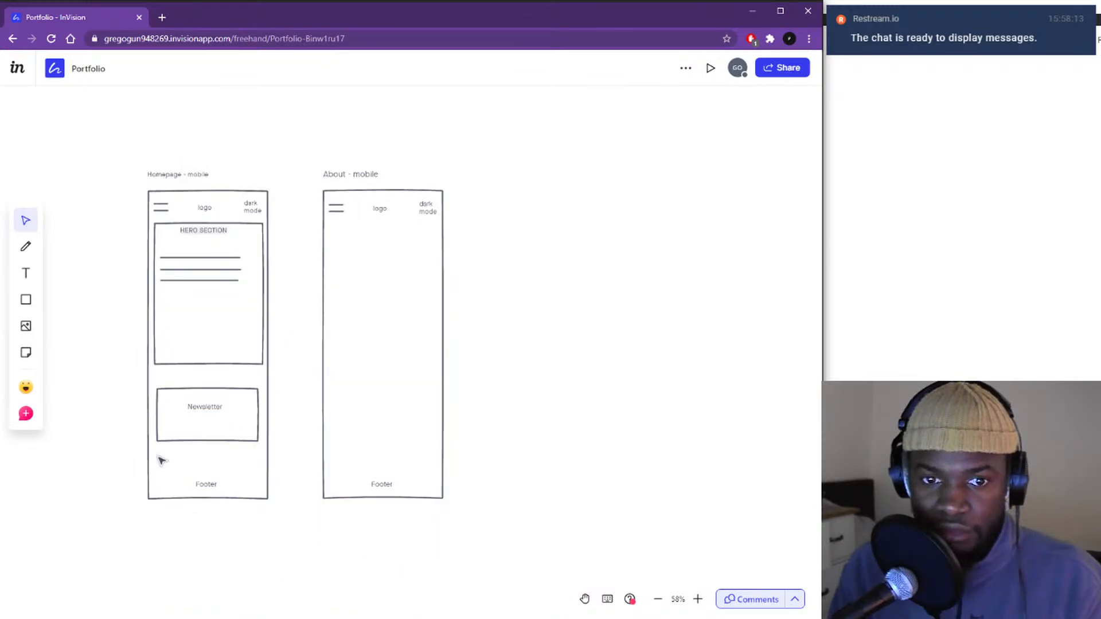
{"action": "scroll", "coordinate": [119, 469], "scroll_direction": "down", "scroll_amount": 3}
{"action": "scroll", "coordinate": [118, 469], "scroll_direction": "up", "scroll_amount": 2}
{"action": "scroll", "coordinate": [119, 469], "scroll_direction": "down", "scroll_amount": 3}
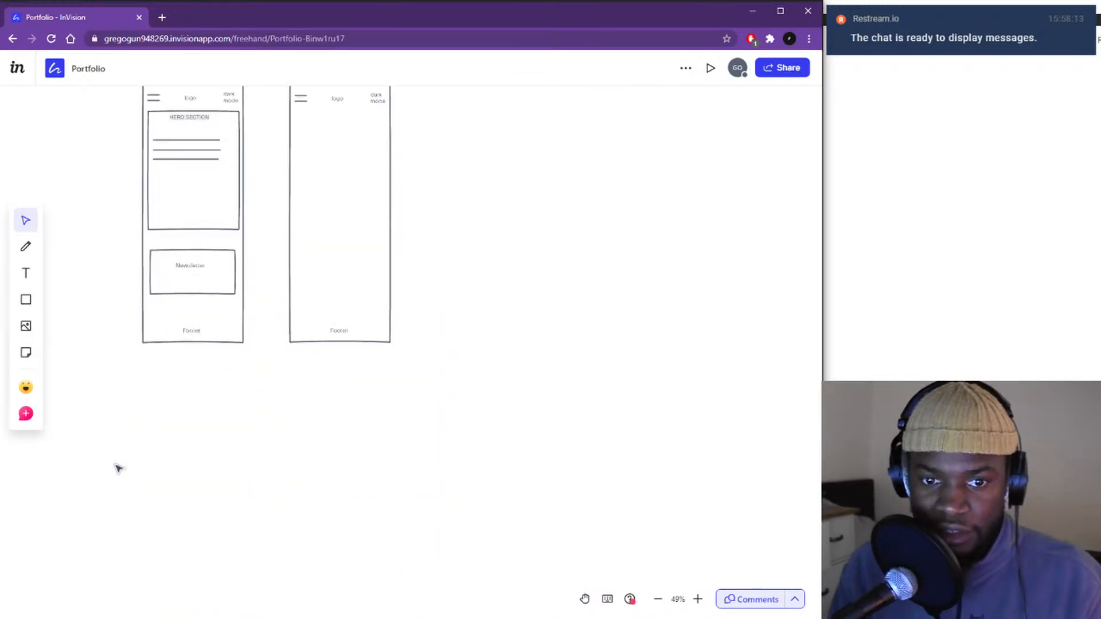
{"action": "scroll", "coordinate": [119, 469], "scroll_direction": "up", "scroll_amount": 2}
{"action": "scroll", "coordinate": [119, 468], "scroll_direction": "down", "scroll_amount": 3}
{"action": "scroll", "coordinate": [118, 469], "scroll_direction": "up", "scroll_amount": 5}
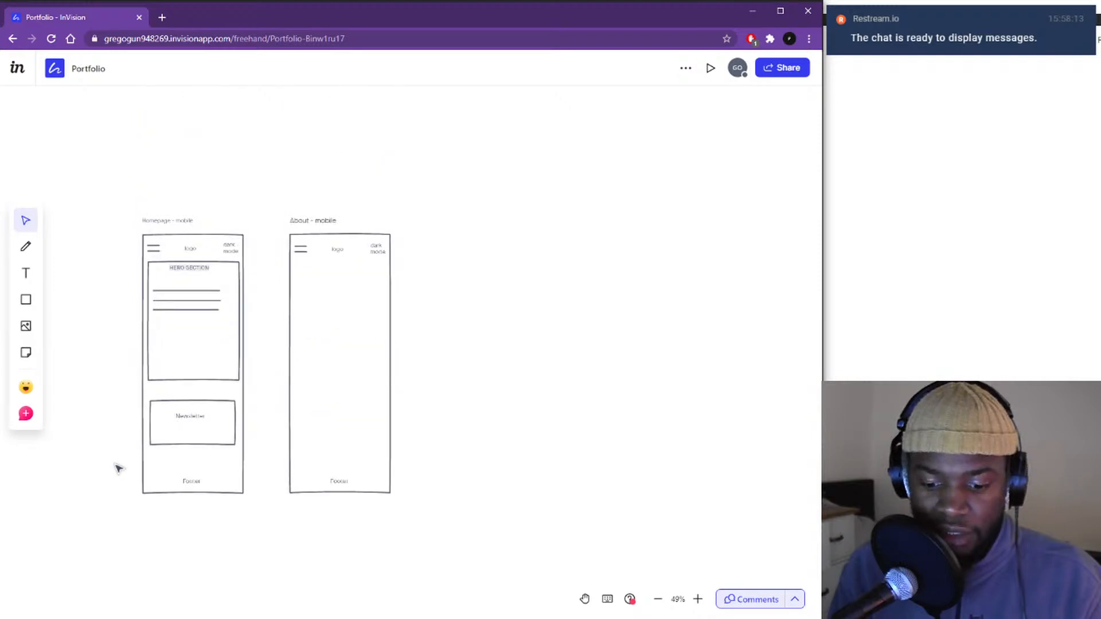
{"action": "scroll", "coordinate": [118, 469], "scroll_direction": "down", "scroll_amount": 2}
{"action": "scroll", "coordinate": [119, 469], "scroll_direction": "up", "scroll_amount": 2}
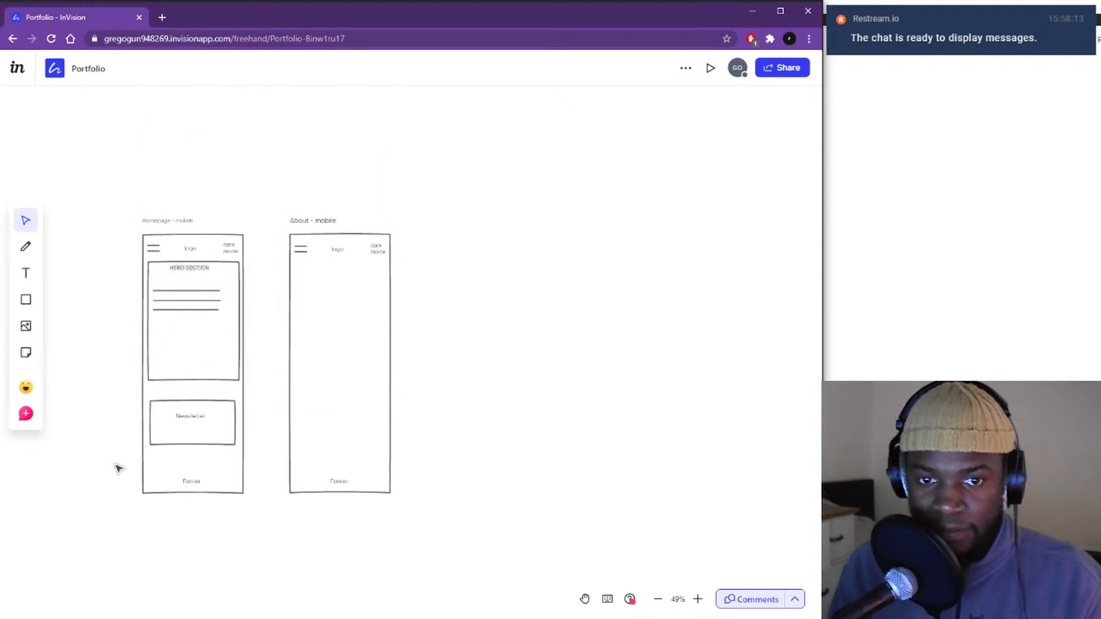
{"action": "scroll", "coordinate": [119, 468], "scroll_direction": "up", "scroll_amount": 5}
{"action": "scroll", "coordinate": [124, 459], "scroll_direction": "down", "scroll_amount": 5}
{"action": "scroll", "coordinate": [110, 326], "scroll_direction": "up", "scroll_amount": 3}
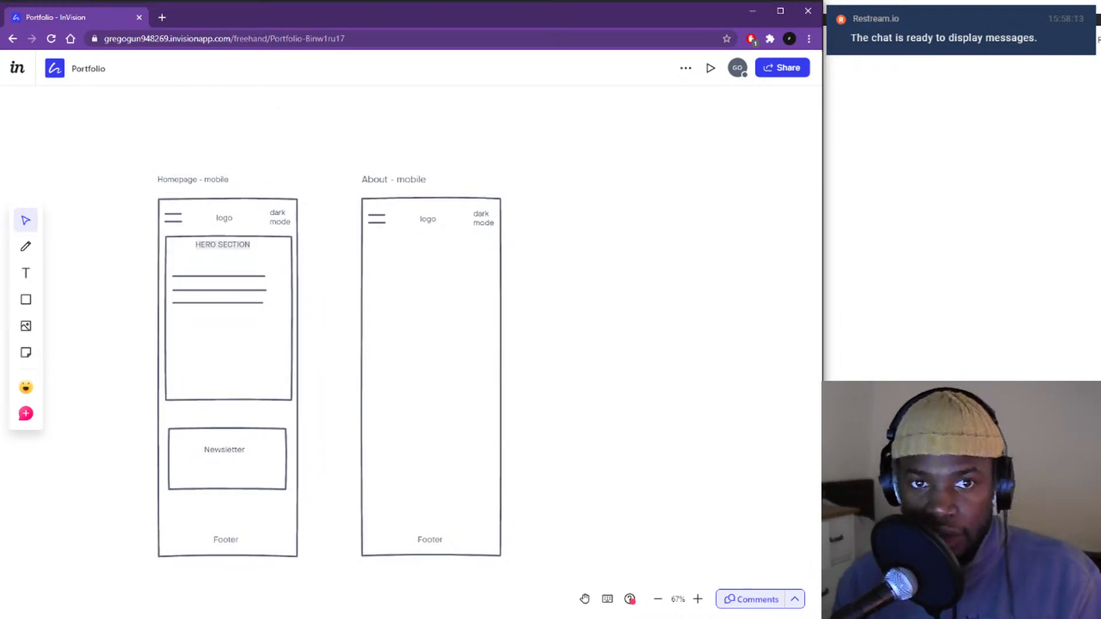
- Add an "About me" heading below the header in the About mobile wireframe
{"action": "left_click", "coordinate": [26, 298]}
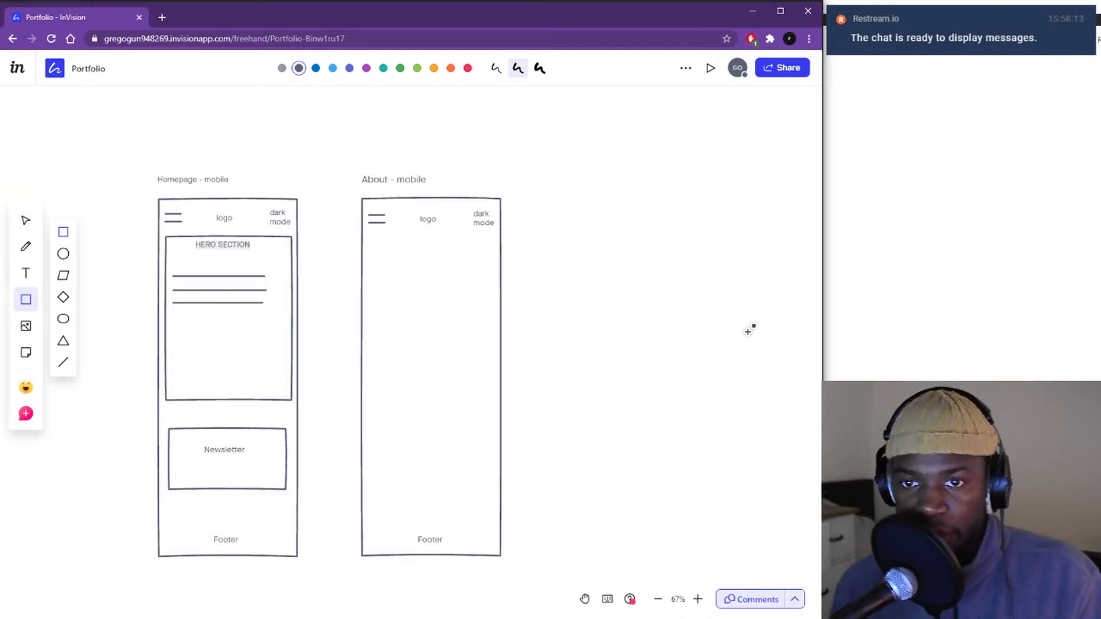
{"action": "left_click", "coordinate": [27, 273]}
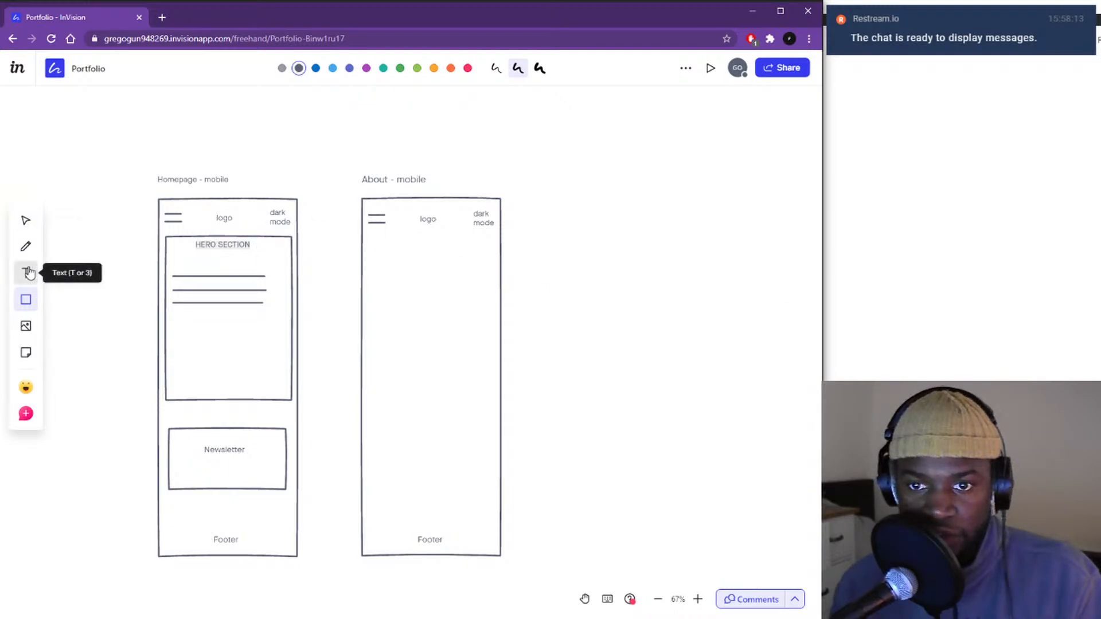
{"action": "left_click", "coordinate": [370, 255]}
{"action": "type", "text": "Ab"}
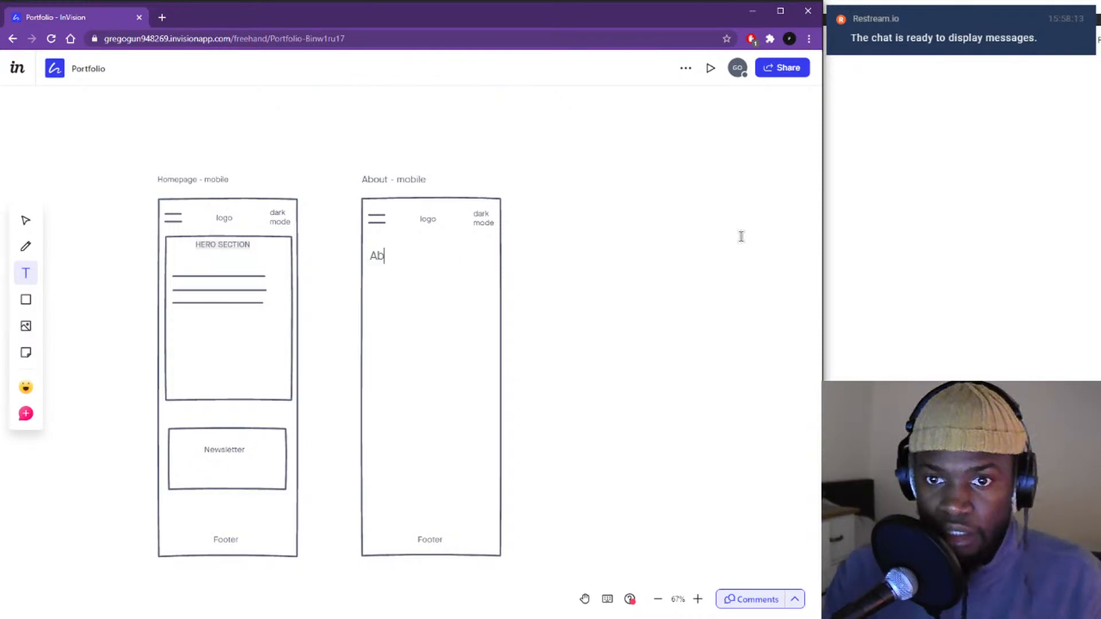
{"action": "type", "text": "out me"}
{"action": "scroll", "coordinate": [720, 235], "scroll_direction": "up", "scroll_amount": 1}
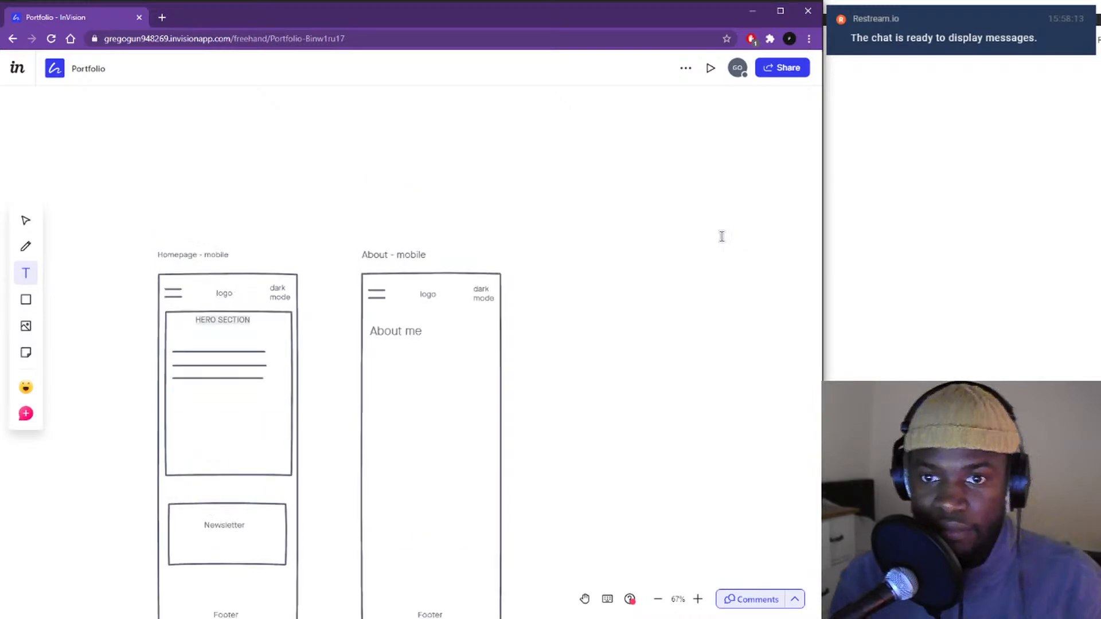
{"action": "scroll", "coordinate": [632, 331], "scroll_direction": "down", "scroll_amount": 3}
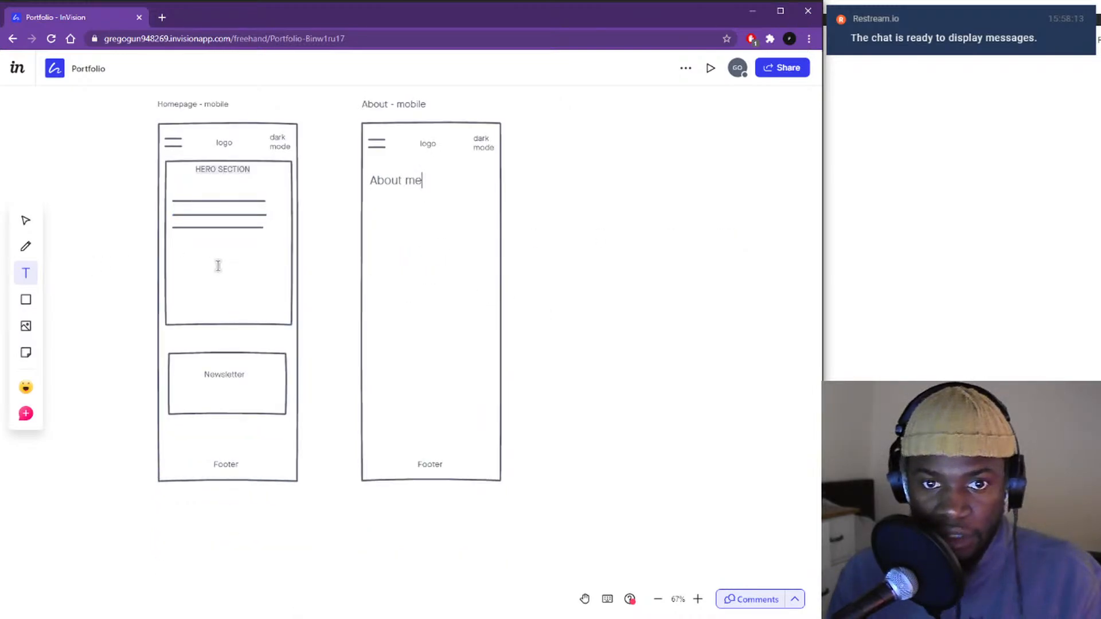
- Copy the three text placeholder lines from the homepage hero section and paste them under the "About me" heading
{"action": "left_click", "coordinate": [25, 220]}
{"action": "left_click_drag", "start_coordinate": [220, 251], "coordinate": [267, 192]}
{"action": "key", "text": "ctrl+c"}
{"action": "key", "text": "ctrl+v"}
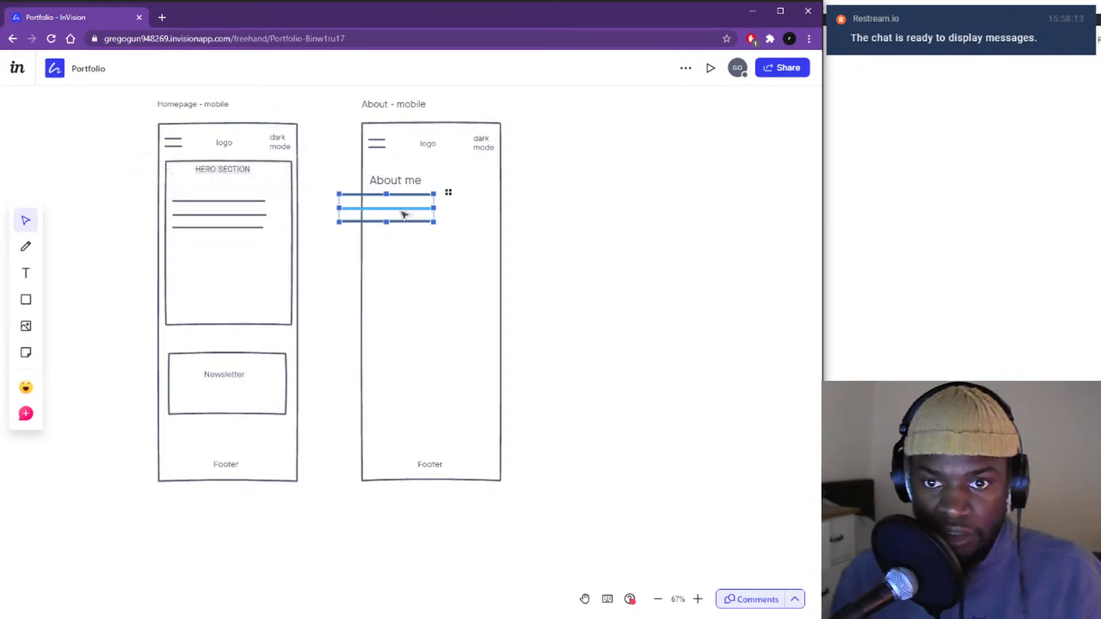
- Tighten the spacing of the three pasted lines and align them with the start of the "About me" heading
{"action": "left_click", "coordinate": [439, 224]}
{"action": "left_click", "coordinate": [435, 222]}
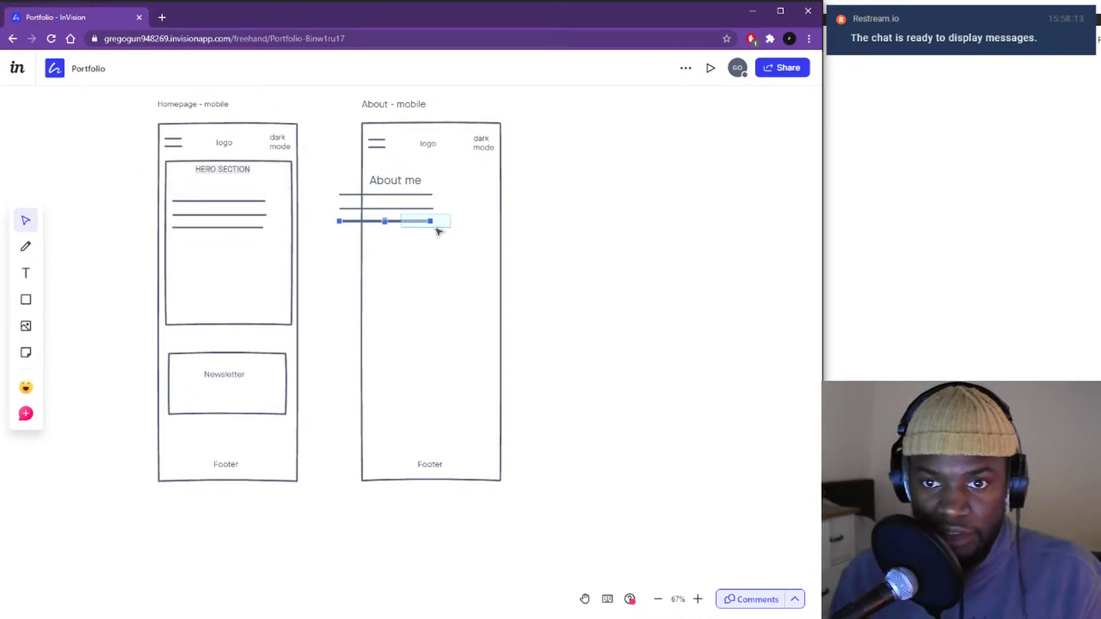
{"action": "left_click_drag", "start_coordinate": [450, 239], "coordinate": [405, 240]}
{"action": "left_click_drag", "start_coordinate": [449, 198], "coordinate": [413, 204]}
{"action": "key", "text": "Escape"}
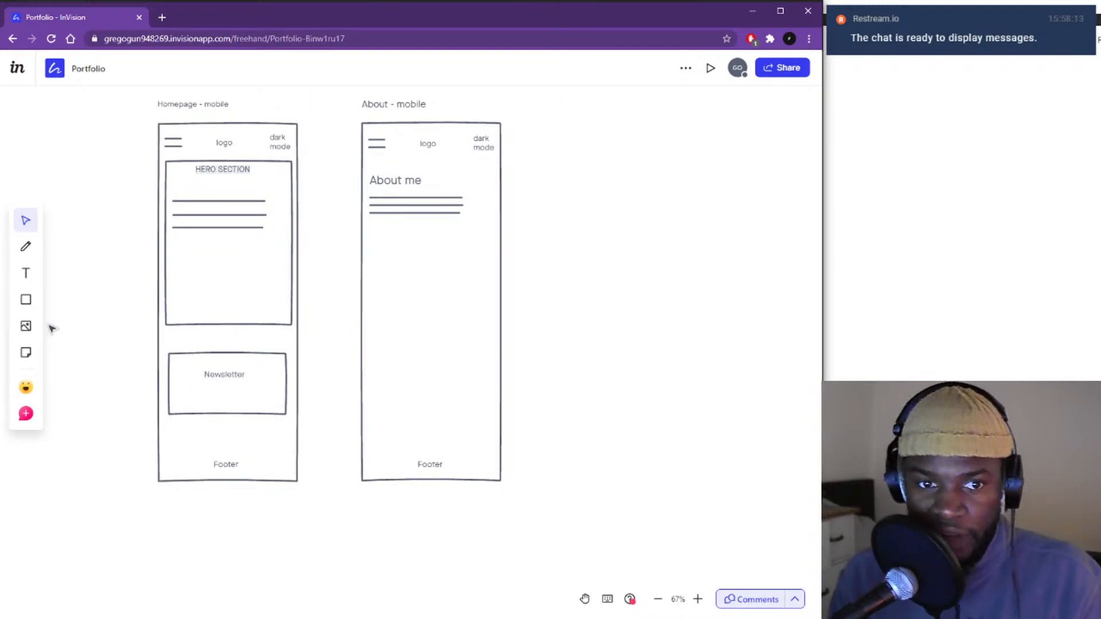
- Try drawing a circle below the "About me" text lines, undo it, and restore the lines' alignment with the heading
{"action": "left_click", "coordinate": [27, 301]}
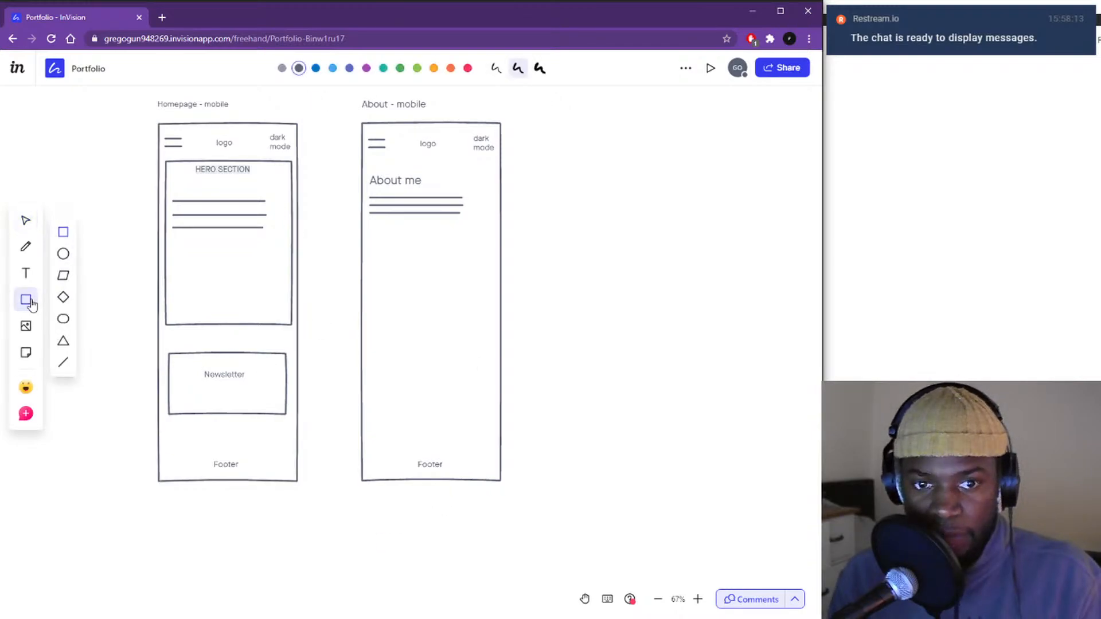
{"action": "left_click", "coordinate": [63, 255]}
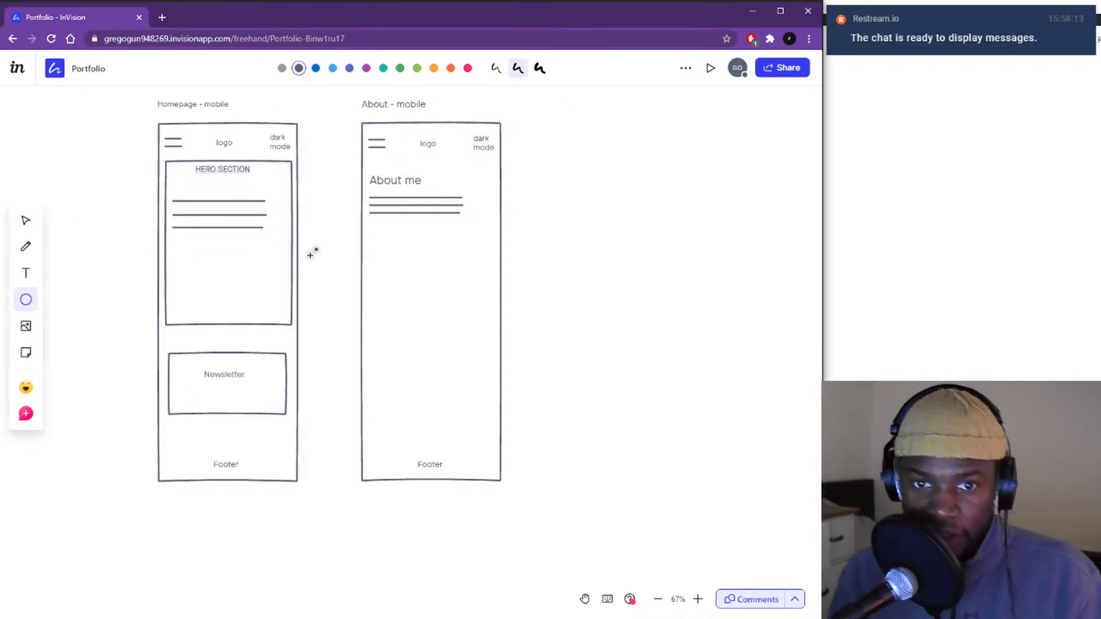
{"action": "left_click_drag", "start_coordinate": [413, 252], "coordinate": [499, 320]}
{"action": "key", "text": "ctrl+z"}
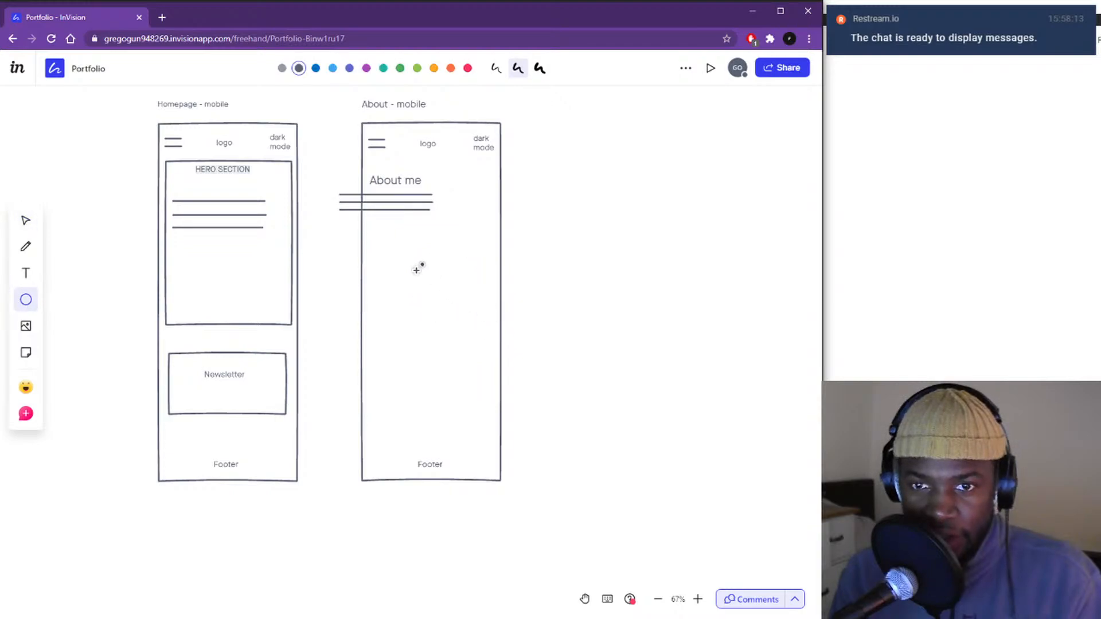
{"action": "key", "text": "v"}
{"action": "key", "text": "o"}
{"action": "key", "text": "v"}
{"action": "key", "text": "ctrl+shift+z"}
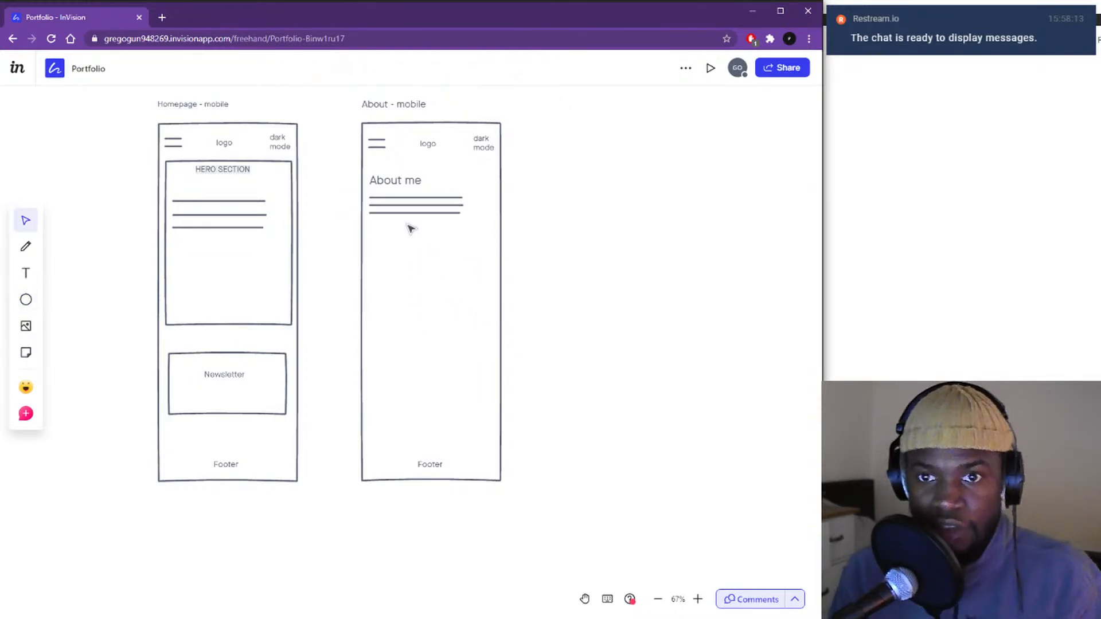
- Draw a circle as an image placeholder, roughly centred below the text lines in the About mobile wireframe
{"action": "key", "text": "o"}
{"action": "left_click", "coordinate": [25, 299]}
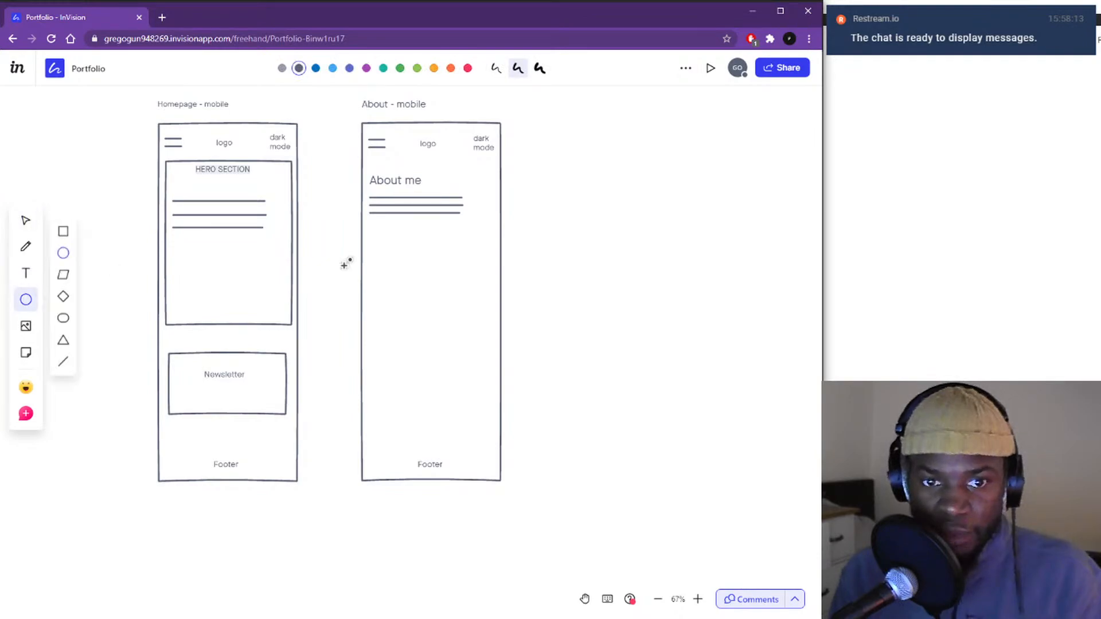
{"action": "key", "text": "v"}
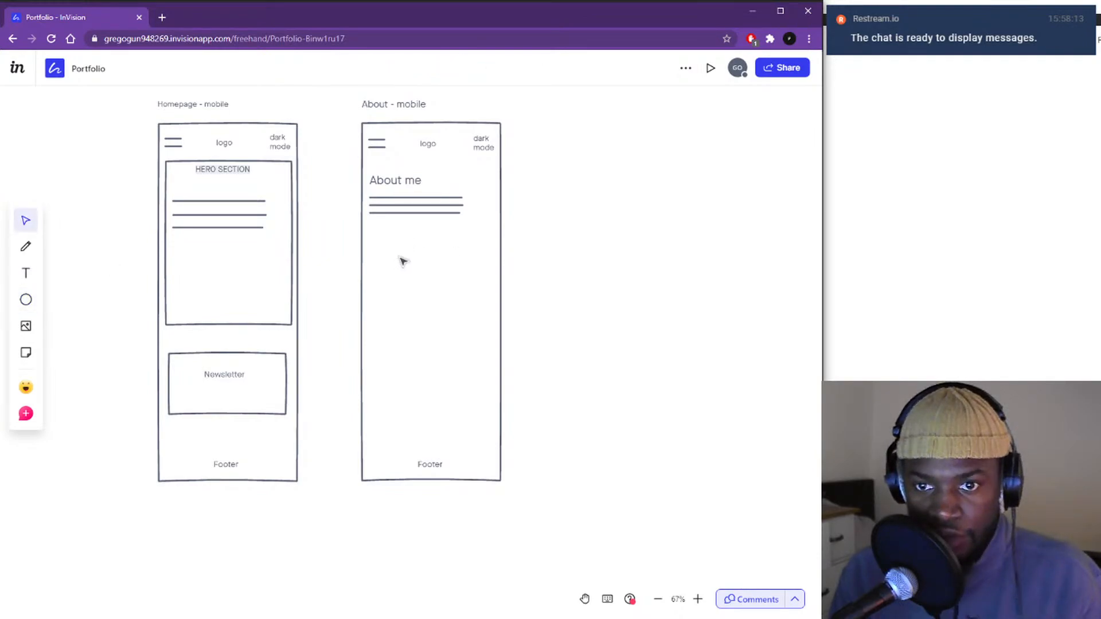
{"action": "left_click", "coordinate": [26, 299]}
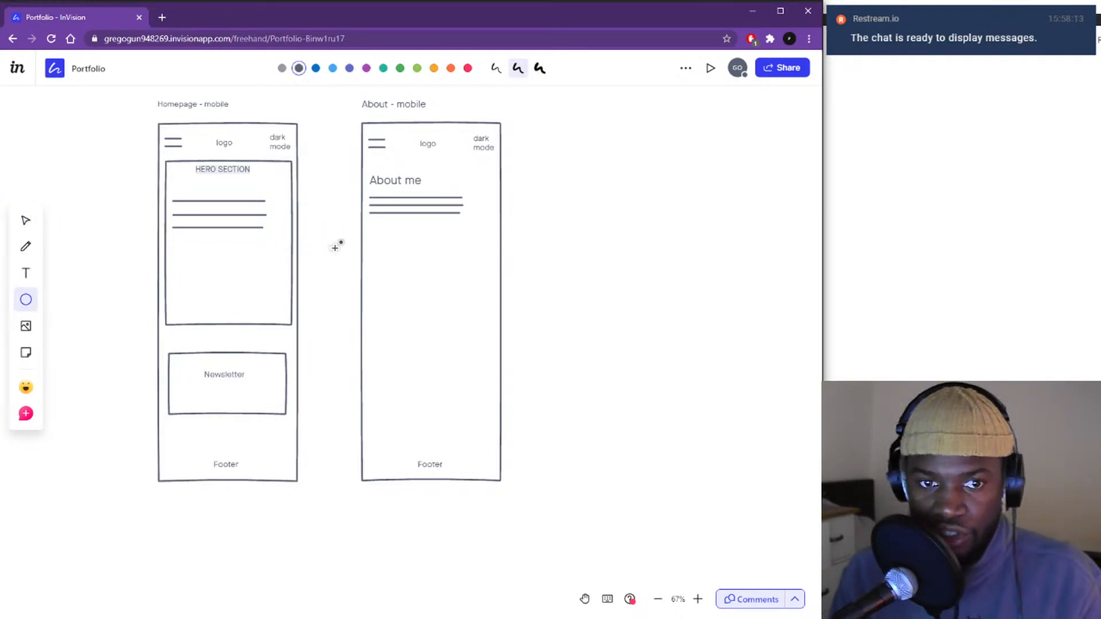
{"action": "left_click_drag", "start_coordinate": [390, 242], "coordinate": [470, 319]}
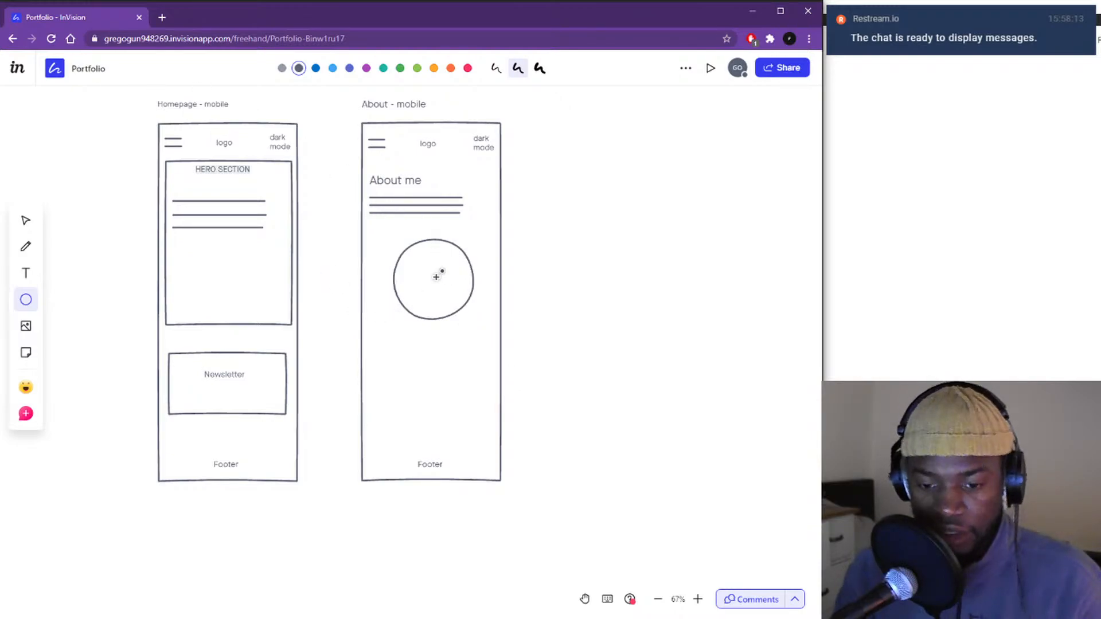
{"action": "key", "text": "v"}
{"action": "scroll", "coordinate": [436, 277], "scroll_direction": "up", "scroll_amount": 5}
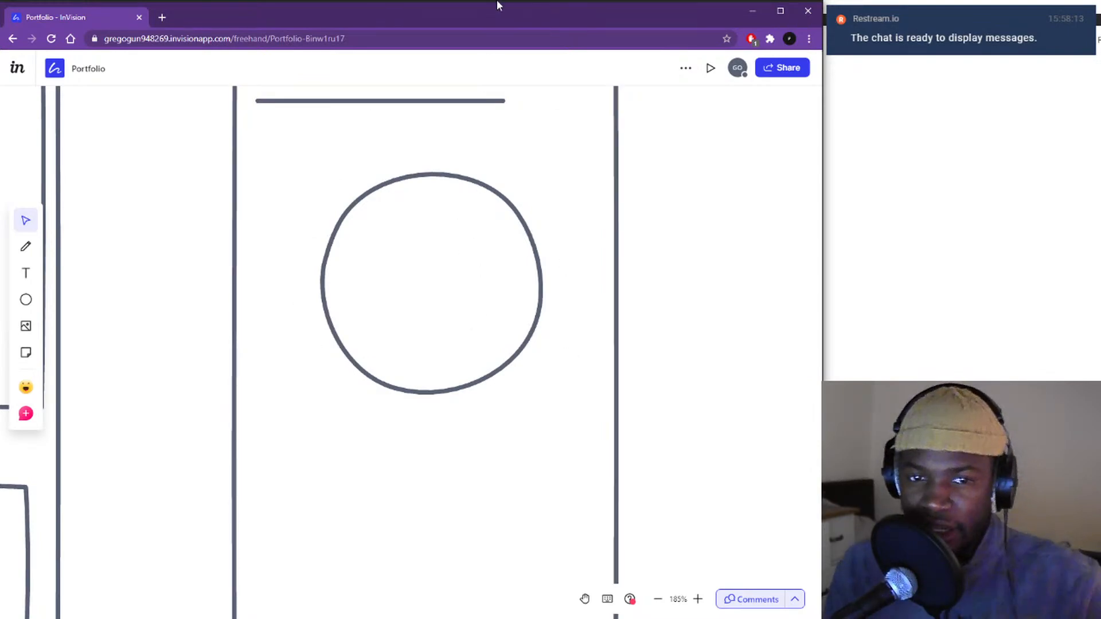
- Move the circle in the About - mobile wireframe up and center it just beneath the About me text lines
{"action": "left_click", "coordinate": [344, 225]}
{"action": "scroll", "coordinate": [369, 239], "scroll_direction": "down", "scroll_amount": 5}
{"action": "scroll", "coordinate": [370, 241], "scroll_direction": "up", "scroll_amount": 2}
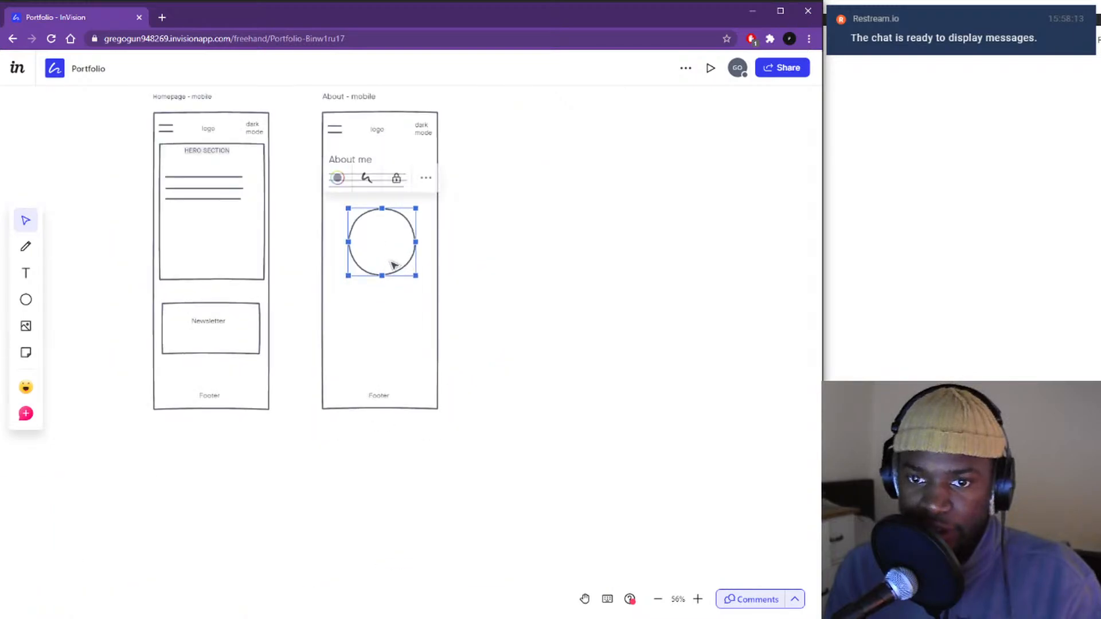
{"action": "left_click", "coordinate": [394, 265]}
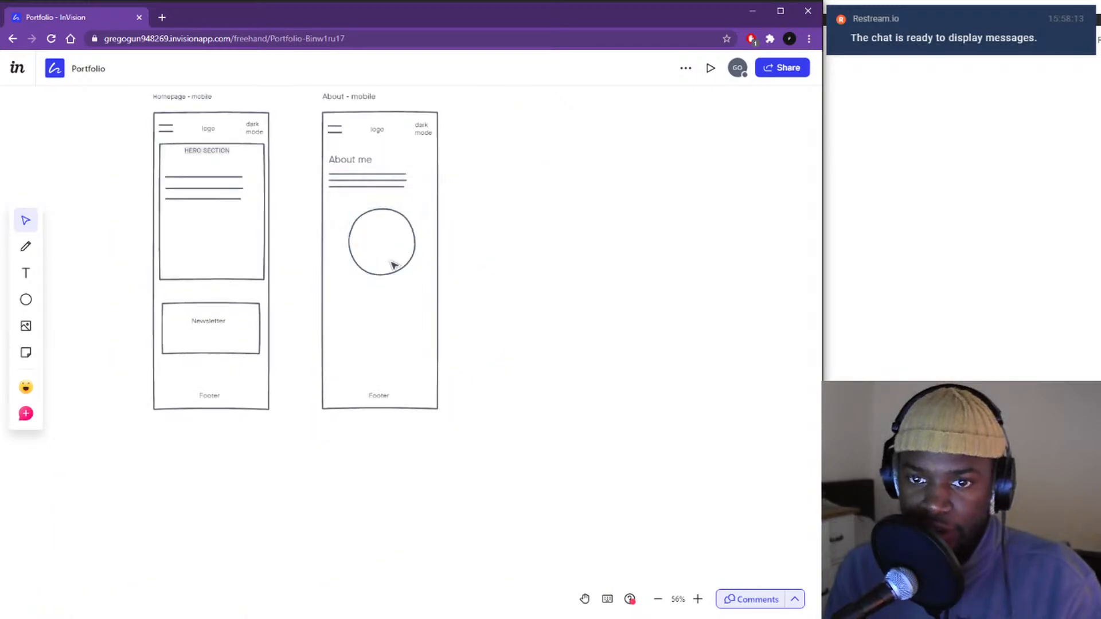
{"action": "left_click", "coordinate": [382, 209]}
{"action": "left_click", "coordinate": [446, 210]}
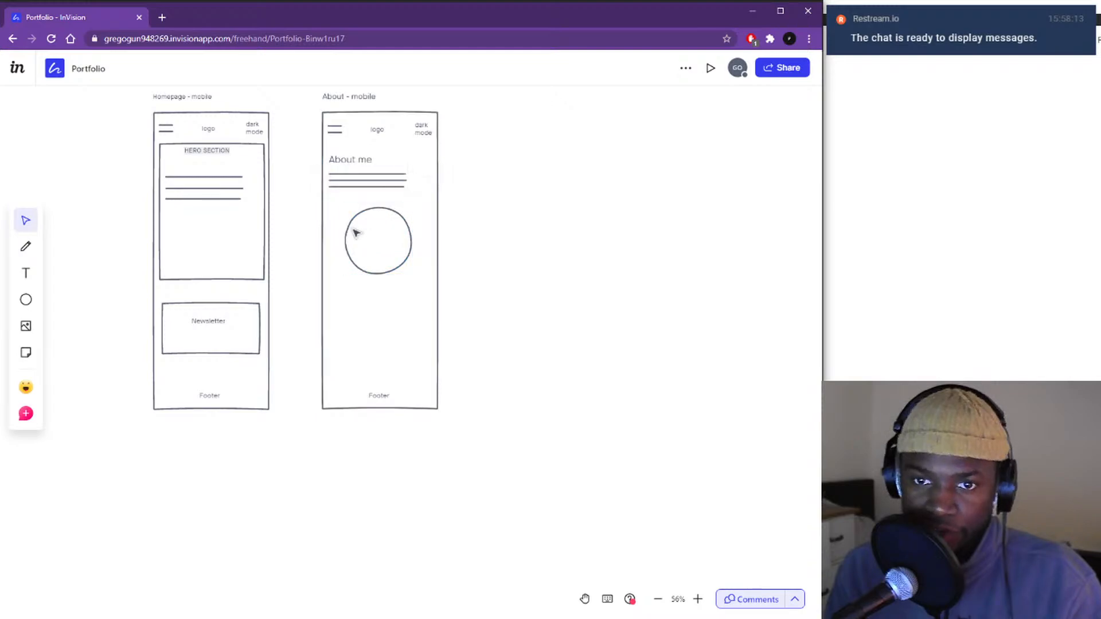
{"action": "left_click_drag", "start_coordinate": [368, 209], "coordinate": [367, 203]}
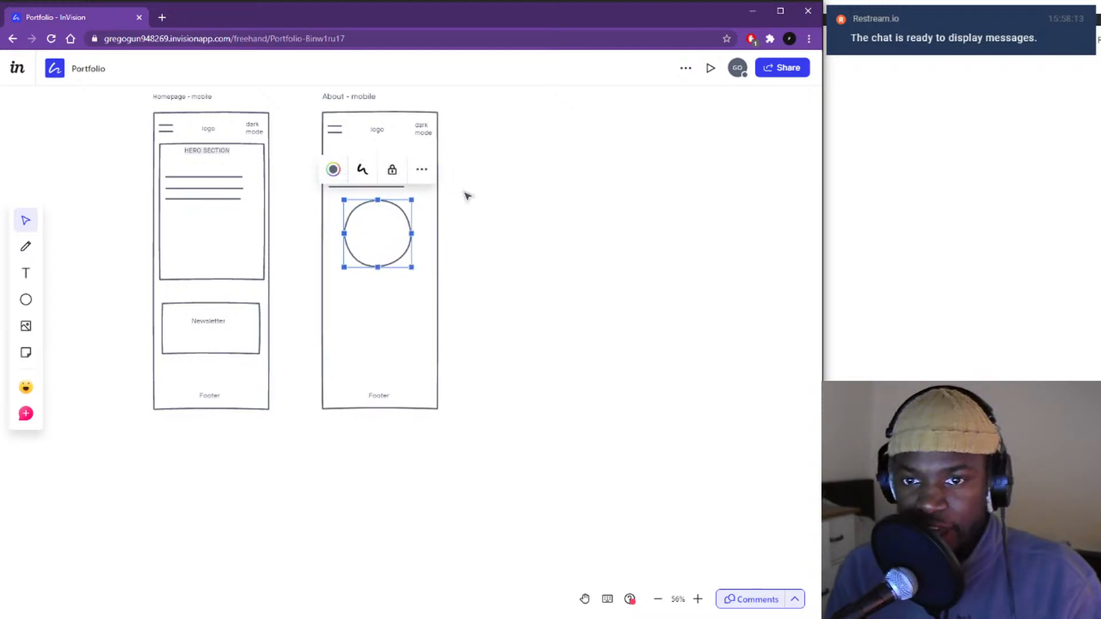
{"action": "left_click", "coordinate": [467, 194]}
- Add a "Skills" heading below the circle in the About - mobile wireframe, near the frame's left edge
{"action": "scroll", "coordinate": [366, 324], "scroll_direction": "up", "scroll_amount": 4}
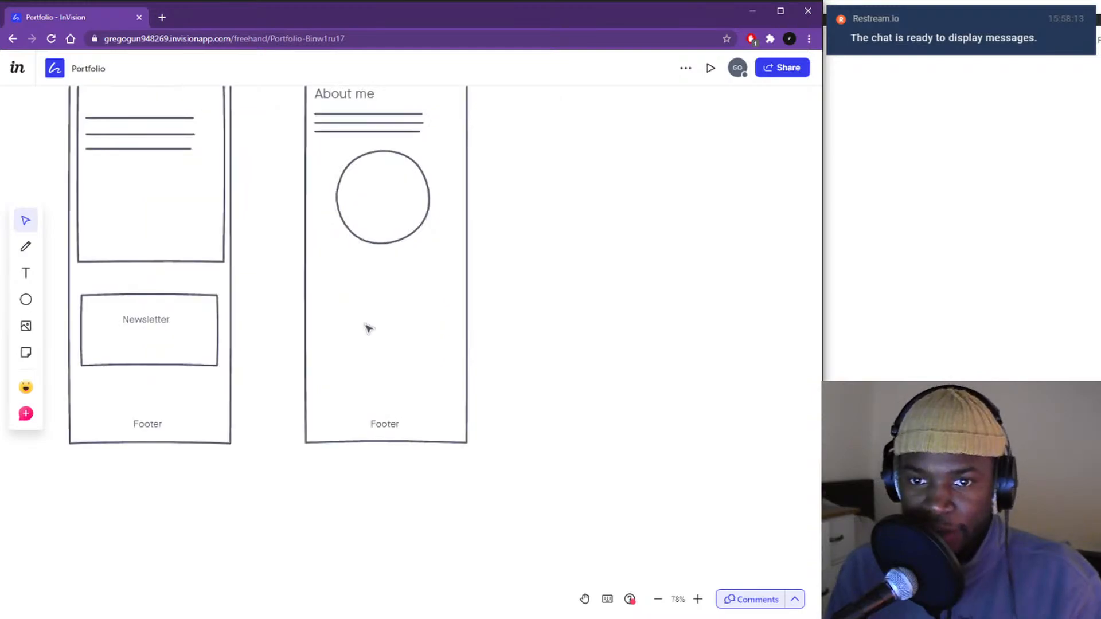
{"action": "scroll", "coordinate": [366, 324], "scroll_direction": "down", "scroll_amount": 3}
{"action": "left_click_drag", "start_coordinate": [364, 325], "coordinate": [360, 384]}
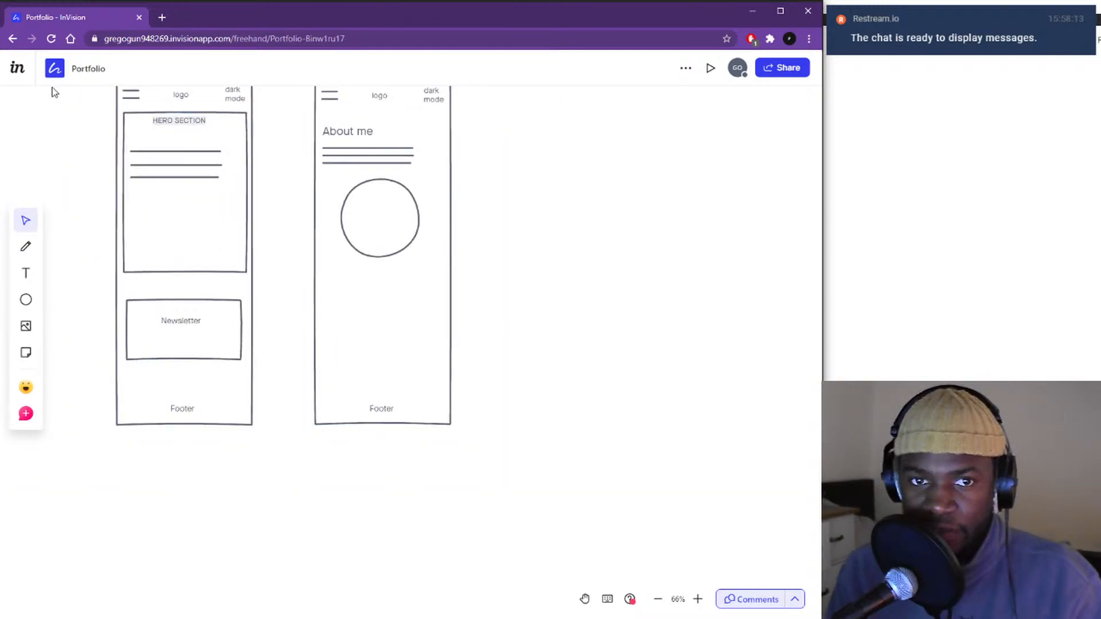
{"action": "left_click", "coordinate": [26, 273]}
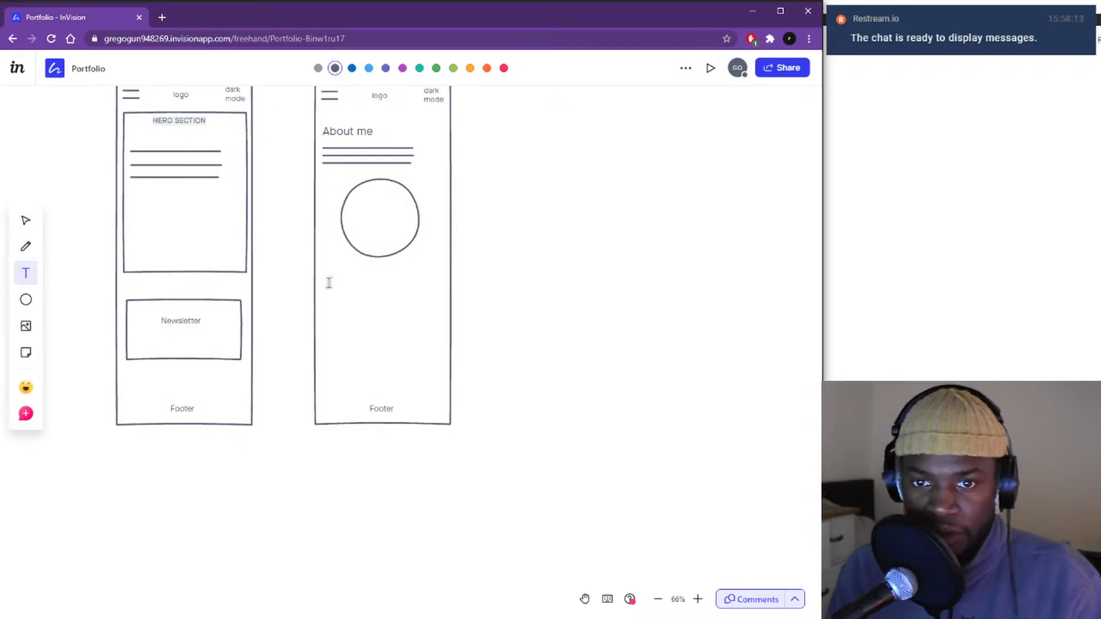
{"action": "left_click", "coordinate": [329, 283]}
{"action": "type", "text": "Skills"}
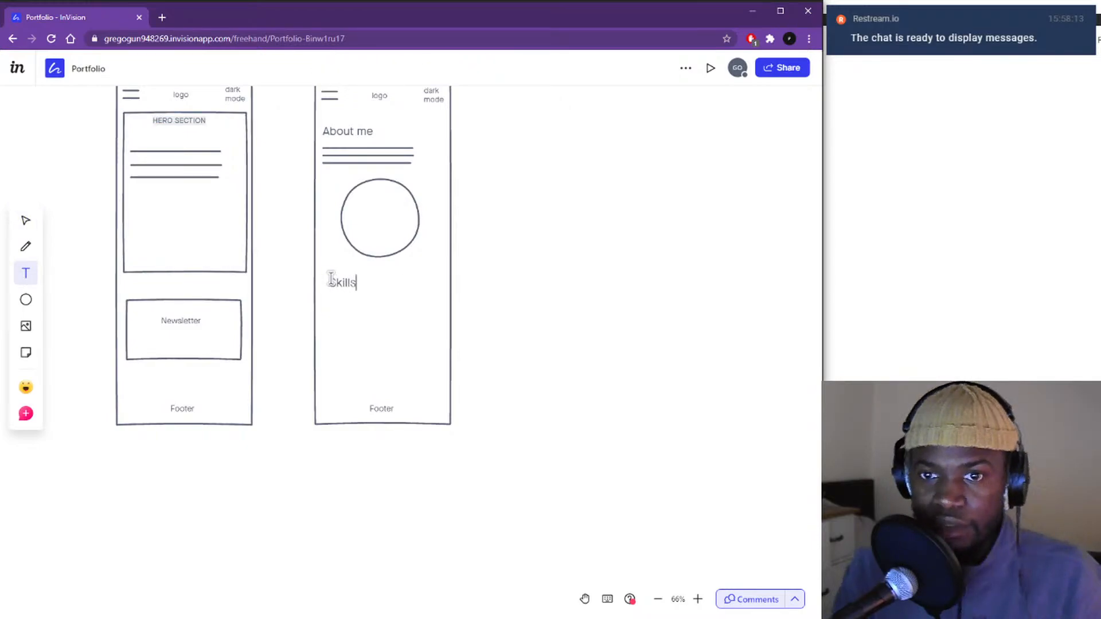
{"action": "left_click", "coordinate": [26, 220]}
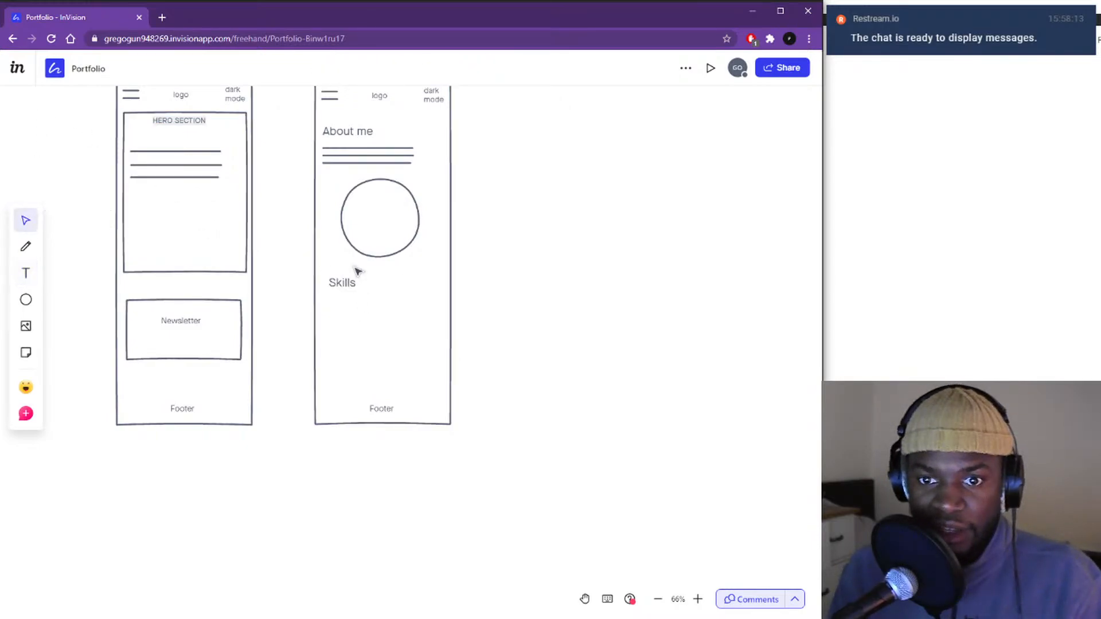
{"action": "left_click_drag", "start_coordinate": [346, 284], "coordinate": [343, 283]}
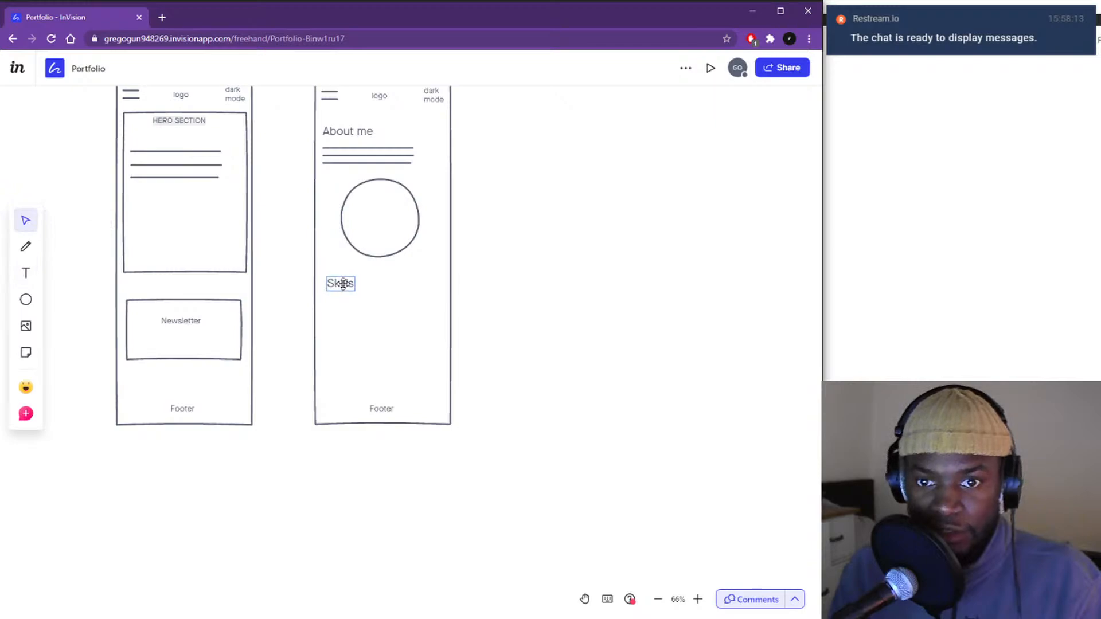
{"action": "left_click", "coordinate": [350, 312]}
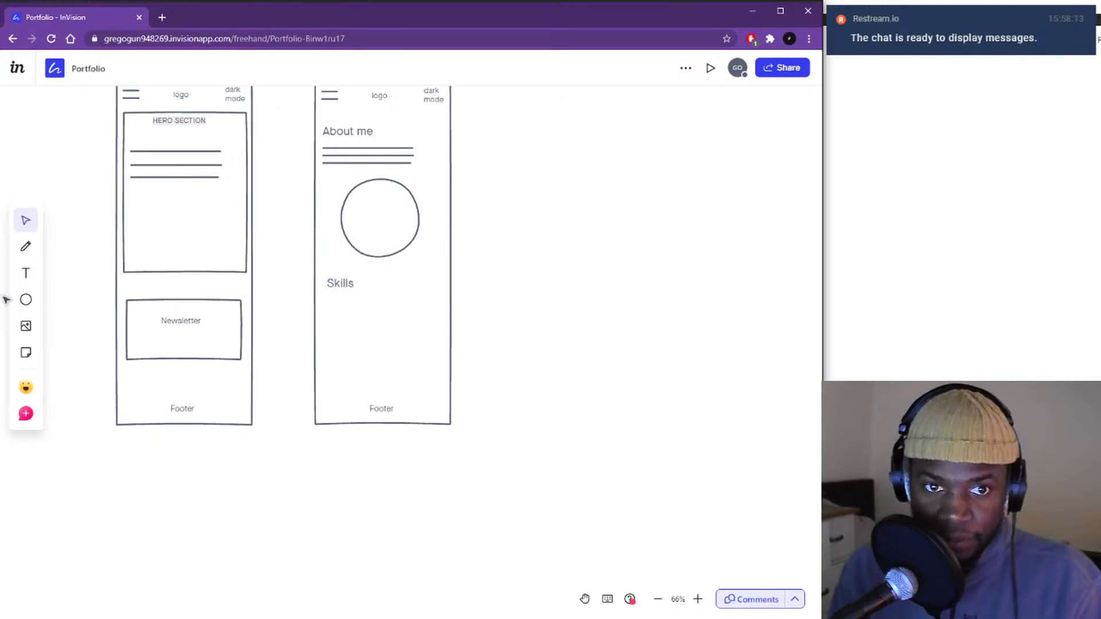
- Draw a small square under the Skills heading and make three copies of it
{"action": "left_click", "coordinate": [27, 304]}
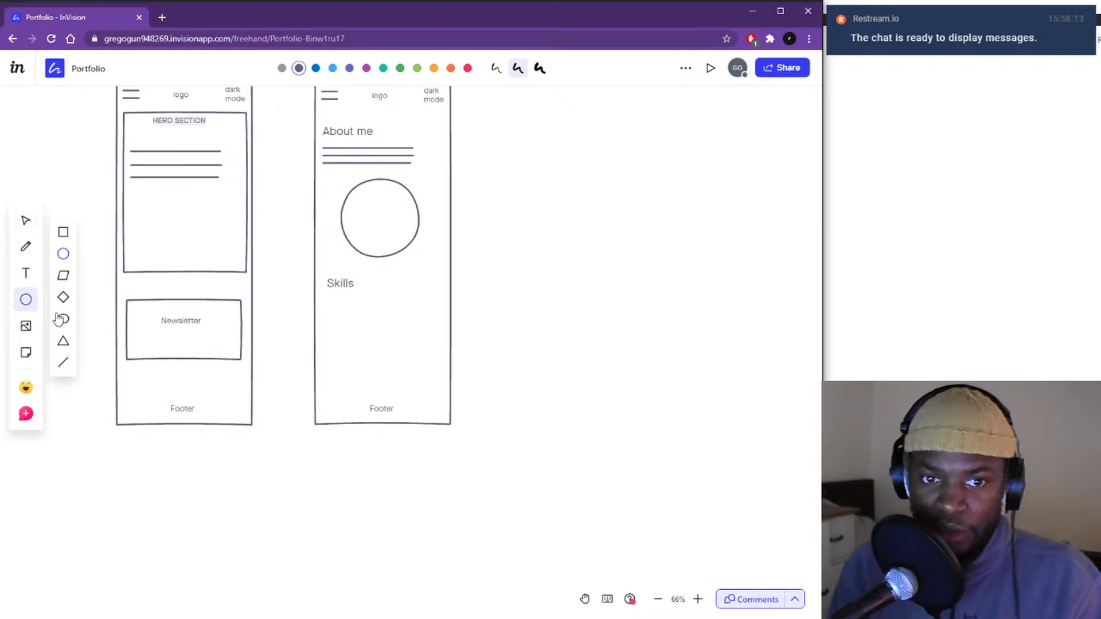
{"action": "left_click", "coordinate": [62, 233]}
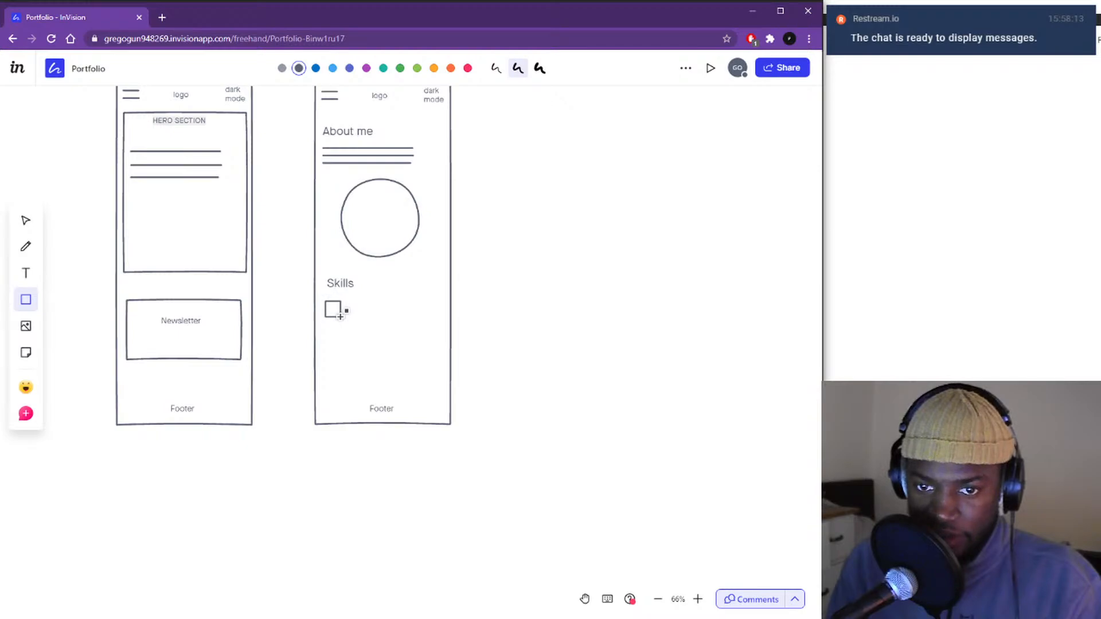
{"action": "left_click", "coordinate": [23, 221]}
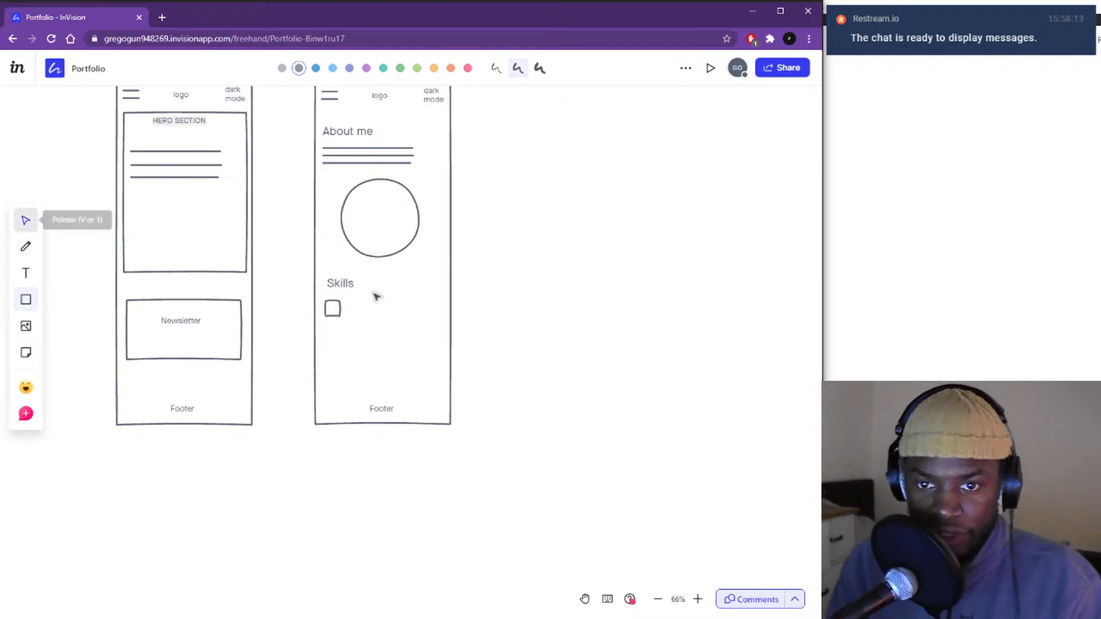
{"action": "left_click_drag", "start_coordinate": [372, 321], "coordinate": [326, 306]}
{"action": "key", "text": "ctrl+v"}
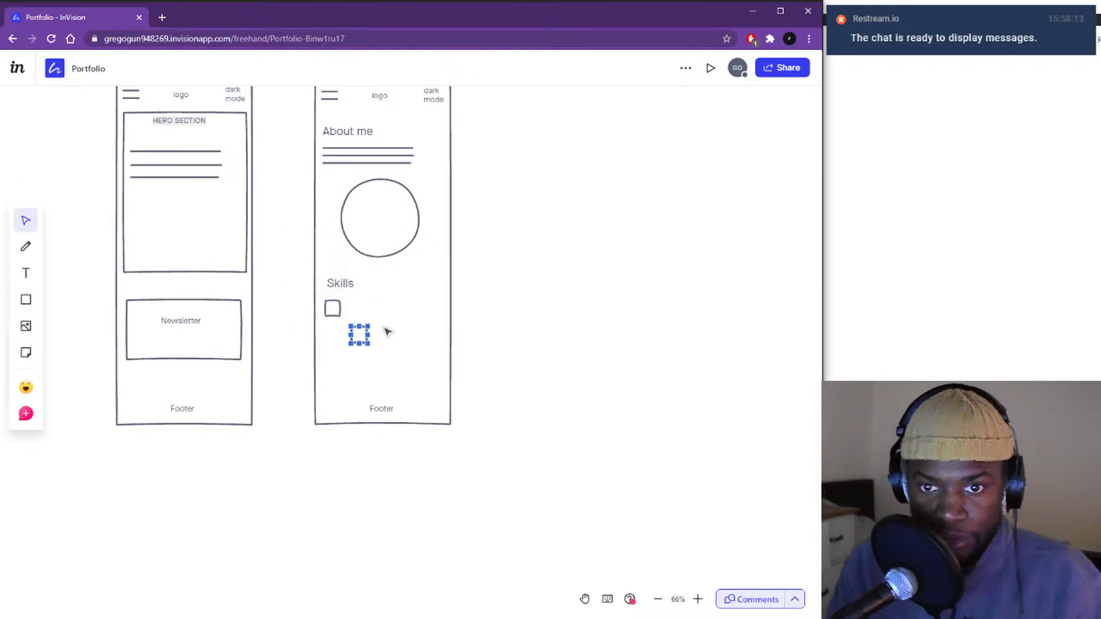
{"action": "left_click", "coordinate": [363, 335]}
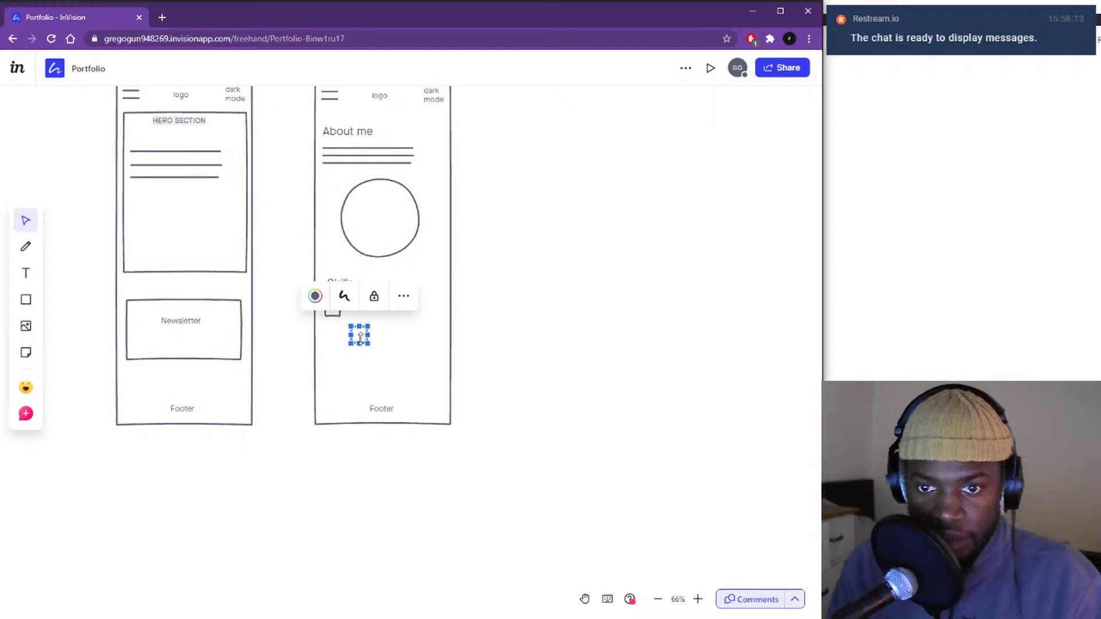
{"action": "key", "text": "ctrl+v"}
{"action": "key", "text": "ctrl+v"}
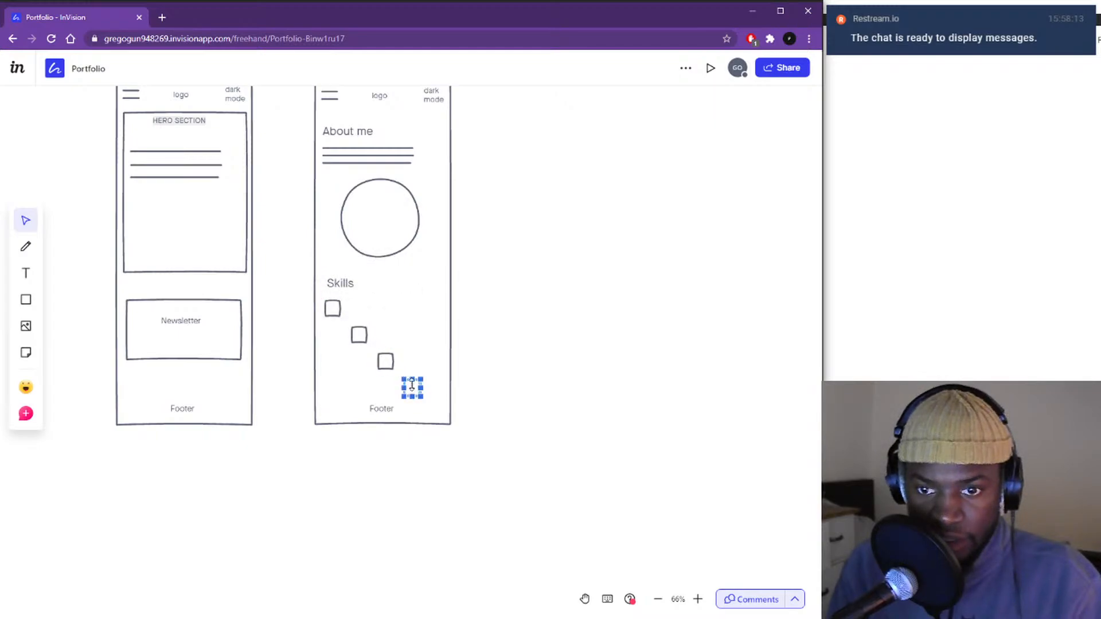
- Arrange the three copied squares beside the first one as an evenly spaced row of four under the Skills heading
{"action": "mouse_move", "coordinate": [400, 336]}
{"action": "left_mouse_down"}
{"action": "mouse_move", "coordinate": [388, 308]}
{"action": "mouse_move", "coordinate": [398, 324]}
{"action": "left_mouse_up"}
{"action": "left_click", "coordinate": [389, 380]}
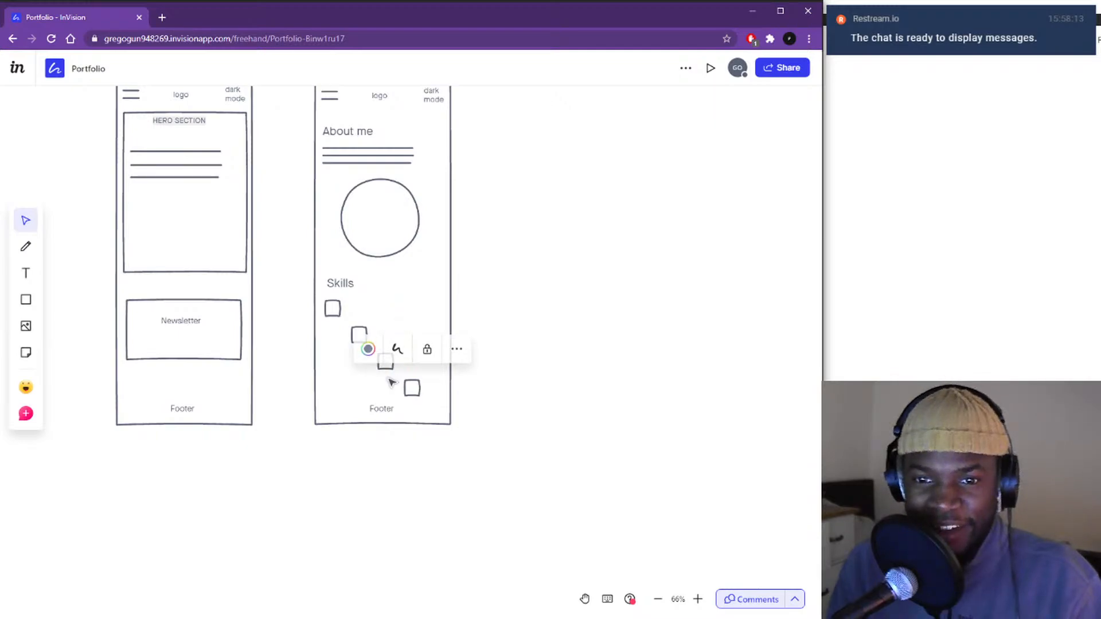
{"action": "left_click_drag", "start_coordinate": [366, 343], "coordinate": [365, 314]}
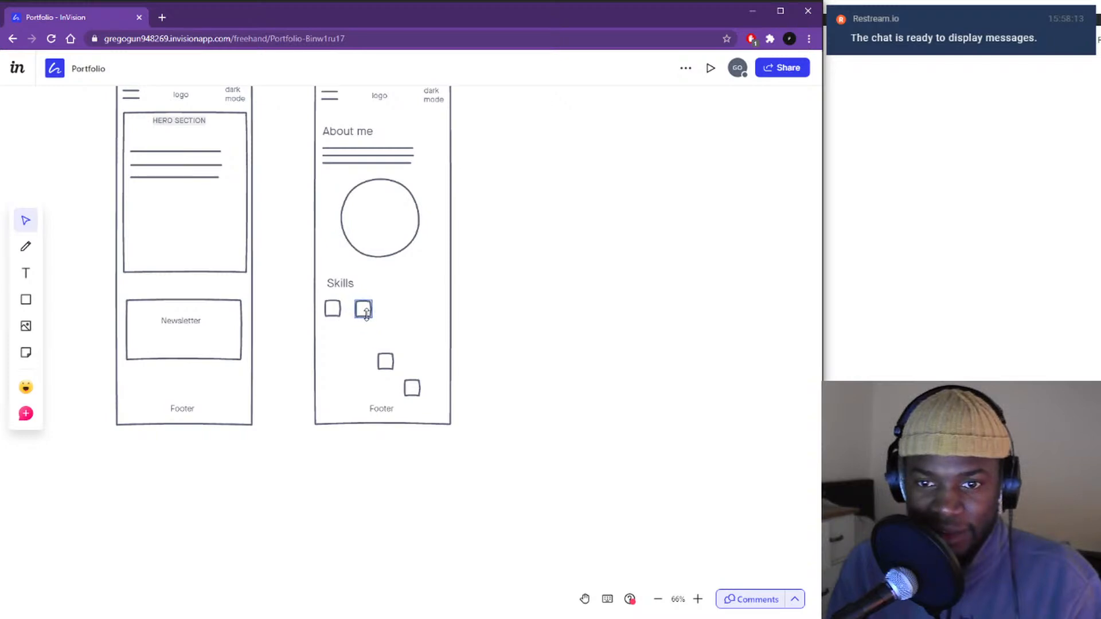
{"action": "left_click_drag", "start_coordinate": [387, 364], "coordinate": [406, 312]}
{"action": "left_click_drag", "start_coordinate": [423, 394], "coordinate": [405, 318]}
{"action": "left_click", "coordinate": [400, 326]}
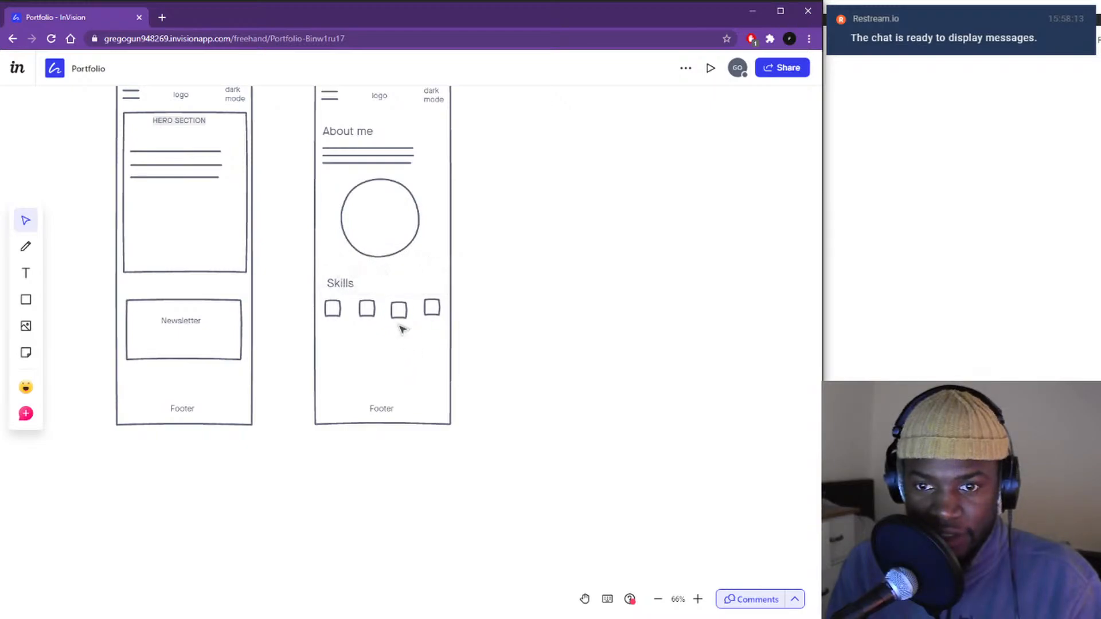
{"action": "left_click", "coordinate": [409, 315]}
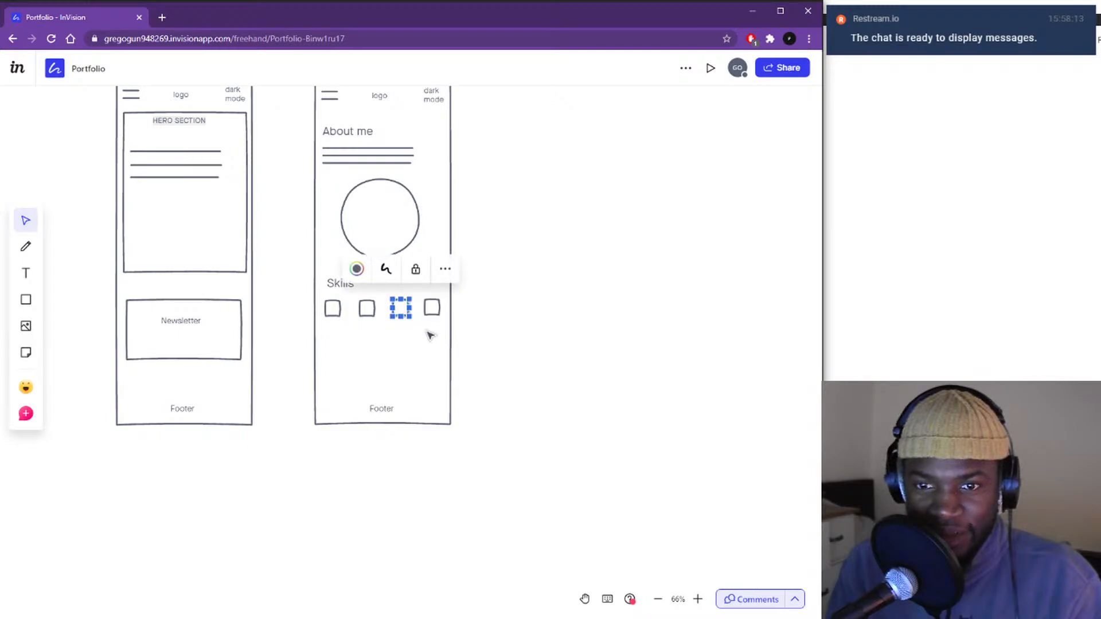
- Duplicate the row of four squares twice below itself to form a three-row skills grid above the footer
{"action": "left_click_drag", "start_coordinate": [327, 330], "coordinate": [439, 308]}
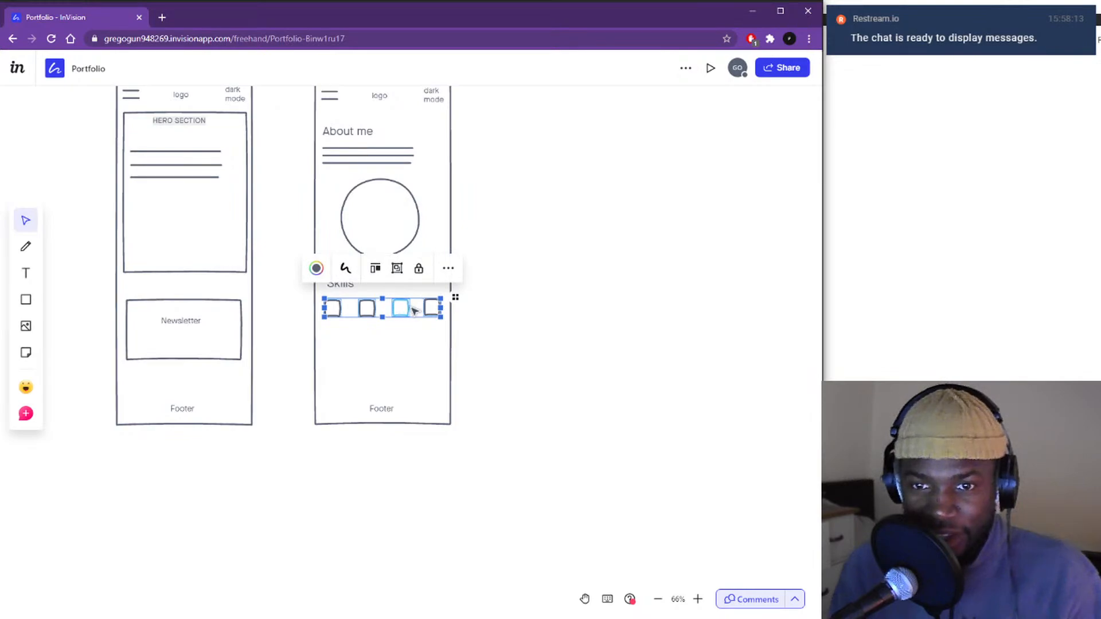
{"action": "left_click_drag", "start_coordinate": [414, 311], "coordinate": [416, 357]}
{"action": "left_click_drag", "start_coordinate": [322, 360], "coordinate": [452, 324]}
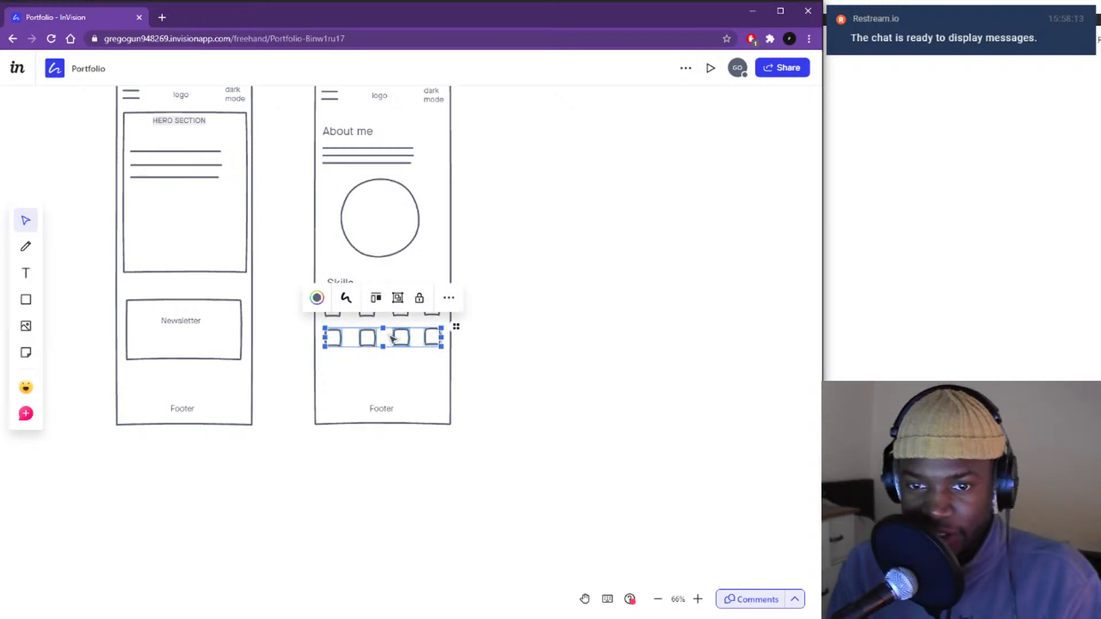
{"action": "left_click_drag", "start_coordinate": [393, 344], "coordinate": [393, 373]}
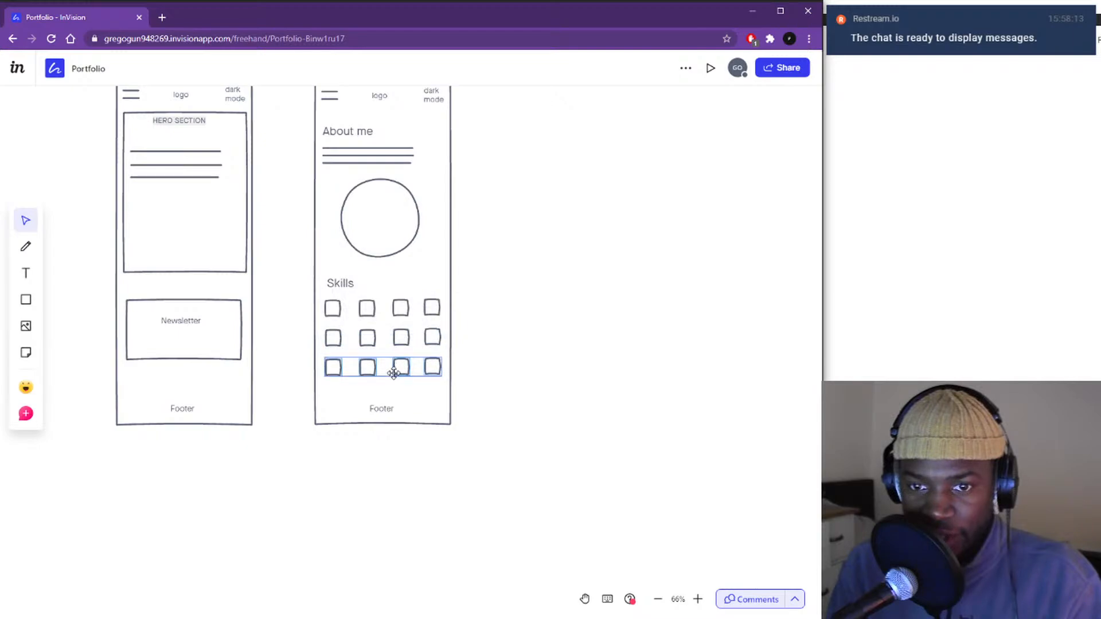
{"action": "left_click", "coordinate": [523, 354]}
{"action": "scroll", "coordinate": [405, 308], "scroll_direction": "down", "scroll_amount": 10}
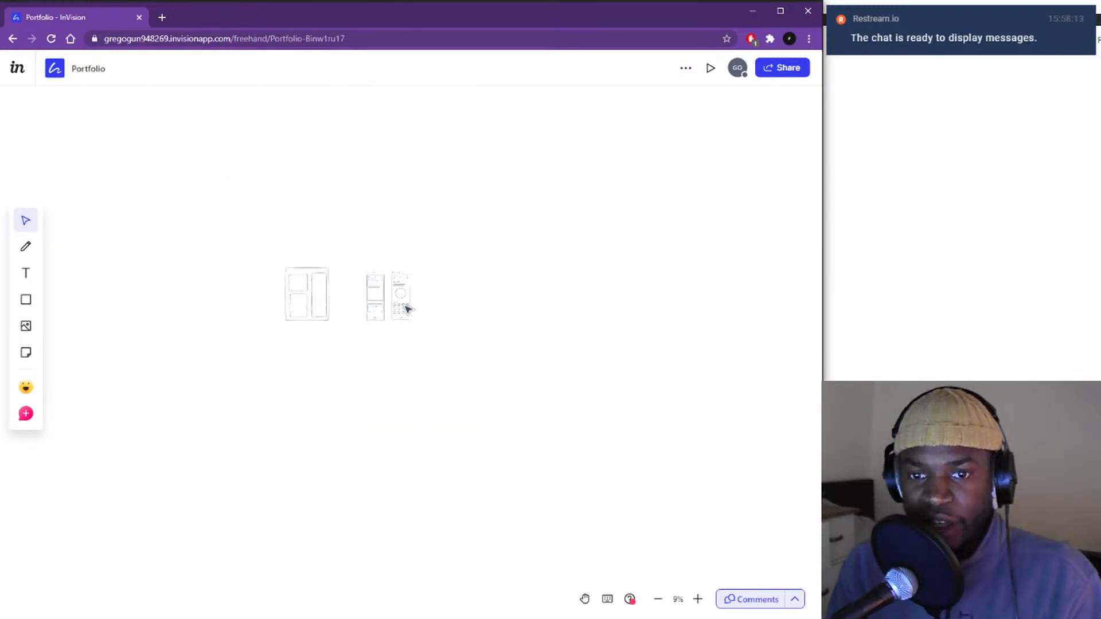
{"action": "scroll", "coordinate": [405, 308], "scroll_direction": "up", "scroll_amount": 10}
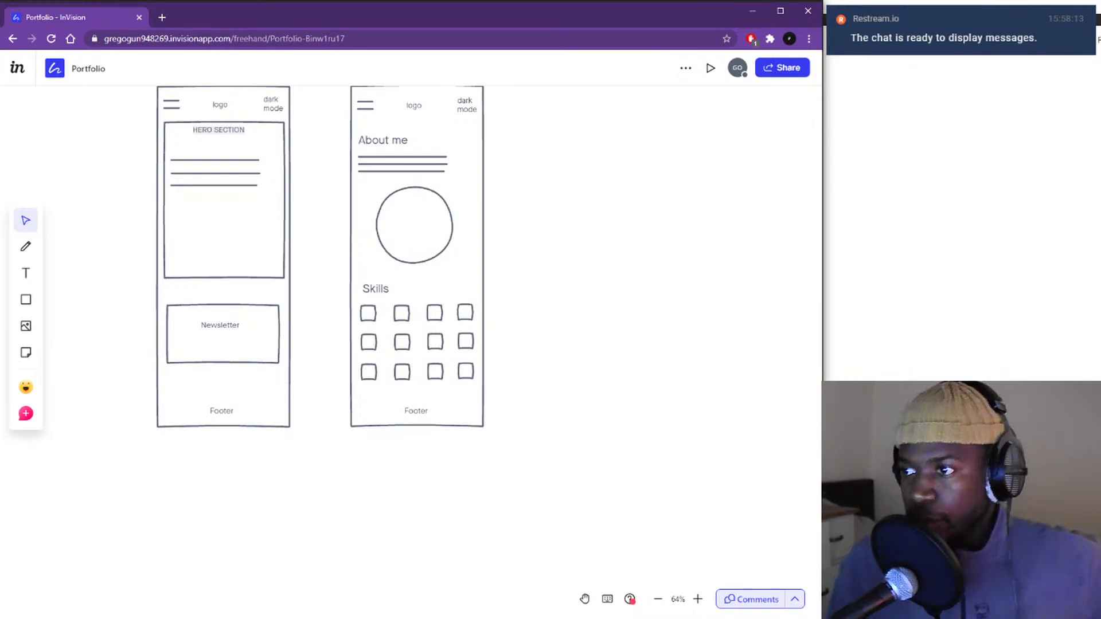
{"action": "left_click", "coordinate": [994, 88]}
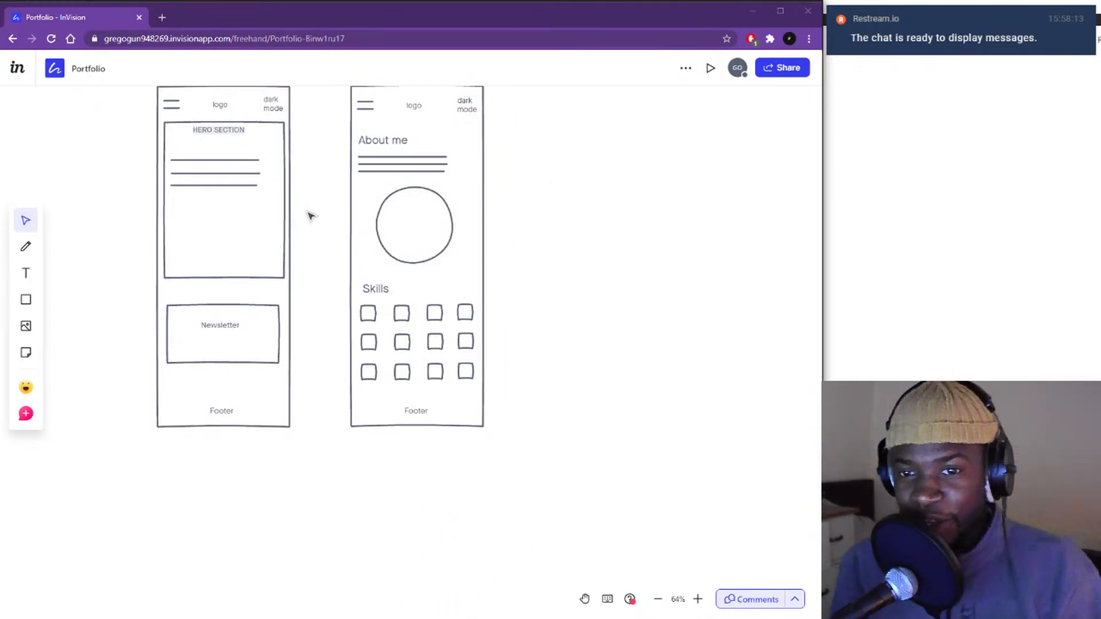
- Switch to the Portfolio v2 file in Figma and examine the navbar and latest blog post section of the Homepage - Light mockup
{"action": "key", "text": "alt+Tab"}
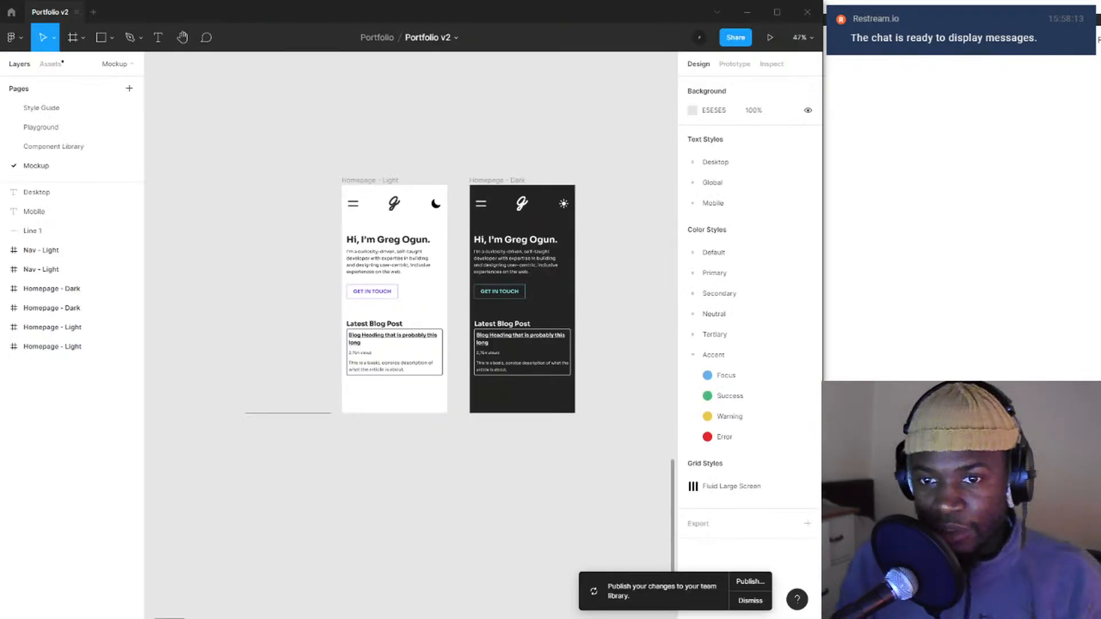
{"action": "scroll", "coordinate": [241, 286], "scroll_direction": "down", "scroll_amount": 5}
{"action": "scroll", "coordinate": [332, 278], "scroll_direction": "up", "scroll_amount": 8}
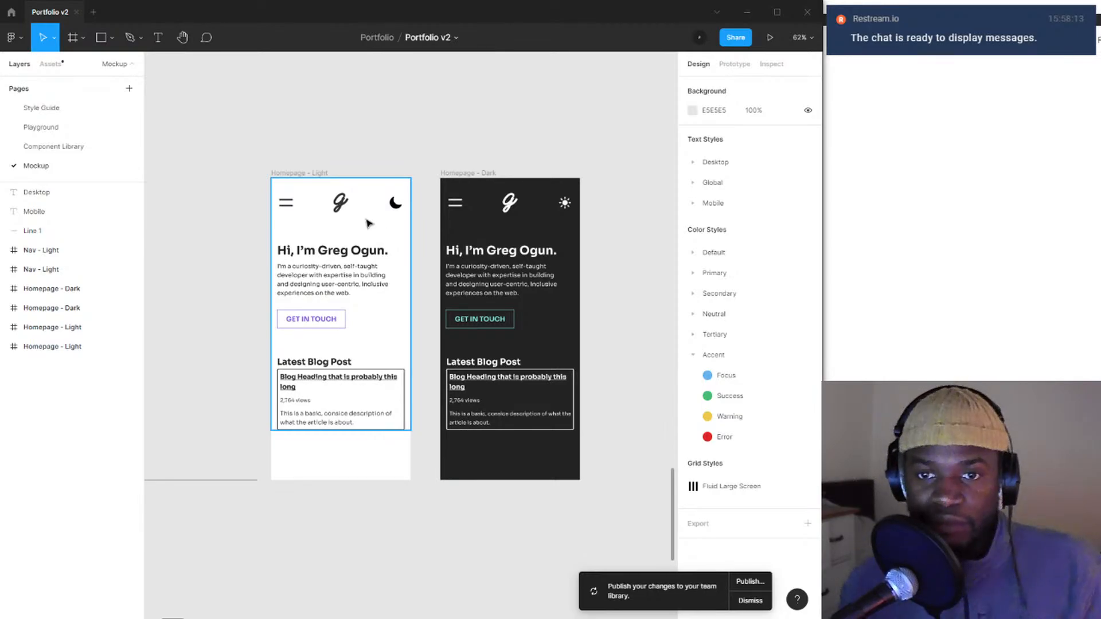
{"action": "double_click", "coordinate": [395, 204]}
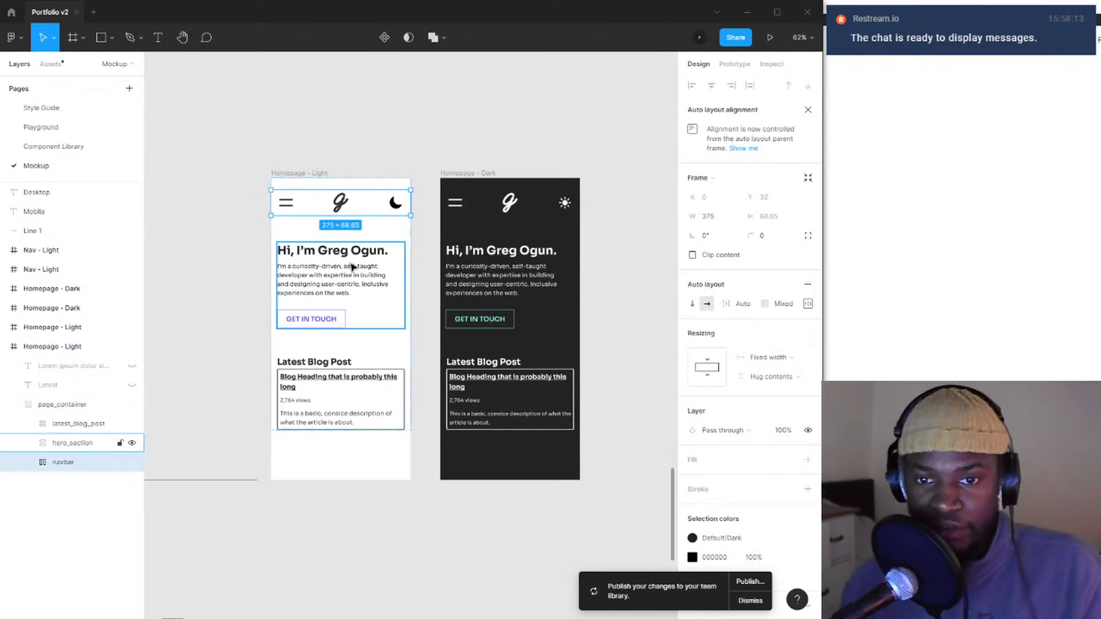
{"action": "left_click", "coordinate": [179, 307]}
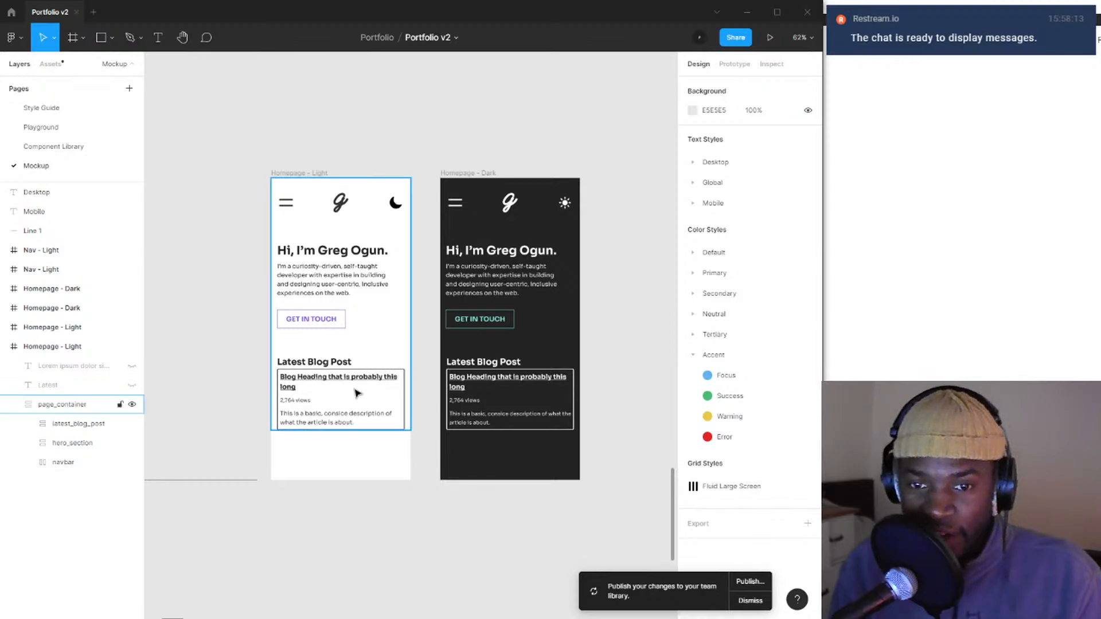
{"action": "left_click", "coordinate": [316, 409]}
{"action": "double_click", "coordinate": [355, 401]}
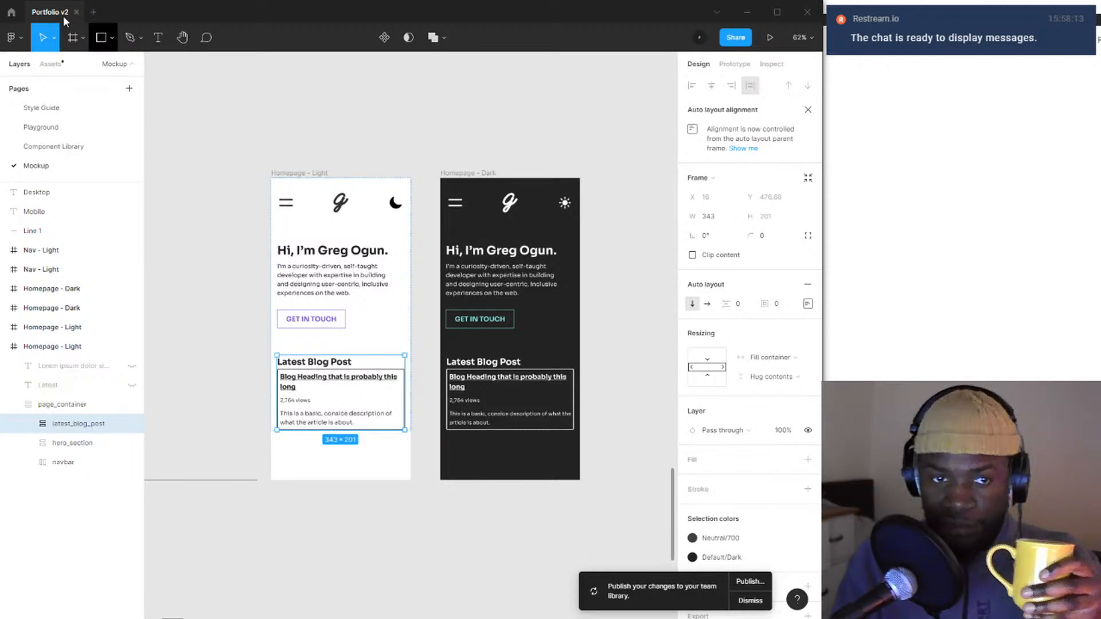
{"action": "scroll", "coordinate": [71, 144], "scroll_direction": "down", "scroll_amount": 2}
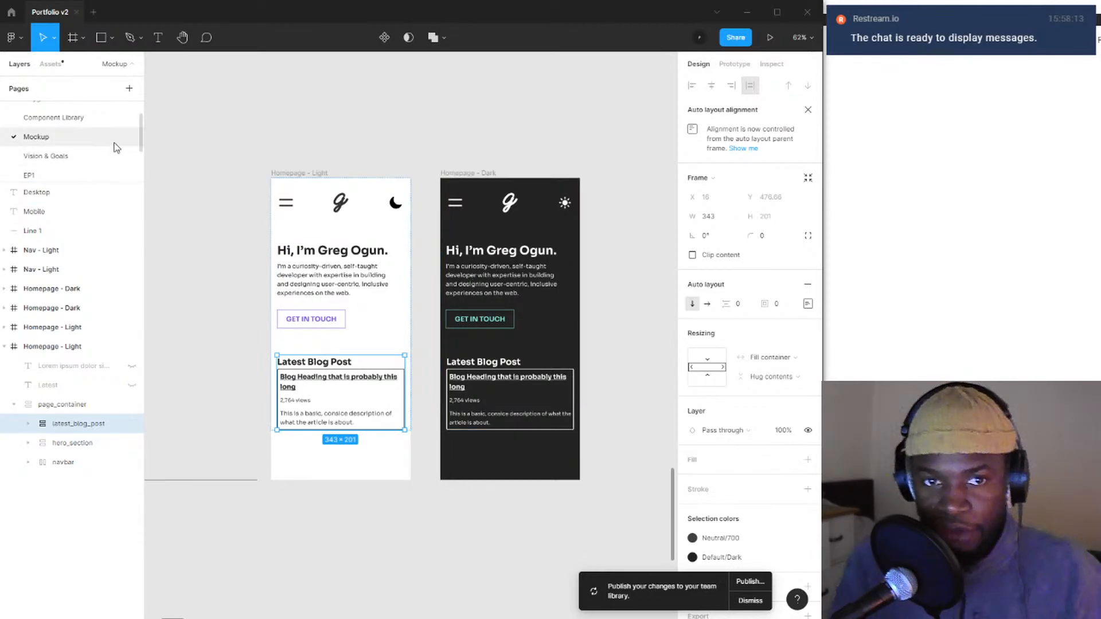
{"action": "scroll", "coordinate": [392, 199], "scroll_direction": "down", "scroll_amount": 5}
{"action": "scroll", "coordinate": [393, 215], "scroll_direction": "up", "scroll_amount": 3}
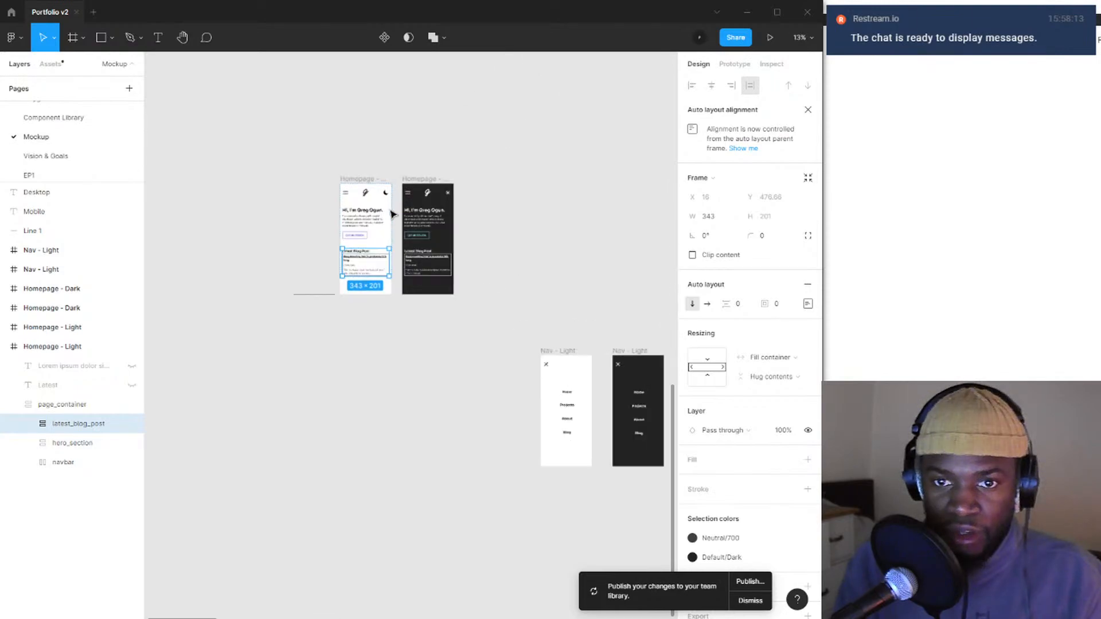
{"action": "scroll", "coordinate": [393, 215], "scroll_direction": "up", "scroll_amount": 4}
{"action": "scroll", "coordinate": [391, 215], "scroll_direction": "down", "scroll_amount": 4}
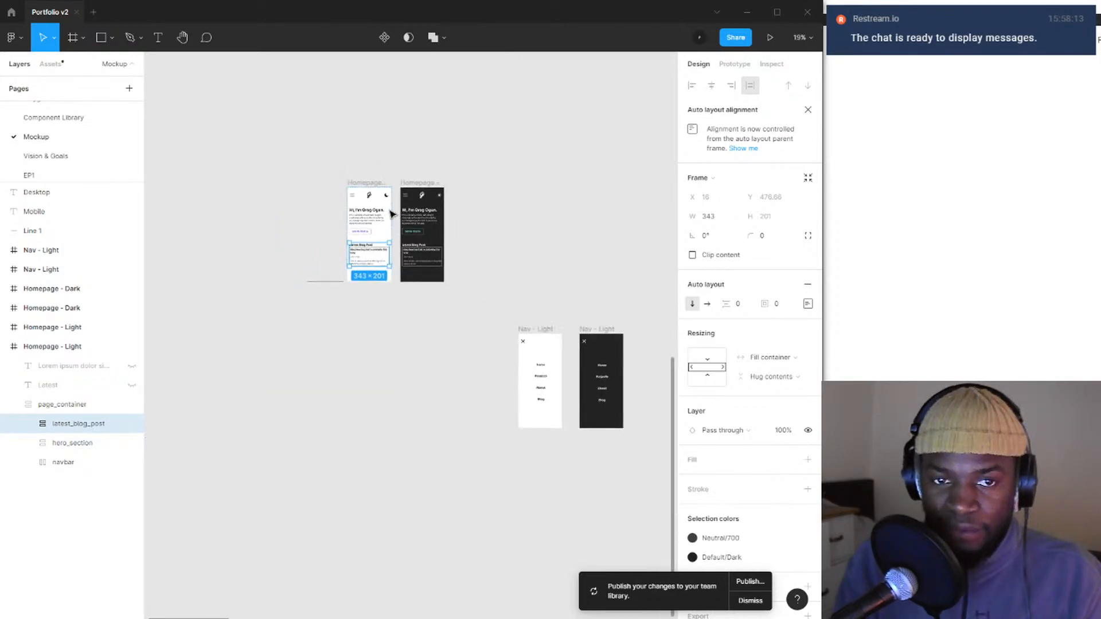
- Look over the homepage and navigation mockups on the Mockup page, ending on the Homepage - Light and Homepage - Dark frames
{"action": "scroll", "coordinate": [437, 206], "scroll_direction": "down", "scroll_amount": 2}
{"action": "scroll", "coordinate": [438, 226], "scroll_direction": "up", "scroll_amount": 3}
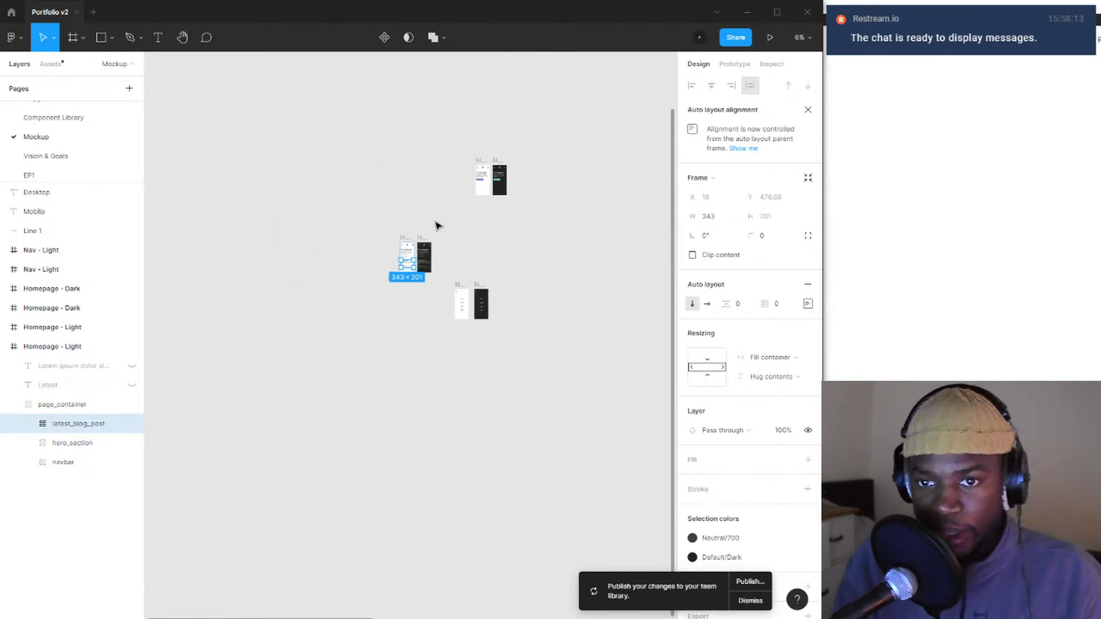
{"action": "scroll", "coordinate": [433, 221], "scroll_direction": "up", "scroll_amount": 1}
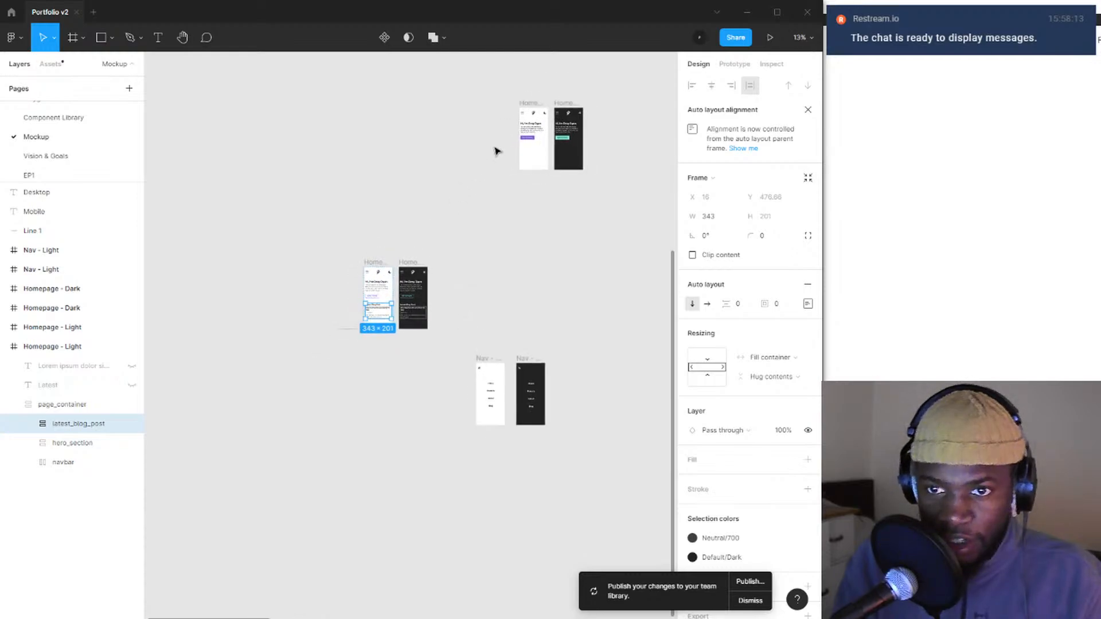
{"action": "scroll", "coordinate": [388, 194], "scroll_direction": "up", "scroll_amount": 2}
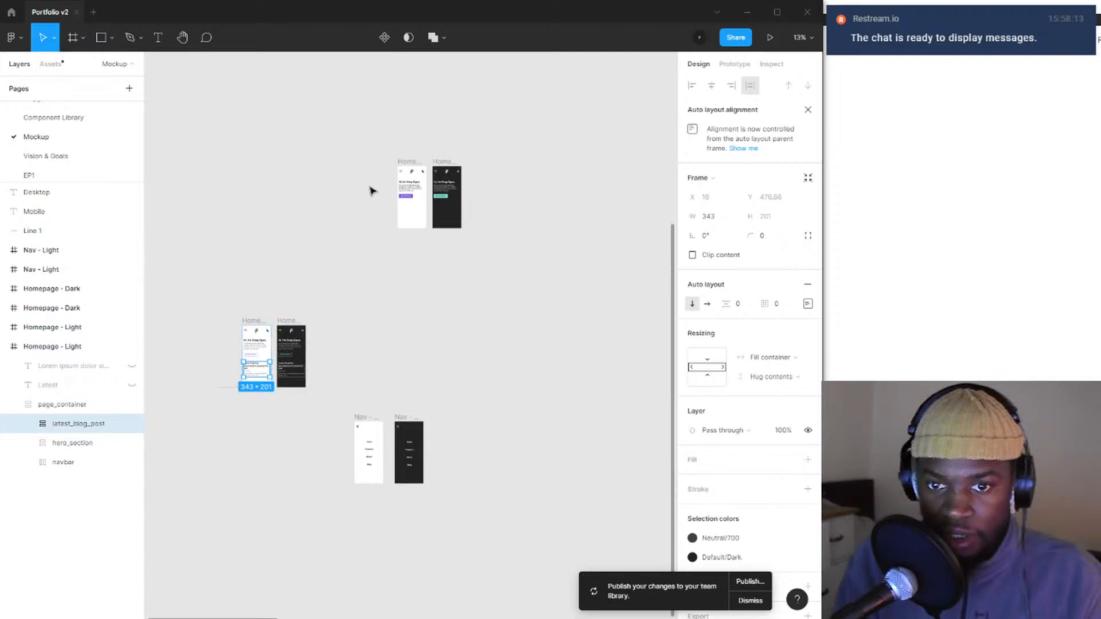
{"action": "scroll", "coordinate": [278, 330], "scroll_direction": "up", "scroll_amount": 2}
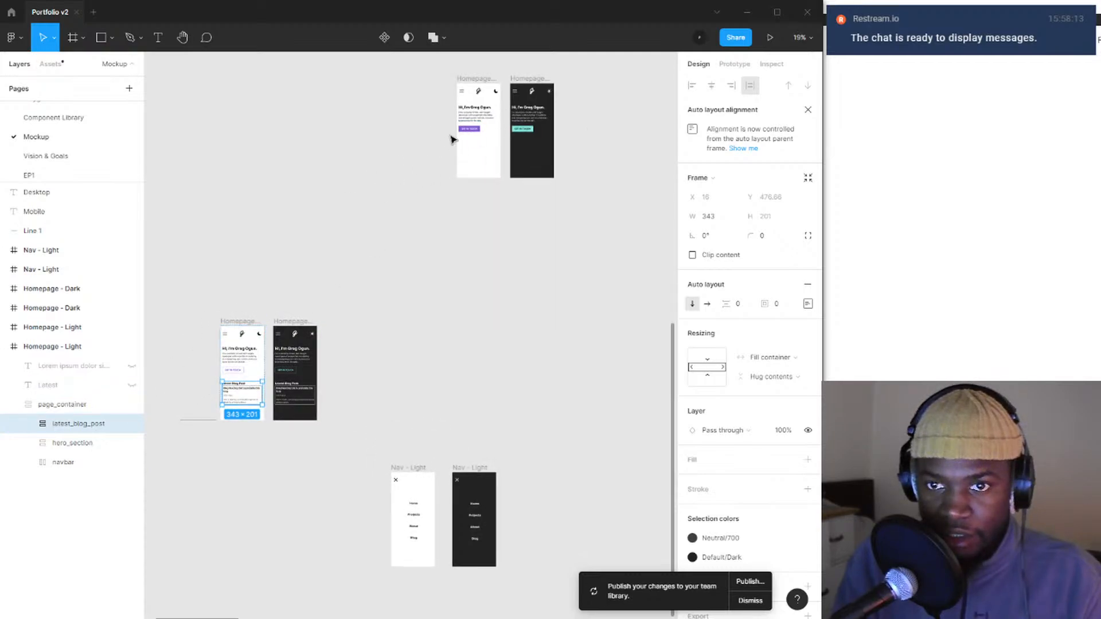
{"action": "scroll", "coordinate": [387, 468], "scroll_direction": "down", "scroll_amount": 2}
{"action": "scroll", "coordinate": [413, 339], "scroll_direction": "up", "scroll_amount": 3}
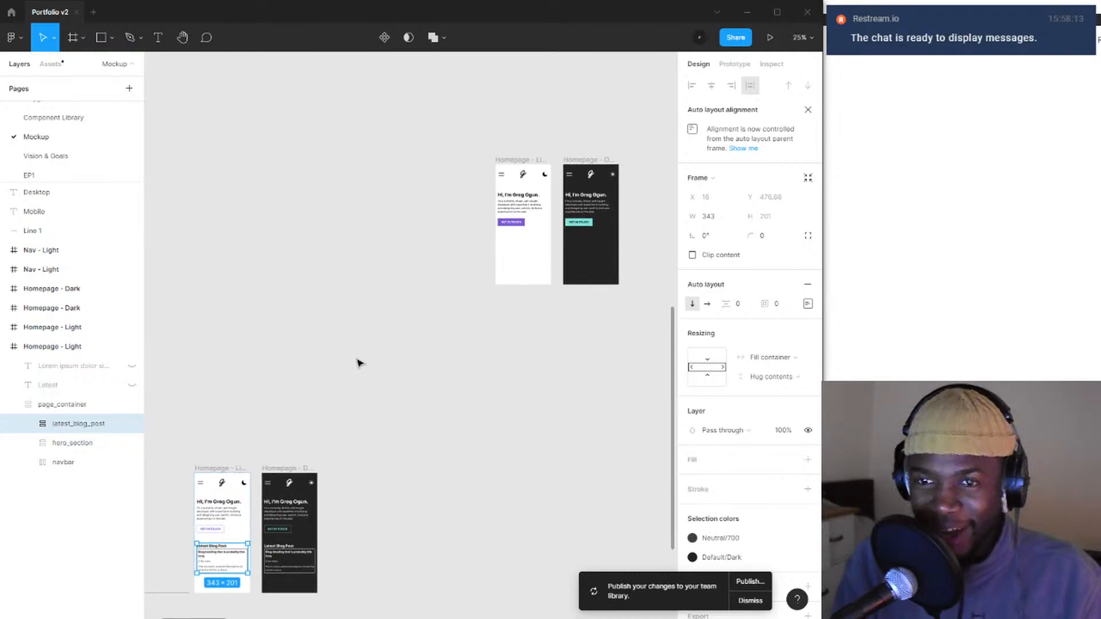
{"action": "left_click_drag", "start_coordinate": [384, 345], "coordinate": [487, 249]}
{"action": "scroll", "coordinate": [432, 339], "scroll_direction": "down", "scroll_amount": 3}
{"action": "left_click_drag", "start_coordinate": [435, 379], "coordinate": [507, 204]}
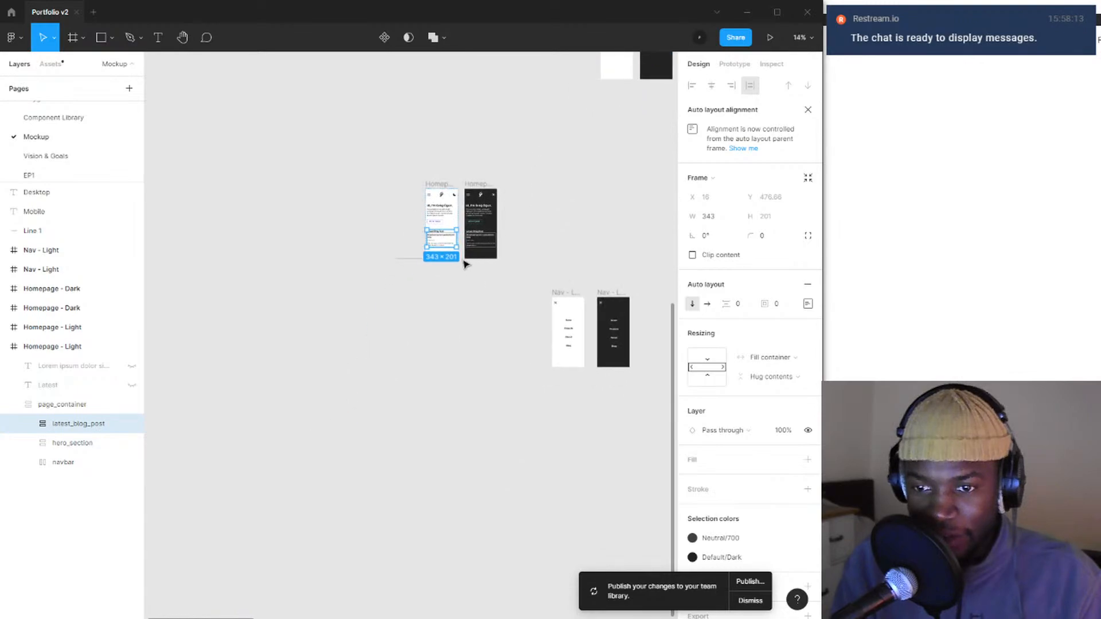
{"action": "scroll", "coordinate": [464, 264], "scroll_direction": "up", "scroll_amount": 5}
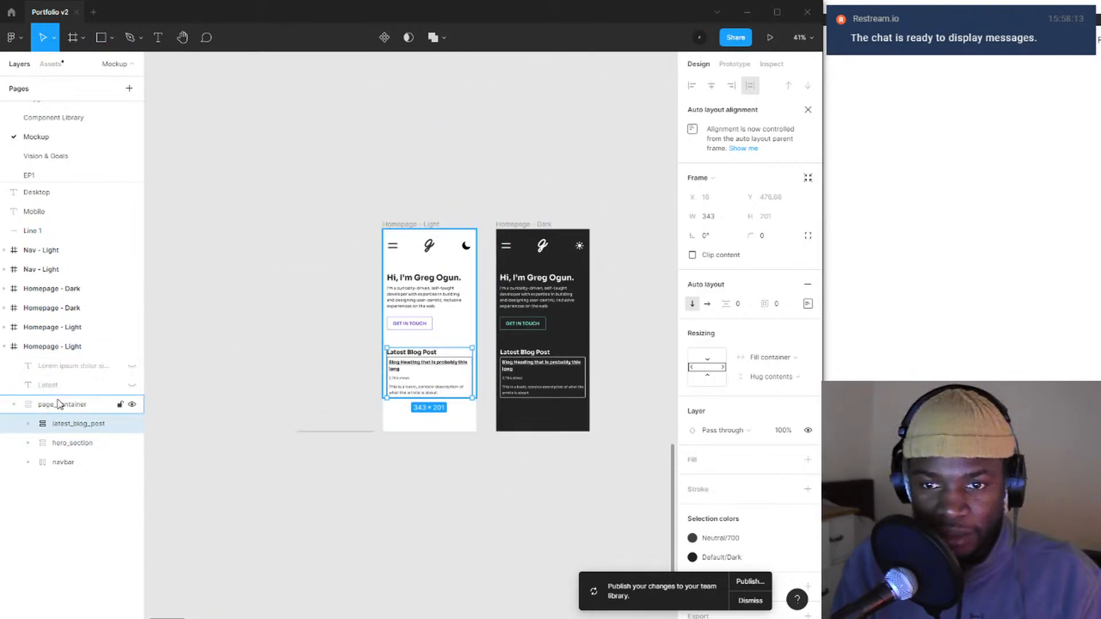
- Open the Design Inspo page and enlarge Frame 1 to 2799 × 2354 to make room for more inspiration images
{"action": "scroll", "coordinate": [50, 152], "scroll_direction": "down", "scroll_amount": 2}
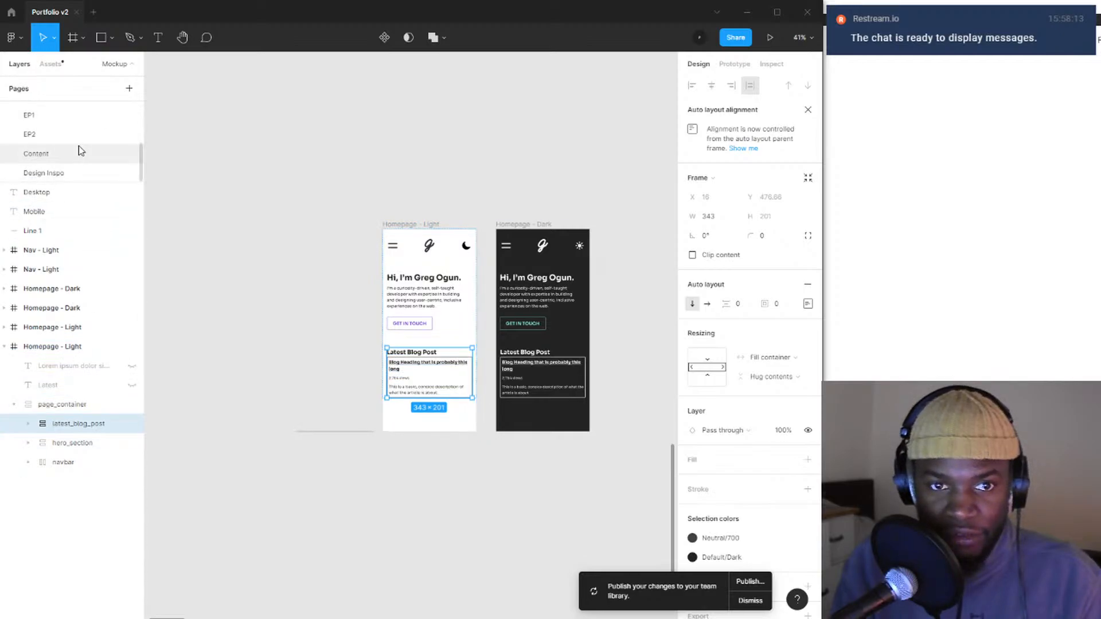
{"action": "left_click", "coordinate": [53, 174]}
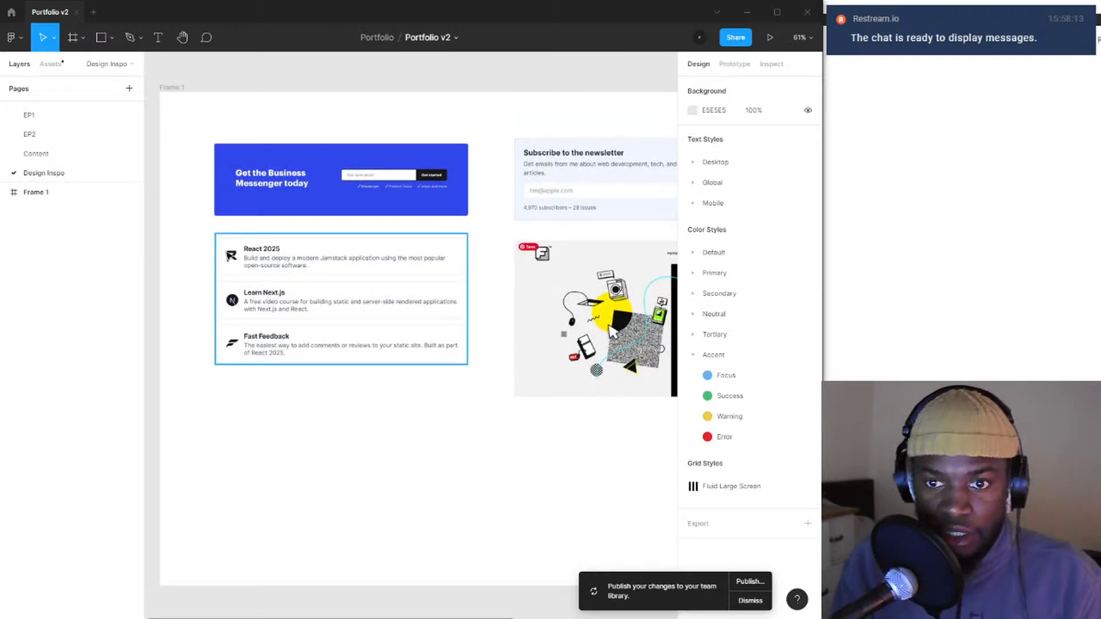
{"action": "scroll", "coordinate": [214, 223], "scroll_direction": "down", "scroll_amount": 2}
{"action": "left_click", "coordinate": [205, 170]}
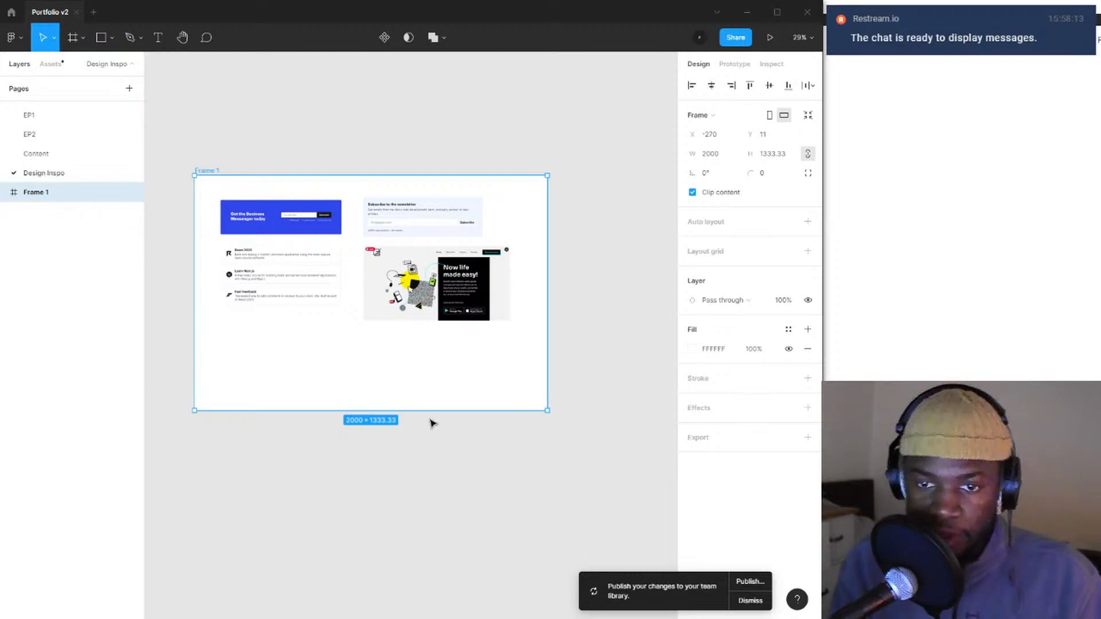
{"action": "left_click_drag", "start_coordinate": [546, 410], "coordinate": [614, 583]}
{"action": "left_click_drag", "start_coordinate": [537, 618], "coordinate": [579, 461]}
{"action": "left_click_drag", "start_coordinate": [255, 264], "coordinate": [552, 345]}
{"action": "left_click_drag", "start_coordinate": [504, 317], "coordinate": [348, 294]}
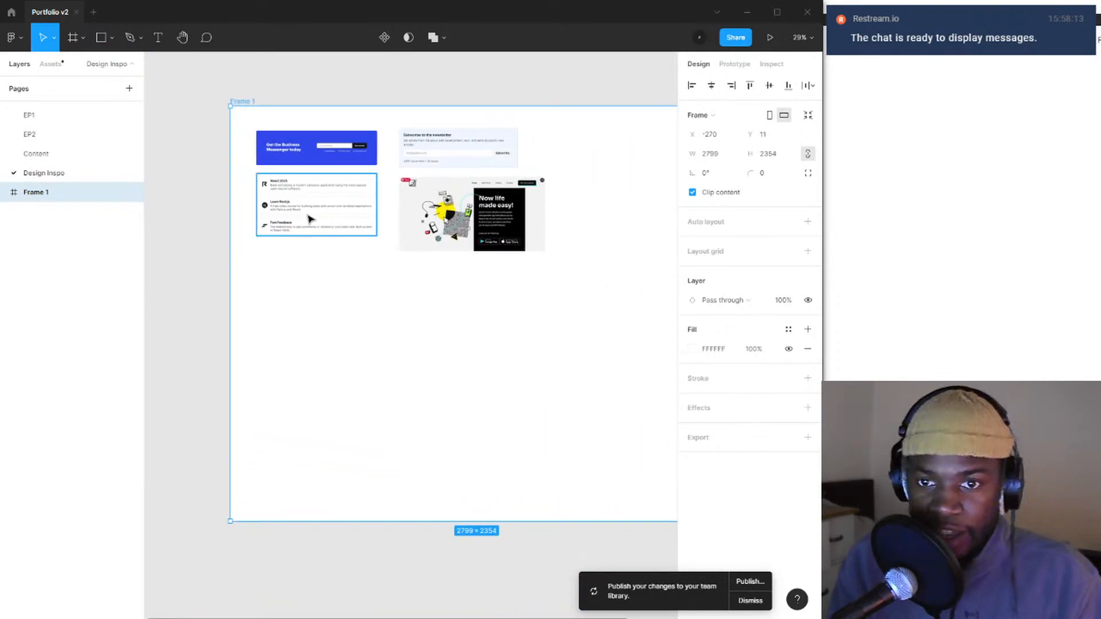
{"action": "left_click", "coordinate": [12, 38]}
{"action": "mouse_move", "coordinate": [60, 96]}
{"action": "left_click", "coordinate": [188, 131]}
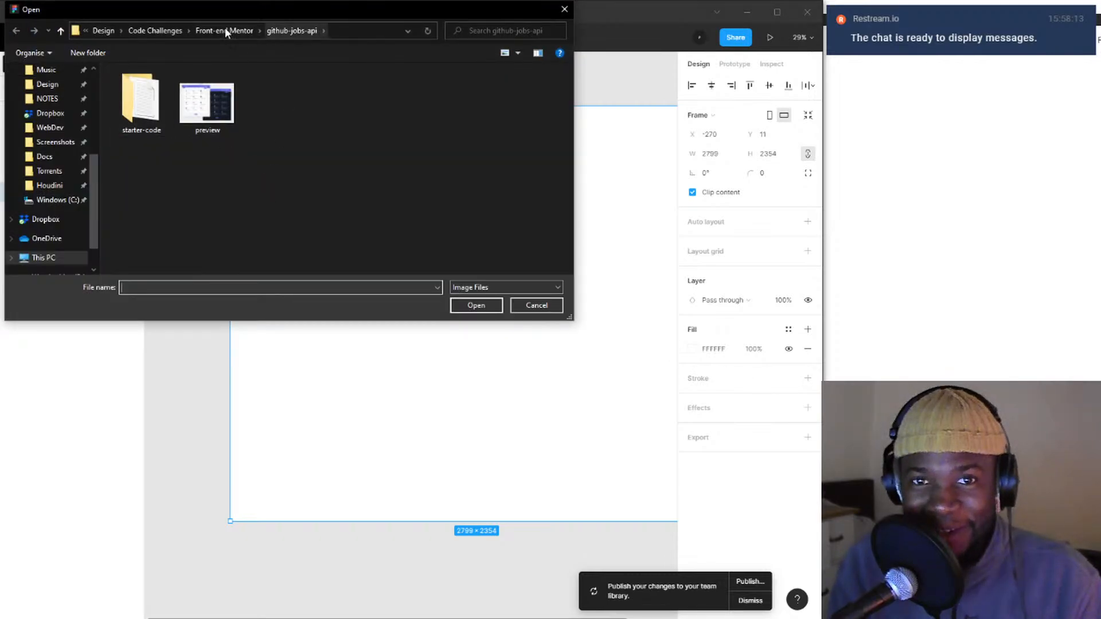
{"action": "left_click", "coordinate": [106, 31]}
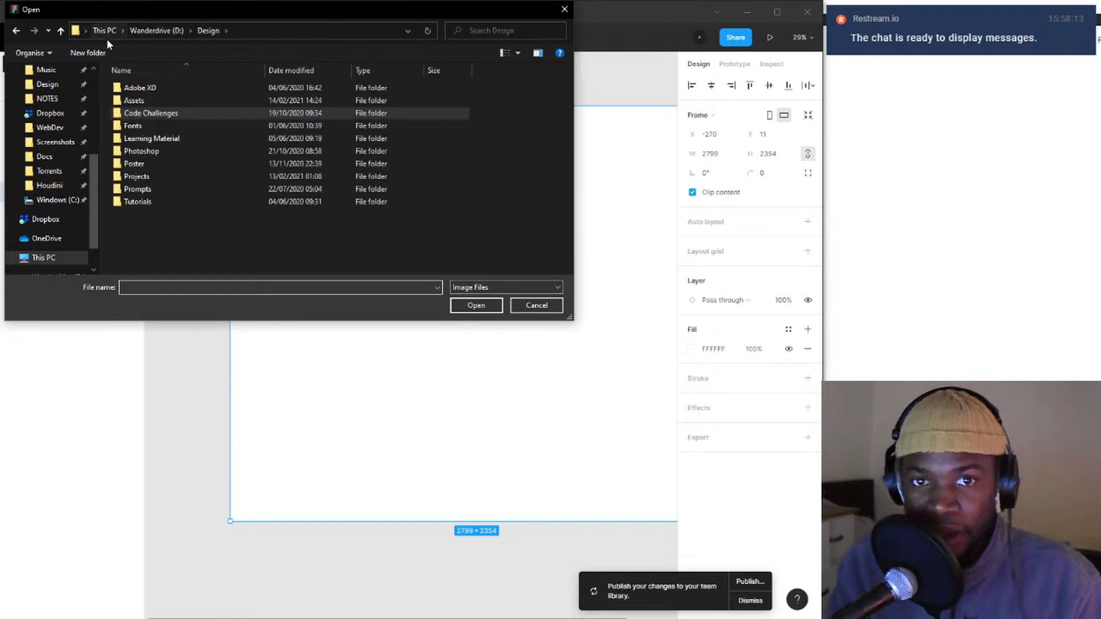
{"action": "left_click", "coordinate": [180, 105]}
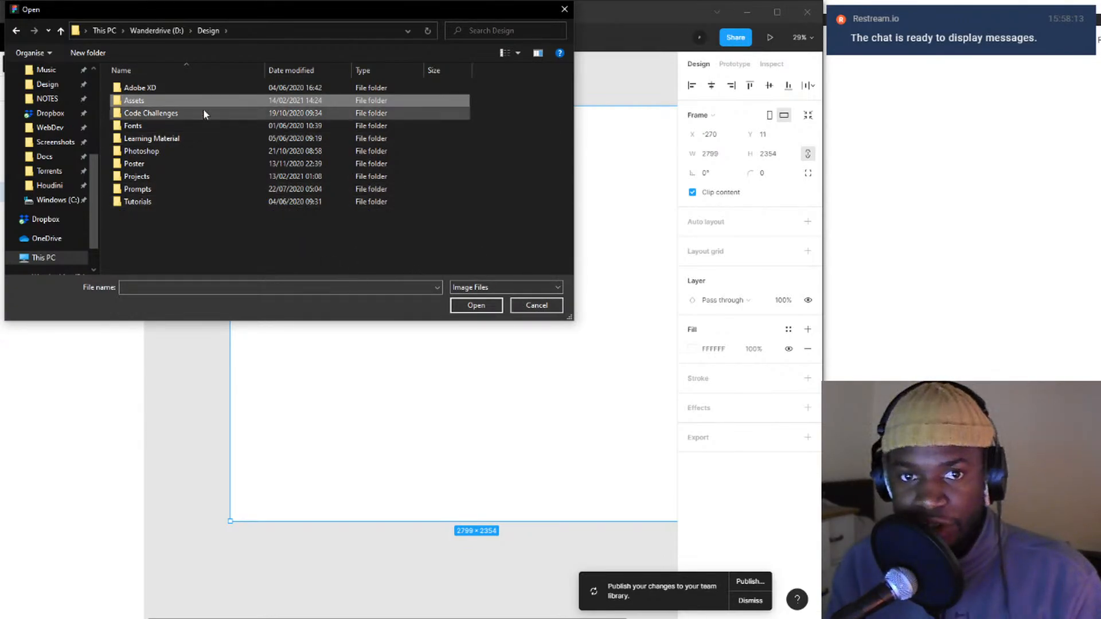
{"action": "double_click", "coordinate": [137, 100]}
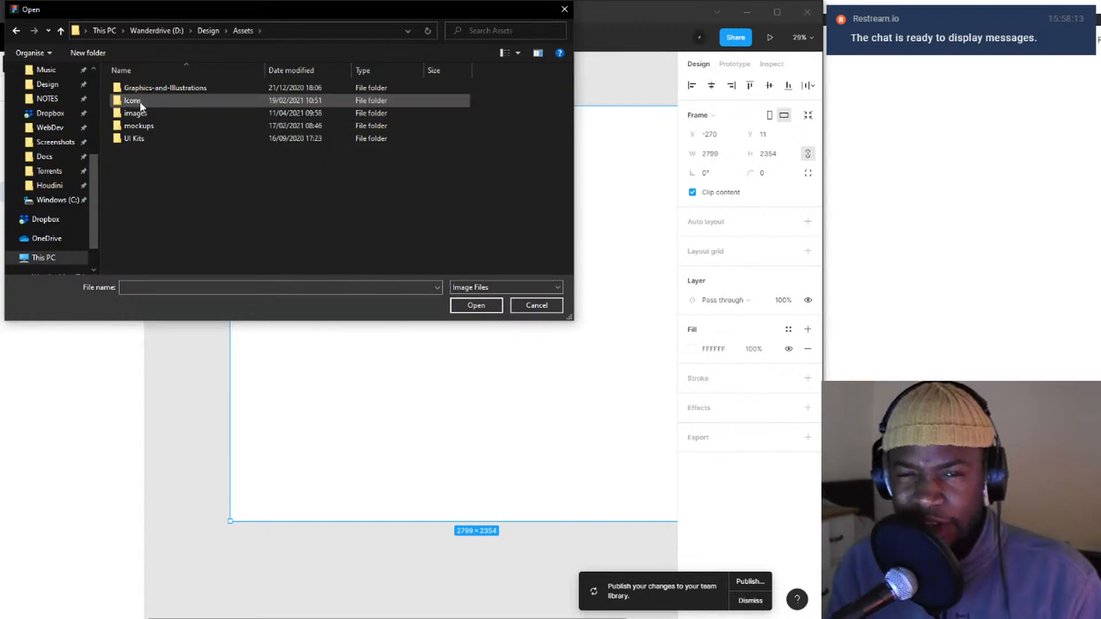
{"action": "left_click", "coordinate": [193, 115]}
{"action": "double_click", "coordinate": [193, 115]}
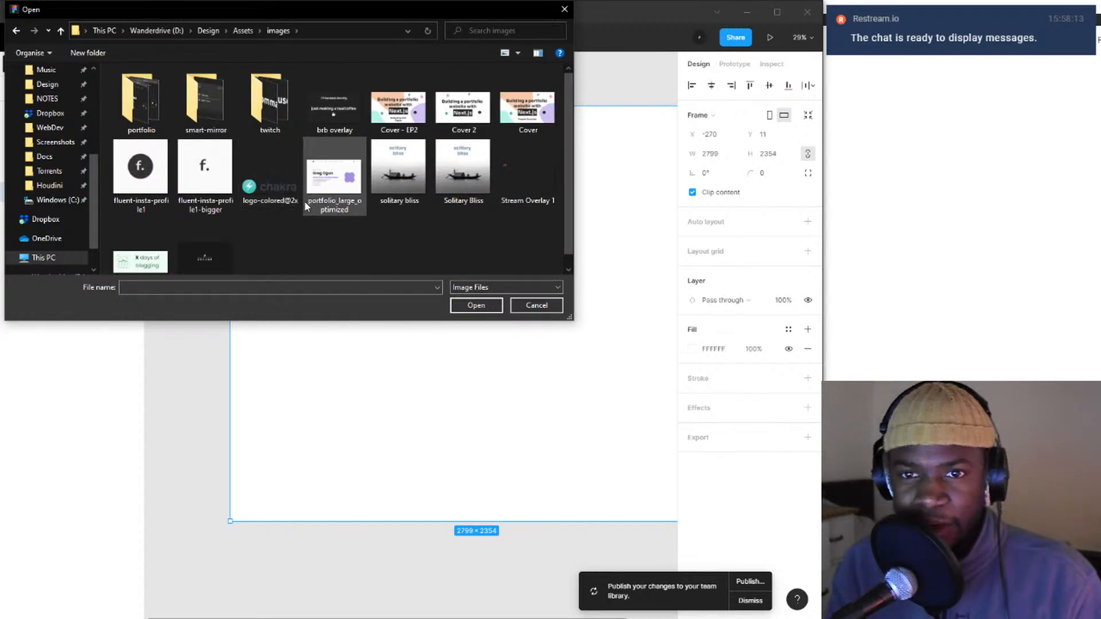
{"action": "left_click", "coordinate": [536, 305]}
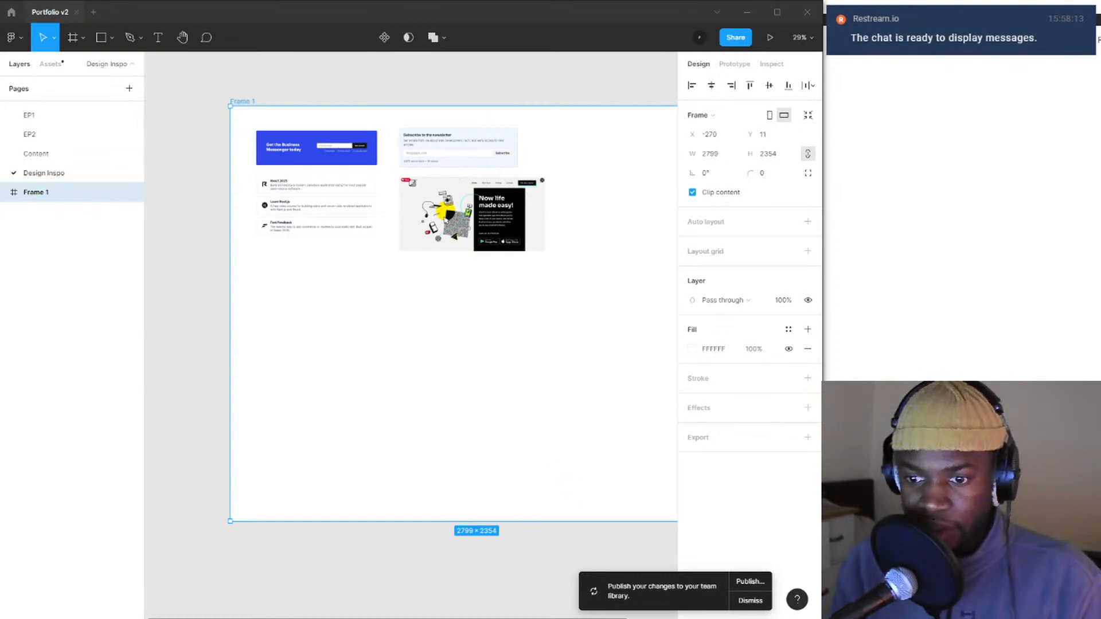
- Switch to the browser, put the live portfolio site in the same window as the InVision wireframe, and open its developer tools
{"action": "mouse_move", "coordinate": [607, 618]}
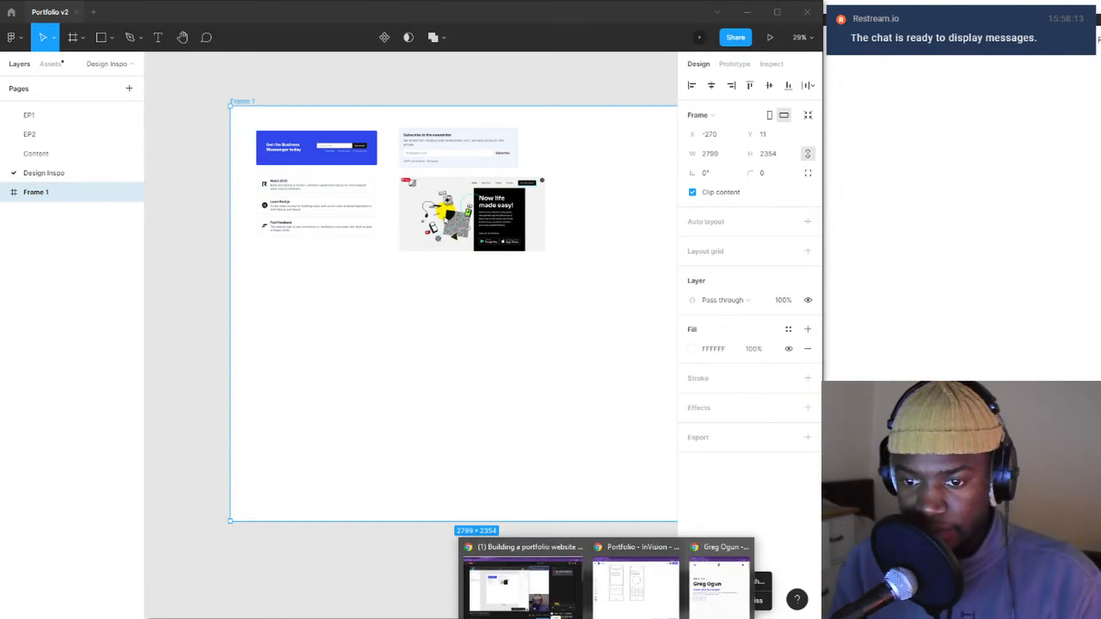
{"action": "left_click", "coordinate": [636, 579]}
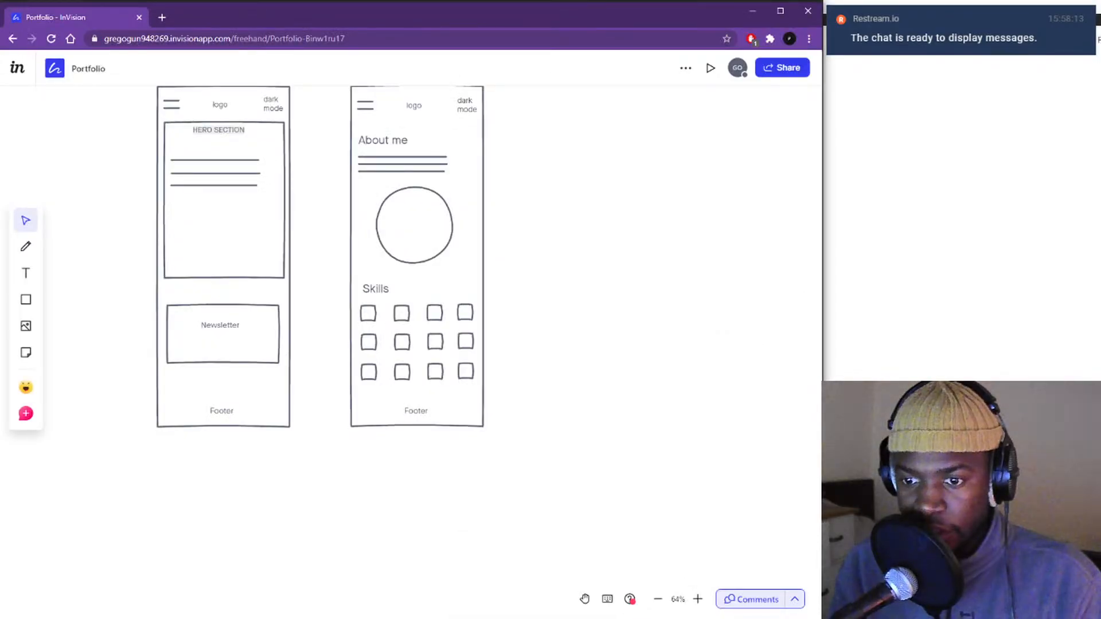
{"action": "left_click_drag", "start_coordinate": [436, 2], "coordinate": [402, 8]}
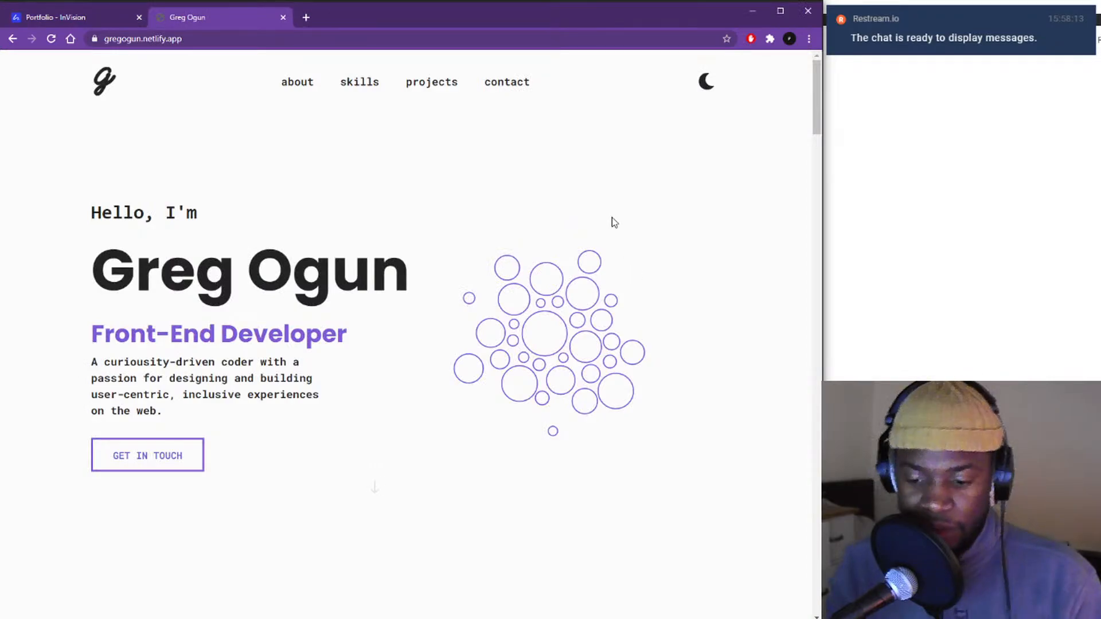
{"action": "key", "text": "ctrl+shift+i"}
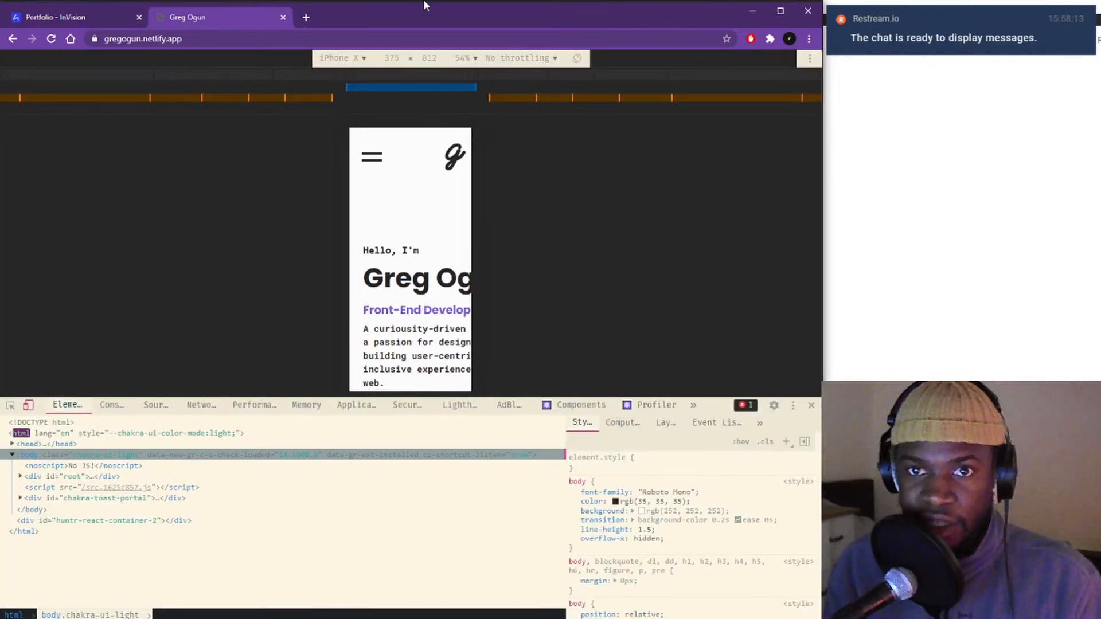
- Choose iPhone X as the emulated device and check the hero section of the live portfolio site
{"action": "left_click", "coordinate": [367, 61]}
{"action": "left_click", "coordinate": [368, 60]}
{"action": "left_click", "coordinate": [363, 59]}
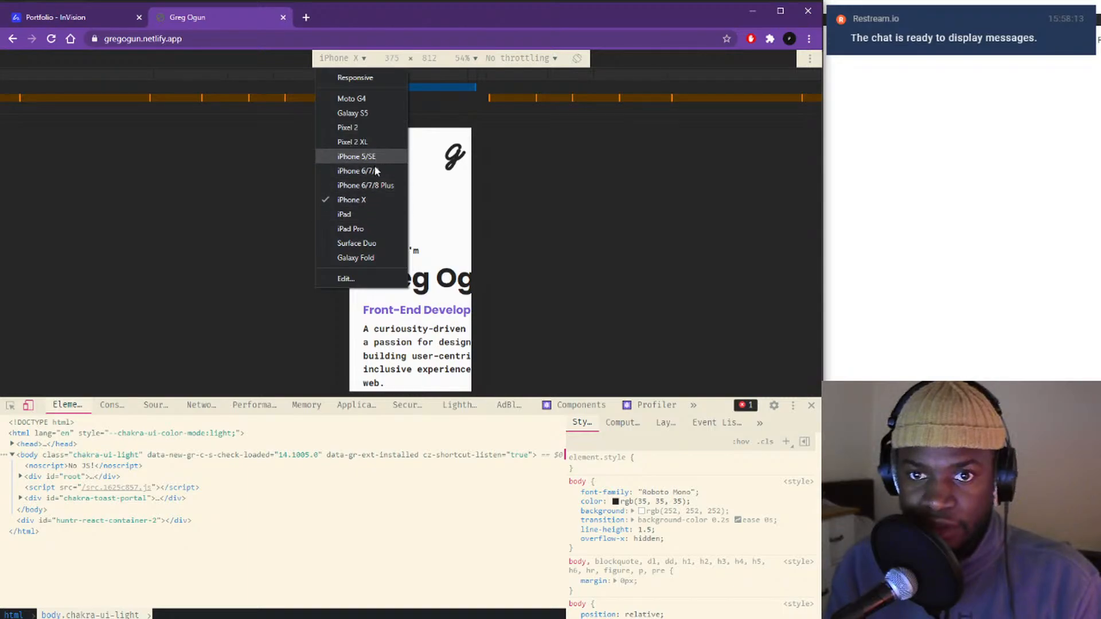
{"action": "left_click", "coordinate": [361, 198]}
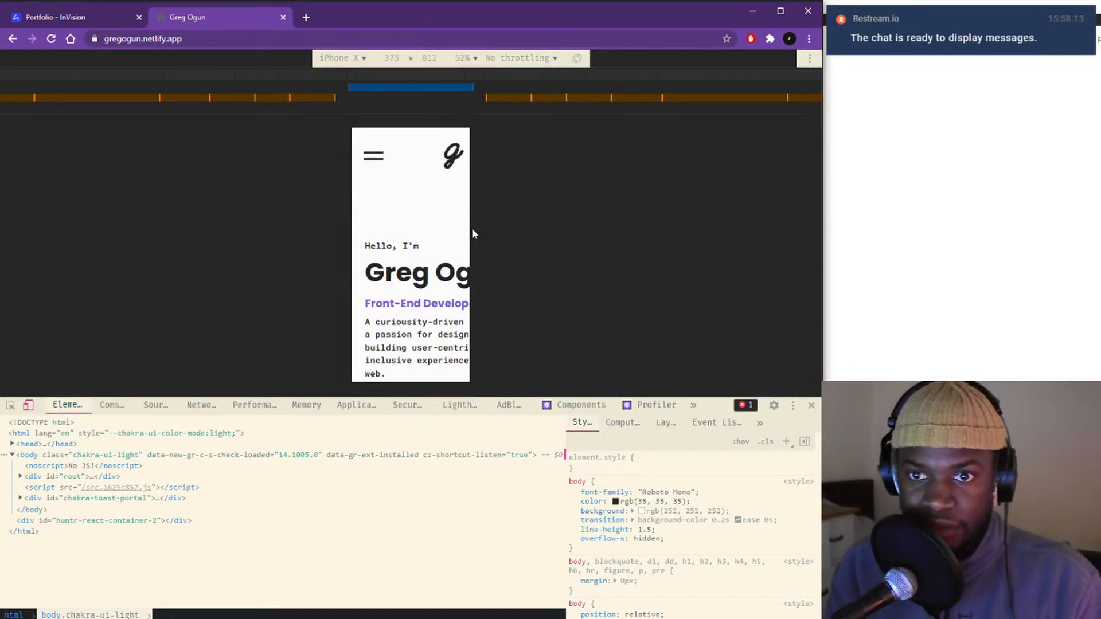
{"action": "scroll", "coordinate": [383, 143], "scroll_direction": "down", "scroll_amount": 1}
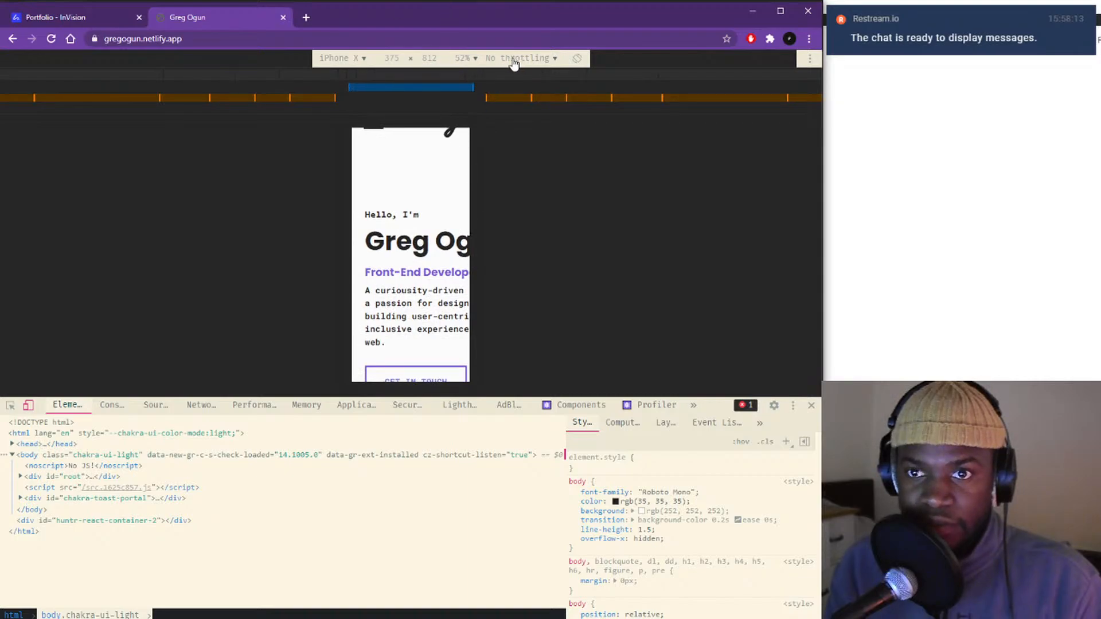
- Set the device preview zoom to 100%, reduce the browser page zoom, and check the hero section down to the GET IN TOUCH button
{"action": "left_click", "coordinate": [466, 57]}
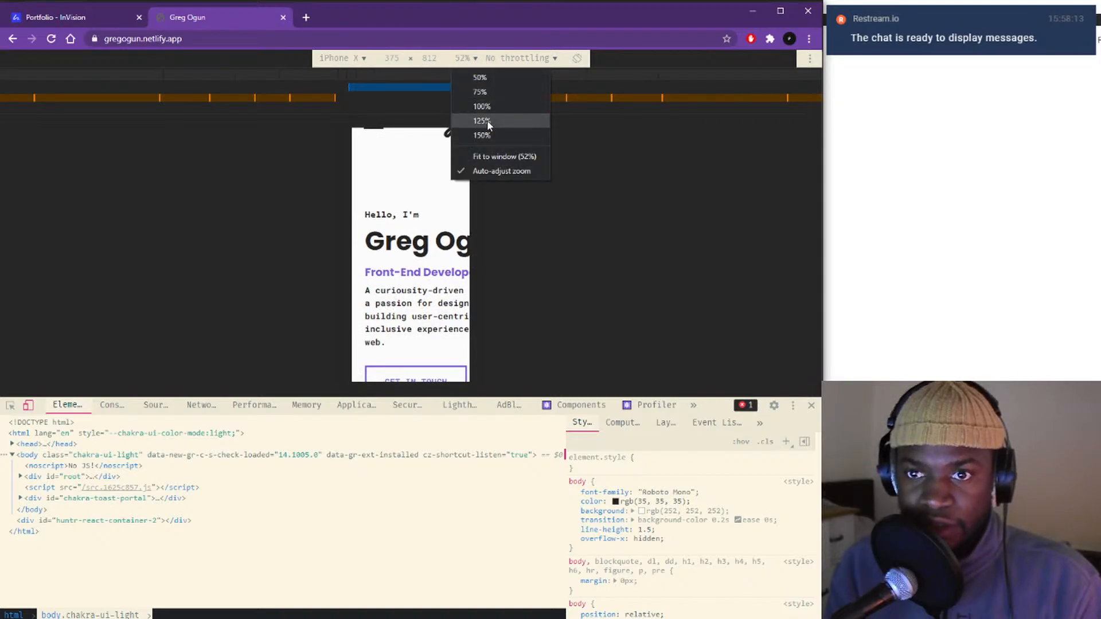
{"action": "left_click", "coordinate": [482, 106]}
{"action": "key", "text": "ctrl+minus"}
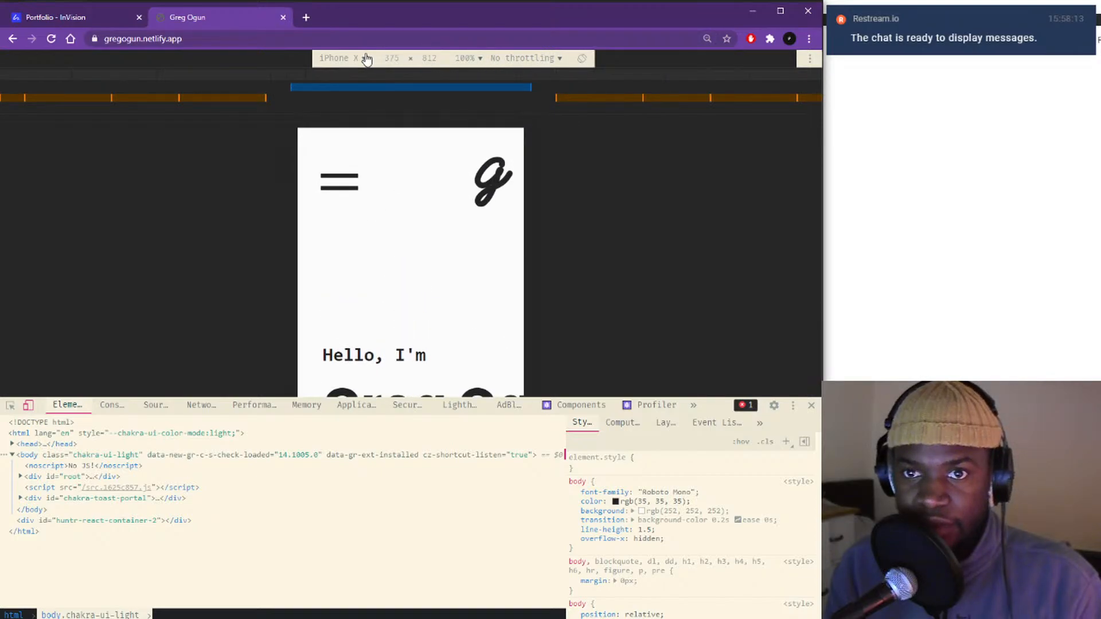
{"action": "scroll", "coordinate": [476, 352], "scroll_direction": "down", "scroll_amount": 6}
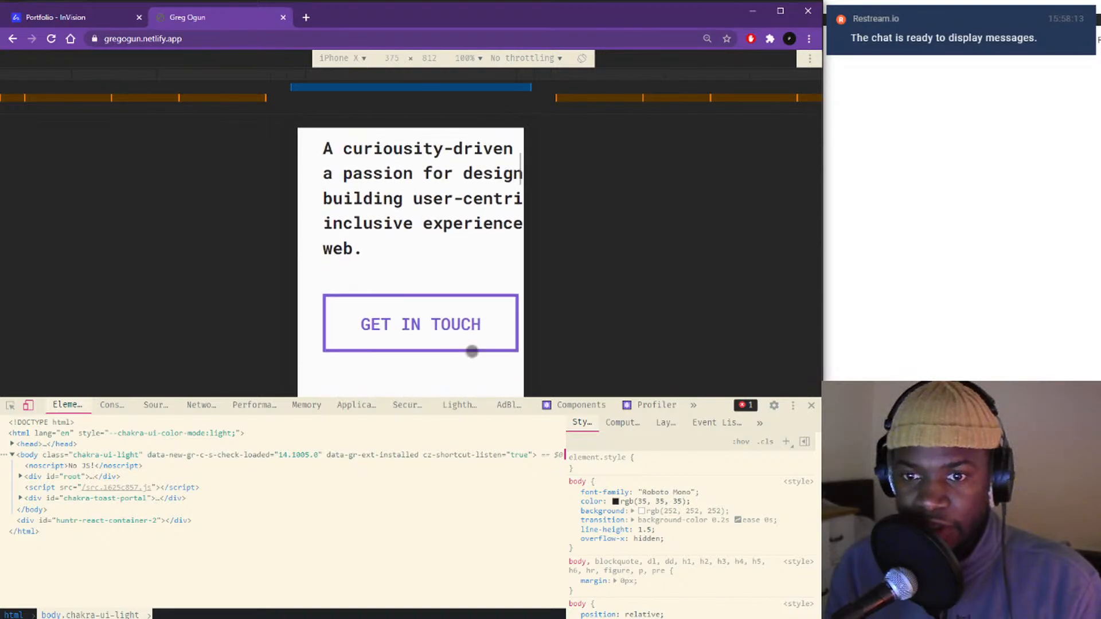
{"action": "scroll", "coordinate": [481, 300], "scroll_direction": "up", "scroll_amount": 10}
- Cycle the emulated device through Responsive and iPhone 5/SE, then return to iPhone X to get the full mobile layout
{"action": "left_click", "coordinate": [363, 58]}
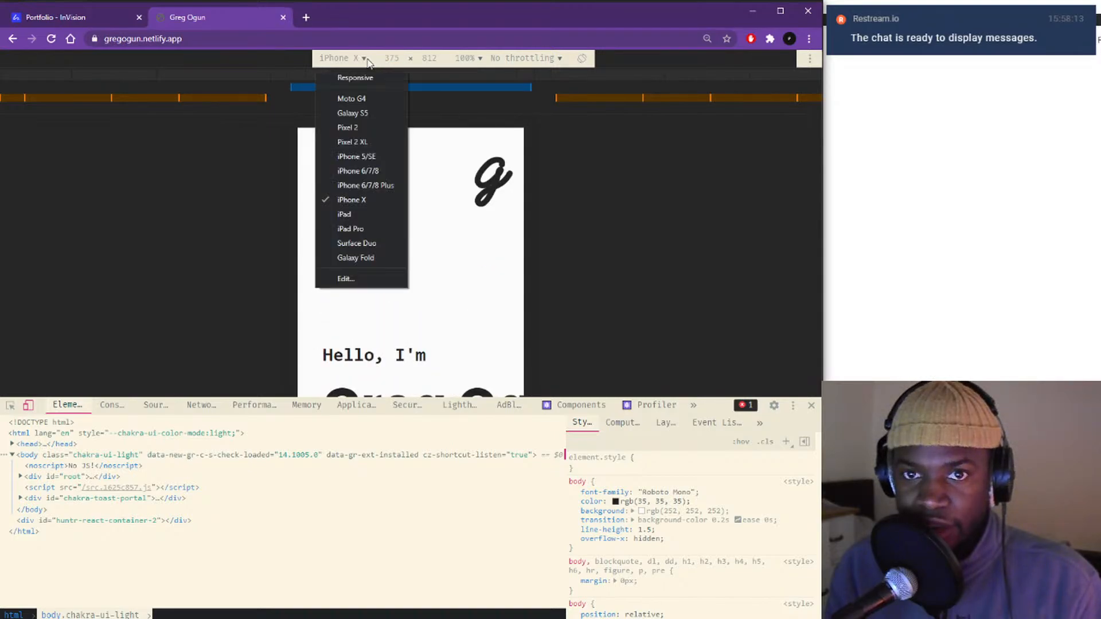
{"action": "left_click", "coordinate": [383, 78]}
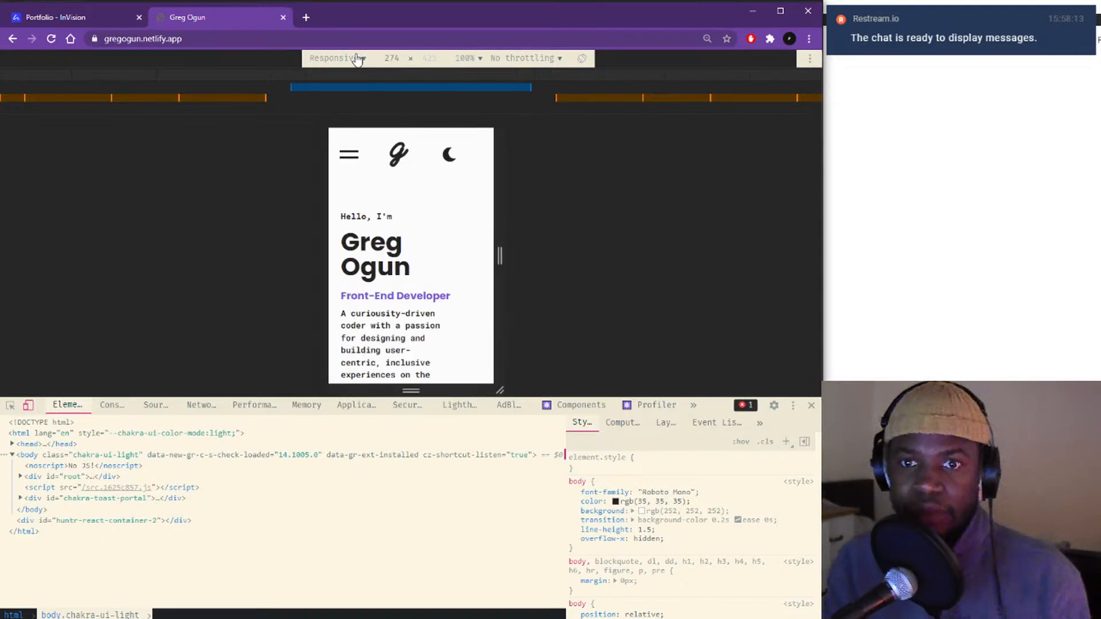
{"action": "left_click", "coordinate": [357, 59]}
{"action": "left_click", "coordinate": [356, 150]}
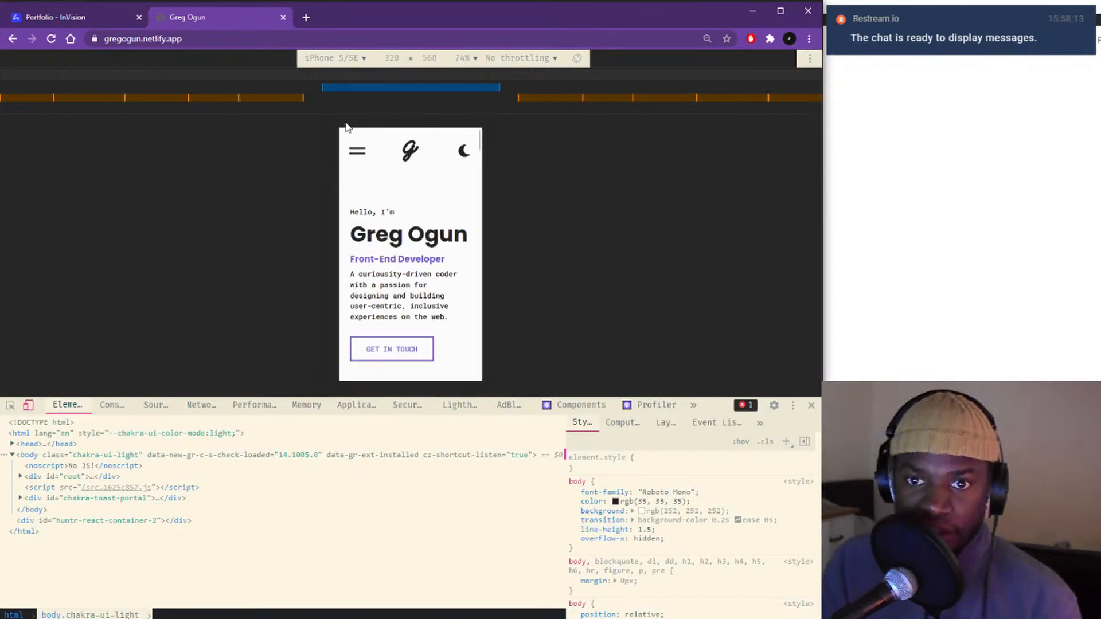
{"action": "left_click", "coordinate": [334, 58]}
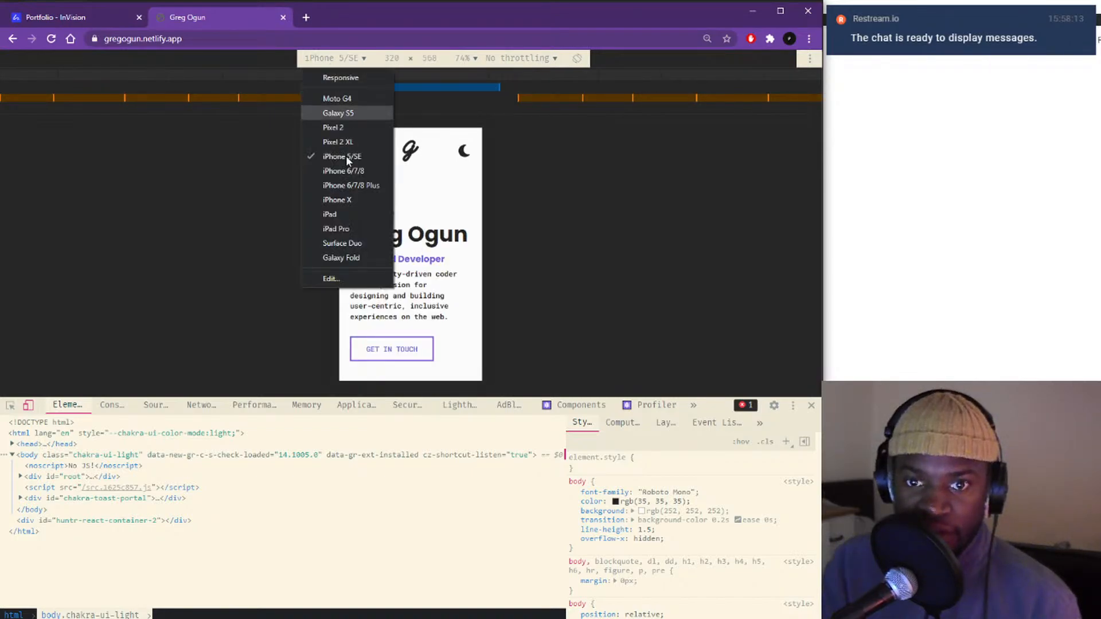
{"action": "left_click", "coordinate": [354, 198]}
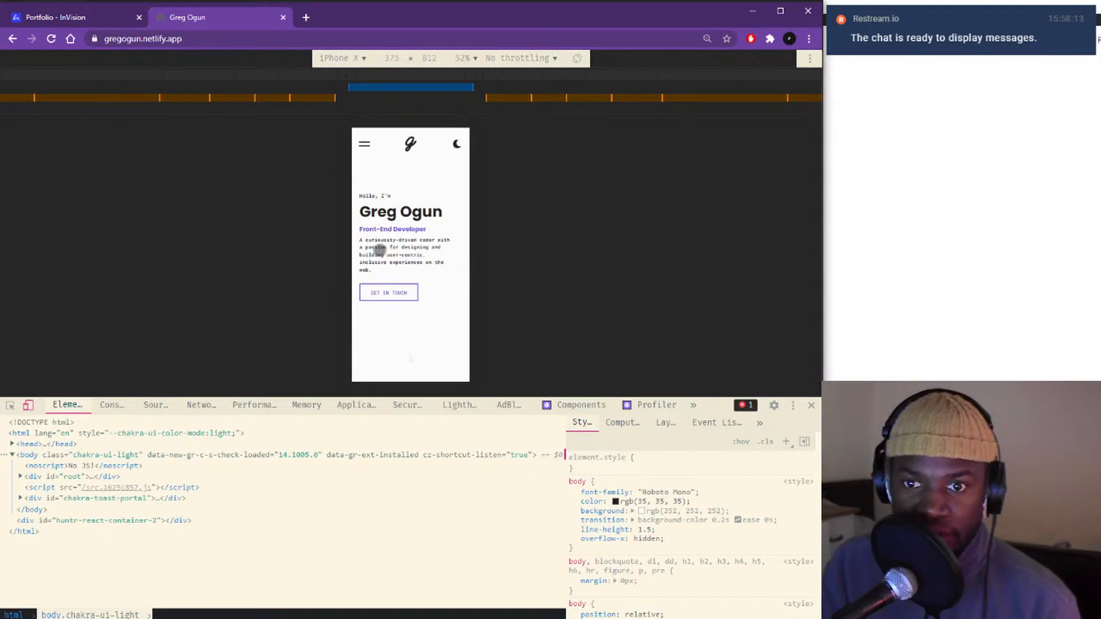
- Go to the about section through the site's mobile navigation and close the navigation overlay to view the section
{"action": "left_click", "coordinate": [364, 150]}
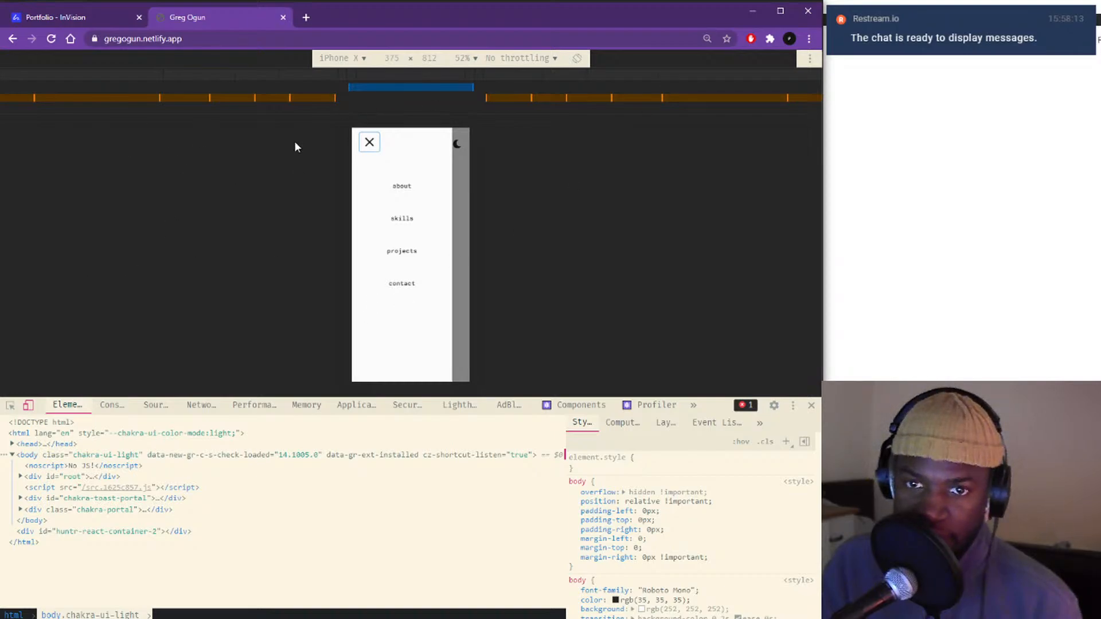
{"action": "left_click", "coordinate": [401, 184]}
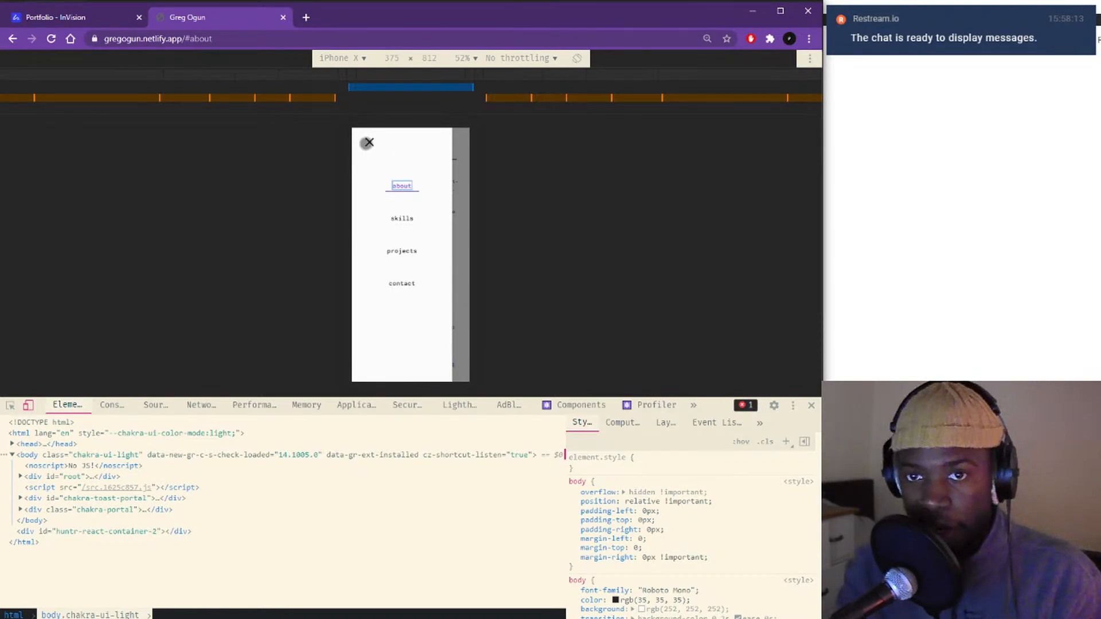
{"action": "left_click", "coordinate": [368, 143]}
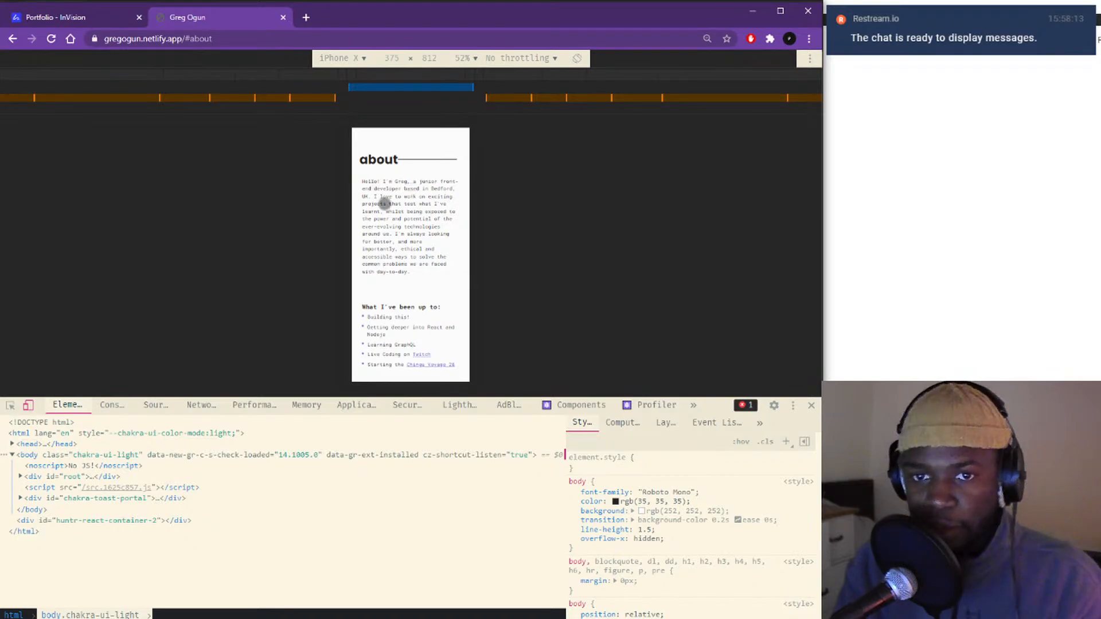
- Go to the about section through the mobile navigation again, close the navigation overlay and return to the hero section
{"action": "scroll", "coordinate": [364, 261], "scroll_direction": "up", "scroll_amount": 5}
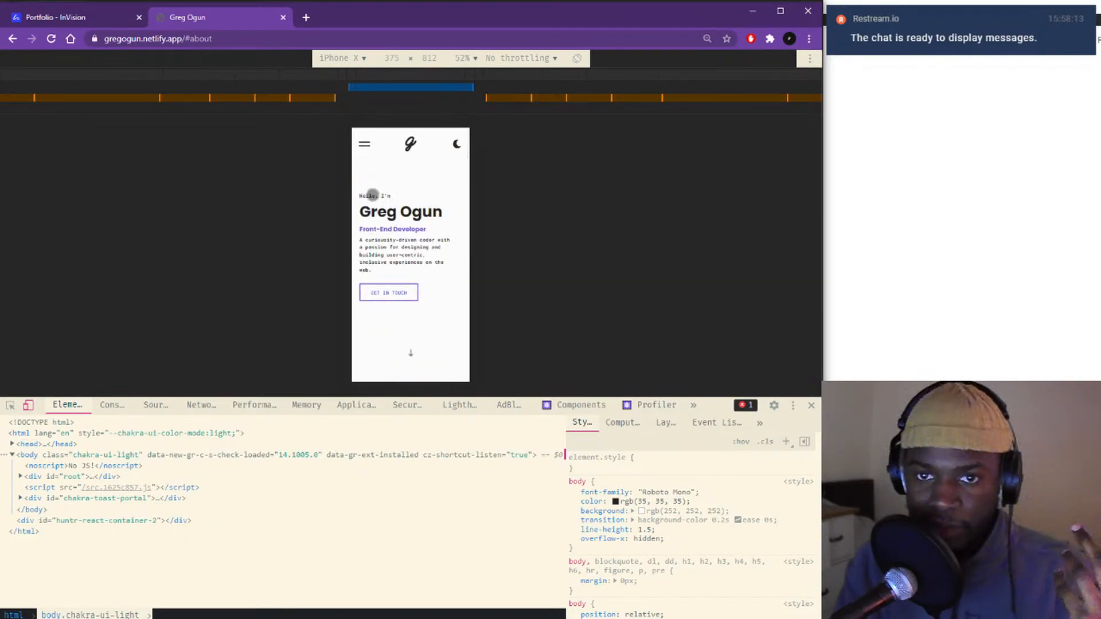
{"action": "left_click", "coordinate": [369, 151]}
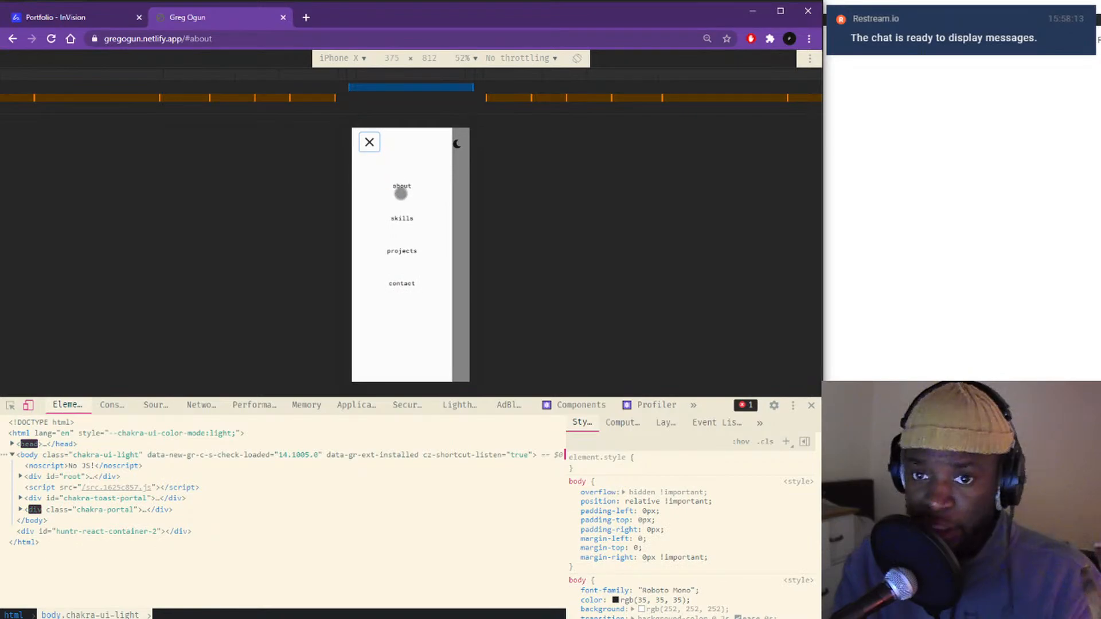
{"action": "left_click", "coordinate": [401, 189]}
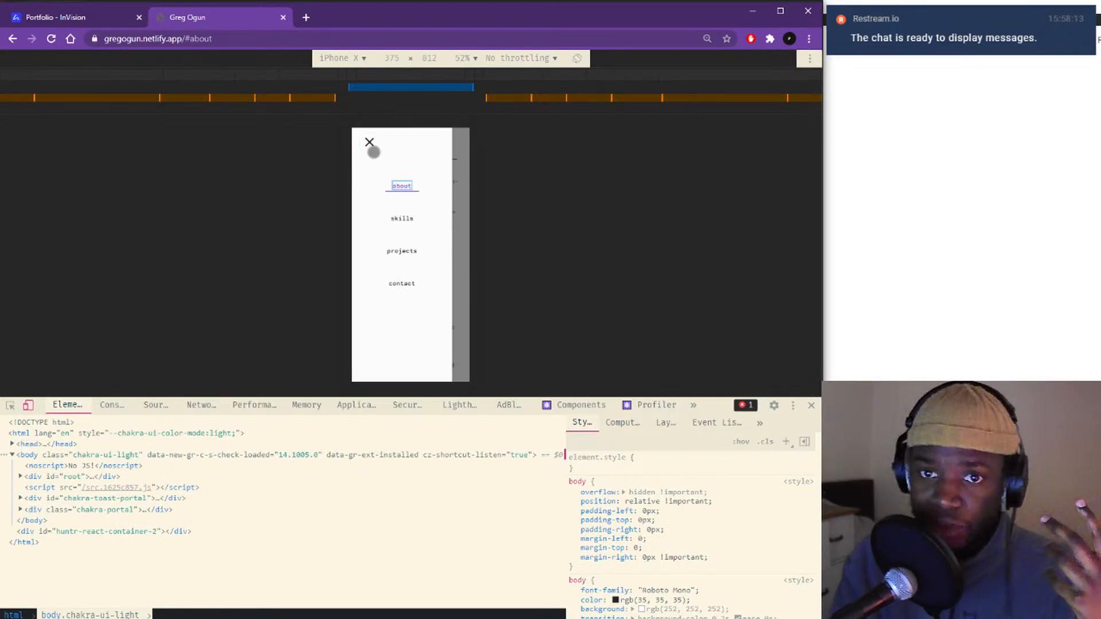
{"action": "left_click", "coordinate": [371, 143]}
{"action": "scroll", "coordinate": [409, 211], "scroll_direction": "up", "scroll_amount": 5}
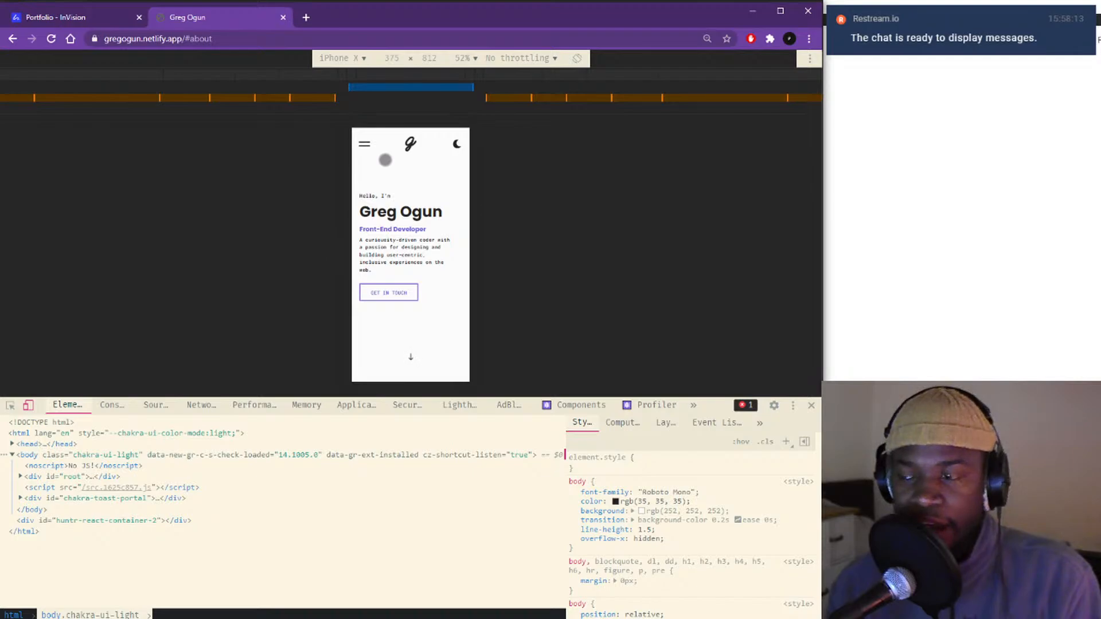
- Preview the site's dark mode and return to light mode, then open and close the mobile navigation overlay to check its layout
{"action": "left_click", "coordinate": [459, 143]}
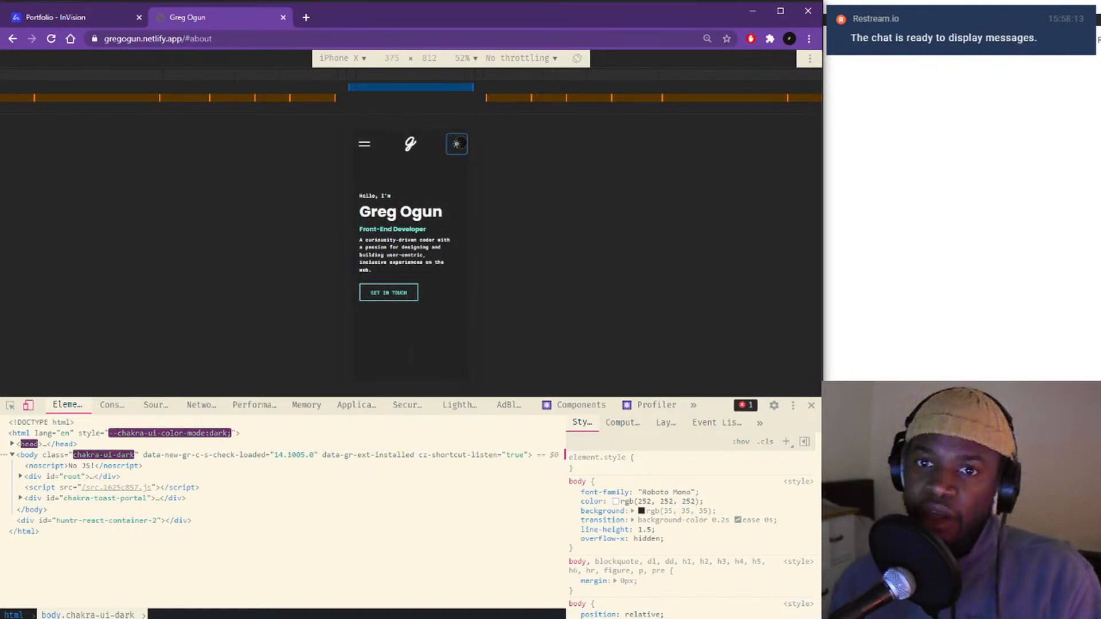
{"action": "left_click", "coordinate": [459, 144]}
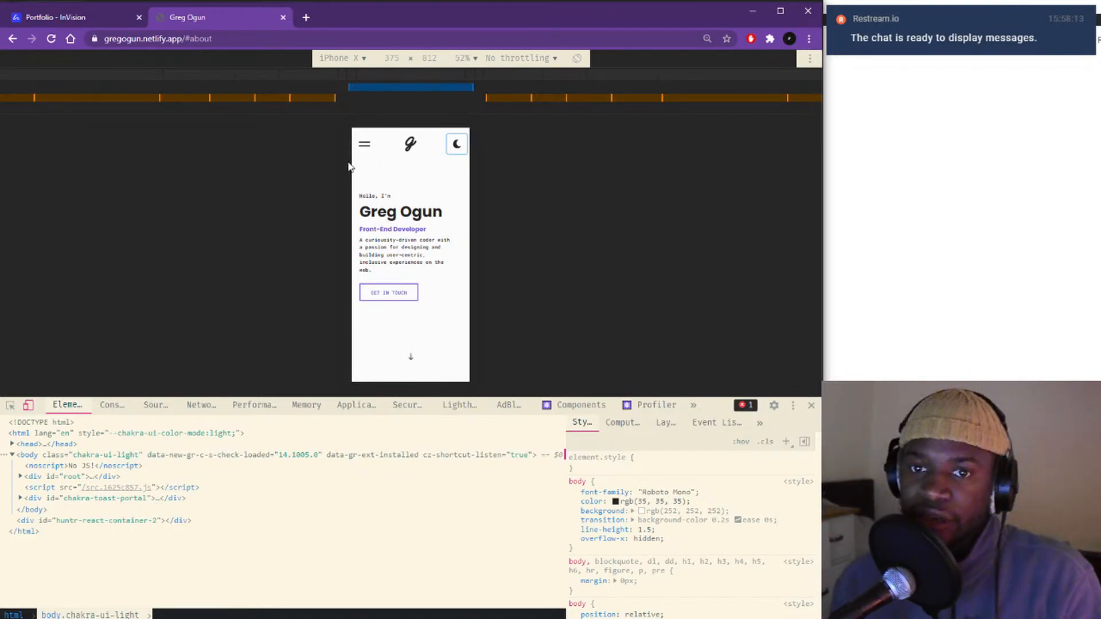
{"action": "left_click", "coordinate": [359, 141]}
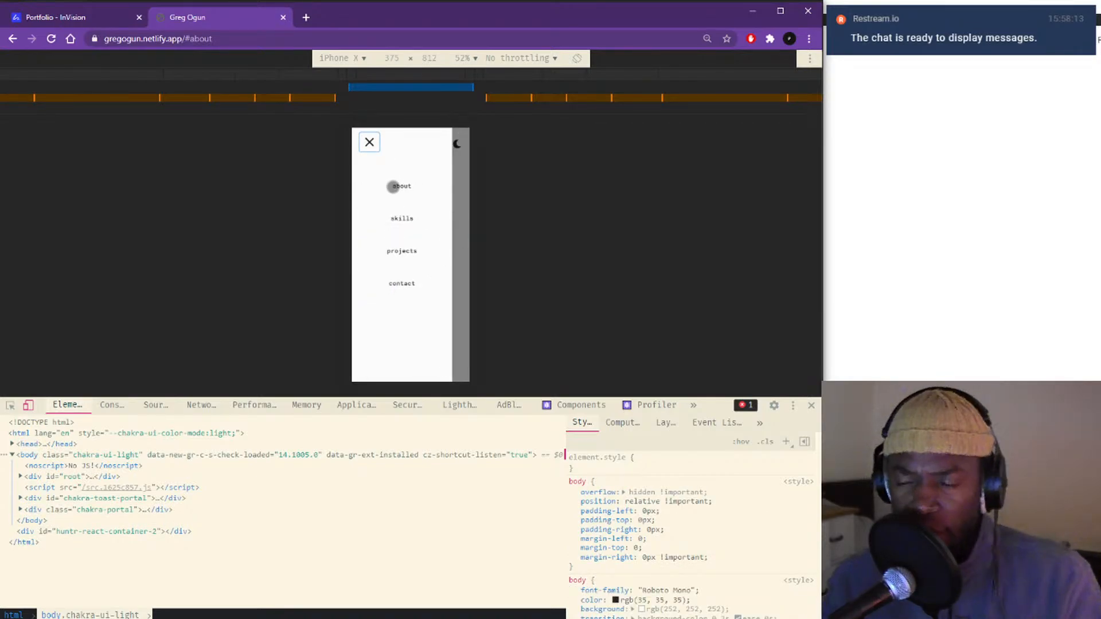
{"action": "left_click", "coordinate": [370, 143]}
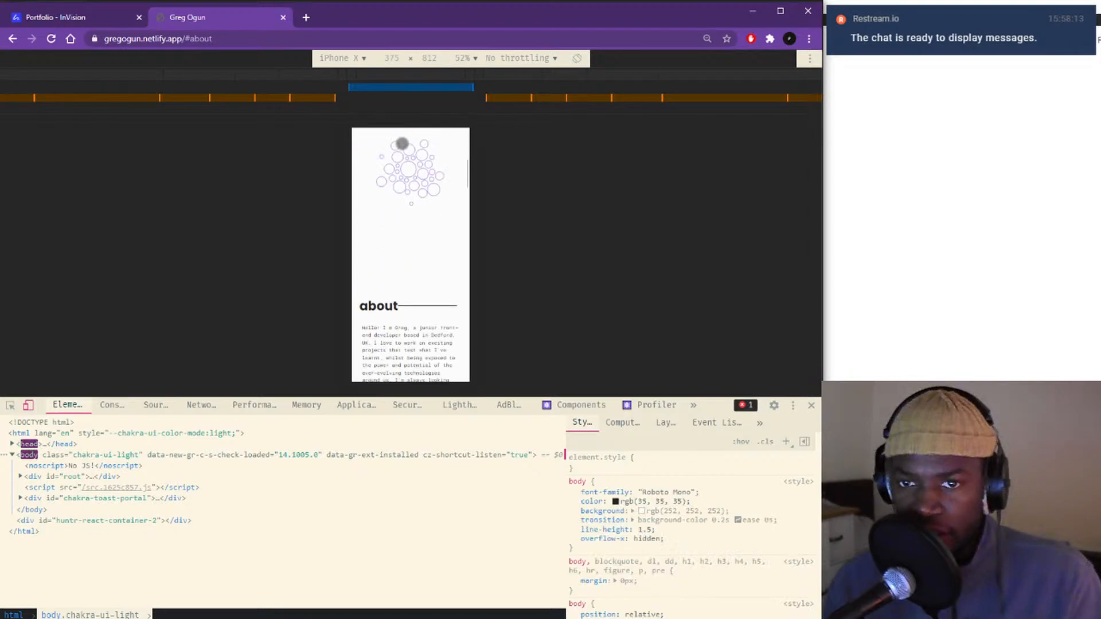
{"action": "scroll", "coordinate": [432, 265], "scroll_direction": "down", "scroll_amount": 3}
{"action": "scroll", "coordinate": [432, 265], "scroll_direction": "up", "scroll_amount": 5}
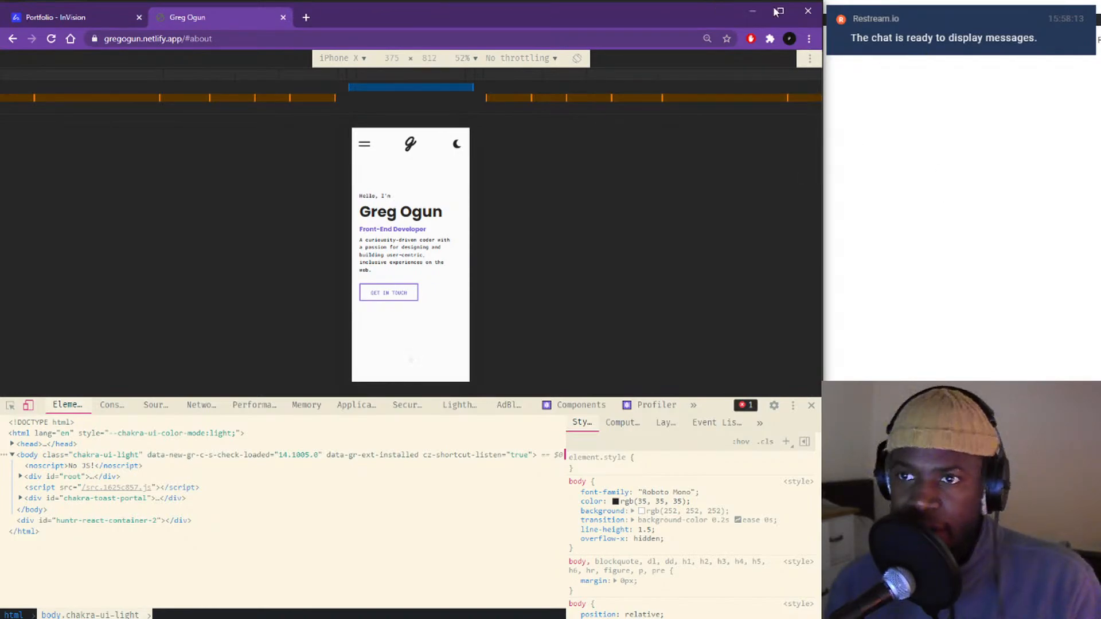
- Switch to Figma, start placing images on the Design Inspo page, and browse to the Screenshots folder inside Docs
{"action": "key", "text": "alt+Tab"}
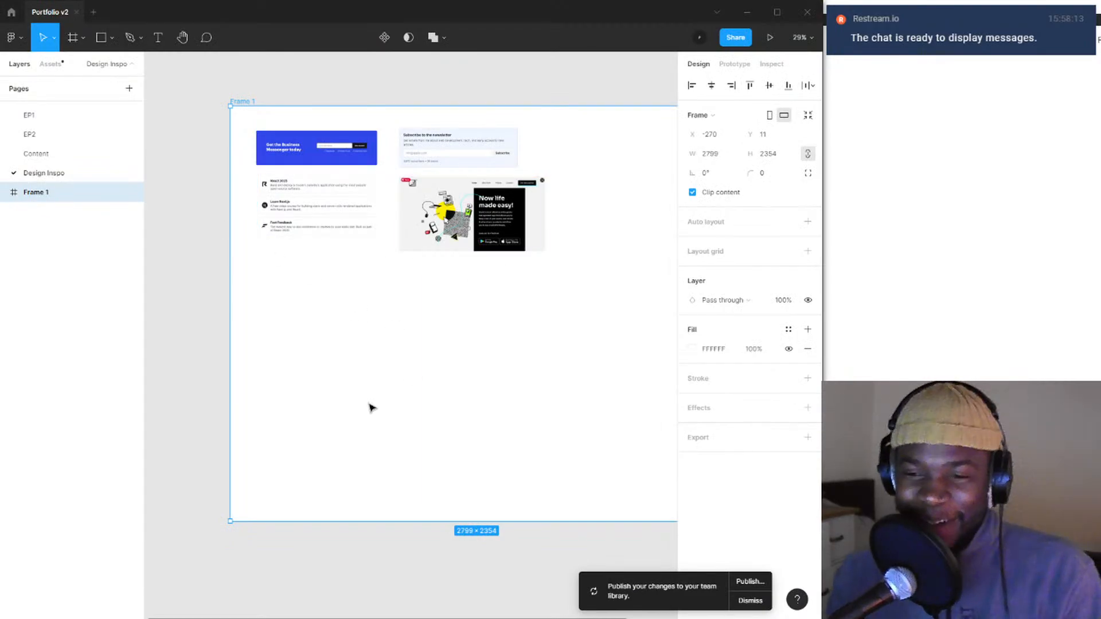
{"action": "left_click", "coordinate": [12, 38]}
{"action": "mouse_move", "coordinate": [57, 91]}
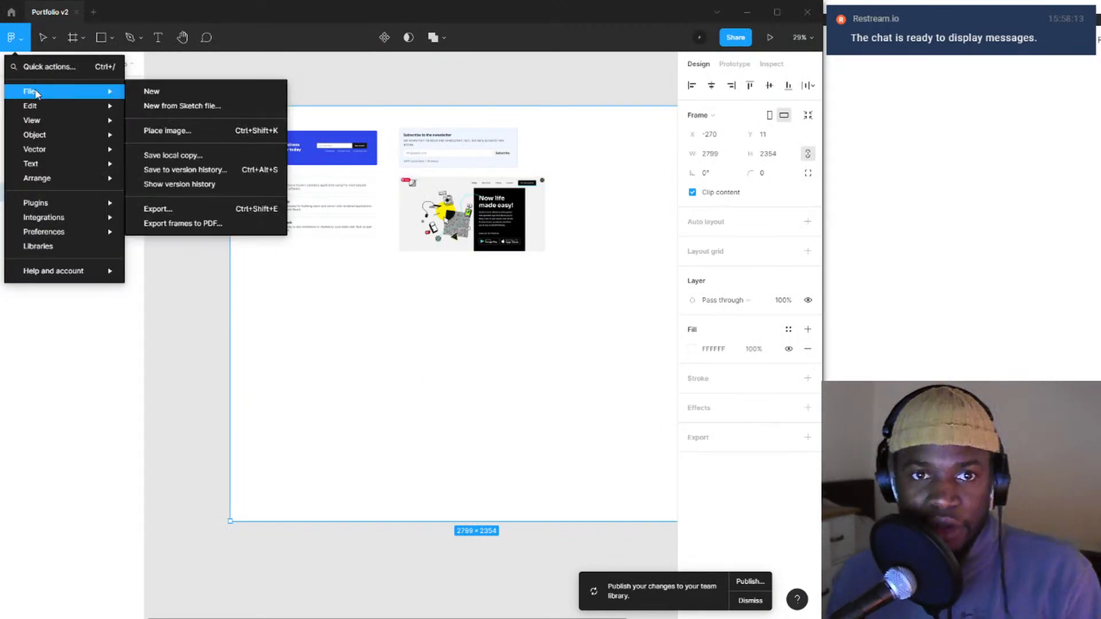
{"action": "left_click", "coordinate": [212, 130]}
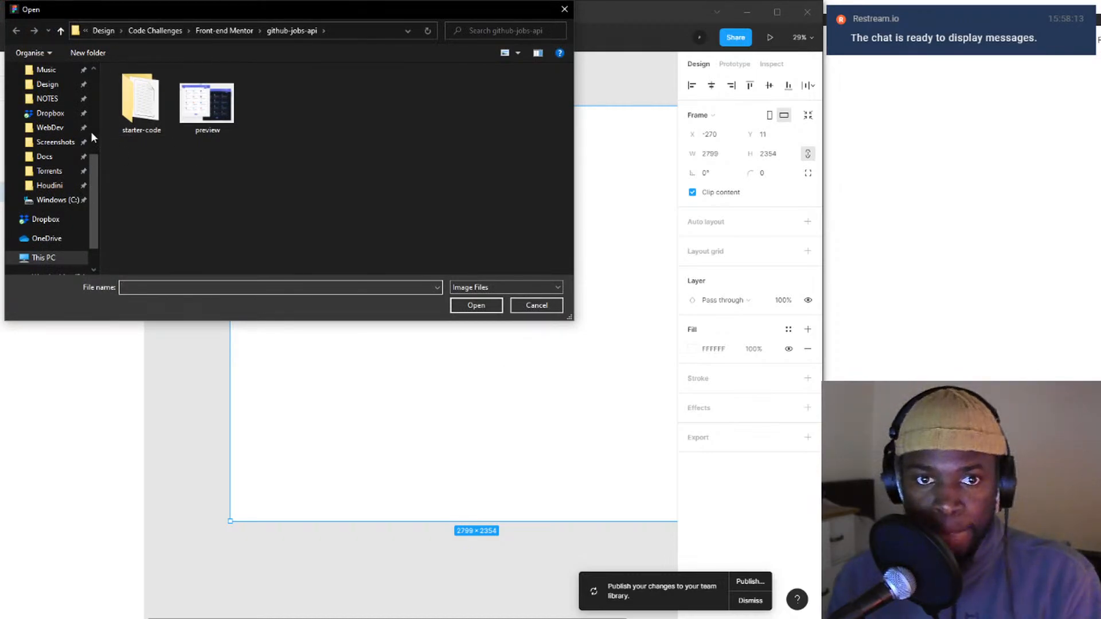
{"action": "left_click", "coordinate": [46, 83]}
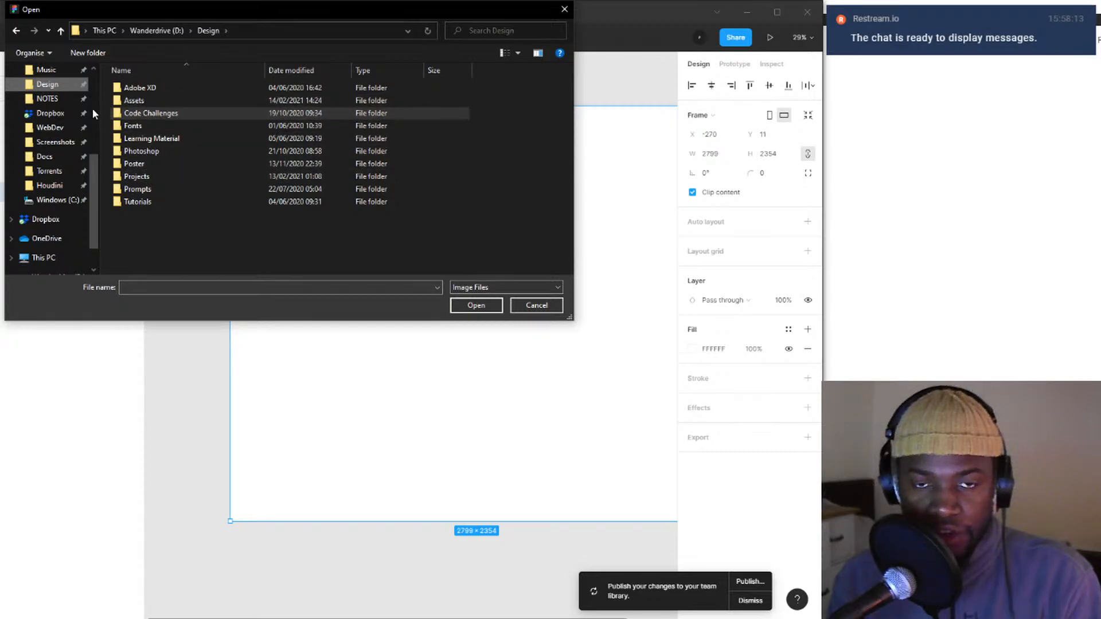
{"action": "left_click", "coordinate": [178, 113]}
{"action": "left_click", "coordinate": [44, 157]}
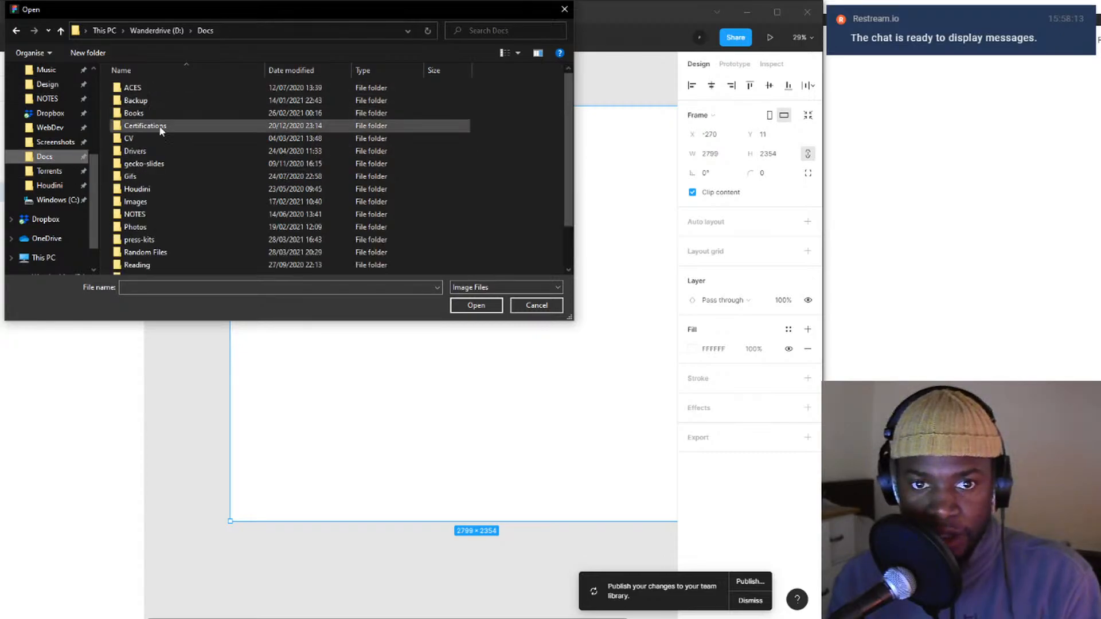
{"action": "scroll", "coordinate": [172, 247], "scroll_direction": "down", "scroll_amount": 1}
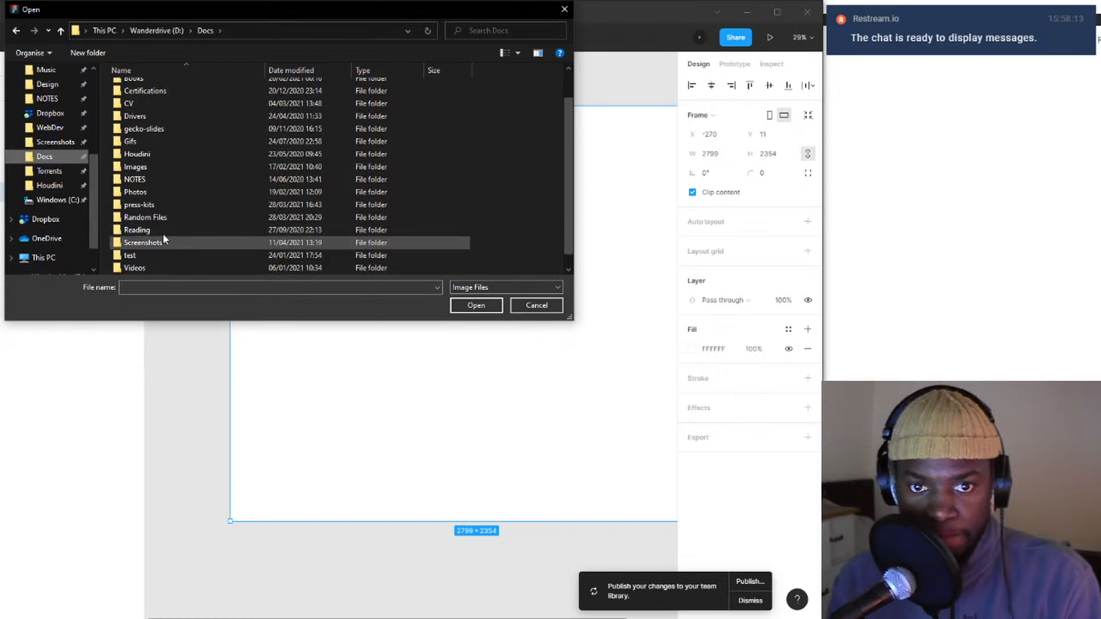
{"action": "double_click", "coordinate": [143, 242]}
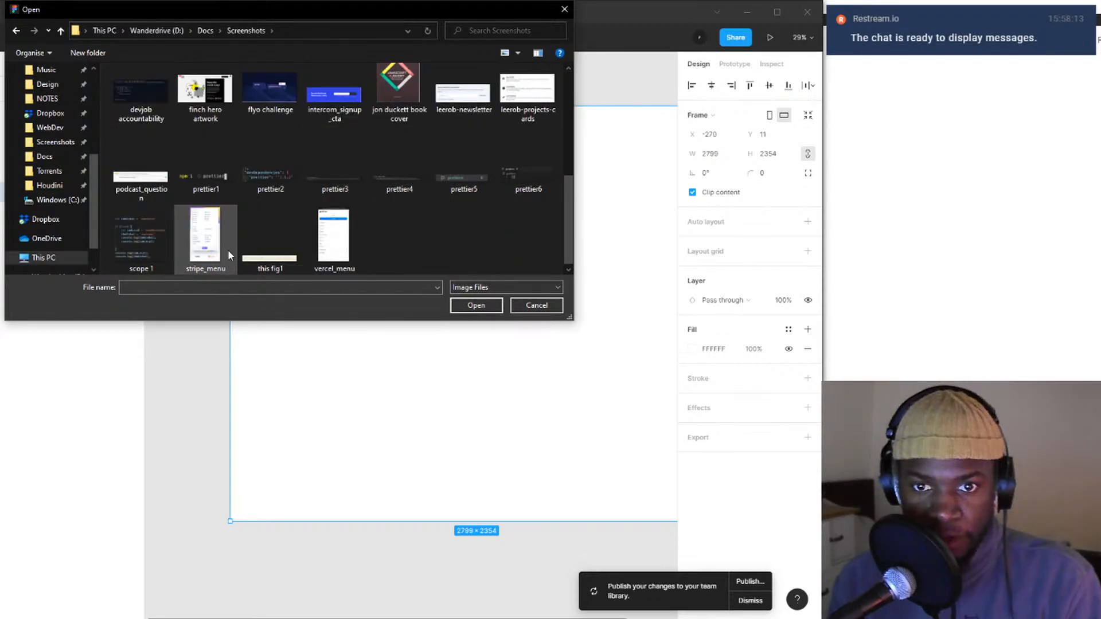
- Place the vercel_menu and stripe_menu screenshots in the empty area of Frame 1 below the existing inspiration images
{"action": "left_click", "coordinate": [228, 249]}
{"action": "left_click", "coordinate": [326, 256], "text": "ctrl"}
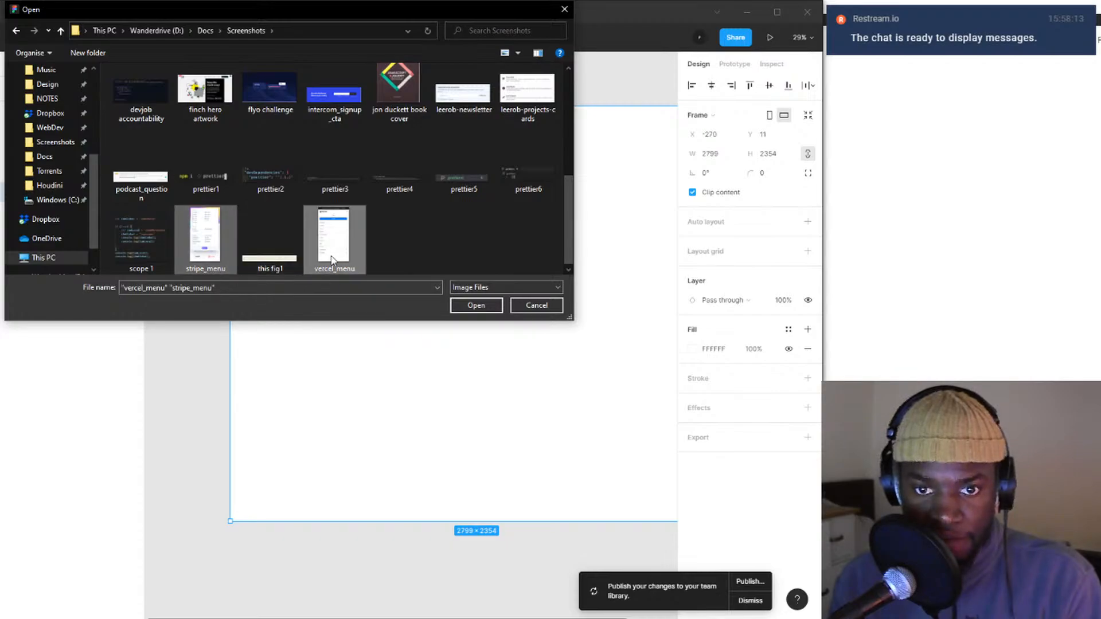
{"action": "left_click", "coordinate": [335, 257], "text": "ctrl"}
{"action": "left_click", "coordinate": [335, 258], "text": "ctrl"}
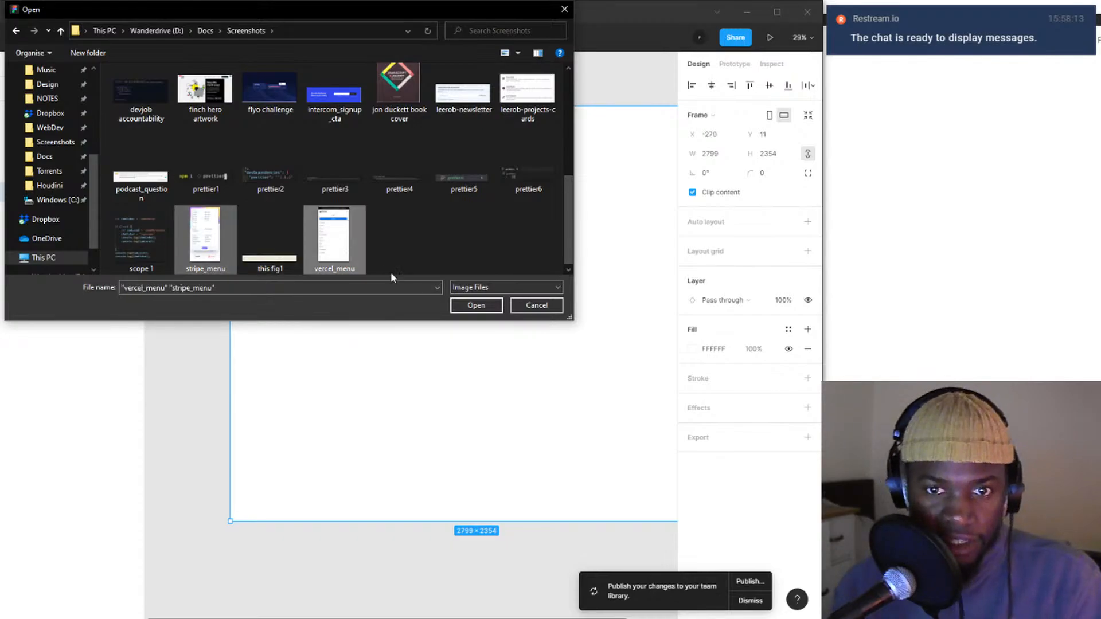
{"action": "left_click", "coordinate": [485, 312]}
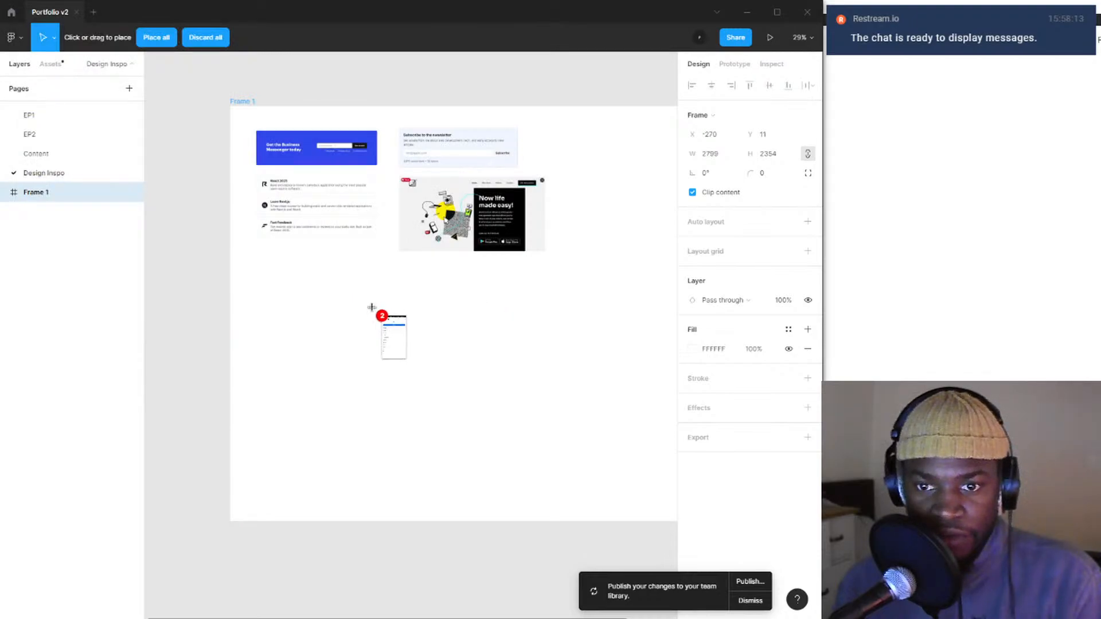
{"action": "left_click", "coordinate": [342, 320]}
{"action": "left_click", "coordinate": [545, 325]}
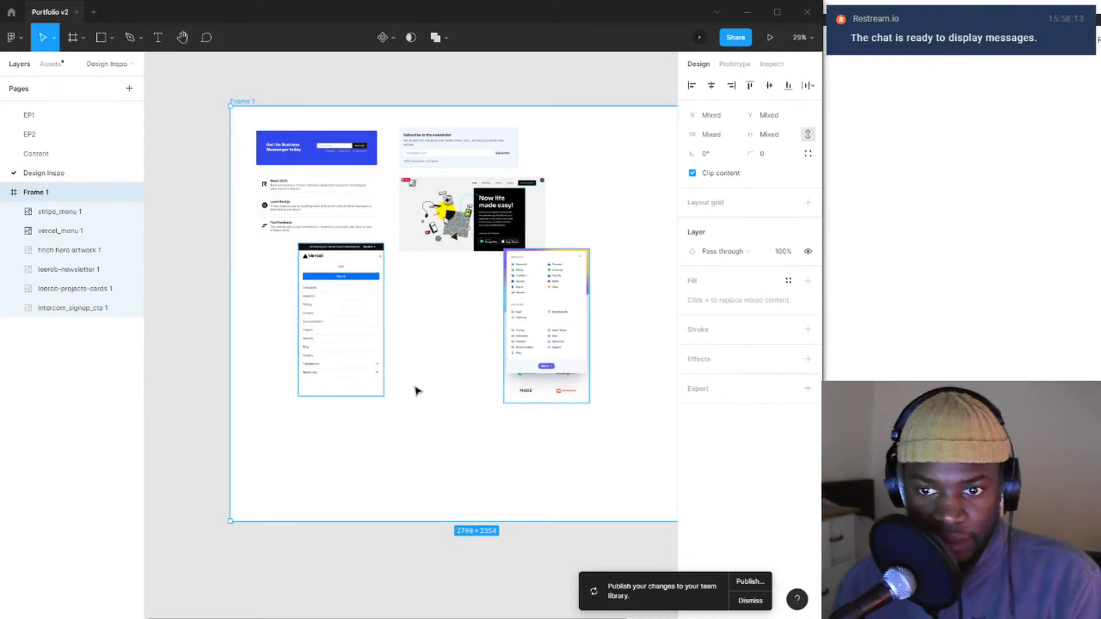
- Arrange the vercel_menu and stripe_menu images side by side beneath the existing inspiration images in Frame 1, and deselect them
{"action": "scroll", "coordinate": [401, 382], "scroll_direction": "up", "scroll_amount": 1}
{"action": "scroll", "coordinate": [401, 382], "scroll_direction": "right", "scroll_amount": 1}
{"action": "left_click", "coordinate": [393, 376]}
{"action": "left_click_drag", "start_coordinate": [508, 349], "coordinate": [444, 365]}
{"action": "left_click_drag", "start_coordinate": [339, 351], "coordinate": [298, 365]}
{"action": "left_click_drag", "start_coordinate": [424, 373], "coordinate": [363, 375]}
{"action": "scroll", "coordinate": [413, 367], "scroll_direction": "down", "scroll_amount": 5}
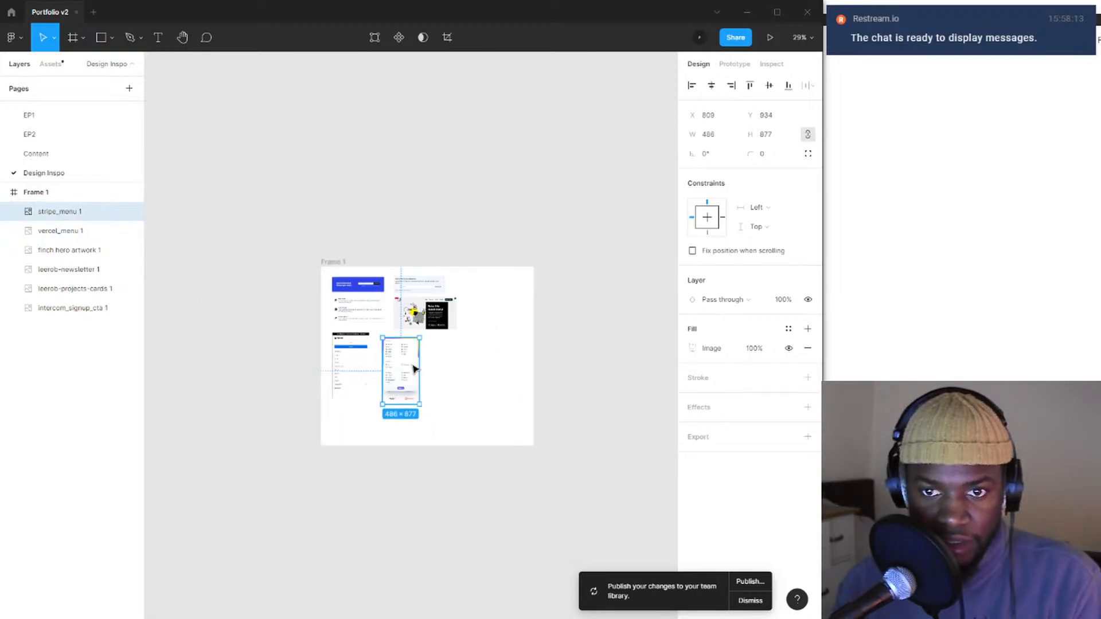
{"action": "scroll", "coordinate": [357, 298], "scroll_direction": "up", "scroll_amount": 5}
{"action": "scroll", "coordinate": [287, 183], "scroll_direction": "left", "scroll_amount": 3}
{"action": "scroll", "coordinate": [321, 166], "scroll_direction": "down", "scroll_amount": 3}
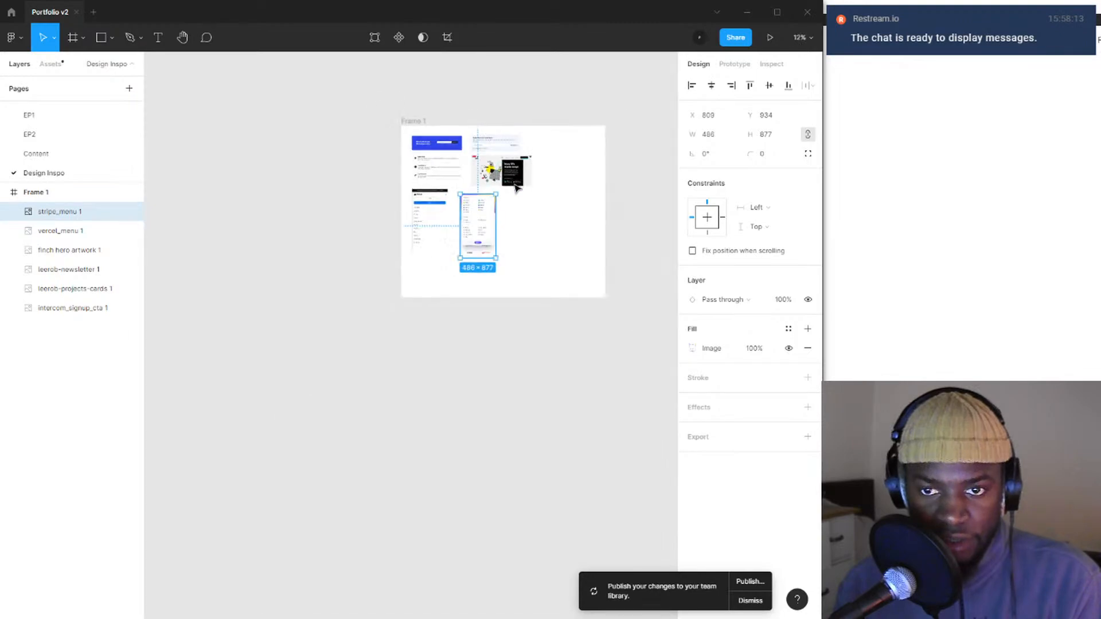
{"action": "scroll", "coordinate": [338, 149], "scroll_direction": "right", "scroll_amount": 3}
{"action": "key", "text": "Escape"}
{"action": "left_click", "coordinate": [365, 218]}
- Look over the inspiration images in Frame 1, focusing on the blue sign-up banner and the project cards below it
{"action": "scroll", "coordinate": [340, 209], "scroll_direction": "up", "scroll_amount": 5}
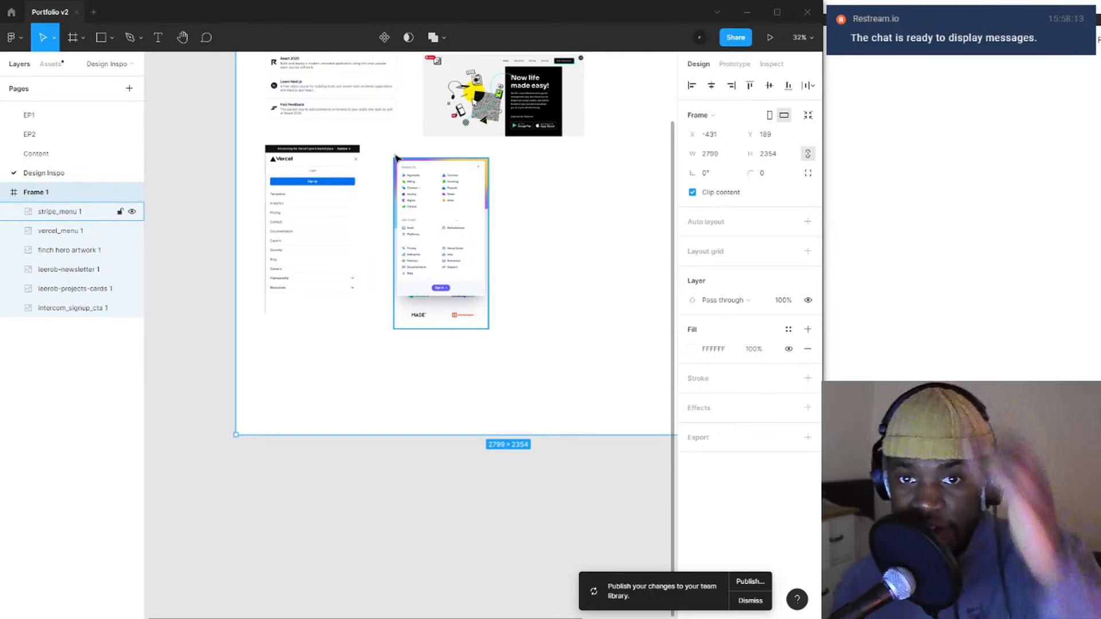
{"action": "left_click_drag", "start_coordinate": [384, 143], "coordinate": [399, 317]}
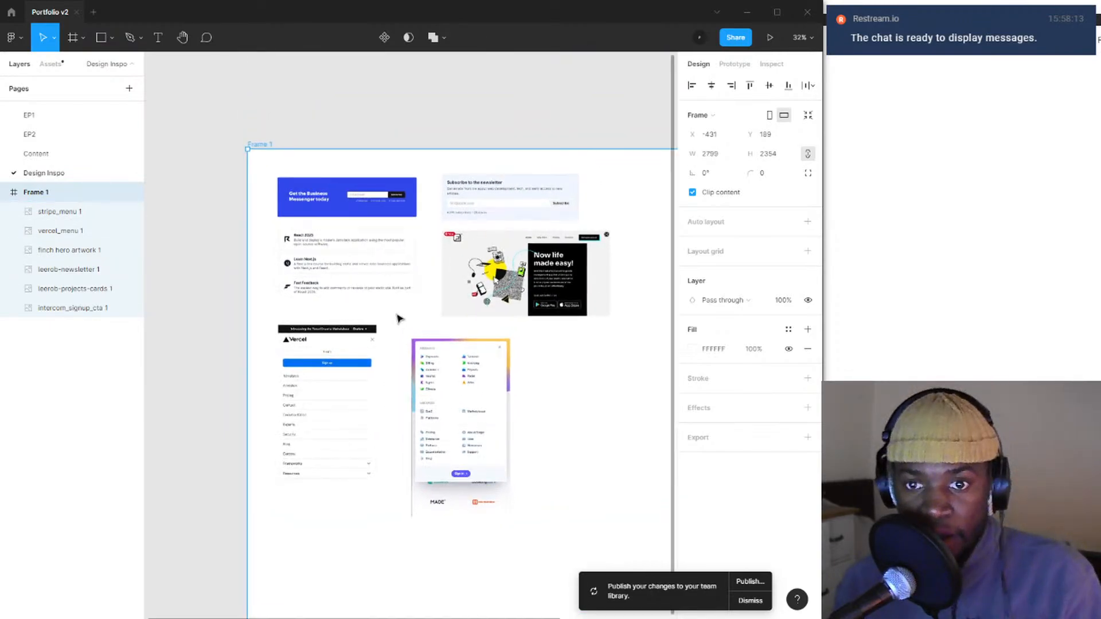
{"action": "scroll", "coordinate": [400, 319], "scroll_direction": "up", "scroll_amount": 1}
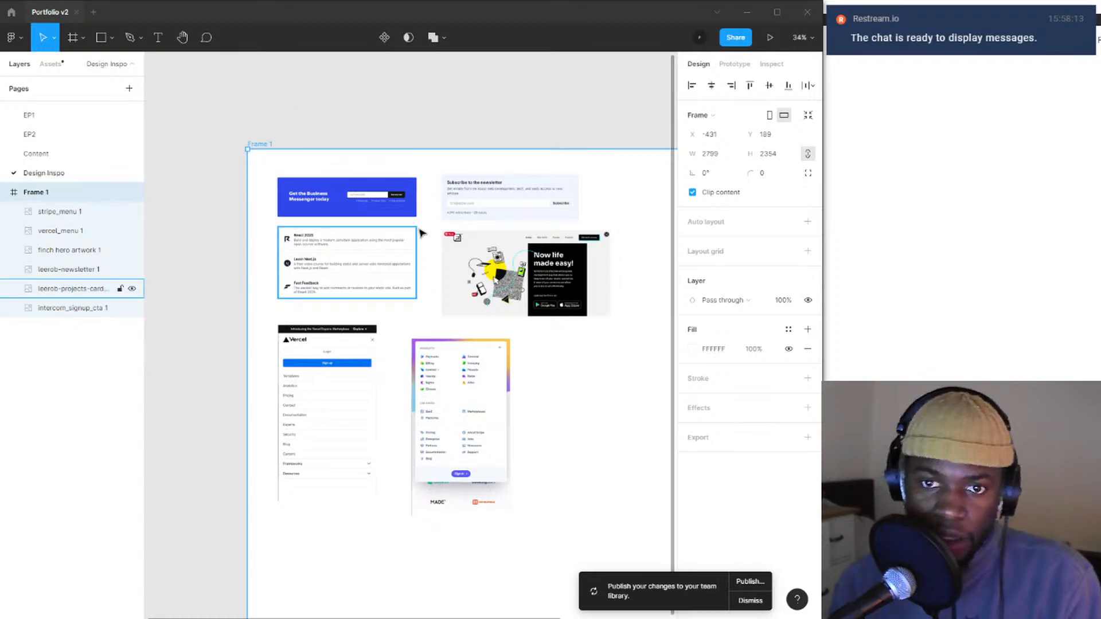
{"action": "scroll", "coordinate": [422, 232], "scroll_direction": "up", "scroll_amount": 8}
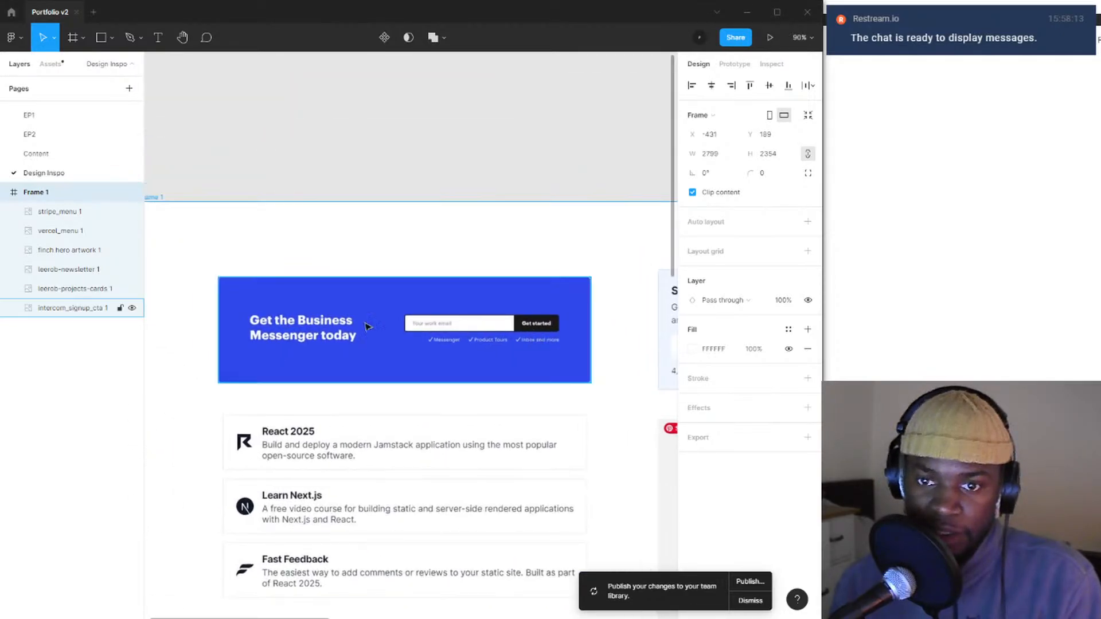
{"action": "scroll", "coordinate": [532, 328], "scroll_direction": "right", "scroll_amount": 2}
{"action": "scroll", "coordinate": [533, 328], "scroll_direction": "down", "scroll_amount": 1}
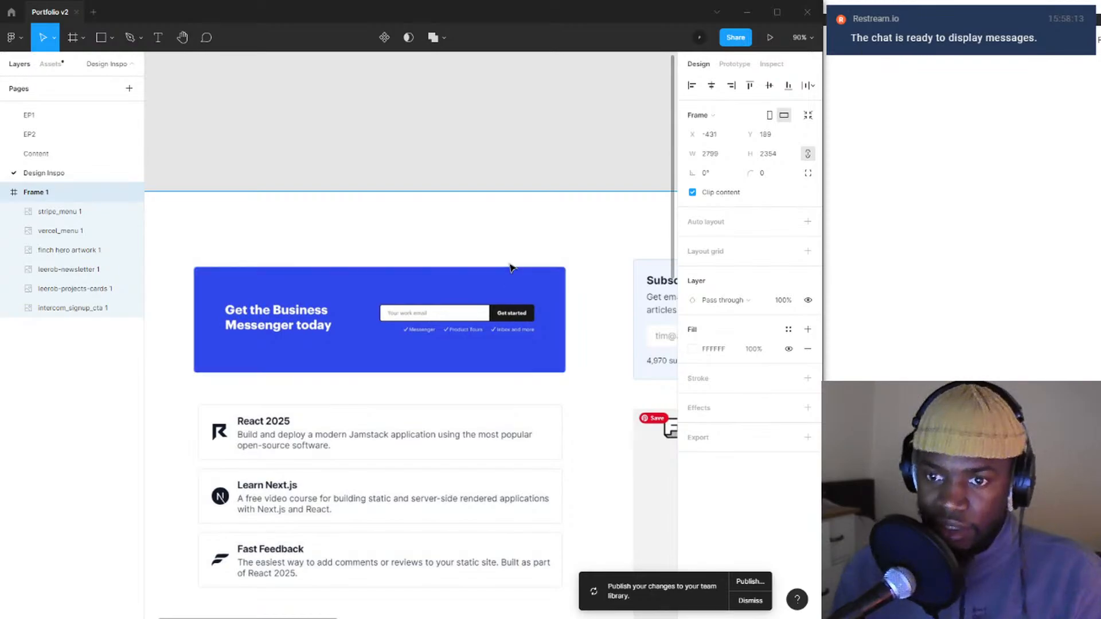
{"action": "left_click_drag", "start_coordinate": [524, 275], "coordinate": [506, 276]}
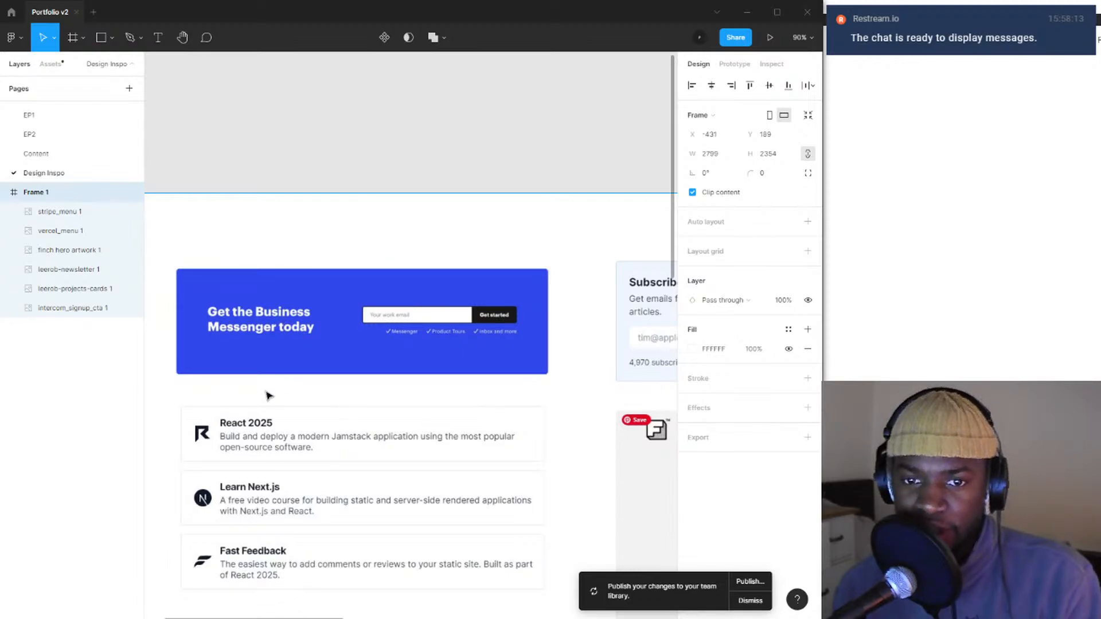
- Inspect the newsletter subscription card up close along with the Finch hero artwork below it
{"action": "scroll", "coordinate": [568, 317], "scroll_direction": "right", "scroll_amount": 6}
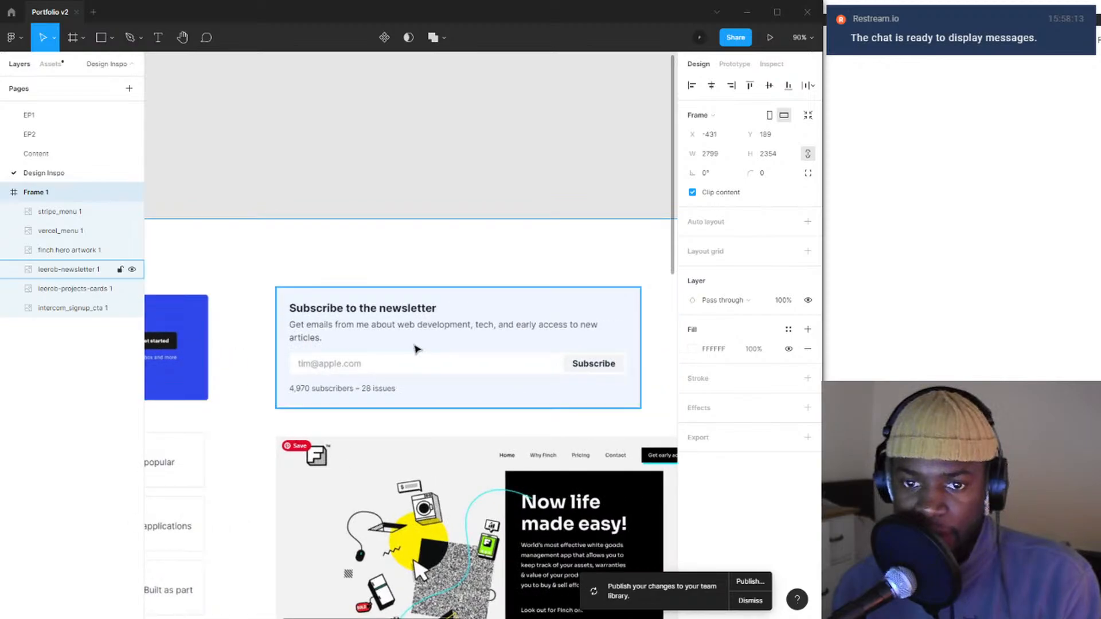
{"action": "left_click", "coordinate": [341, 307]}
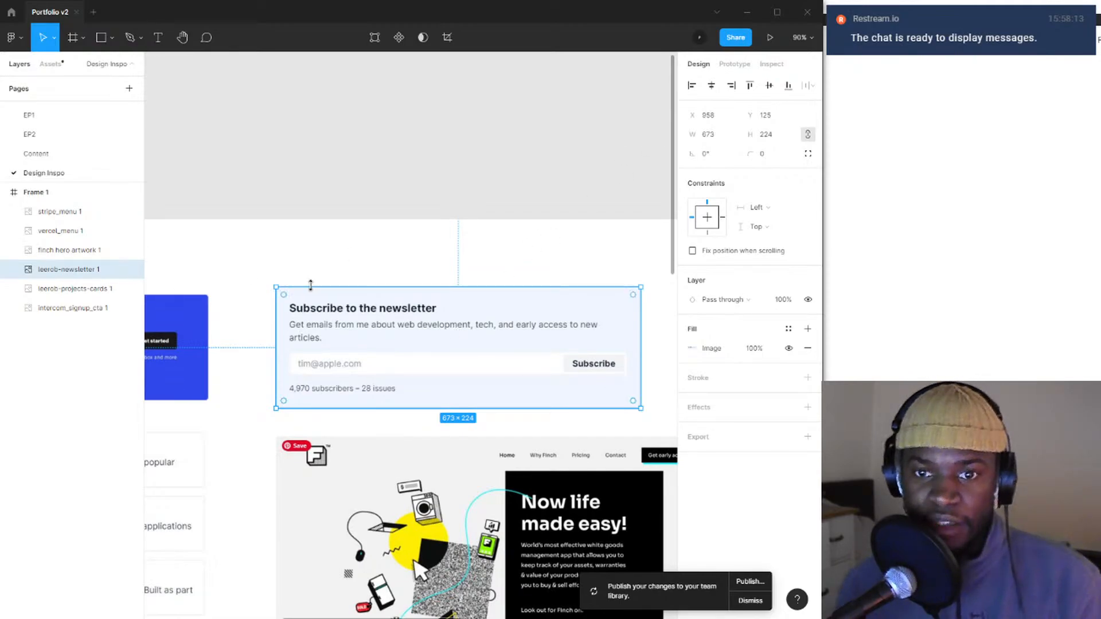
{"action": "scroll", "coordinate": [338, 321], "scroll_direction": "up", "scroll_amount": 4}
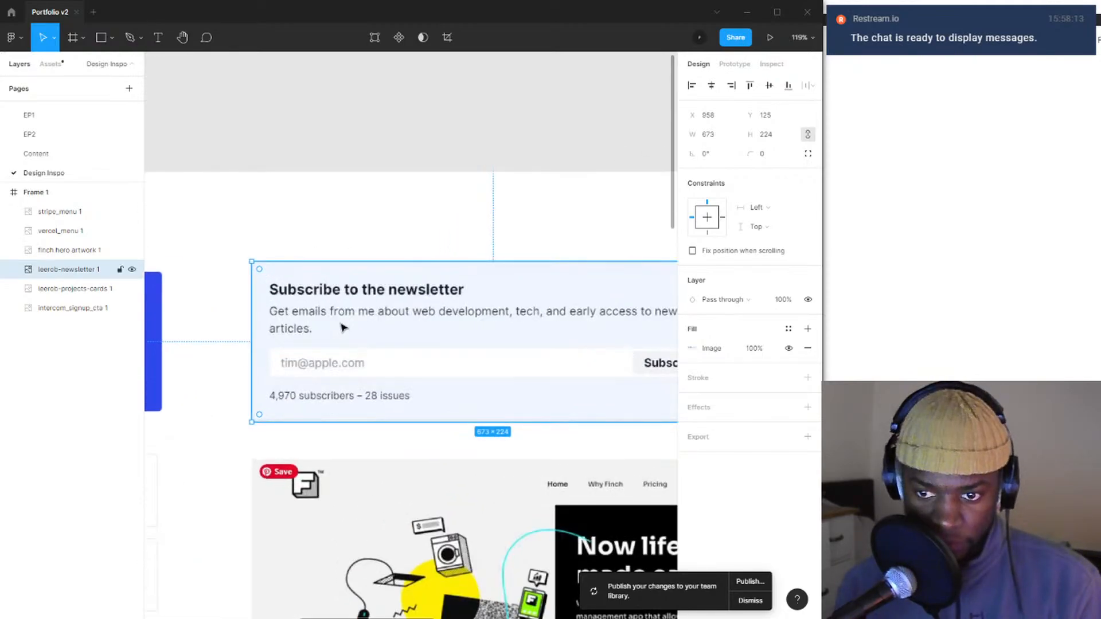
{"action": "scroll", "coordinate": [342, 324], "scroll_direction": "right", "scroll_amount": 3}
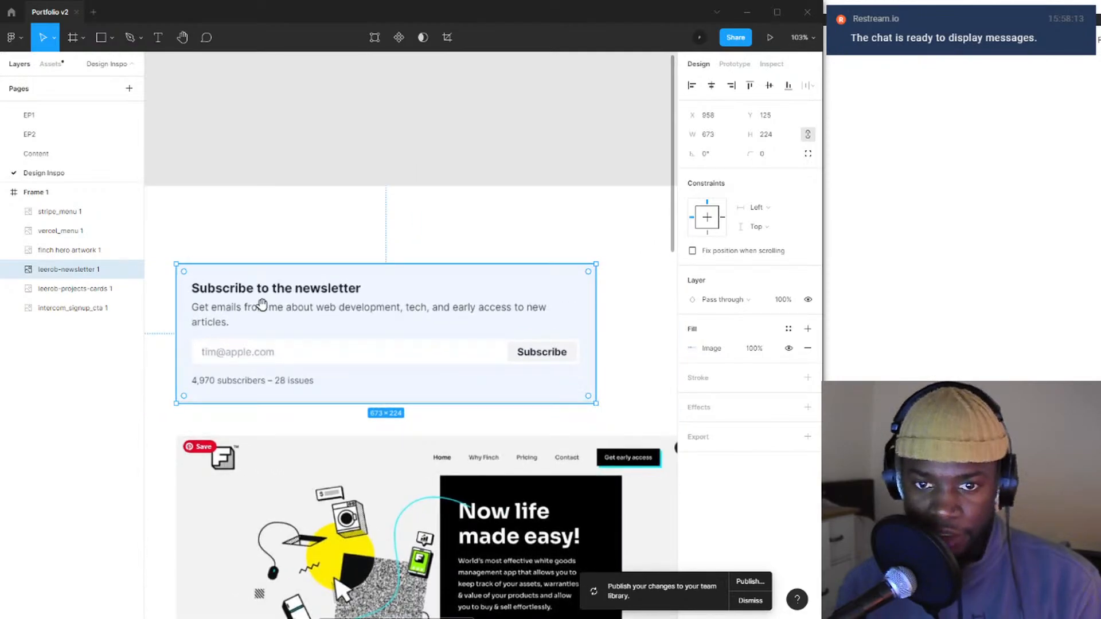
{"action": "scroll", "coordinate": [284, 301], "scroll_direction": "down", "scroll_amount": 2}
{"action": "left_click_drag", "start_coordinate": [284, 300], "coordinate": [289, 297]}
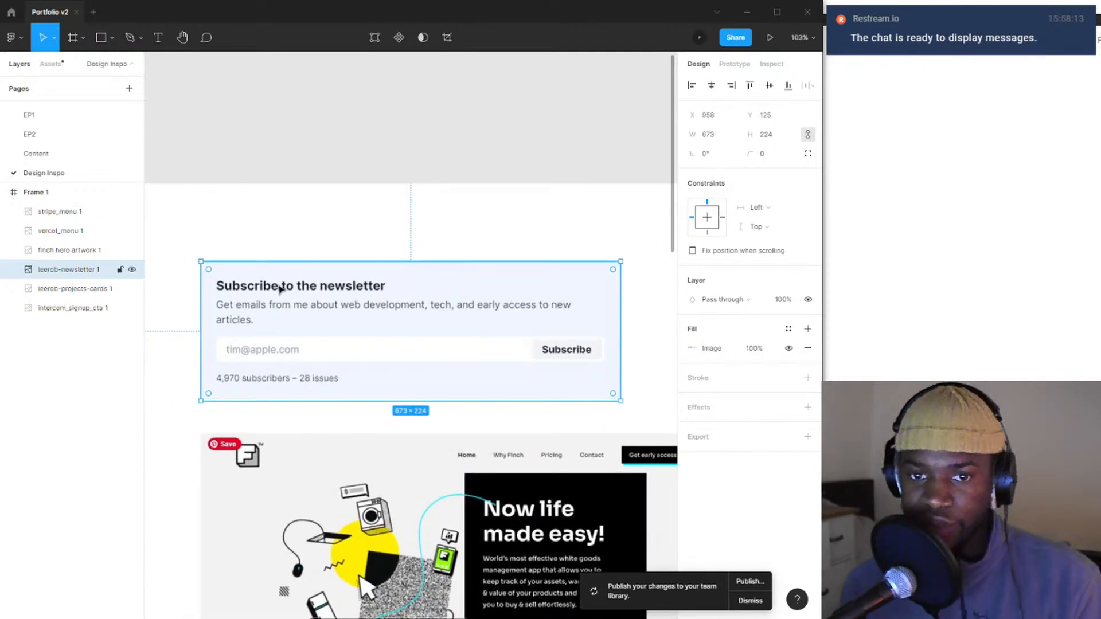
{"action": "left_click_drag", "start_coordinate": [310, 235], "coordinate": [315, 103]}
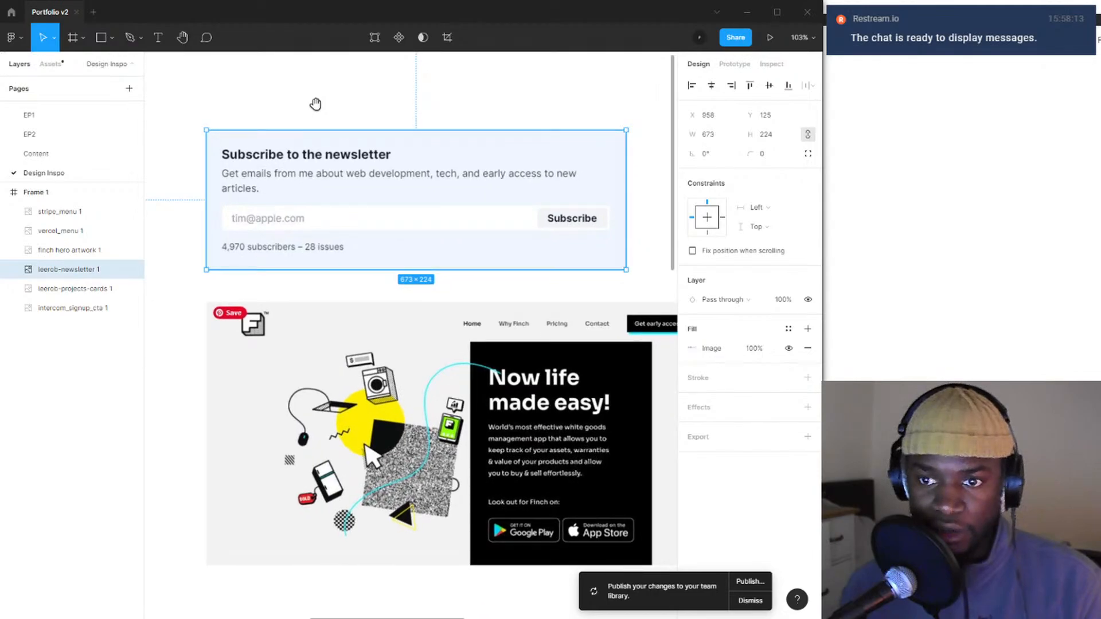
{"action": "scroll", "coordinate": [348, 114], "scroll_direction": "down", "scroll_amount": 5}
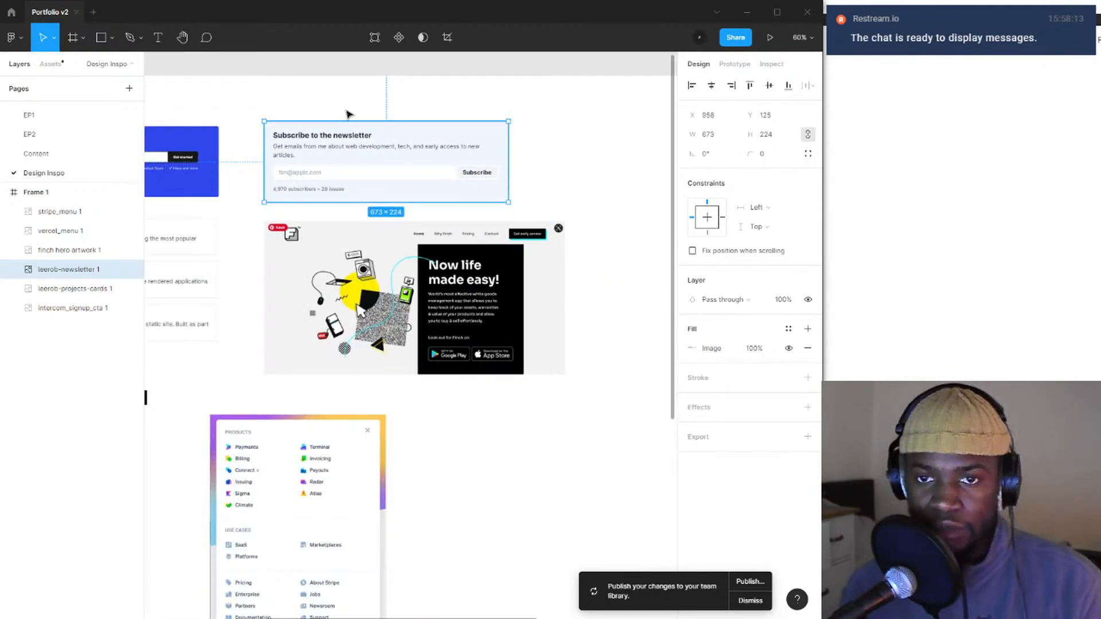
- Study the newsletter card's heading, email field and Subscribe button up close, and clear the image selection
{"action": "scroll", "coordinate": [372, 192], "scroll_direction": "up", "scroll_amount": 5}
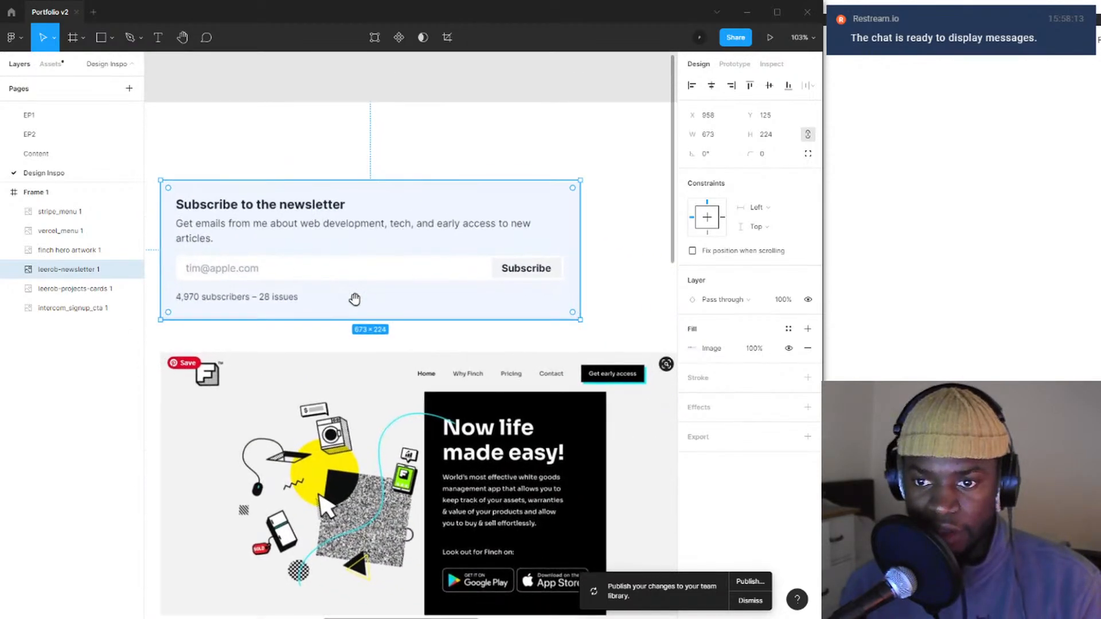
{"action": "left_click_drag", "start_coordinate": [353, 298], "coordinate": [381, 289]}
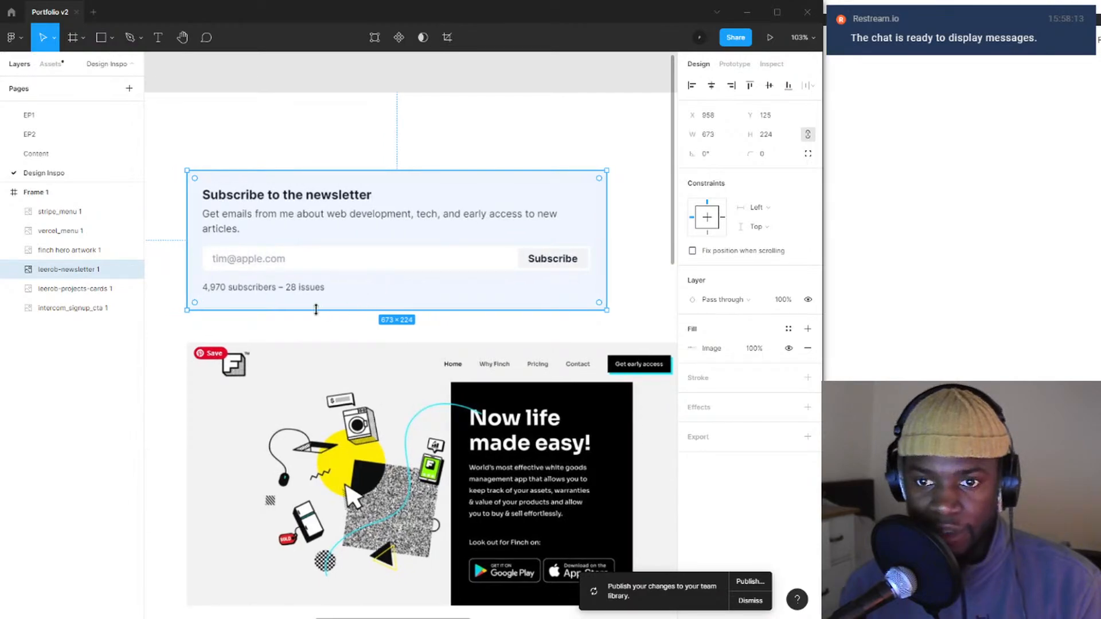
{"action": "scroll", "coordinate": [303, 306], "scroll_direction": "up", "scroll_amount": 1}
{"action": "mouse_move", "coordinate": [293, 295]}
{"action": "left_mouse_down"}
{"action": "mouse_move", "coordinate": [283, 290]}
{"action": "mouse_move", "coordinate": [303, 285]}
{"action": "left_mouse_up"}
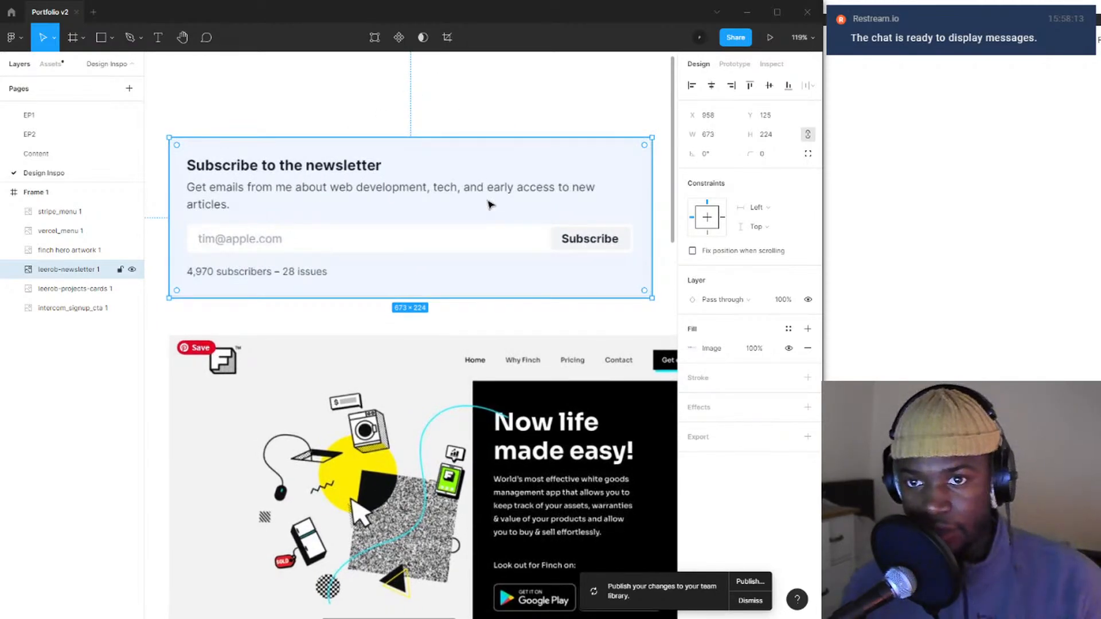
{"action": "left_click_drag", "start_coordinate": [486, 200], "coordinate": [488, 124]}
{"action": "scroll", "coordinate": [413, 187], "scroll_direction": "down", "scroll_amount": 5}
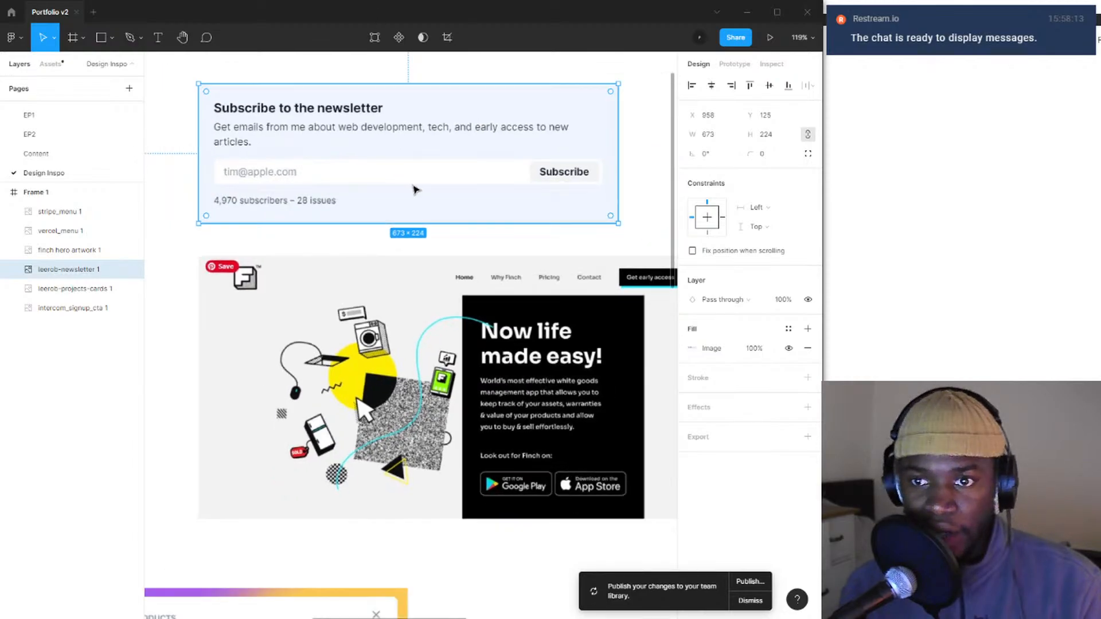
{"action": "scroll", "coordinate": [410, 180], "scroll_direction": "up", "scroll_amount": 3}
{"action": "left_click_drag", "start_coordinate": [409, 182], "coordinate": [431, 190]}
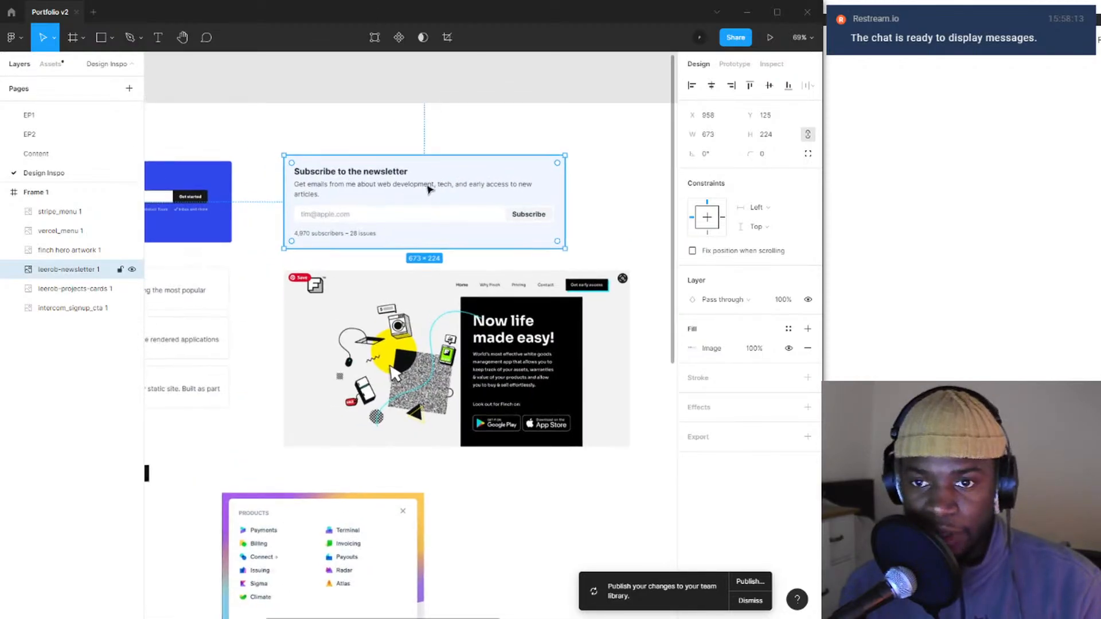
{"action": "key", "text": "Escape"}
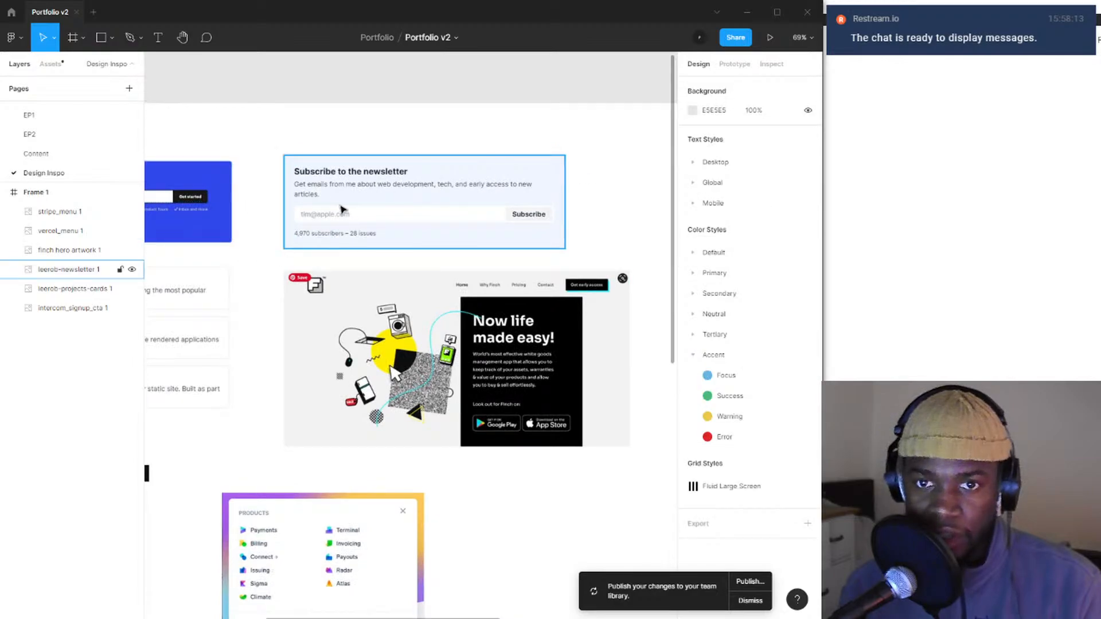
- Open the Playground page and examine the purple and dark newsletter card variants
{"action": "scroll", "coordinate": [57, 155], "scroll_direction": "up", "scroll_amount": 5}
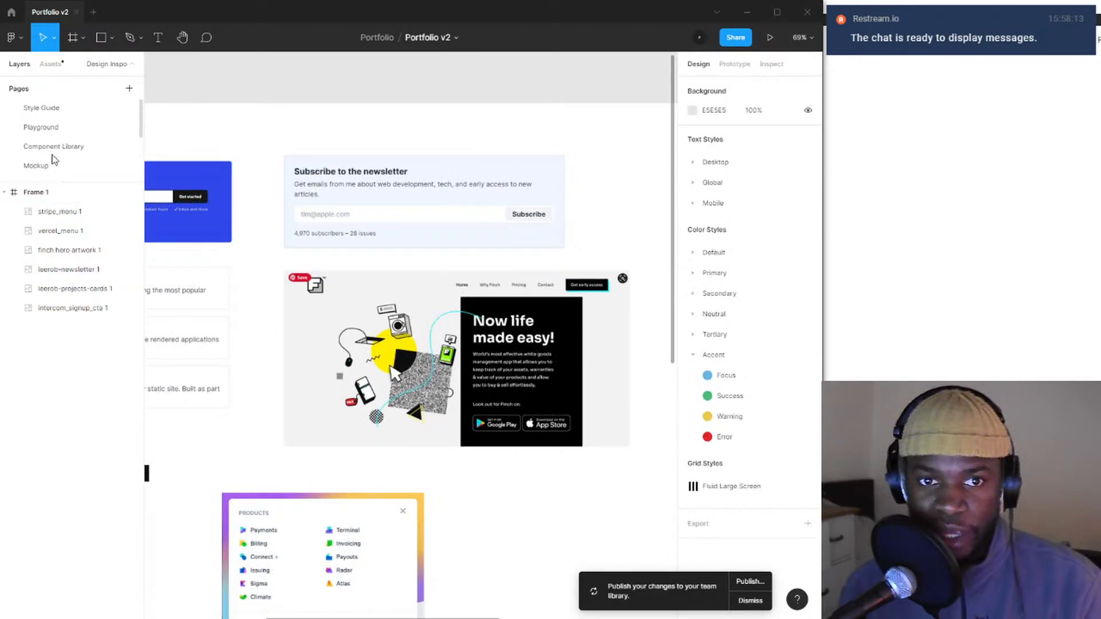
{"action": "left_click", "coordinate": [54, 127]}
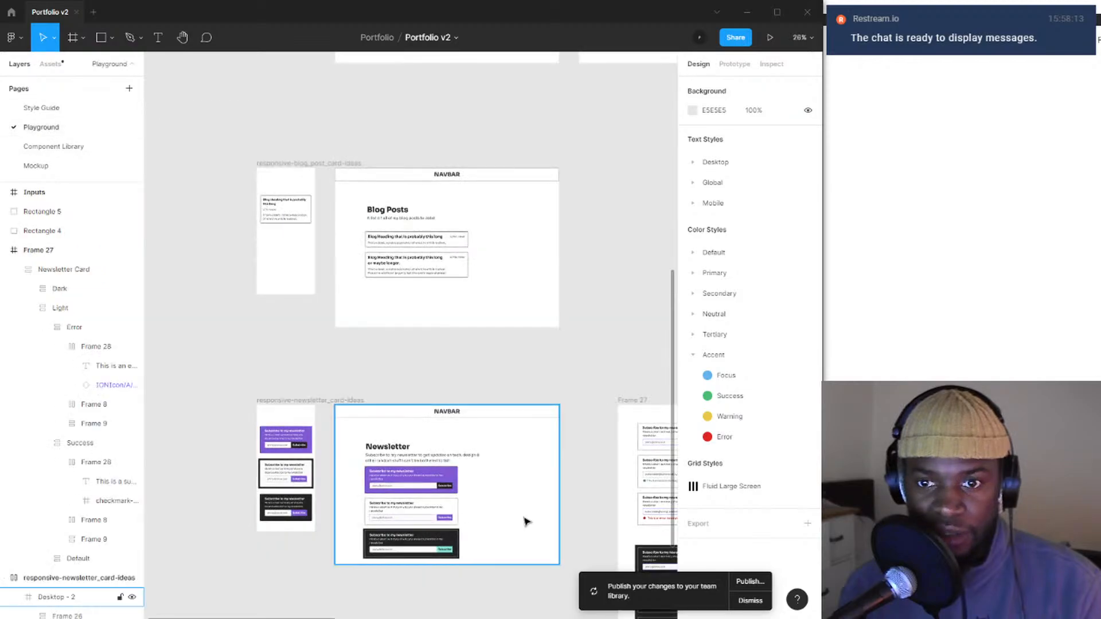
{"action": "scroll", "coordinate": [524, 521], "scroll_direction": "down", "scroll_amount": 5}
{"action": "scroll", "coordinate": [179, 381], "scroll_direction": "down", "scroll_amount": 5}
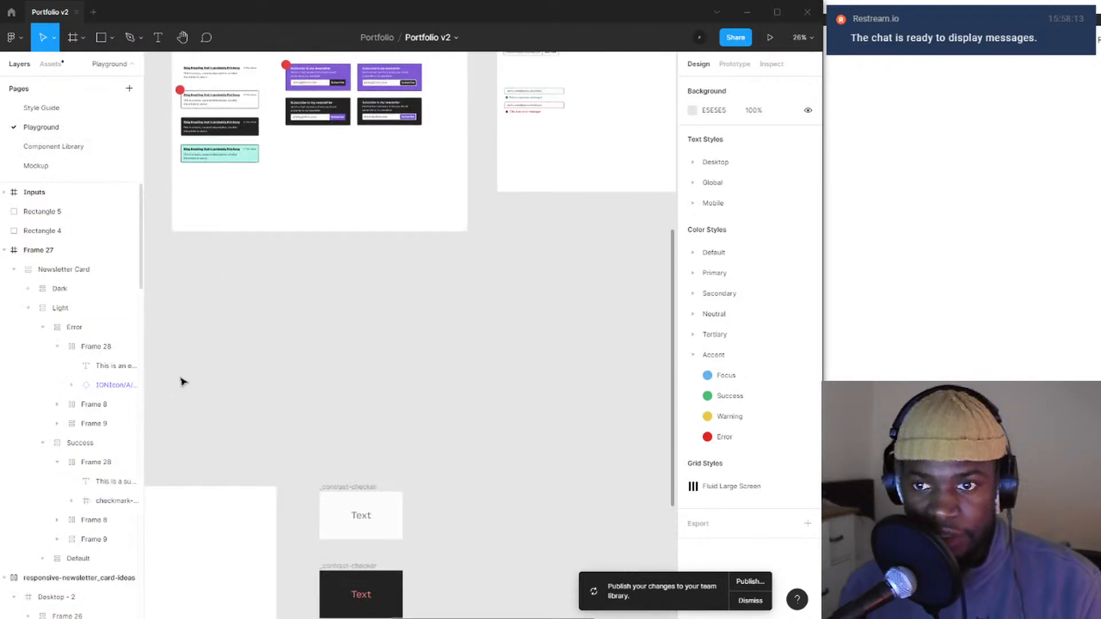
{"action": "scroll", "coordinate": [378, 457], "scroll_direction": "up", "scroll_amount": 8}
{"action": "scroll", "coordinate": [356, 330], "scroll_direction": "down", "scroll_amount": 3}
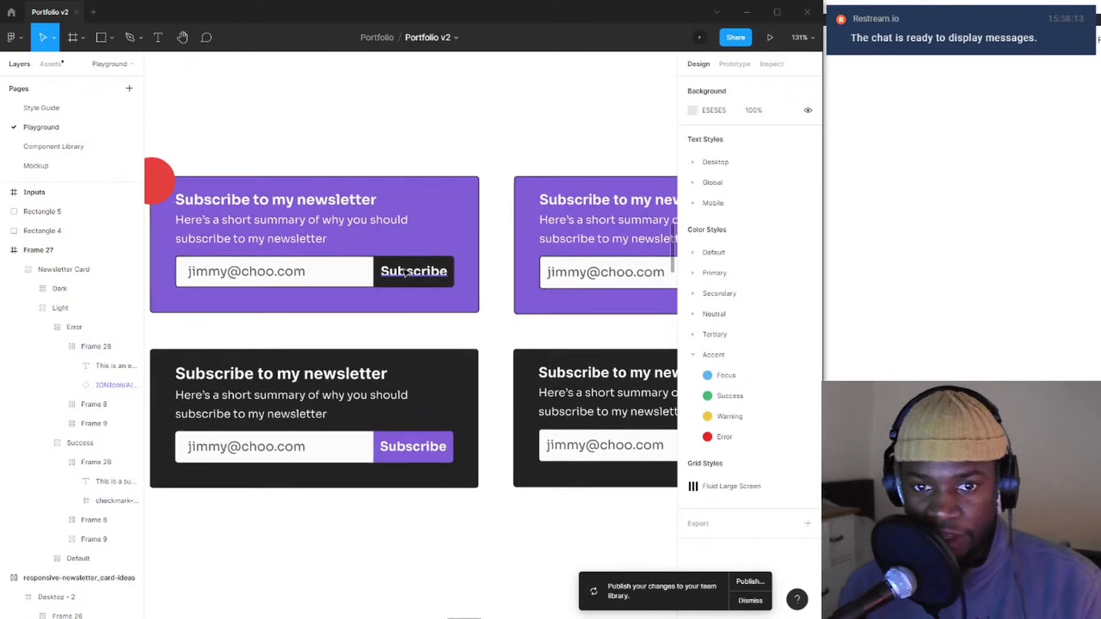
{"action": "scroll", "coordinate": [344, 268], "scroll_direction": "right", "scroll_amount": 2}
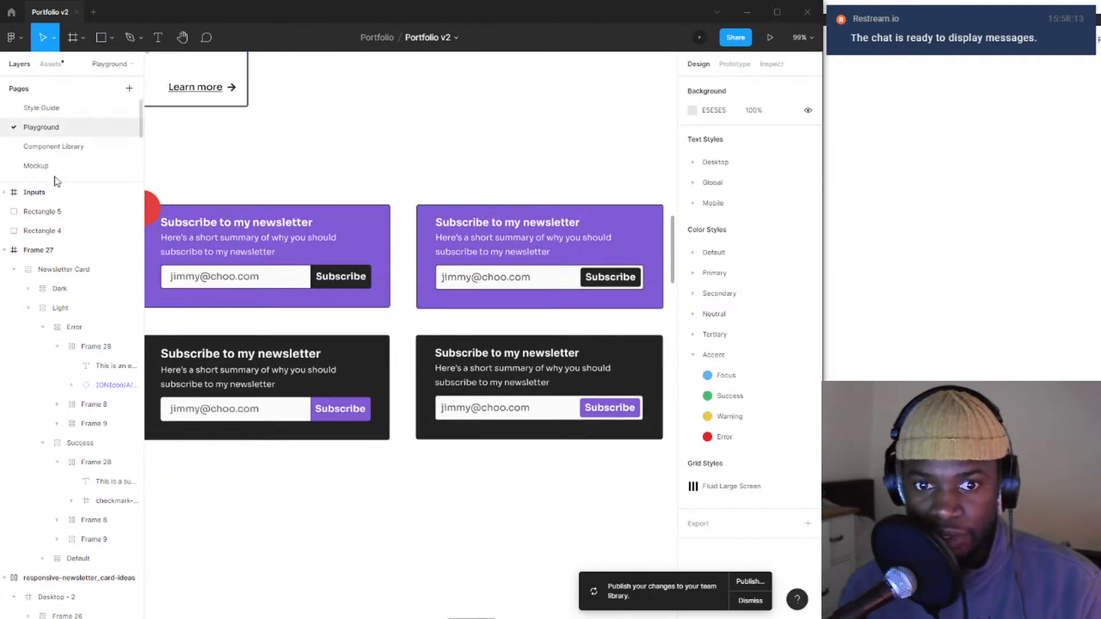
- Return to the Design Inspo page and examine the React 2025, Learn Next.js and Fast Feedback project cards
{"action": "scroll", "coordinate": [55, 138], "scroll_direction": "down", "scroll_amount": 3}
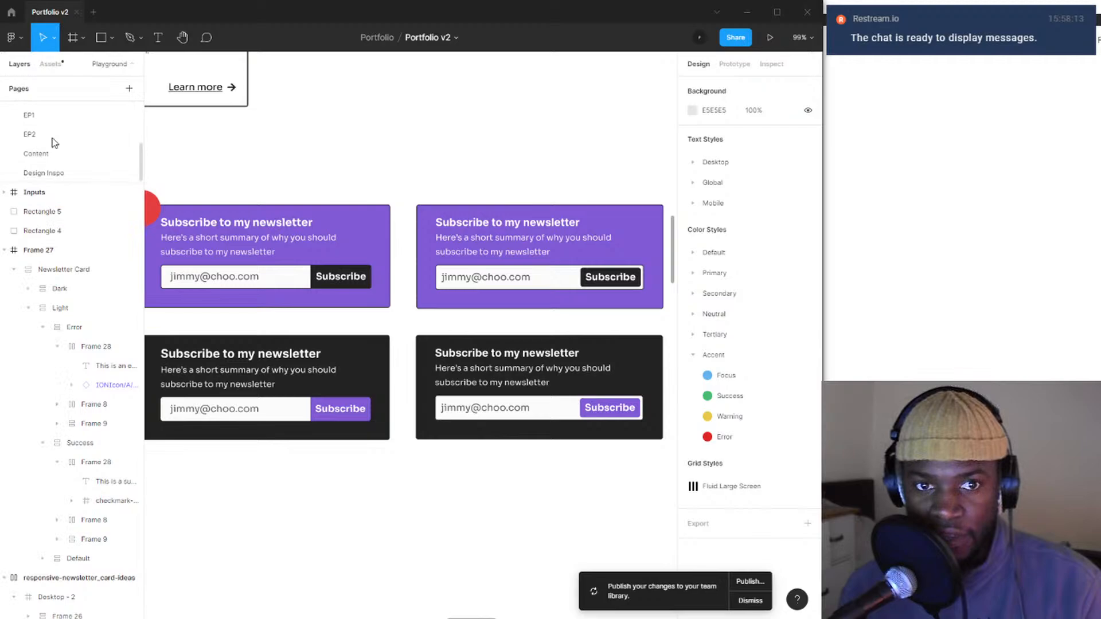
{"action": "left_click", "coordinate": [65, 174]}
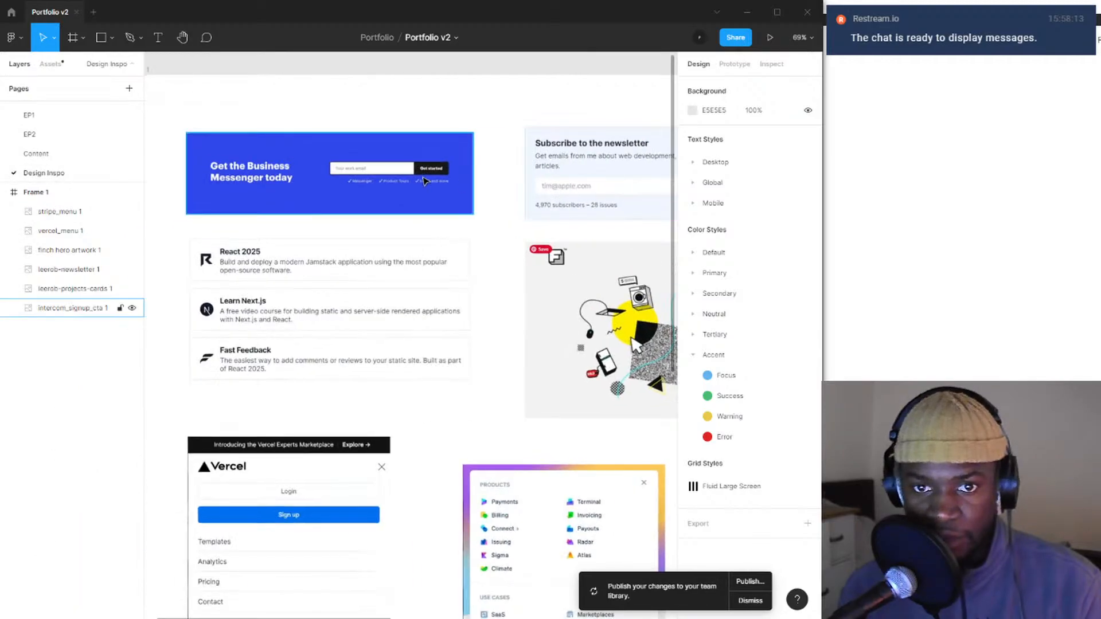
{"action": "left_click_drag", "start_coordinate": [491, 148], "coordinate": [453, 153]}
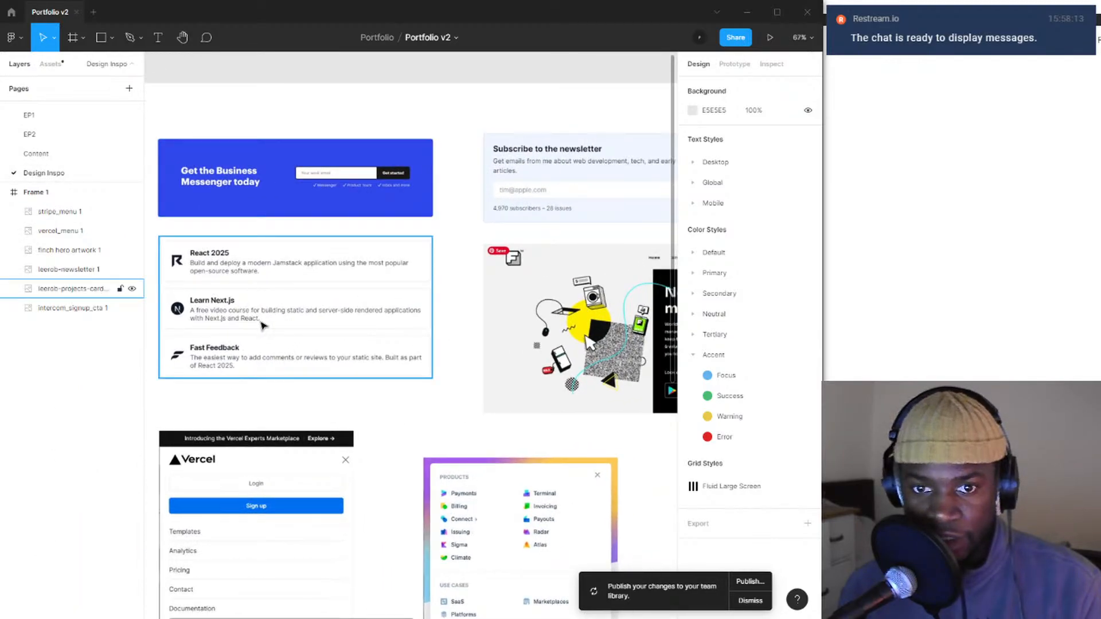
{"action": "left_click_drag", "start_coordinate": [213, 330], "coordinate": [307, 329]}
{"action": "scroll", "coordinate": [357, 269], "scroll_direction": "up", "scroll_amount": 2}
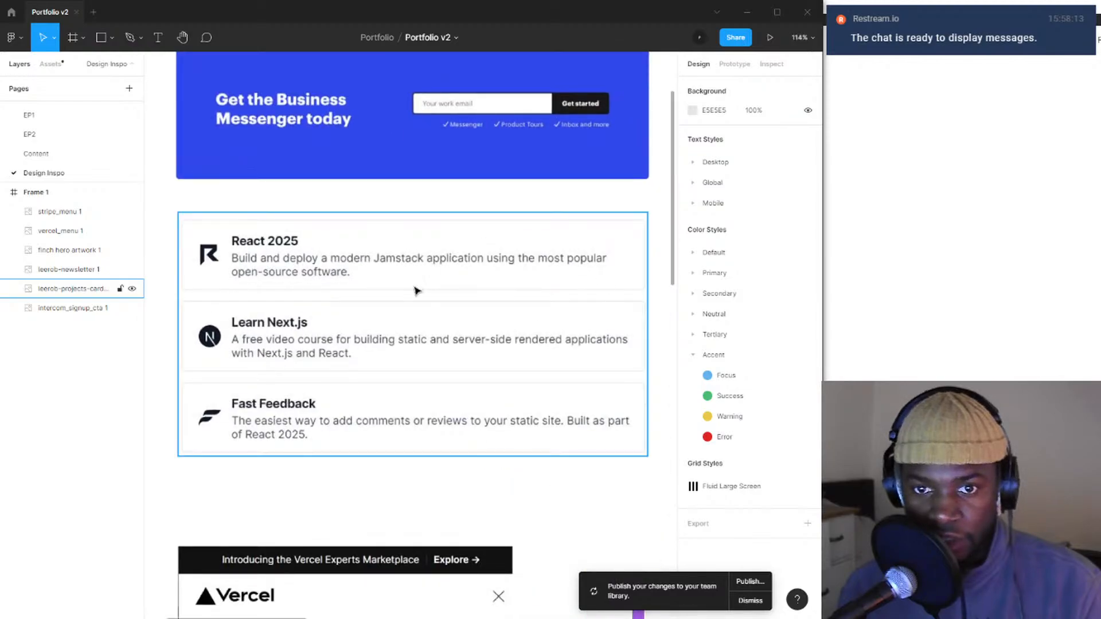
{"action": "left_click", "coordinate": [538, 356]}
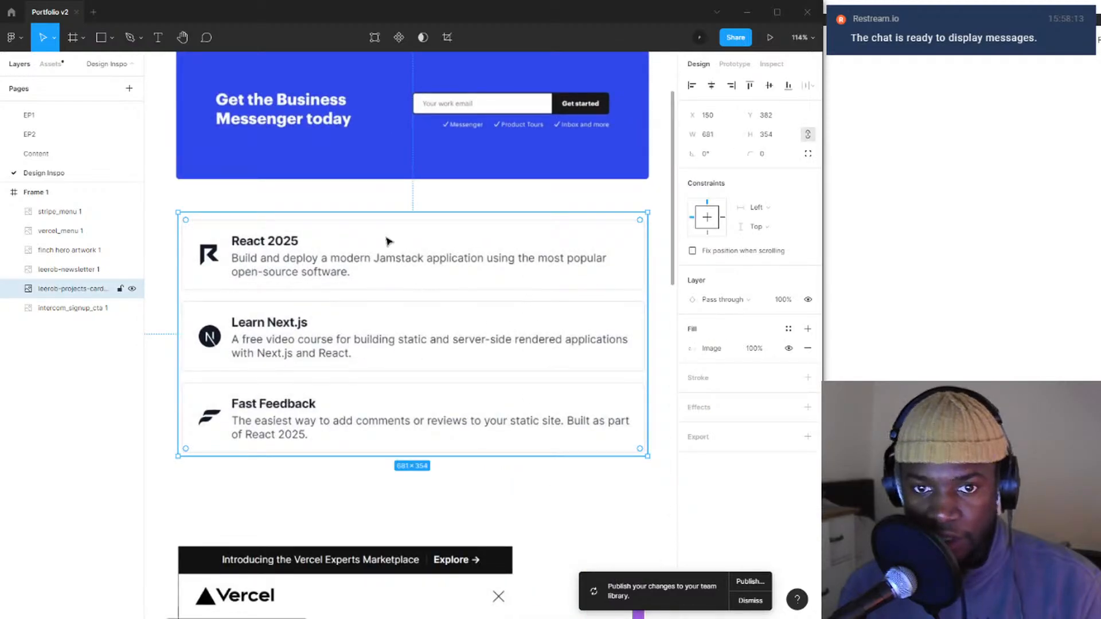
{"action": "left_click", "coordinate": [529, 199]}
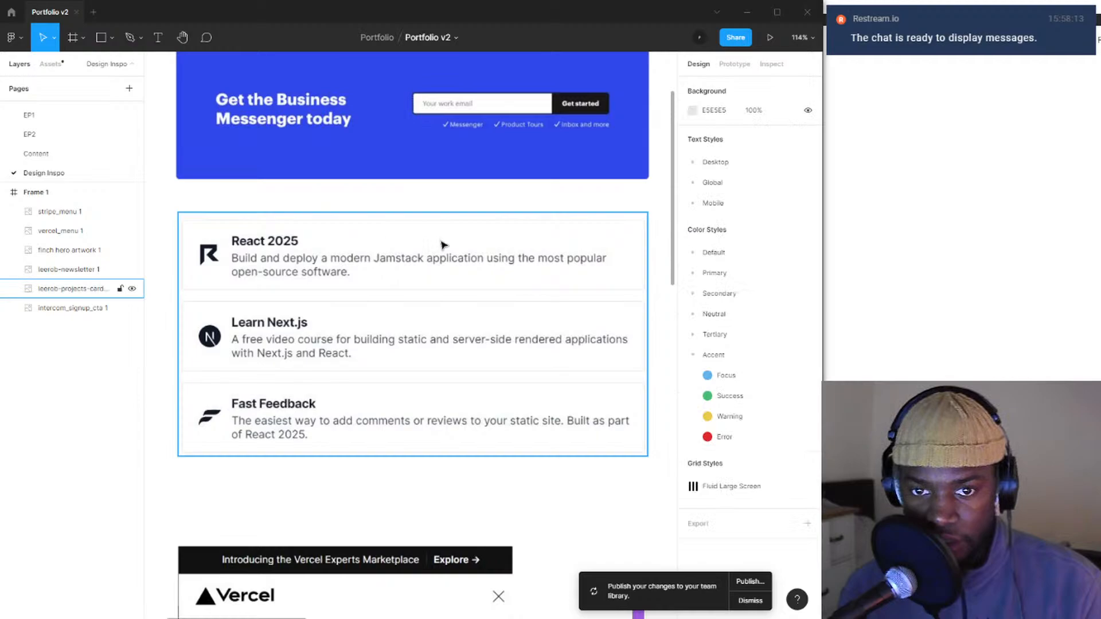
{"action": "left_click", "coordinate": [428, 284]}
{"action": "left_click", "coordinate": [459, 203]}
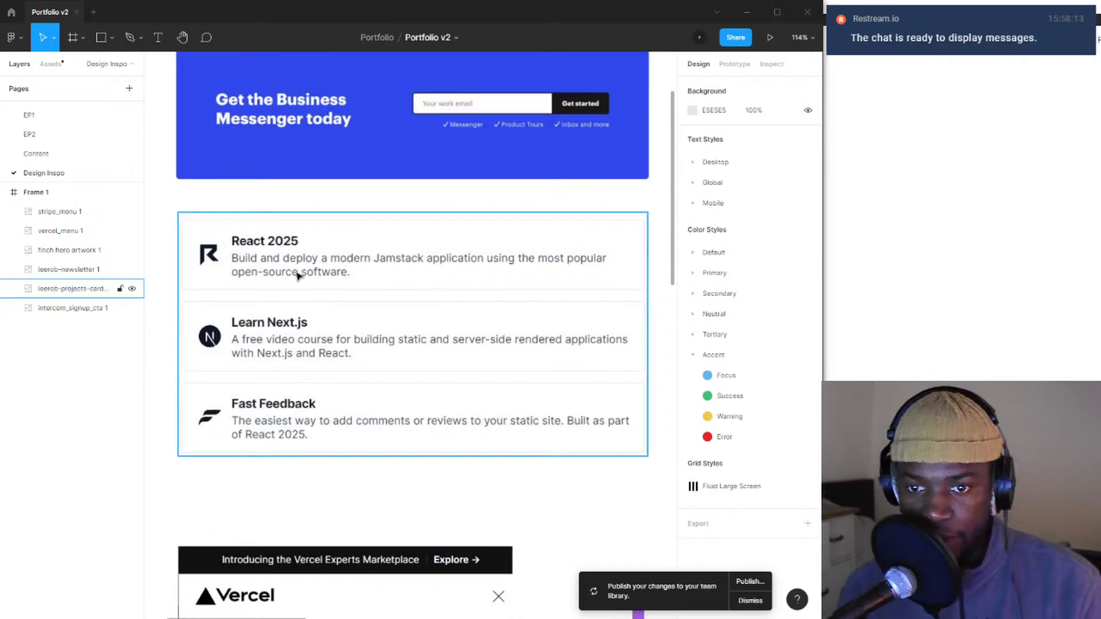
- Review the full inspiration board in Frame 1, including the Finch hero artwork
{"action": "scroll", "coordinate": [298, 276], "scroll_direction": "down", "scroll_amount": 8}
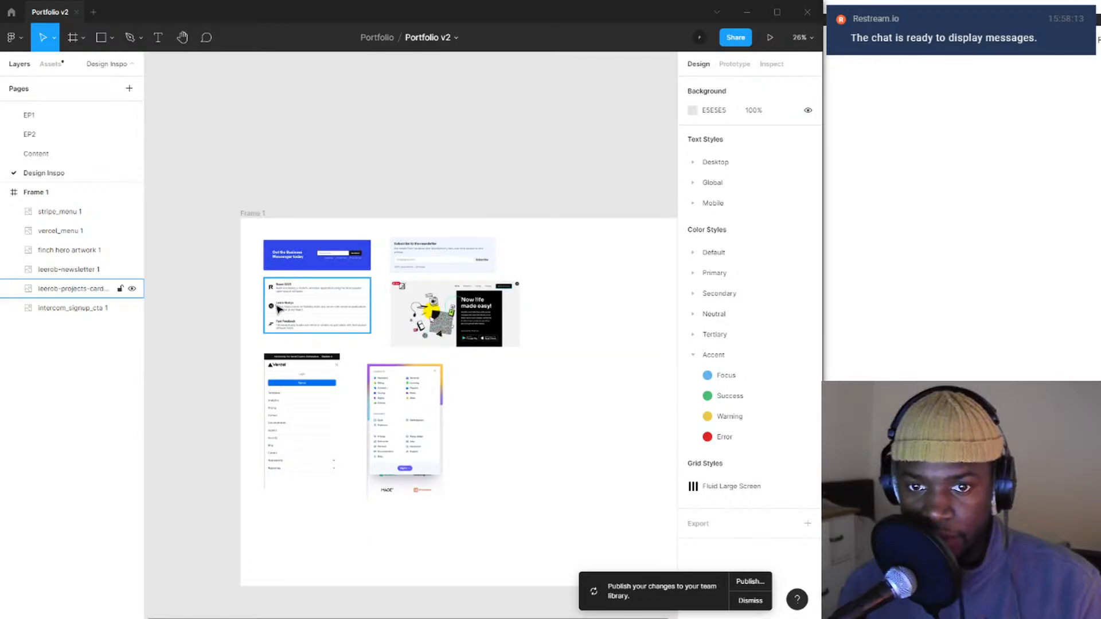
{"action": "scroll", "coordinate": [278, 309], "scroll_direction": "up", "scroll_amount": 5}
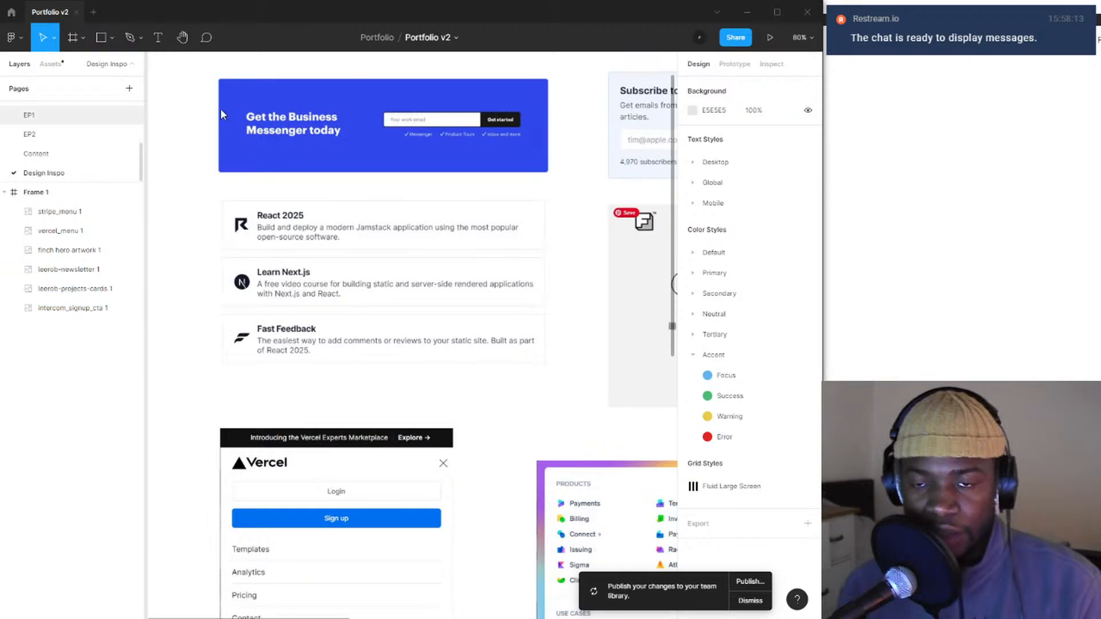
{"action": "scroll", "coordinate": [459, 217], "scroll_direction": "down", "scroll_amount": 3}
{"action": "scroll", "coordinate": [445, 264], "scroll_direction": "up", "scroll_amount": 5}
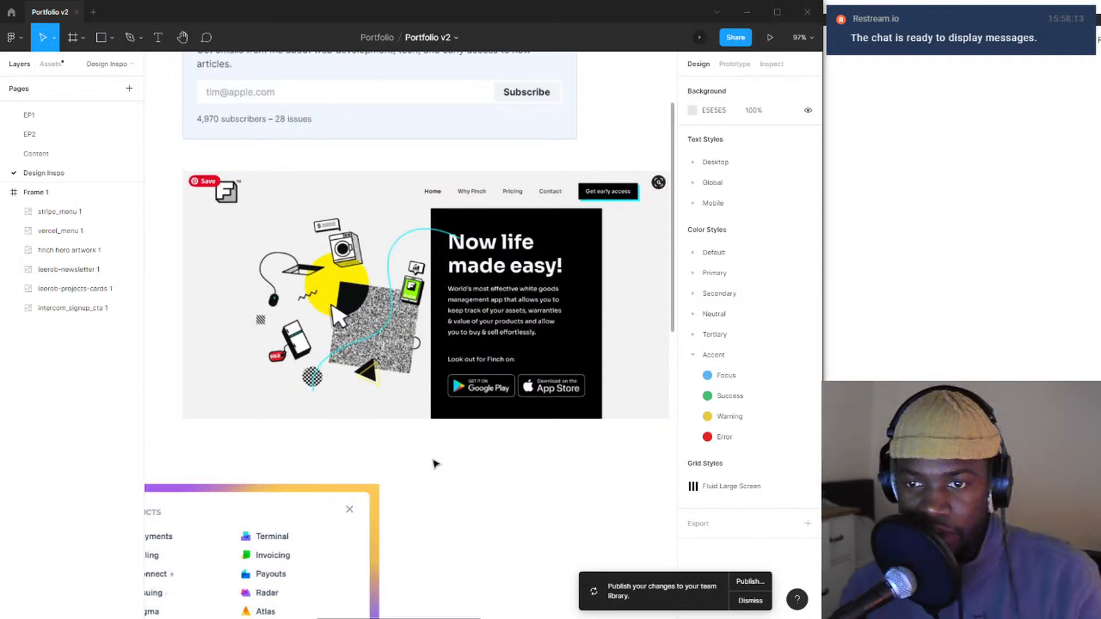
{"action": "key", "text": "shift+1"}
{"action": "left_click", "coordinate": [510, 331]}
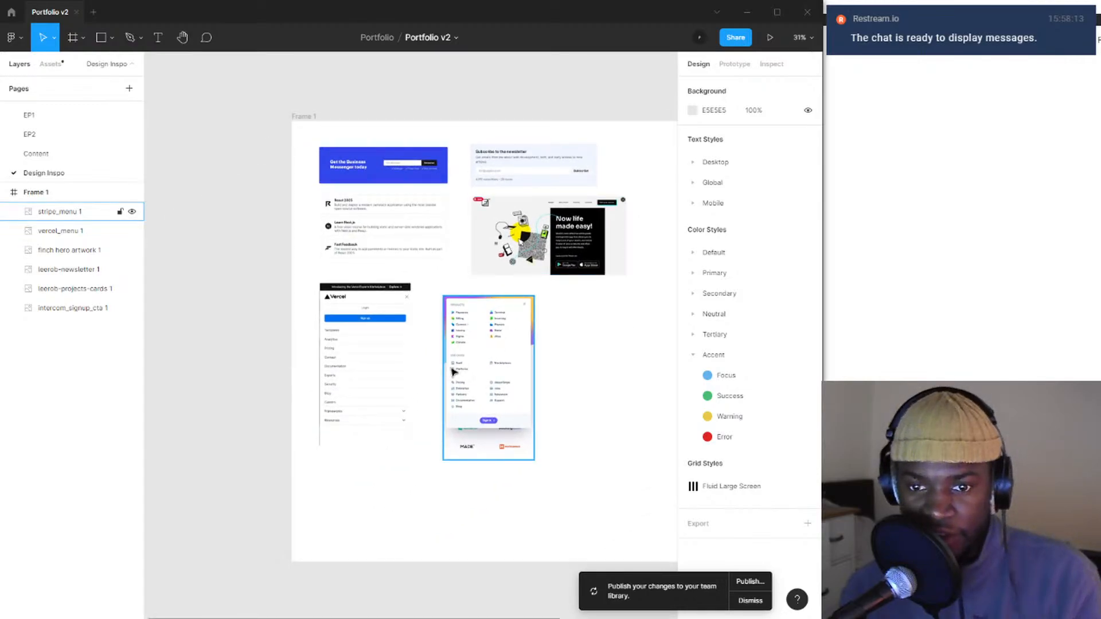
{"action": "key", "text": "Escape"}
{"action": "scroll", "coordinate": [433, 385], "scroll_direction": "up", "scroll_amount": 3, "text": "ctrl"}
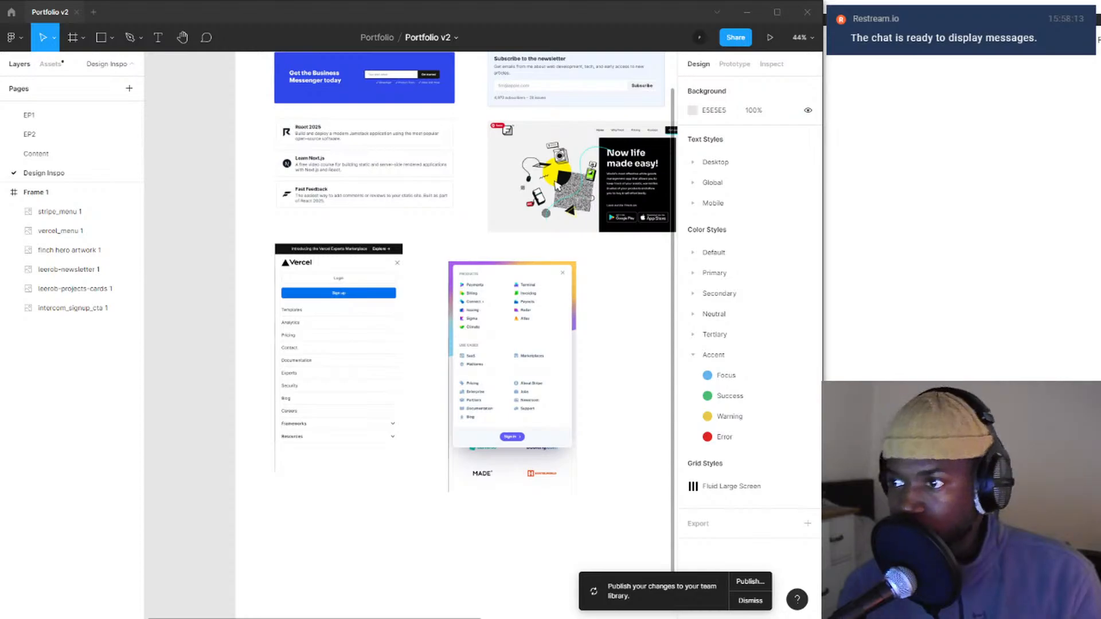
{"action": "scroll", "coordinate": [368, 459], "scroll_direction": "up", "scroll_amount": 1}
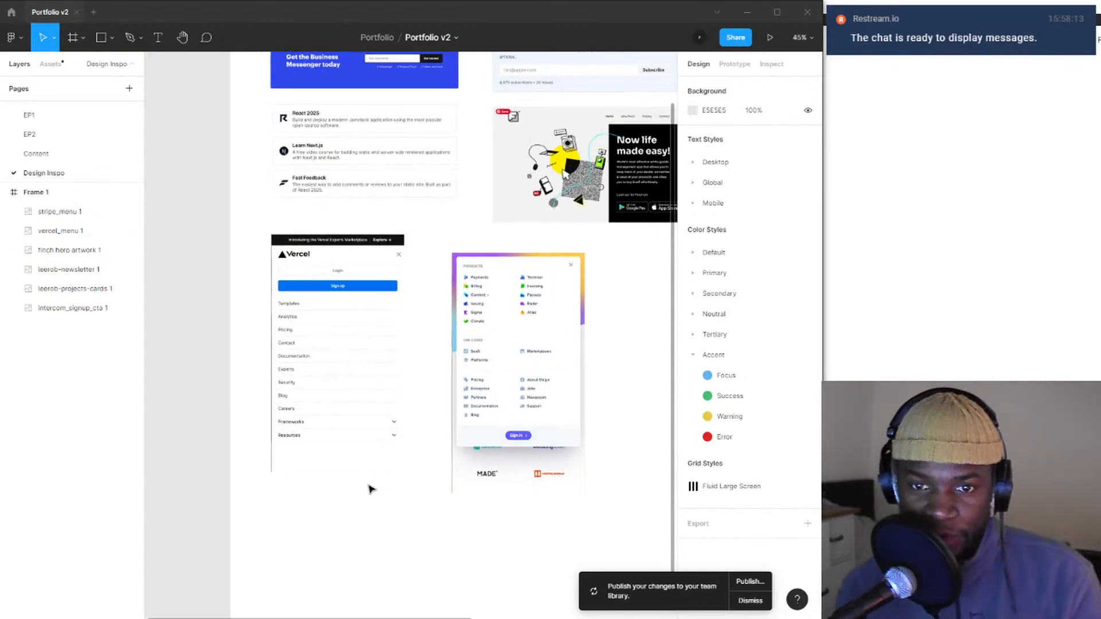
- Examine the Vercel and Stripe mobile menu screenshots at the lower part of Frame 1
{"action": "left_click_drag", "start_coordinate": [374, 493], "coordinate": [347, 331]}
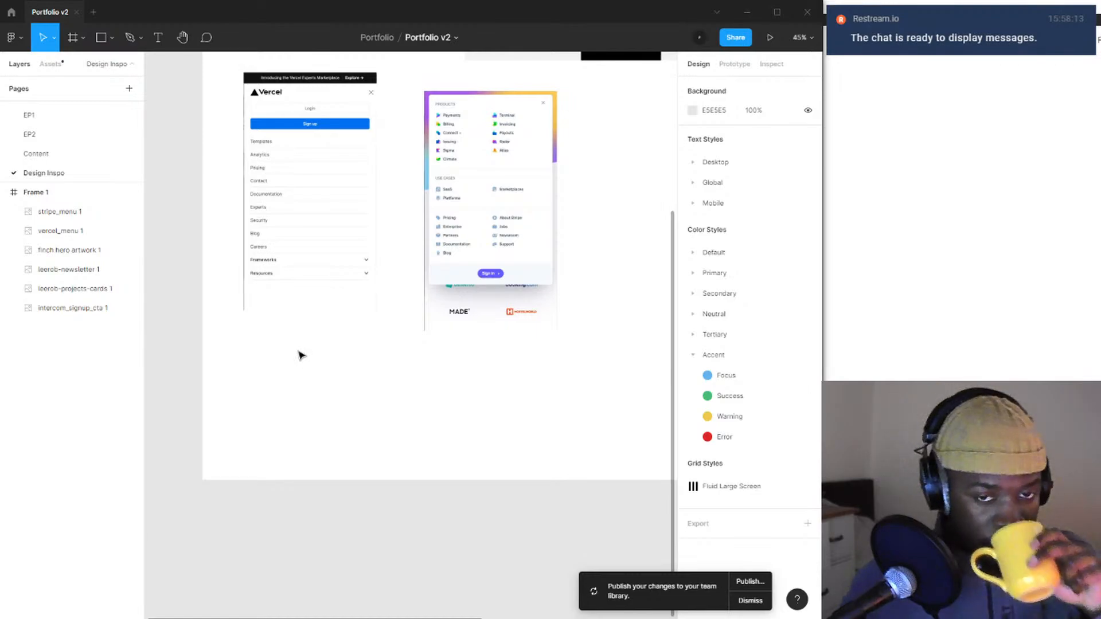
{"action": "left_click", "coordinate": [321, 136]}
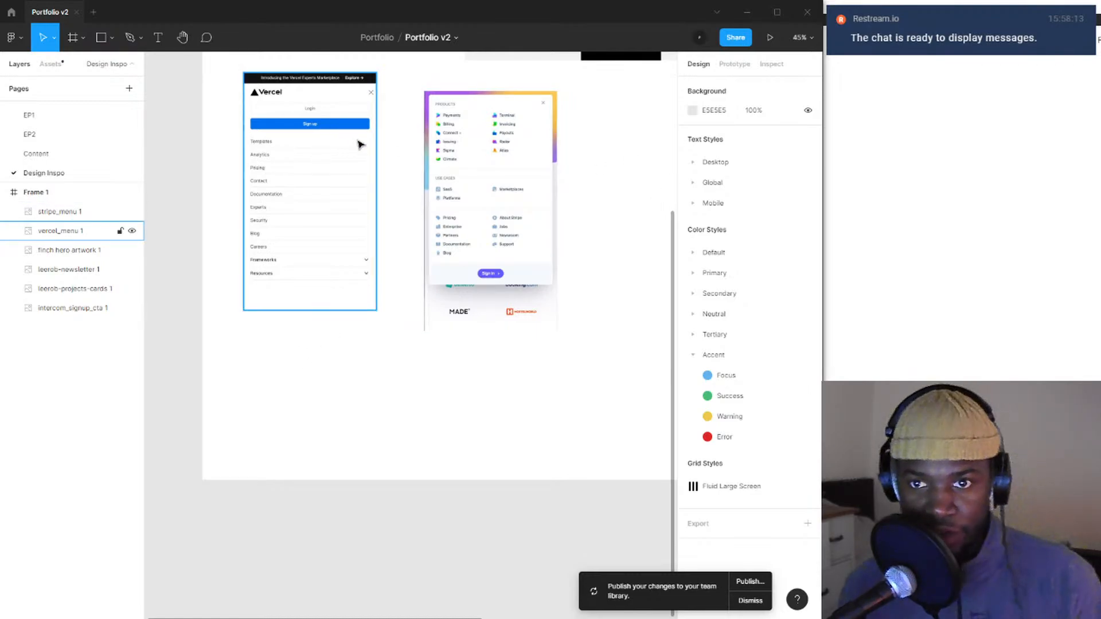
{"action": "scroll", "coordinate": [330, 95], "scroll_direction": "up", "scroll_amount": 5}
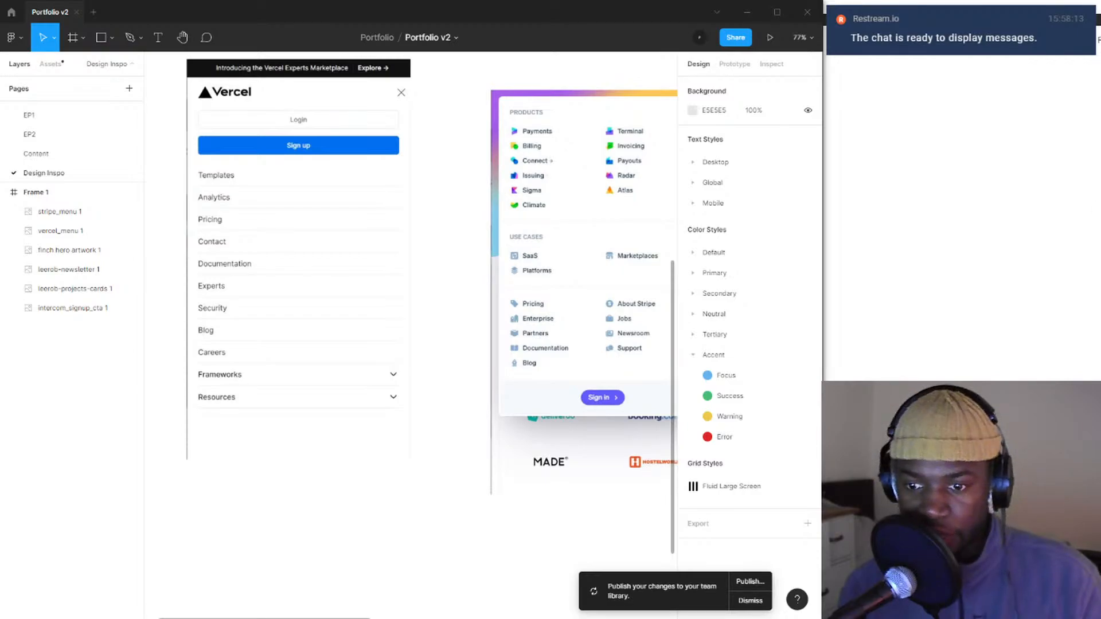
- Switch to the Chrome window with the live portfolio and load vercel.com in its iPhone X device preview
{"action": "left_click", "coordinate": [643, 611]}
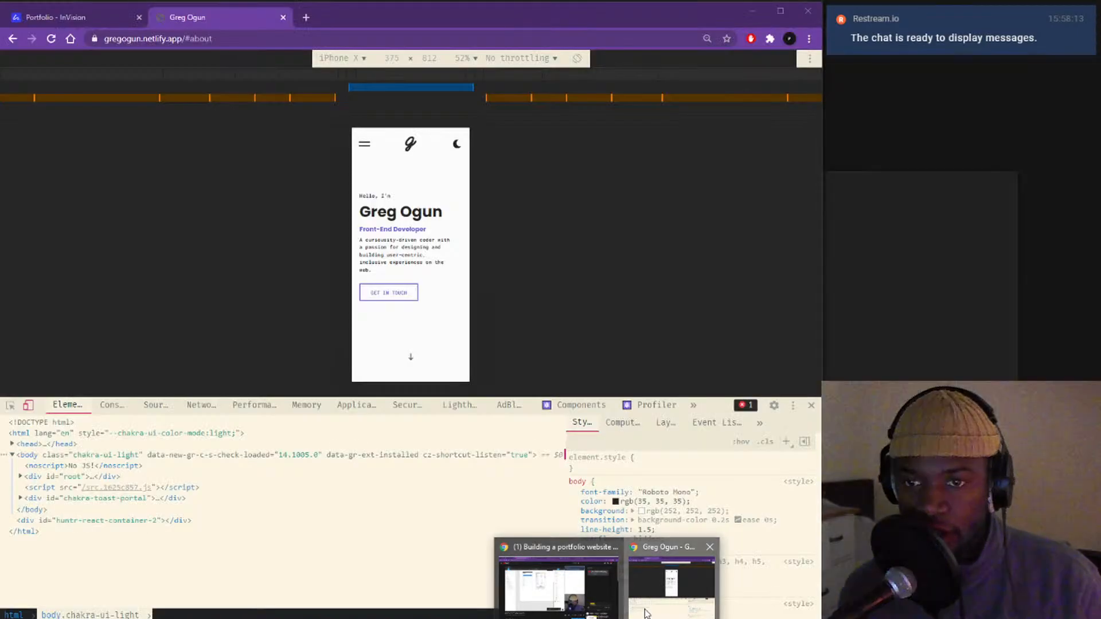
{"action": "left_click", "coordinate": [284, 38]}
{"action": "type", "text": "verce"}
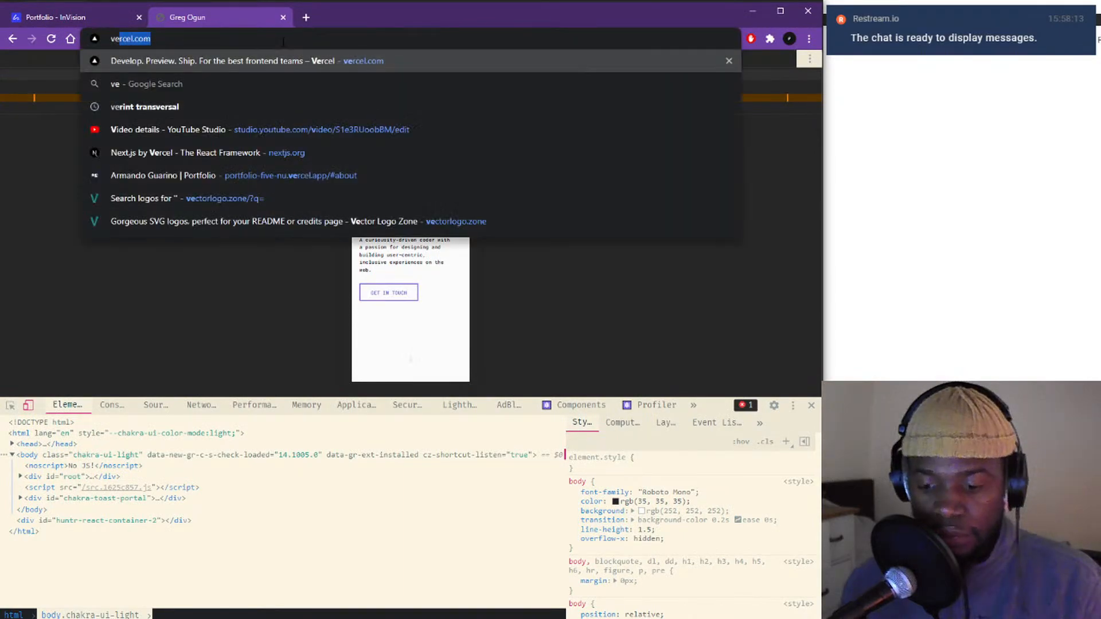
{"action": "type", "text": "l"}
{"action": "key", "text": "Return"}
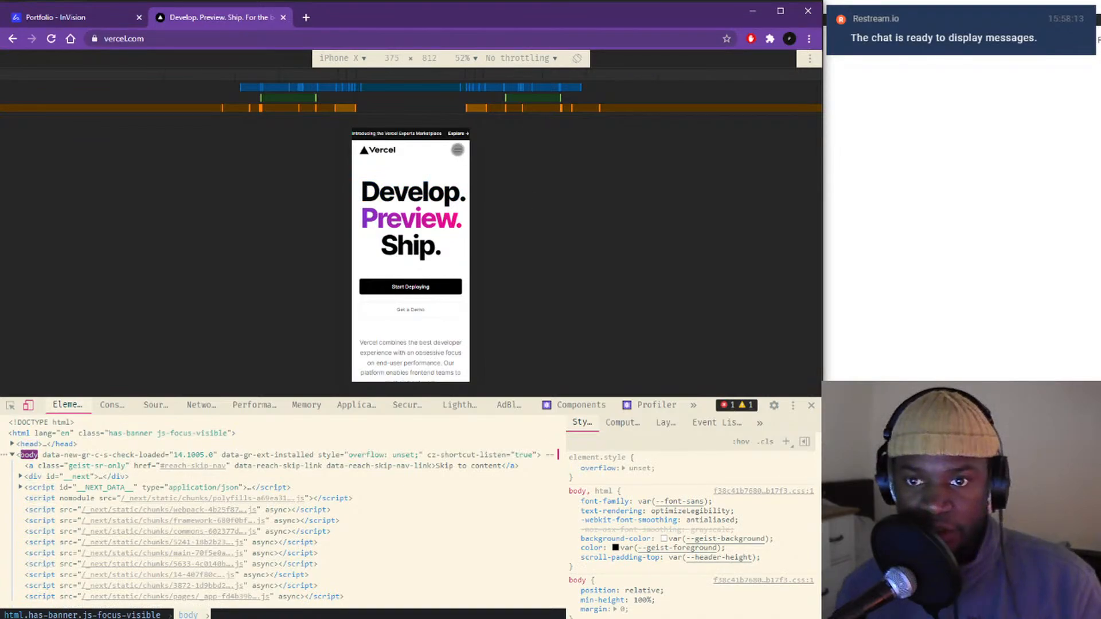
- Open and close the Vercel mobile navigation menu repeatedly to study its behaviour, leaving it open
{"action": "left_click", "coordinate": [458, 150]}
{"action": "left_click", "coordinate": [458, 150]}
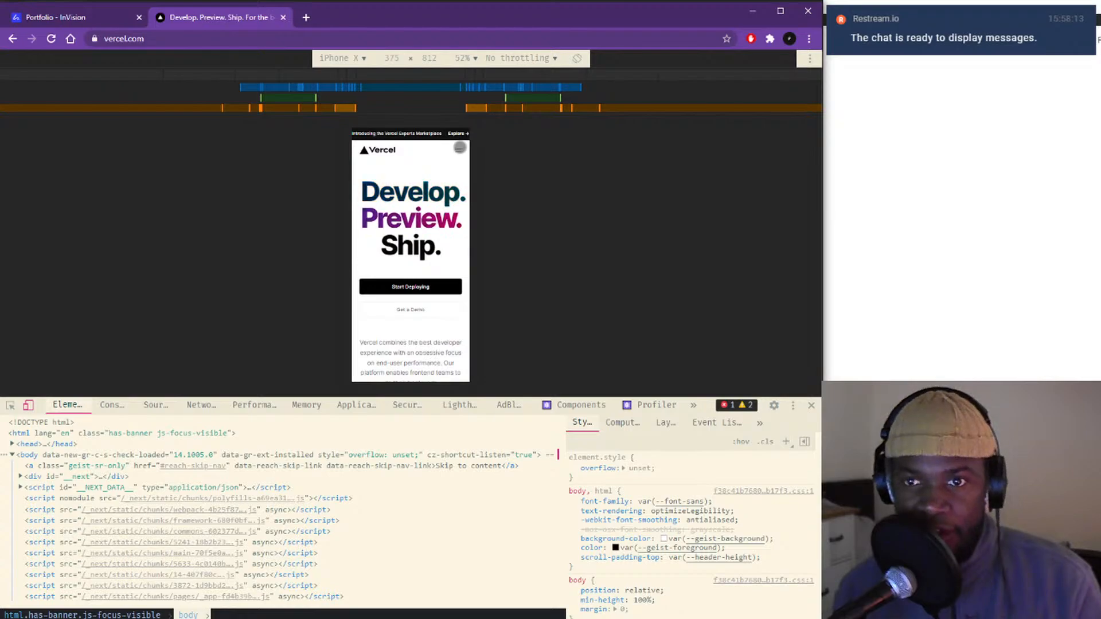
{"action": "left_click", "coordinate": [458, 152]}
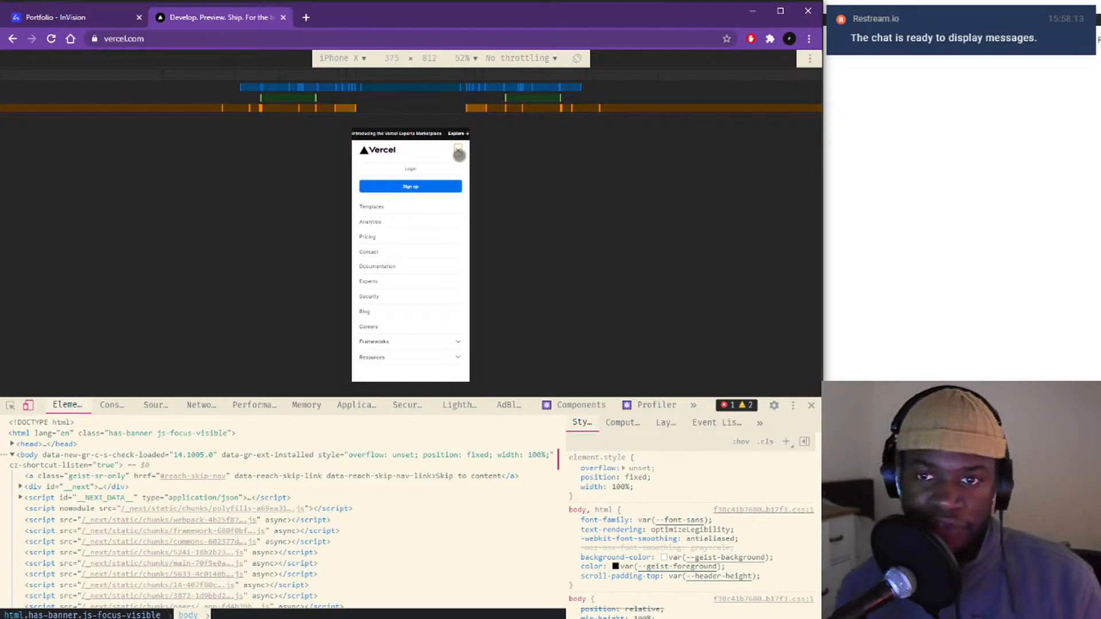
{"action": "left_click", "coordinate": [459, 152]}
{"action": "left_click", "coordinate": [459, 152]}
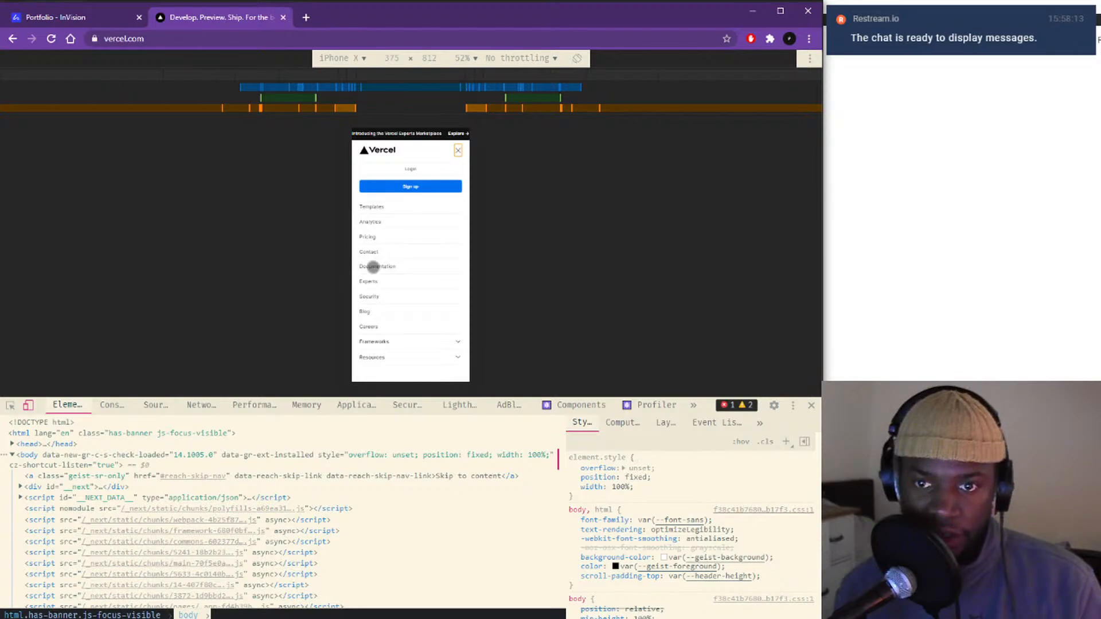
- Visit the Templates page and the Contact page through Vercel's mobile menu to see how its navigation works
{"action": "left_click", "coordinate": [373, 211]}
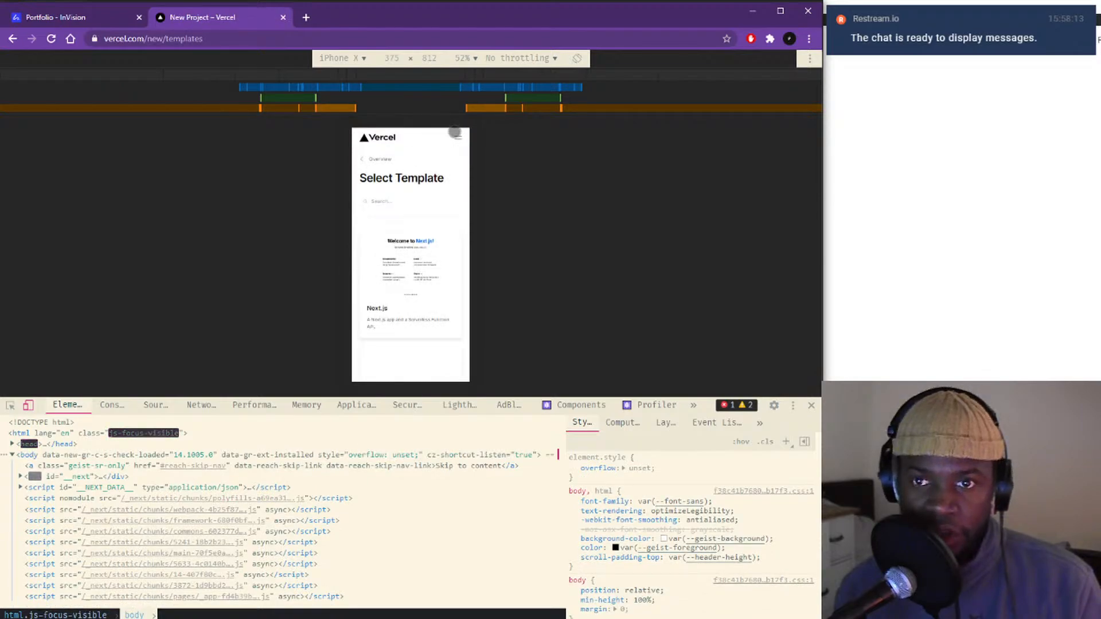
{"action": "left_click", "coordinate": [456, 143]}
{"action": "left_click", "coordinate": [381, 238]}
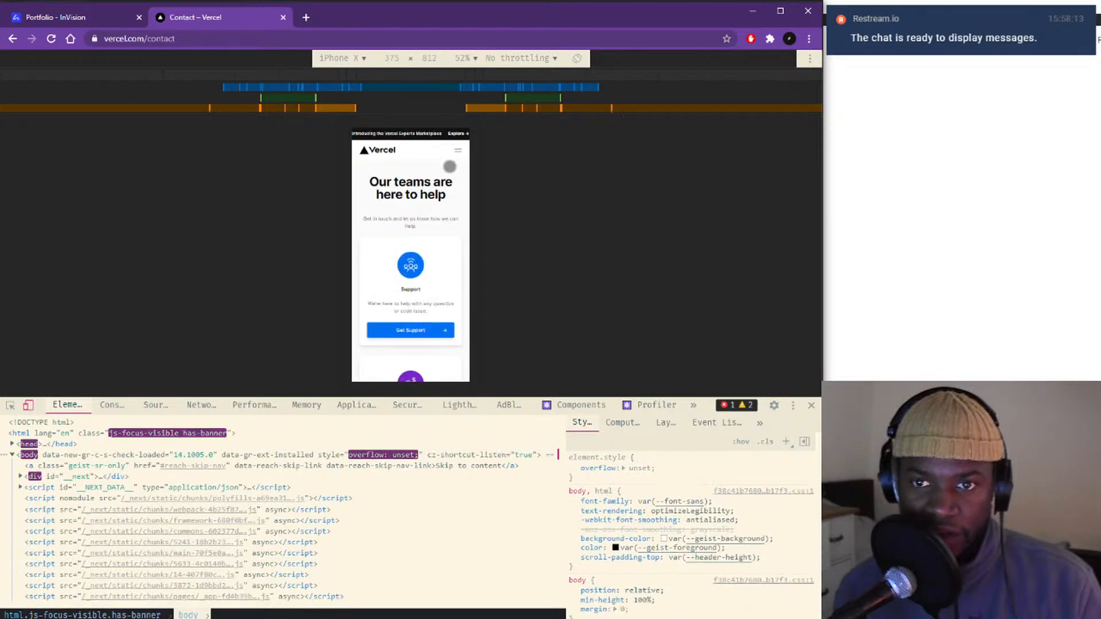
- Visit the Analytics and Pricing pages through Vercel's mobile menu, and reopen and close the menu on the Pricing page
{"action": "left_click", "coordinate": [455, 151]}
{"action": "left_click", "coordinate": [381, 221]}
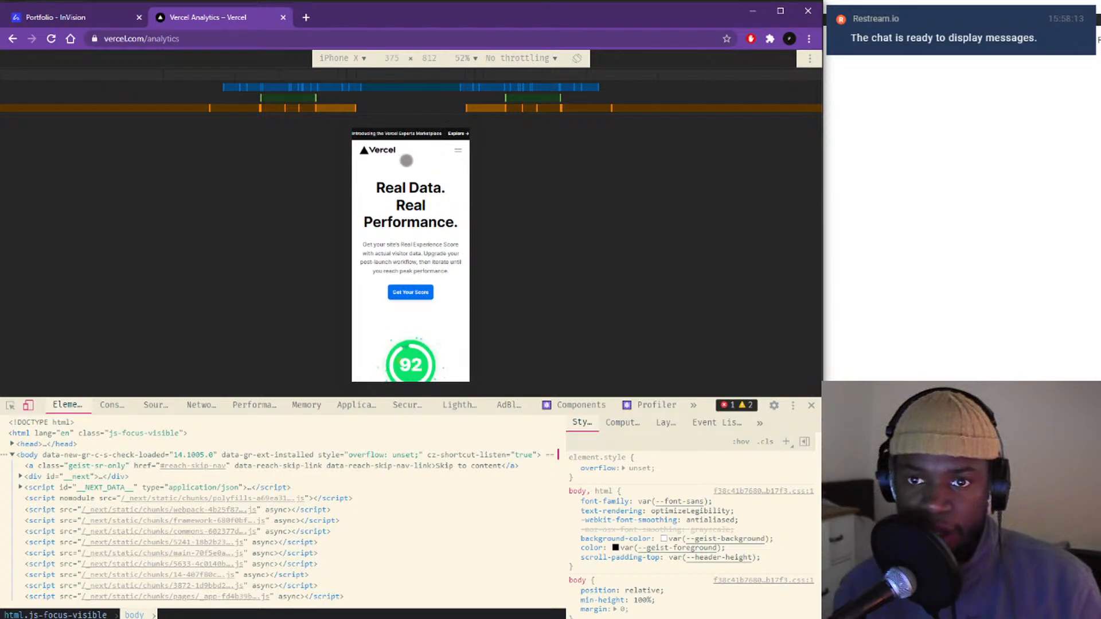
{"action": "scroll", "coordinate": [370, 366], "scroll_direction": "down", "scroll_amount": 2}
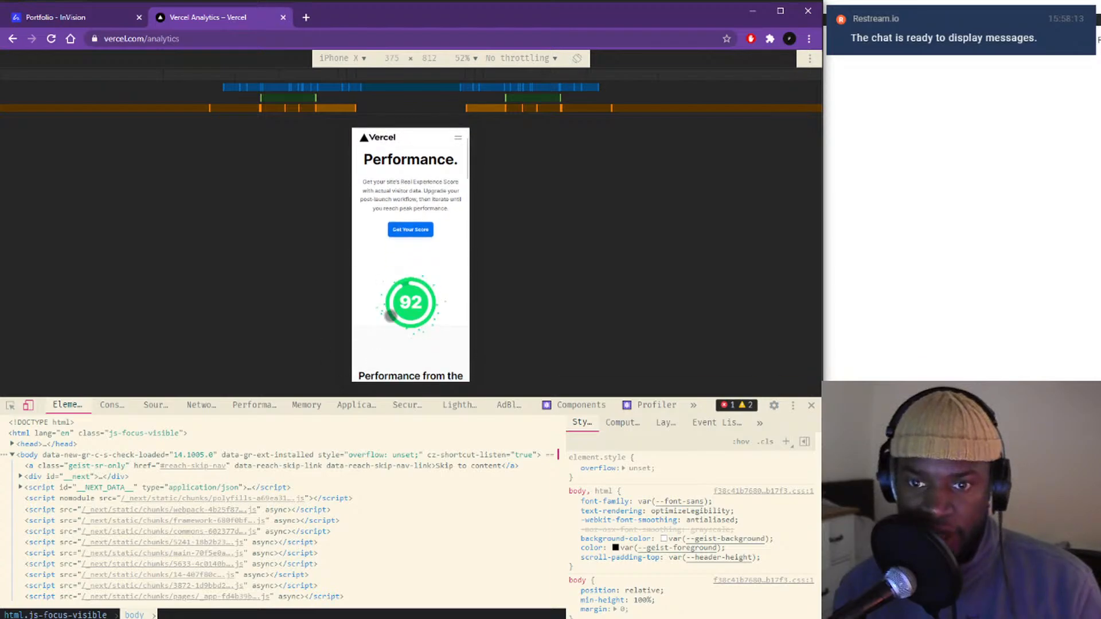
{"action": "scroll", "coordinate": [390, 317], "scroll_direction": "up", "scroll_amount": 2}
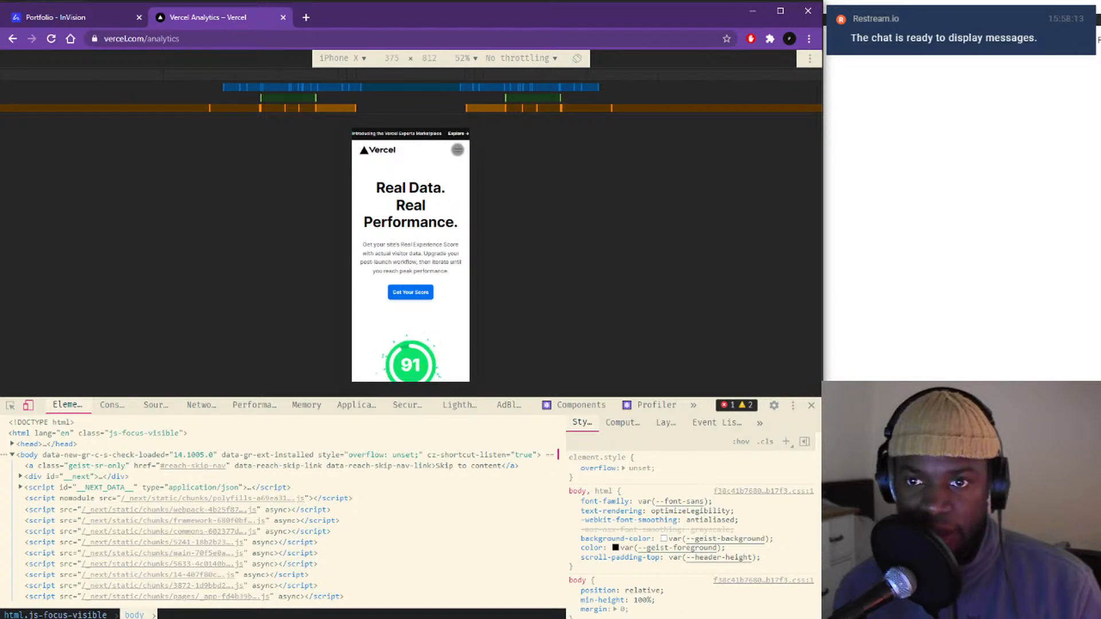
{"action": "left_click", "coordinate": [457, 149]}
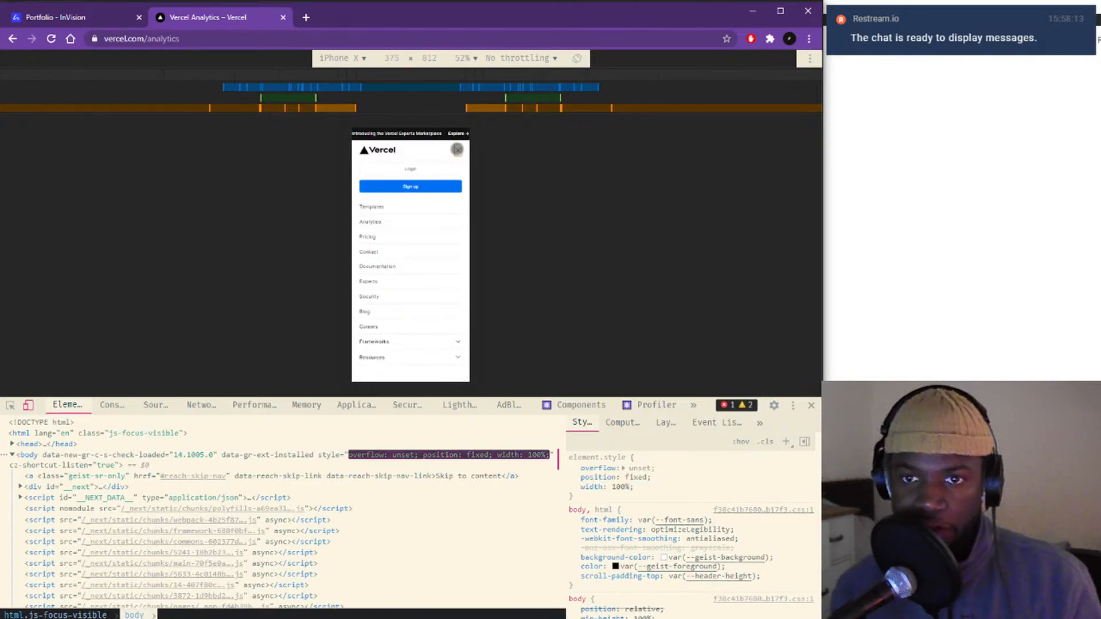
{"action": "left_click", "coordinate": [376, 235]}
{"action": "left_click", "coordinate": [458, 150]}
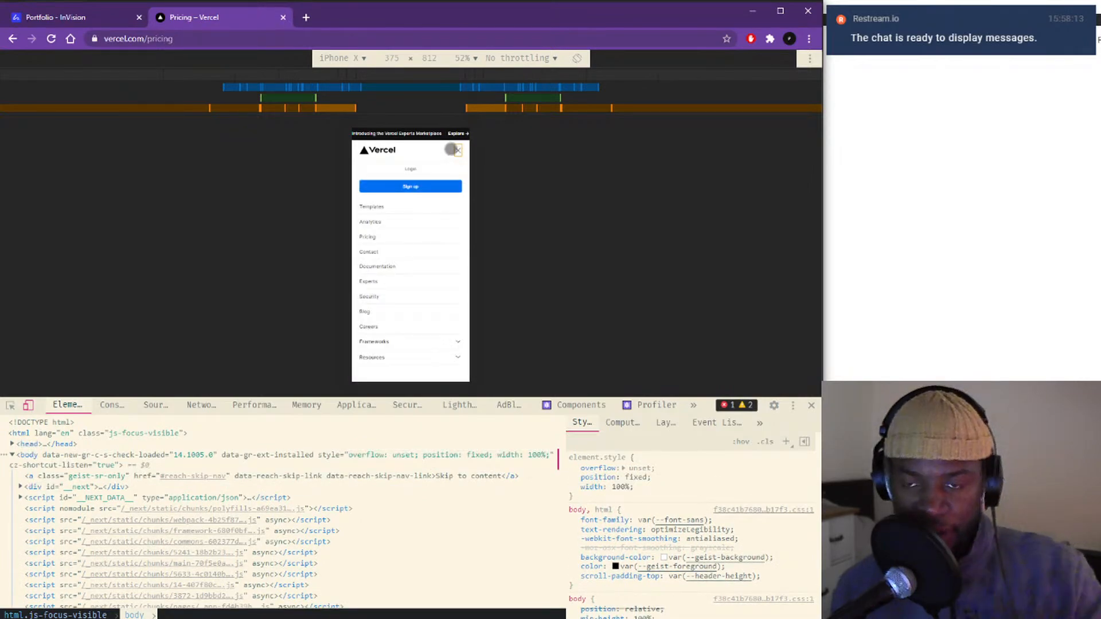
{"action": "left_click", "coordinate": [455, 151]}
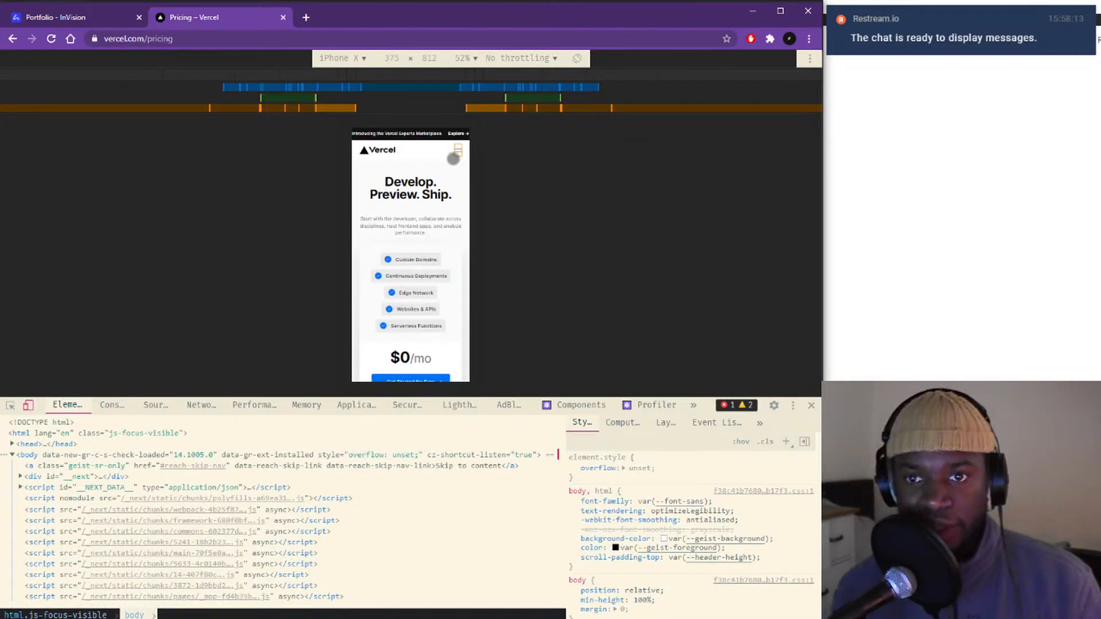
- Search Google for "stripe", open the Stripe homepage from the results, and show it in the mobile device preview
{"action": "left_click", "coordinate": [236, 43]}
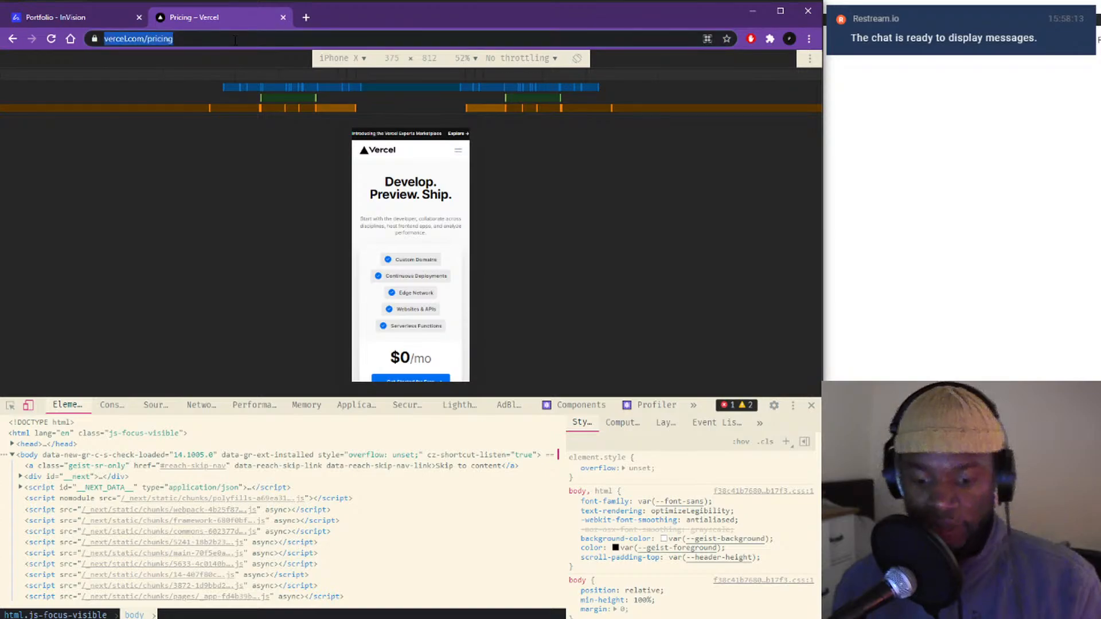
{"action": "type", "text": "stri"}
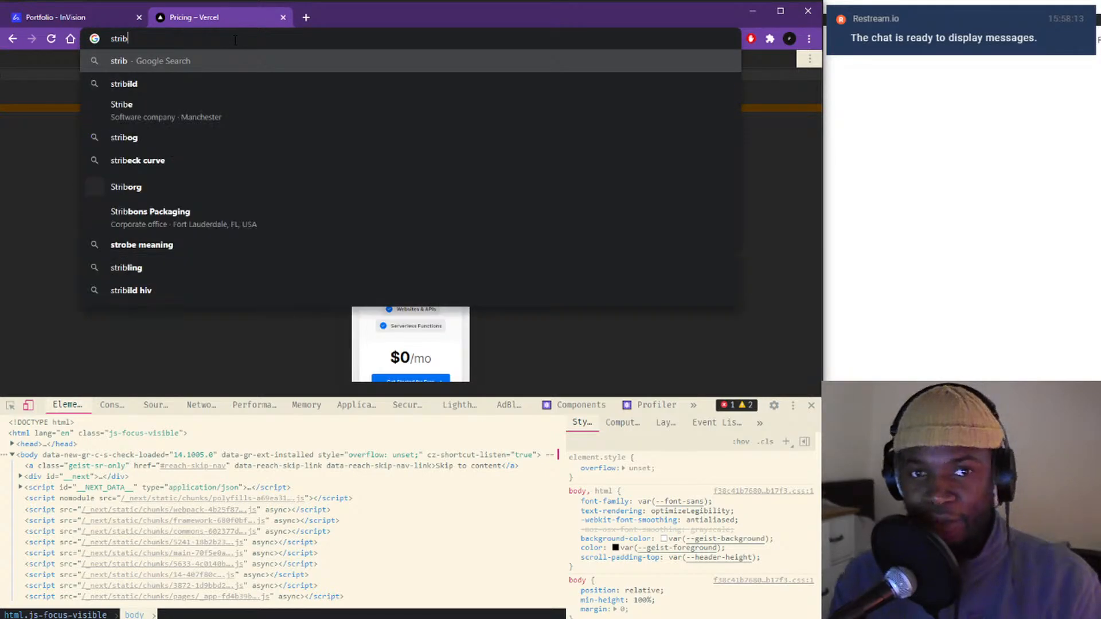
{"action": "type", "text": "pe"}
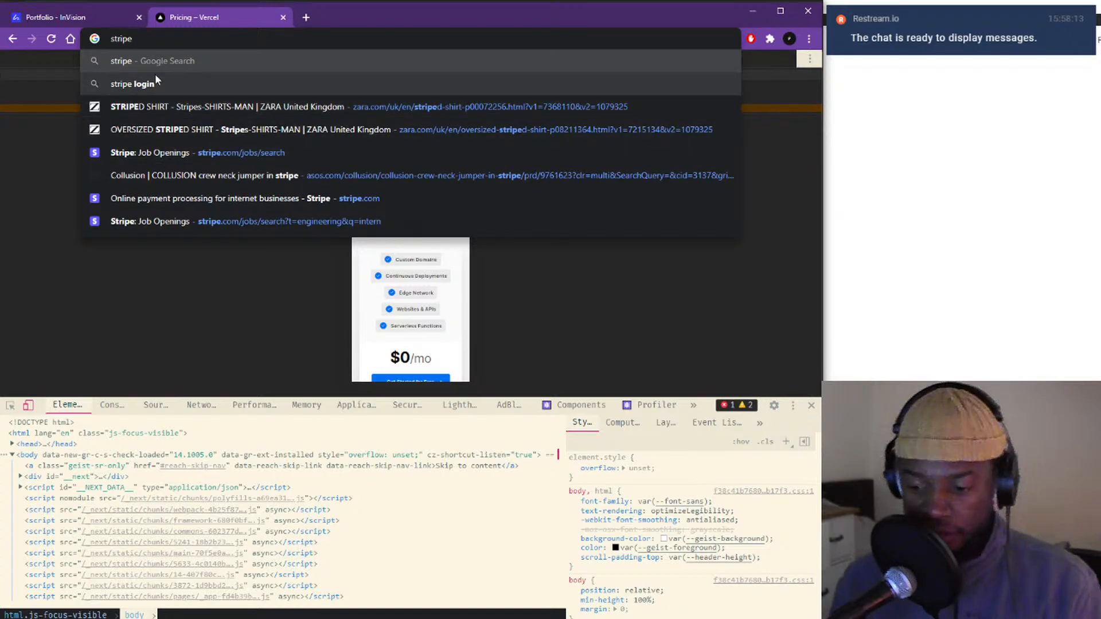
{"action": "key", "text": "Return"}
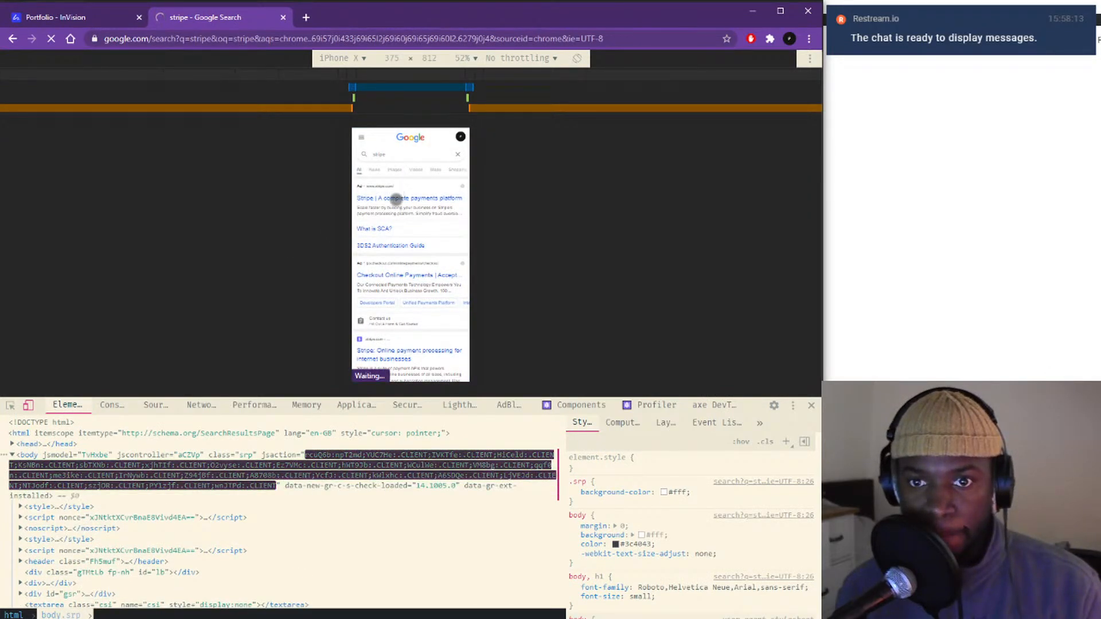
{"action": "left_click", "coordinate": [396, 199]}
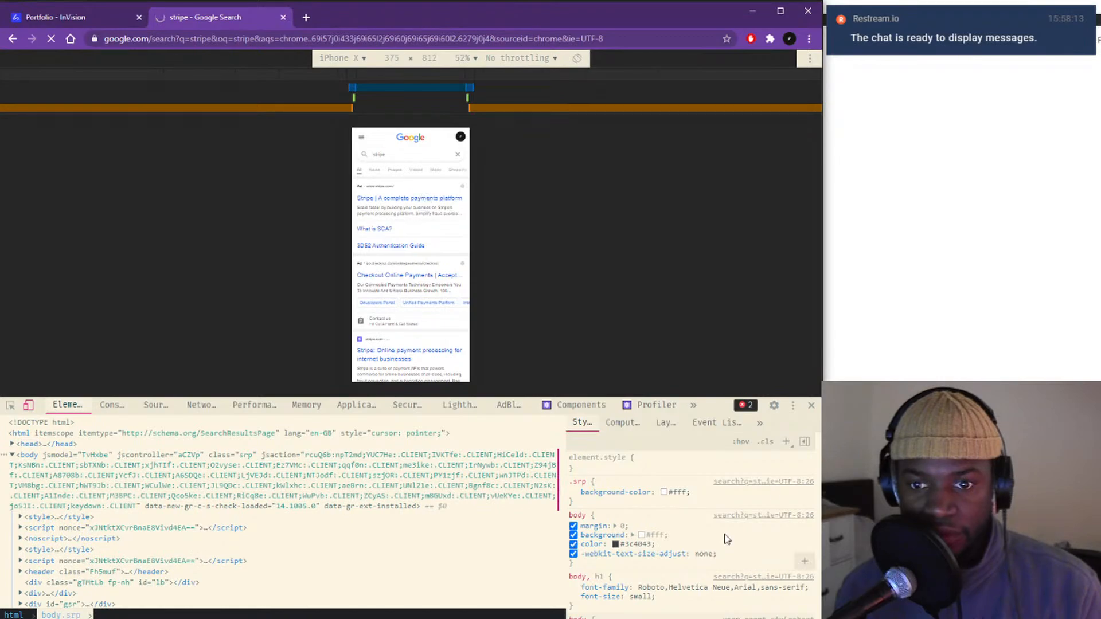
{"action": "left_click", "coordinate": [812, 405]}
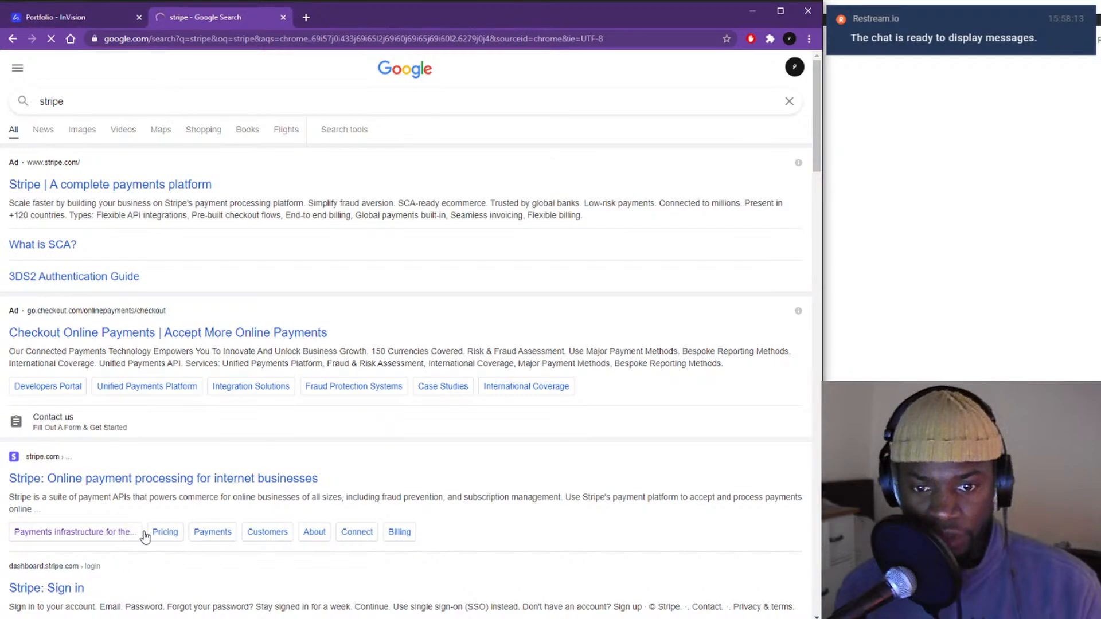
{"action": "left_click", "coordinate": [136, 486]}
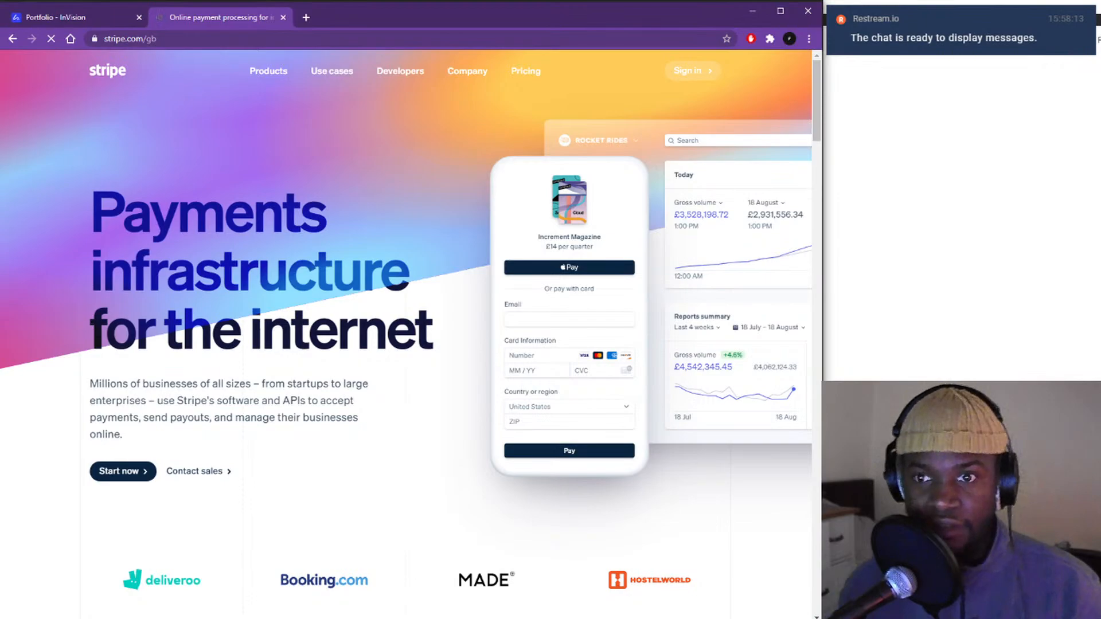
{"action": "key", "text": "ctrl+shift+i"}
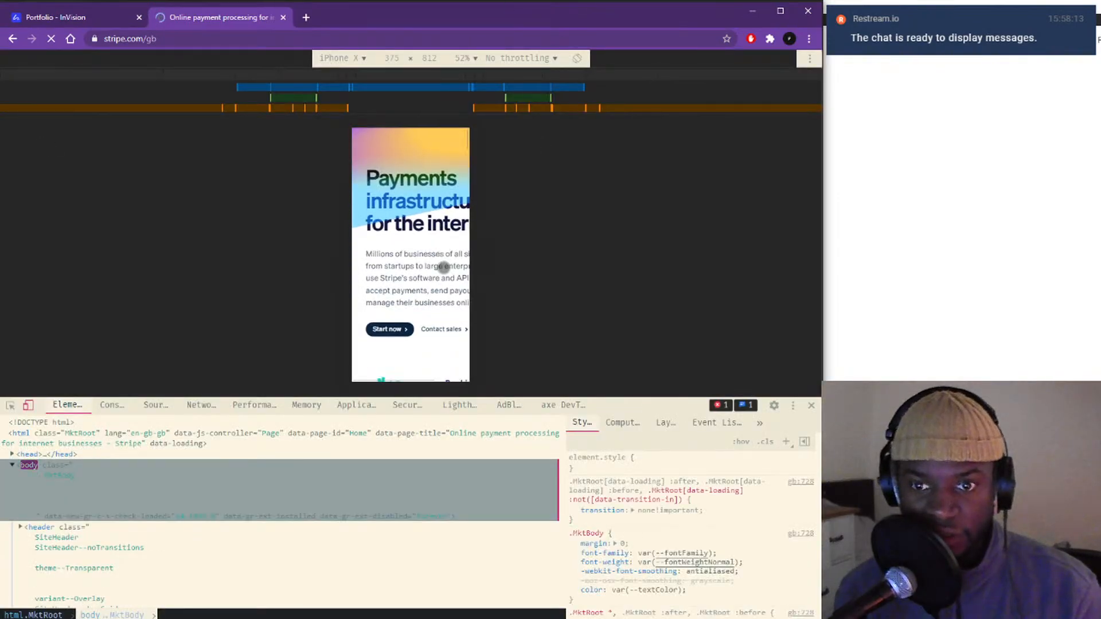
- Try previewing the Stripe homepage in Responsive mode and as an iPhone 5/SE at 100% zoom
{"action": "left_click", "coordinate": [351, 57]}
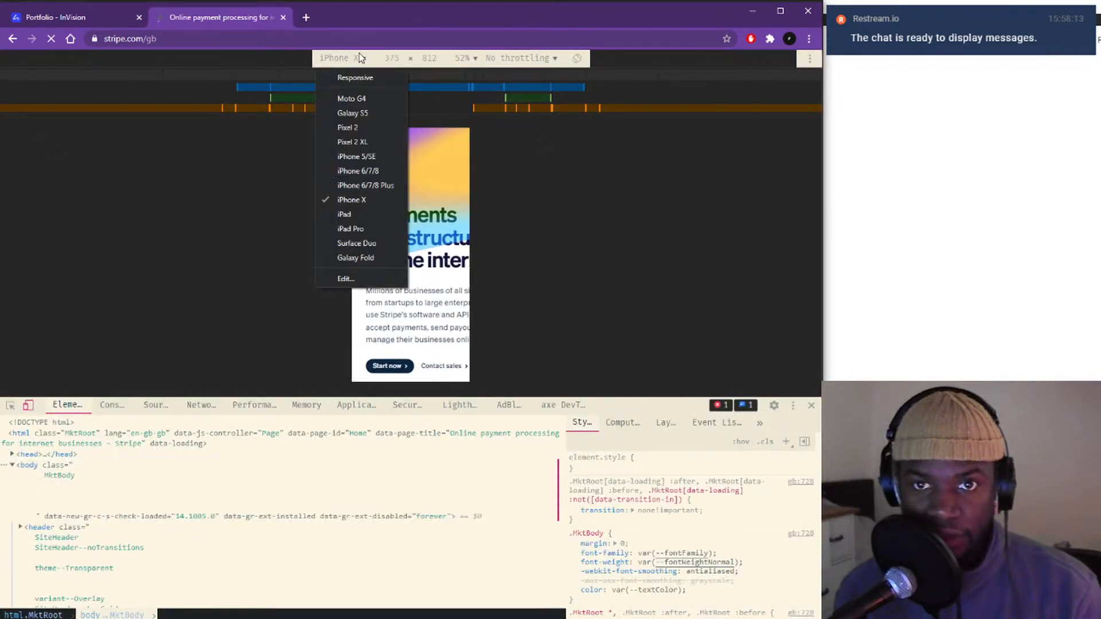
{"action": "left_click", "coordinate": [366, 80]}
{"action": "left_click", "coordinate": [348, 63]}
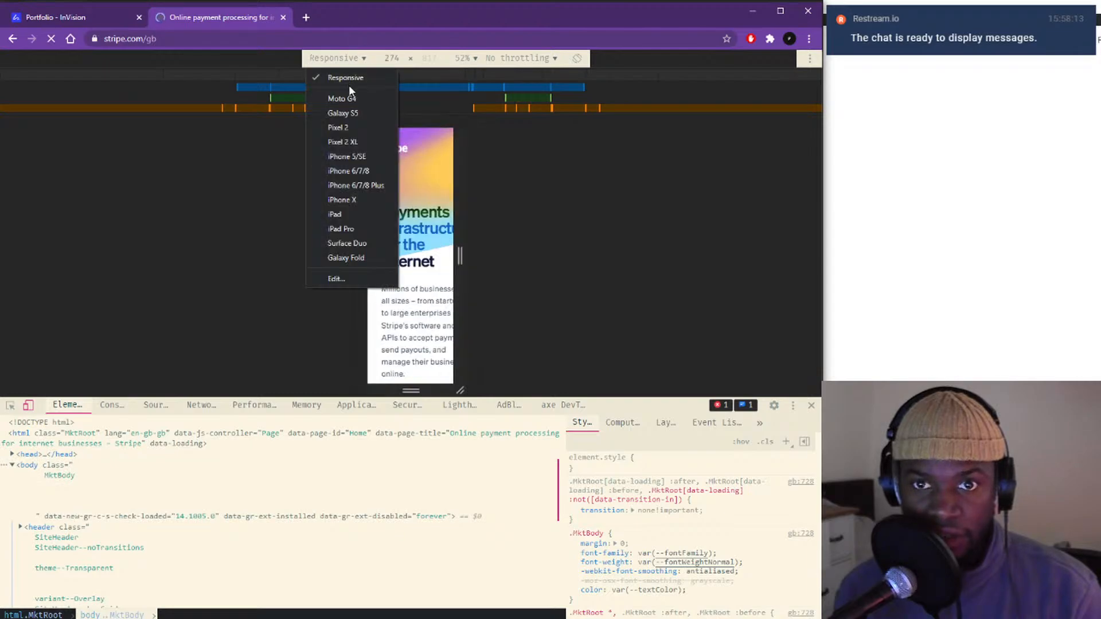
{"action": "left_click", "coordinate": [351, 153]}
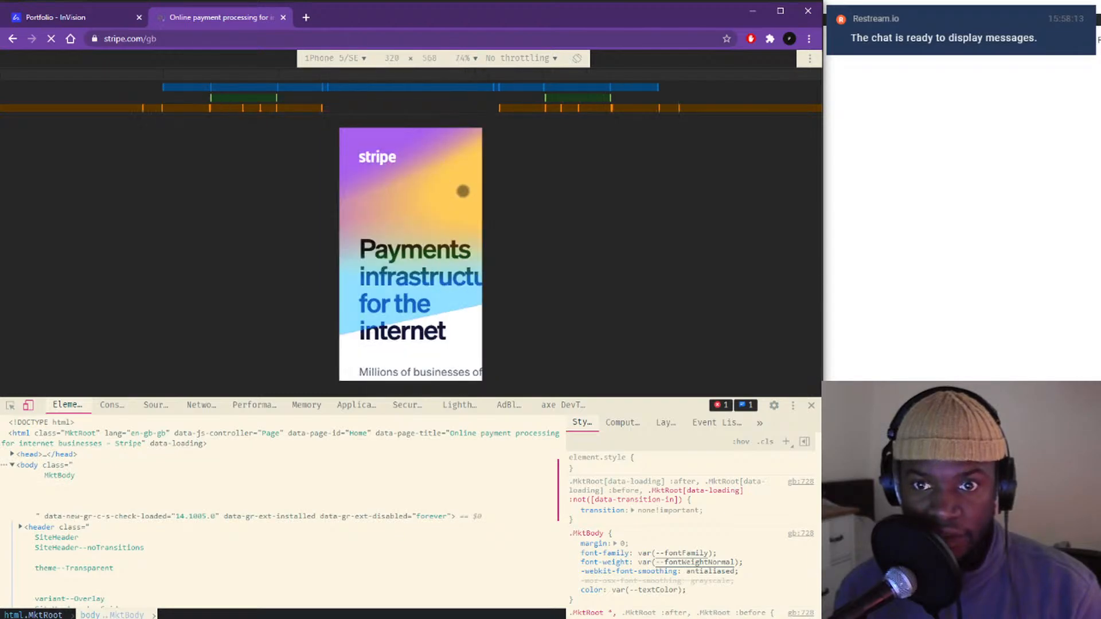
{"action": "scroll", "coordinate": [463, 191], "scroll_direction": "down", "scroll_amount": 2}
{"action": "scroll", "coordinate": [394, 237], "scroll_direction": "up", "scroll_amount": 2}
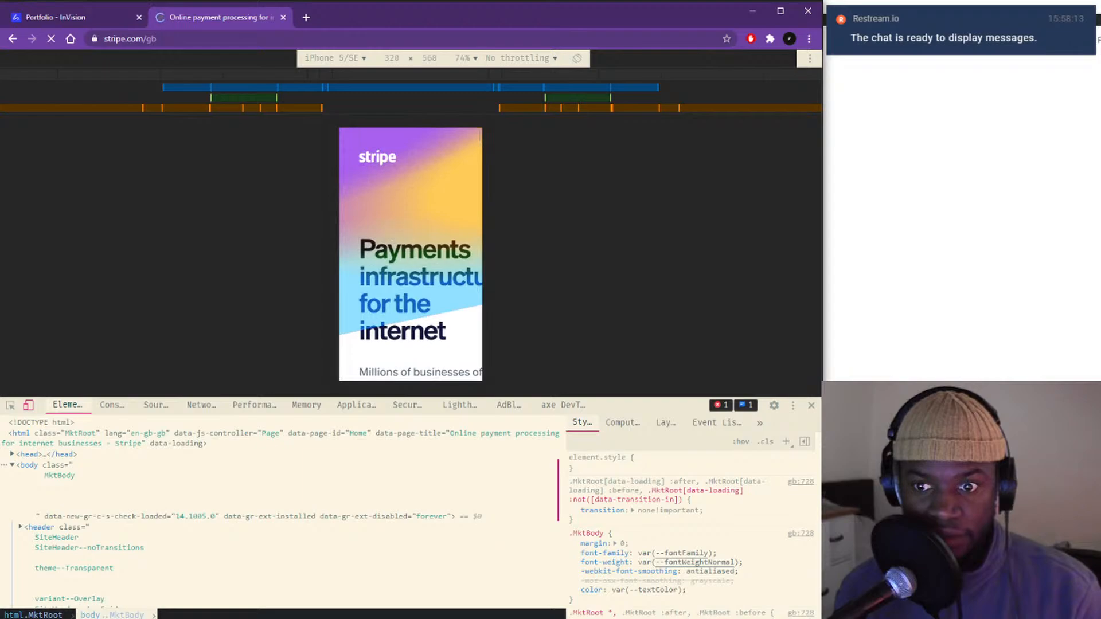
{"action": "left_click", "coordinate": [464, 59]}
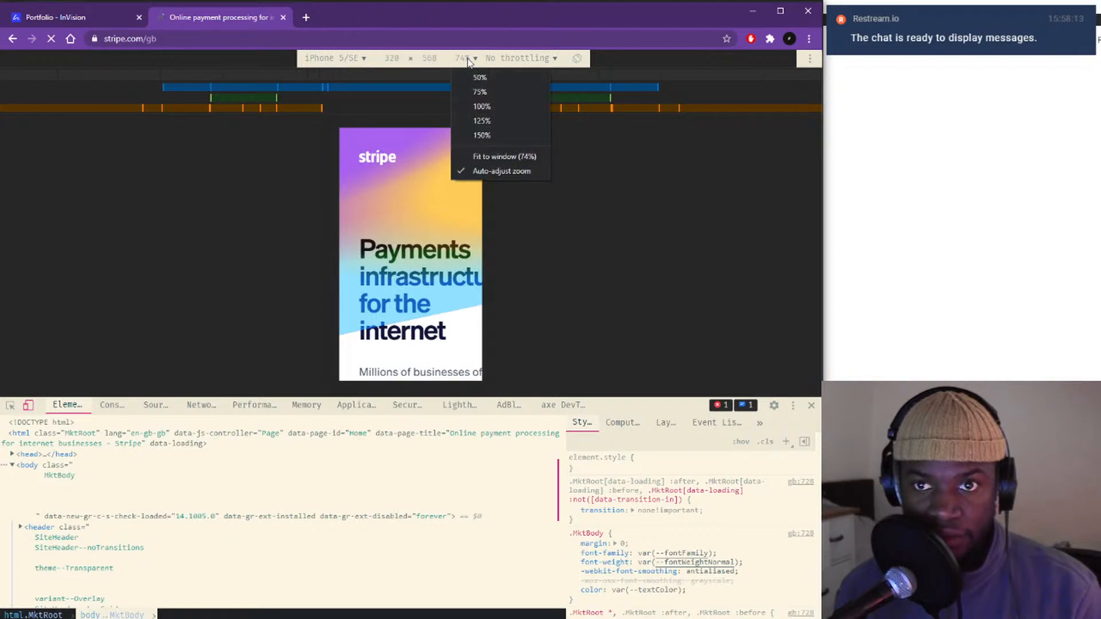
{"action": "left_click", "coordinate": [467, 103]}
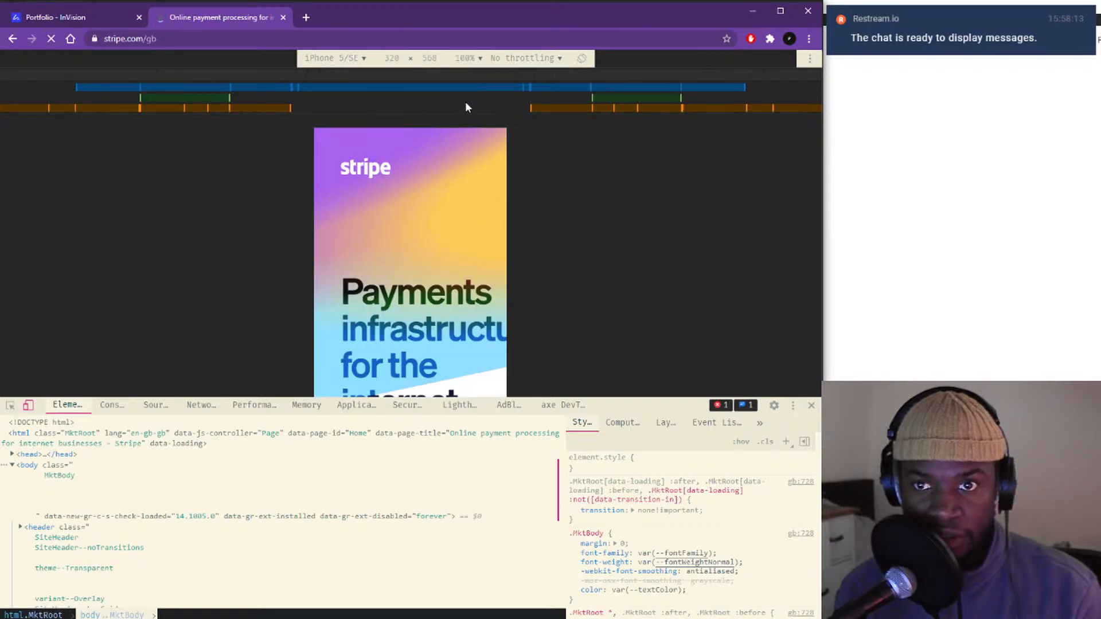
- Try the Moto G4 preset and a Responsive viewport widened to about 1496 px for the Stripe homepage
{"action": "left_click", "coordinate": [365, 59]}
{"action": "left_click", "coordinate": [370, 95]}
{"action": "left_click", "coordinate": [347, 59]}
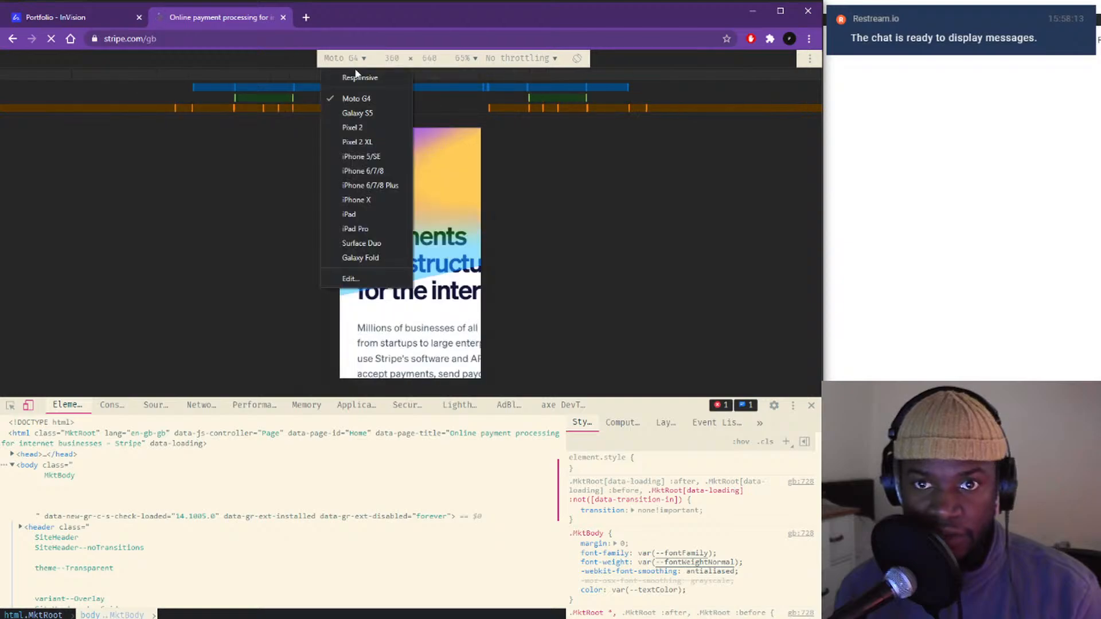
{"action": "left_click", "coordinate": [351, 77]}
{"action": "left_click_drag", "start_coordinate": [471, 255], "coordinate": [710, 255]}
{"action": "left_click", "coordinate": [335, 58]}
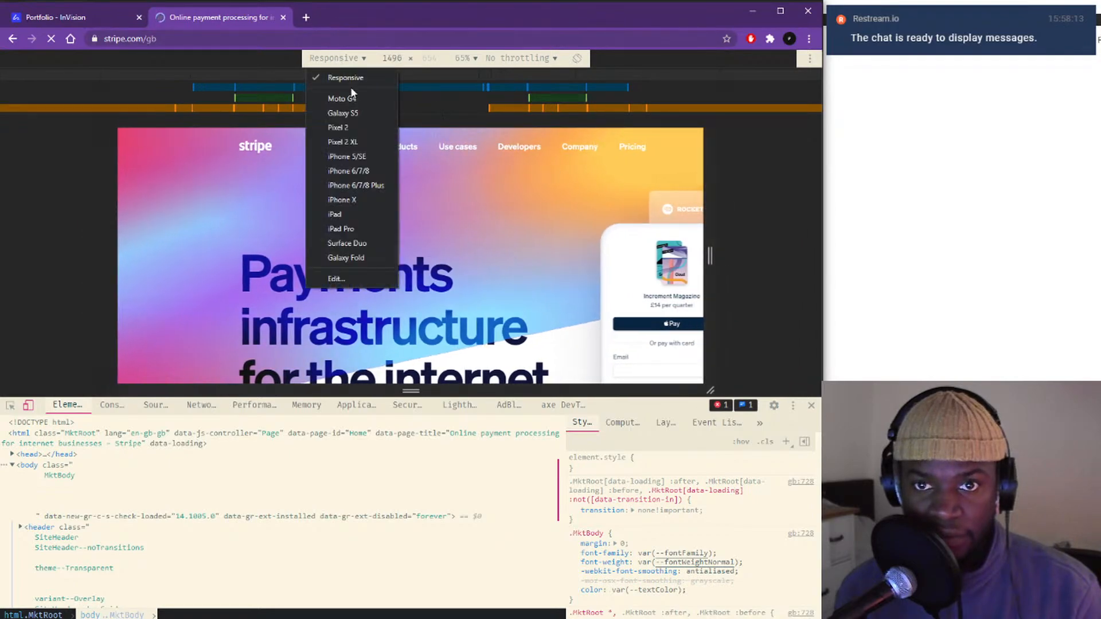
- Preview the Stripe homepage as a Pixel 2 XL and check its layout from the hero to the customer logos
{"action": "left_click", "coordinate": [352, 142]}
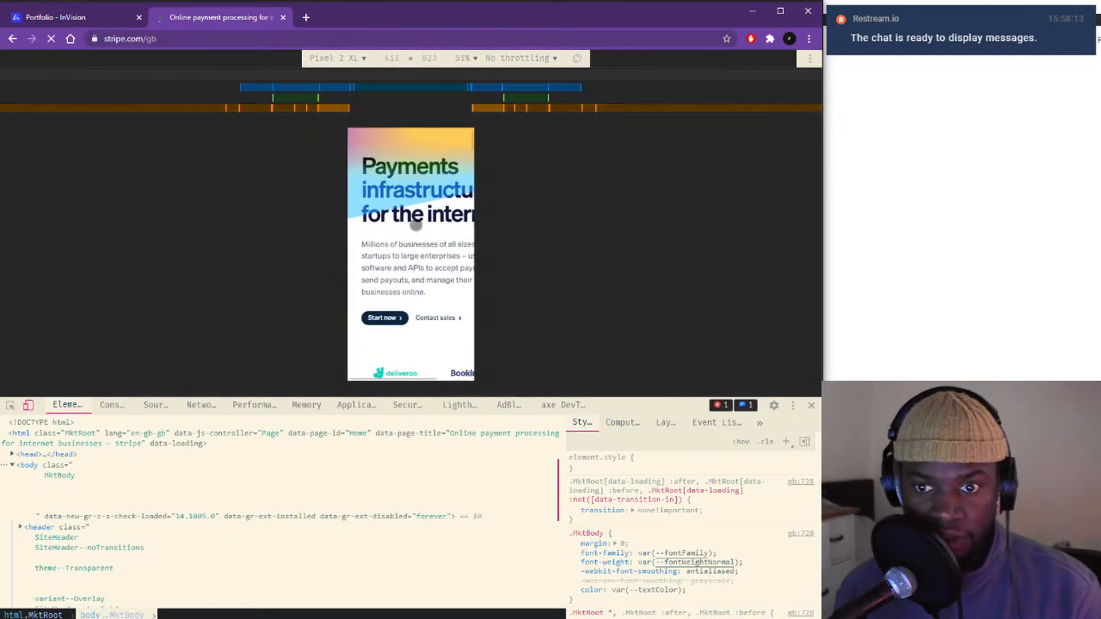
{"action": "scroll", "coordinate": [413, 221], "scroll_direction": "down", "scroll_amount": 10}
{"action": "scroll", "coordinate": [413, 223], "scroll_direction": "up", "scroll_amount": 5}
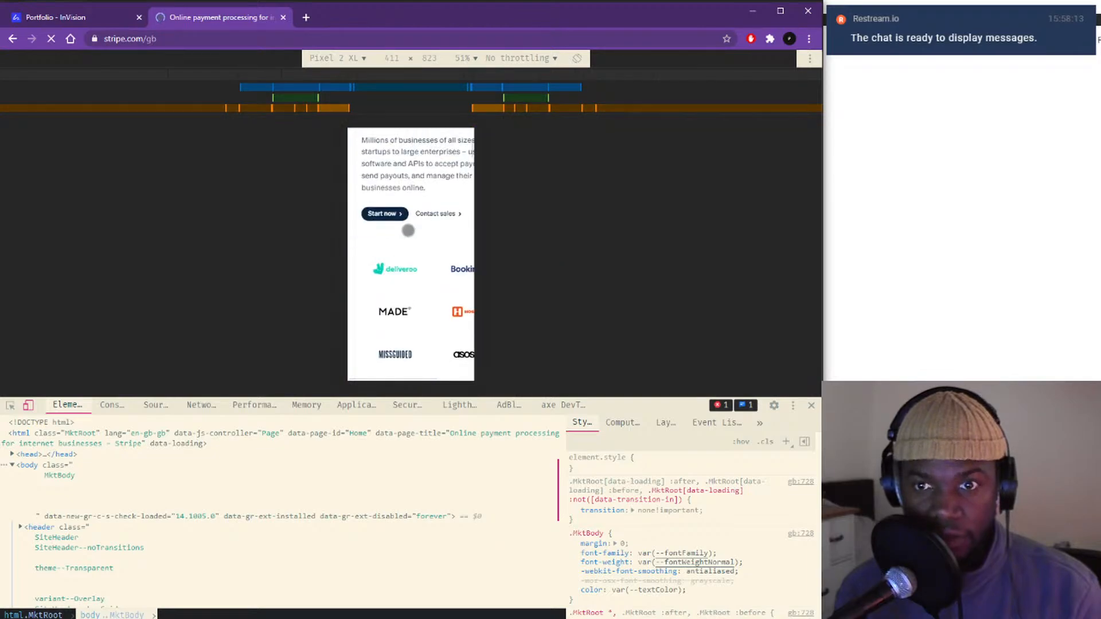
{"action": "scroll", "coordinate": [403, 250], "scroll_direction": "down", "scroll_amount": 6}
{"action": "scroll", "coordinate": [406, 248], "scroll_direction": "up", "scroll_amount": 1}
{"action": "scroll", "coordinate": [406, 248], "scroll_direction": "up", "scroll_amount": 5}
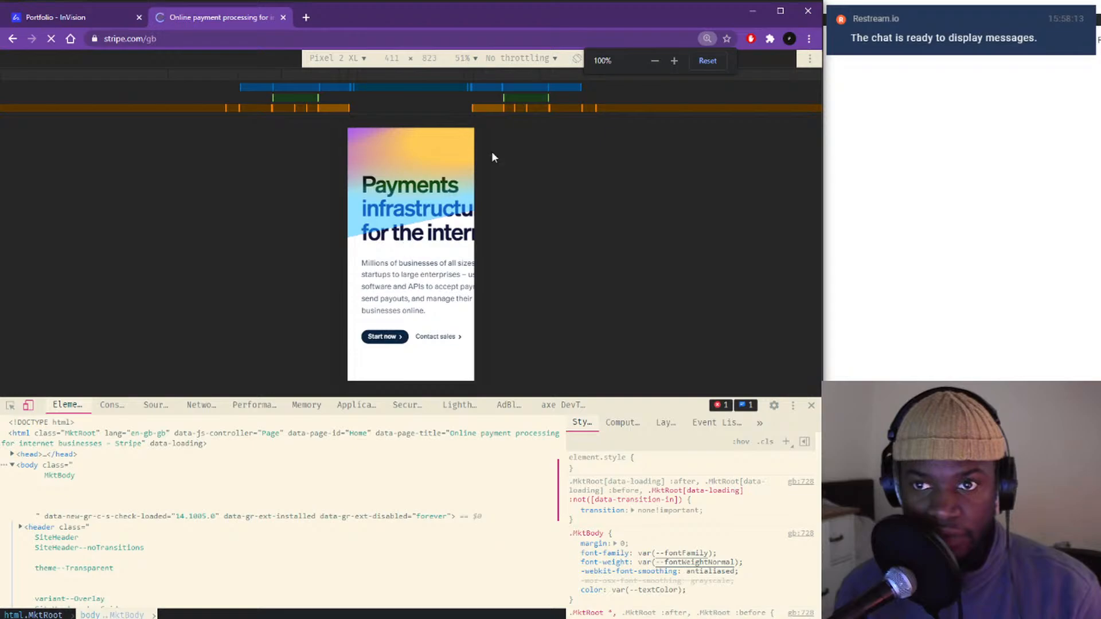
- Try the Pixel 2 XL preview at 100% zoom and return it to a size that fits the window
{"action": "left_click", "coordinate": [475, 57]}
{"action": "left_click", "coordinate": [475, 105]}
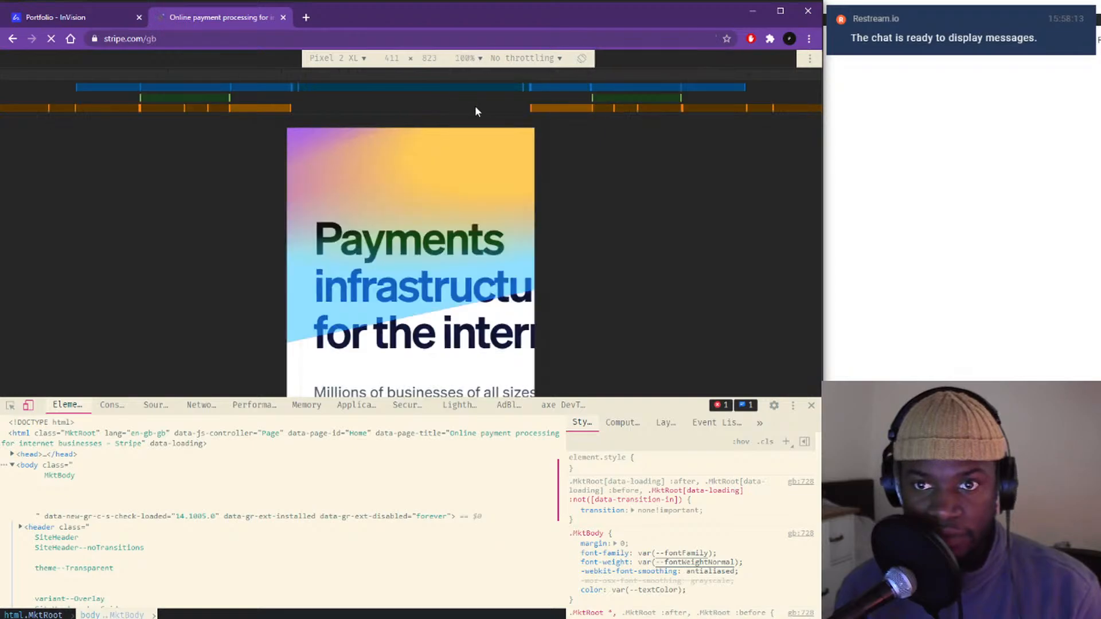
{"action": "left_click", "coordinate": [477, 58]}
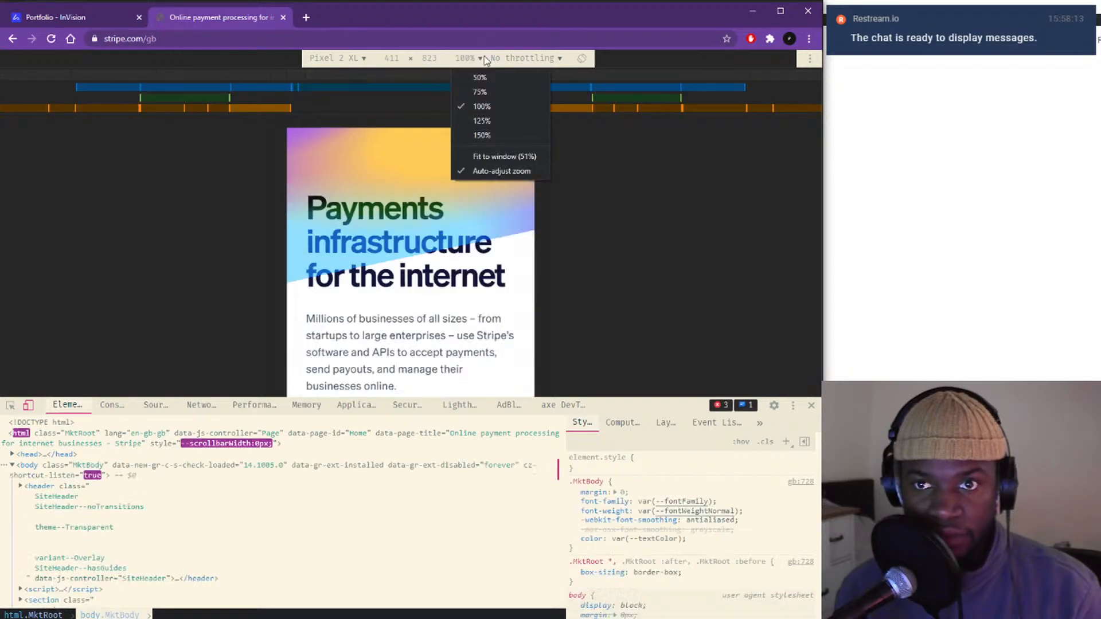
{"action": "left_click", "coordinate": [517, 168]}
{"action": "left_click_drag", "start_coordinate": [427, 146], "coordinate": [425, 215]}
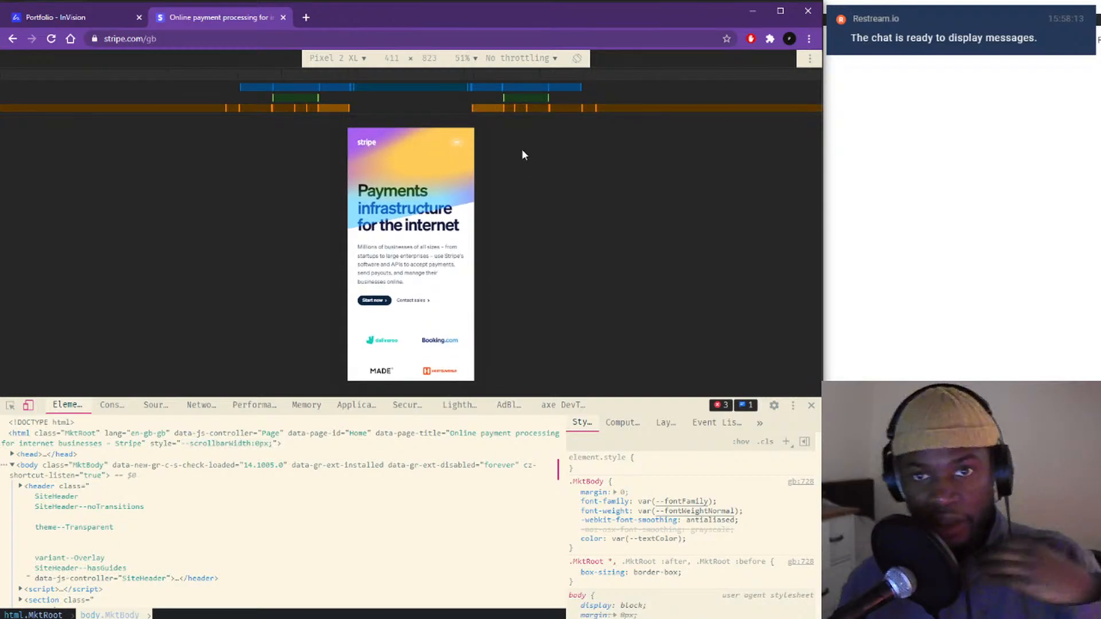
- Set the device preview to iPhone X and open and close Stripe's mobile menu repeatedly to study its layout
{"action": "left_click", "coordinate": [359, 62]}
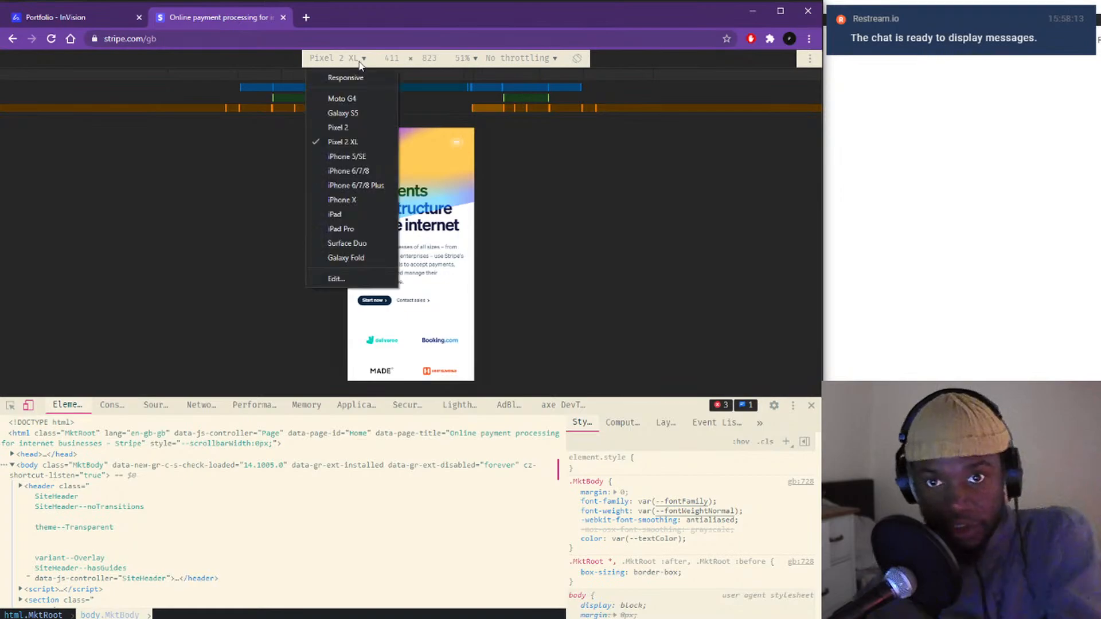
{"action": "left_click", "coordinate": [351, 199]}
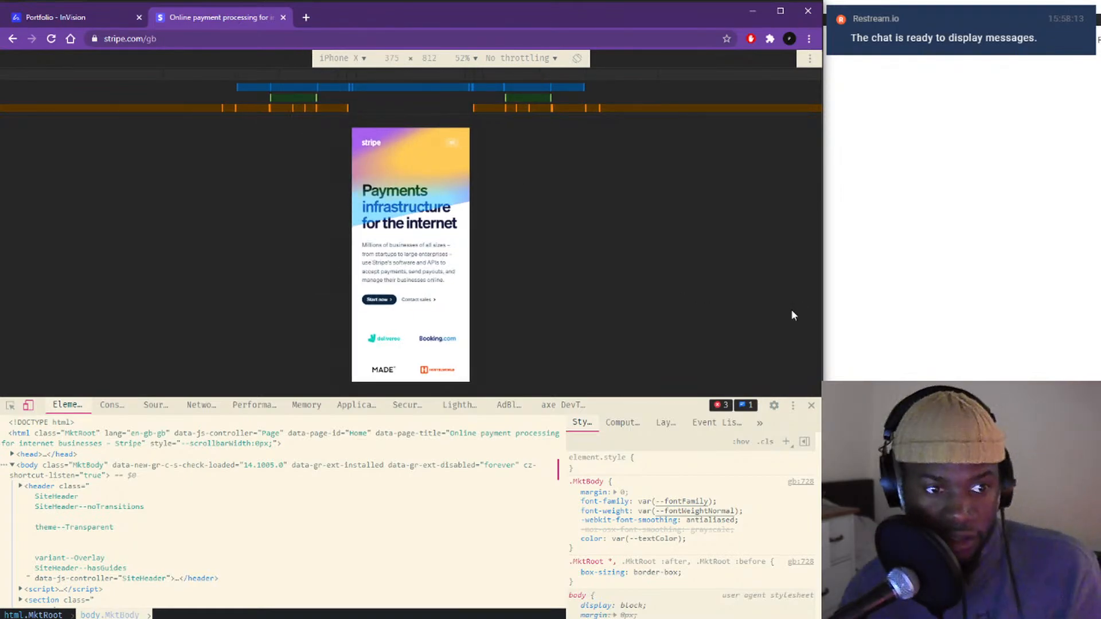
{"action": "left_click", "coordinate": [460, 141]}
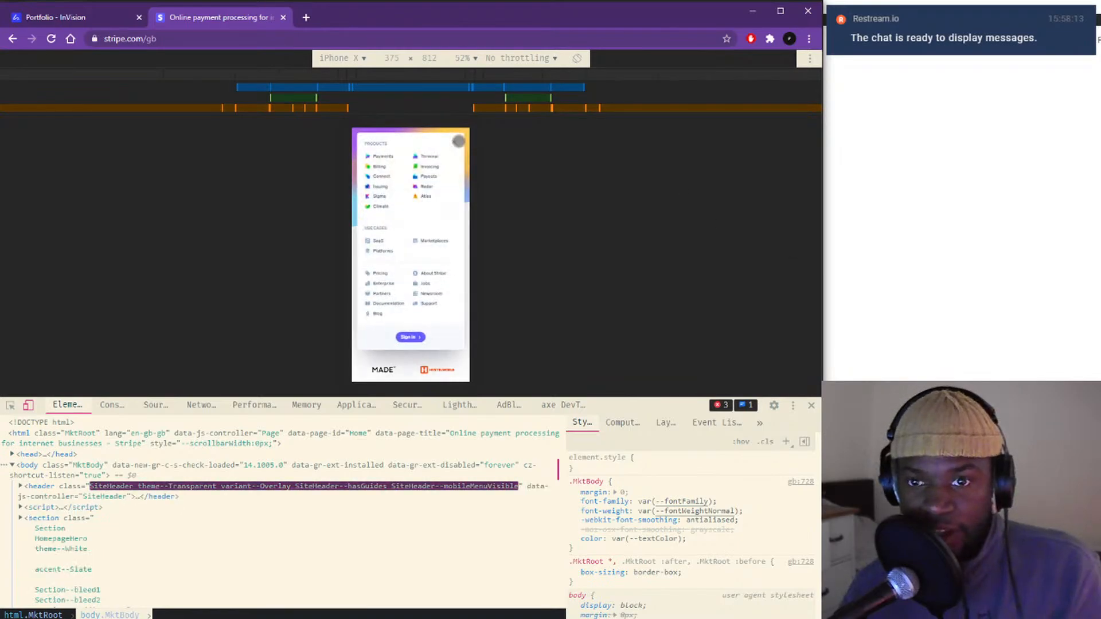
{"action": "left_click", "coordinate": [459, 141]}
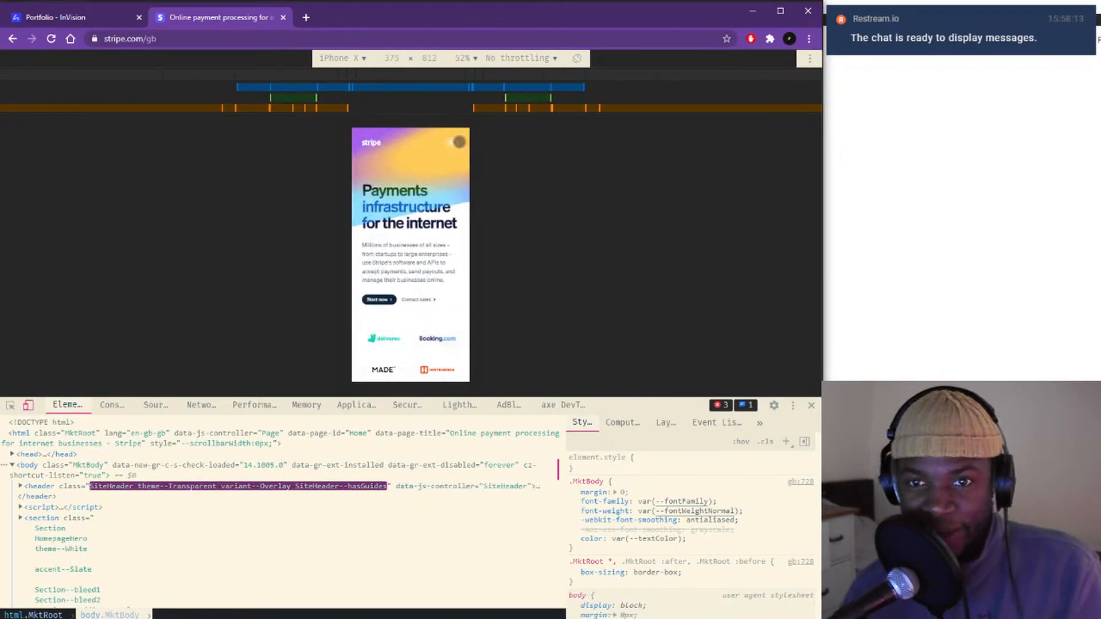
{"action": "left_click", "coordinate": [459, 141]}
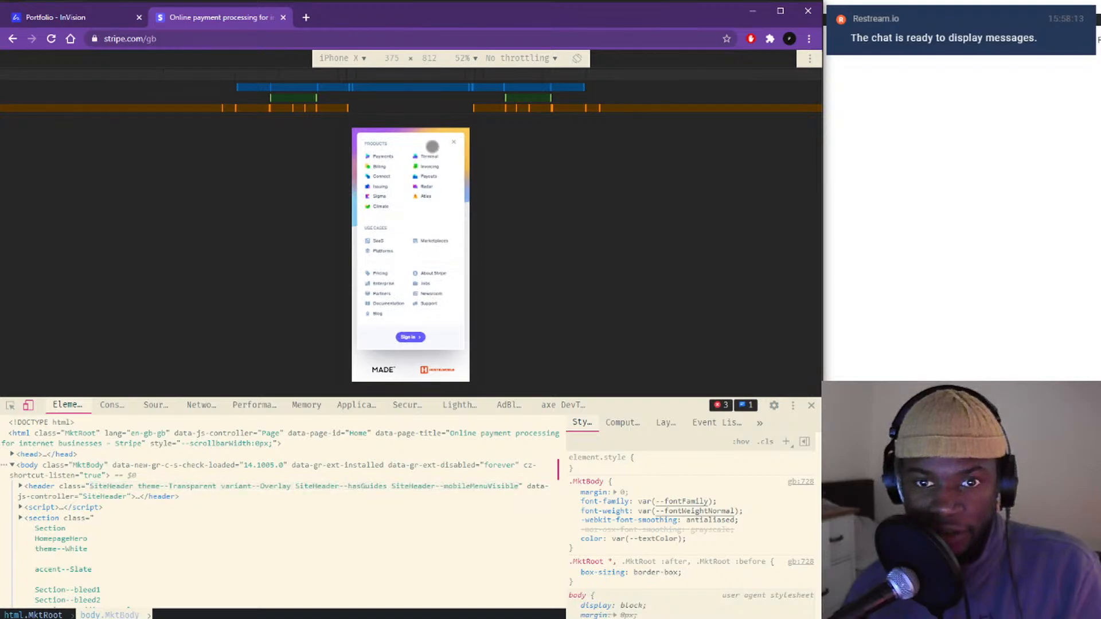
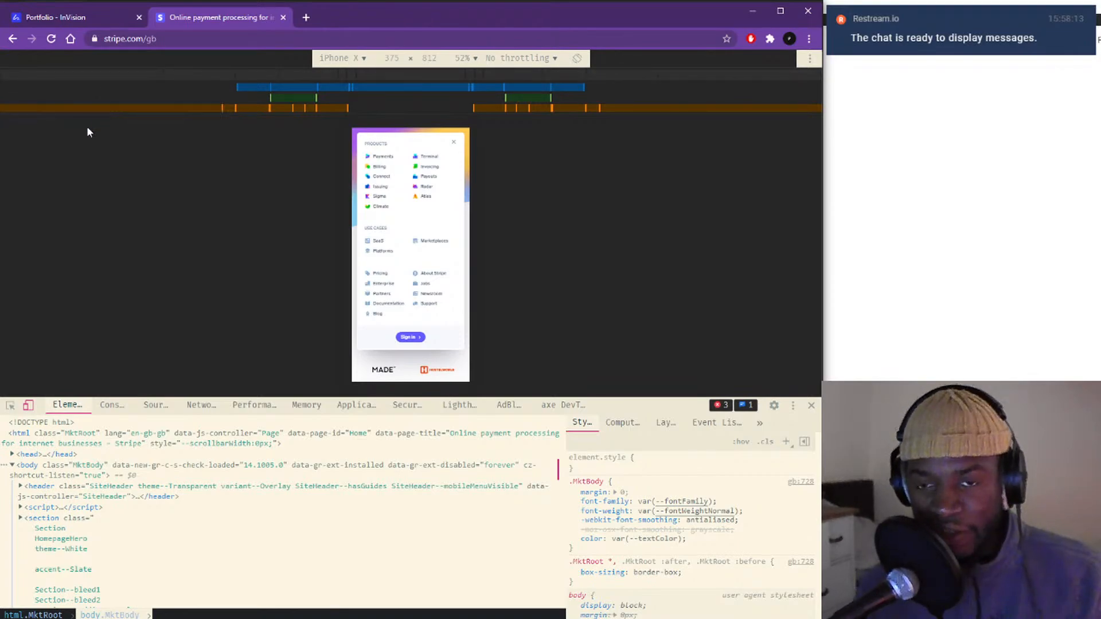
{"action": "left_click", "coordinate": [463, 145]}
{"action": "scroll", "coordinate": [393, 200], "scroll_direction": "down", "scroll_amount": 5}
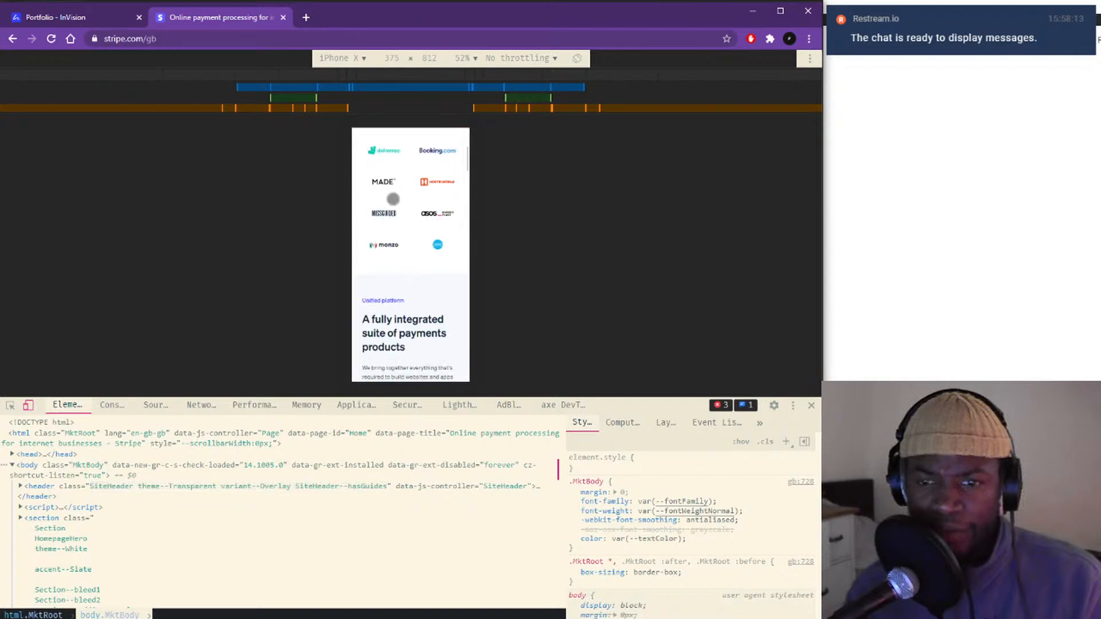
- Review the Stripe homepage and its mobile menu in the iPhone X preview, with a glance back at the Freehand wireframes
{"action": "scroll", "coordinate": [411, 201], "scroll_direction": "up", "scroll_amount": 5}
{"action": "scroll", "coordinate": [425, 212], "scroll_direction": "down", "scroll_amount": 8}
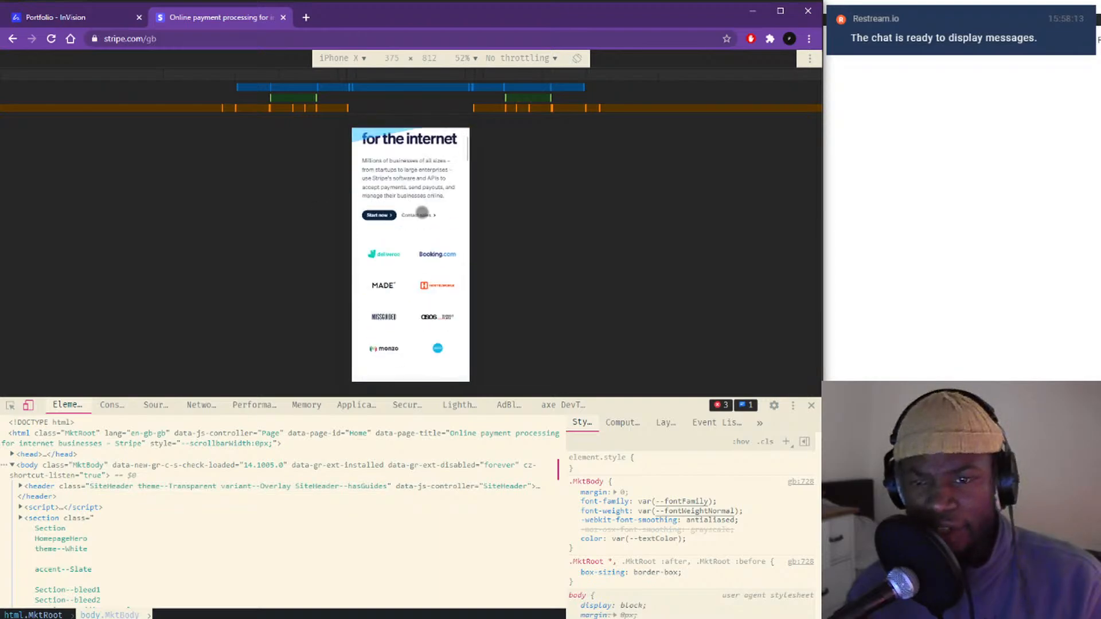
{"action": "scroll", "coordinate": [403, 211], "scroll_direction": "down", "scroll_amount": 10}
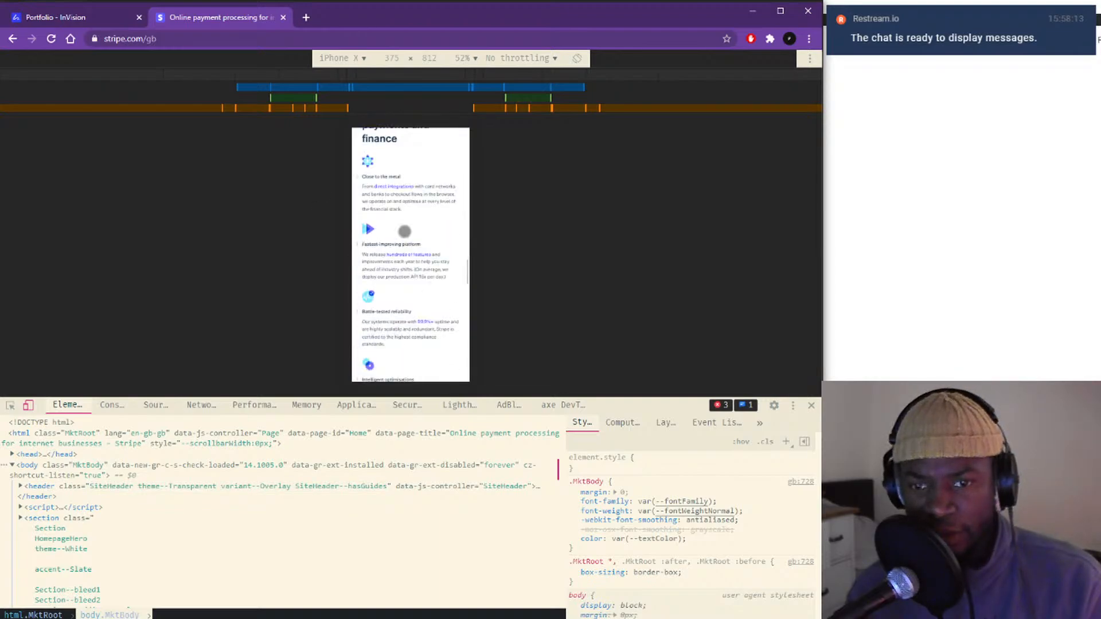
{"action": "scroll", "coordinate": [467, 271], "scroll_direction": "up", "scroll_amount": 10}
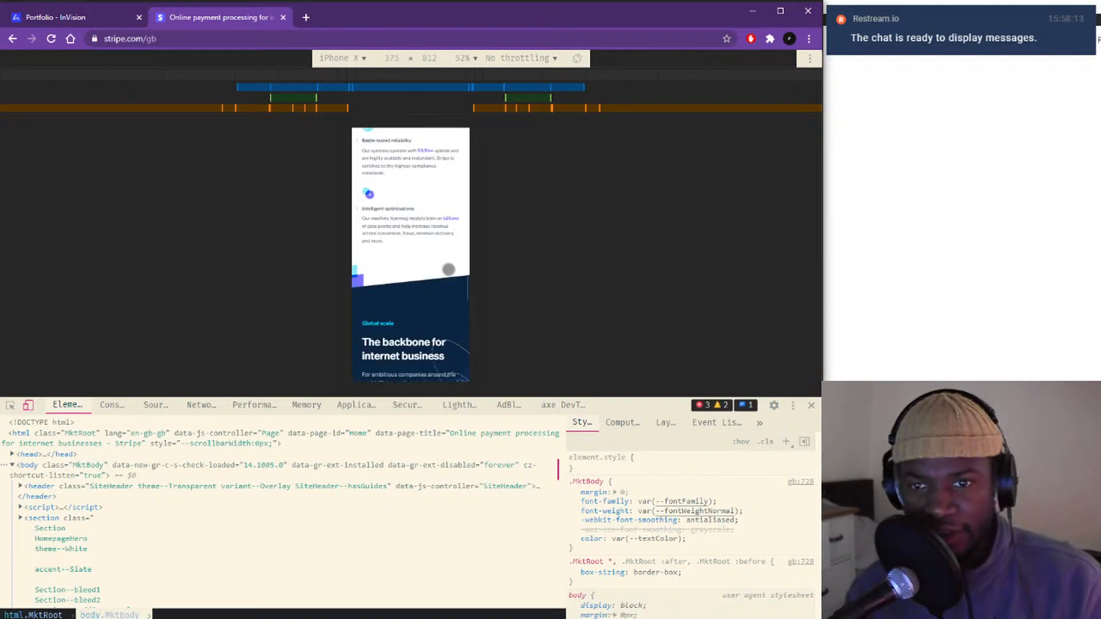
{"action": "scroll", "coordinate": [419, 271], "scroll_direction": "up", "scroll_amount": 10}
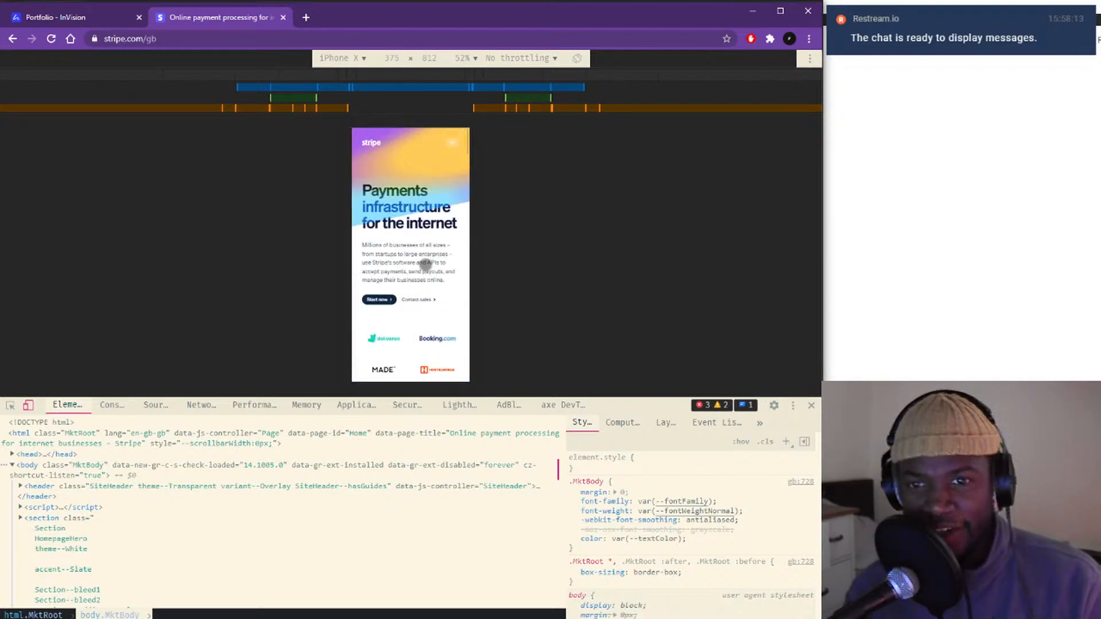
{"action": "left_click", "coordinate": [452, 142]}
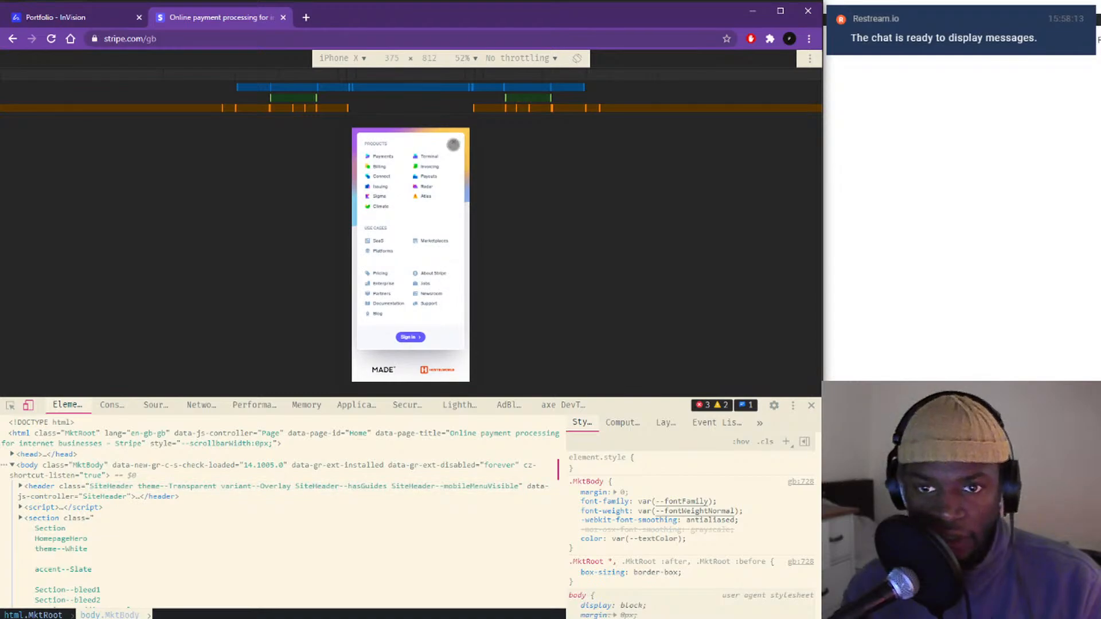
{"action": "left_click", "coordinate": [453, 145]}
{"action": "left_click", "coordinate": [68, 21]}
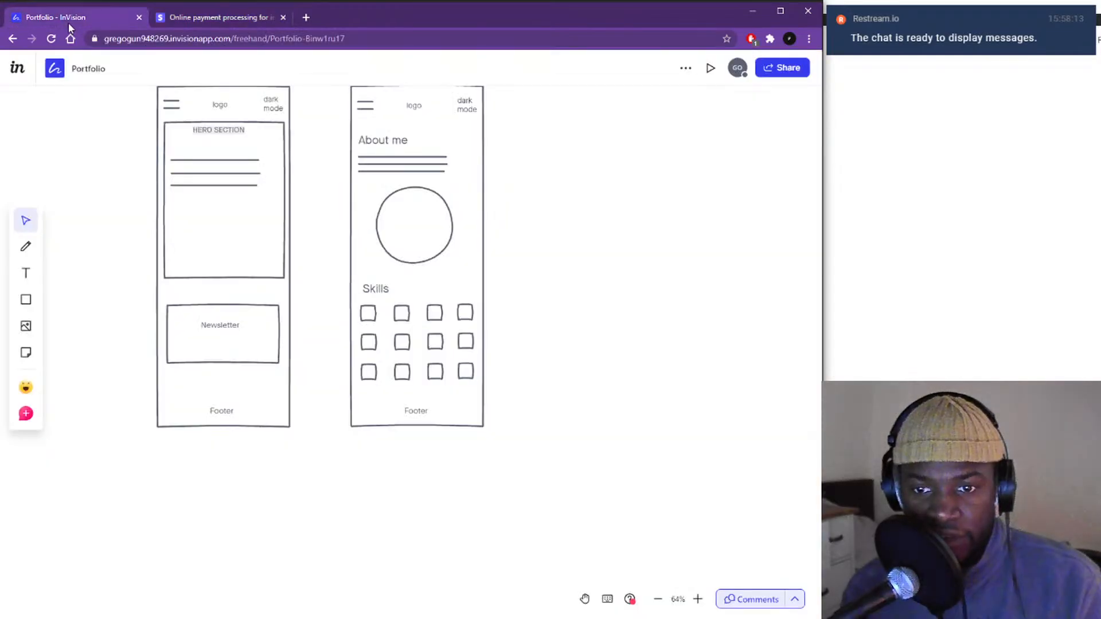
{"action": "left_click", "coordinate": [217, 20]}
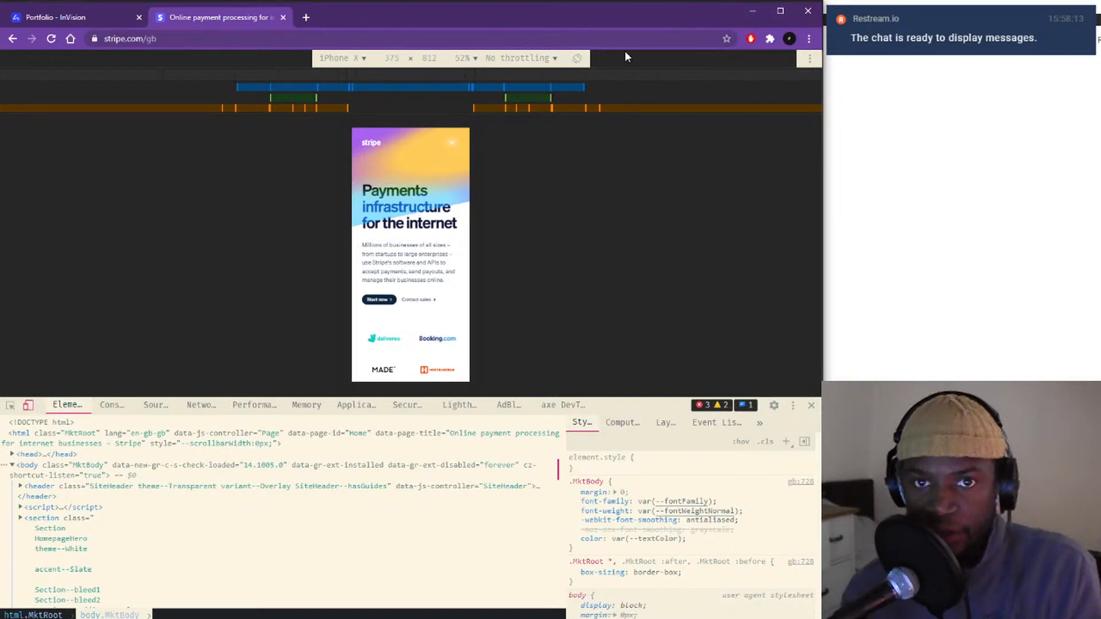
- Switch to Figma and compare the Vercel and Stripe mobile menu screenshots on the Design Inspo page
{"action": "key", "text": "alt+Tab"}
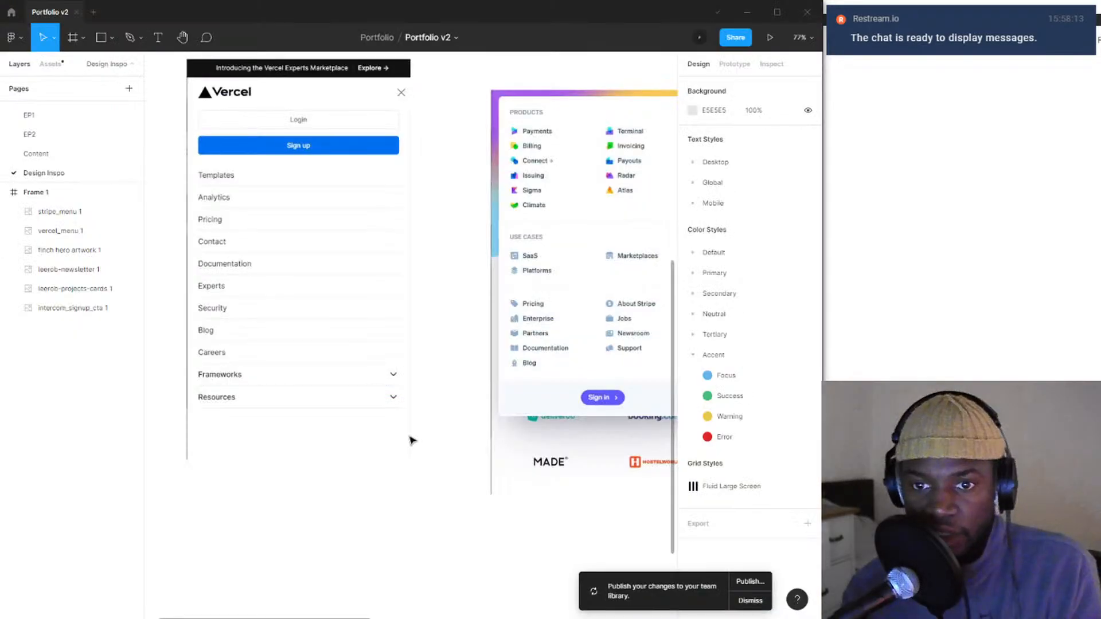
{"action": "left_click", "coordinate": [388, 147]}
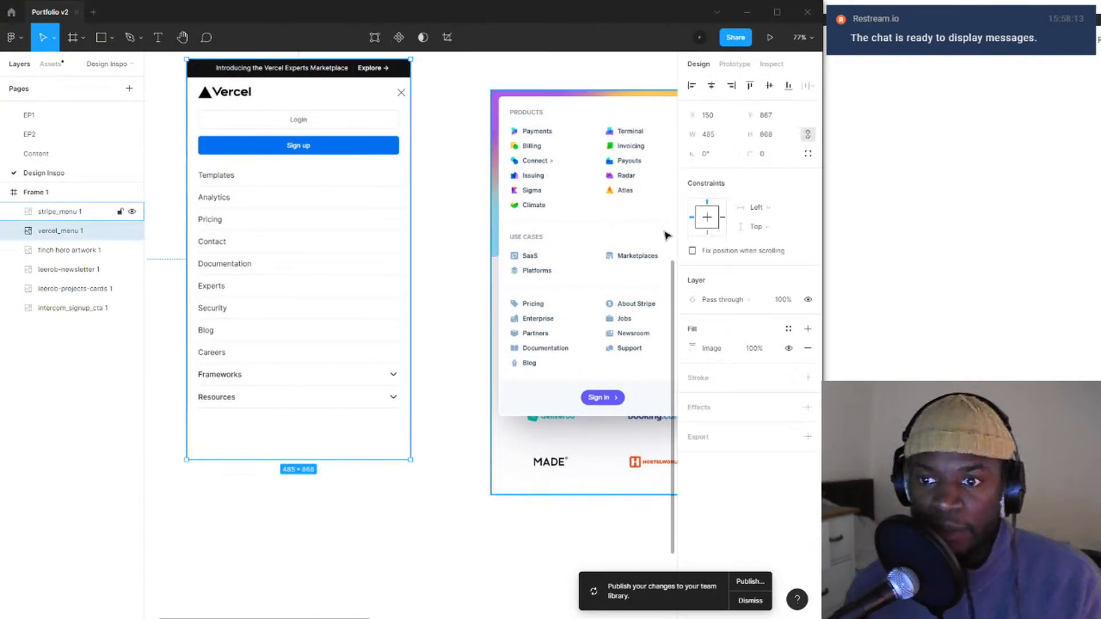
{"action": "scroll", "coordinate": [323, 187], "scroll_direction": "down", "scroll_amount": 2}
{"action": "scroll", "coordinate": [459, 276], "scroll_direction": "up", "scroll_amount": 3}
{"action": "scroll", "coordinate": [528, 324], "scroll_direction": "down", "scroll_amount": 1}
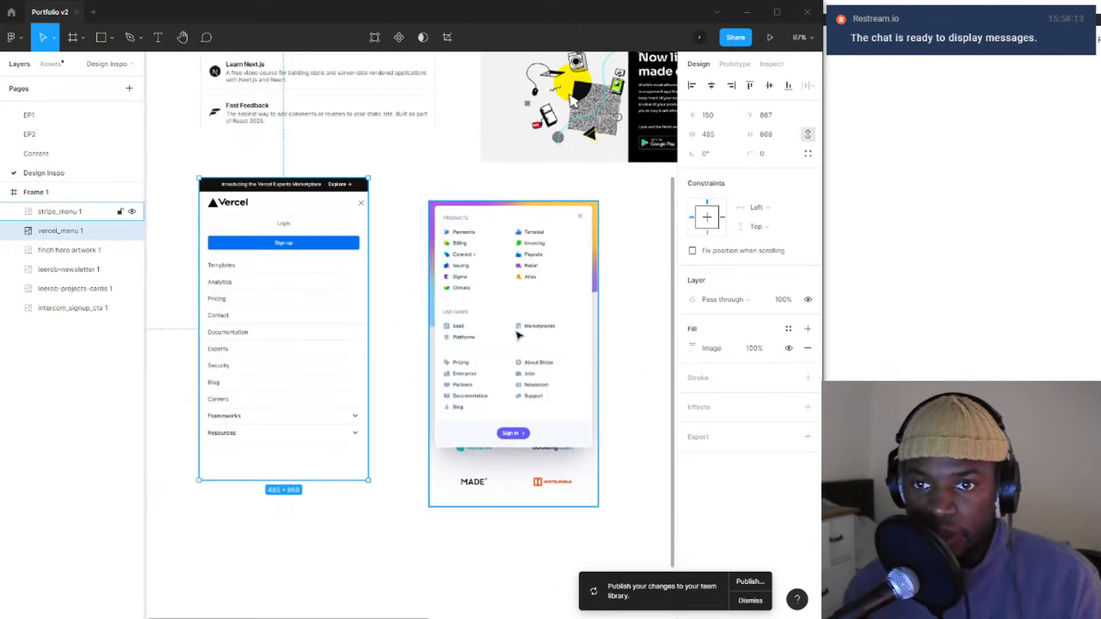
{"action": "scroll", "coordinate": [515, 344], "scroll_direction": "up", "scroll_amount": 4}
{"action": "scroll", "coordinate": [515, 368], "scroll_direction": "down", "scroll_amount": 8}
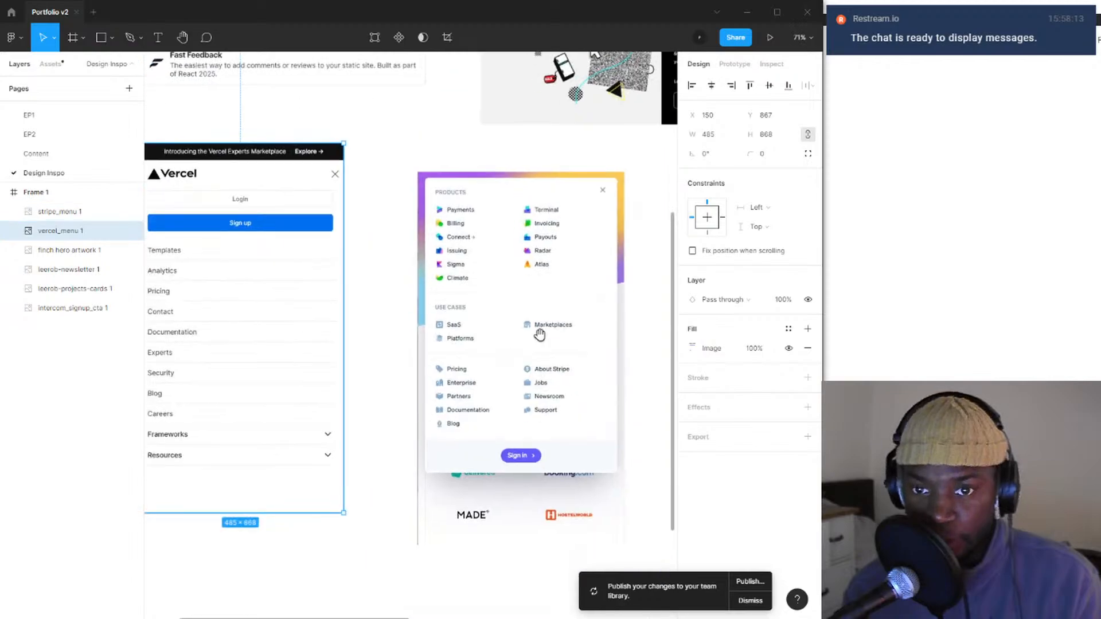
{"action": "scroll", "coordinate": [462, 326], "scroll_direction": "up", "scroll_amount": 2}
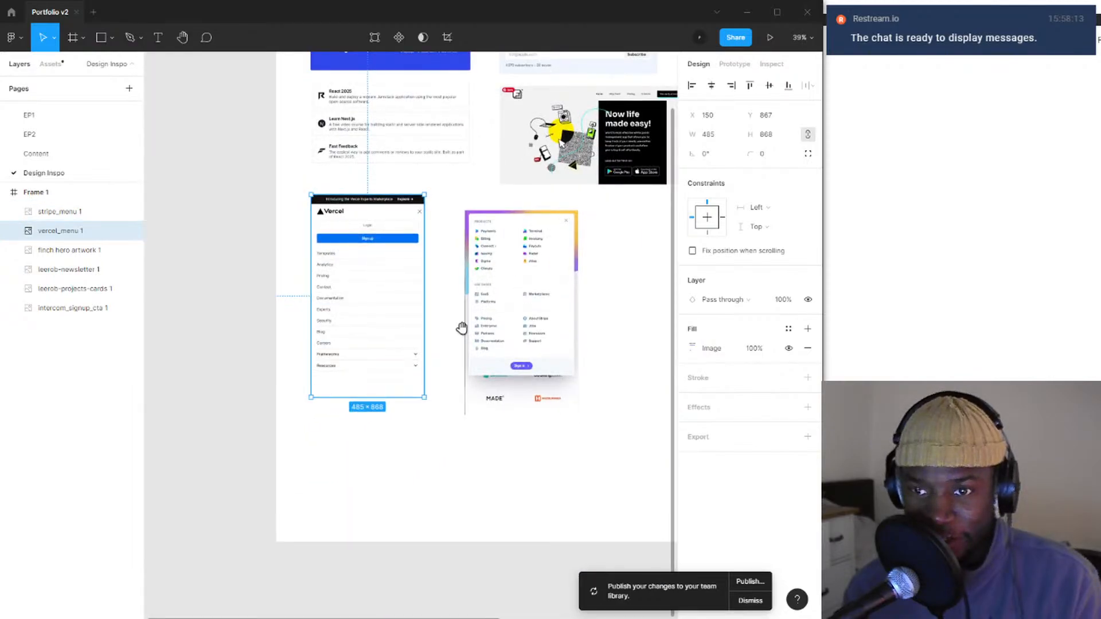
- Look over the whole inspiration frame, from the signup and newsletter cards to the two mobile menus
{"action": "left_click_drag", "start_coordinate": [462, 328], "coordinate": [367, 404]}
{"action": "scroll", "coordinate": [367, 349], "scroll_direction": "down", "scroll_amount": 7}
{"action": "left_click_drag", "start_coordinate": [373, 294], "coordinate": [371, 407]}
{"action": "scroll", "coordinate": [372, 406], "scroll_direction": "up", "scroll_amount": 5}
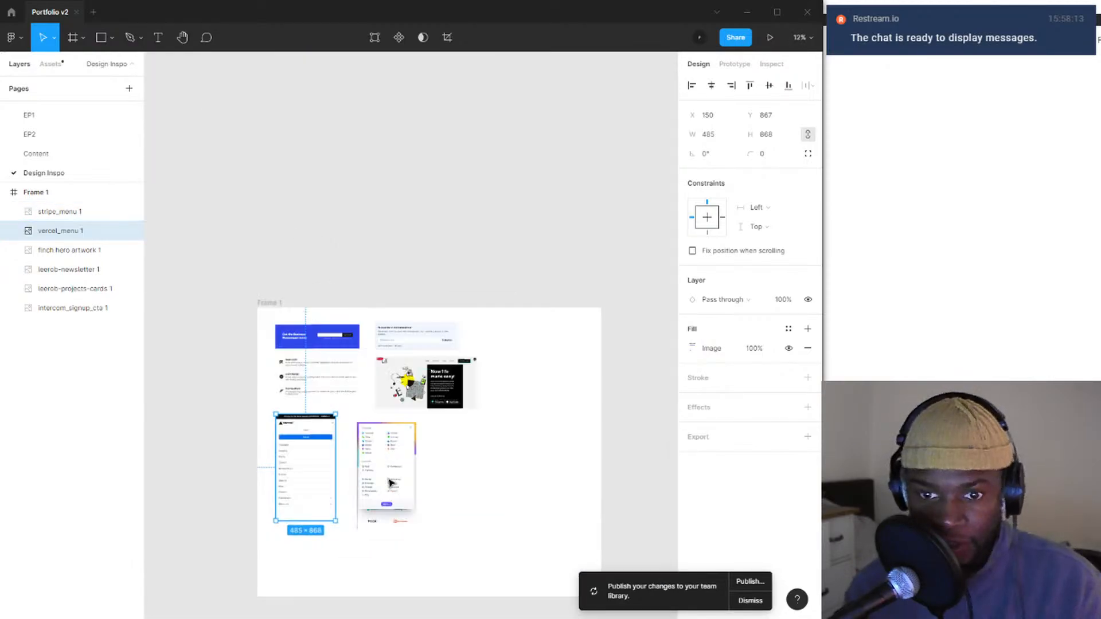
{"action": "scroll", "coordinate": [402, 396], "scroll_direction": "down", "scroll_amount": 3}
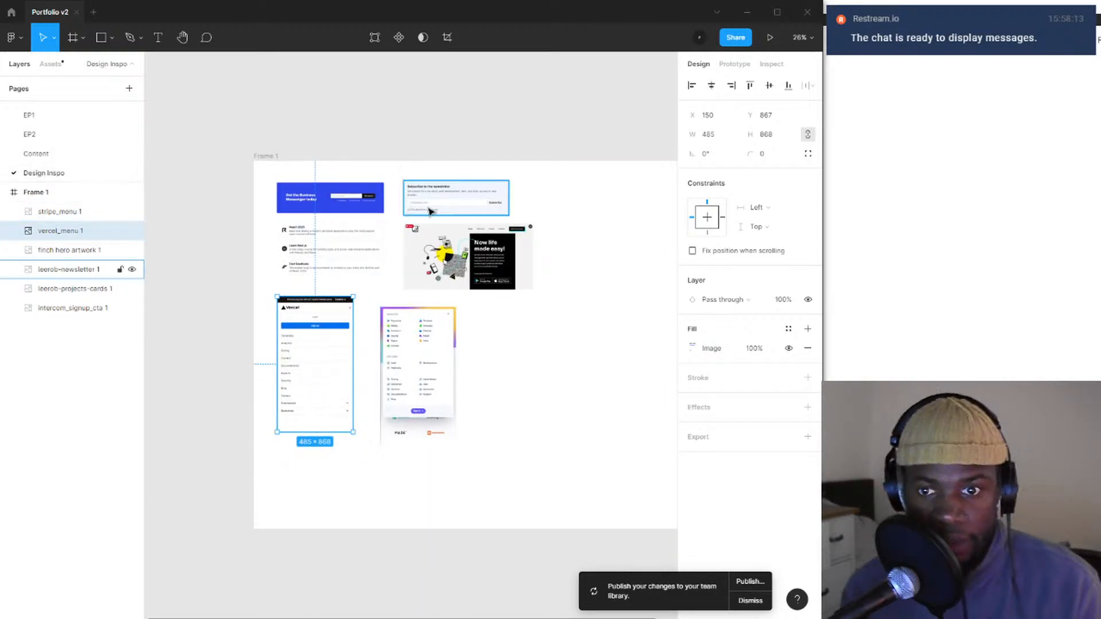
{"action": "left_click", "coordinate": [536, 312]}
{"action": "scroll", "coordinate": [170, 157], "scroll_direction": "up", "scroll_amount": 3}
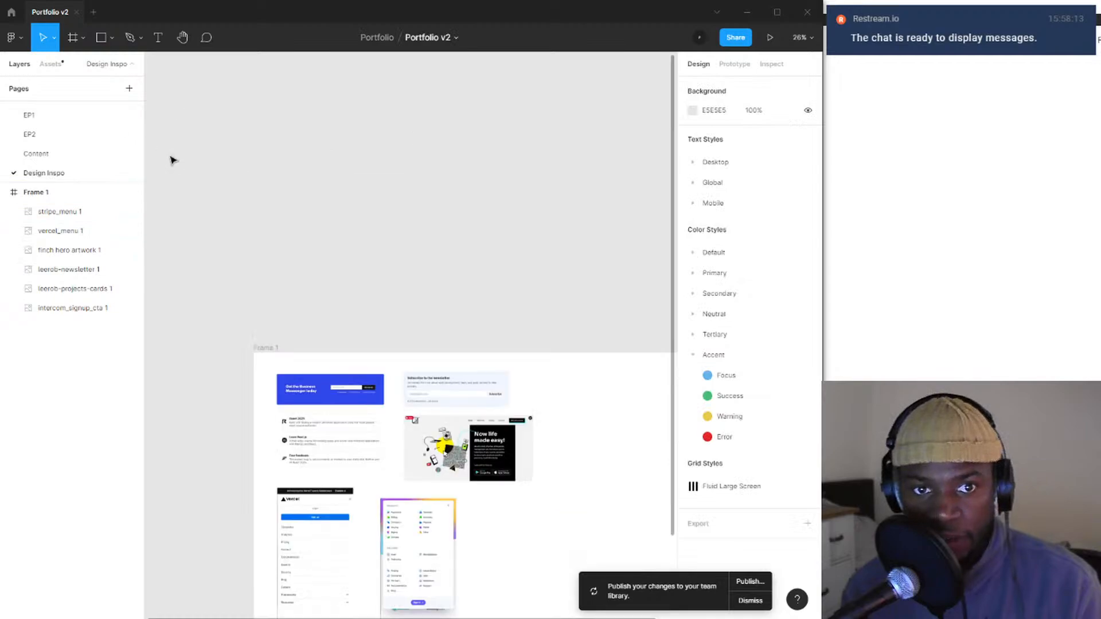
- Open the Playground page, passing through the Style Guide, and examine the newsletter cards in the Cards Ideas frame
{"action": "scroll", "coordinate": [67, 154], "scroll_direction": "up", "scroll_amount": 3}
{"action": "left_click", "coordinate": [64, 109]}
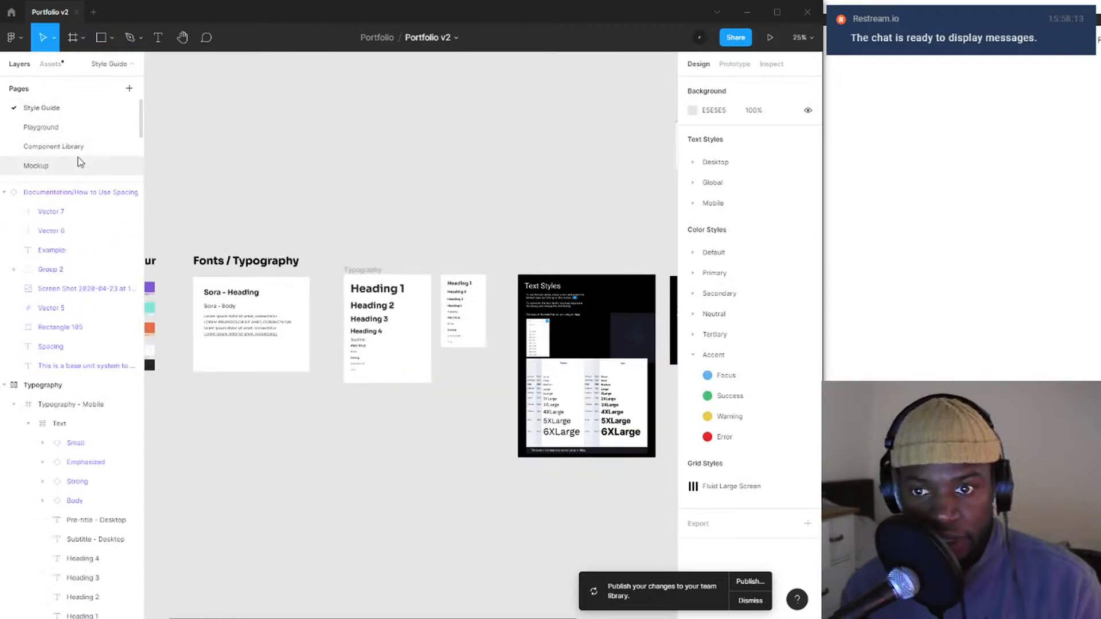
{"action": "left_click", "coordinate": [77, 126]}
{"action": "scroll", "coordinate": [356, 220], "scroll_direction": "down", "scroll_amount": 5}
{"action": "left_click_drag", "start_coordinate": [357, 219], "coordinate": [597, 233]}
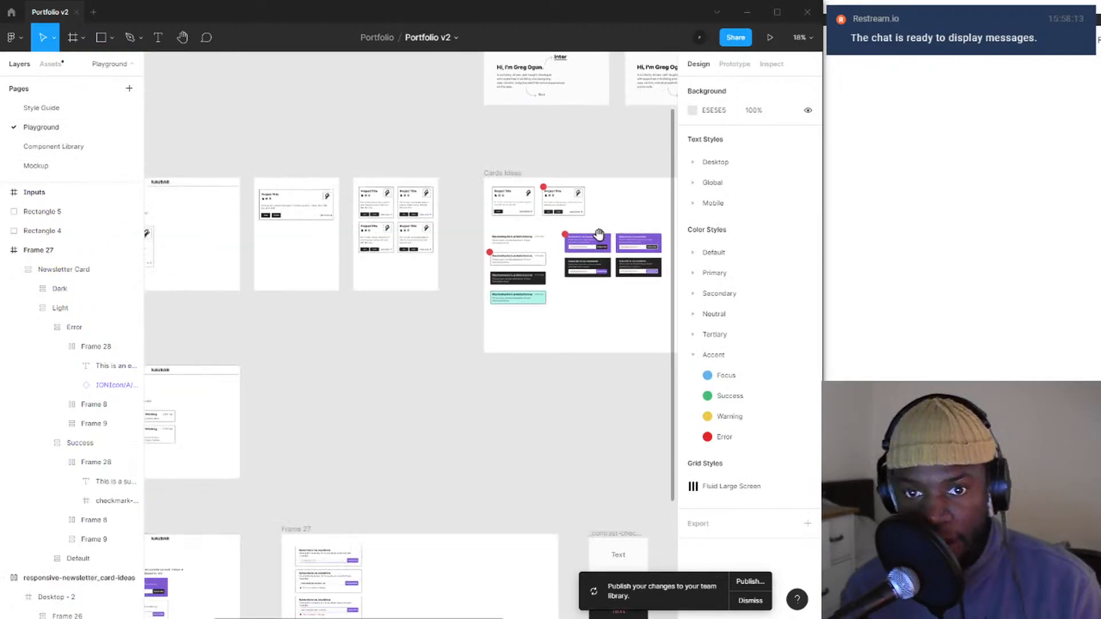
{"action": "scroll", "coordinate": [595, 233], "scroll_direction": "down", "scroll_amount": 5}
{"action": "scroll", "coordinate": [585, 229], "scroll_direction": "up", "scroll_amount": 7}
{"action": "scroll", "coordinate": [608, 241], "scroll_direction": "up", "scroll_amount": 10}
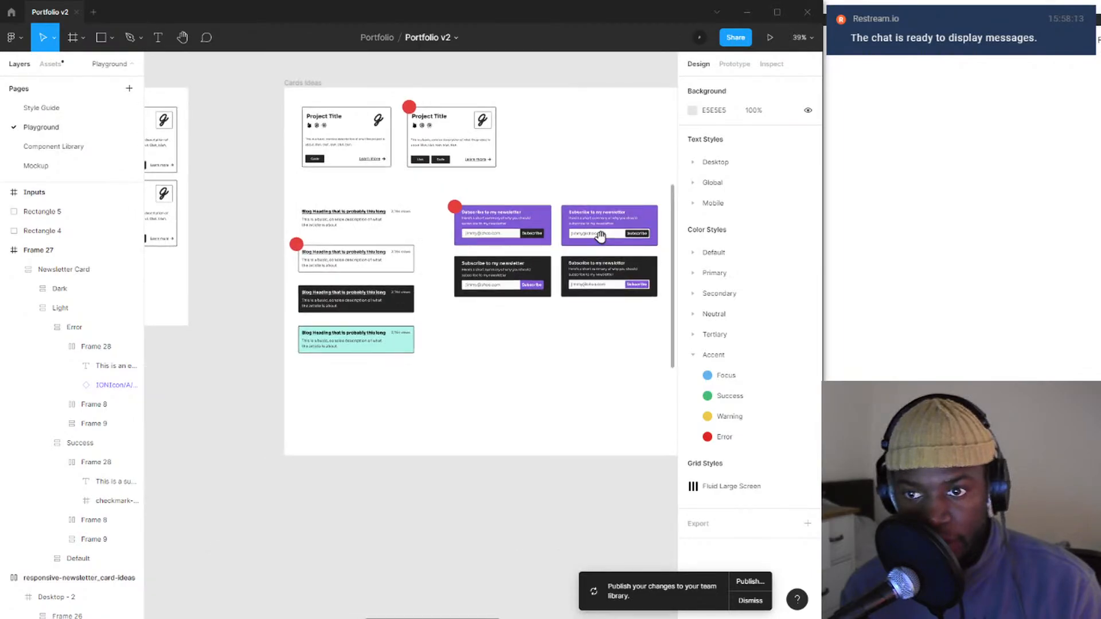
- Inspect the text properties of the purple newsletter cards' headings and summary and of the first project card's title
{"action": "left_click", "coordinate": [409, 194]}
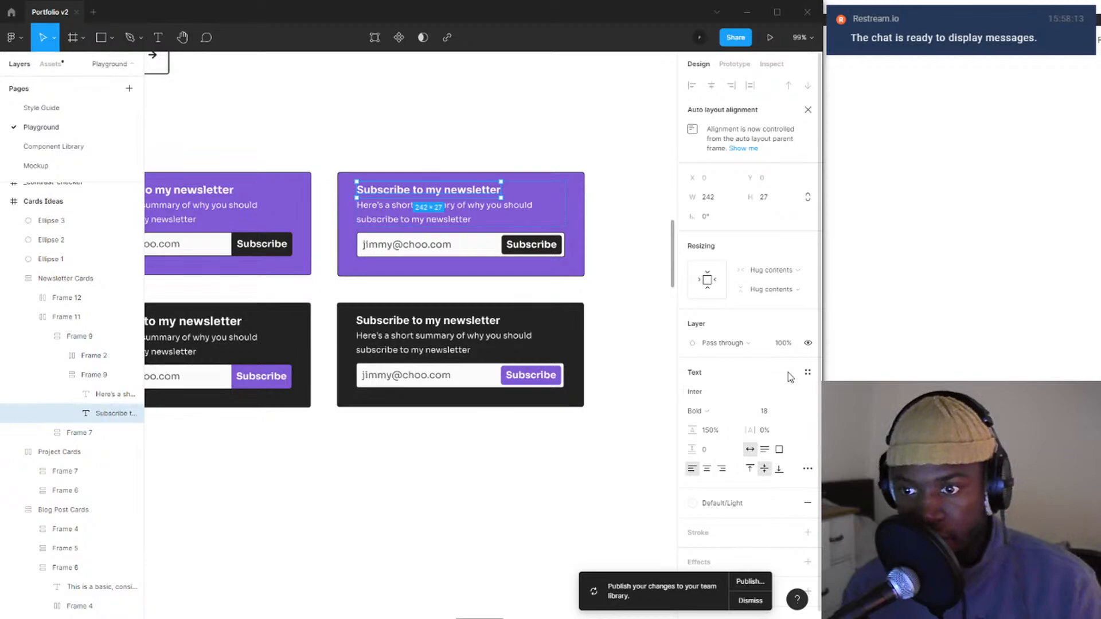
{"action": "left_click", "coordinate": [115, 394]}
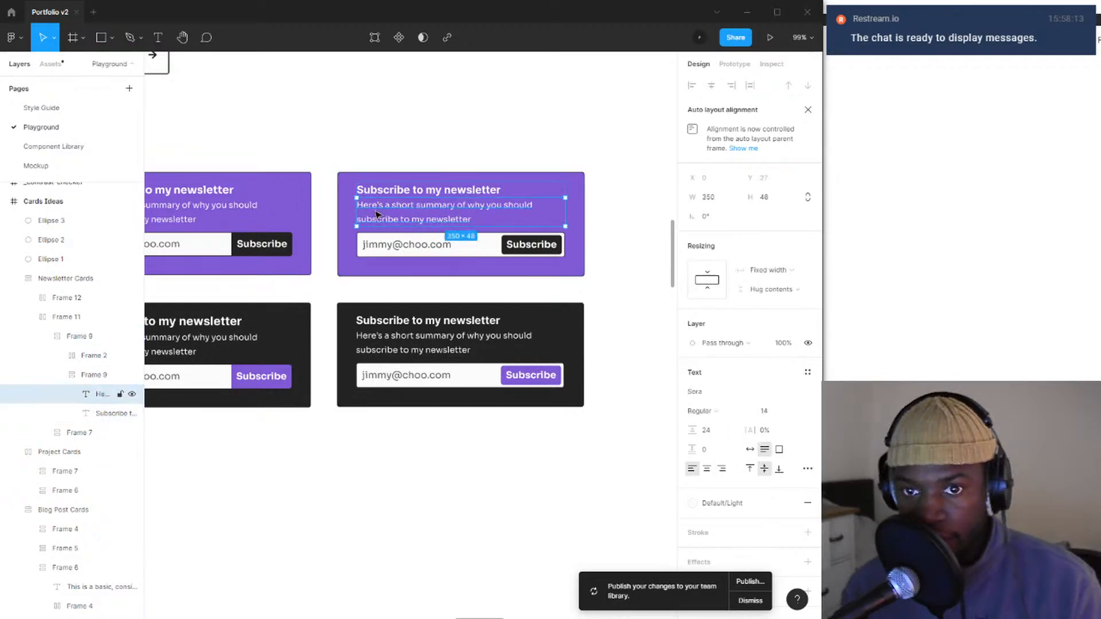
{"action": "left_click", "coordinate": [224, 192]}
{"action": "scroll", "coordinate": [259, 320], "scroll_direction": "down", "scroll_amount": 5}
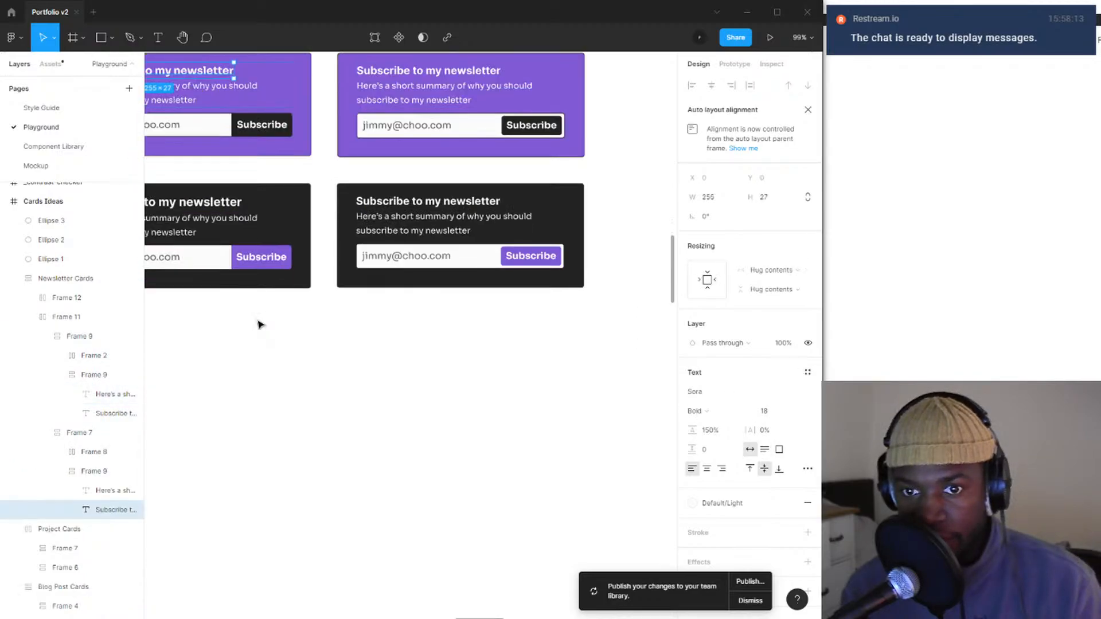
{"action": "scroll", "coordinate": [256, 314], "scroll_direction": "down", "scroll_amount": 4}
{"action": "scroll", "coordinate": [326, 168], "scroll_direction": "left", "scroll_amount": 2}
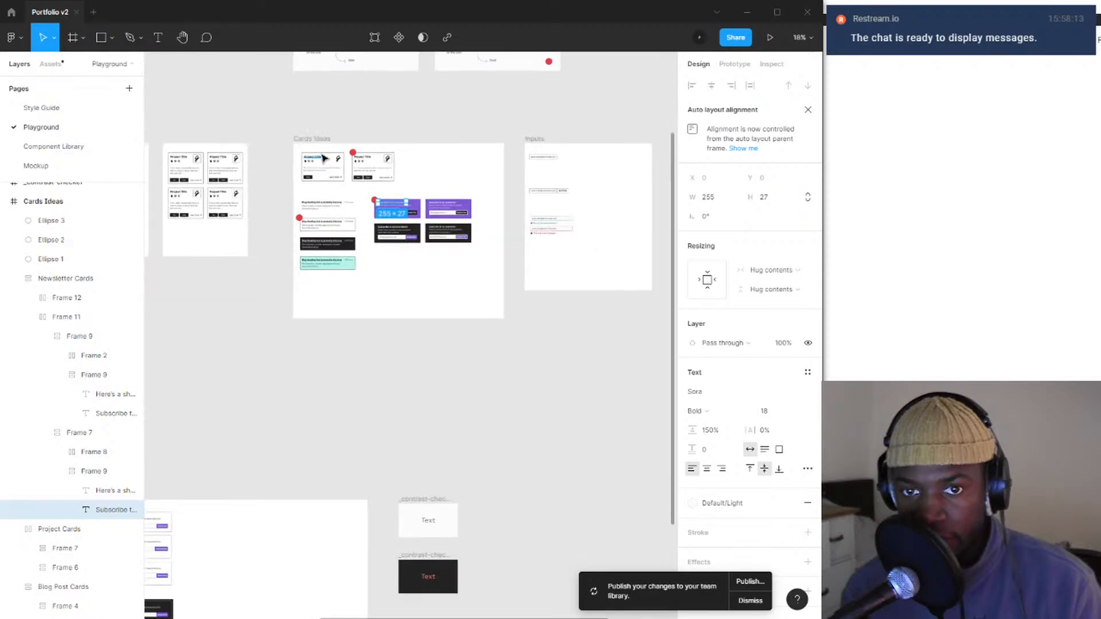
{"action": "left_click", "coordinate": [320, 155]}
{"action": "scroll", "coordinate": [415, 215], "scroll_direction": "up", "scroll_amount": 8}
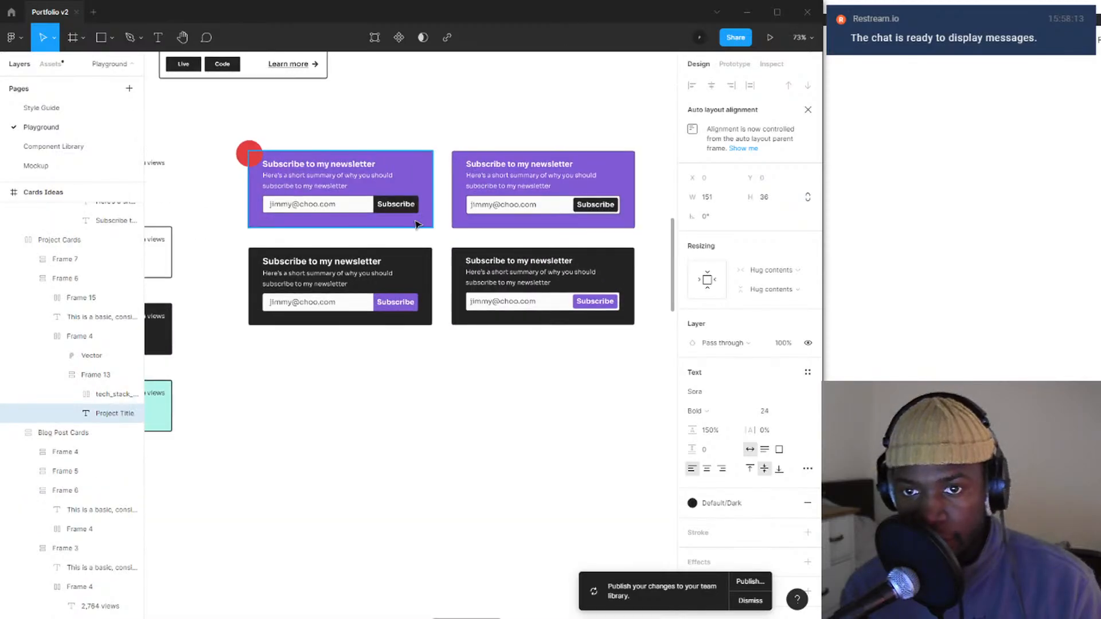
{"action": "left_click", "coordinate": [455, 140]}
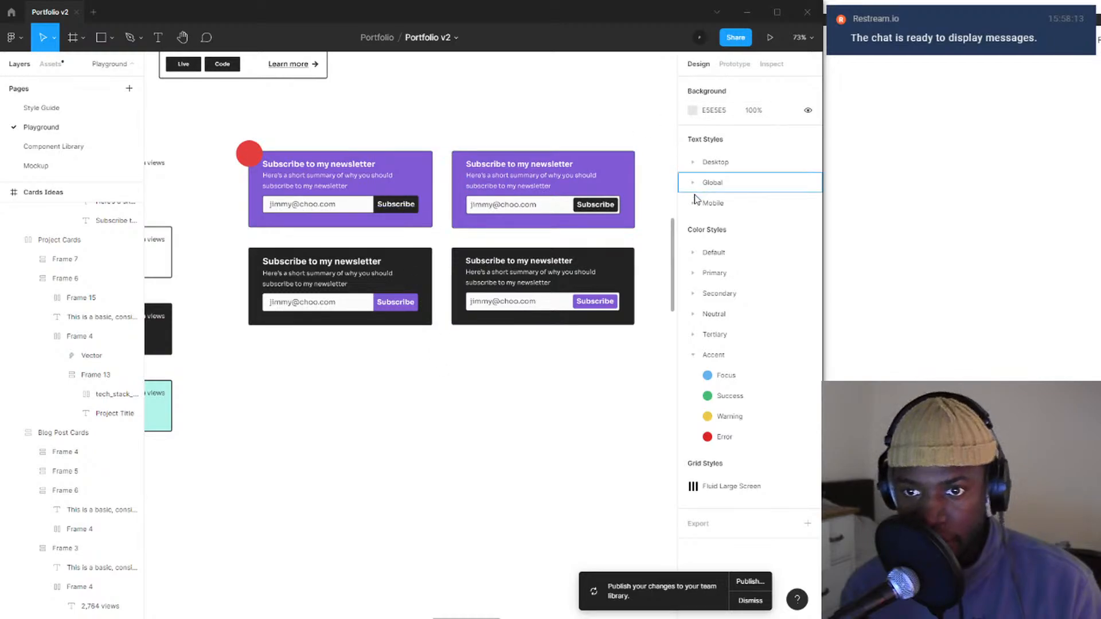
- Inspect the text properties of the e-mail placeholder in the purple newsletter card with the inset Subscribe button
{"action": "left_click", "coordinate": [613, 167]}
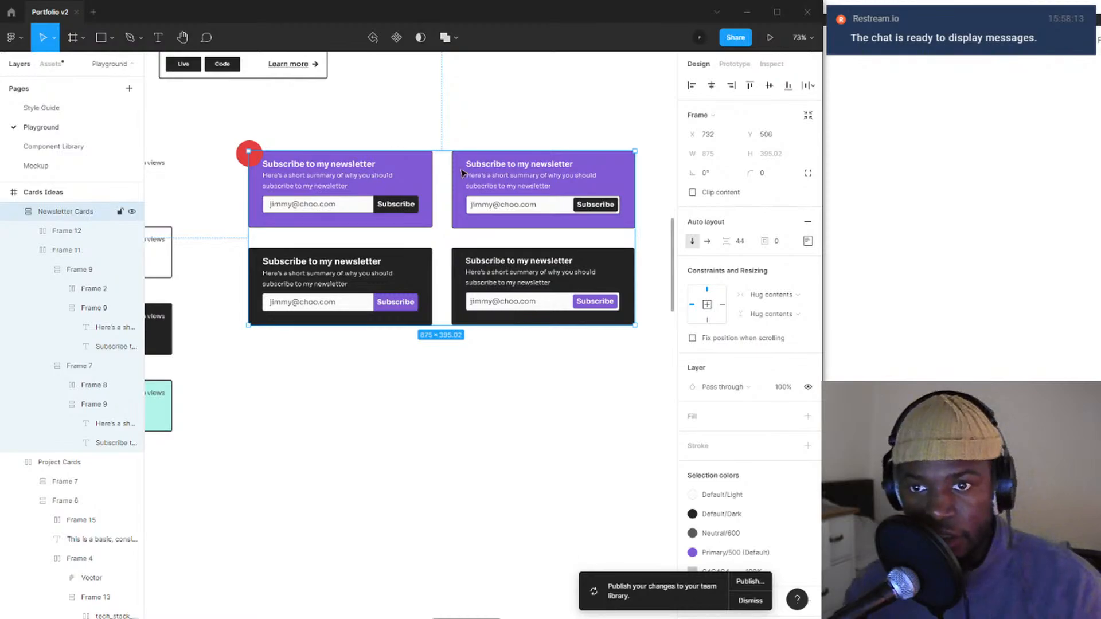
{"action": "left_click", "coordinate": [490, 205], "text": "ctrl"}
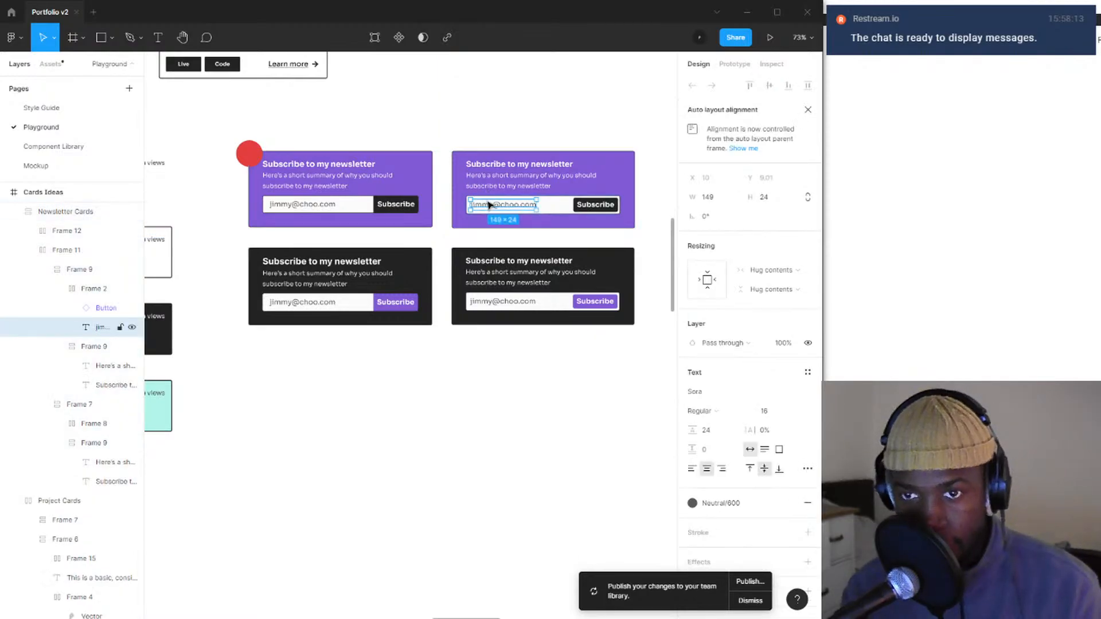
{"action": "left_click", "coordinate": [585, 106]}
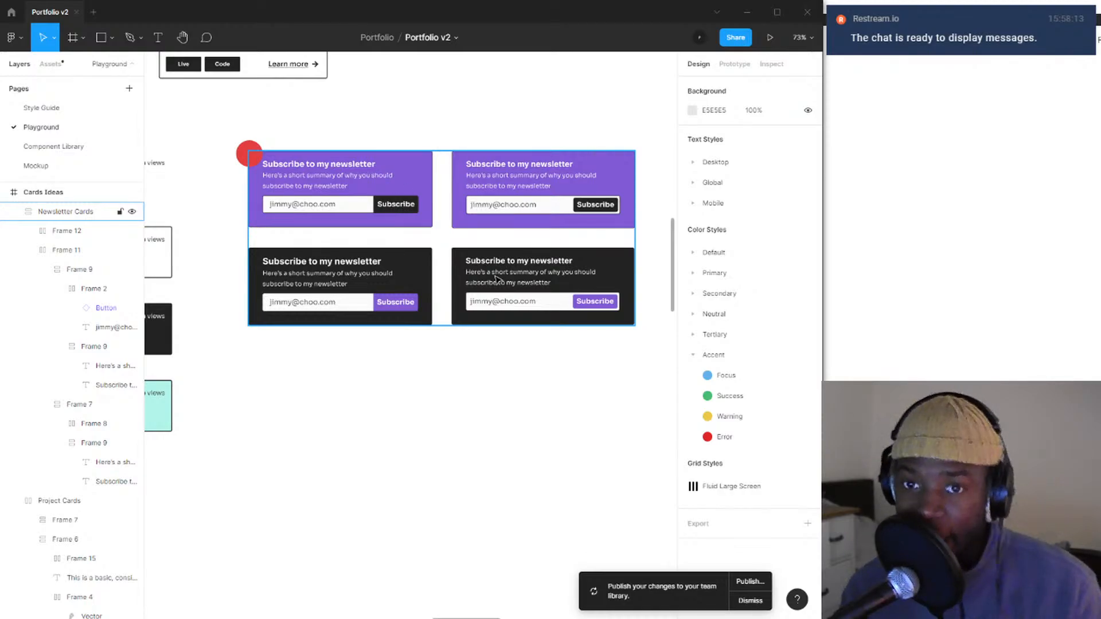
- Survey the Playground frames and examine the project, blog post and newsletter card sections on the Component Library page
{"action": "scroll", "coordinate": [496, 279], "scroll_direction": "down", "scroll_amount": 5}
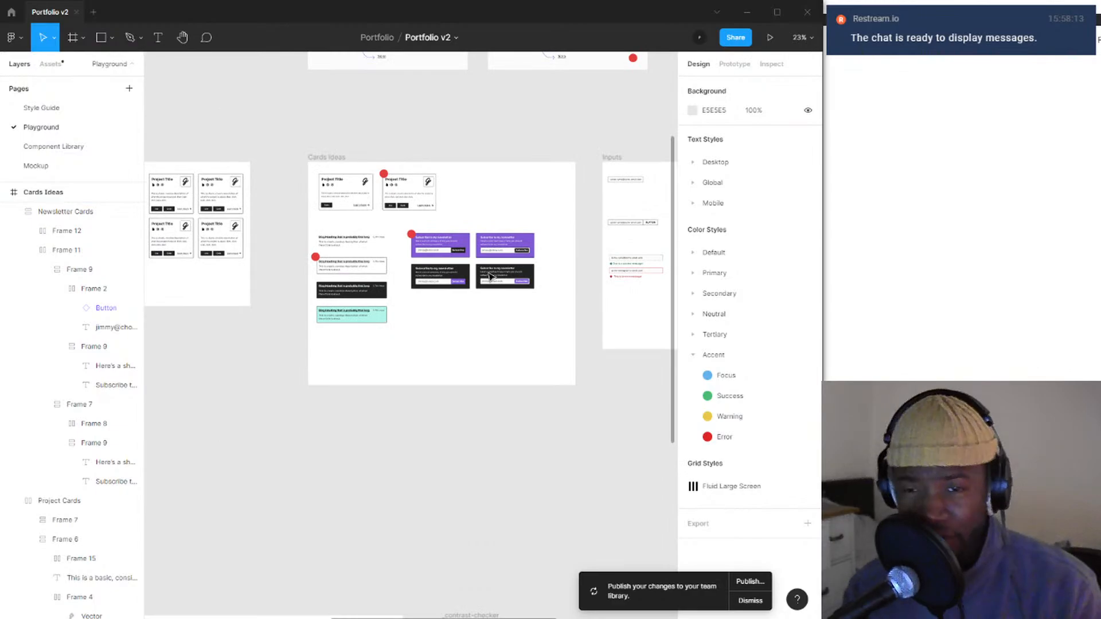
{"action": "scroll", "coordinate": [491, 277], "scroll_direction": "down", "scroll_amount": 5}
{"action": "scroll", "coordinate": [489, 277], "scroll_direction": "up", "scroll_amount": 3}
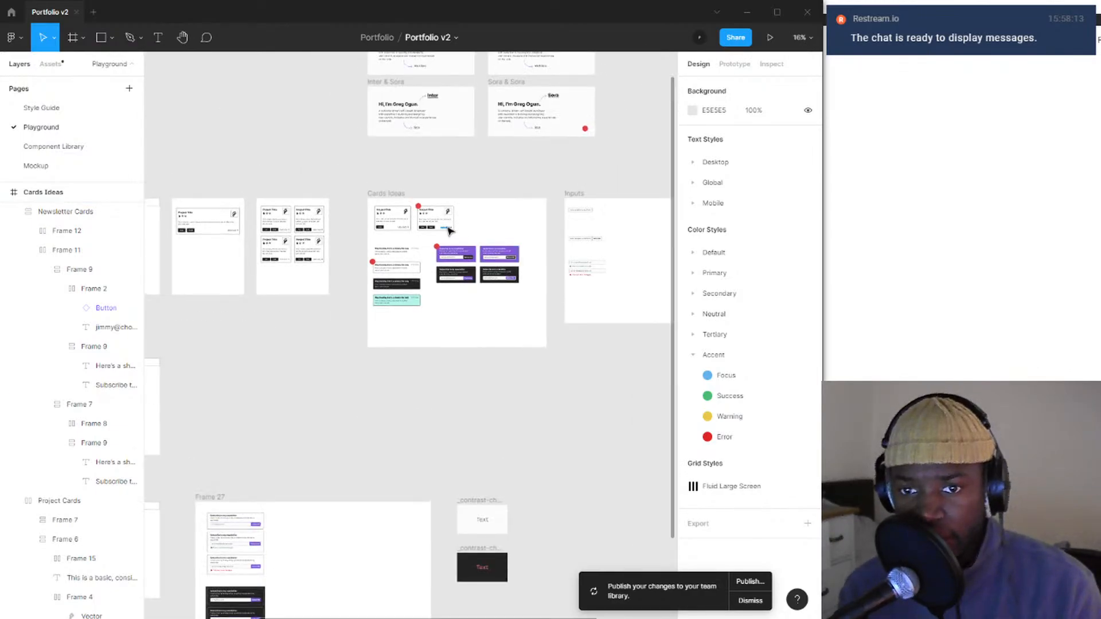
{"action": "scroll", "coordinate": [448, 229], "scroll_direction": "up", "scroll_amount": 3}
{"action": "scroll", "coordinate": [401, 241], "scroll_direction": "left", "scroll_amount": 3}
{"action": "left_click", "coordinate": [29, 147]}
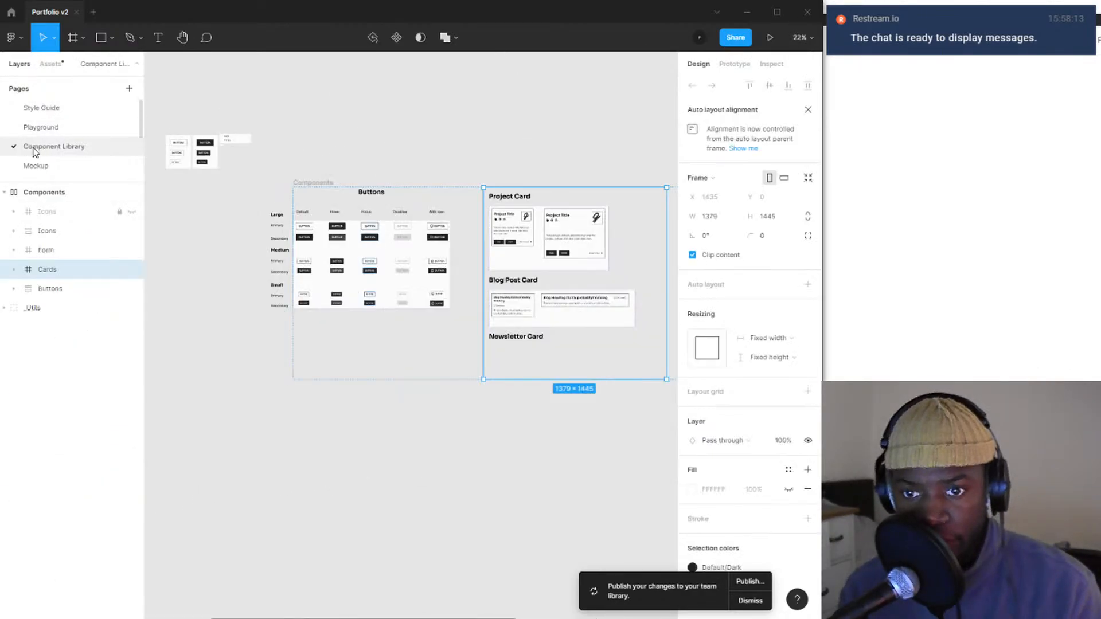
{"action": "left_click_drag", "start_coordinate": [591, 259], "coordinate": [289, 274]}
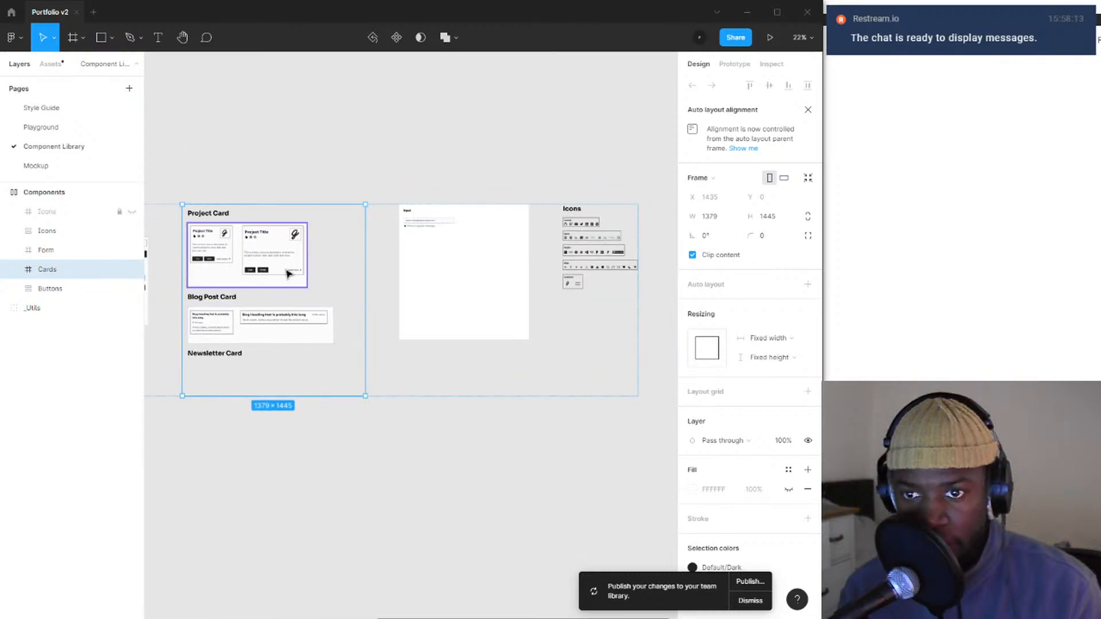
{"action": "scroll", "coordinate": [316, 275], "scroll_direction": "down", "scroll_amount": 3}
{"action": "scroll", "coordinate": [280, 276], "scroll_direction": "up", "scroll_amount": 2}
{"action": "scroll", "coordinate": [279, 276], "scroll_direction": "up", "scroll_amount": 3}
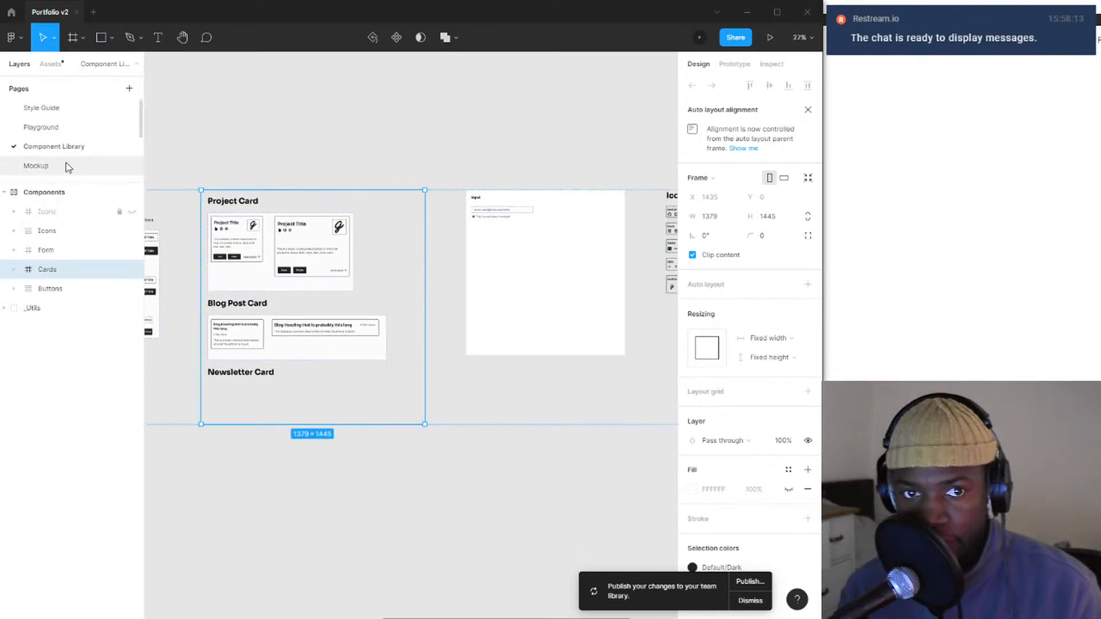
- Check the light and dark mobile homepages on the Mockup page and return to the Design Inspo page
{"action": "scroll", "coordinate": [63, 143], "scroll_direction": "down", "scroll_amount": 2}
{"action": "left_click", "coordinate": [57, 107]}
{"action": "scroll", "coordinate": [420, 346], "scroll_direction": "up", "scroll_amount": 5}
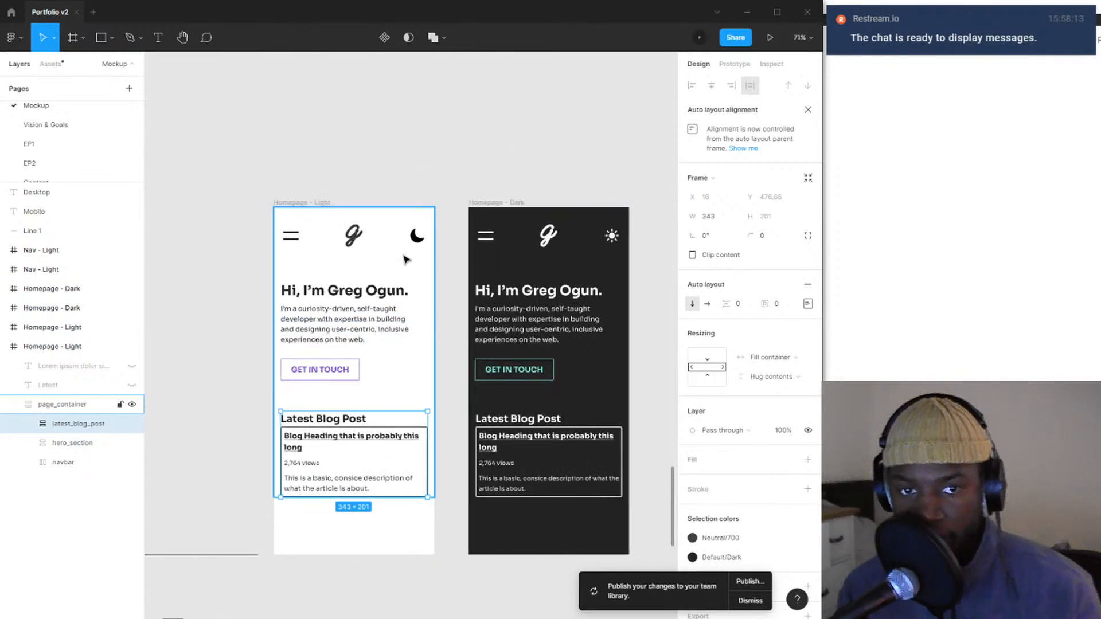
{"action": "scroll", "coordinate": [32, 123], "scroll_direction": "down", "scroll_amount": 2}
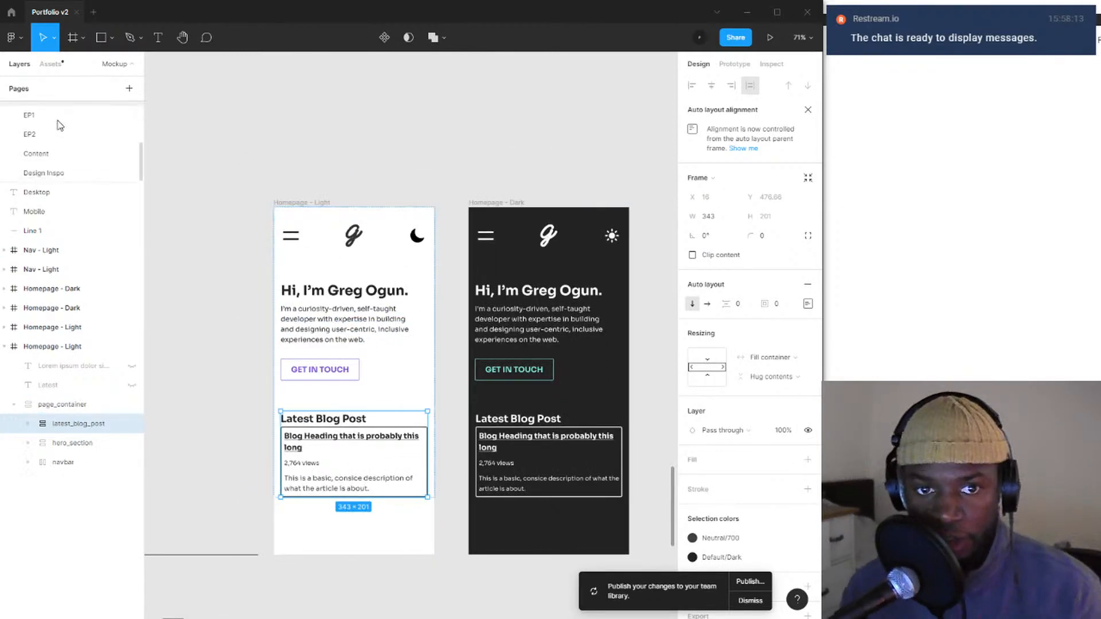
{"action": "left_click", "coordinate": [50, 174]}
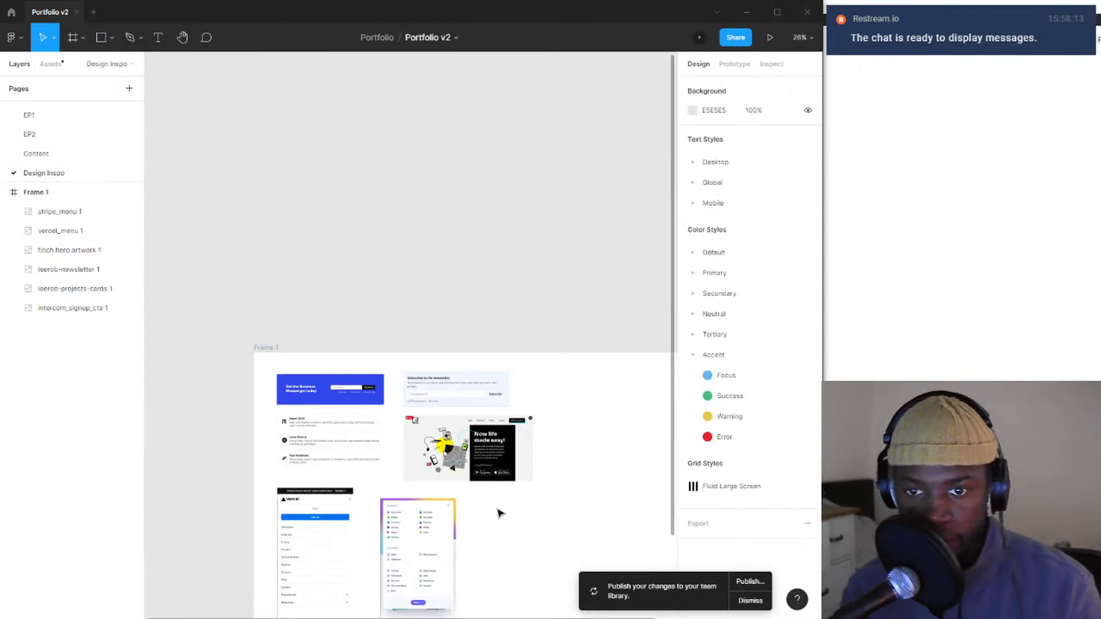
- Review the newsletter, project card, hero artwork and mobile menu references on the Design Inspo board
{"action": "scroll", "coordinate": [418, 403], "scroll_direction": "up", "scroll_amount": 3}
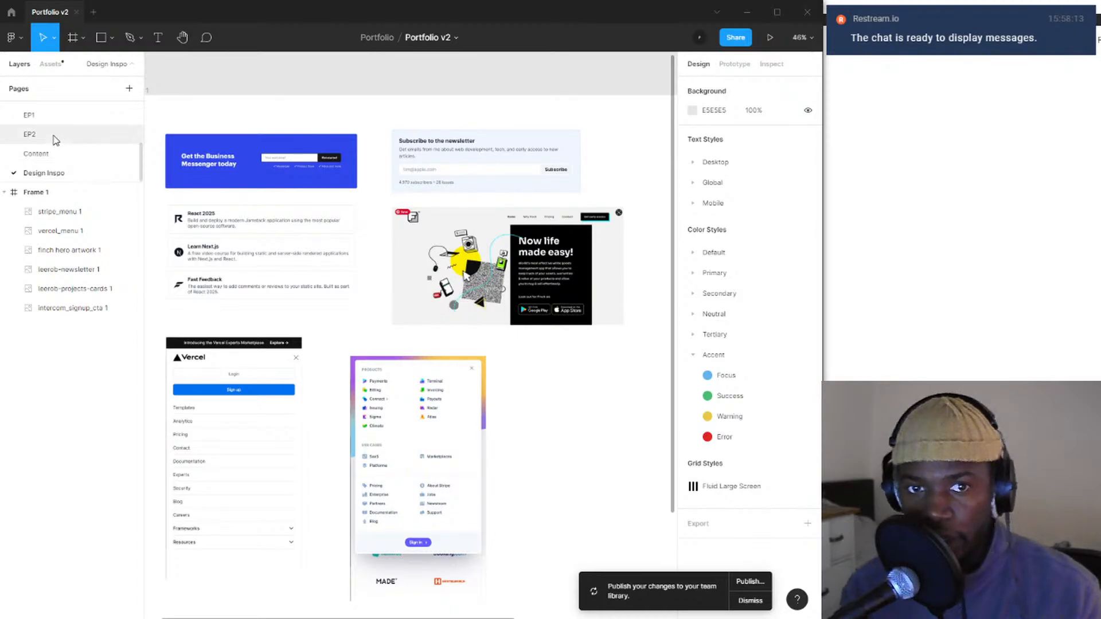
{"action": "scroll", "coordinate": [56, 143], "scroll_direction": "up", "scroll_amount": 3}
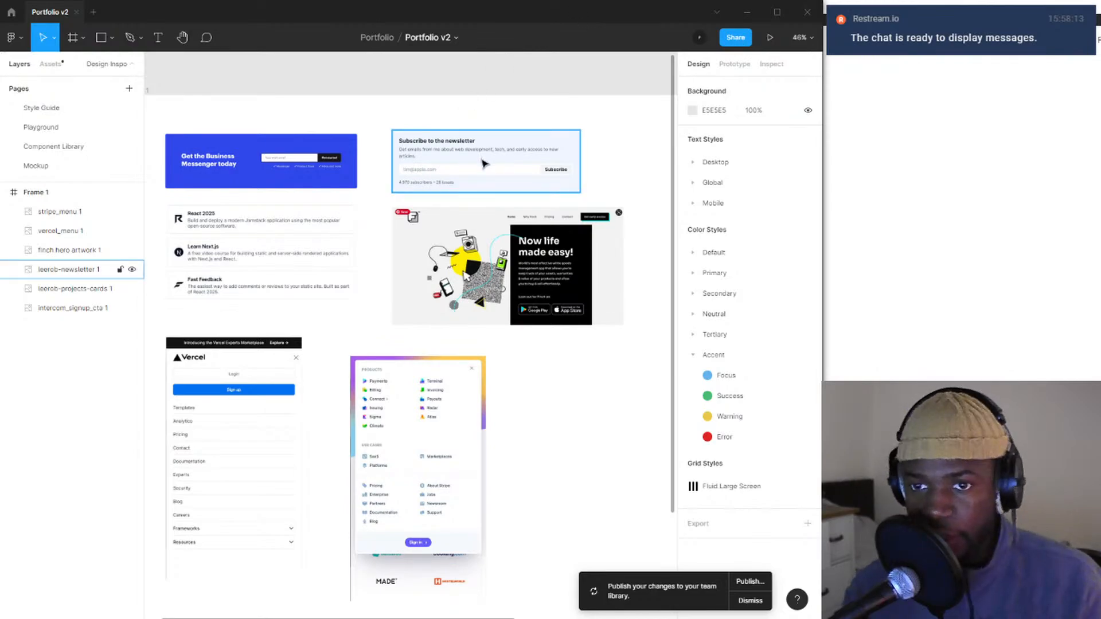
{"action": "scroll", "coordinate": [481, 163], "scroll_direction": "down", "scroll_amount": 5}
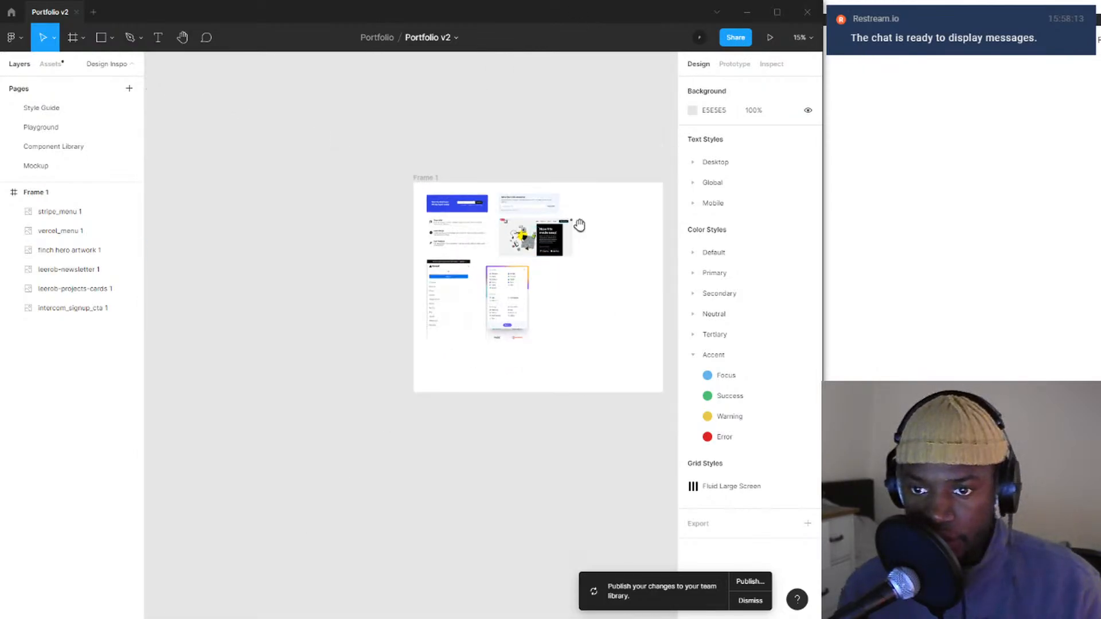
{"action": "left_click_drag", "start_coordinate": [578, 226], "coordinate": [495, 283]}
{"action": "scroll", "coordinate": [402, 309], "scroll_direction": "up", "scroll_amount": 5}
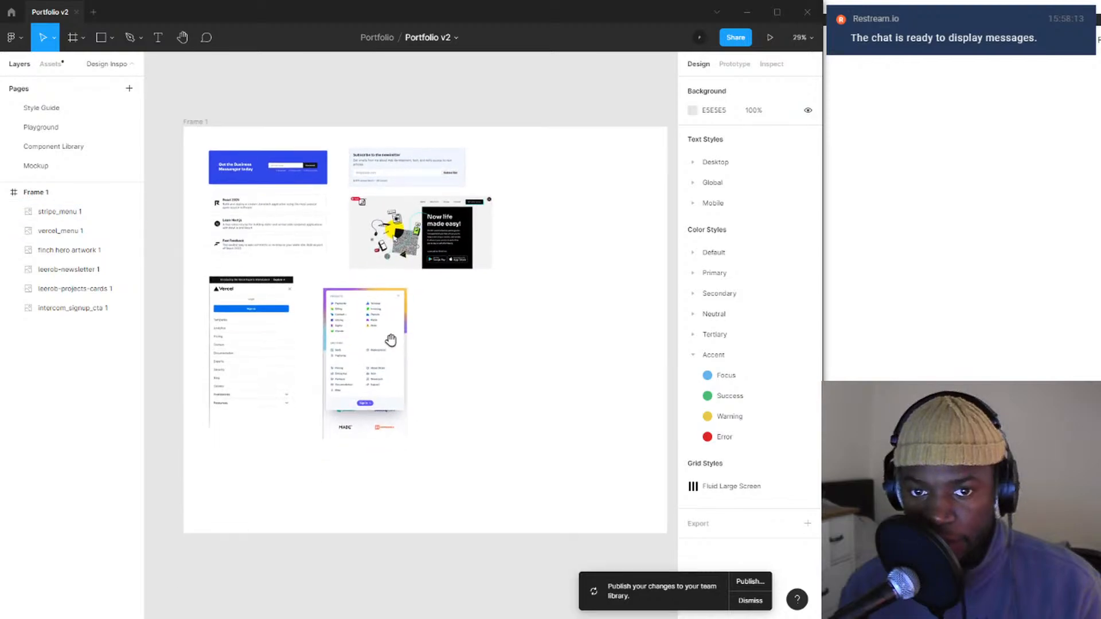
{"action": "left_click_drag", "start_coordinate": [364, 304], "coordinate": [365, 287]}
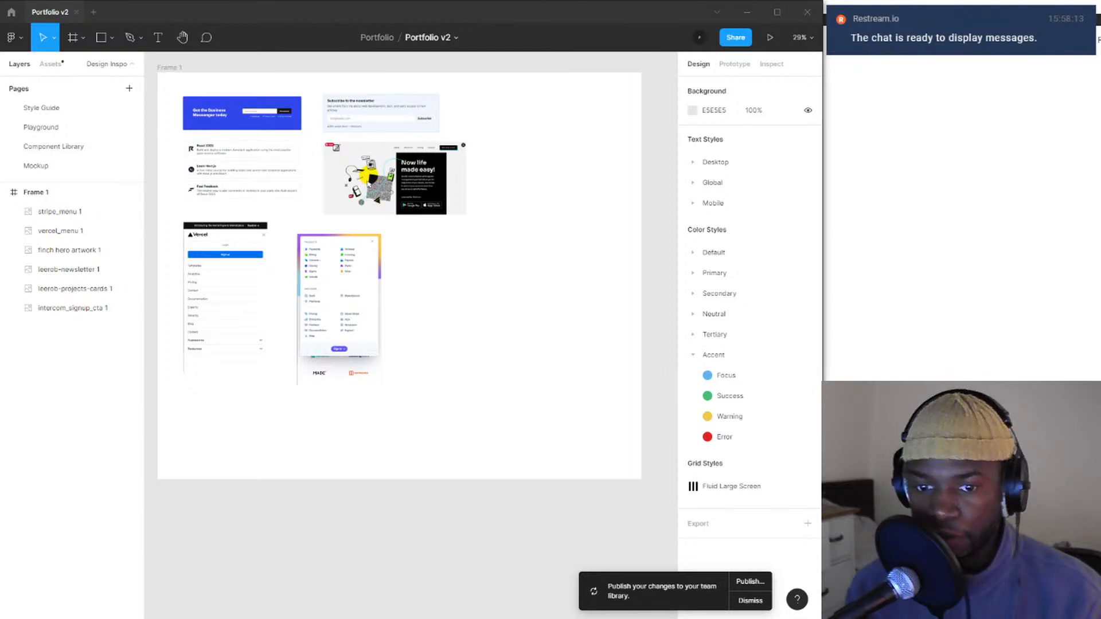
- Switch to Chrome, merge the Design Systems tab into the window showing Stripe, and close the InVision and Stripe tabs
{"action": "mouse_move", "coordinate": [608, 618]}
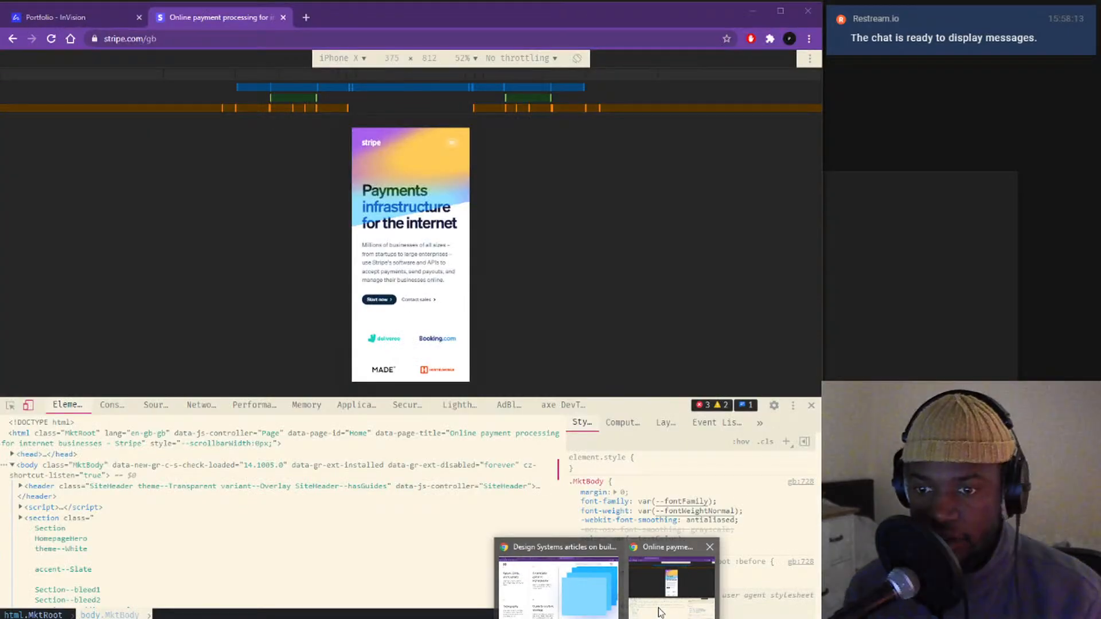
{"action": "left_click", "coordinate": [660, 612]}
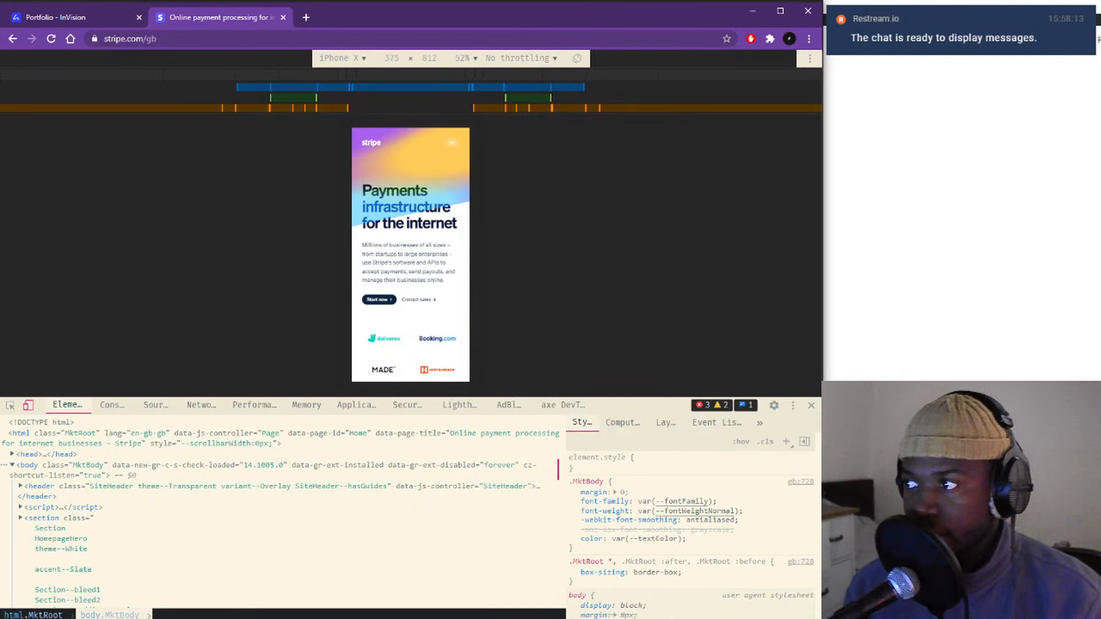
{"action": "left_click_drag", "start_coordinate": [559, 2], "coordinate": [390, 5]}
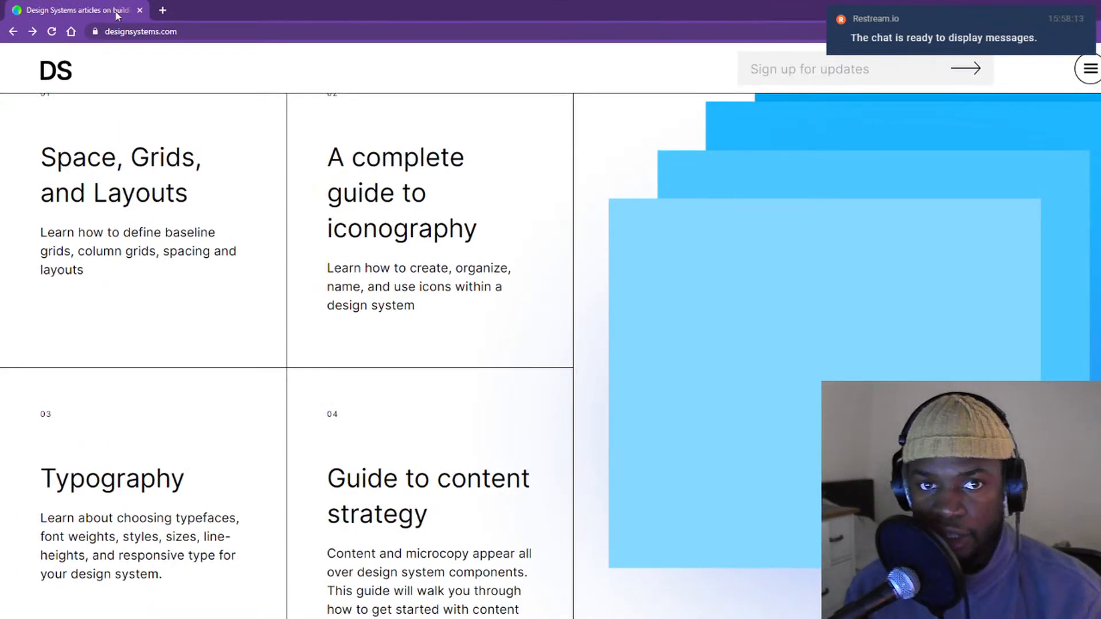
{"action": "left_click_drag", "start_coordinate": [116, 17], "coordinate": [358, 20]}
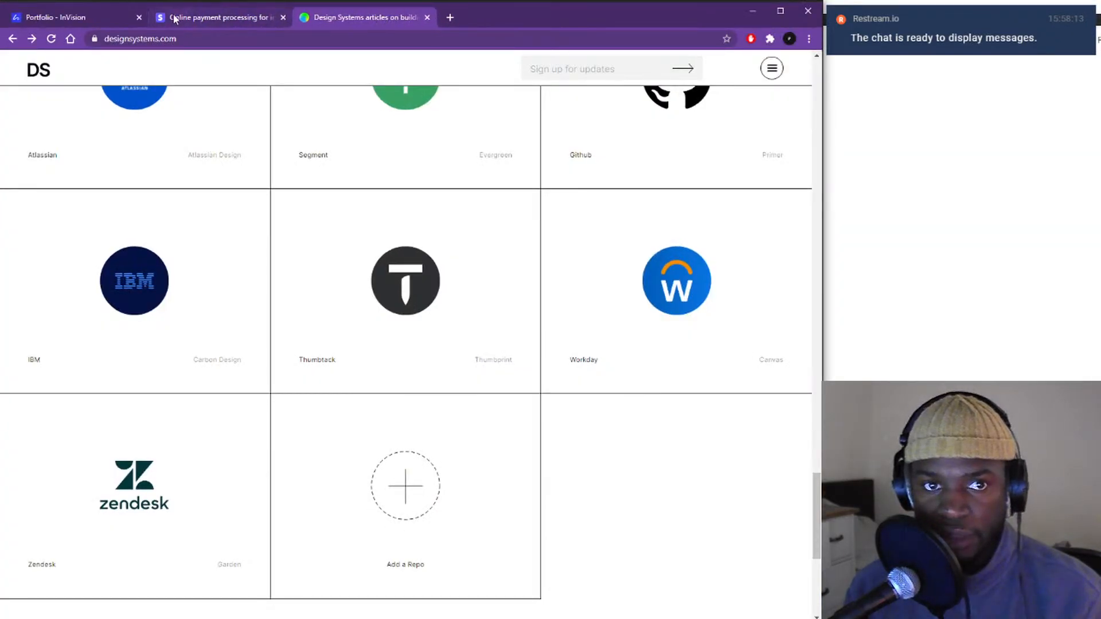
{"action": "left_click", "coordinate": [139, 17]}
{"action": "left_click", "coordinate": [139, 17]}
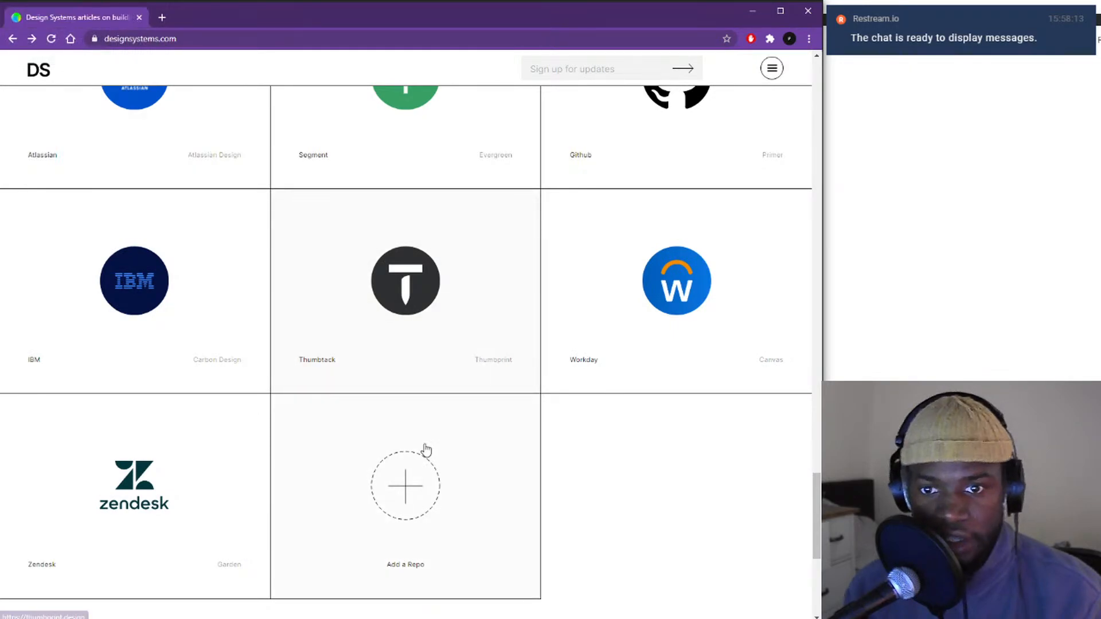
- Browse the designsystems.com homepage from the featured article through the topic sections to the Getting Started guides
{"action": "scroll", "coordinate": [425, 451], "scroll_direction": "up", "scroll_amount": 20}
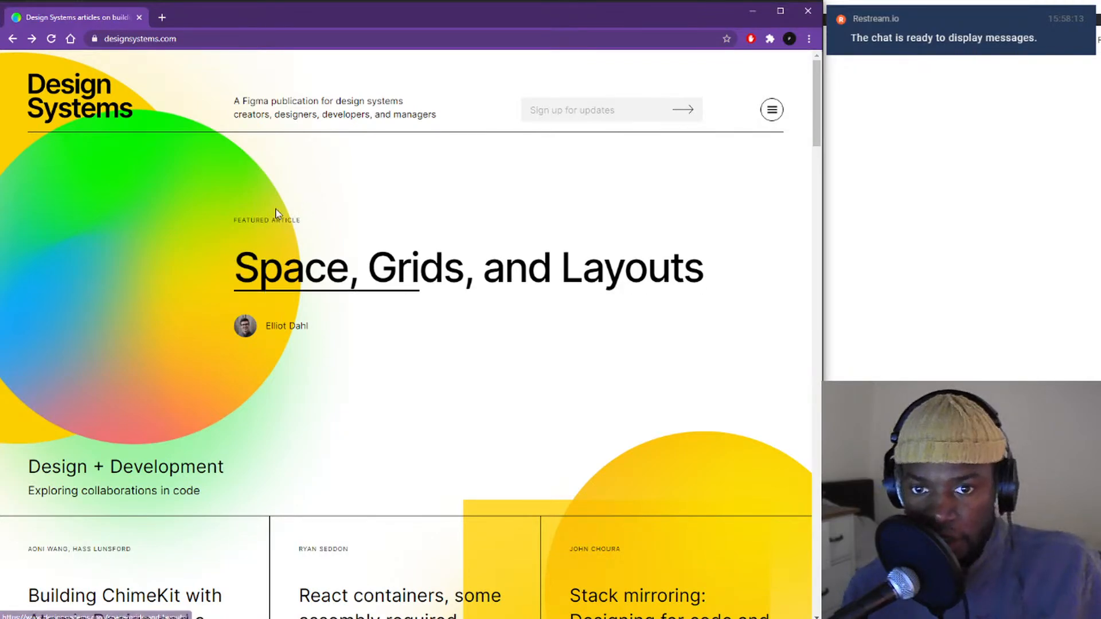
{"action": "scroll", "coordinate": [276, 213], "scroll_direction": "down", "scroll_amount": 7}
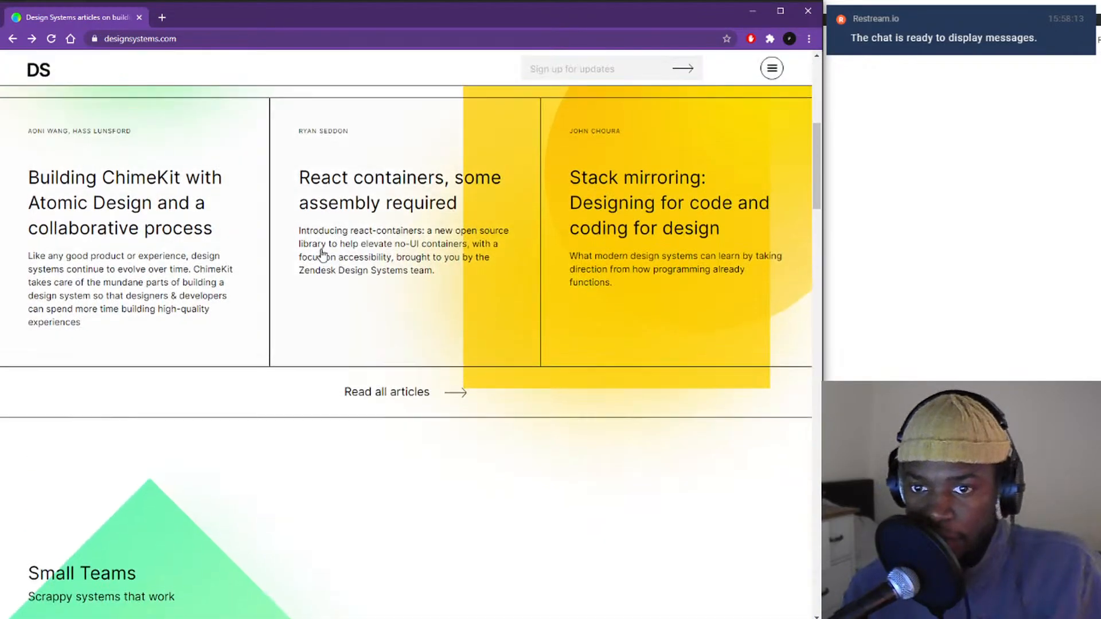
{"action": "scroll", "coordinate": [322, 254], "scroll_direction": "up", "scroll_amount": 7}
{"action": "scroll", "coordinate": [322, 254], "scroll_direction": "down", "scroll_amount": 7}
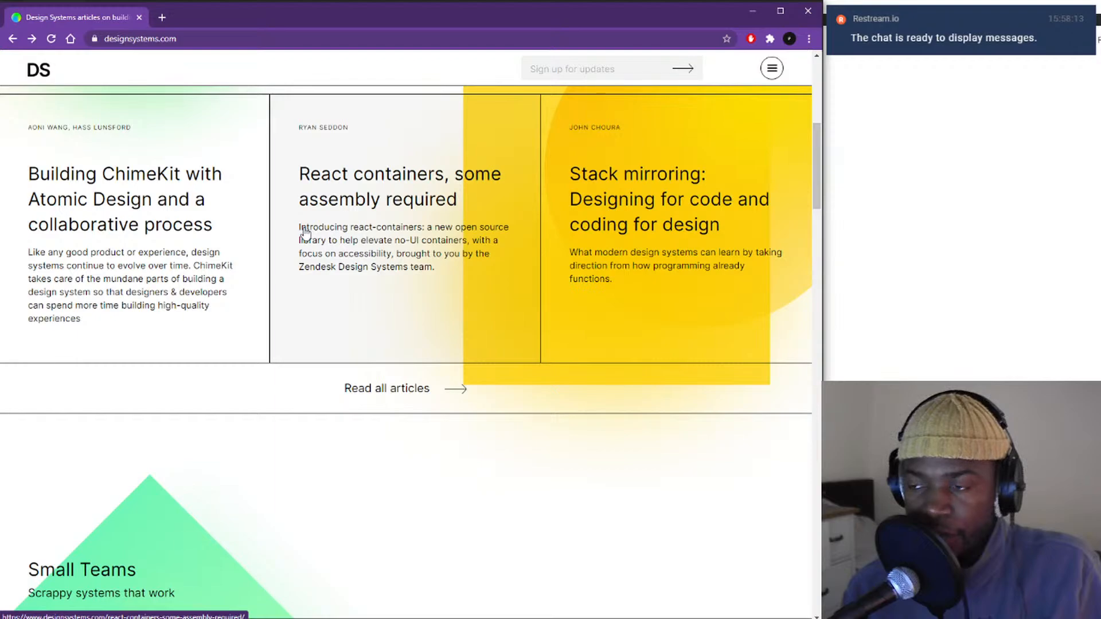
{"action": "scroll", "coordinate": [305, 233], "scroll_direction": "down", "scroll_amount": 7}
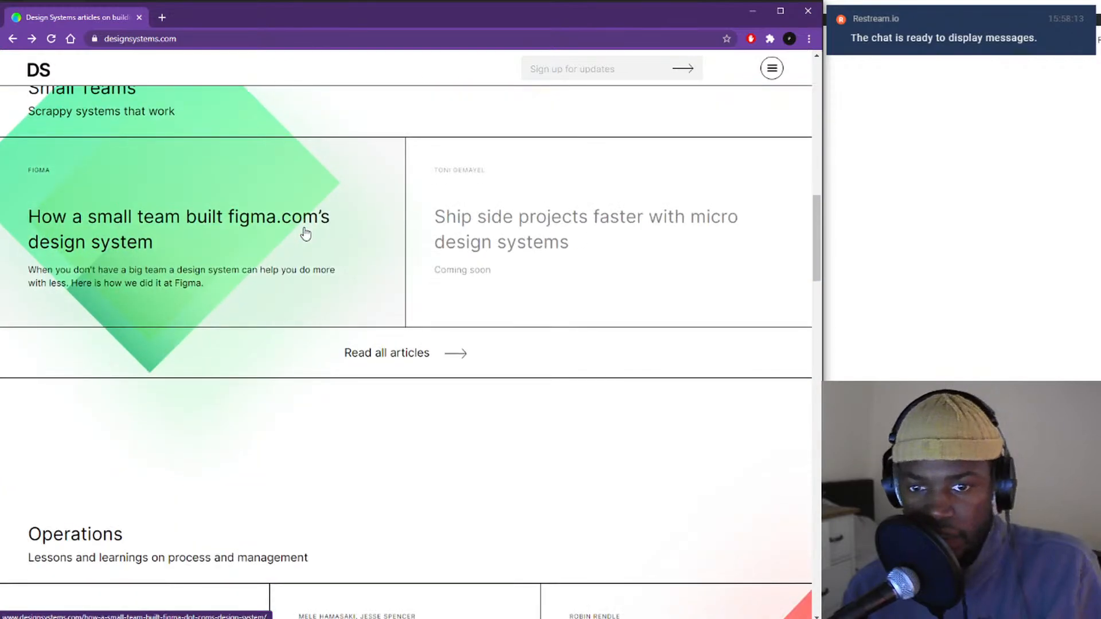
{"action": "scroll", "coordinate": [305, 232], "scroll_direction": "down", "scroll_amount": 7}
{"action": "scroll", "coordinate": [299, 230], "scroll_direction": "down", "scroll_amount": 7}
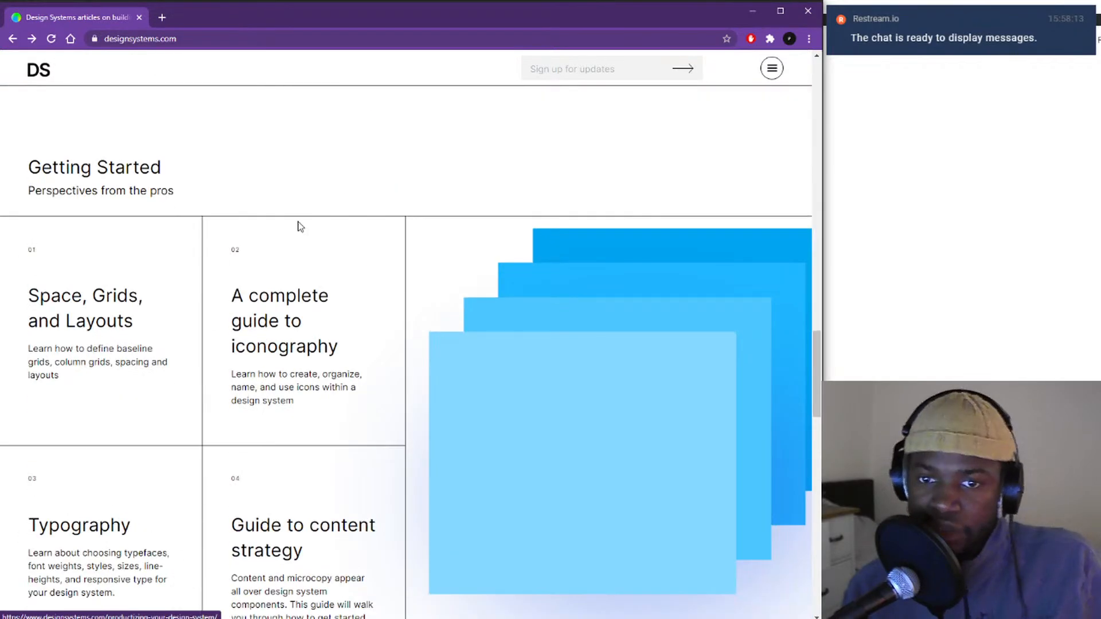
{"action": "scroll", "coordinate": [133, 297], "scroll_direction": "down", "scroll_amount": 1}
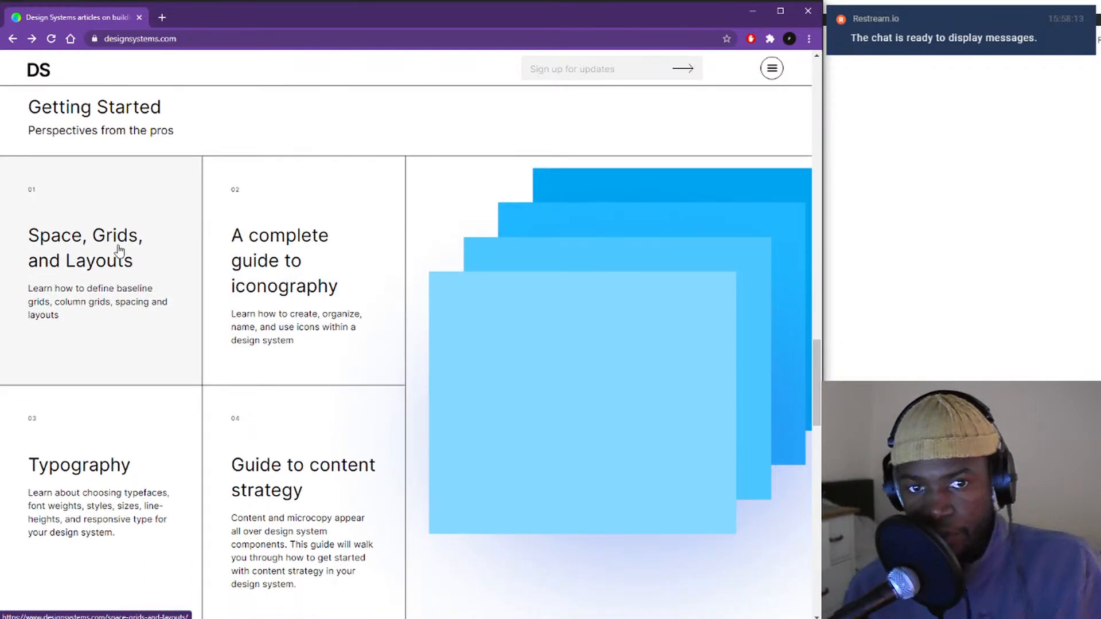
{"action": "scroll", "coordinate": [138, 204], "scroll_direction": "up", "scroll_amount": 2}
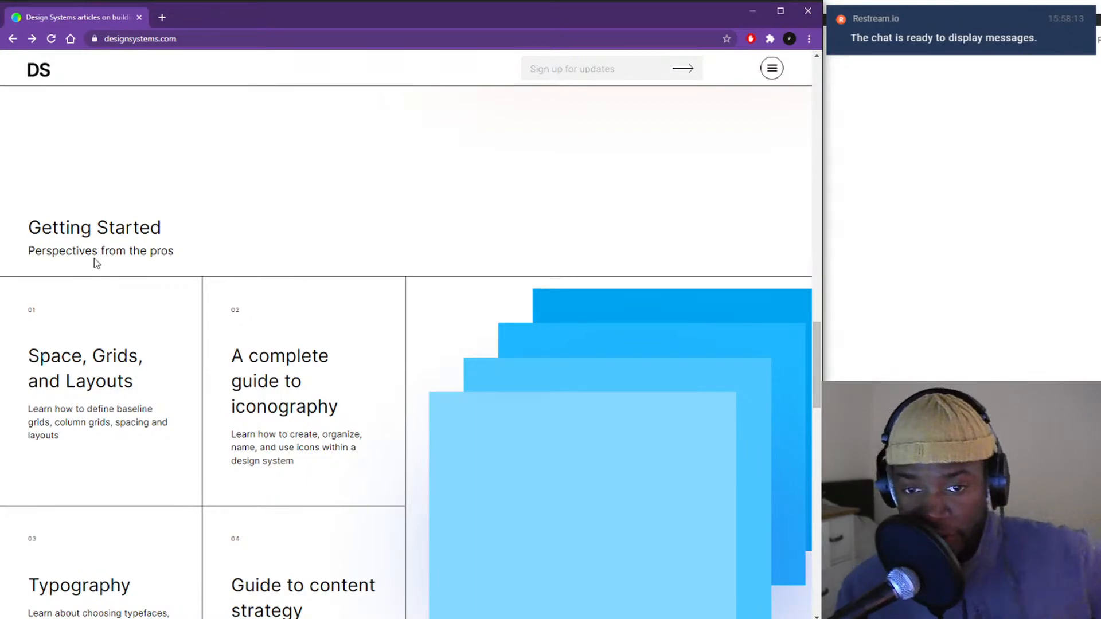
{"action": "scroll", "coordinate": [96, 261], "scroll_direction": "down", "scroll_amount": 2}
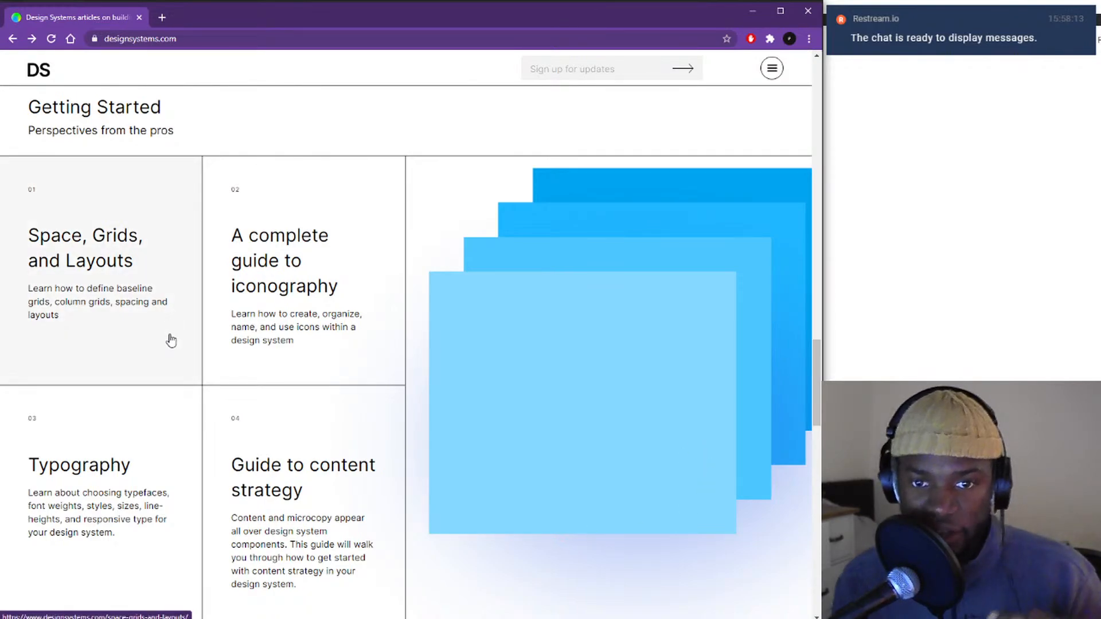
- Open the Space, Grids, and Layouts guide and examine its sections on spatial systems, element sizing, internal padding and border placement
{"action": "left_click", "coordinate": [160, 288]}
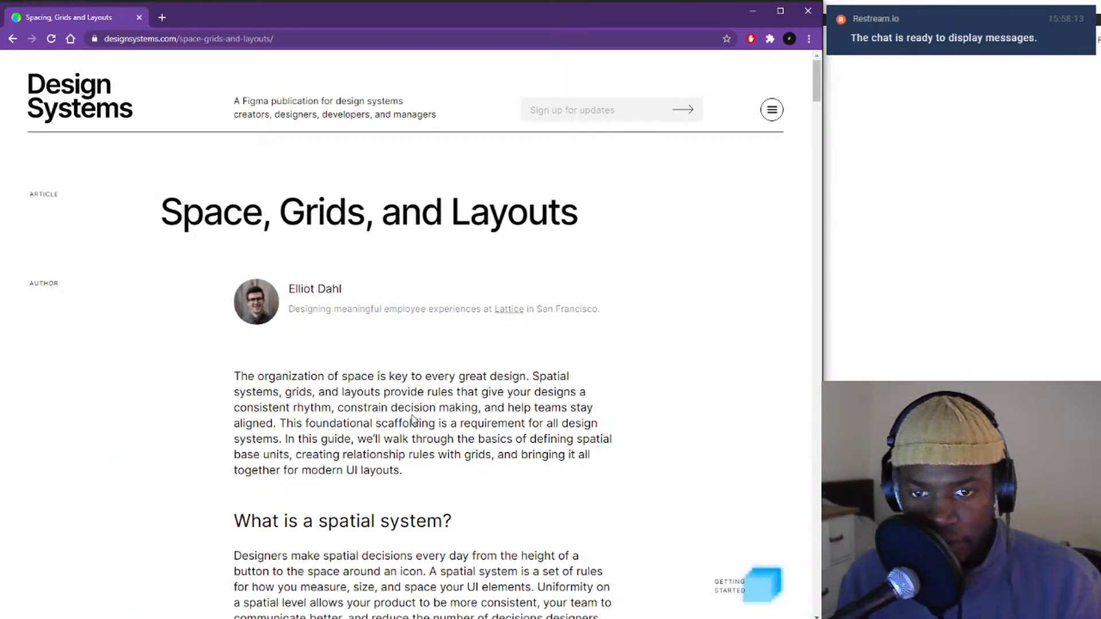
{"action": "scroll", "coordinate": [364, 484], "scroll_direction": "down", "scroll_amount": 6}
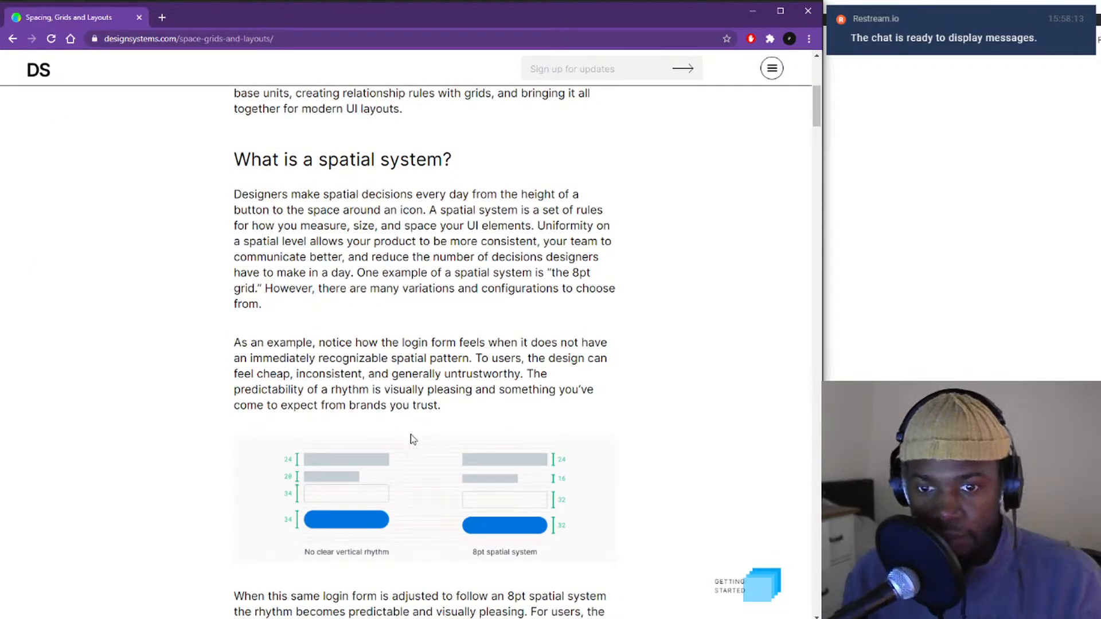
{"action": "scroll", "coordinate": [408, 445], "scroll_direction": "down", "scroll_amount": 6}
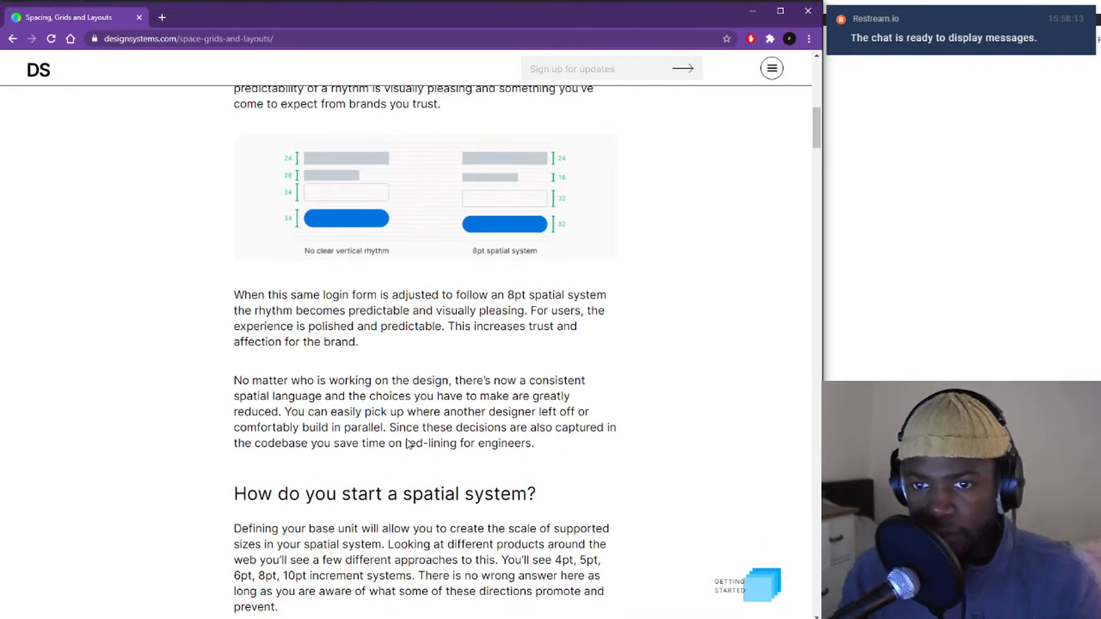
{"action": "scroll", "coordinate": [406, 448], "scroll_direction": "down", "scroll_amount": 8}
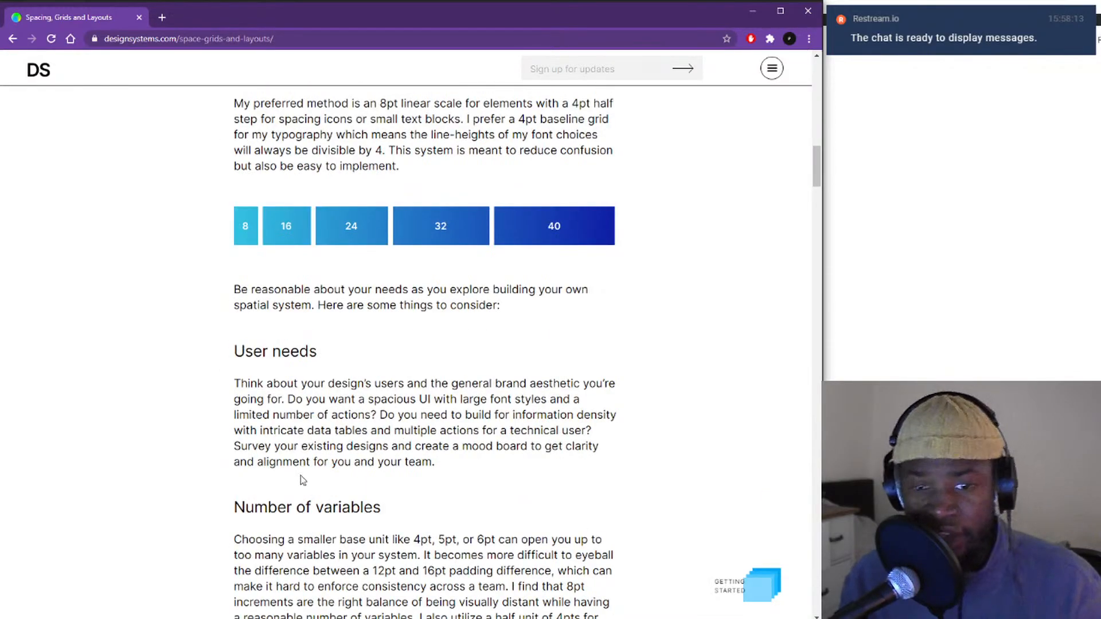
{"action": "scroll", "coordinate": [294, 493], "scroll_direction": "down", "scroll_amount": 20}
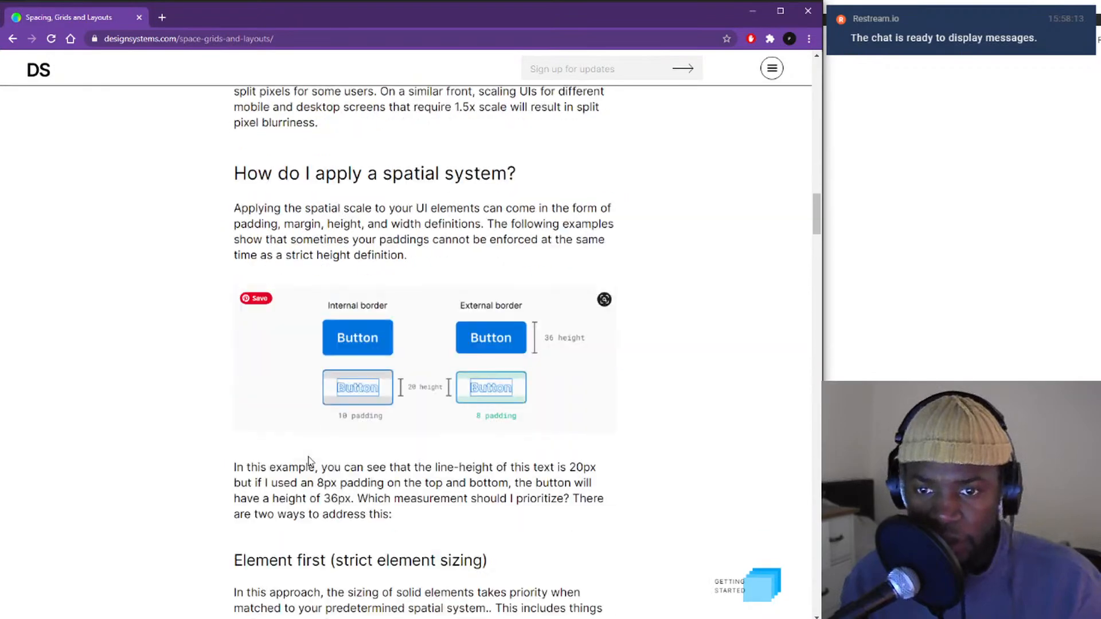
{"action": "scroll", "coordinate": [310, 462], "scroll_direction": "down", "scroll_amount": 20}
{"action": "scroll", "coordinate": [309, 462], "scroll_direction": "up", "scroll_amount": 9}
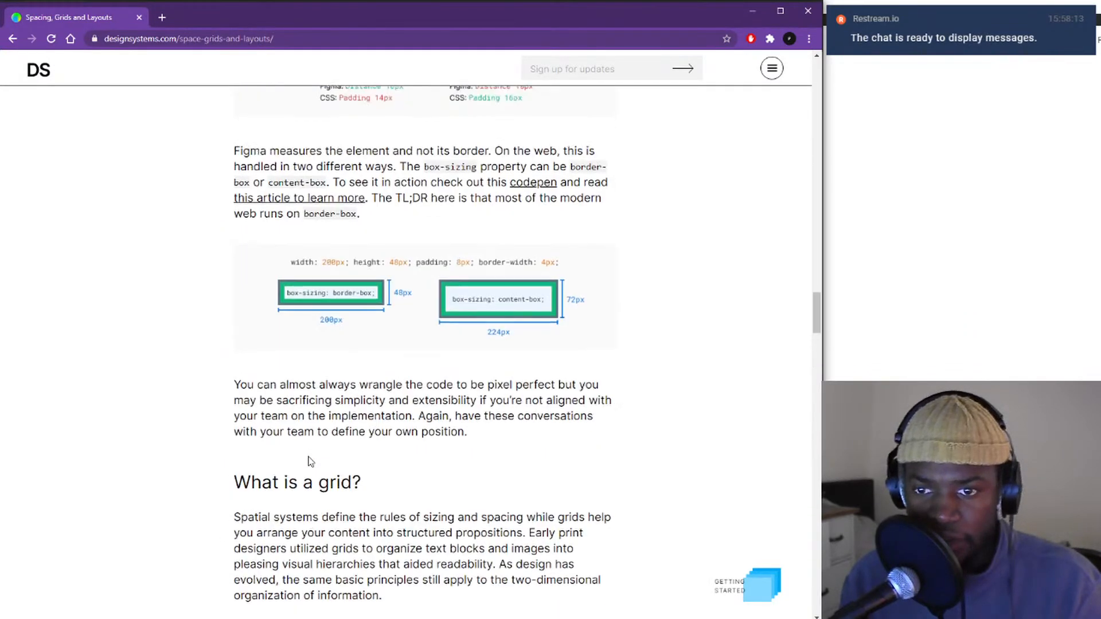
{"action": "scroll", "coordinate": [309, 462], "scroll_direction": "up", "scroll_amount": 11}
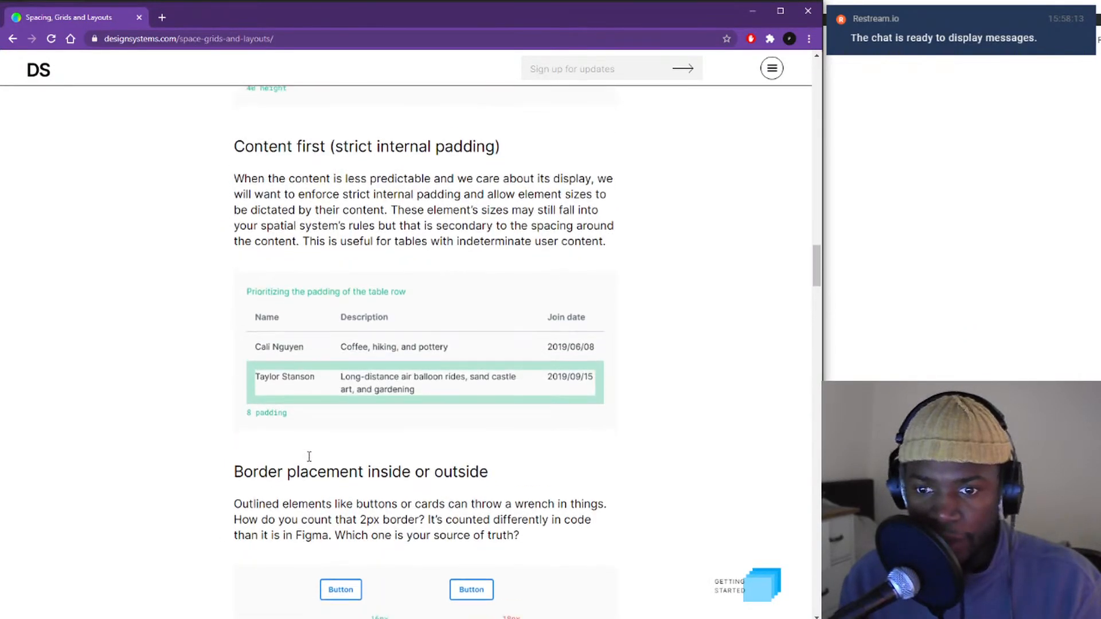
{"action": "scroll", "coordinate": [310, 462], "scroll_direction": "down", "scroll_amount": 5}
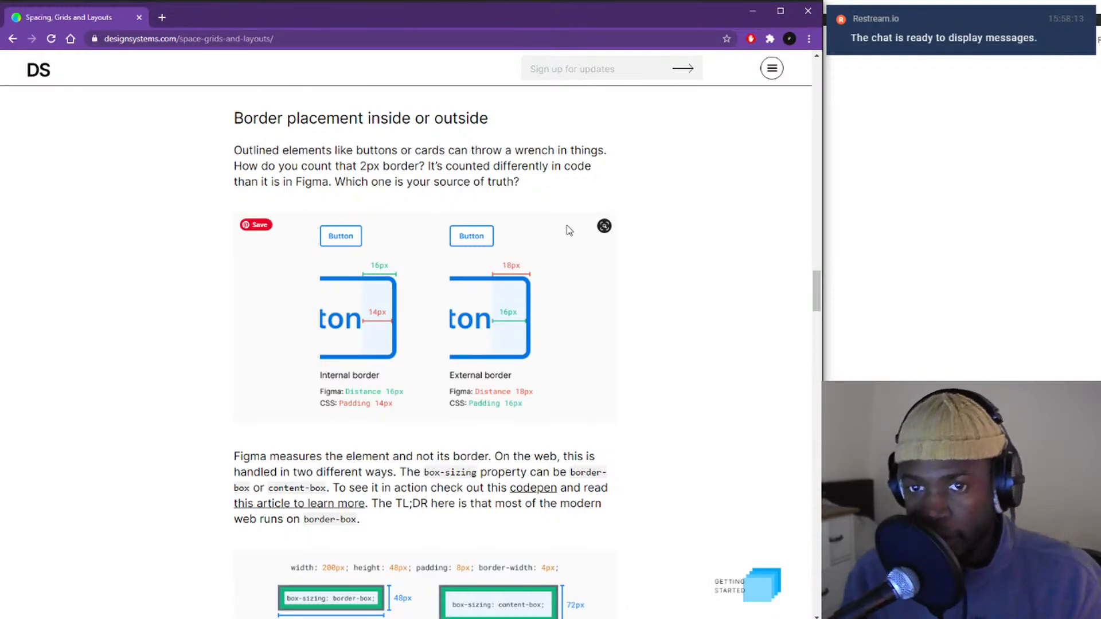
- Skim the guide's sections on column, modular and baseline grids and on adaptive and strict layouts through to the related Getting Started articles
{"action": "scroll", "coordinate": [551, 252], "scroll_direction": "down", "scroll_amount": 8}
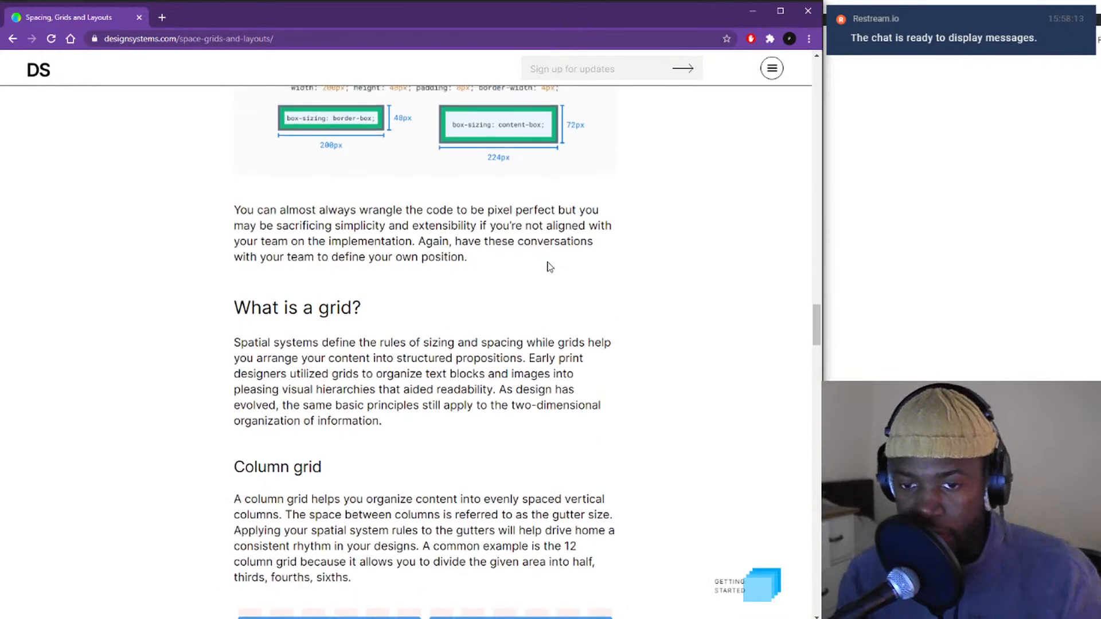
{"action": "scroll", "coordinate": [539, 275], "scroll_direction": "down", "scroll_amount": 6}
{"action": "scroll", "coordinate": [508, 307], "scroll_direction": "down", "scroll_amount": 9}
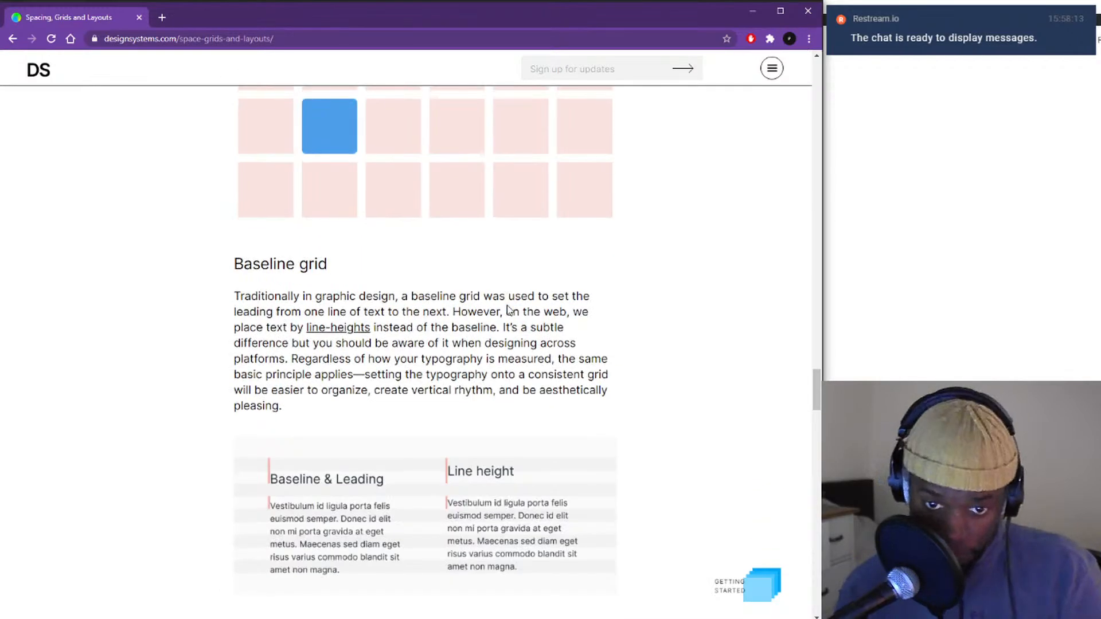
{"action": "scroll", "coordinate": [510, 307], "scroll_direction": "up", "scroll_amount": 17}
{"action": "scroll", "coordinate": [520, 303], "scroll_direction": "down", "scroll_amount": 13}
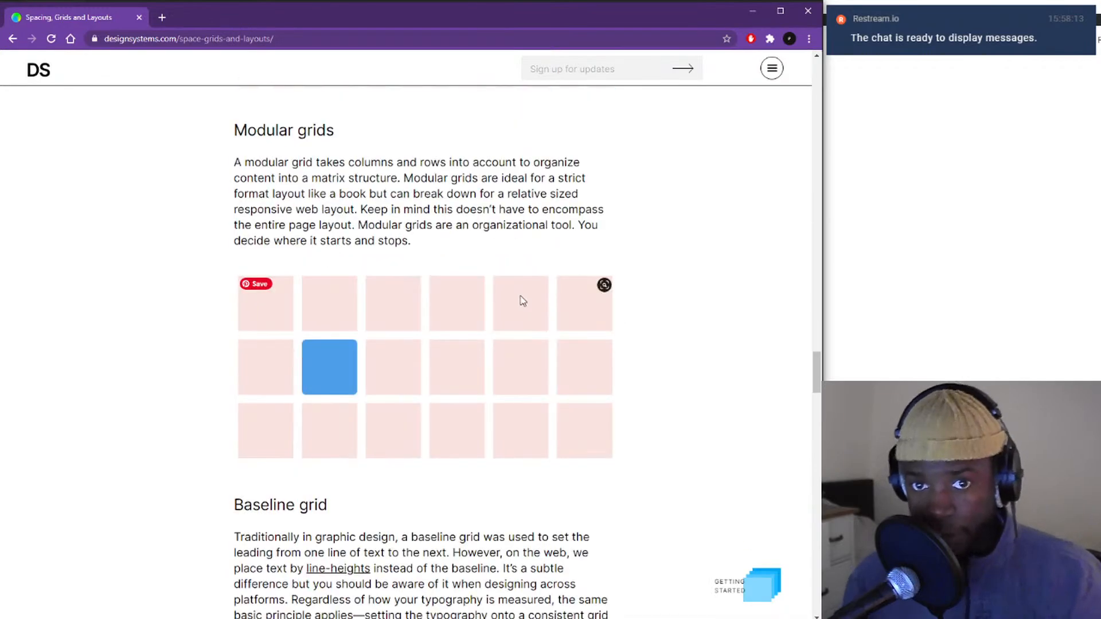
{"action": "scroll", "coordinate": [522, 300], "scroll_direction": "down", "scroll_amount": 6}
{"action": "scroll", "coordinate": [523, 300], "scroll_direction": "down", "scroll_amount": 17}
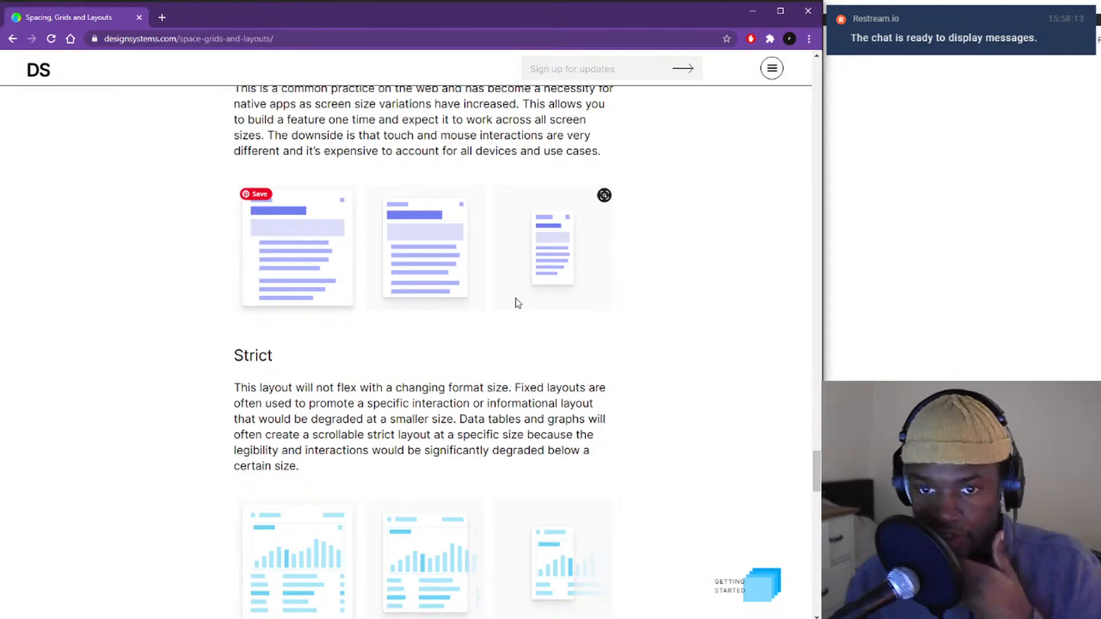
{"action": "scroll", "coordinate": [521, 301], "scroll_direction": "down", "scroll_amount": 6}
{"action": "scroll", "coordinate": [515, 302], "scroll_direction": "down", "scroll_amount": 12}
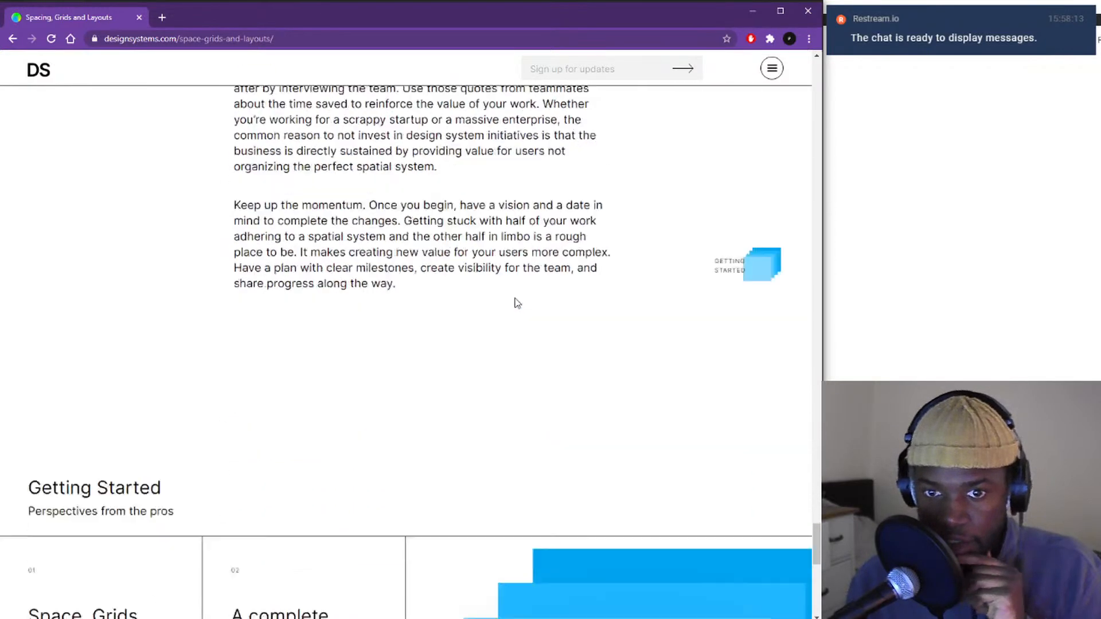
{"action": "scroll", "coordinate": [515, 302], "scroll_direction": "up", "scroll_amount": 12}
{"action": "scroll", "coordinate": [516, 303], "scroll_direction": "down", "scroll_amount": 15}
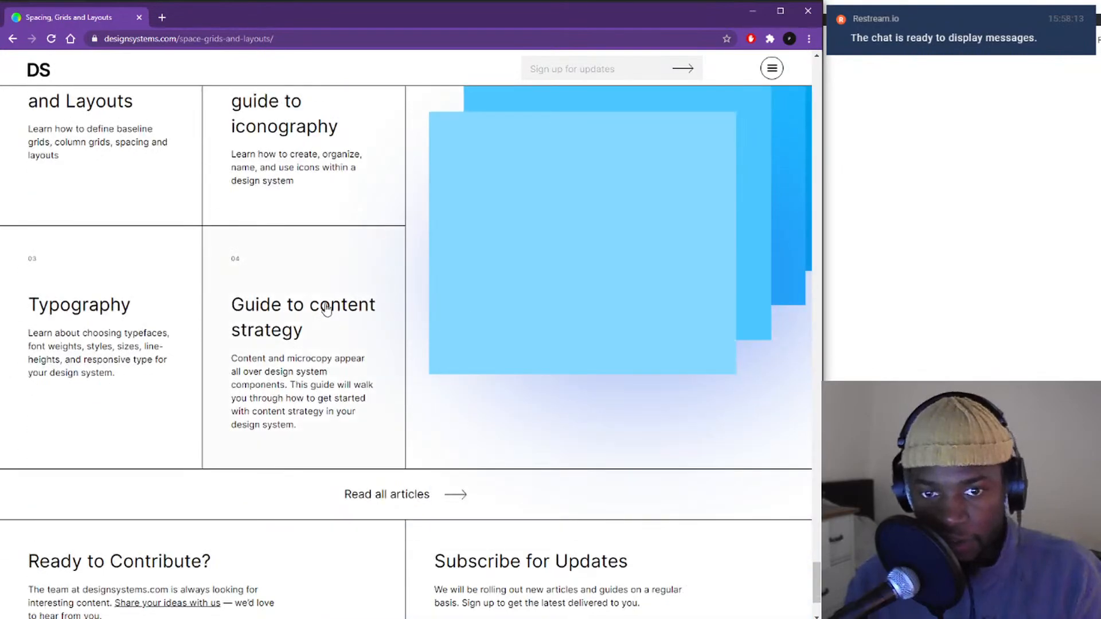
- Open the complete guide to iconography and read its introduction and the section on icon size
{"action": "left_click", "coordinate": [329, 197]}
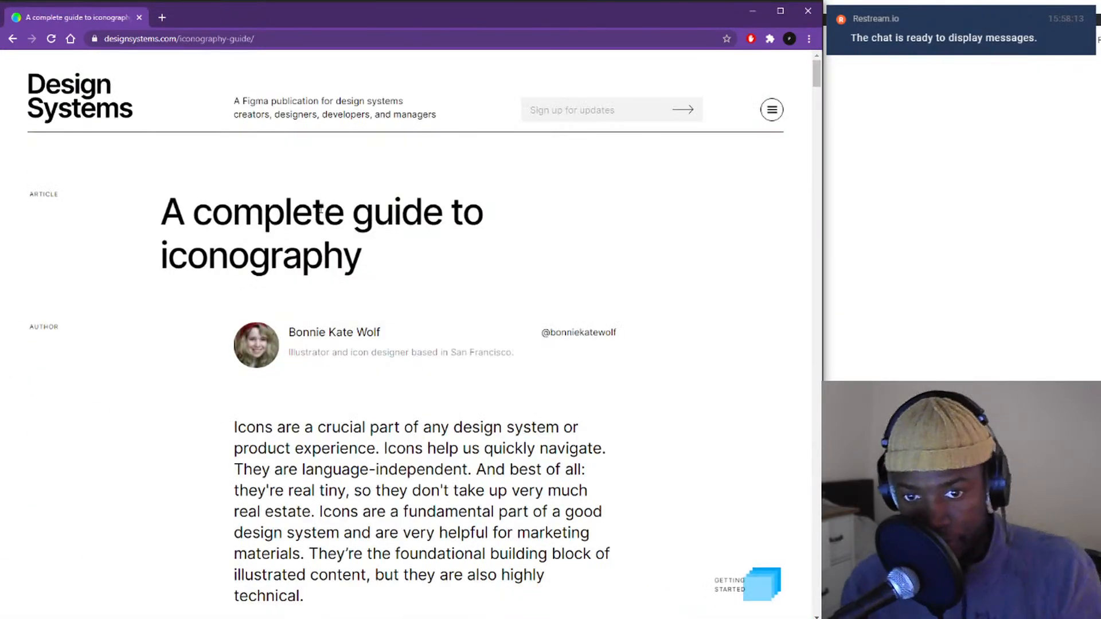
{"action": "scroll", "coordinate": [445, 228], "scroll_direction": "down", "scroll_amount": 5}
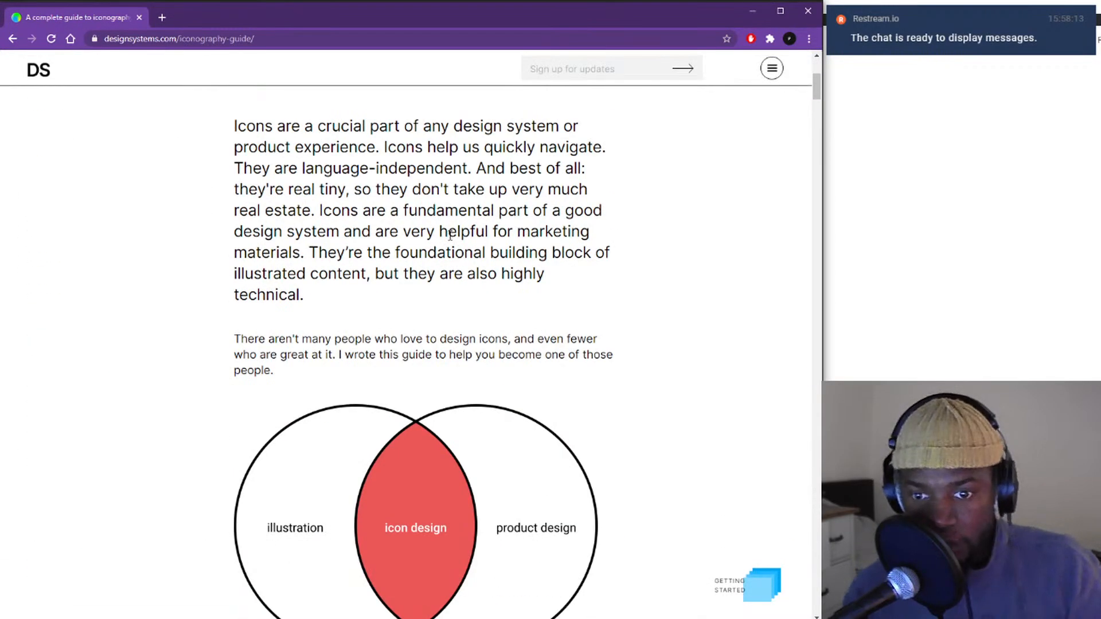
{"action": "scroll", "coordinate": [448, 240], "scroll_direction": "down", "scroll_amount": 4}
{"action": "scroll", "coordinate": [328, 356], "scroll_direction": "down", "scroll_amount": 6}
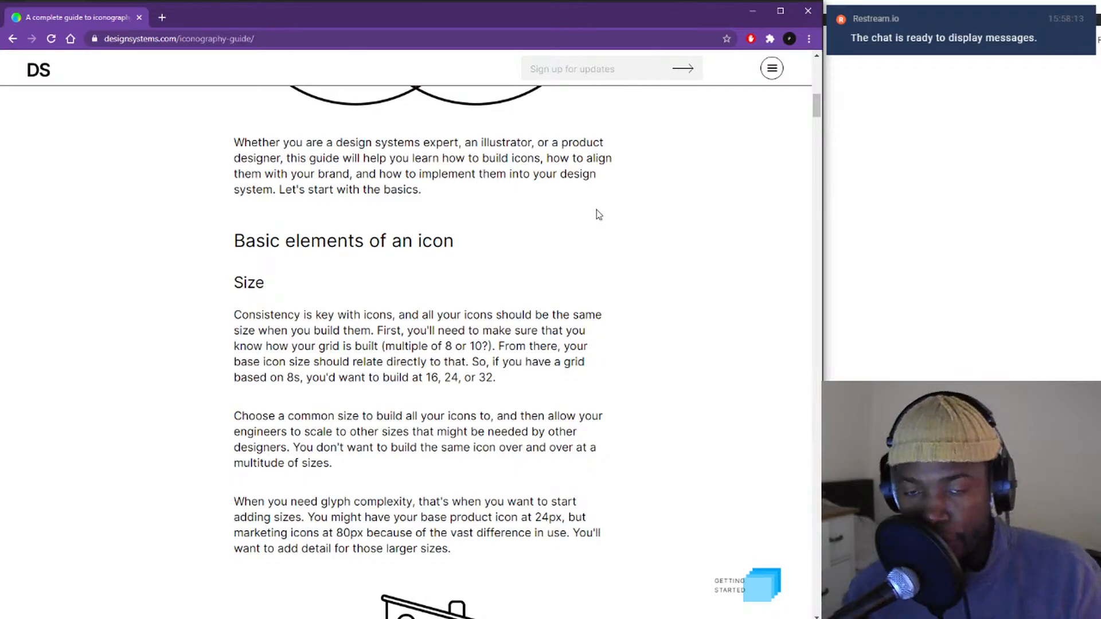
- Skim the iconography guide's sections on colour, pixel and optical grids, filled and stroked styles, product icon sets, and corners
{"action": "scroll", "coordinate": [596, 215], "scroll_direction": "down", "scroll_amount": 12}
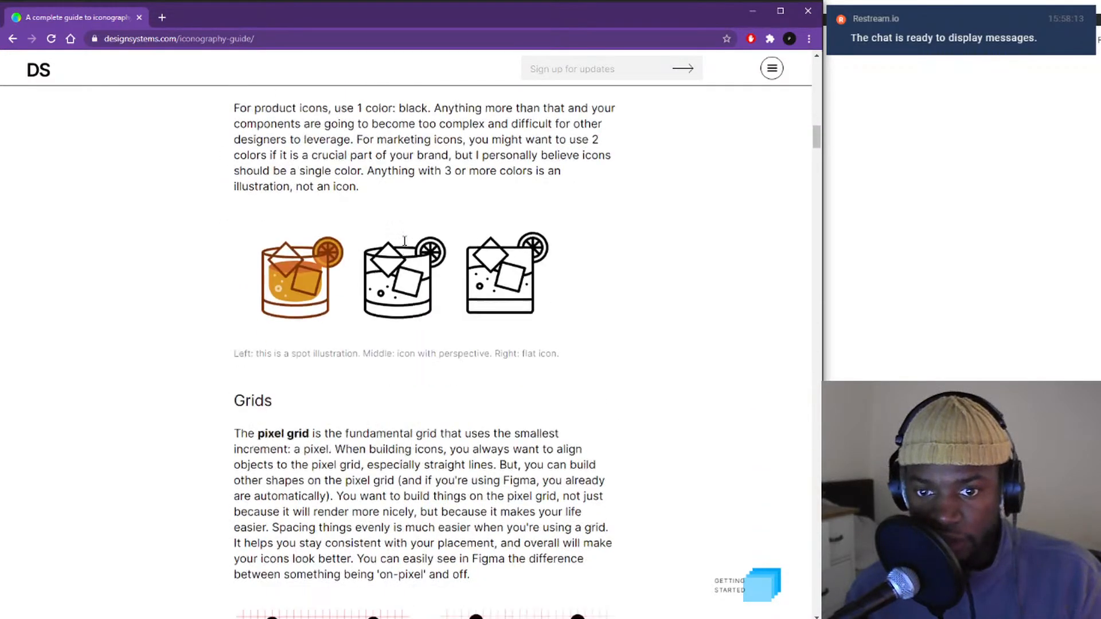
{"action": "scroll", "coordinate": [405, 247], "scroll_direction": "up", "scroll_amount": 1}
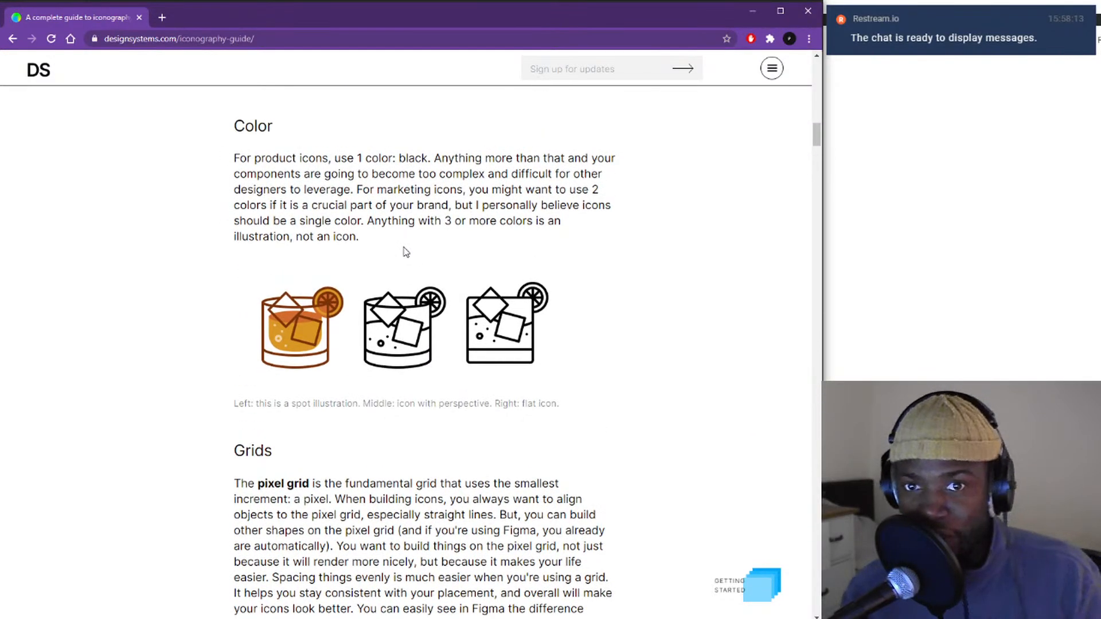
{"action": "scroll", "coordinate": [405, 252], "scroll_direction": "down", "scroll_amount": 15}
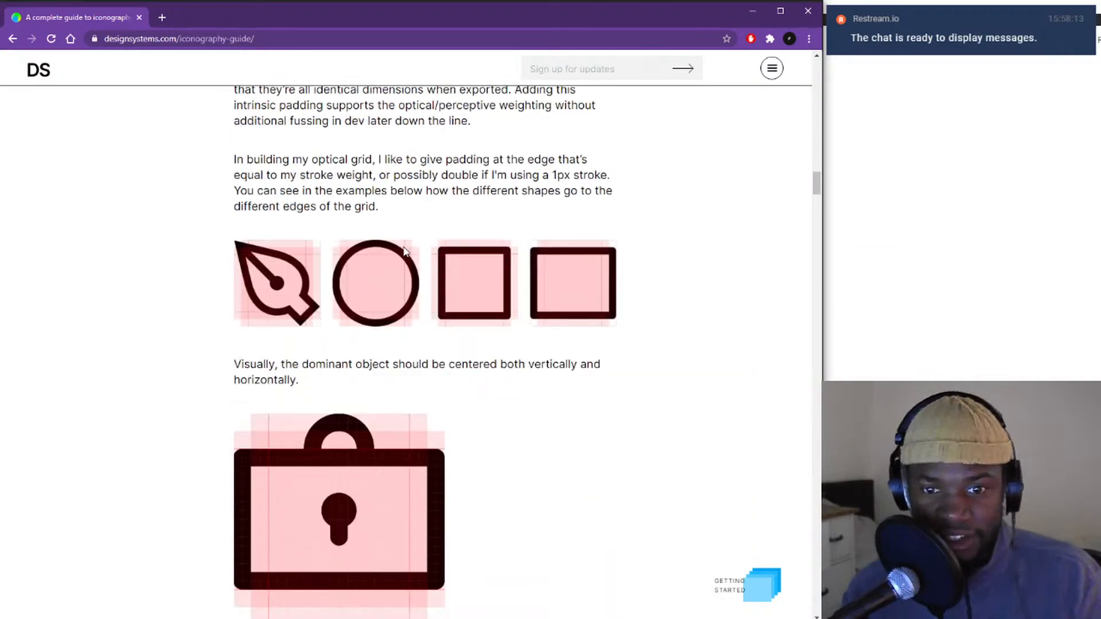
{"action": "scroll", "coordinate": [405, 250], "scroll_direction": "down", "scroll_amount": 5}
{"action": "scroll", "coordinate": [401, 255], "scroll_direction": "down", "scroll_amount": 10}
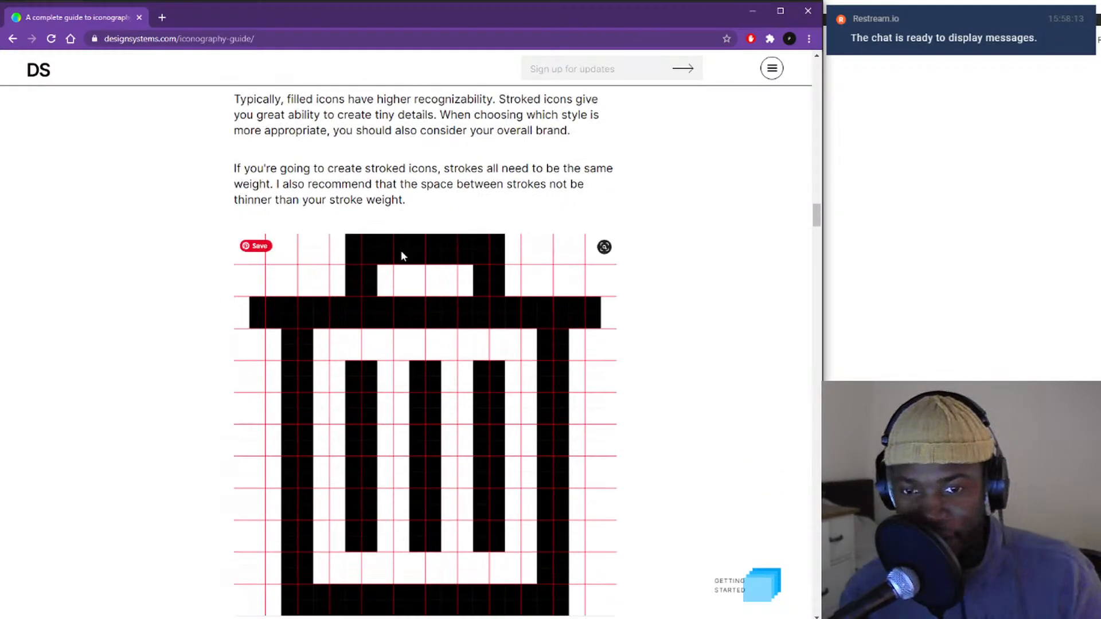
{"action": "scroll", "coordinate": [401, 256], "scroll_direction": "down", "scroll_amount": 18}
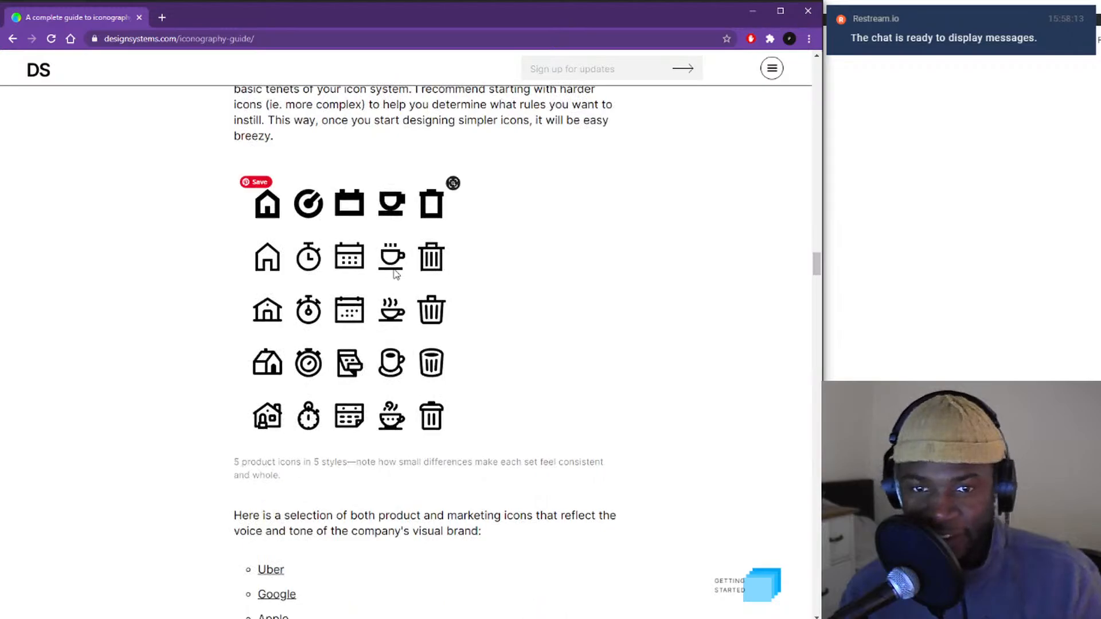
{"action": "scroll", "coordinate": [396, 274], "scroll_direction": "down", "scroll_amount": 20}
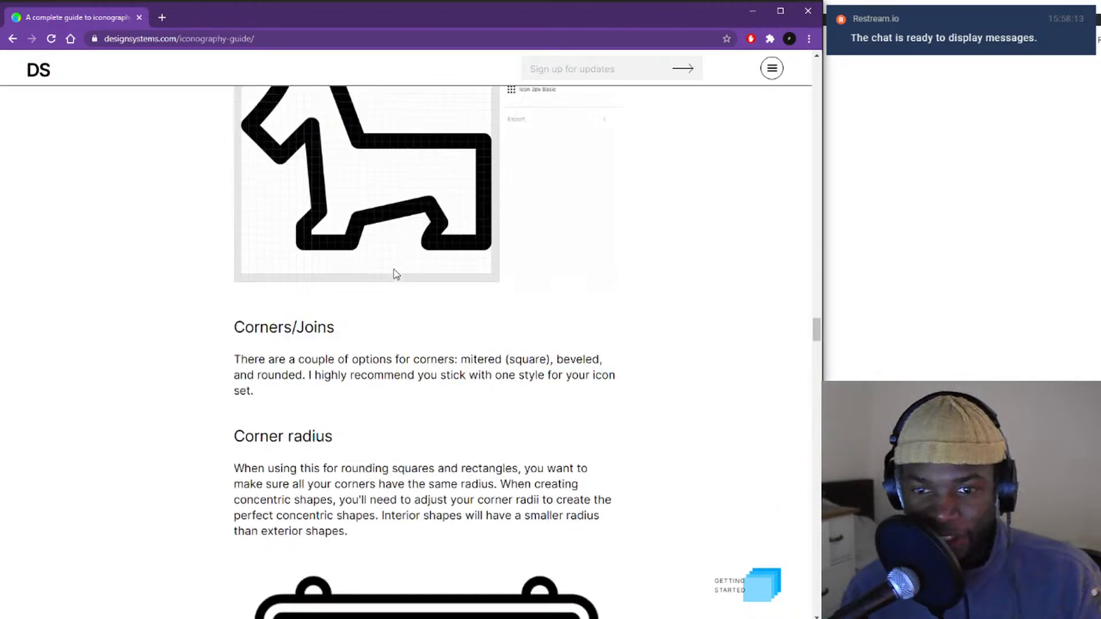
{"action": "scroll", "coordinate": [396, 274], "scroll_direction": "down", "scroll_amount": 12}
- Return to the Space, Grids, and Layouts guide and skim back through its closing advice and layout sections to the article's title
{"action": "left_click", "coordinate": [13, 38]}
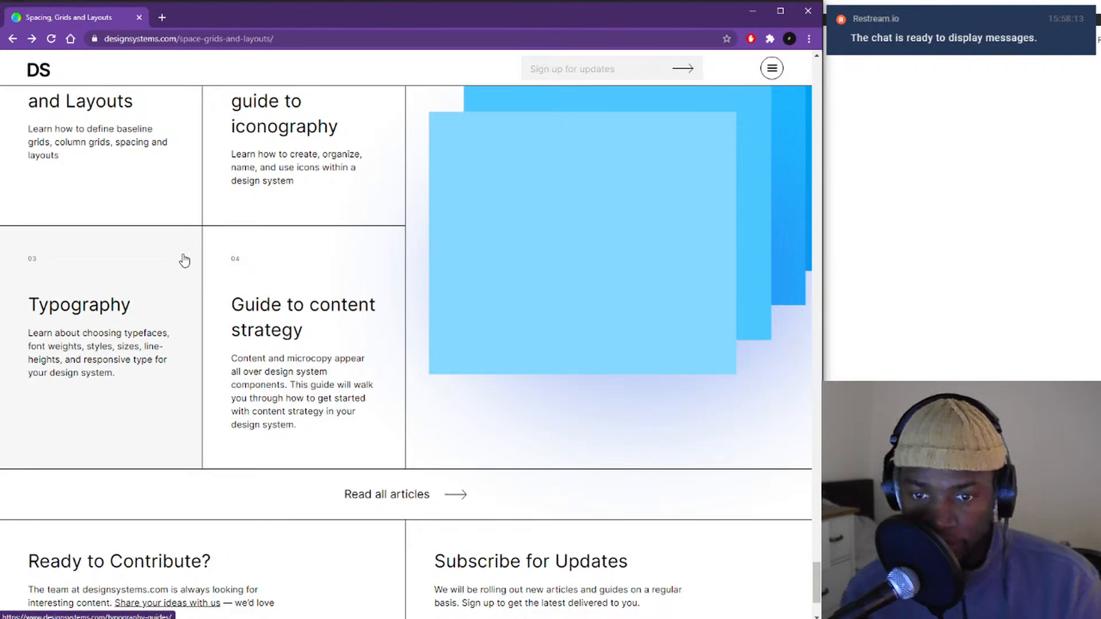
{"action": "scroll", "coordinate": [349, 296], "scroll_direction": "up", "scroll_amount": 7}
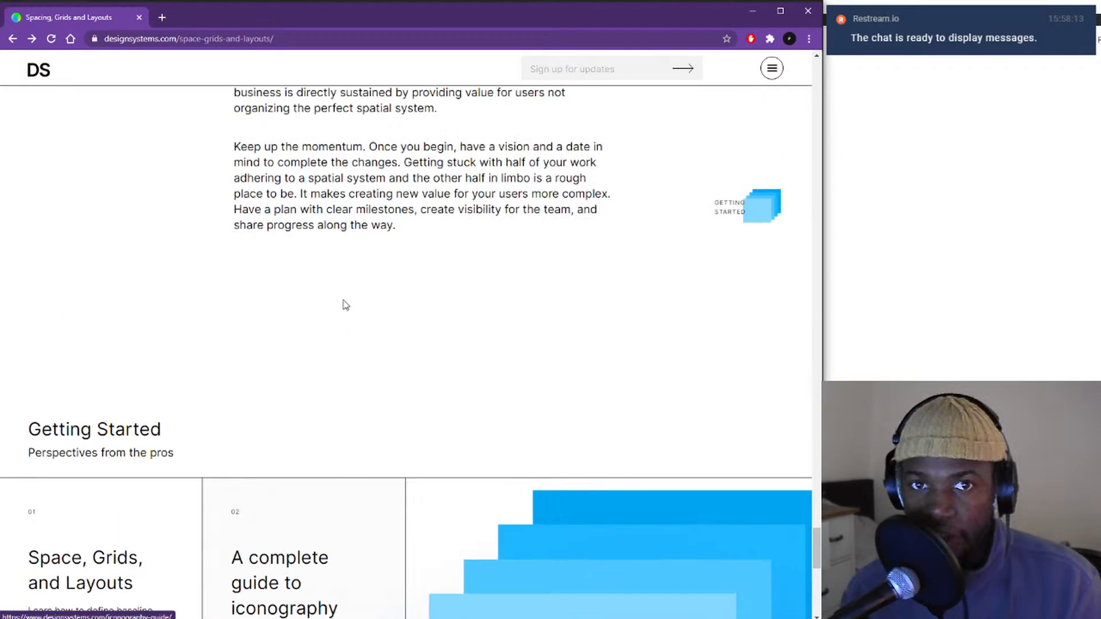
{"action": "scroll", "coordinate": [346, 304], "scroll_direction": "up", "scroll_amount": 5}
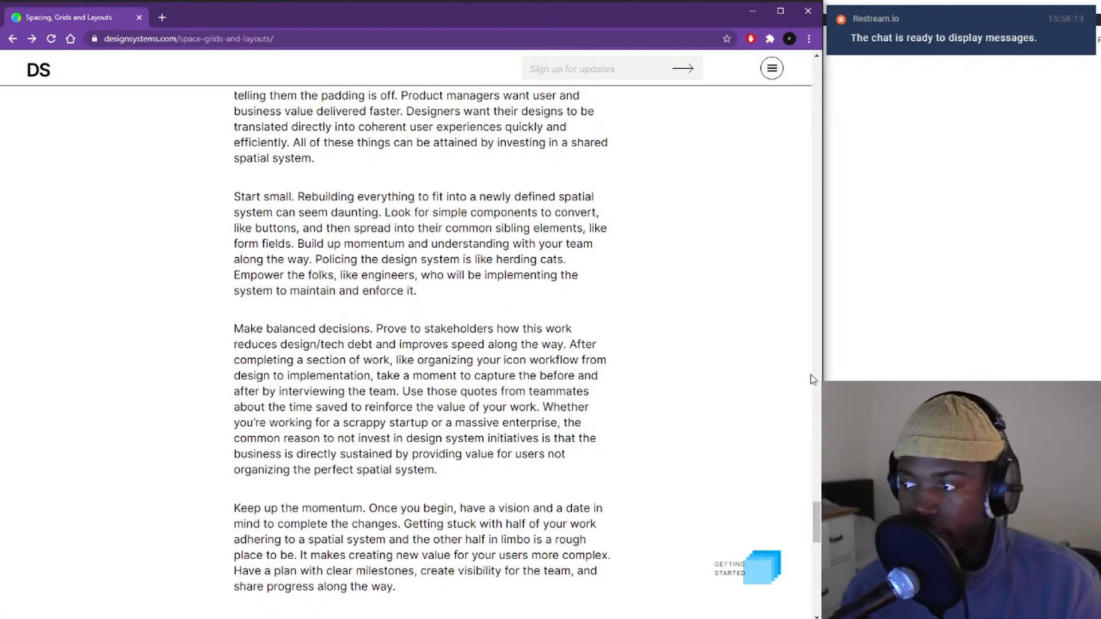
{"action": "scroll", "coordinate": [691, 386], "scroll_direction": "up", "scroll_amount": 15}
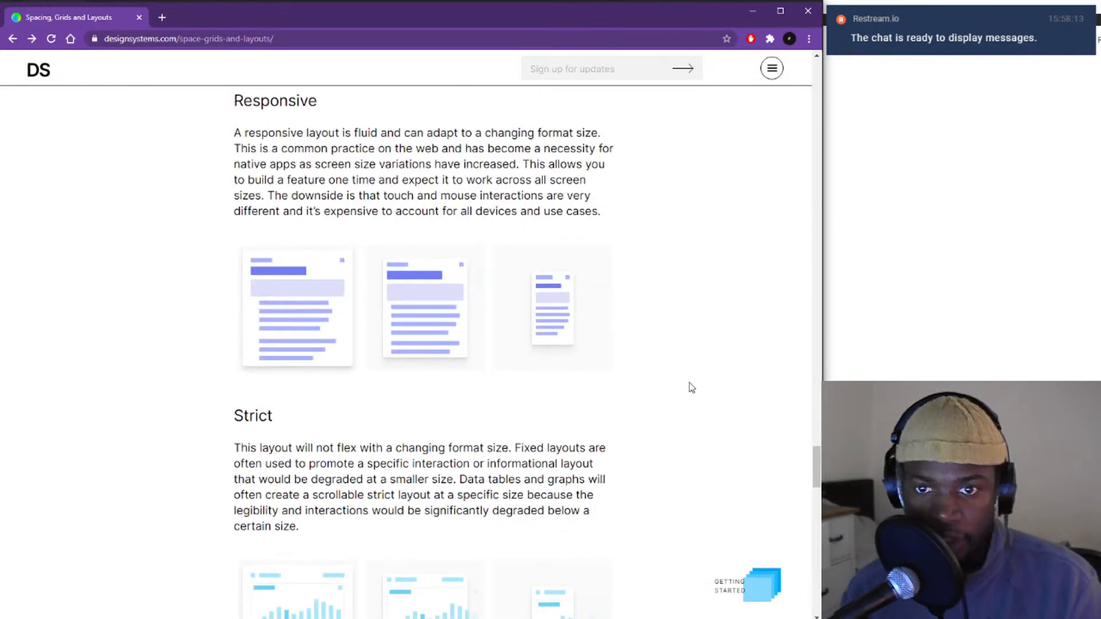
{"action": "scroll", "coordinate": [803, 356], "scroll_direction": "up", "scroll_amount": 9}
{"action": "left_click_drag", "start_coordinate": [789, 272], "coordinate": [748, 65]}
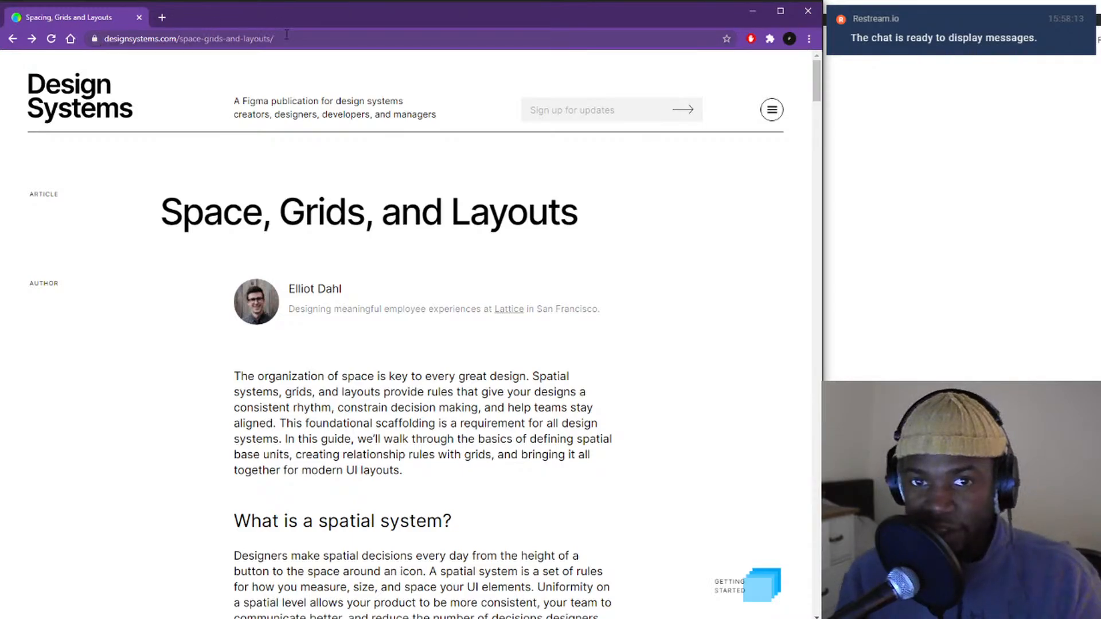
- Select the guide's web address and review its sections on defining a base unit, user needs and number of variables
{"action": "left_click_drag", "start_coordinate": [292, 38], "coordinate": [85, 33]}
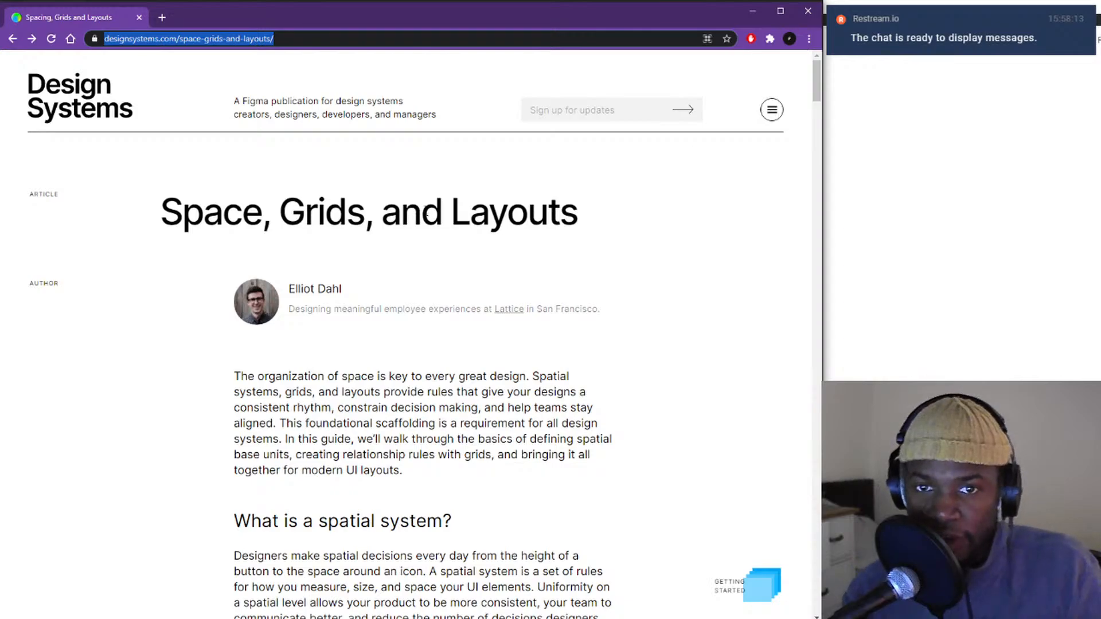
{"action": "scroll", "coordinate": [427, 214], "scroll_direction": "down", "scroll_amount": 20}
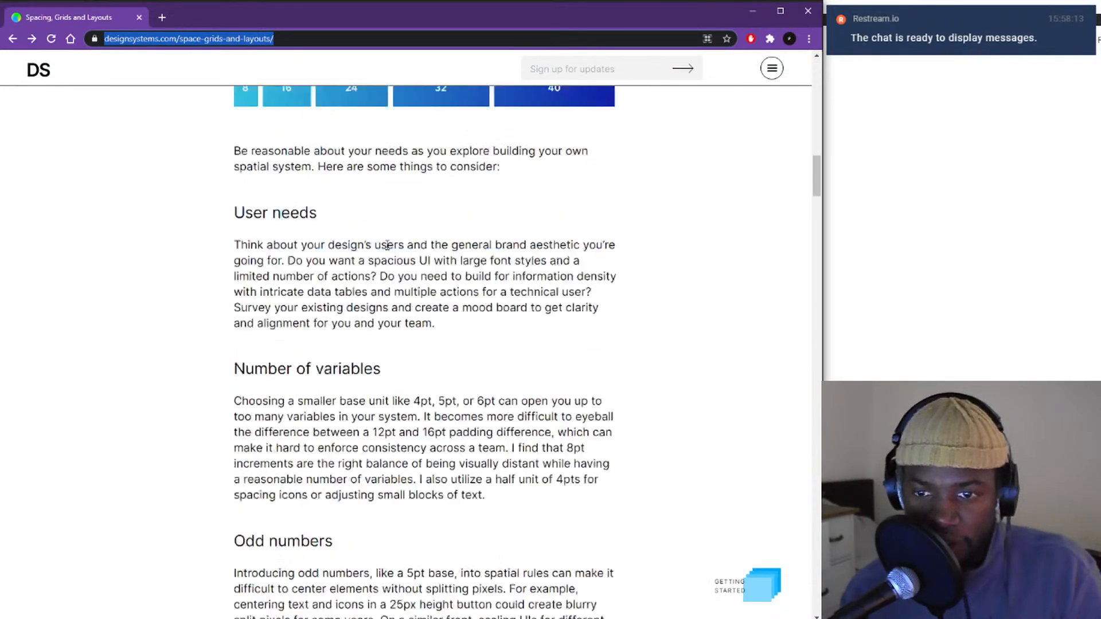
{"action": "scroll", "coordinate": [398, 266], "scroll_direction": "up", "scroll_amount": 8}
{"action": "scroll", "coordinate": [411, 286], "scroll_direction": "up", "scroll_amount": 6}
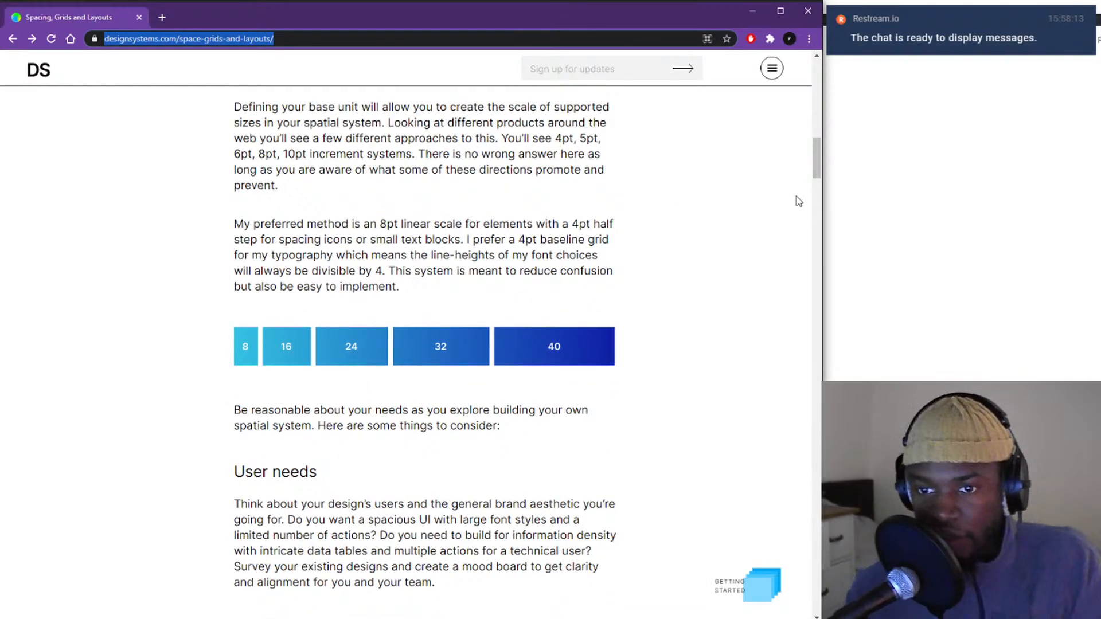
{"action": "left_click", "coordinate": [810, 167]}
{"action": "scroll", "coordinate": [813, 207], "scroll_direction": "down", "scroll_amount": 20}
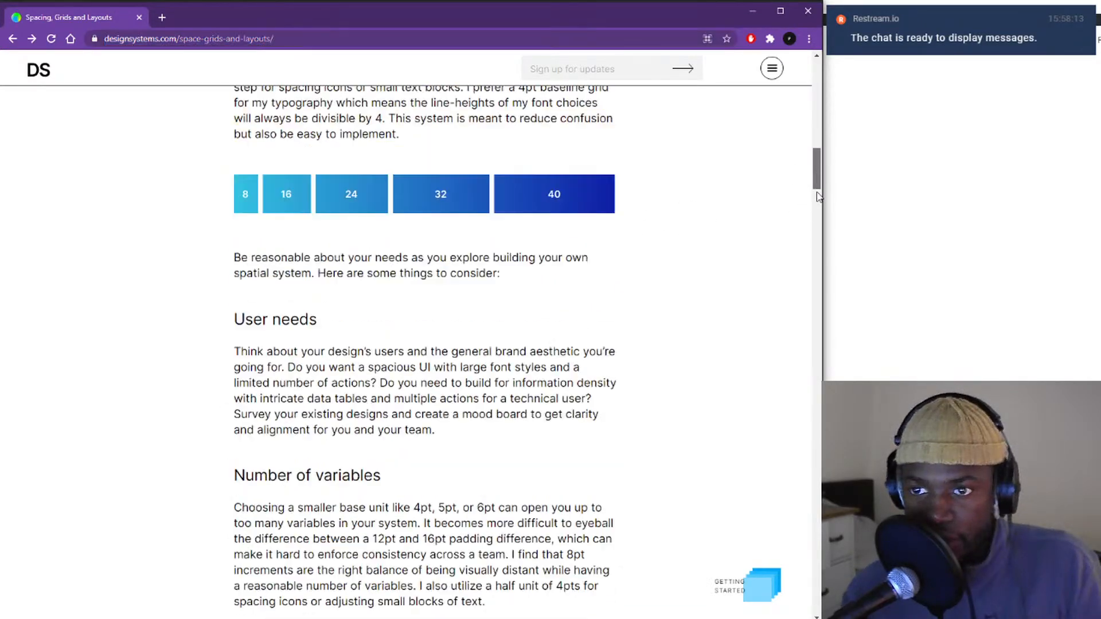
{"action": "left_click_drag", "start_coordinate": [815, 250], "coordinate": [813, 5]}
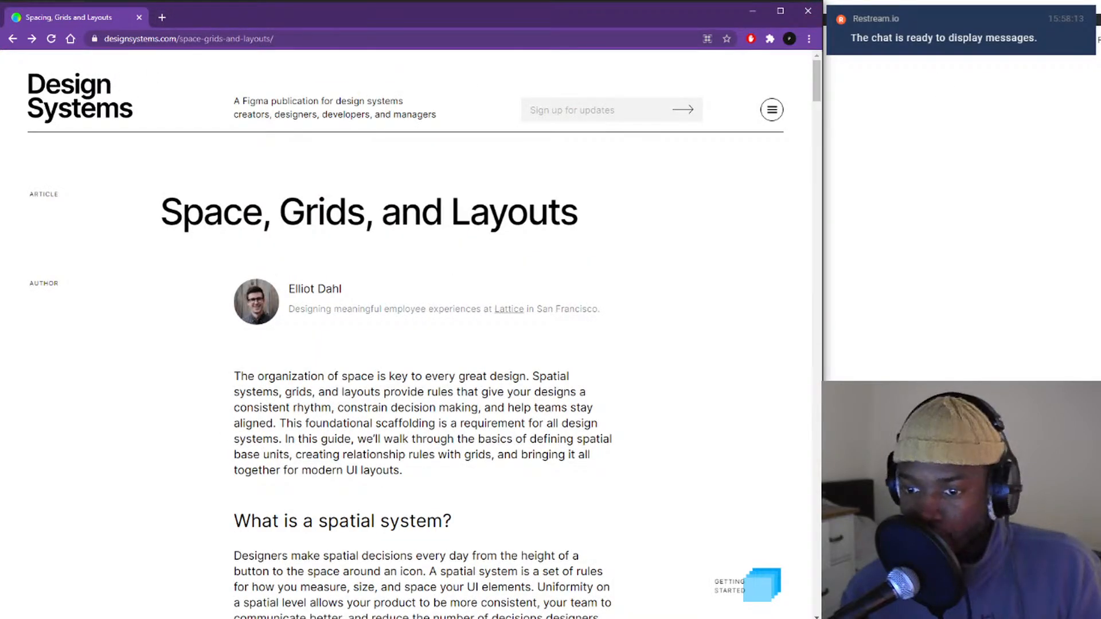
- Switch to the EP2 - Designing with Figma plan in Notion and check off Design file tour, Design principles, and Style Guide & Design Tokens
{"action": "key", "text": "alt+Tab"}
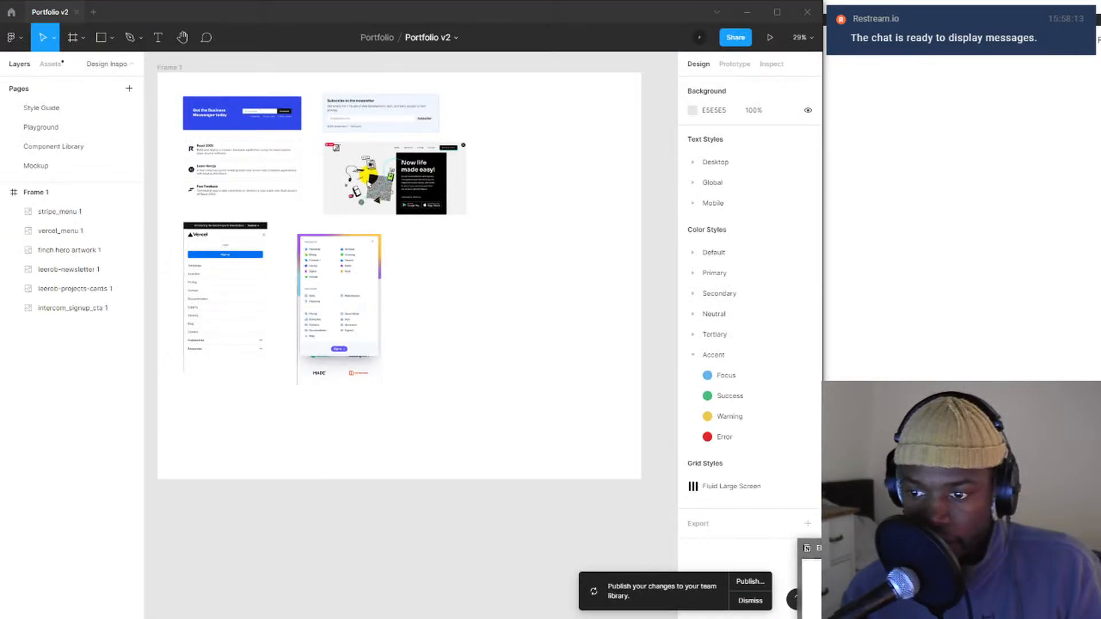
{"action": "key", "text": "alt+Tab"}
{"action": "left_click", "coordinate": [373, 231]}
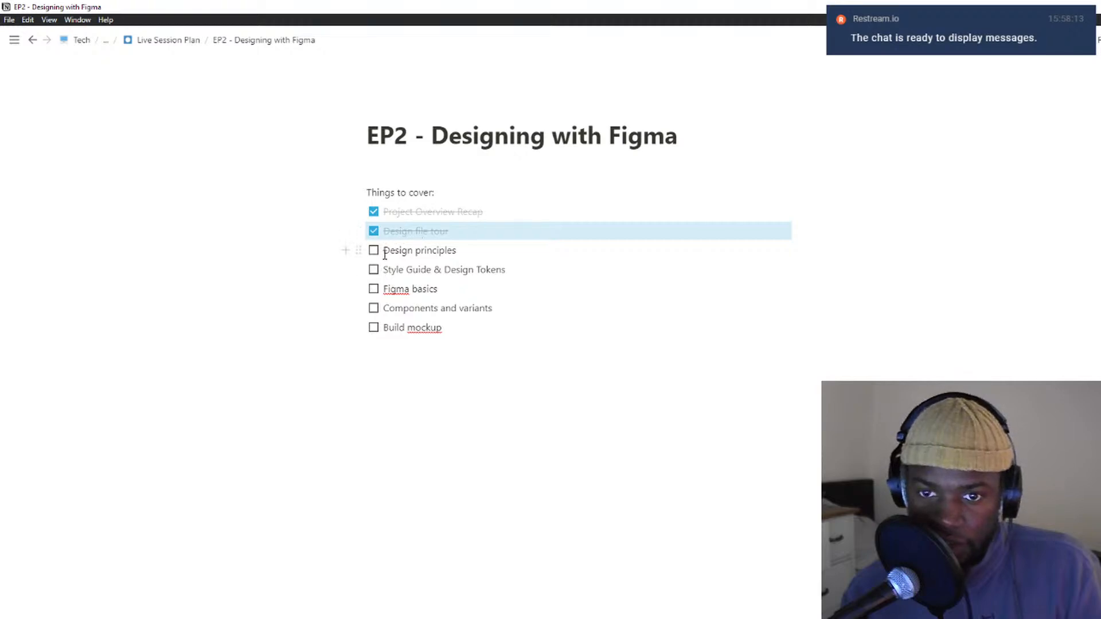
{"action": "left_click", "coordinate": [373, 253]}
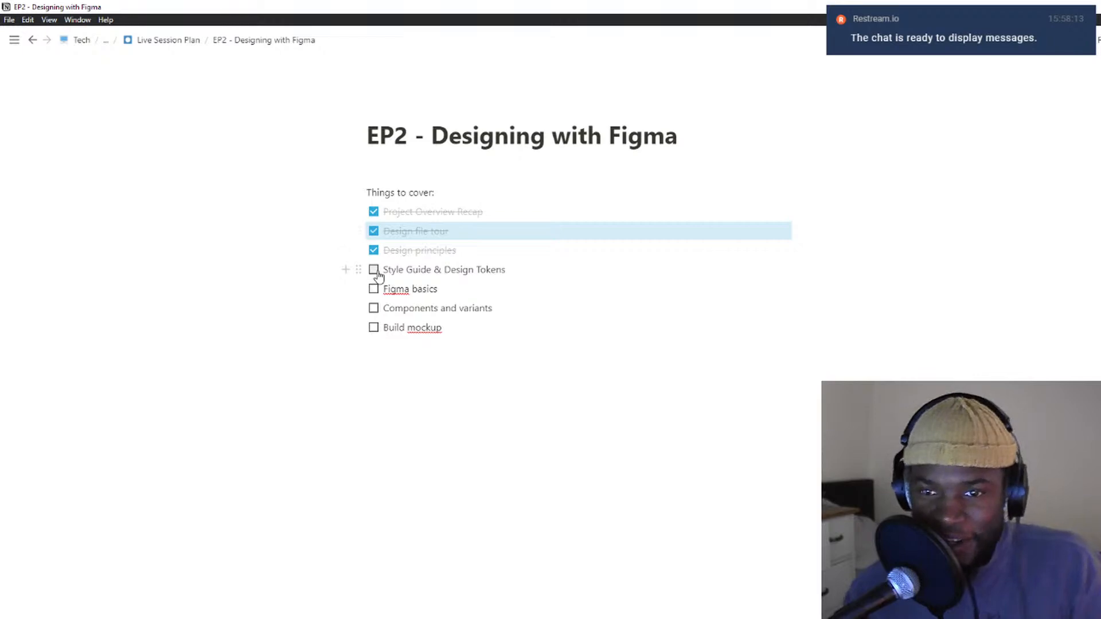
{"action": "left_click", "coordinate": [374, 271]}
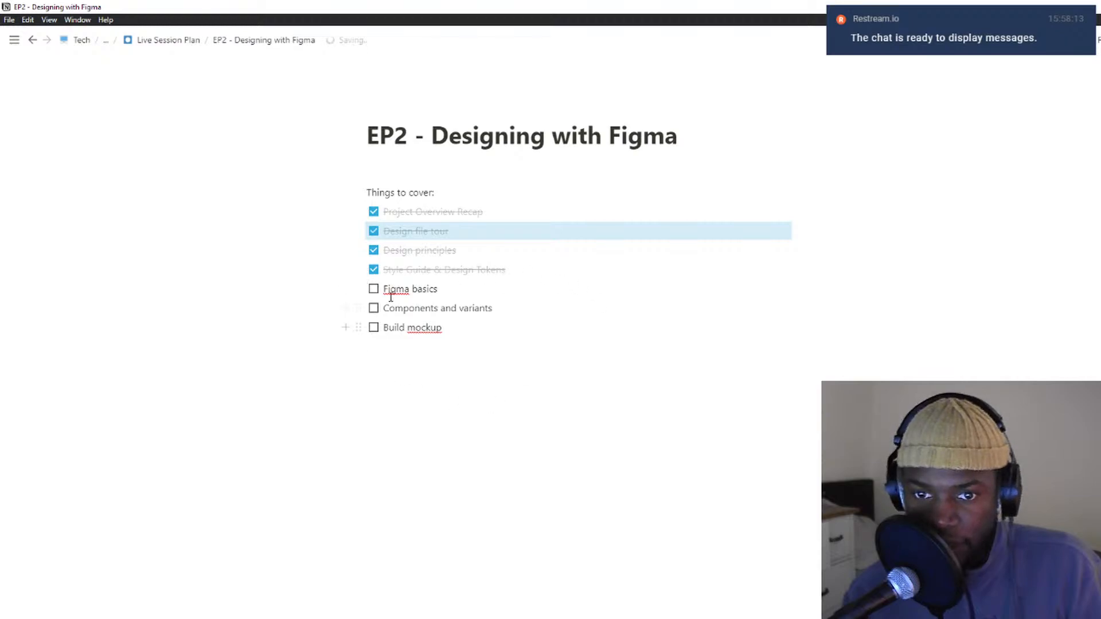
- Switch to the Portfolio v2 file in Figma and examine the reference screenshots in Frame 1 on the Design Inspo page
{"action": "key", "text": "alt+Tab"}
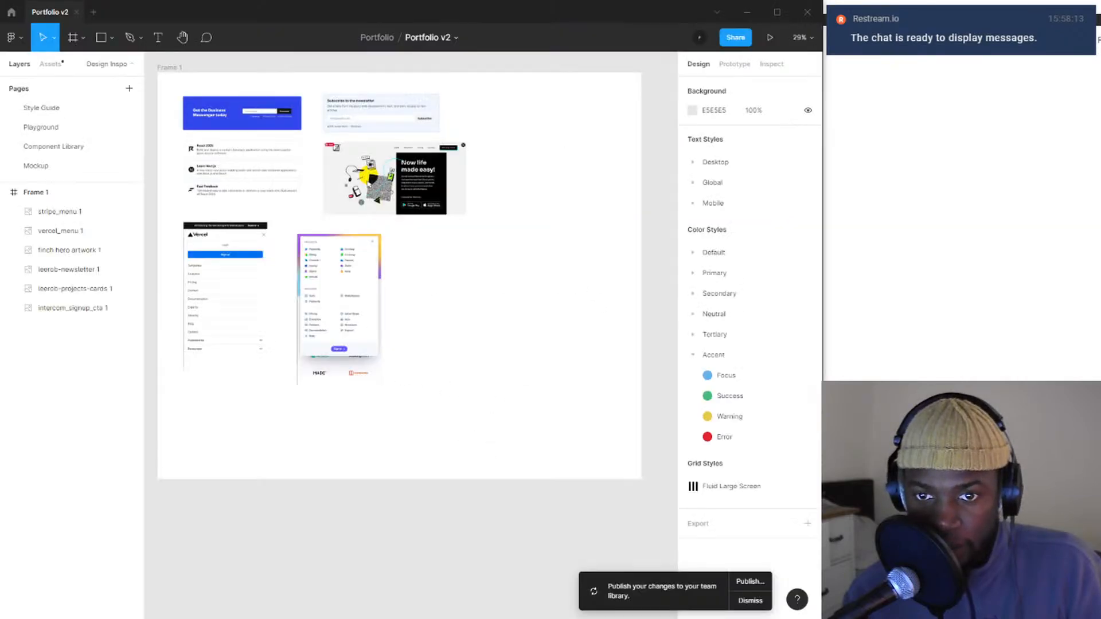
{"action": "left_click_drag", "start_coordinate": [350, 230], "coordinate": [463, 406]}
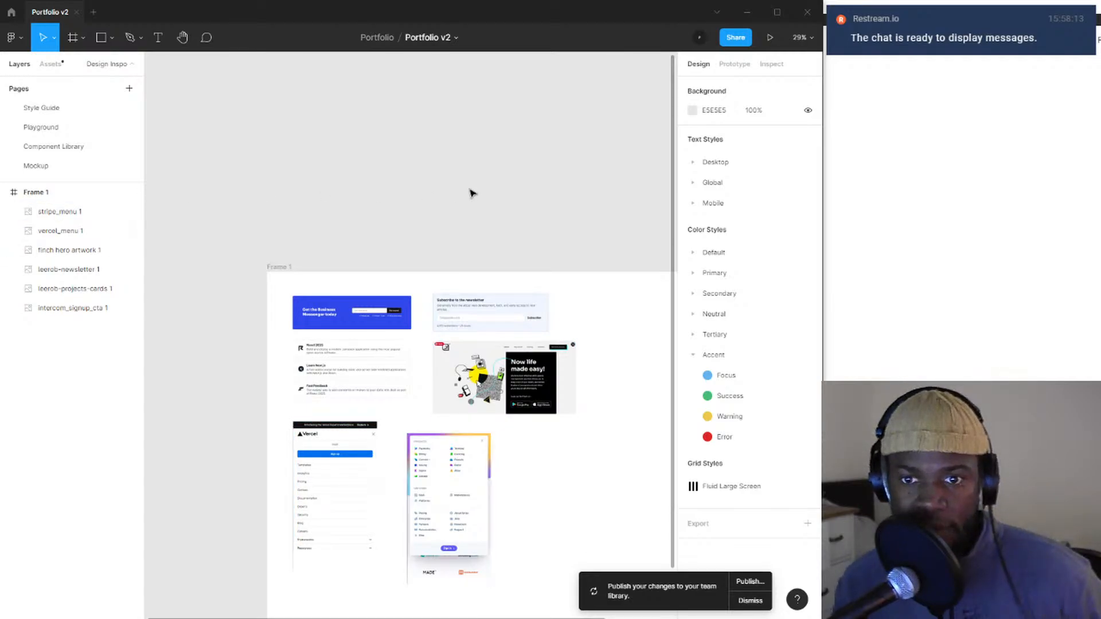
{"action": "scroll", "coordinate": [470, 193], "scroll_direction": "down", "scroll_amount": 5}
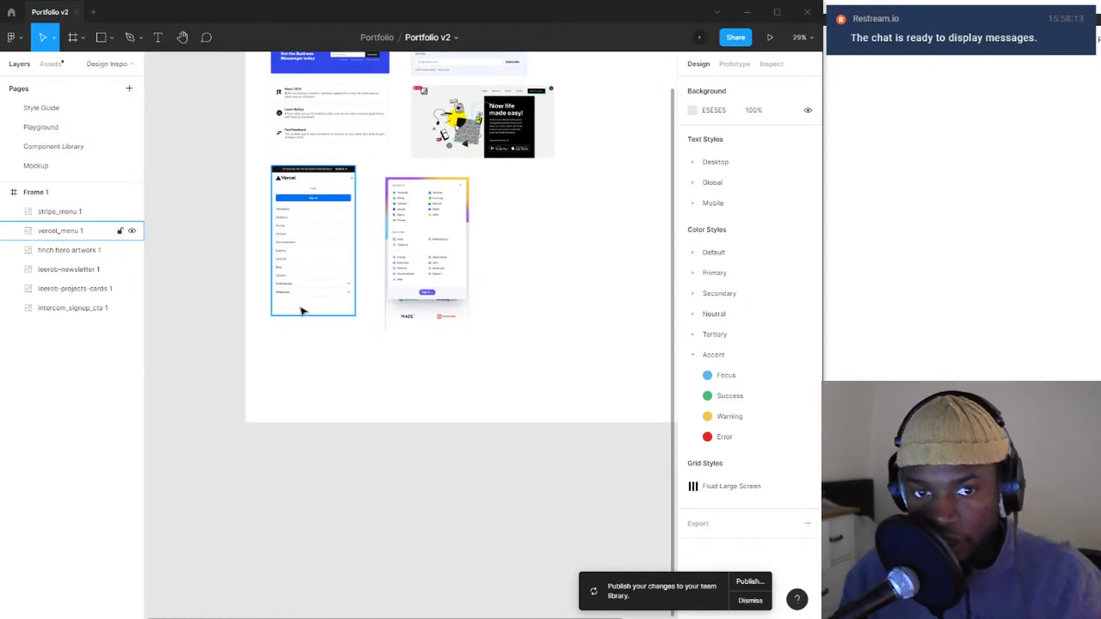
{"action": "scroll", "coordinate": [304, 285], "scroll_direction": "down", "scroll_amount": 10}
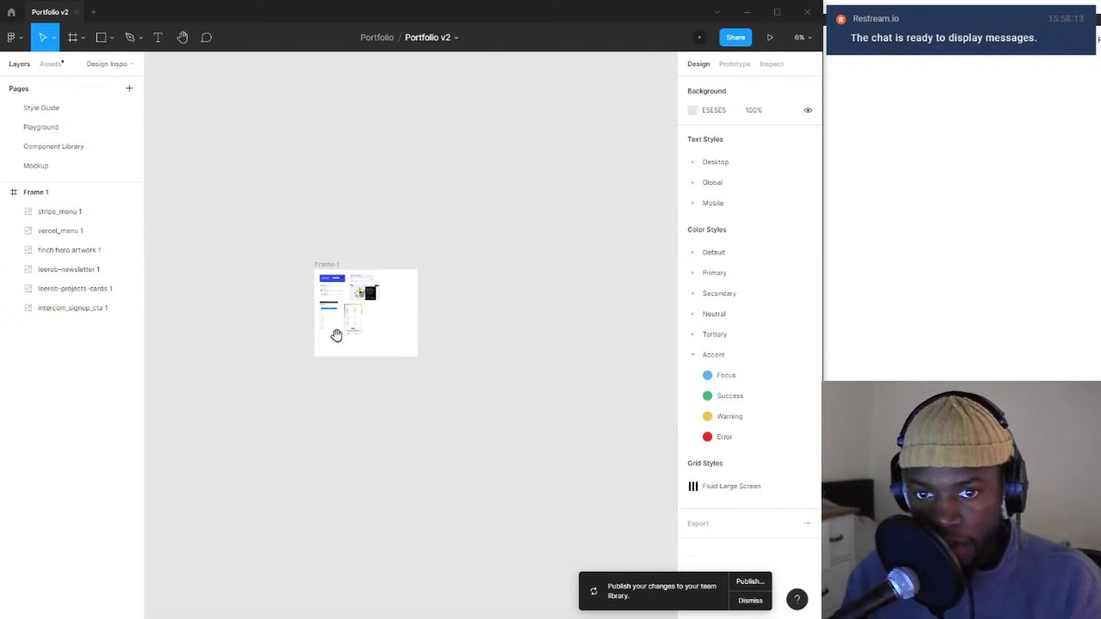
{"action": "scroll", "coordinate": [333, 327], "scroll_direction": "up", "scroll_amount": 3}
{"action": "scroll", "coordinate": [325, 317], "scroll_direction": "up", "scroll_amount": 5}
{"action": "scroll", "coordinate": [363, 293], "scroll_direction": "down", "scroll_amount": 3}
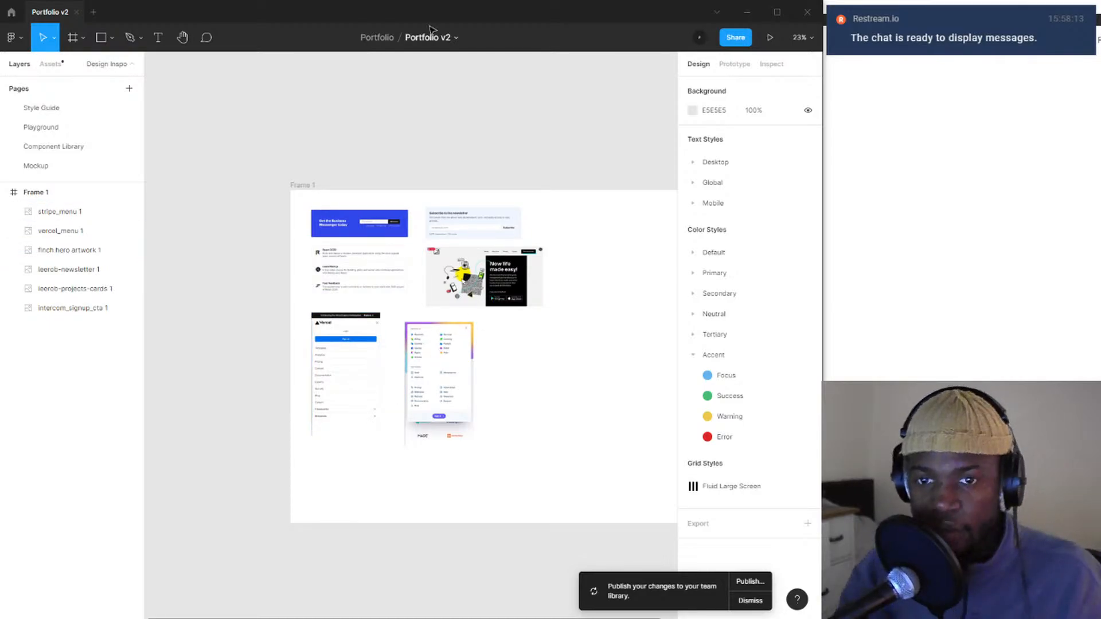
{"action": "scroll", "coordinate": [420, 176], "scroll_direction": "down", "scroll_amount": 5}
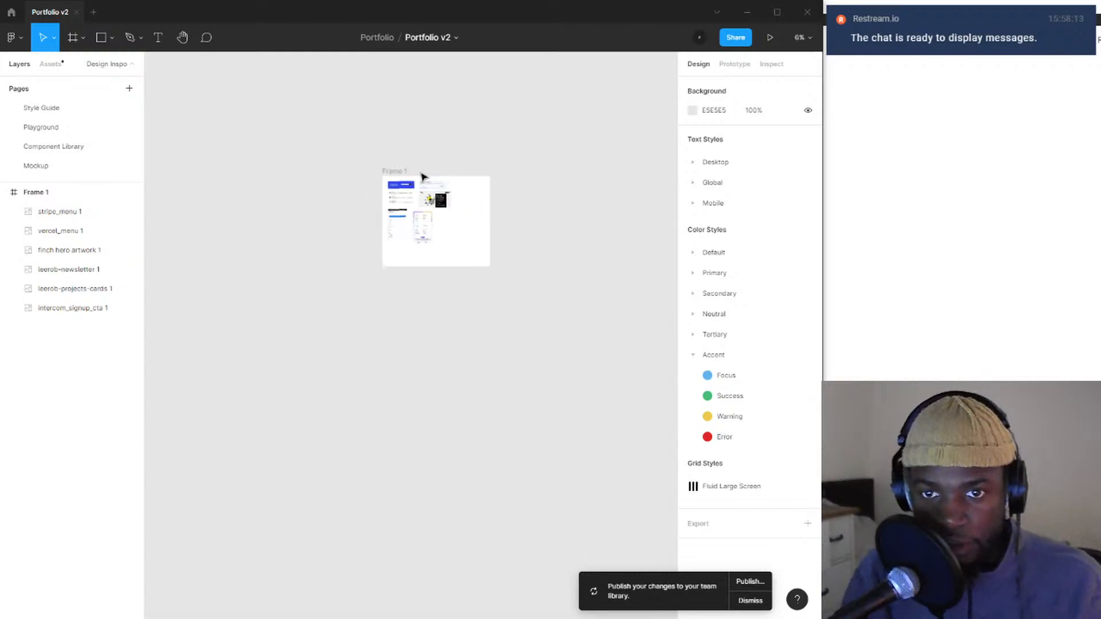
{"action": "scroll", "coordinate": [432, 195], "scroll_direction": "up", "scroll_amount": 6}
{"action": "left_click_drag", "start_coordinate": [330, 200], "coordinate": [369, 264]}
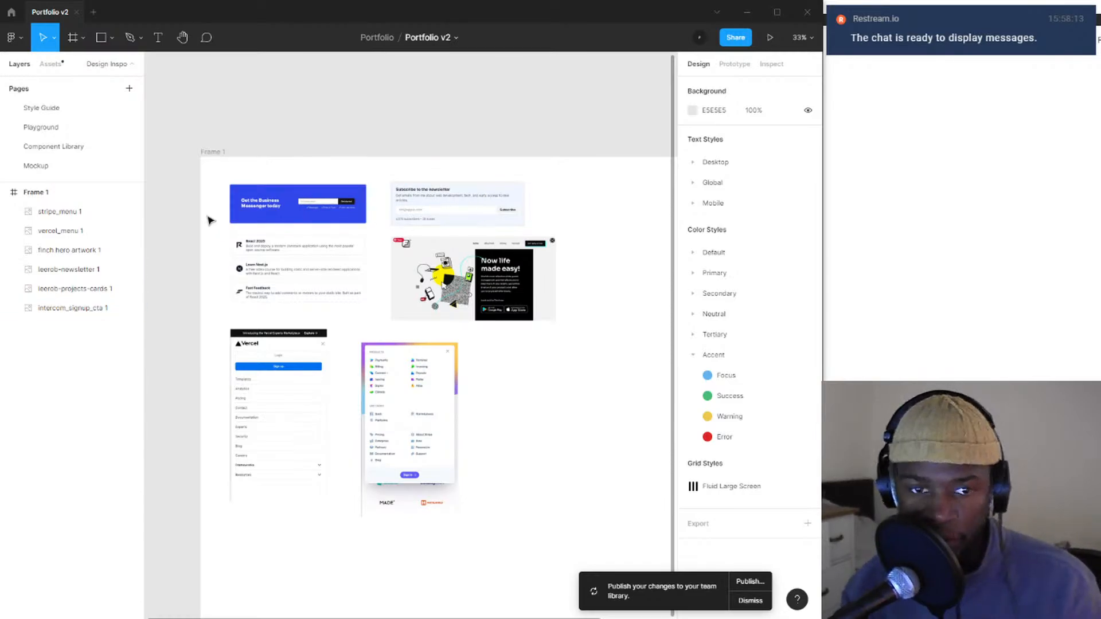
{"action": "scroll", "coordinate": [413, 428], "scroll_direction": "up", "scroll_amount": 3}
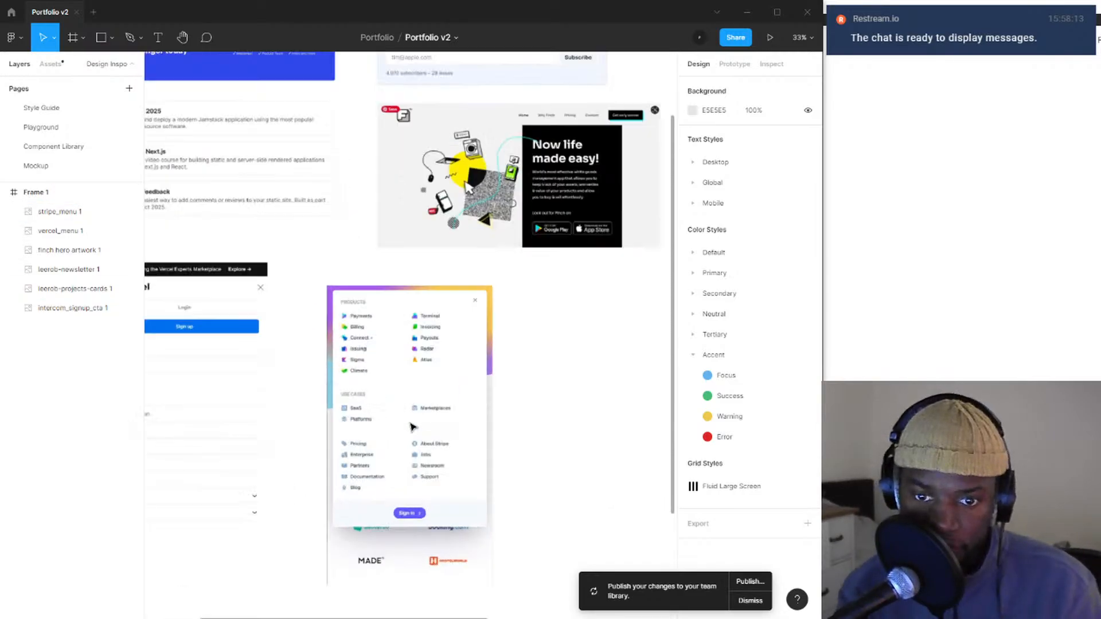
{"action": "scroll", "coordinate": [345, 264], "scroll_direction": "down", "scroll_amount": 6}
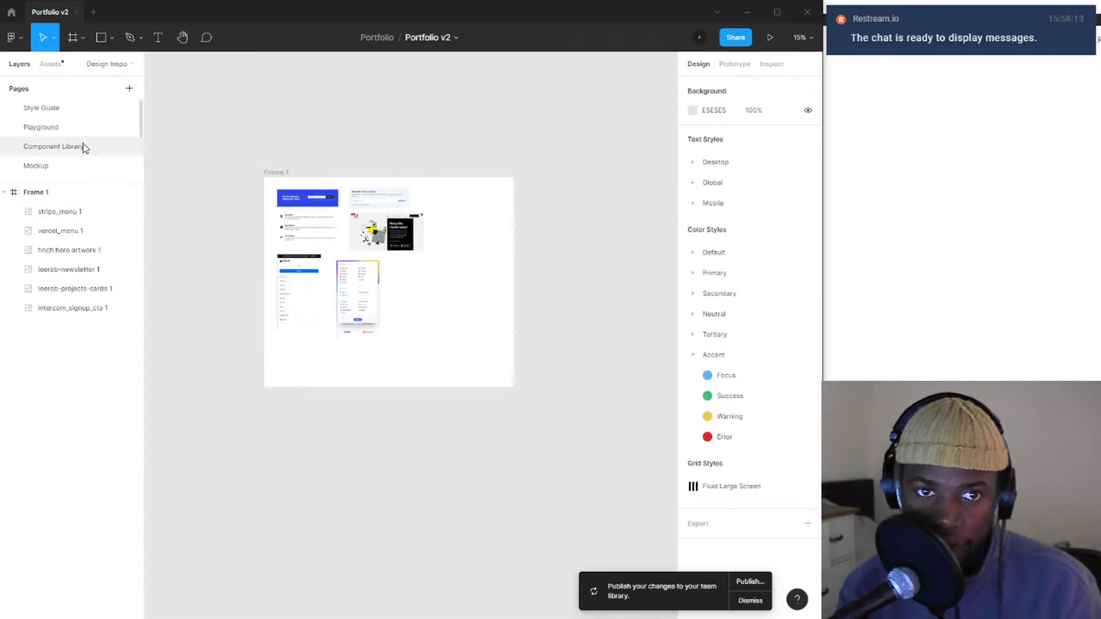
- Open the Style Guide page and examine its colour swatches, the Sora font samples and the typography headings
{"action": "left_click", "coordinate": [58, 111]}
{"action": "scroll", "coordinate": [283, 281], "scroll_direction": "down", "scroll_amount": 5}
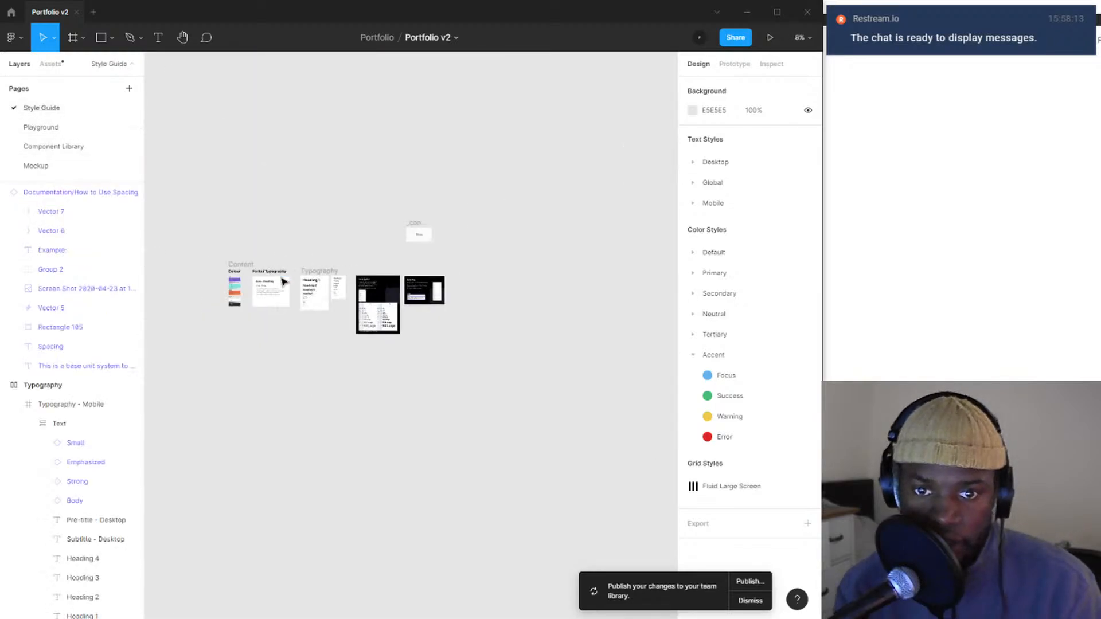
{"action": "scroll", "coordinate": [213, 288], "scroll_direction": "up", "scroll_amount": 5}
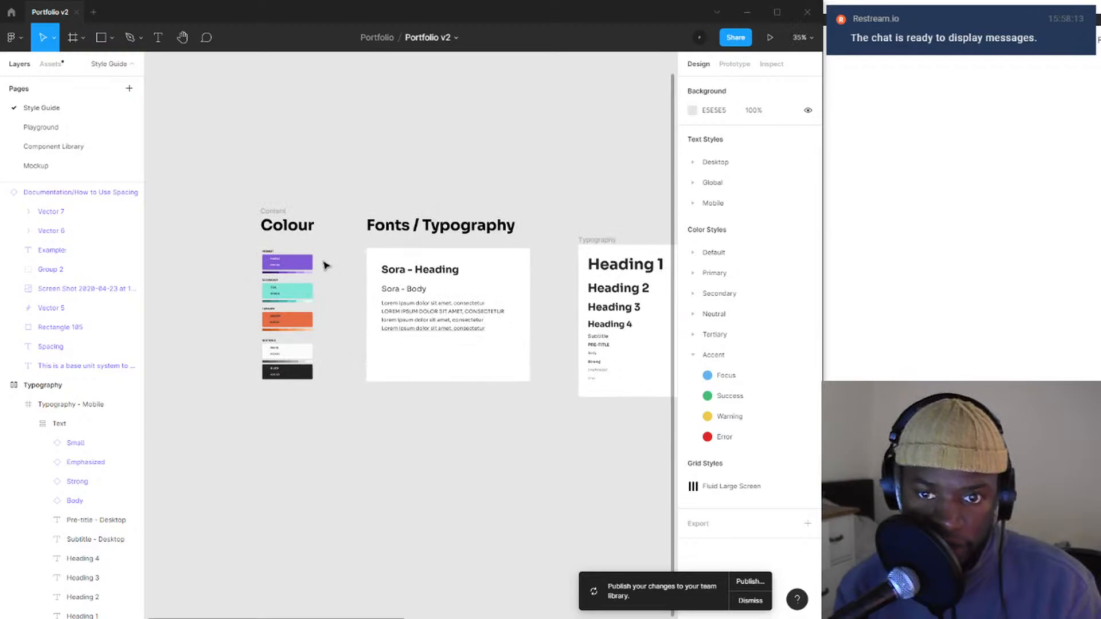
{"action": "left_click", "coordinate": [293, 249]}
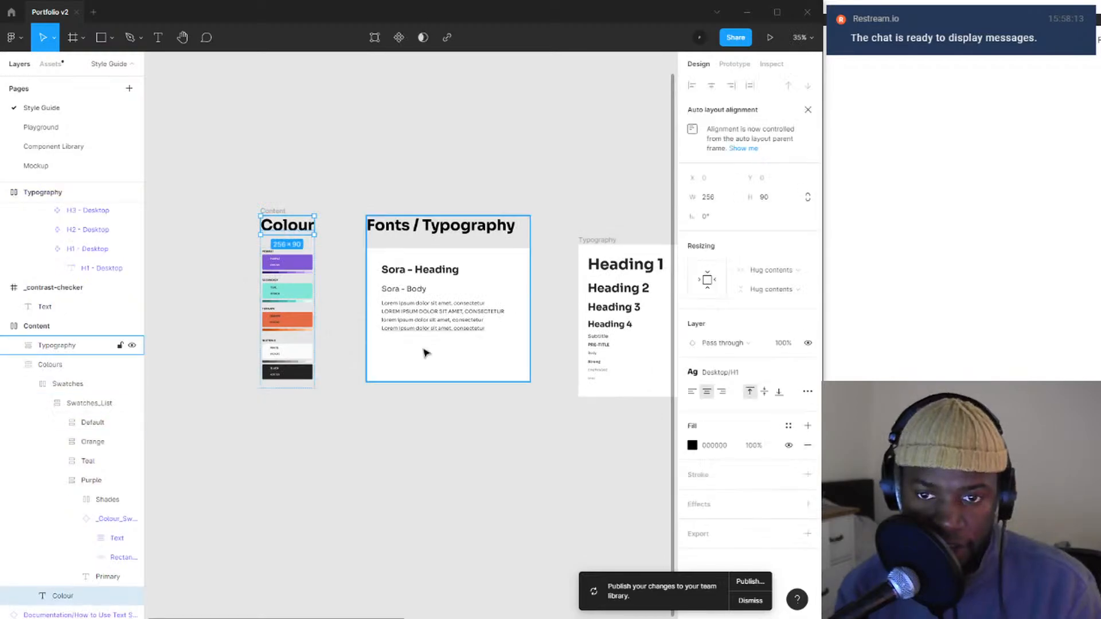
{"action": "left_click", "coordinate": [435, 467]}
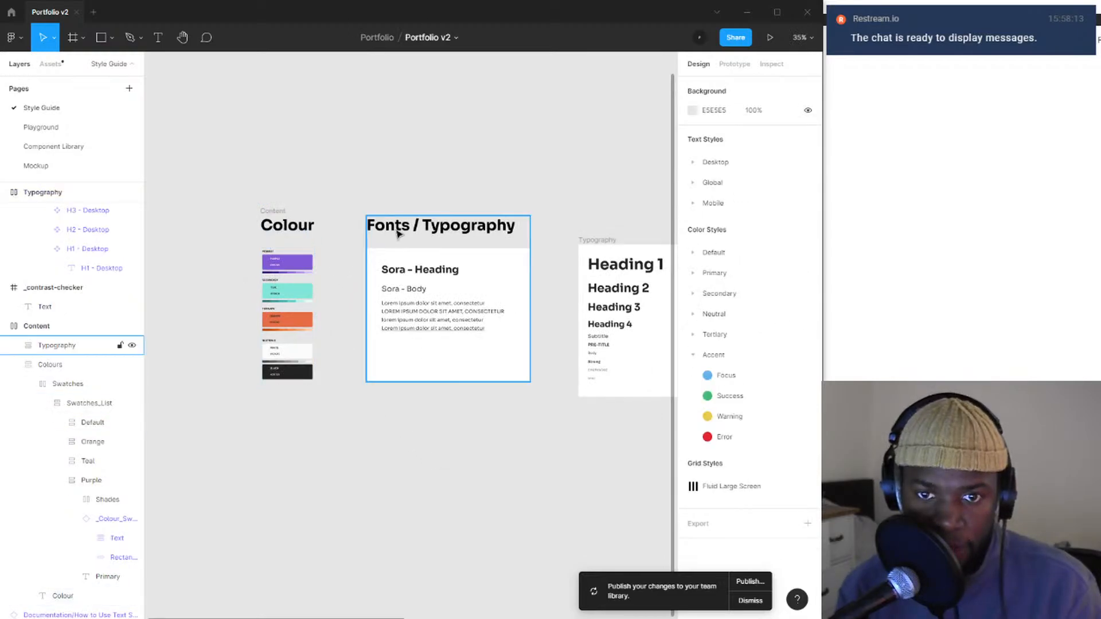
{"action": "left_click", "coordinate": [304, 260]}
{"action": "double_click", "coordinate": [304, 259]}
{"action": "double_click", "coordinate": [304, 260]}
{"action": "left_click", "coordinate": [457, 194]}
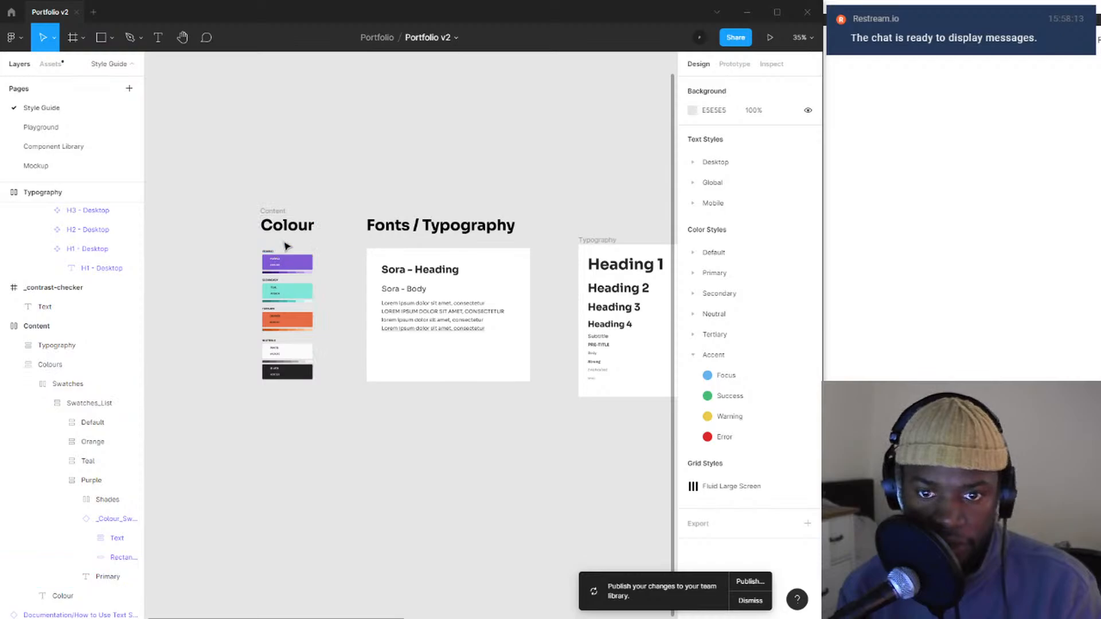
{"action": "scroll", "coordinate": [288, 260], "scroll_direction": "up", "scroll_amount": 2}
{"action": "scroll", "coordinate": [290, 273], "scroll_direction": "down", "scroll_amount": 5}
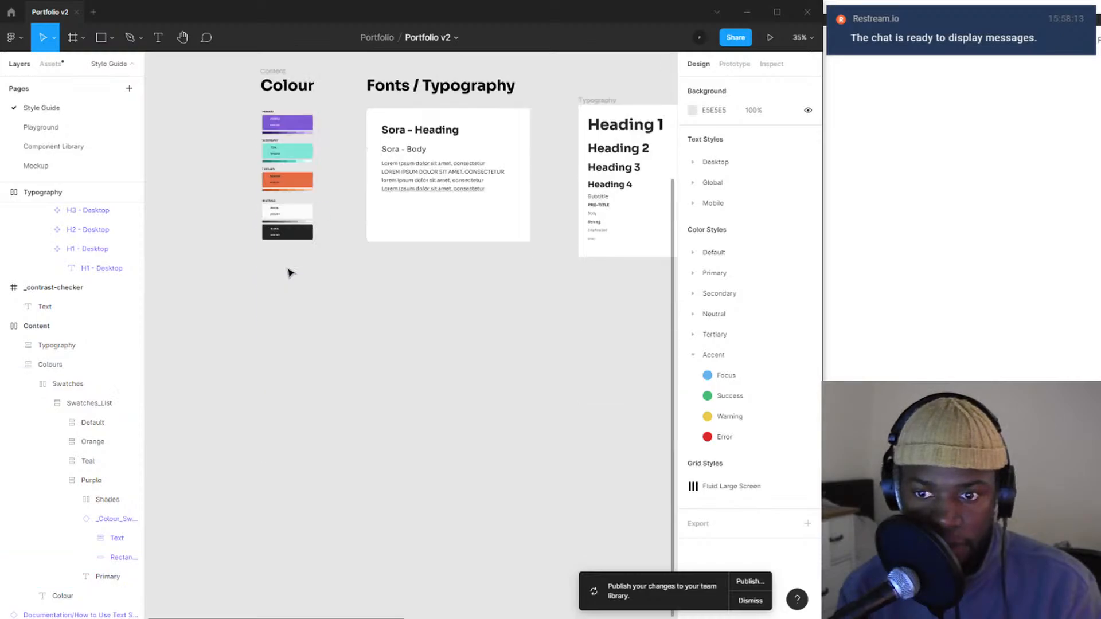
- Inspect the Purple swatch under Primary in the Colour section and clear the selection
{"action": "scroll", "coordinate": [310, 337], "scroll_direction": "down", "scroll_amount": 1}
{"action": "scroll", "coordinate": [312, 336], "scroll_direction": "up", "scroll_amount": 10}
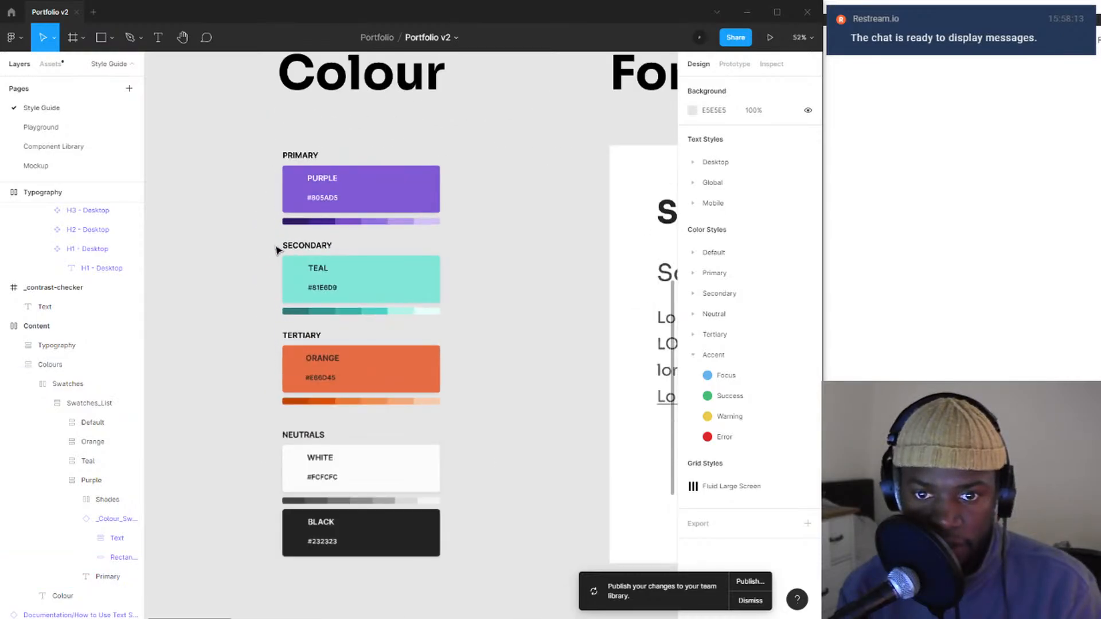
{"action": "scroll", "coordinate": [281, 301], "scroll_direction": "up", "scroll_amount": 1}
{"action": "left_click", "coordinate": [324, 265]}
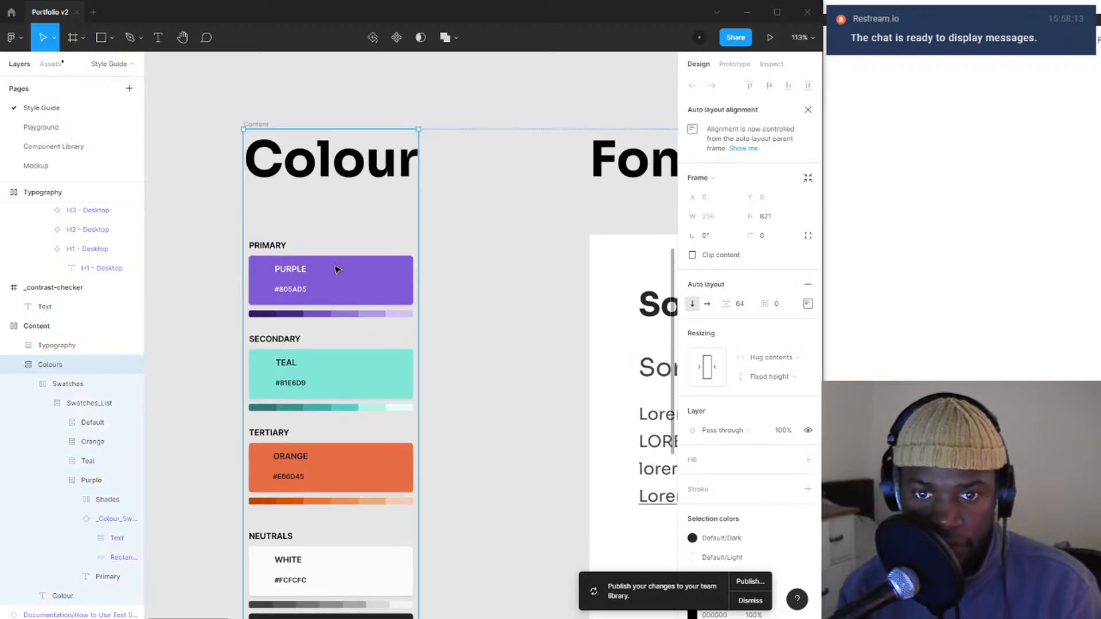
{"action": "left_click", "coordinate": [341, 269]}
{"action": "left_click", "coordinate": [340, 268]}
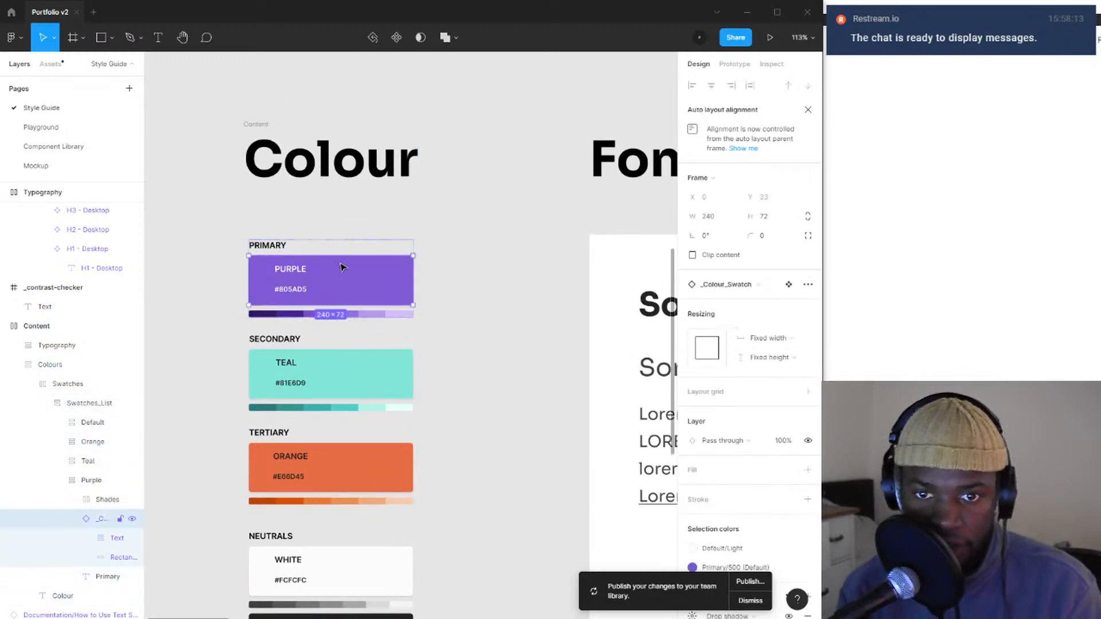
{"action": "left_click", "coordinate": [474, 266]}
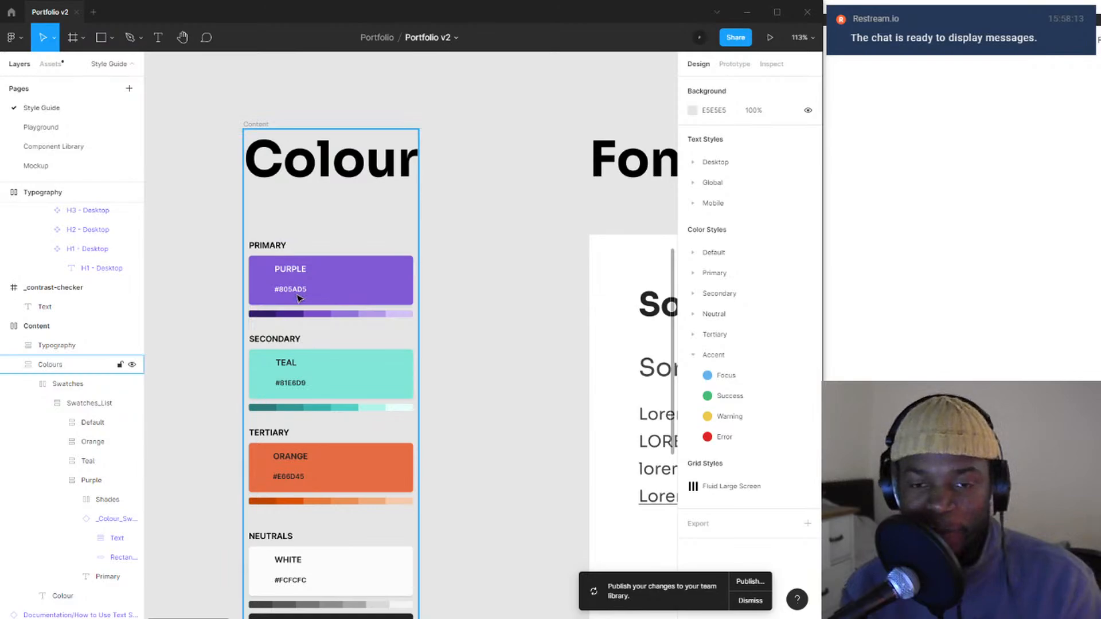
- Inspect the Purple and Teal colour swatches and the Teal shades strip, ending with the Purple swatch selected
{"action": "double_click", "coordinate": [354, 275]}
{"action": "double_click", "coordinate": [353, 275]}
{"action": "double_click", "coordinate": [354, 276]}
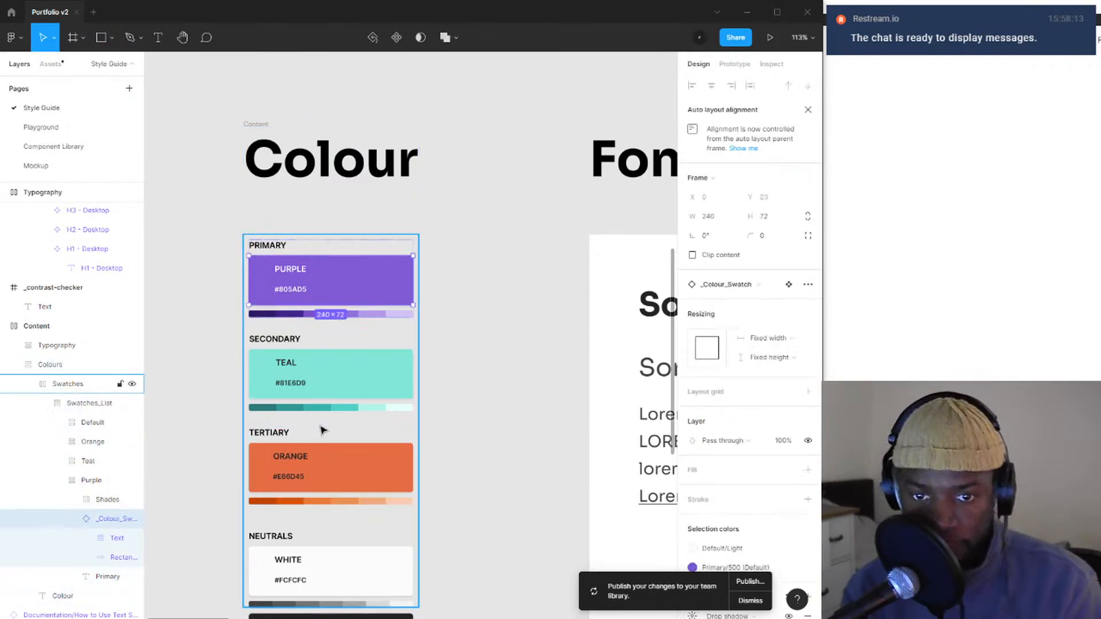
{"action": "left_click", "coordinate": [344, 381]}
{"action": "double_click", "coordinate": [344, 381]}
{"action": "left_click", "coordinate": [320, 408]}
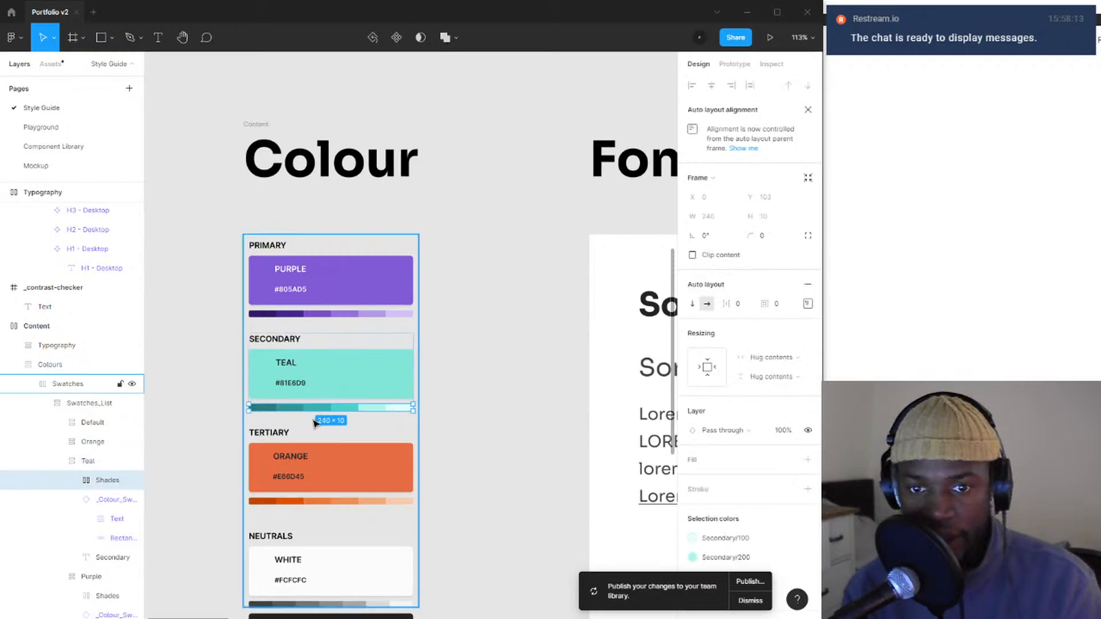
{"action": "left_click", "coordinate": [308, 327]}
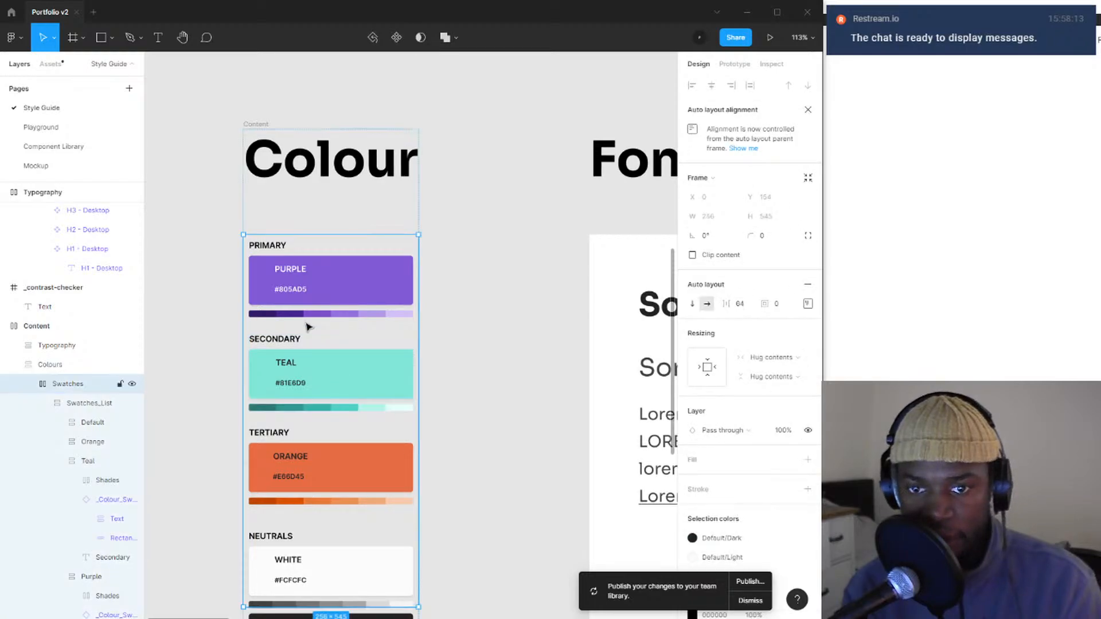
{"action": "double_click", "coordinate": [336, 302]}
{"action": "double_click", "coordinate": [336, 303]}
{"action": "double_click", "coordinate": [337, 302]}
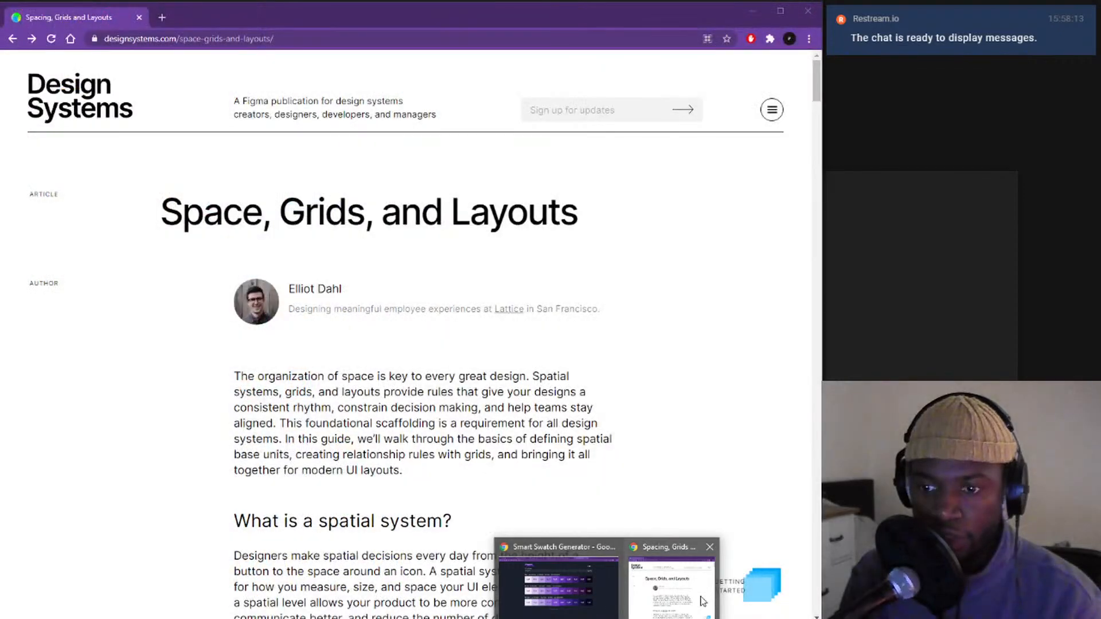
- Switch to the browser and put the Spacing, Grids and Layouts and Smart Swatch Generator tabs in one window
{"action": "left_click", "coordinate": [671, 588]}
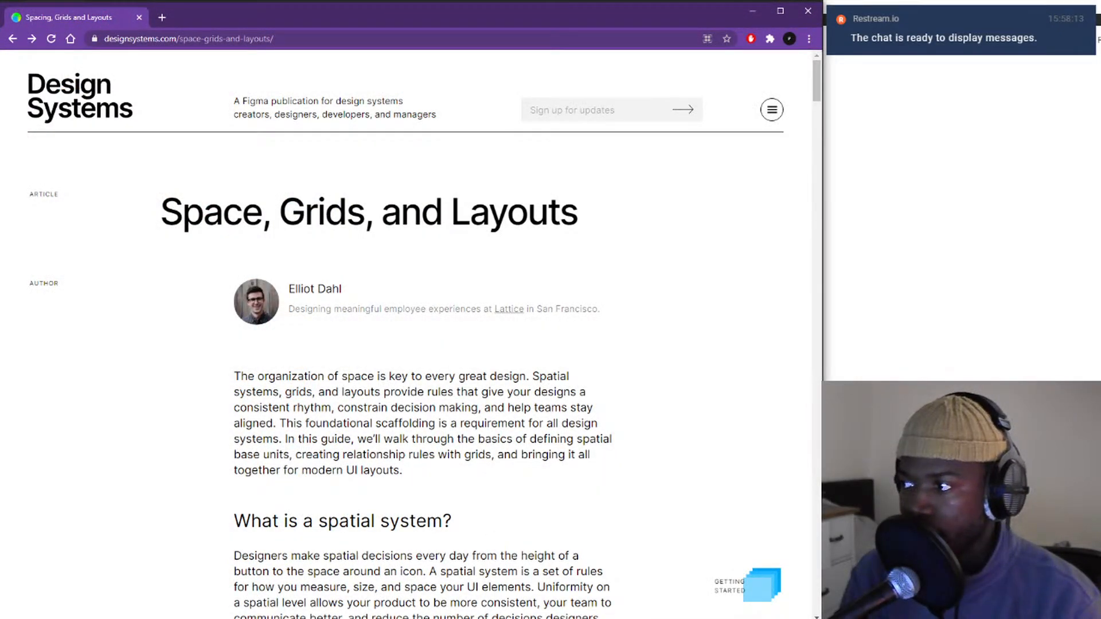
{"action": "left_click_drag", "start_coordinate": [1, 35], "coordinate": [258, 31]}
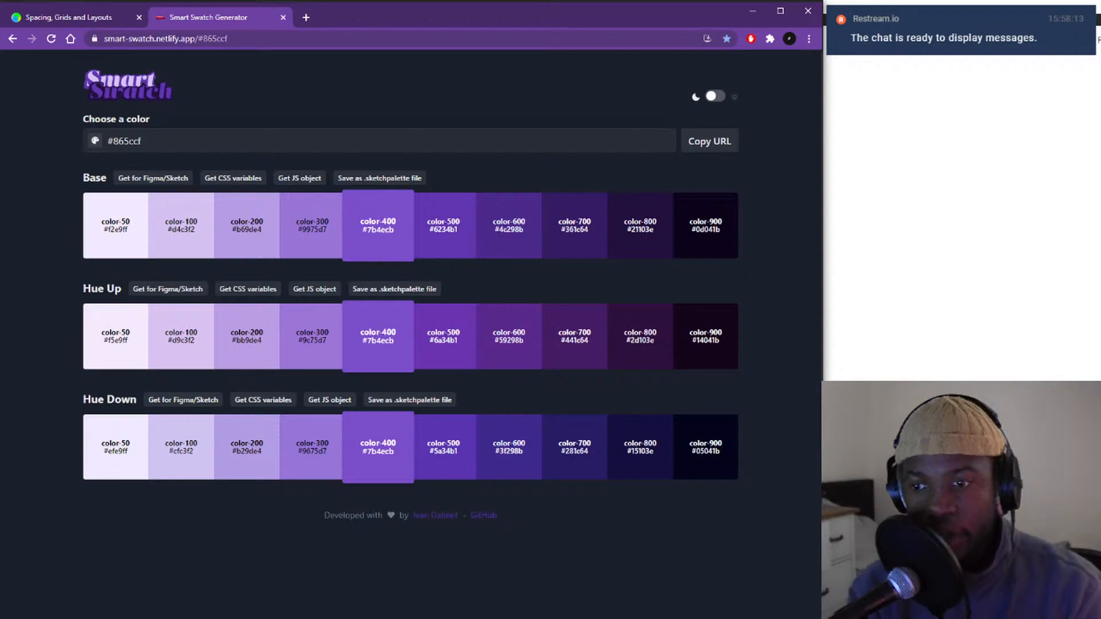
- Return to Figma and inspect the Purple shades strip and the fill style of the Purple swatch's rectangle
{"action": "key", "text": "alt+Tab"}
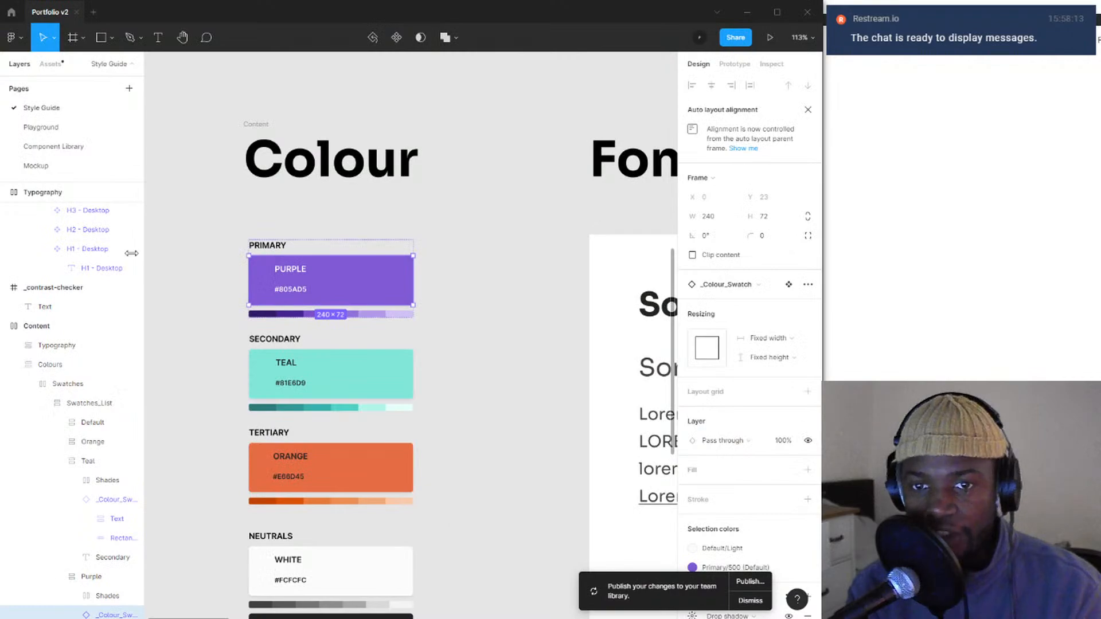
{"action": "left_click", "coordinate": [292, 314]}
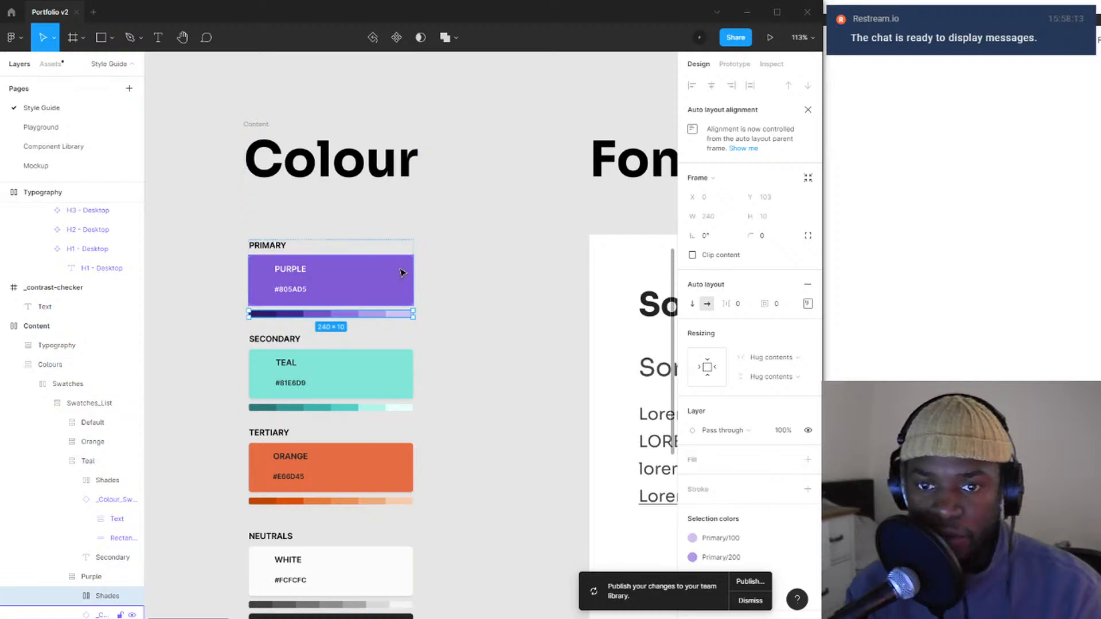
{"action": "left_click", "coordinate": [514, 209]}
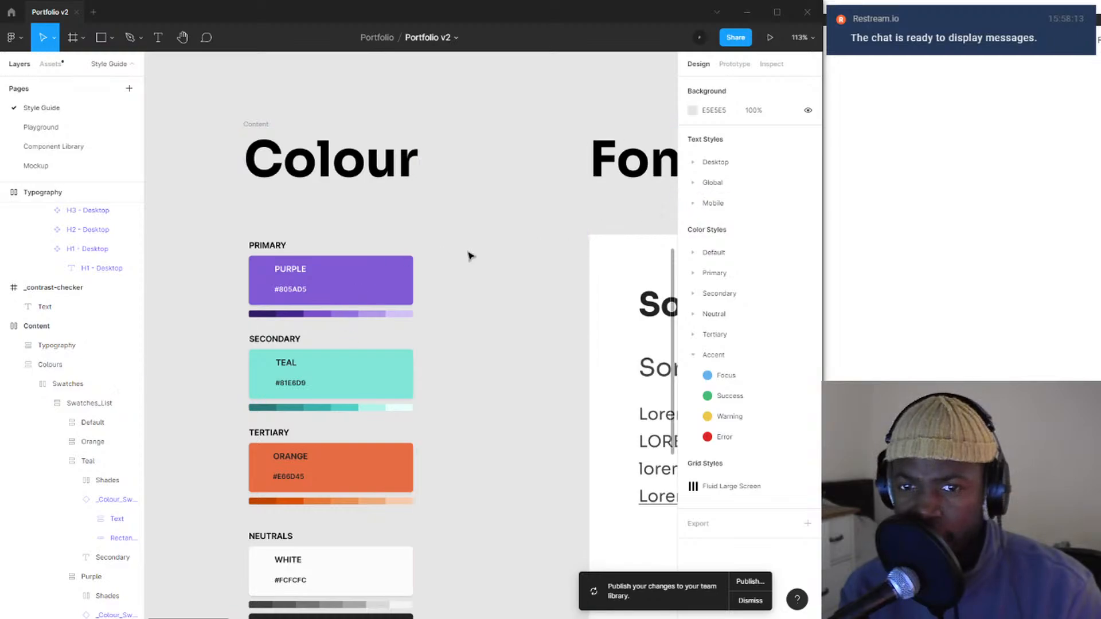
{"action": "left_click", "coordinate": [381, 266], "text": "ctrl"}
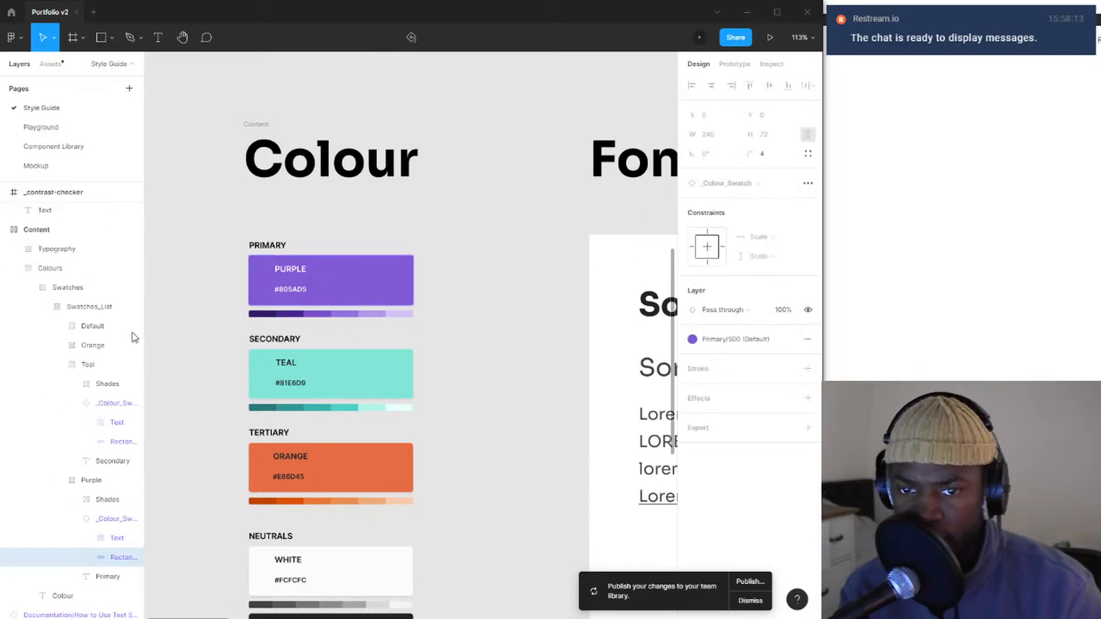
{"action": "left_click", "coordinate": [433, 268]}
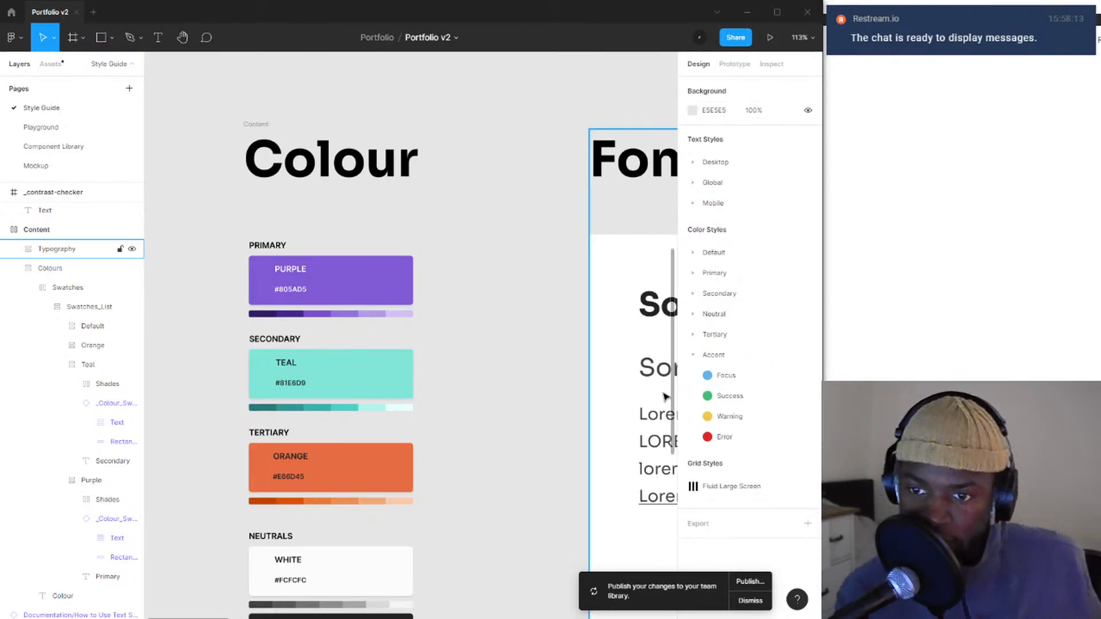
- Collapse the Accent colour styles, and look through the Default and Primary colour style groups, leaving both collapsed
{"action": "left_click", "coordinate": [692, 360]}
{"action": "left_click", "coordinate": [692, 357]}
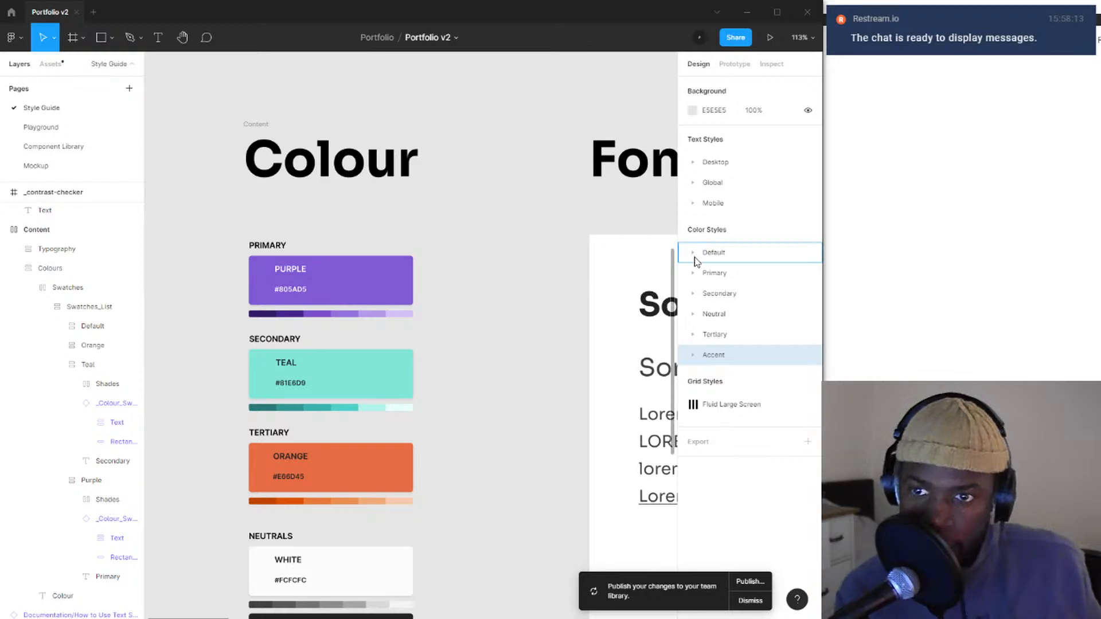
{"action": "left_click", "coordinate": [735, 253]}
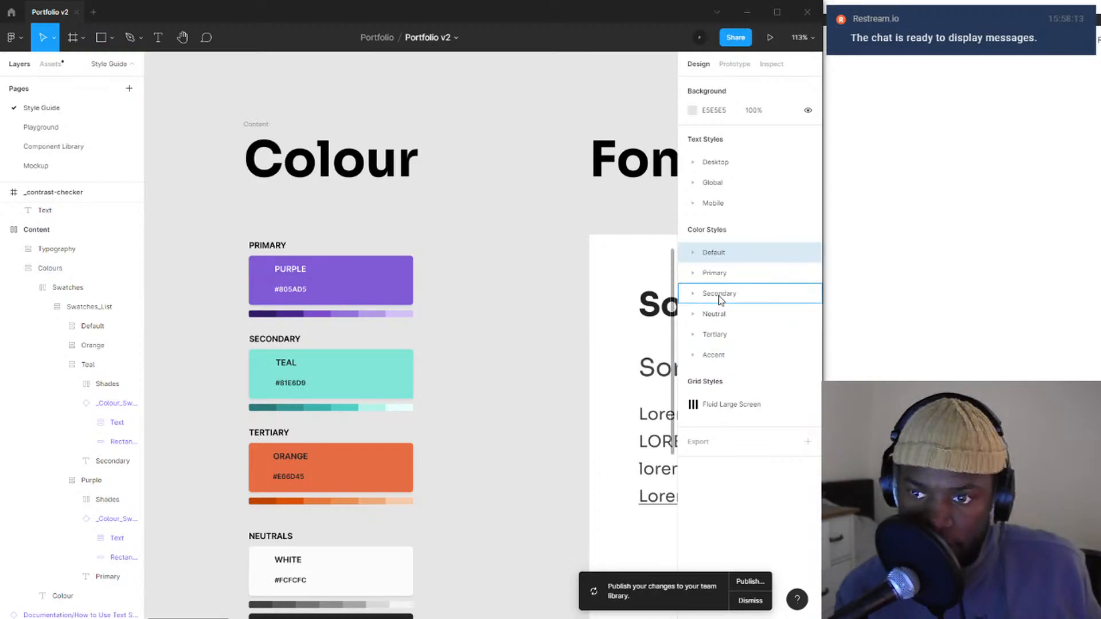
{"action": "left_click", "coordinate": [690, 255]}
{"action": "left_click", "coordinate": [693, 256]}
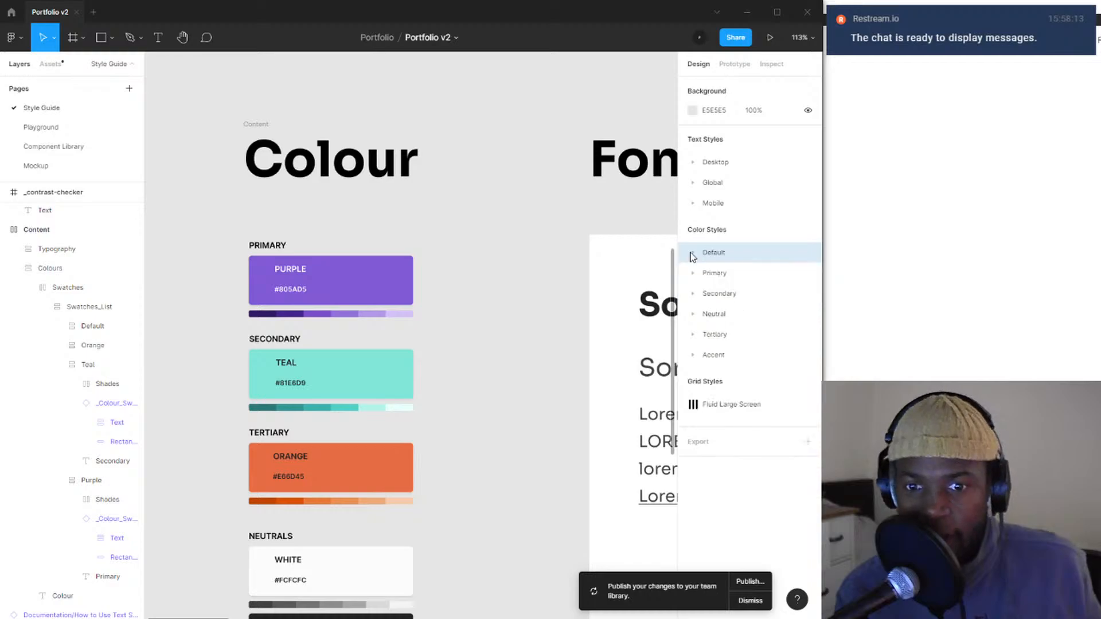
{"action": "left_click", "coordinate": [692, 256]}
{"action": "left_click", "coordinate": [694, 252]}
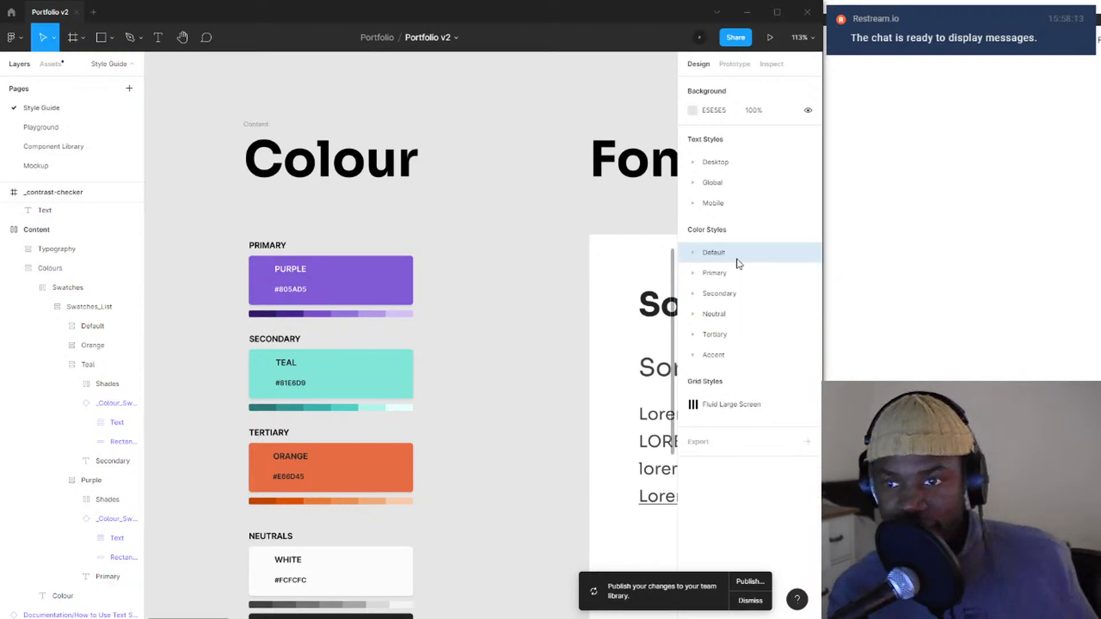
{"action": "left_click", "coordinate": [692, 258]}
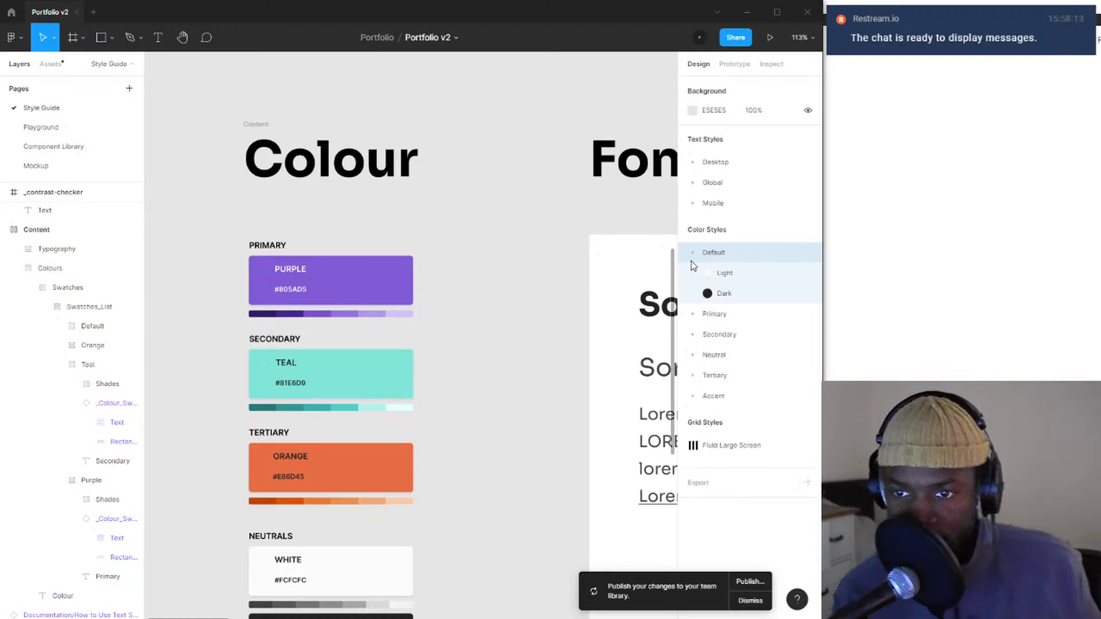
{"action": "left_click", "coordinate": [691, 259]}
{"action": "left_click", "coordinate": [693, 275]}
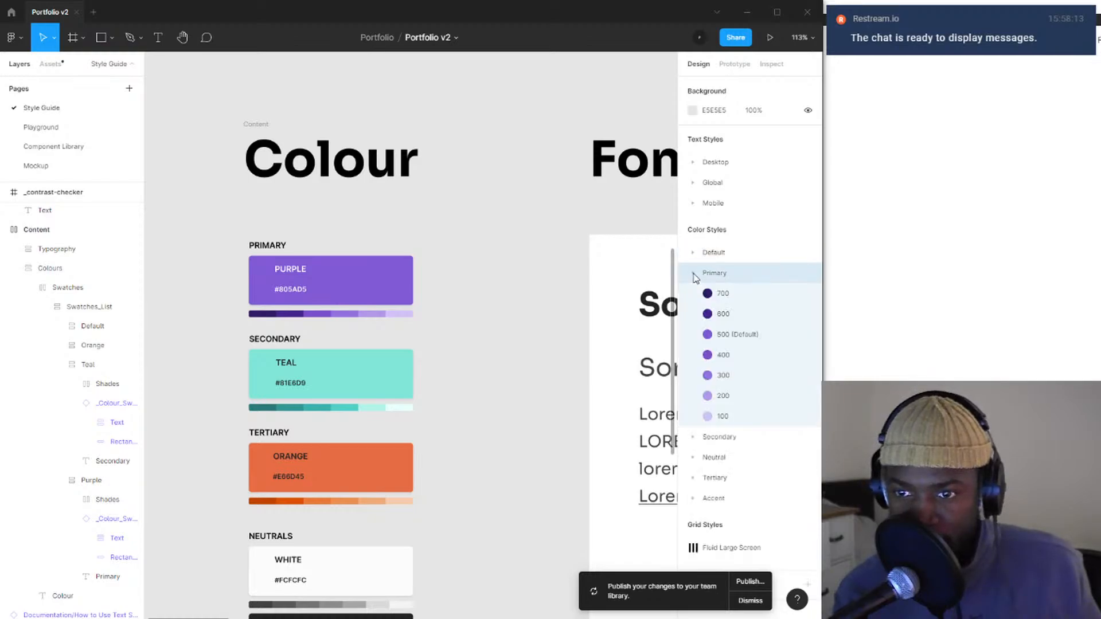
{"action": "left_click", "coordinate": [693, 275]}
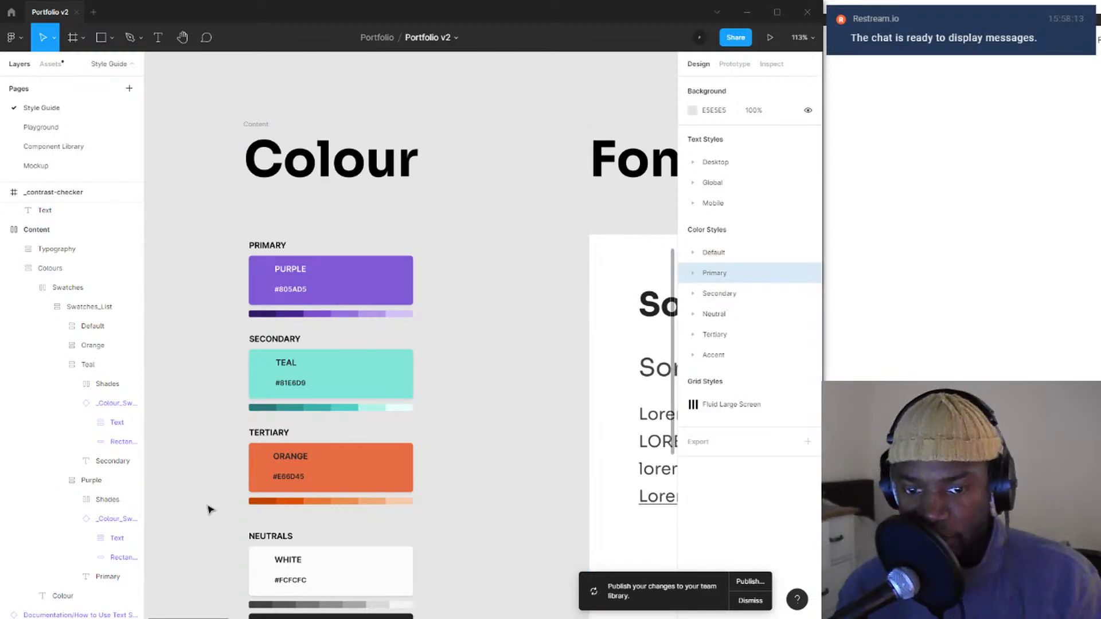
- Select the White swatch's rectangle under Neutrals and remove its Default/Light fill
{"action": "left_click", "coordinate": [327, 558]}
{"action": "double_click", "coordinate": [327, 558]}
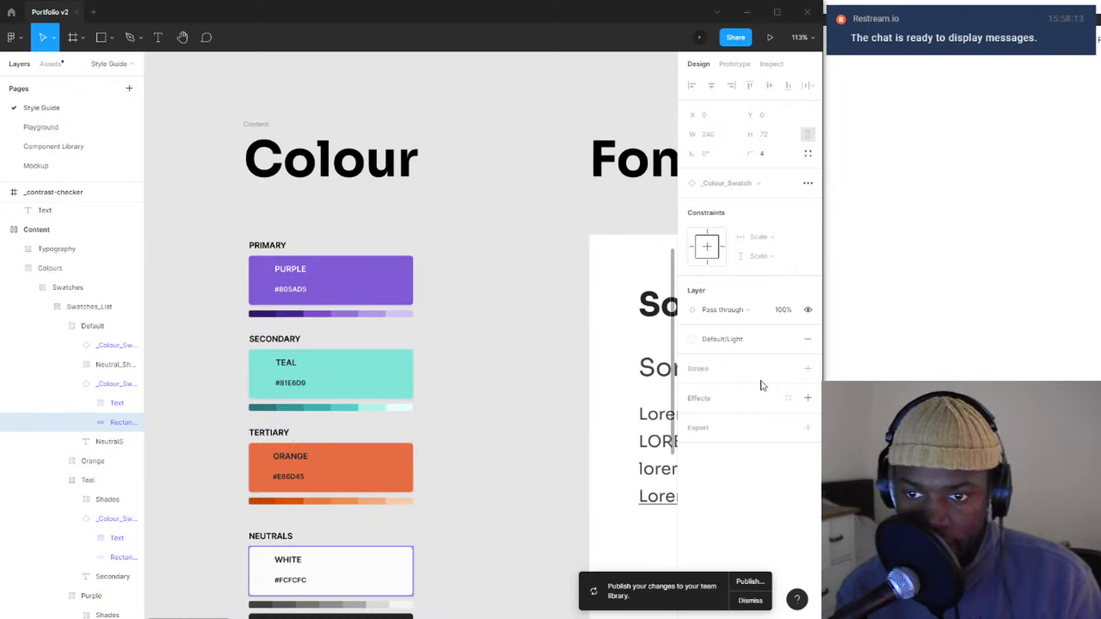
{"action": "left_click", "coordinate": [808, 339]}
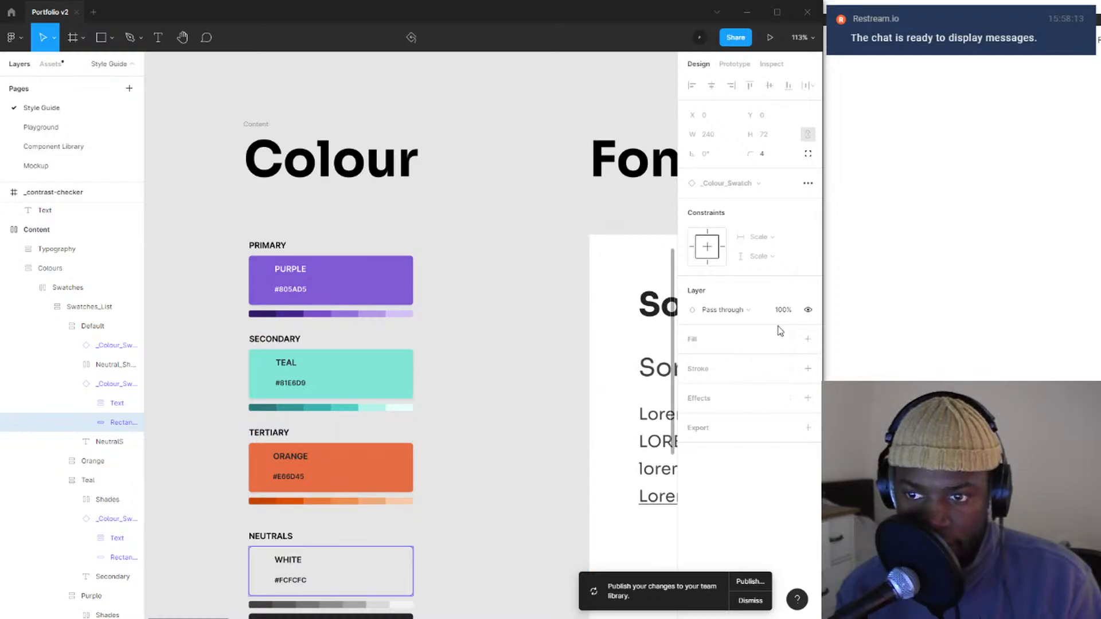
{"action": "scroll", "coordinate": [393, 303], "scroll_direction": "down", "scroll_amount": 4}
{"action": "scroll", "coordinate": [319, 386], "scroll_direction": "up", "scroll_amount": 5}
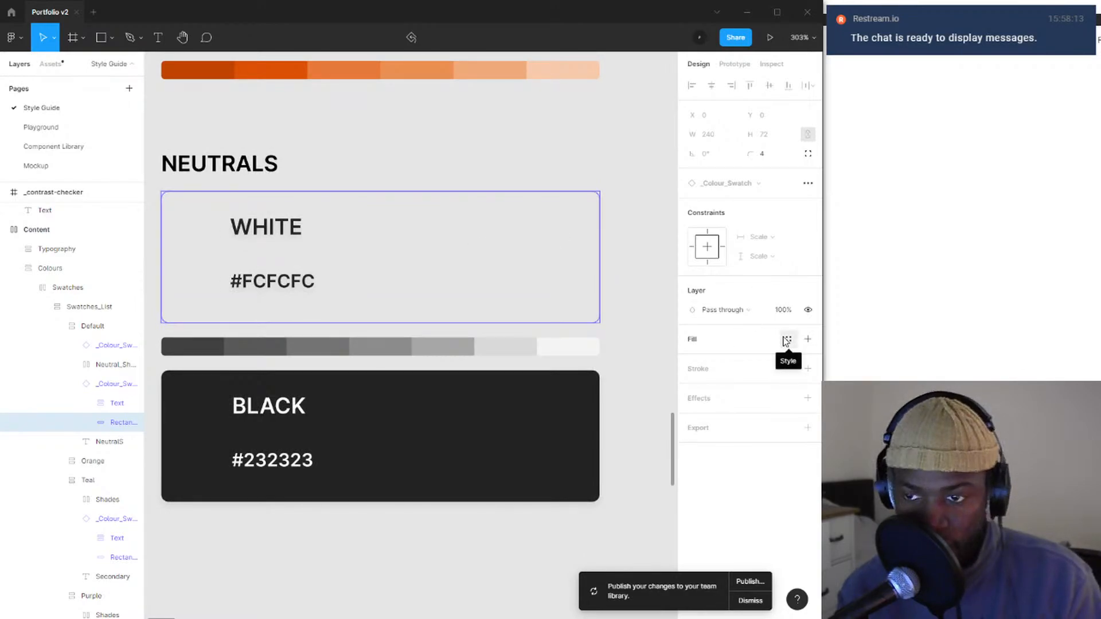
- Add a new fill to the White swatch's rectangle and set its colour to FCFCFC
{"action": "left_click", "coordinate": [807, 339]}
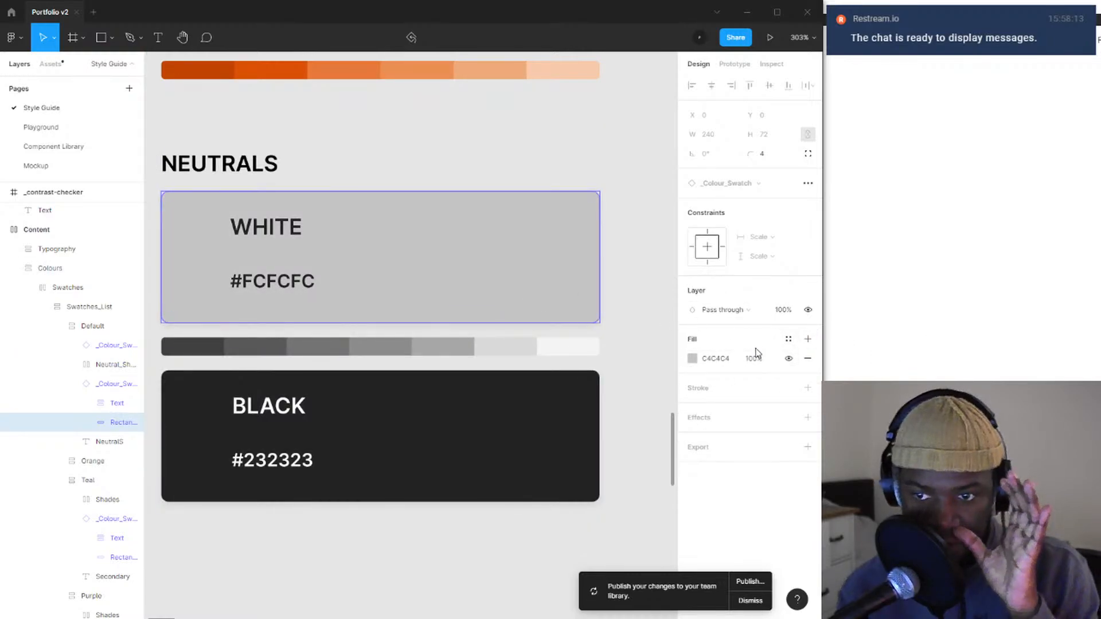
{"action": "left_click", "coordinate": [717, 359]}
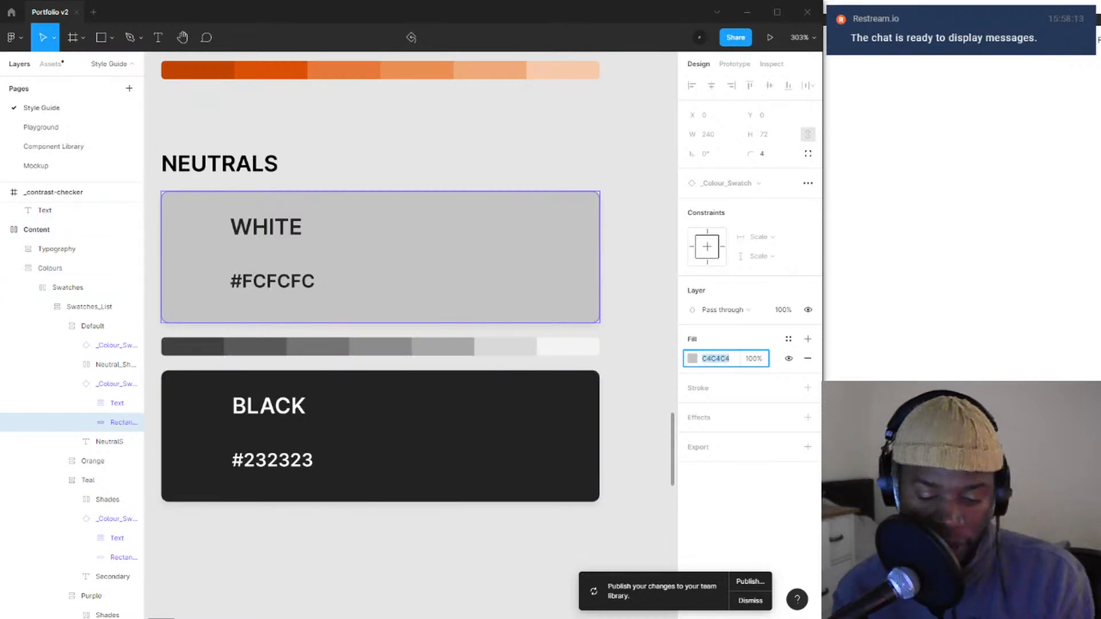
{"action": "type", "text": "FCFCF"}
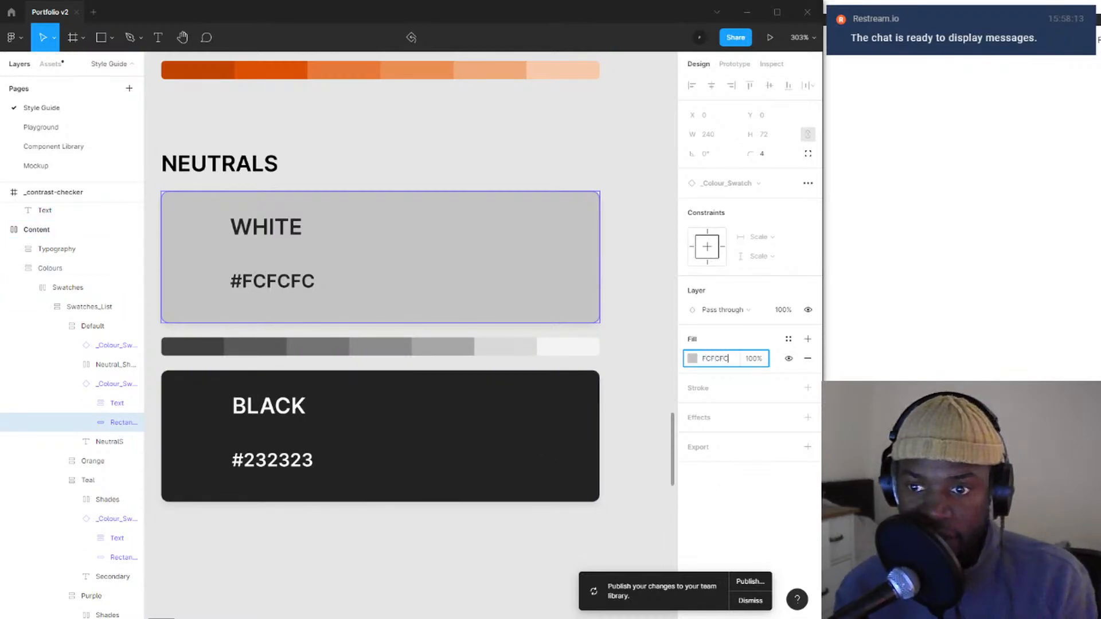
{"action": "type", "text": "C"}
{"action": "key", "text": "Return"}
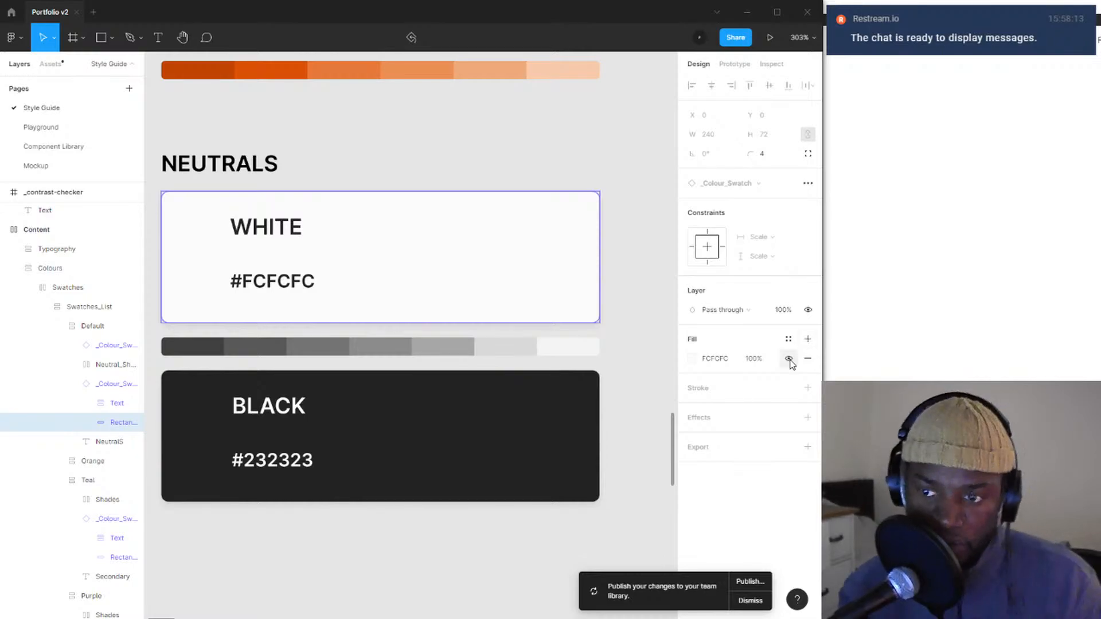
- Create a new colour style named White from the White swatch's fill
{"action": "left_click", "coordinate": [790, 341]}
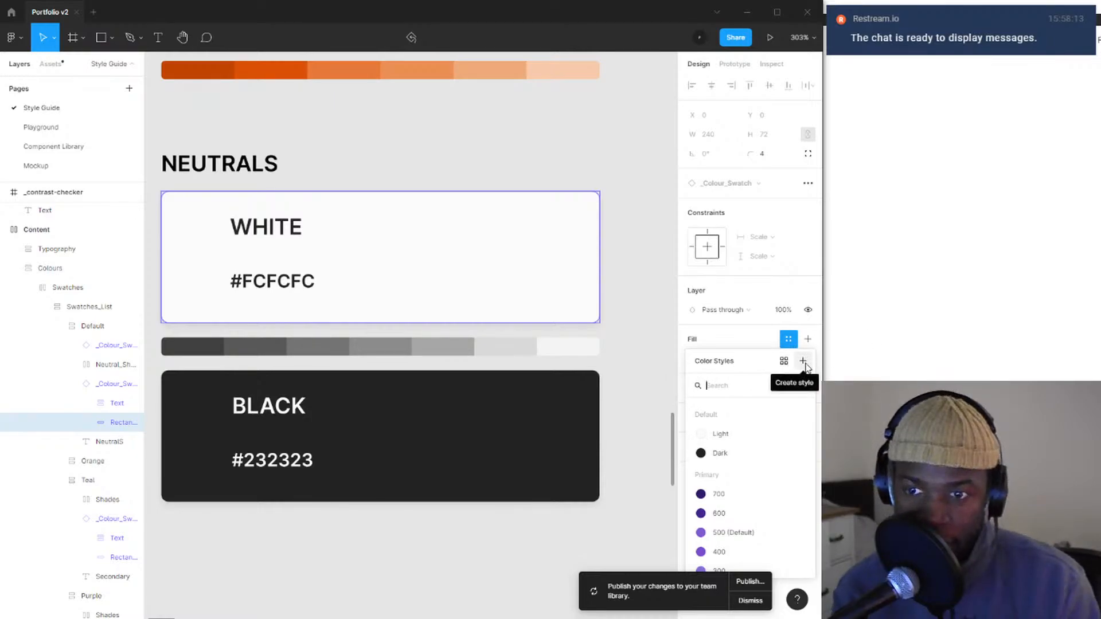
{"action": "left_click", "coordinate": [803, 361]}
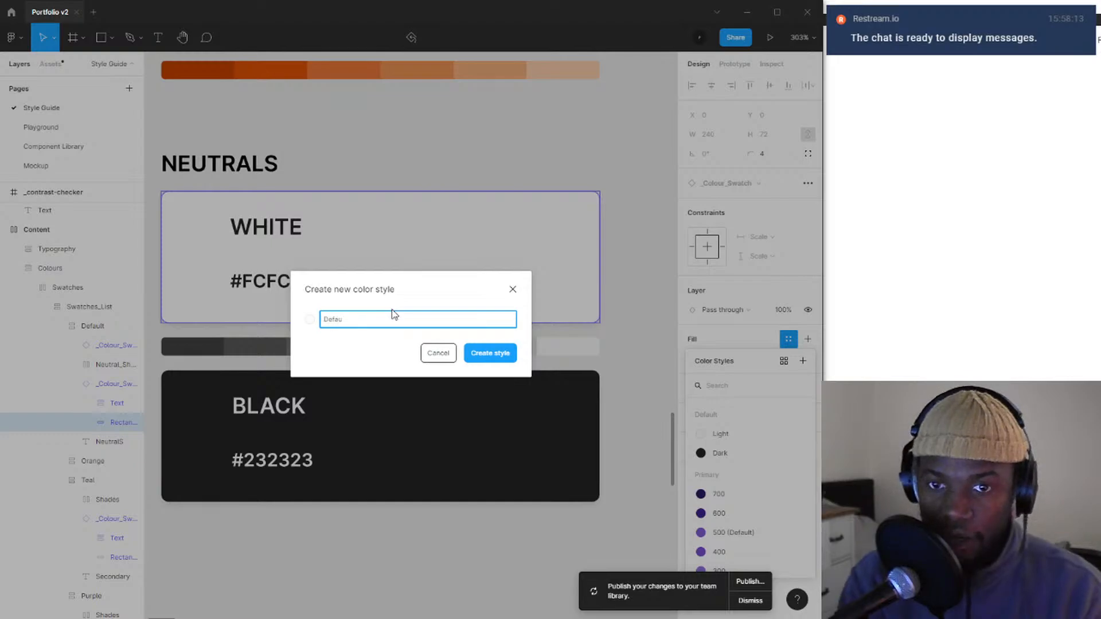
{"action": "type", "text": "White"}
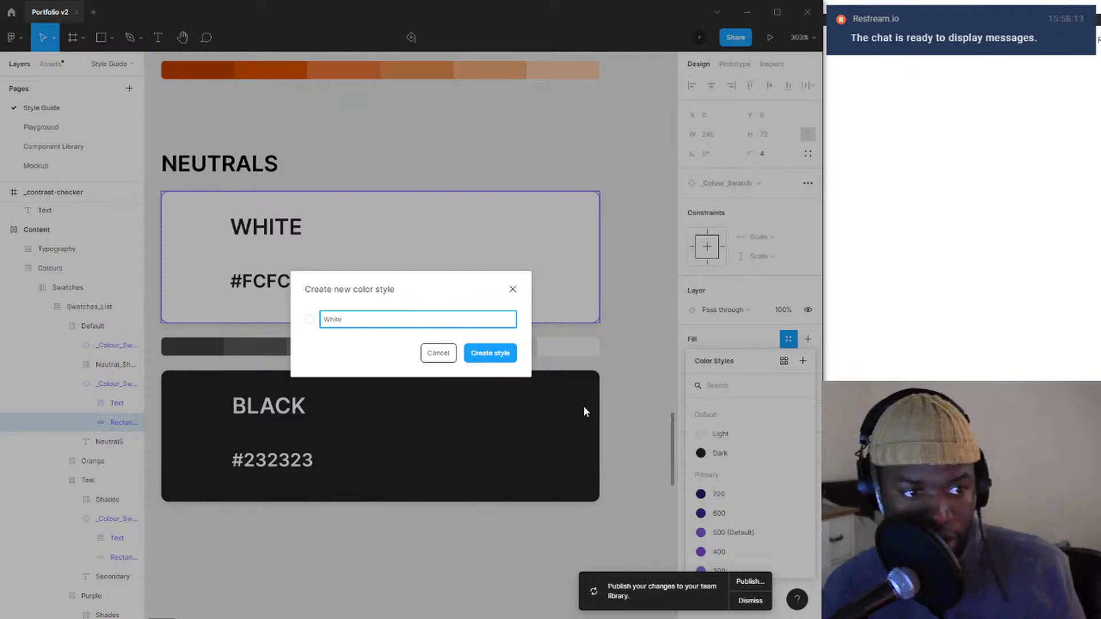
{"action": "left_click", "coordinate": [496, 352]}
- View the White style in the colour styles list for the swatch's fill, and close the list
{"action": "left_click", "coordinate": [733, 344]}
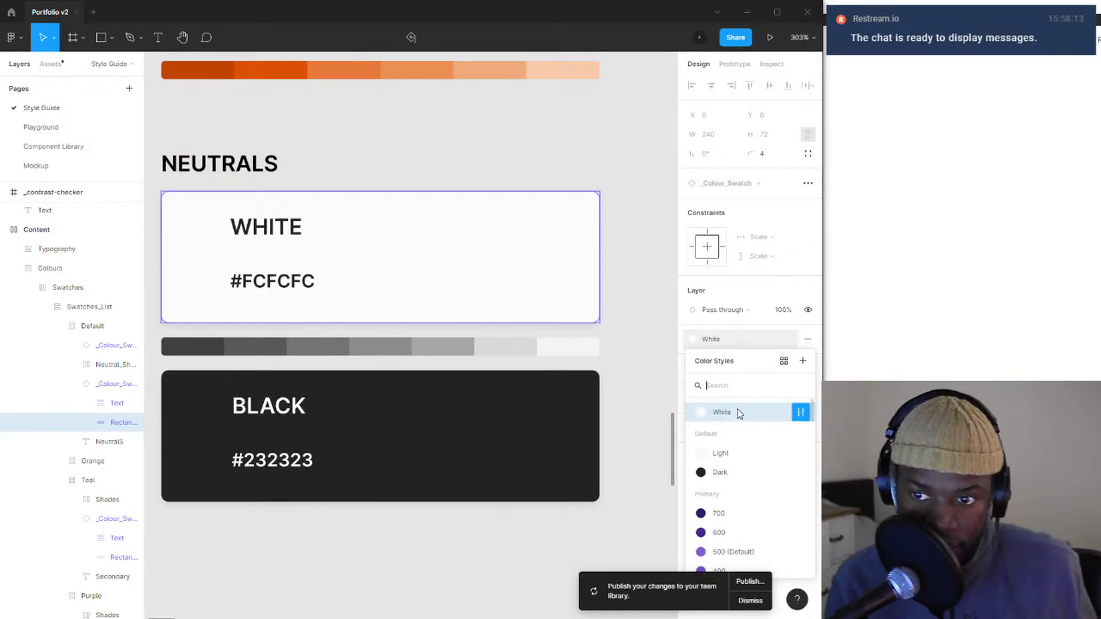
{"action": "left_click", "coordinate": [747, 339]}
{"action": "left_click", "coordinate": [721, 340]}
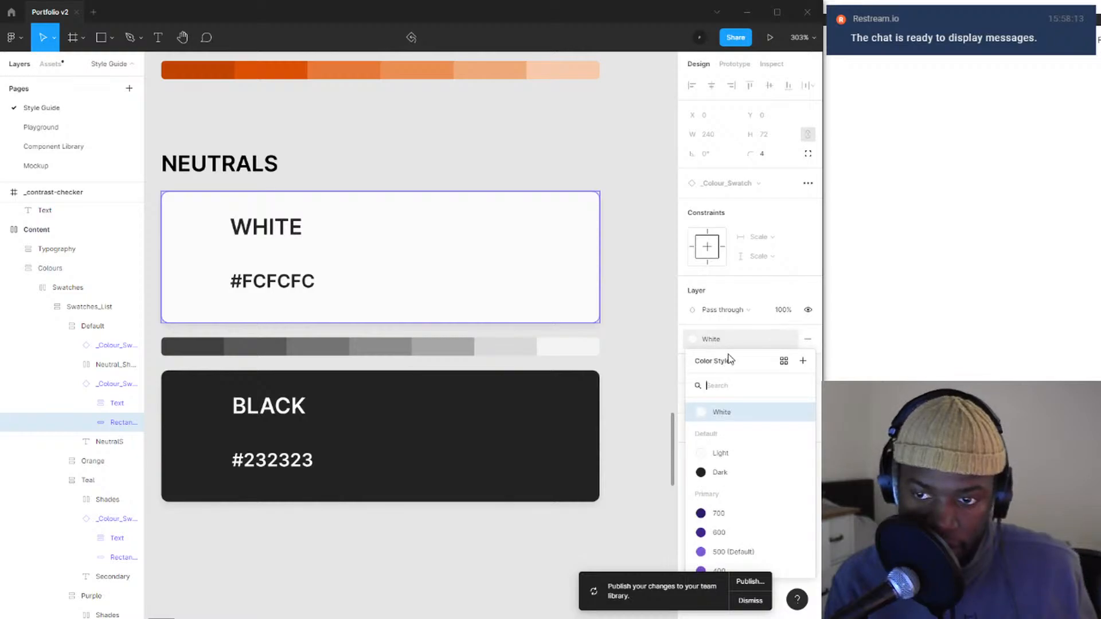
{"action": "left_click", "coordinate": [744, 340]}
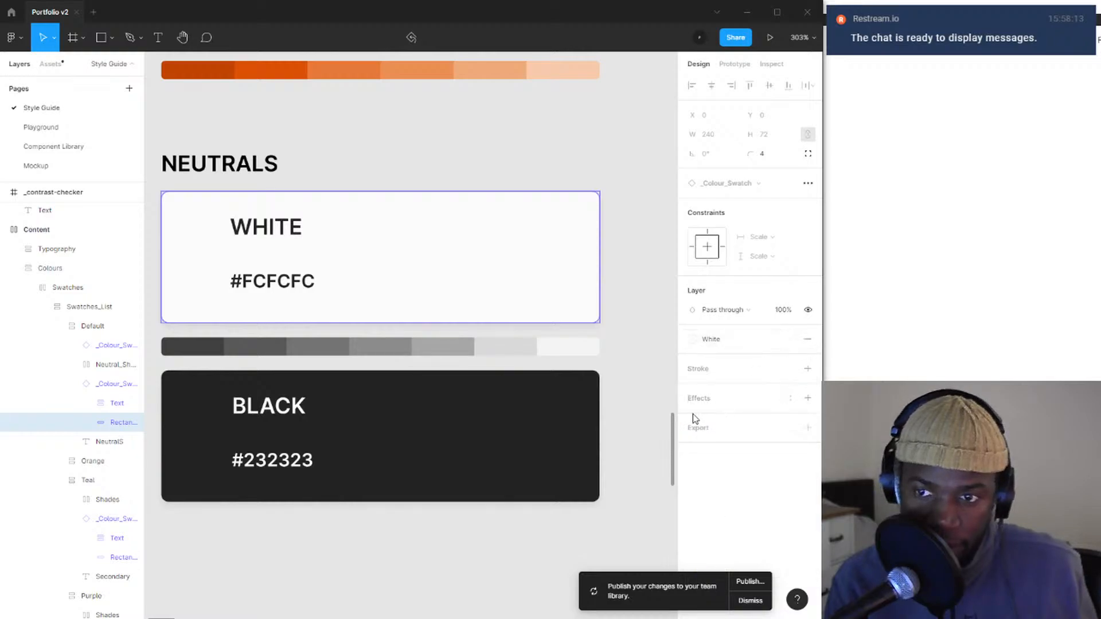
- Remove the White style from the White swatch's fill and reapply the White colour style to it
{"action": "left_click", "coordinate": [809, 343]}
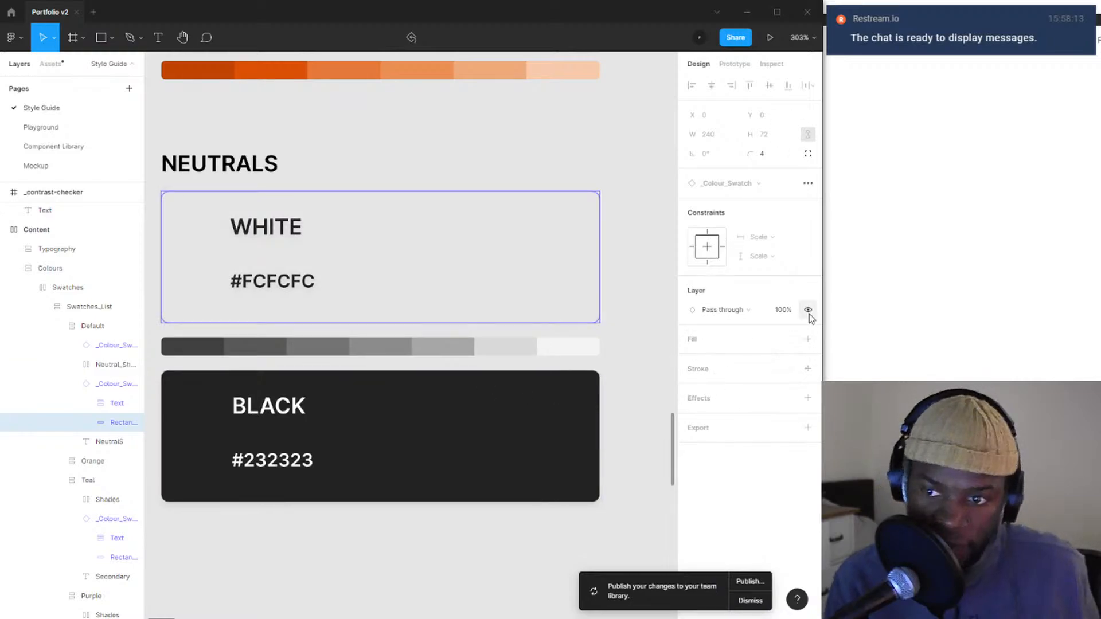
{"action": "left_click", "coordinate": [789, 342]}
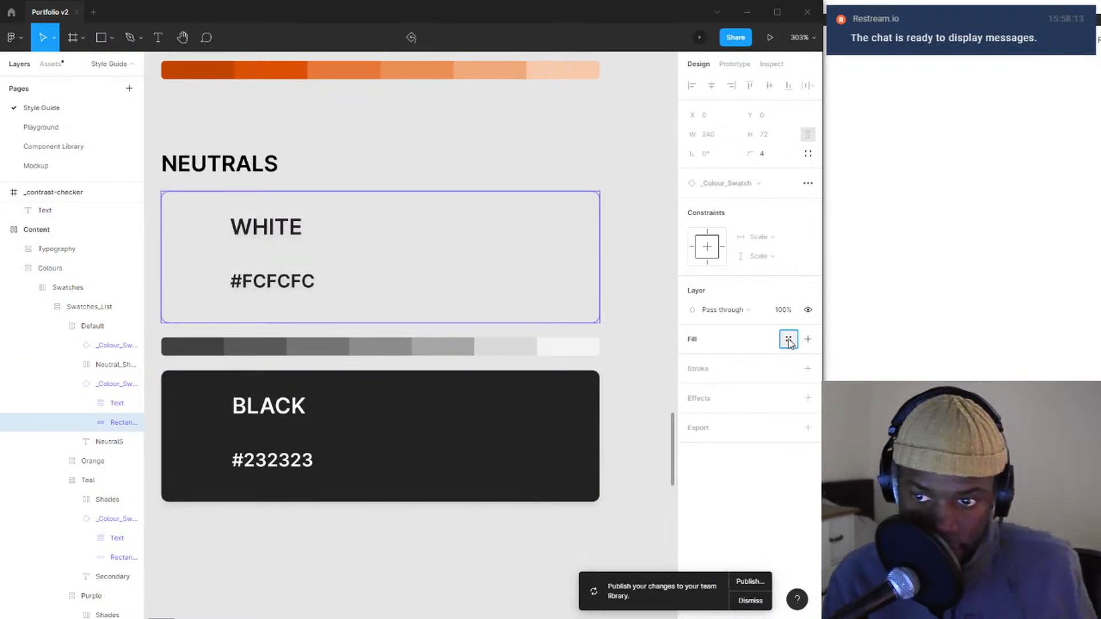
{"action": "left_click", "coordinate": [737, 416]}
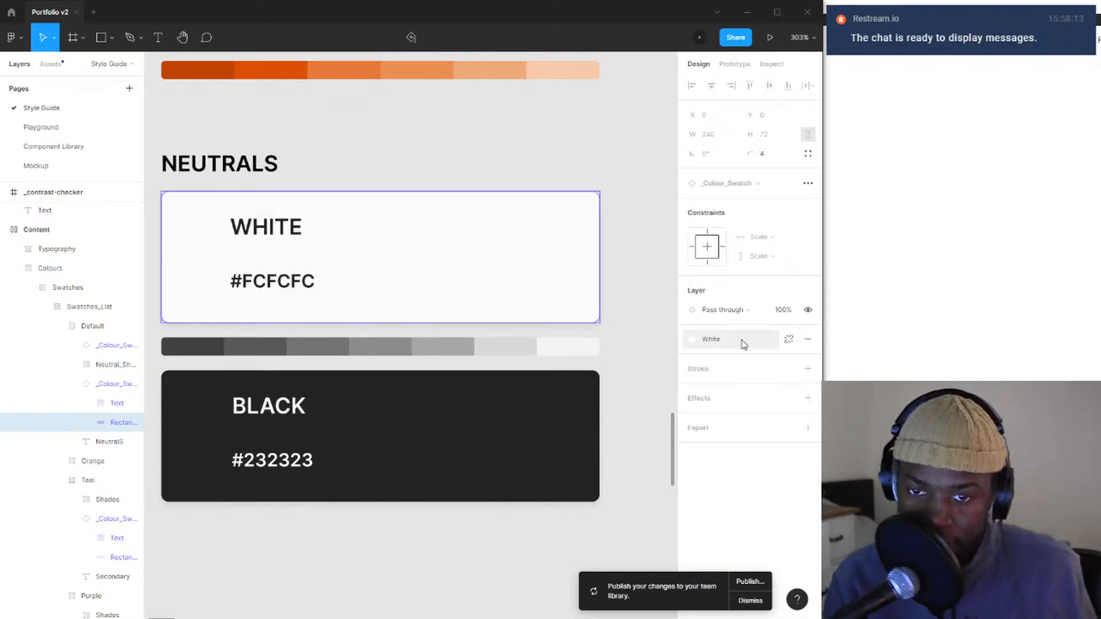
- On the Component Library page, select the Form frame and remove its FFFFFF fill
{"action": "left_click", "coordinate": [53, 146]}
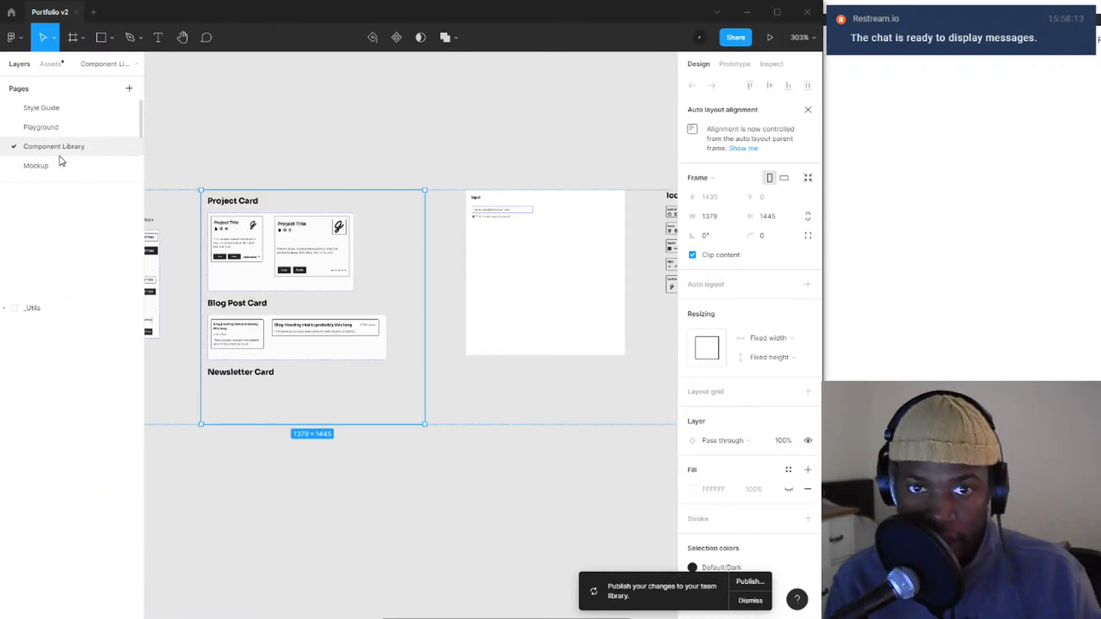
{"action": "scroll", "coordinate": [423, 312], "scroll_direction": "up", "scroll_amount": 3}
{"action": "scroll", "coordinate": [496, 286], "scroll_direction": "up", "scroll_amount": 1}
{"action": "left_click_drag", "start_coordinate": [495, 286], "coordinate": [248, 530]}
{"action": "left_click", "coordinate": [398, 329]}
{"action": "left_click_drag", "start_coordinate": [383, 395], "coordinate": [421, 283]}
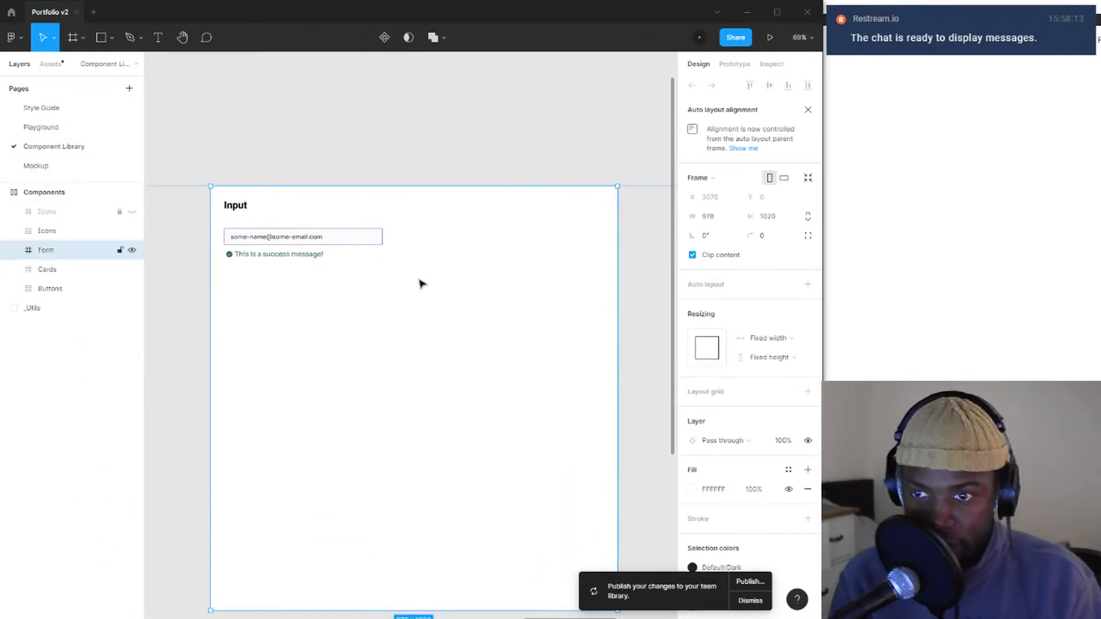
{"action": "left_click", "coordinate": [807, 490]}
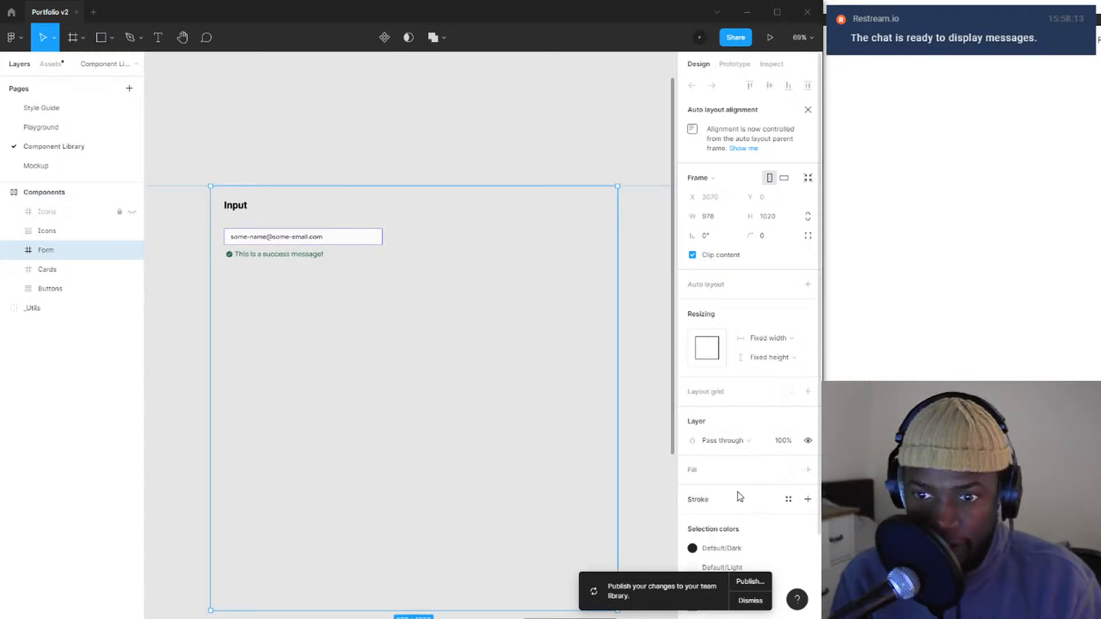
- Apply the White colour style to the Form frame's fill, and switch the fill to the Default/Light style
{"action": "left_click", "coordinate": [789, 470]}
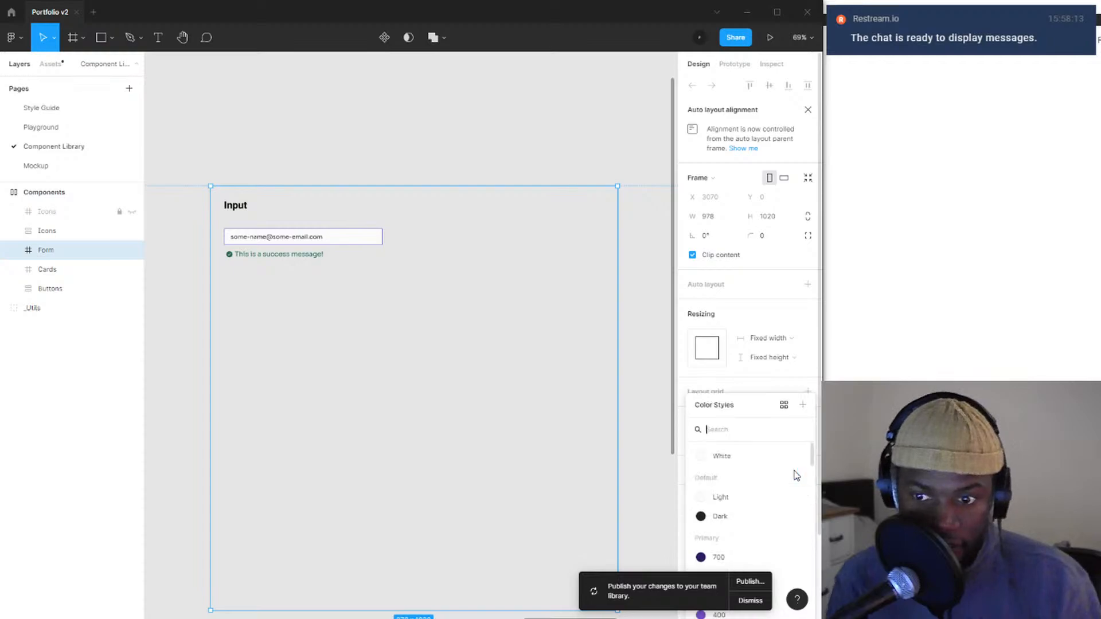
{"action": "left_click", "coordinate": [758, 458]}
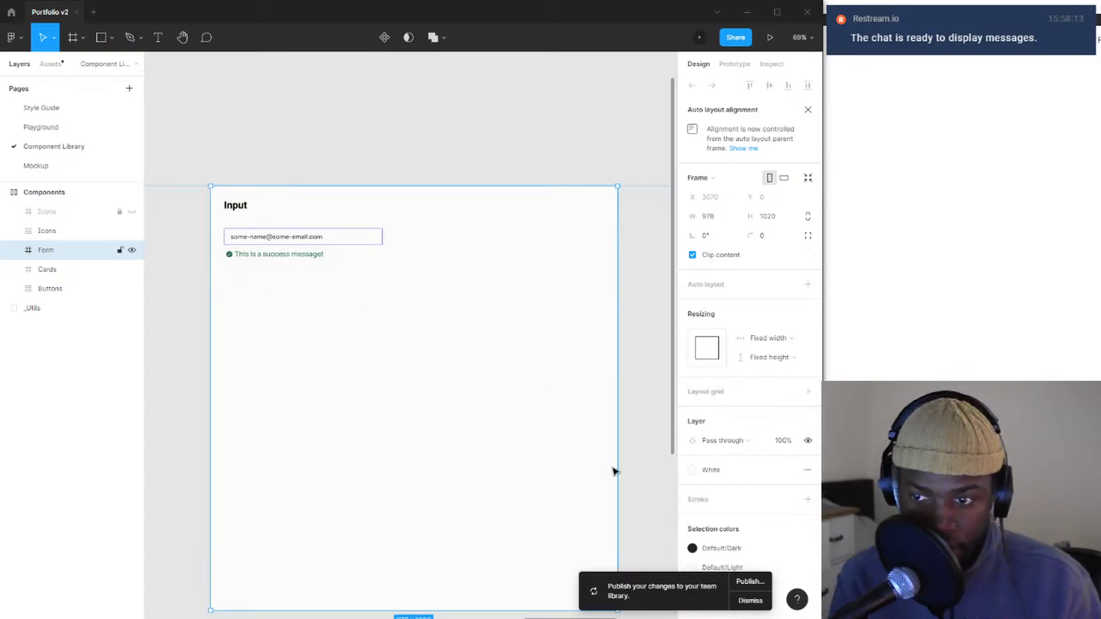
{"action": "left_click", "coordinate": [749, 471]}
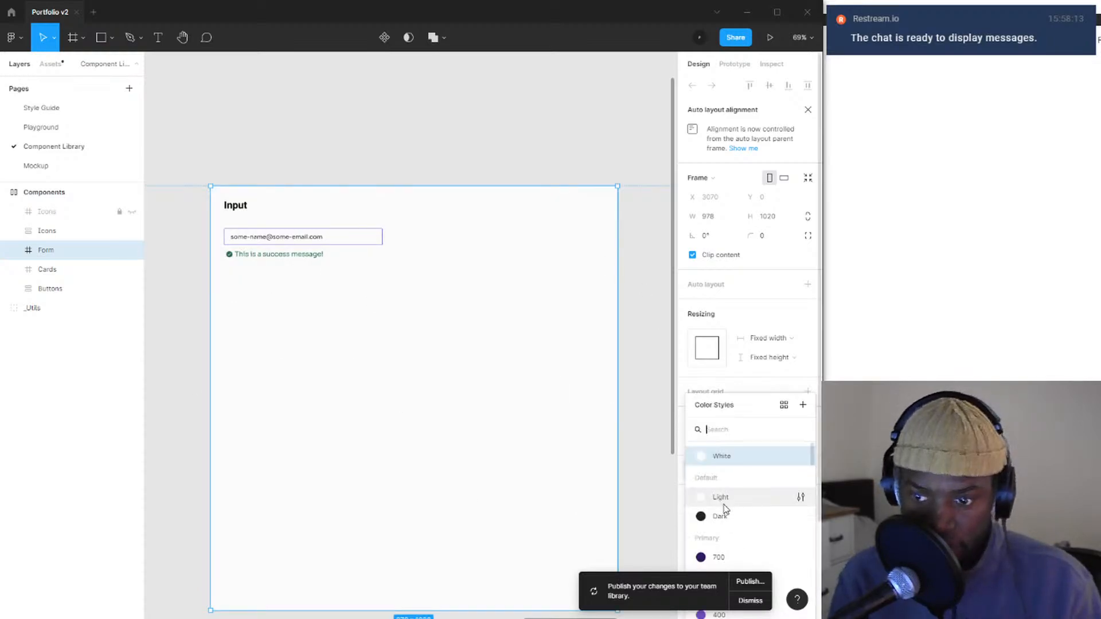
{"action": "left_click", "coordinate": [724, 507]}
{"action": "scroll", "coordinate": [459, 349], "scroll_direction": "down", "scroll_amount": 5}
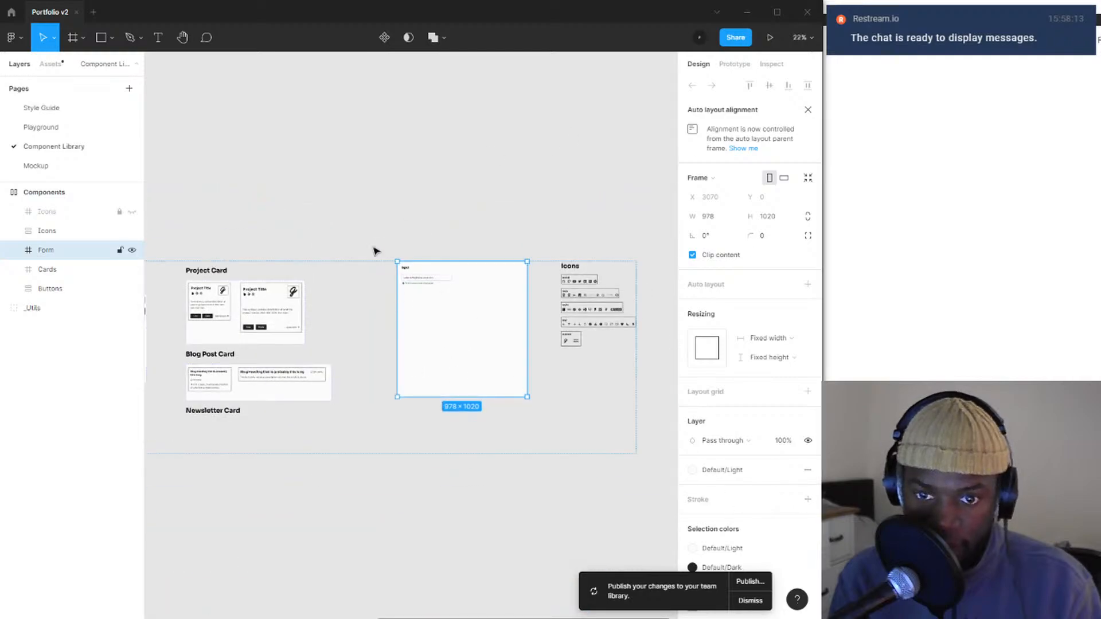
- Back on the Style Guide page, replace the White style on the White swatch's rectangle with a new plain fill
{"action": "left_click", "coordinate": [43, 109]}
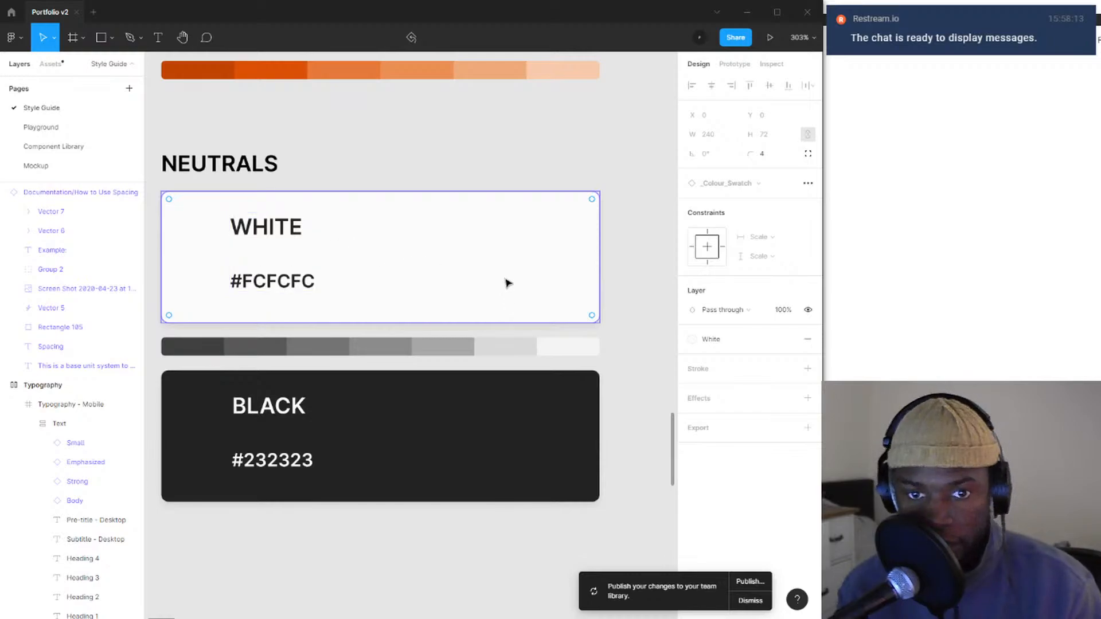
{"action": "left_click", "coordinate": [647, 234]}
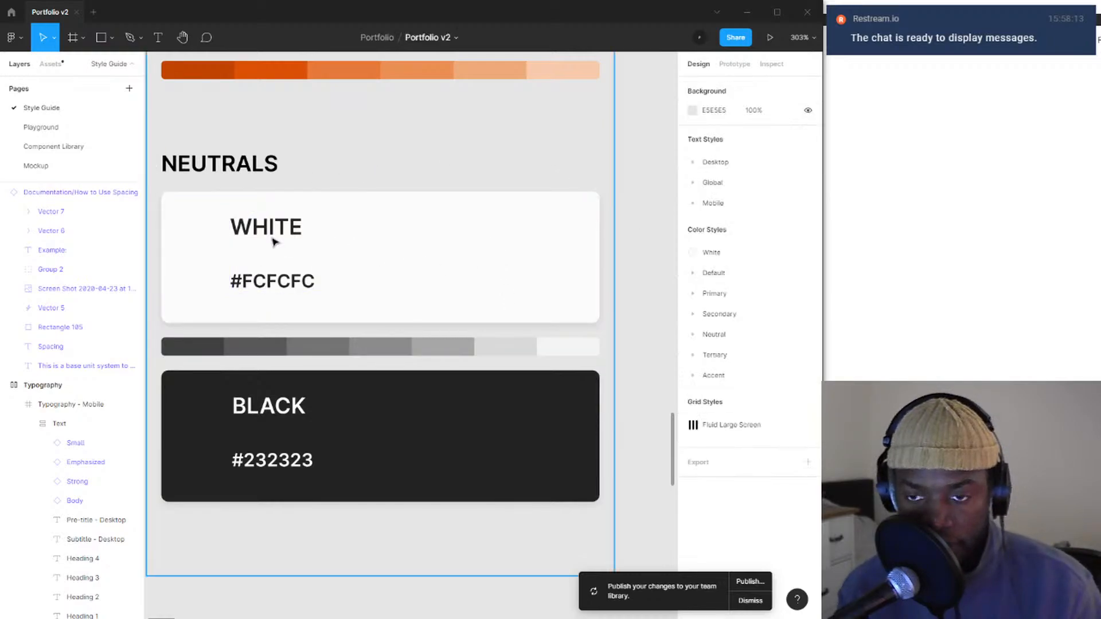
{"action": "left_click", "coordinate": [463, 292], "text": "ctrl"}
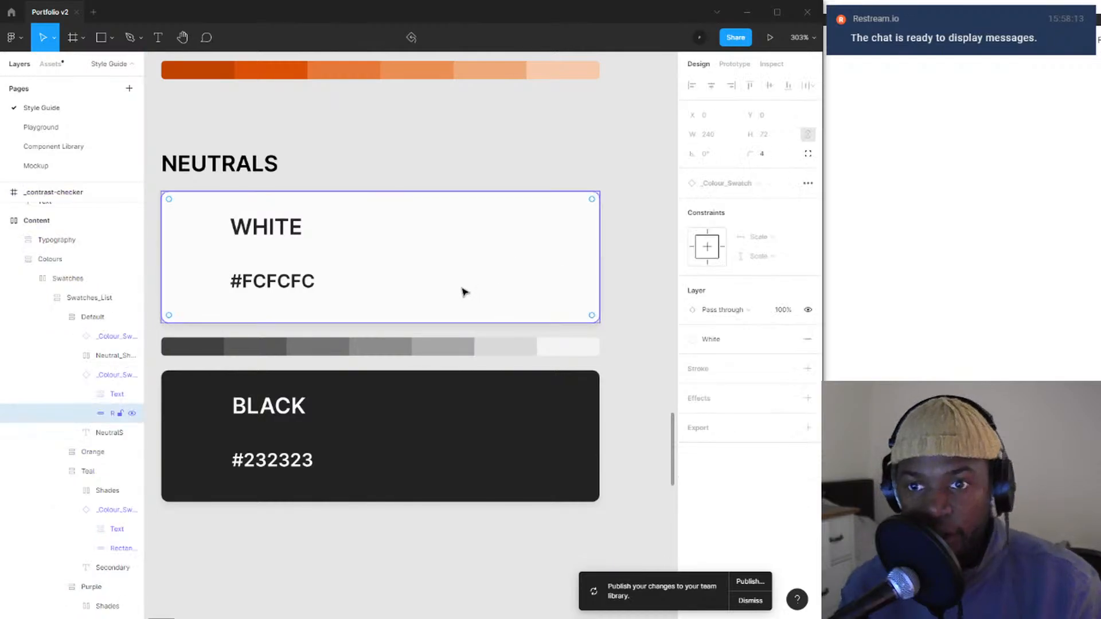
{"action": "left_click", "coordinate": [808, 339]}
{"action": "left_click", "coordinate": [808, 339]}
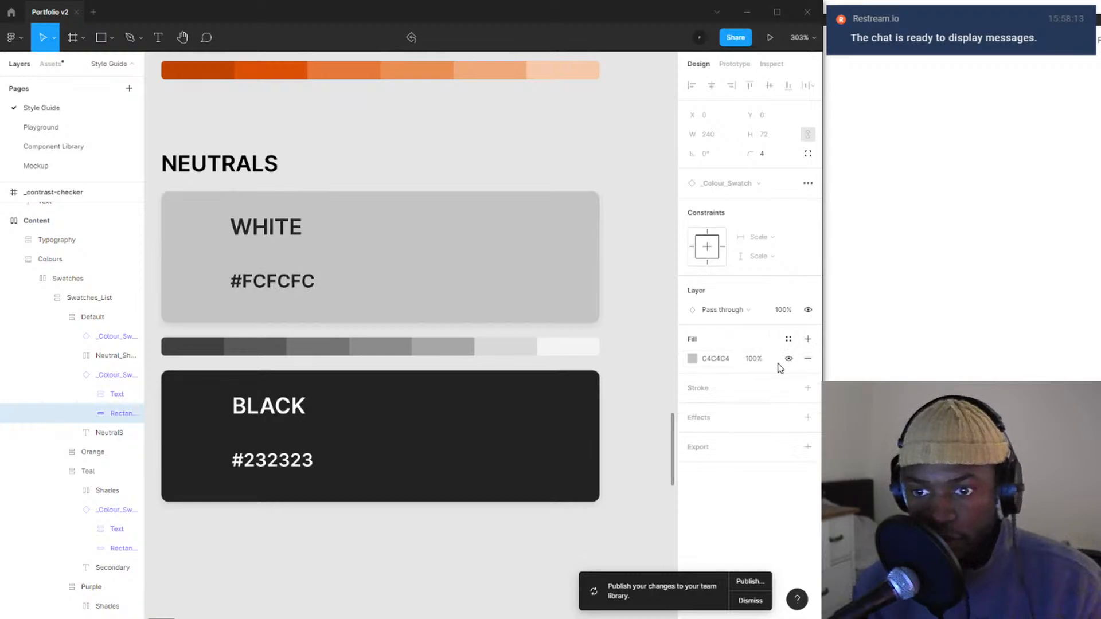
- Open the White colour style for editing and publish all pending changes to the team library
{"action": "left_click", "coordinate": [788, 339]}
{"action": "mouse_move", "coordinate": [800, 422]}
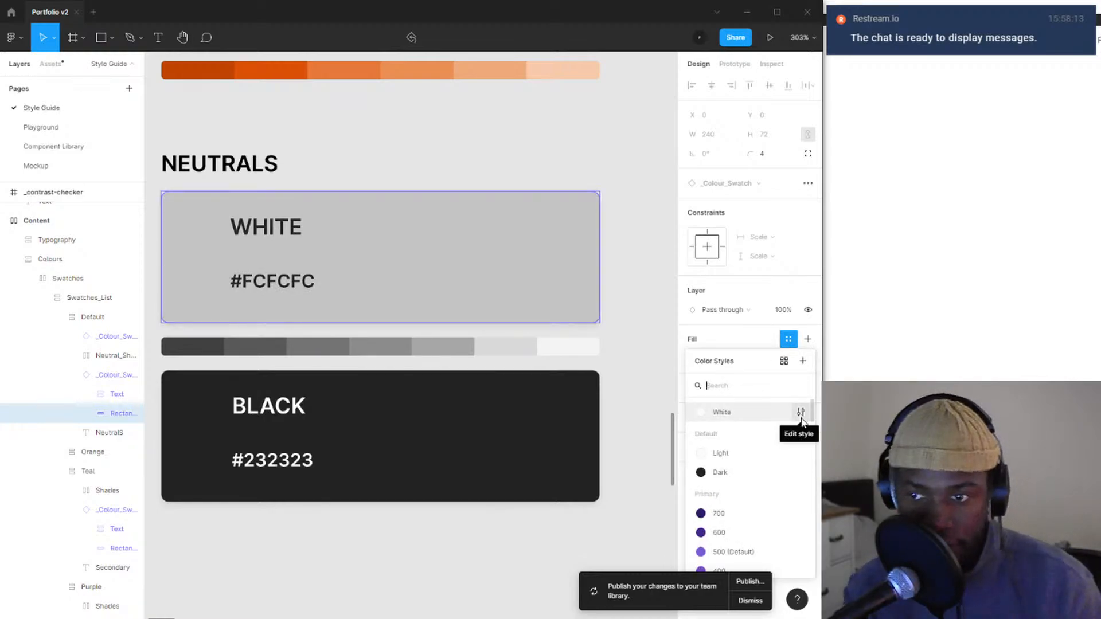
{"action": "left_click", "coordinate": [801, 413]}
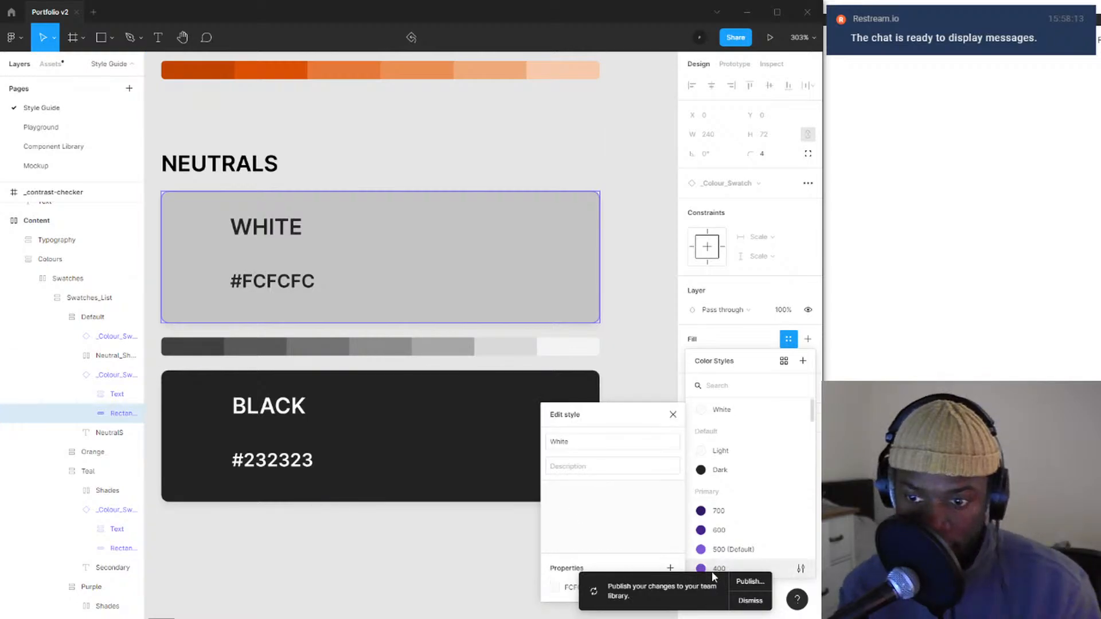
{"action": "left_click", "coordinate": [748, 581]}
{"action": "left_click", "coordinate": [518, 506]}
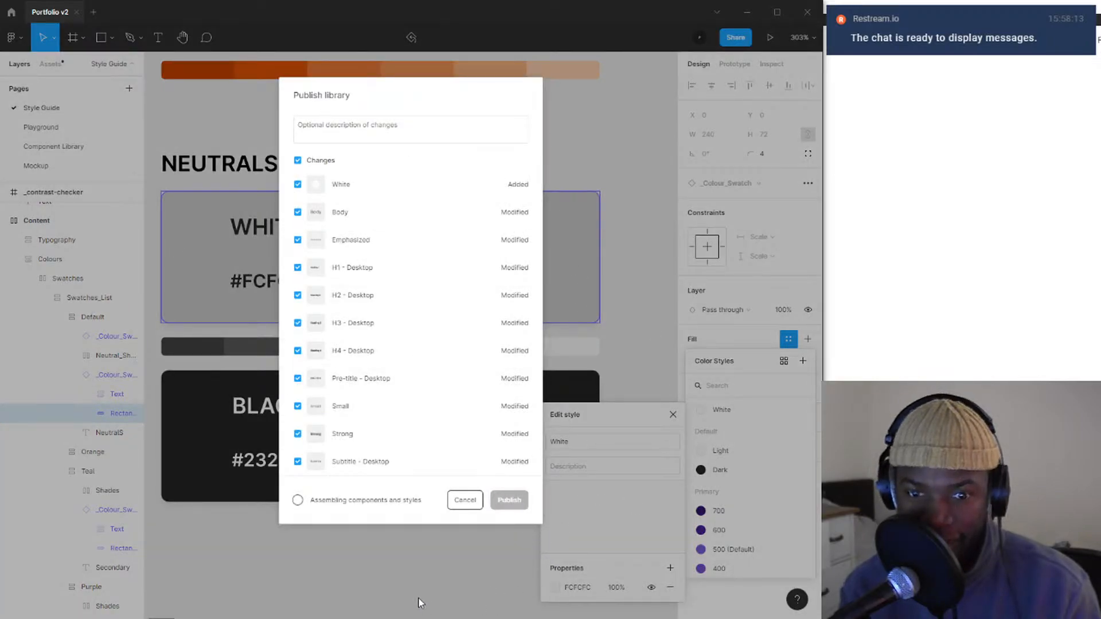
{"action": "scroll", "coordinate": [437, 389], "scroll_direction": "down", "scroll_amount": 5}
{"action": "scroll", "coordinate": [474, 415], "scroll_direction": "up", "scroll_amount": 4}
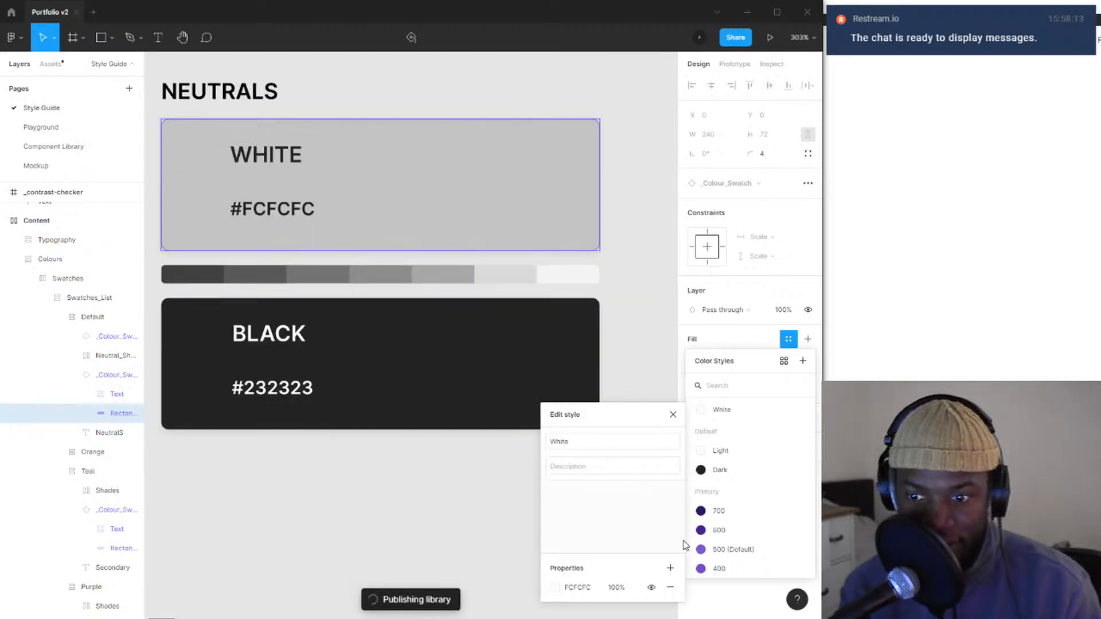
- Set the White style's colour to FAFAFA and apply the style to the White swatch's rectangle
{"action": "left_click", "coordinate": [585, 589]}
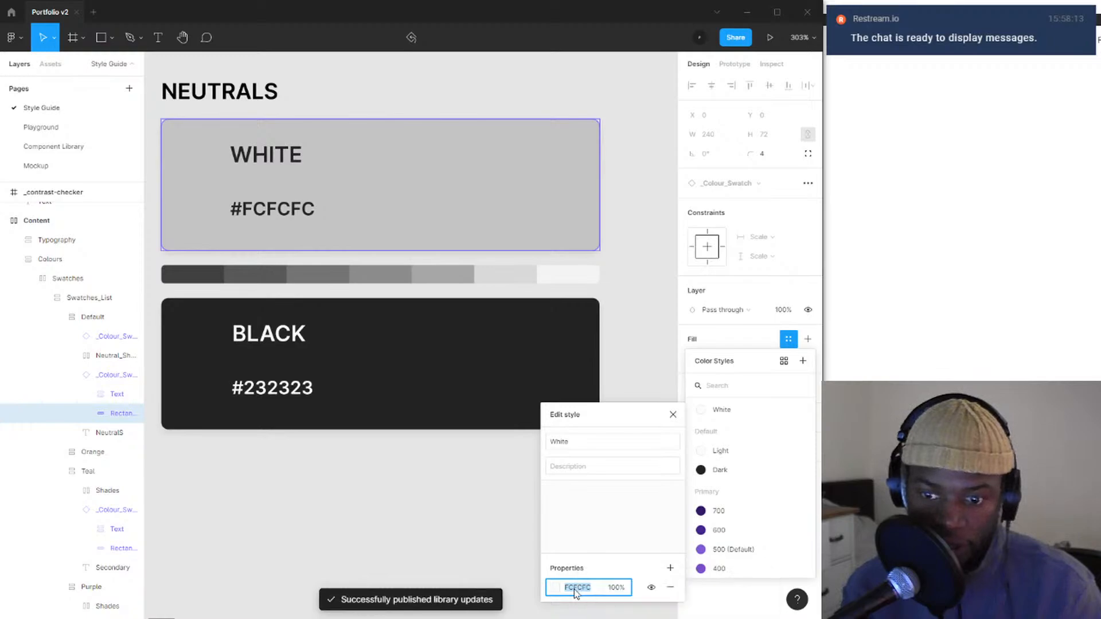
{"action": "type", "text": "F"}
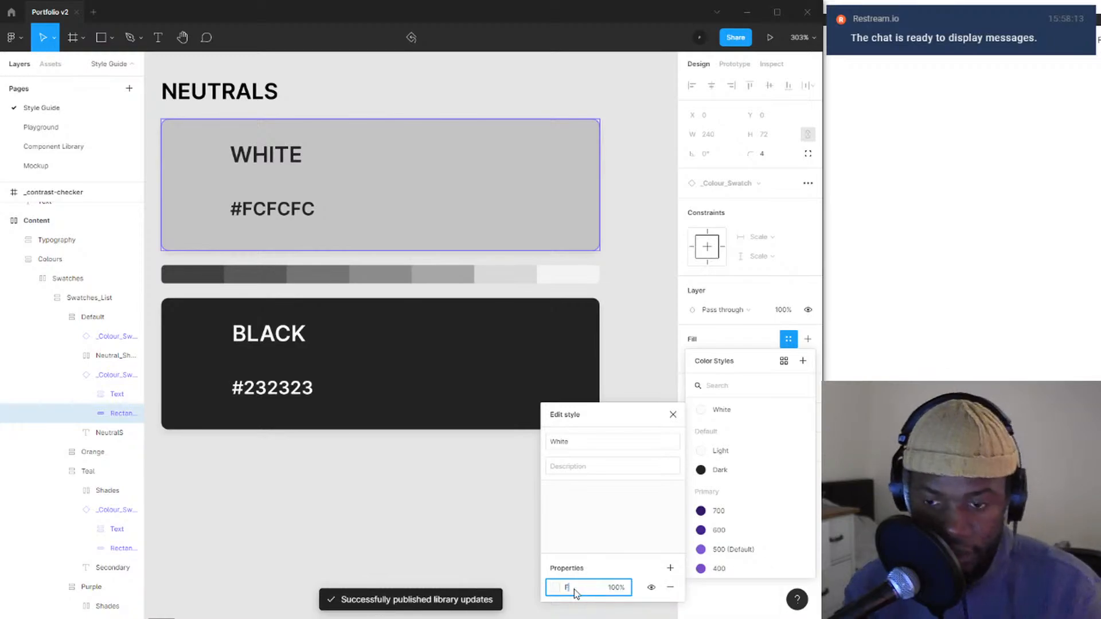
{"action": "type", "text": "AFAFA"}
{"action": "key", "text": "Return"}
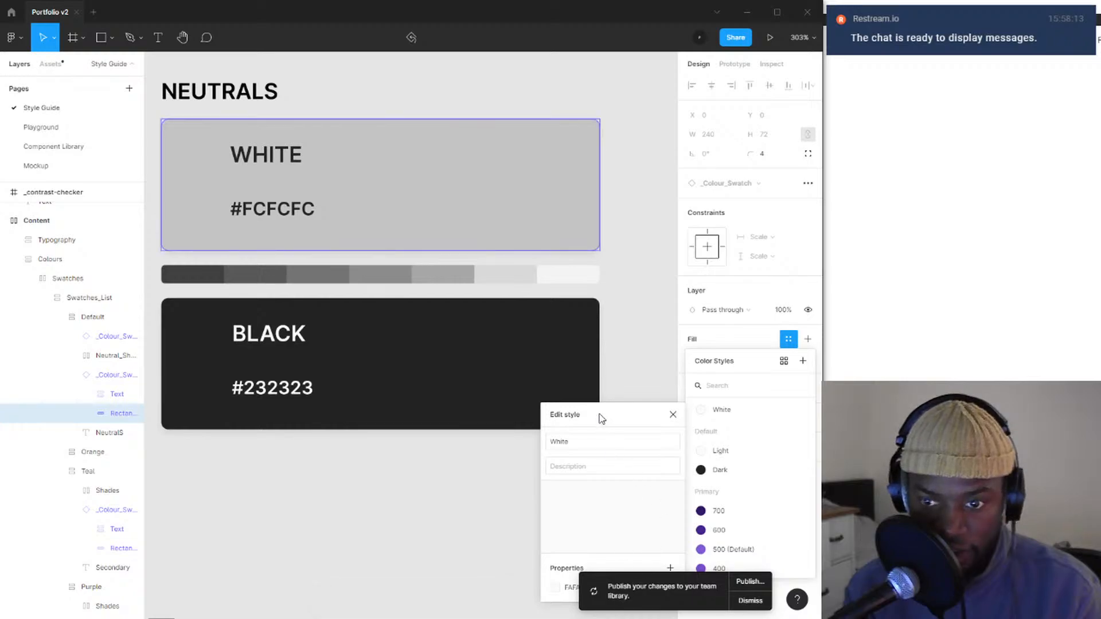
{"action": "left_click", "coordinate": [673, 415]}
{"action": "left_click", "coordinate": [745, 411]}
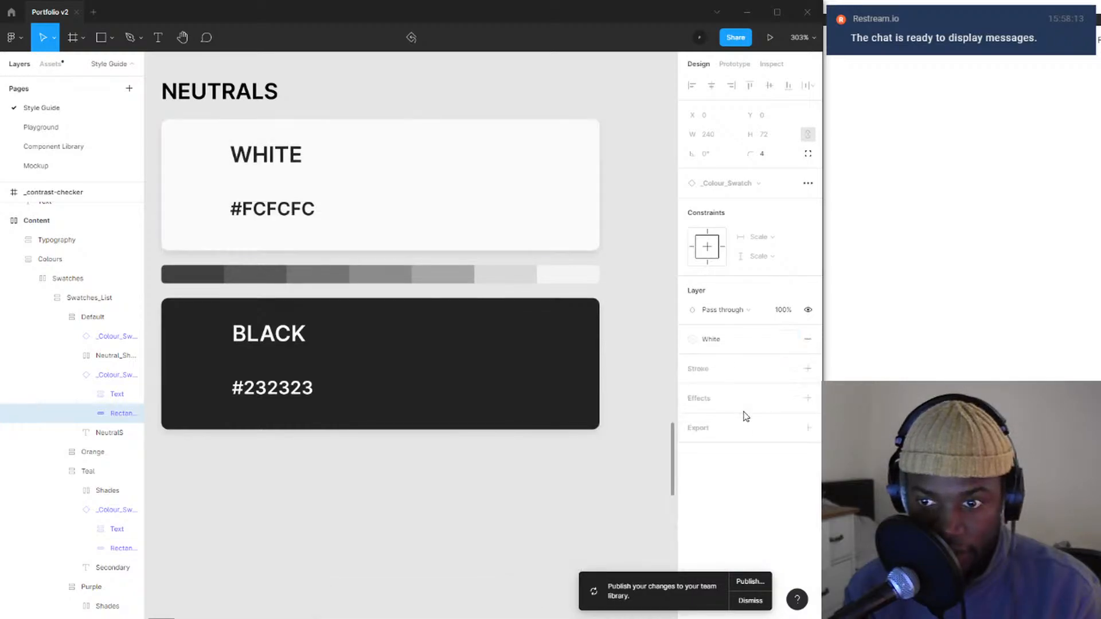
- Edit the White colour style applied to the swatch and set its colour to C9C9C9
{"action": "left_click", "coordinate": [746, 340]}
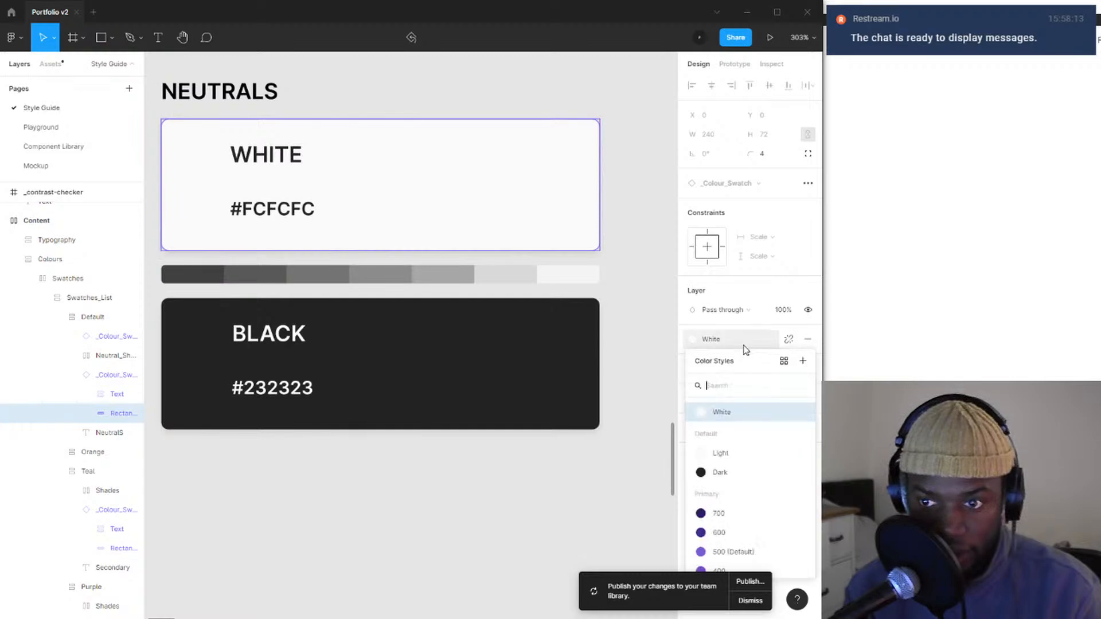
{"action": "left_click", "coordinate": [801, 411]}
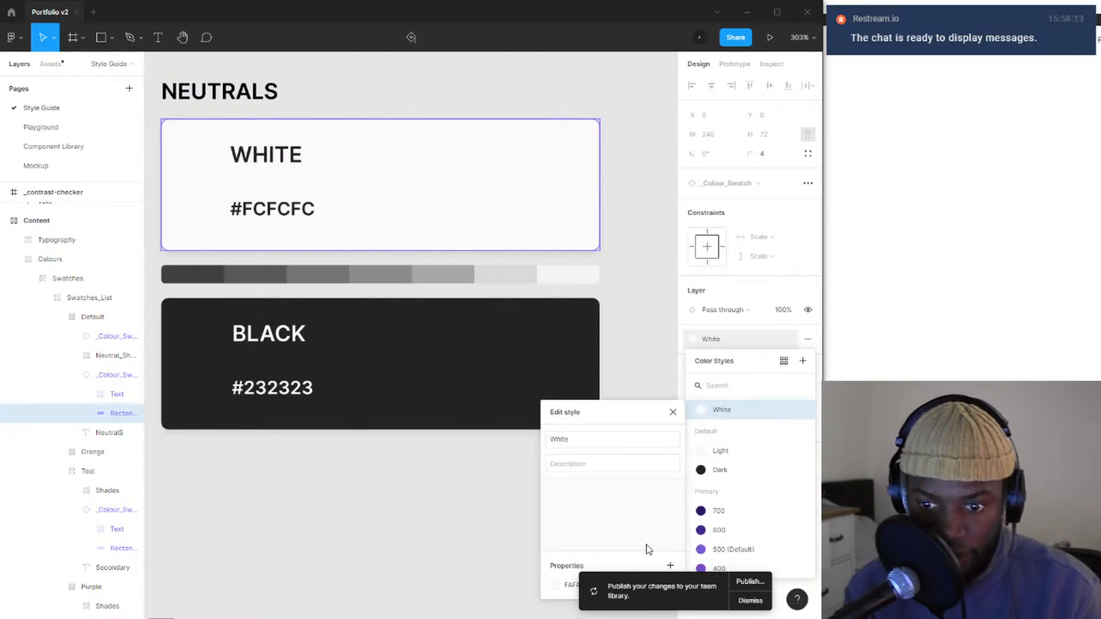
{"action": "left_click_drag", "start_coordinate": [592, 412], "coordinate": [593, 373]}
{"action": "left_click", "coordinate": [579, 546]}
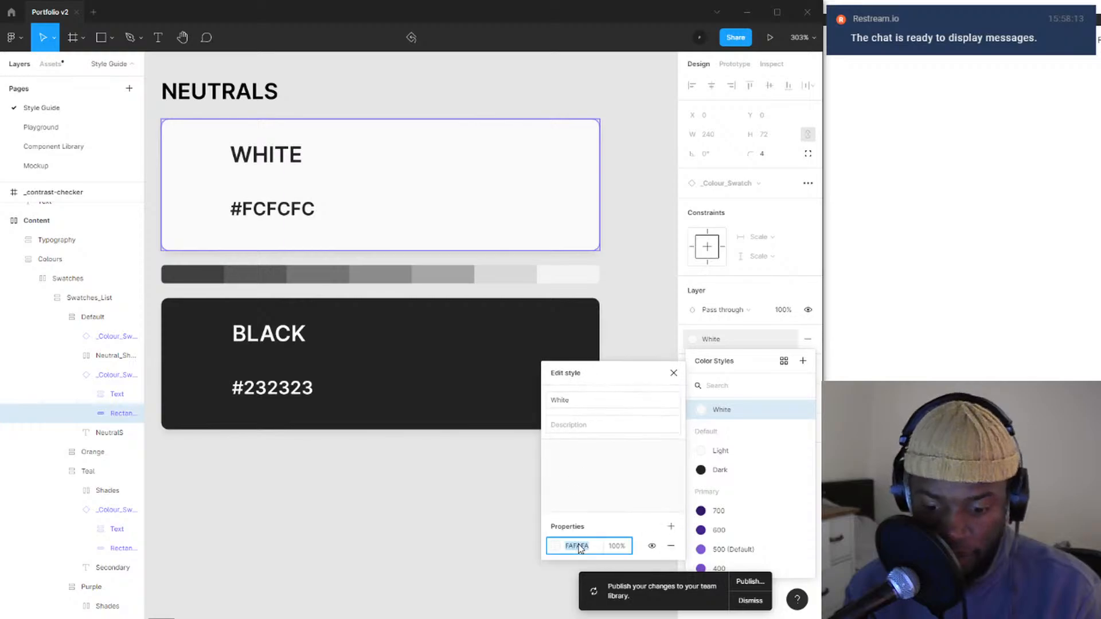
{"action": "type", "text": "C9C9C9"}
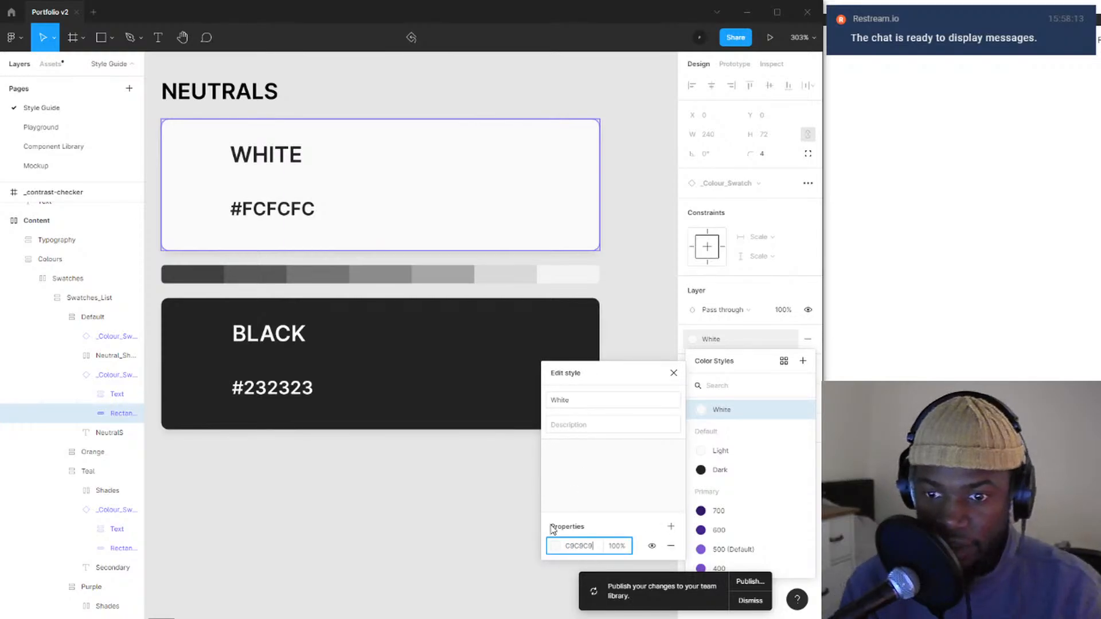
{"action": "key", "text": "Return"}
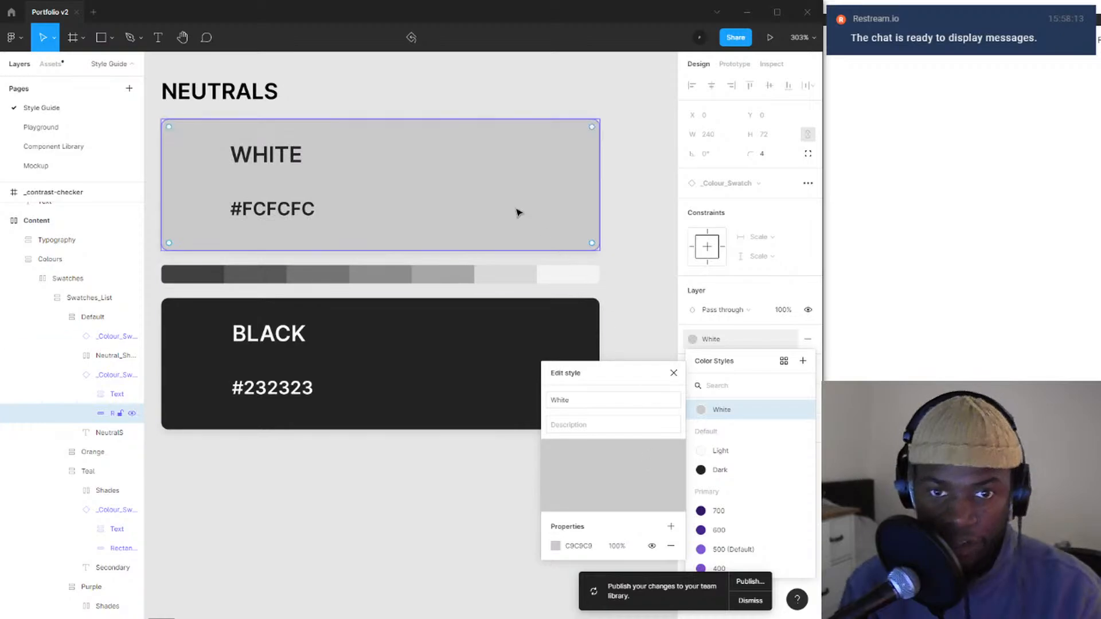
- Set the White style's colour to FCFCFC
{"action": "left_click", "coordinate": [588, 545]}
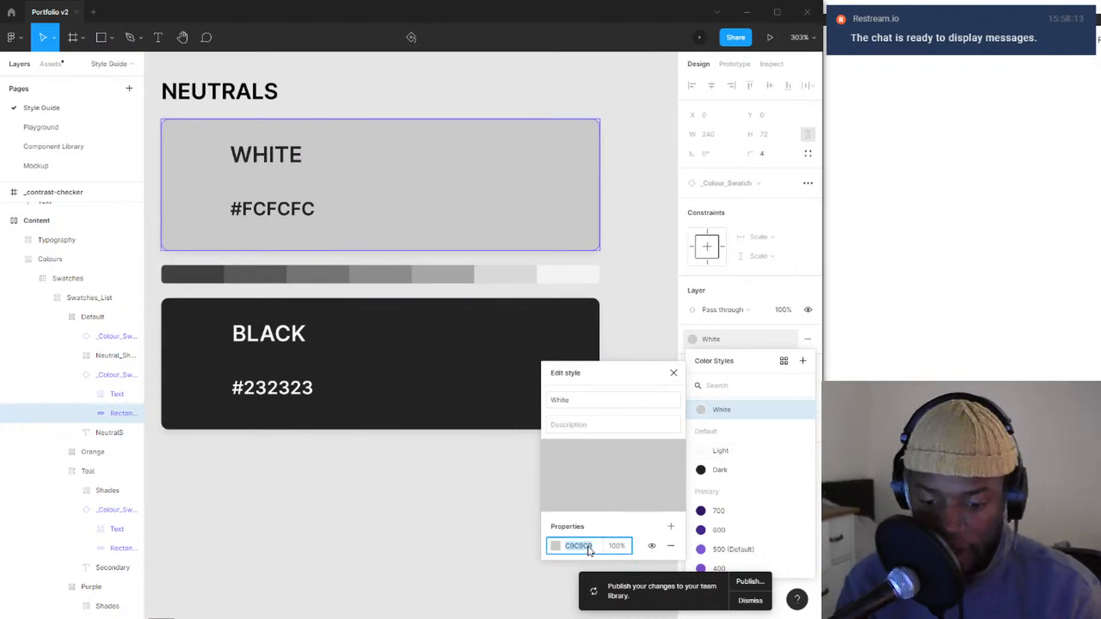
{"action": "type", "text": "fc"}
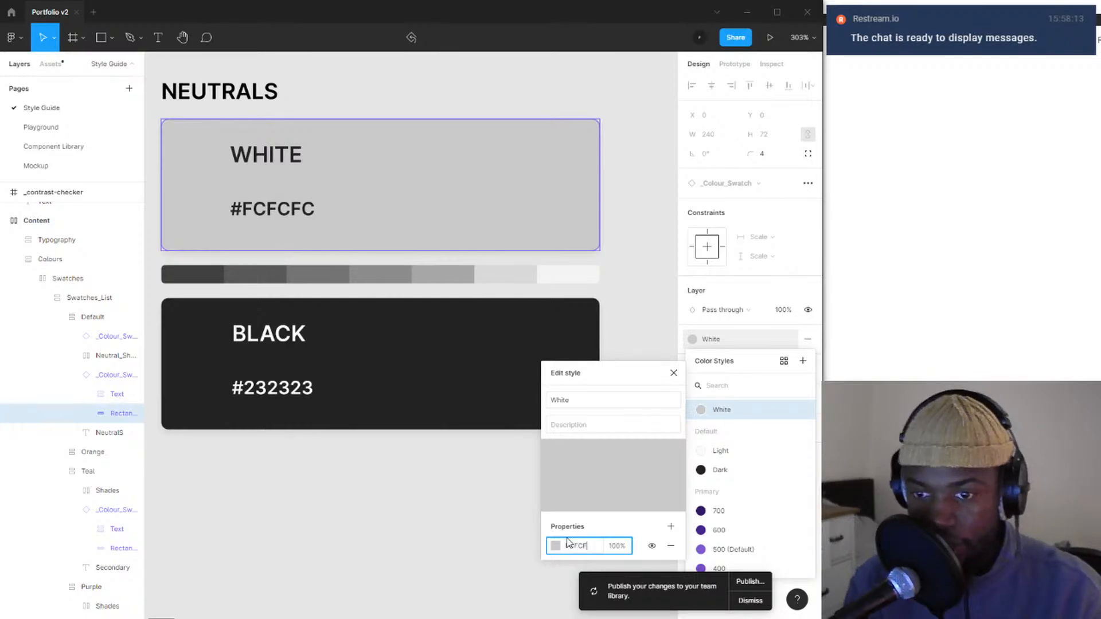
{"action": "key", "text": "Return"}
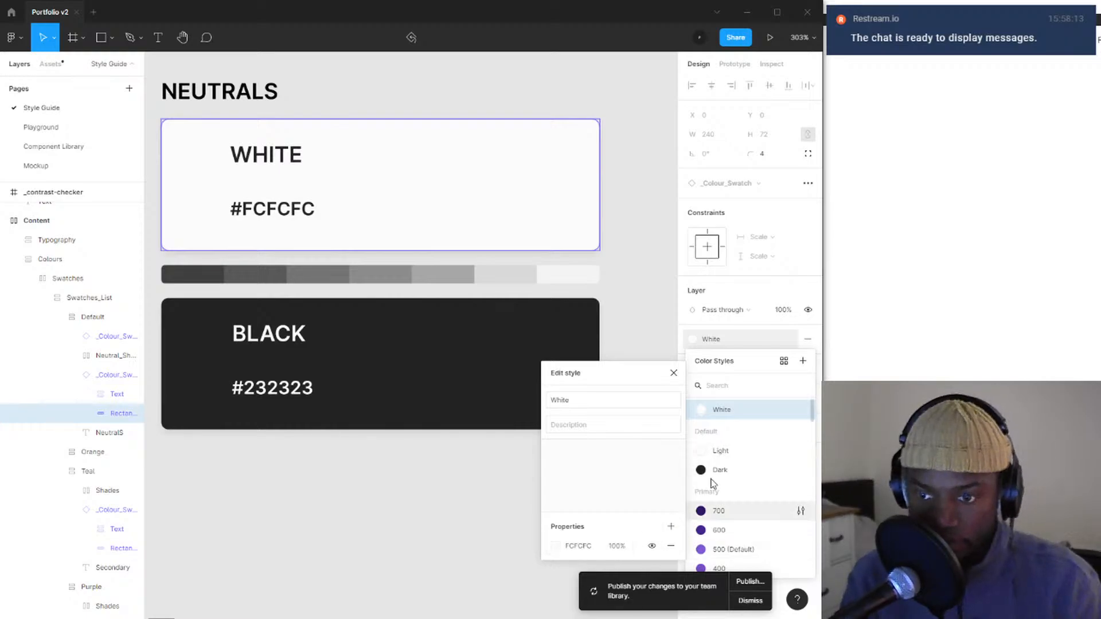
- Examine the White style's edit and delete options in the colour styles list for the swatch's fill
{"action": "left_click", "coordinate": [795, 412]}
{"action": "left_click", "coordinate": [801, 413]}
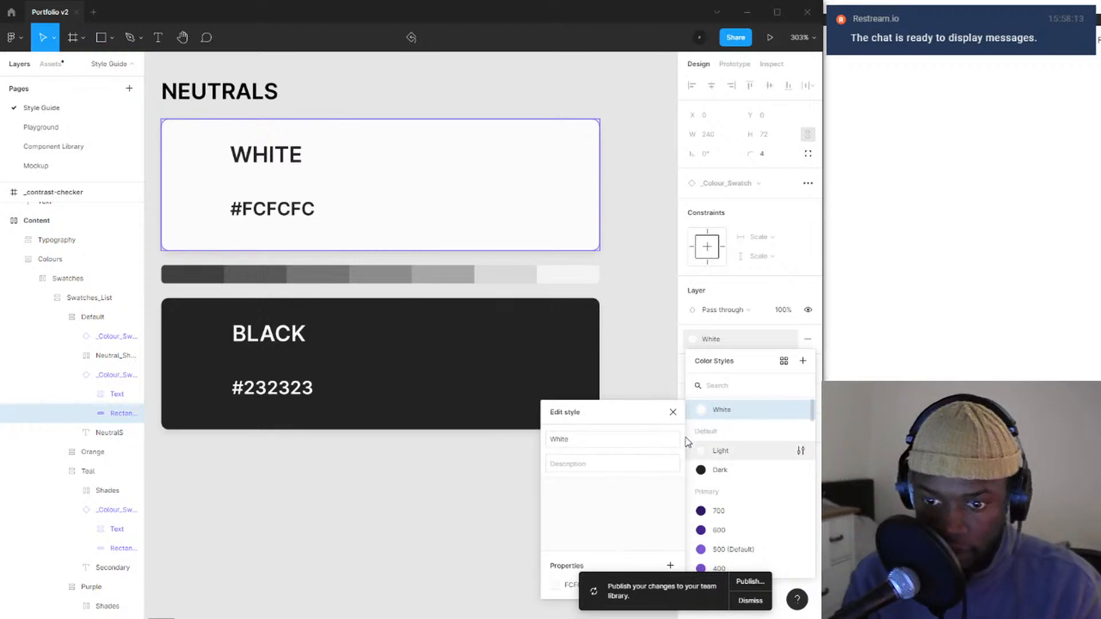
{"action": "left_click", "coordinate": [673, 412]}
{"action": "right_click", "coordinate": [741, 415]}
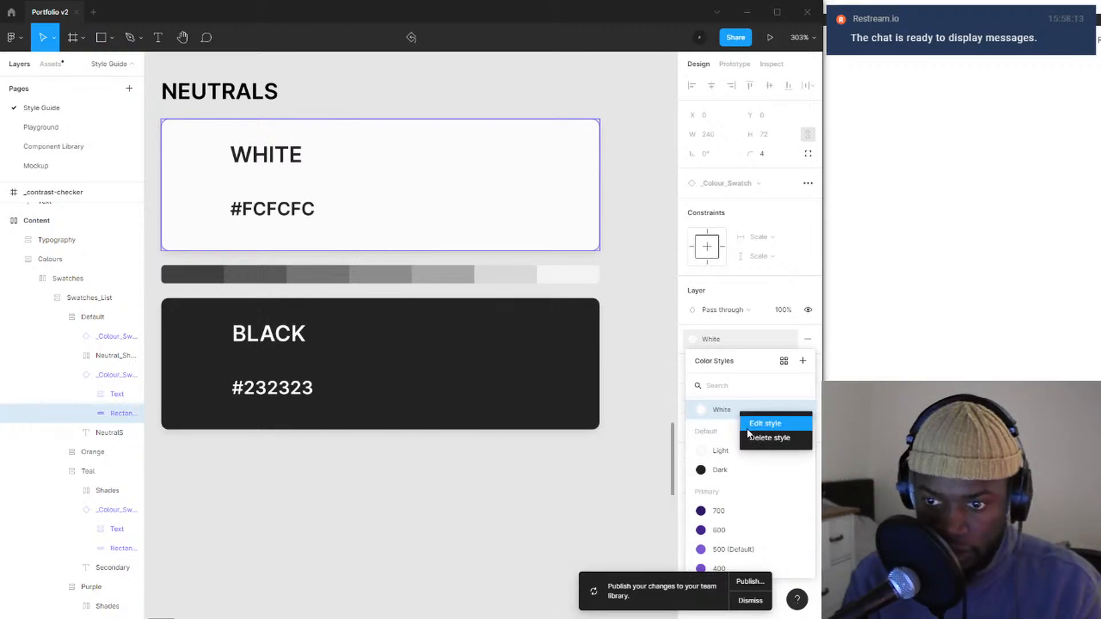
{"action": "left_click", "coordinate": [740, 412]}
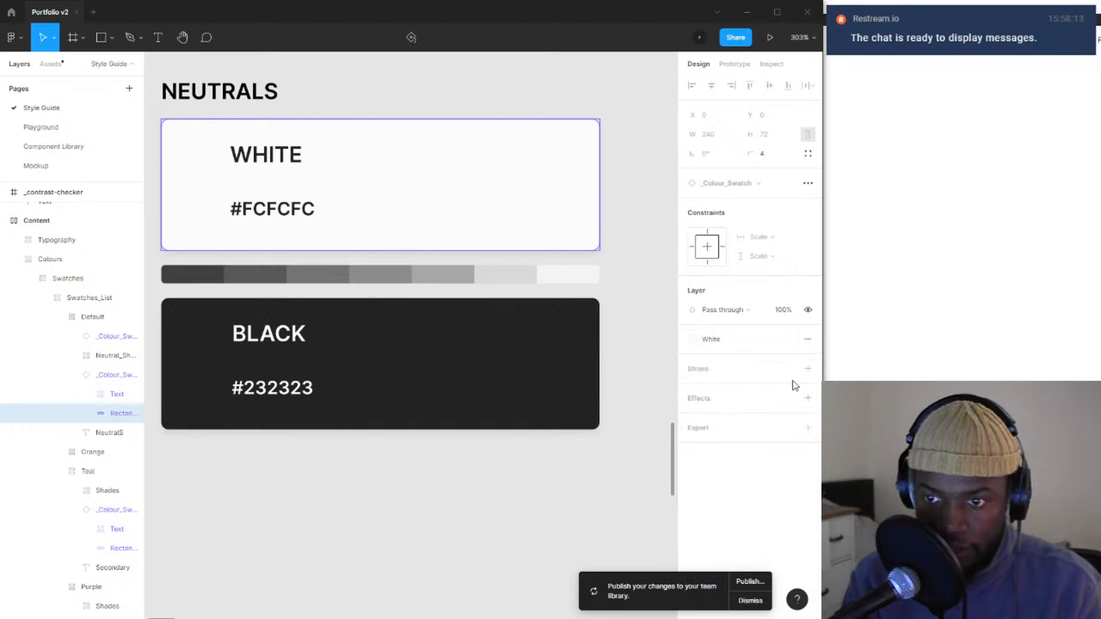
{"action": "left_click", "coordinate": [713, 348]}
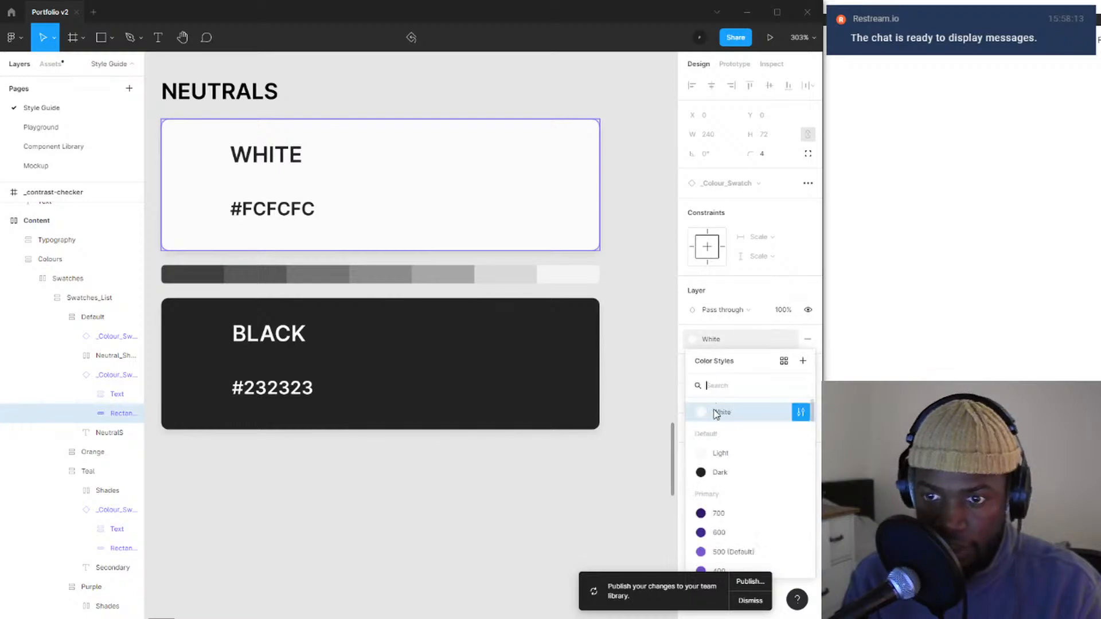
{"action": "mouse_move", "coordinate": [733, 418]}
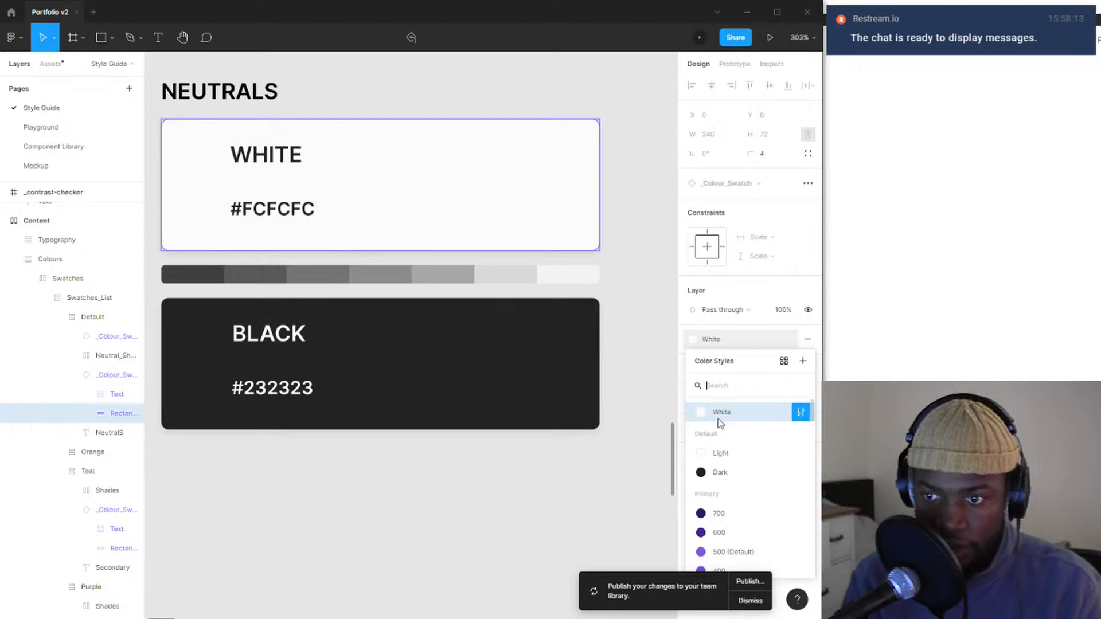
- Delete the White colour style and apply the Default/Light style to the White swatch's rectangle
{"action": "right_click", "coordinate": [744, 414]}
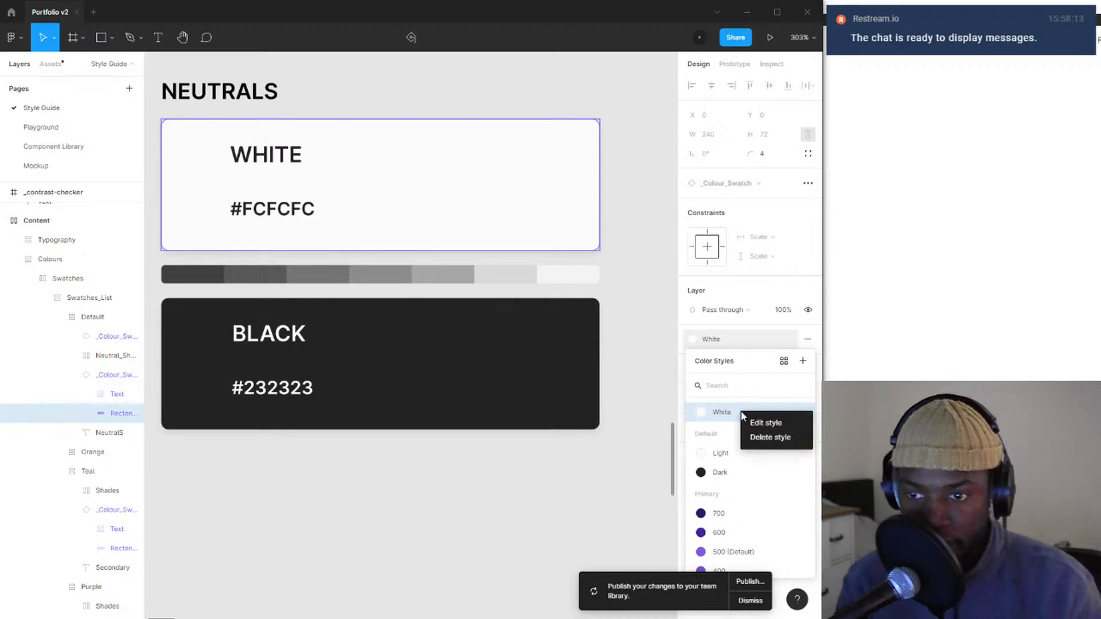
{"action": "left_click", "coordinate": [759, 440]}
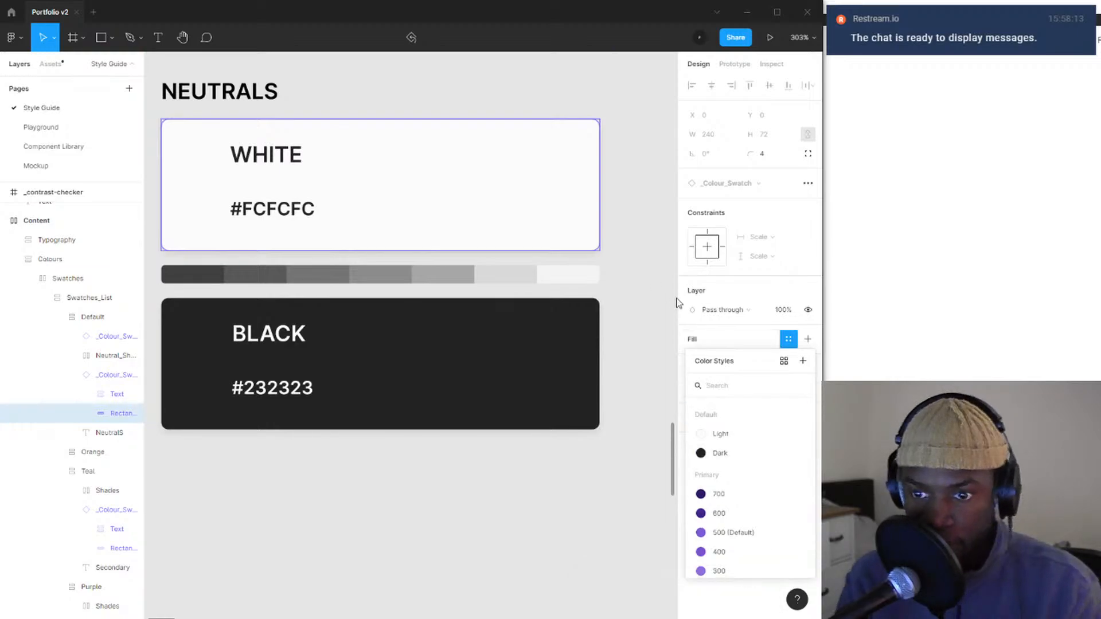
{"action": "left_click", "coordinate": [746, 343]}
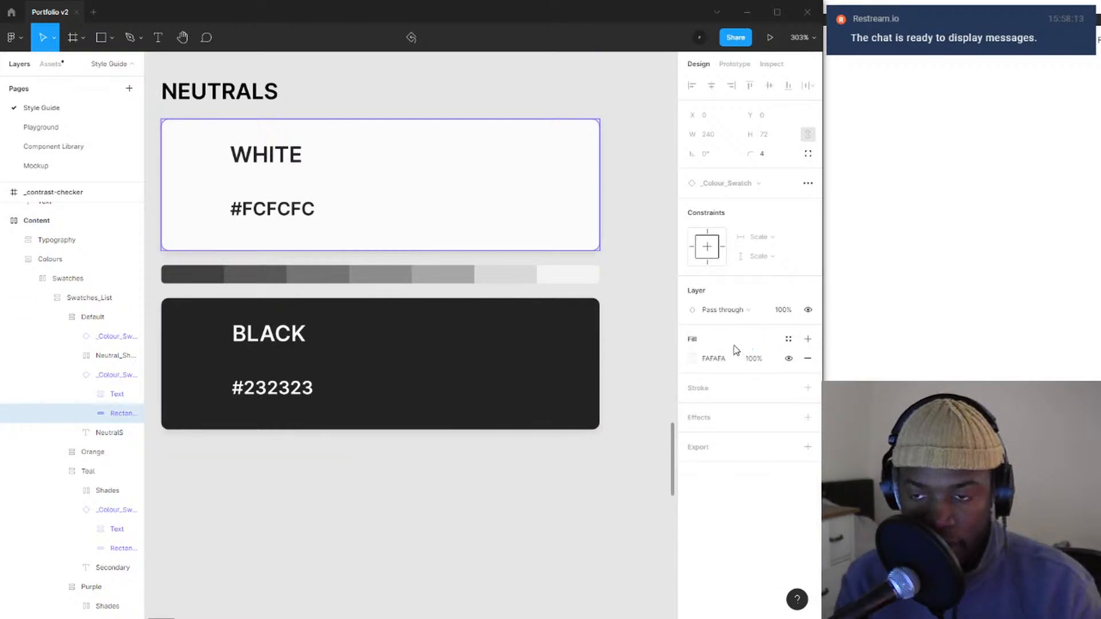
{"action": "left_click", "coordinate": [789, 339]}
{"action": "left_click", "coordinate": [721, 434]}
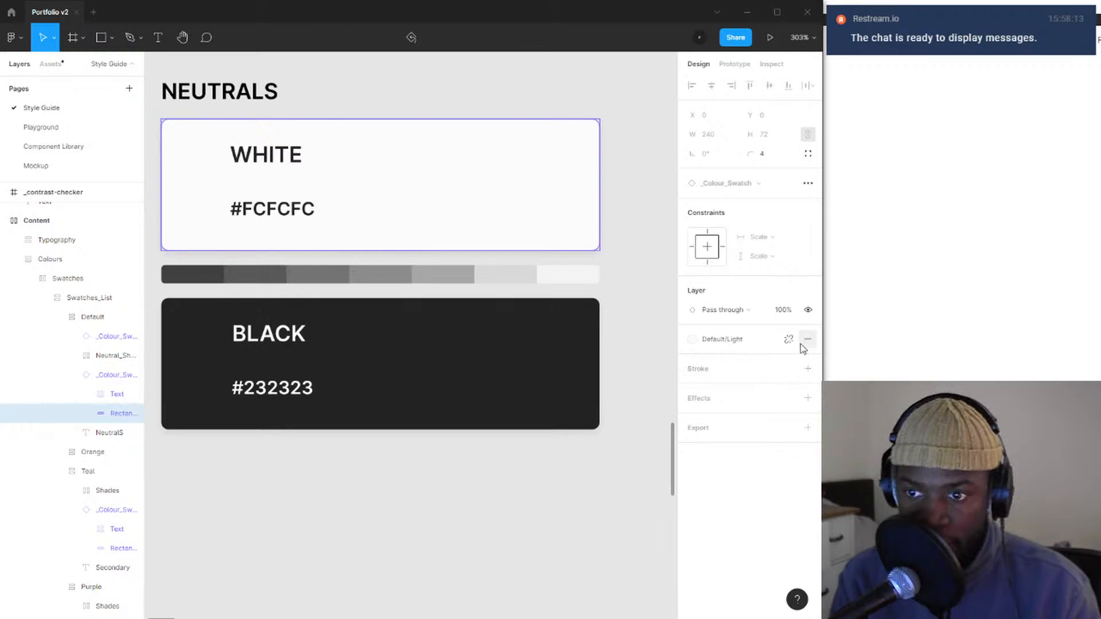
- Detach the Default/Light style from the rectangle, set its fill to FFFFFF and open the colour styles list
{"action": "left_click", "coordinate": [789, 340]}
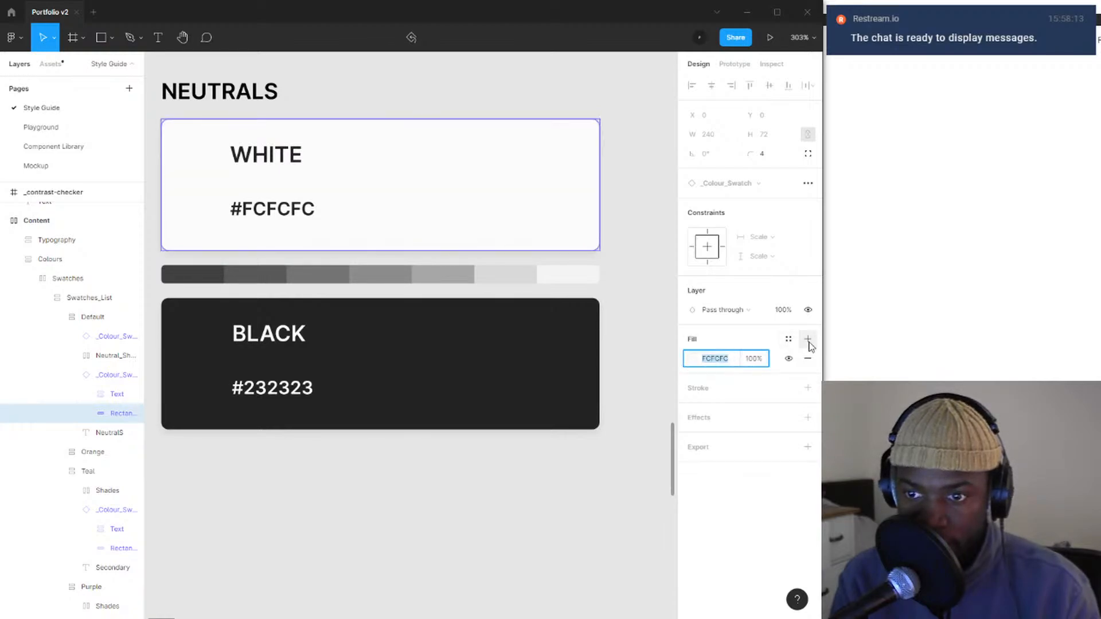
{"action": "key", "text": "BackSpace"}
{"action": "type", "text": "ffffff"}
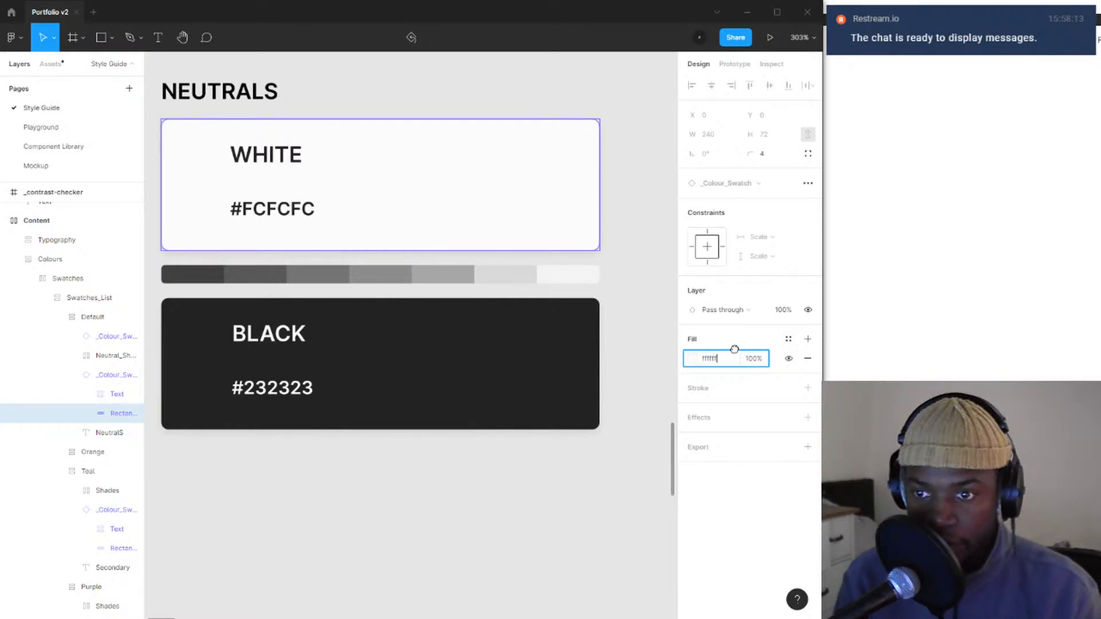
{"action": "key", "text": "Return"}
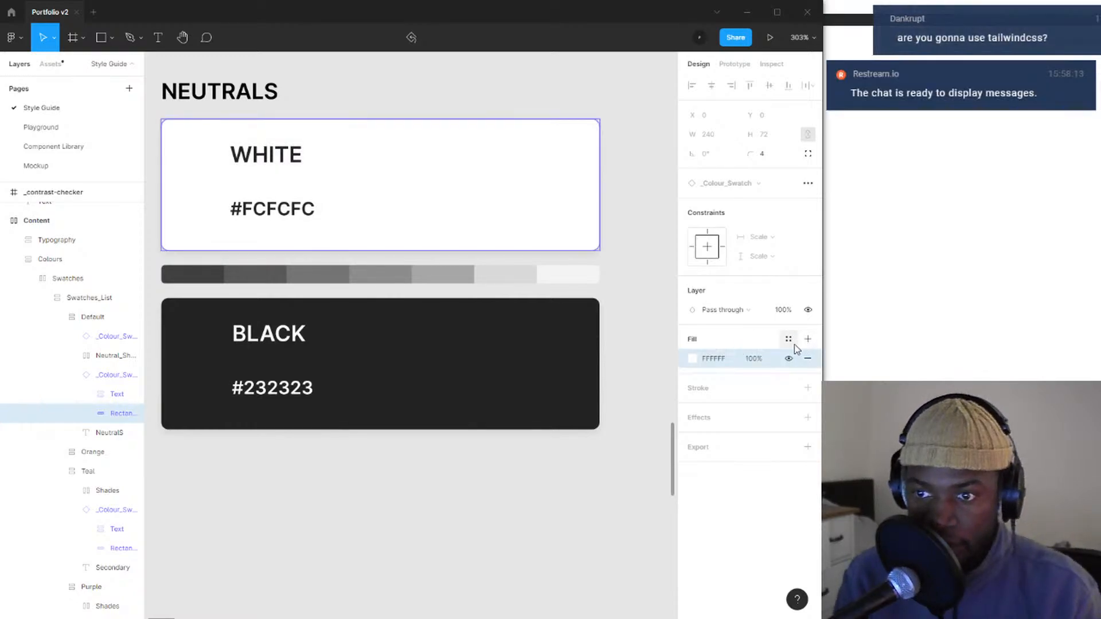
{"action": "left_click", "coordinate": [789, 339]}
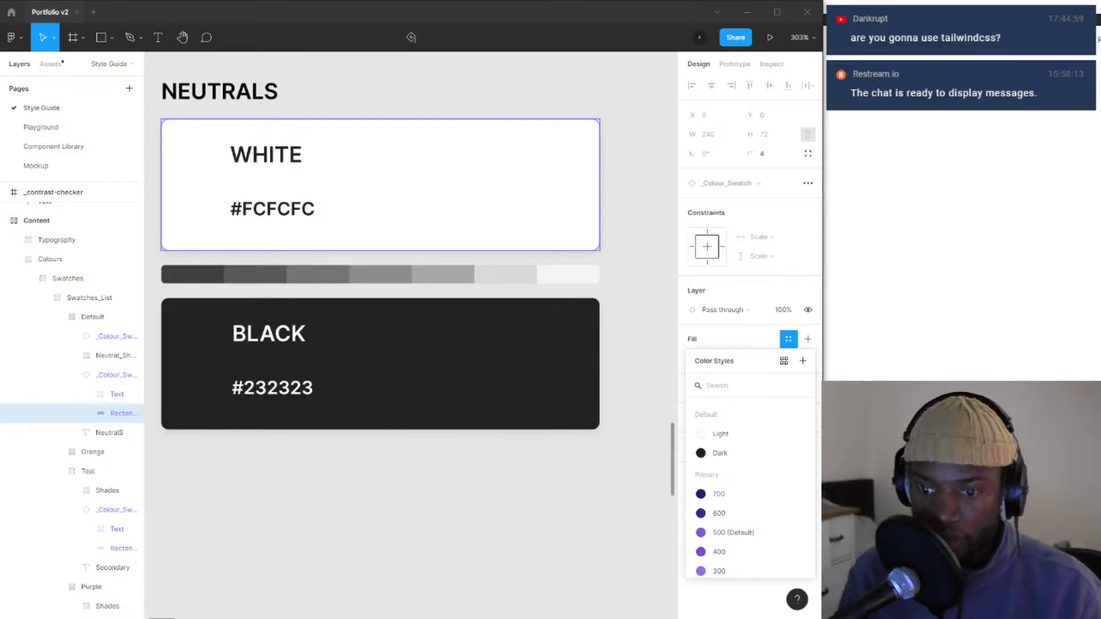
- Switch to the Chrome window with Smart Swatch, open chakra-ui.com in a new tab and go to its Getting Started docs
{"action": "mouse_move", "coordinate": [607, 618]}
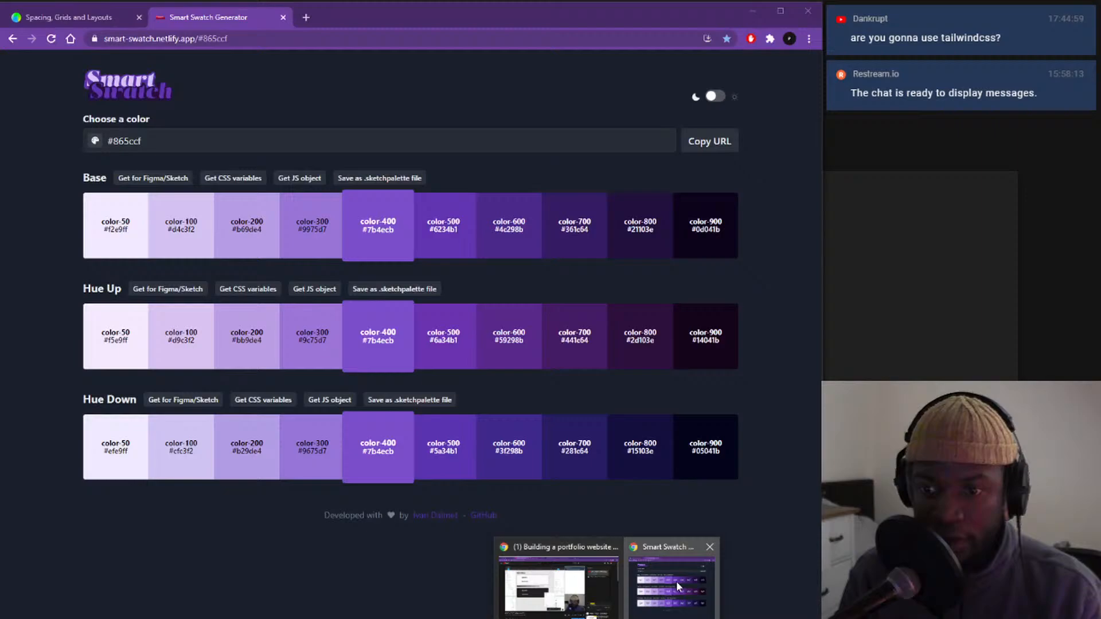
{"action": "left_click", "coordinate": [676, 580]}
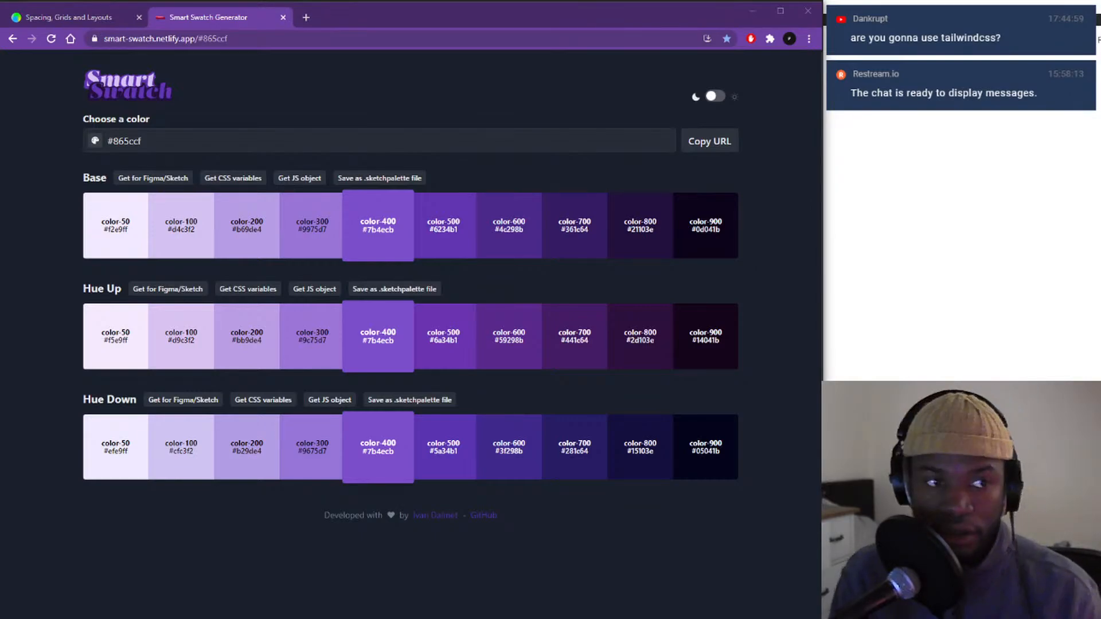
{"action": "left_click_drag", "start_coordinate": [1100, 48], "coordinate": [590, 18]}
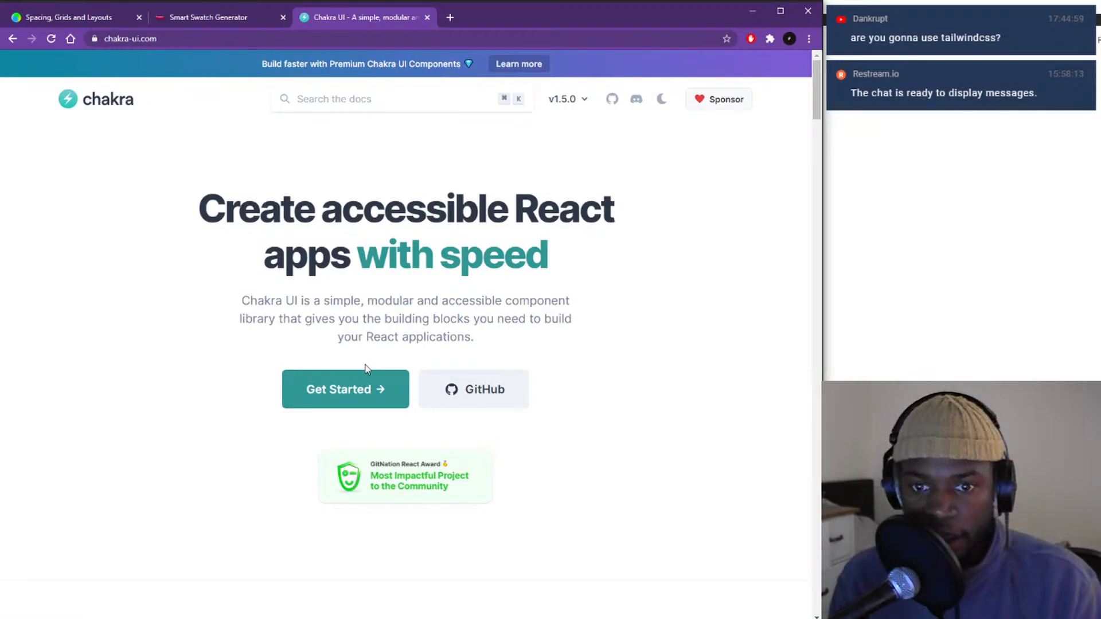
{"action": "left_click", "coordinate": [365, 387]}
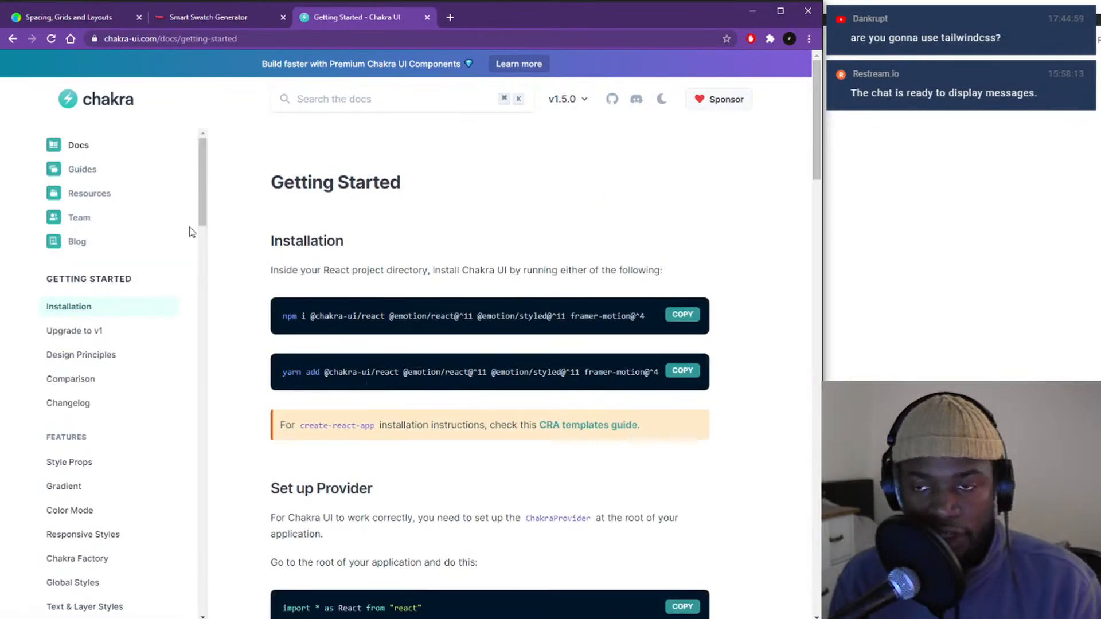
- Open the Comparison page of the Chakra UI docs and read how Chakra differs from Tailwind CSS
{"action": "left_click_drag", "start_coordinate": [204, 204], "coordinate": [206, 167]}
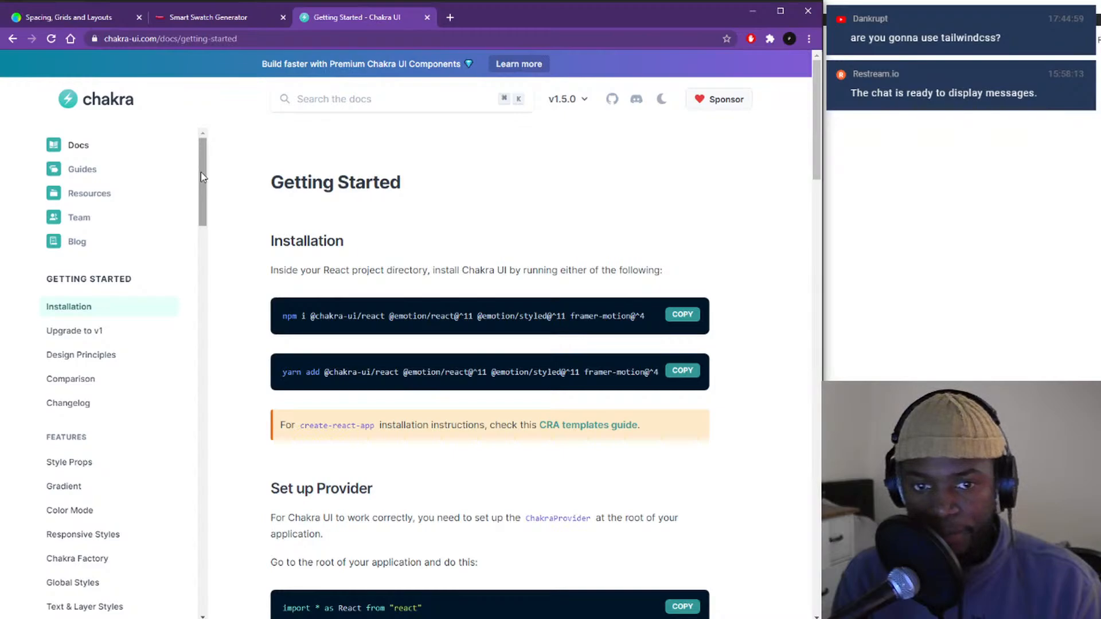
{"action": "mouse_move", "coordinate": [201, 176]}
{"action": "left_mouse_down"}
{"action": "mouse_move", "coordinate": [200, 255]}
{"action": "mouse_move", "coordinate": [204, 168]}
{"action": "left_mouse_up"}
{"action": "scroll", "coordinate": [129, 344], "scroll_direction": "down", "scroll_amount": 3}
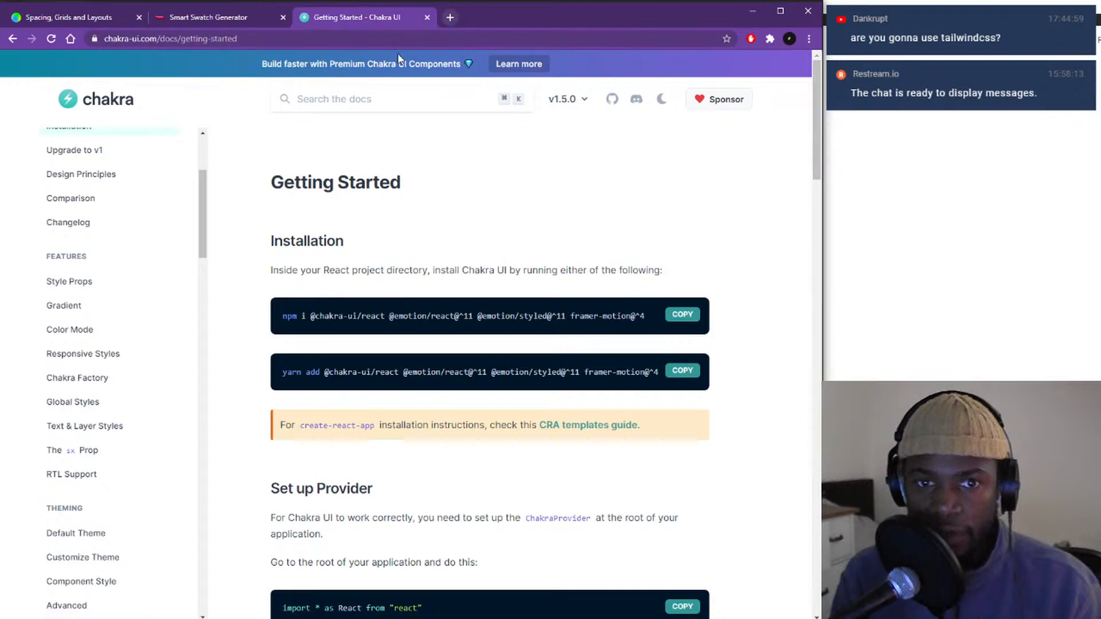
{"action": "scroll", "coordinate": [81, 240], "scroll_direction": "up", "scroll_amount": 3}
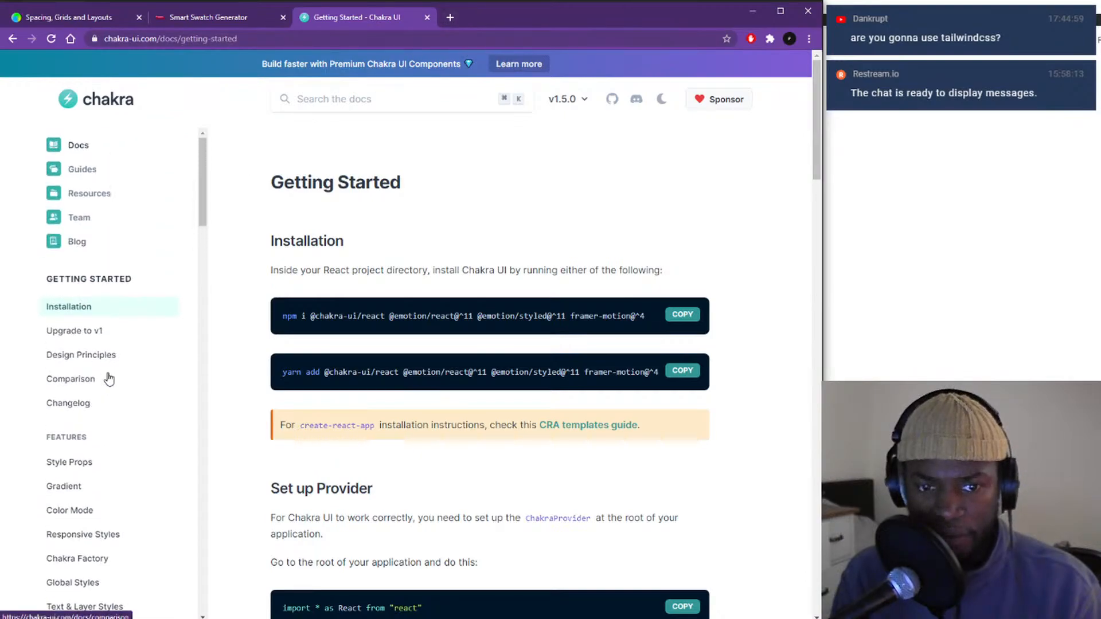
{"action": "left_click", "coordinate": [55, 381]}
{"action": "scroll", "coordinate": [466, 304], "scroll_direction": "down", "scroll_amount": 10}
{"action": "scroll", "coordinate": [465, 304], "scroll_direction": "up", "scroll_amount": 7}
{"action": "scroll", "coordinate": [390, 253], "scroll_direction": "down", "scroll_amount": 4}
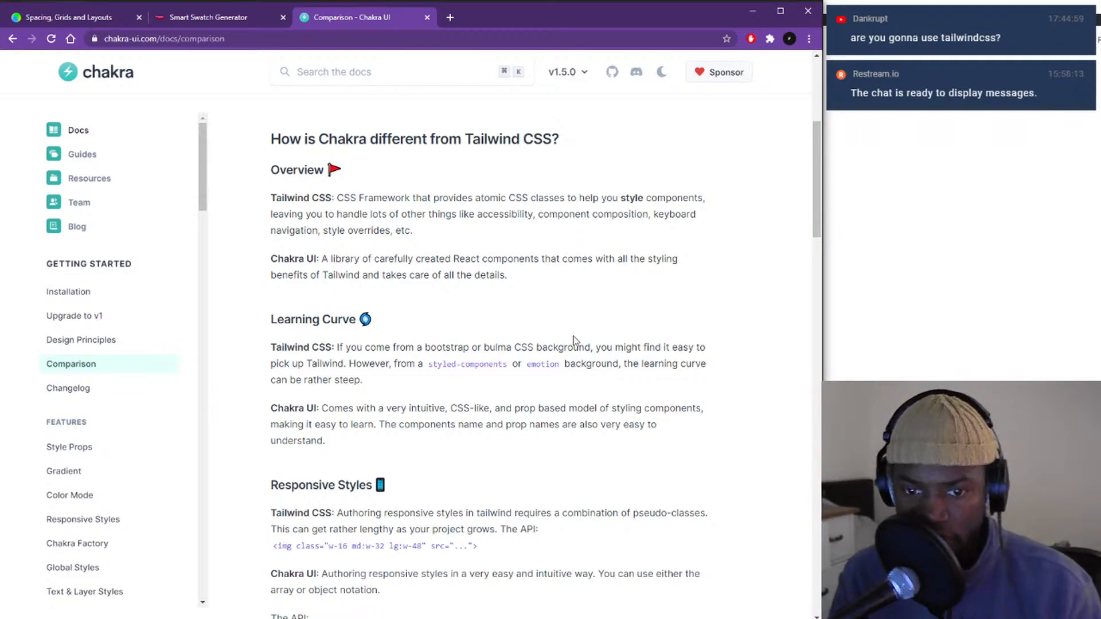
{"action": "scroll", "coordinate": [503, 403], "scroll_direction": "down", "scroll_amount": 2}
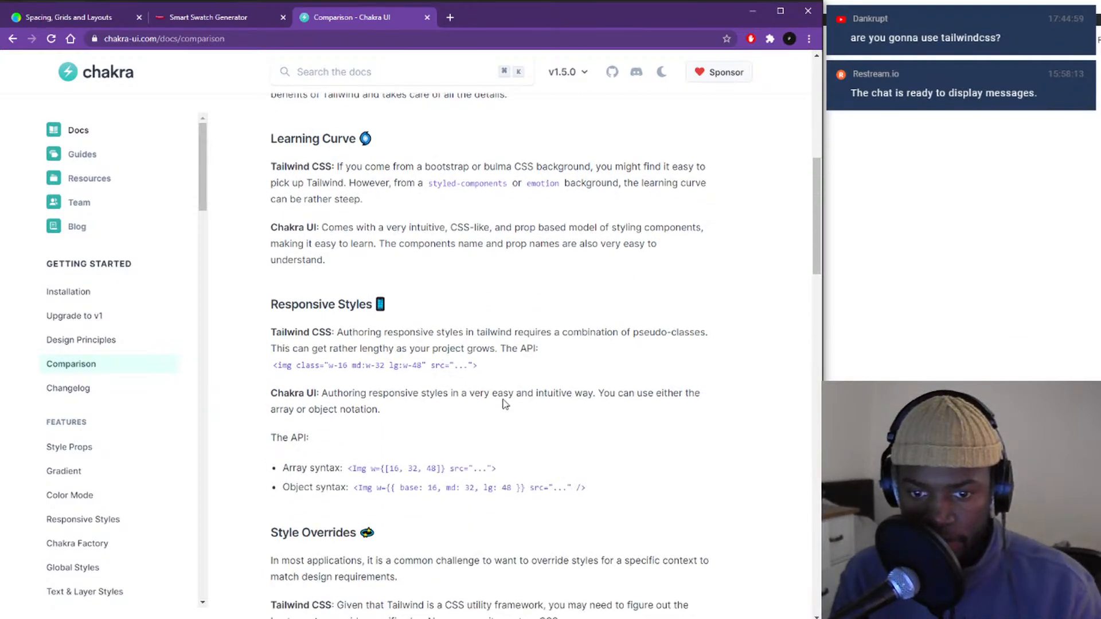
{"action": "scroll", "coordinate": [503, 404], "scroll_direction": "up", "scroll_amount": 2}
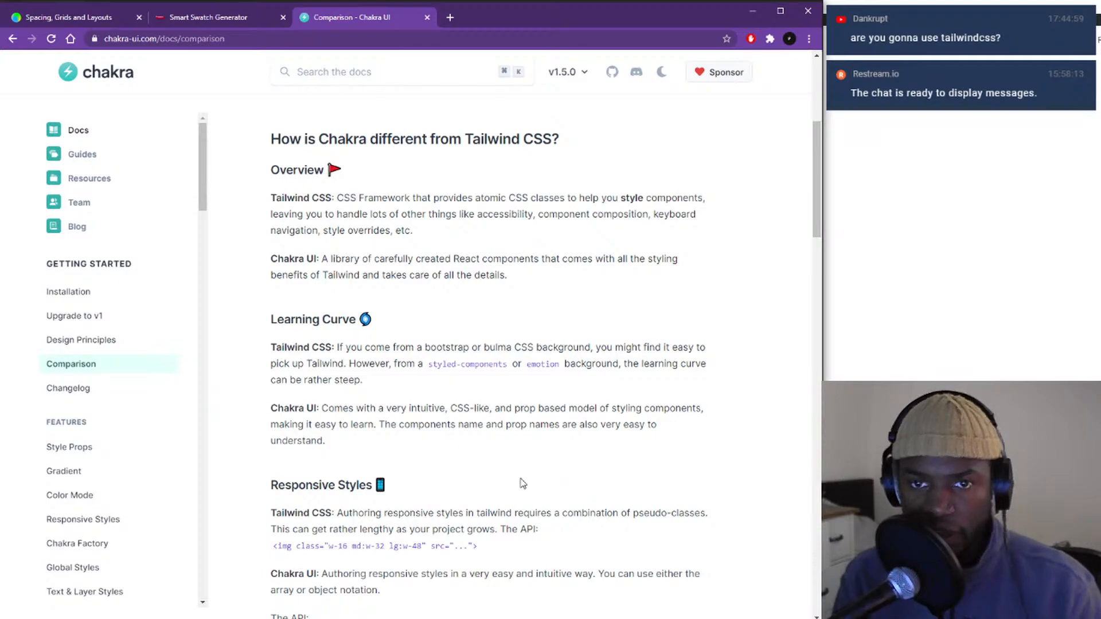
- Open tailwindcss.com in a new tab, skim the home page and go to the documentation
{"action": "left_click", "coordinate": [450, 19]}
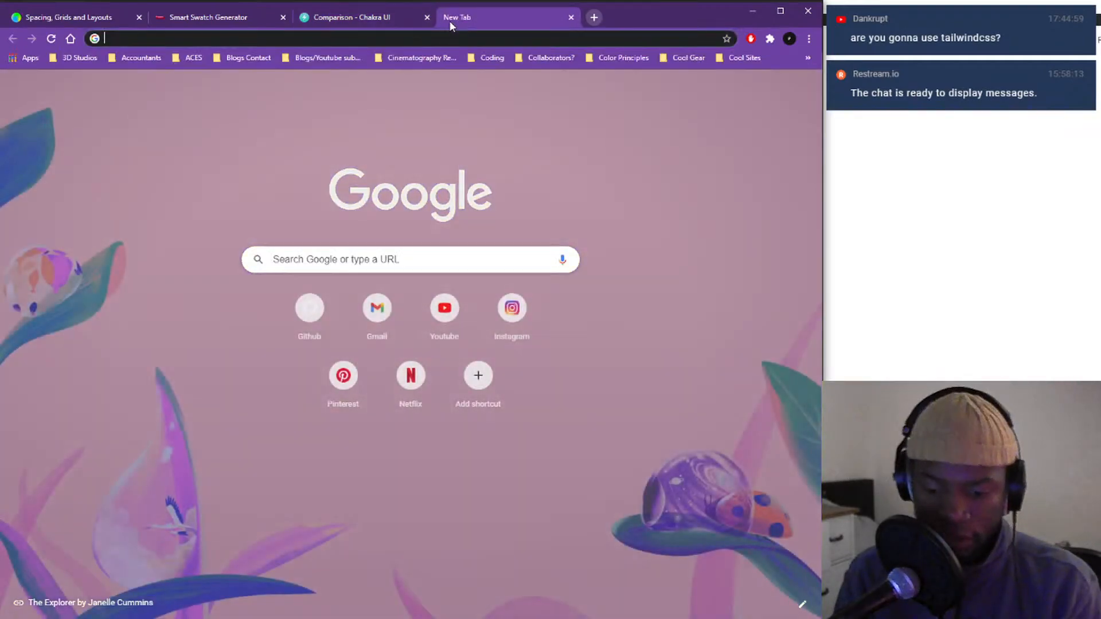
{"action": "type", "text": "tAILWIND"}
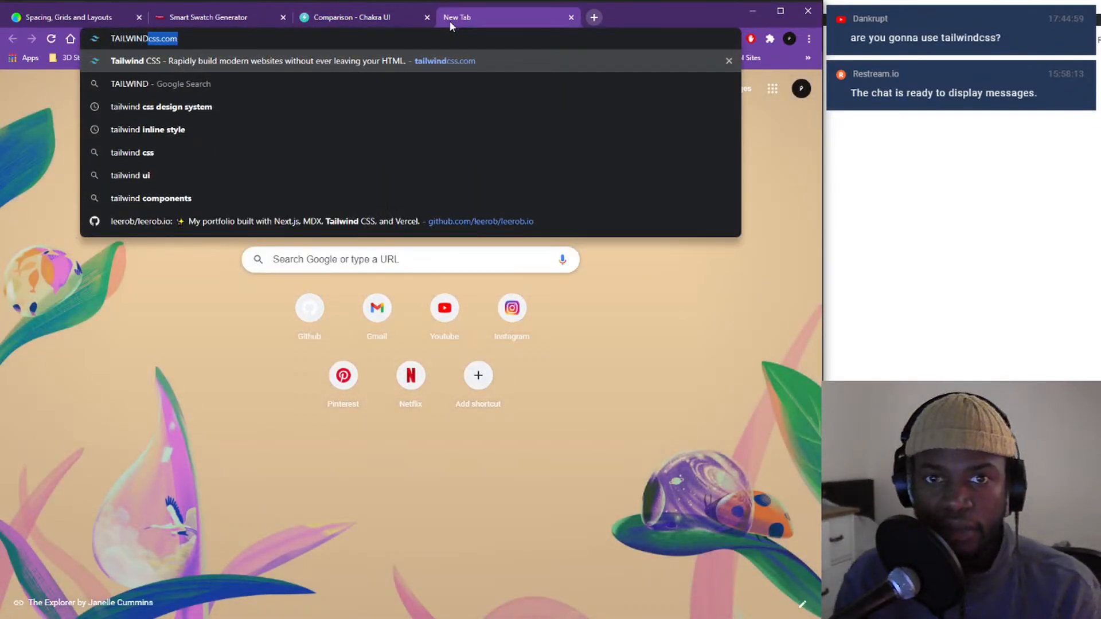
{"action": "left_click", "coordinate": [452, 63]}
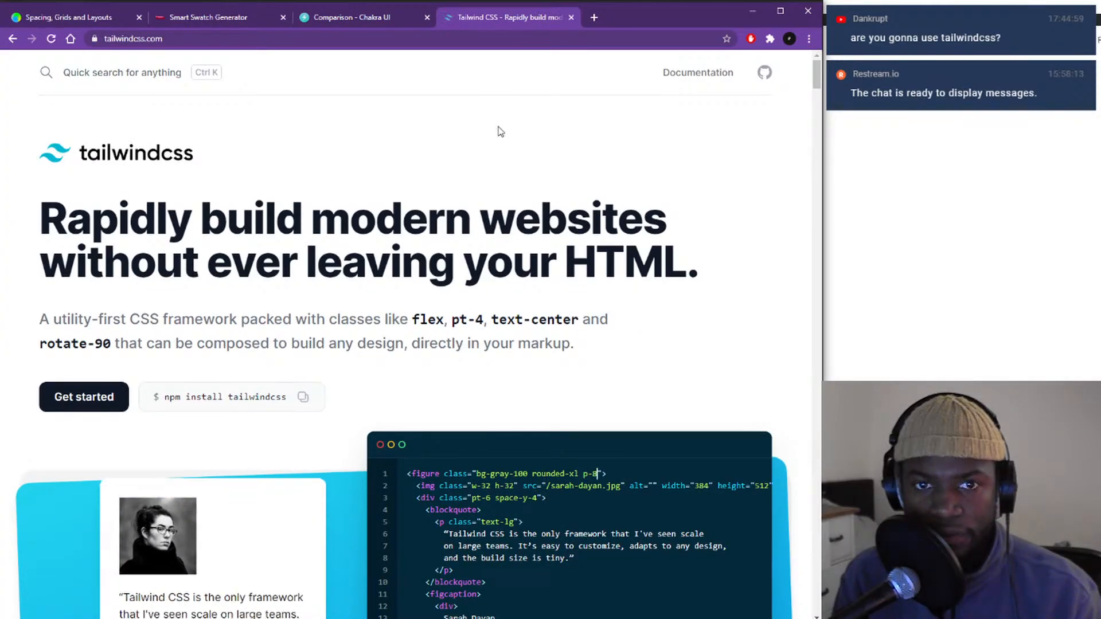
{"action": "scroll", "coordinate": [221, 134], "scroll_direction": "down", "scroll_amount": 5}
{"action": "scroll", "coordinate": [221, 134], "scroll_direction": "up", "scroll_amount": 5}
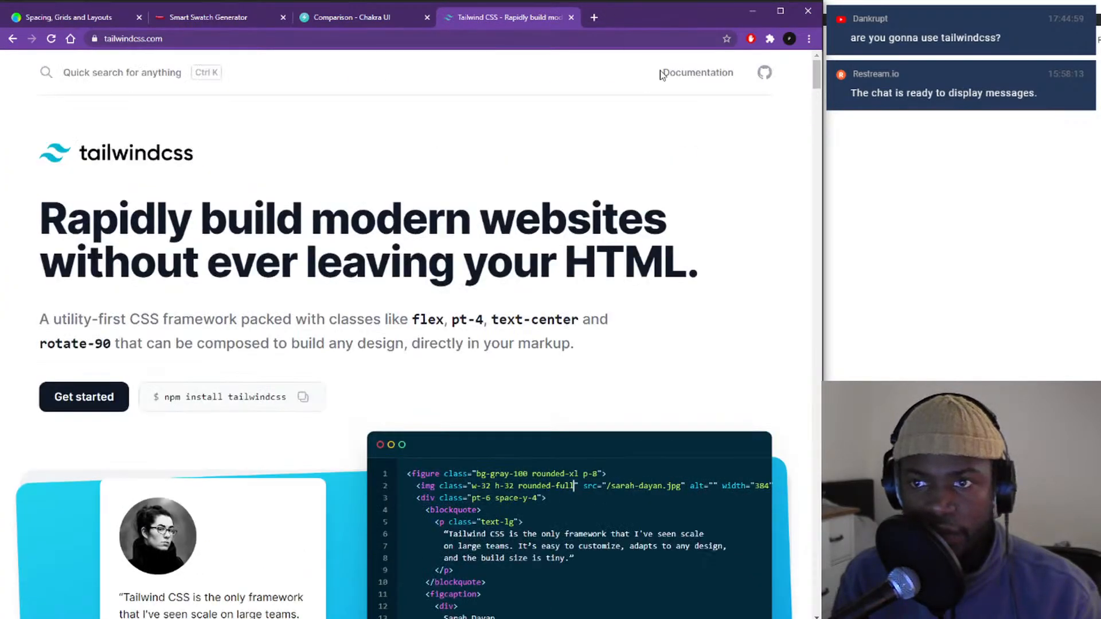
{"action": "left_click", "coordinate": [676, 73]}
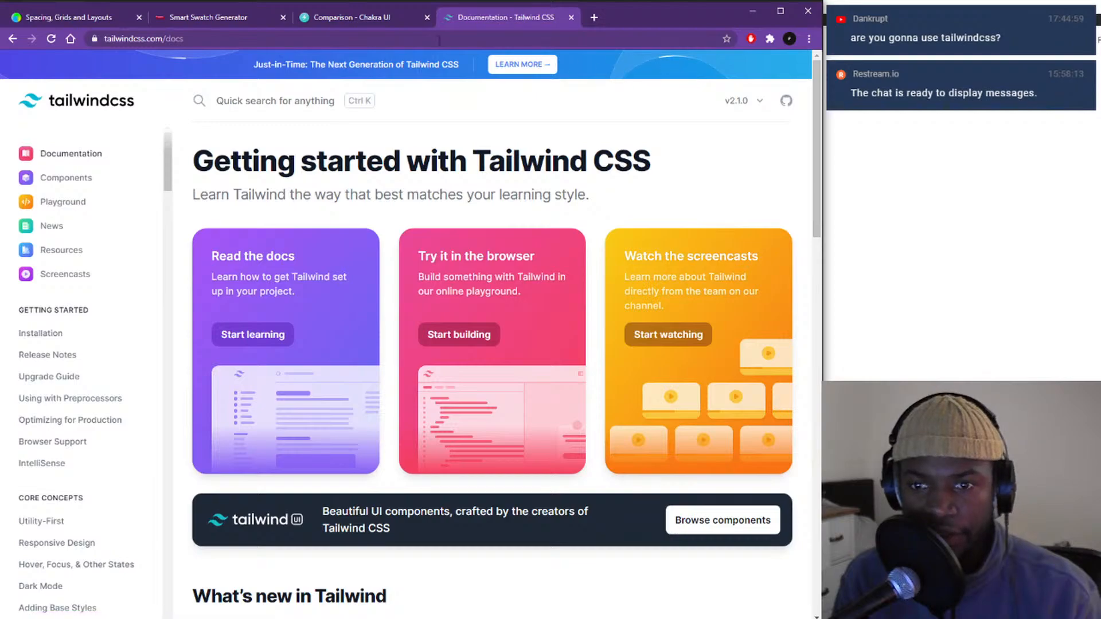
- Open the Box Sizing page in the Tailwind docs' Layout section and examine its class examples through to the Disabling section
{"action": "scroll", "coordinate": [95, 304], "scroll_direction": "down", "scroll_amount": 7}
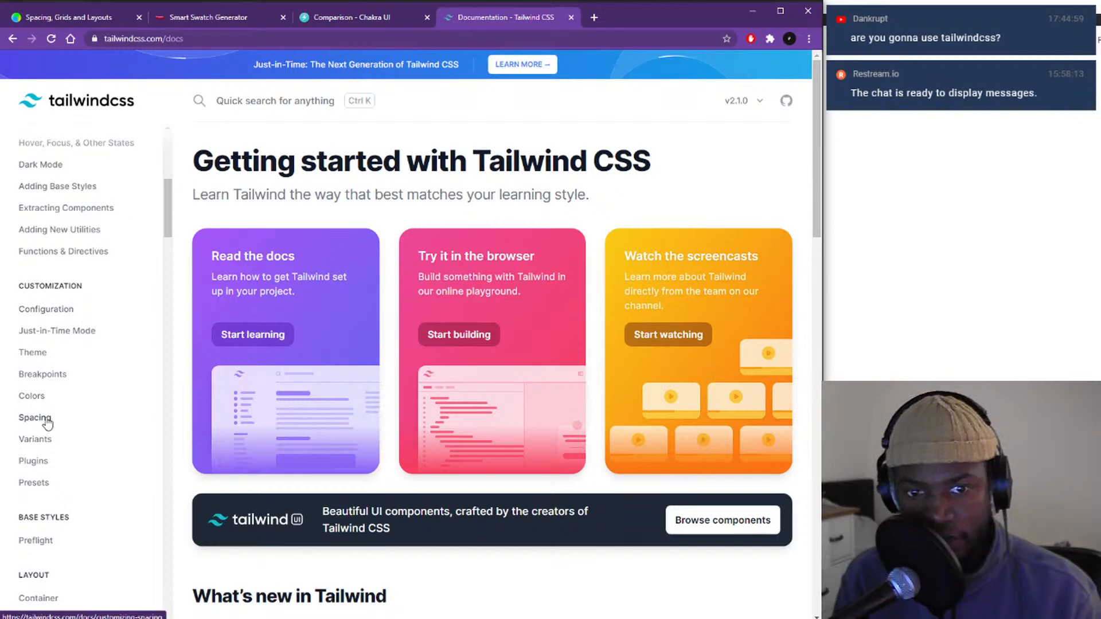
{"action": "scroll", "coordinate": [25, 416], "scroll_direction": "down", "scroll_amount": 5}
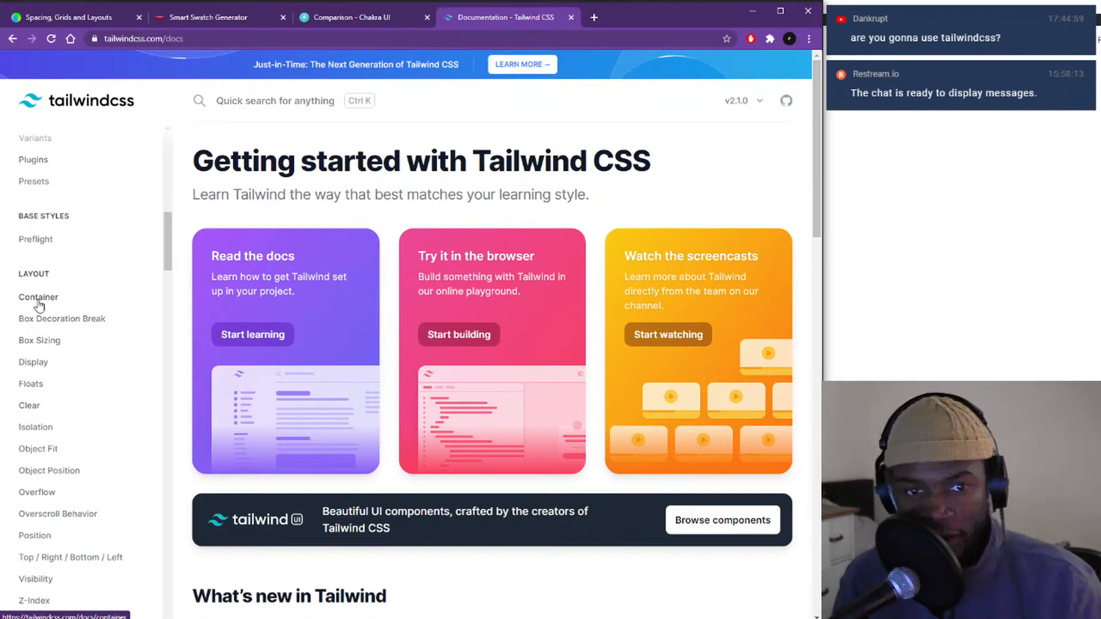
{"action": "left_click", "coordinate": [40, 341]}
{"action": "scroll", "coordinate": [300, 378], "scroll_direction": "down", "scroll_amount": 4}
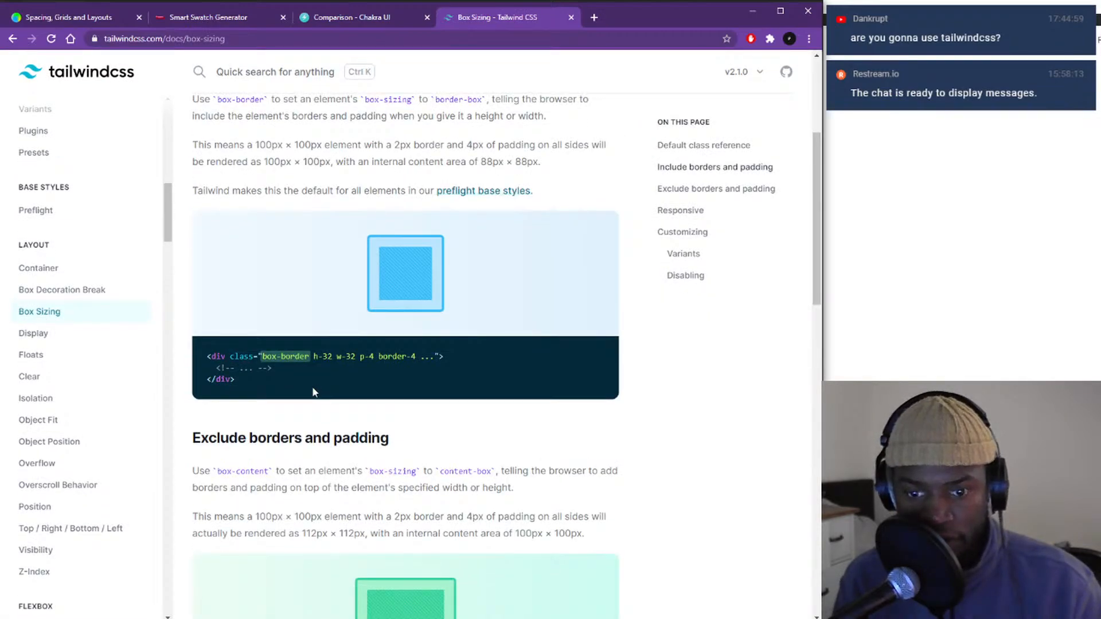
{"action": "scroll", "coordinate": [314, 390], "scroll_direction": "down", "scroll_amount": 8}
{"action": "scroll", "coordinate": [313, 388], "scroll_direction": "down", "scroll_amount": 9}
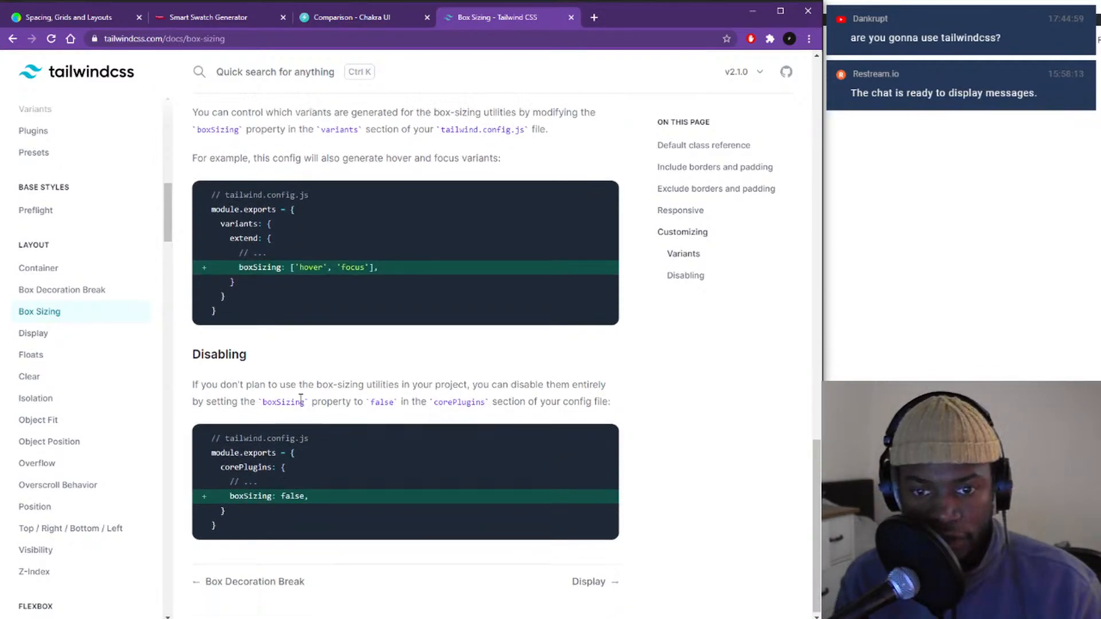
- Open the Display page of the Tailwind docs and examine the Block and Flow-Root code examples
{"action": "left_click", "coordinate": [60, 339]}
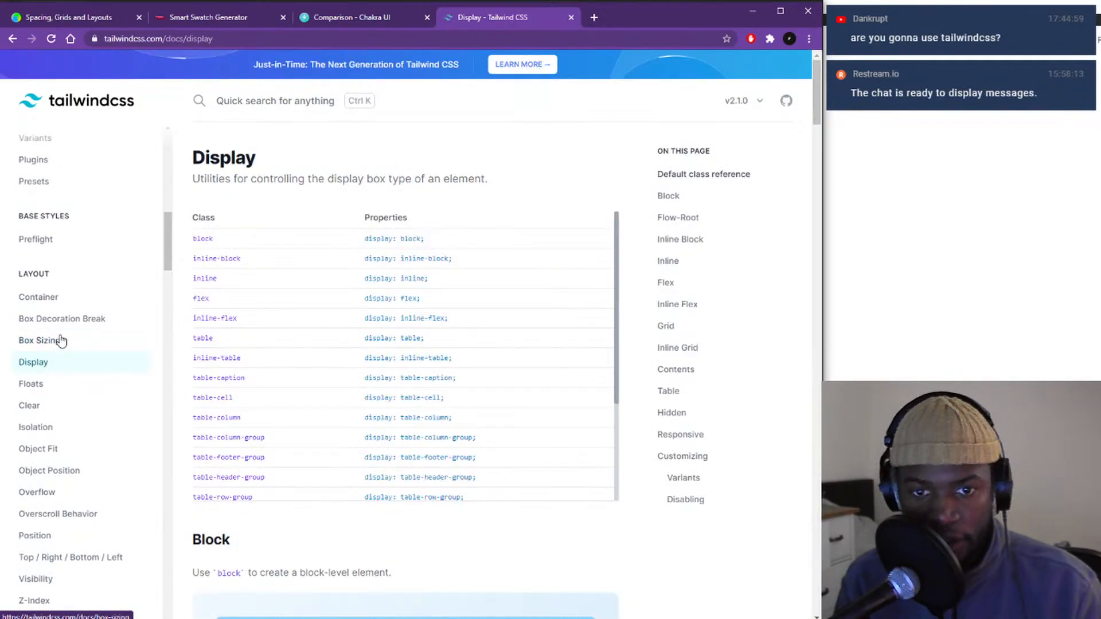
{"action": "scroll", "coordinate": [249, 333], "scroll_direction": "down", "scroll_amount": 8}
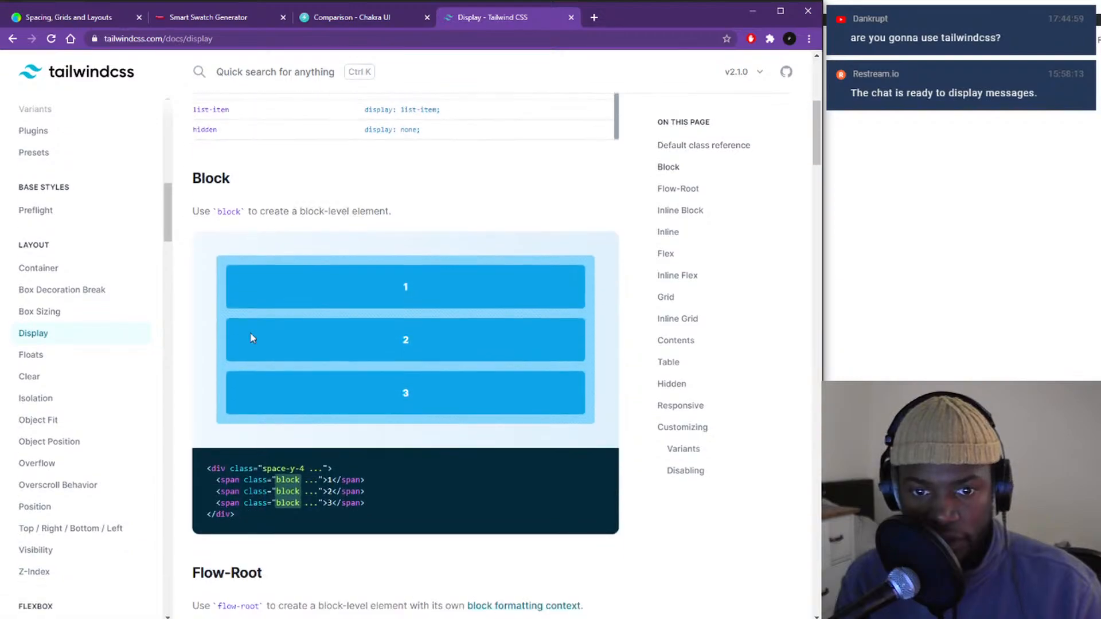
{"action": "scroll", "coordinate": [251, 342], "scroll_direction": "down", "scroll_amount": 2}
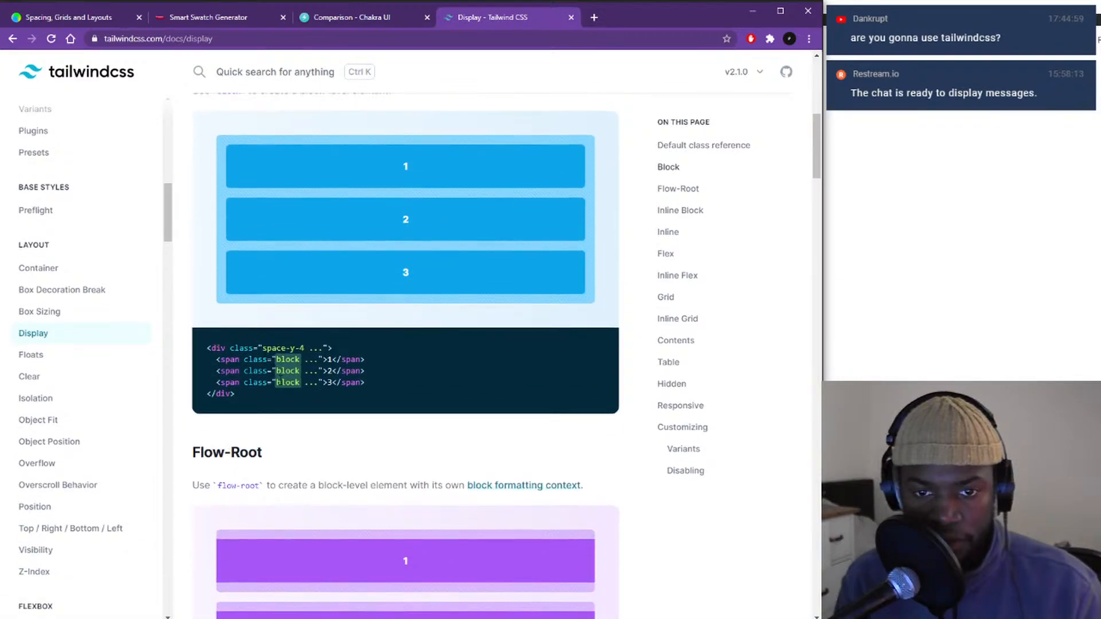
{"action": "scroll", "coordinate": [278, 380], "scroll_direction": "down", "scroll_amount": 4}
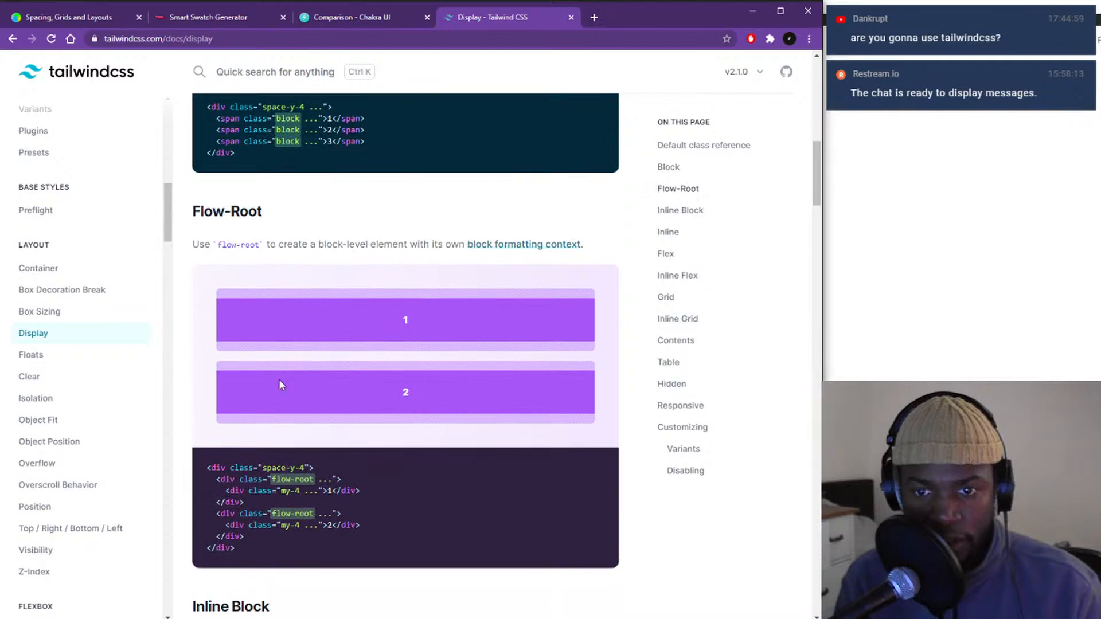
- Read the Tailwind CSS documentation on Display utilities and Grid Template Columns, including usage, responsive and customizing sections
{"action": "scroll", "coordinate": [278, 380], "scroll_direction": "down", "scroll_amount": 10}
{"action": "scroll", "coordinate": [281, 384], "scroll_direction": "down", "scroll_amount": 12}
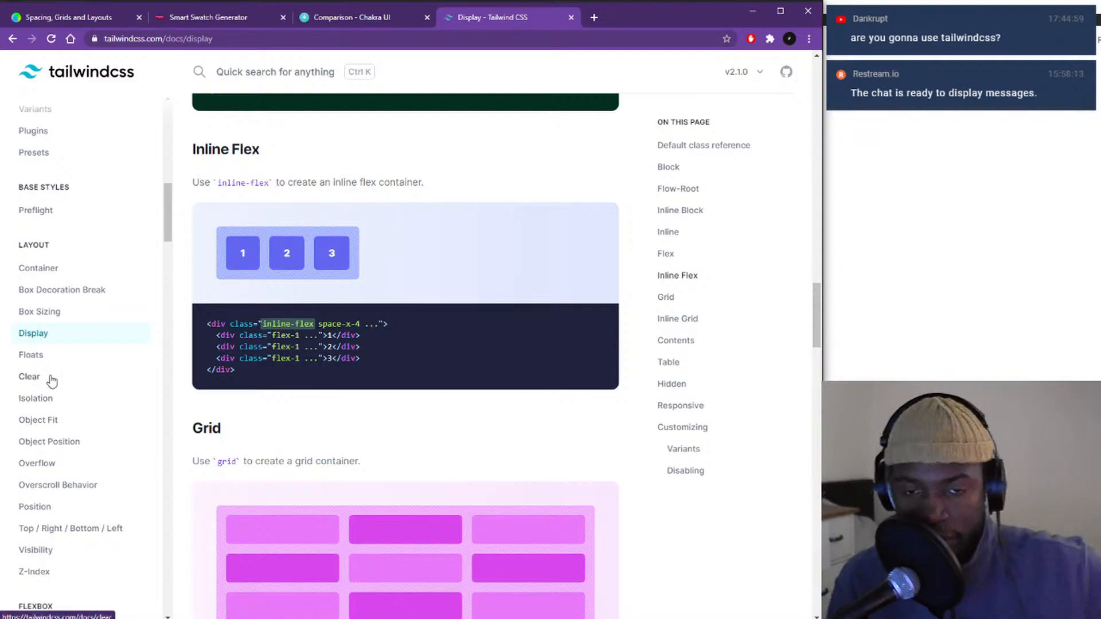
{"action": "scroll", "coordinate": [50, 383], "scroll_direction": "down", "scroll_amount": 7}
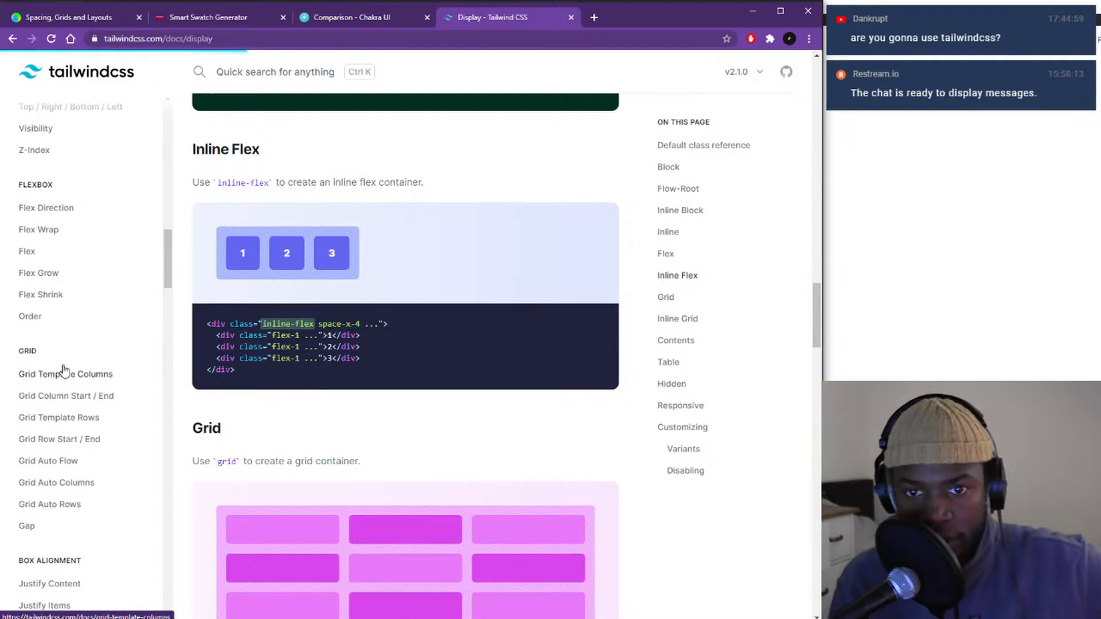
{"action": "scroll", "coordinate": [432, 354], "scroll_direction": "down", "scroll_amount": 5}
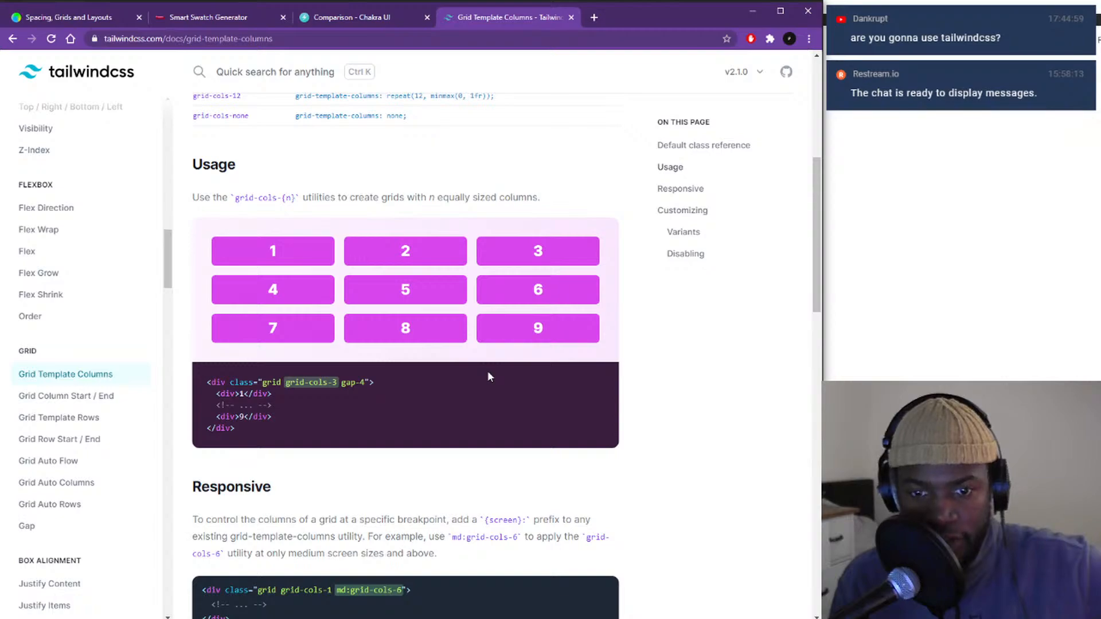
{"action": "scroll", "coordinate": [479, 384], "scroll_direction": "down", "scroll_amount": 4}
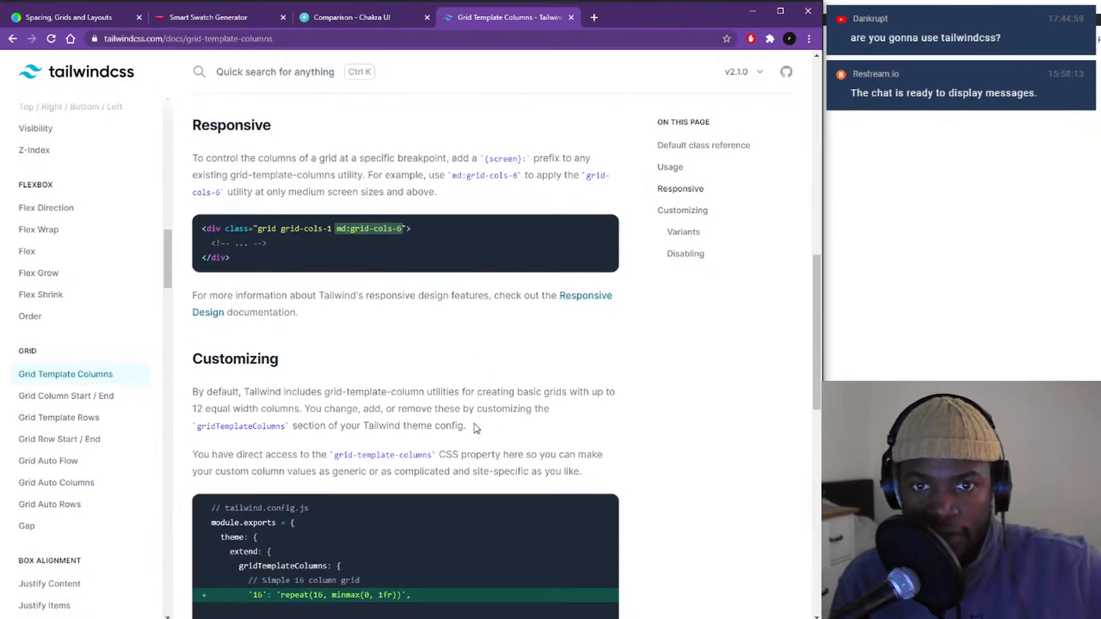
{"action": "scroll", "coordinate": [476, 437], "scroll_direction": "up", "scroll_amount": 9}
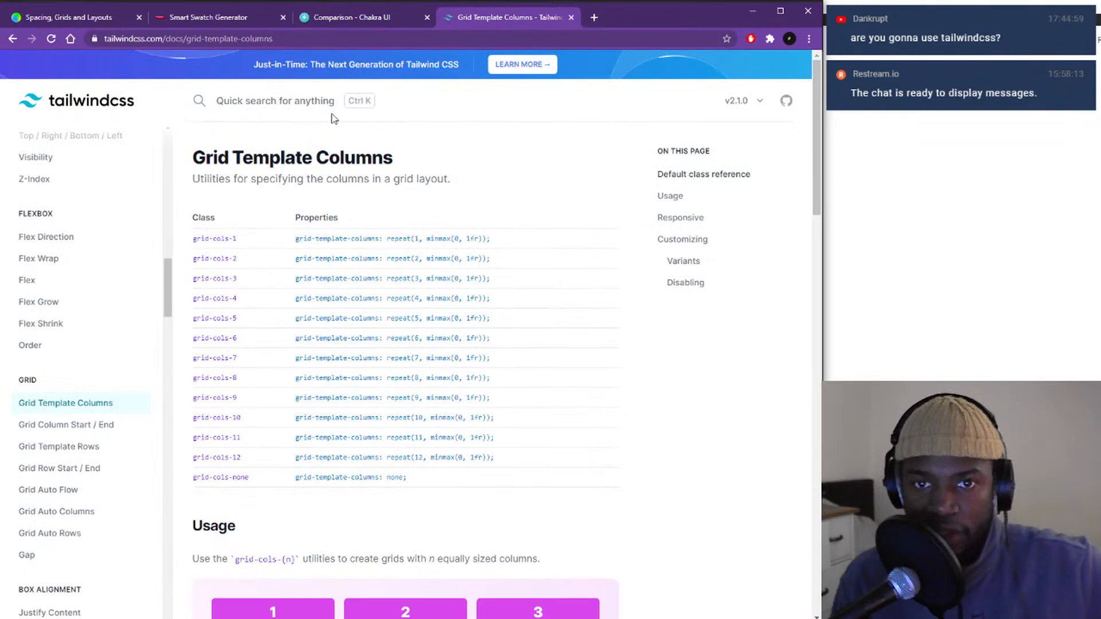
- Close the Tailwind CSS documentation page and switch to the Portfolio v2 file in Figma
{"action": "key", "text": "ctrl+shift+Tab"}
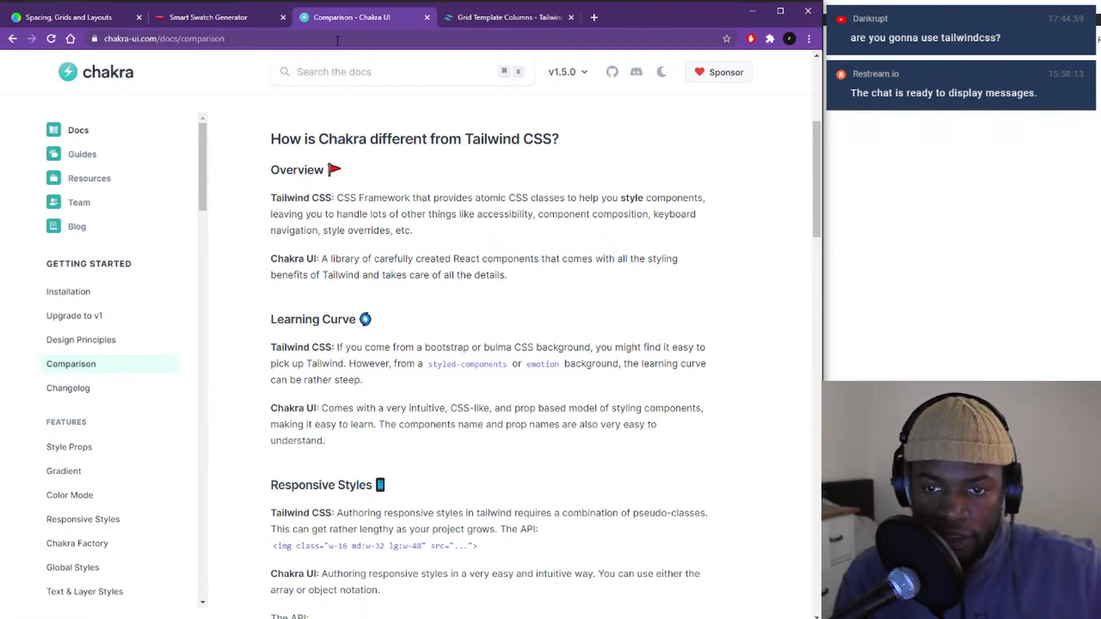
{"action": "left_click", "coordinate": [571, 18]}
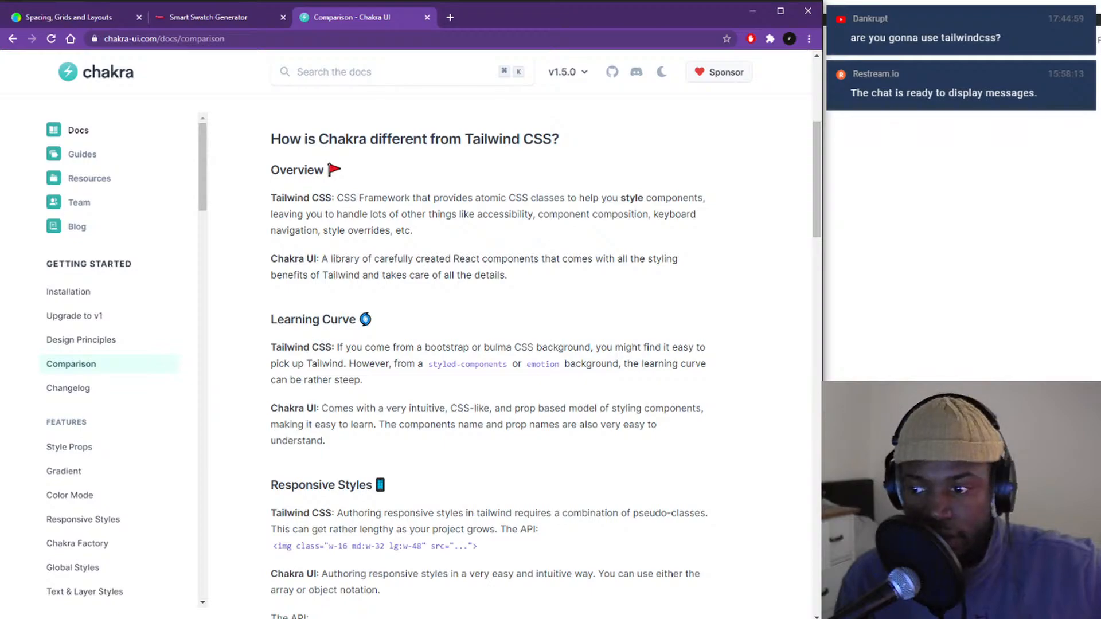
{"action": "mouse_move", "coordinate": [582, 618]}
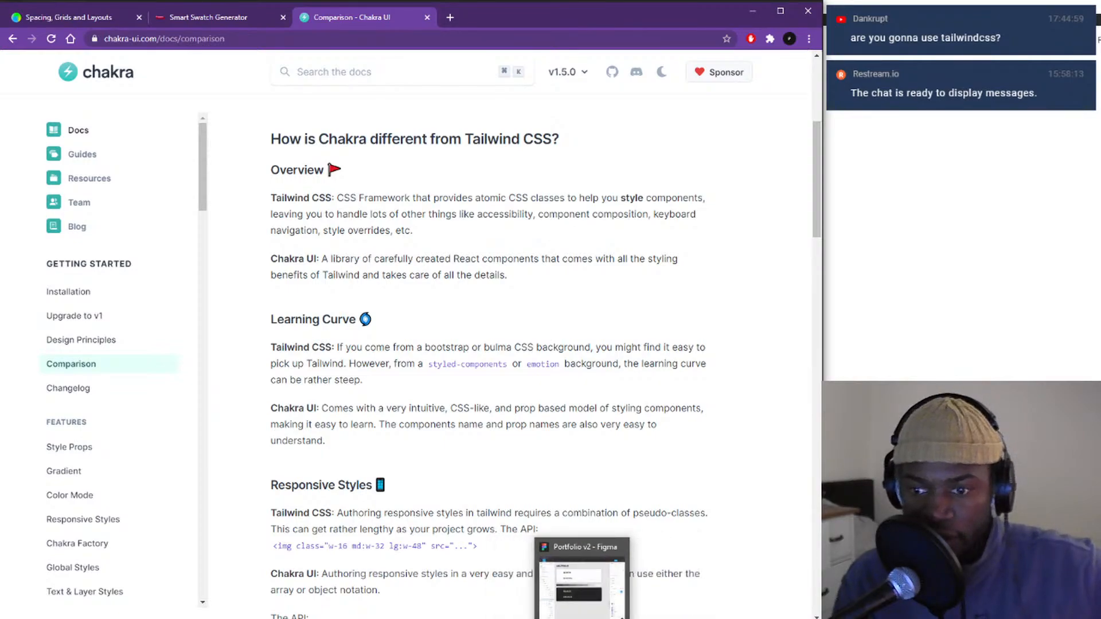
{"action": "left_click", "coordinate": [583, 579]}
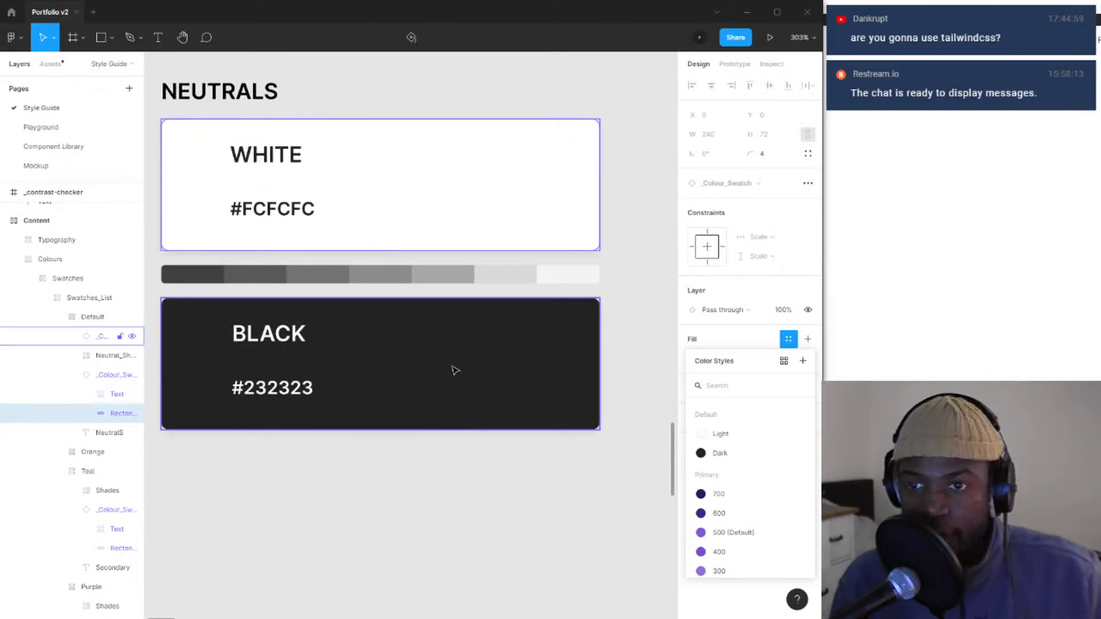
- Look over the Style Guide page as a whole and the buttons, cards and form on the Component Library page
{"action": "scroll", "coordinate": [398, 214], "scroll_direction": "down", "scroll_amount": 5}
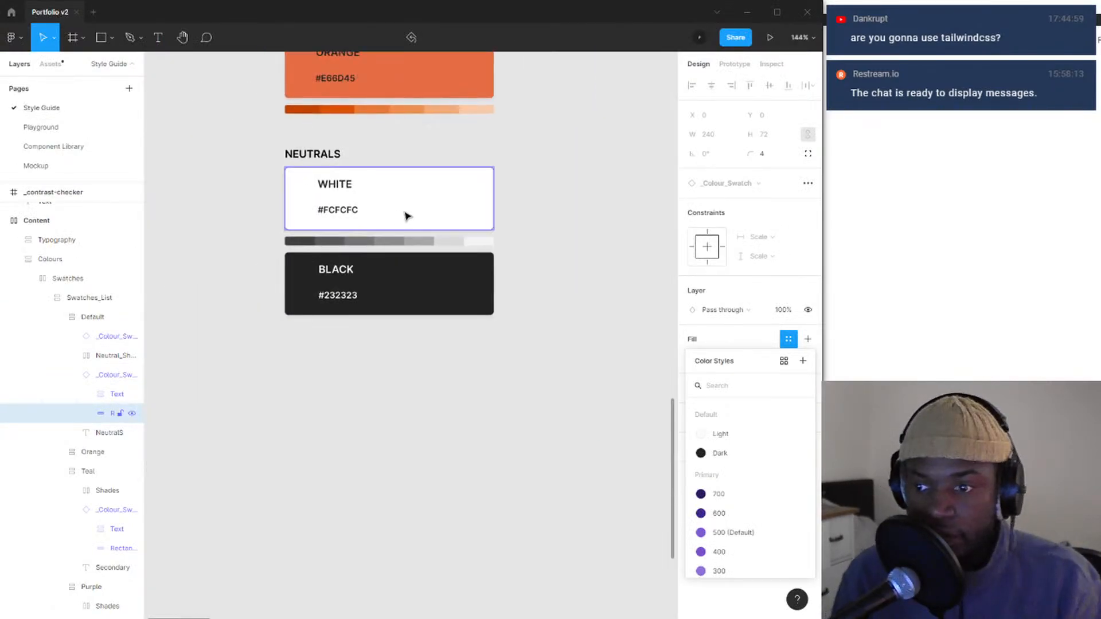
{"action": "scroll", "coordinate": [405, 215], "scroll_direction": "down", "scroll_amount": 6}
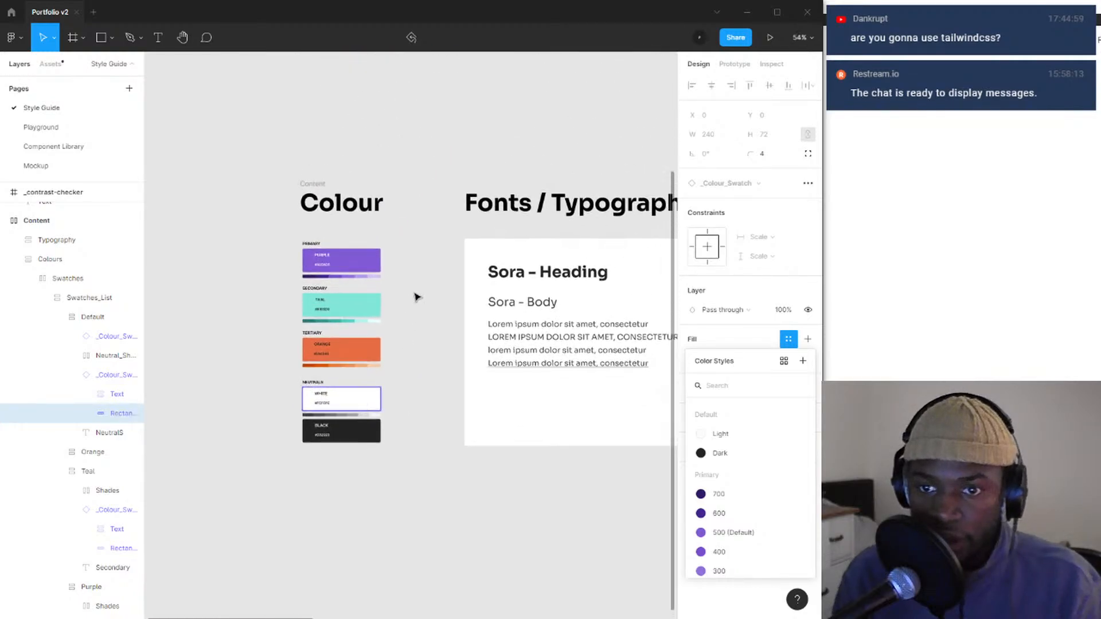
{"action": "scroll", "coordinate": [417, 297], "scroll_direction": "down", "scroll_amount": 4}
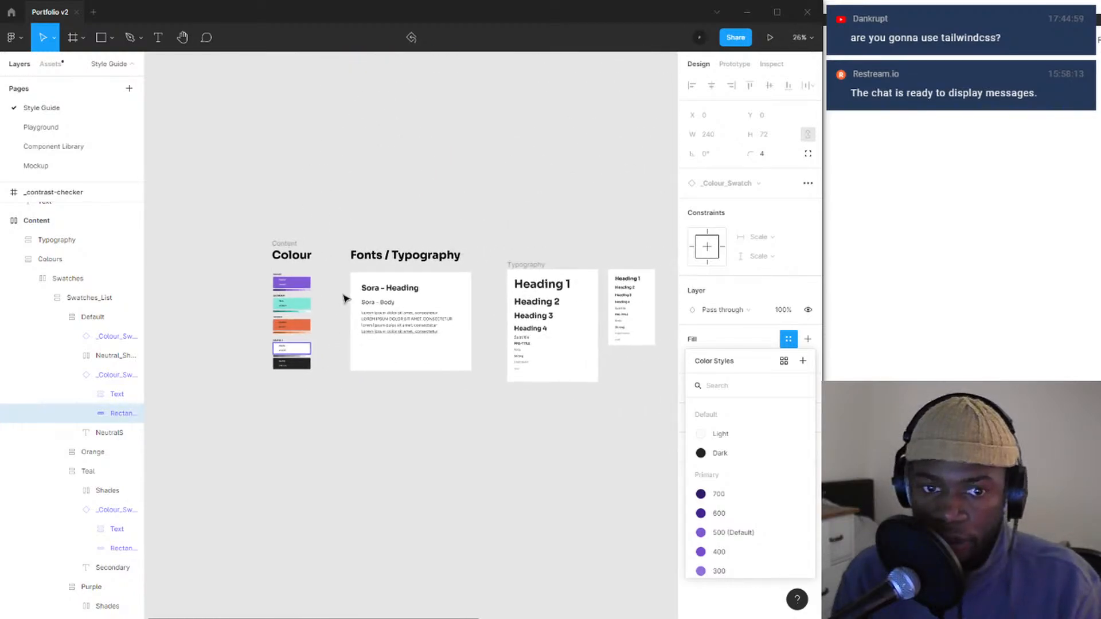
{"action": "scroll", "coordinate": [344, 298], "scroll_direction": "down", "scroll_amount": 3}
{"action": "scroll", "coordinate": [522, 295], "scroll_direction": "right", "scroll_amount": 3}
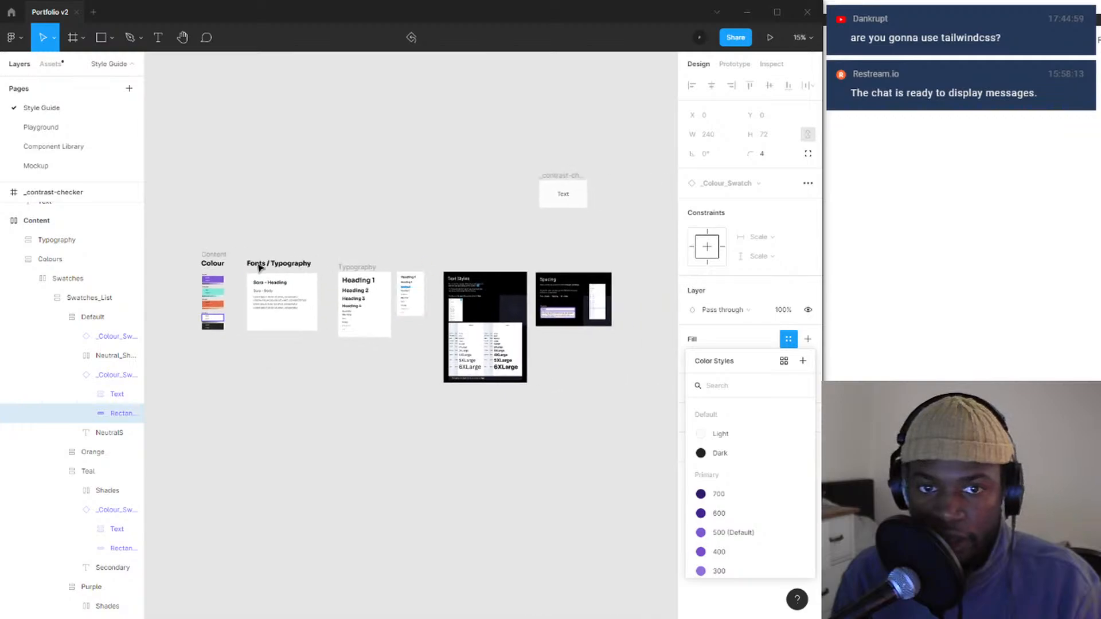
{"action": "left_click", "coordinate": [54, 147]}
{"action": "scroll", "coordinate": [273, 369], "scroll_direction": "up", "scroll_amount": 3}
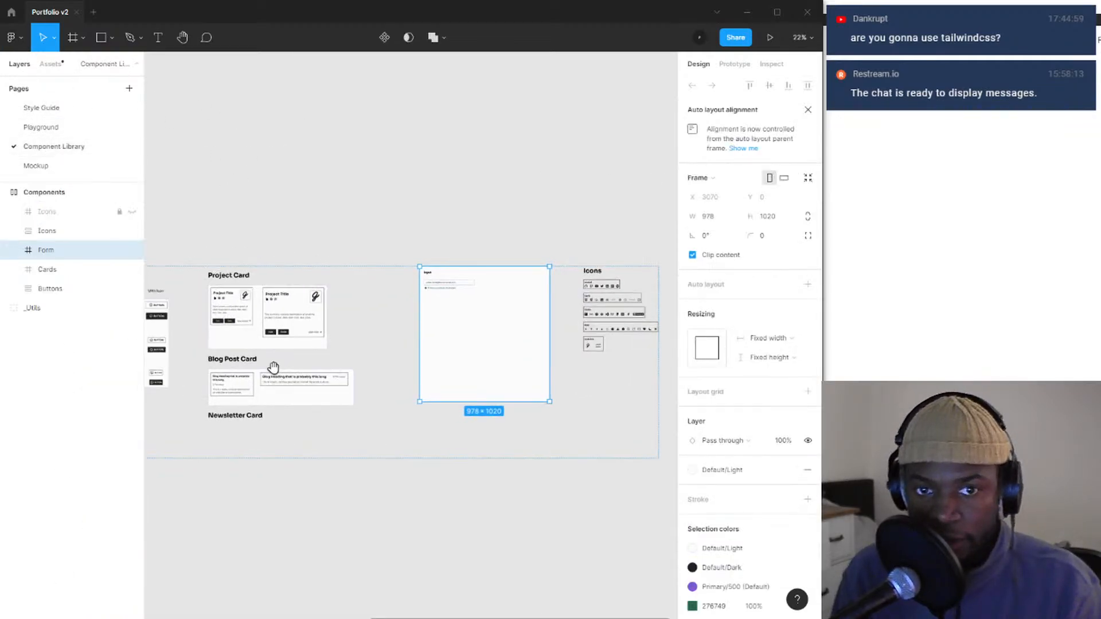
{"action": "left_click_drag", "start_coordinate": [463, 339], "coordinate": [471, 338]}
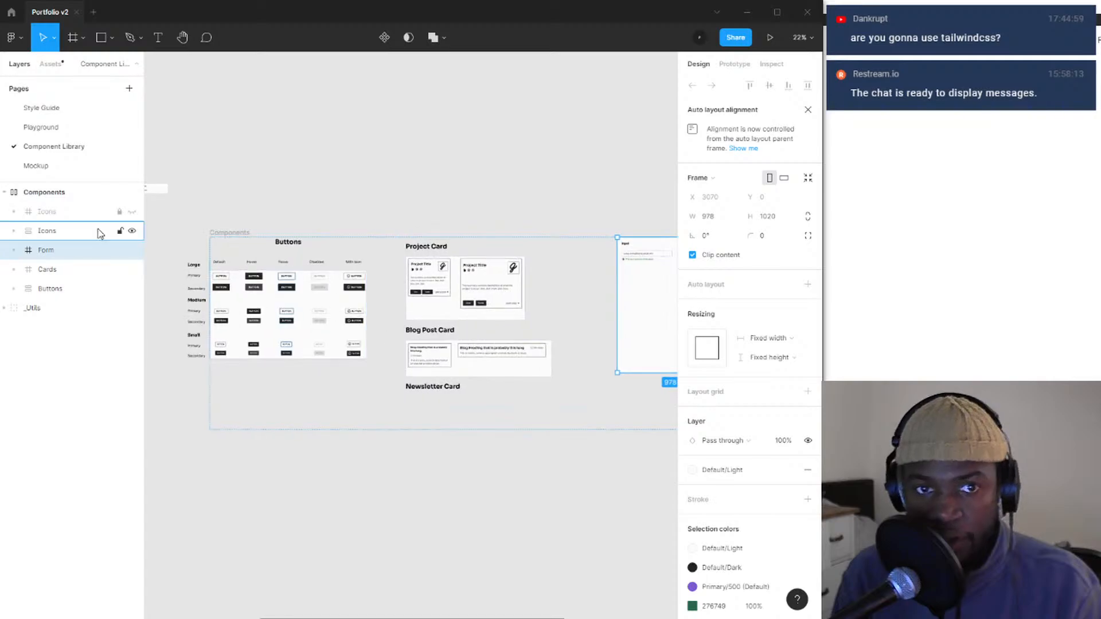
- Return to the Style Guide page and inspect the primary purple swatch and its shades strip
{"action": "left_click", "coordinate": [59, 106]}
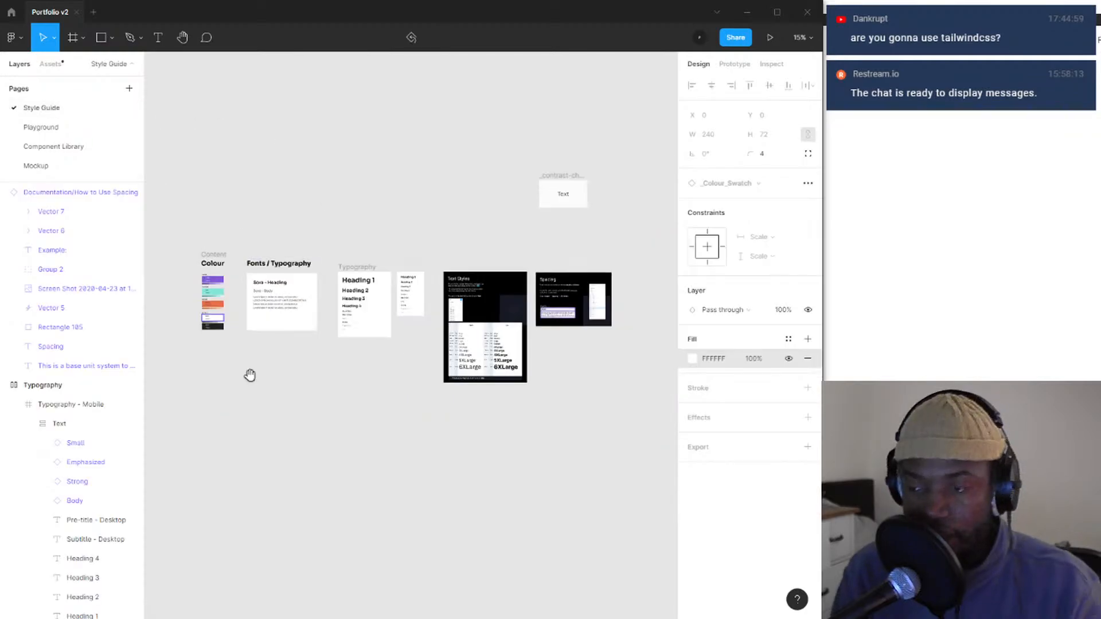
{"action": "left_click_drag", "start_coordinate": [250, 375], "coordinate": [299, 384]}
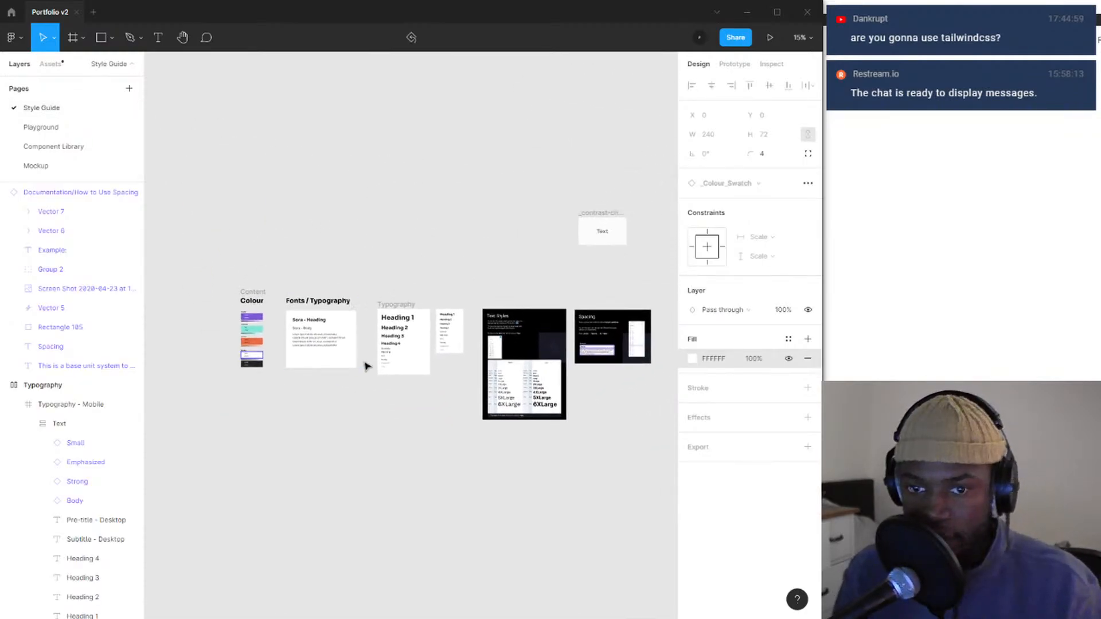
{"action": "left_click_drag", "start_coordinate": [364, 366], "coordinate": [462, 327]}
{"action": "scroll", "coordinate": [223, 342], "scroll_direction": "up", "scroll_amount": 3}
{"action": "scroll", "coordinate": [347, 364], "scroll_direction": "up", "scroll_amount": 3}
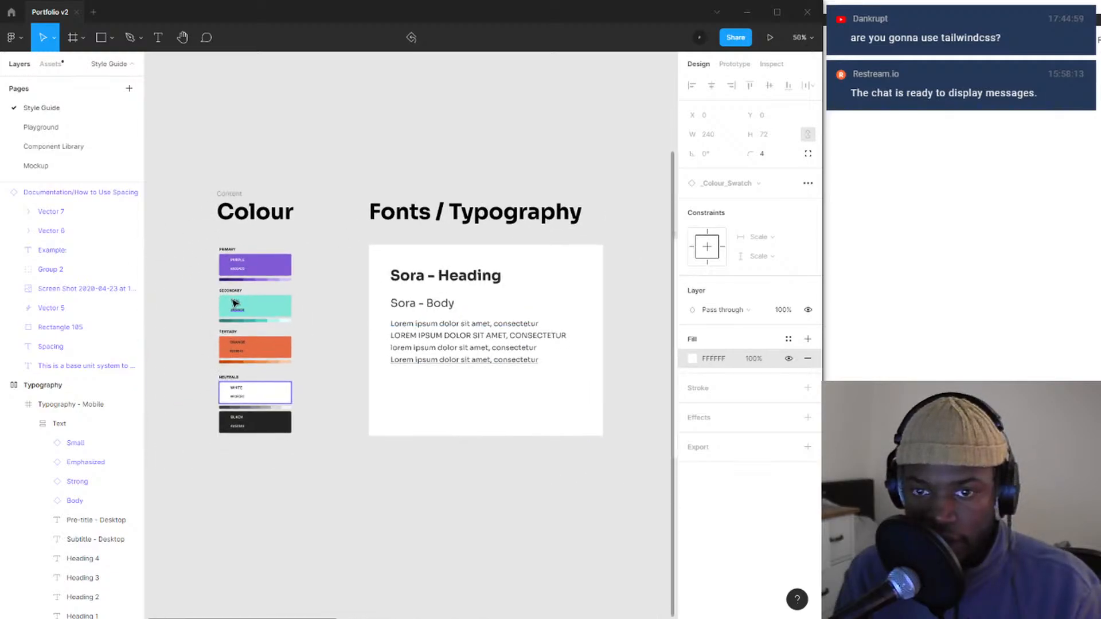
{"action": "scroll", "coordinate": [235, 303], "scroll_direction": "up", "scroll_amount": 5}
{"action": "left_click_drag", "start_coordinate": [288, 342], "coordinate": [295, 275]}
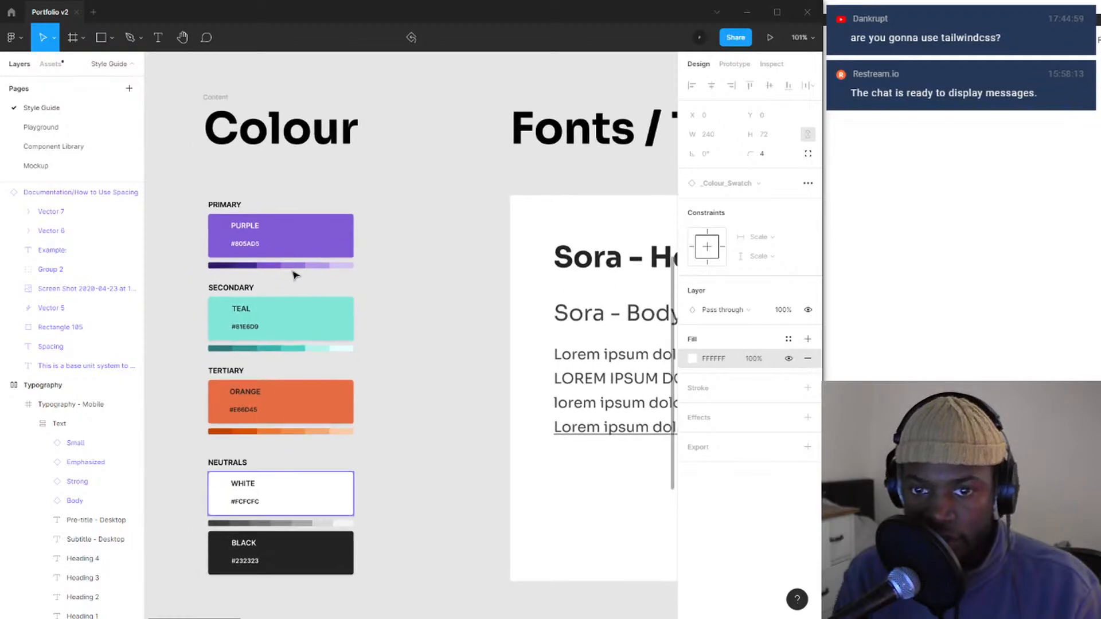
{"action": "double_click", "coordinate": [280, 239]}
{"action": "left_click", "coordinate": [268, 266]}
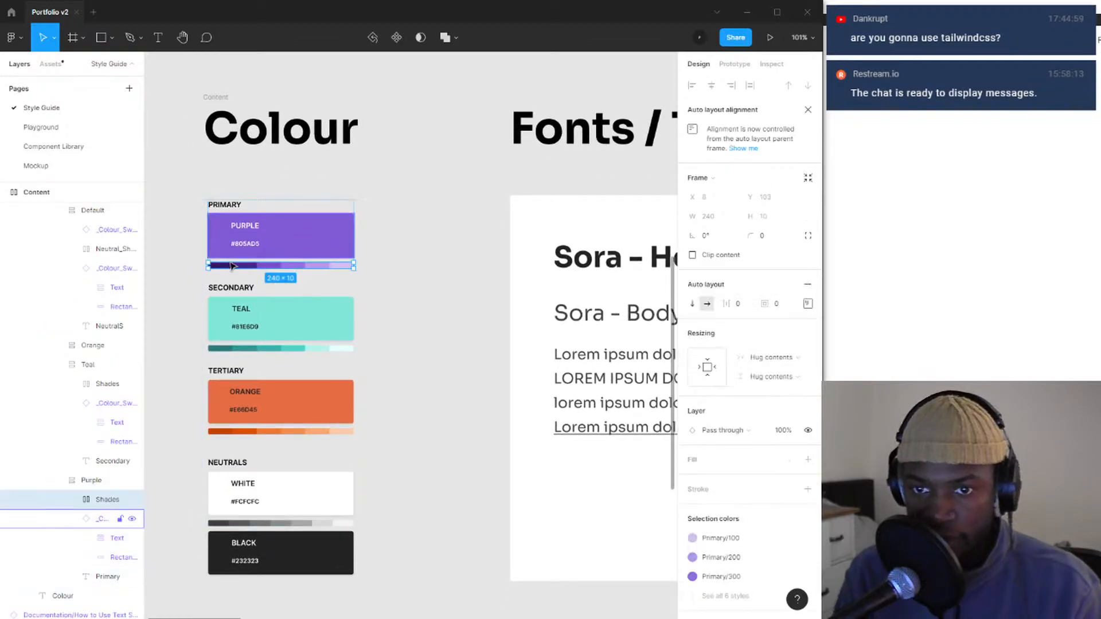
- Examine the Fonts / Typography section, the desktop Heading 1 text style, and the Text Styles and Spacing documentation frames
{"action": "scroll", "coordinate": [436, 221], "scroll_direction": "down", "scroll_amount": 2}
{"action": "scroll", "coordinate": [436, 221], "scroll_direction": "down", "scroll_amount": 4, "text": "ctrl"}
{"action": "scroll", "coordinate": [435, 286], "scroll_direction": "right", "scroll_amount": 4}
{"action": "scroll", "coordinate": [435, 286], "scroll_direction": "up", "scroll_amount": 2}
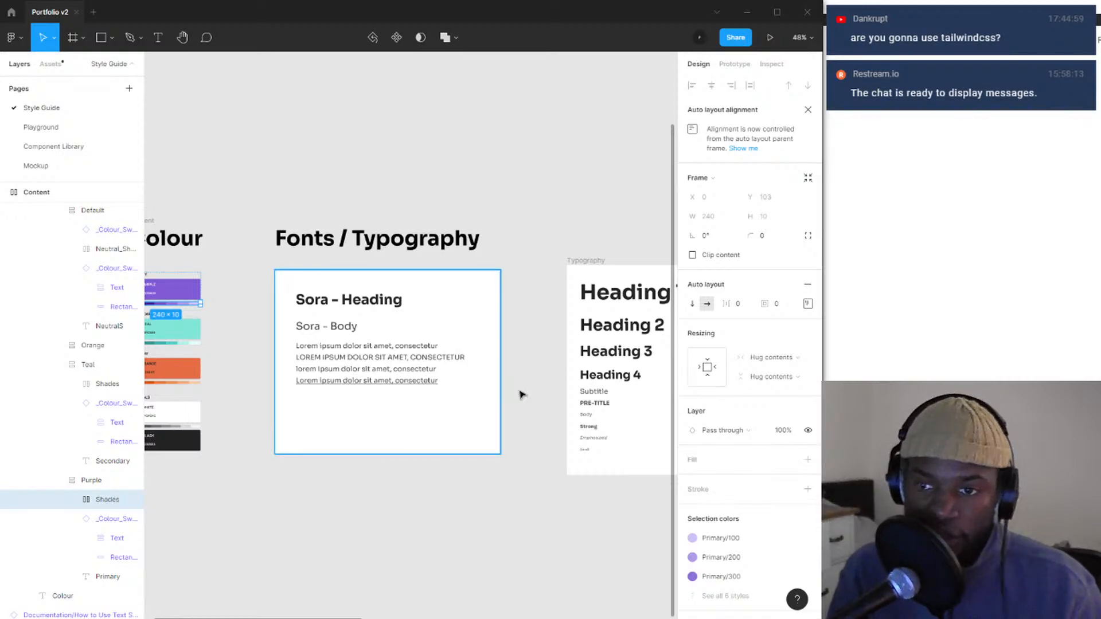
{"action": "scroll", "coordinate": [459, 387], "scroll_direction": "down", "scroll_amount": 3, "text": "ctrl"}
{"action": "scroll", "coordinate": [487, 371], "scroll_direction": "right", "scroll_amount": 3}
{"action": "scroll", "coordinate": [459, 344], "scroll_direction": "up", "scroll_amount": 2, "text": "ctrl"}
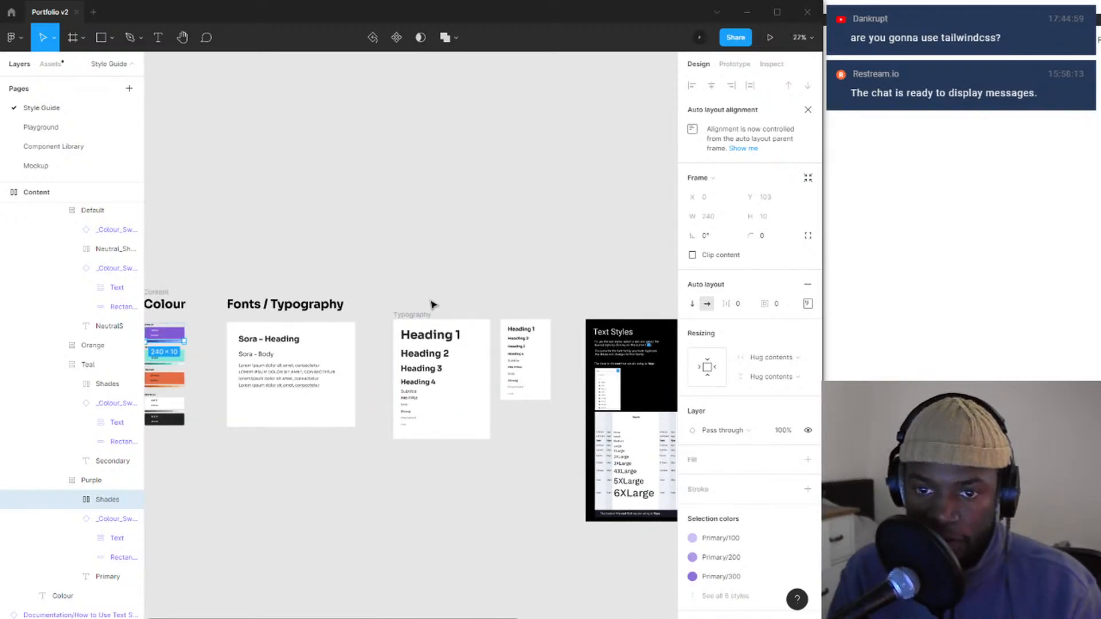
{"action": "left_click", "coordinate": [430, 339]}
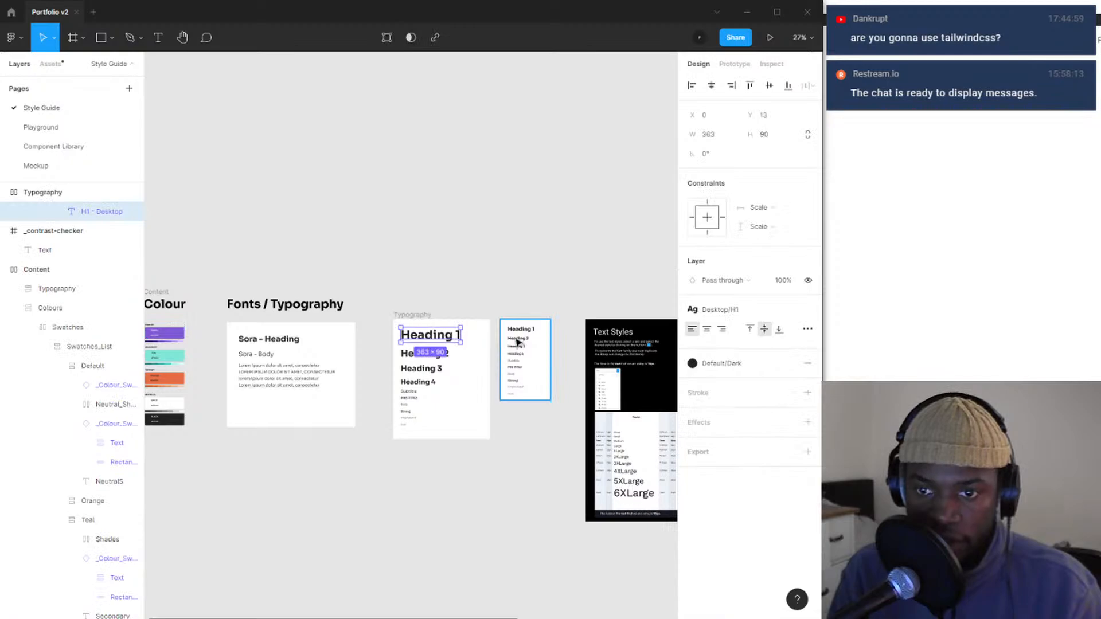
{"action": "scroll", "coordinate": [516, 376], "scroll_direction": "right", "scroll_amount": 3}
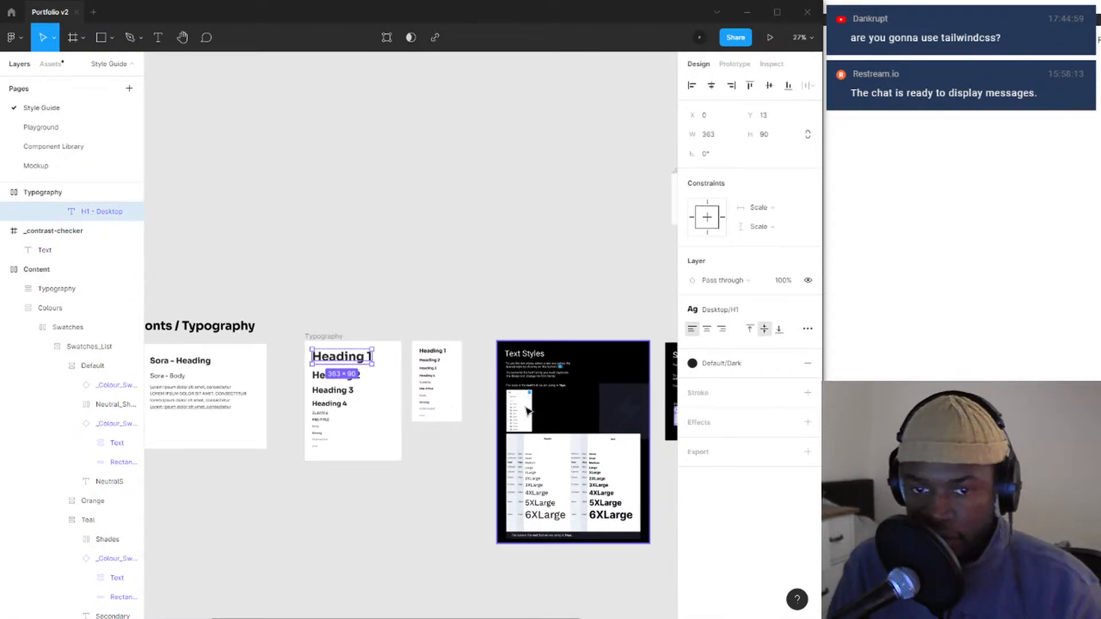
{"action": "scroll", "coordinate": [374, 378], "scroll_direction": "down", "scroll_amount": 5}
{"action": "scroll", "coordinate": [423, 393], "scroll_direction": "left", "scroll_amount": 3}
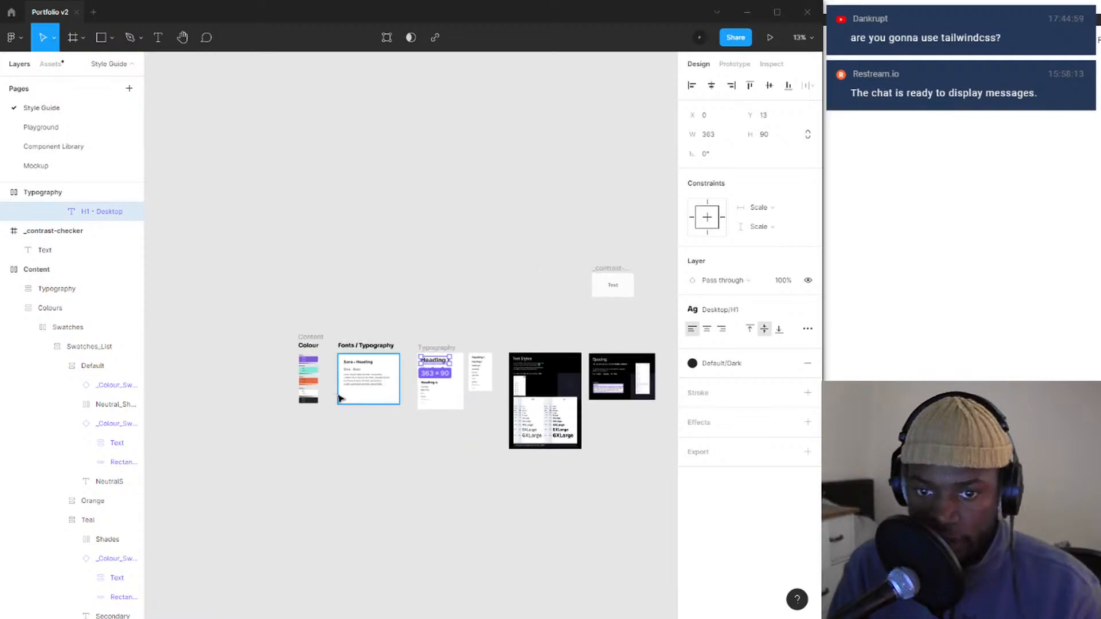
- Inspect the fill style of the secondary teal swatch in the Colour section, leaving nothing selected
{"action": "scroll", "coordinate": [295, 369], "scroll_direction": "up", "scroll_amount": 5}
{"action": "scroll", "coordinate": [301, 373], "scroll_direction": "up", "scroll_amount": 5}
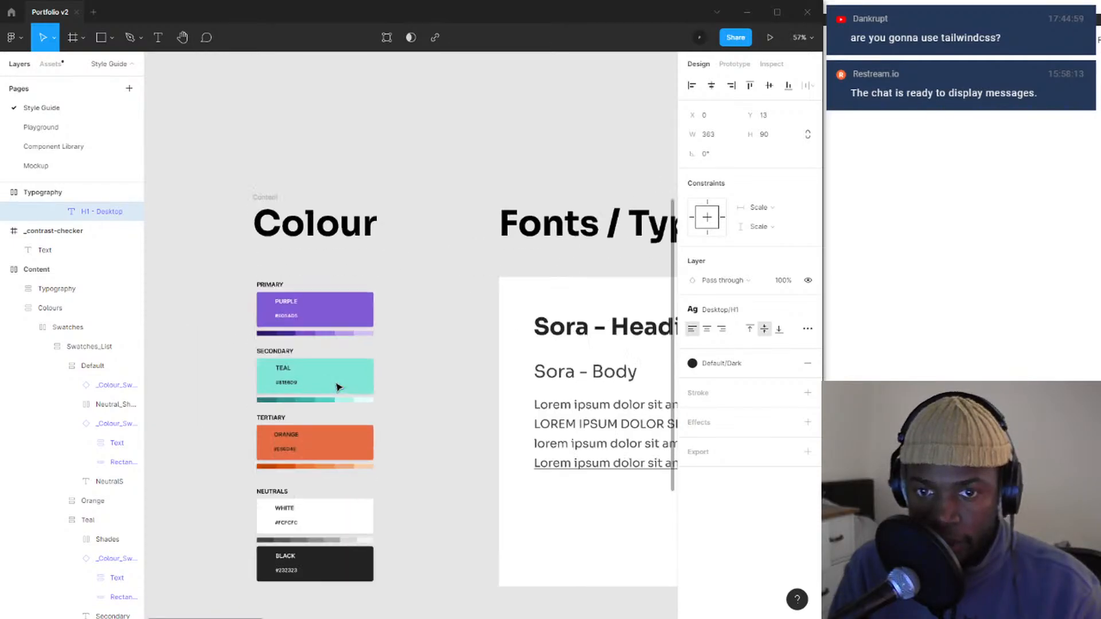
{"action": "left_click", "coordinate": [341, 387]}
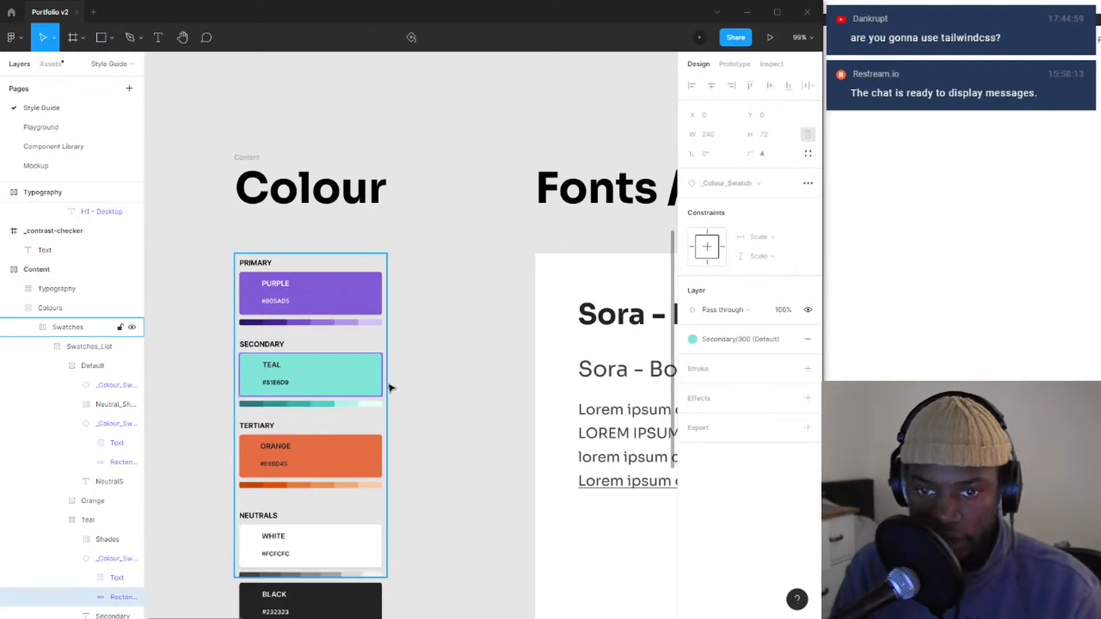
{"action": "left_click", "coordinate": [459, 344]}
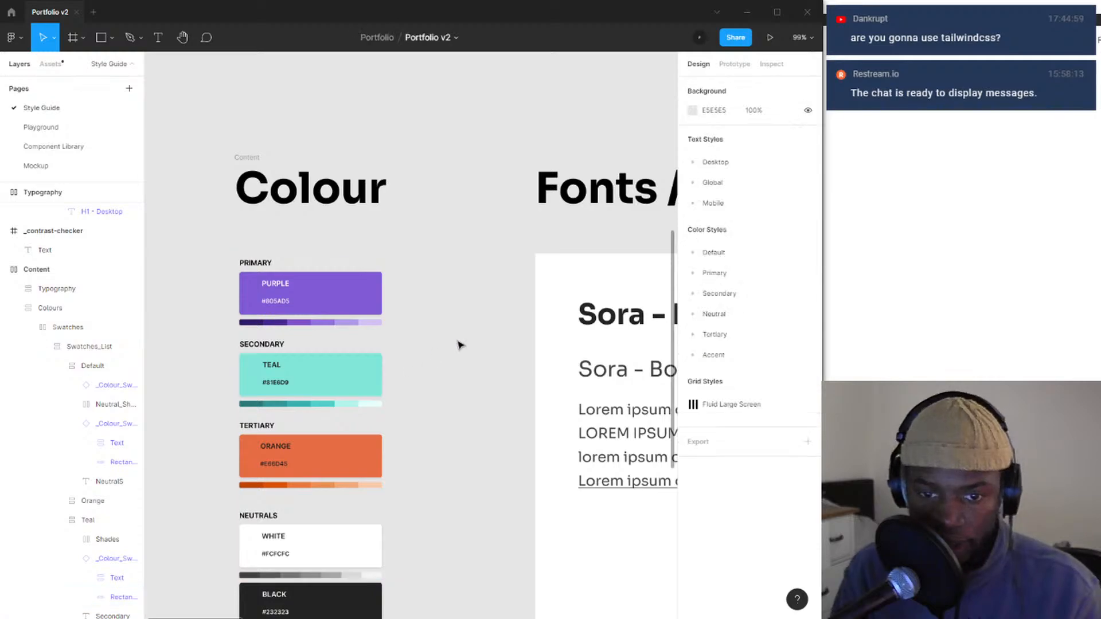
{"action": "left_click", "coordinate": [367, 381]}
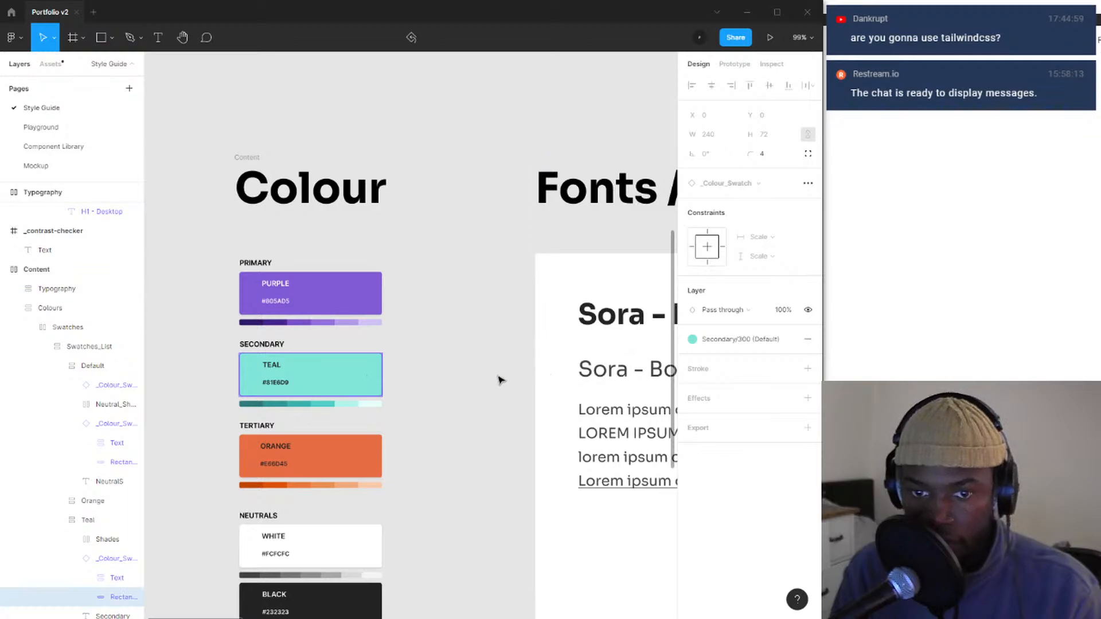
{"action": "left_click", "coordinate": [714, 338]}
{"action": "left_click", "coordinate": [470, 198]}
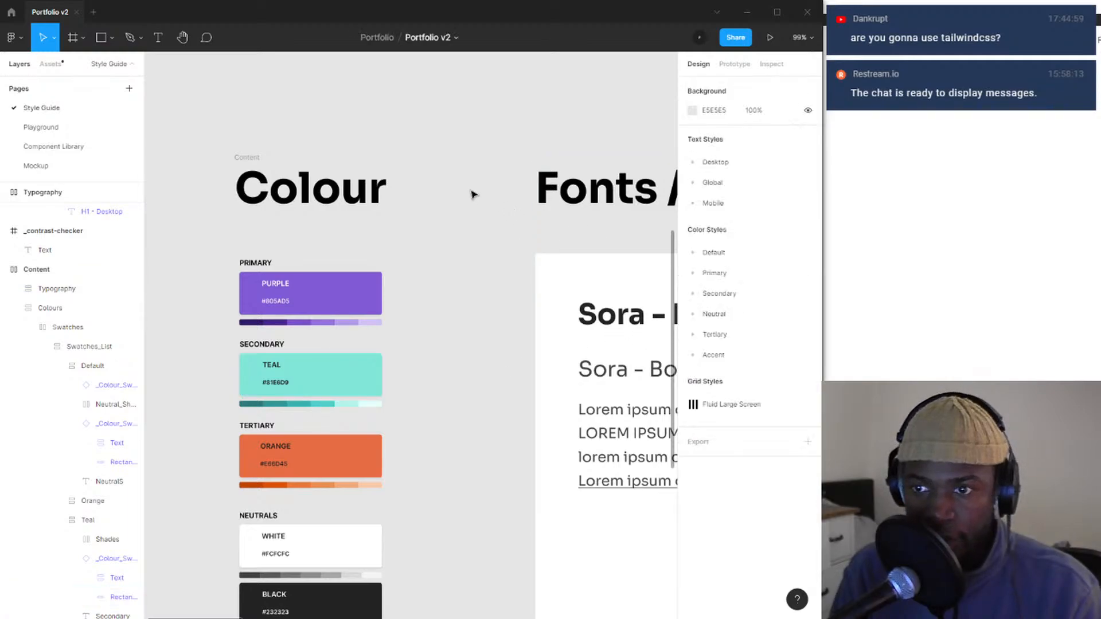
- Check the shades inside the Primary, Secondary and Neutral color style groups
{"action": "left_click", "coordinate": [705, 274]}
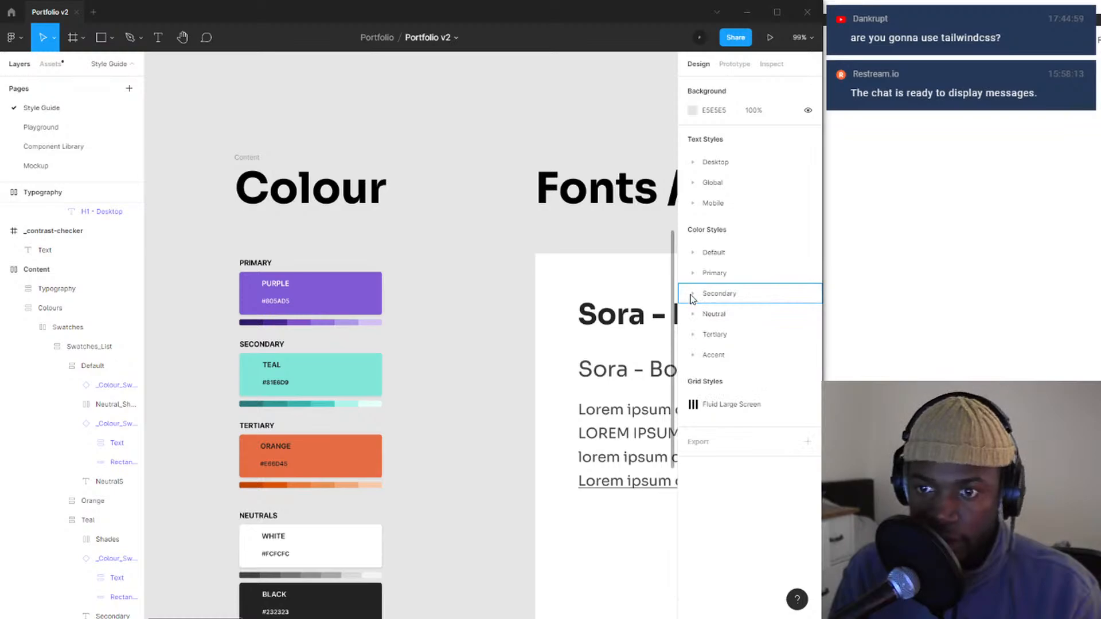
{"action": "left_click", "coordinate": [692, 294]}
{"action": "left_click", "coordinate": [695, 294]}
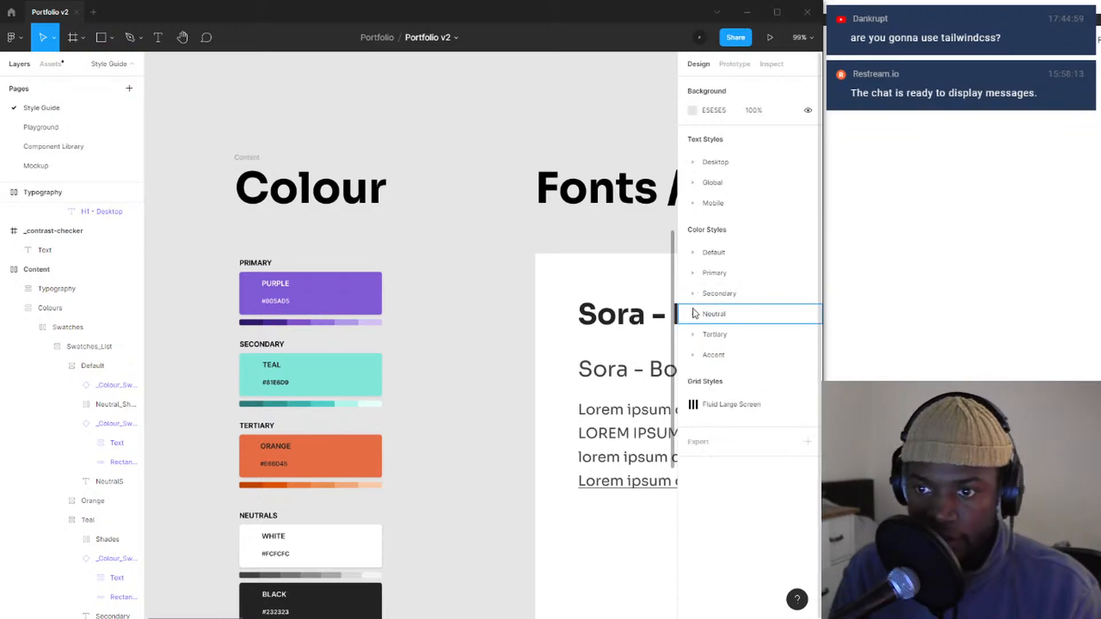
{"action": "left_click", "coordinate": [694, 313]}
{"action": "left_click", "coordinate": [694, 314]}
- Move the Tertiary color style group above Neutral and expand it to show its shades
{"action": "left_click", "coordinate": [694, 335]}
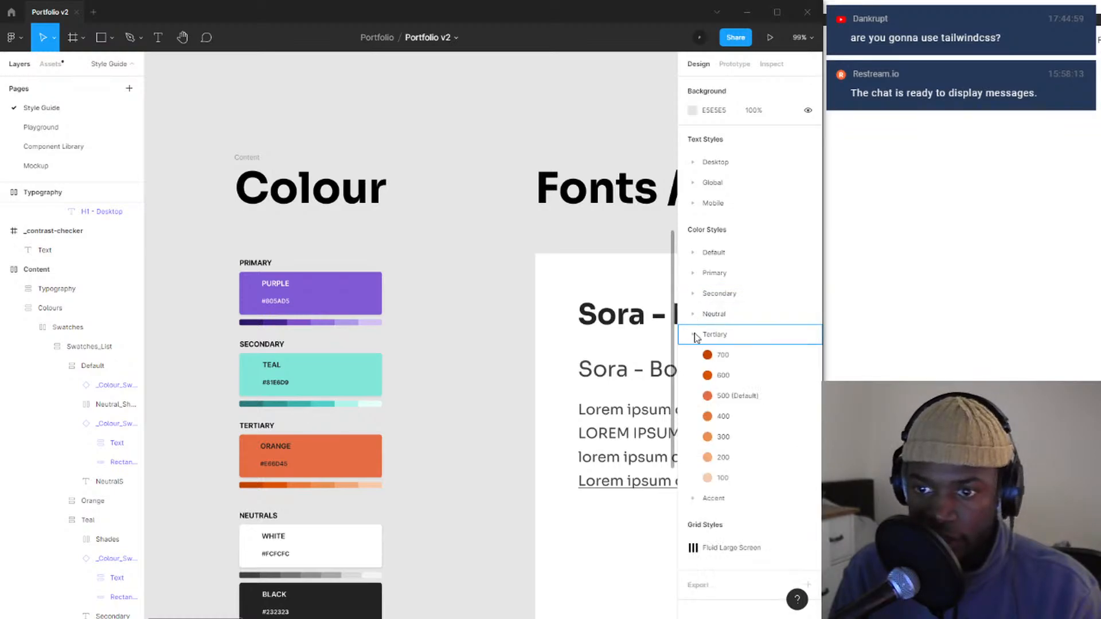
{"action": "left_click", "coordinate": [694, 335]}
{"action": "left_click_drag", "start_coordinate": [694, 335], "coordinate": [722, 314]}
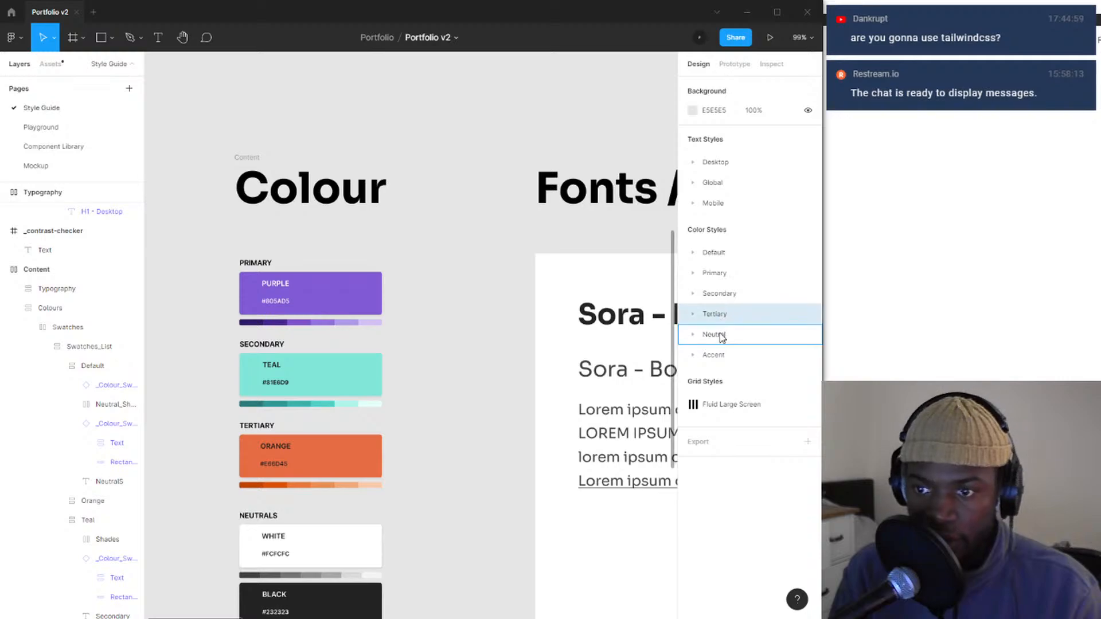
{"action": "left_click", "coordinate": [693, 314]}
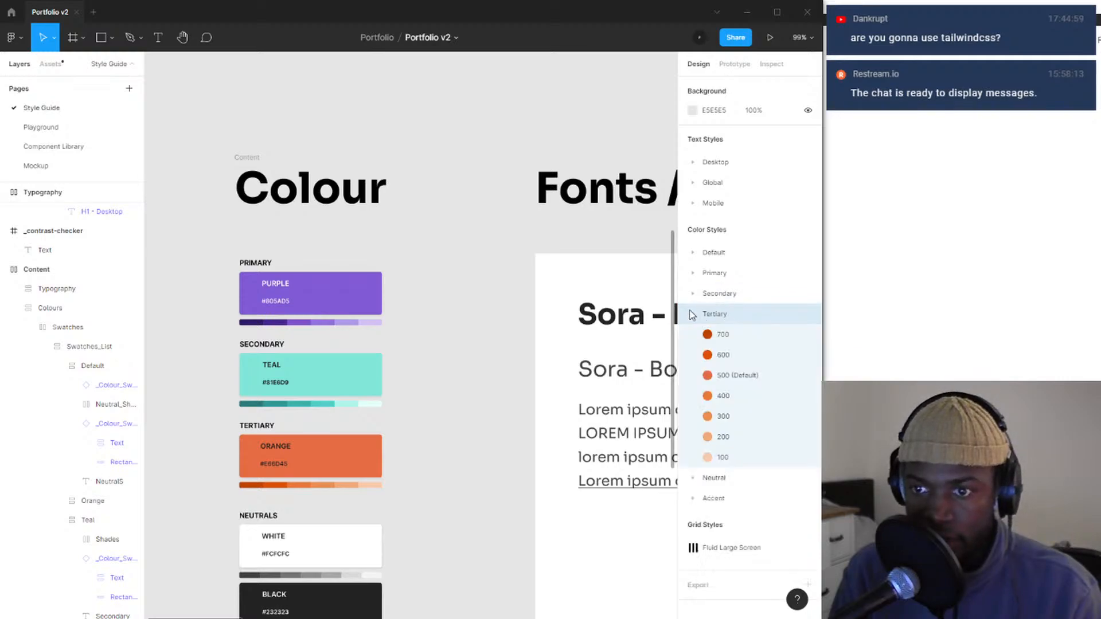
- Collapse the Tertiary color styles and check the colors inside the Accent and Default color style groups
{"action": "left_click", "coordinate": [694, 313]}
{"action": "left_click", "coordinate": [693, 355]}
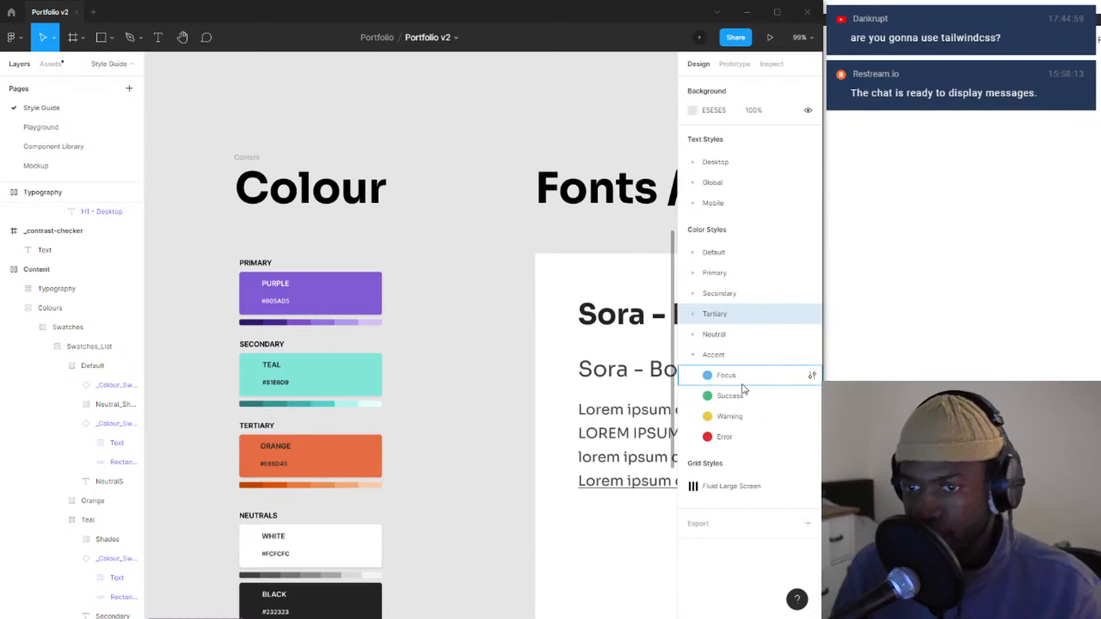
{"action": "left_click", "coordinate": [700, 356]}
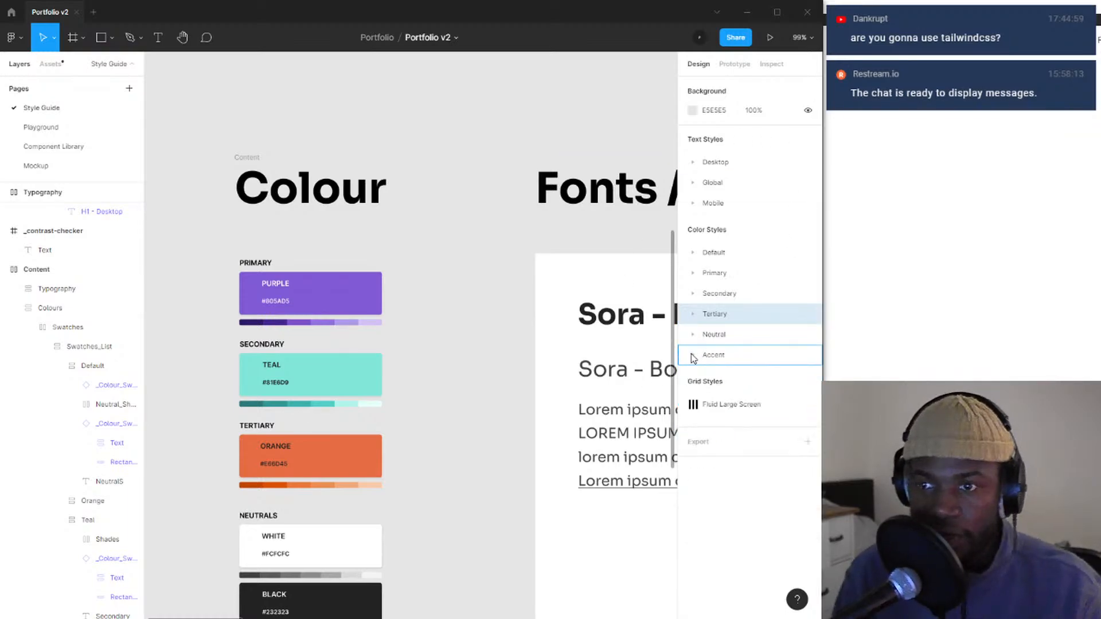
{"action": "left_click", "coordinate": [692, 254]}
{"action": "left_click", "coordinate": [692, 257]}
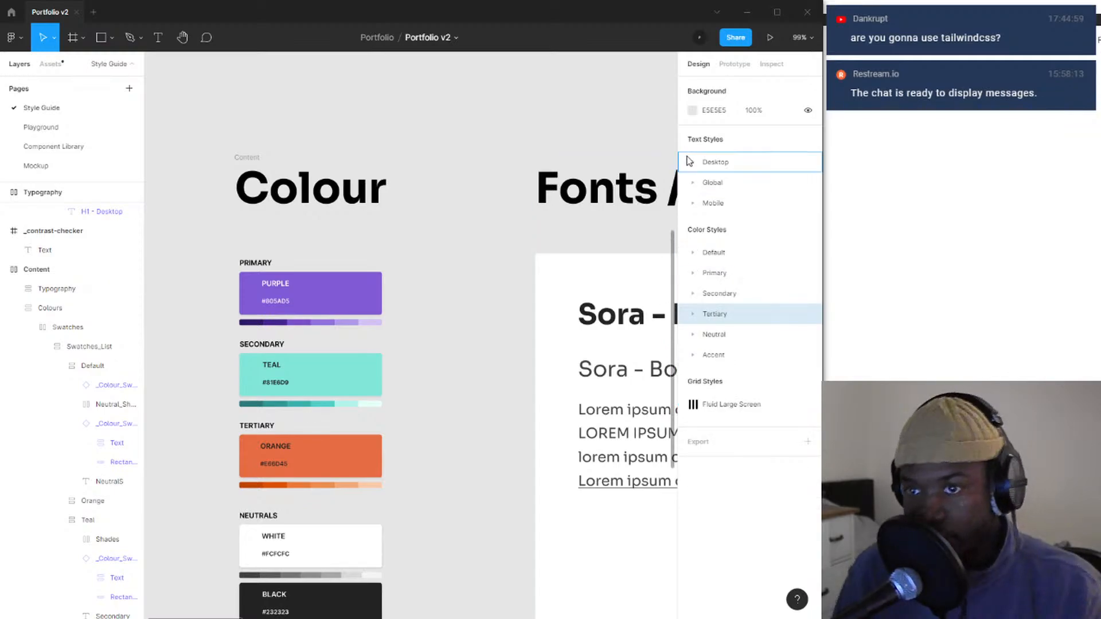
- Check the text styles inside the Global, Desktop and Mobile groups, leaving all groups collapsed
{"action": "left_click", "coordinate": [694, 181]}
{"action": "left_click", "coordinate": [694, 181]}
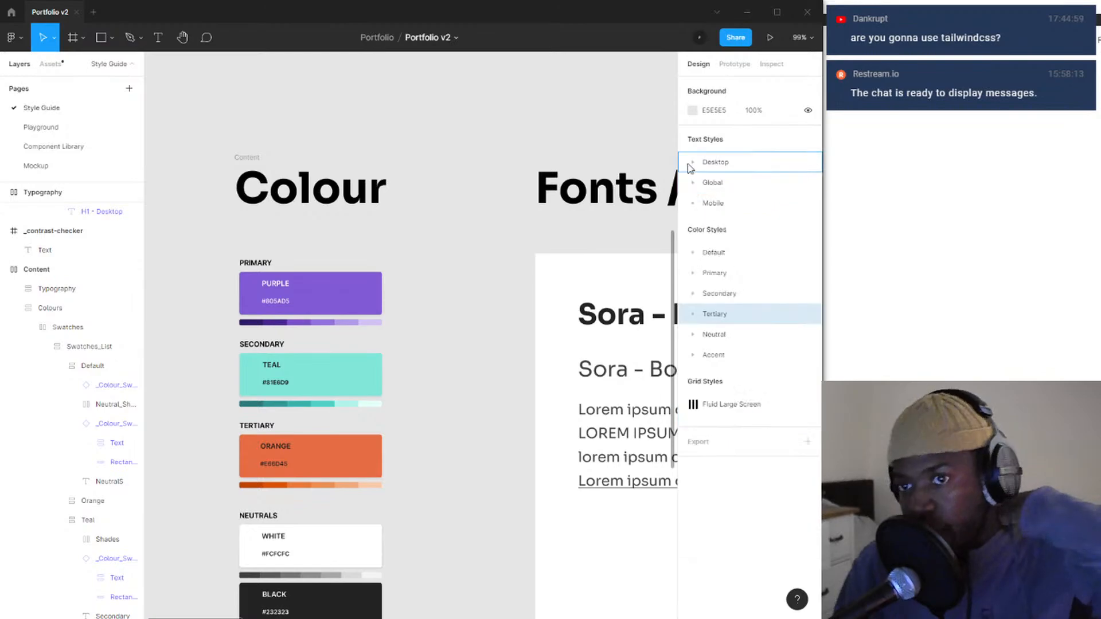
{"action": "left_click", "coordinate": [693, 163]}
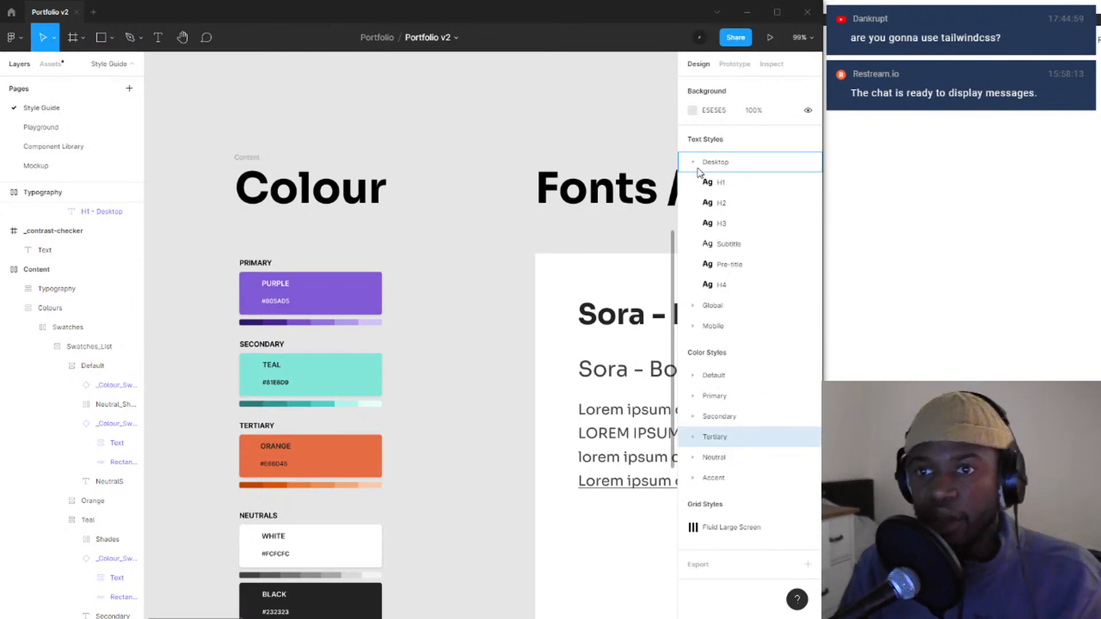
{"action": "left_click", "coordinate": [694, 163]}
{"action": "left_click", "coordinate": [700, 206]}
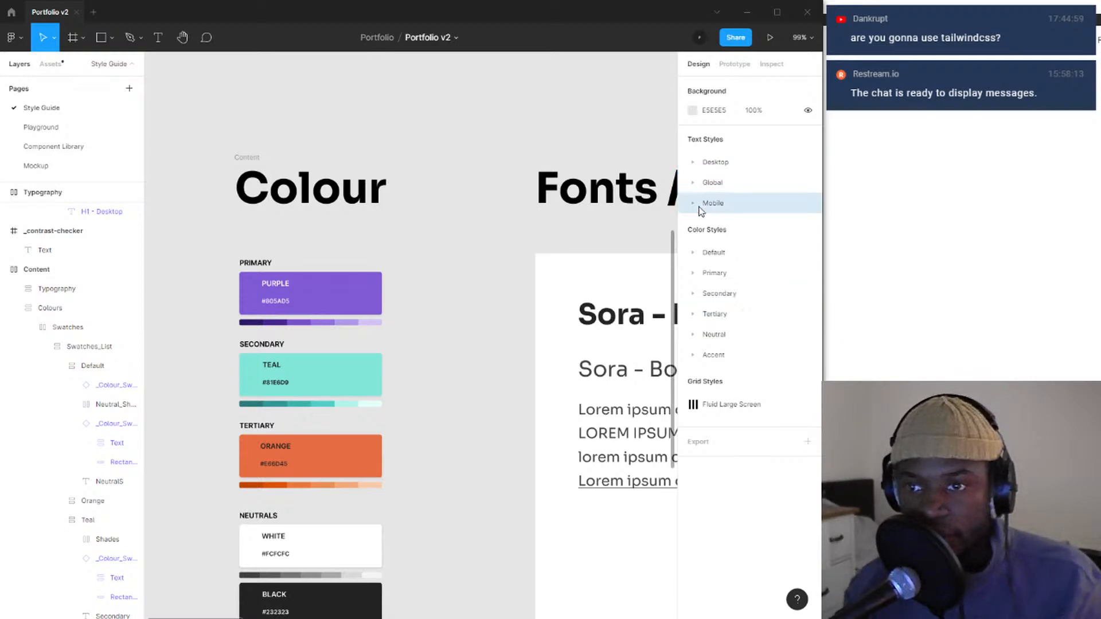
{"action": "left_click", "coordinate": [692, 205]}
{"action": "left_click", "coordinate": [692, 206]}
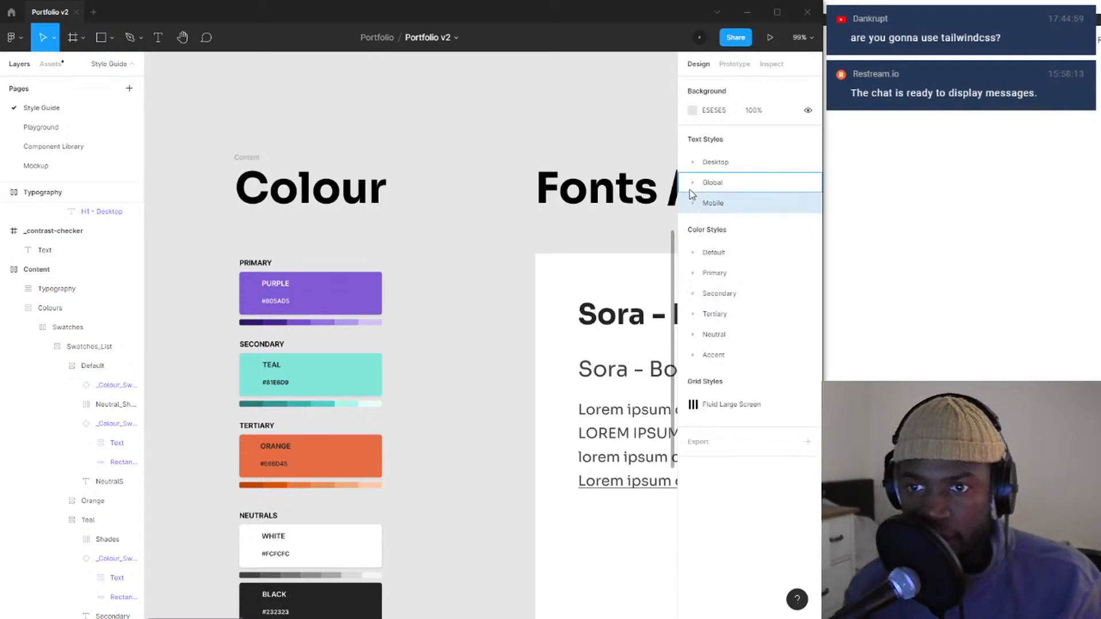
{"action": "left_click", "coordinate": [694, 184]}
{"action": "left_click", "coordinate": [696, 184]}
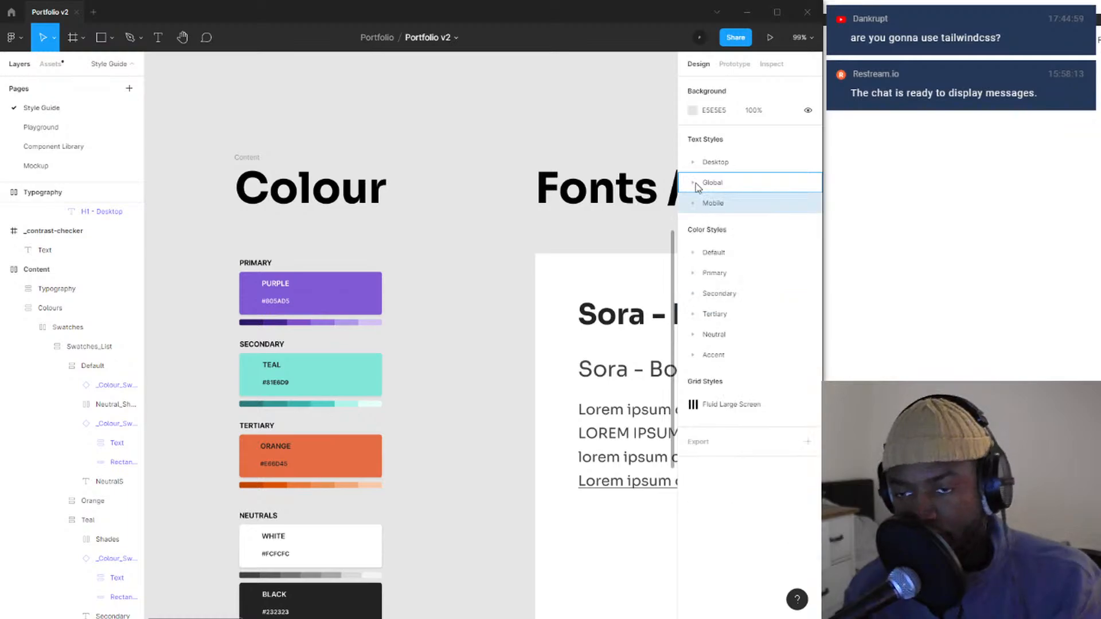
{"action": "left_click", "coordinate": [693, 204]}
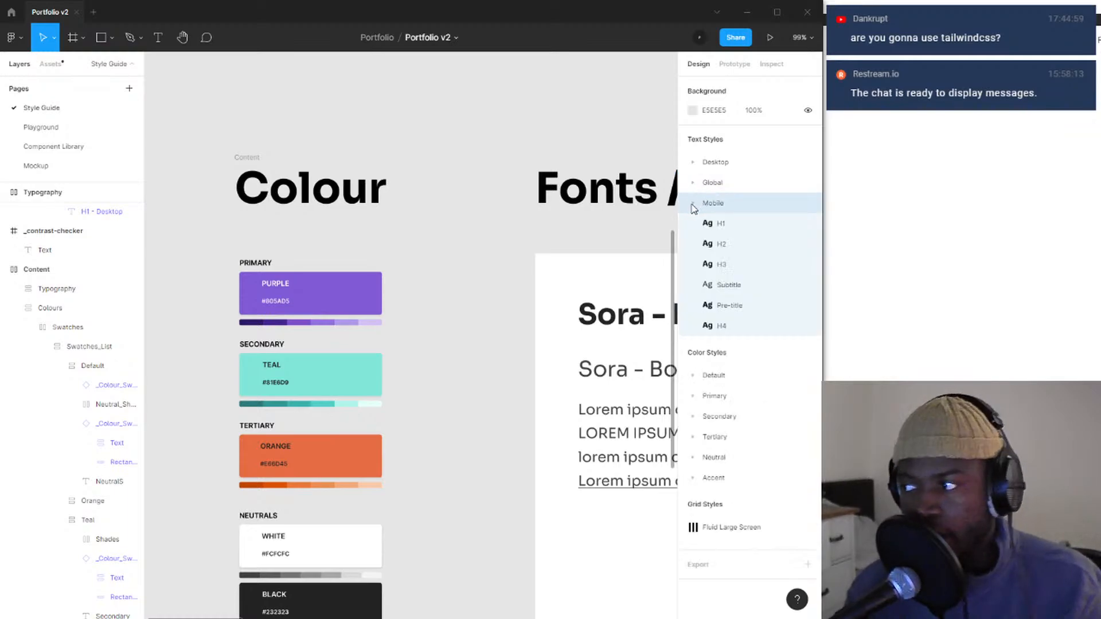
{"action": "left_click", "coordinate": [693, 206]}
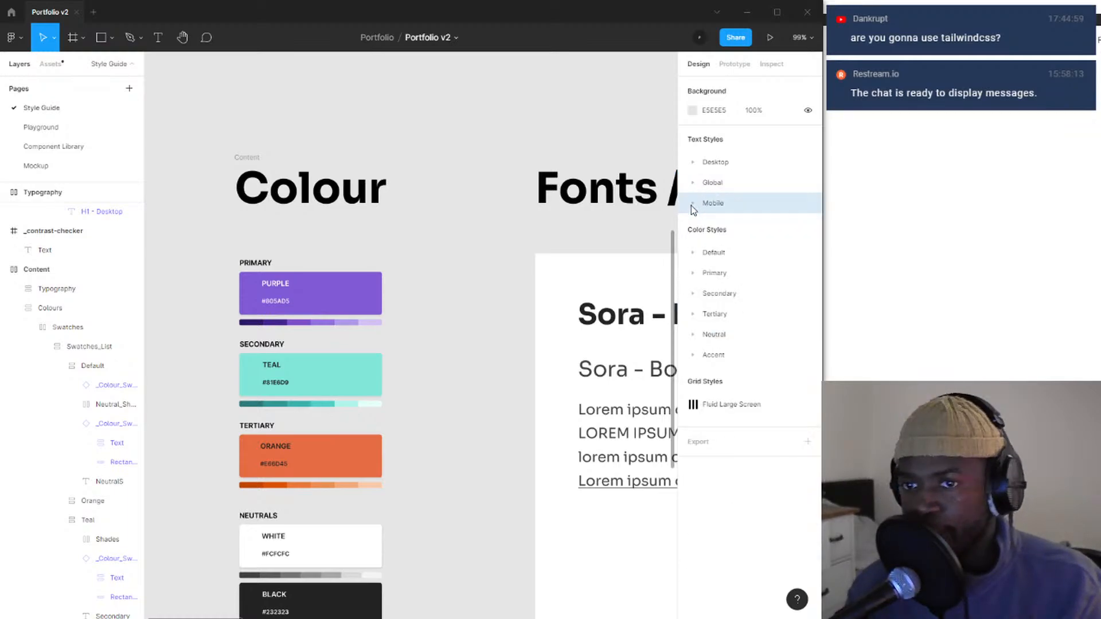
{"action": "left_click", "coordinate": [693, 163]}
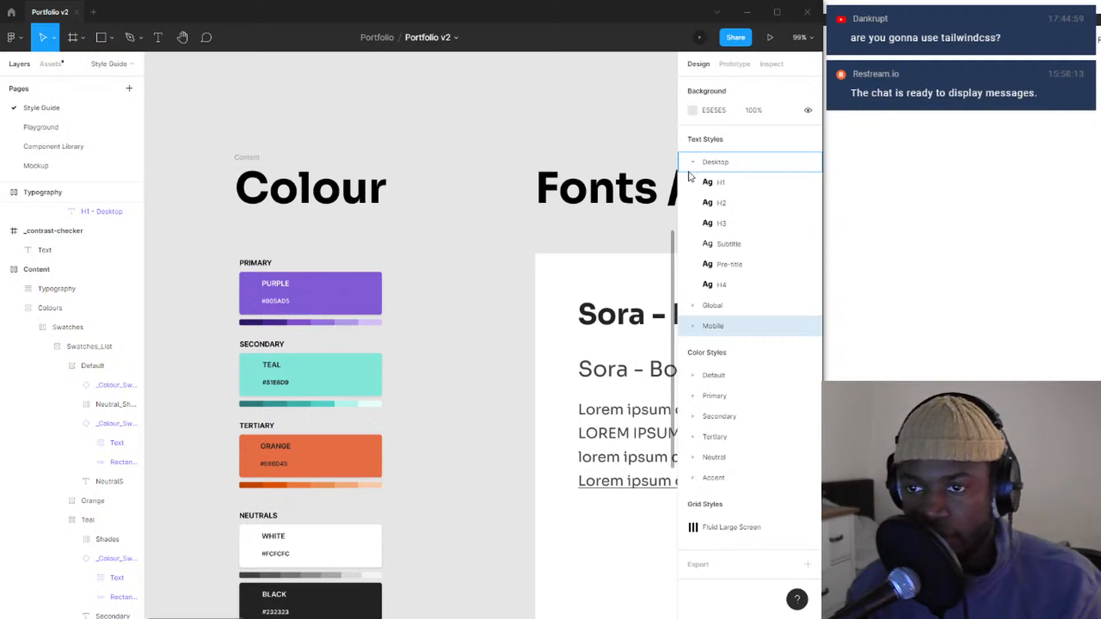
{"action": "left_click", "coordinate": [693, 163]}
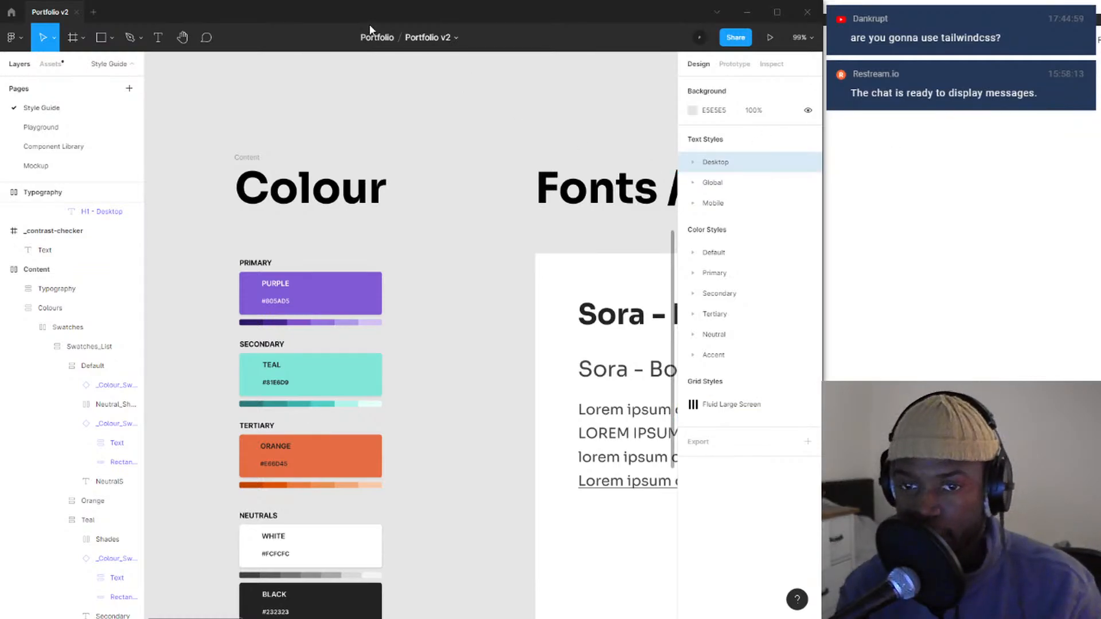
- Examine the Colour and Fonts / Typography sections, the heading samples and the Text Styles frame on the Style Guide page
{"action": "left_click", "coordinate": [358, 212]}
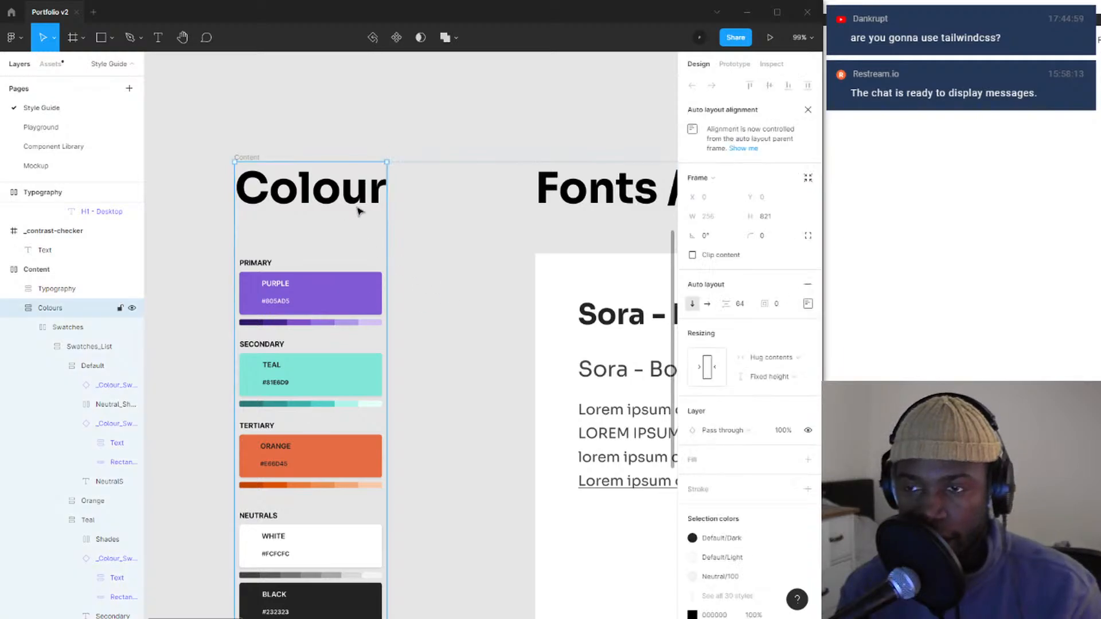
{"action": "left_click", "coordinate": [436, 107]}
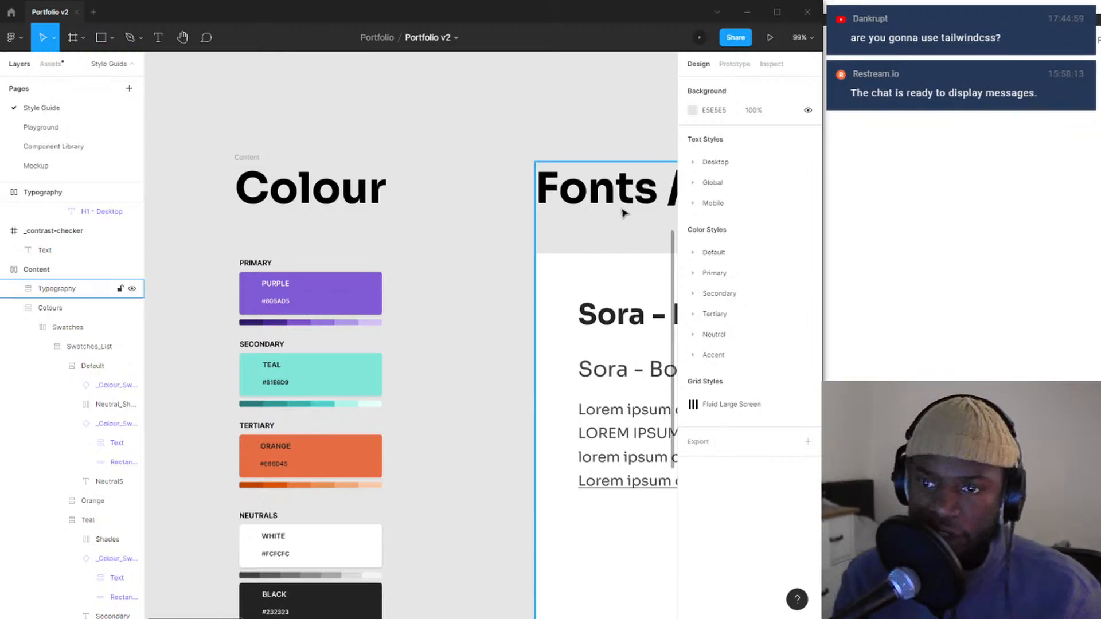
{"action": "left_click_drag", "start_coordinate": [573, 193], "coordinate": [428, 206]}
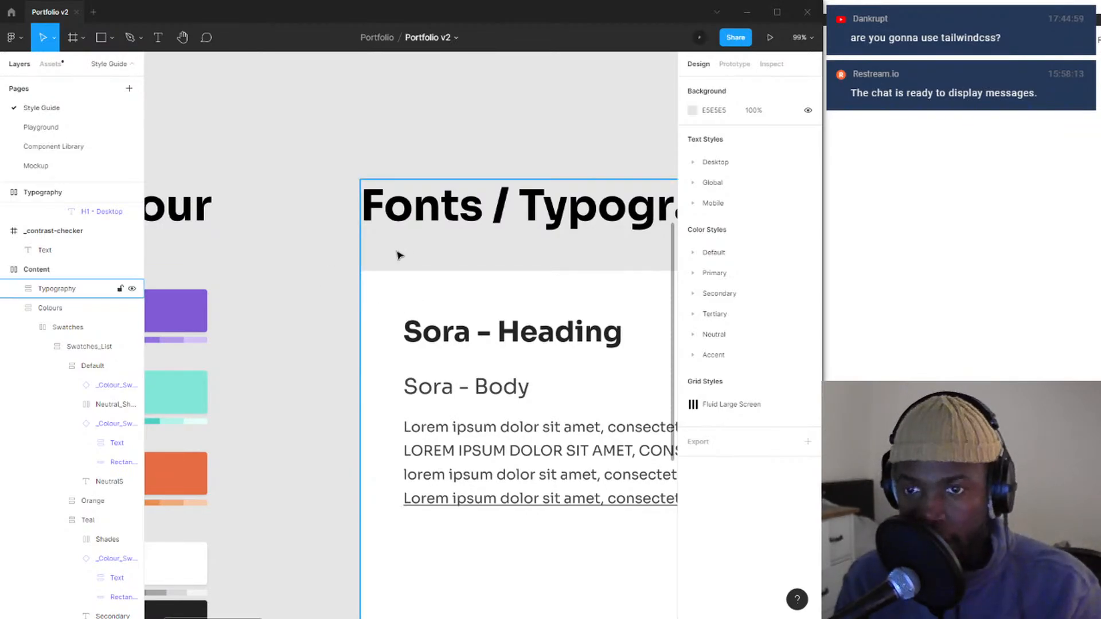
{"action": "scroll", "coordinate": [399, 253], "scroll_direction": "down", "scroll_amount": 5}
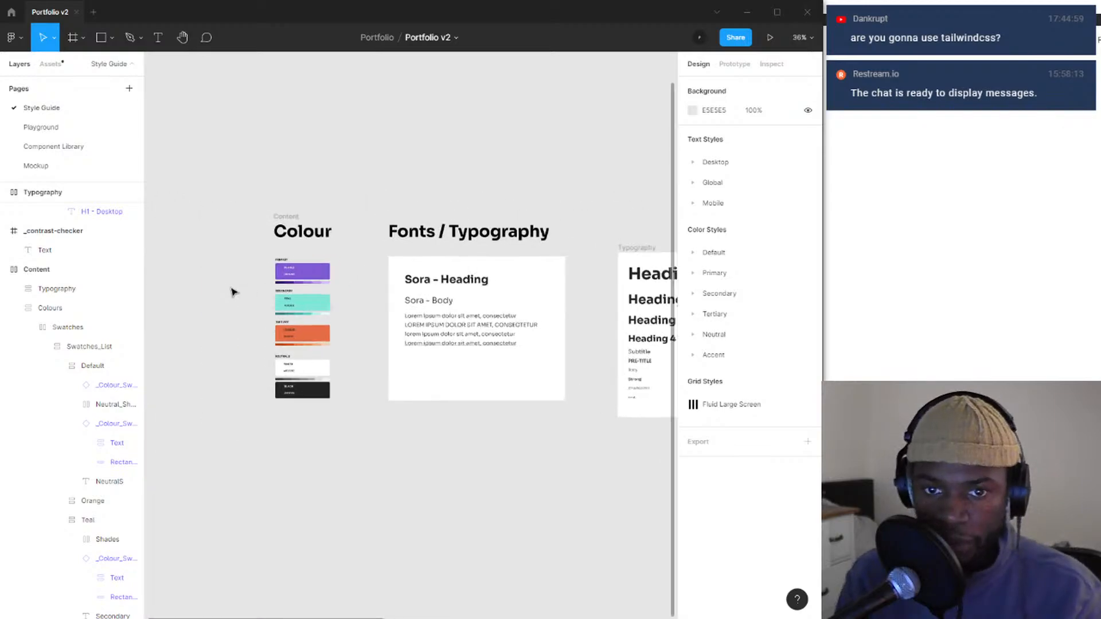
{"action": "scroll", "coordinate": [312, 287], "scroll_direction": "up", "scroll_amount": 4}
{"action": "scroll", "coordinate": [441, 263], "scroll_direction": "up", "scroll_amount": 3}
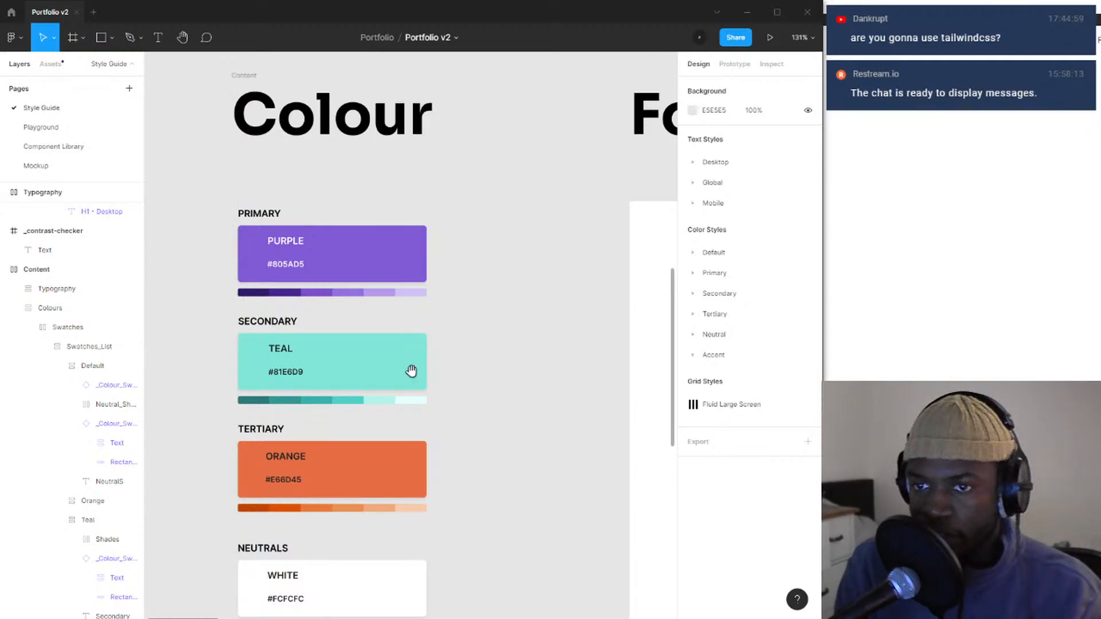
{"action": "scroll", "coordinate": [401, 370], "scroll_direction": "right", "scroll_amount": 1}
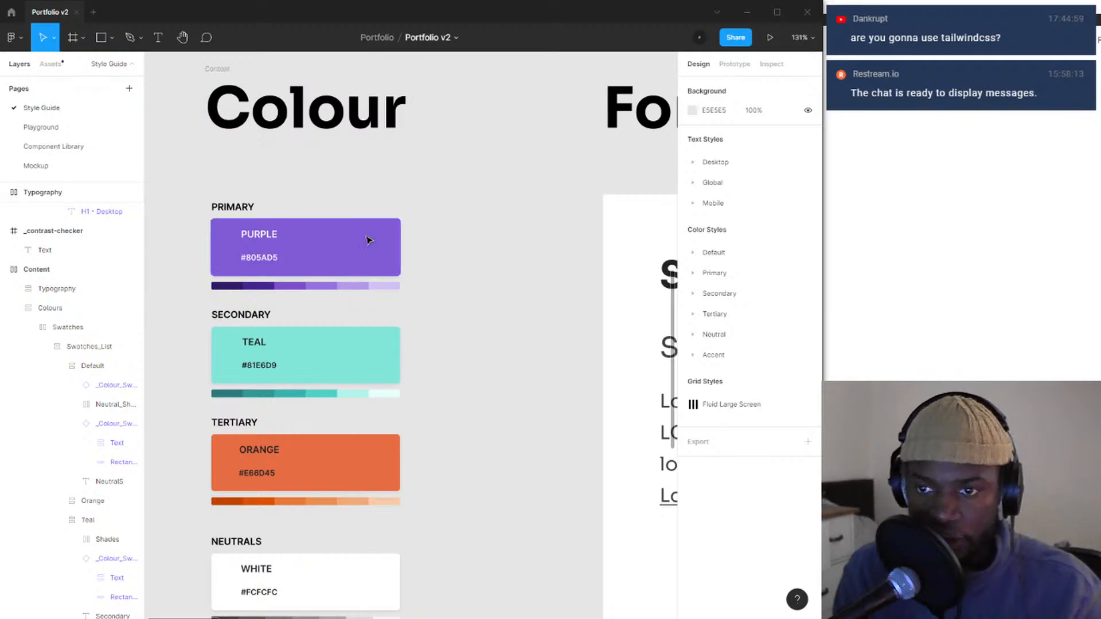
{"action": "scroll", "coordinate": [368, 240], "scroll_direction": "down", "scroll_amount": 5}
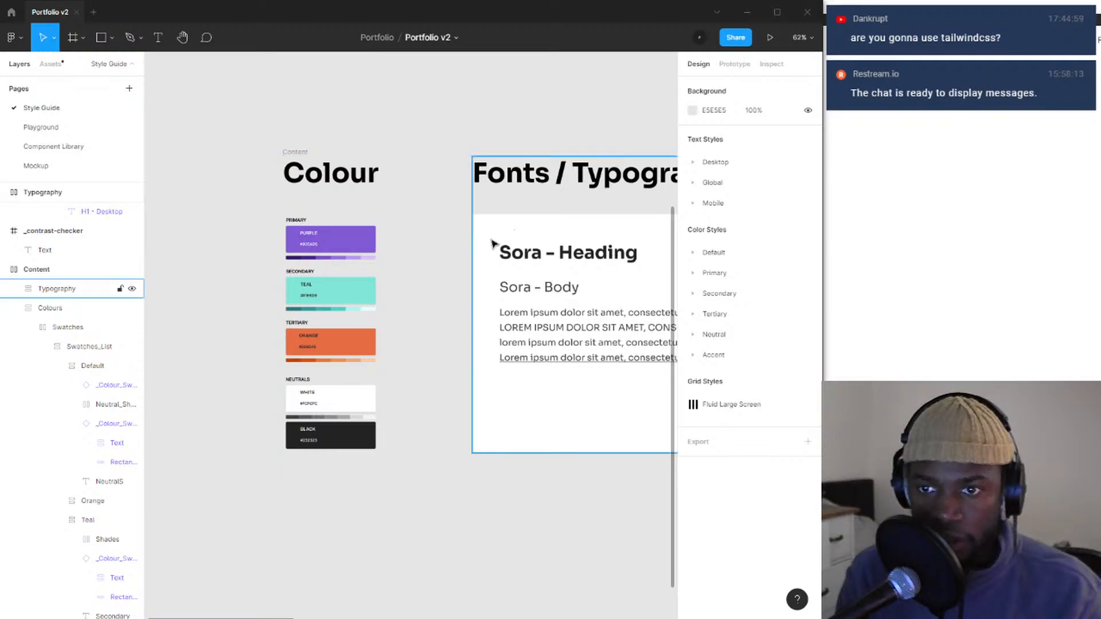
{"action": "scroll", "coordinate": [338, 226], "scroll_direction": "down", "scroll_amount": 3}
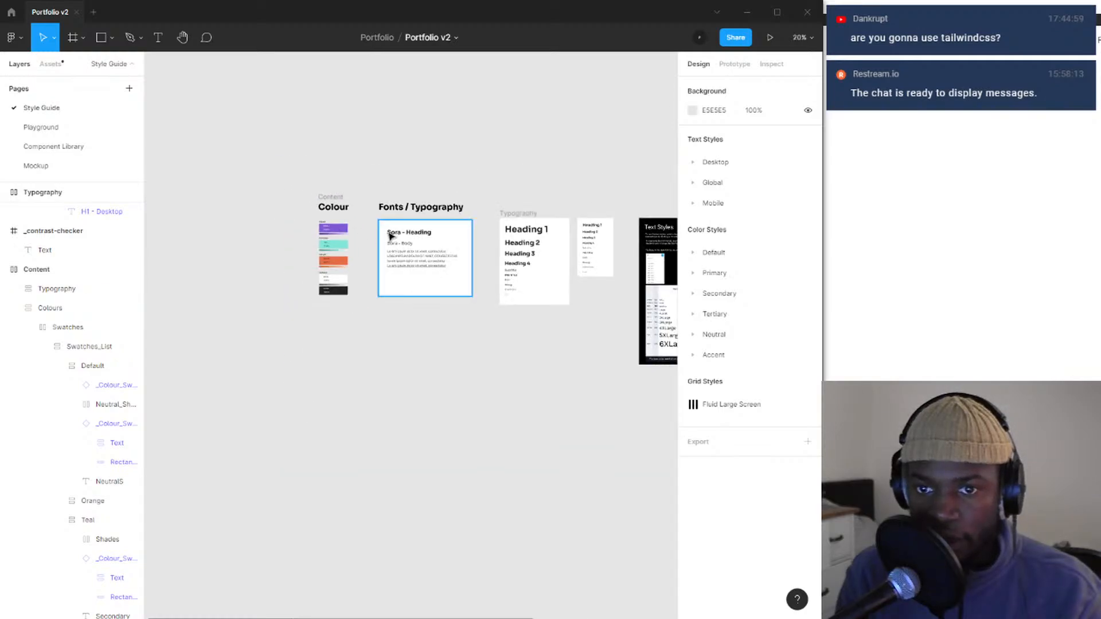
{"action": "scroll", "coordinate": [510, 244], "scroll_direction": "up", "scroll_amount": 3}
{"action": "left_click_drag", "start_coordinate": [611, 243], "coordinate": [249, 257]}
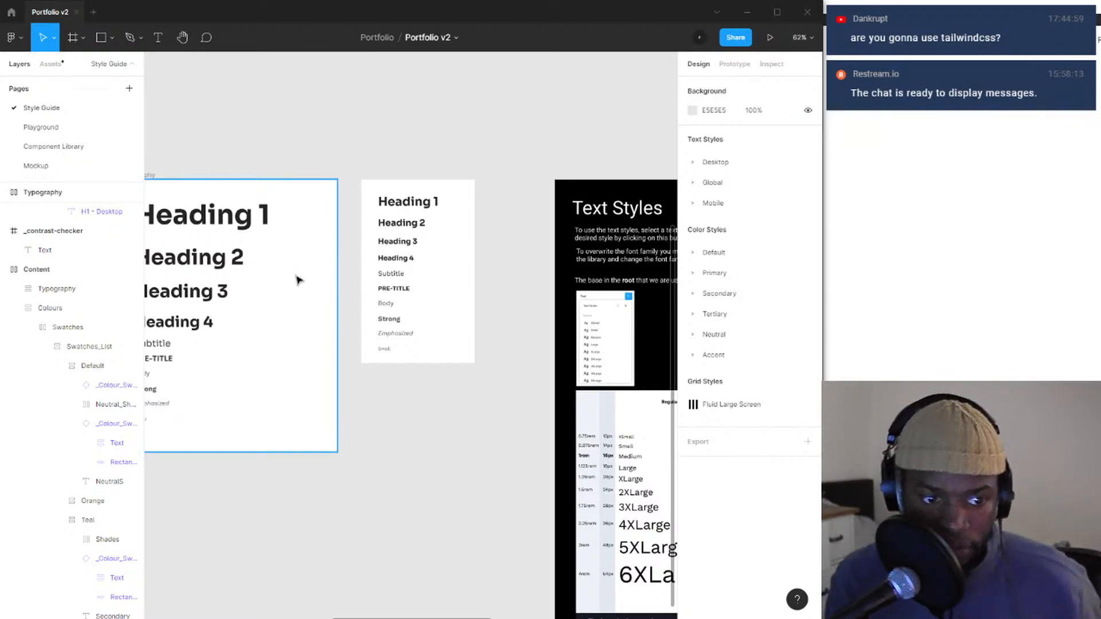
{"action": "scroll", "coordinate": [439, 247], "scroll_direction": "down", "scroll_amount": 5}
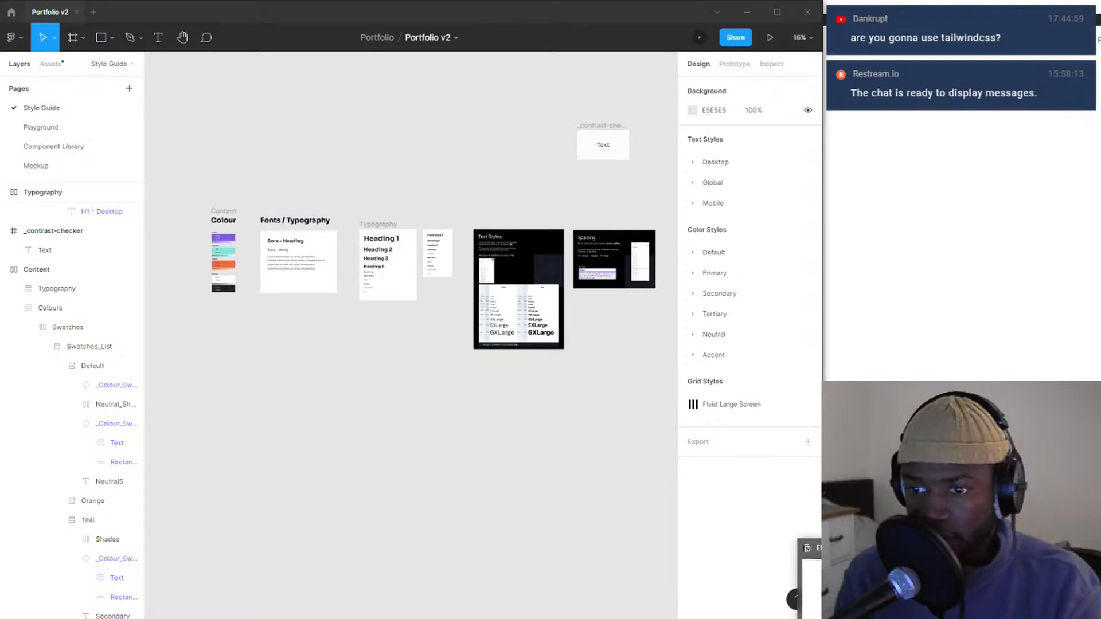
- Consult the EP2 - Designing with Figma checklist in Notion, and return to Figma to open the Component Library page
{"action": "key", "text": "alt+Tab"}
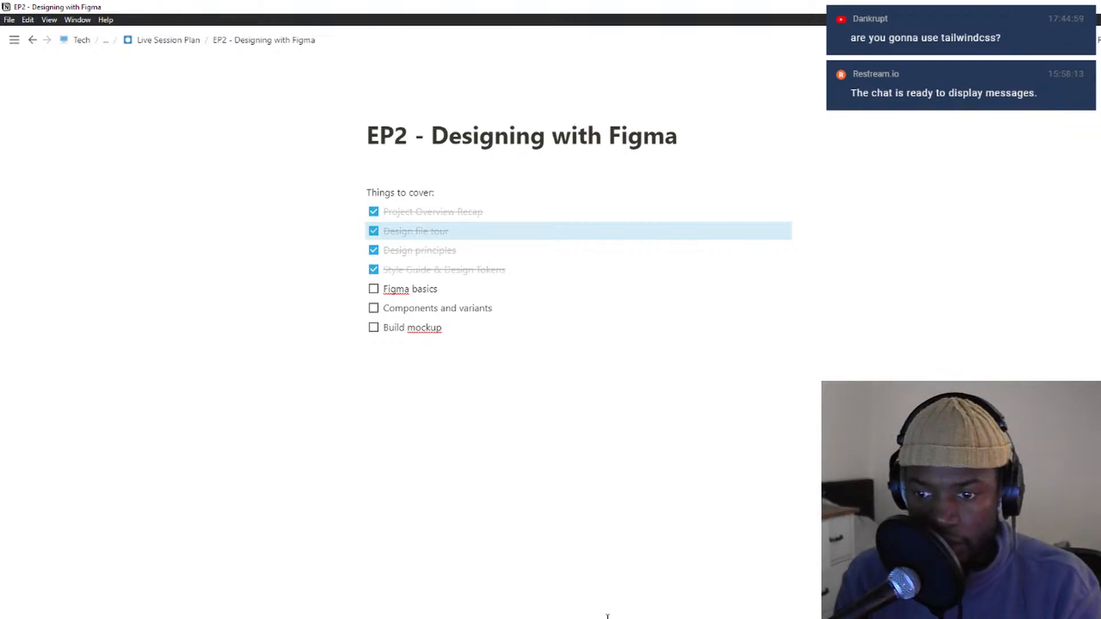
{"action": "left_click", "coordinate": [577, 600]}
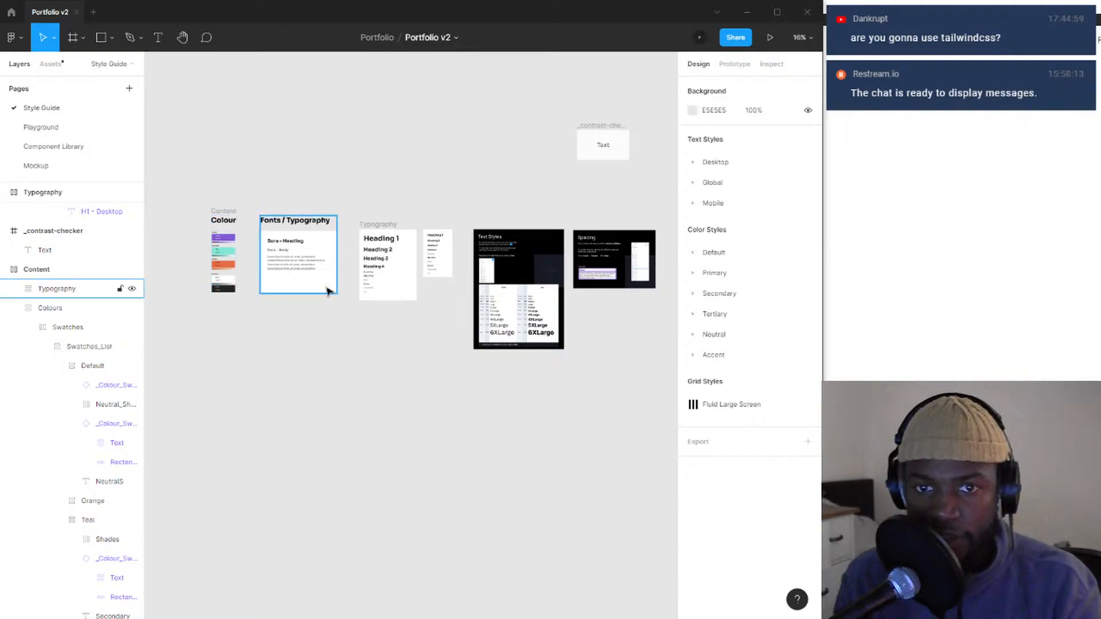
{"action": "left_click", "coordinate": [66, 126]}
{"action": "left_click", "coordinate": [60, 145]}
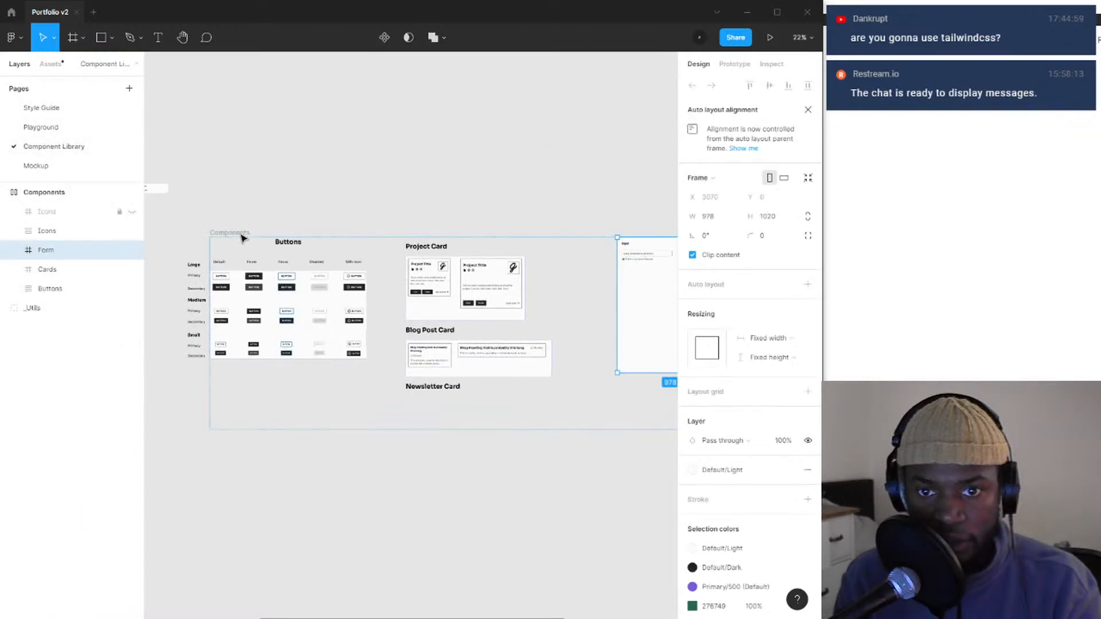
- Select the Button component set in the Buttons frame and examine its size, type and state variants
{"action": "scroll", "coordinate": [224, 304], "scroll_direction": "up", "scroll_amount": 5}
{"action": "left_click_drag", "start_coordinate": [226, 307], "coordinate": [380, 329]}
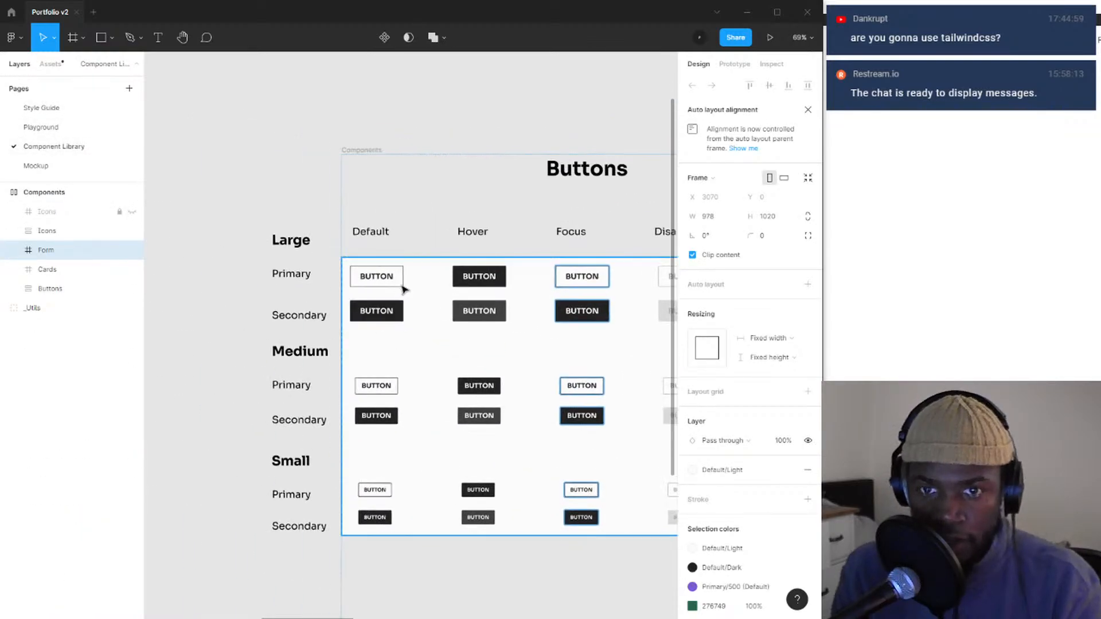
{"action": "left_click_drag", "start_coordinate": [404, 289], "coordinate": [284, 296]}
{"action": "scroll", "coordinate": [356, 258], "scroll_direction": "down", "scroll_amount": 3}
{"action": "left_click_drag", "start_coordinate": [383, 260], "coordinate": [320, 273]}
{"action": "left_click", "coordinate": [410, 301]}
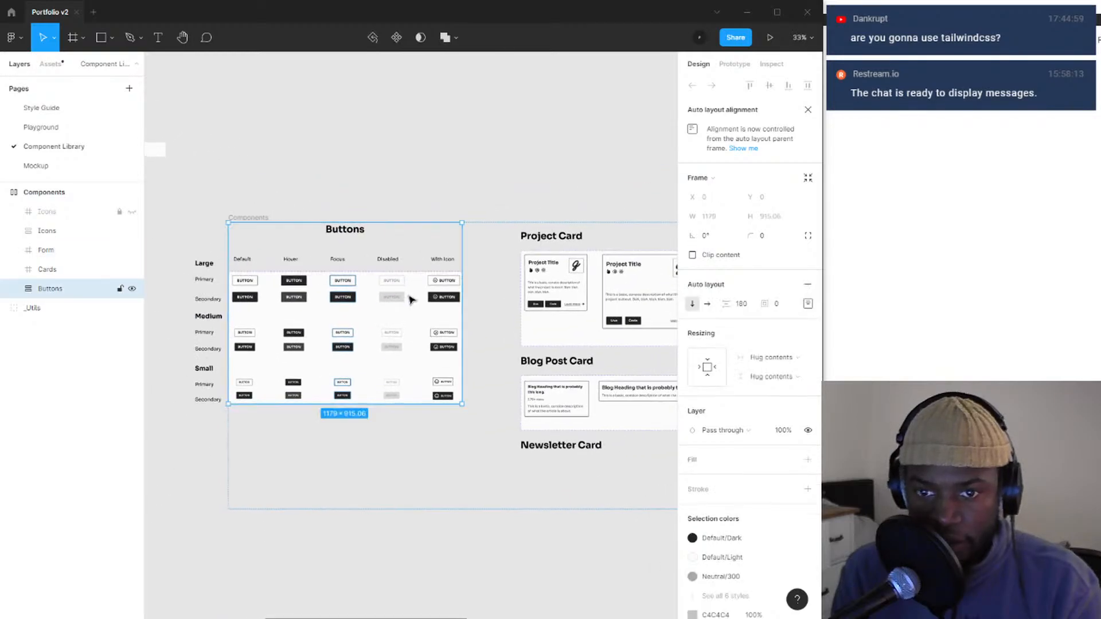
{"action": "left_click", "coordinate": [250, 290]}
{"action": "left_click", "coordinate": [41, 329]}
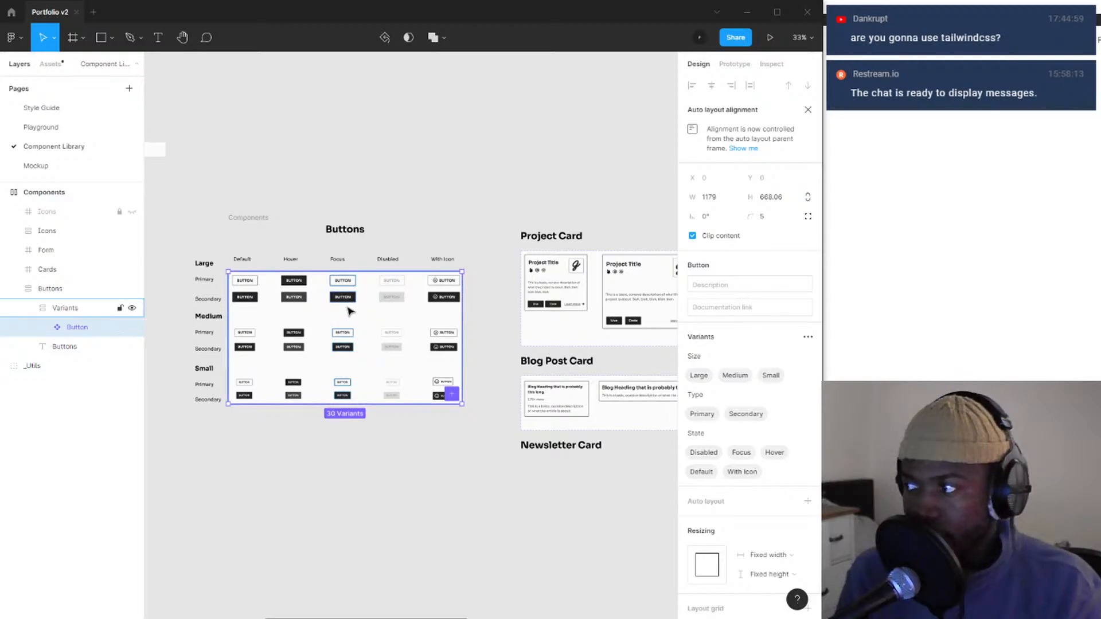
{"action": "scroll", "coordinate": [300, 309], "scroll_direction": "up", "scroll_amount": 5}
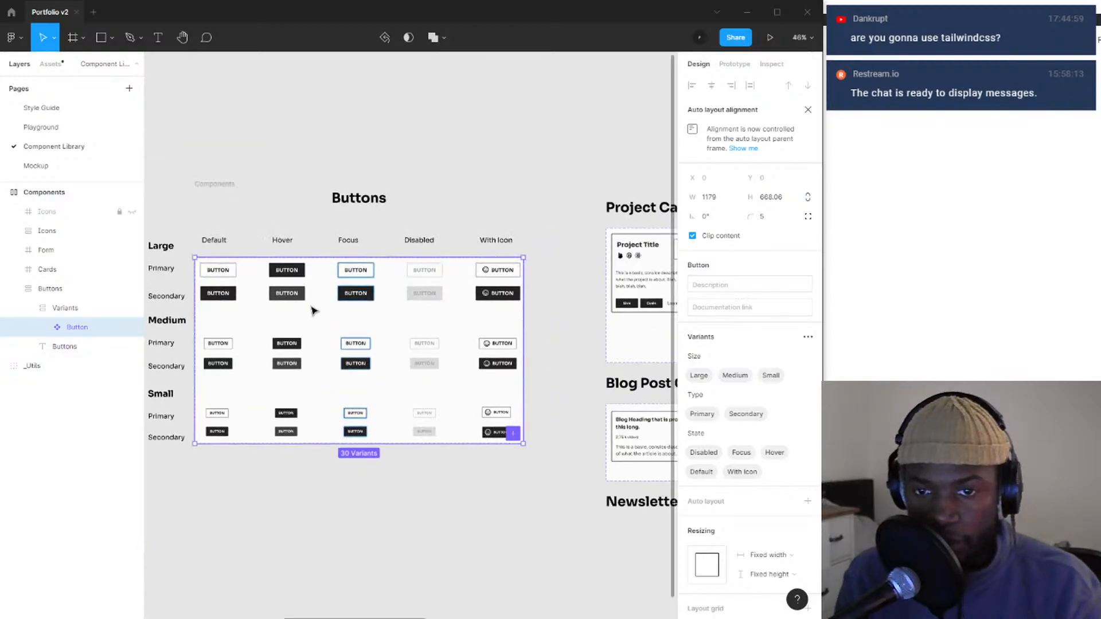
{"action": "left_click_drag", "start_coordinate": [370, 264], "coordinate": [337, 269]}
{"action": "scroll", "coordinate": [337, 270], "scroll_direction": "down", "scroll_amount": 1}
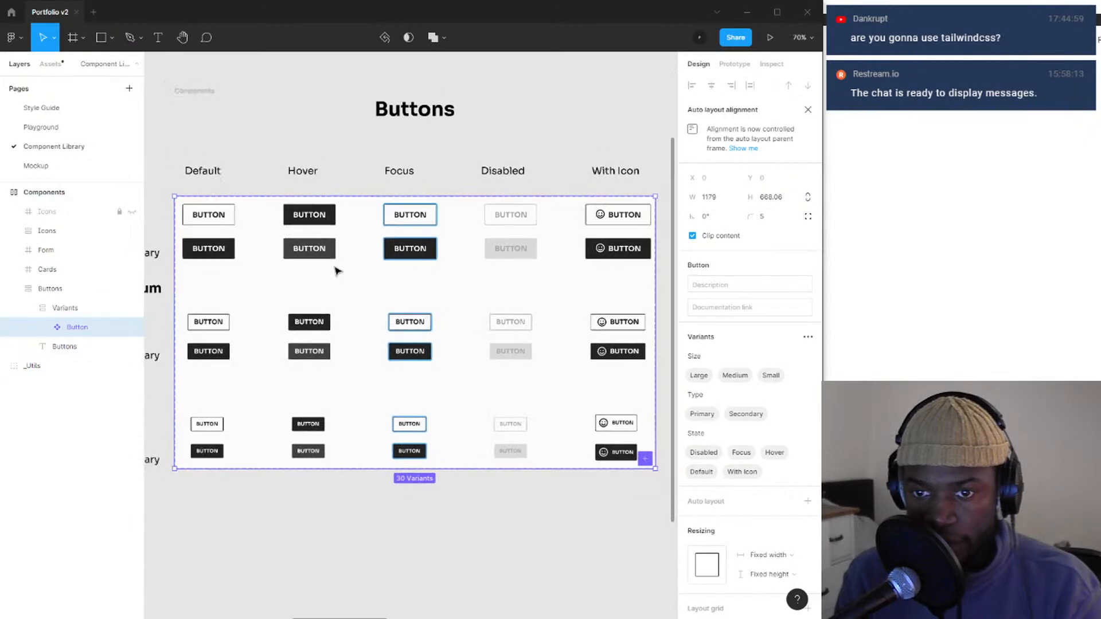
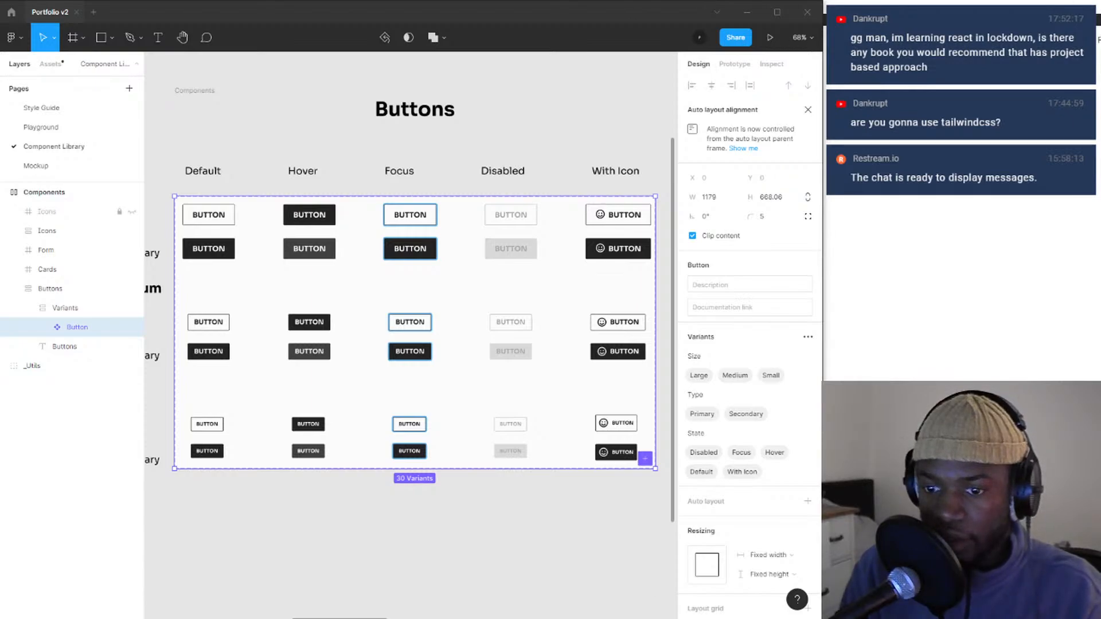
- Switch to the web browser and bring the Amazon page for Learning React: Modern Patterns for Developing React Apps into its window
{"action": "mouse_move", "coordinate": [608, 617]}
{"action": "left_click", "coordinate": [646, 570]}
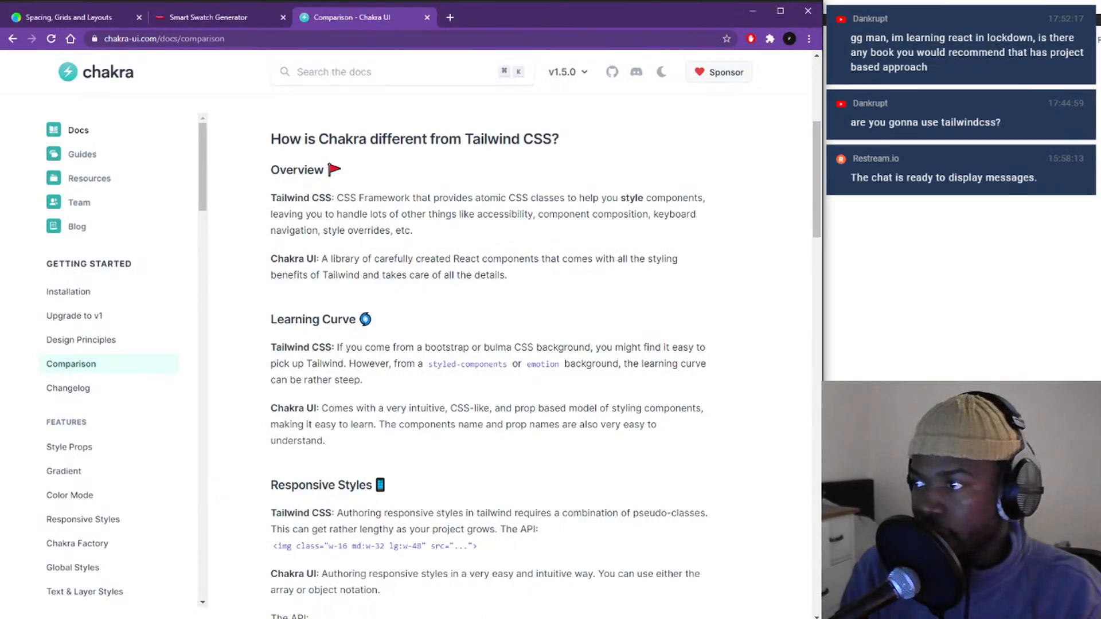
{"action": "left_click_drag", "start_coordinate": [1090, 137], "coordinate": [658, 22]}
{"action": "scroll", "coordinate": [396, 307], "scroll_direction": "down", "scroll_amount": 2}
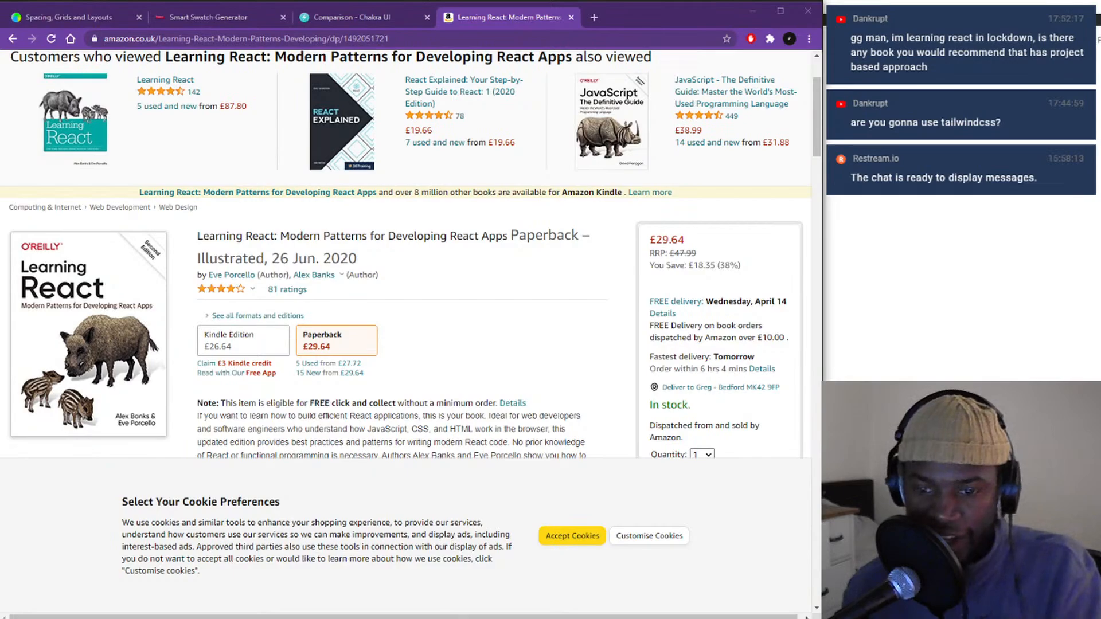
- Open a File Explorer window and move it onto the adjacent monitor
{"action": "key", "text": "super+e"}
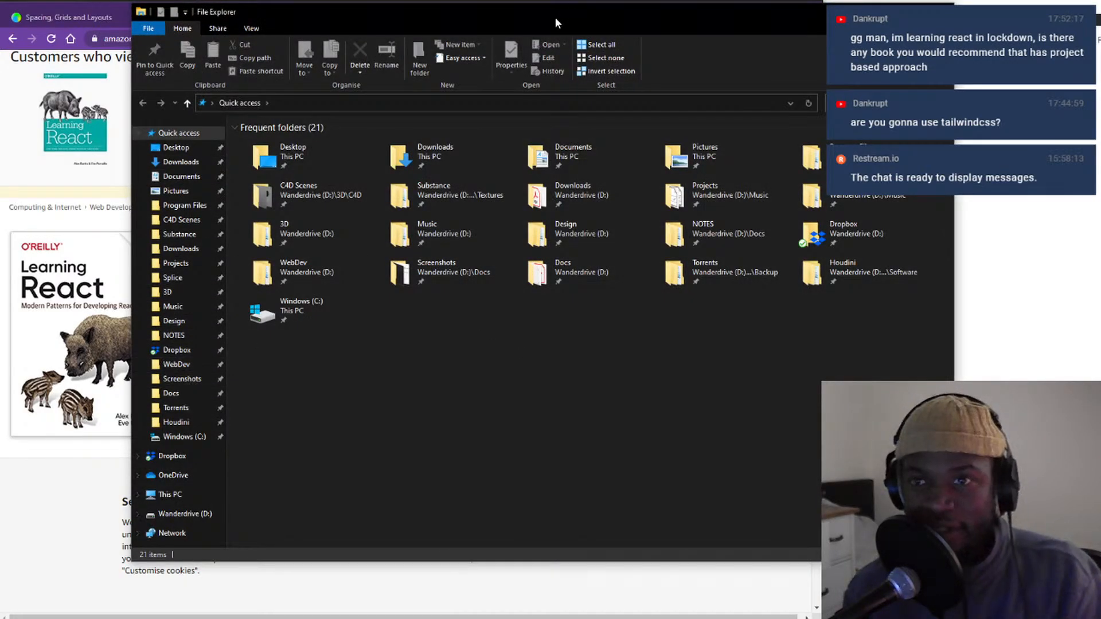
{"action": "left_click_drag", "start_coordinate": [555, 18], "coordinate": [1100, 16]}
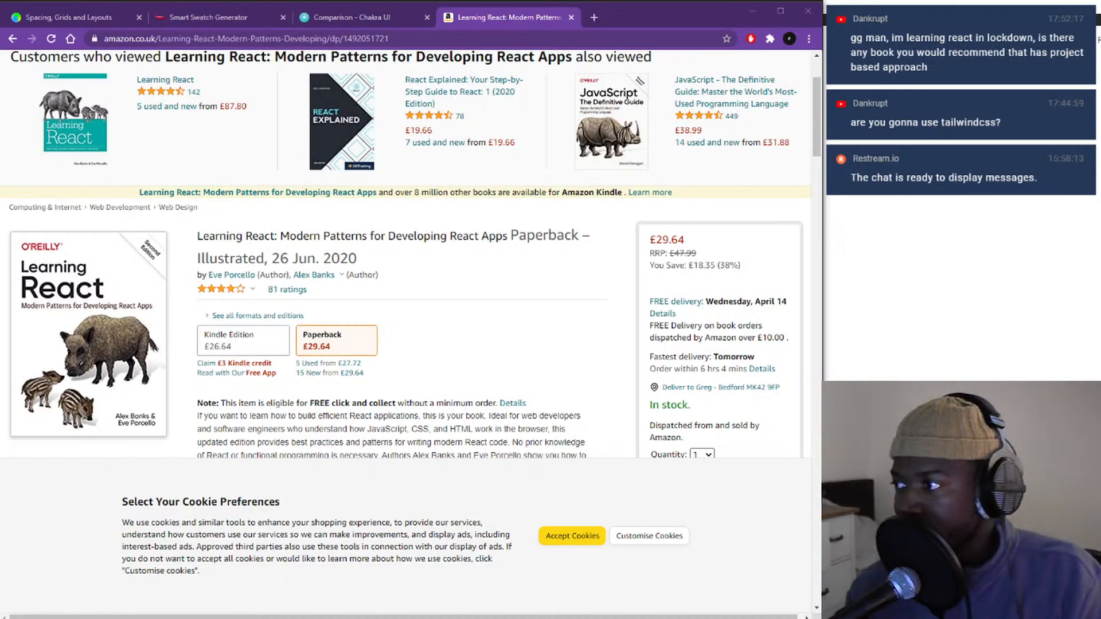
- Search the web for "the opinionated guide to react" and open the Opinionated Guide to React site from the results
{"action": "key", "text": "ctrl+l"}
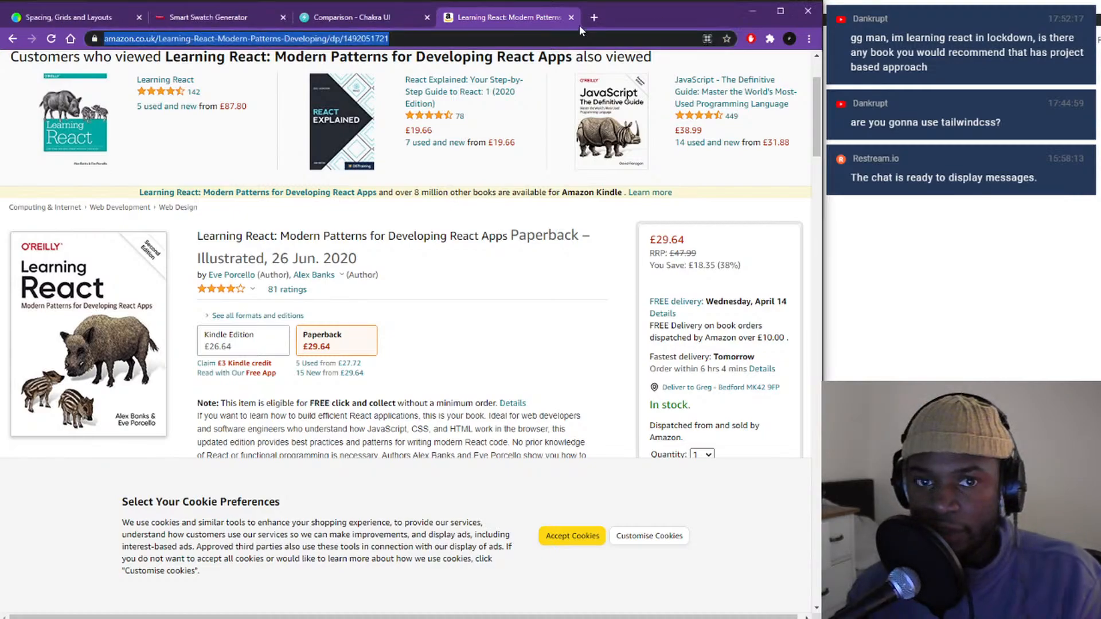
{"action": "type", "text": "the opioni"}
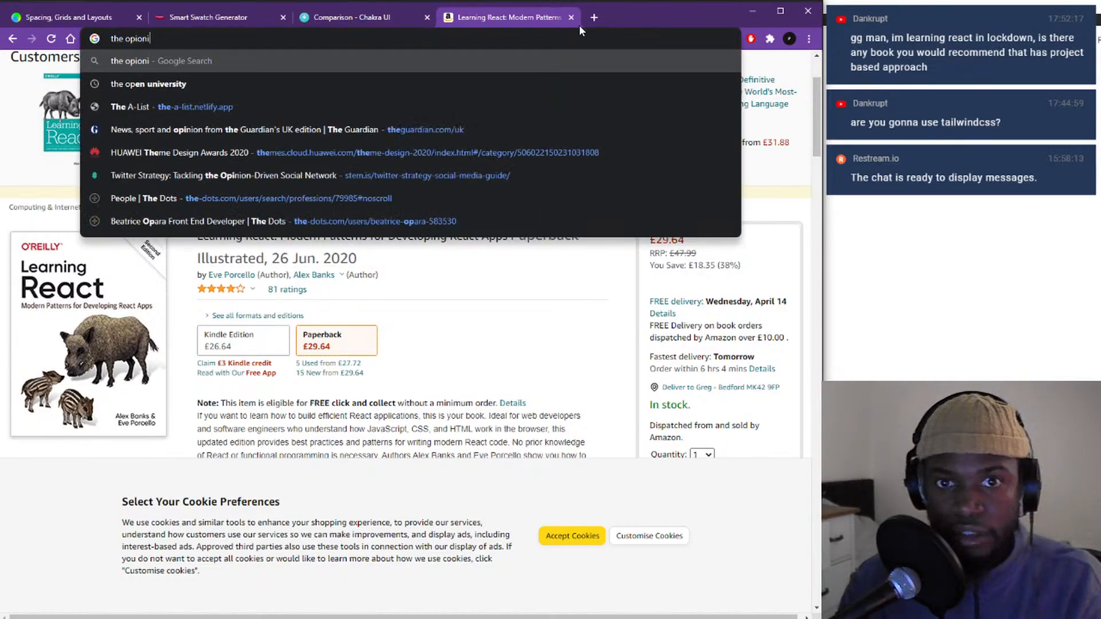
{"action": "key", "text": "BackSpace"}
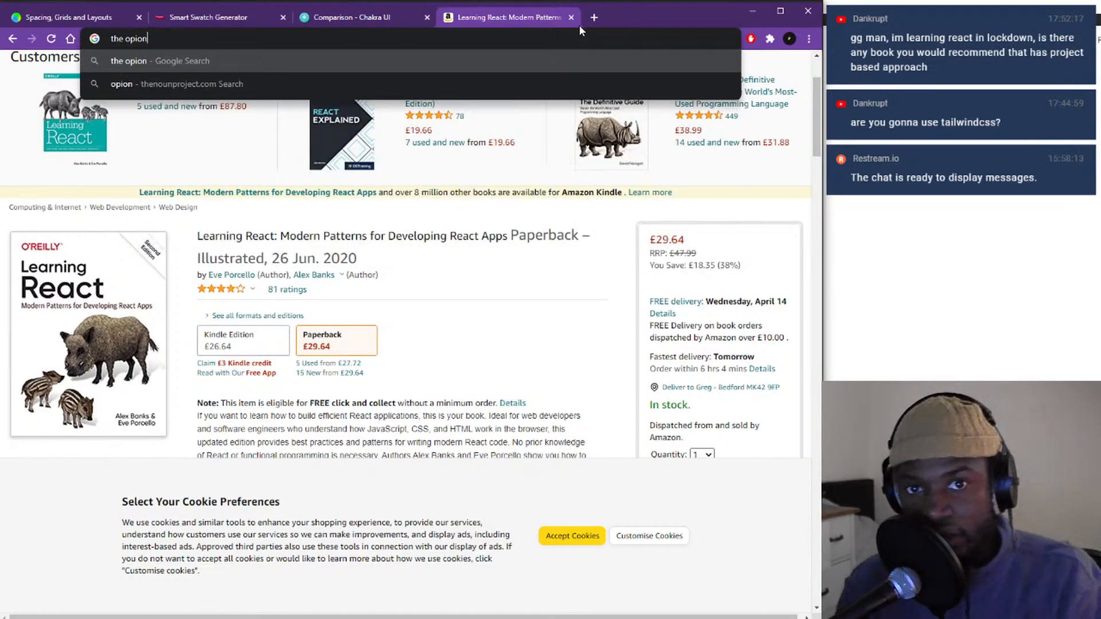
{"action": "type", "text": "ated"}
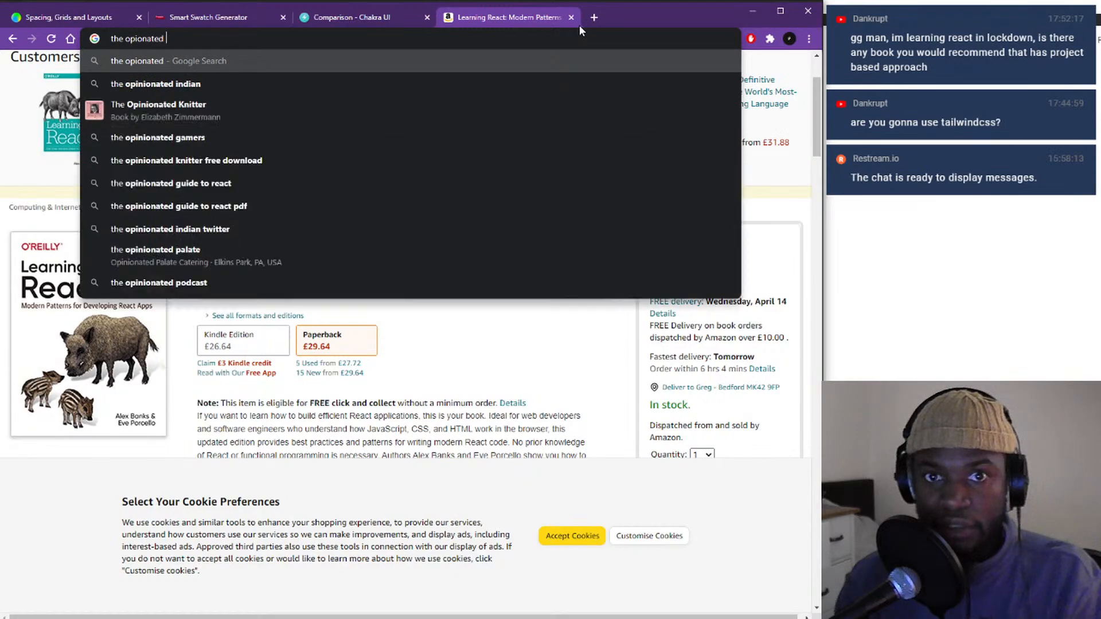
{"action": "type", "text": " guid"}
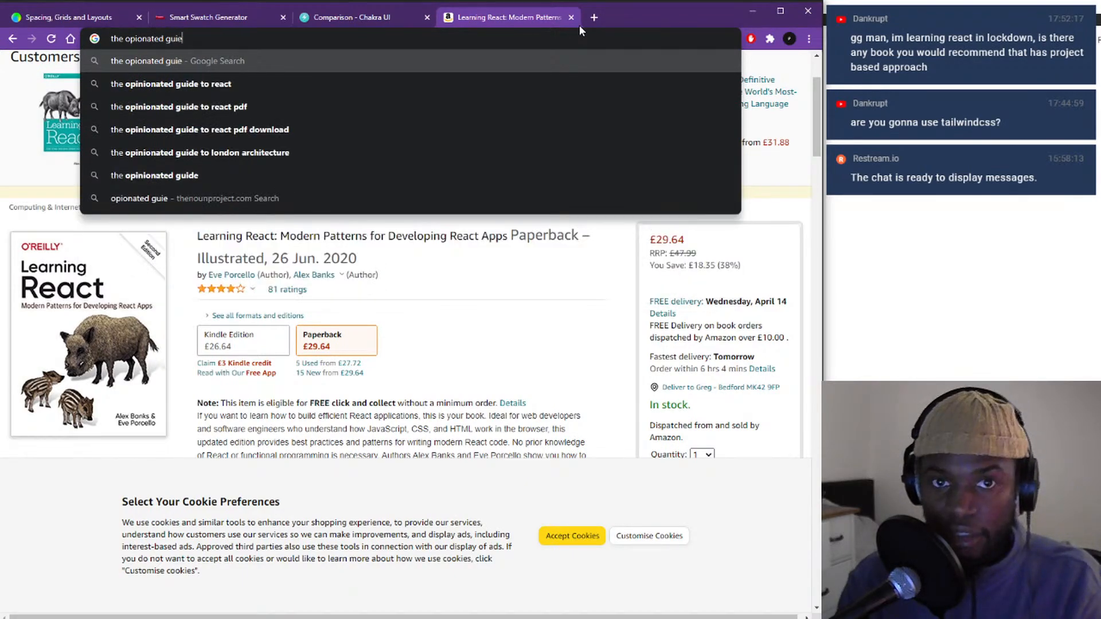
{"action": "type", "text": "e"}
{"action": "key", "text": "Down"}
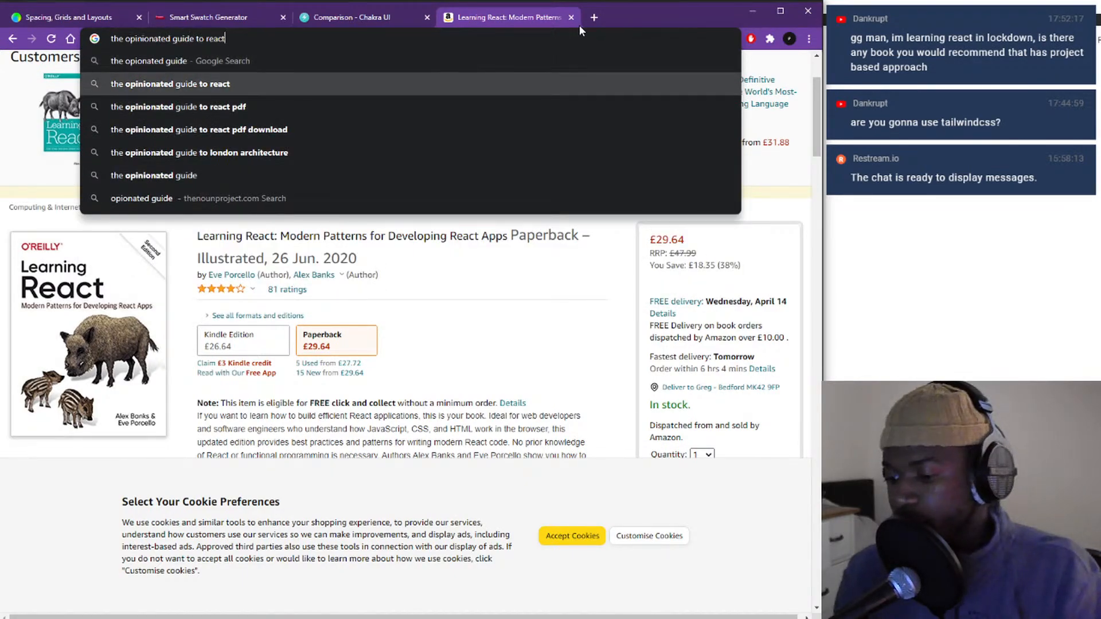
{"action": "key", "text": "Return"}
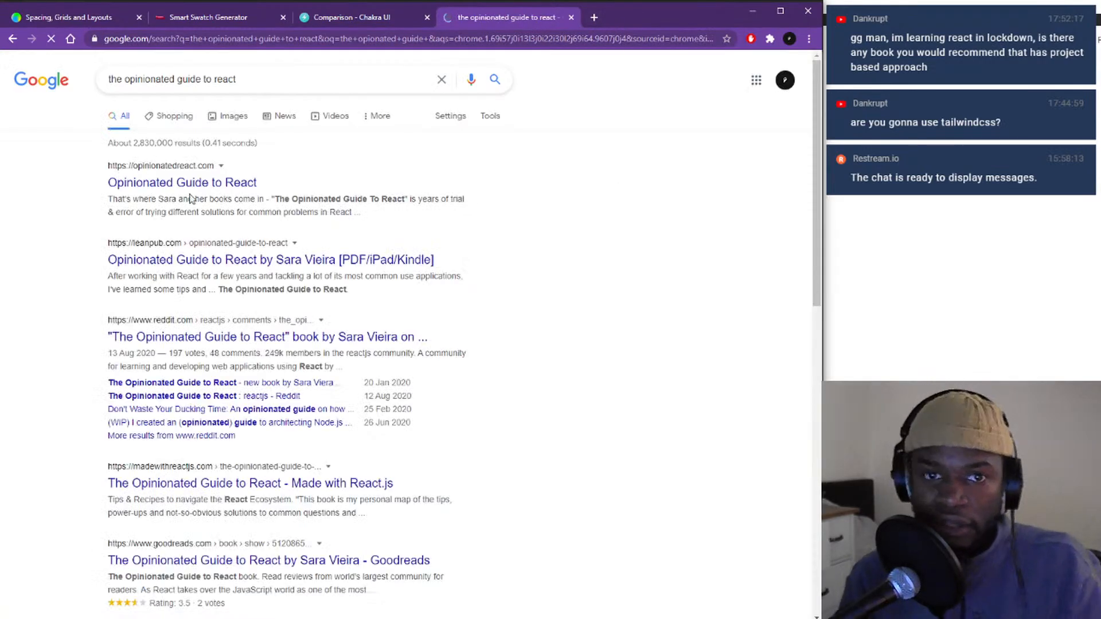
{"action": "left_click", "coordinate": [199, 184]}
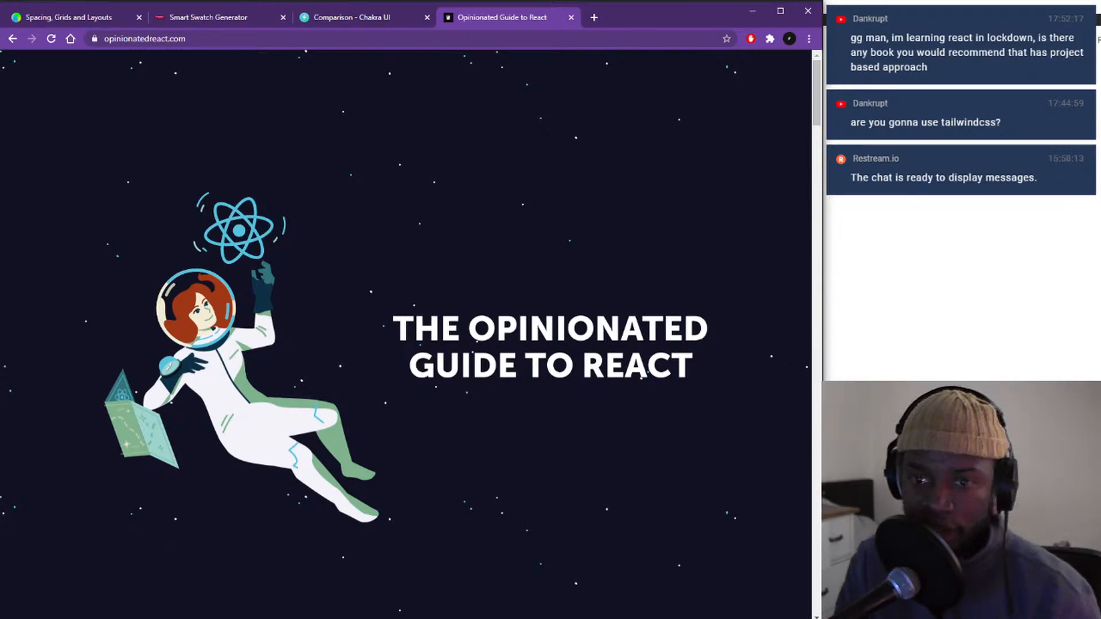
- Read through the book site's features, chapters and target audience, return to its start, and close the page
{"action": "scroll", "coordinate": [614, 215], "scroll_direction": "down", "scroll_amount": 6}
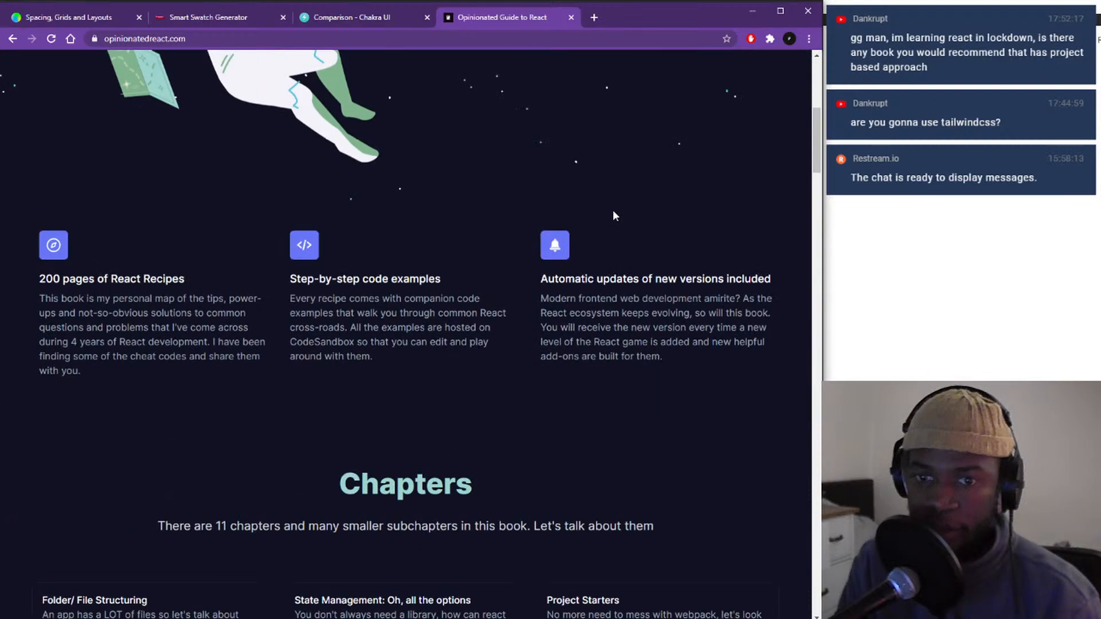
{"action": "scroll", "coordinate": [627, 215], "scroll_direction": "down", "scroll_amount": 4}
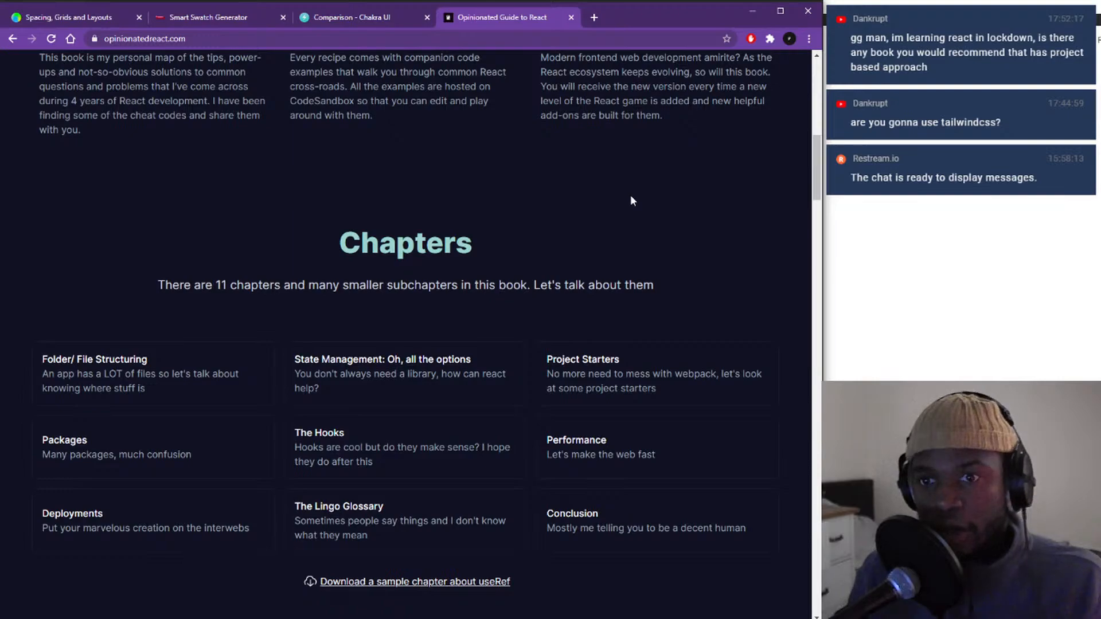
{"action": "scroll", "coordinate": [504, 257], "scroll_direction": "down", "scroll_amount": 4}
{"action": "scroll", "coordinate": [504, 257], "scroll_direction": "up", "scroll_amount": 2}
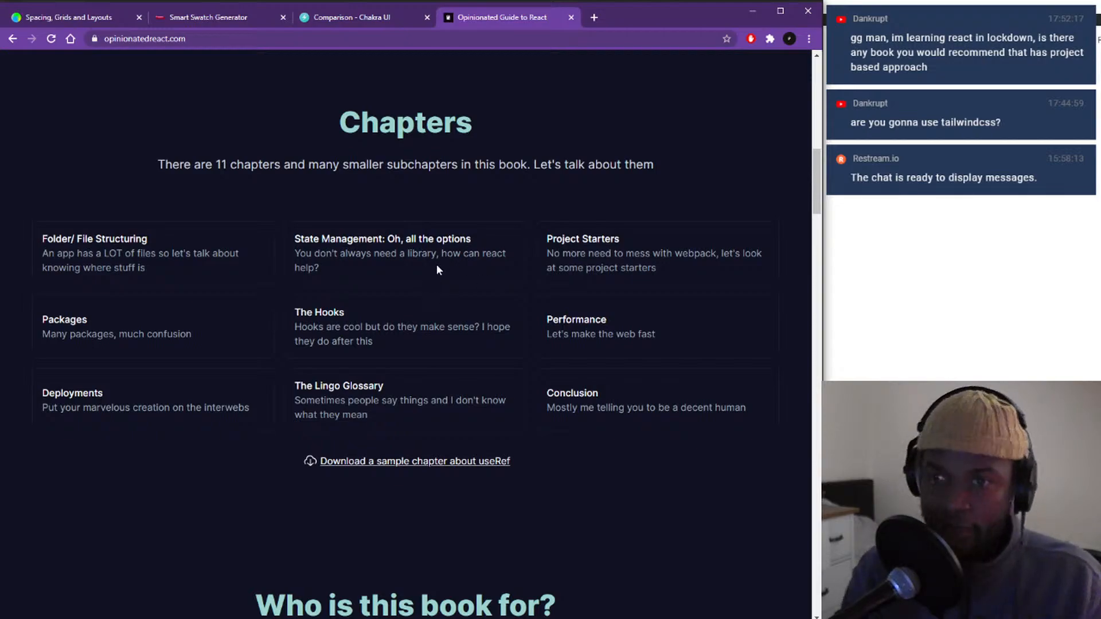
{"action": "scroll", "coordinate": [624, 172], "scroll_direction": "down", "scroll_amount": 5}
{"action": "scroll", "coordinate": [626, 191], "scroll_direction": "down", "scroll_amount": 20}
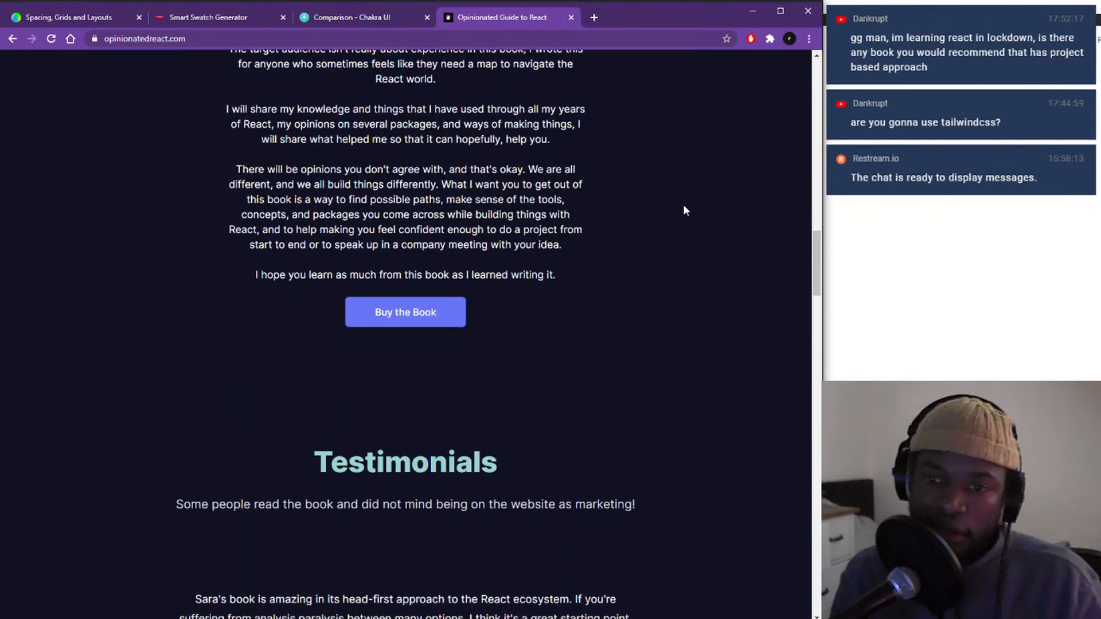
{"action": "left_click_drag", "start_coordinate": [803, 403], "coordinate": [615, 5]}
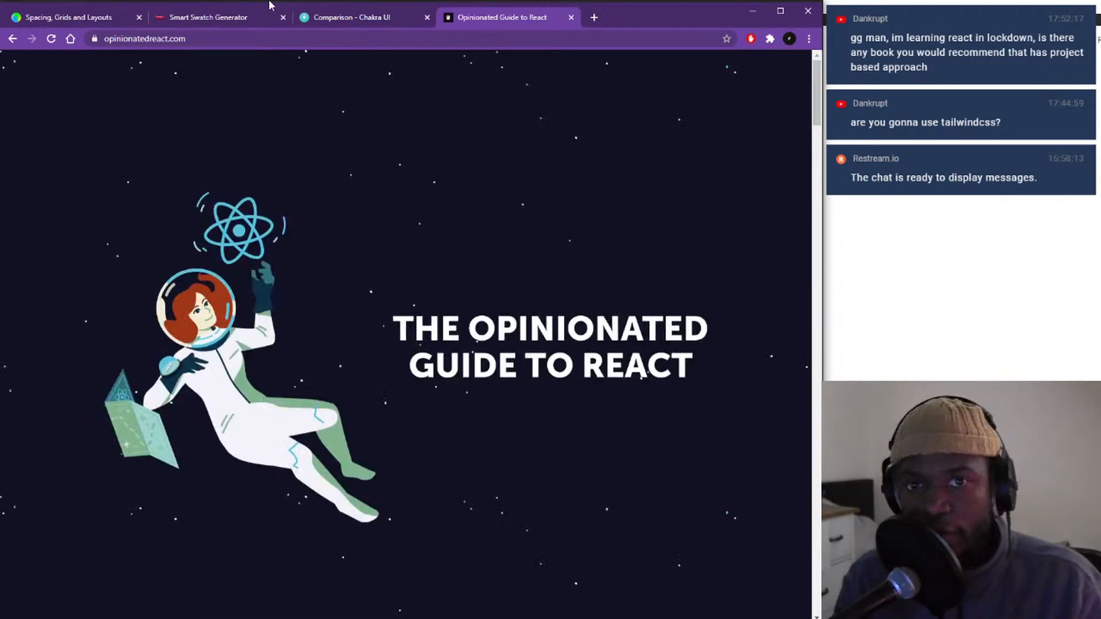
{"action": "left_click", "coordinate": [571, 18]}
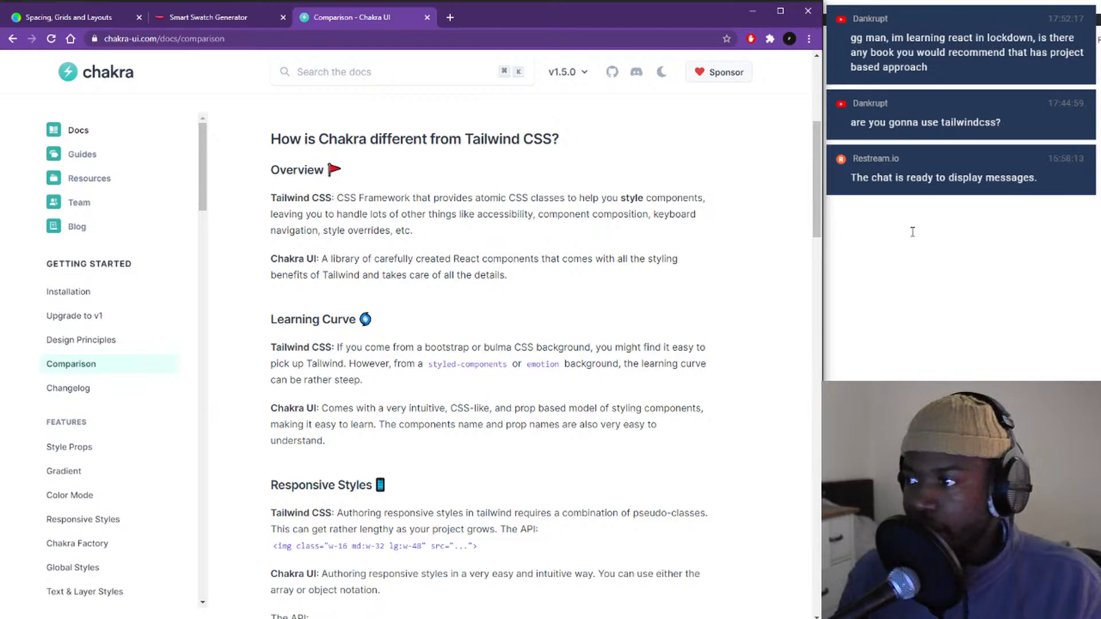
- Check the Notion checklist and the Figma file, and bring the YouTube results for "net ninja react" into the browser window
{"action": "key", "text": "alt+Tab"}
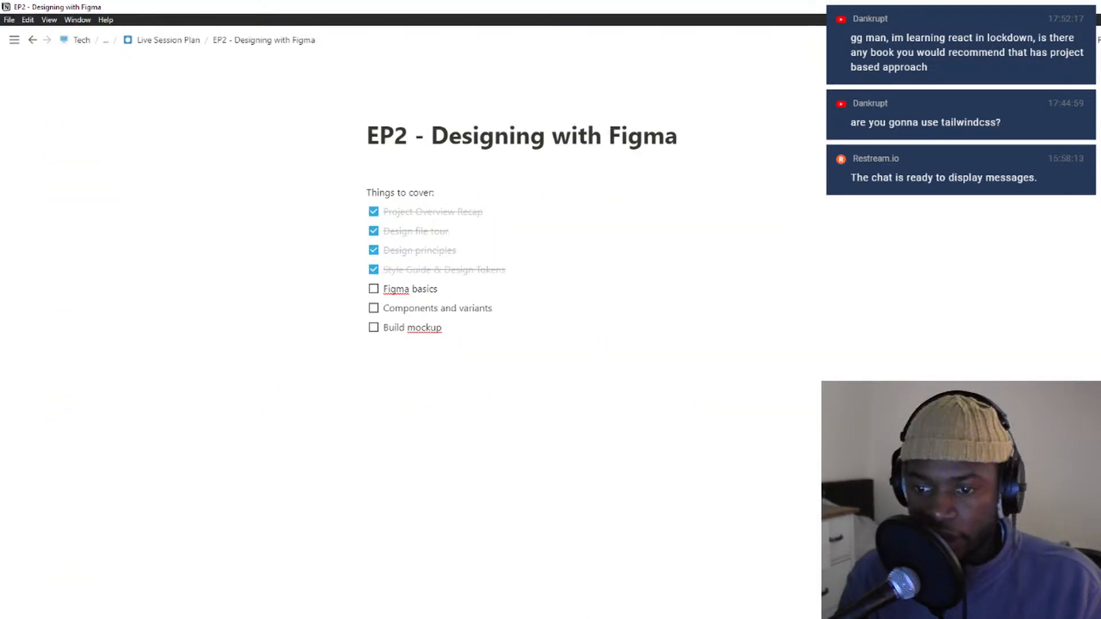
{"action": "key", "text": "alt+Tab"}
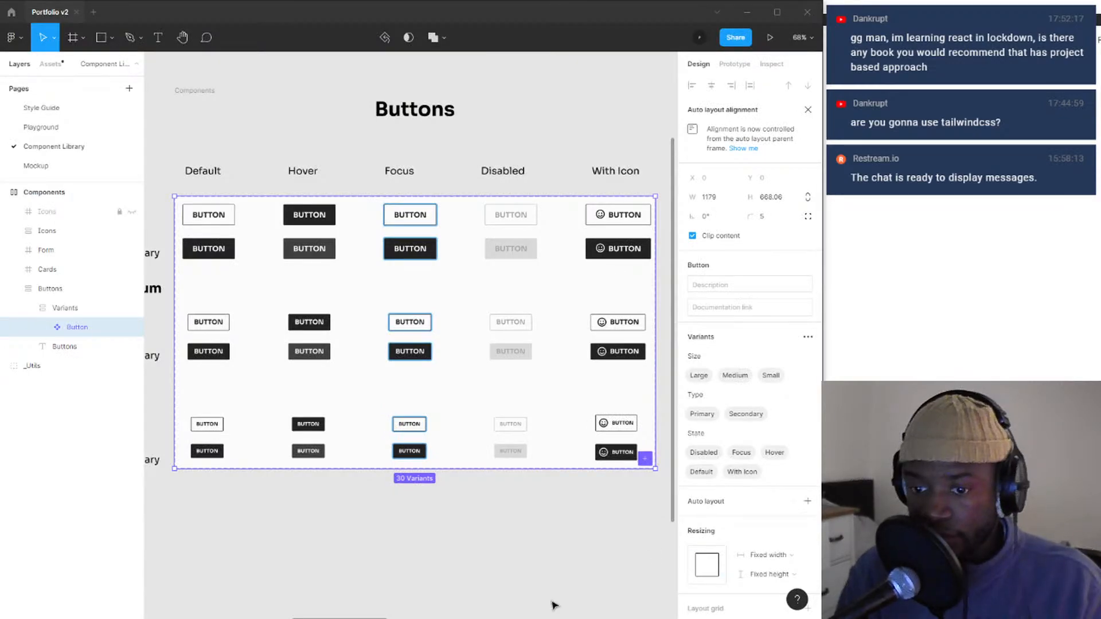
{"action": "key", "text": "alt+Tab"}
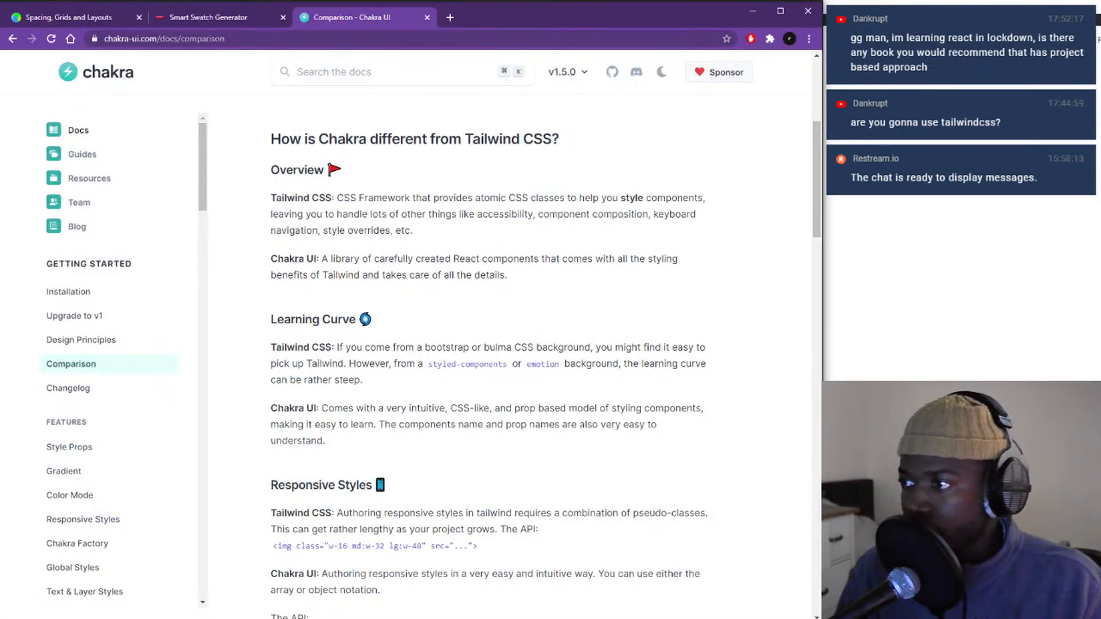
{"action": "left_click_drag", "start_coordinate": [1100, 75], "coordinate": [579, 15]}
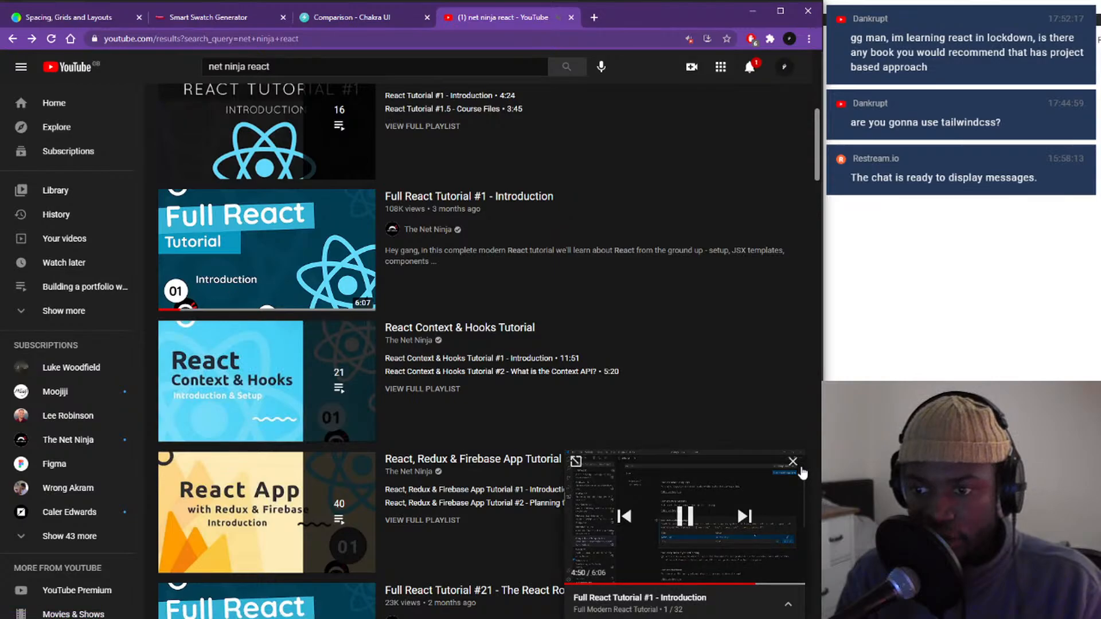
- Dismiss the mini player, look over the search results, and open The Net Ninja's Full Modern React Tutorial playlist
{"action": "left_click", "coordinate": [795, 461]}
{"action": "scroll", "coordinate": [362, 332], "scroll_direction": "down", "scroll_amount": 3}
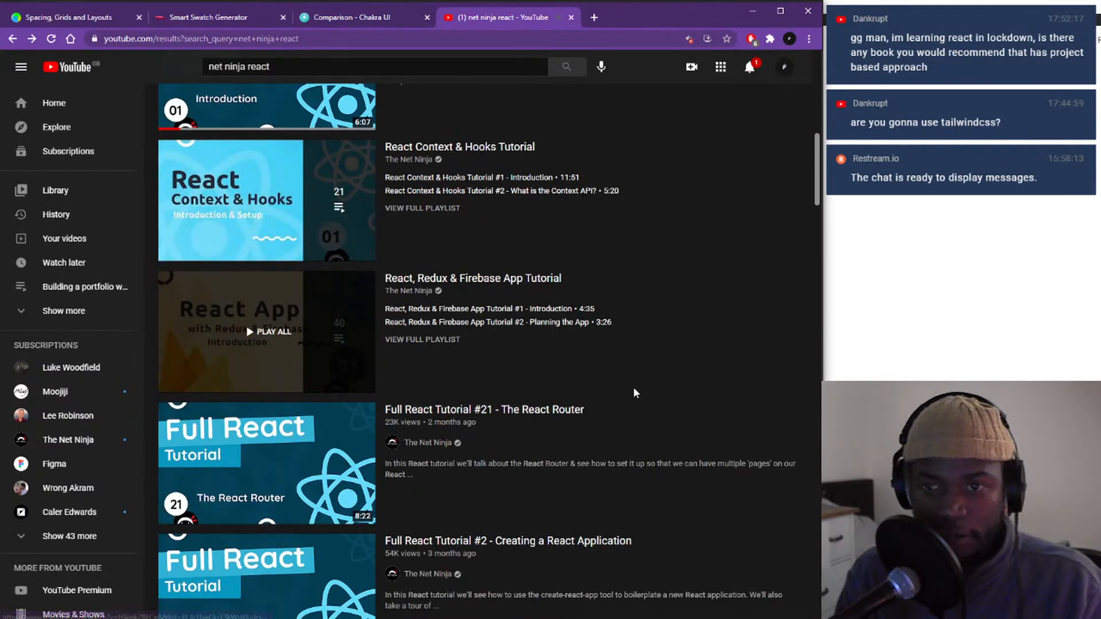
{"action": "scroll", "coordinate": [554, 298], "scroll_direction": "up", "scroll_amount": 5}
{"action": "scroll", "coordinate": [499, 343], "scroll_direction": "up", "scroll_amount": 2}
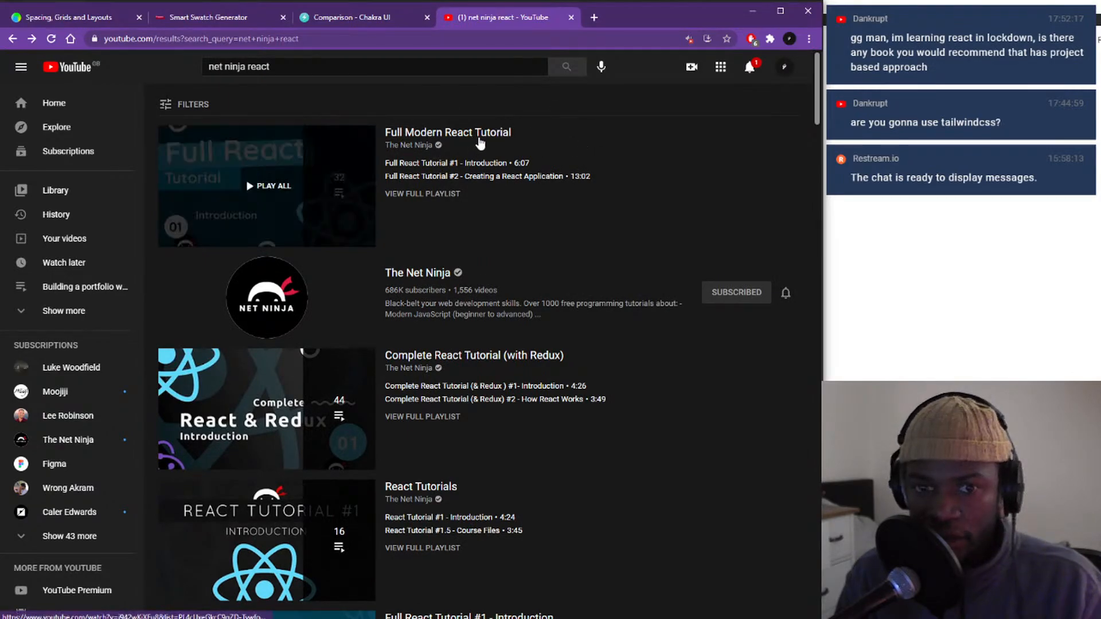
{"action": "left_click", "coordinate": [480, 142]}
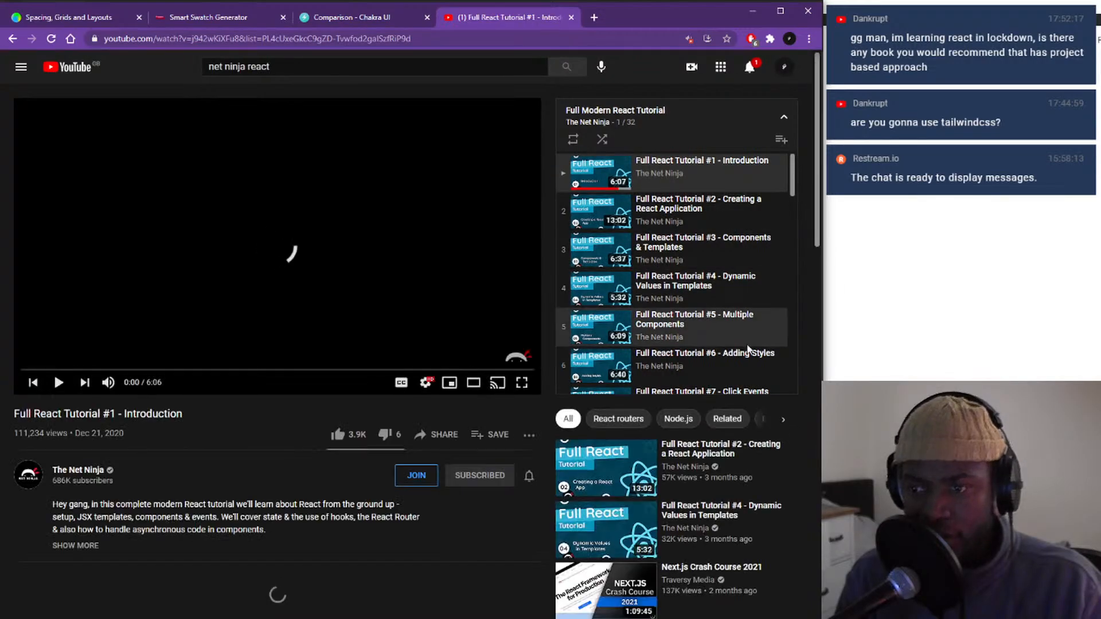
- Browse the lessons in the Full Modern React Tutorial playlist and close the YouTube page
{"action": "scroll", "coordinate": [745, 350], "scroll_direction": "down", "scroll_amount": 8}
{"action": "scroll", "coordinate": [731, 218], "scroll_direction": "up", "scroll_amount": 4}
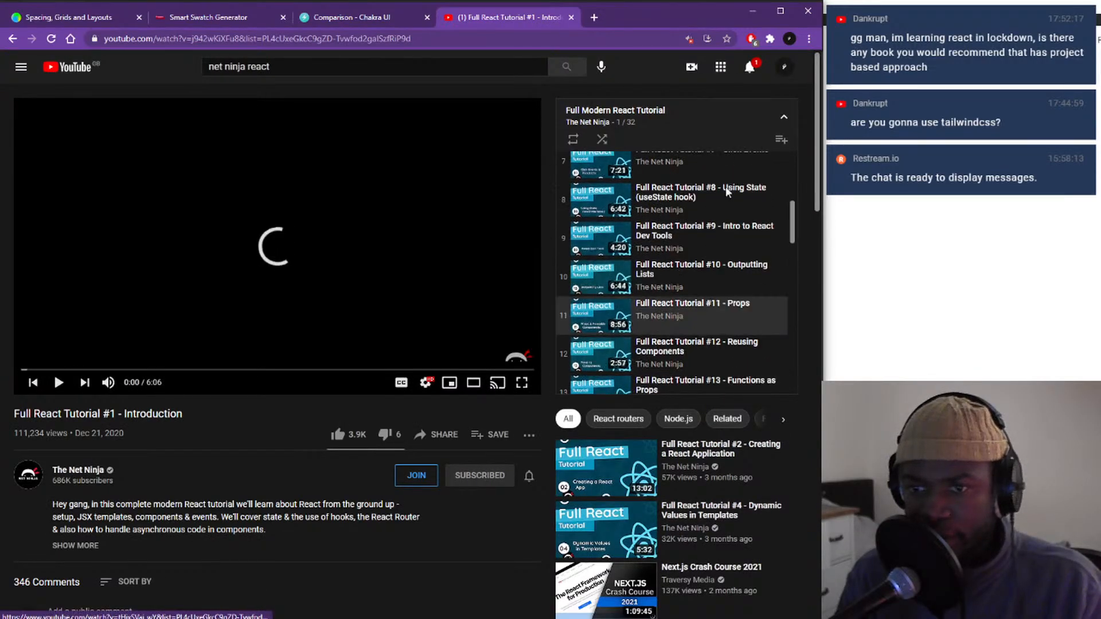
{"action": "scroll", "coordinate": [727, 191], "scroll_direction": "up", "scroll_amount": 4}
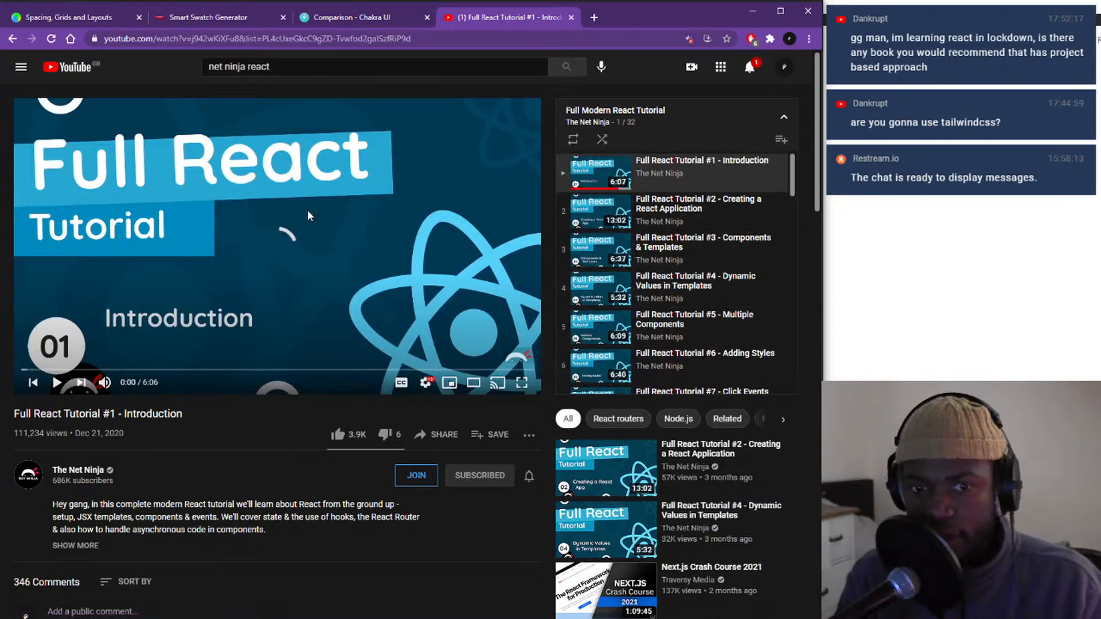
{"action": "left_click", "coordinate": [572, 18]}
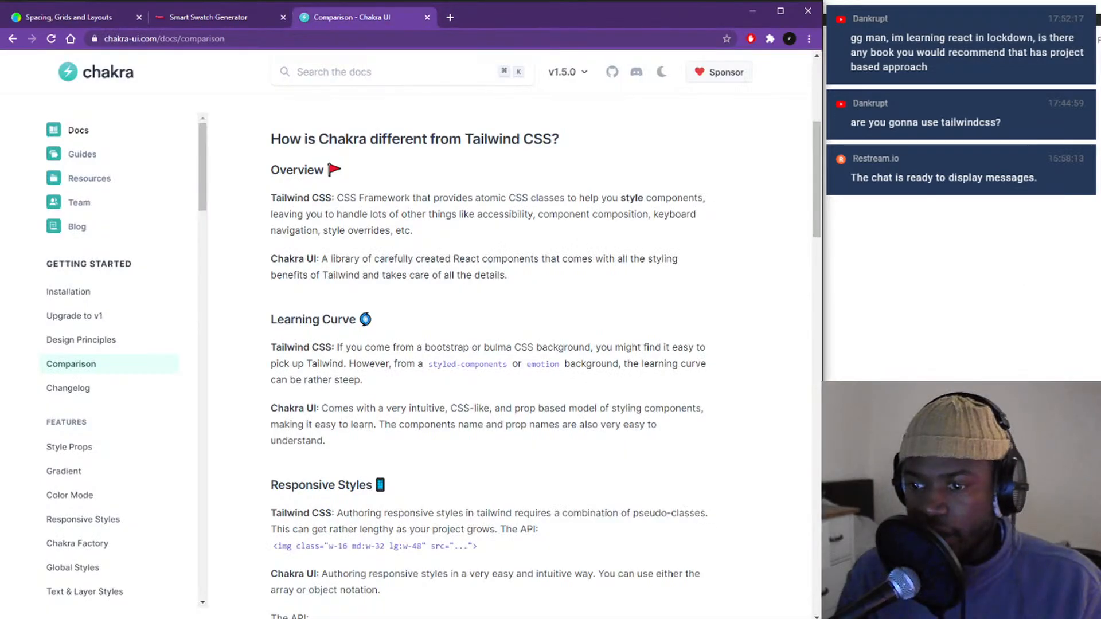
- Switch to Figma and examine the Buttons frame with its size and type rows alongside the neighbouring cards
{"action": "key", "text": "alt+Tab"}
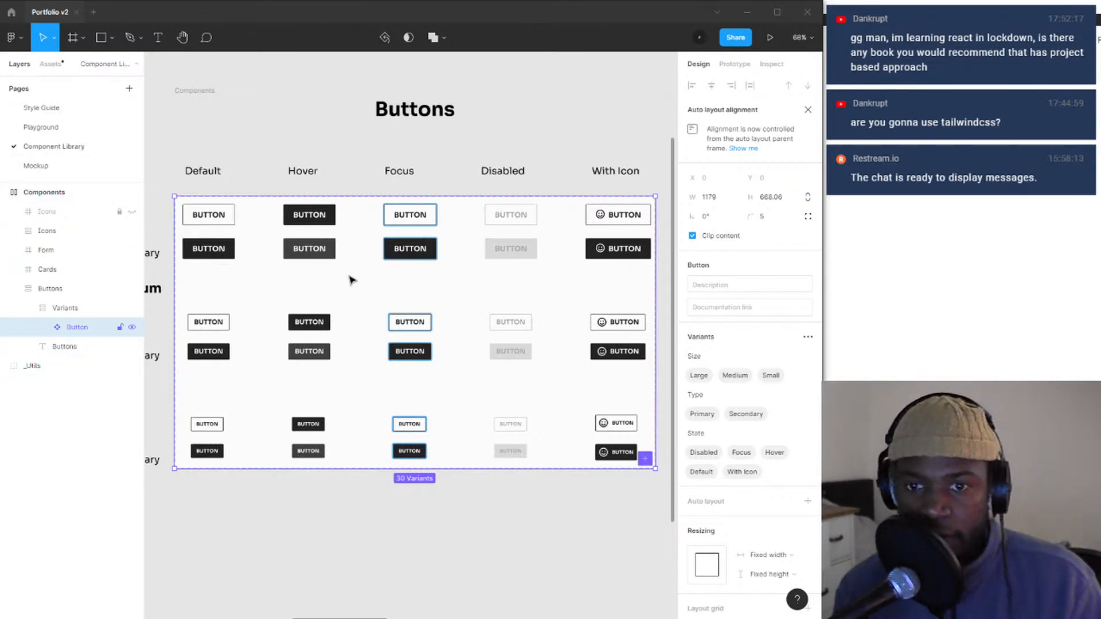
{"action": "scroll", "coordinate": [352, 277], "scroll_direction": "down", "scroll_amount": 3}
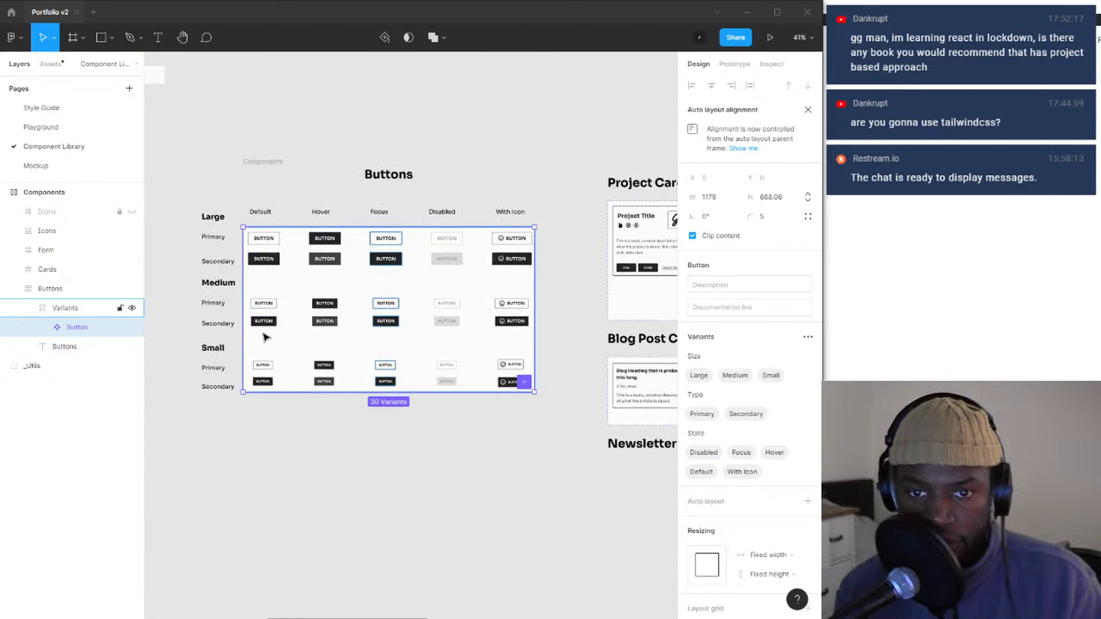
{"action": "scroll", "coordinate": [266, 337], "scroll_direction": "down", "scroll_amount": 3}
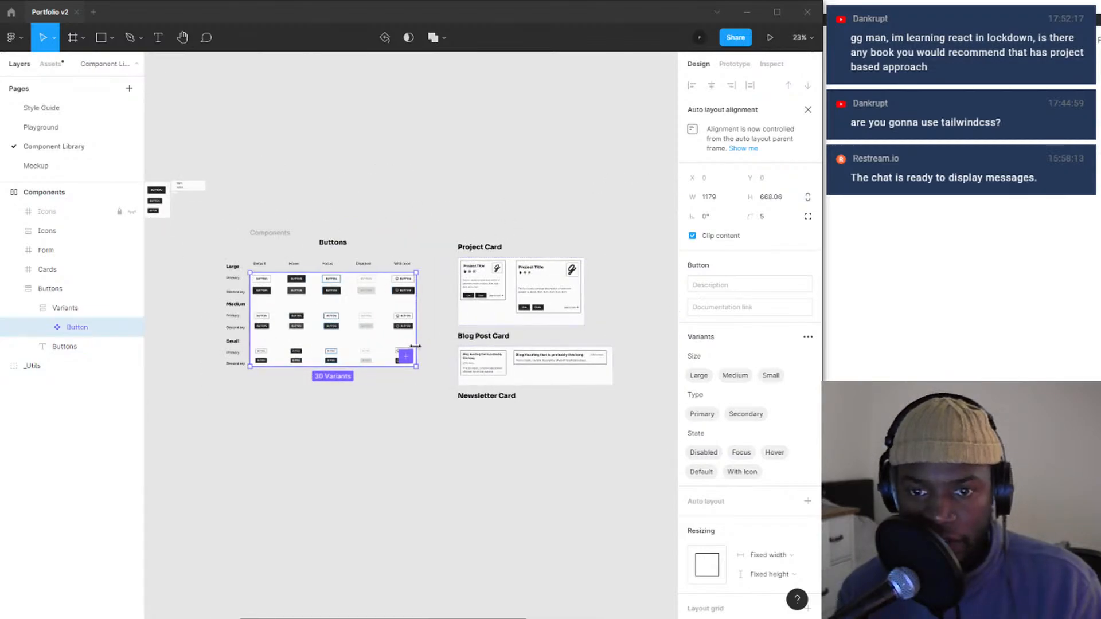
{"action": "scroll", "coordinate": [287, 337], "scroll_direction": "up", "scroll_amount": 5}
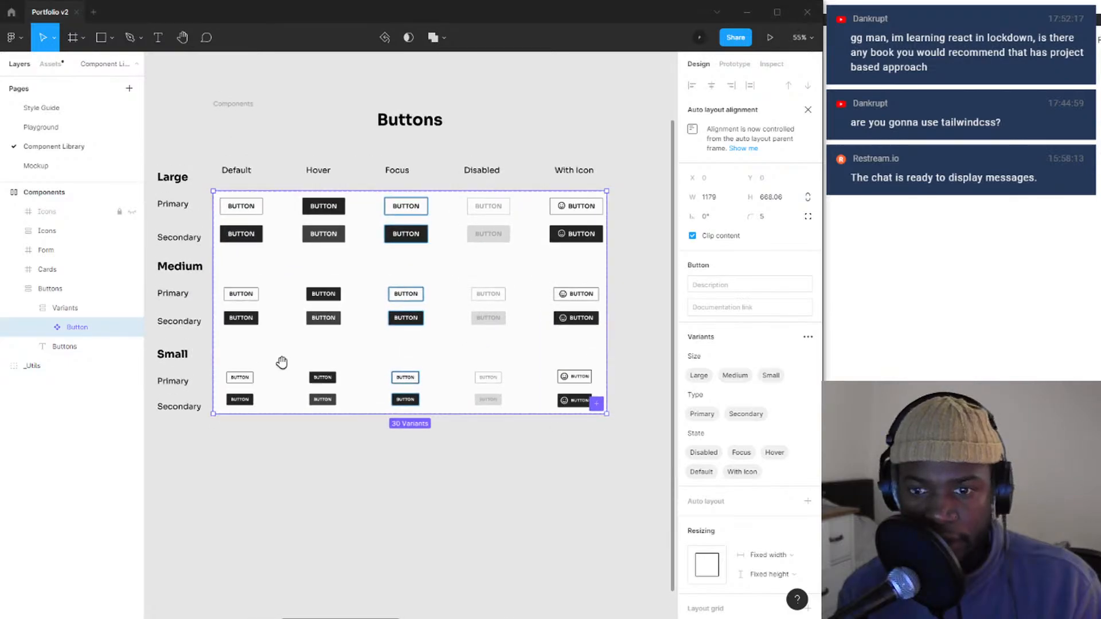
{"action": "scroll", "coordinate": [302, 396], "scroll_direction": "up", "scroll_amount": 1}
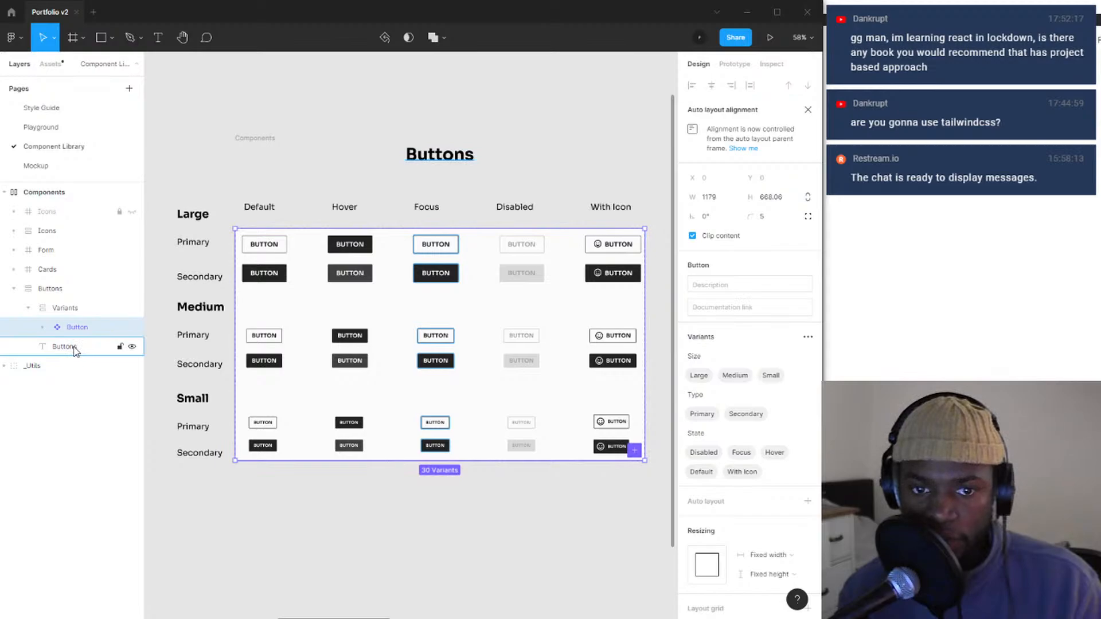
- Expand the Button component set's layers and examine its individual variants on the canvas
{"action": "left_click", "coordinate": [43, 327]}
{"action": "left_click", "coordinate": [43, 328]}
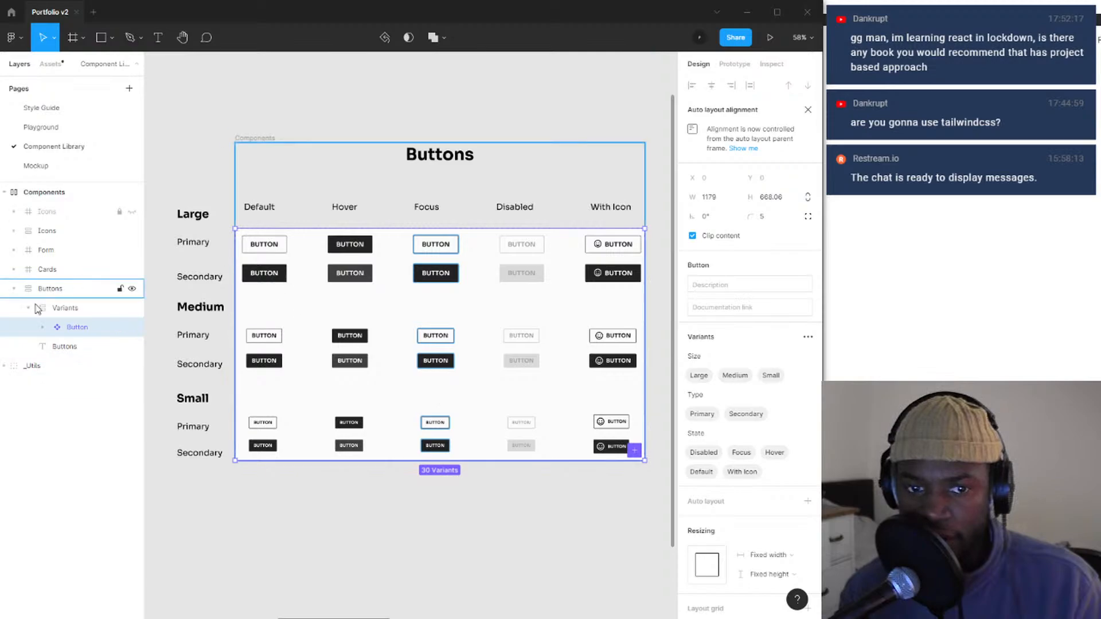
{"action": "left_click", "coordinate": [42, 328]}
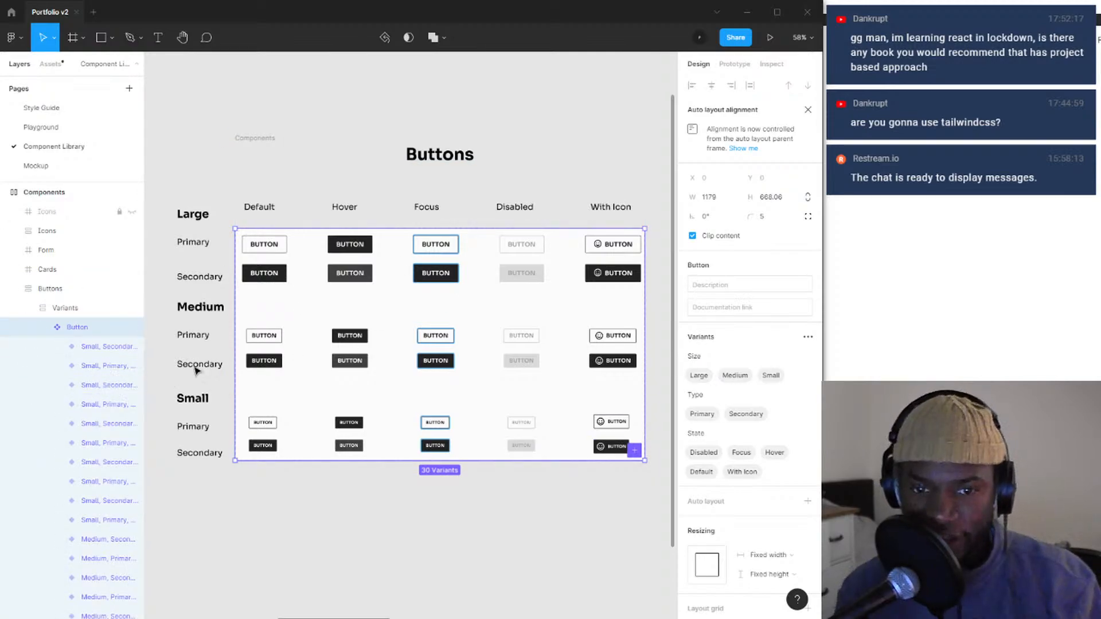
{"action": "scroll", "coordinate": [439, 244], "scroll_direction": "down", "scroll_amount": 5}
{"action": "scroll", "coordinate": [448, 273], "scroll_direction": "up", "scroll_amount": 8}
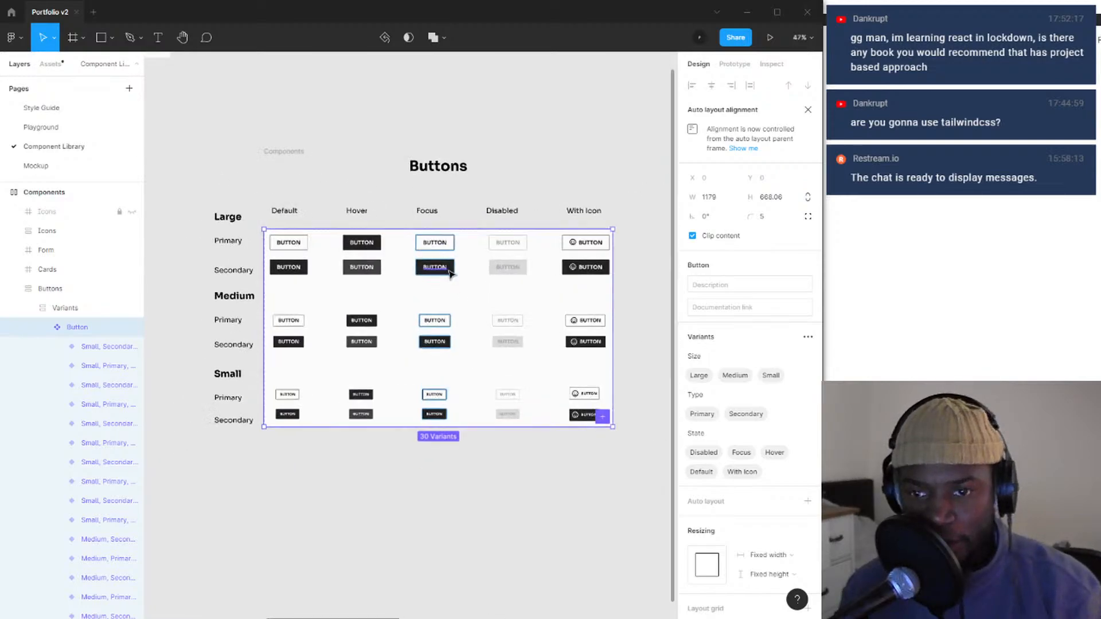
{"action": "scroll", "coordinate": [450, 278], "scroll_direction": "down", "scroll_amount": 3}
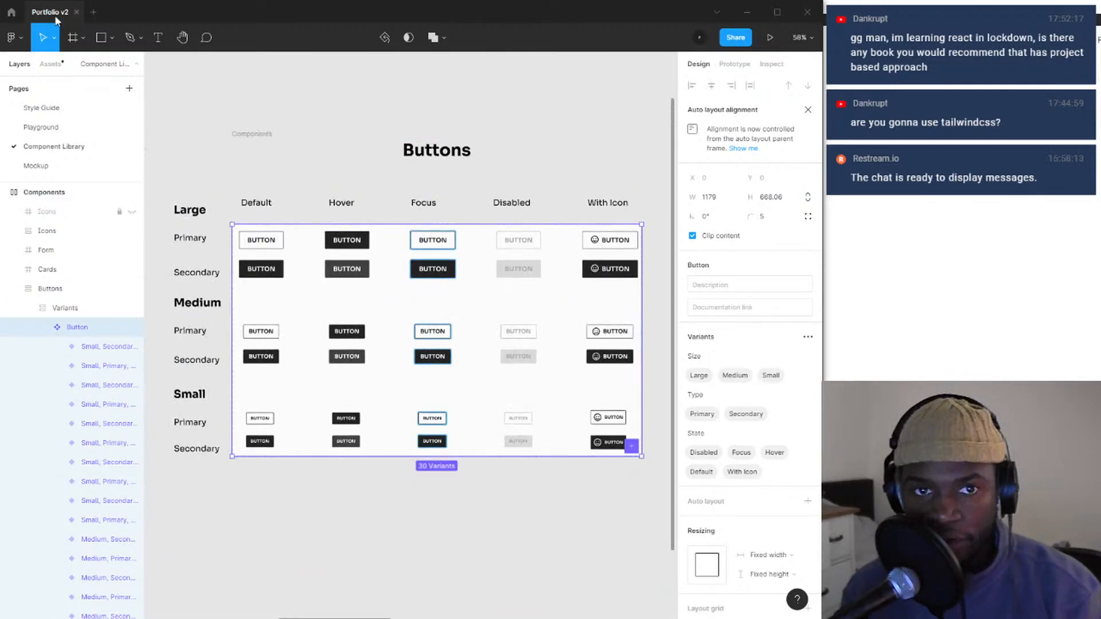
- Open the Mockup page and examine the hero section and Get In Touch button of the mobile Homepage - Light frame
{"action": "left_click", "coordinate": [80, 166]}
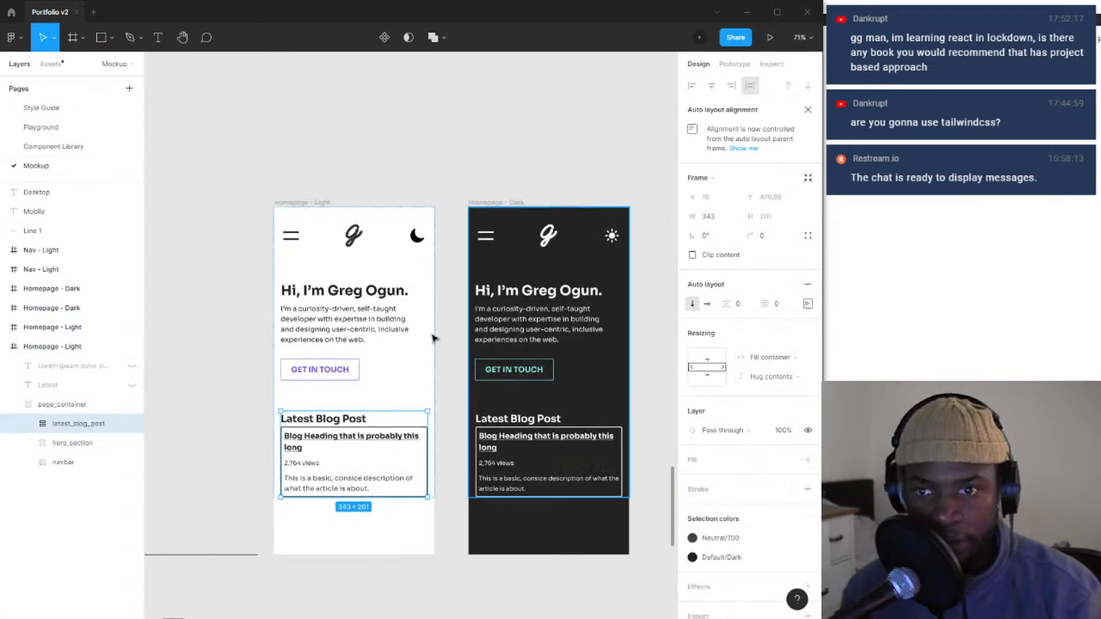
{"action": "scroll", "coordinate": [389, 485], "scroll_direction": "up", "scroll_amount": 2}
{"action": "scroll", "coordinate": [388, 486], "scroll_direction": "up", "scroll_amount": 1}
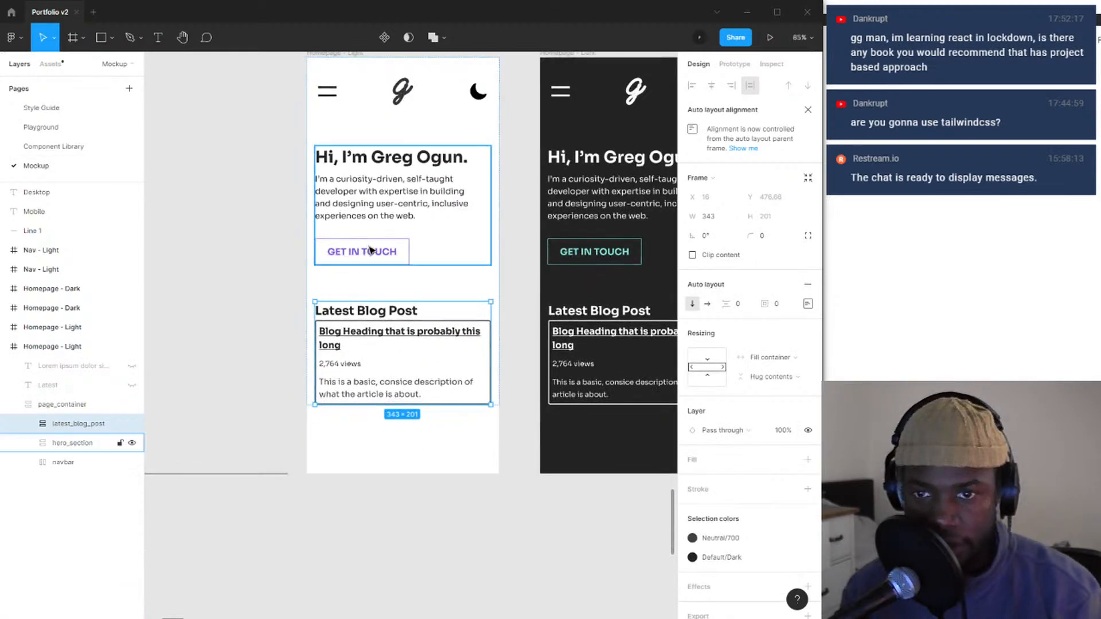
- Delete the Get In Touch button from the hero section of the mobile Homepage - Light frame
{"action": "left_click", "coordinate": [445, 274]}
{"action": "left_click", "coordinate": [390, 261], "text": "ctrl"}
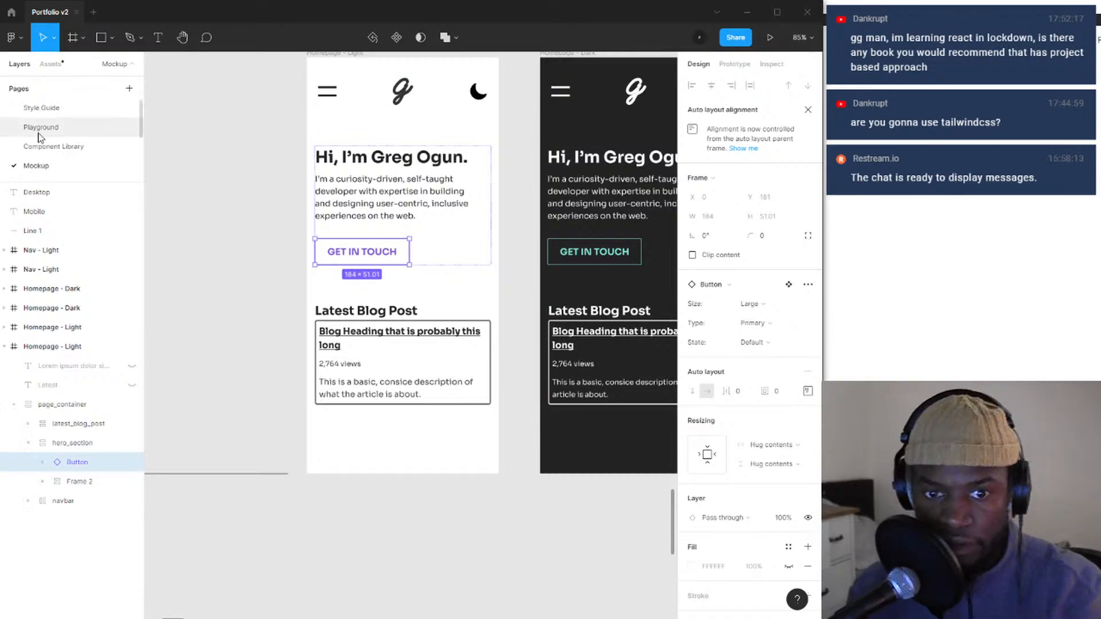
{"action": "key", "text": "Delete"}
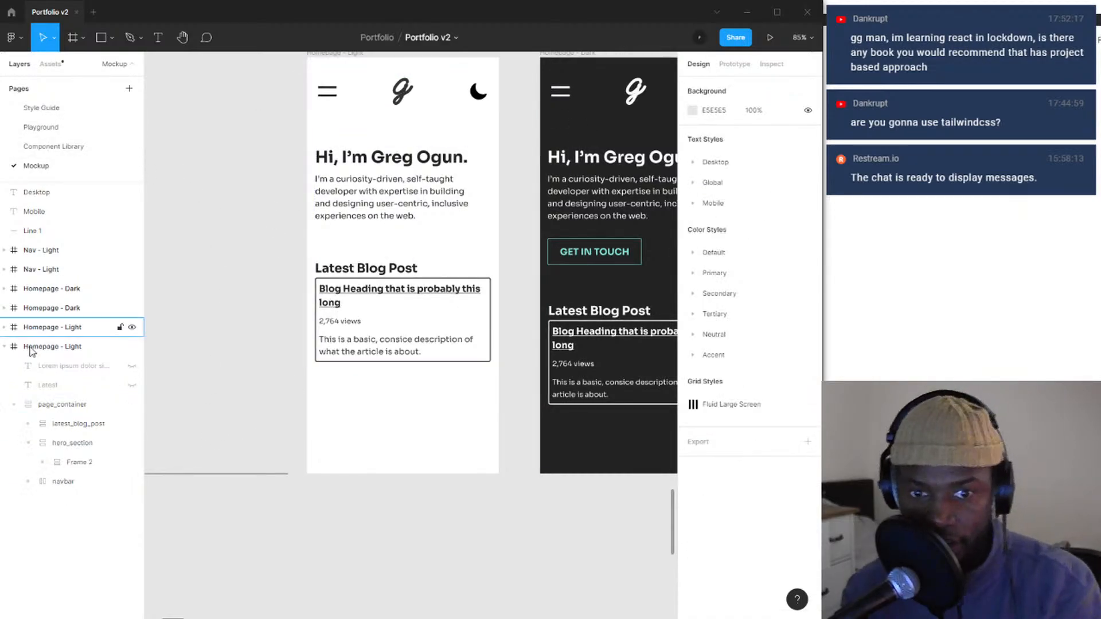
- Place an instance of the Button component from the Portfolio v2 library on the empty canvas beside the mobile Homepage - Light frame
{"action": "left_click", "coordinate": [65, 446]}
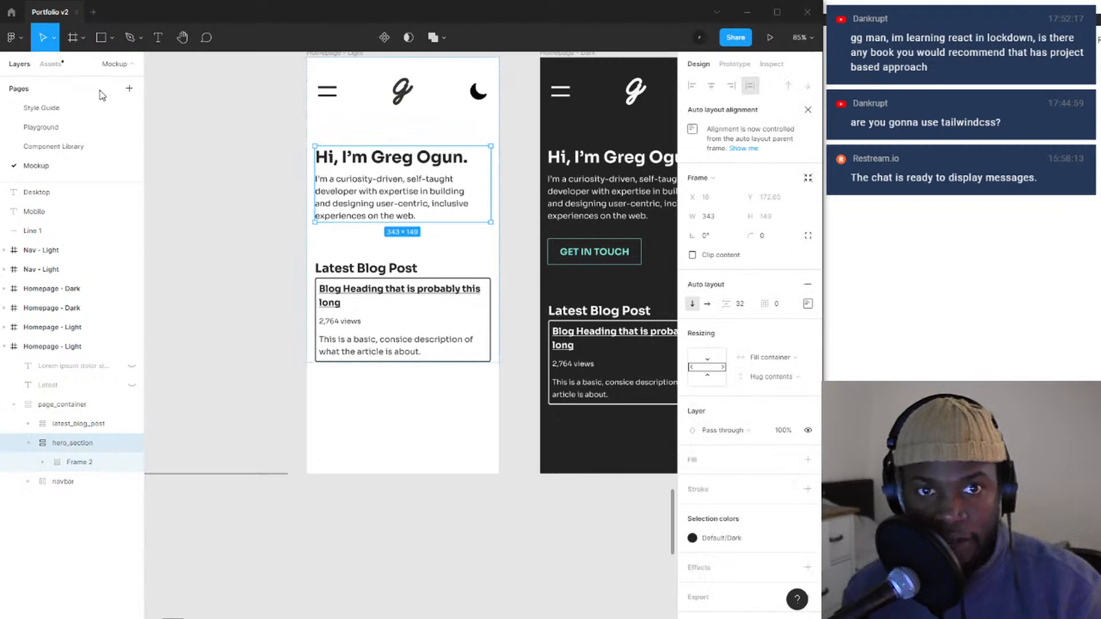
{"action": "left_click", "coordinate": [60, 65]}
{"action": "left_click", "coordinate": [129, 88]}
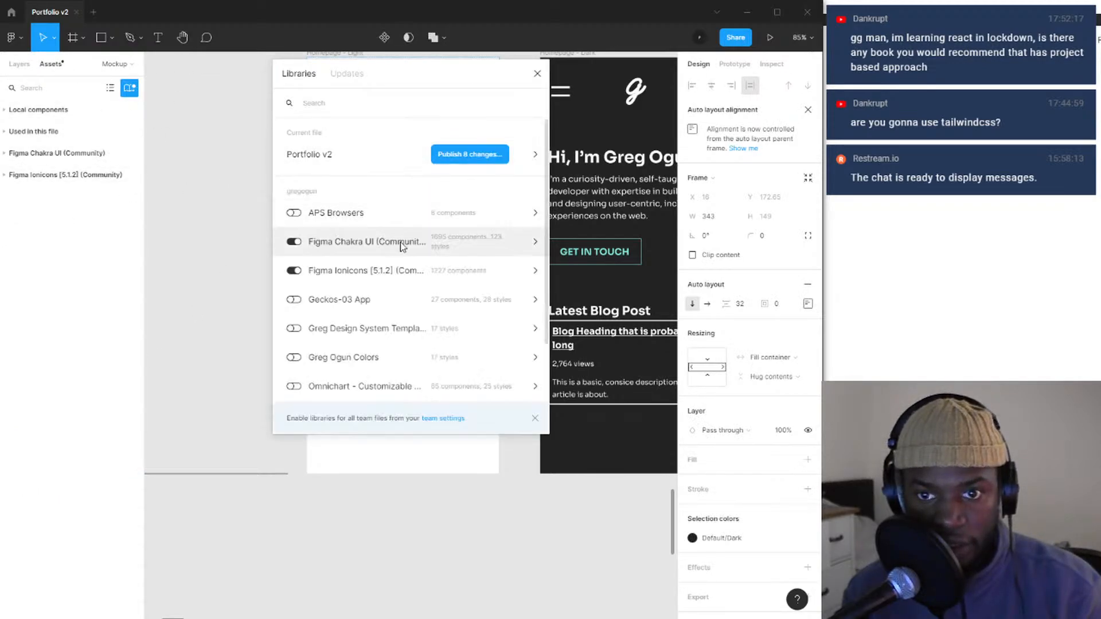
{"action": "left_click", "coordinate": [365, 167]}
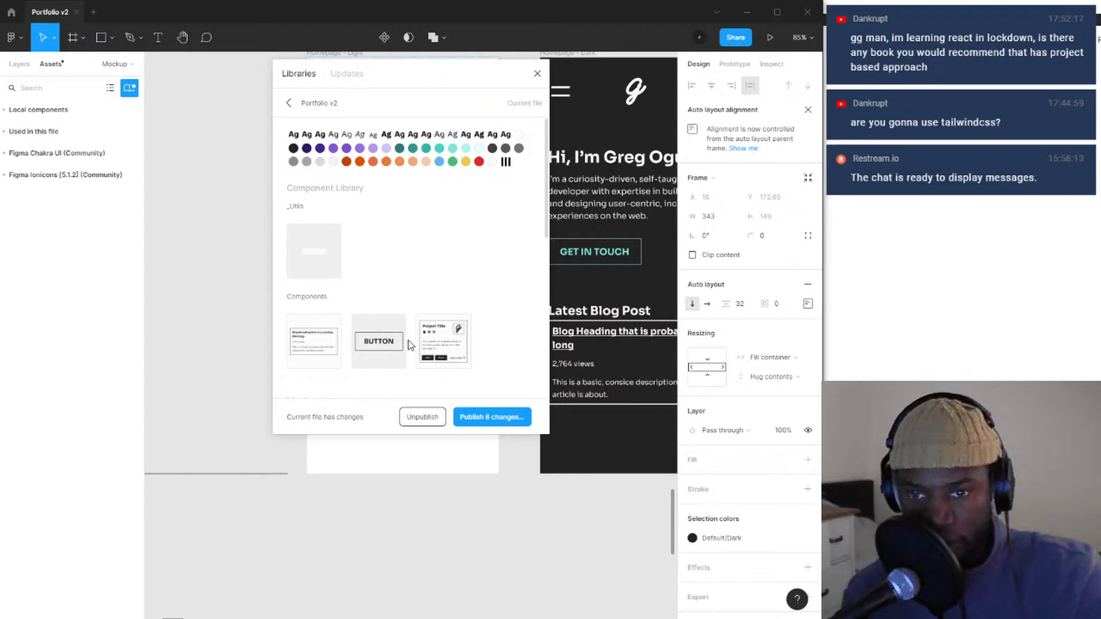
{"action": "scroll", "coordinate": [401, 310], "scroll_direction": "down", "scroll_amount": 4}
{"action": "scroll", "coordinate": [401, 333], "scroll_direction": "up", "scroll_amount": 3}
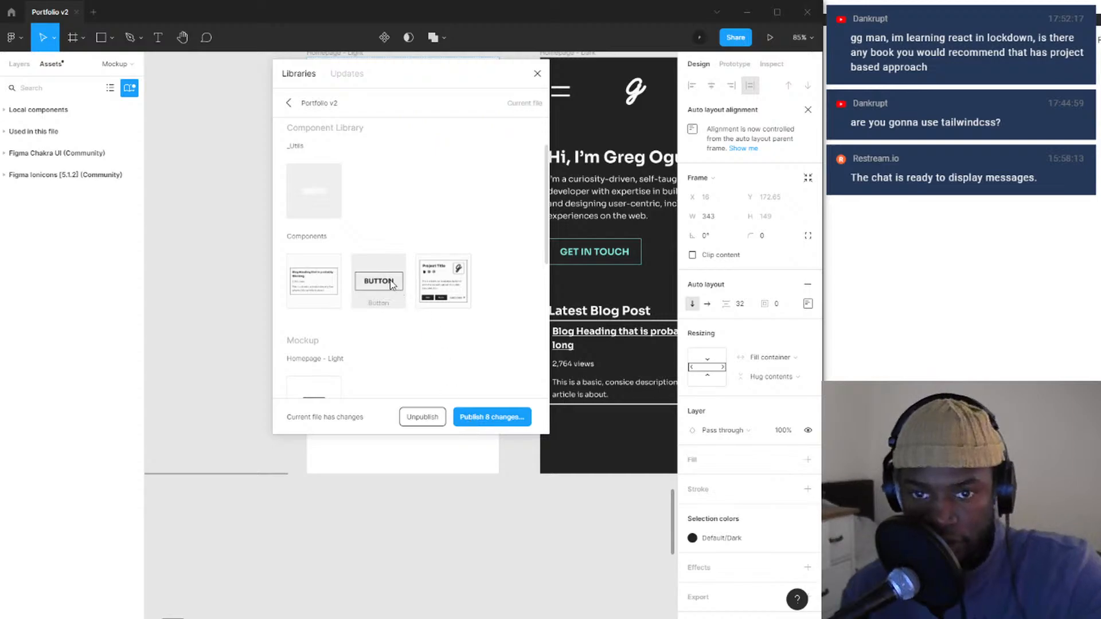
{"action": "left_click_drag", "start_coordinate": [377, 291], "coordinate": [211, 291]}
{"action": "left_click", "coordinate": [245, 251]}
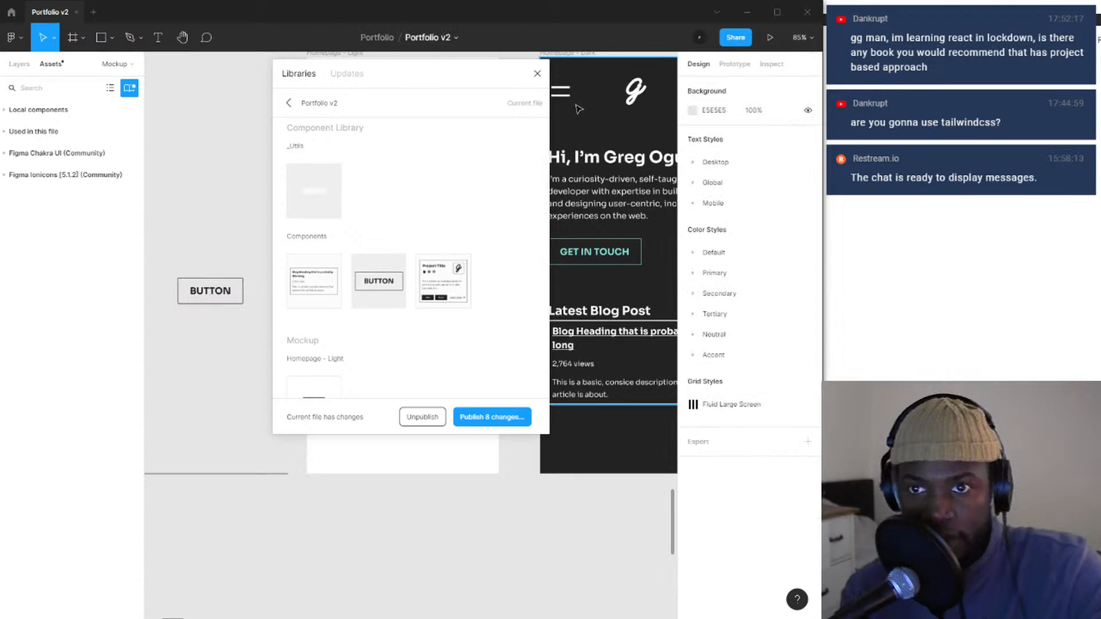
{"action": "left_click", "coordinate": [537, 74]}
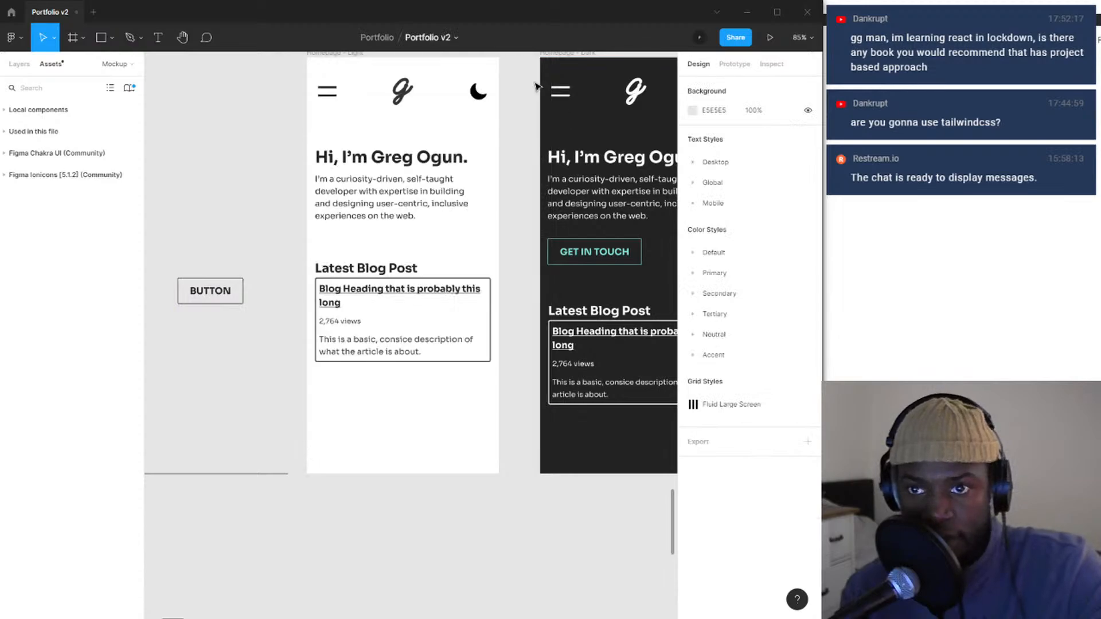
- Move the new button into the mobile Homepage - Light frame and nest it in hero_section below the intro text
{"action": "left_click", "coordinate": [232, 296]}
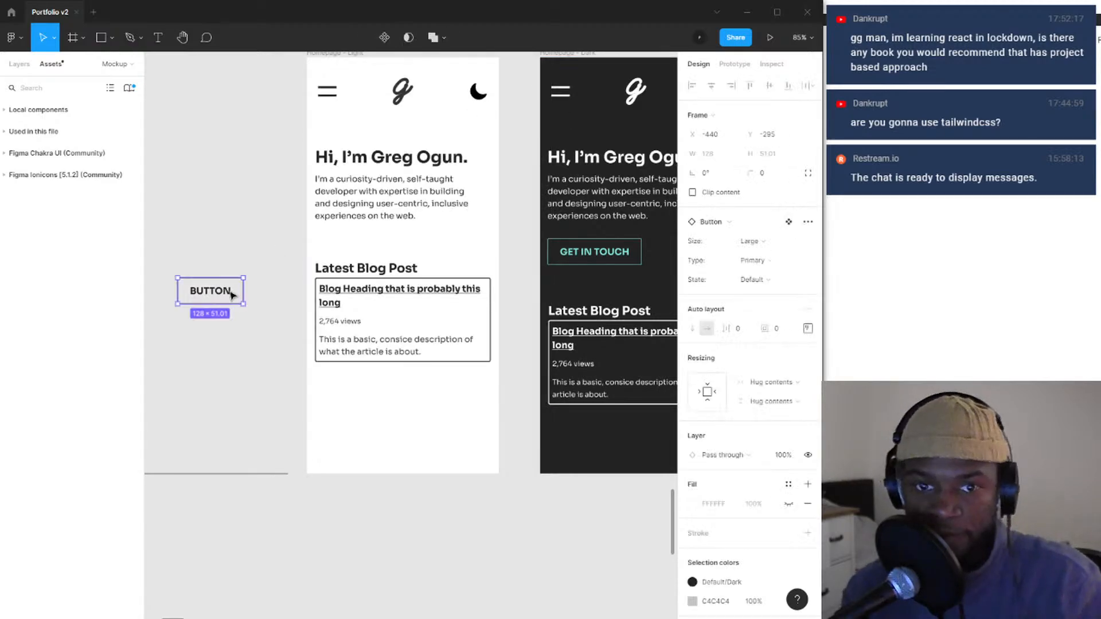
{"action": "left_click_drag", "start_coordinate": [239, 292], "coordinate": [372, 245]}
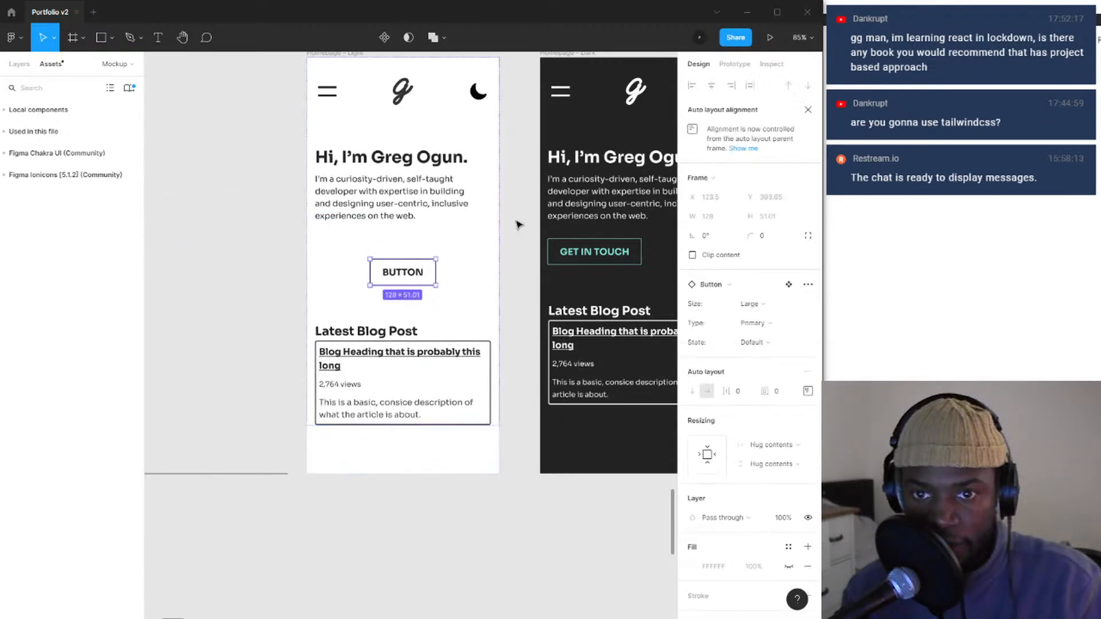
{"action": "left_click", "coordinate": [21, 64]}
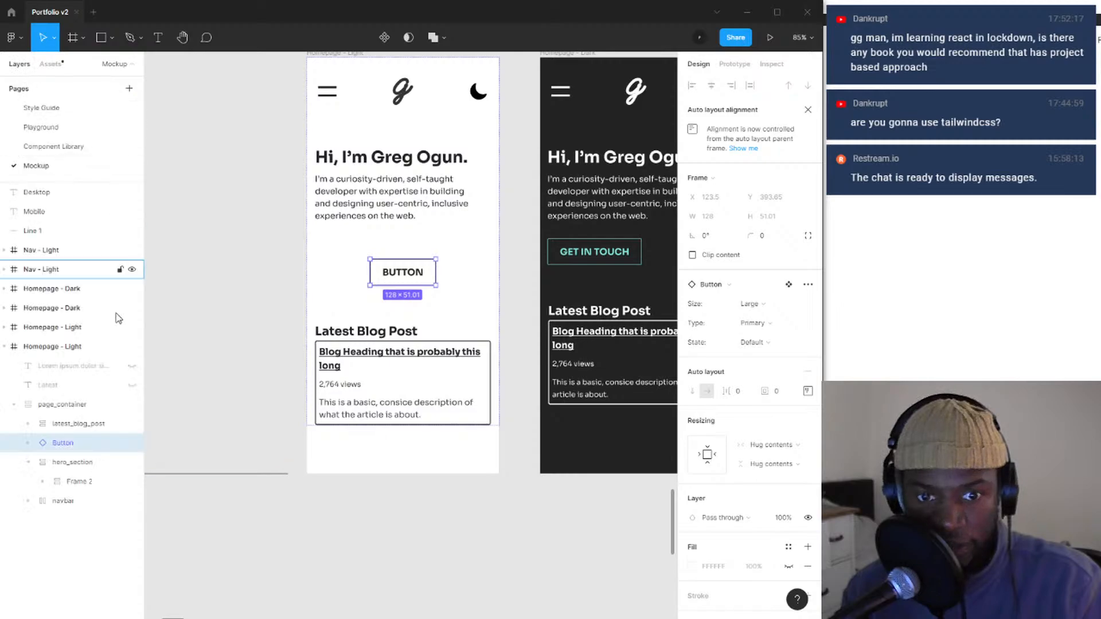
{"action": "left_click_drag", "start_coordinate": [55, 447], "coordinate": [73, 474]}
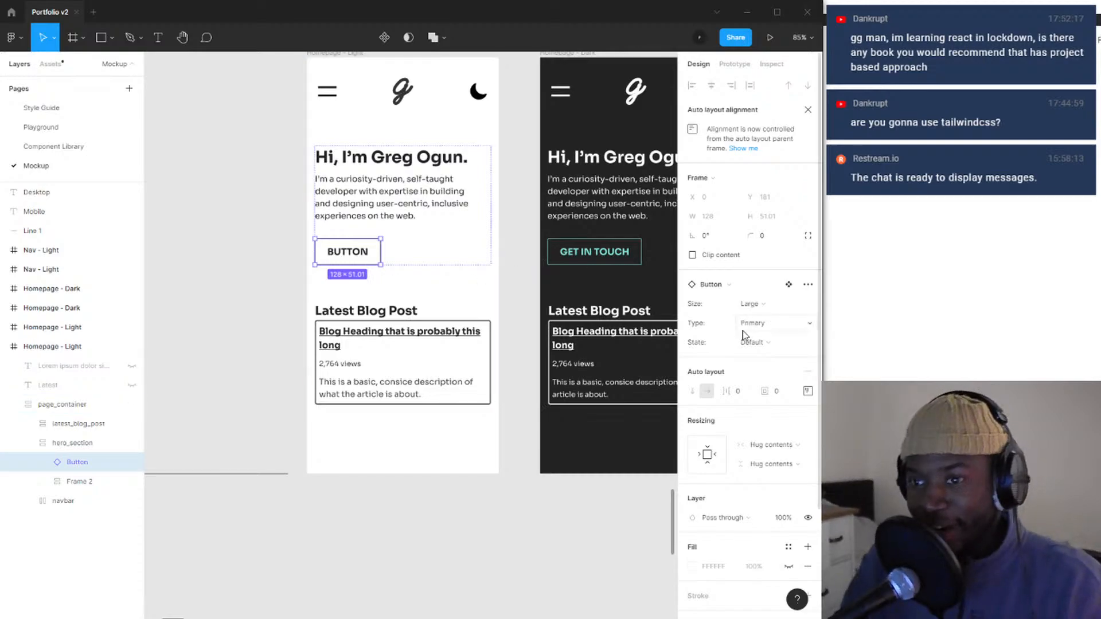
- Switch the hero button's size variant to Medium, to Small, and back to Large
{"action": "left_click", "coordinate": [760, 308]}
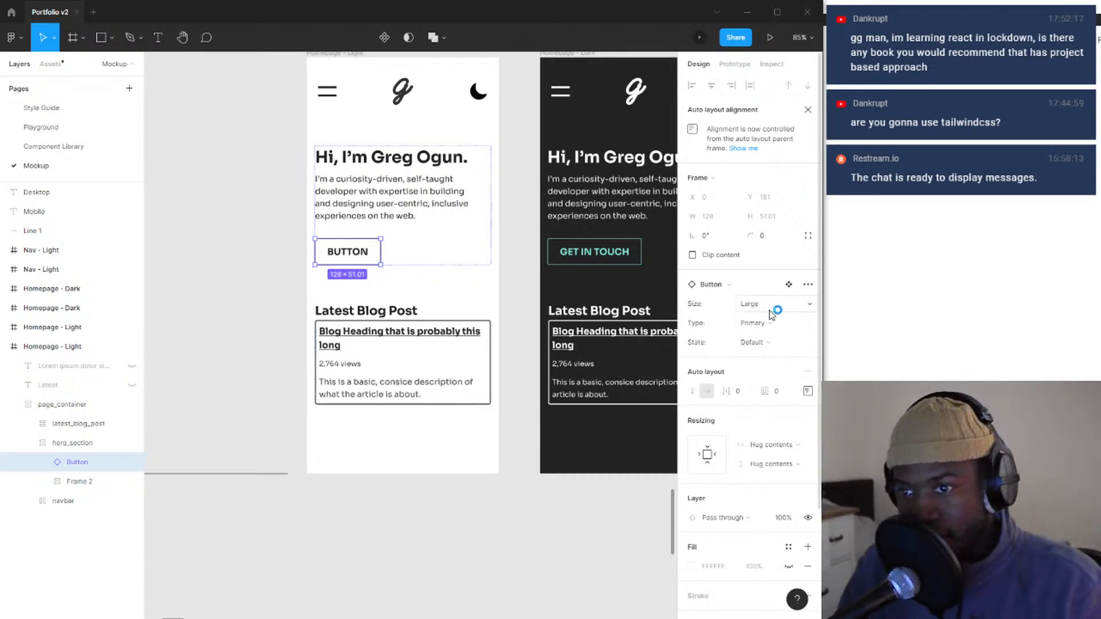
{"action": "left_click", "coordinate": [781, 319]}
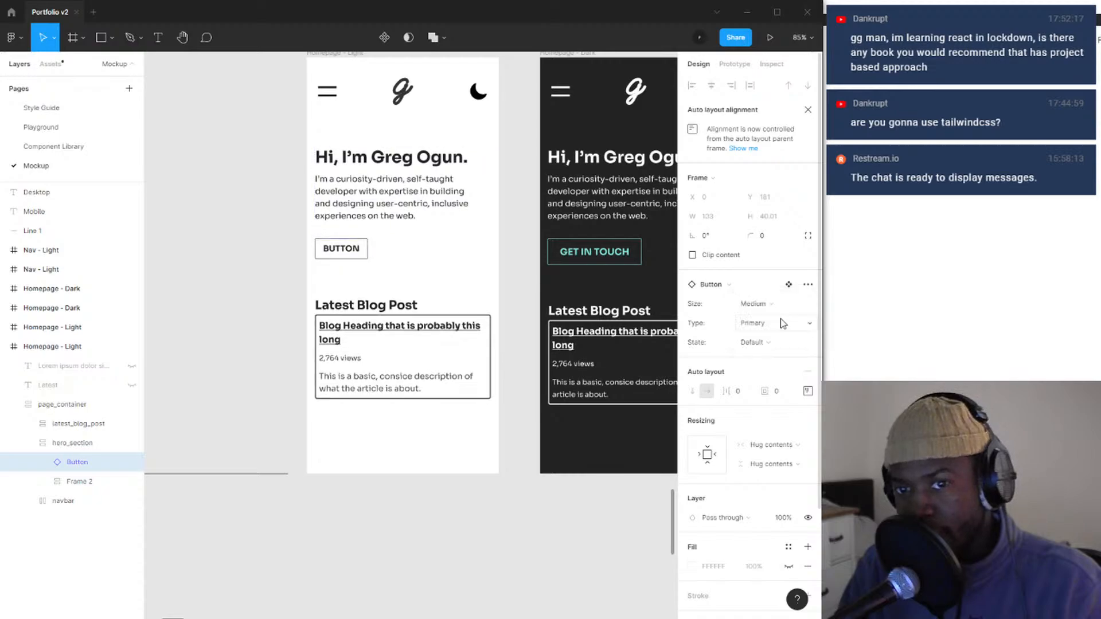
{"action": "left_click", "coordinate": [766, 307]}
{"action": "left_click", "coordinate": [767, 319]}
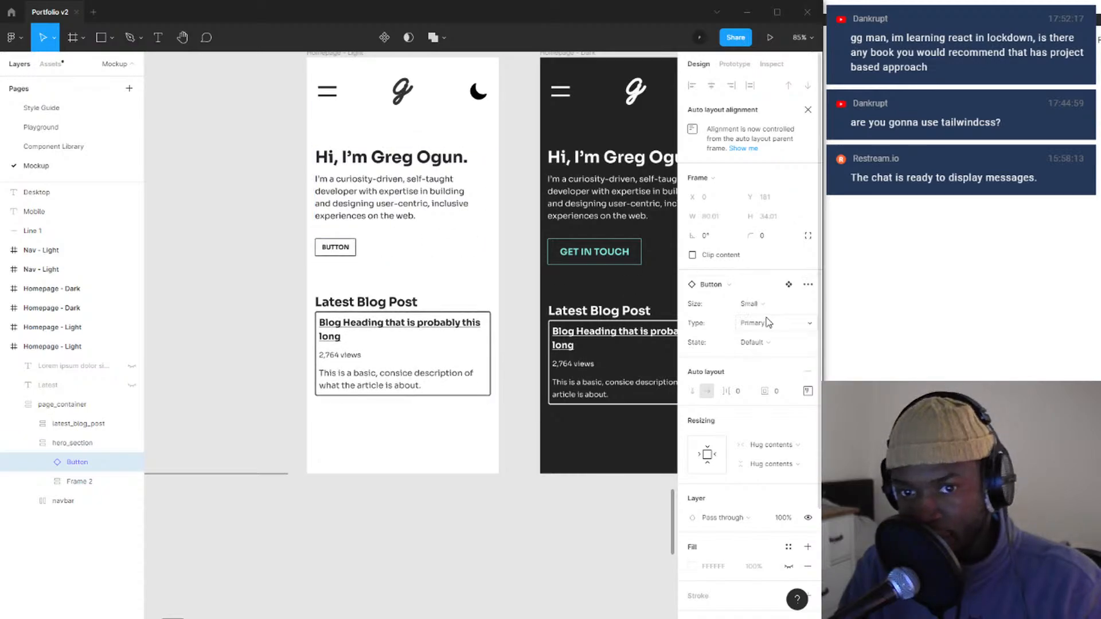
{"action": "left_click", "coordinate": [769, 303]}
{"action": "left_click", "coordinate": [768, 276]}
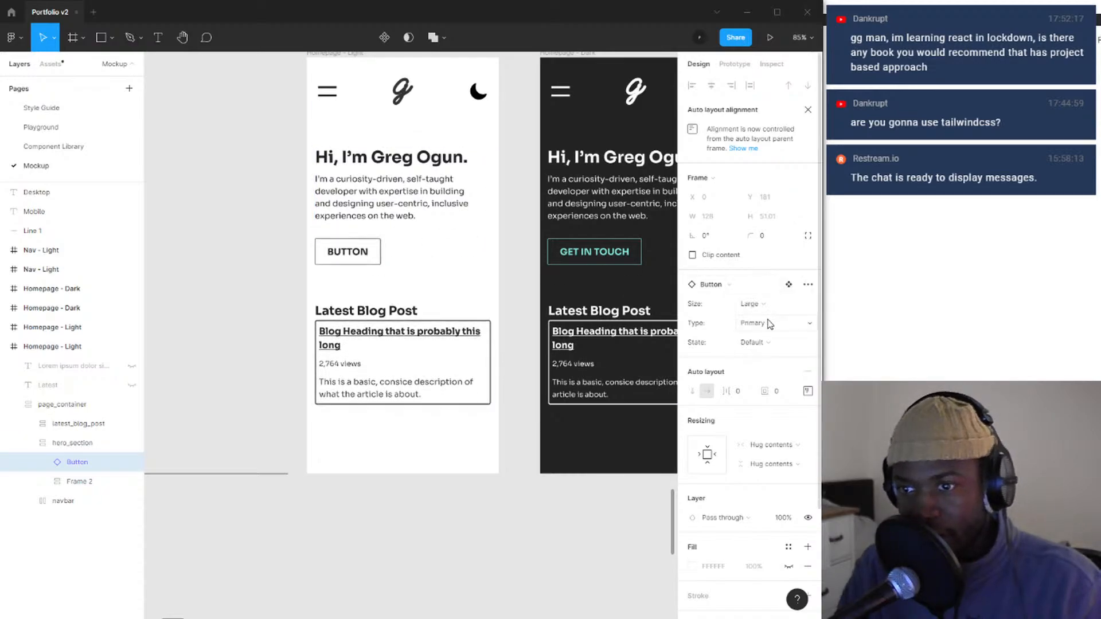
- Try the Secondary type on the hero button and return it to Primary
{"action": "left_click", "coordinate": [770, 325]}
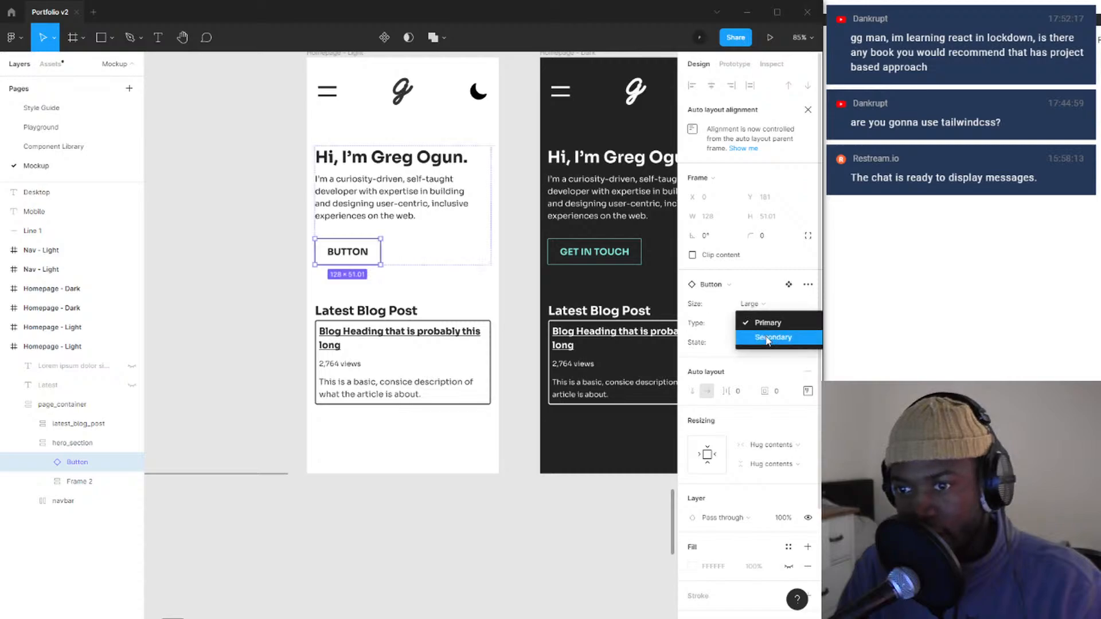
{"action": "left_click", "coordinate": [768, 338]}
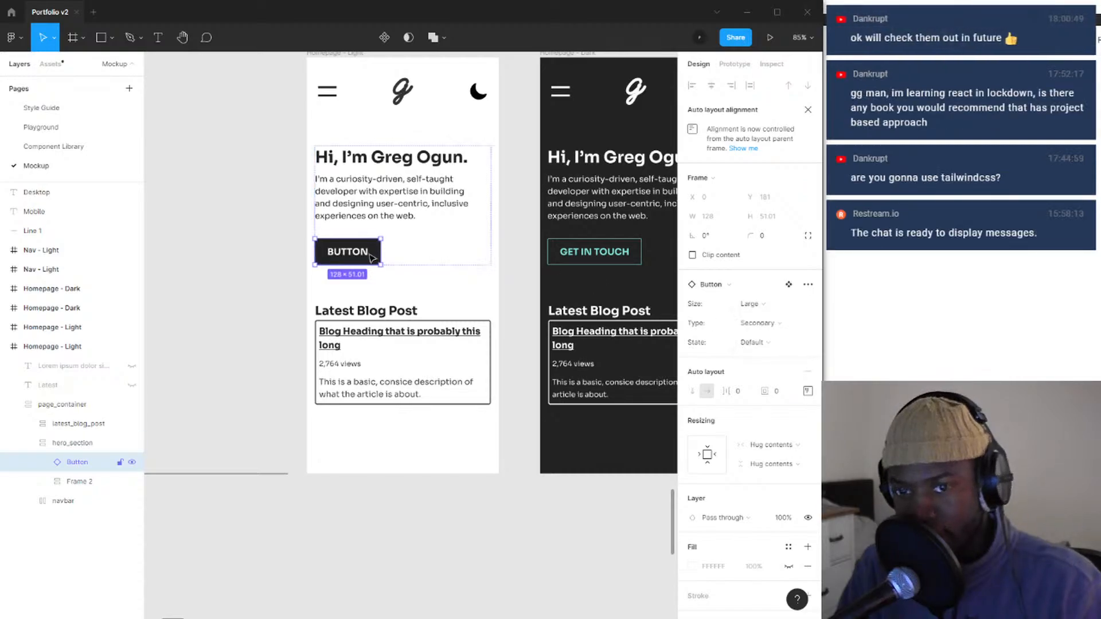
{"action": "left_click", "coordinate": [749, 332]}
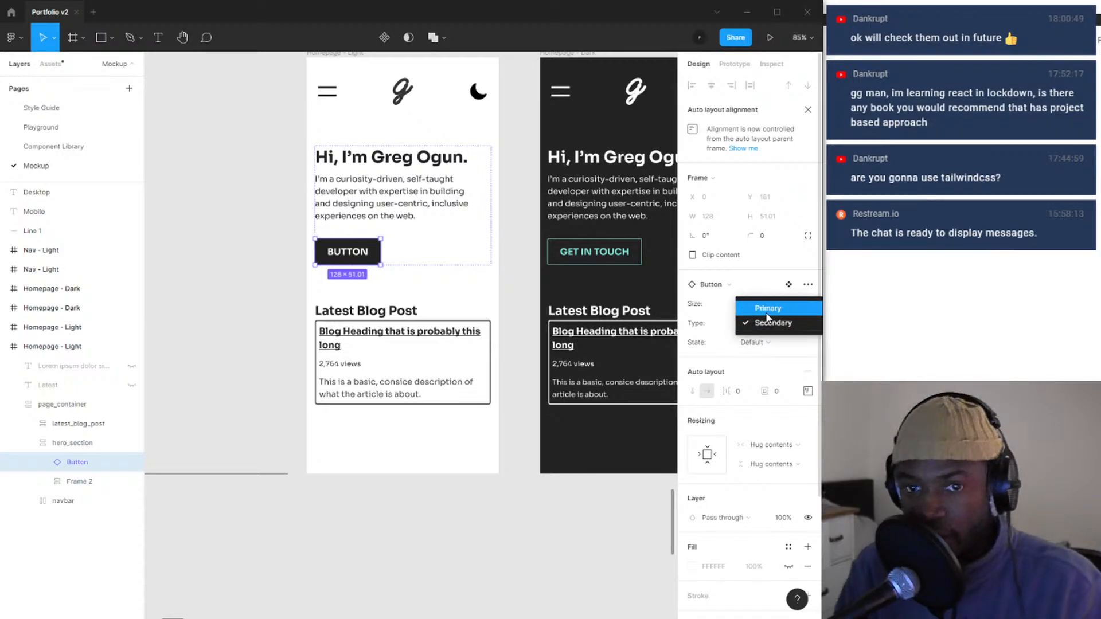
{"action": "left_click", "coordinate": [766, 312]}
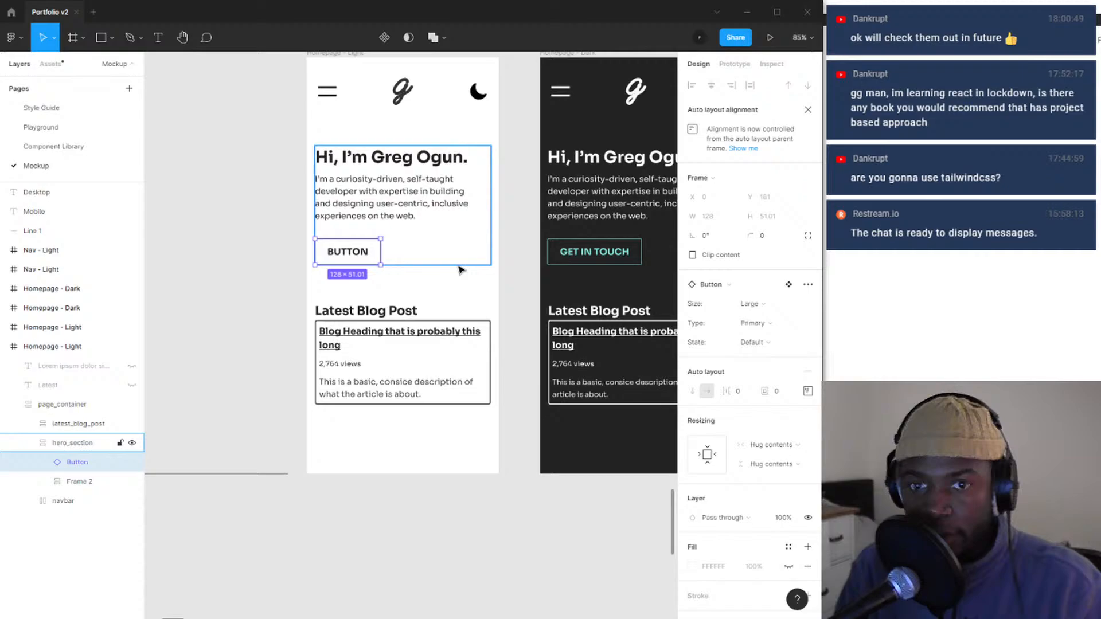
- Replace the hero button's label text with "GET IN TOUCH"
{"action": "double_click", "coordinate": [357, 253]}
{"action": "double_click", "coordinate": [357, 253]}
{"action": "double_click", "coordinate": [357, 253]}
{"action": "double_click", "coordinate": [357, 253]}
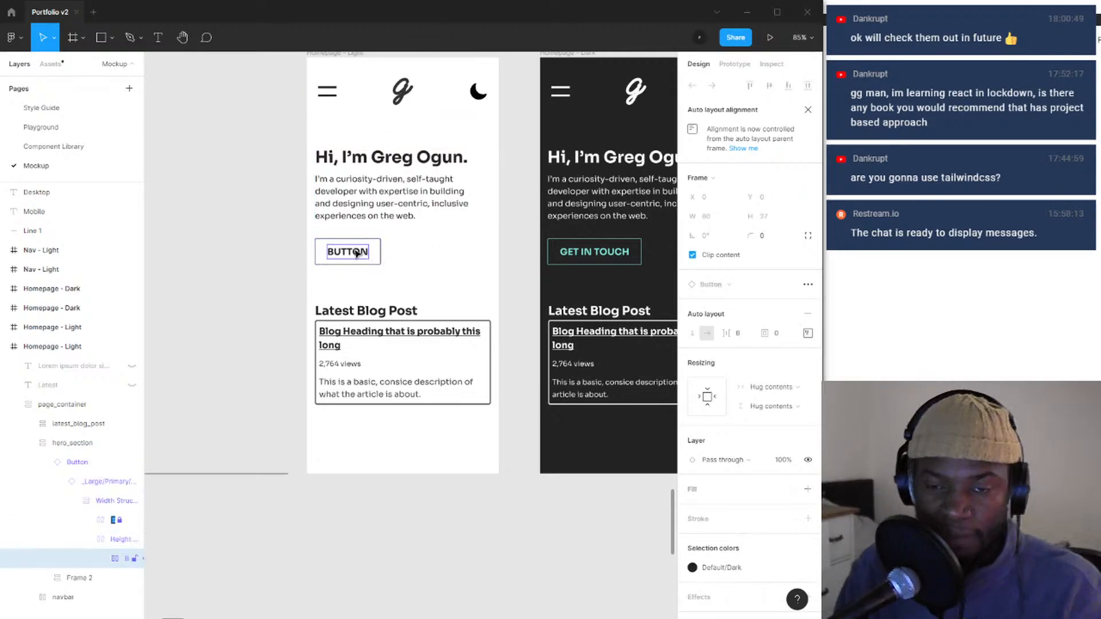
{"action": "double_click", "coordinate": [357, 253]}
{"action": "double_click", "coordinate": [356, 251]}
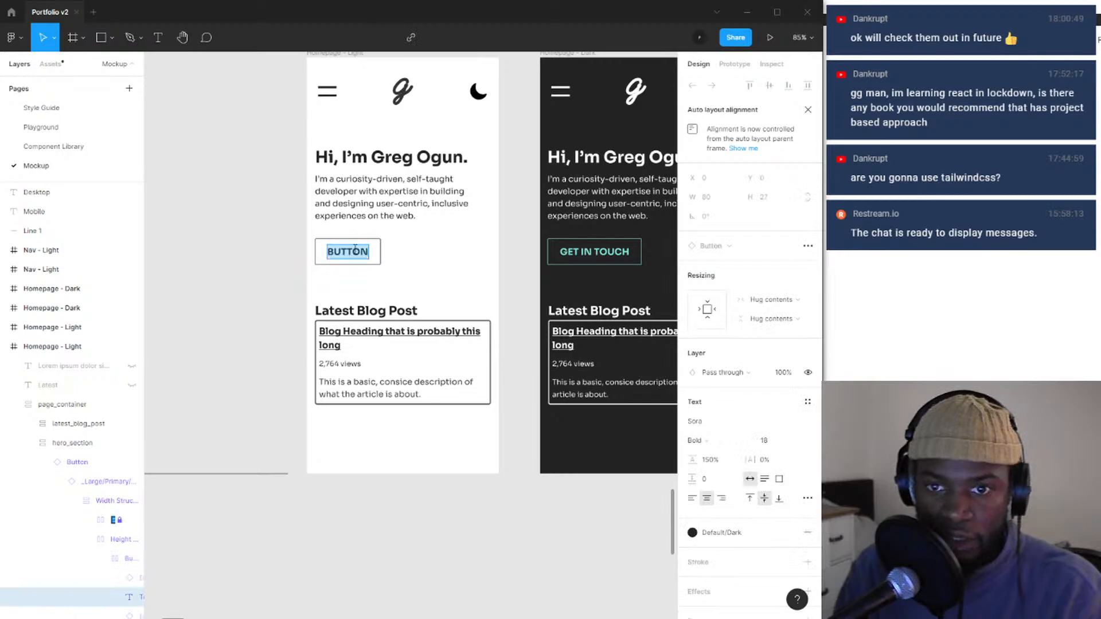
{"action": "type", "text": "GE"}
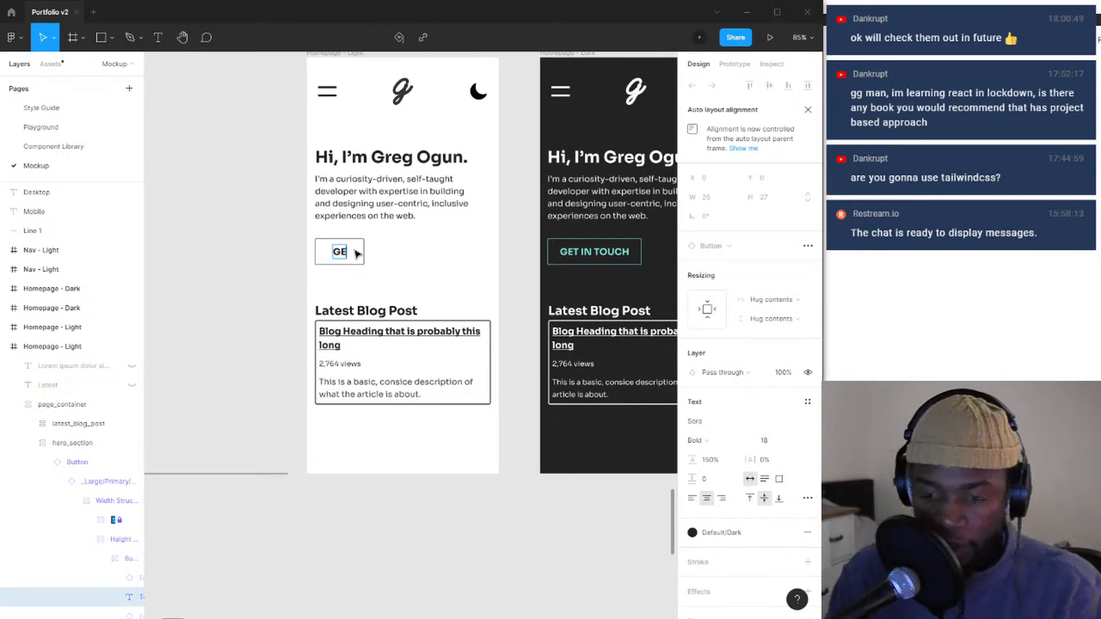
{"action": "type", "text": "T IN TOU"}
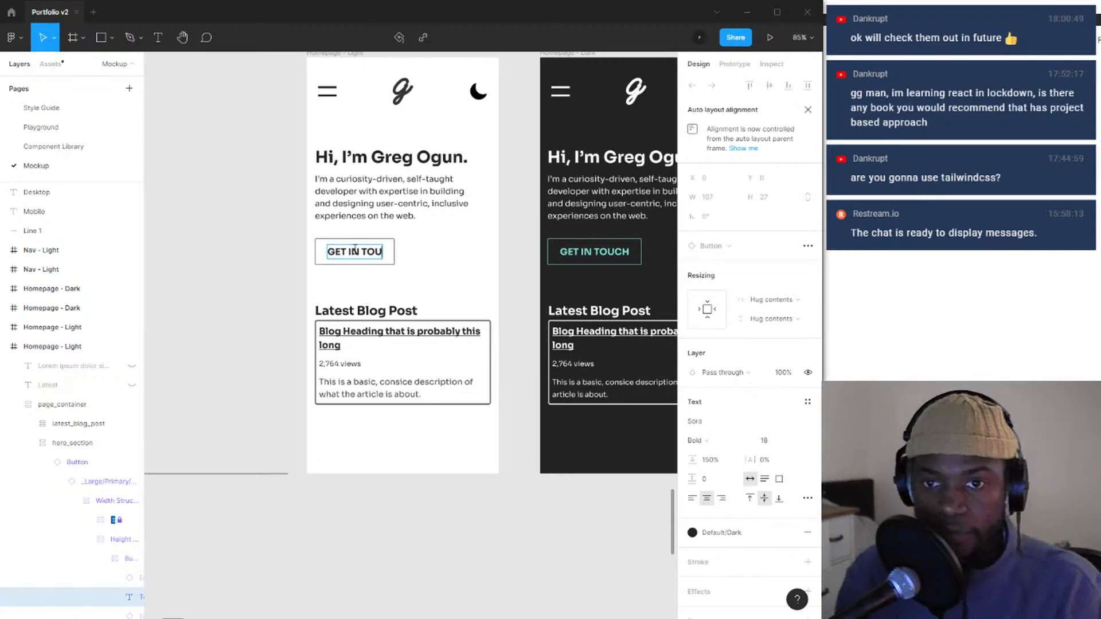
{"action": "type", "text": "CH"}
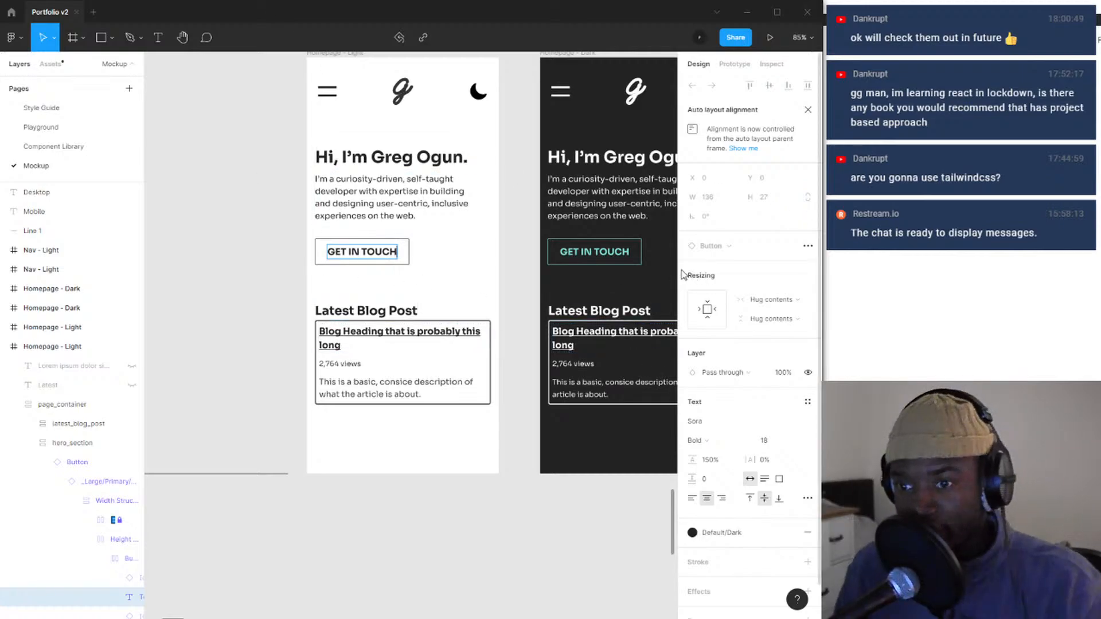
{"action": "left_click", "coordinate": [434, 276]}
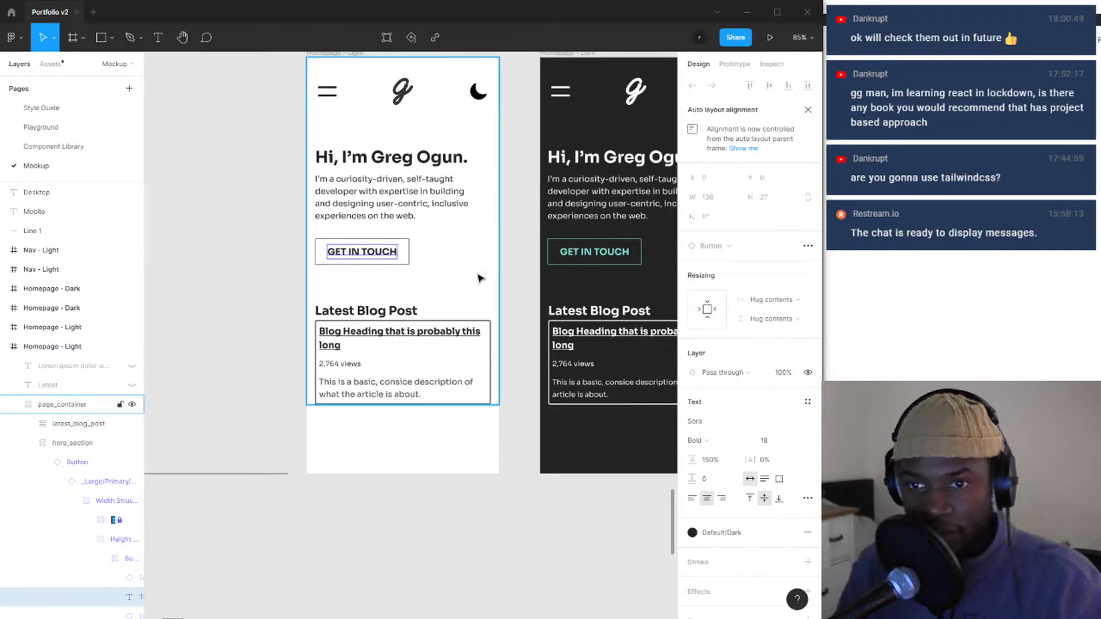
- Recolour the hero button's Default/Dark selection colour to the Primary 500 (Default) style and inspect the button up close
{"action": "left_click", "coordinate": [413, 268]}
{"action": "left_click", "coordinate": [404, 260]}
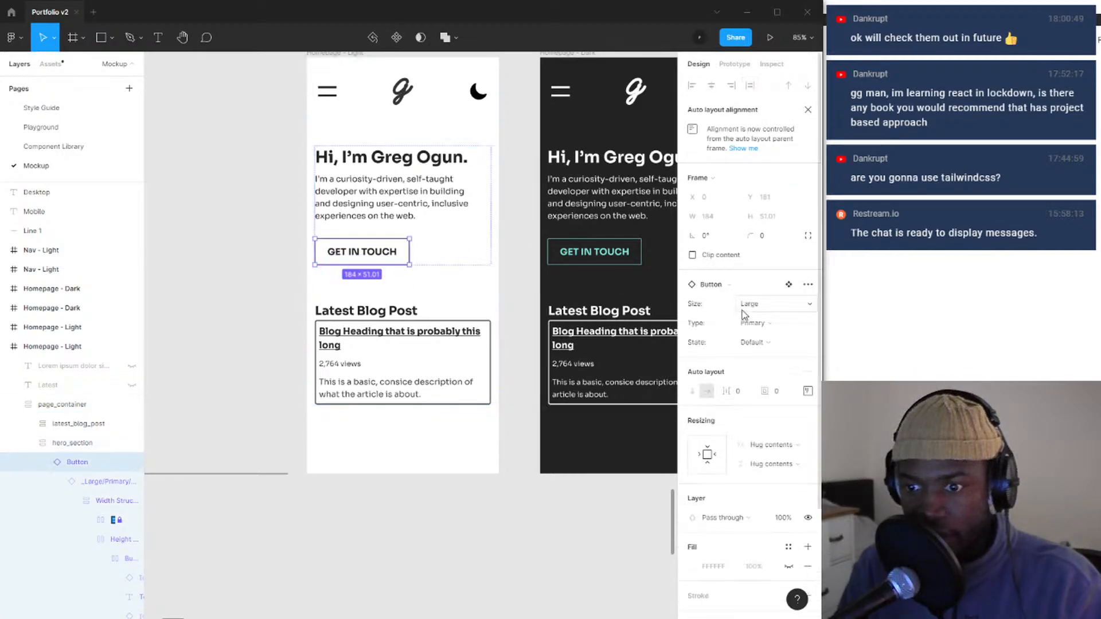
{"action": "scroll", "coordinate": [752, 321], "scroll_direction": "down", "scroll_amount": 3}
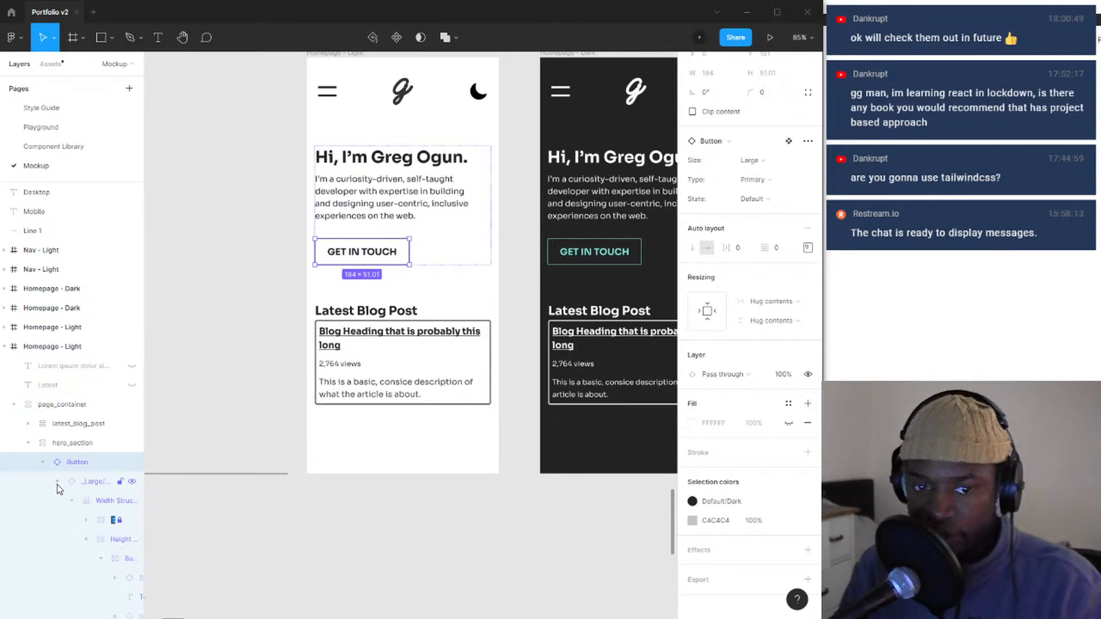
{"action": "scroll", "coordinate": [86, 499], "scroll_direction": "down", "scroll_amount": 1}
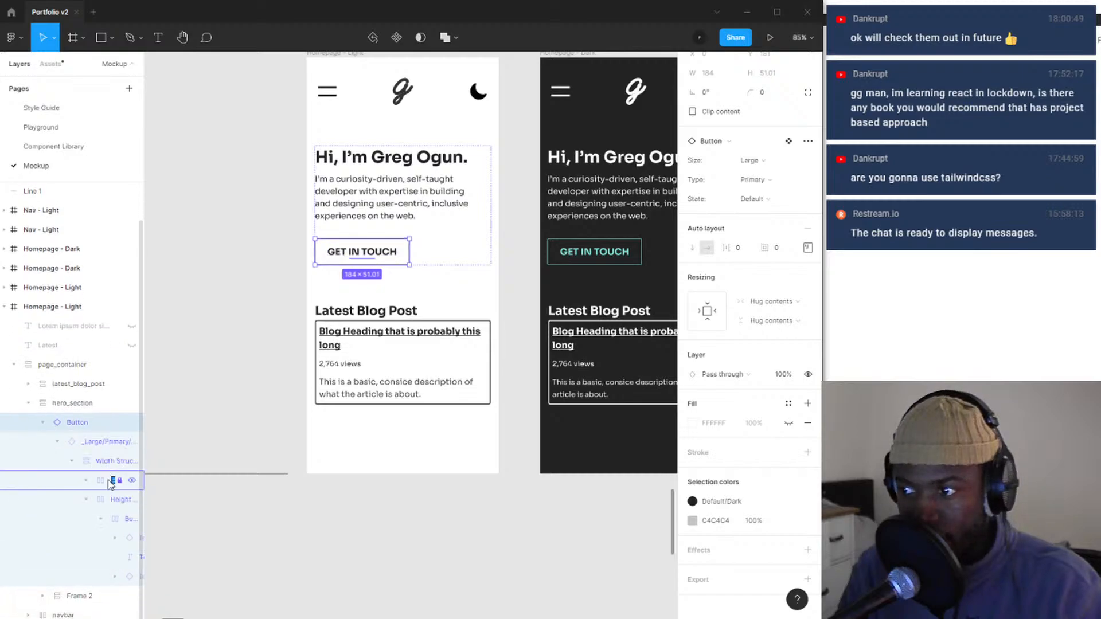
{"action": "left_click", "coordinate": [44, 423]}
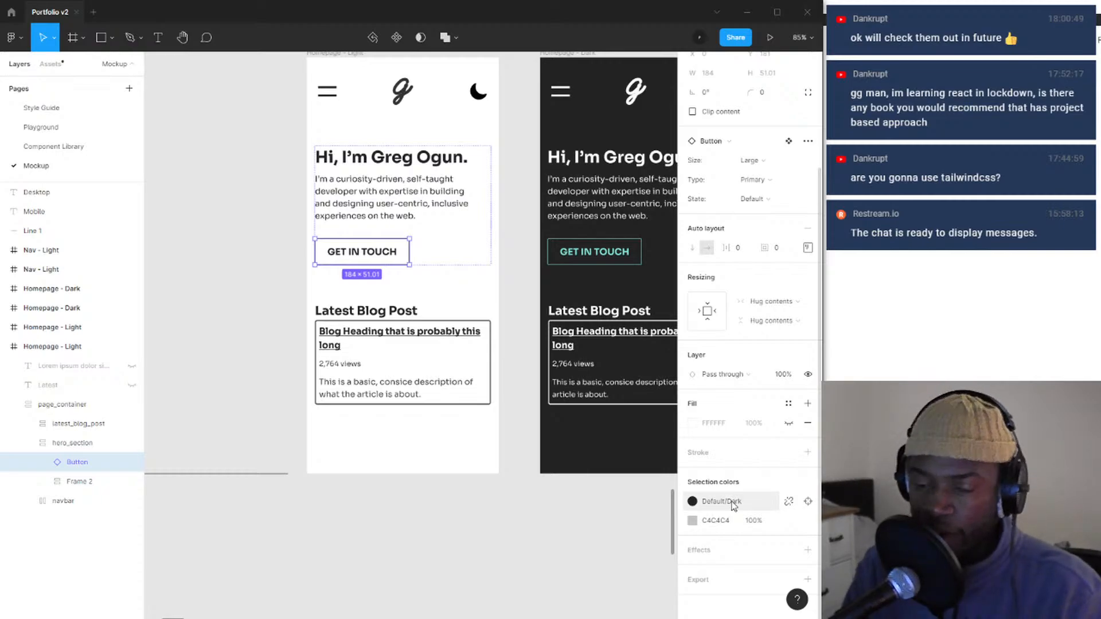
{"action": "left_click", "coordinate": [725, 505]}
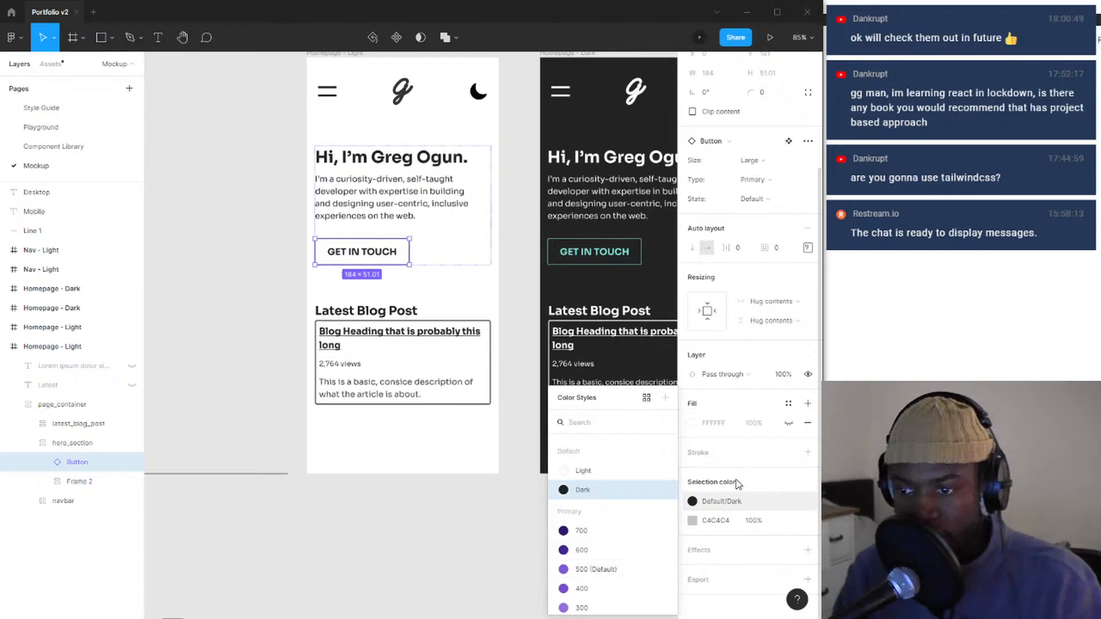
{"action": "left_click", "coordinate": [583, 572]}
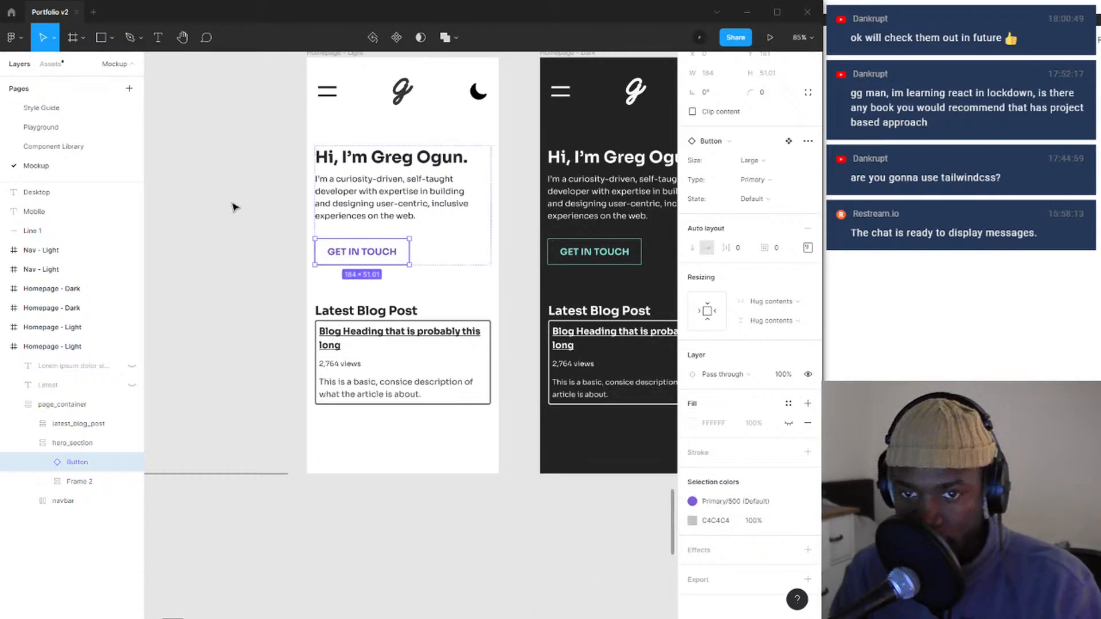
{"action": "left_click", "coordinate": [447, 296]}
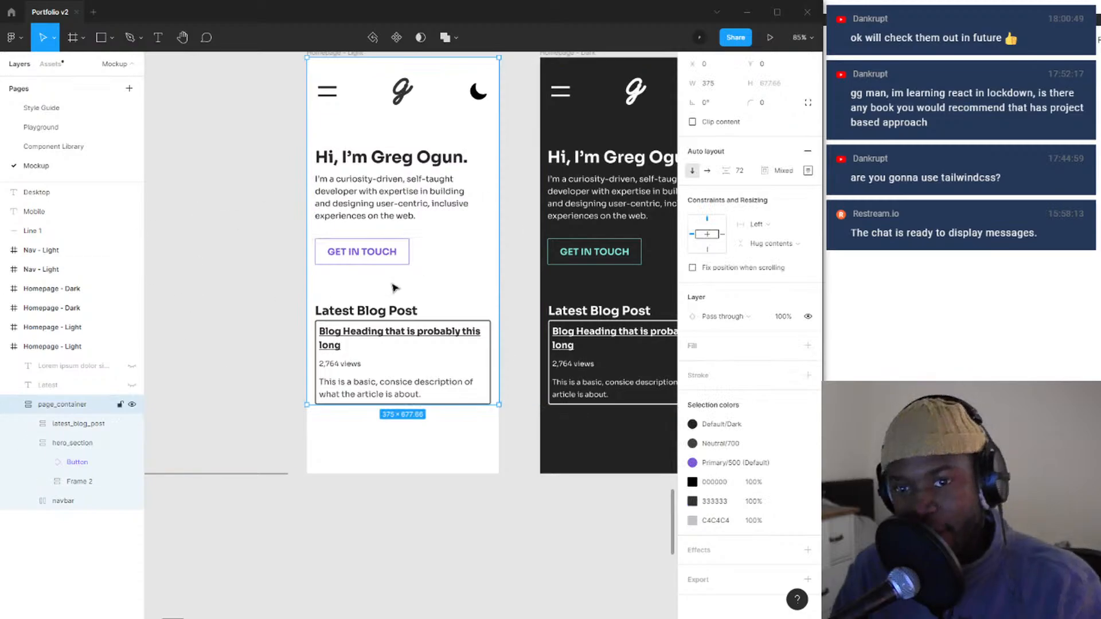
{"action": "scroll", "coordinate": [381, 246], "scroll_direction": "up", "scroll_amount": 5}
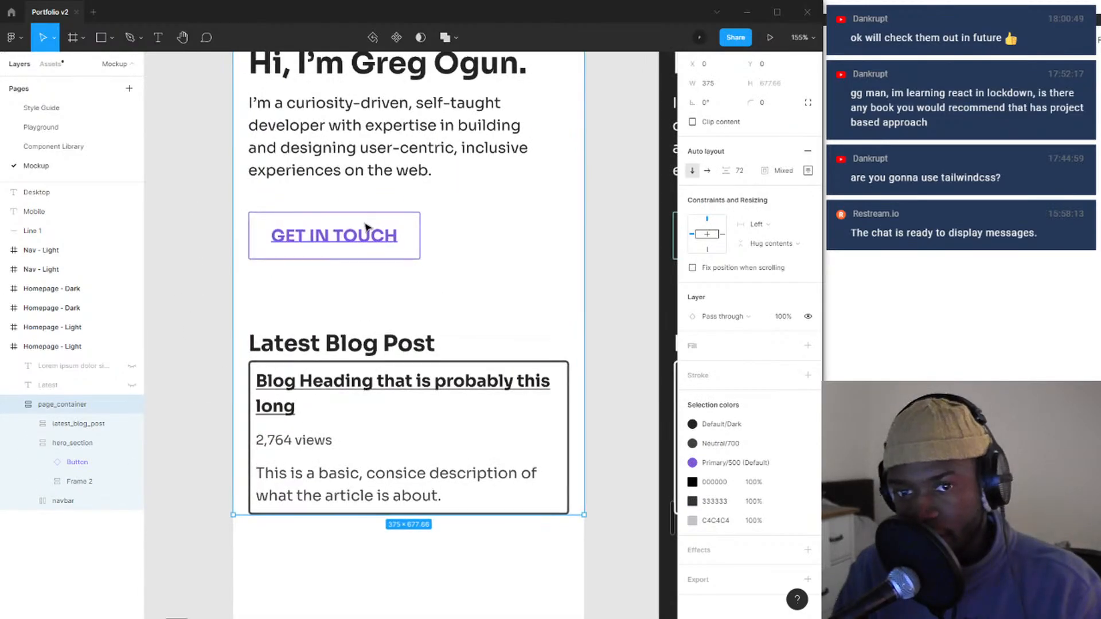
{"action": "scroll", "coordinate": [366, 274], "scroll_direction": "down", "scroll_amount": 5}
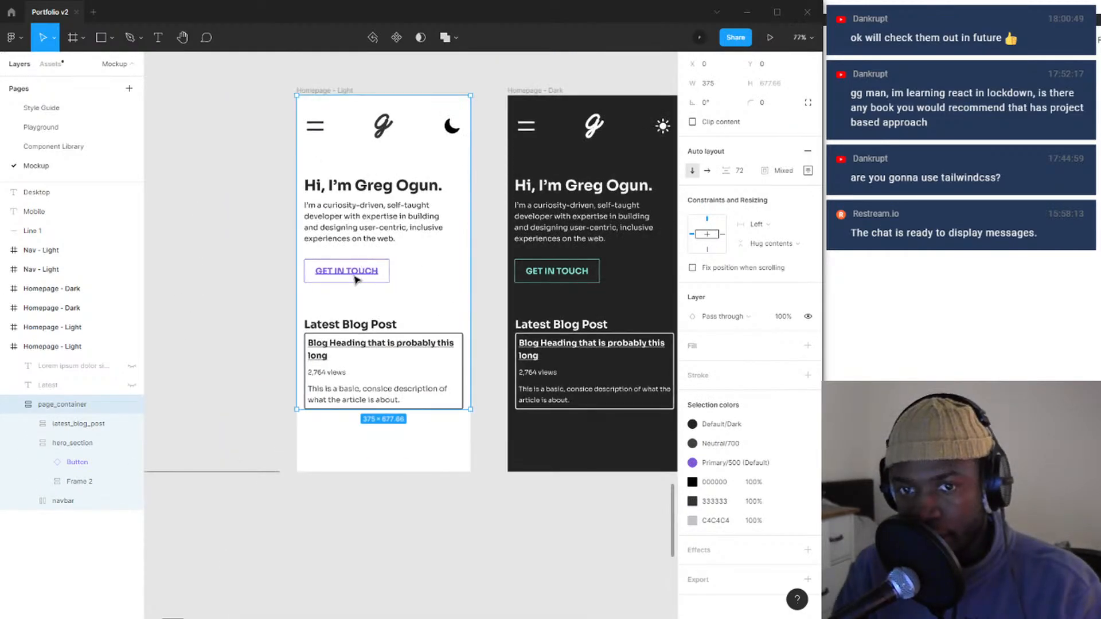
- Switch the light homepage's hero button to the Medium size variant
{"action": "left_click", "coordinate": [356, 279], "text": "ctrl"}
{"action": "left_click", "coordinate": [390, 282]}
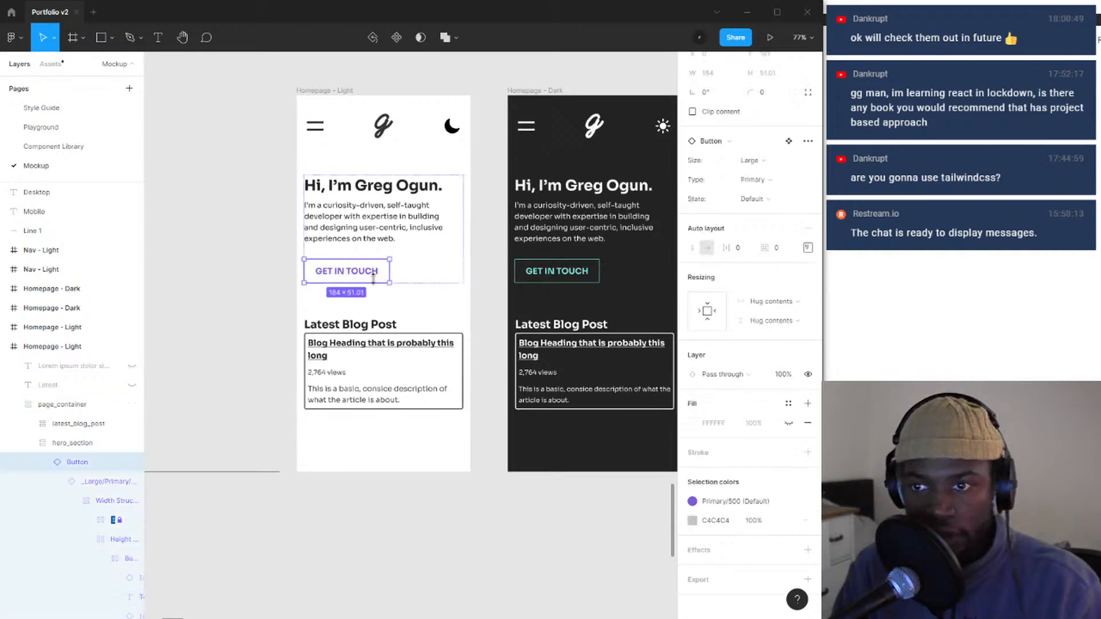
{"action": "scroll", "coordinate": [346, 260], "scroll_direction": "up", "scroll_amount": 5}
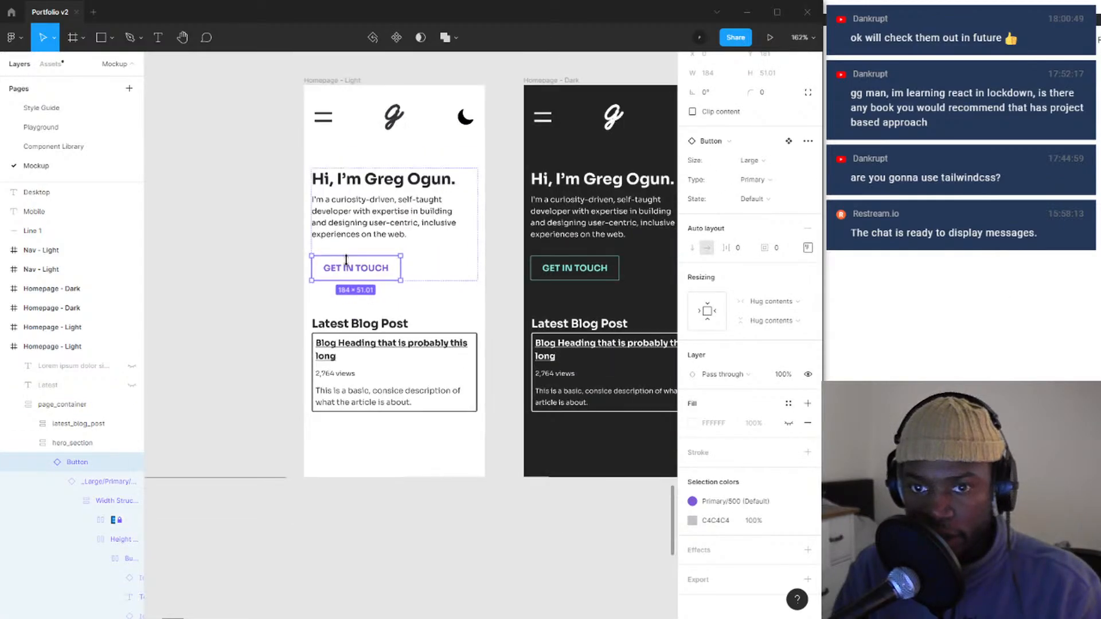
{"action": "scroll", "coordinate": [401, 272], "scroll_direction": "up", "scroll_amount": 5}
{"action": "scroll", "coordinate": [401, 339], "scroll_direction": "up", "scroll_amount": 2}
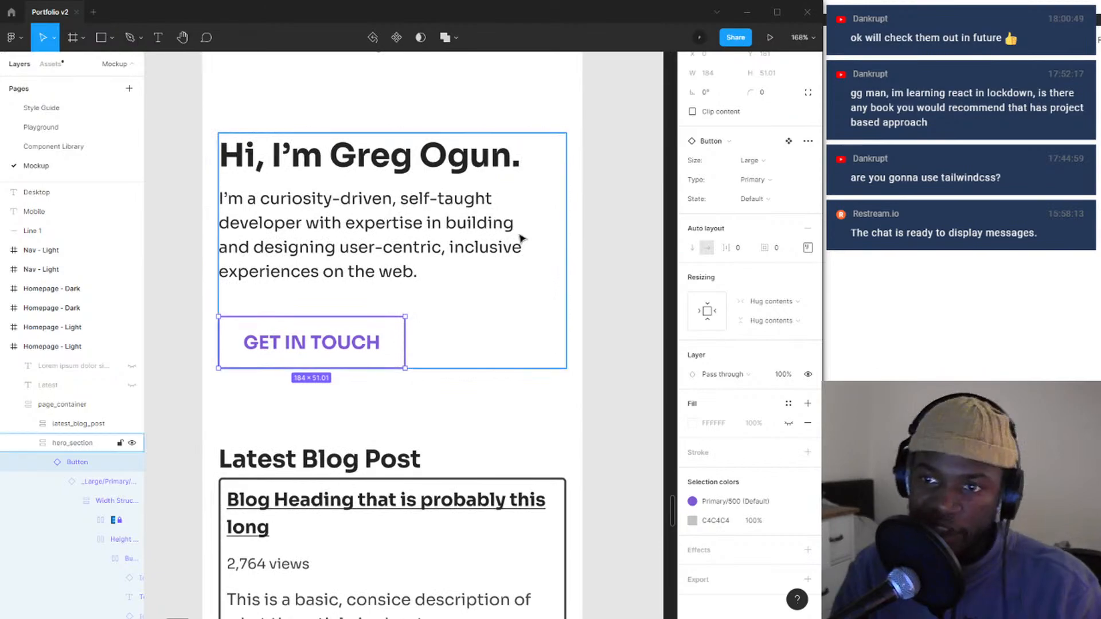
{"action": "left_click", "coordinate": [766, 162]}
{"action": "left_click", "coordinate": [769, 173]}
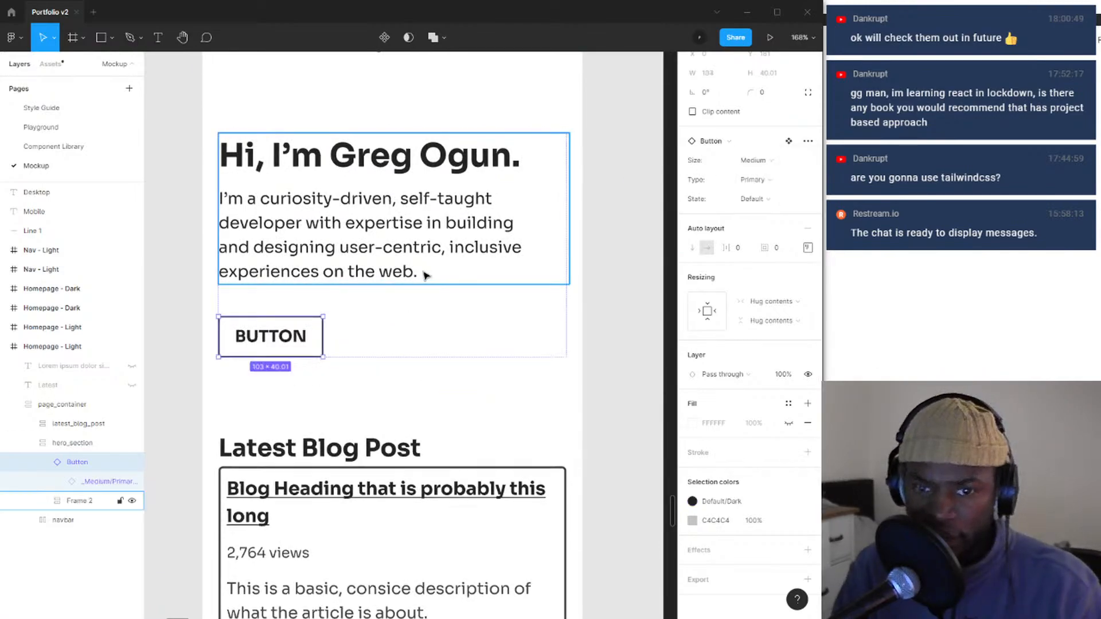
- Replace the medium hero button's label text with "GET IN TOUCH"
{"action": "double_click", "coordinate": [306, 345]}
{"action": "double_click", "coordinate": [307, 347]}
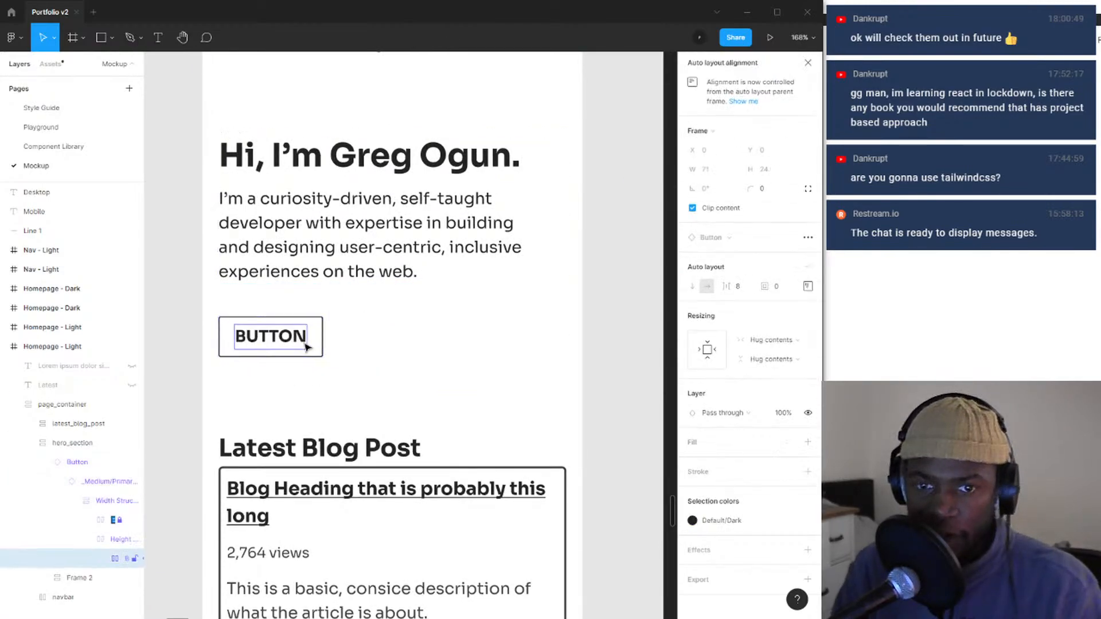
{"action": "double_click", "coordinate": [307, 346]}
{"action": "type", "text": "GET"}
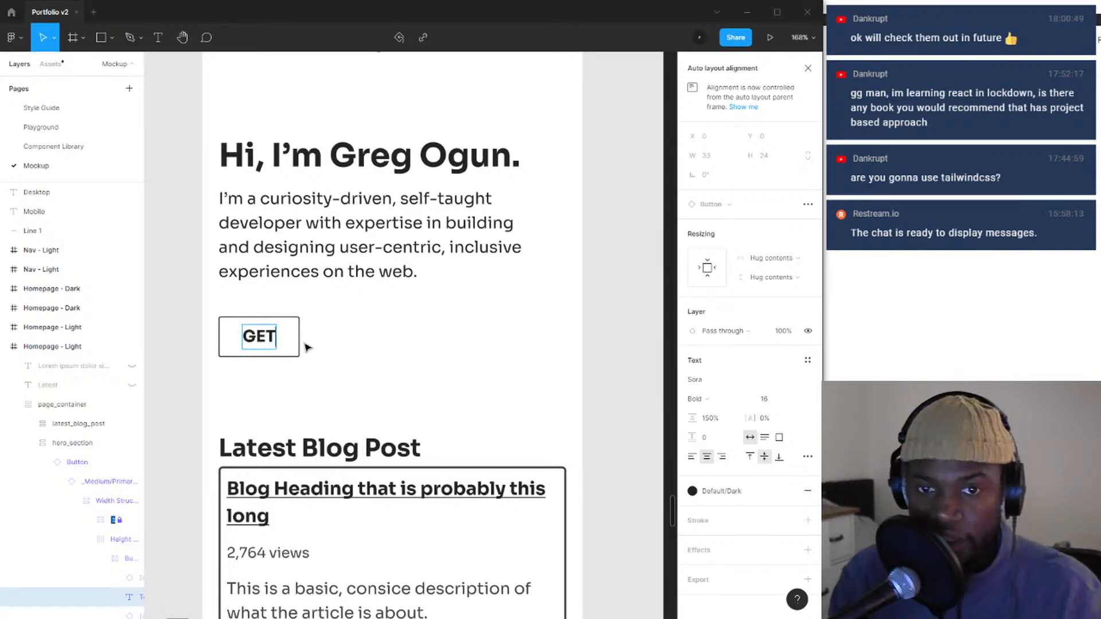
{"action": "type", "text": " IT"}
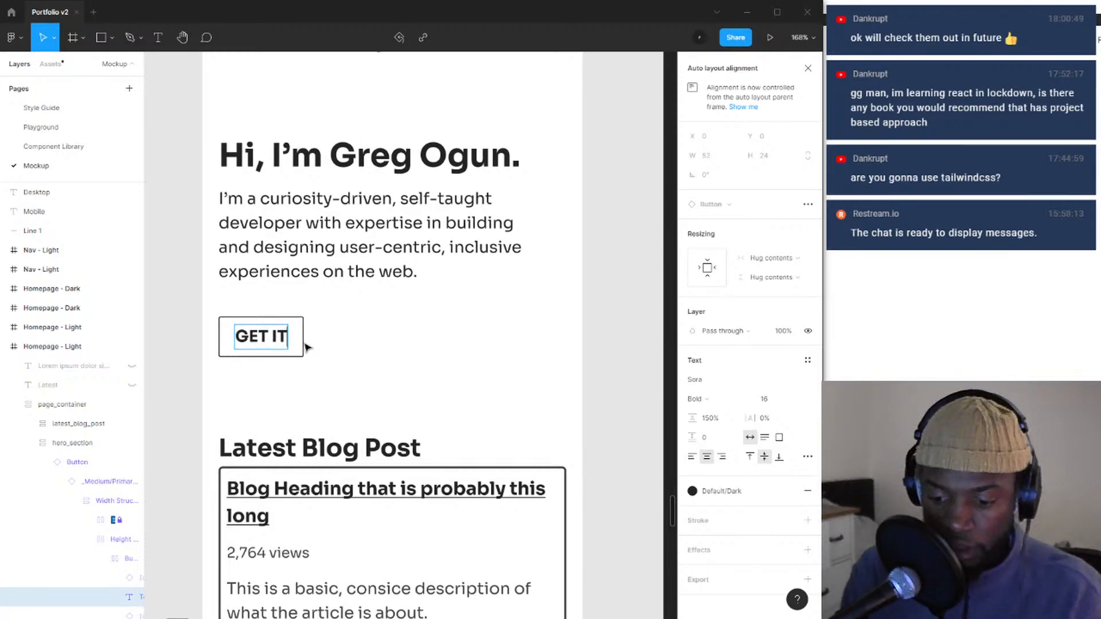
{"action": "key", "text": "BackSpace"}
{"action": "type", "text": "N TOUCH"}
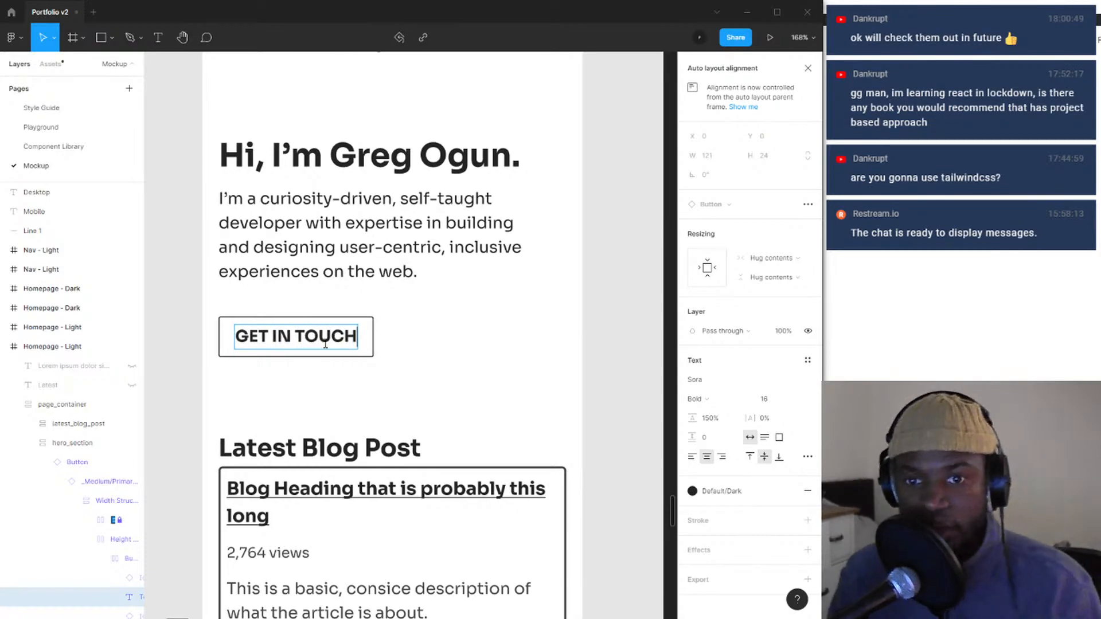
{"action": "key", "text": "Escape"}
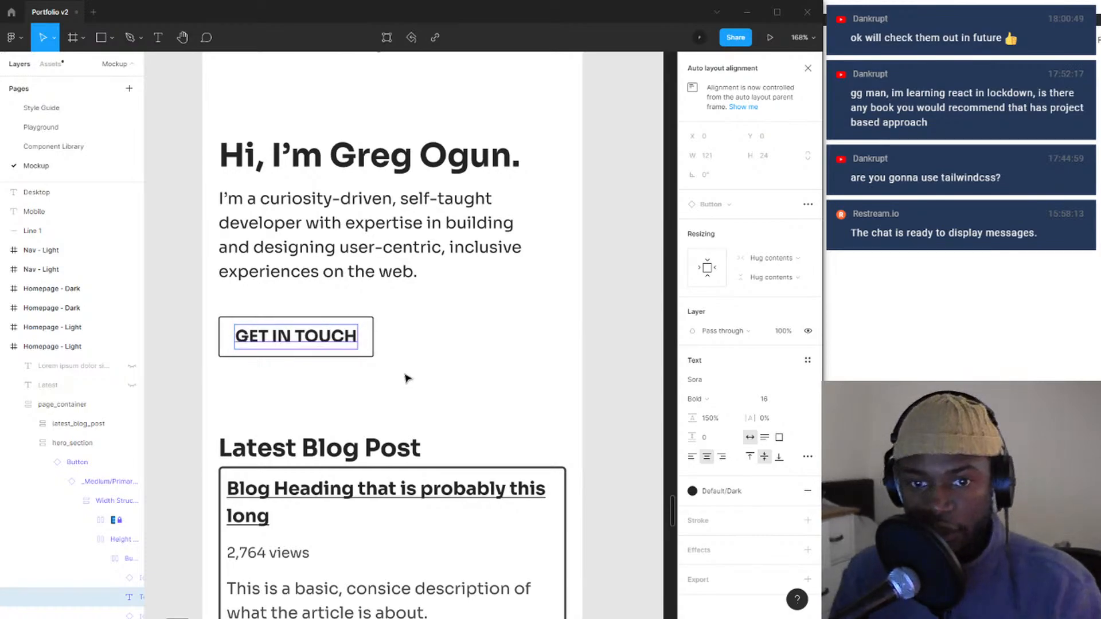
{"action": "scroll", "coordinate": [405, 377], "scroll_direction": "down", "scroll_amount": 5}
{"action": "scroll", "coordinate": [357, 364], "scroll_direction": "up", "scroll_amount": 5}
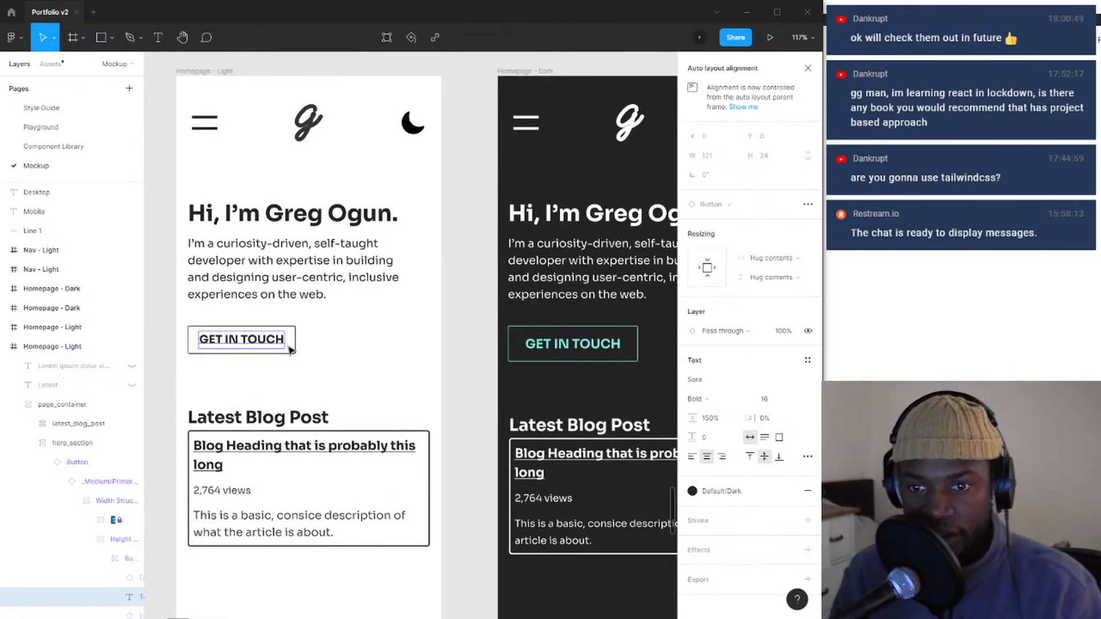
- Undo the hero button's label edit and its change to the Medium size
{"action": "left_click", "coordinate": [363, 353]}
{"action": "key", "text": "ctrl+z"}
{"action": "key", "text": "ctrl+z"}
{"action": "key", "text": "ctrl+z"}
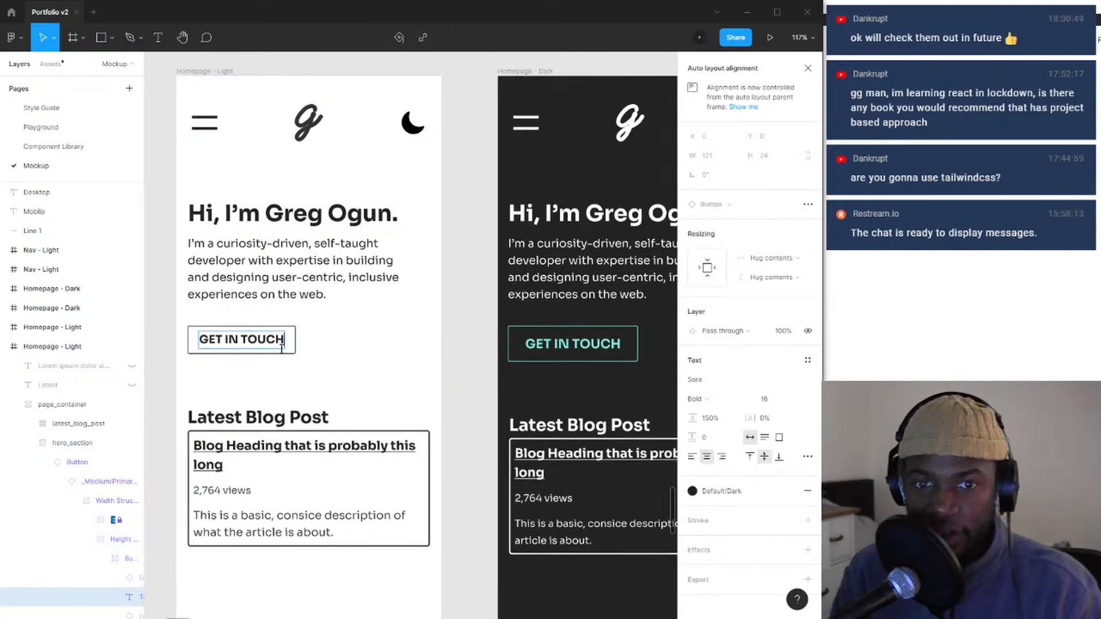
{"action": "key", "text": "ctrl+z"}
{"action": "key", "text": "ctrl+z"}
{"action": "key", "text": "ctrl+z"}
{"action": "key", "text": "ctrl+z"}
{"action": "key", "text": "ctrl+z"}
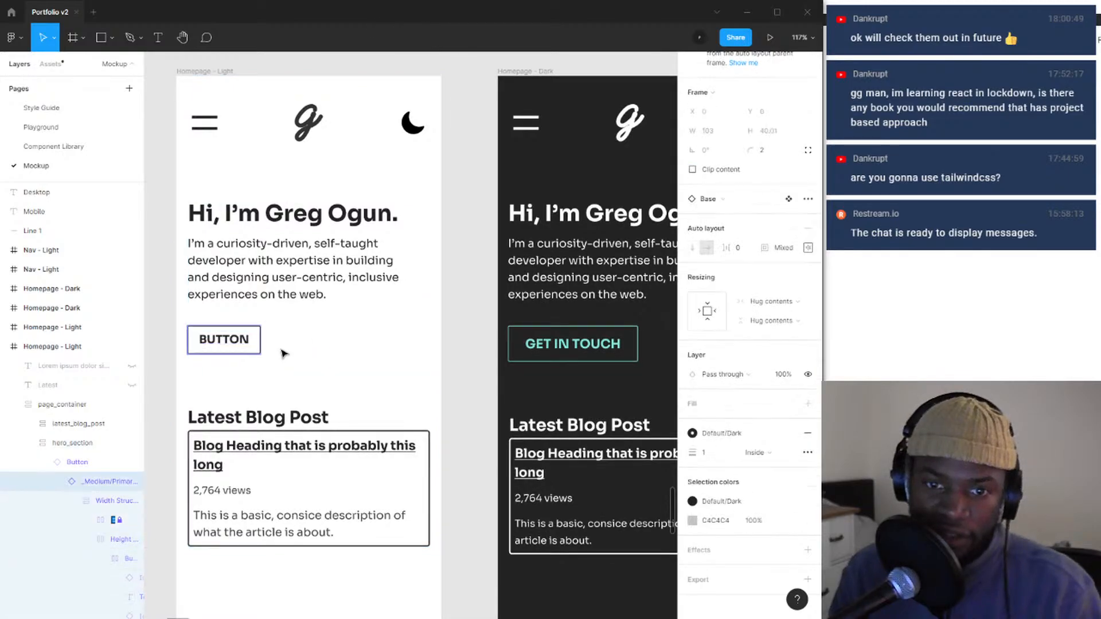
{"action": "key", "text": "ctrl+z"}
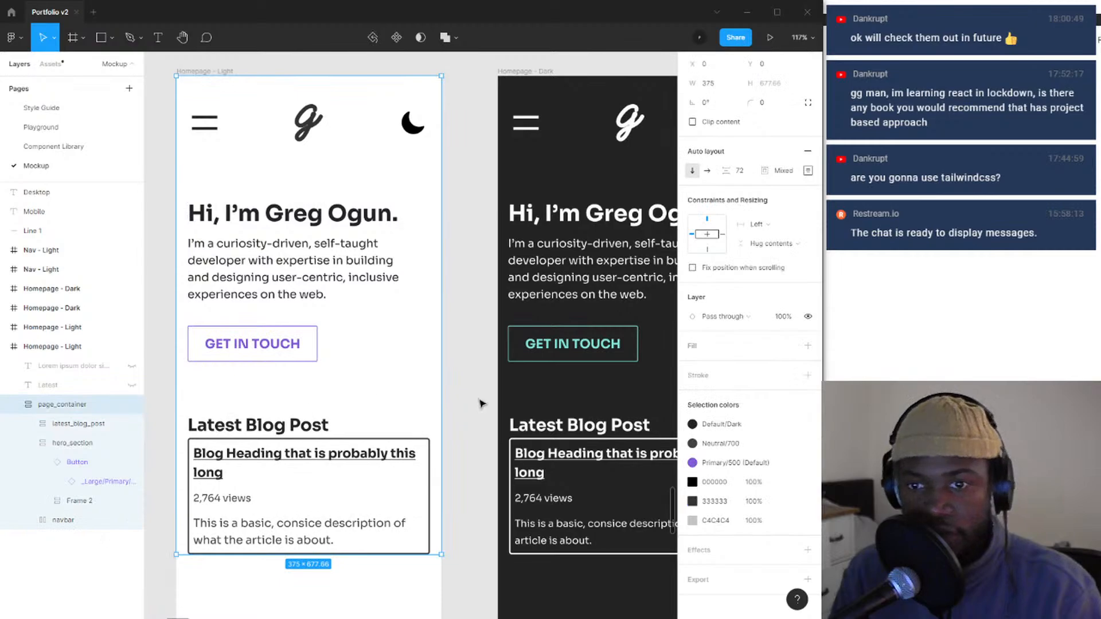
- Toggle the light homepage's hero button between the Secondary and Primary types repeatedly, ending on Primary
{"action": "left_click", "coordinate": [301, 361]}
{"action": "left_click", "coordinate": [302, 361]}
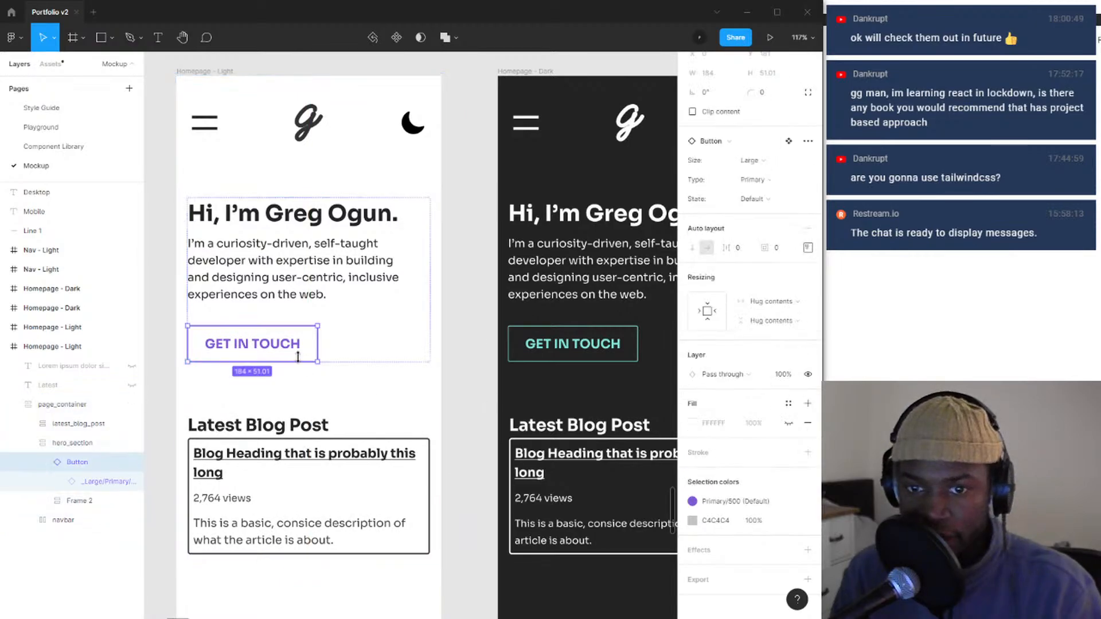
{"action": "left_click", "coordinate": [760, 180]}
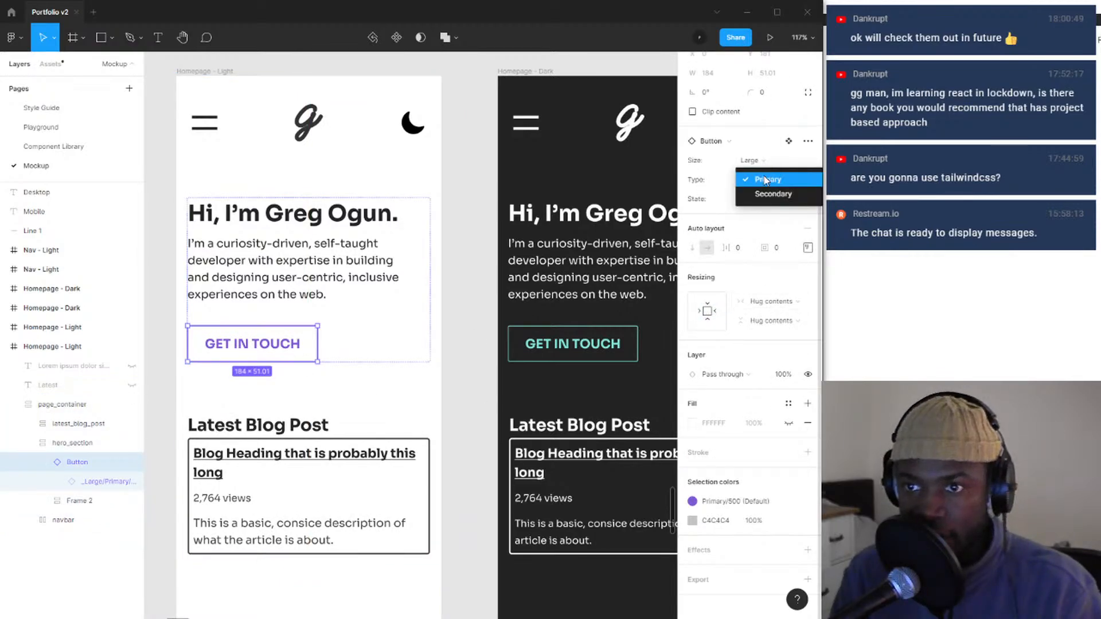
{"action": "left_click", "coordinate": [762, 196]}
{"action": "left_click", "coordinate": [762, 179]}
{"action": "left_click", "coordinate": [768, 164]}
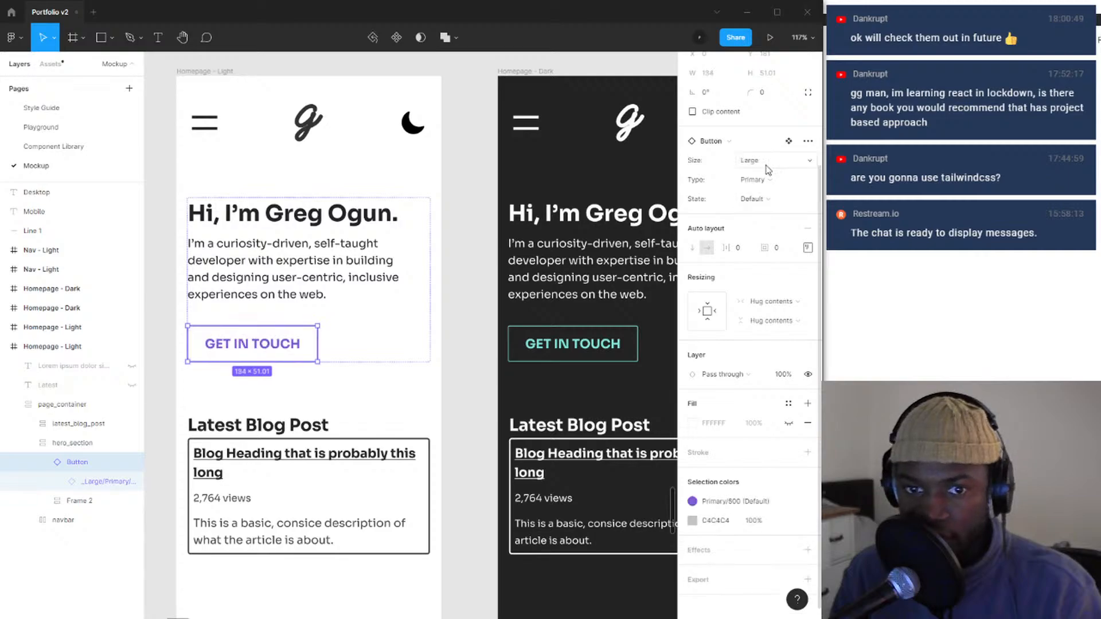
{"action": "left_click", "coordinate": [781, 184]}
{"action": "left_click", "coordinate": [774, 195]}
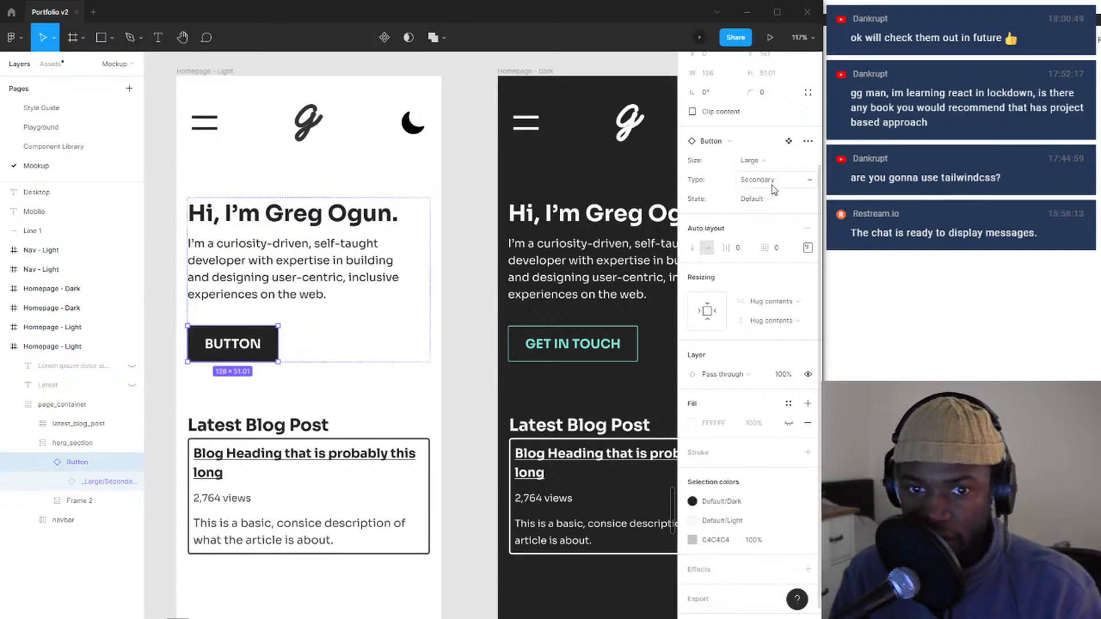
{"action": "left_click", "coordinate": [773, 179]}
{"action": "left_click", "coordinate": [773, 166]}
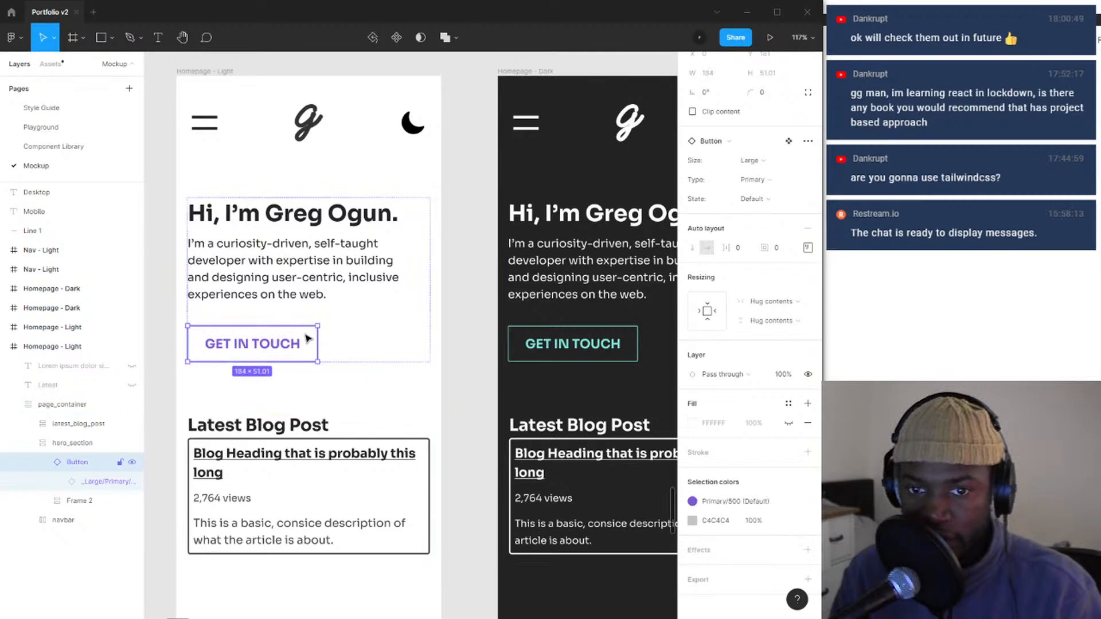
{"action": "left_click", "coordinate": [752, 183]}
{"action": "left_click", "coordinate": [765, 195]}
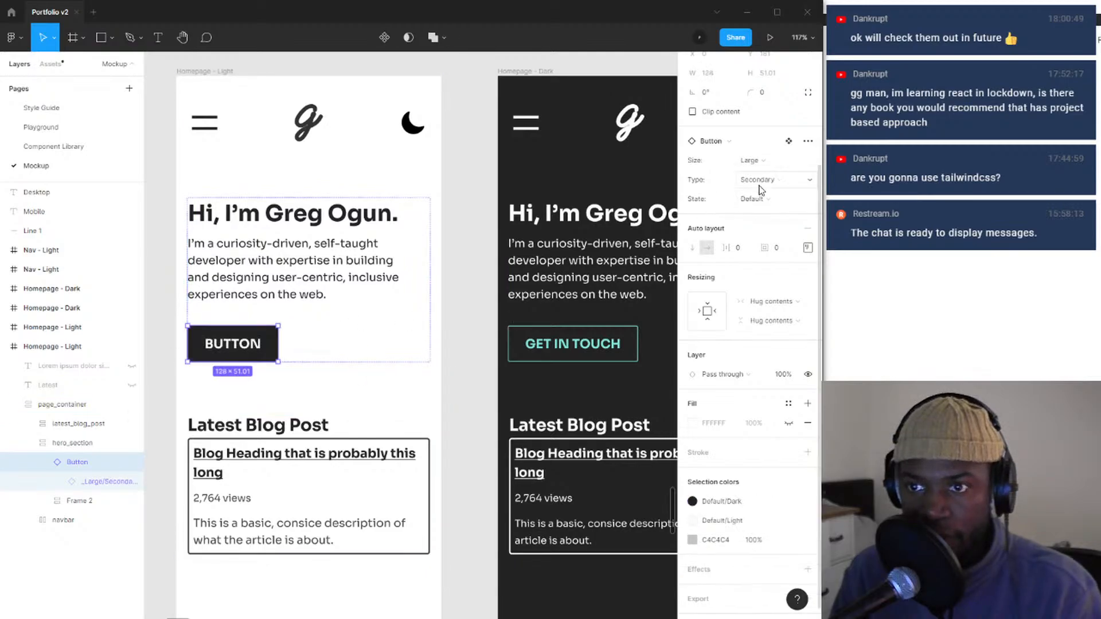
{"action": "left_click", "coordinate": [760, 181]}
{"action": "left_click", "coordinate": [767, 166]}
- Try the Small size on the hero button and return it to Large
{"action": "left_click", "coordinate": [754, 161]}
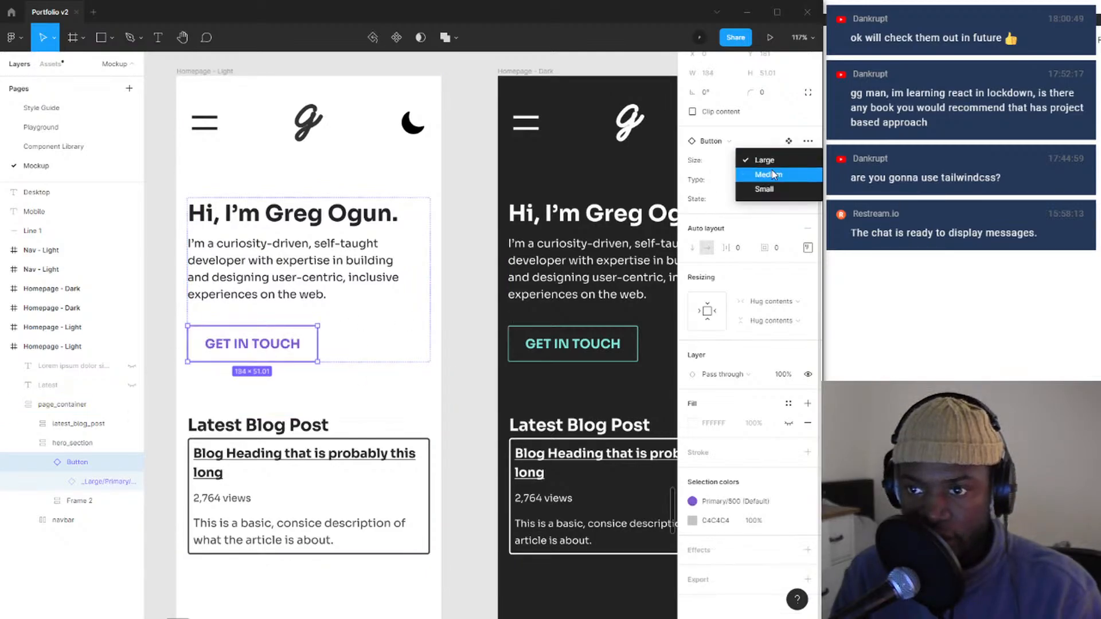
{"action": "left_click", "coordinate": [766, 190]}
{"action": "left_click", "coordinate": [757, 160]}
{"action": "left_click", "coordinate": [764, 131]}
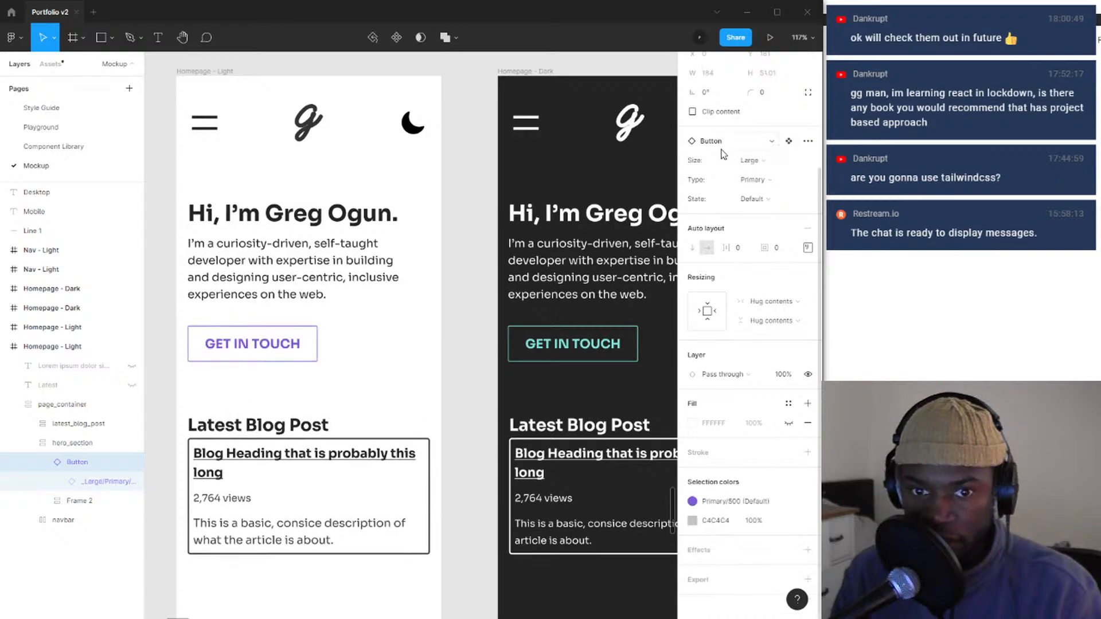
{"action": "scroll", "coordinate": [314, 339], "scroll_direction": "down", "scroll_amount": 4}
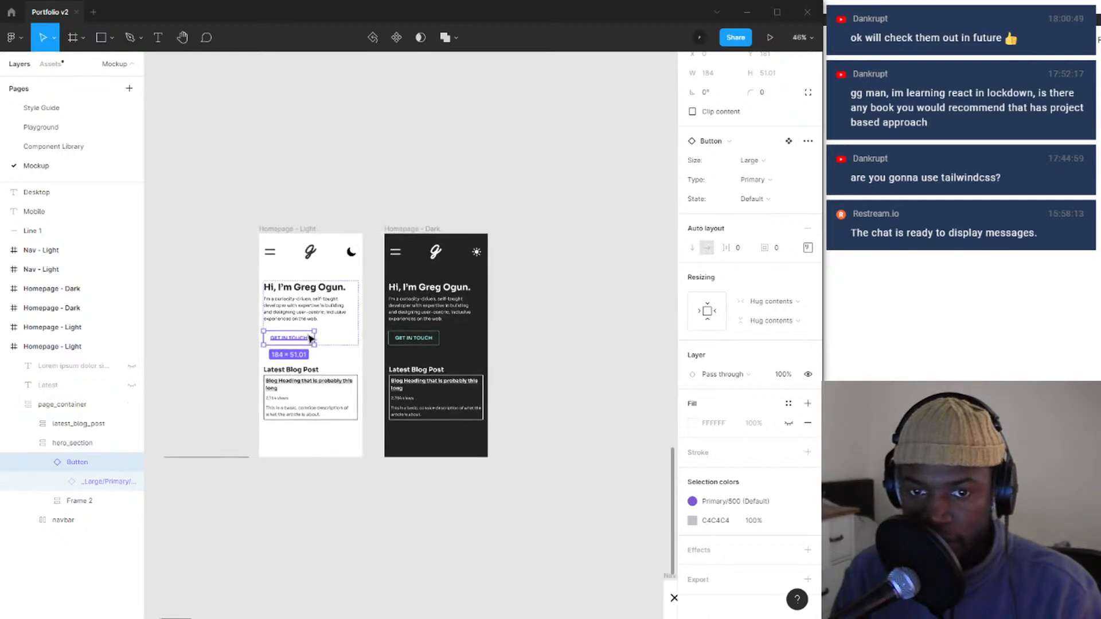
{"action": "left_click_drag", "start_coordinate": [274, 348], "coordinate": [394, 298]}
{"action": "scroll", "coordinate": [395, 295], "scroll_direction": "up", "scroll_amount": 4}
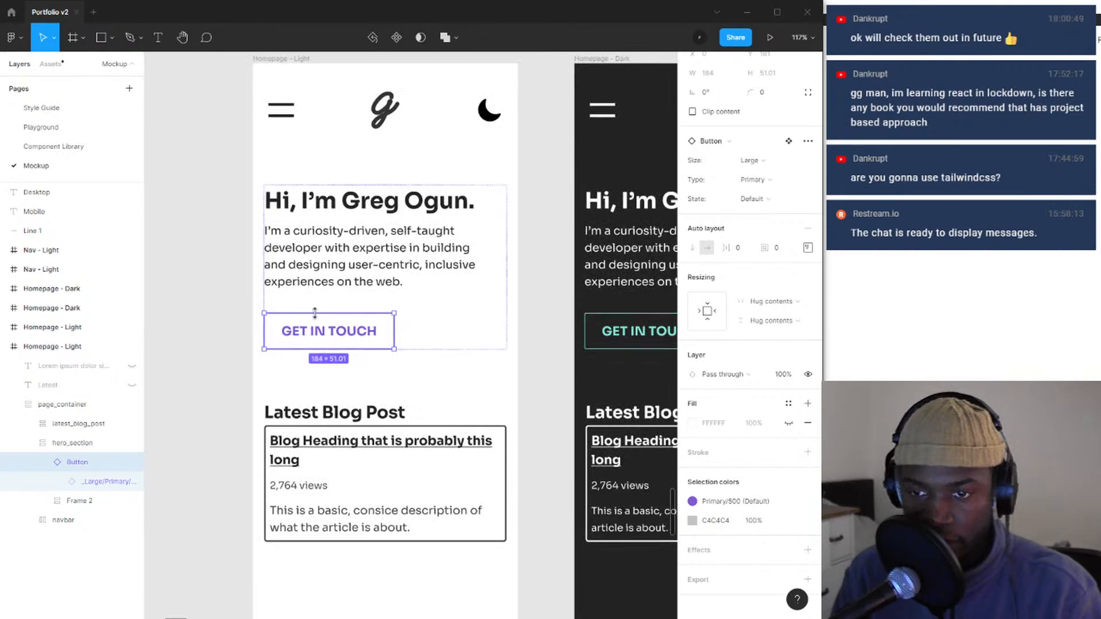
{"action": "scroll", "coordinate": [324, 333], "scroll_direction": "down", "scroll_amount": 5}
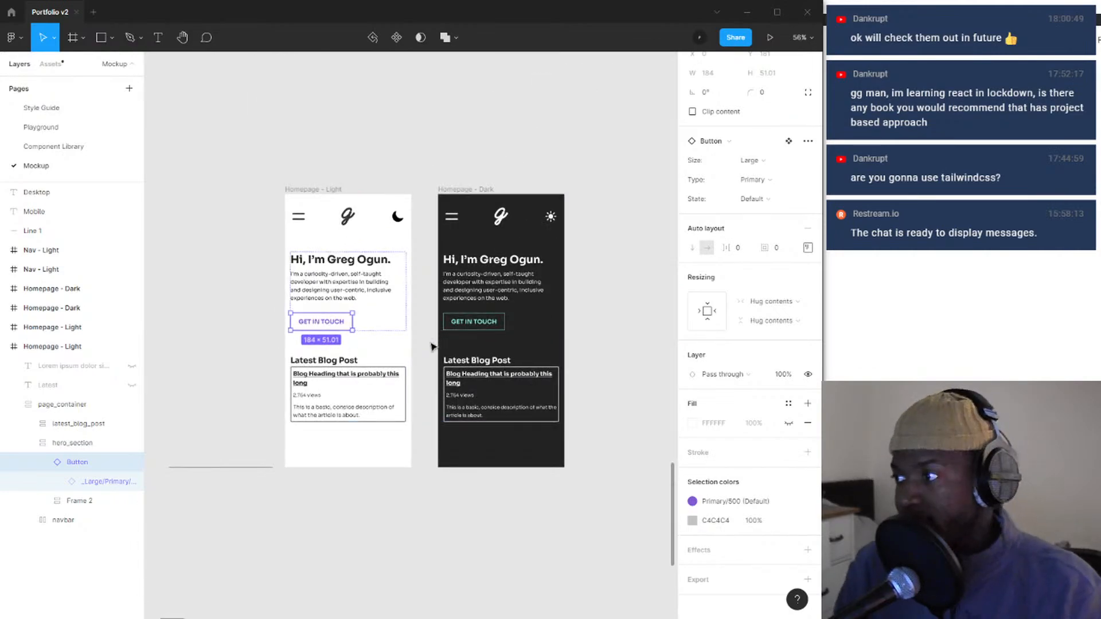
{"action": "left_click", "coordinate": [255, 324]}
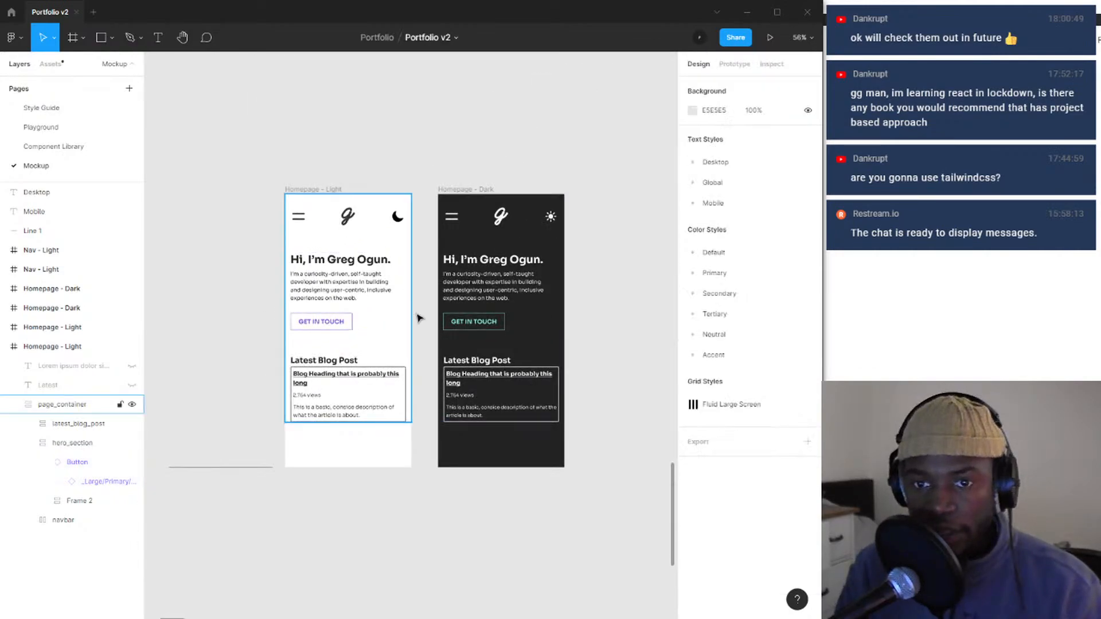
{"action": "scroll", "coordinate": [401, 315], "scroll_direction": "down", "scroll_amount": 2}
{"action": "left_click_drag", "start_coordinate": [397, 338], "coordinate": [326, 391]}
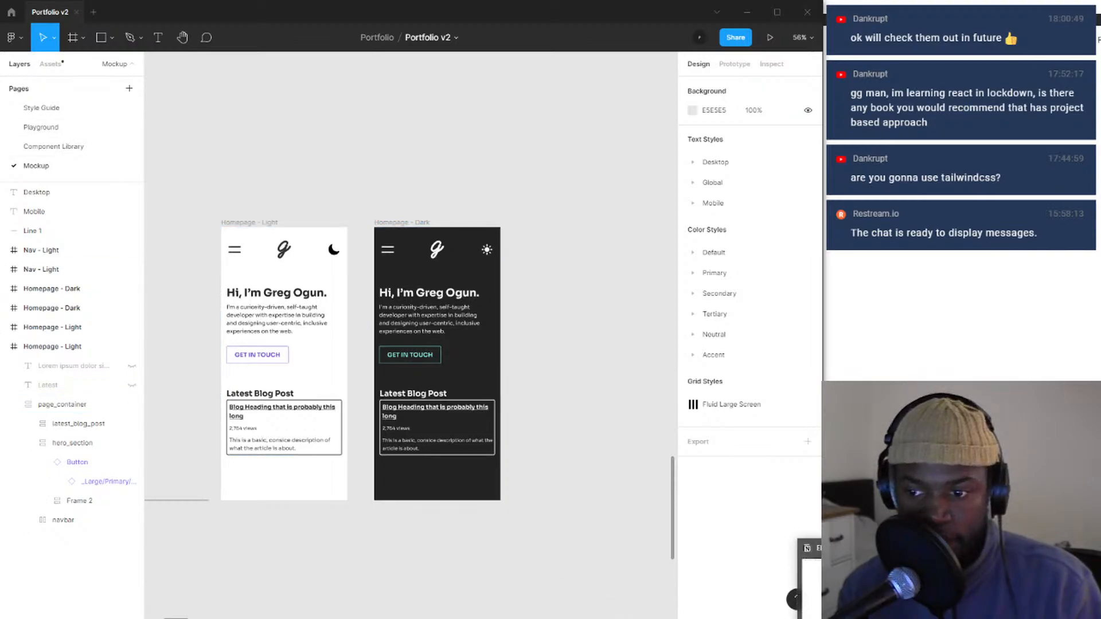
- Open the EP2 page and present its slides, going to the "Build mockup" slide
{"action": "mouse_move", "coordinate": [582, 618]}
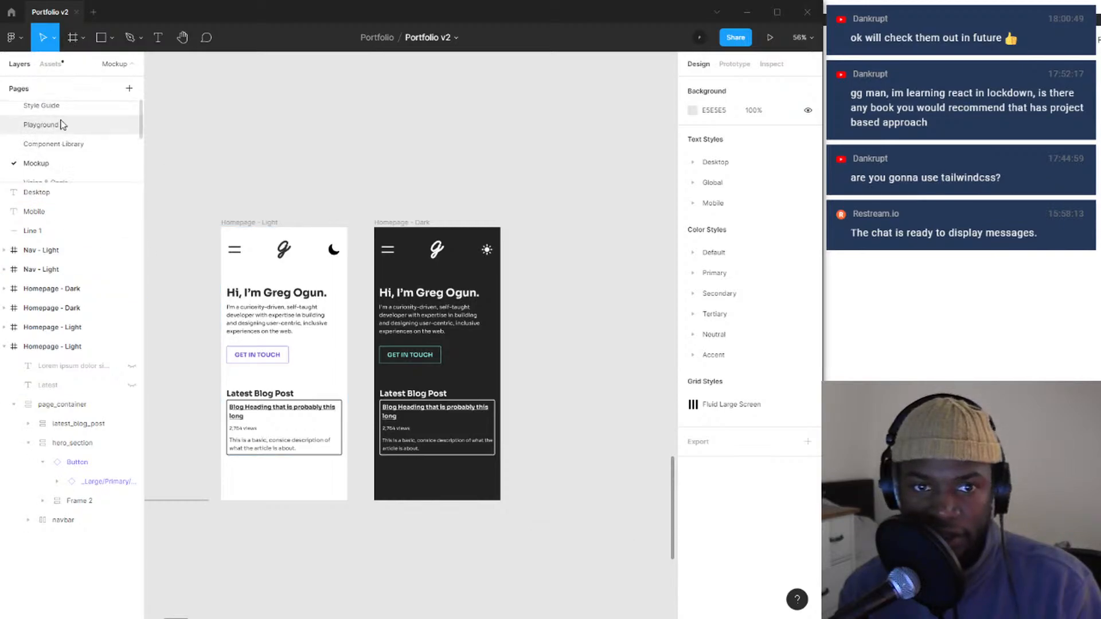
{"action": "scroll", "coordinate": [63, 129], "scroll_direction": "down", "scroll_amount": 3}
{"action": "left_click", "coordinate": [71, 137]}
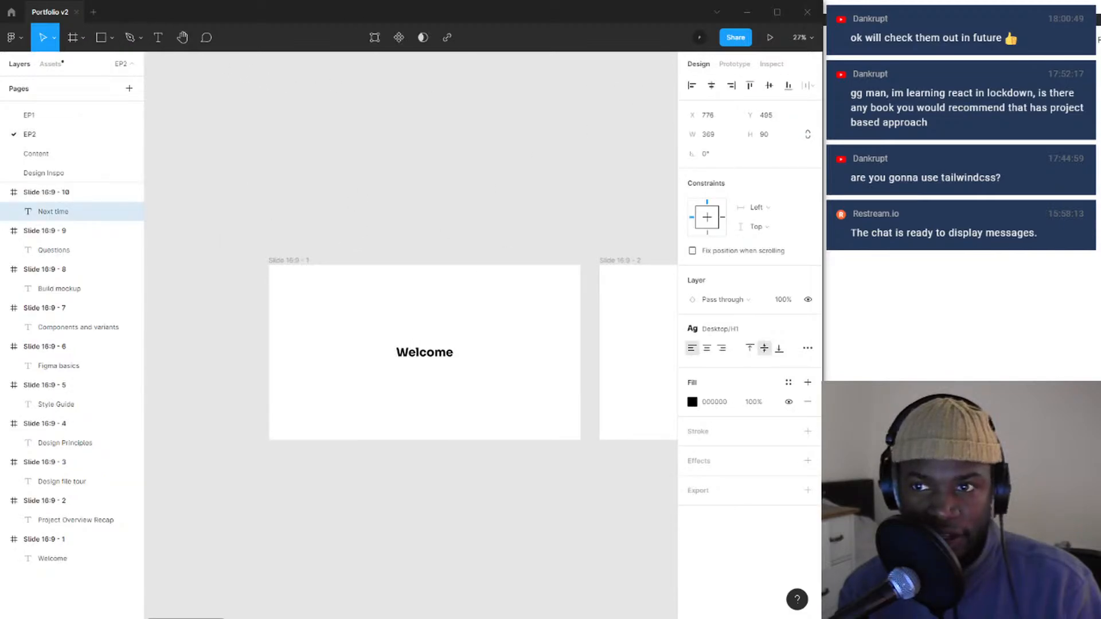
{"action": "left_click", "coordinate": [771, 37]}
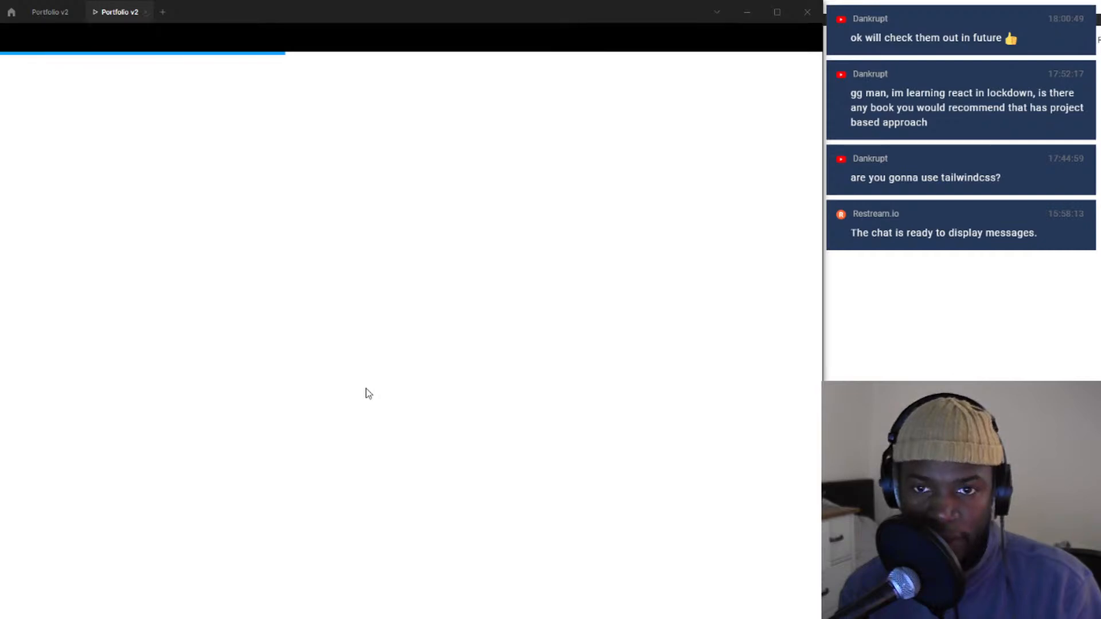
{"action": "left_click", "coordinate": [391, 606]}
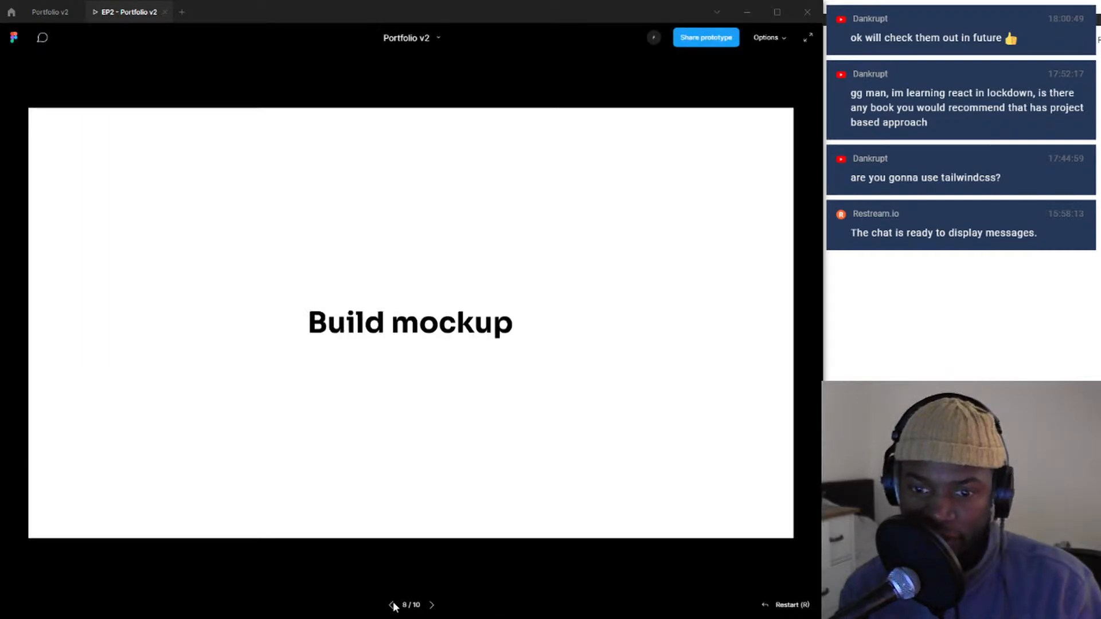
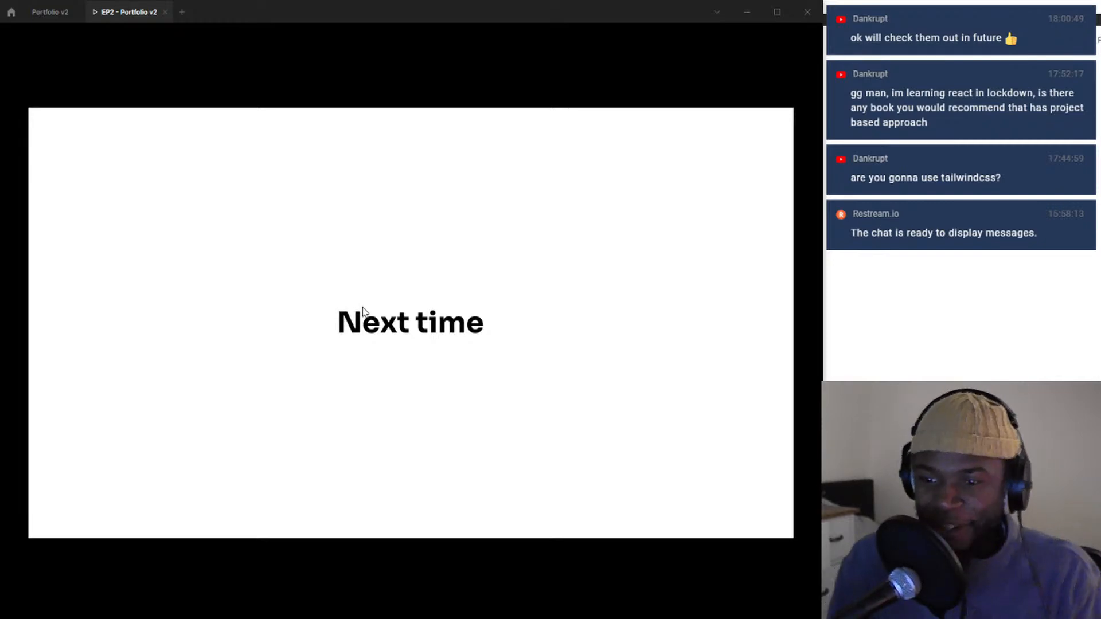
- Check the "EP2 - Designing with Figma" session plan in Notion and return to the Mockup page in Figma
{"action": "key", "text": "alt+Tab"}
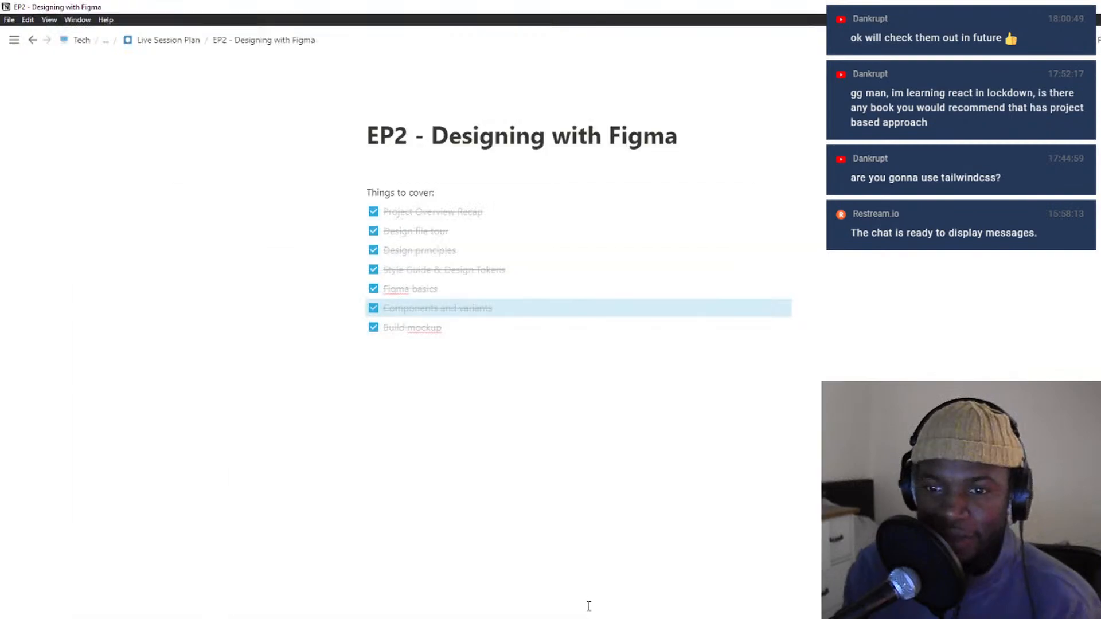
{"action": "key", "text": "alt+Tab"}
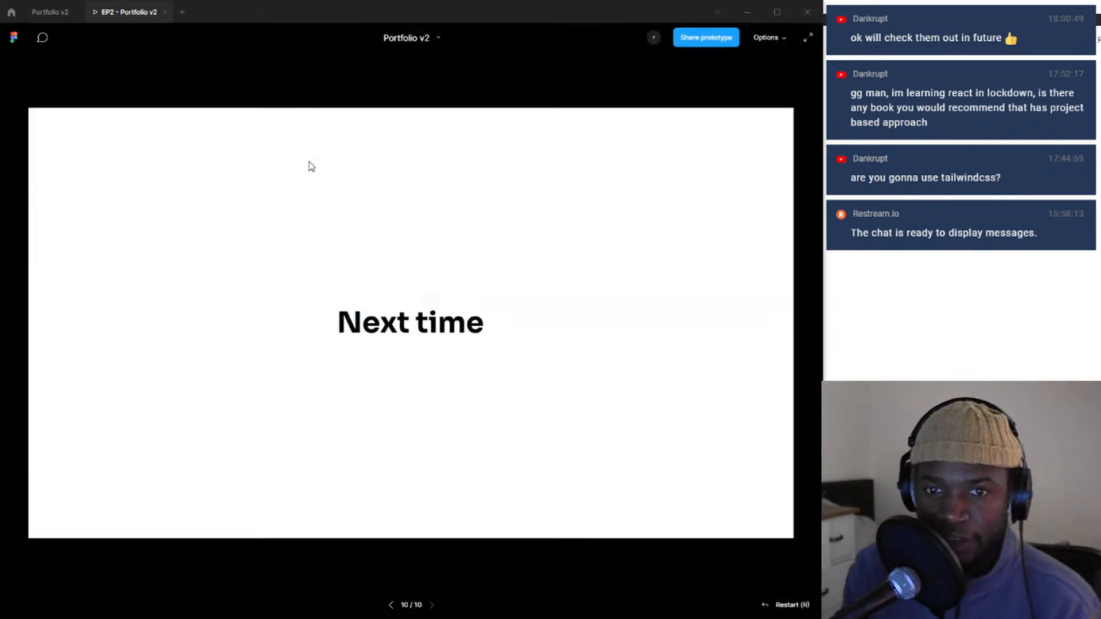
{"action": "left_click", "coordinate": [50, 8]}
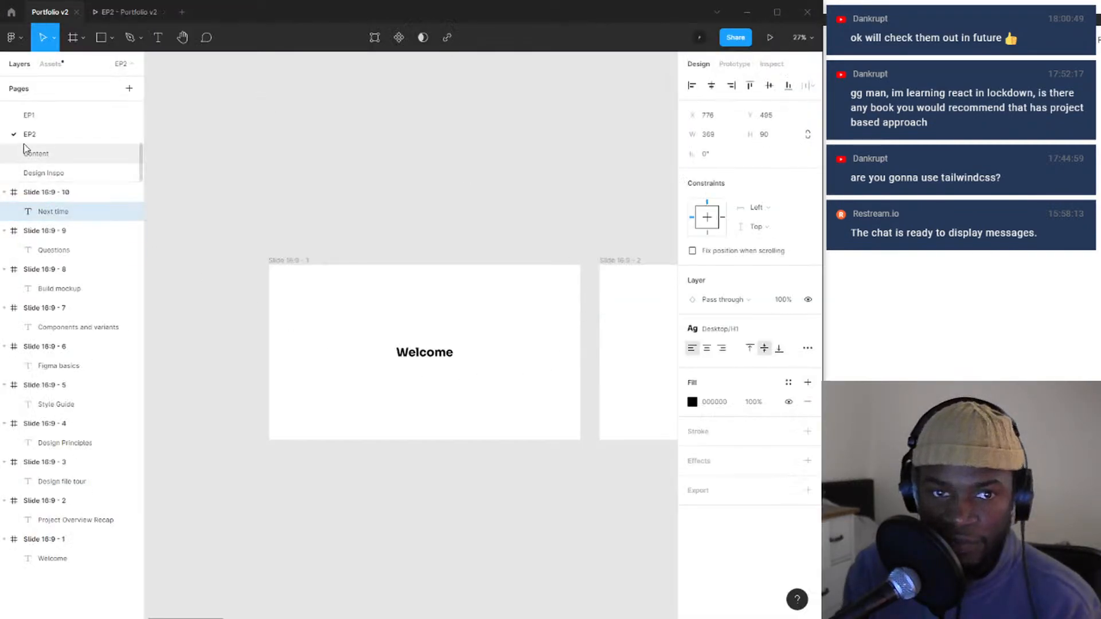
{"action": "scroll", "coordinate": [36, 164], "scroll_direction": "up", "scroll_amount": 2}
{"action": "left_click", "coordinate": [40, 137]}
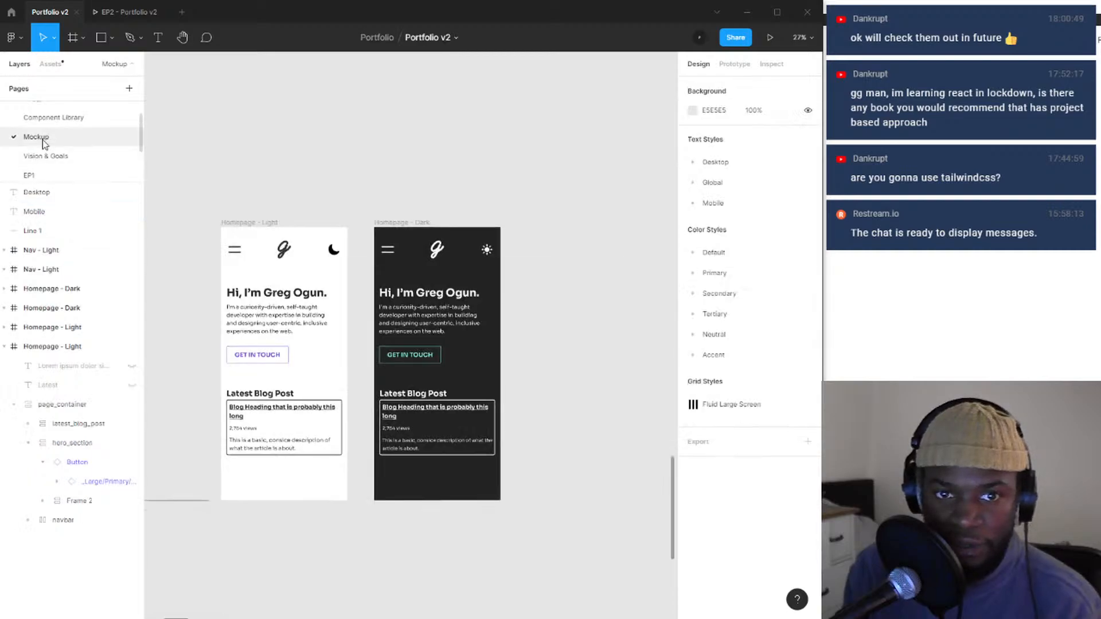
- Delete the spare Homepage - Light and Homepage - Dark frames with filled hero buttons and no blog post section
{"action": "scroll", "coordinate": [428, 177], "scroll_direction": "down", "scroll_amount": 5}
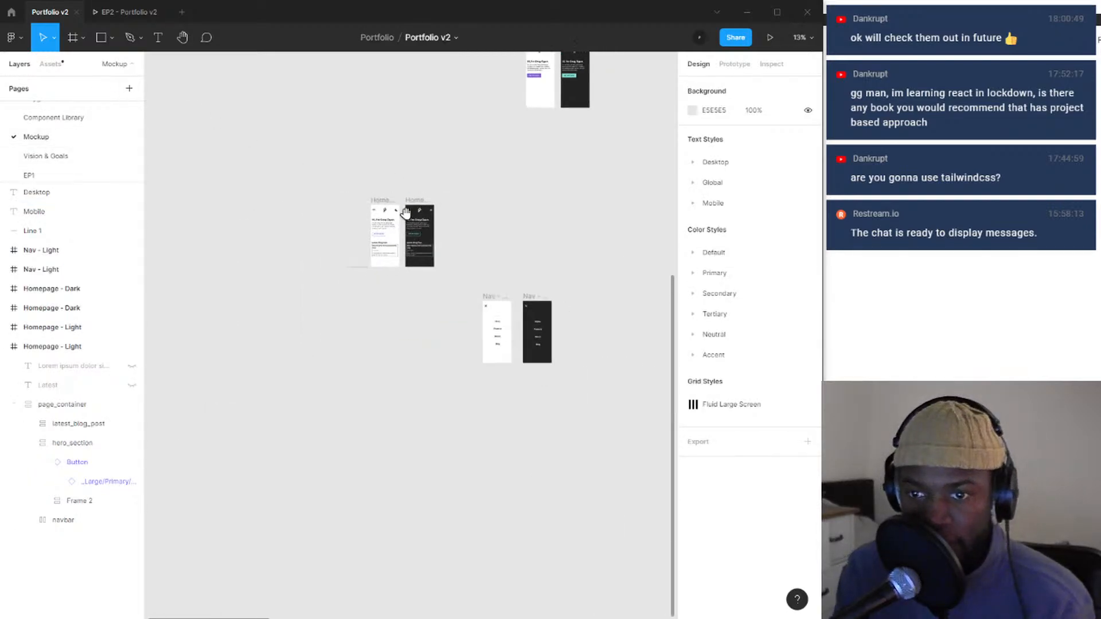
{"action": "scroll", "coordinate": [389, 222], "scroll_direction": "up", "scroll_amount": 2}
{"action": "scroll", "coordinate": [388, 221], "scroll_direction": "right", "scroll_amount": 2}
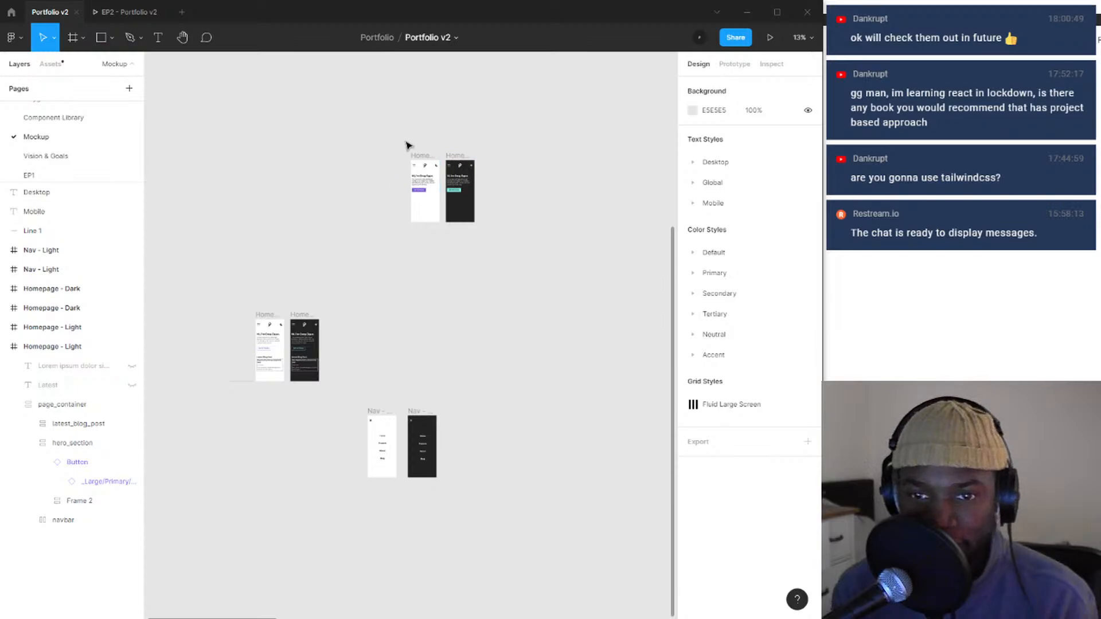
{"action": "left_click_drag", "start_coordinate": [307, 125], "coordinate": [535, 226]}
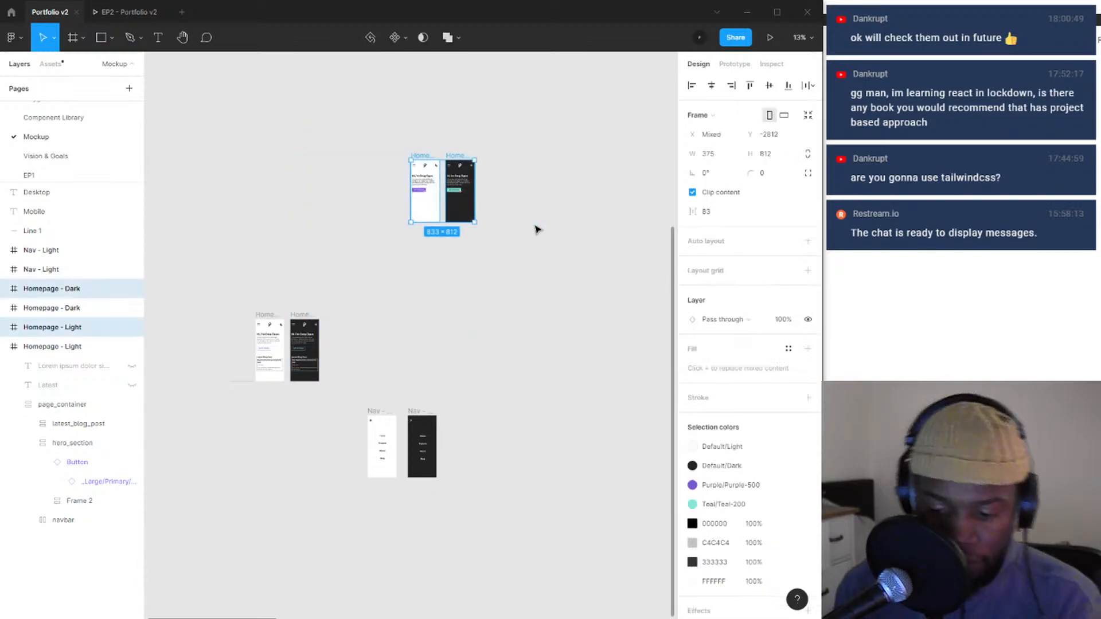
{"action": "key", "text": "Delete"}
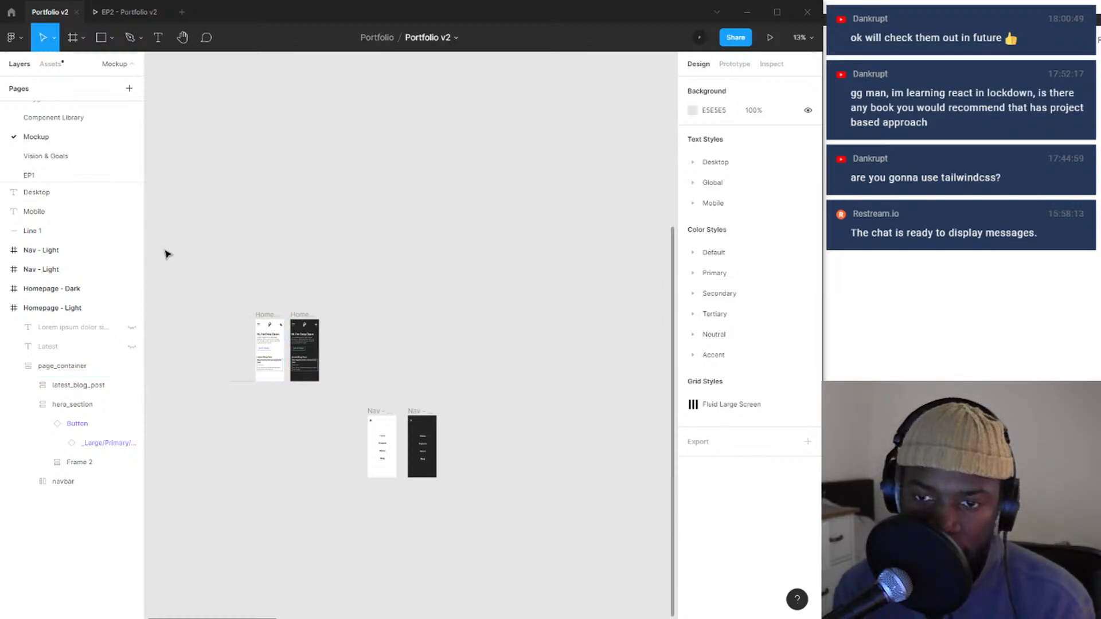
{"action": "left_click_drag", "start_coordinate": [167, 250], "coordinate": [456, 481]}
{"action": "left_click", "coordinate": [516, 347]}
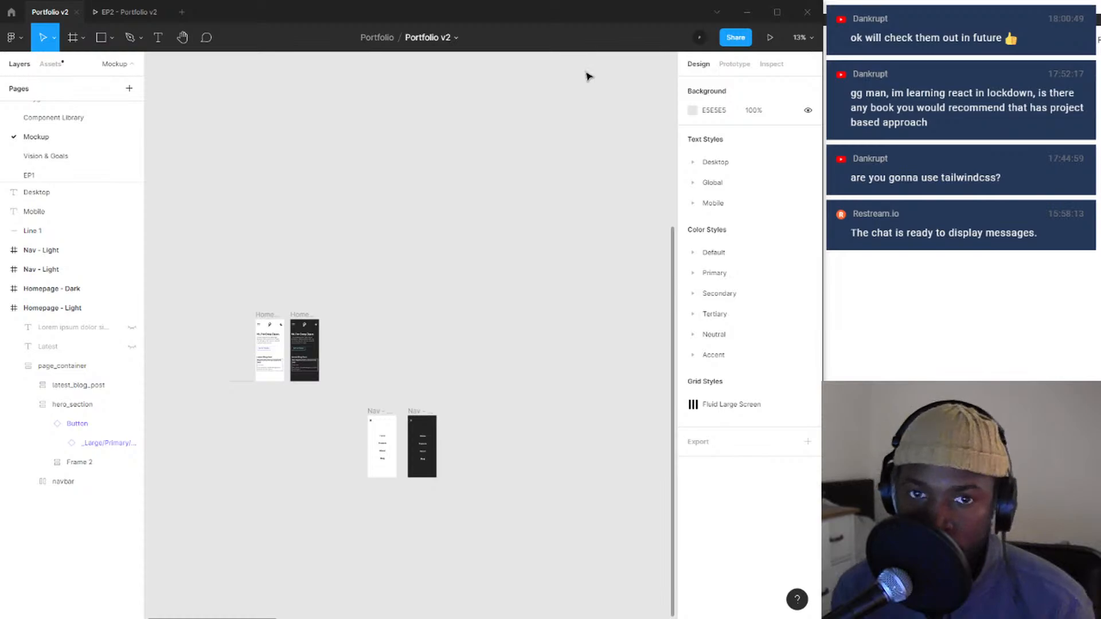
- Look through the Vision & Goals and Component Library pages and return to the Mockup page
{"action": "left_click", "coordinate": [48, 157]}
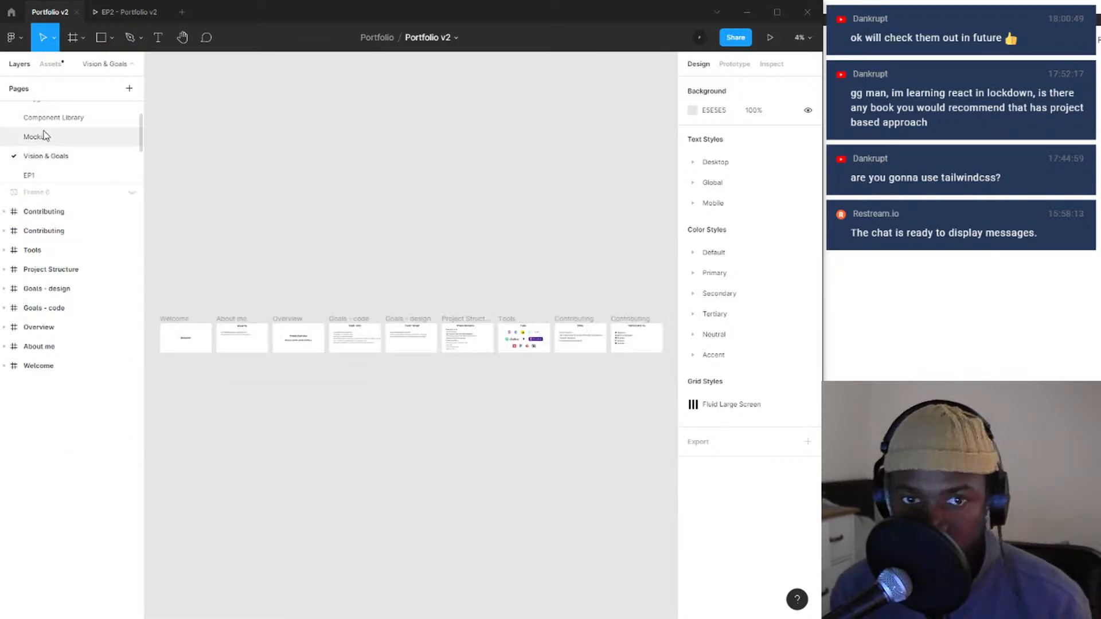
{"action": "left_click", "coordinate": [46, 137]}
{"action": "left_click", "coordinate": [51, 117]}
{"action": "left_click", "coordinate": [45, 142]}
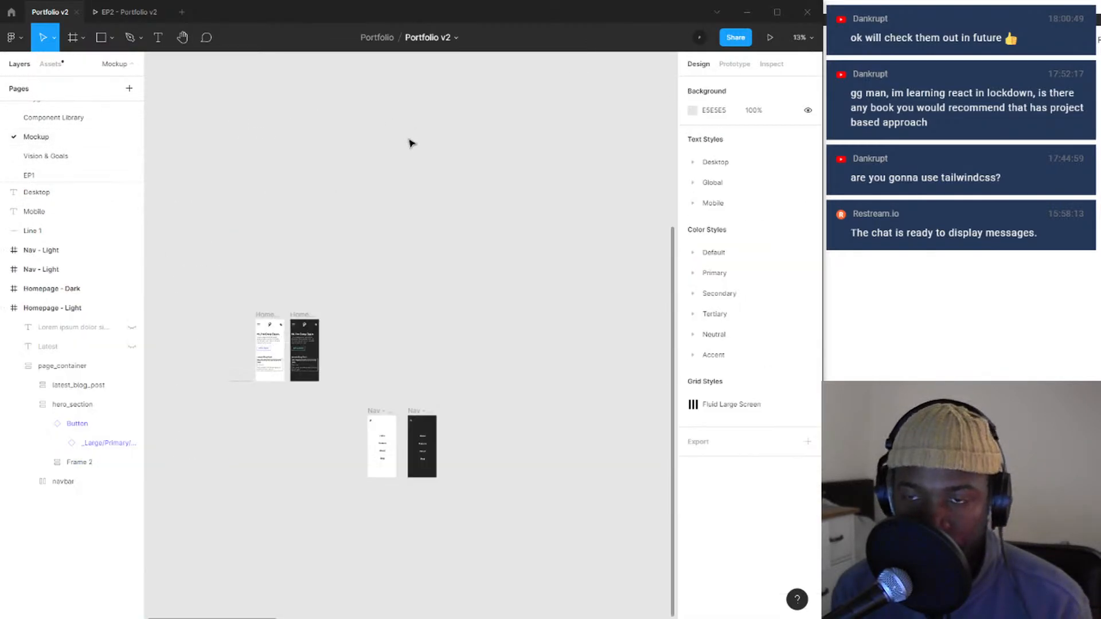
- View the Mockup page's prototype connections and inspect its code as iOS, ending on CSS
{"action": "left_click", "coordinate": [745, 67]}
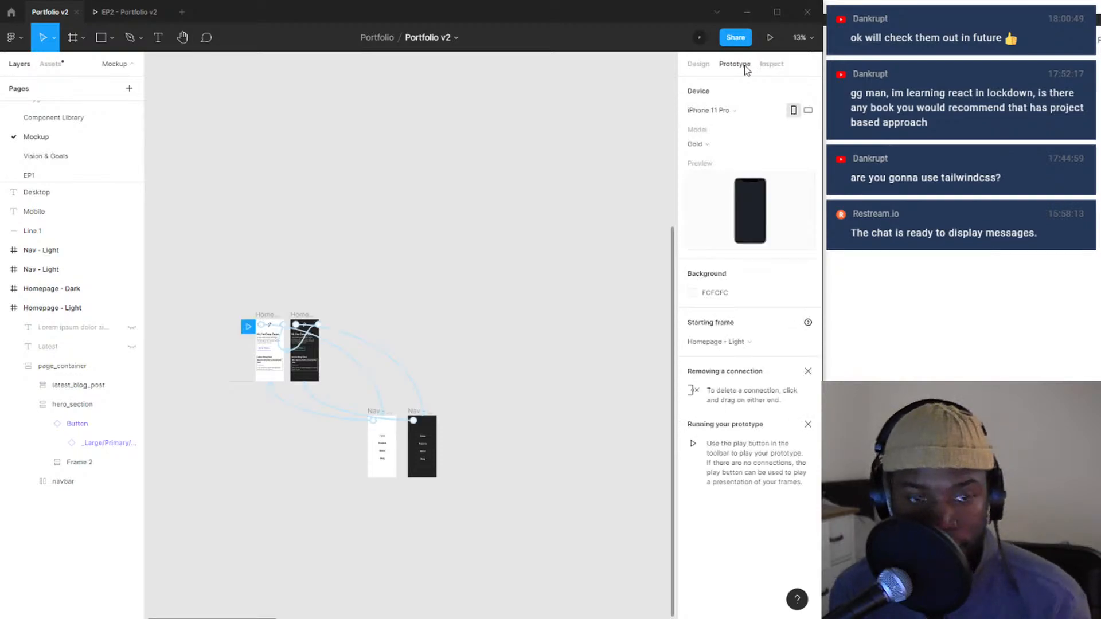
{"action": "left_click", "coordinate": [758, 69]}
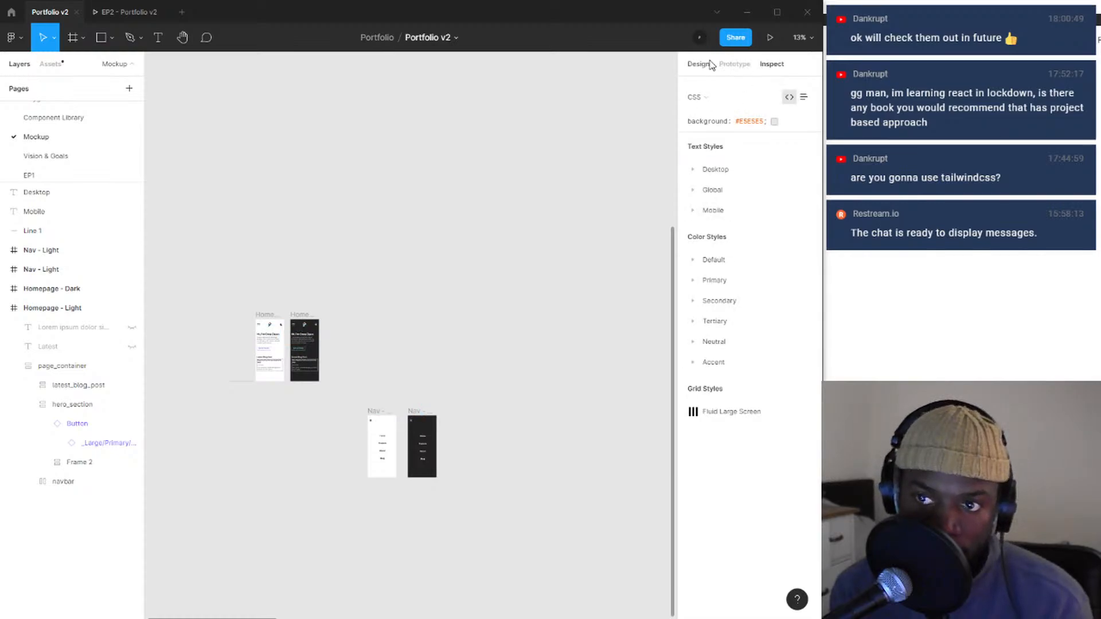
{"action": "left_click", "coordinate": [752, 96]}
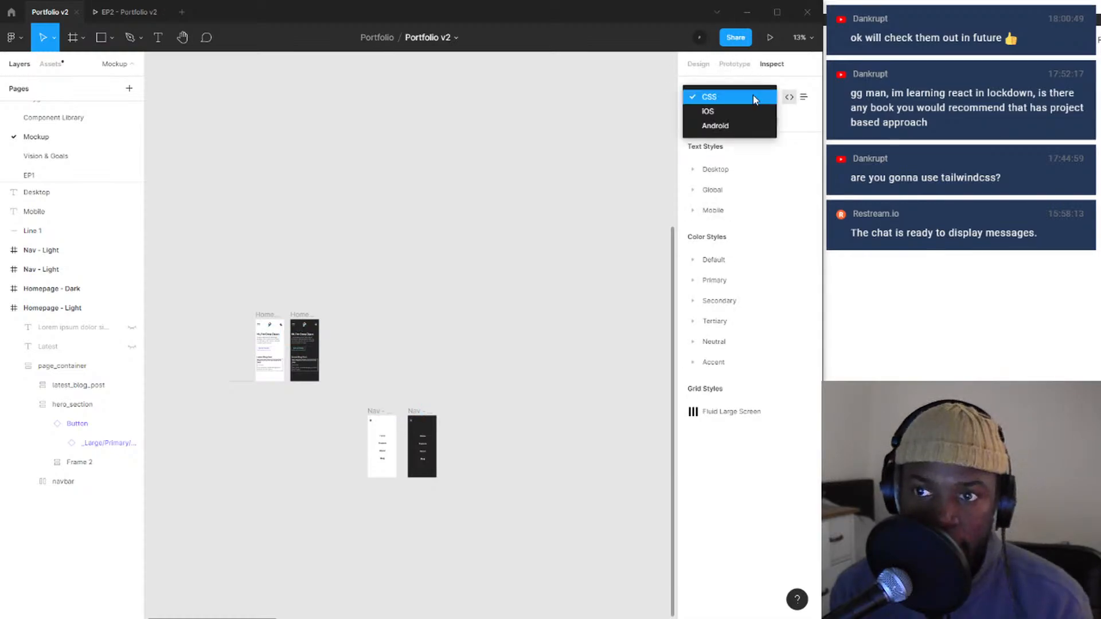
{"action": "left_click", "coordinate": [753, 96]}
{"action": "left_click", "coordinate": [752, 96]}
{"action": "left_click", "coordinate": [757, 111]}
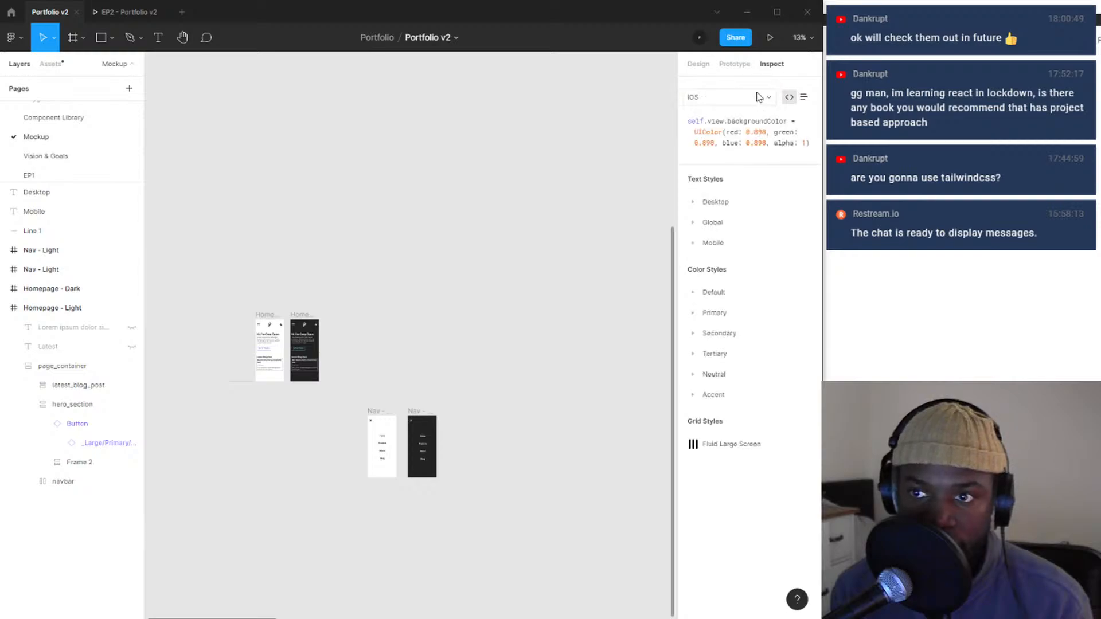
{"action": "left_click", "coordinate": [759, 101]}
{"action": "left_click", "coordinate": [752, 85]}
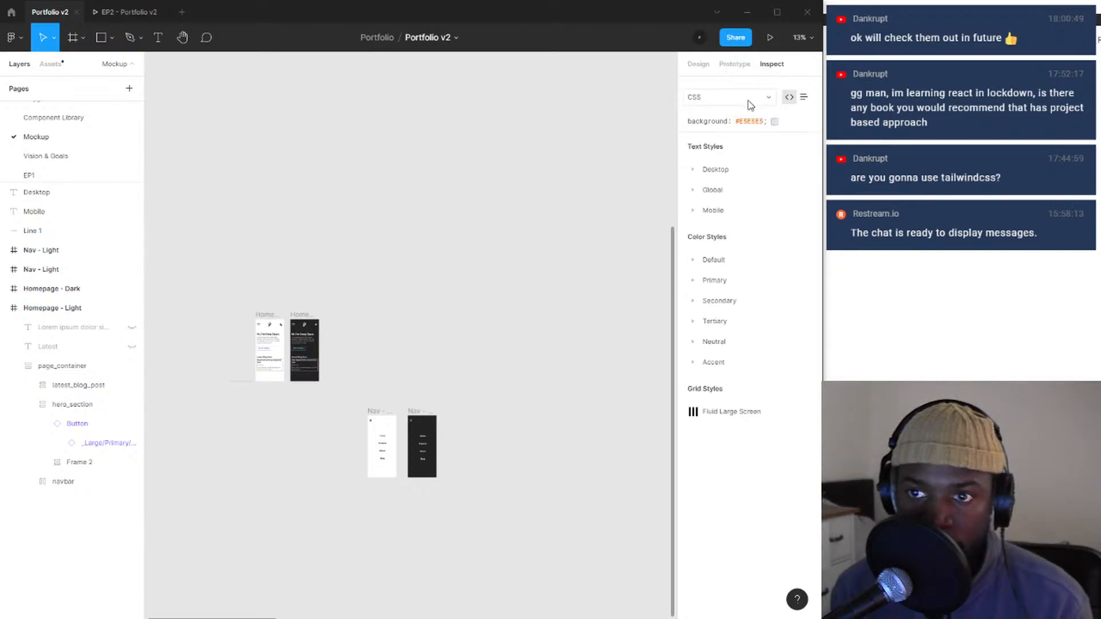
{"action": "left_click", "coordinate": [713, 96]}
{"action": "left_click", "coordinate": [714, 98]}
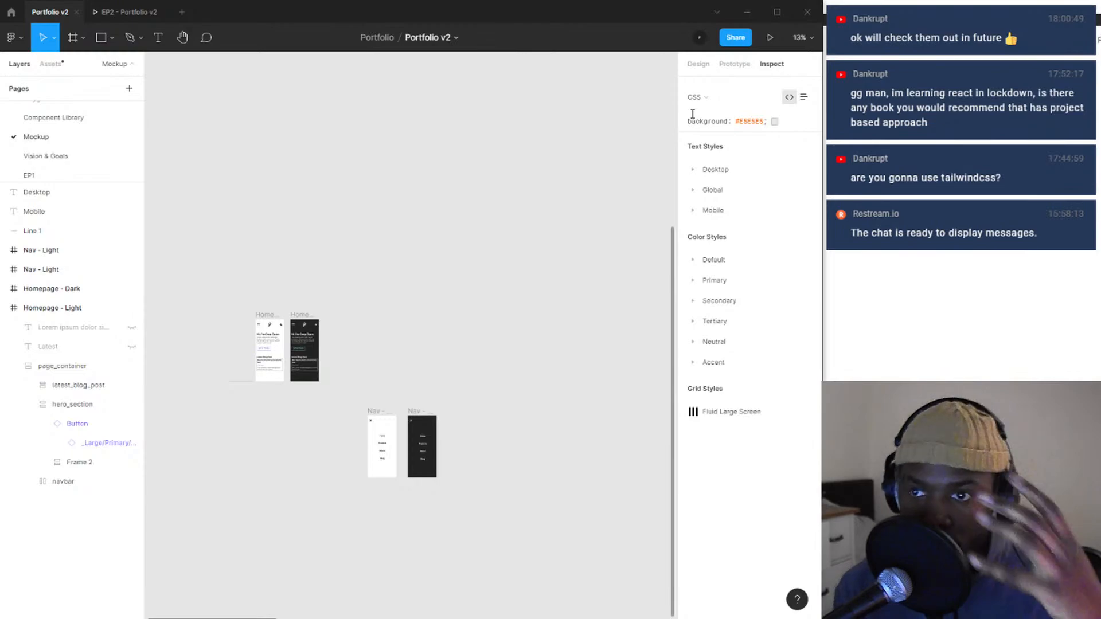
- Compare the page's iOS and Android code, return to CSS, and look over the Desktop text styles
{"action": "left_click", "coordinate": [742, 102]}
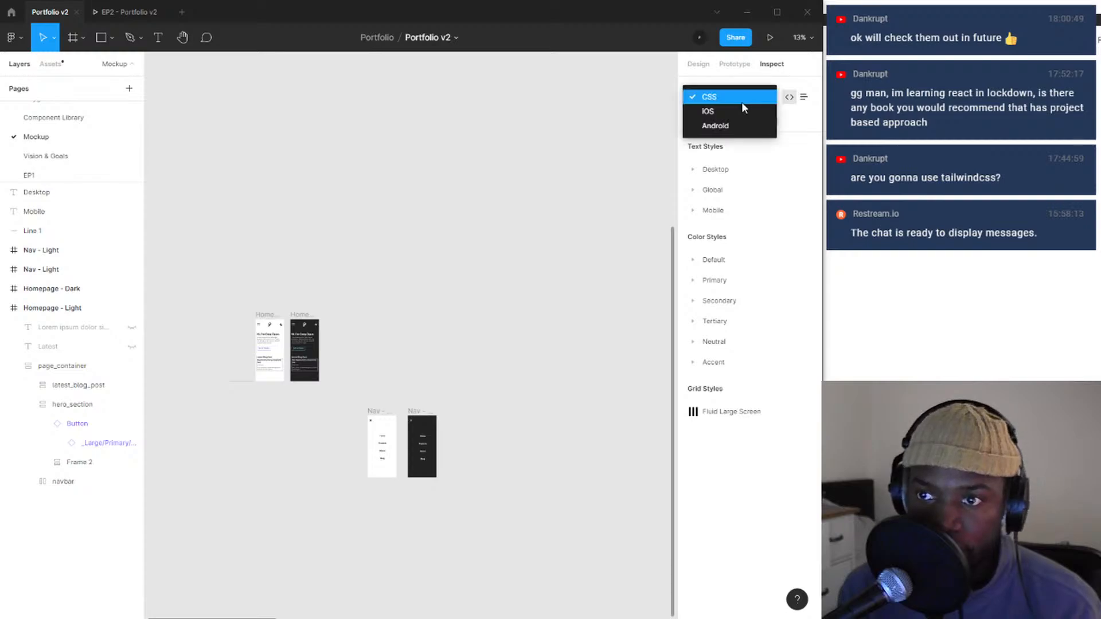
{"action": "left_click", "coordinate": [734, 112]}
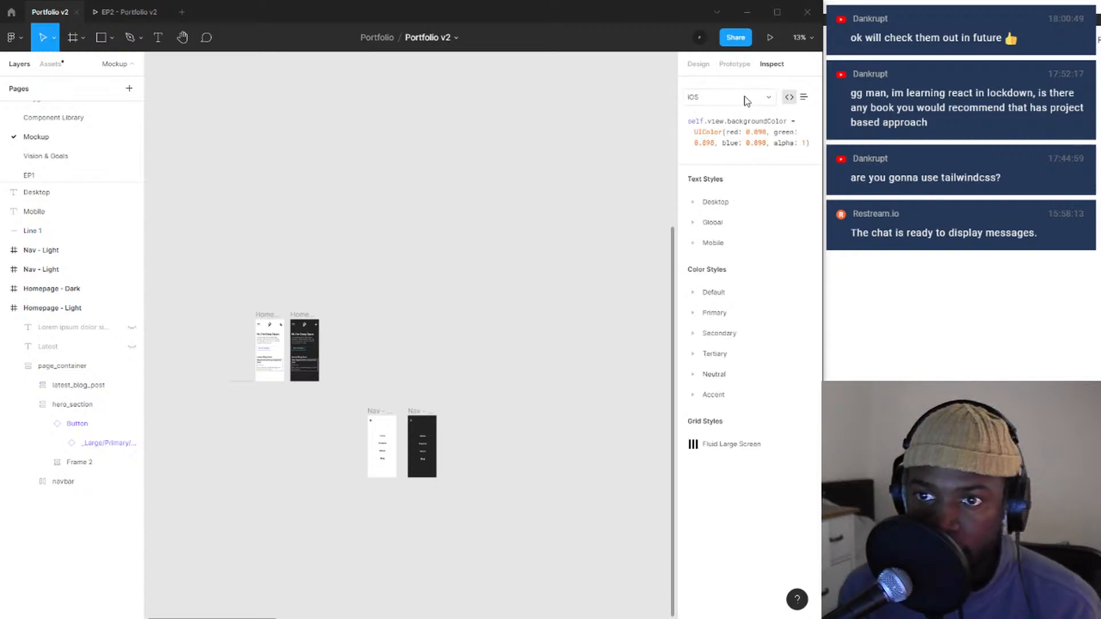
{"action": "left_click", "coordinate": [747, 102]}
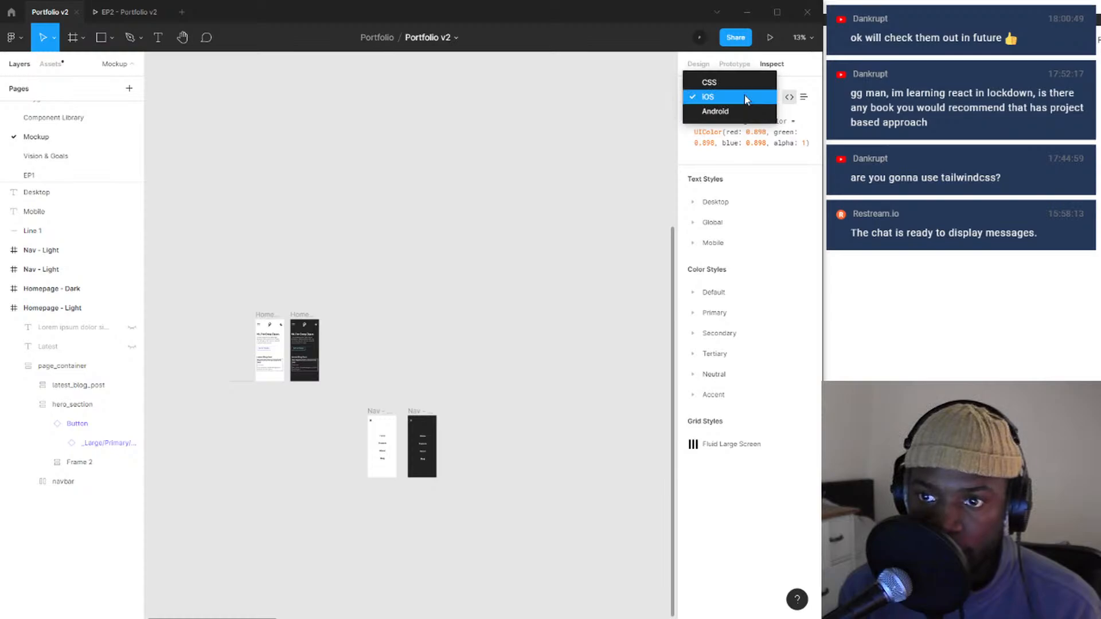
{"action": "left_click", "coordinate": [739, 110]}
{"action": "left_click", "coordinate": [726, 105]}
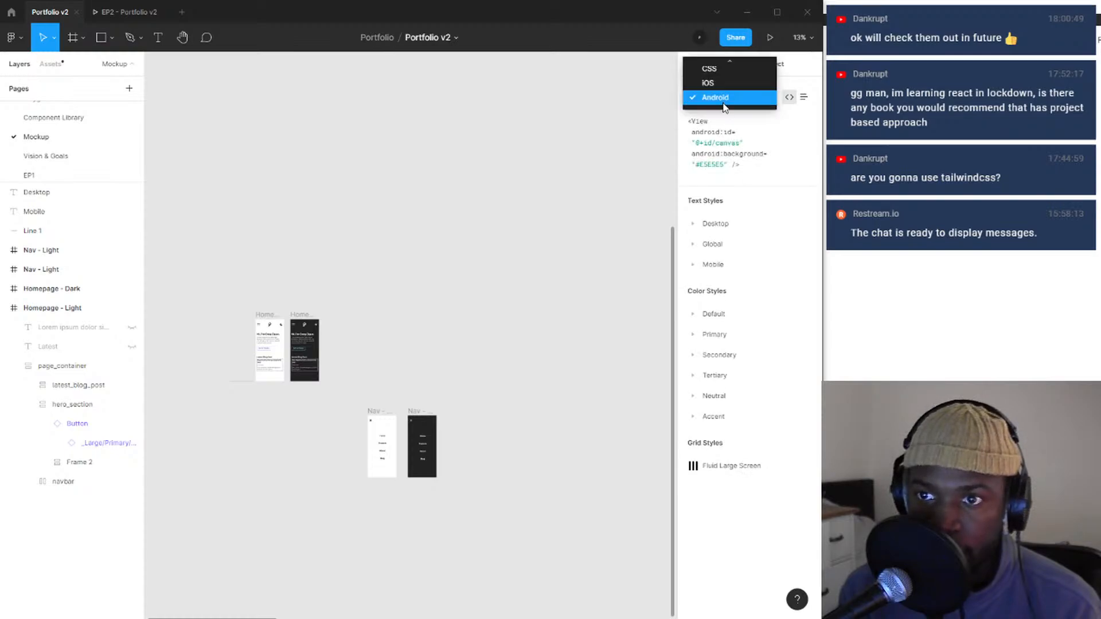
{"action": "left_click", "coordinate": [717, 68]}
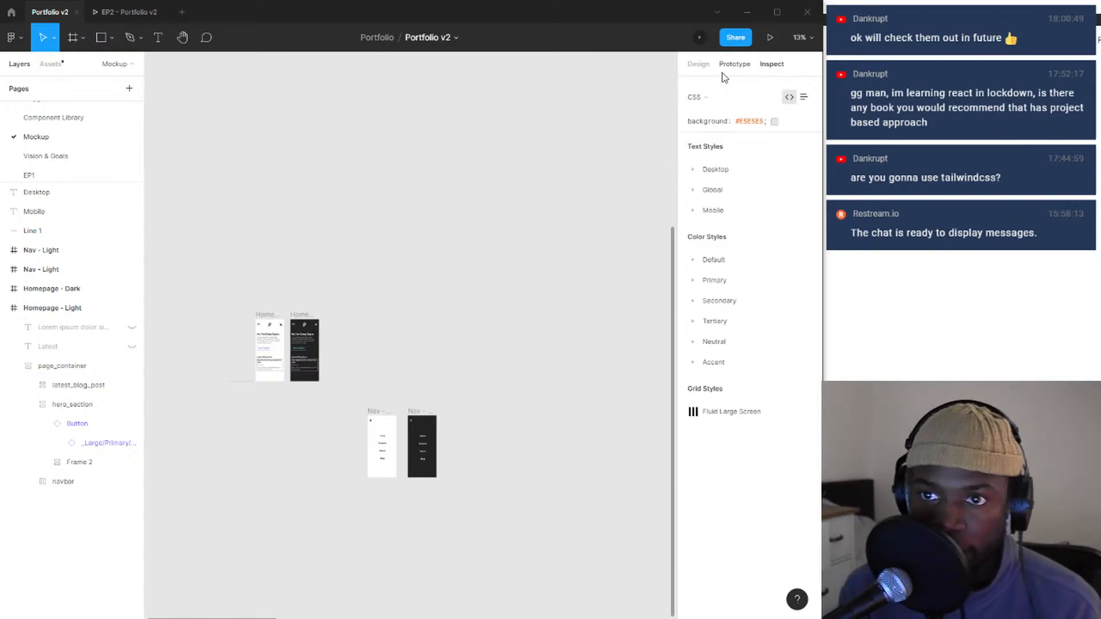
{"action": "left_click", "coordinate": [694, 172]}
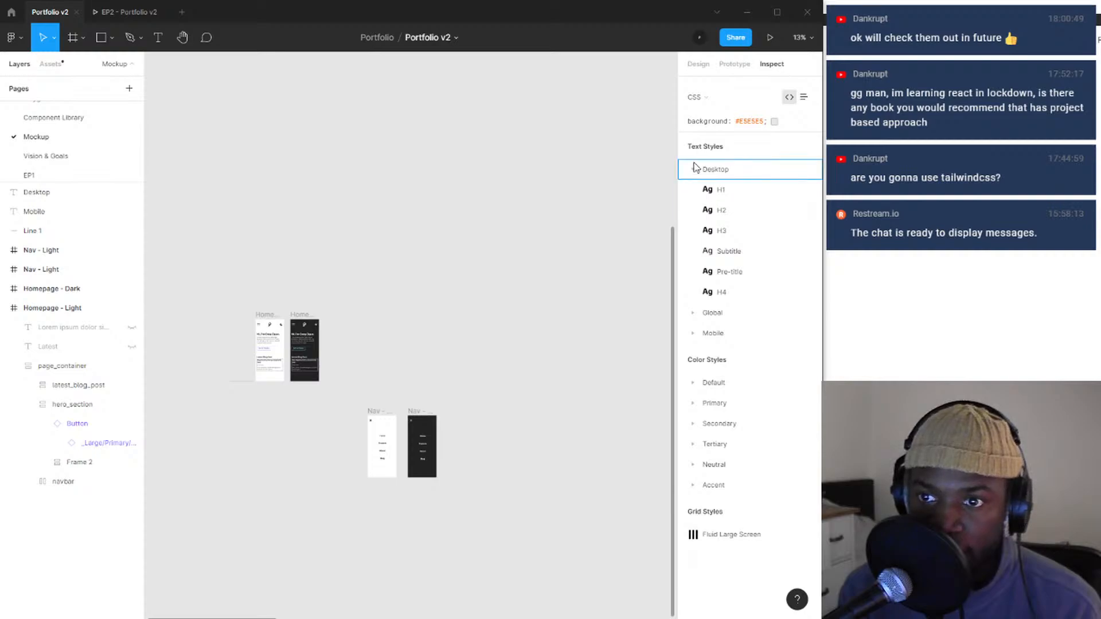
{"action": "left_click", "coordinate": [696, 168]}
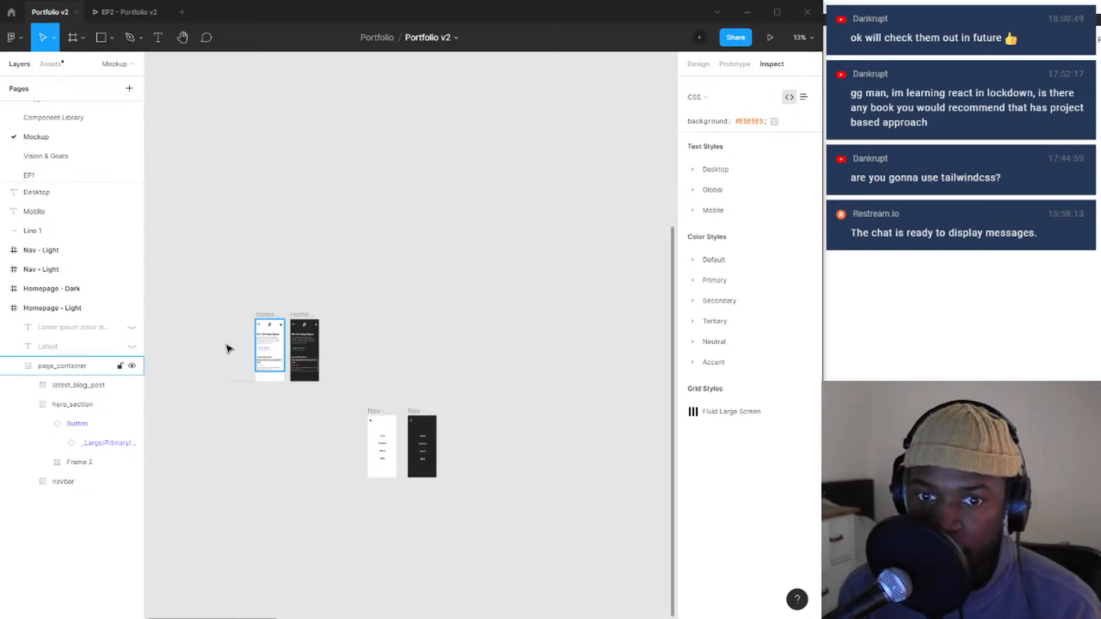
- Inspect the light homepage's hero heading, reviewing its typography and comparing its iOS code with its CSS
{"action": "scroll", "coordinate": [261, 350], "scroll_direction": "up", "scroll_amount": 10}
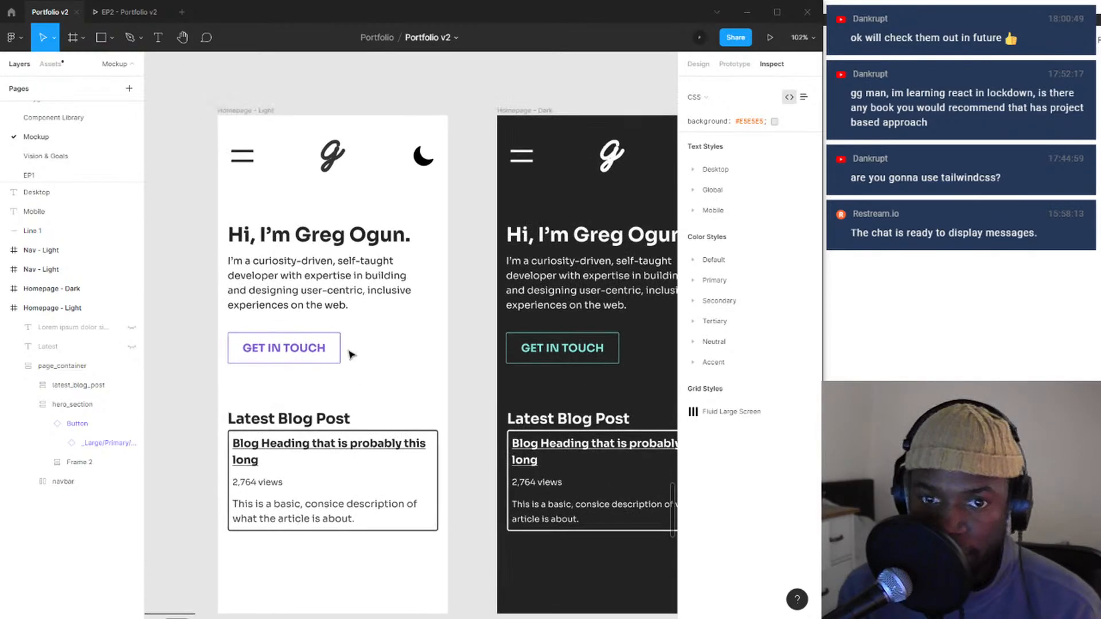
{"action": "left_click", "coordinate": [314, 240]}
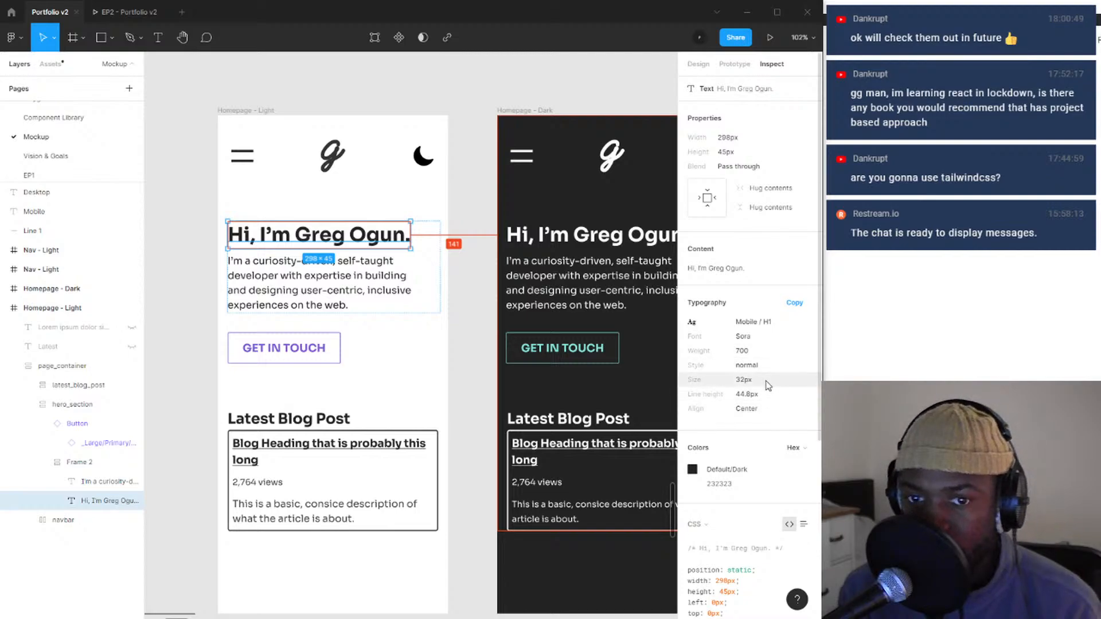
{"action": "scroll", "coordinate": [757, 395], "scroll_direction": "down", "scroll_amount": 5}
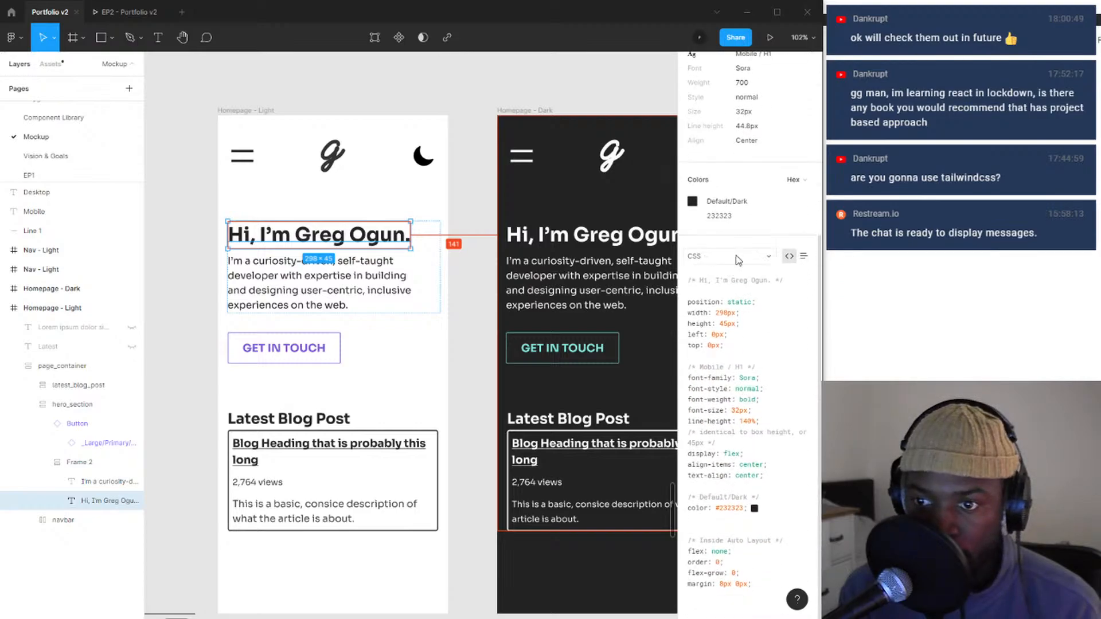
{"action": "left_click", "coordinate": [738, 261]}
{"action": "left_click", "coordinate": [740, 269]}
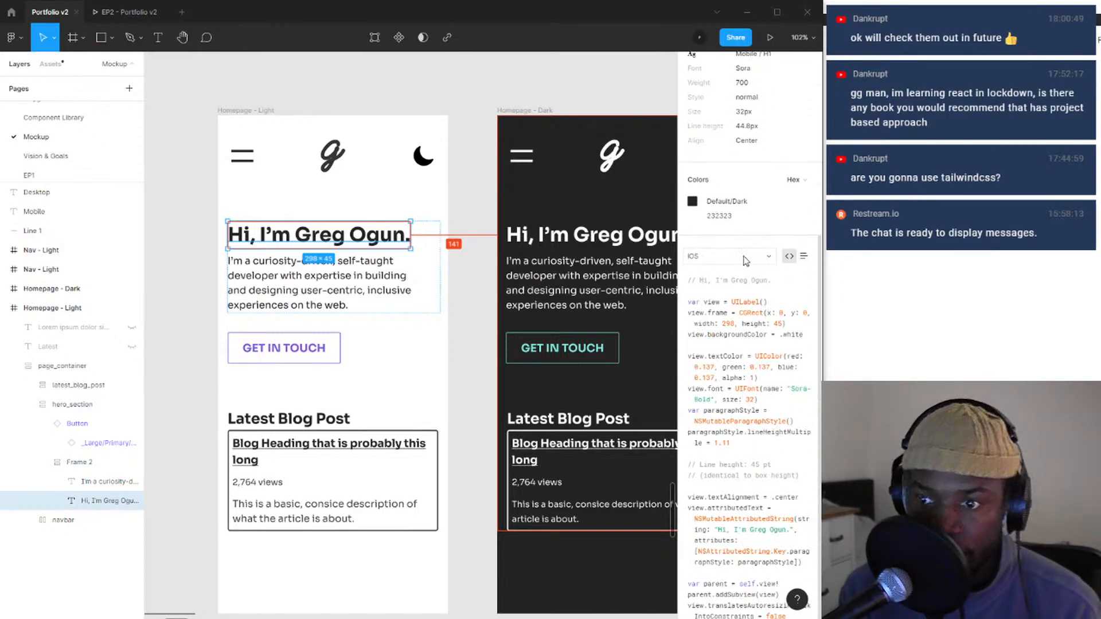
{"action": "left_click", "coordinate": [745, 261]}
{"action": "left_click", "coordinate": [750, 245]}
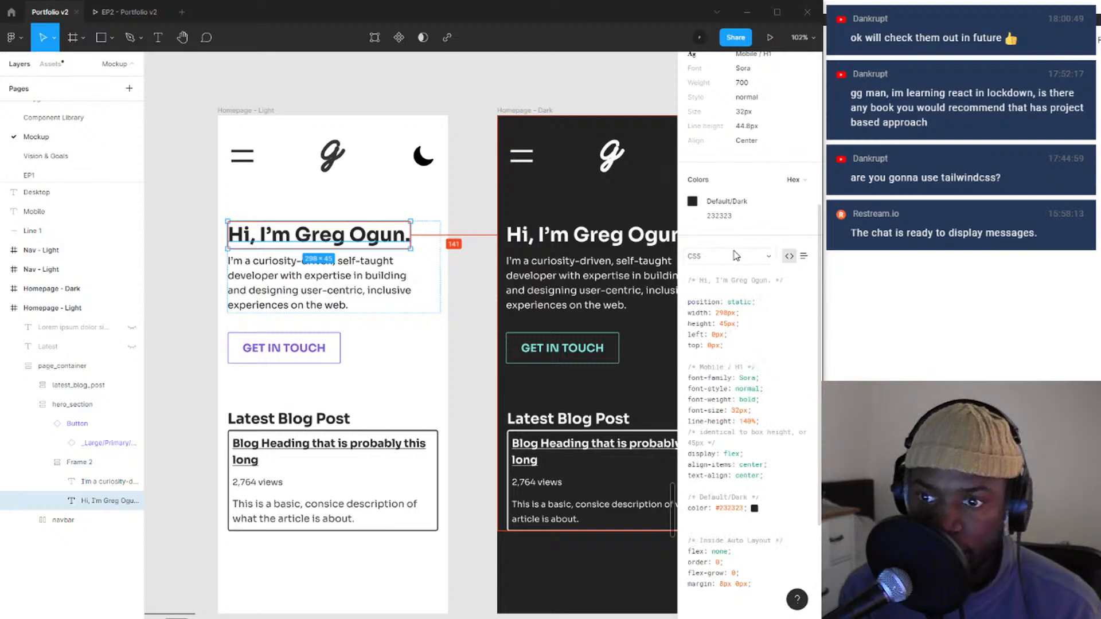
{"action": "left_click", "coordinate": [737, 256]}
{"action": "left_click", "coordinate": [736, 255]}
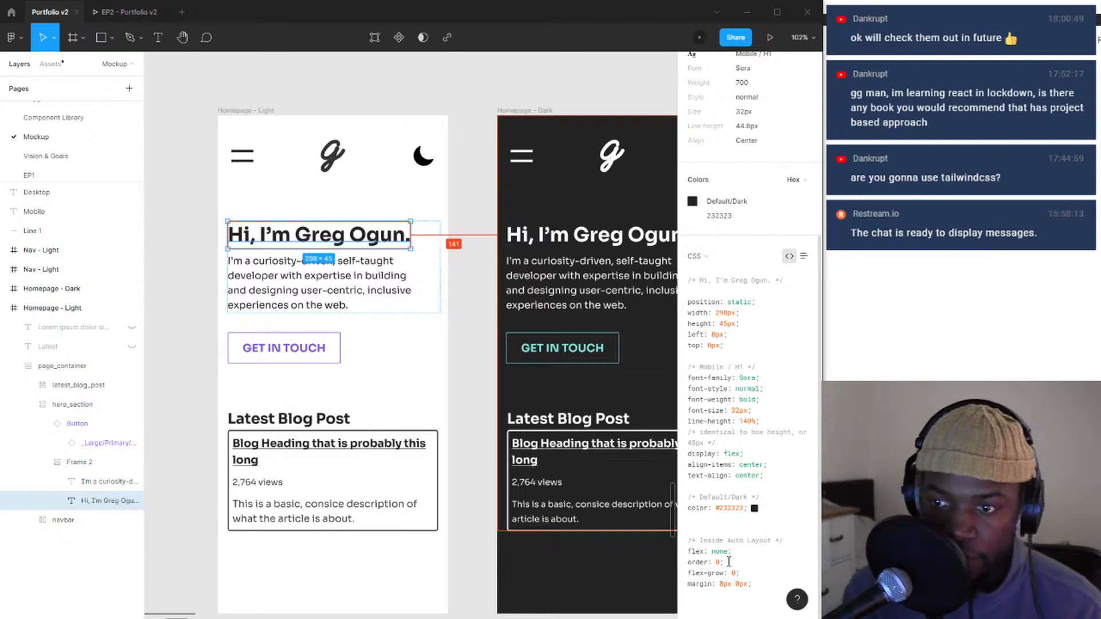
{"action": "mouse_move", "coordinate": [729, 201]}
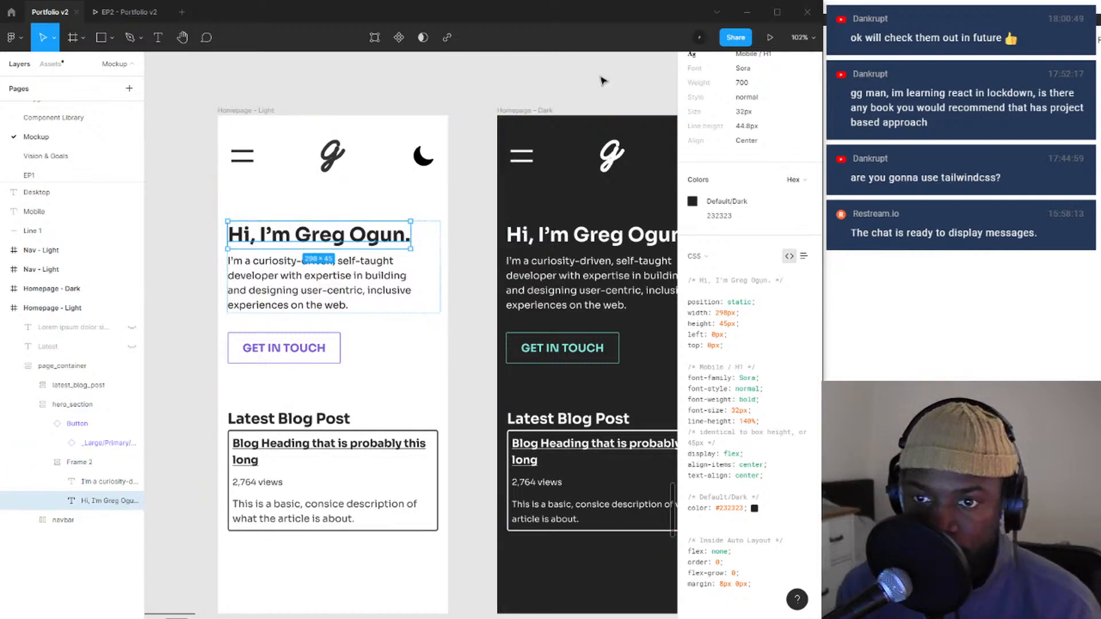
{"action": "scroll", "coordinate": [713, 132], "scroll_direction": "up", "scroll_amount": 5}
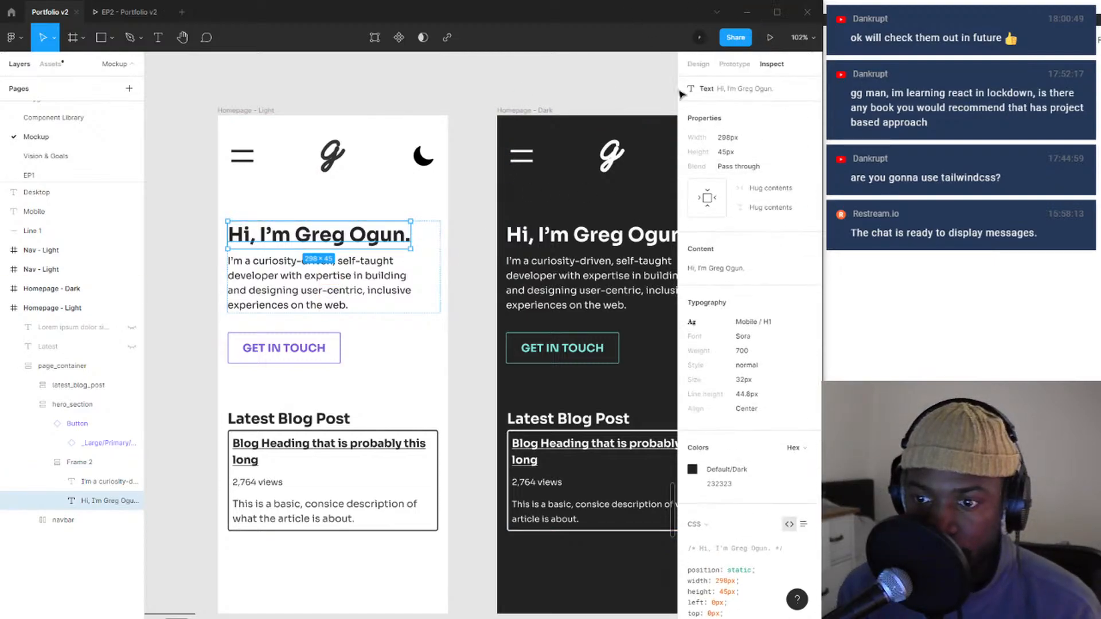
- Compare the hero heading's design properties with its inspect properties and read through its full CSS code
{"action": "left_click", "coordinate": [711, 67]}
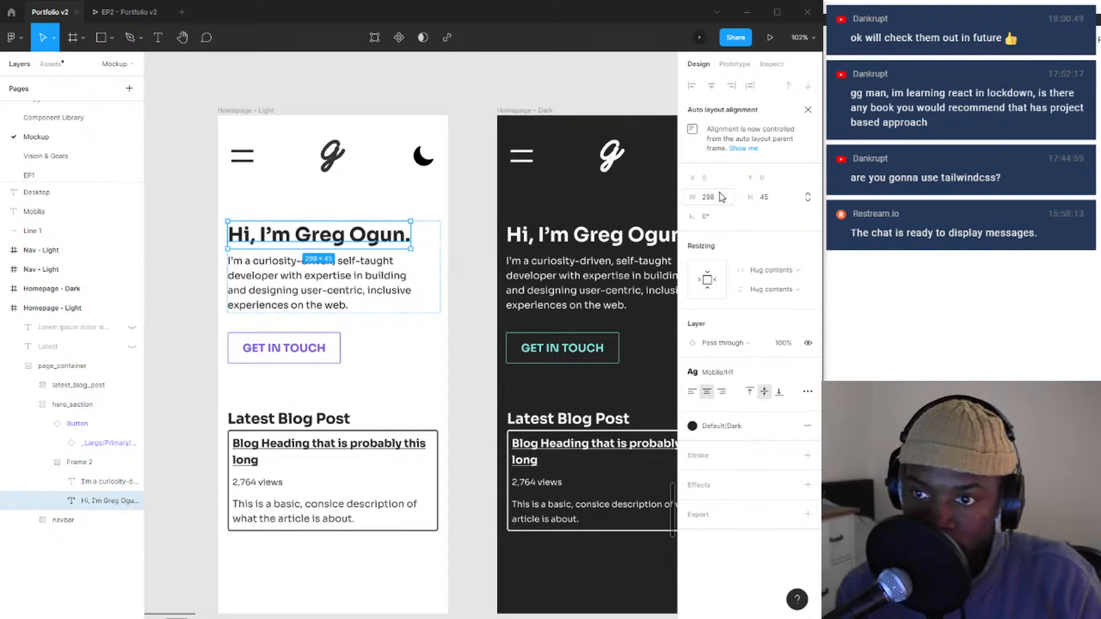
{"action": "left_click", "coordinate": [772, 63]}
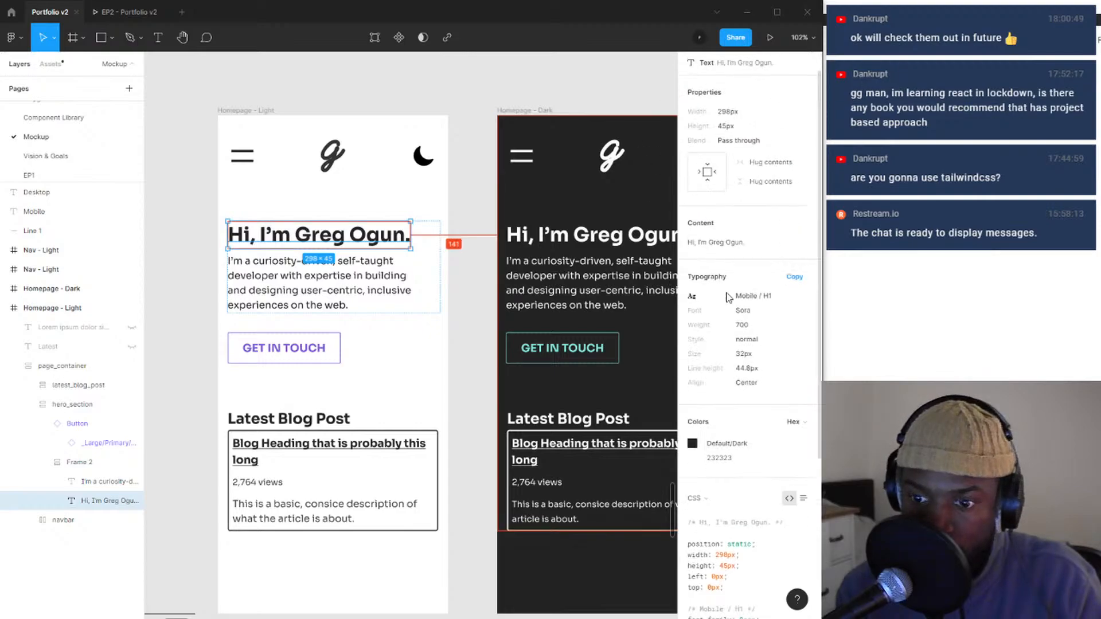
{"action": "scroll", "coordinate": [735, 328], "scroll_direction": "down", "scroll_amount": 4}
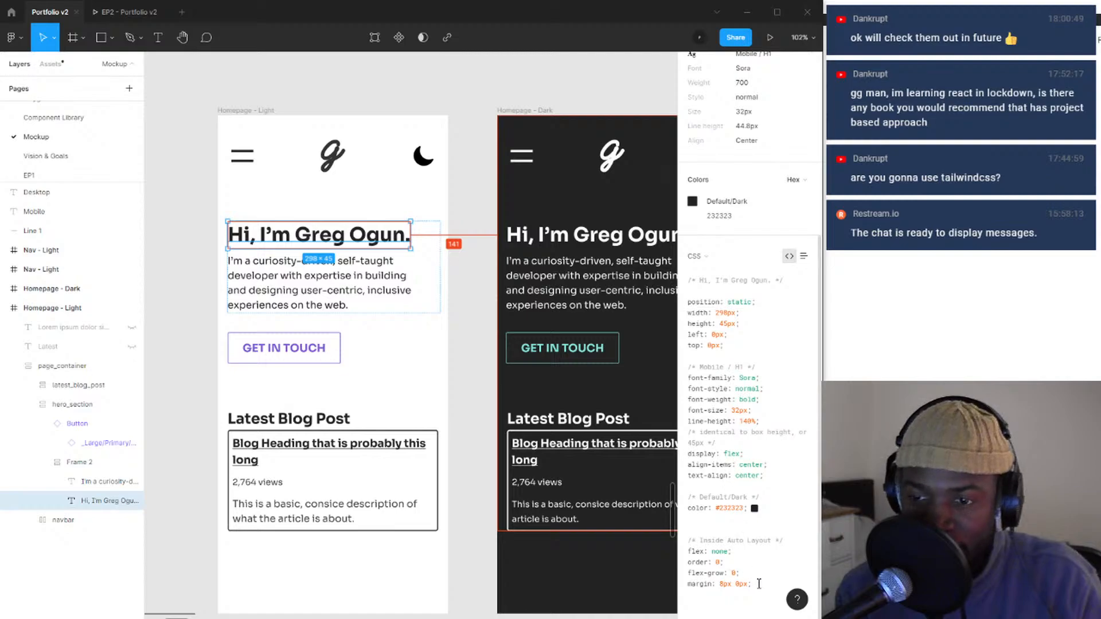
{"action": "left_click_drag", "start_coordinate": [759, 584], "coordinate": [720, 302]}
{"action": "left_click", "coordinate": [752, 289]}
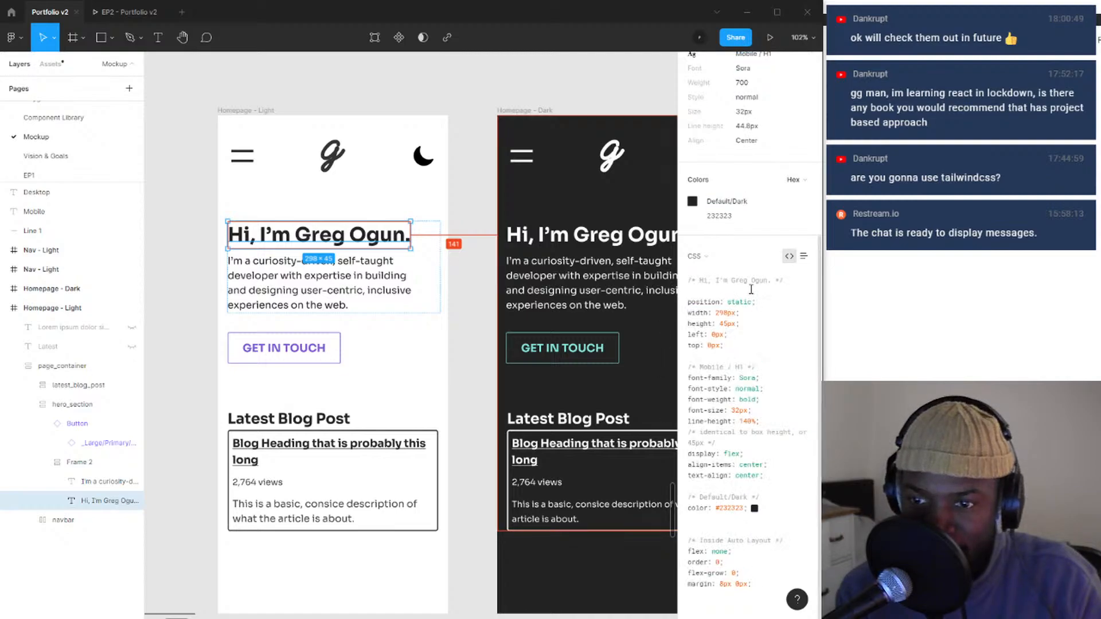
{"action": "scroll", "coordinate": [751, 290], "scroll_direction": "up", "scroll_amount": 5}
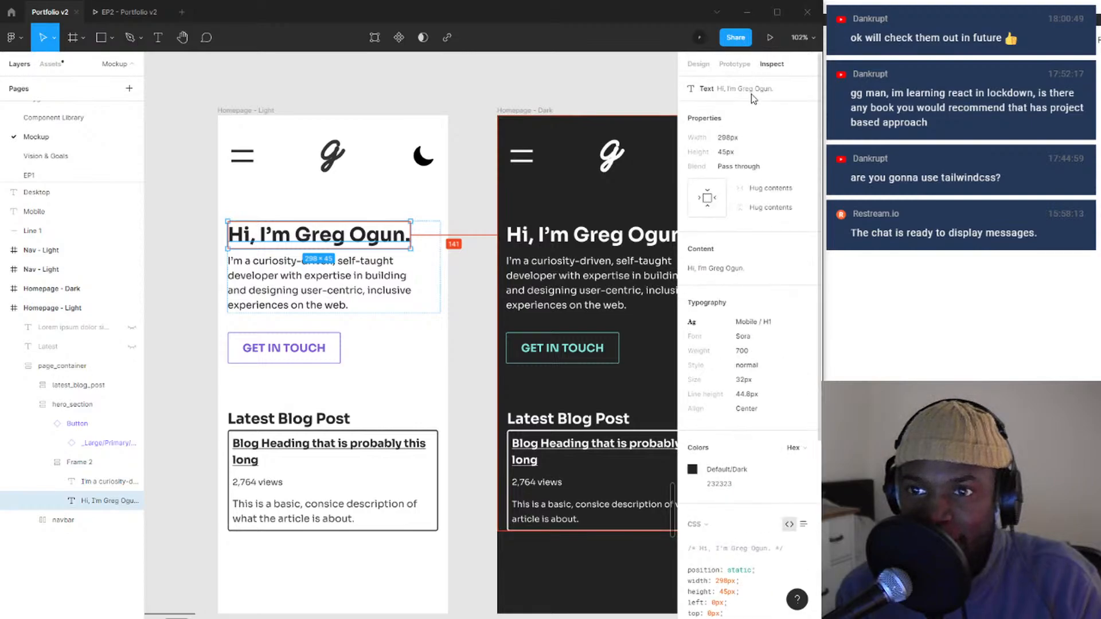
- Examine the prototype connections linking the light and dark homepages to the two nav frames
{"action": "left_click", "coordinate": [733, 64]}
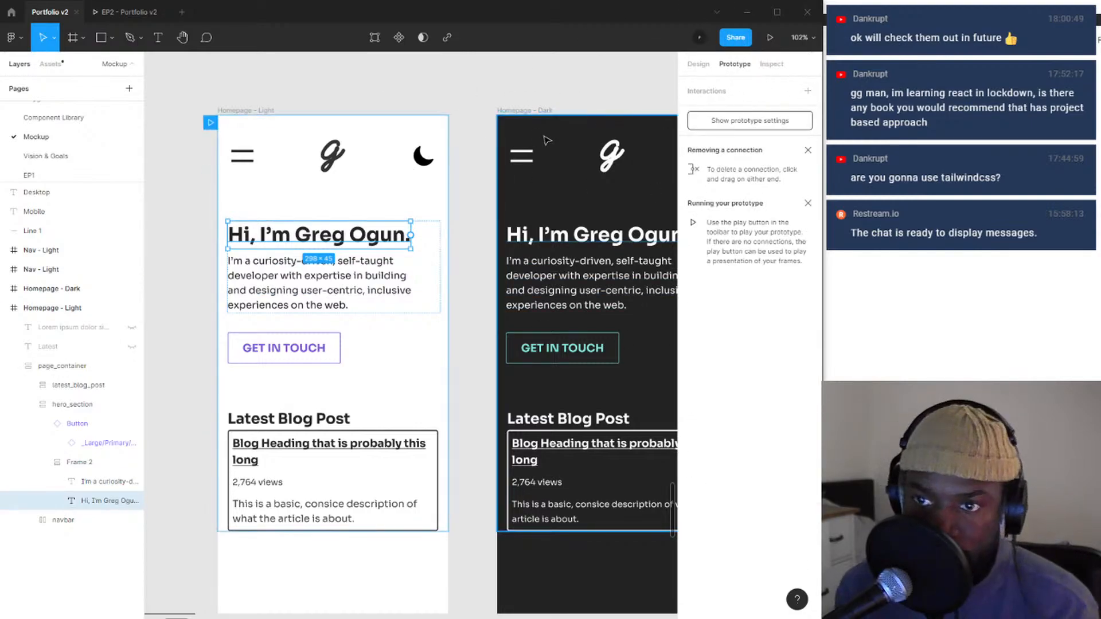
{"action": "scroll", "coordinate": [470, 274], "scroll_direction": "down", "scroll_amount": 15}
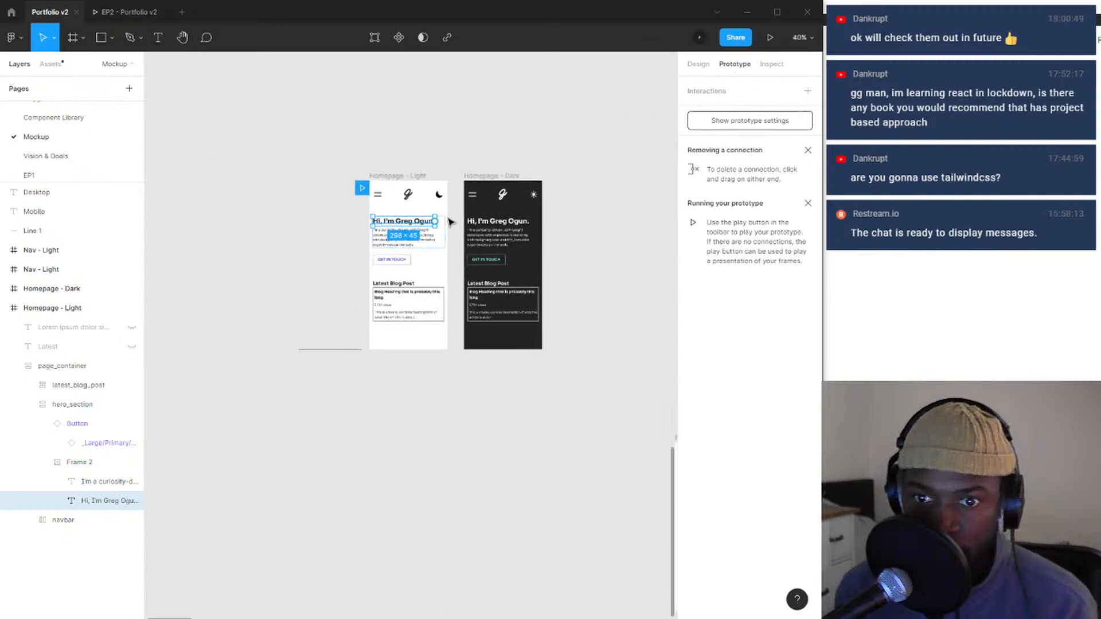
{"action": "left_click_drag", "start_coordinate": [469, 274], "coordinate": [406, 307]}
{"action": "left_click", "coordinate": [485, 306]}
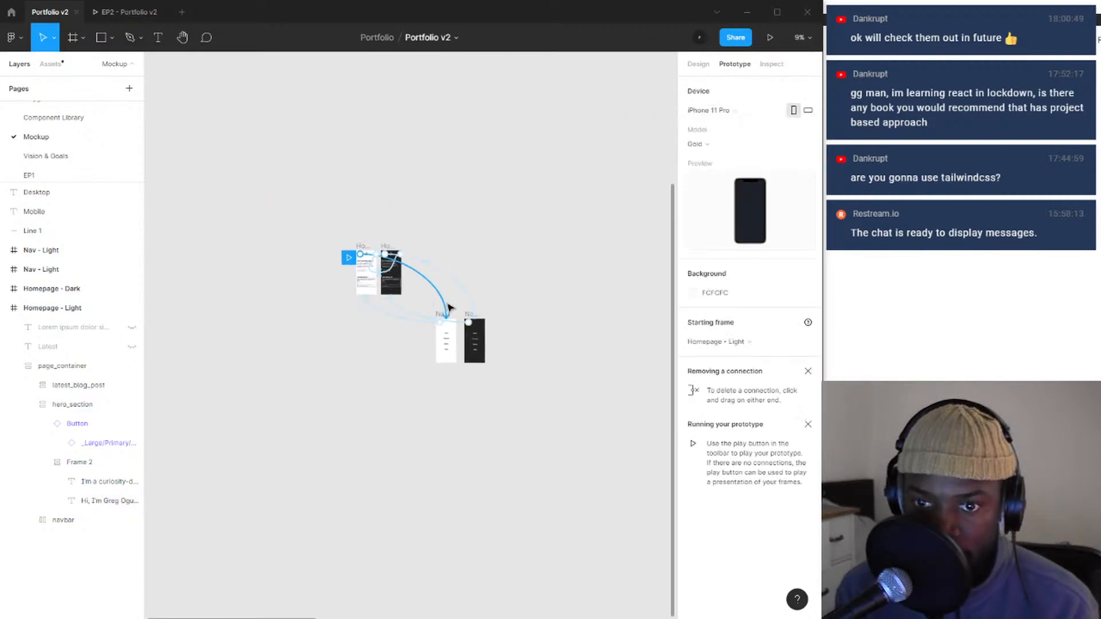
{"action": "scroll", "coordinate": [423, 298], "scroll_direction": "up", "scroll_amount": 10}
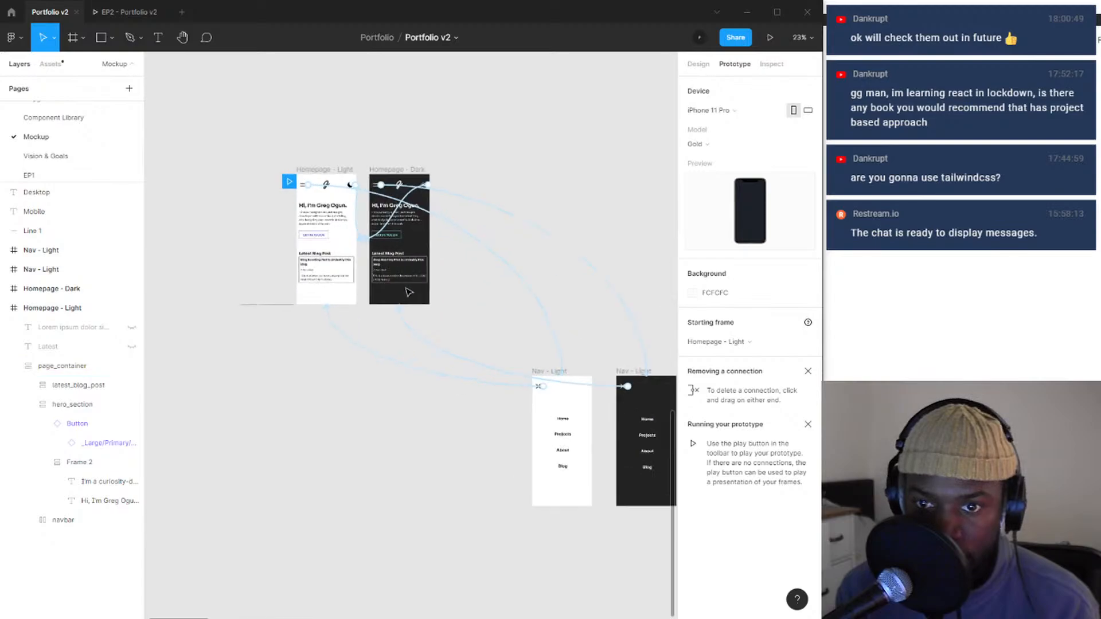
{"action": "left_click_drag", "start_coordinate": [256, 240], "coordinate": [217, 223]}
{"action": "scroll", "coordinate": [364, 238], "scroll_direction": "down", "scroll_amount": 4}
{"action": "left_click_drag", "start_coordinate": [365, 237], "coordinate": [405, 279]}
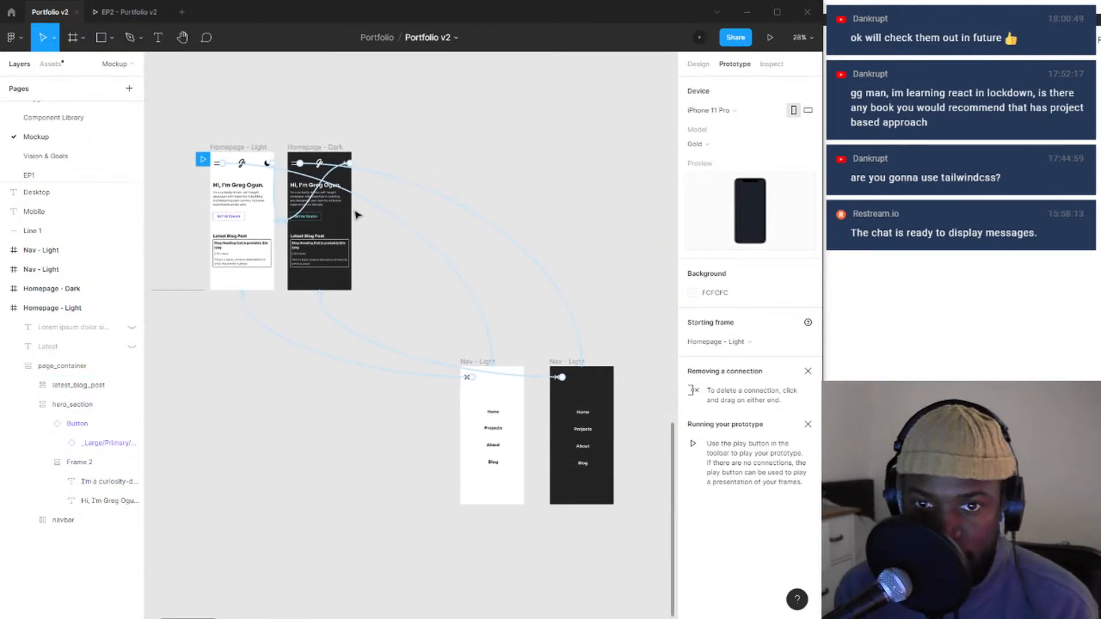
{"action": "scroll", "coordinate": [555, 452], "scroll_direction": "up", "scroll_amount": 3}
{"action": "scroll", "coordinate": [450, 371], "scroll_direction": "up", "scroll_amount": 4}
{"action": "left_click_drag", "start_coordinate": [558, 452], "coordinate": [544, 396]}
{"action": "scroll", "coordinate": [450, 370], "scroll_direction": "down", "scroll_amount": 8}
{"action": "scroll", "coordinate": [441, 382], "scroll_direction": "up", "scroll_amount": 2}
{"action": "scroll", "coordinate": [443, 411], "scroll_direction": "down", "scroll_amount": 1}
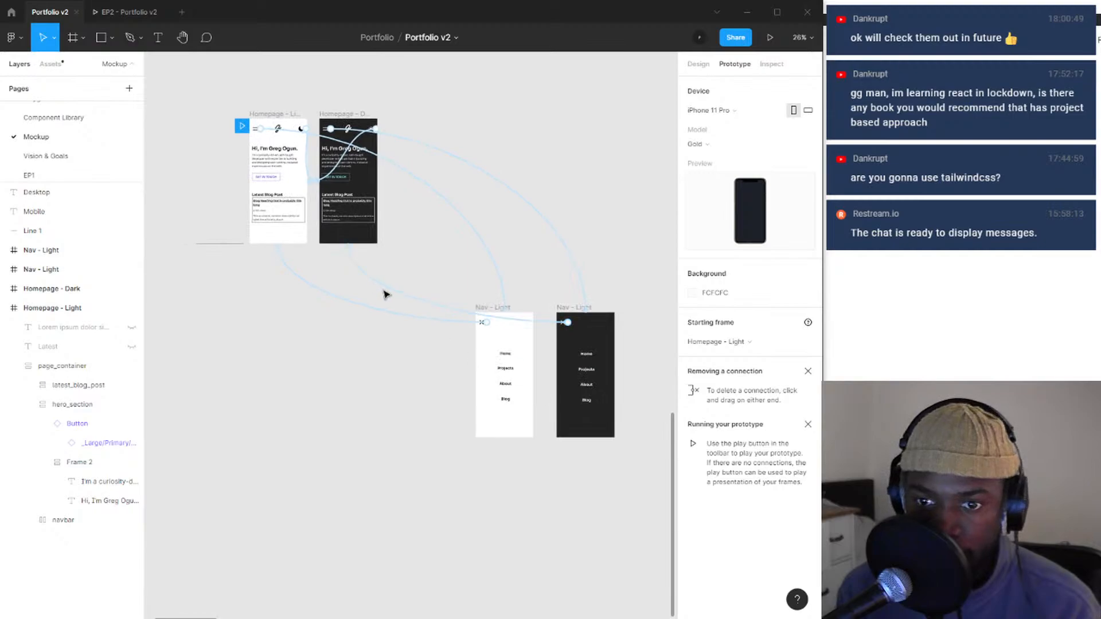
{"action": "scroll", "coordinate": [368, 264], "scroll_direction": "down", "scroll_amount": 1}
{"action": "left_click_drag", "start_coordinate": [369, 266], "coordinate": [445, 399]}
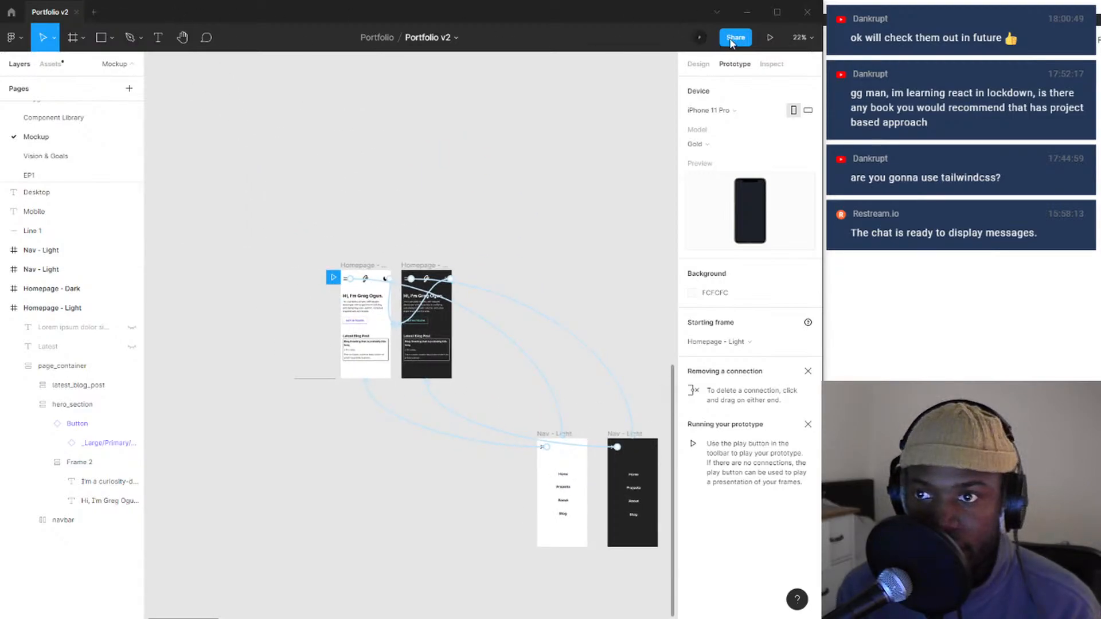
- Present the homepage prototype, then return to the file and trace the menu icon's connections to the nav frames
{"action": "left_click", "coordinate": [769, 32]}
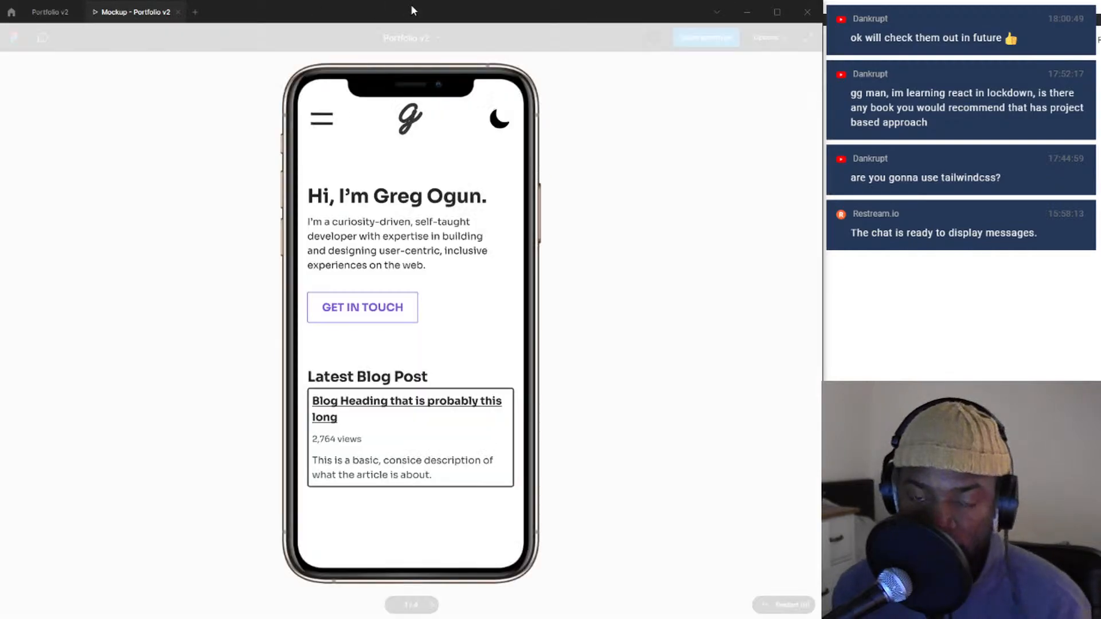
{"action": "left_click", "coordinate": [31, 12]}
{"action": "key", "text": "shift+2"}
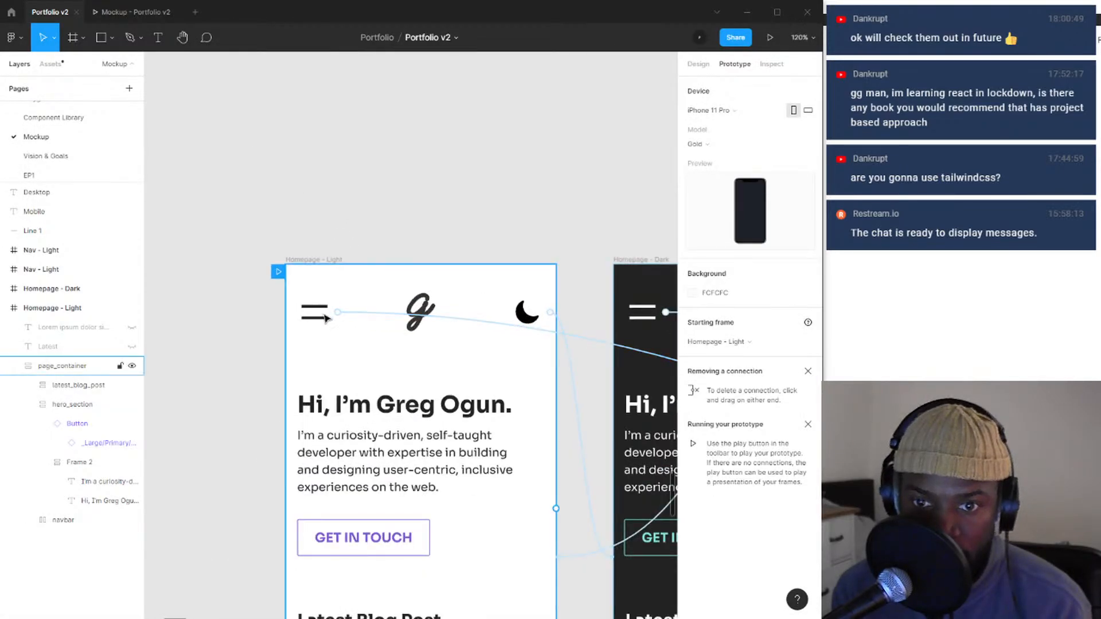
{"action": "scroll", "coordinate": [402, 344], "scroll_direction": "down", "scroll_amount": 2}
{"action": "scroll", "coordinate": [401, 344], "scroll_direction": "right", "scroll_amount": 5}
{"action": "scroll", "coordinate": [456, 197], "scroll_direction": "down", "scroll_amount": 3}
{"action": "left_click_drag", "start_coordinate": [494, 246], "coordinate": [155, 129]}
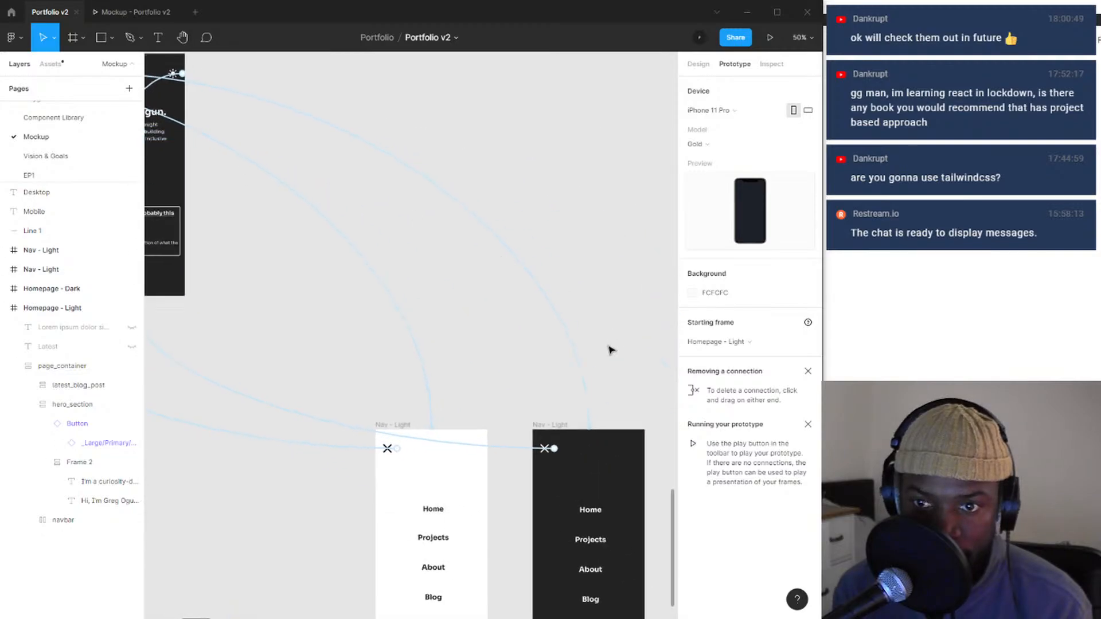
{"action": "left_click_drag", "start_coordinate": [533, 411], "coordinate": [483, 261]}
{"action": "scroll", "coordinate": [483, 261], "scroll_direction": "up", "scroll_amount": 1}
{"action": "scroll", "coordinate": [392, 333], "scroll_direction": "down", "scroll_amount": 5}
{"action": "scroll", "coordinate": [294, 99], "scroll_direction": "up", "scroll_amount": 2}
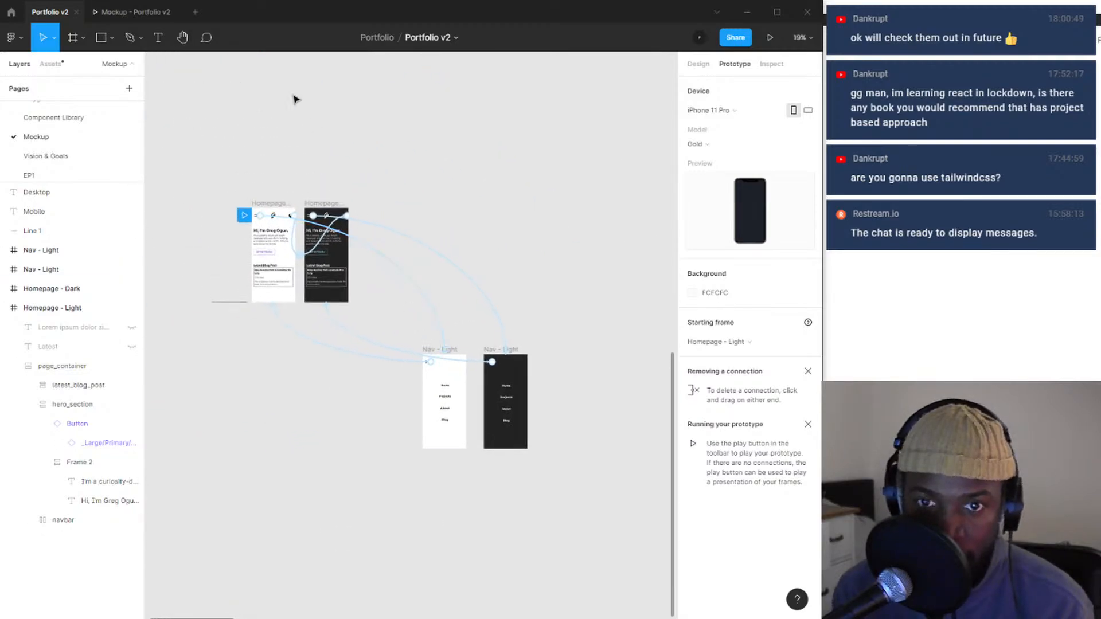
- Test opening and closing the navigation menu from the light homepage in the running prototype
{"action": "left_click", "coordinate": [119, 13]}
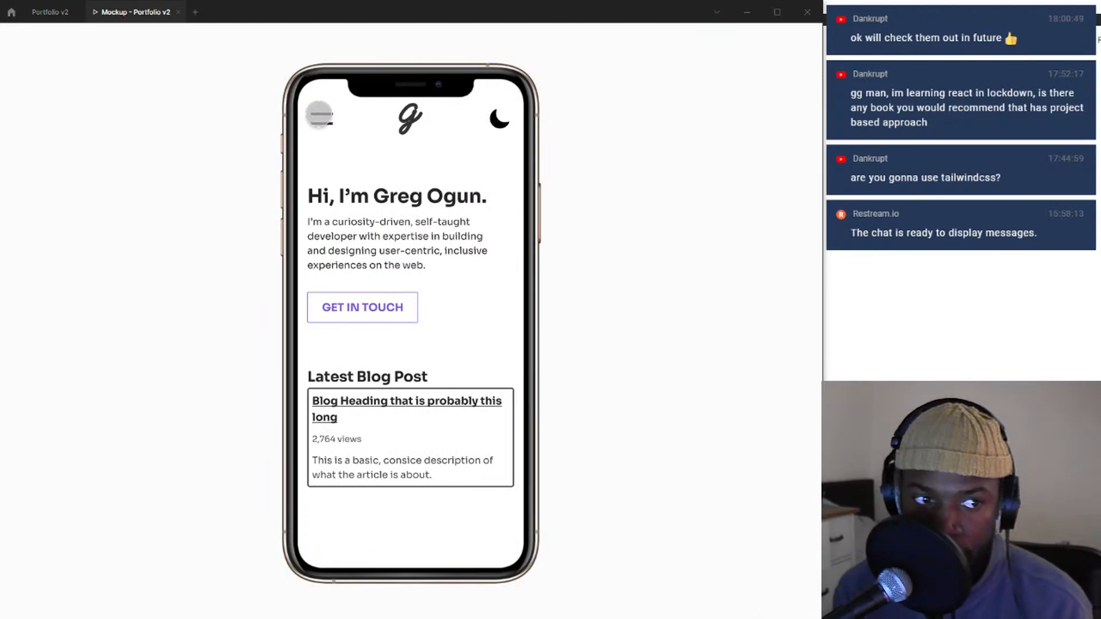
{"action": "left_click", "coordinate": [324, 119]}
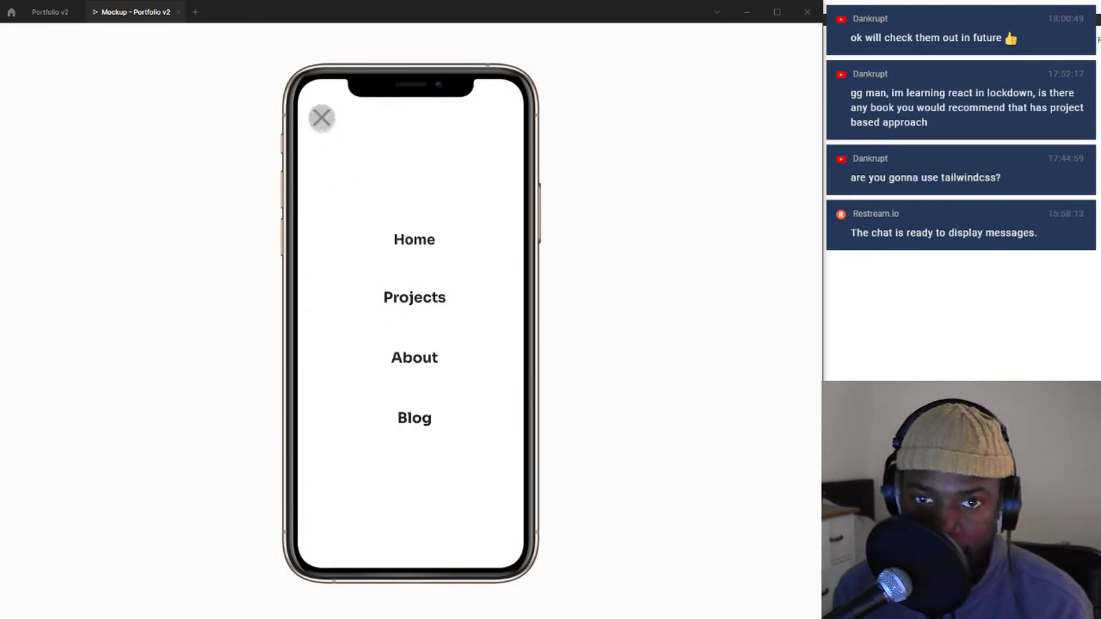
{"action": "left_click", "coordinate": [322, 118]}
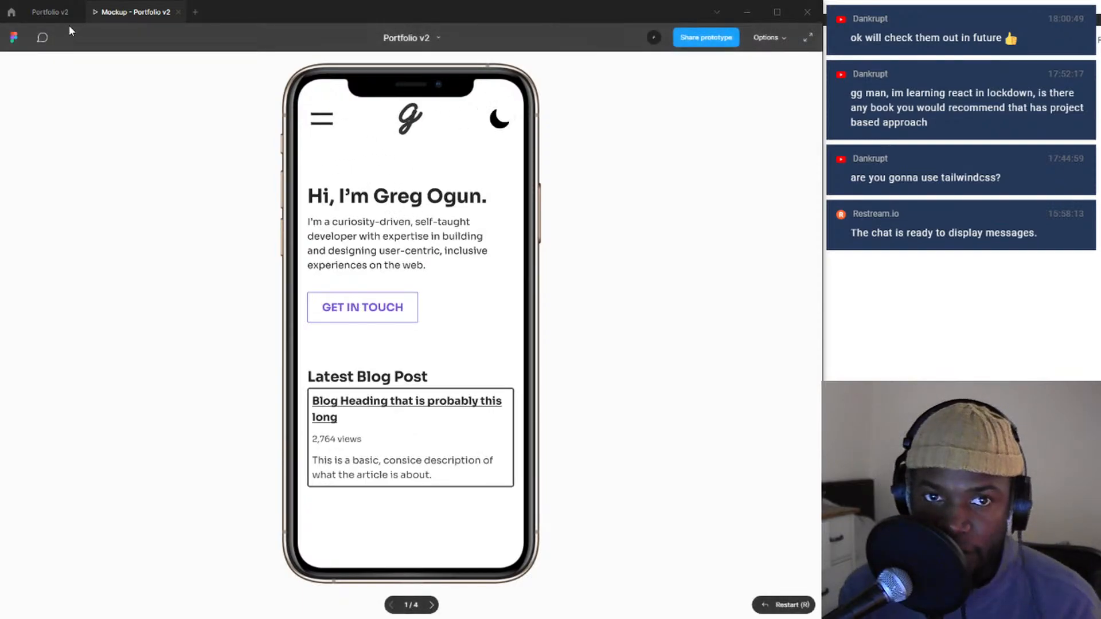
- Examine the theme-toggle connections between the light and dark homepages and the connections around the dark nav frame
{"action": "left_click", "coordinate": [54, 12]}
{"action": "scroll", "coordinate": [261, 216], "scroll_direction": "up", "scroll_amount": 5}
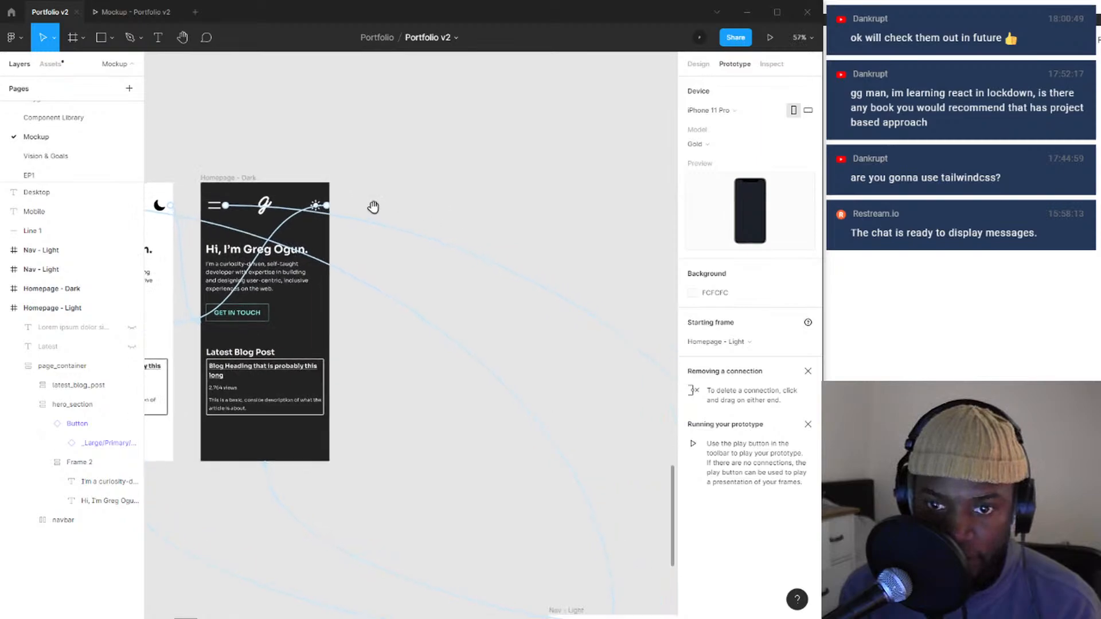
{"action": "left_click_drag", "start_coordinate": [162, 142], "coordinate": [328, 132]}
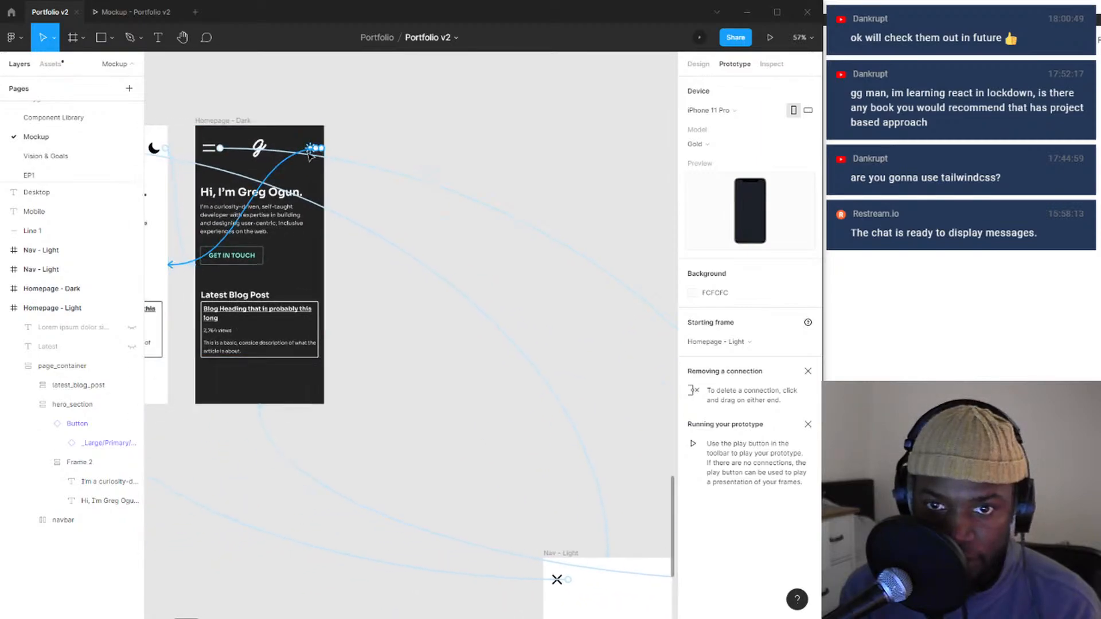
{"action": "left_click_drag", "start_coordinate": [172, 138], "coordinate": [318, 137]}
{"action": "double_click", "coordinate": [302, 136]}
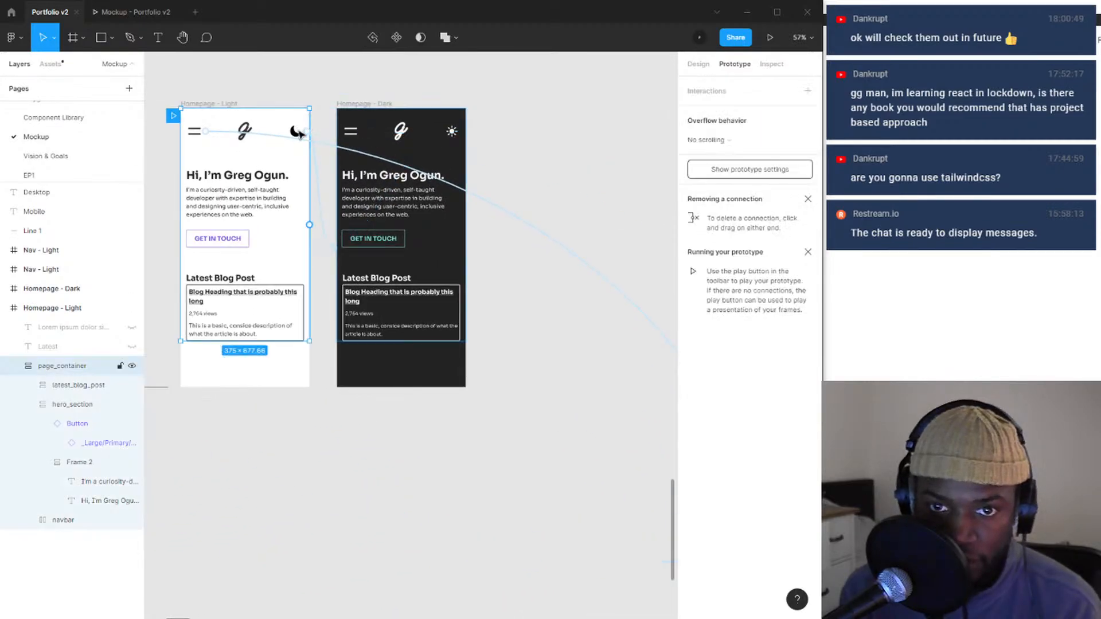
{"action": "left_click", "coordinate": [344, 266]}
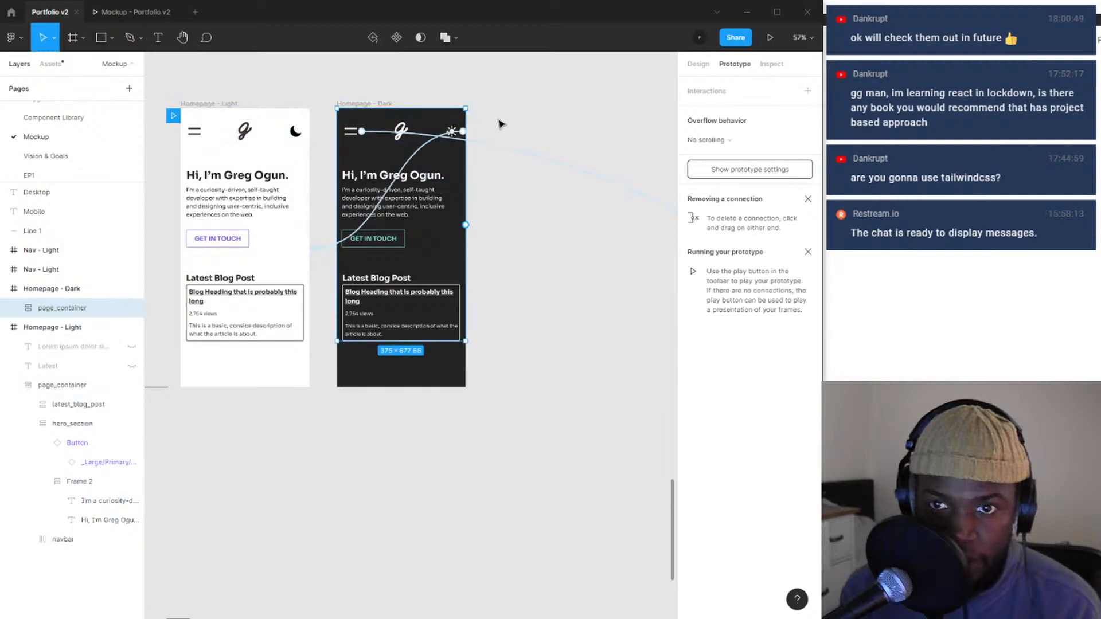
{"action": "scroll", "coordinate": [502, 138], "scroll_direction": "down", "scroll_amount": 3}
{"action": "left_click_drag", "start_coordinate": [497, 171], "coordinate": [325, 128]}
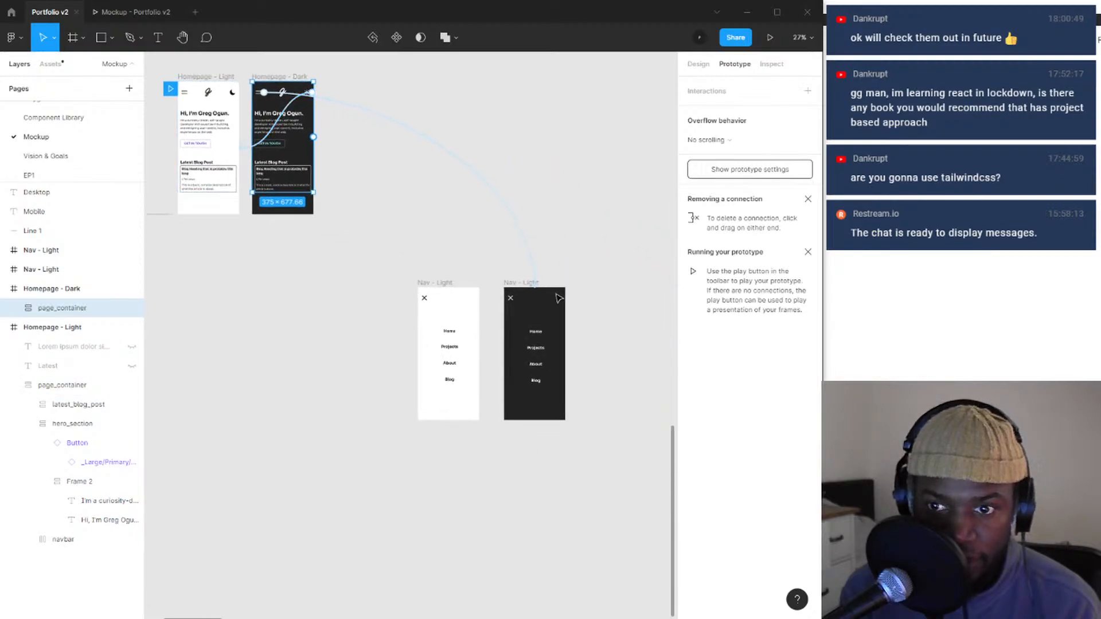
{"action": "left_click", "coordinate": [536, 307]}
{"action": "scroll", "coordinate": [528, 304], "scroll_direction": "up", "scroll_amount": 5}
{"action": "scroll", "coordinate": [565, 310], "scroll_direction": "down", "scroll_amount": 5}
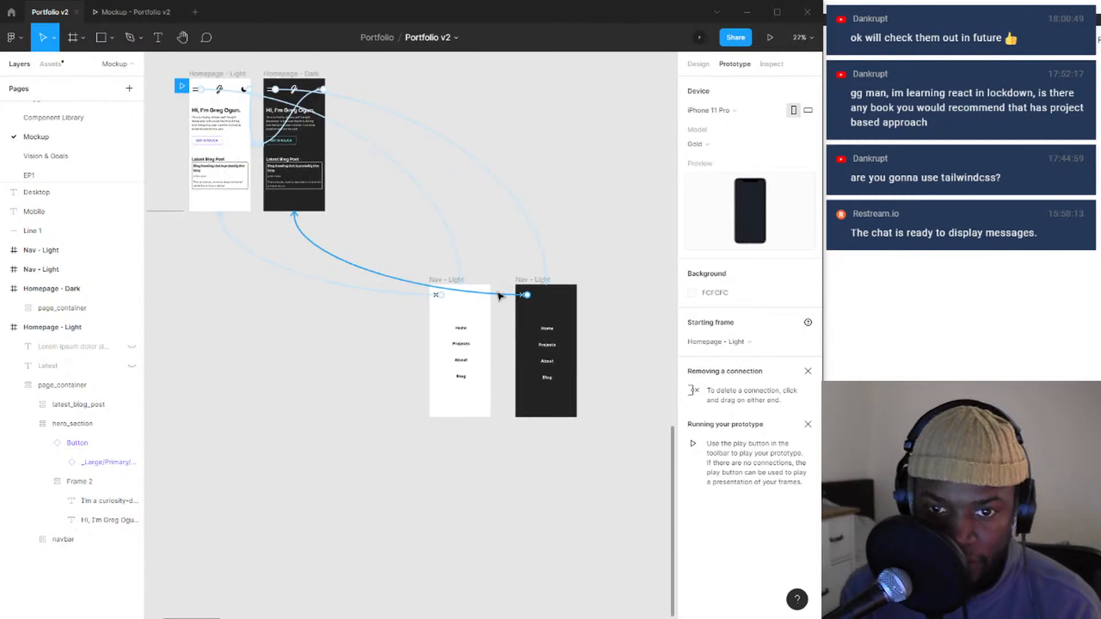
- Test the theme toggle in the running prototype, opening and closing the menu in both dark and light mode
{"action": "left_click", "coordinate": [118, 20]}
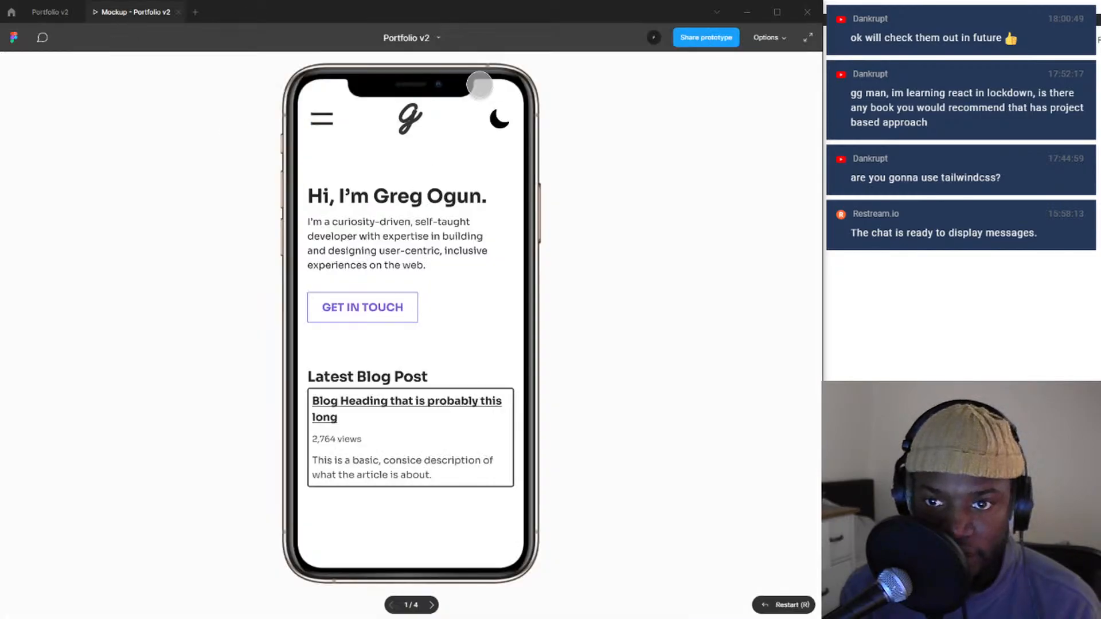
{"action": "left_click", "coordinate": [499, 118]}
{"action": "left_click", "coordinate": [499, 117]}
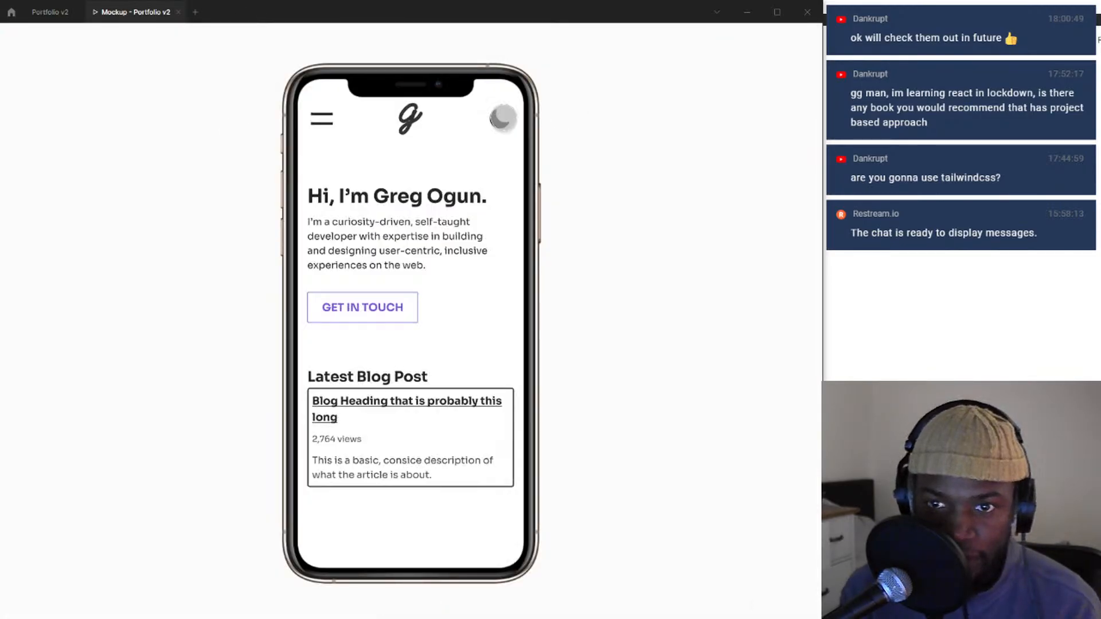
{"action": "left_click", "coordinate": [501, 117]}
{"action": "left_click", "coordinate": [331, 117]}
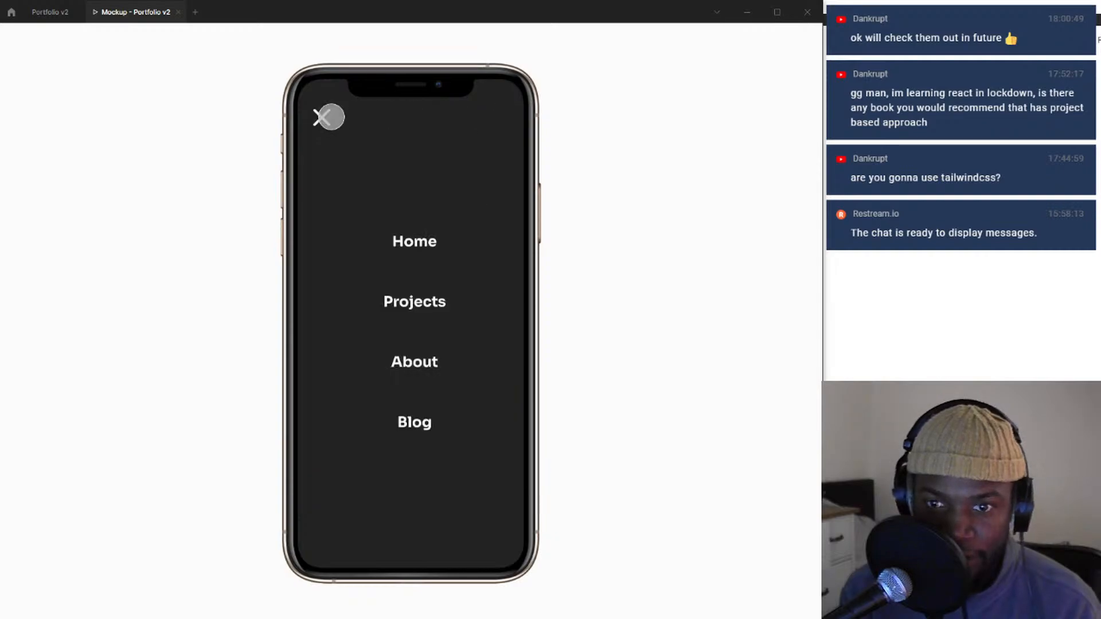
{"action": "left_click", "coordinate": [329, 117]}
{"action": "left_click", "coordinate": [501, 118]}
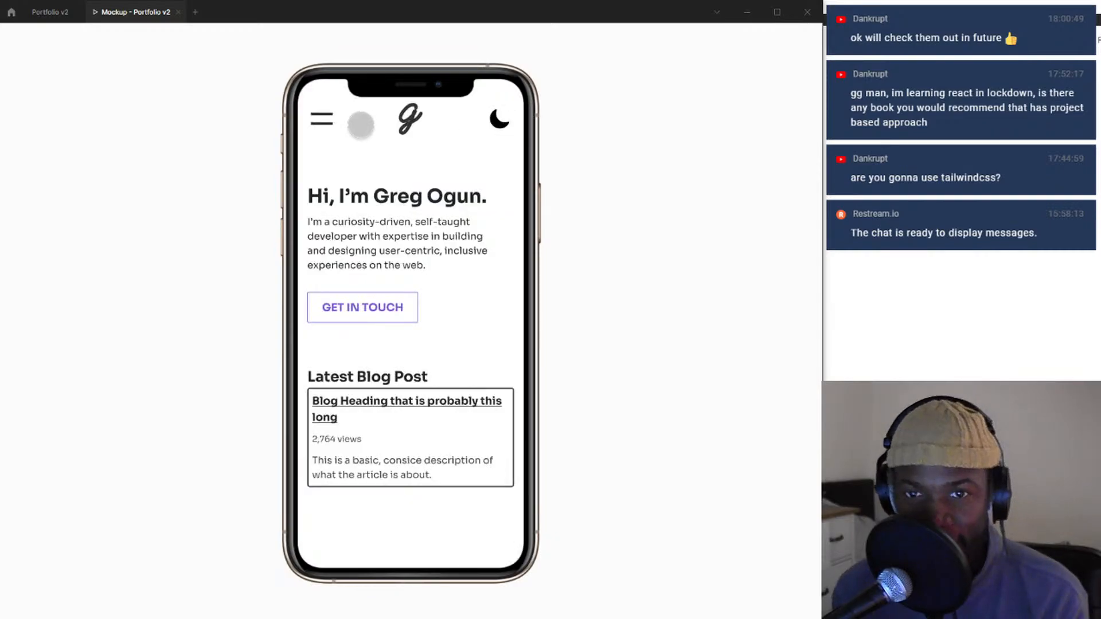
{"action": "left_click", "coordinate": [325, 112]}
{"action": "left_click", "coordinate": [323, 116]}
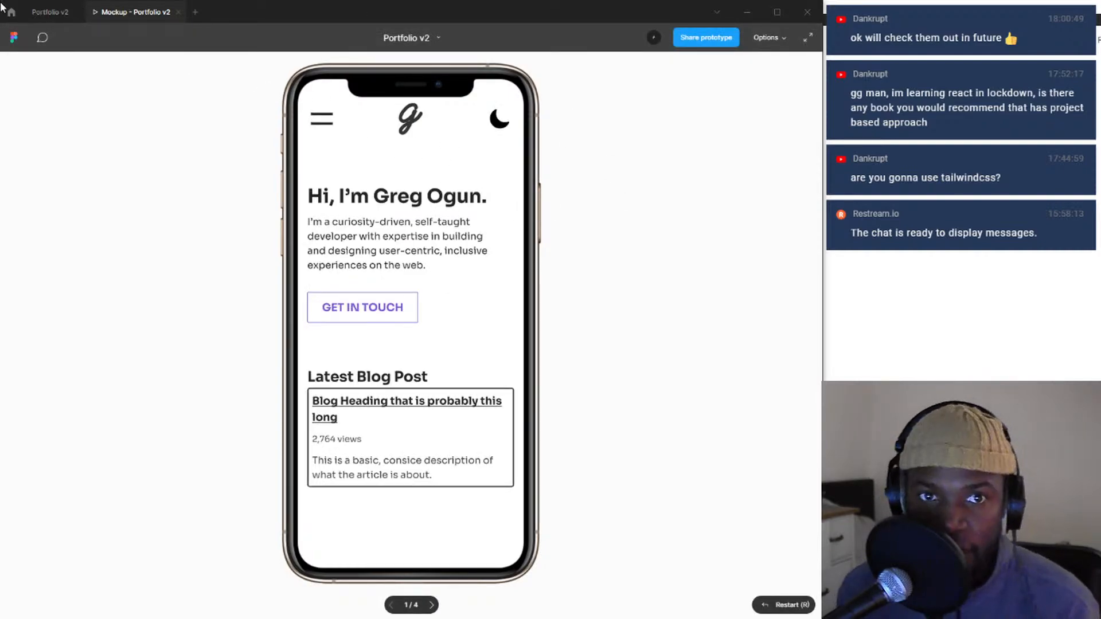
- Return to the mockup file's design properties and collapse the layers of the dark and light homepage frames
{"action": "left_click", "coordinate": [32, 15]}
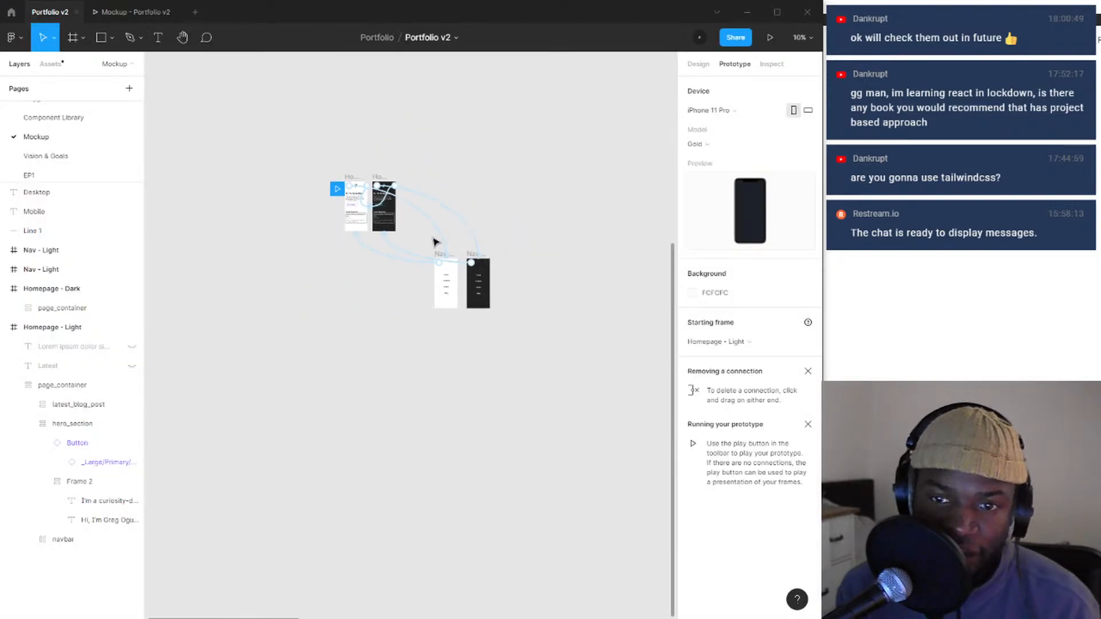
{"action": "scroll", "coordinate": [434, 242], "scroll_direction": "up", "scroll_amount": 3}
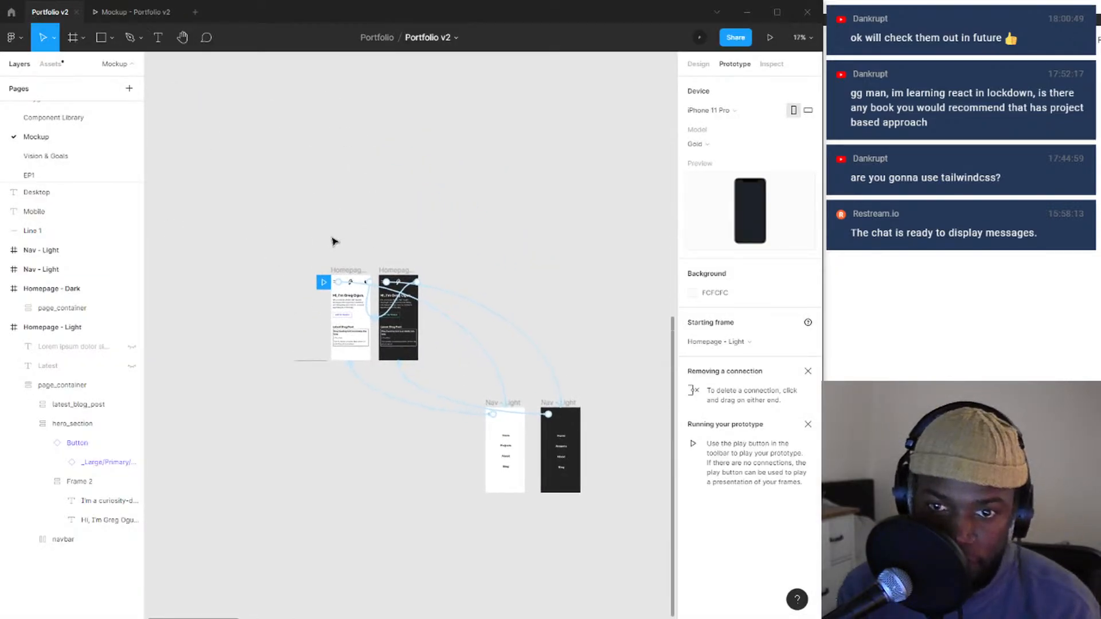
{"action": "scroll", "coordinate": [434, 342], "scroll_direction": "left", "scroll_amount": 2}
{"action": "mouse_move", "coordinate": [351, 230]}
{"action": "left_mouse_down"}
{"action": "mouse_move", "coordinate": [476, 360]}
{"action": "mouse_move", "coordinate": [484, 344]}
{"action": "left_mouse_up"}
{"action": "left_click_drag", "start_coordinate": [491, 216], "coordinate": [400, 331]}
{"action": "left_click", "coordinate": [699, 67]}
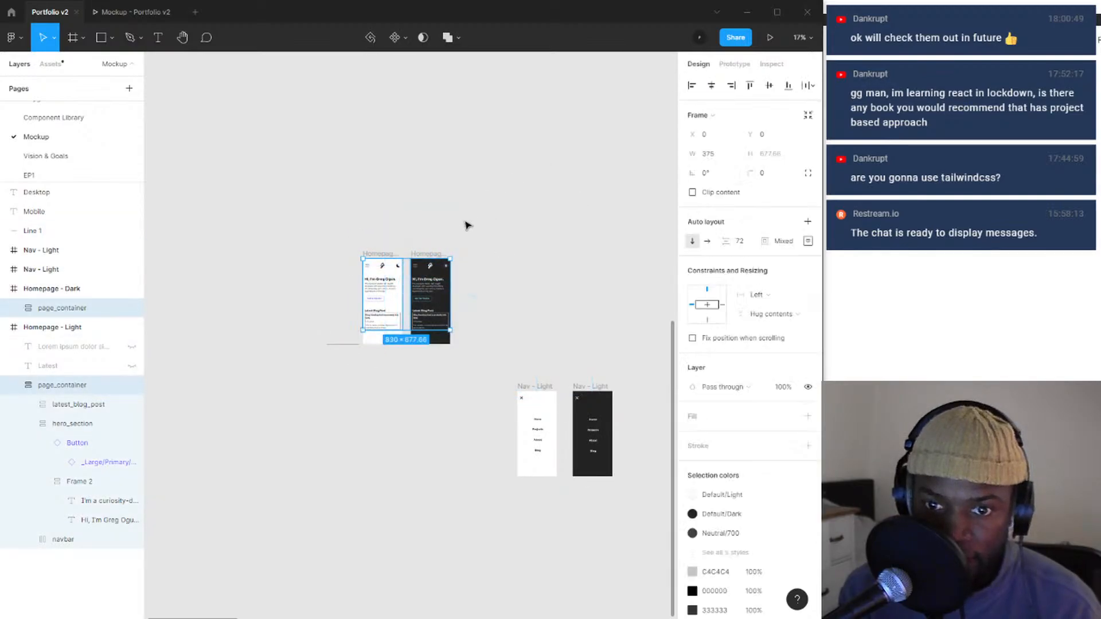
{"action": "left_click_drag", "start_coordinate": [502, 224], "coordinate": [378, 372]}
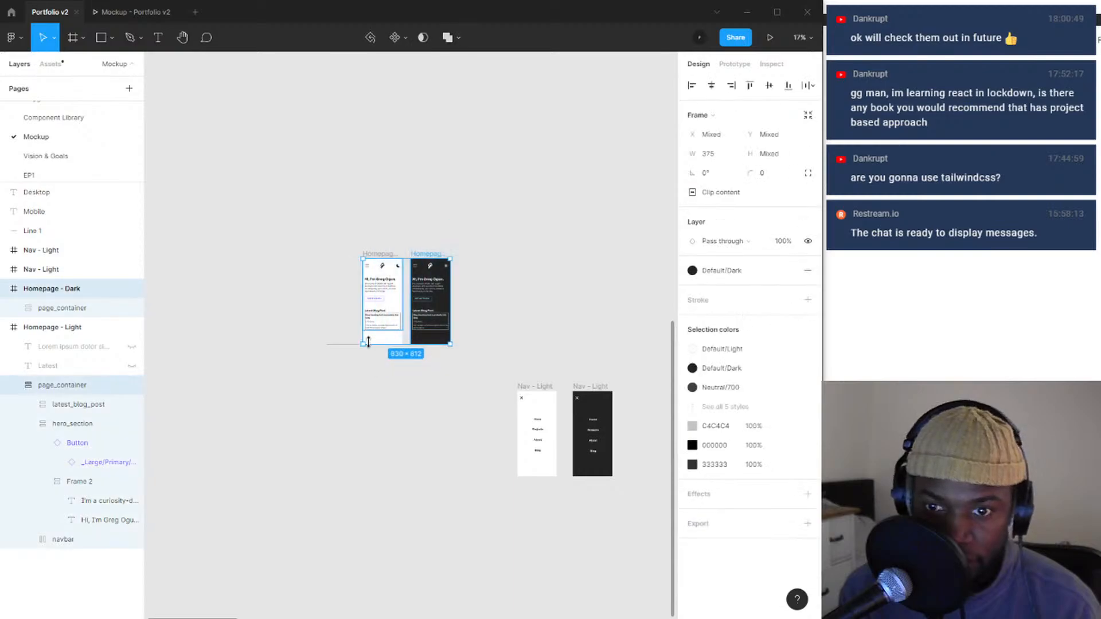
{"action": "left_click", "coordinate": [6, 290]}
{"action": "left_click", "coordinate": [4, 295]}
{"action": "left_click", "coordinate": [4, 304]}
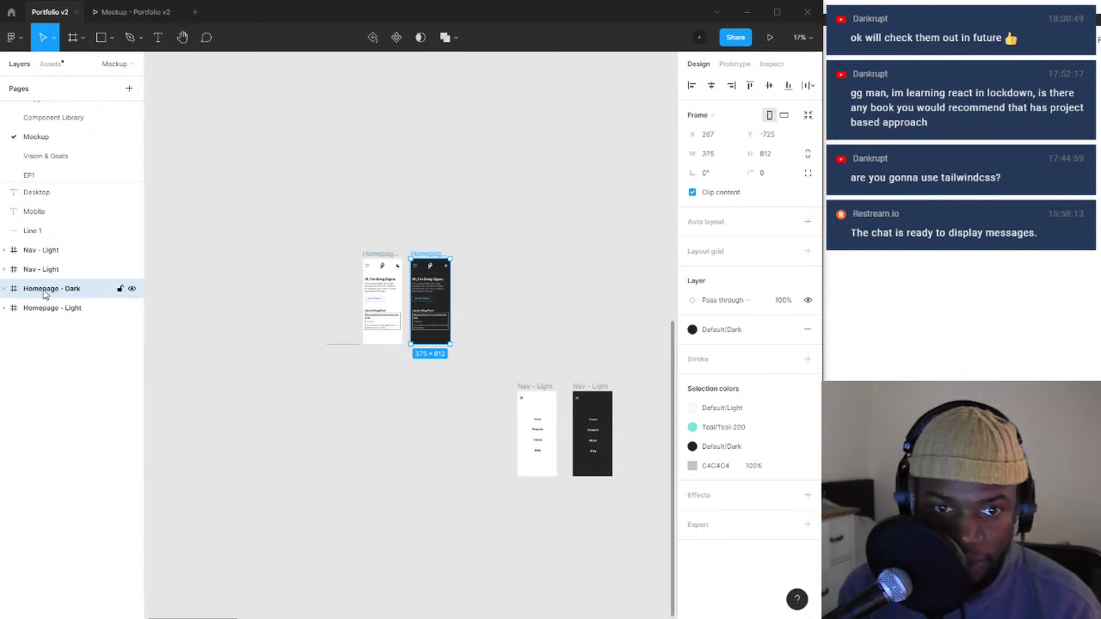
- Duplicate the Homepage - Dark and Homepage - Light frames together and place the copies above the originals, slightly offset to the right
{"action": "left_click", "coordinate": [45, 312], "text": "shift"}
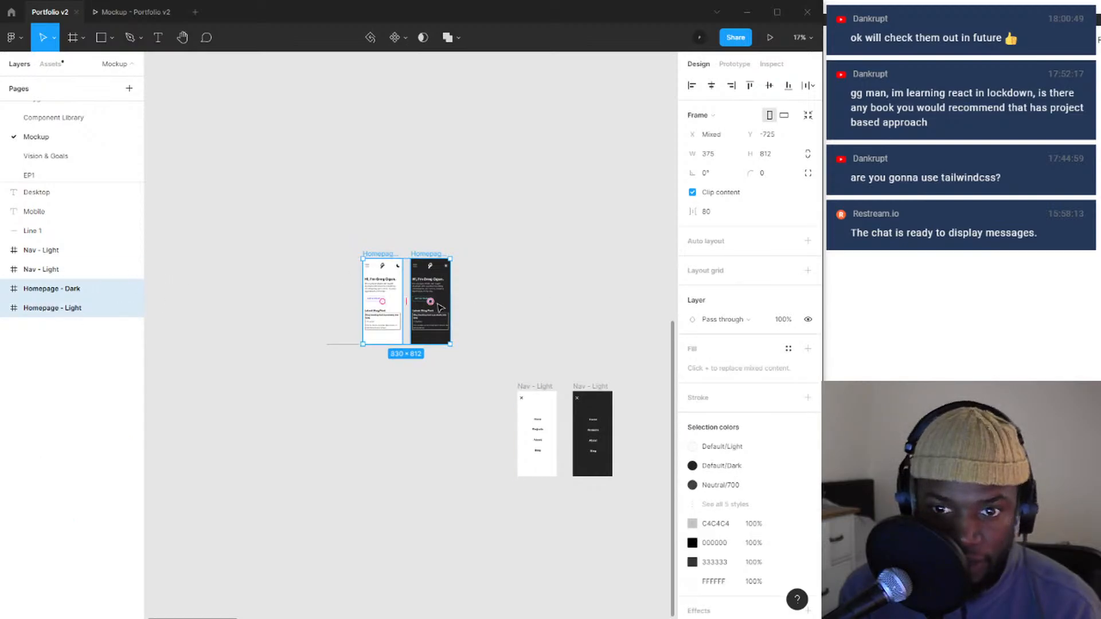
{"action": "left_click_drag", "start_coordinate": [441, 308], "coordinate": [531, 274]}
{"action": "scroll", "coordinate": [502, 318], "scroll_direction": "up", "scroll_amount": 1}
{"action": "left_click_drag", "start_coordinate": [501, 317], "coordinate": [539, 308]}
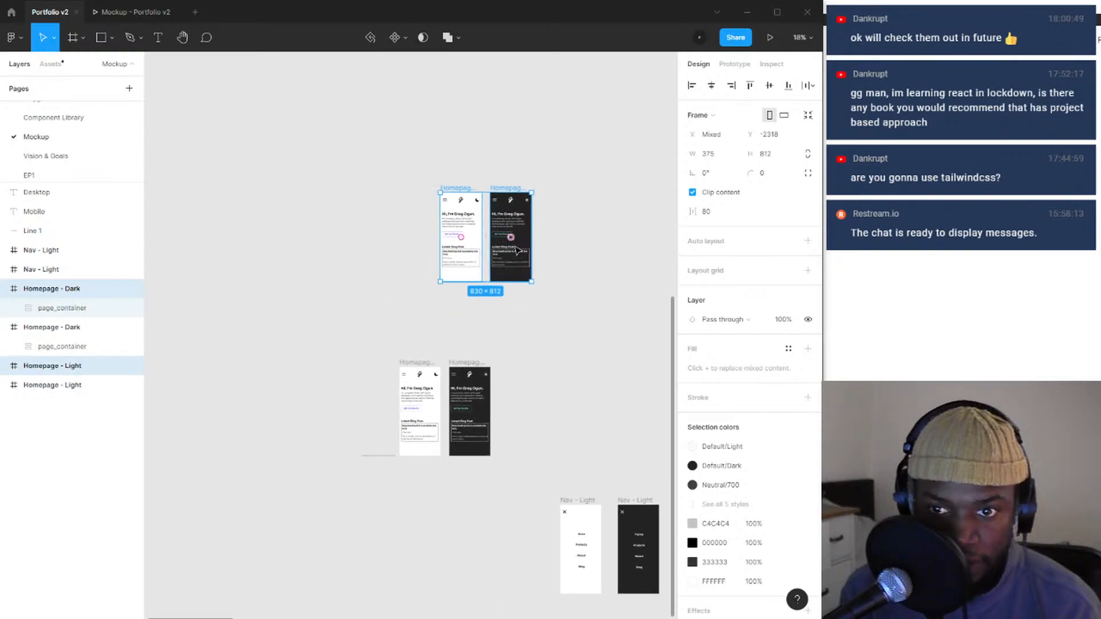
{"action": "left_click_drag", "start_coordinate": [518, 250], "coordinate": [569, 261]}
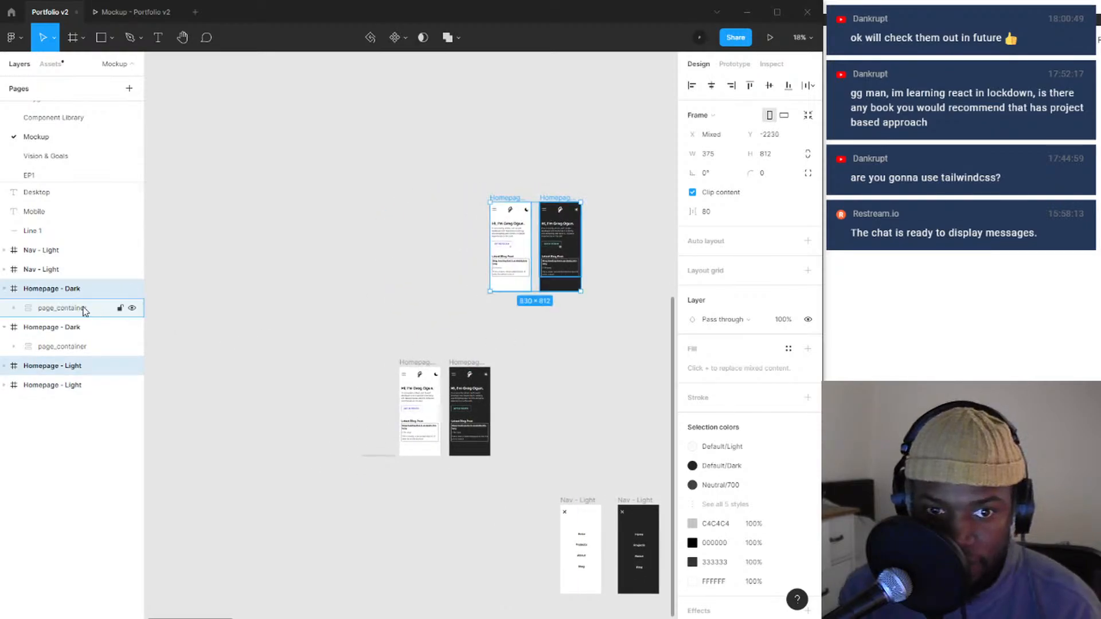
- Collapse the layers of the homepage frames and move the duplicated light frame directly below the duplicated dark frame in the layer order
{"action": "left_click", "coordinate": [5, 289]}
{"action": "left_click", "coordinate": [515, 214]}
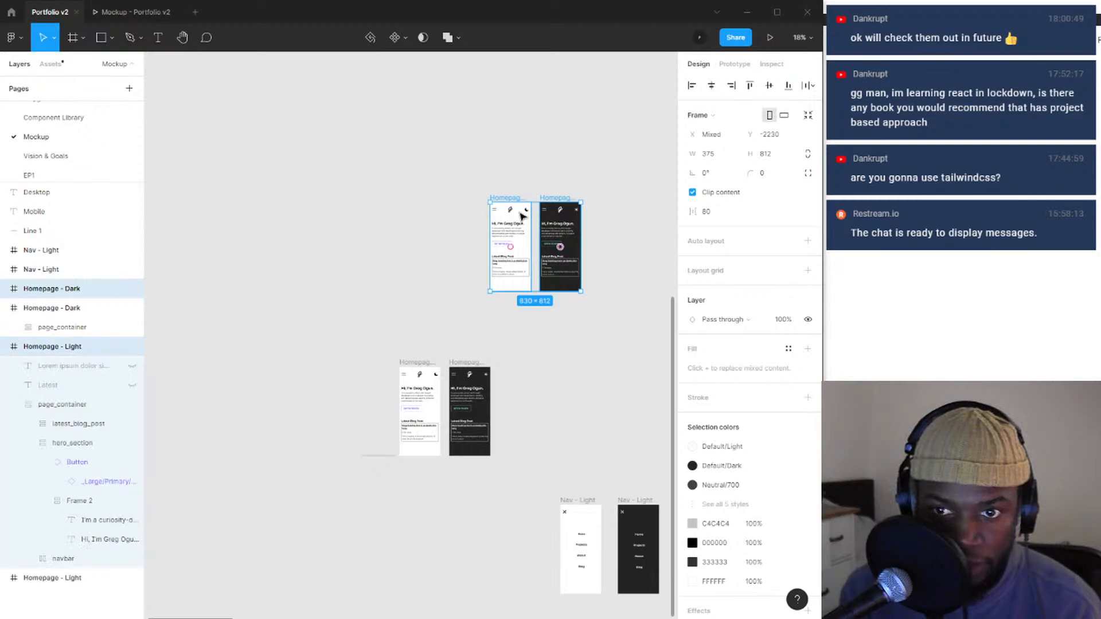
{"action": "left_click_drag", "start_coordinate": [481, 176], "coordinate": [623, 302]}
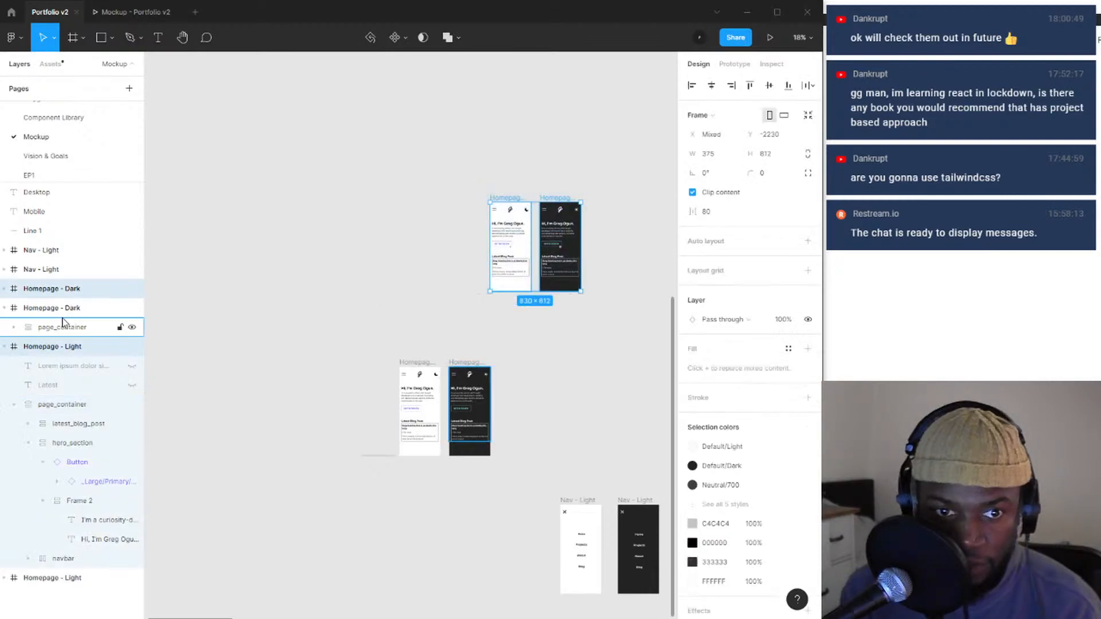
{"action": "left_click", "coordinate": [5, 346]}
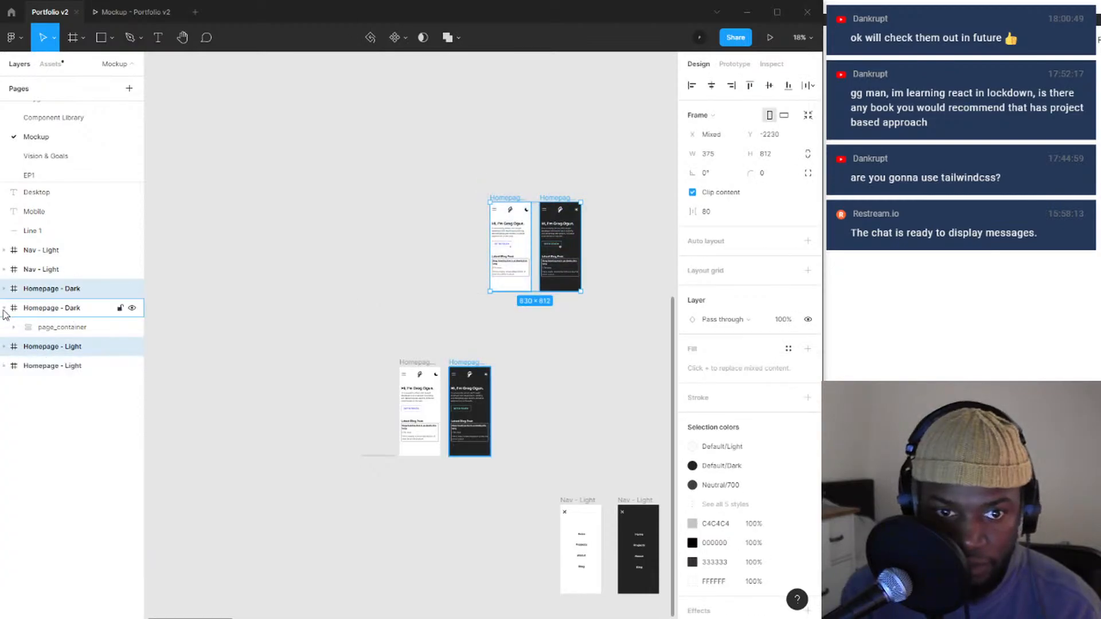
{"action": "left_click", "coordinate": [5, 308]}
{"action": "left_click", "coordinate": [51, 328]}
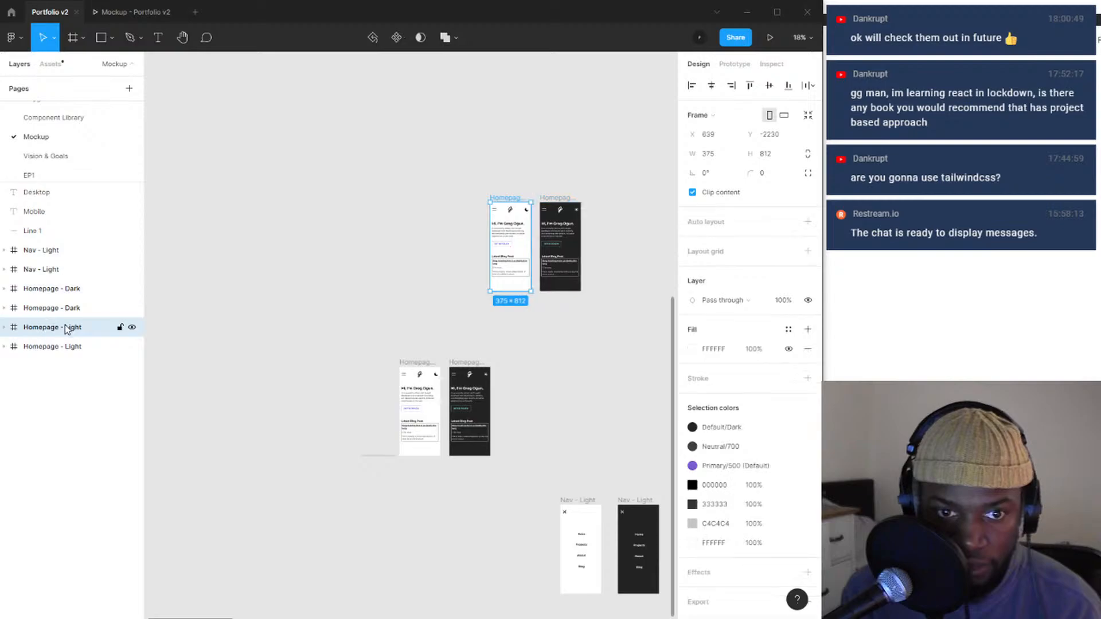
{"action": "left_click_drag", "start_coordinate": [67, 308], "coordinate": [68, 300]}
- Rename the duplicated frames "Homepage - Dark (Hover)" and "Homepage - Light (Hover)"
{"action": "double_click", "coordinate": [57, 289]}
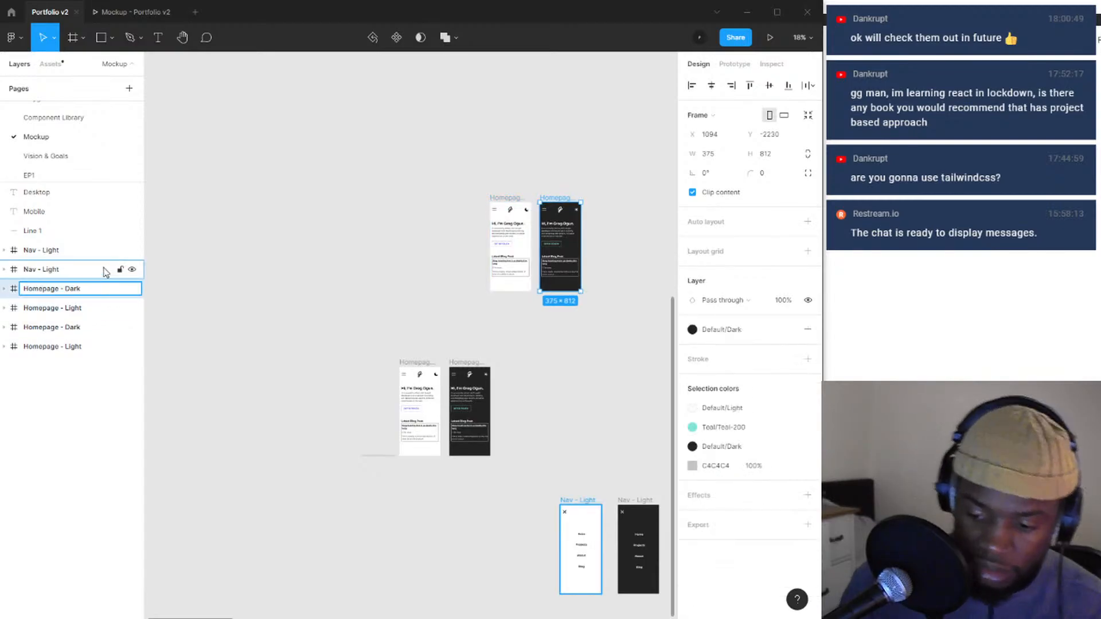
{"action": "type", "text": "(HO"}
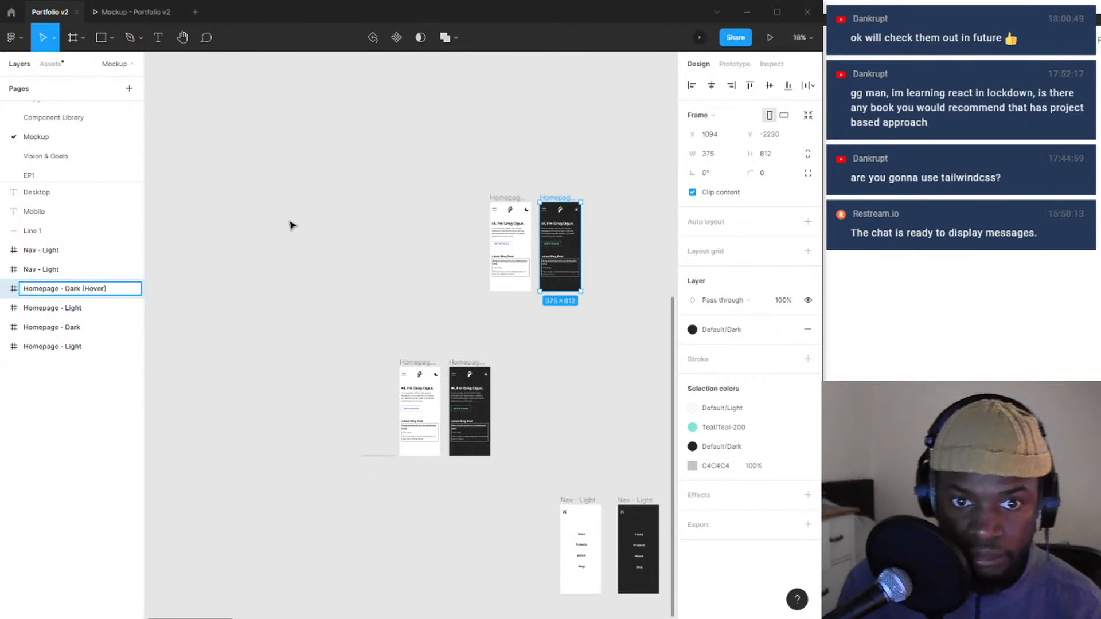
{"action": "key", "text": "ctrl+shift+Left"}
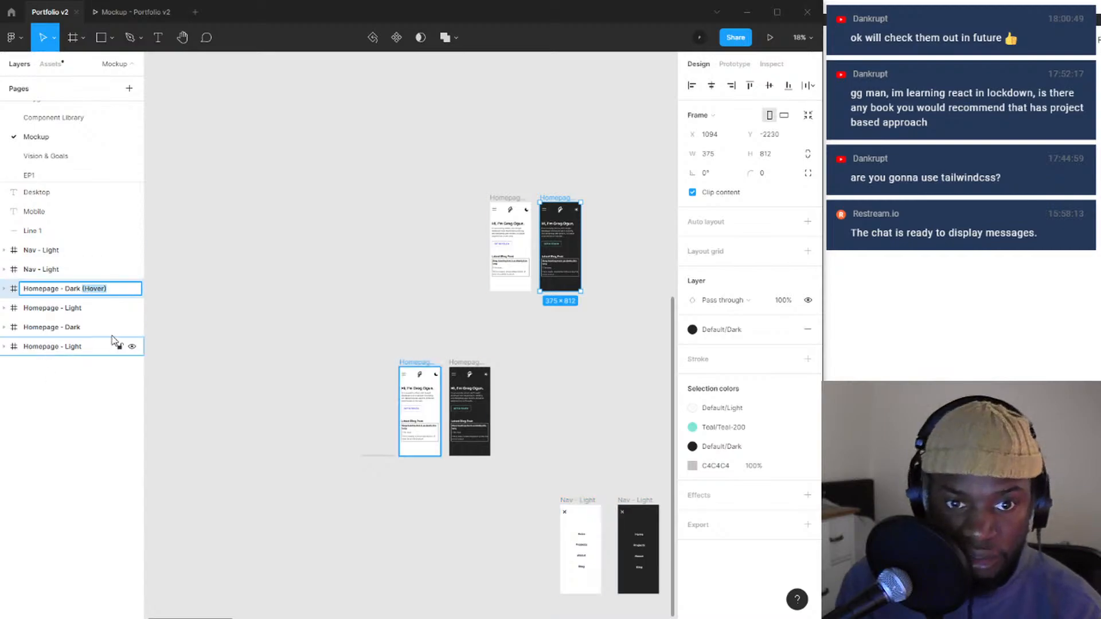
{"action": "left_click", "coordinate": [114, 308]}
{"action": "double_click", "coordinate": [95, 313]}
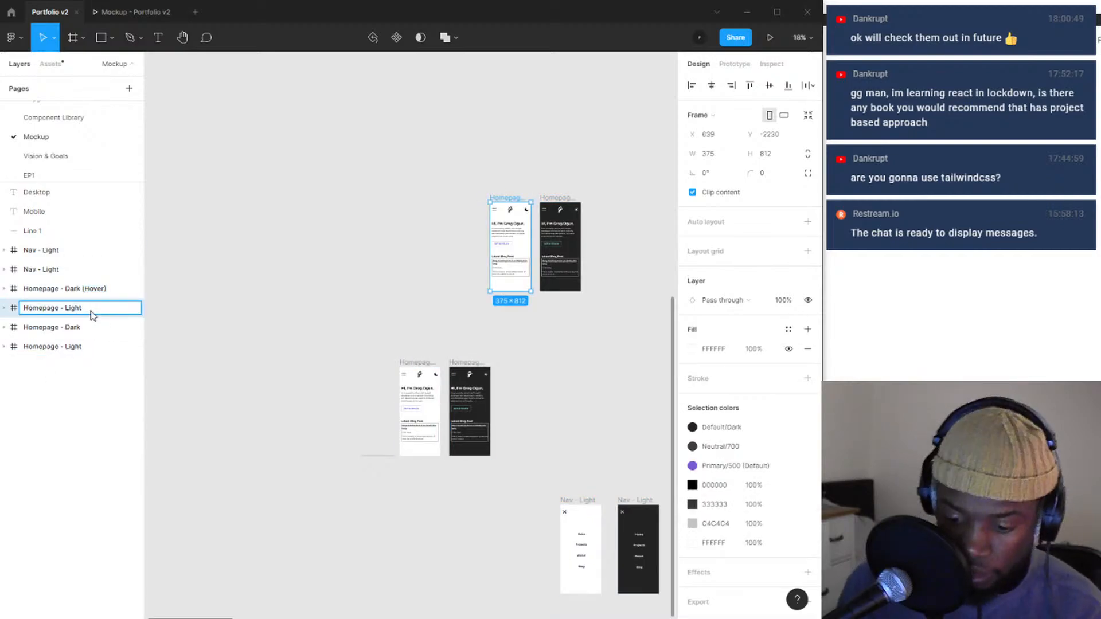
{"action": "left_click", "coordinate": [252, 315]}
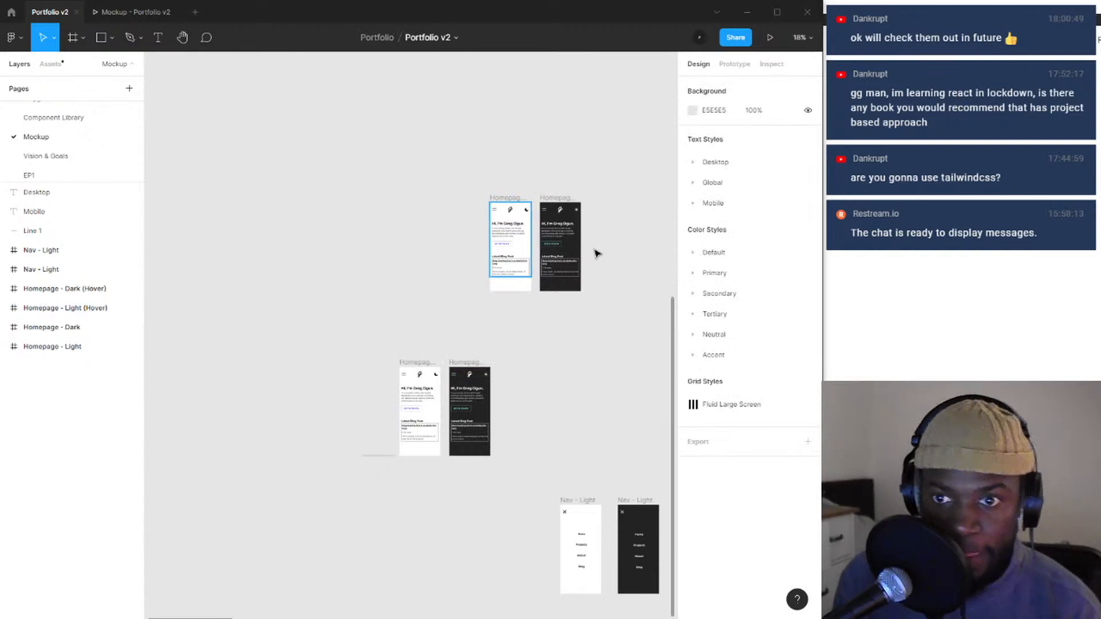
- Try the Secondary type on the GET IN TOUCH button in the Homepage - Light (Hover) frame and undo it
{"action": "scroll", "coordinate": [585, 224], "scroll_direction": "up", "scroll_amount": 5}
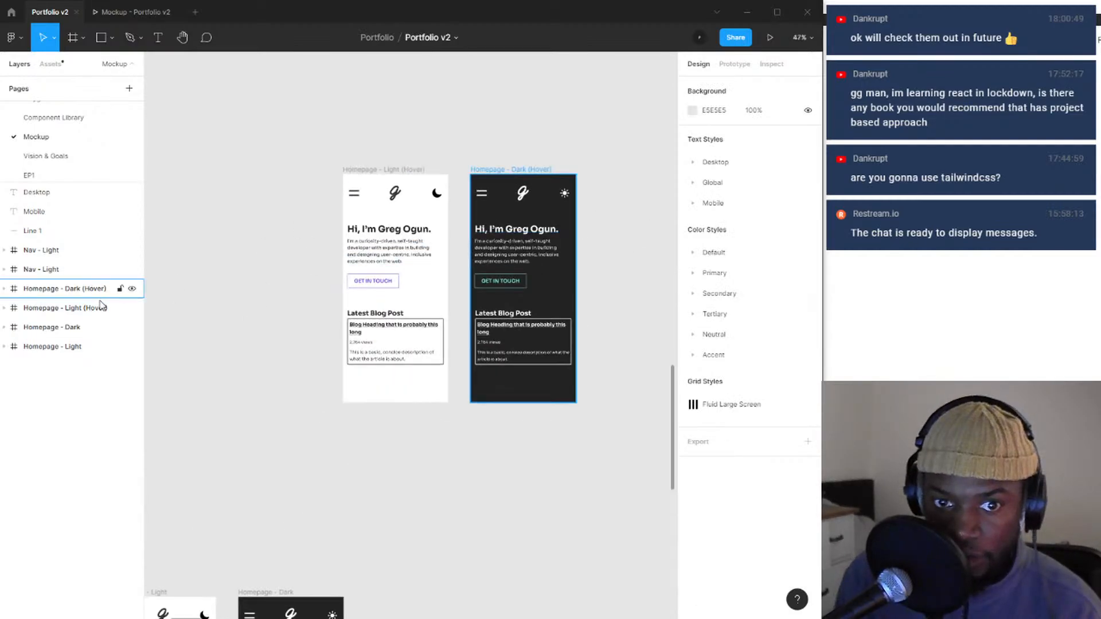
{"action": "scroll", "coordinate": [382, 285], "scroll_direction": "up", "scroll_amount": 5}
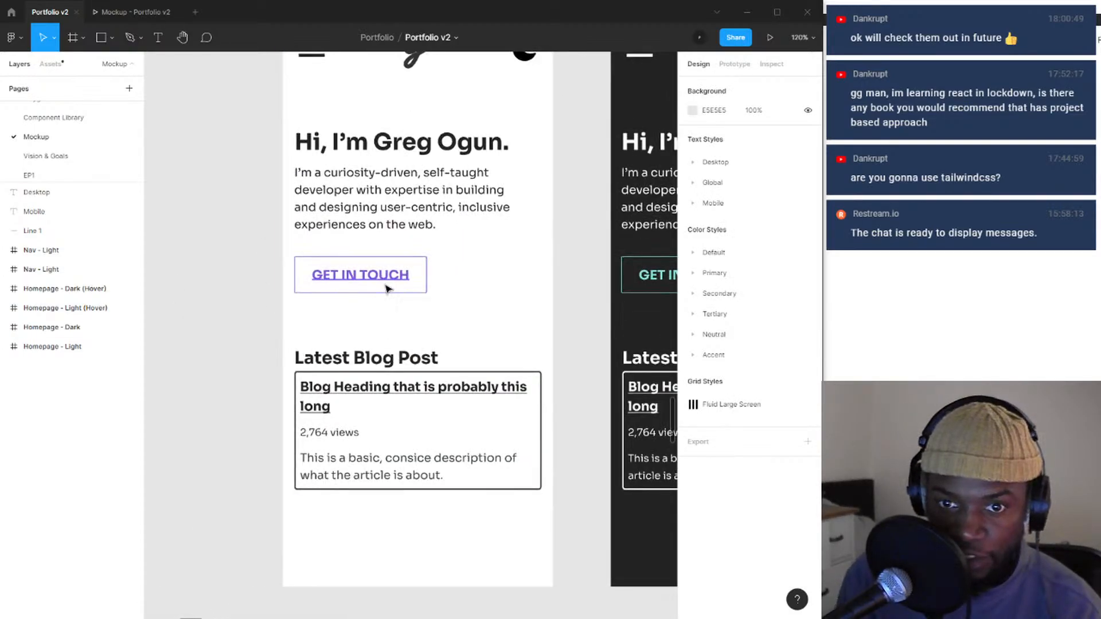
{"action": "double_click", "coordinate": [384, 291]}
{"action": "double_click", "coordinate": [385, 291]}
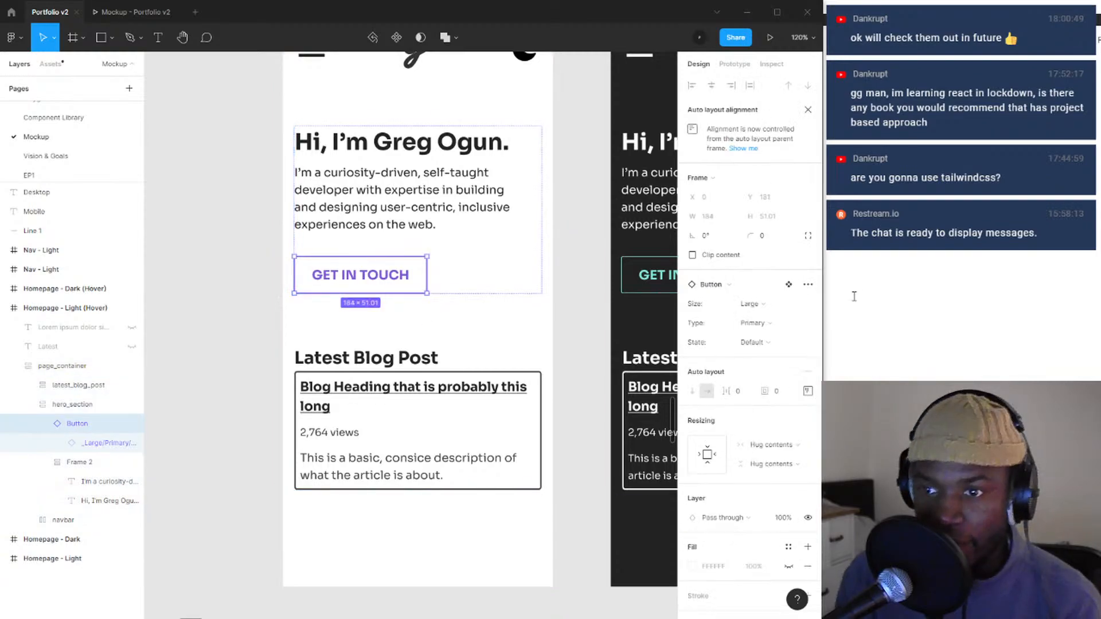
{"action": "left_click", "coordinate": [787, 319]}
{"action": "left_click", "coordinate": [769, 337]}
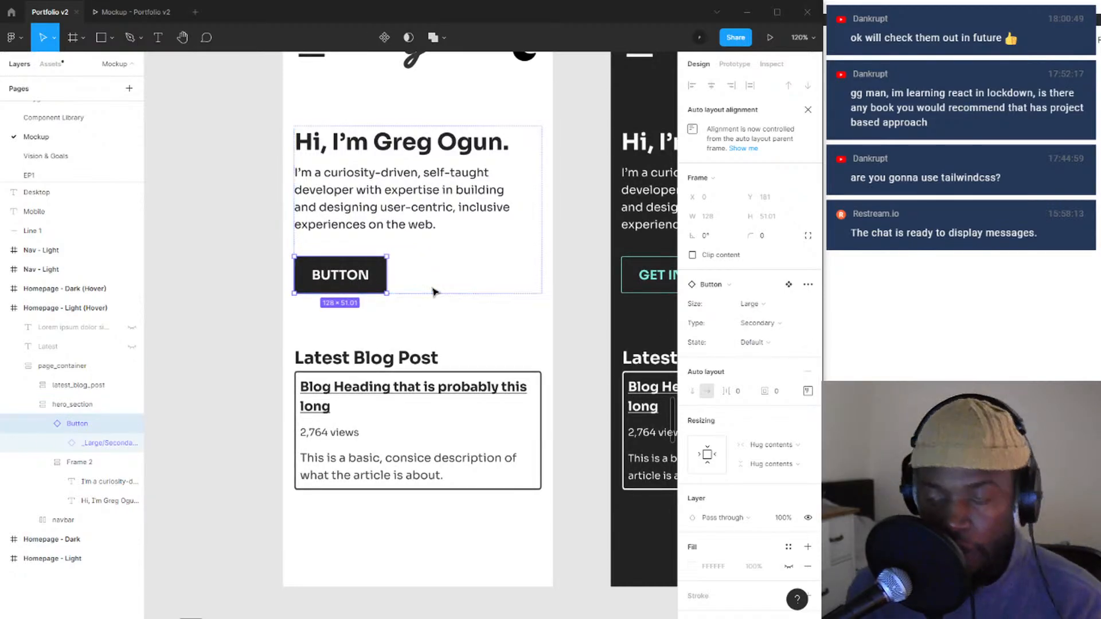
{"action": "key", "text": "ctrl+z"}
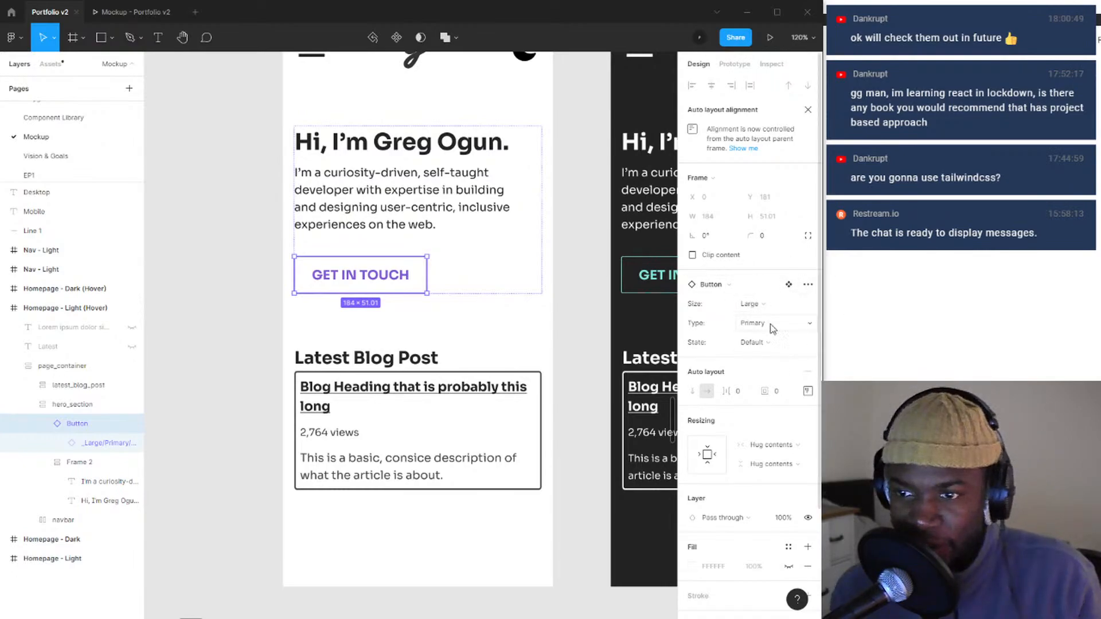
- Set the state of the GET IN TOUCH button in the Homepage - Light (Hover) frame to Hover
{"action": "left_click", "coordinate": [772, 342]}
{"action": "left_click", "coordinate": [771, 342]}
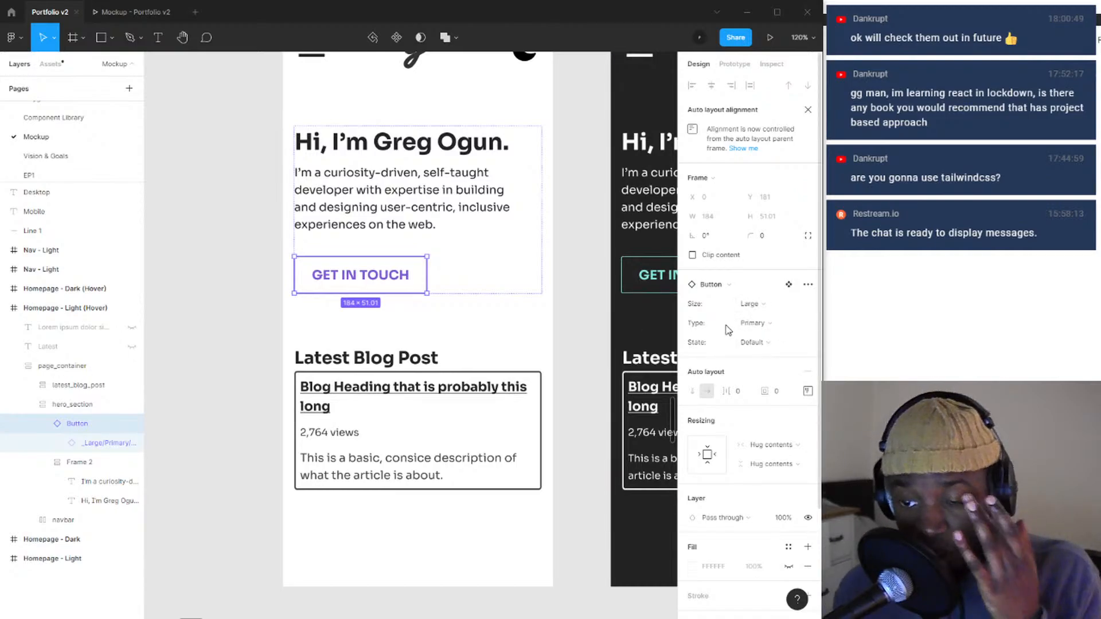
{"action": "left_click", "coordinate": [766, 308]}
{"action": "left_click", "coordinate": [766, 308]}
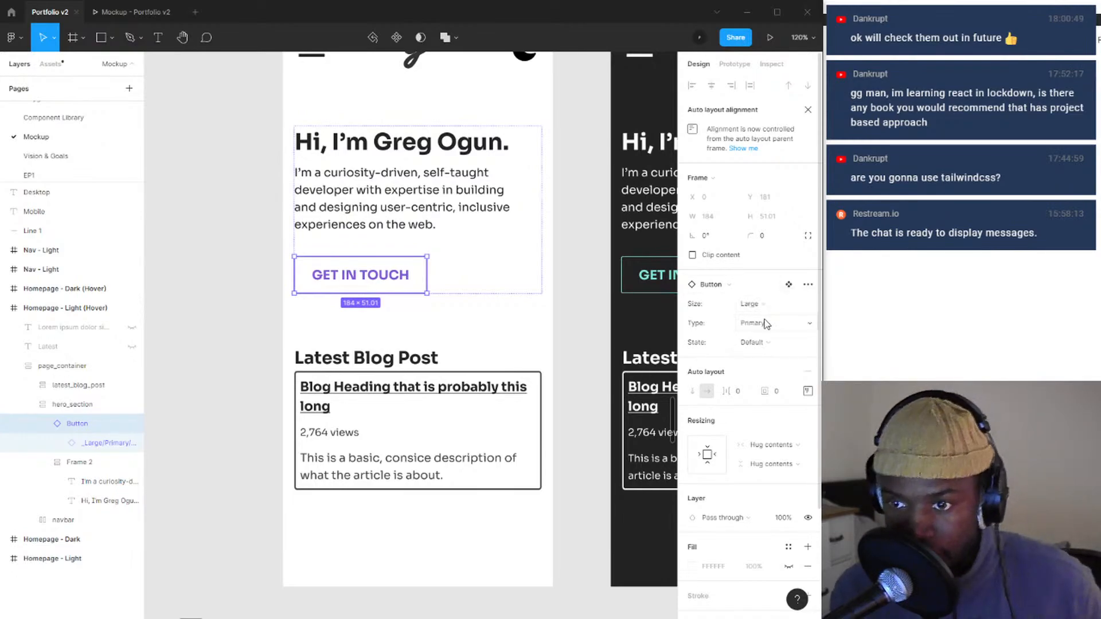
{"action": "left_click", "coordinate": [766, 342]}
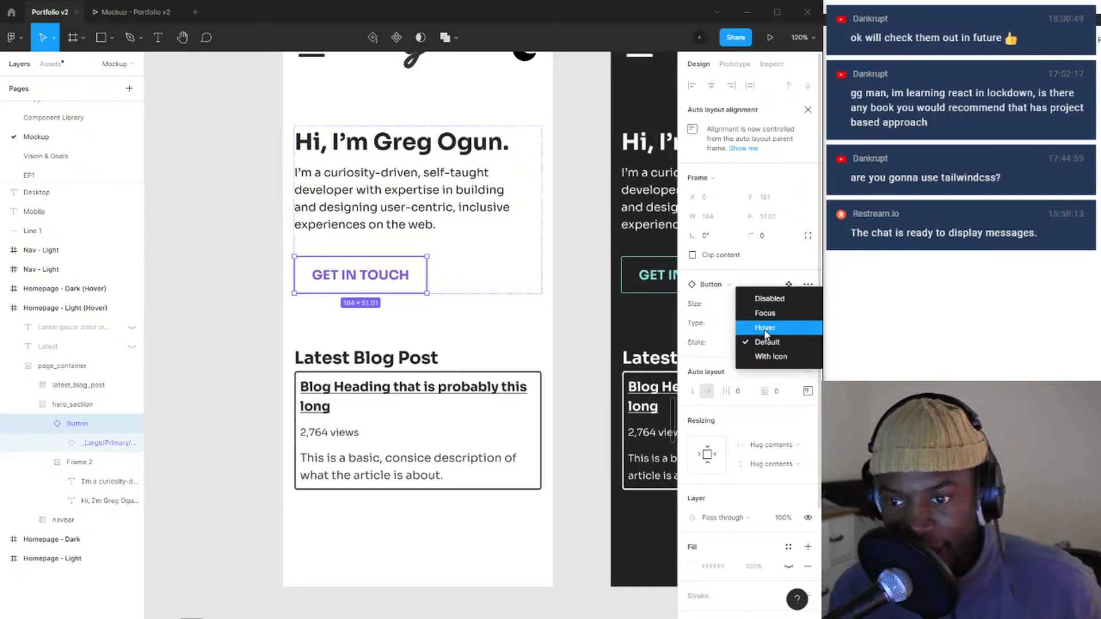
{"action": "left_click", "coordinate": [765, 330]}
- Replace the light hover button's placeholder label with "GET IN TOUCH"
{"action": "double_click", "coordinate": [345, 276]}
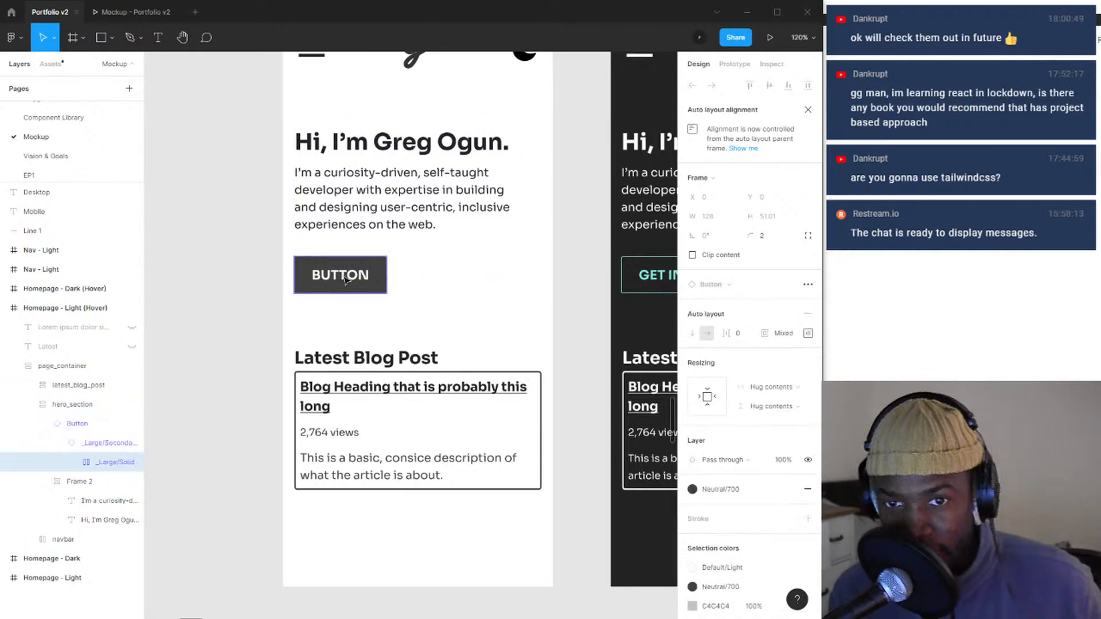
{"action": "double_click", "coordinate": [345, 276]}
{"action": "double_click", "coordinate": [344, 276]}
{"action": "double_click", "coordinate": [344, 276]}
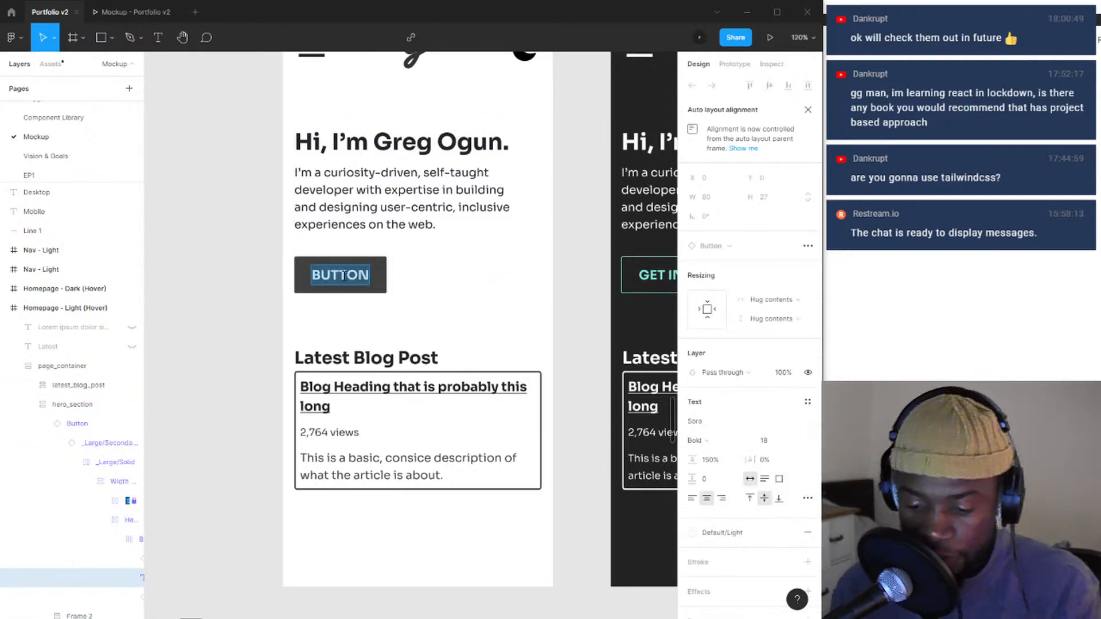
{"action": "type", "text": "GET iN TO"}
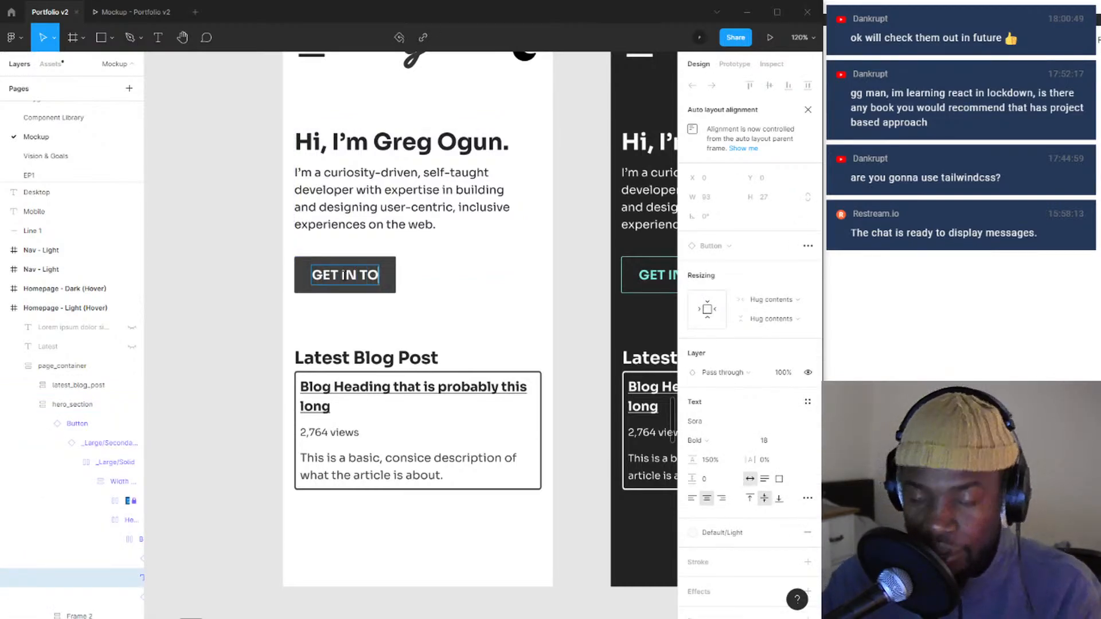
{"action": "type", "text": "UCH"}
{"action": "left_click", "coordinate": [385, 315]}
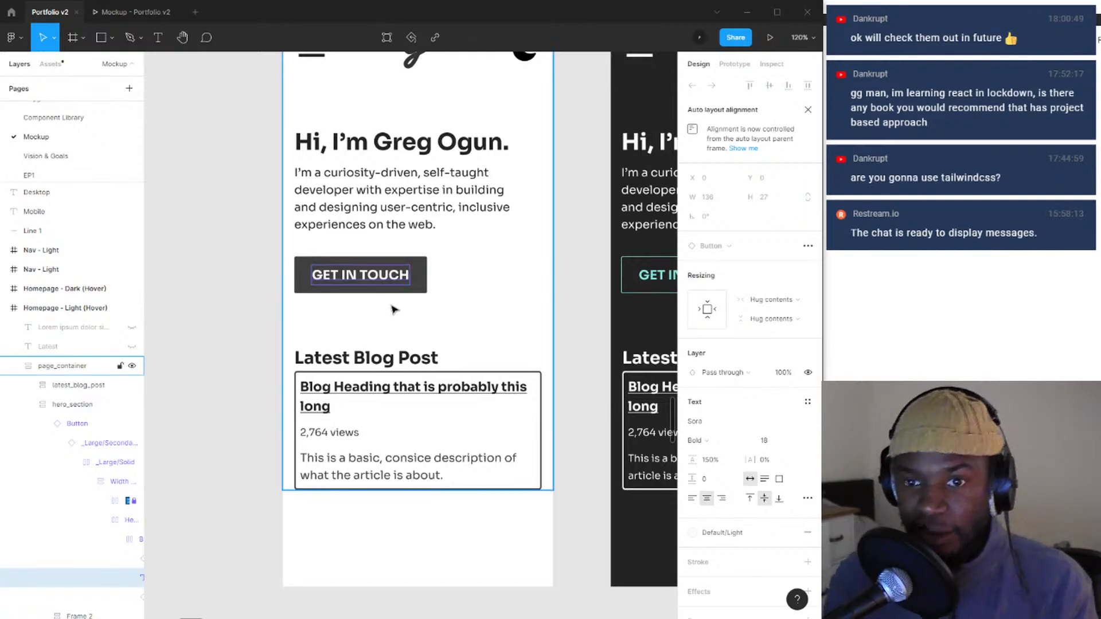
- Change the fill of the light hover button's solid layer to the Primary 500 (Default) color style
{"action": "left_click", "coordinate": [392, 287]}
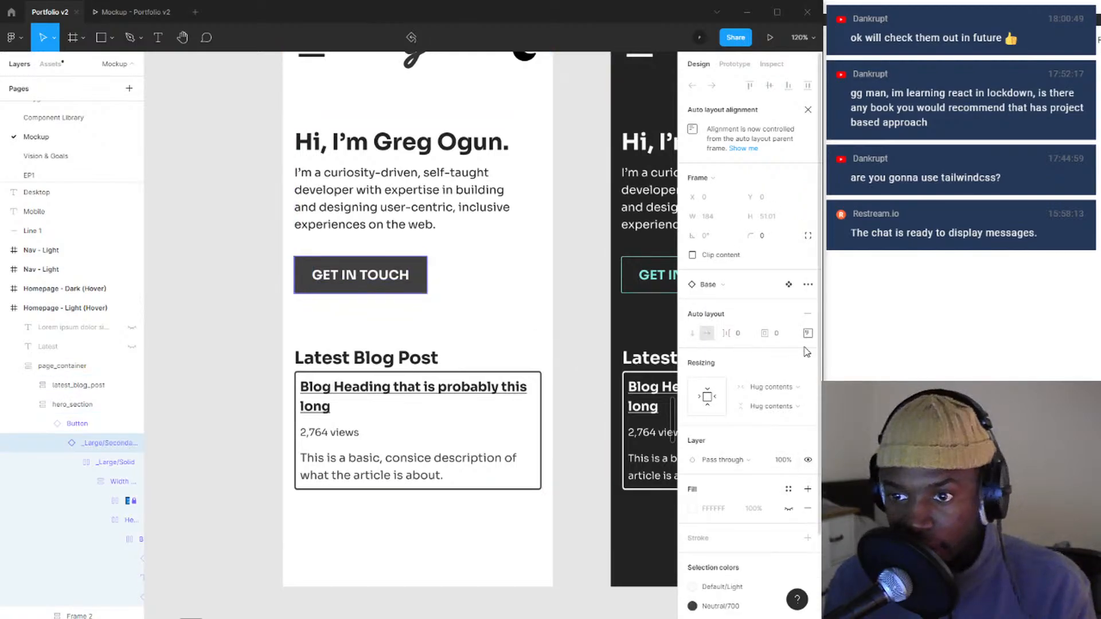
{"action": "double_click", "coordinate": [422, 282]}
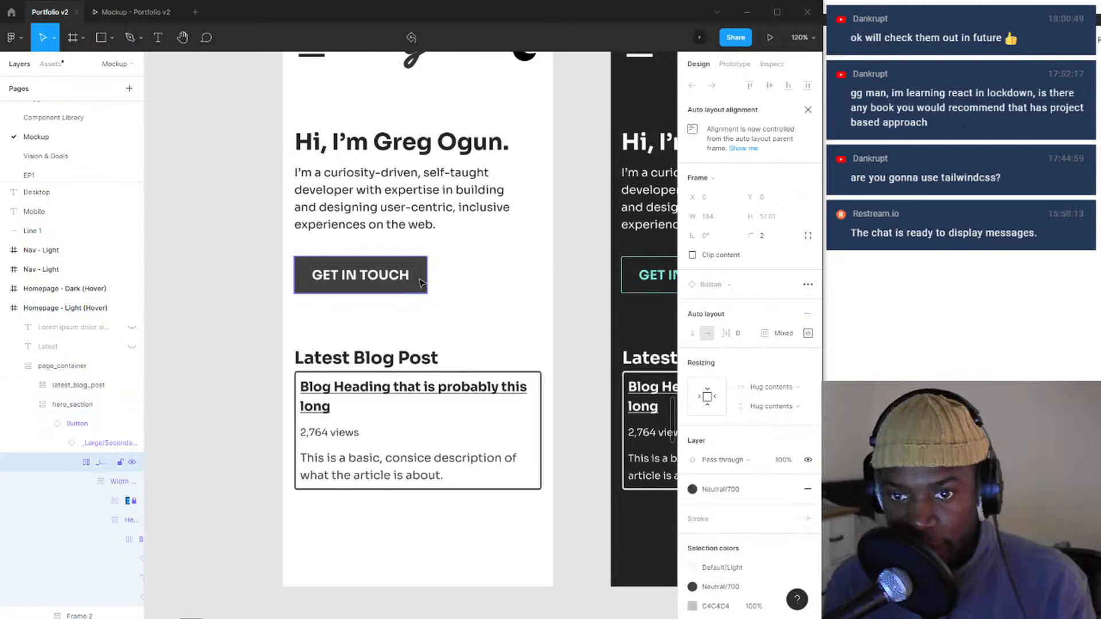
{"action": "left_click", "coordinate": [734, 488]}
{"action": "scroll", "coordinate": [763, 516], "scroll_direction": "down", "scroll_amount": 5}
{"action": "scroll", "coordinate": [791, 531], "scroll_direction": "up", "scroll_amount": 5}
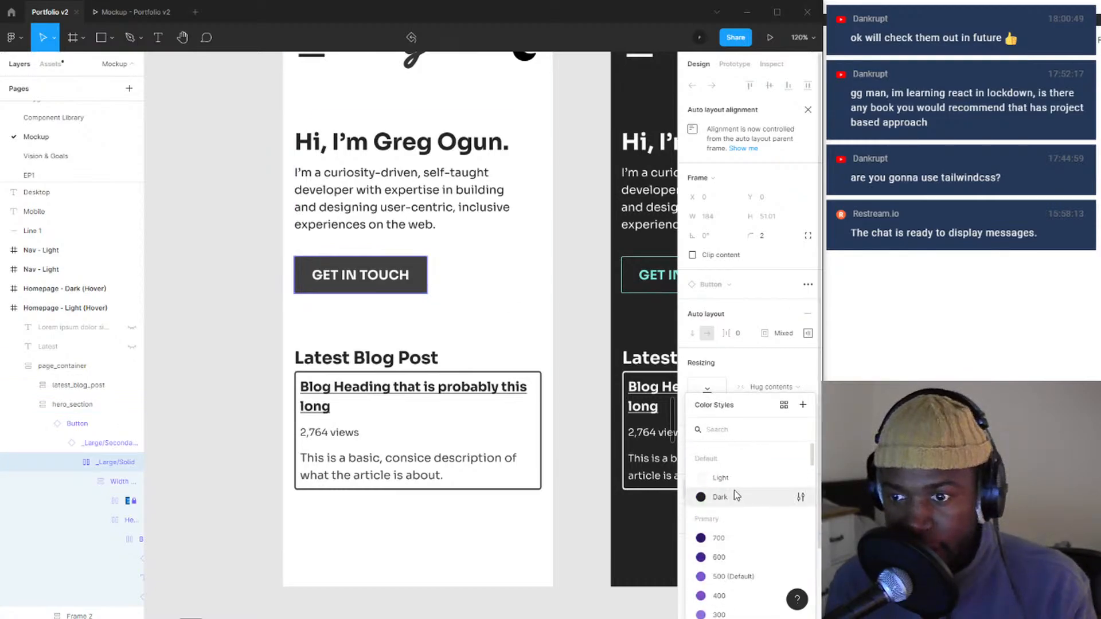
{"action": "left_click", "coordinate": [727, 577]}
{"action": "left_click", "coordinate": [498, 270]}
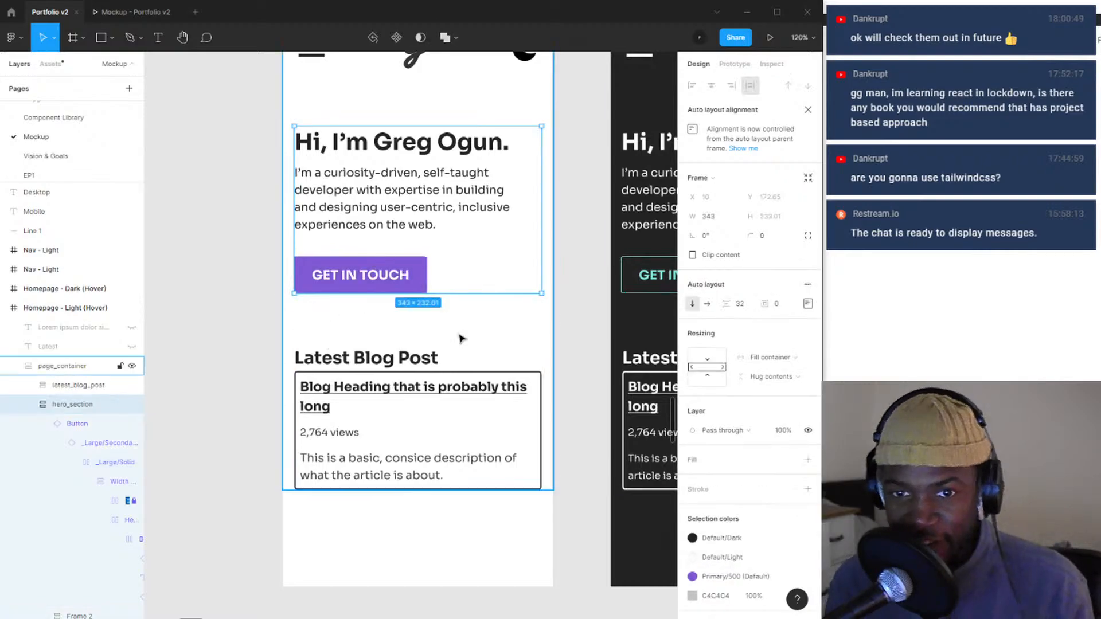
{"action": "left_click", "coordinate": [499, 319]}
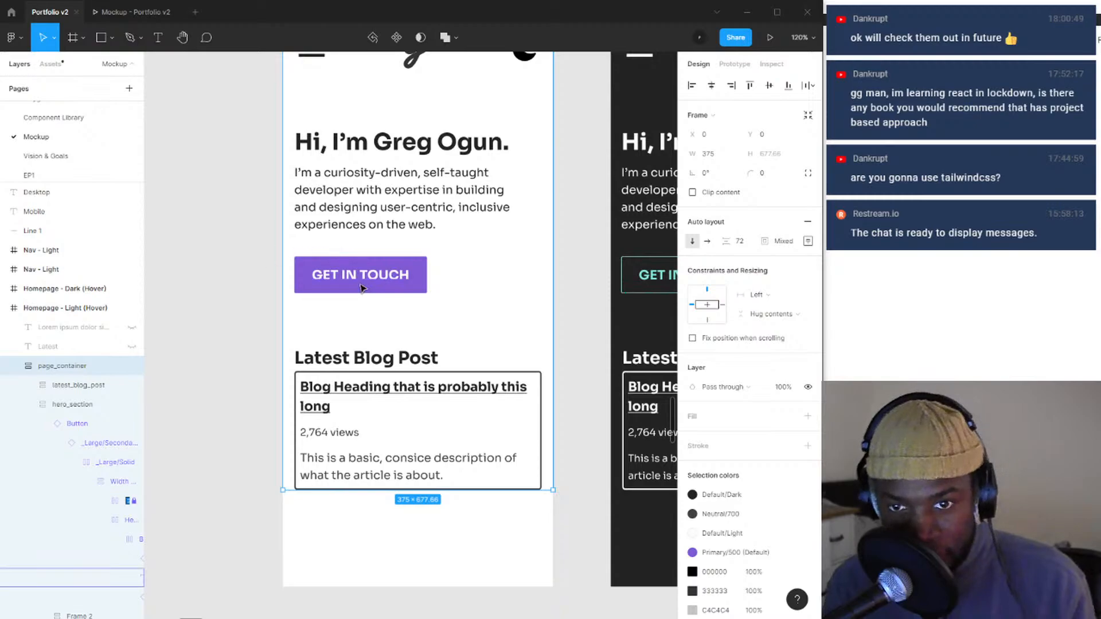
- Examine the component properties and nested layers of the GET IN TOUCH button in the Homepage - Dark (Hover) frame
{"action": "scroll", "coordinate": [363, 287], "scroll_direction": "down", "scroll_amount": 4}
{"action": "left_click_drag", "start_coordinate": [411, 300], "coordinate": [270, 301]}
{"action": "scroll", "coordinate": [318, 277], "scroll_direction": "up", "scroll_amount": 5}
{"action": "left_click", "coordinate": [436, 297]}
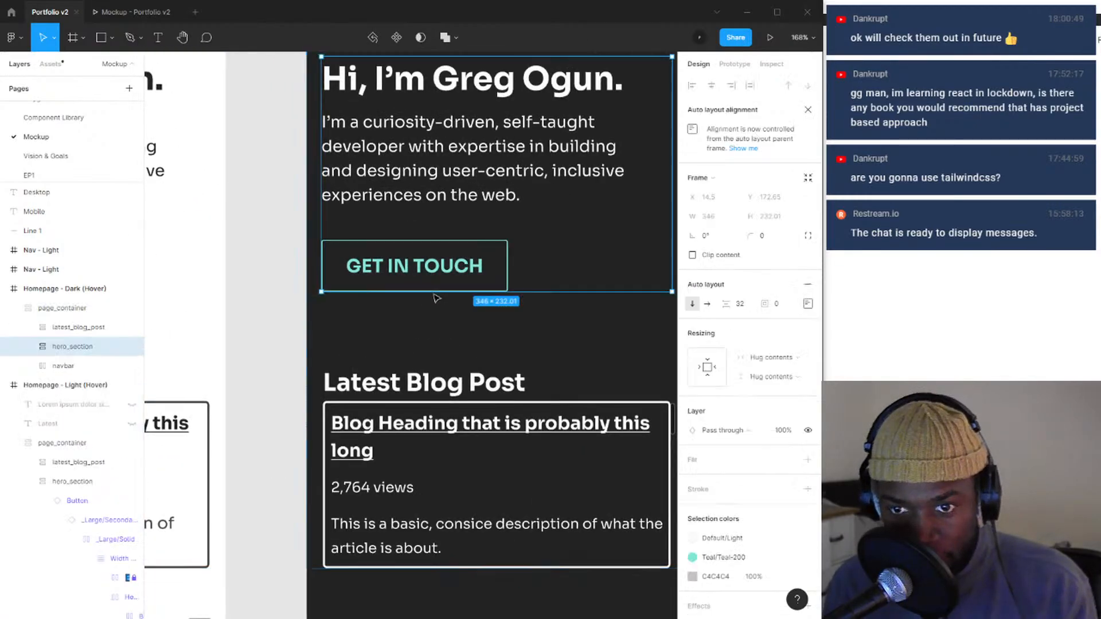
{"action": "left_click", "coordinate": [437, 286]}
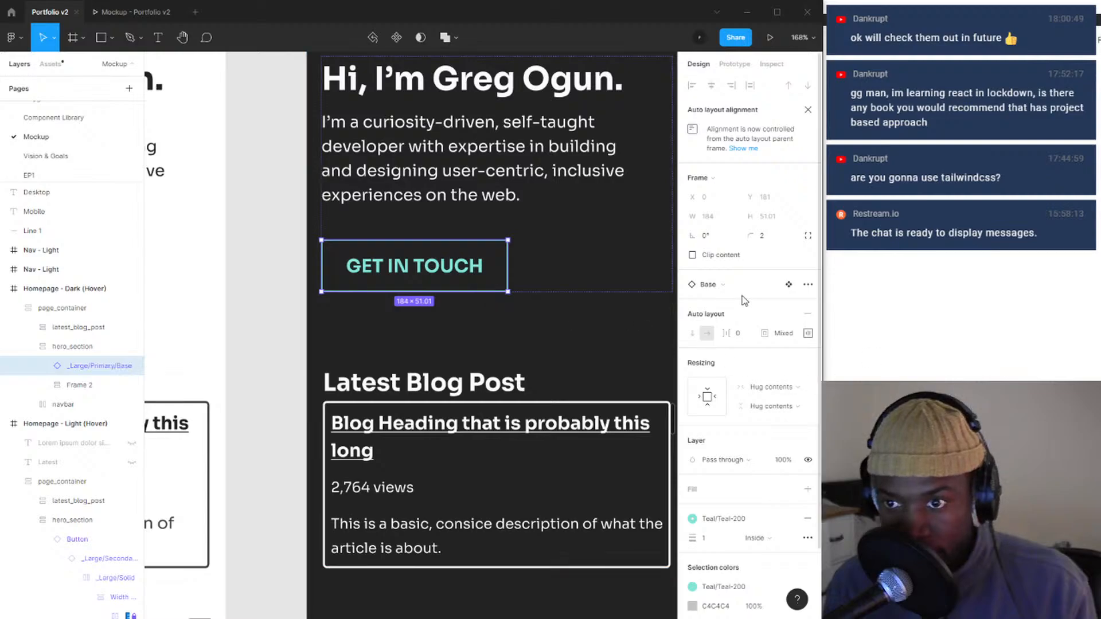
{"action": "left_click", "coordinate": [541, 283]}
{"action": "left_click", "coordinate": [441, 296]}
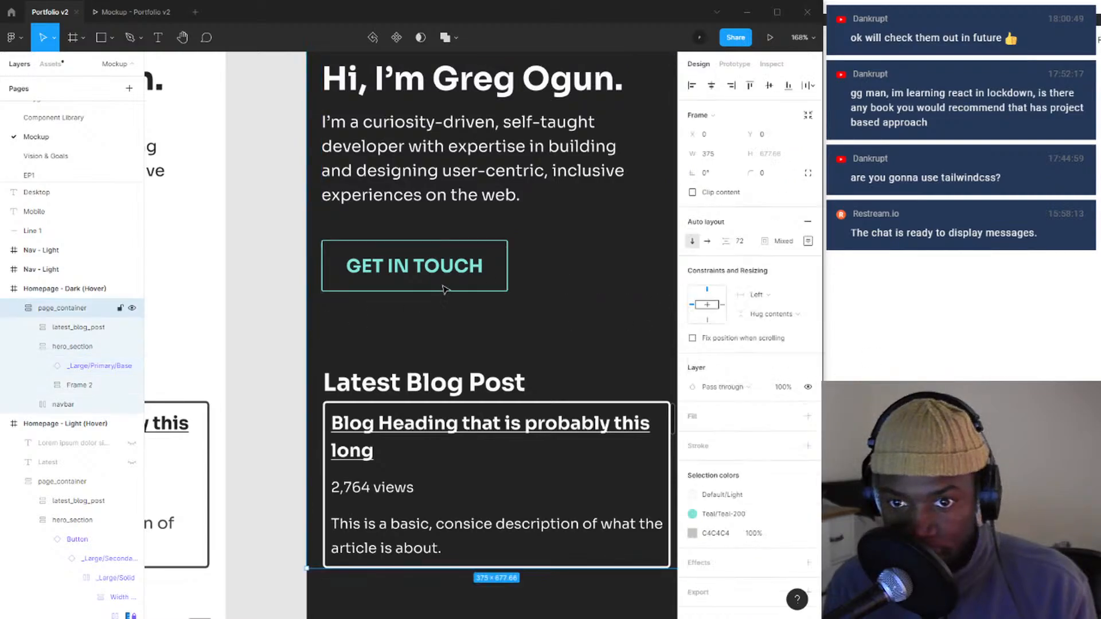
{"action": "left_click", "coordinate": [443, 288]}
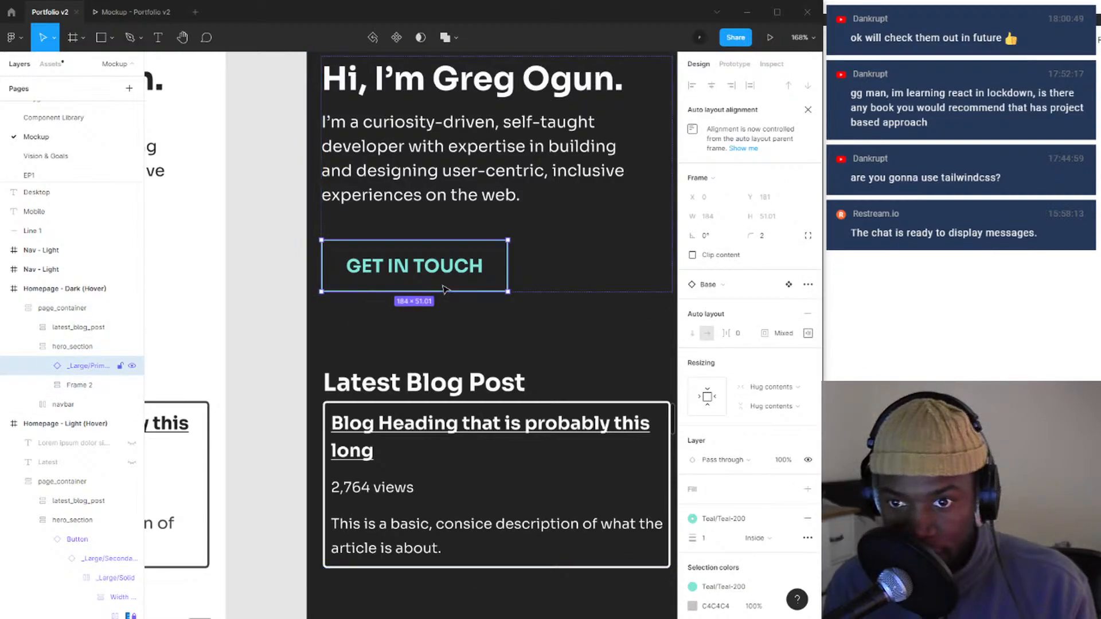
{"action": "left_click", "coordinate": [731, 286]}
{"action": "left_click", "coordinate": [738, 285]}
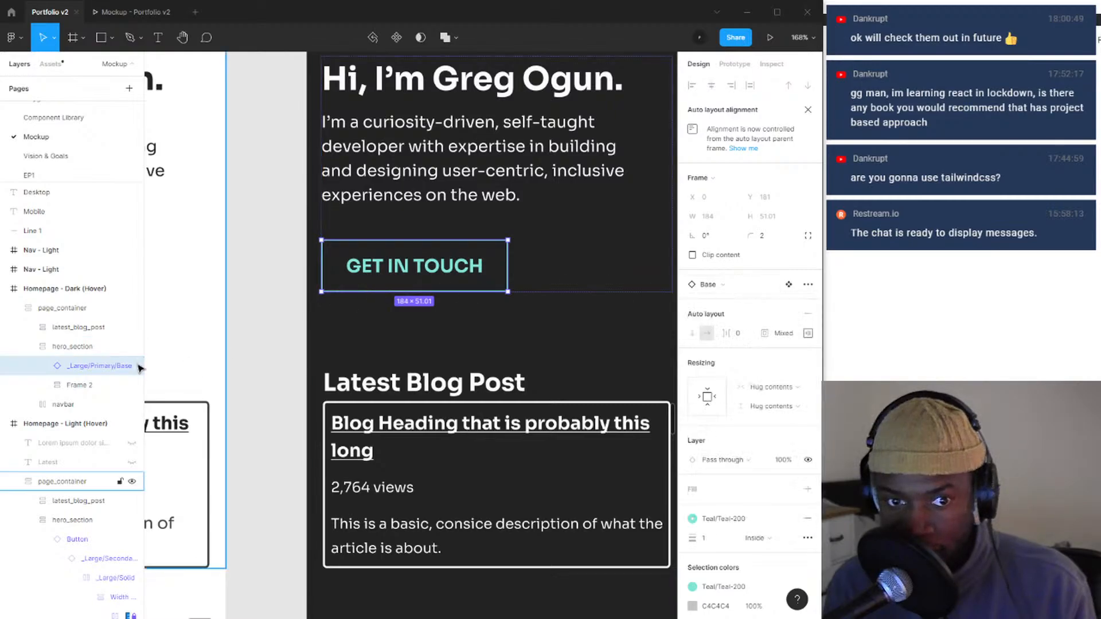
{"action": "left_click", "coordinate": [43, 367]}
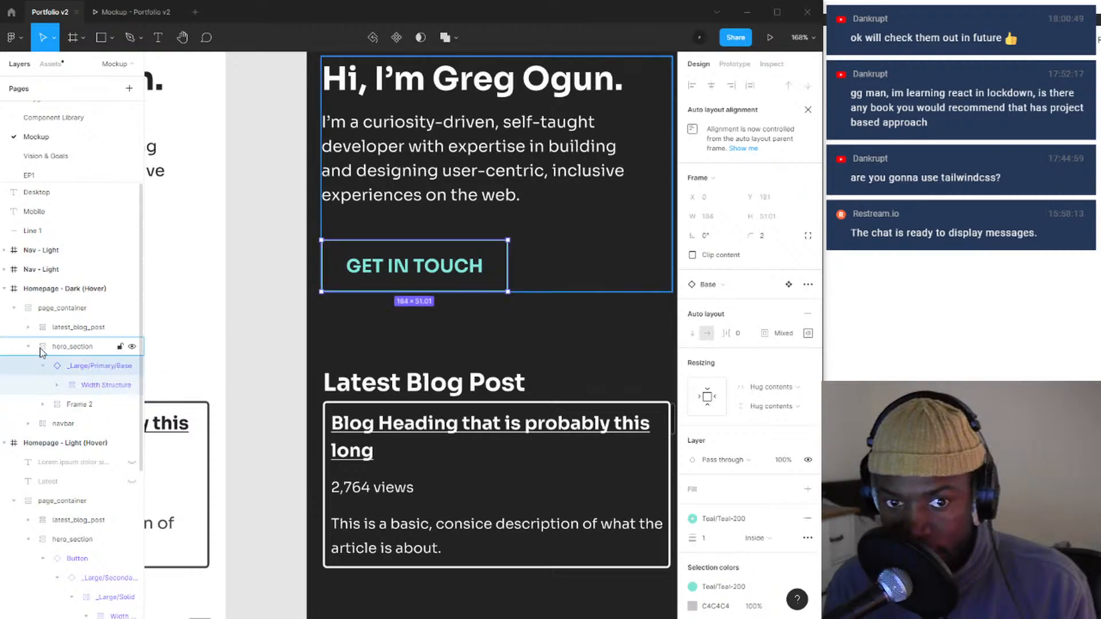
{"action": "left_click", "coordinate": [43, 366]}
- Delete the GET IN TOUCH button from the original Homepage - Dark frame
{"action": "scroll", "coordinate": [463, 270], "scroll_direction": "down", "scroll_amount": 10}
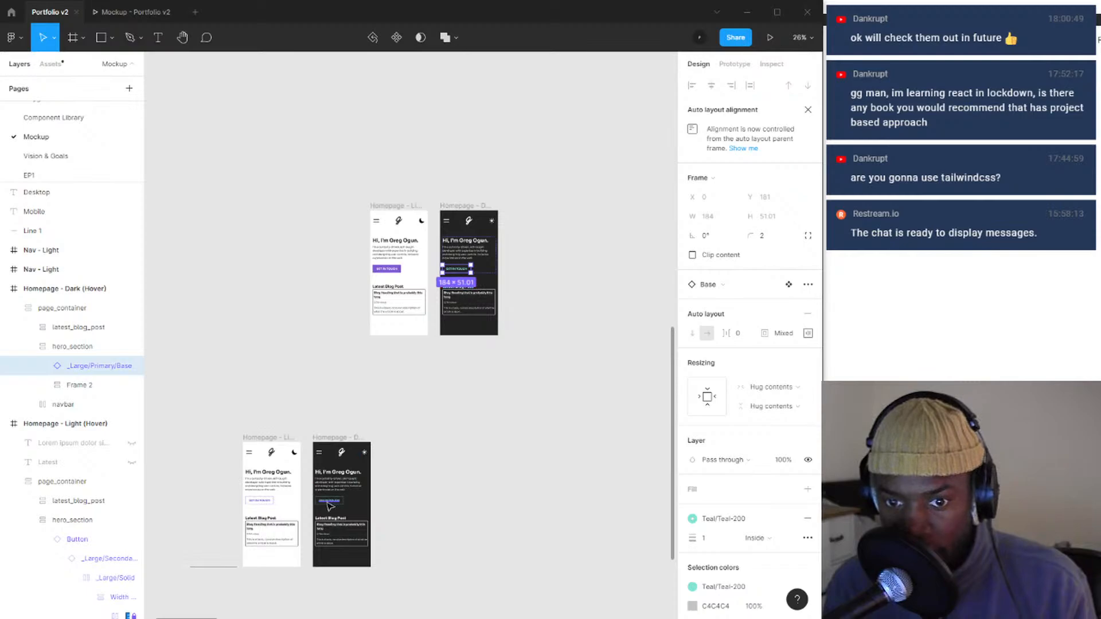
{"action": "scroll", "coordinate": [330, 506], "scroll_direction": "up", "scroll_amount": 2}
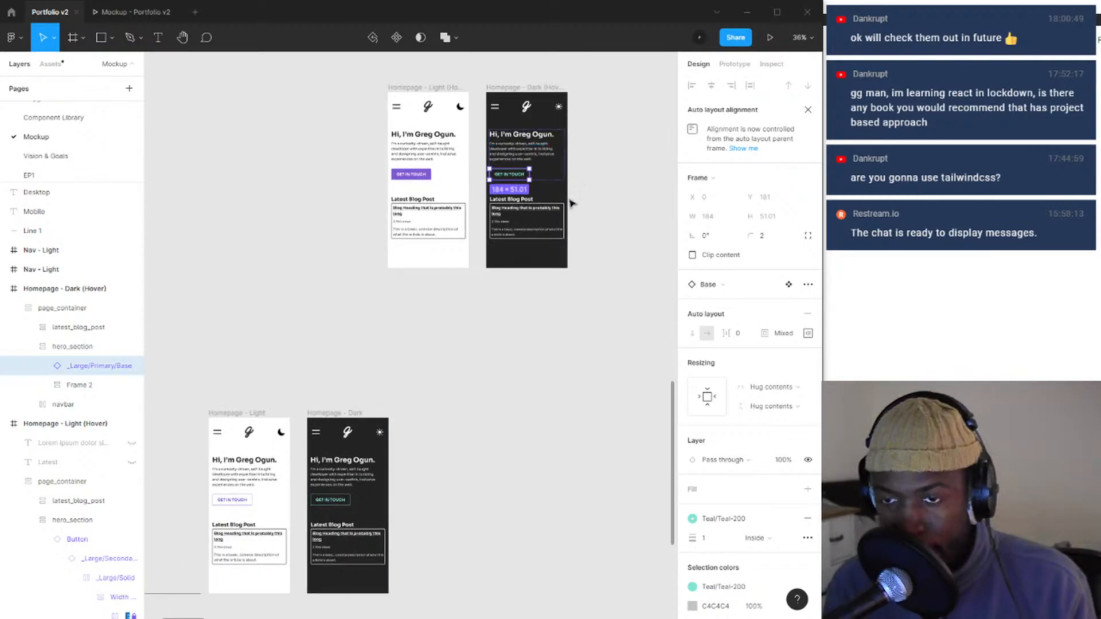
{"action": "scroll", "coordinate": [342, 508], "scroll_direction": "up", "scroll_amount": 5}
{"action": "left_click", "coordinate": [341, 503]}
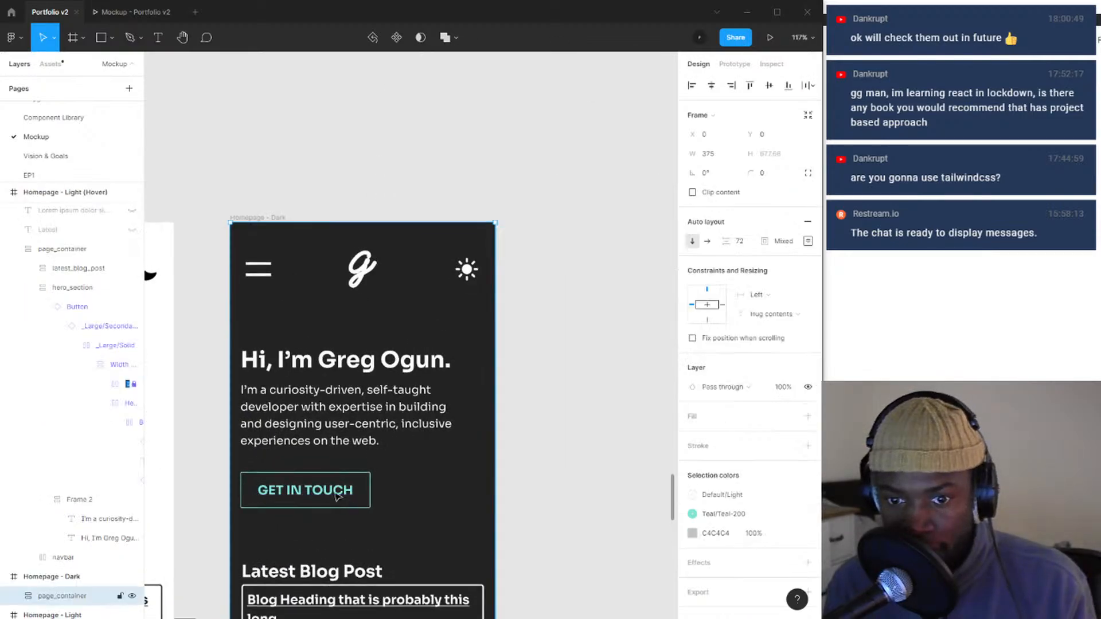
{"action": "left_click_drag", "start_coordinate": [366, 474], "coordinate": [516, 355]}
{"action": "scroll", "coordinate": [576, 365], "scroll_direction": "down", "scroll_amount": 2}
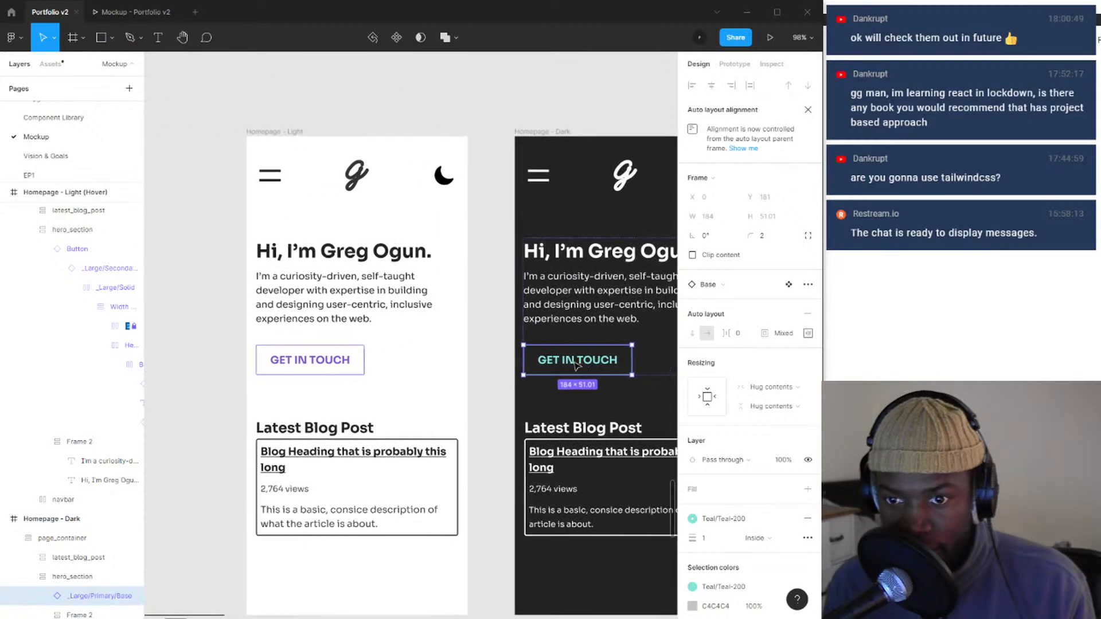
{"action": "key", "text": "Delete"}
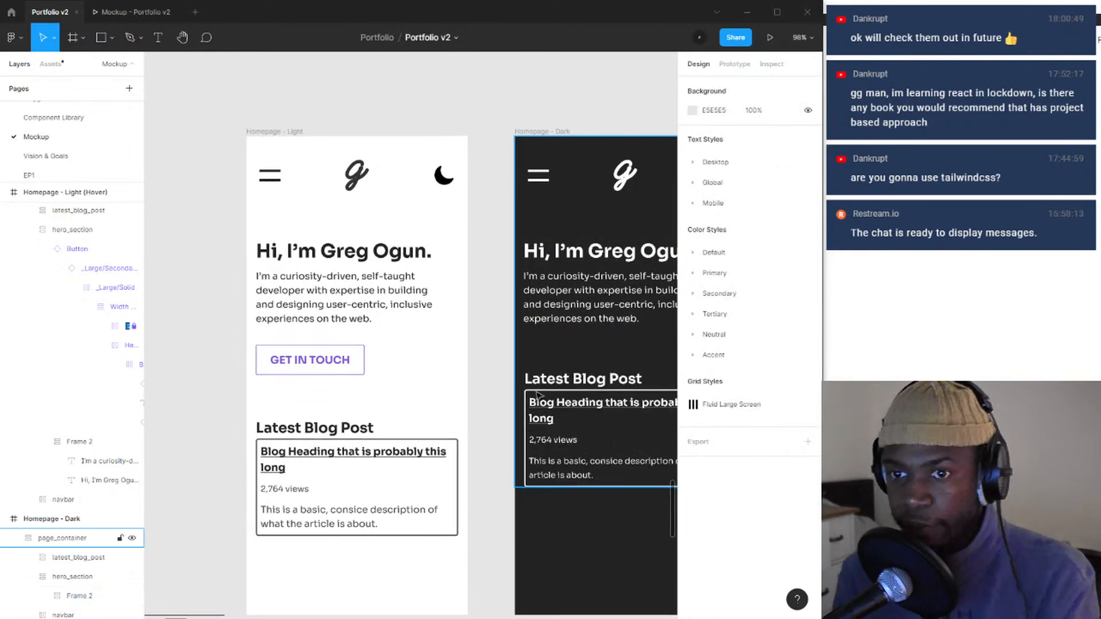
- Copy the GET IN TOUCH button from Homepage - Light into the Homepage - Dark hero_section, below the intro text
{"action": "left_click", "coordinate": [321, 363]}
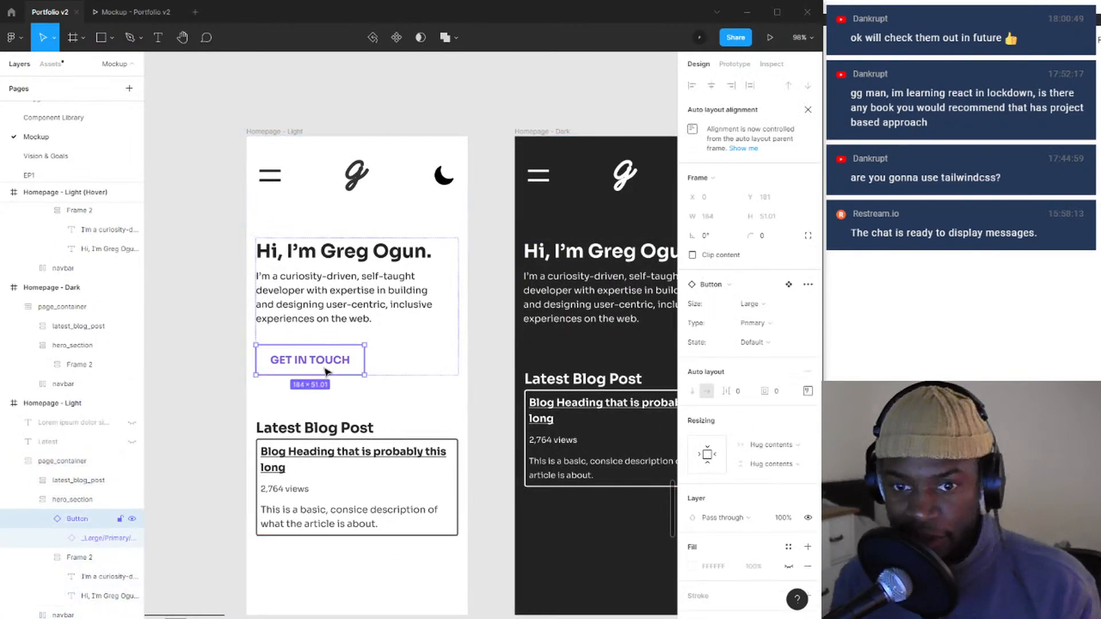
{"action": "left_click_drag", "start_coordinate": [335, 368], "coordinate": [577, 368]}
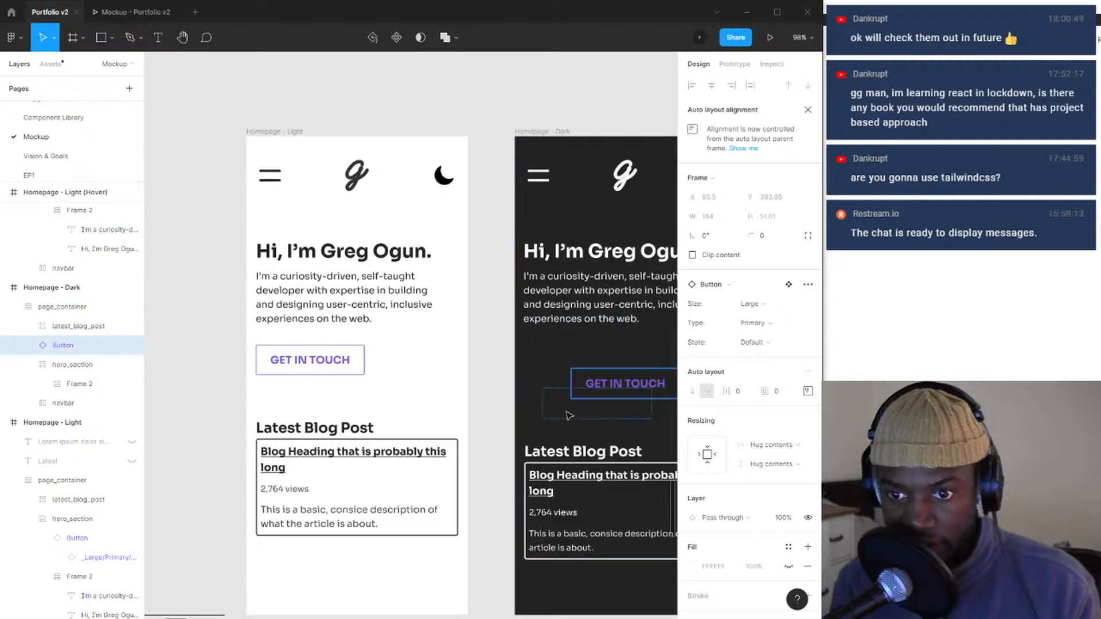
{"action": "left_click_drag", "start_coordinate": [61, 346], "coordinate": [68, 383]}
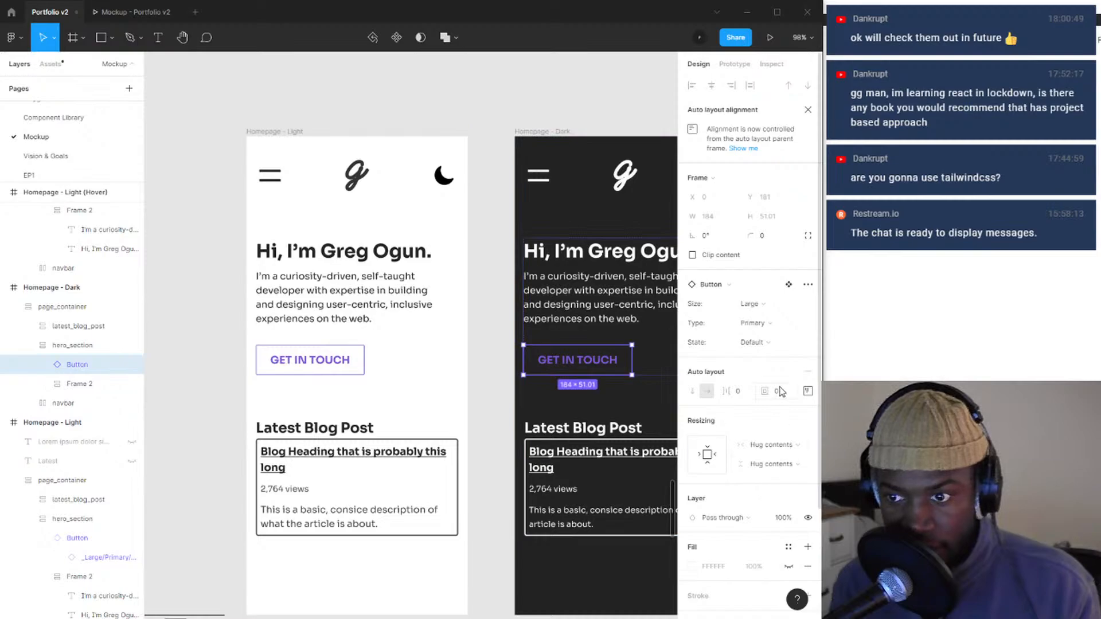
- Change the copied Homepage - Dark button's purple selection color to the Secondary 300 (Default) color style
{"action": "scroll", "coordinate": [734, 453], "scroll_direction": "down", "scroll_amount": 3}
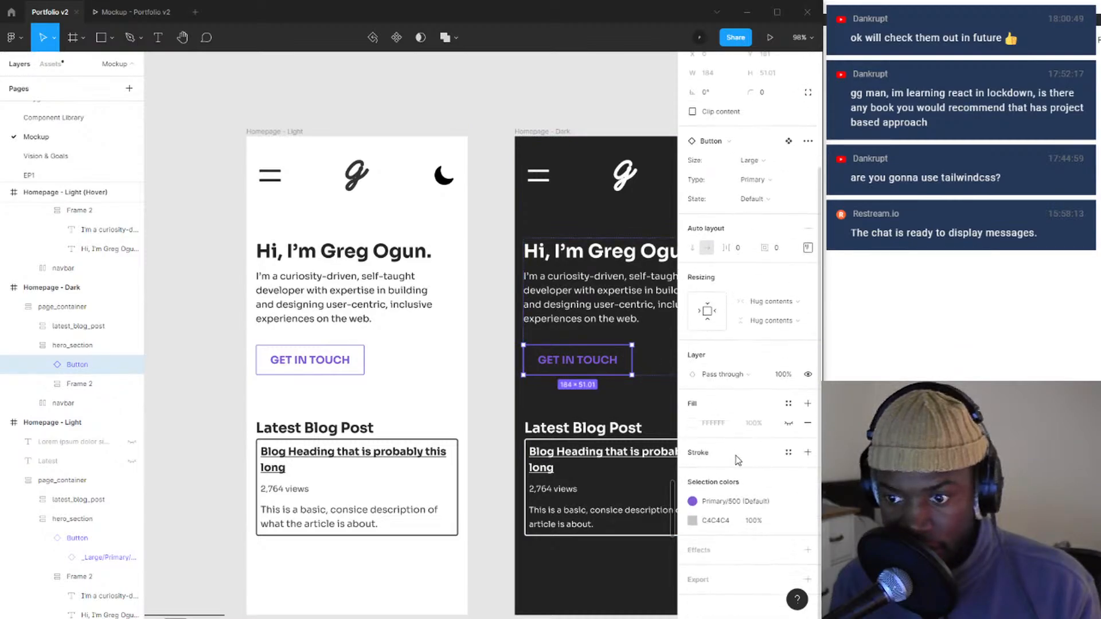
{"action": "left_click", "coordinate": [731, 505]}
{"action": "scroll", "coordinate": [664, 518], "scroll_direction": "down", "scroll_amount": 3}
{"action": "left_click", "coordinate": [612, 487]}
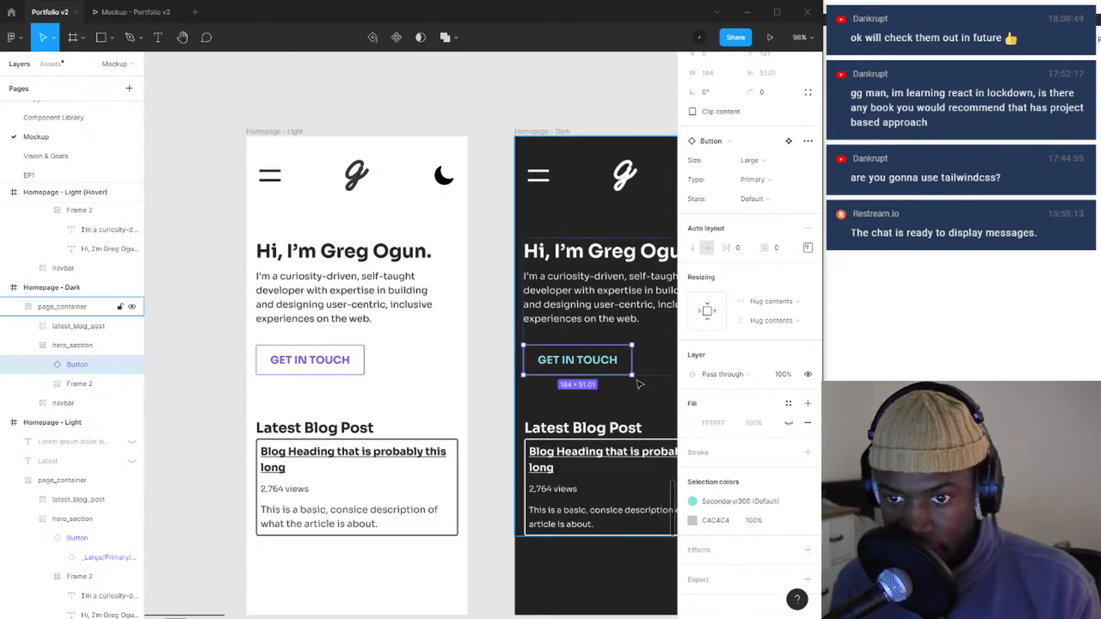
{"action": "left_click", "coordinate": [494, 369]}
- Delete the outlined GET IN TOUCH button from the Homepage - Dark (Hover) frame
{"action": "scroll", "coordinate": [499, 332], "scroll_direction": "down", "scroll_amount": 5}
{"action": "scroll", "coordinate": [405, 420], "scroll_direction": "up", "scroll_amount": 3}
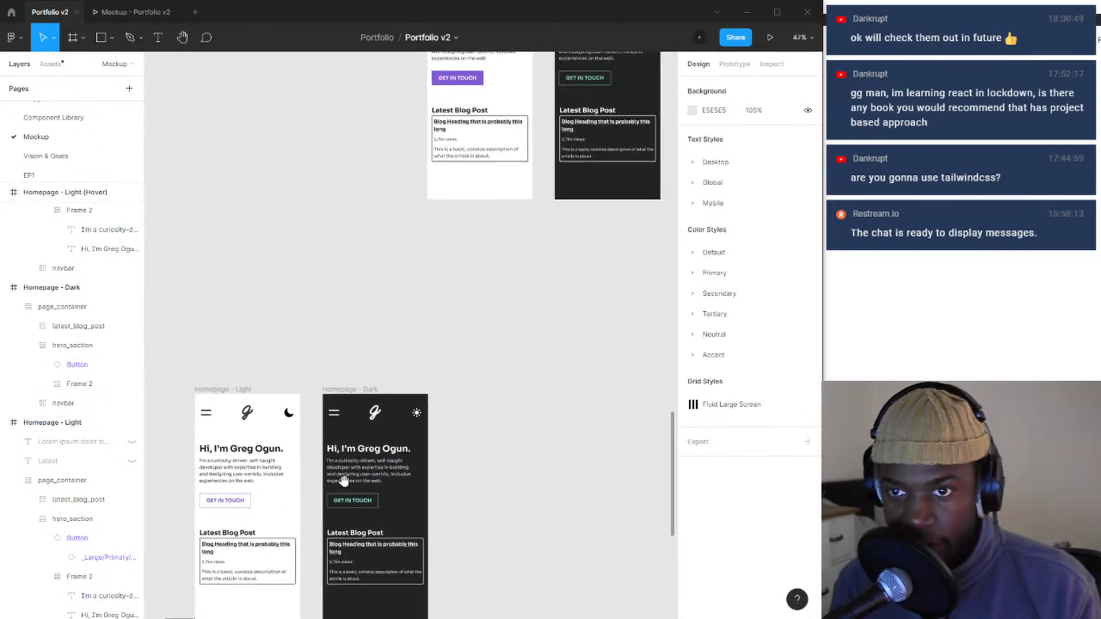
{"action": "scroll", "coordinate": [355, 459], "scroll_direction": "up", "scroll_amount": 3}
{"action": "scroll", "coordinate": [499, 337], "scroll_direction": "down", "scroll_amount": 2}
{"action": "left_click_drag", "start_coordinate": [482, 342], "coordinate": [499, 320]}
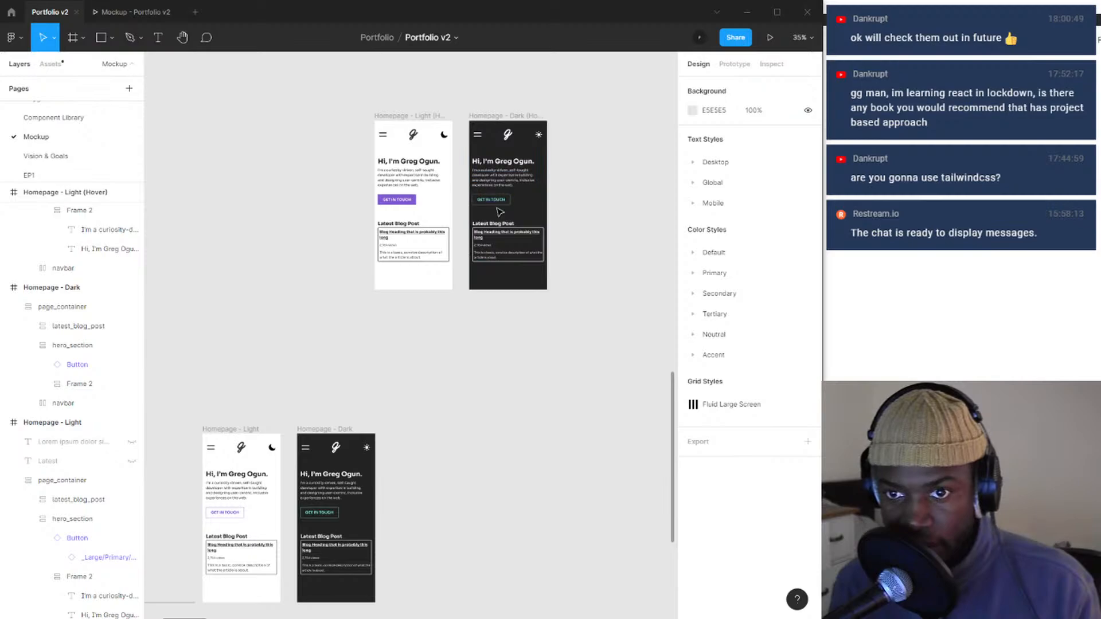
{"action": "scroll", "coordinate": [500, 212], "scroll_direction": "up", "scroll_amount": 5}
{"action": "left_click", "coordinate": [472, 196]}
{"action": "double_click", "coordinate": [473, 196]}
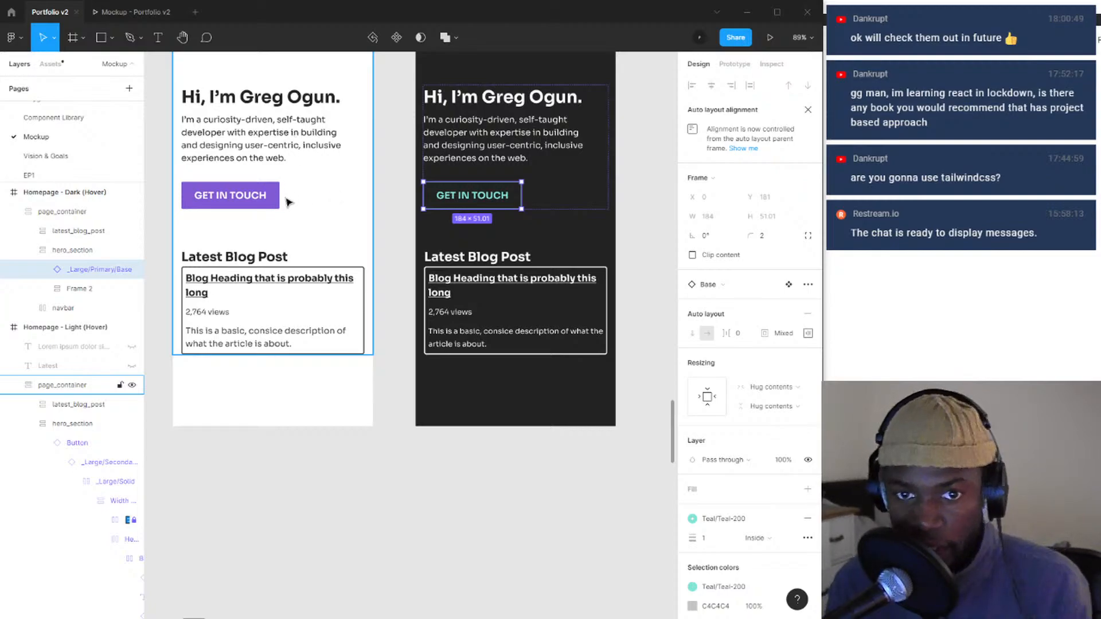
{"action": "key", "text": "Delete"}
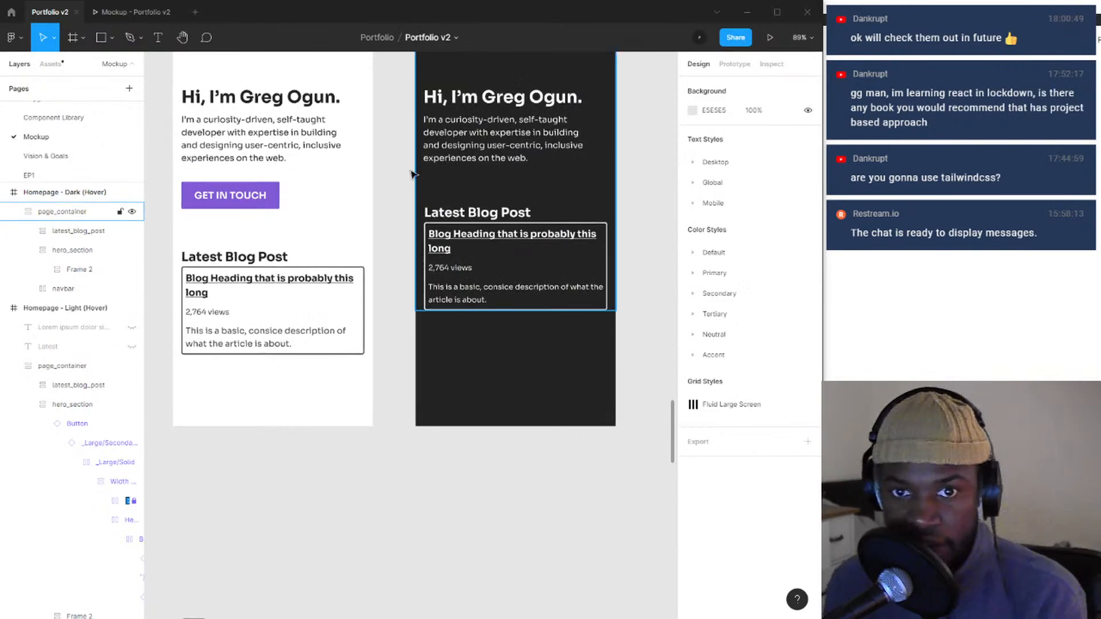
- Copy the filled GET IN TOUCH button from Homepage - Light (Hover) into the Homepage - Dark (Hover) hero_section, below the intro text
{"action": "left_click", "coordinate": [267, 210]}
{"action": "double_click", "coordinate": [267, 200]}
{"action": "double_click", "coordinate": [267, 202]}
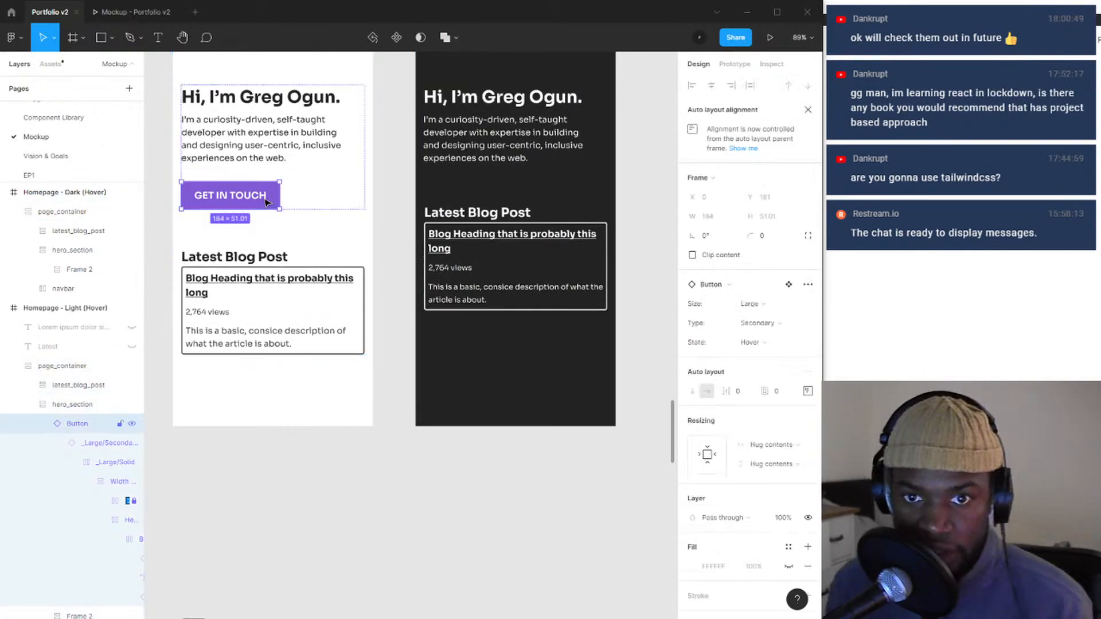
{"action": "left_click_drag", "start_coordinate": [251, 199], "coordinate": [506, 214]}
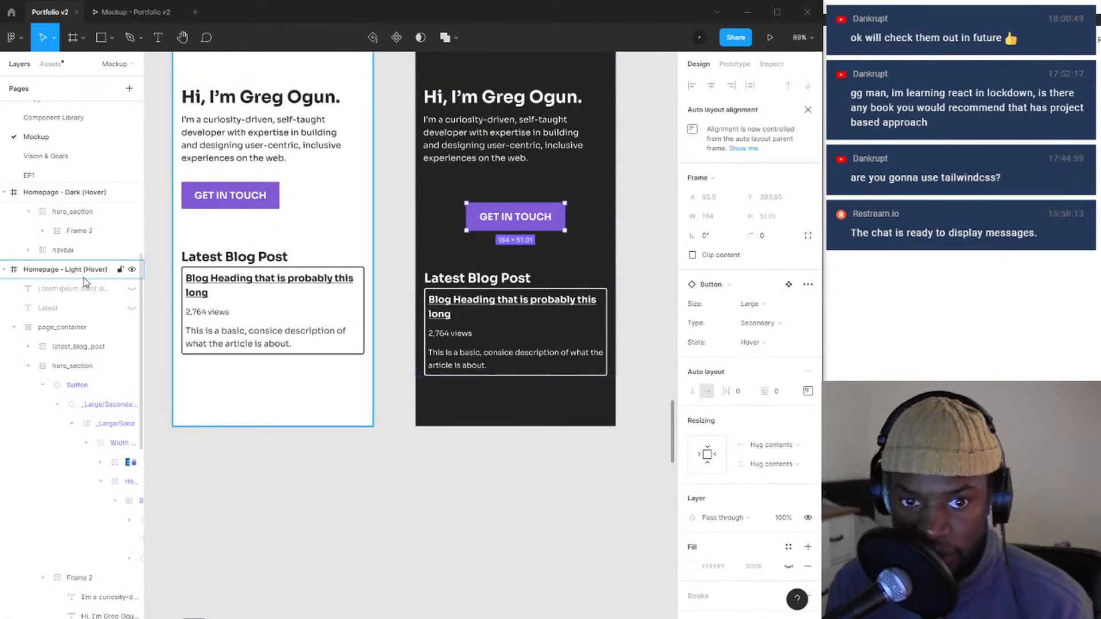
{"action": "scroll", "coordinate": [93, 291], "scroll_direction": "down", "scroll_amount": 5}
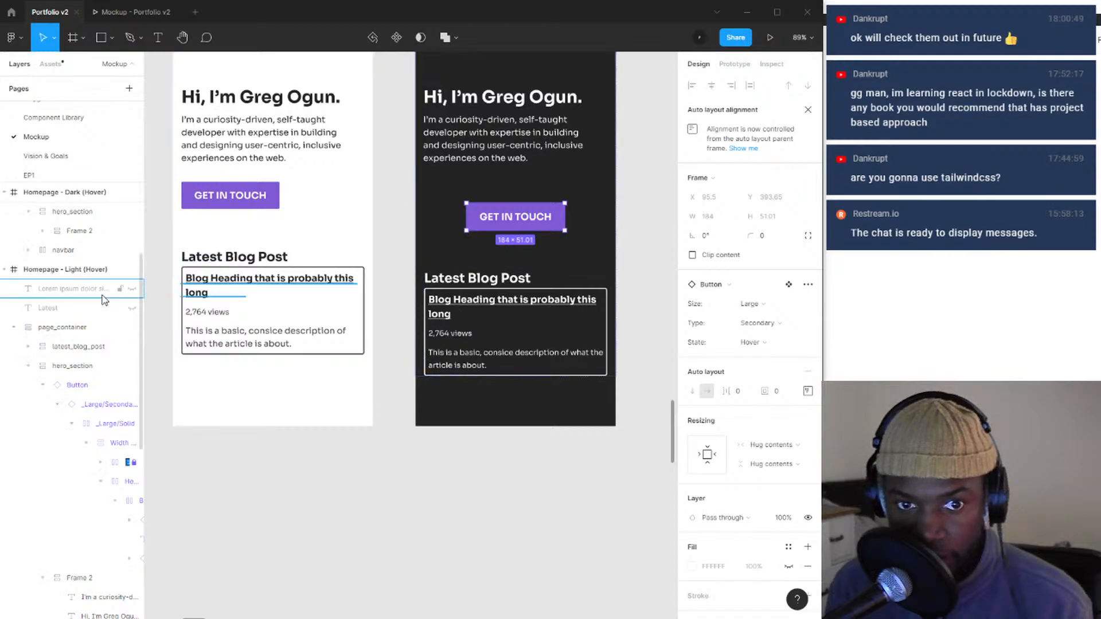
{"action": "scroll", "coordinate": [93, 290], "scroll_direction": "up", "scroll_amount": 7}
{"action": "left_click_drag", "start_coordinate": [73, 350], "coordinate": [79, 380]}
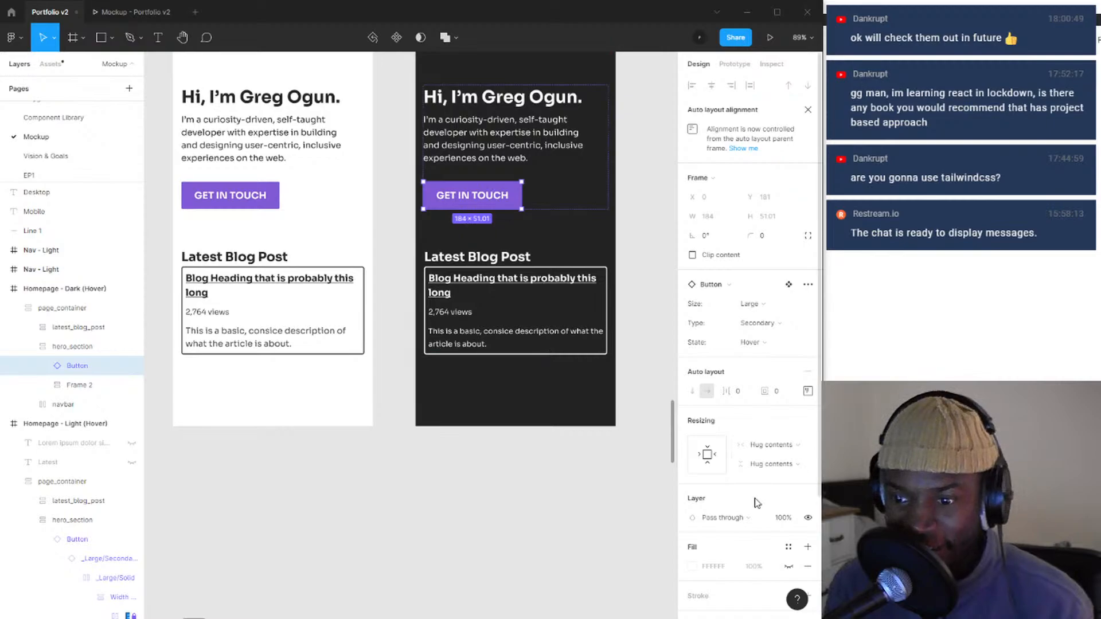
- Change the dark hover button's purple fill to the Secondary 300 (Default) color style
{"action": "scroll", "coordinate": [745, 493], "scroll_direction": "down", "scroll_amount": 3}
{"action": "left_click", "coordinate": [728, 502]}
{"action": "scroll", "coordinate": [643, 522], "scroll_direction": "down", "scroll_amount": 2}
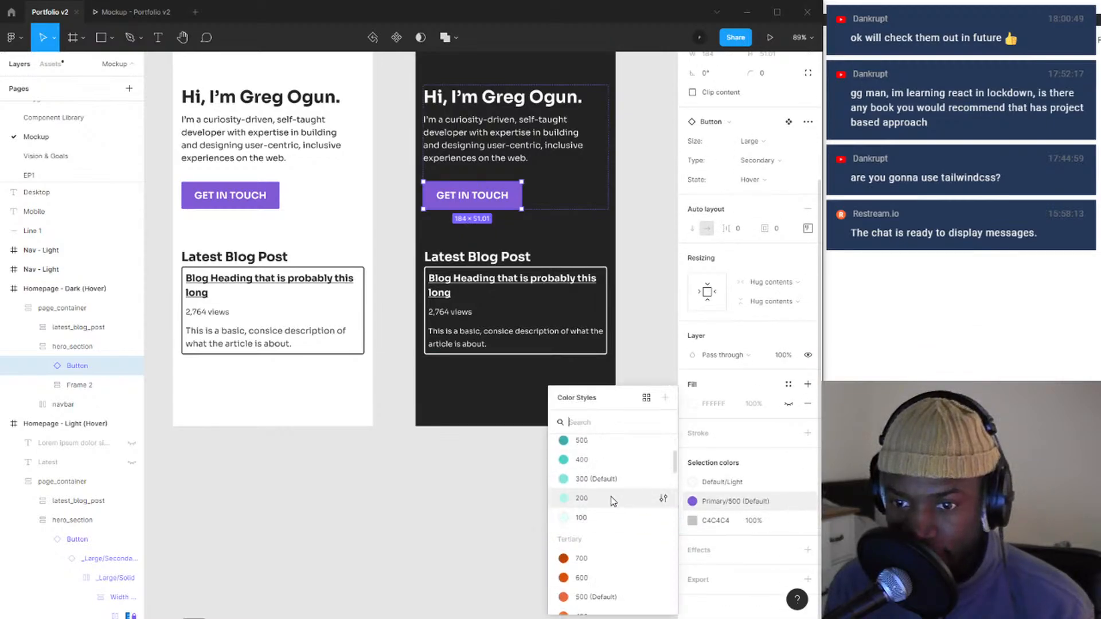
{"action": "left_click", "coordinate": [610, 499]}
{"action": "left_click", "coordinate": [697, 501]}
{"action": "left_click", "coordinate": [600, 519]}
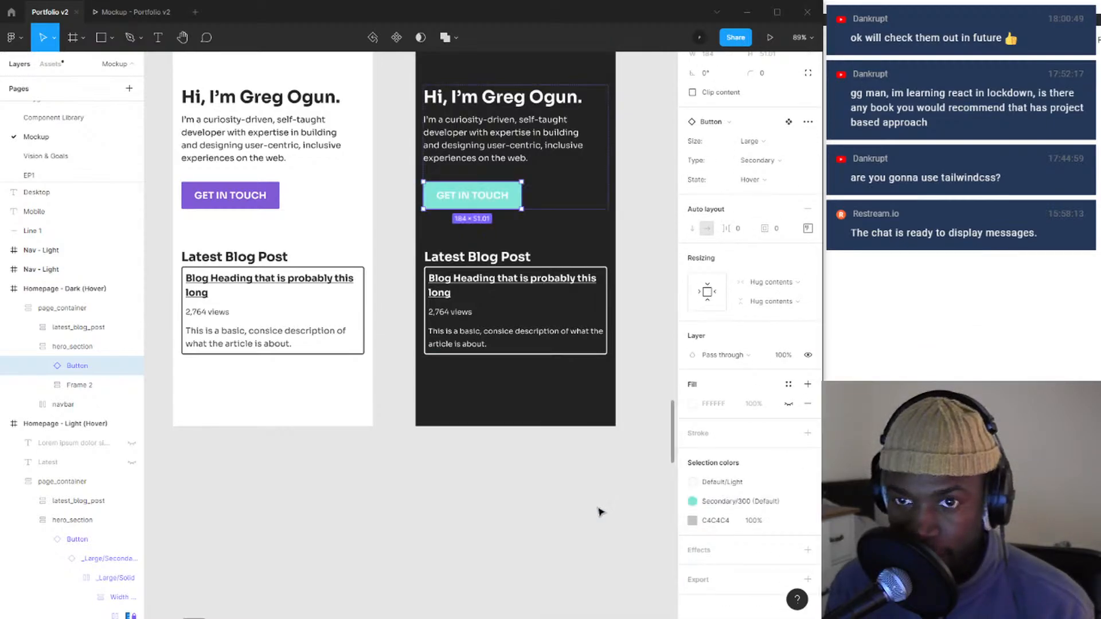
- Set the dark hover button's GET IN TOUCH label to the Default Dark color style
{"action": "double_click", "coordinate": [479, 197]}
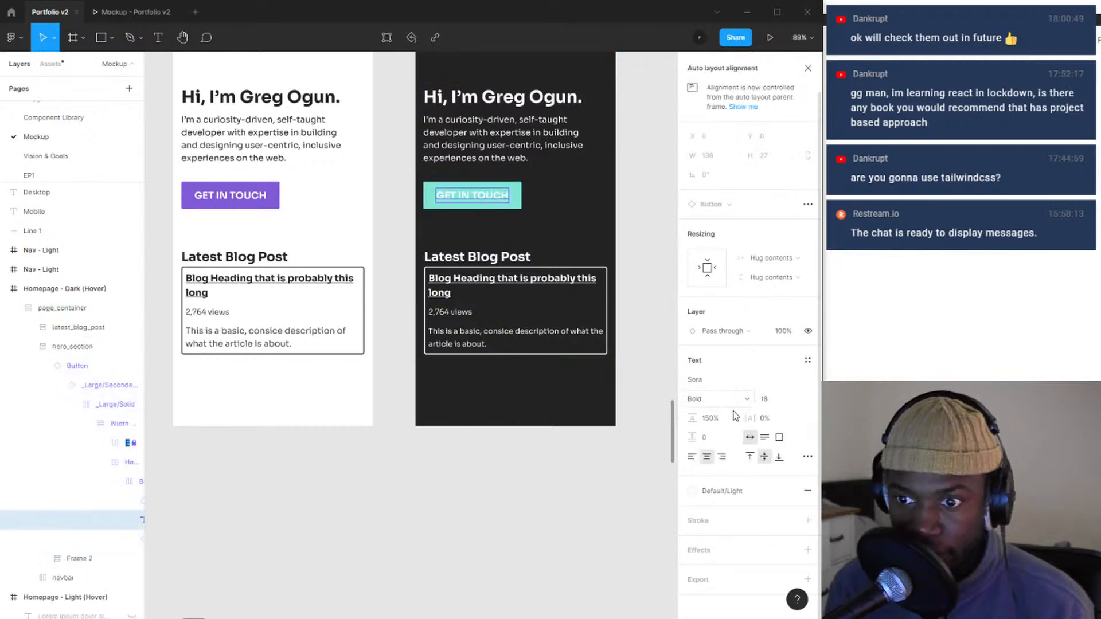
{"action": "left_click", "coordinate": [723, 492]}
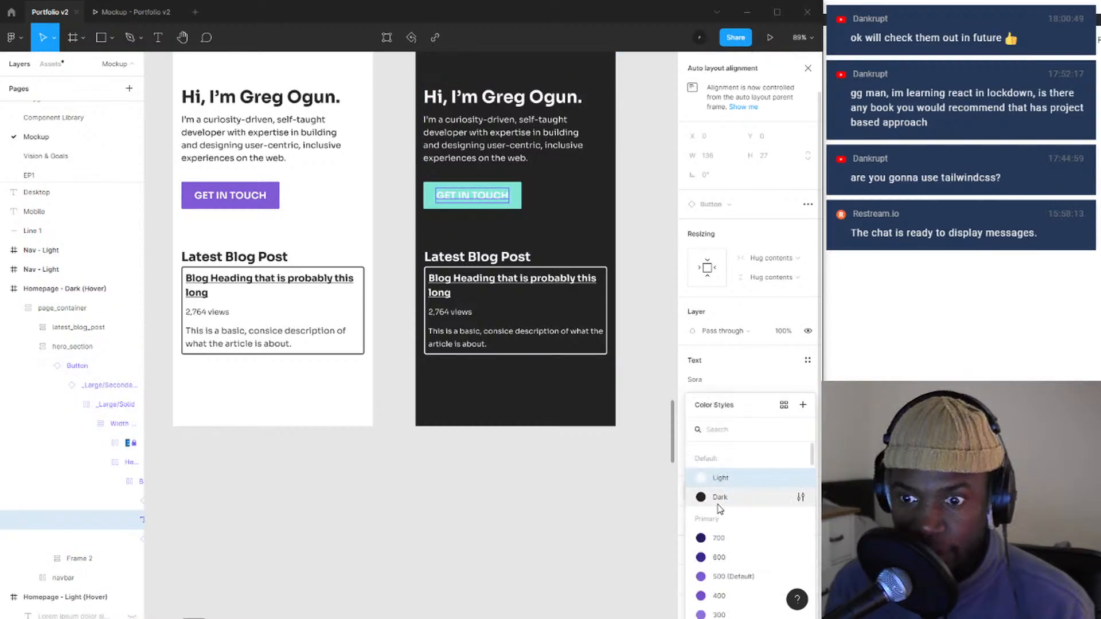
{"action": "left_click", "coordinate": [718, 504]}
{"action": "left_click", "coordinate": [528, 445]}
- Examine the hover frames and the prototype connections linking the homepage, hover and navigation frames
{"action": "scroll", "coordinate": [545, 445], "scroll_direction": "down", "scroll_amount": 5}
{"action": "scroll", "coordinate": [467, 274], "scroll_direction": "down", "scroll_amount": 4}
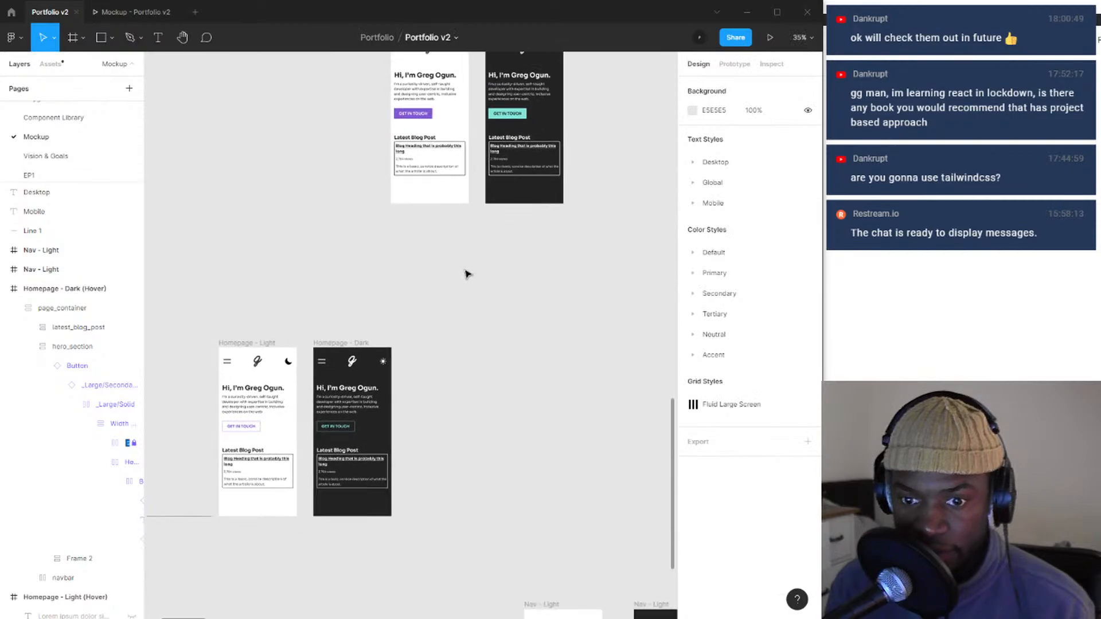
{"action": "left_click_drag", "start_coordinate": [489, 326], "coordinate": [460, 448]}
{"action": "scroll", "coordinate": [470, 213], "scroll_direction": "up", "scroll_amount": 4}
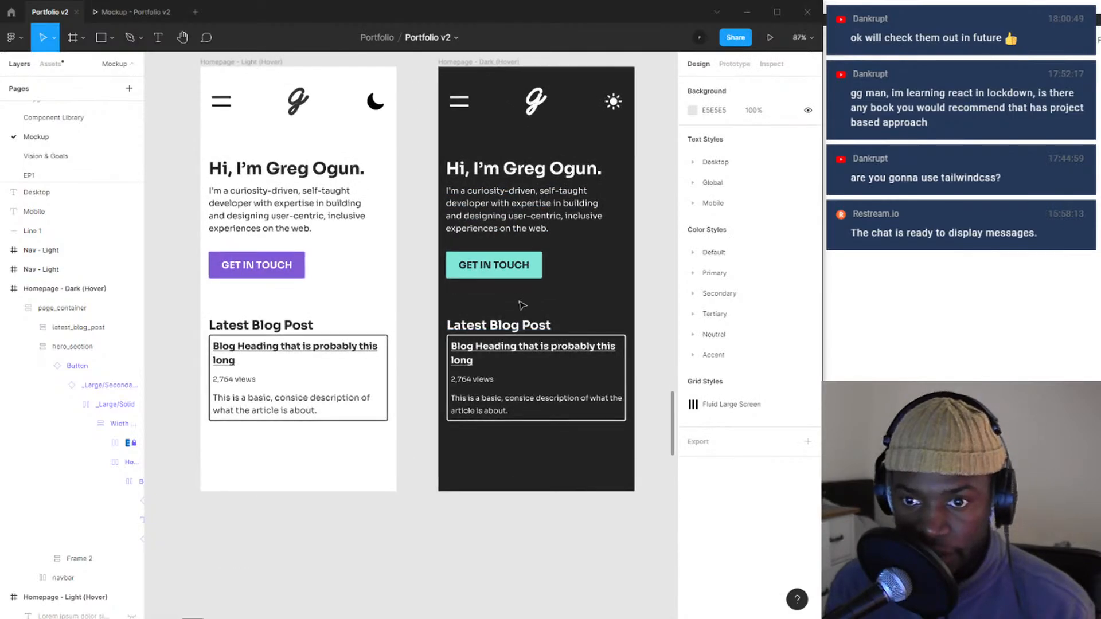
{"action": "scroll", "coordinate": [500, 304], "scroll_direction": "down", "scroll_amount": 6}
{"action": "scroll", "coordinate": [469, 360], "scroll_direction": "down", "scroll_amount": 2}
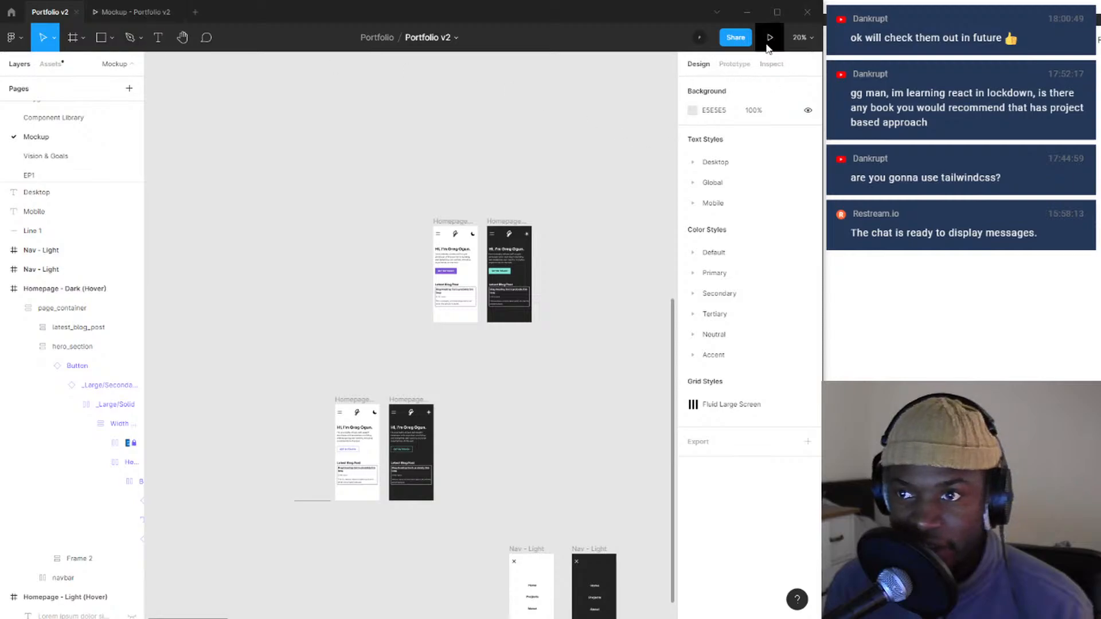
{"action": "left_click", "coordinate": [735, 64]}
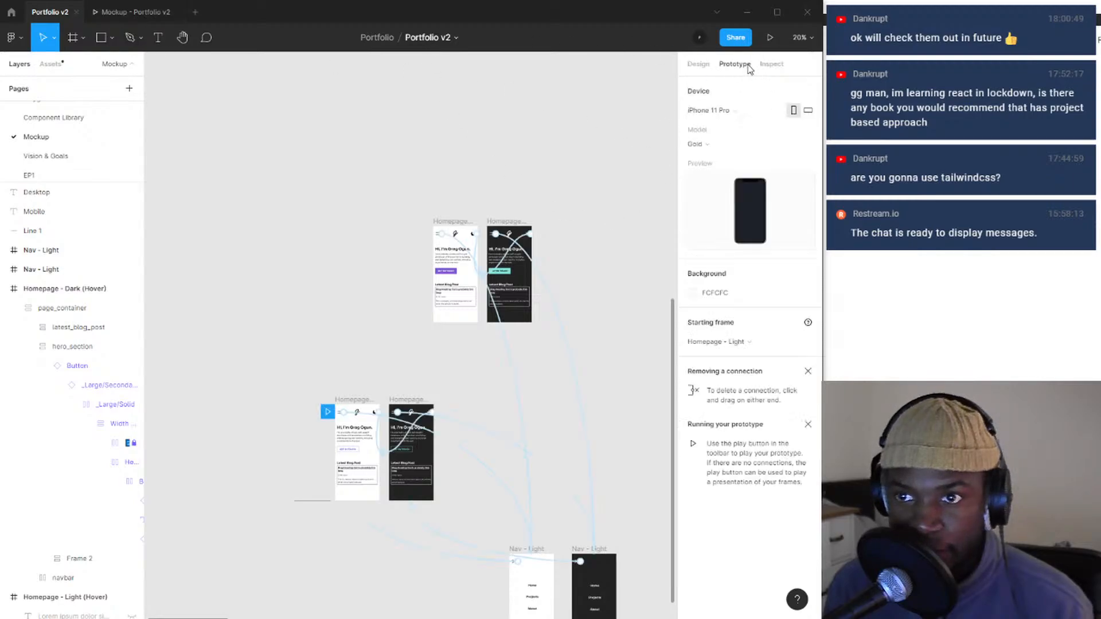
{"action": "scroll", "coordinate": [467, 310], "scroll_direction": "up", "scroll_amount": 1}
{"action": "left_click_drag", "start_coordinate": [493, 349], "coordinate": [292, 120]}
{"action": "scroll", "coordinate": [479, 287], "scroll_direction": "down", "scroll_amount": 1}
{"action": "left_click_drag", "start_coordinate": [482, 291], "coordinate": [528, 411]}
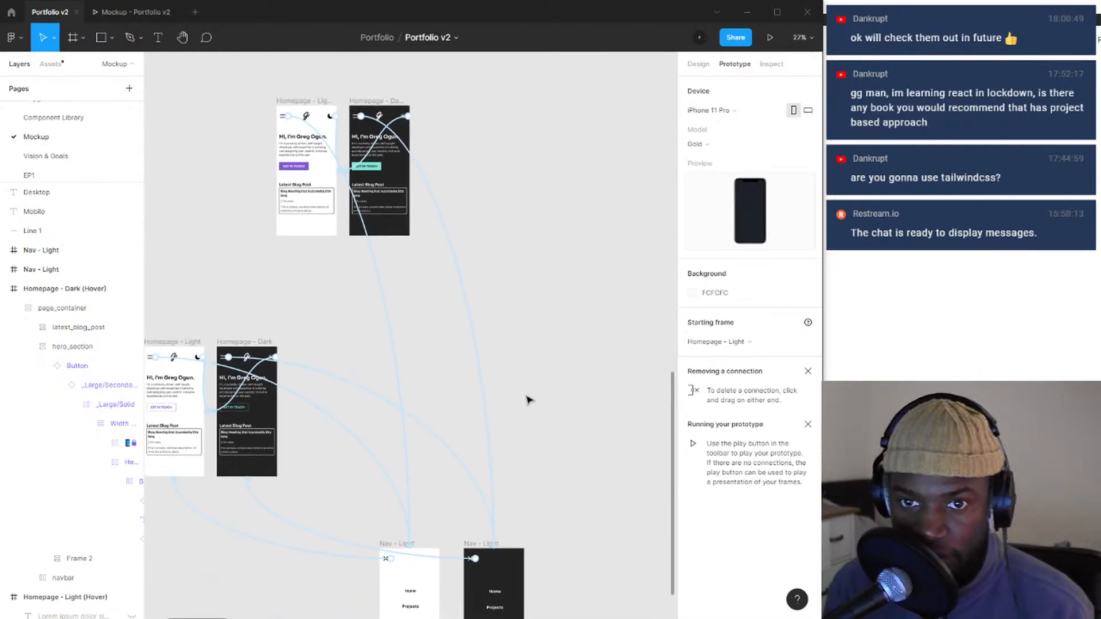
{"action": "scroll", "coordinate": [413, 115], "scroll_direction": "up", "scroll_amount": 3}
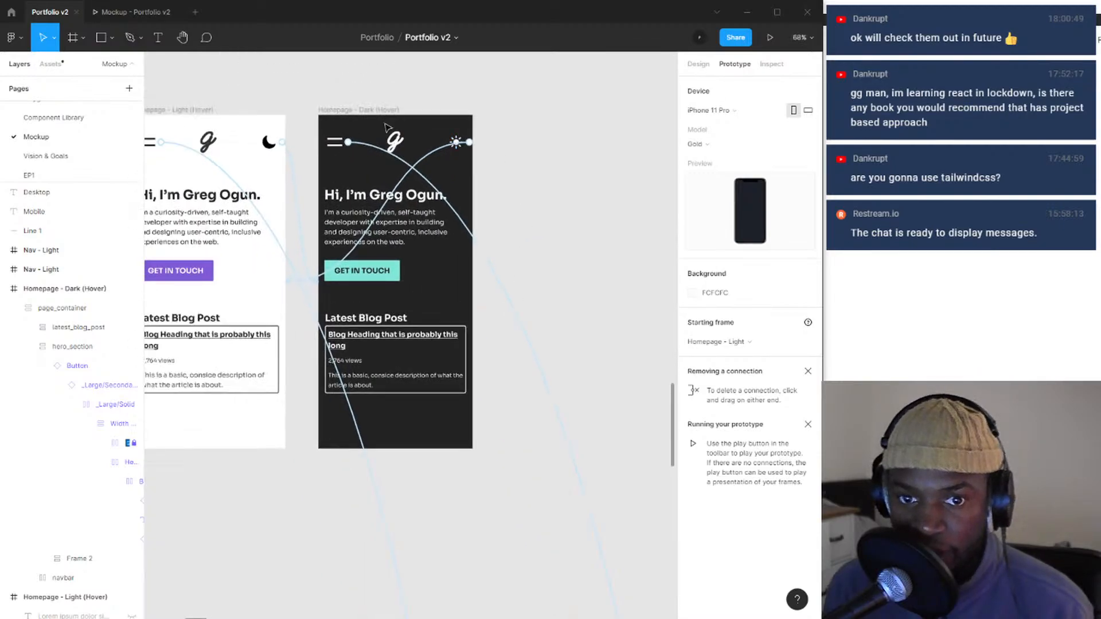
{"action": "left_click_drag", "start_coordinate": [386, 124], "coordinate": [487, 133]}
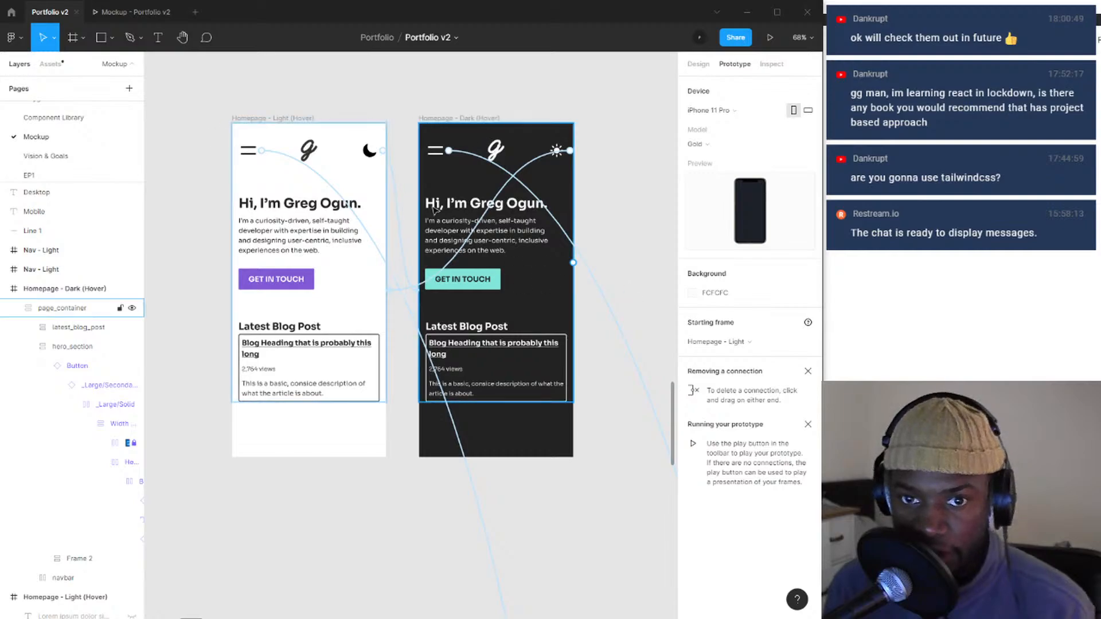
{"action": "scroll", "coordinate": [506, 300], "scroll_direction": "down", "scroll_amount": 5}
{"action": "left_click_drag", "start_coordinate": [503, 369], "coordinate": [389, 208]}
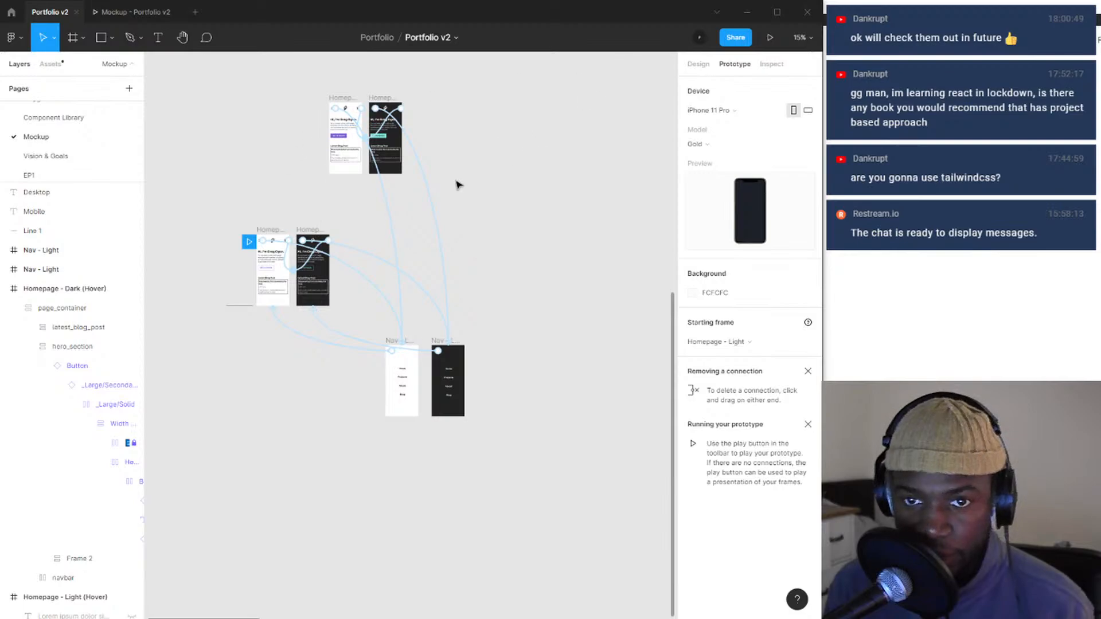
{"action": "scroll", "coordinate": [400, 252], "scroll_direction": "up", "scroll_amount": 3}
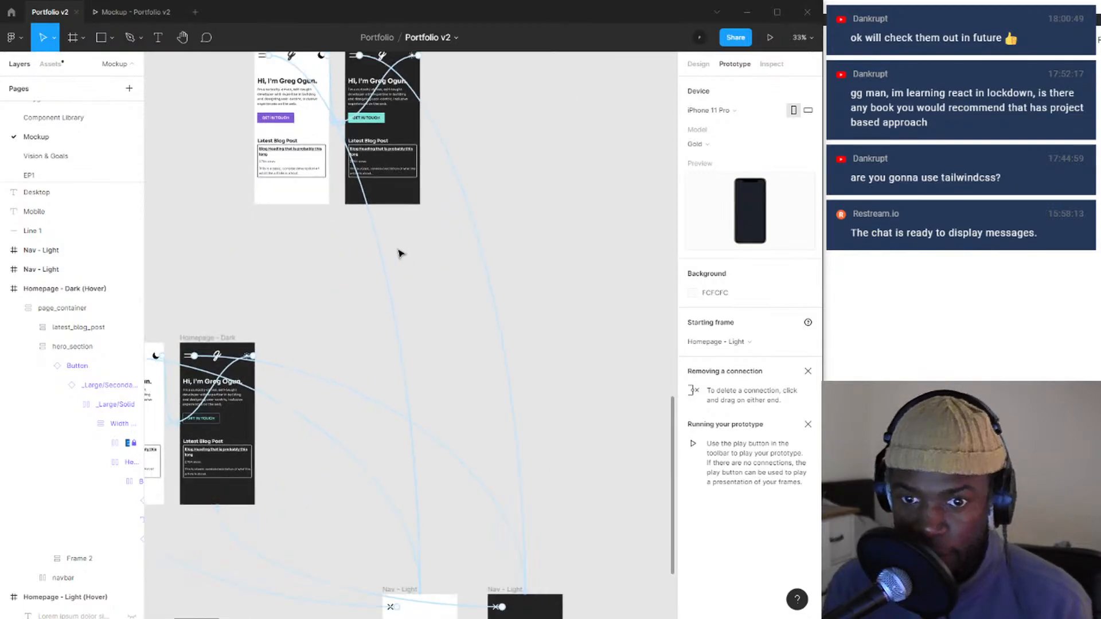
{"action": "scroll", "coordinate": [415, 346], "scroll_direction": "up", "scroll_amount": 1}
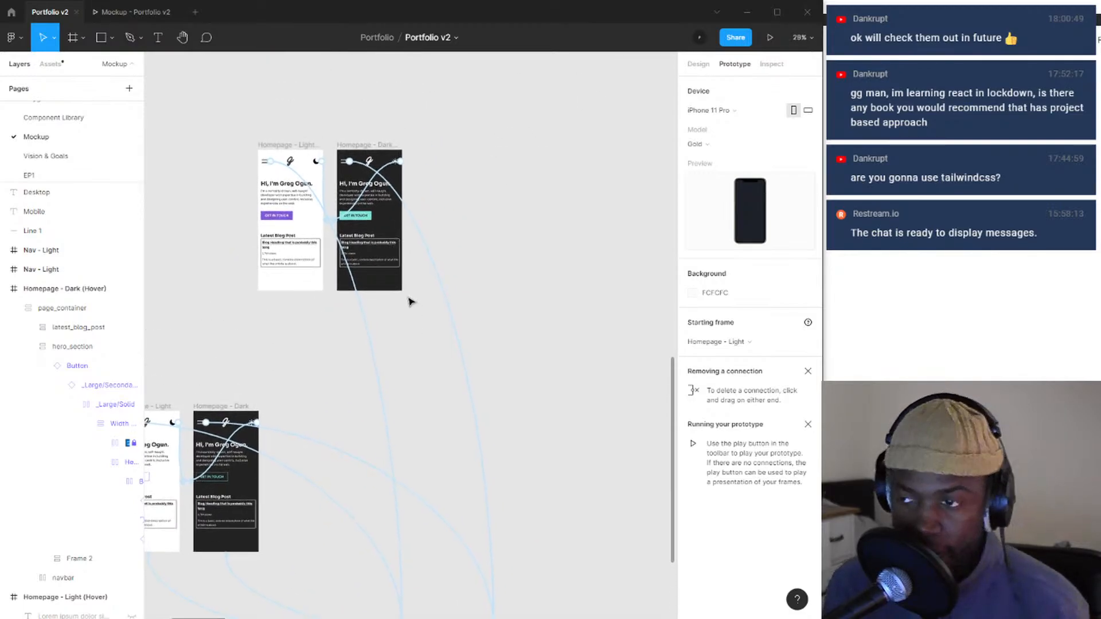
{"action": "scroll", "coordinate": [291, 190], "scroll_direction": "up", "scroll_amount": 5}
{"action": "scroll", "coordinate": [310, 152], "scroll_direction": "down", "scroll_amount": 5}
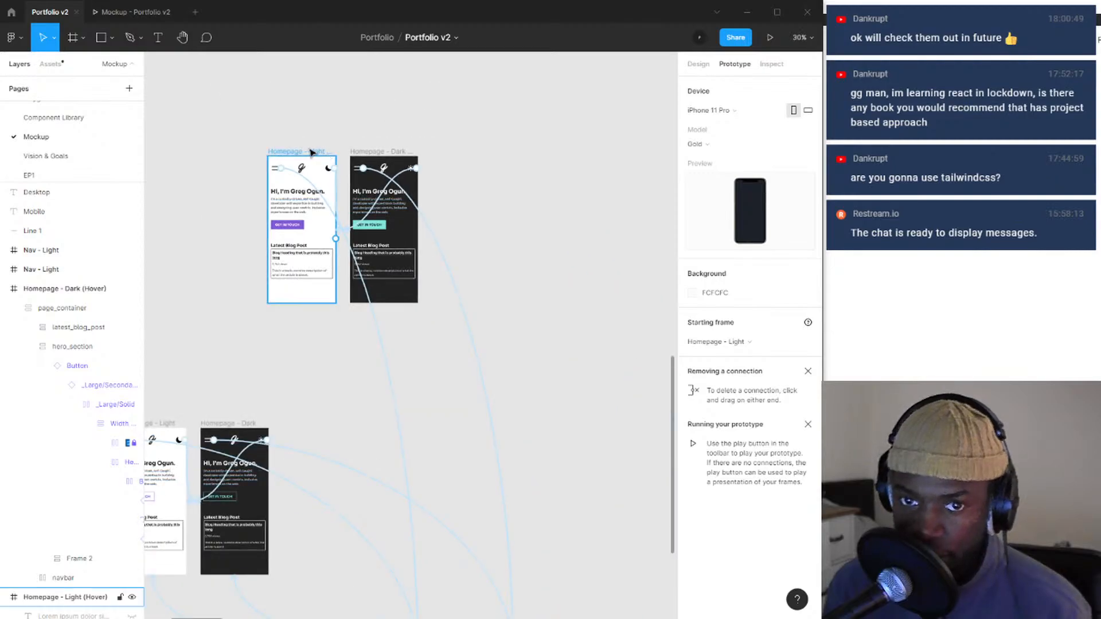
{"action": "scroll", "coordinate": [292, 159], "scroll_direction": "left", "scroll_amount": 5}
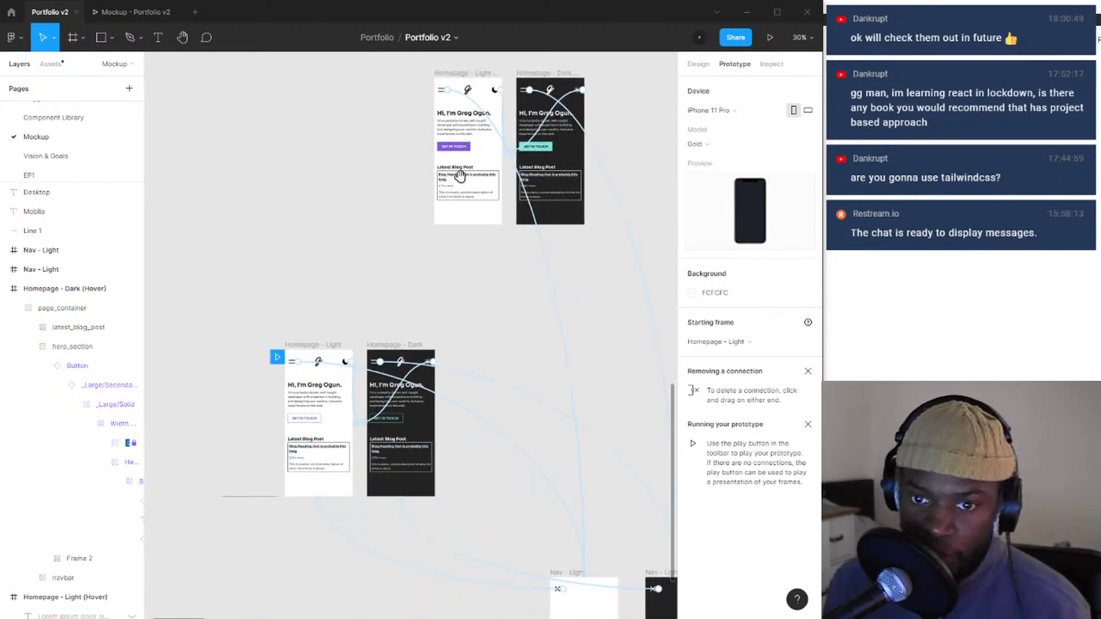
{"action": "left_click", "coordinate": [321, 405]}
{"action": "left_click", "coordinate": [298, 436]}
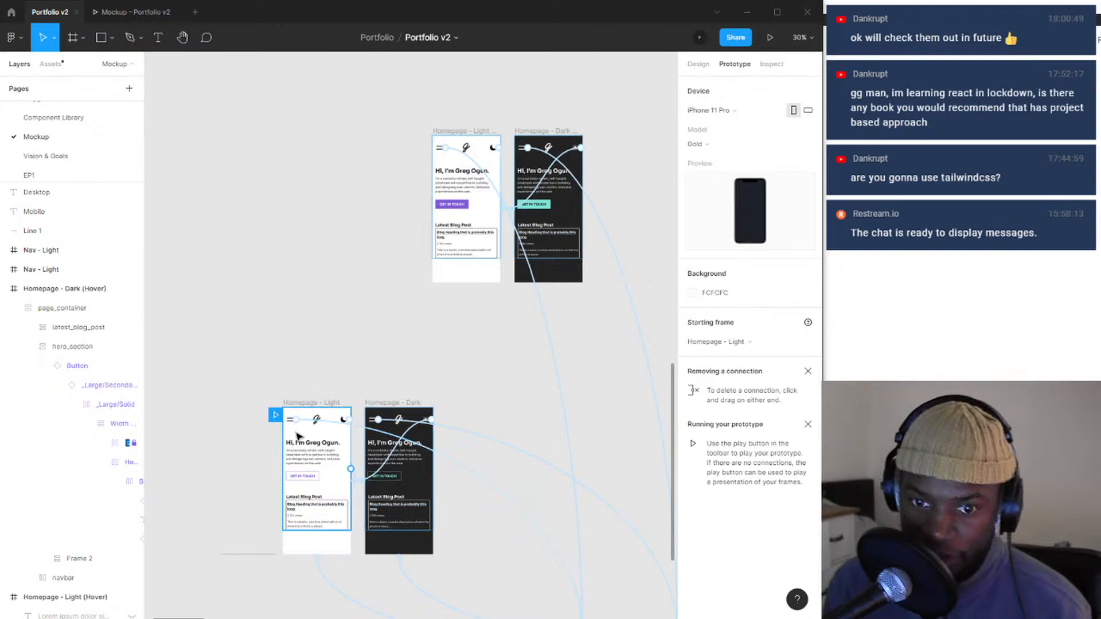
- Connect the Homepage - Light GET IN TOUCH button to Homepage - Light (Hover) with a While hovering trigger and the Navigate to action
{"action": "left_click", "coordinate": [313, 478]}
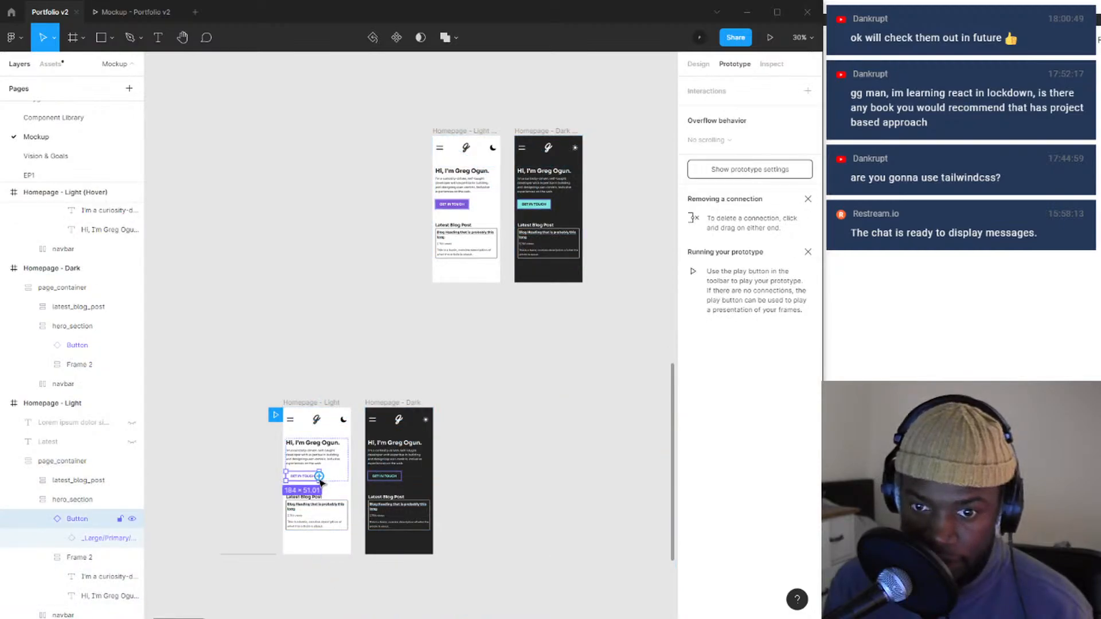
{"action": "left_click_drag", "start_coordinate": [319, 477], "coordinate": [462, 176]}
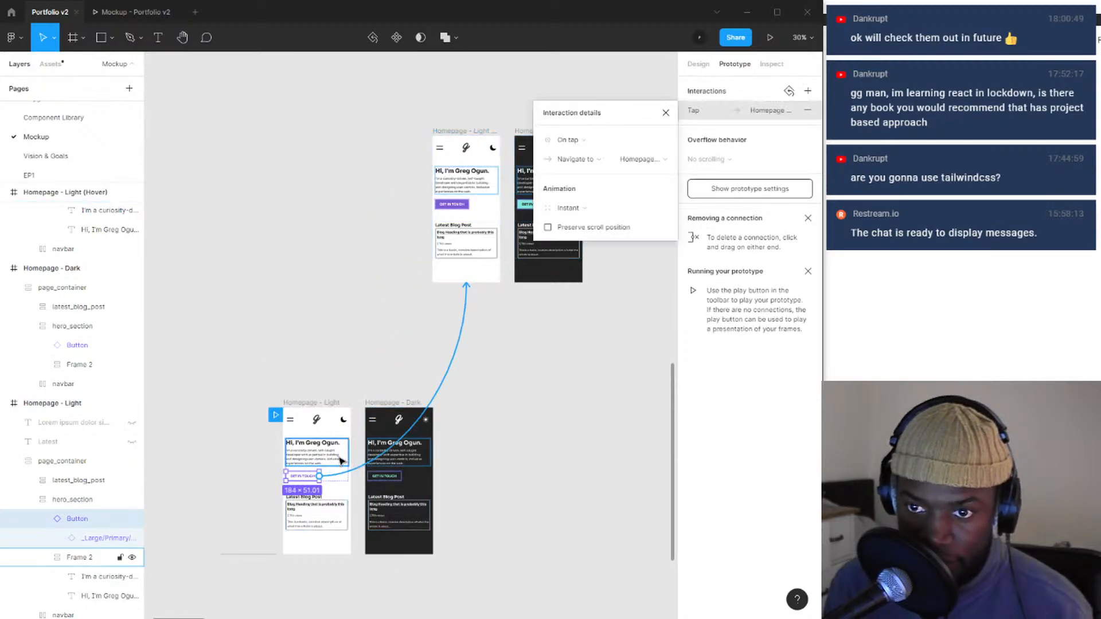
{"action": "left_click", "coordinate": [591, 143]}
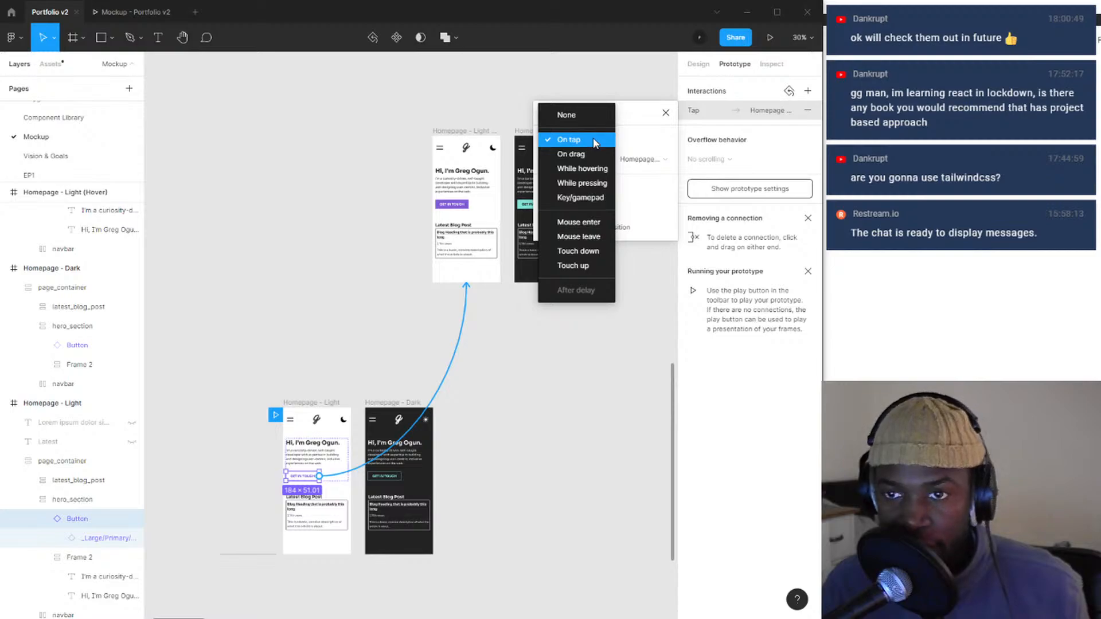
{"action": "left_click", "coordinate": [582, 169]}
{"action": "left_click", "coordinate": [613, 160]}
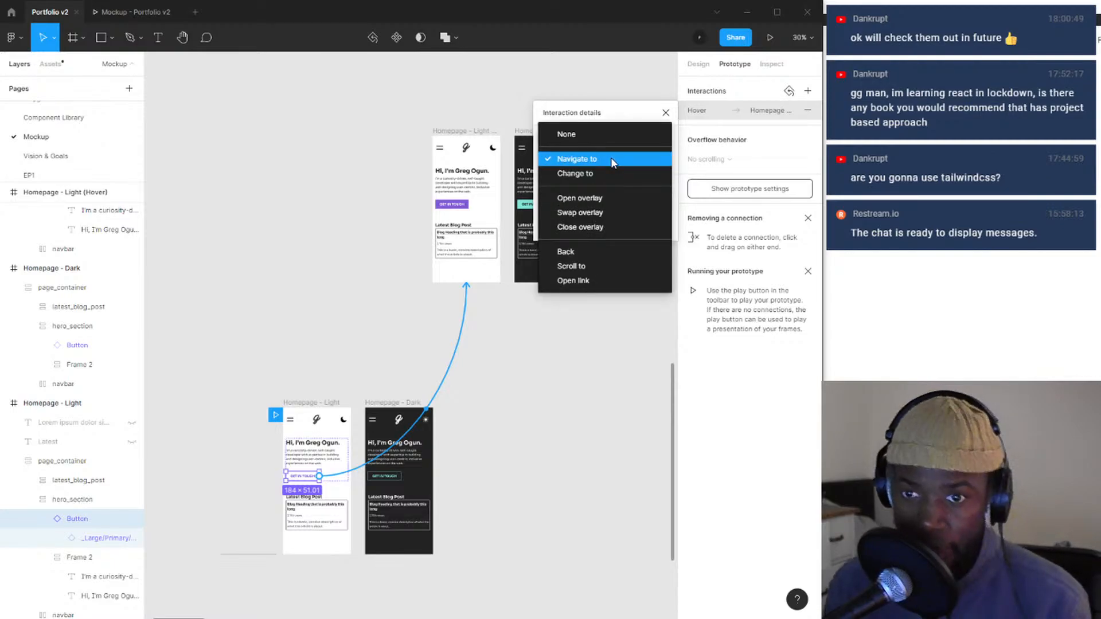
{"action": "left_click", "coordinate": [612, 159]}
{"action": "left_click", "coordinate": [592, 166]}
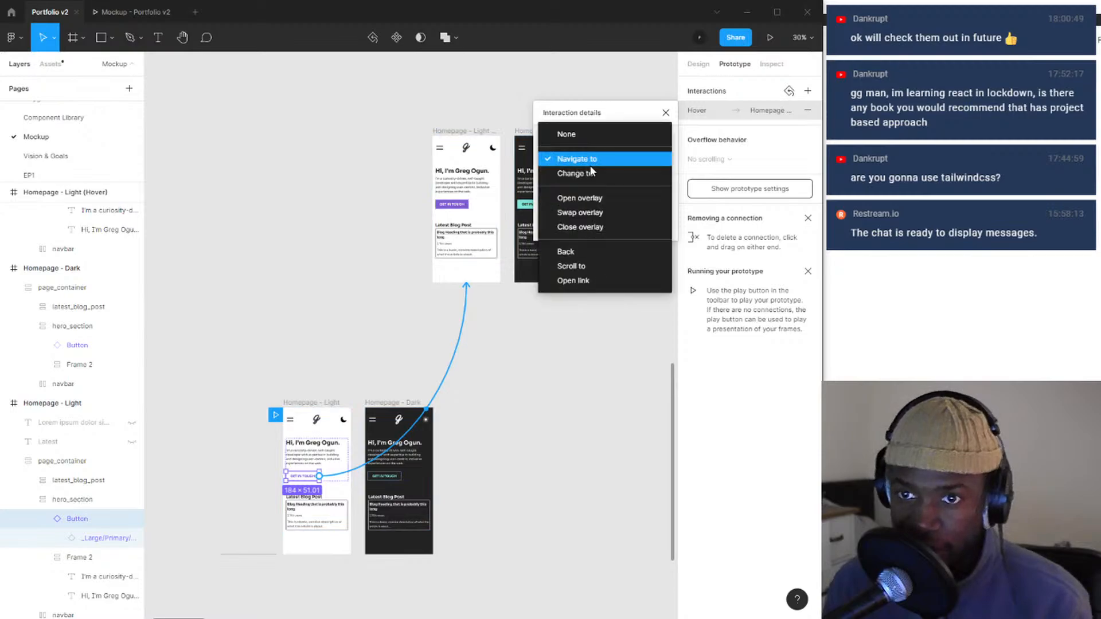
{"action": "left_click", "coordinate": [593, 166]}
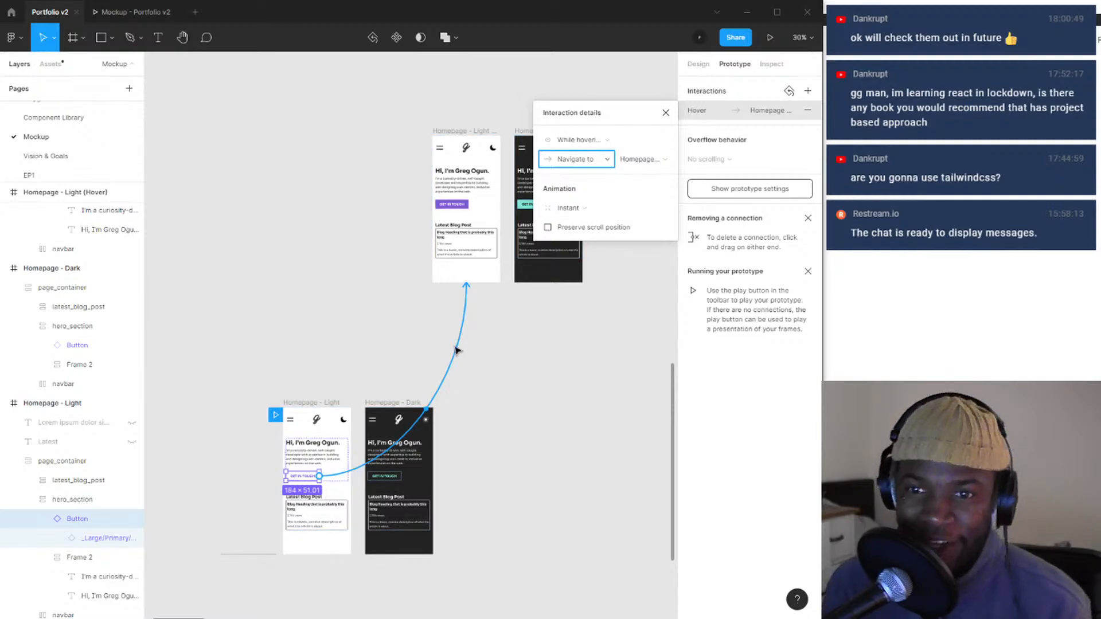
{"action": "left_click", "coordinate": [500, 409]}
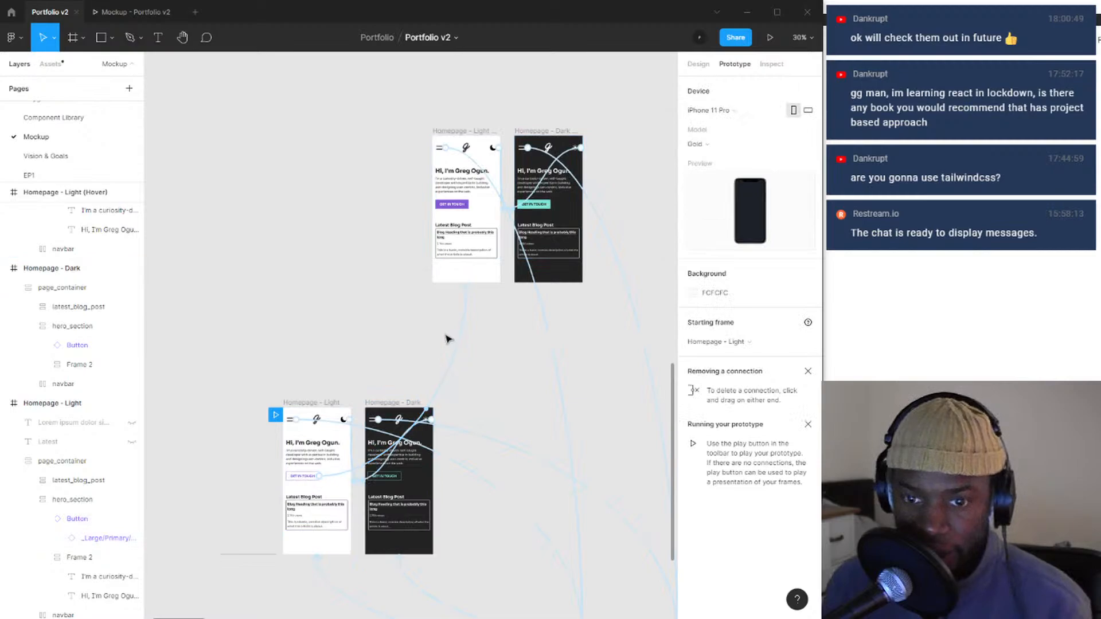
- Connect the Homepage - Dark GET IN TOUCH button to Homepage - Dark (Hover) with a While hovering trigger
{"action": "scroll", "coordinate": [361, 482], "scroll_direction": "up", "scroll_amount": 2}
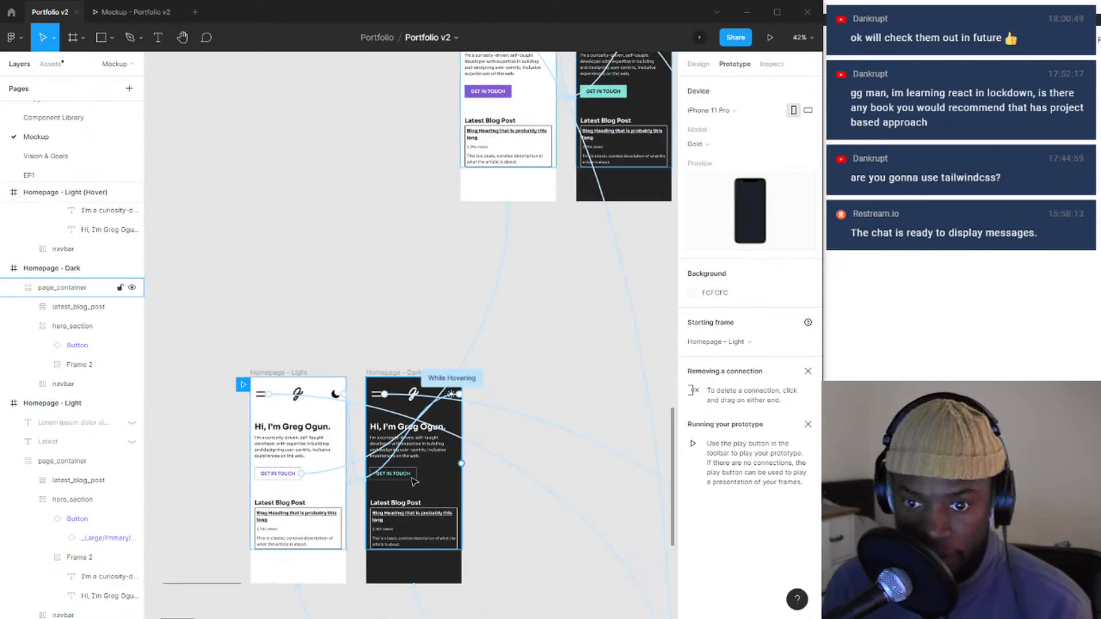
{"action": "left_click", "coordinate": [412, 477]}
{"action": "left_click_drag", "start_coordinate": [416, 474], "coordinate": [622, 202]}
{"action": "left_click", "coordinate": [602, 143]}
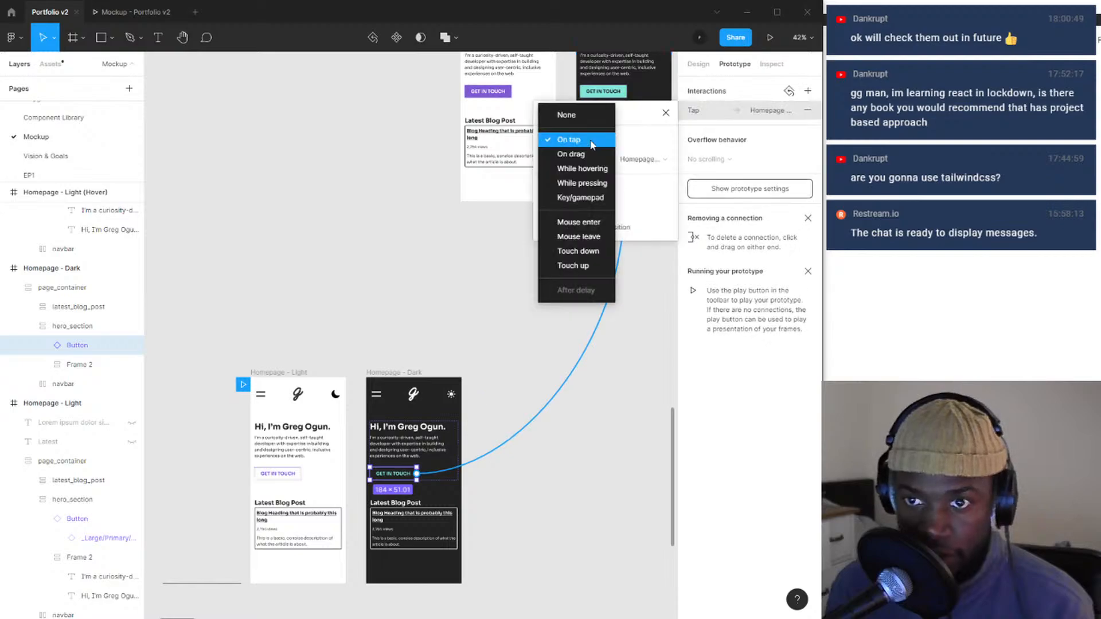
{"action": "left_click", "coordinate": [595, 182]}
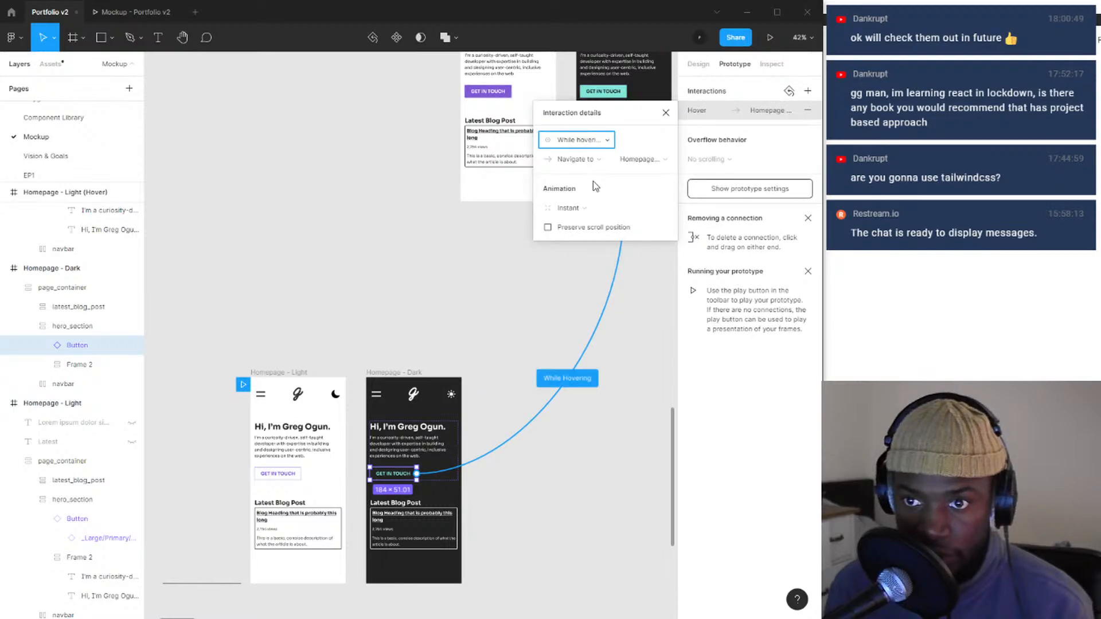
{"action": "left_click", "coordinate": [528, 243]}
- Test the light homepage's button hover in the prototype preview and switch the preview to dark mode
{"action": "scroll", "coordinate": [542, 223], "scroll_direction": "down", "scroll_amount": 3}
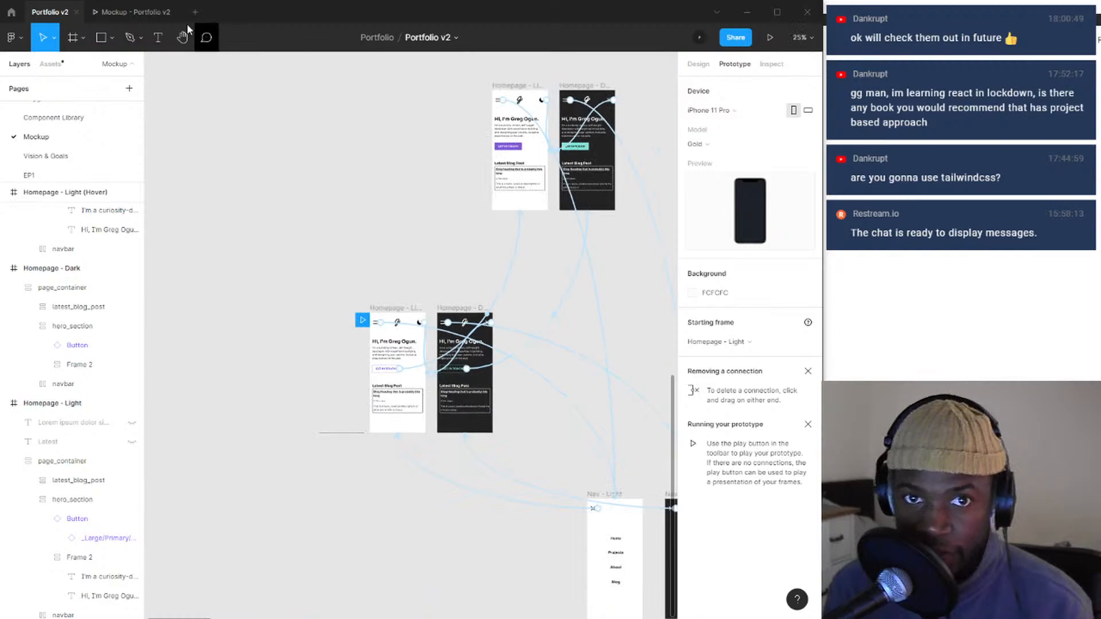
{"action": "left_click", "coordinate": [102, 17]}
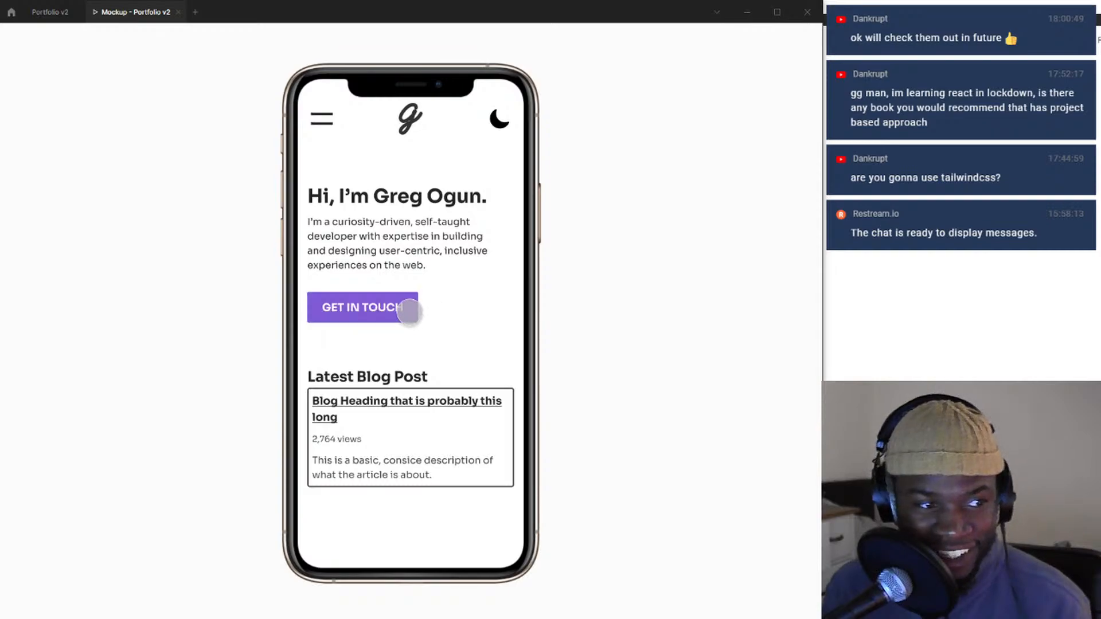
{"action": "left_click", "coordinate": [499, 119]}
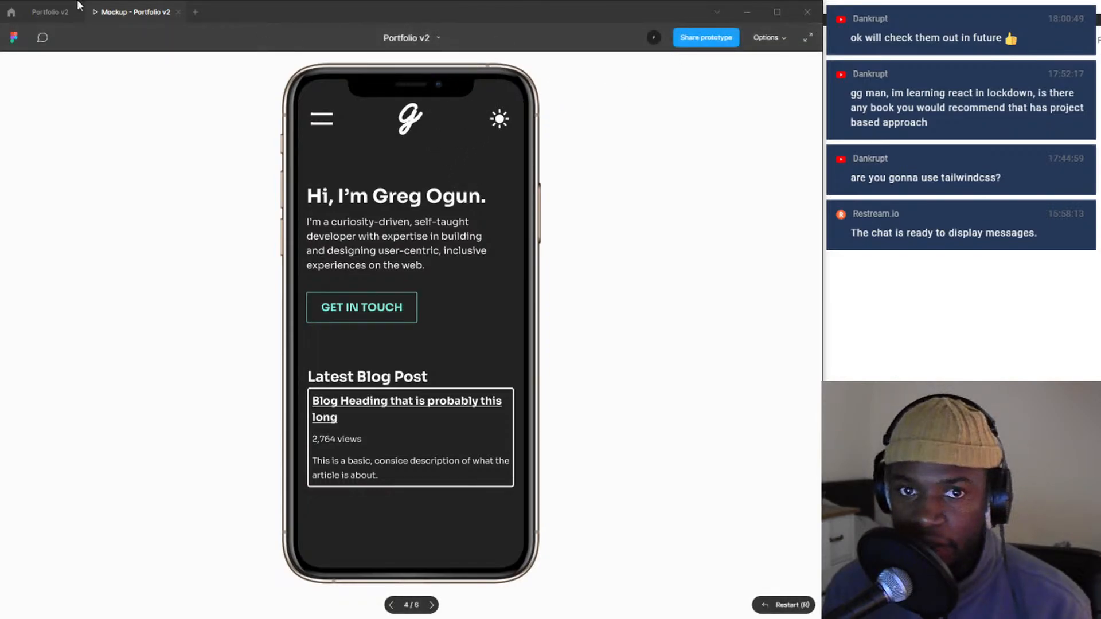
- Return to the design file and review the overall layout of connections across the homepage, hover and navigation frames
{"action": "left_click", "coordinate": [40, 11]}
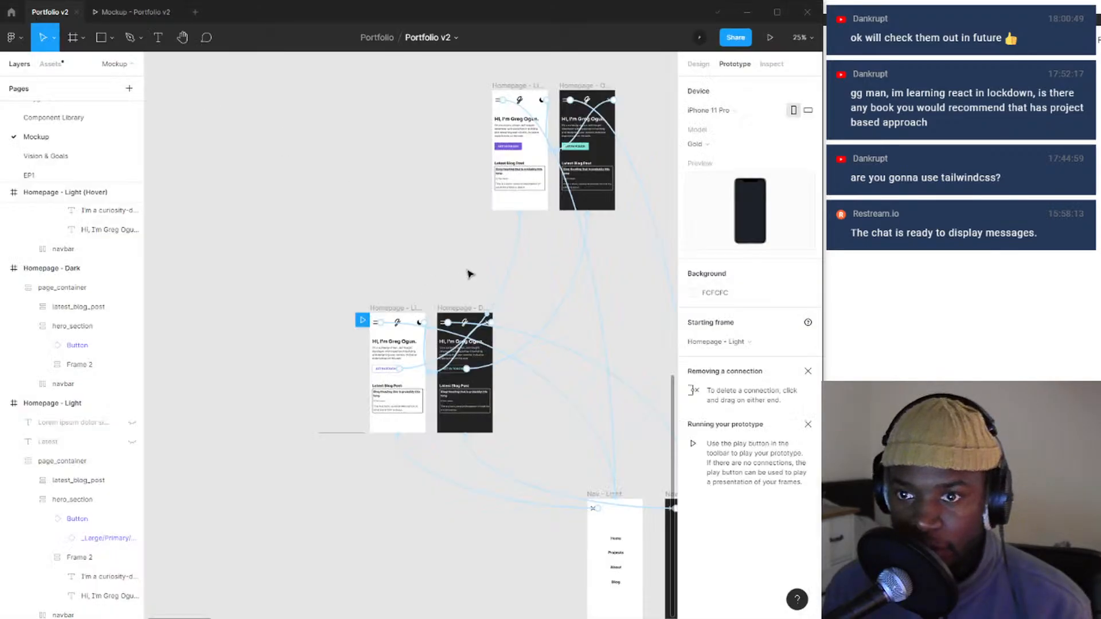
{"action": "scroll", "coordinate": [414, 352], "scroll_direction": "up", "scroll_amount": 2}
{"action": "left_click_drag", "start_coordinate": [500, 237], "coordinate": [394, 383]}
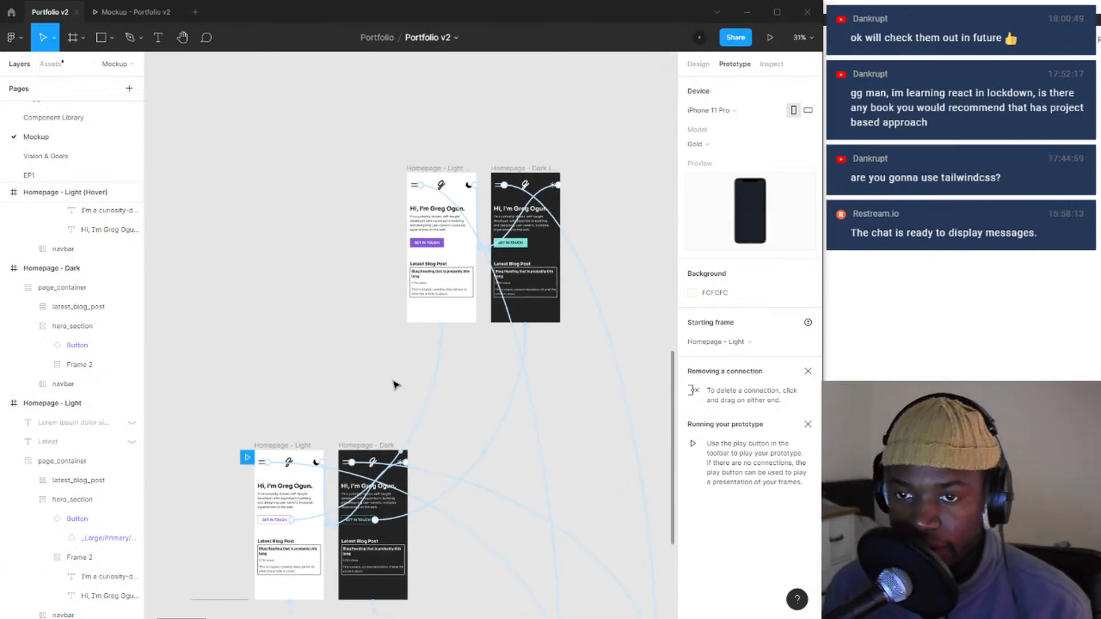
{"action": "left_click_drag", "start_coordinate": [466, 320], "coordinate": [434, 370]}
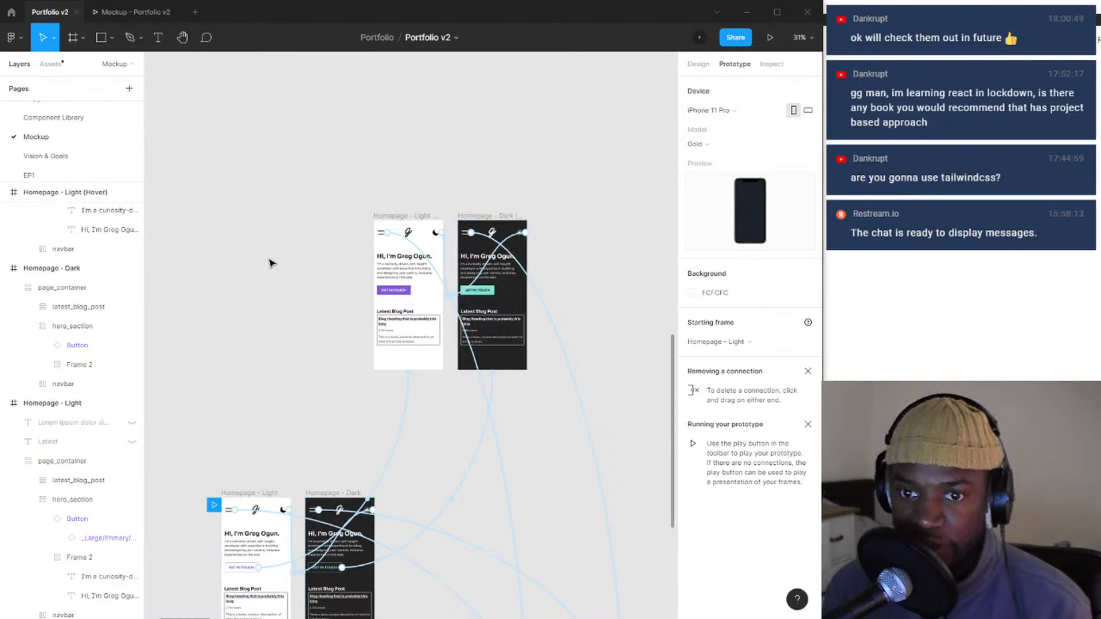
{"action": "scroll", "coordinate": [373, 267], "scroll_direction": "down", "scroll_amount": 5}
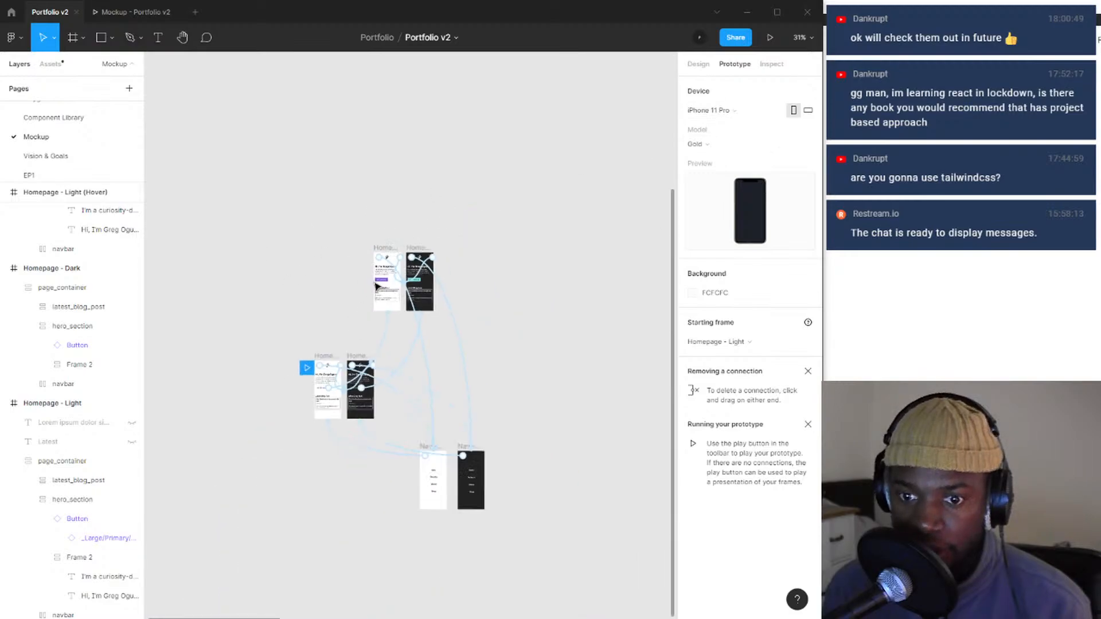
{"action": "scroll", "coordinate": [373, 360], "scroll_direction": "up", "scroll_amount": 4}
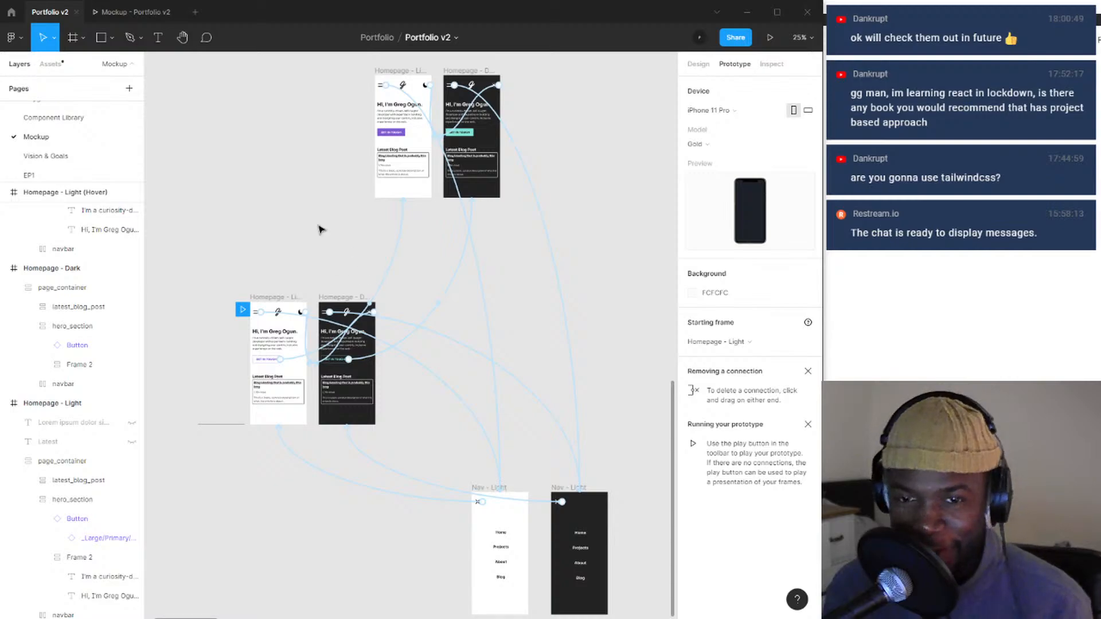
{"action": "left_click", "coordinate": [400, 268]}
{"action": "left_click", "coordinate": [346, 240]}
{"action": "scroll", "coordinate": [366, 285], "scroll_direction": "down", "scroll_amount": 5}
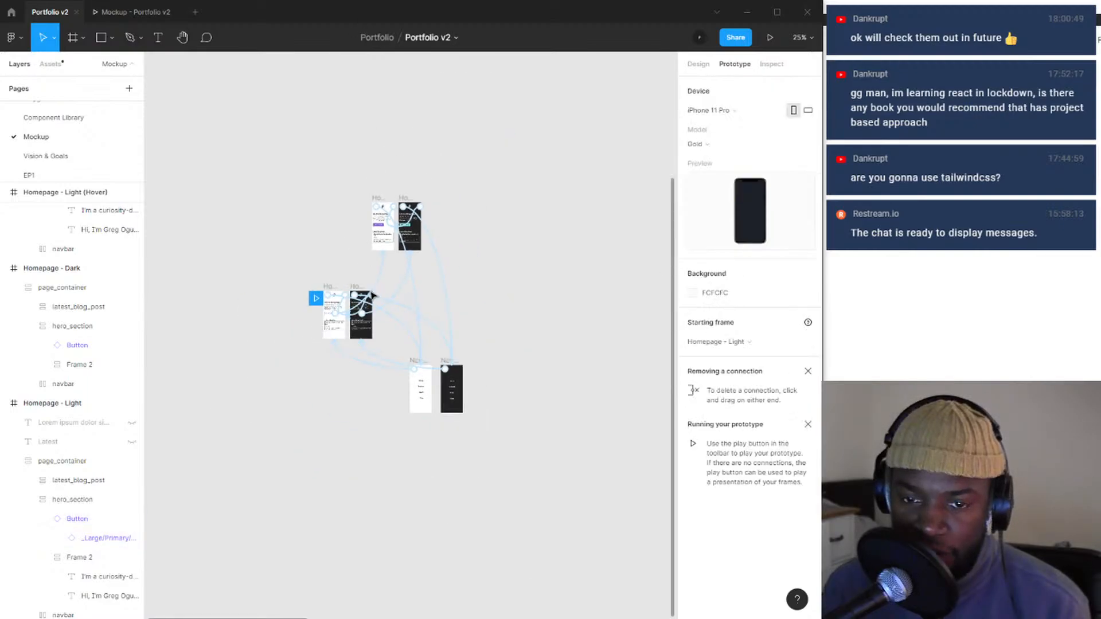
{"action": "scroll", "coordinate": [367, 284], "scroll_direction": "up", "scroll_amount": 5}
{"action": "left_click", "coordinate": [371, 283]}
{"action": "left_click", "coordinate": [405, 256]}
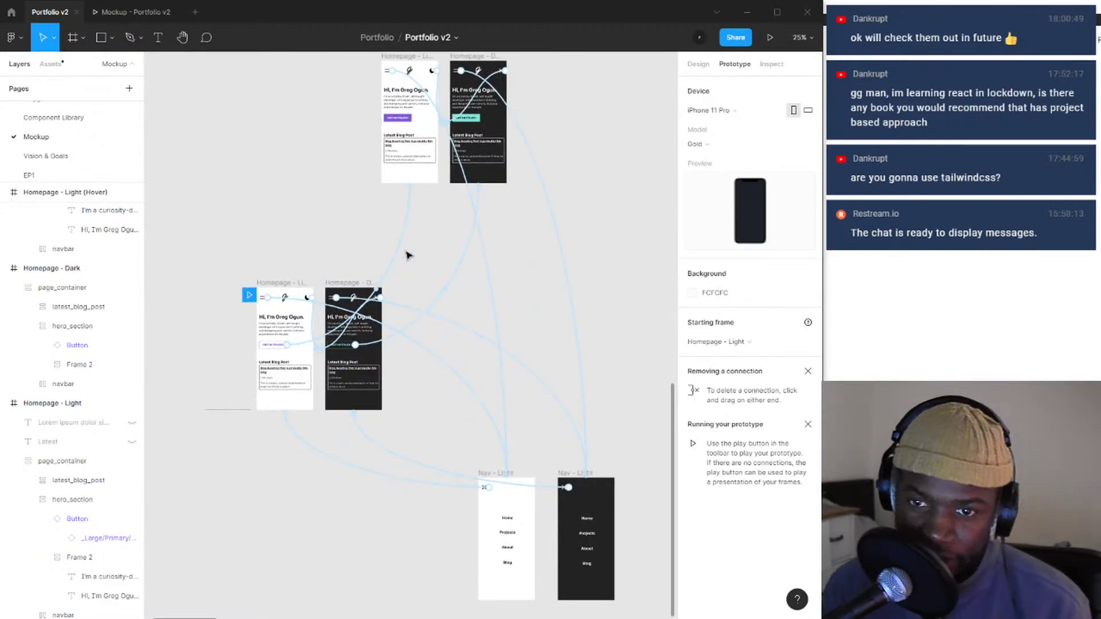
{"action": "left_click", "coordinate": [406, 247]}
{"action": "left_click", "coordinate": [346, 217]}
{"action": "scroll", "coordinate": [351, 229], "scroll_direction": "down", "scroll_amount": 5}
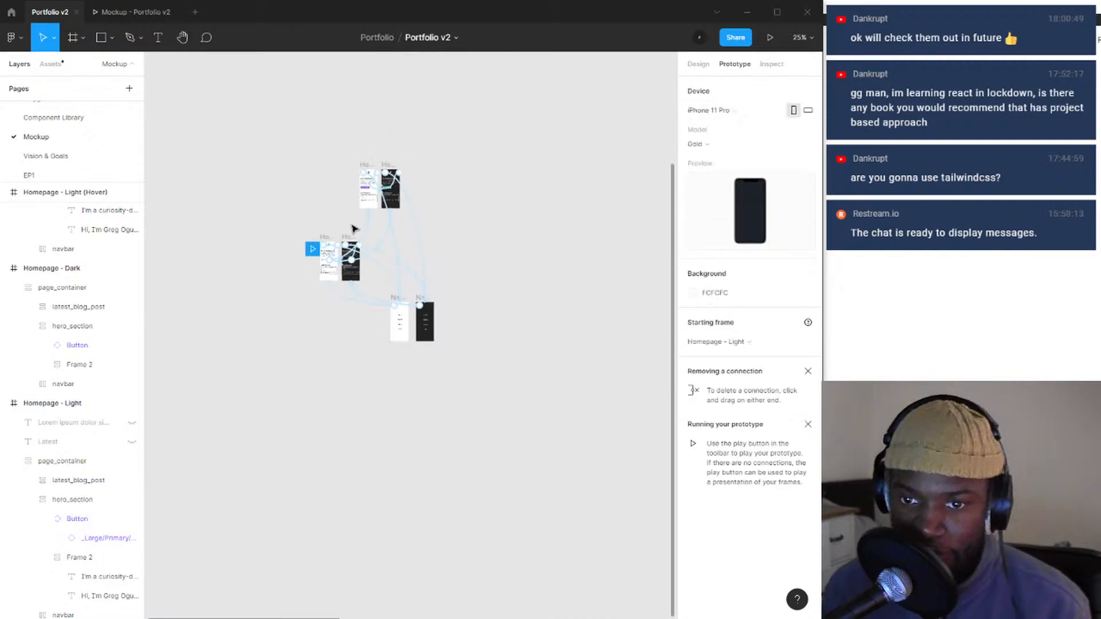
{"action": "scroll", "coordinate": [364, 246], "scroll_direction": "up", "scroll_amount": 8}
{"action": "scroll", "coordinate": [365, 247], "scroll_direction": "down", "scroll_amount": 6}
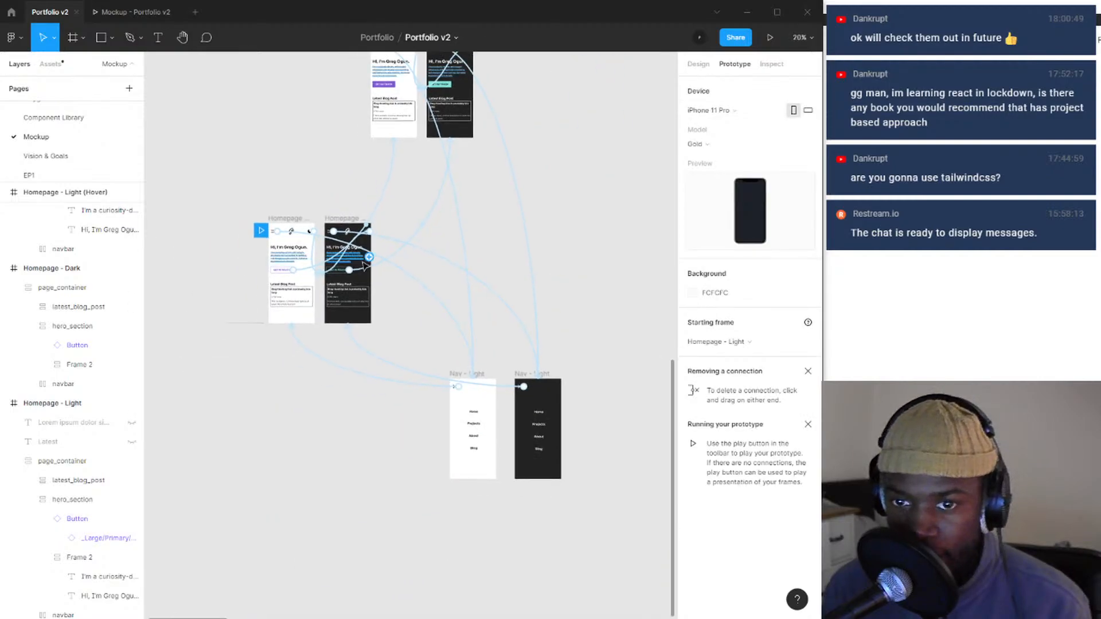
- Inspect the While Hovering connections up close and the dark homepage menu icon's link to its navigation frame
{"action": "scroll", "coordinate": [355, 258], "scroll_direction": "up", "scroll_amount": 5}
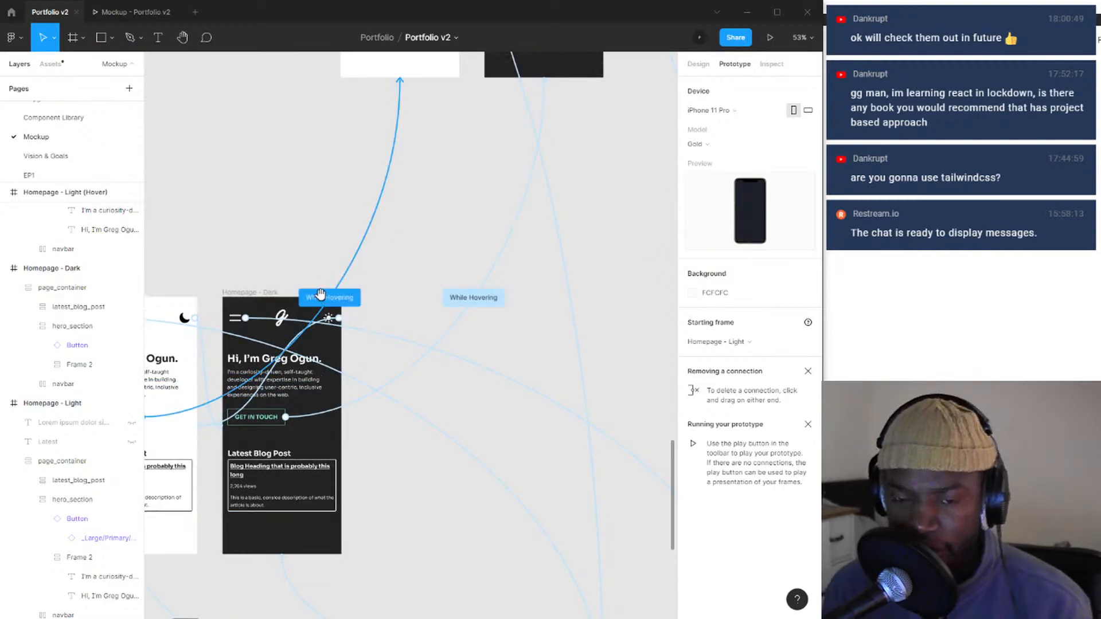
{"action": "scroll", "coordinate": [320, 294], "scroll_direction": "left", "scroll_amount": 2}
{"action": "scroll", "coordinate": [315, 474], "scroll_direction": "up", "scroll_amount": 4}
{"action": "scroll", "coordinate": [315, 475], "scroll_direction": "right", "scroll_amount": 4}
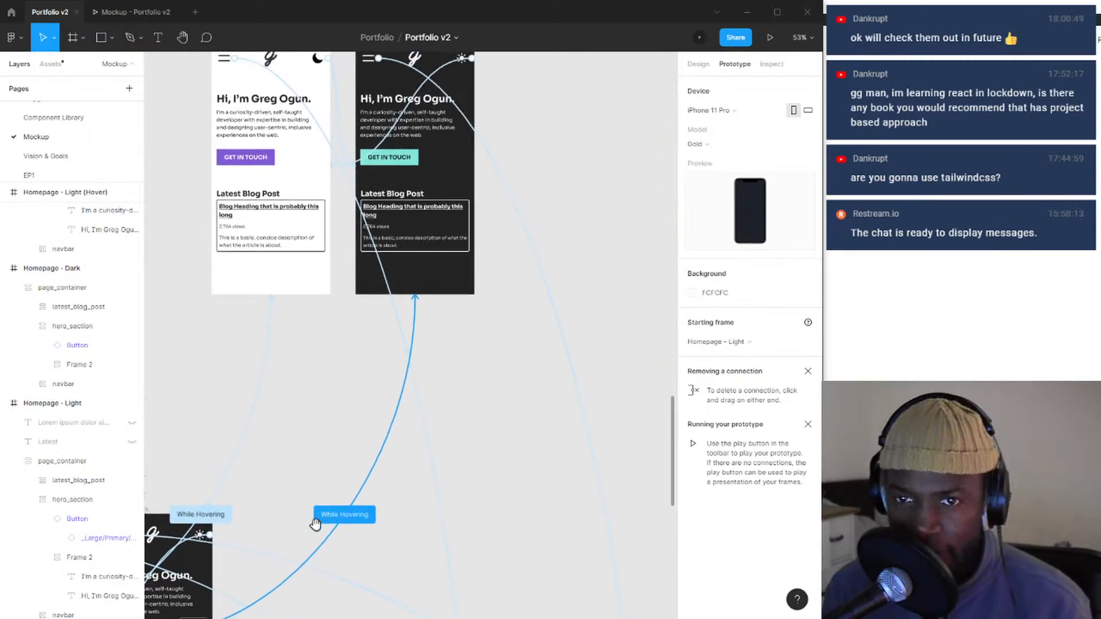
{"action": "scroll", "coordinate": [316, 525], "scroll_direction": "up", "scroll_amount": 4}
{"action": "scroll", "coordinate": [316, 525], "scroll_direction": "right", "scroll_amount": 2}
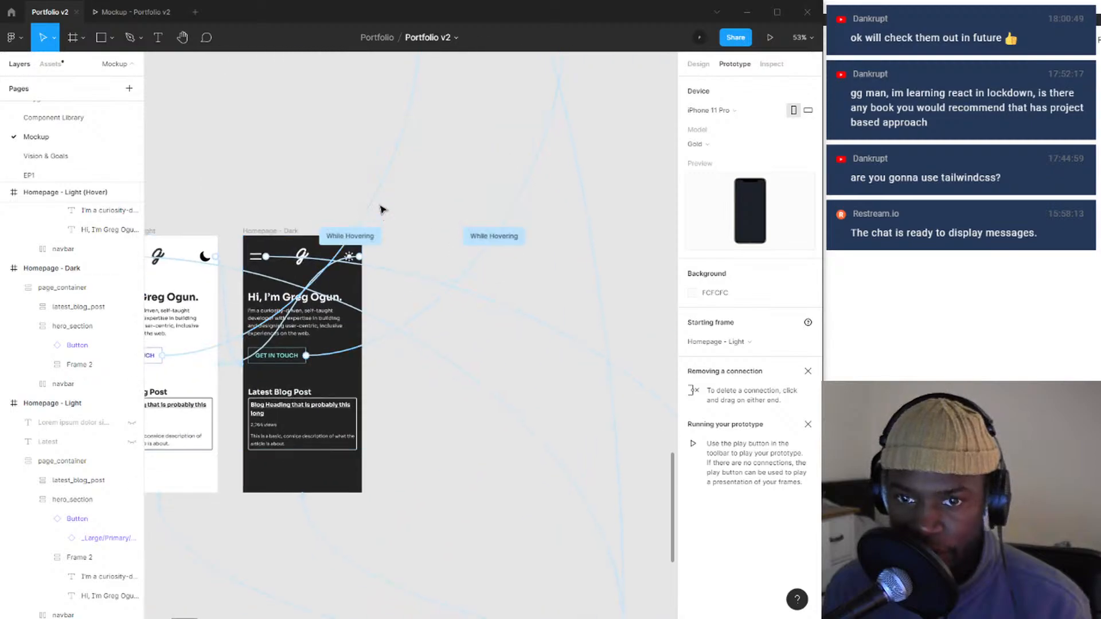
{"action": "left_click", "coordinate": [471, 301]}
{"action": "scroll", "coordinate": [454, 362], "scroll_direction": "down", "scroll_amount": 2}
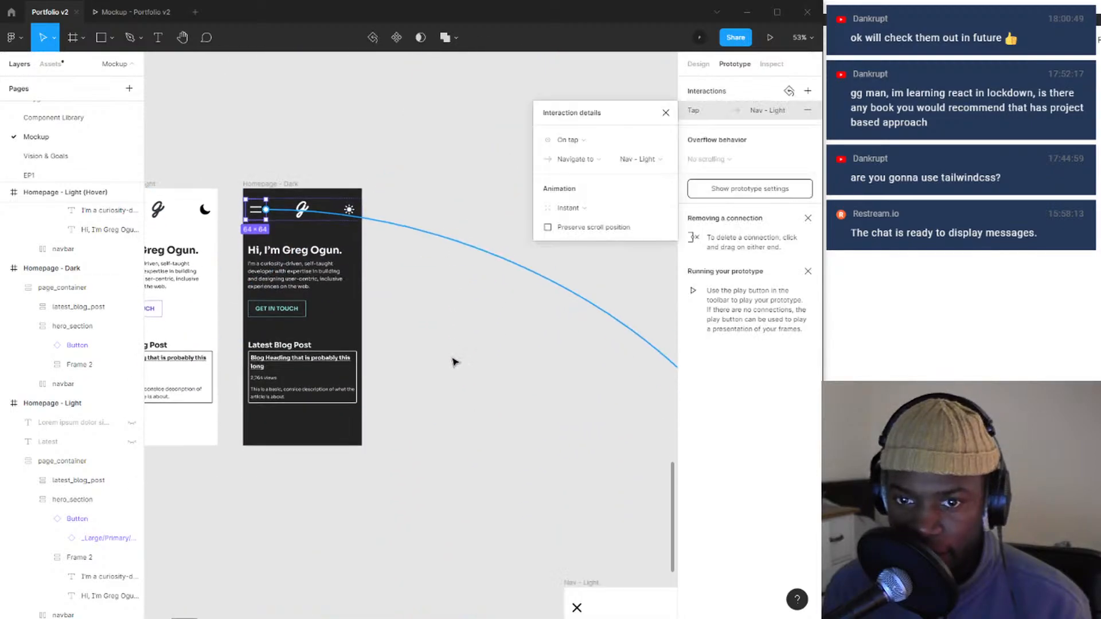
{"action": "scroll", "coordinate": [445, 359], "scroll_direction": "right", "scroll_amount": 3}
{"action": "scroll", "coordinate": [340, 325], "scroll_direction": "down", "scroll_amount": 4}
{"action": "scroll", "coordinate": [344, 319], "scroll_direction": "left", "scroll_amount": 2}
{"action": "scroll", "coordinate": [345, 320], "scroll_direction": "up", "scroll_amount": 2}
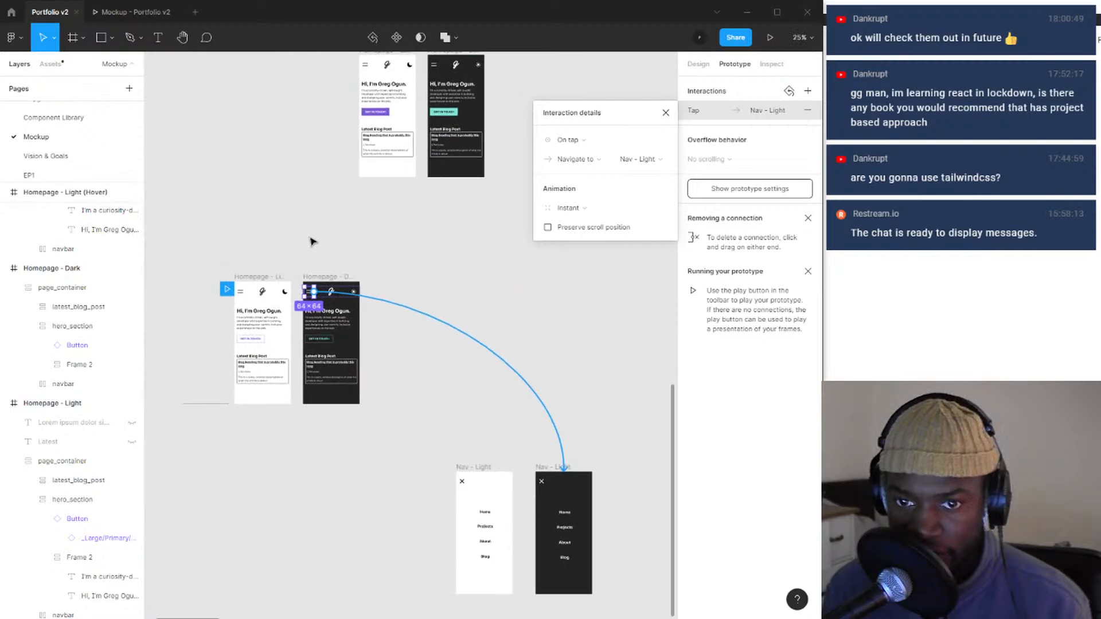
{"action": "scroll", "coordinate": [313, 241], "scroll_direction": "up", "scroll_amount": 3}
{"action": "left_click", "coordinate": [354, 221]}
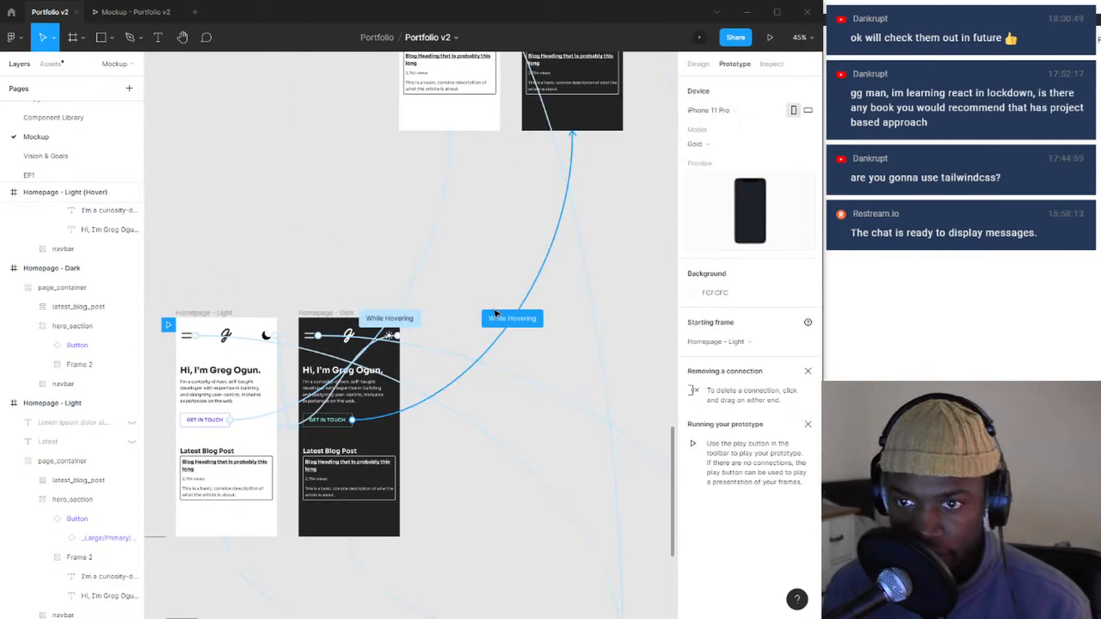
- Set the animation of the light GET IN TOUCH button's While Hovering connection to Dissolve
{"action": "left_click", "coordinate": [408, 318]}
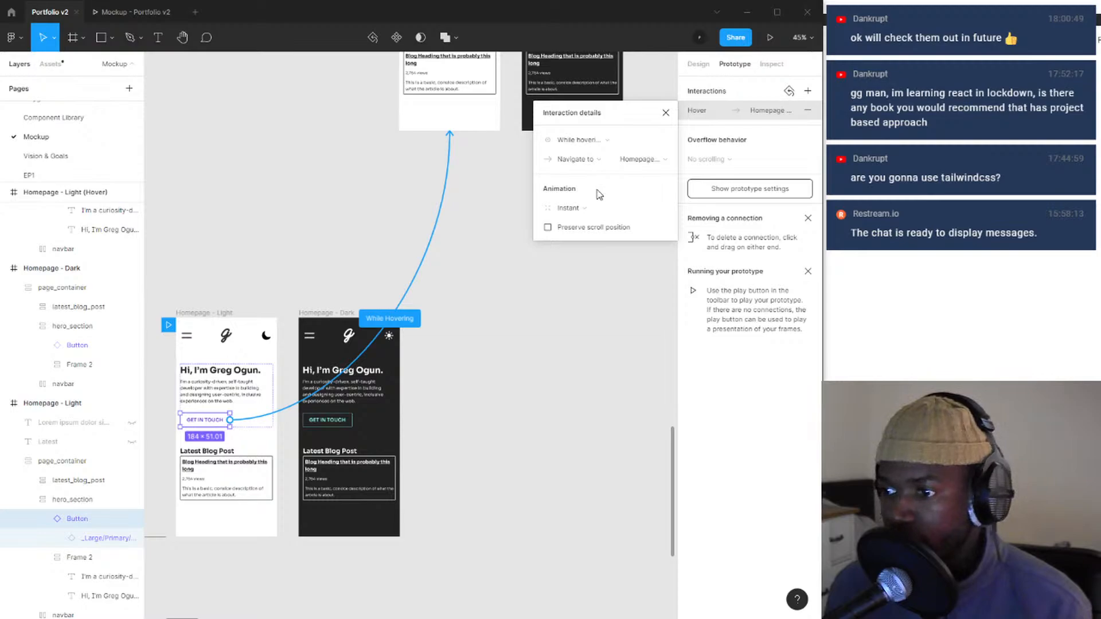
{"action": "left_click", "coordinate": [599, 212]}
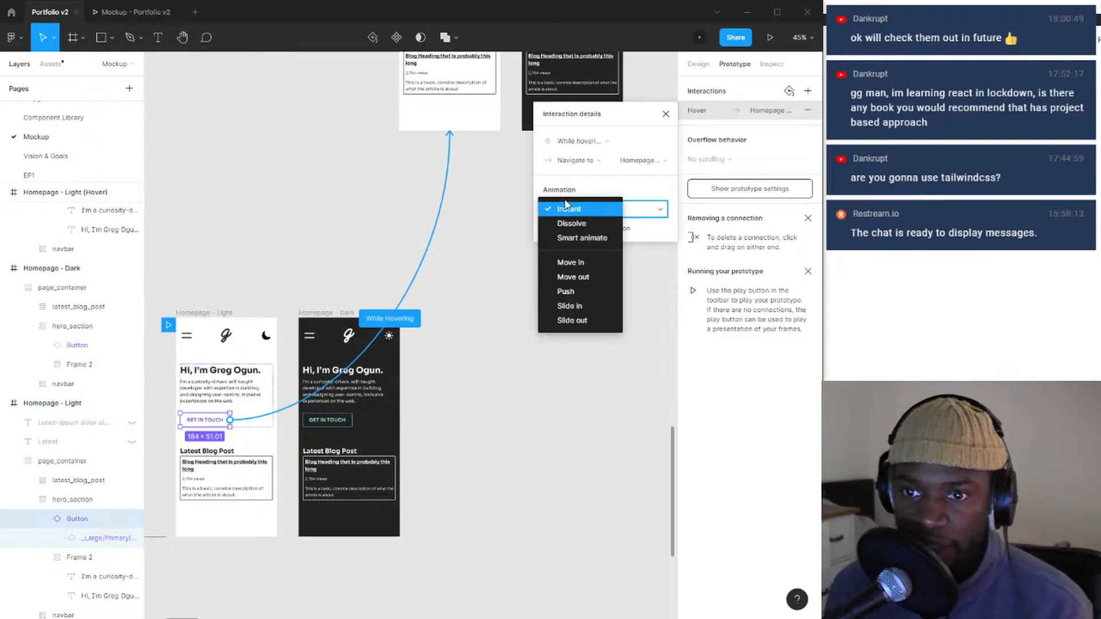
{"action": "left_click", "coordinate": [581, 212]}
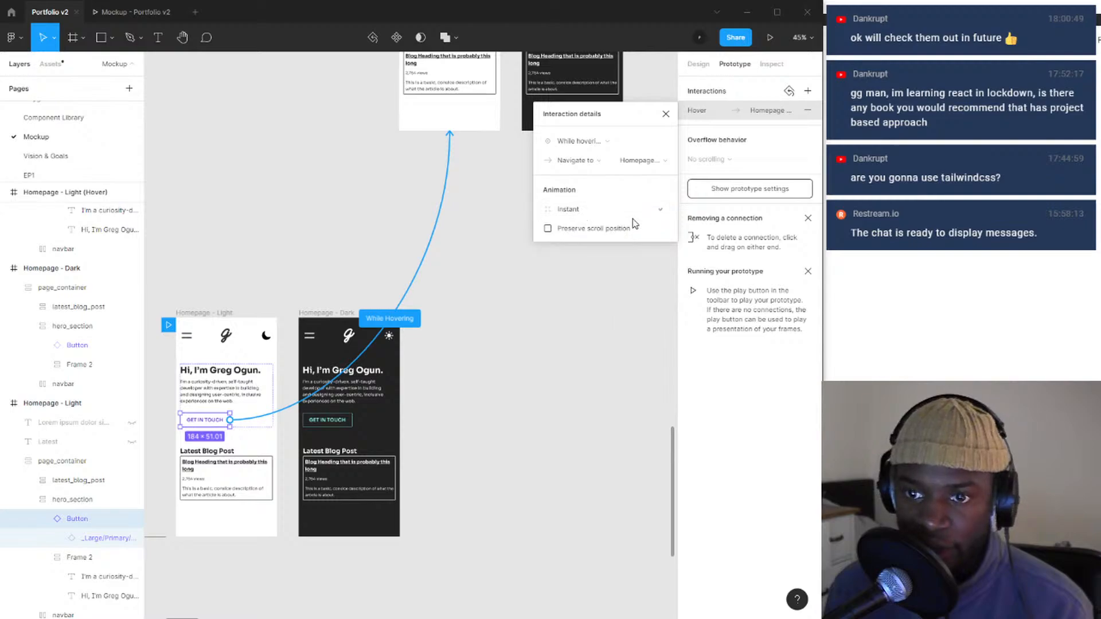
{"action": "left_click", "coordinate": [634, 209]}
{"action": "left_click", "coordinate": [618, 222]}
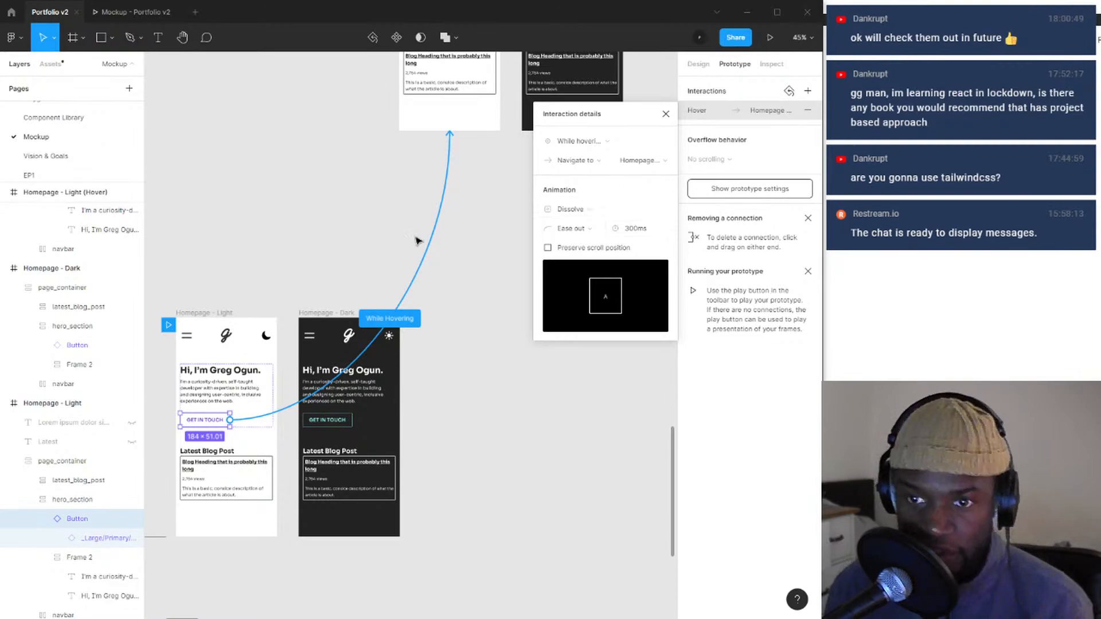
{"action": "left_click", "coordinate": [519, 248]}
- Set the animation of the dark GET IN TOUCH button's While Hovering connection to Dissolve
{"action": "left_click", "coordinate": [513, 319]}
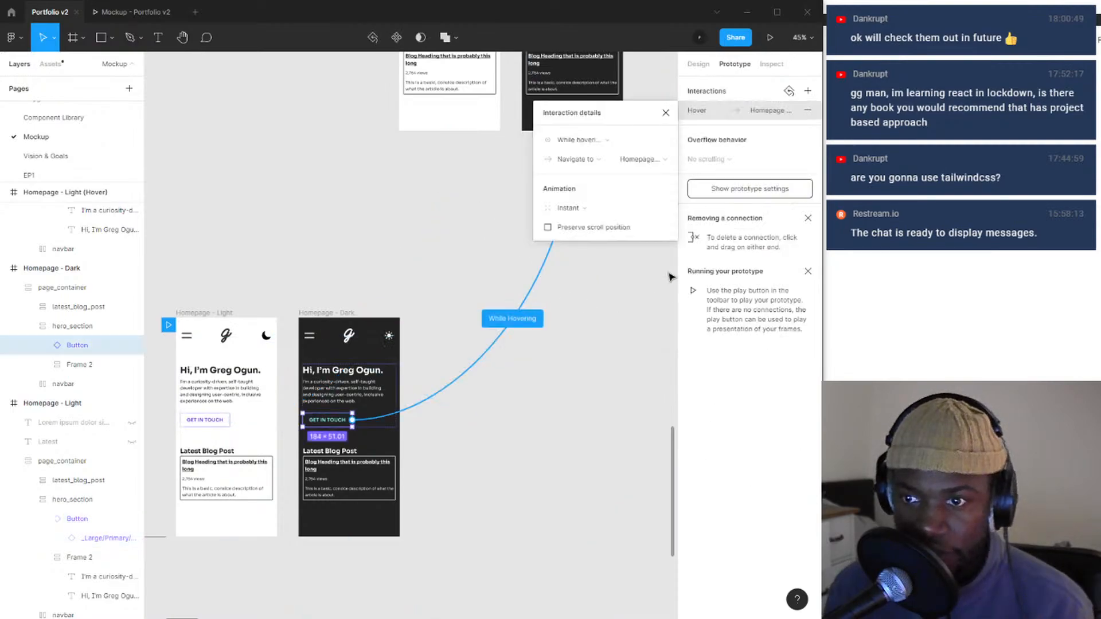
{"action": "left_click", "coordinate": [601, 208]}
{"action": "left_click", "coordinate": [574, 223]}
{"action": "left_click", "coordinate": [483, 214]}
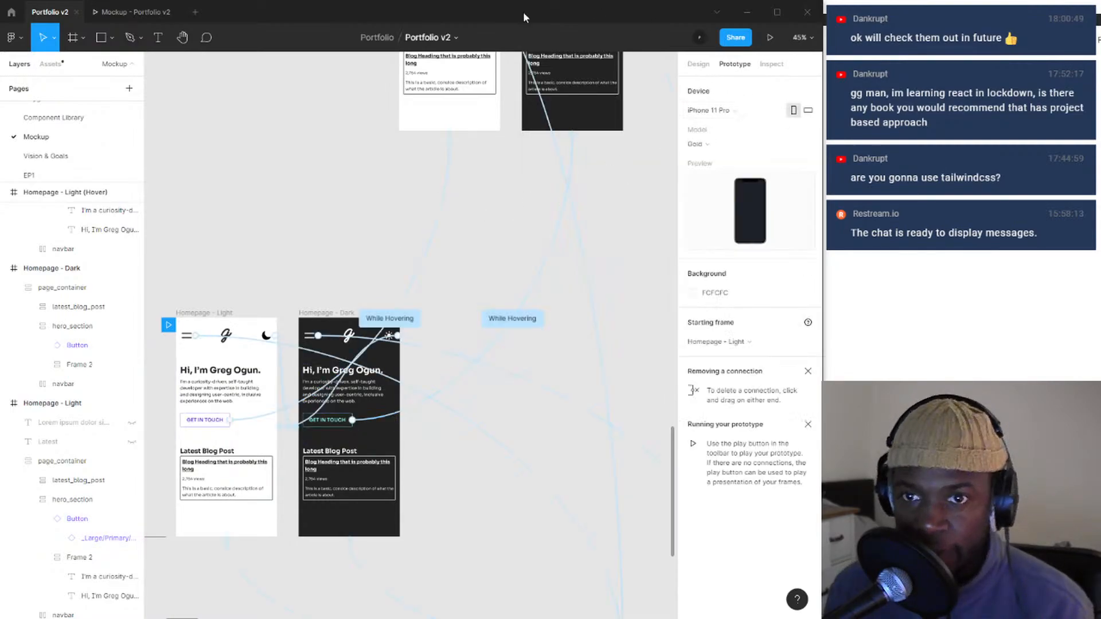
- Test the light and dark theme toggles and the GET IN TOUCH hover effect in the prototype preview
{"action": "left_click", "coordinate": [122, 12]}
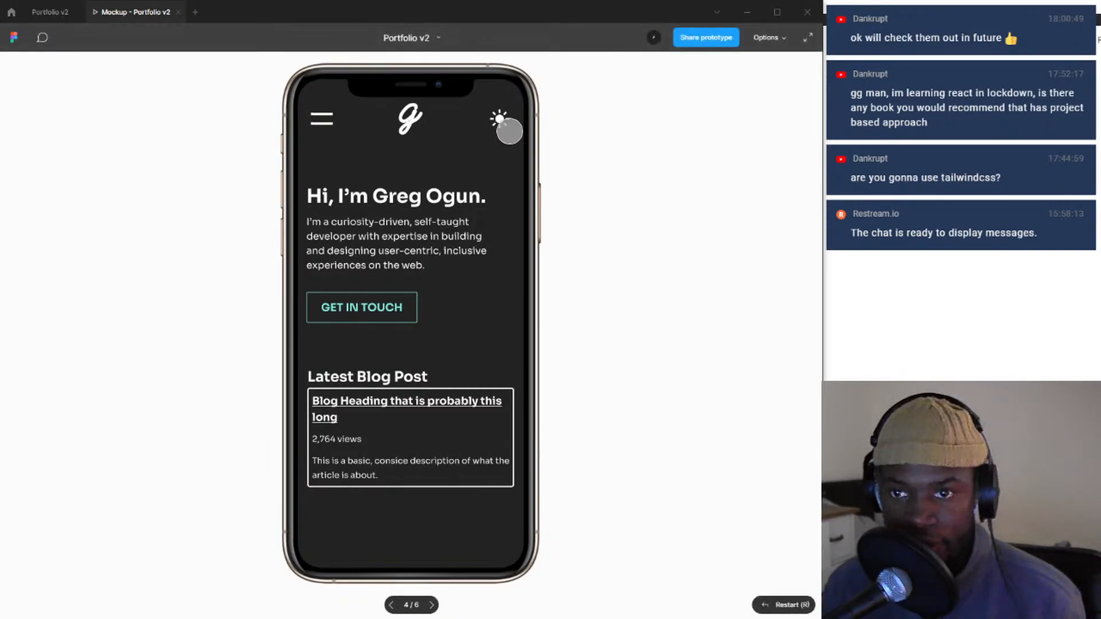
{"action": "left_click", "coordinate": [503, 122]}
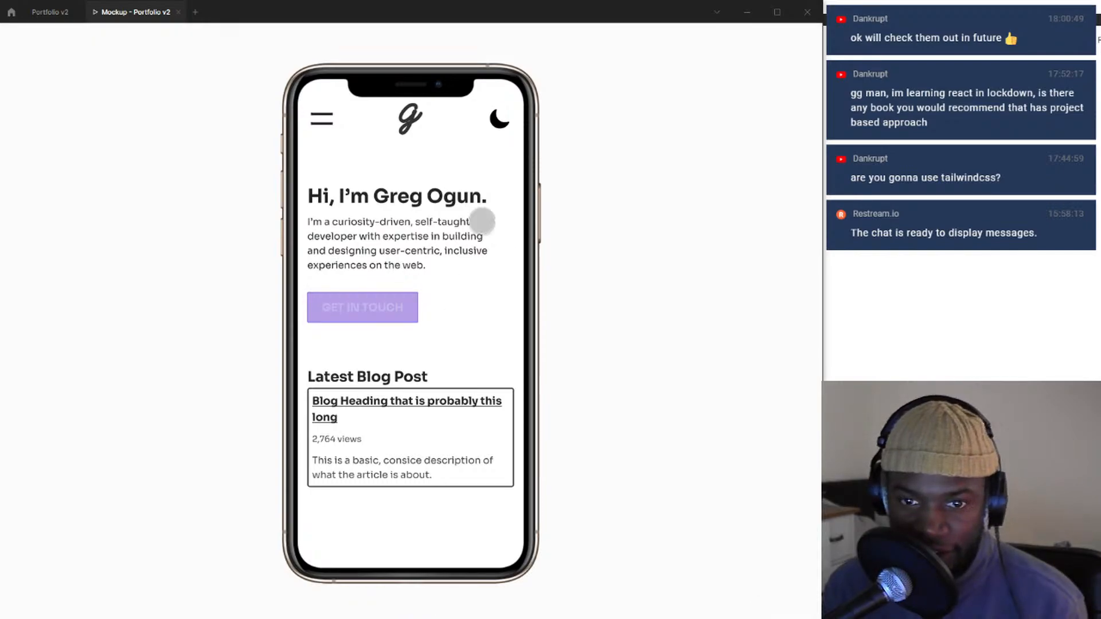
{"action": "left_click", "coordinate": [499, 138]}
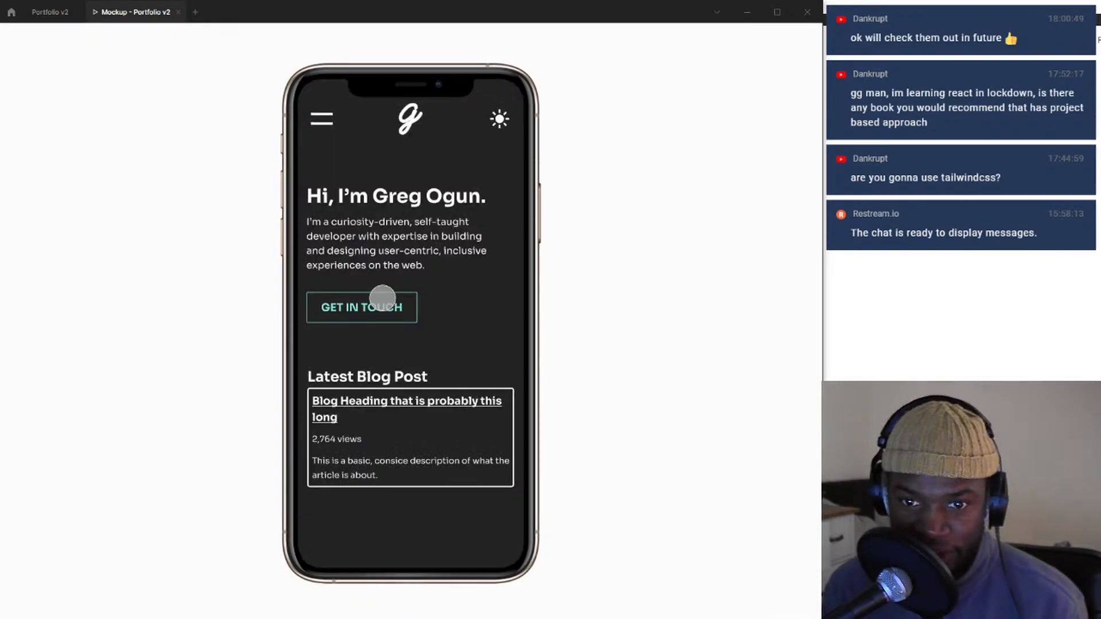
- Try a 600 ms duration with preserved scroll position on the light GET IN TOUCH button's hover transition and preview it
{"action": "left_click", "coordinate": [50, 11]}
{"action": "left_click", "coordinate": [415, 318]}
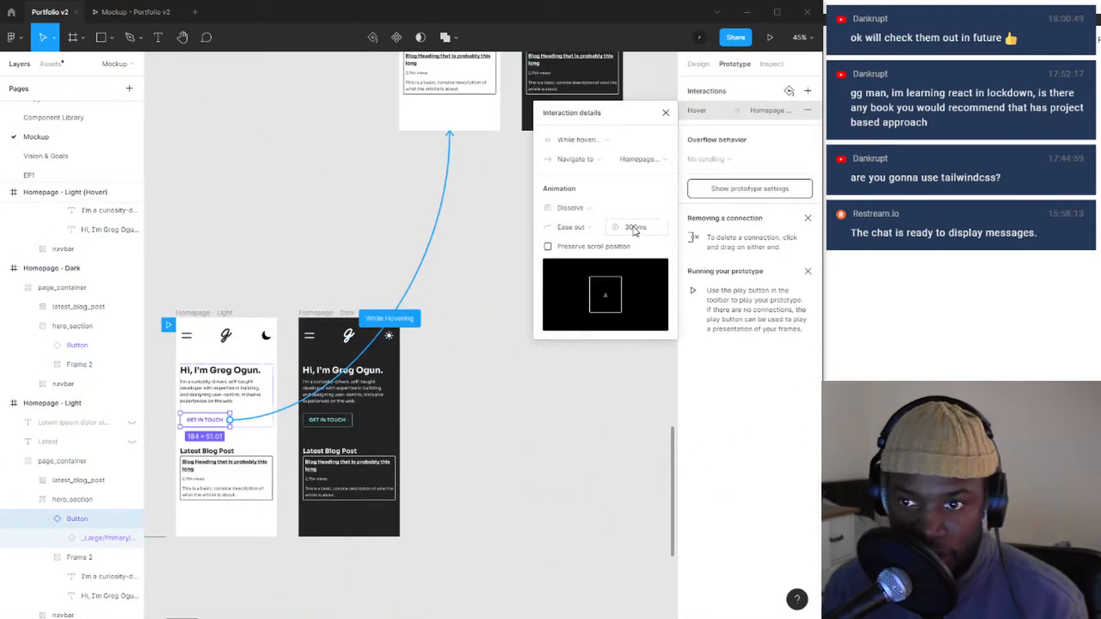
{"action": "left_click", "coordinate": [636, 227]}
{"action": "type", "text": "600"}
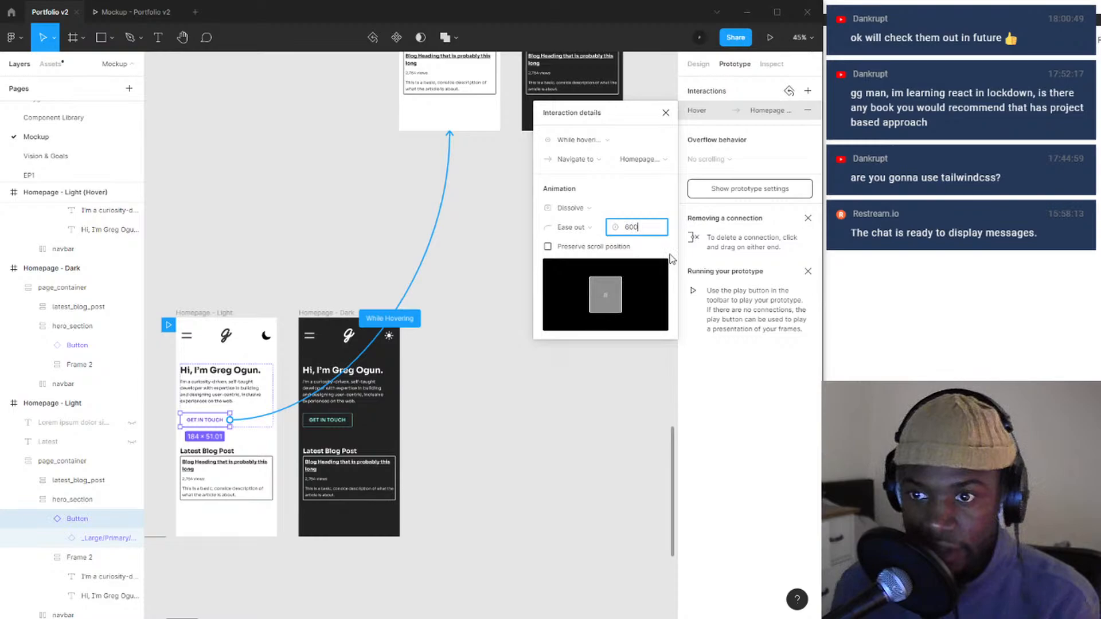
{"action": "left_click", "coordinate": [548, 246]}
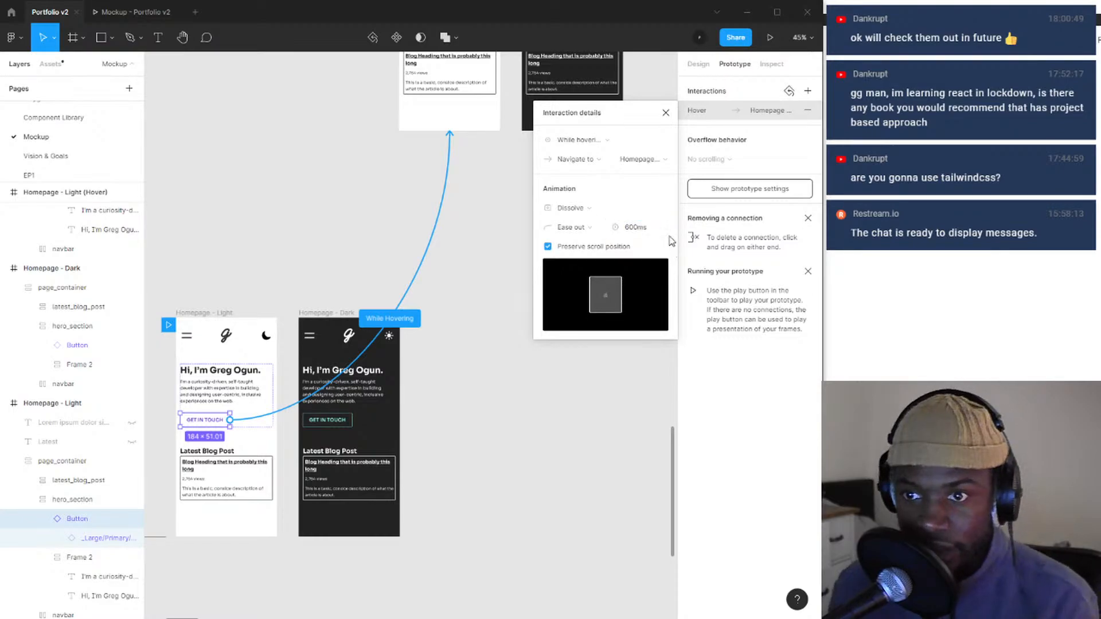
{"action": "left_click", "coordinate": [666, 113]}
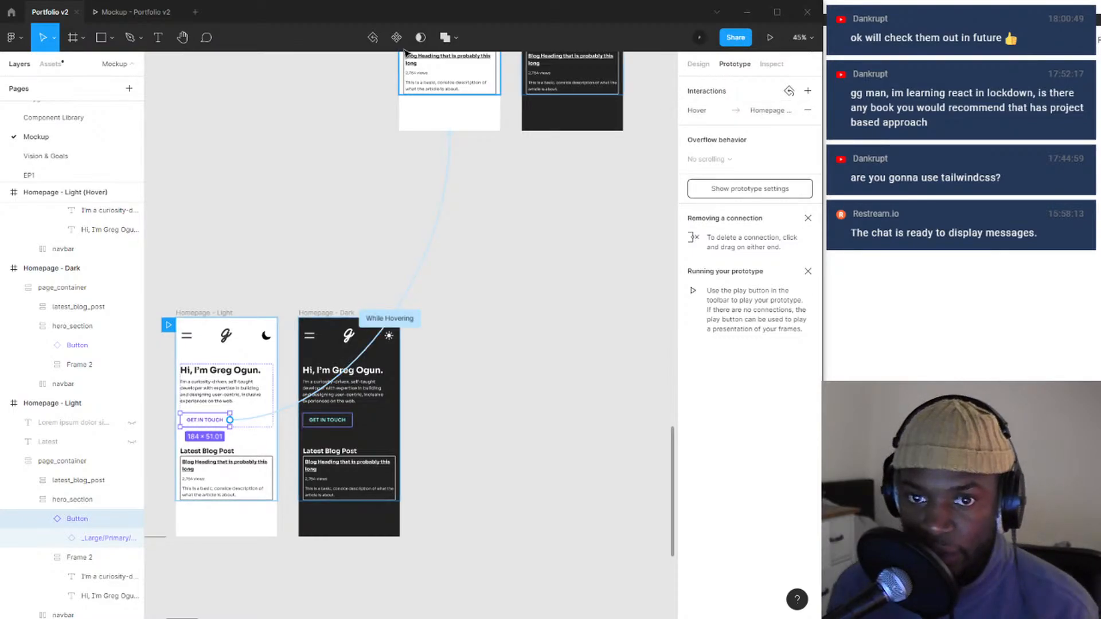
{"action": "left_click", "coordinate": [127, 17]}
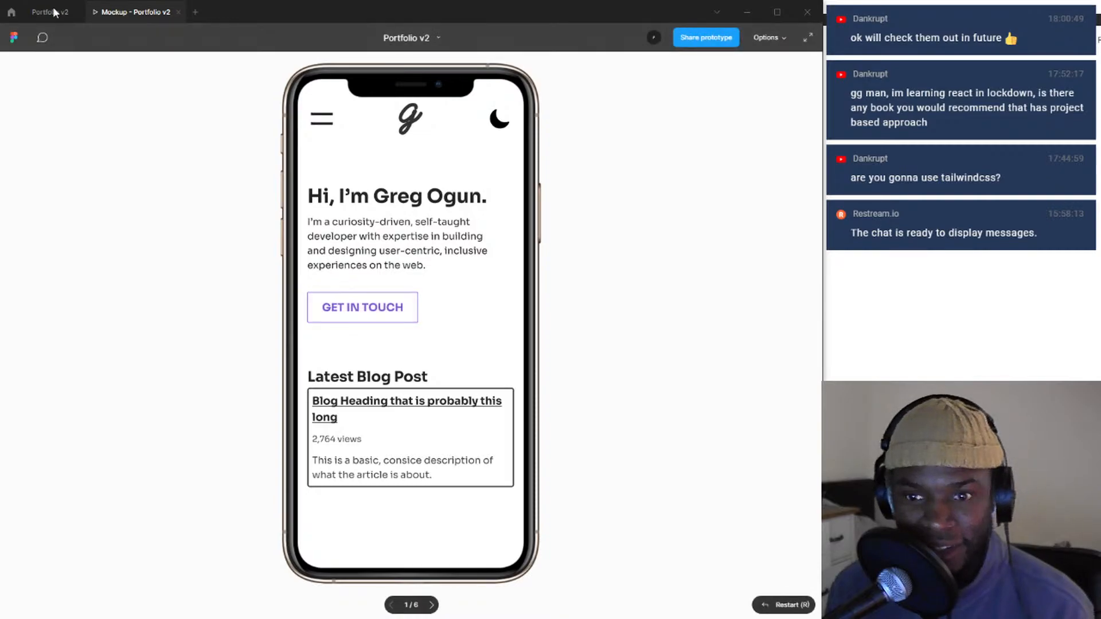
- Set the light GET IN TOUCH button's hover transition to 300 ms and enable Preserve scroll position in the design file
{"action": "left_click", "coordinate": [53, 10]}
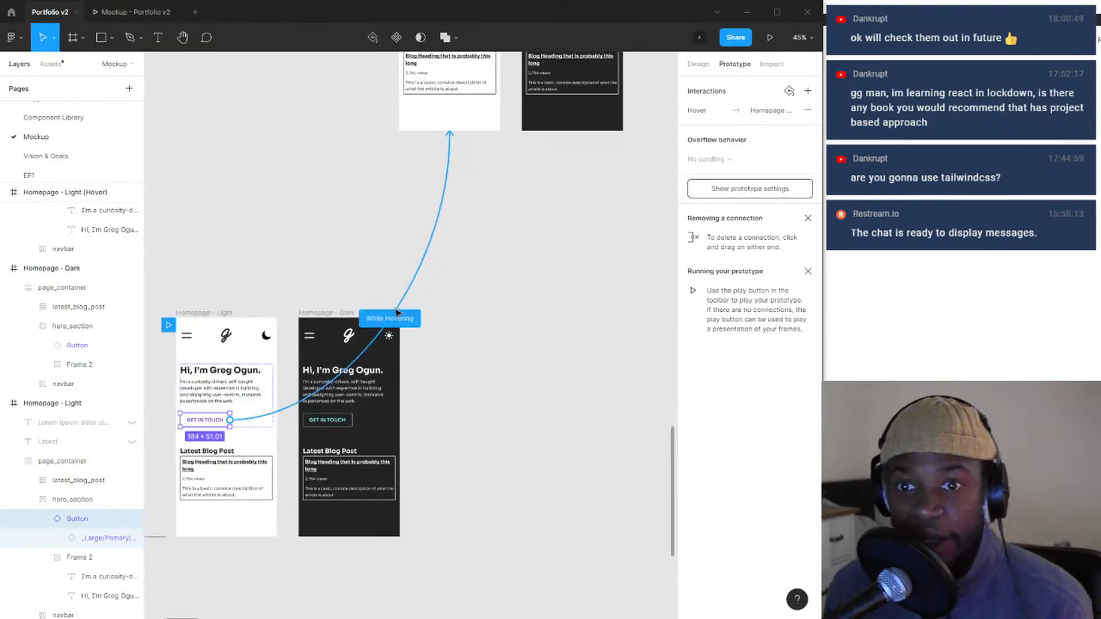
{"action": "left_click", "coordinate": [413, 276]}
{"action": "left_click", "coordinate": [638, 227]}
{"action": "double_click", "coordinate": [638, 227]}
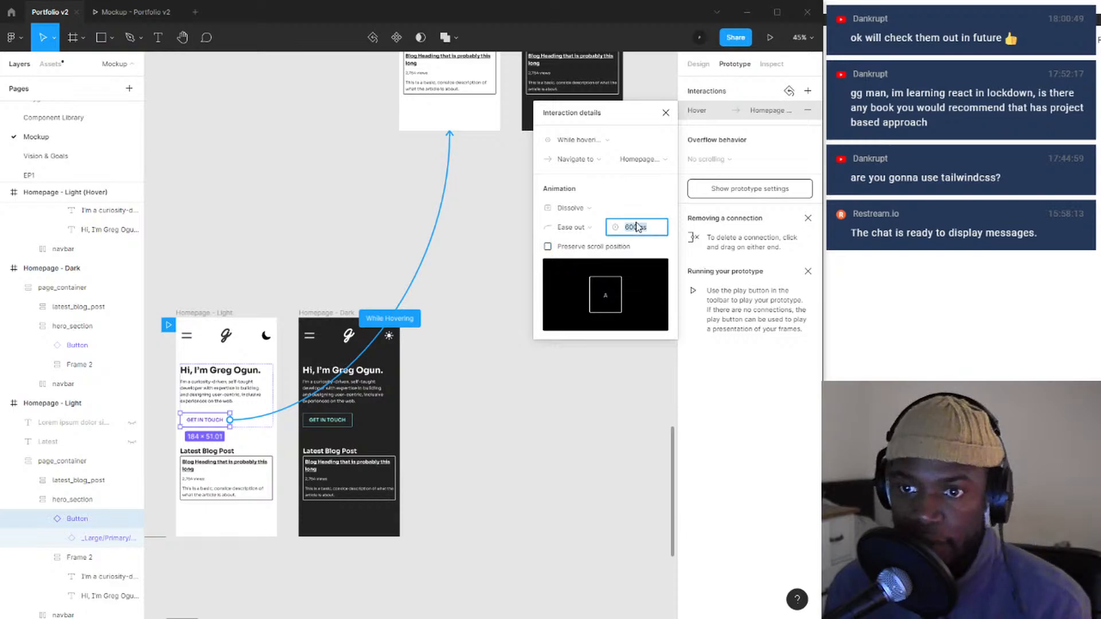
{"action": "type", "text": "300"}
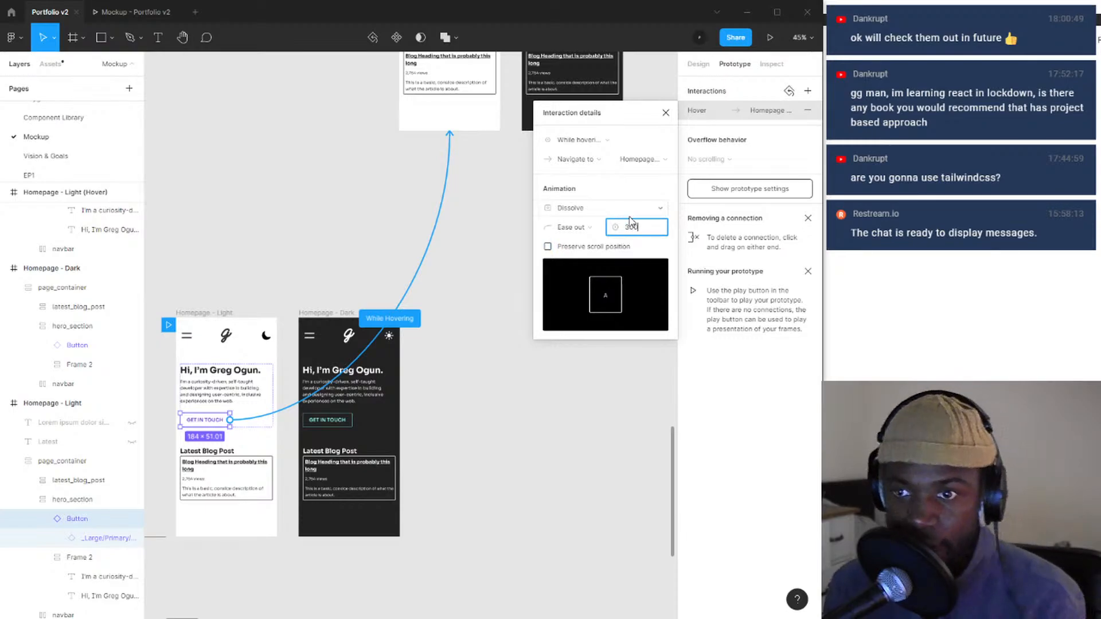
{"action": "left_click", "coordinate": [660, 247]}
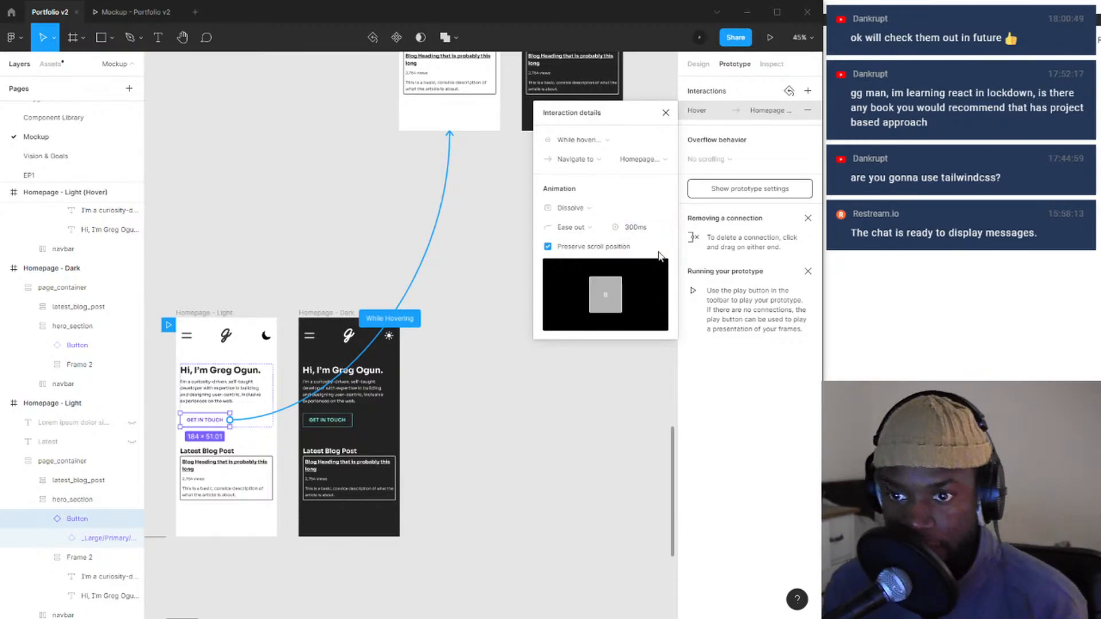
{"action": "left_click", "coordinate": [667, 113]}
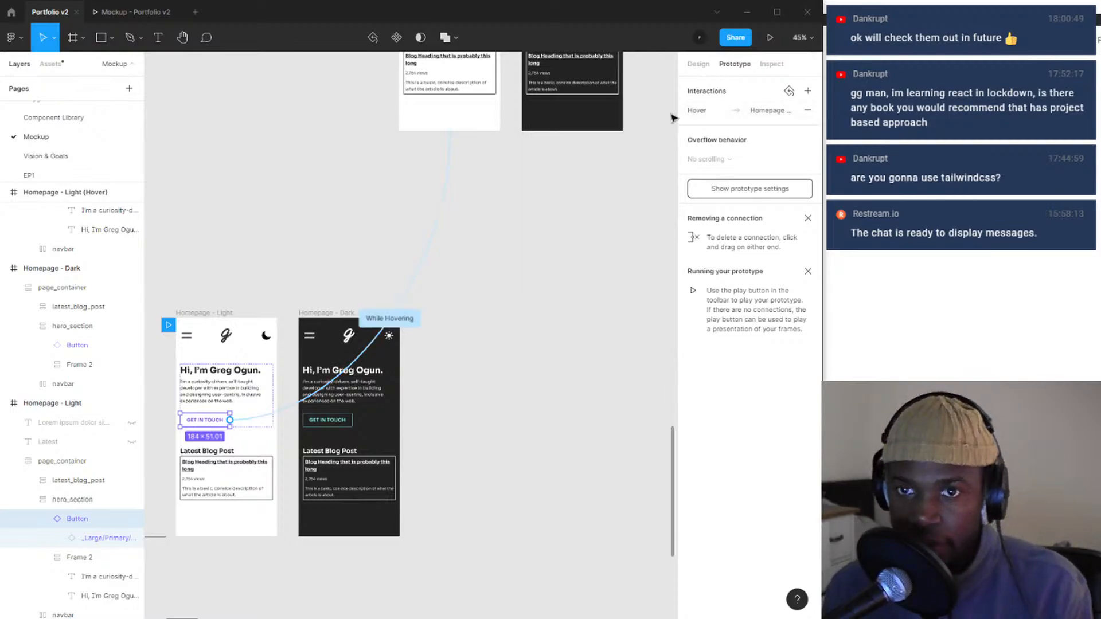
- Preview the updated prototype, switching the homepage to the dark theme and back to light
{"action": "left_click", "coordinate": [105, 13]}
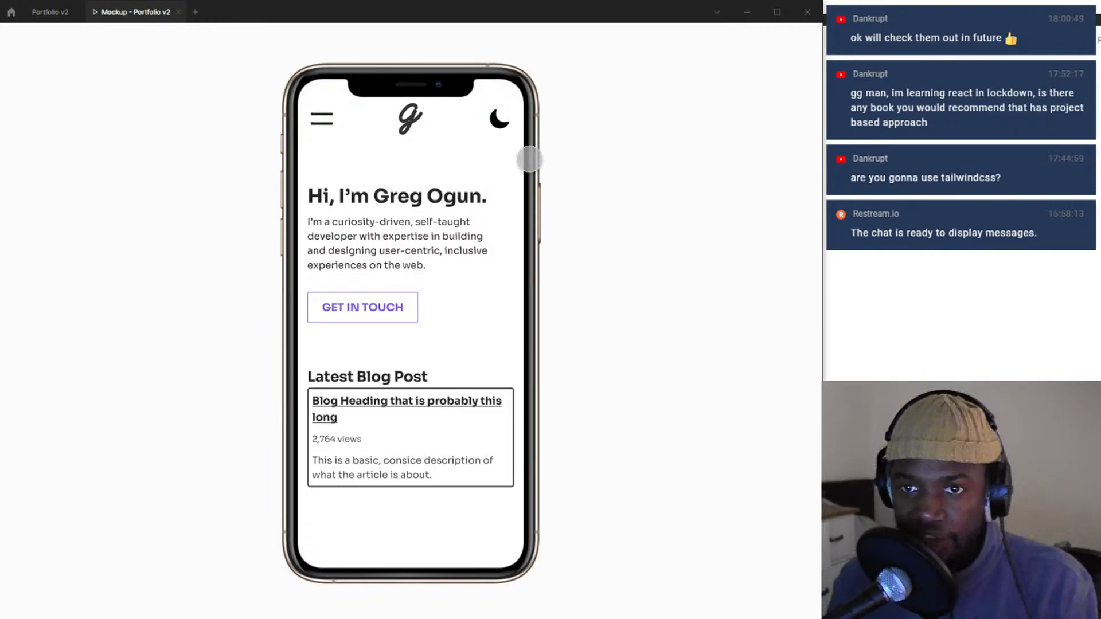
{"action": "left_click", "coordinate": [506, 122]}
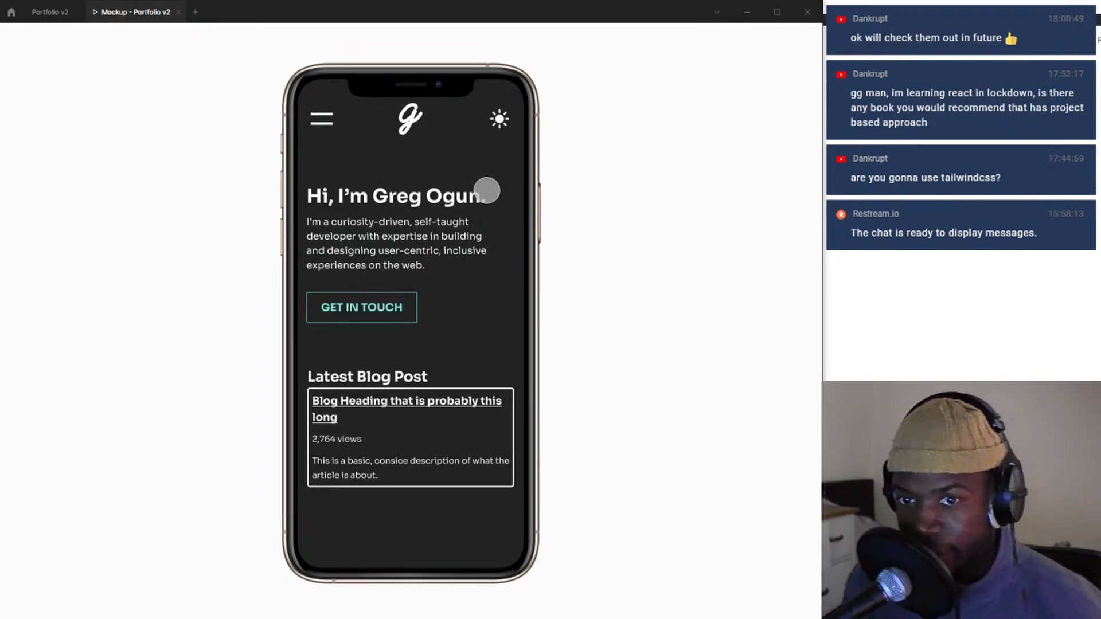
{"action": "left_click", "coordinate": [500, 119]}
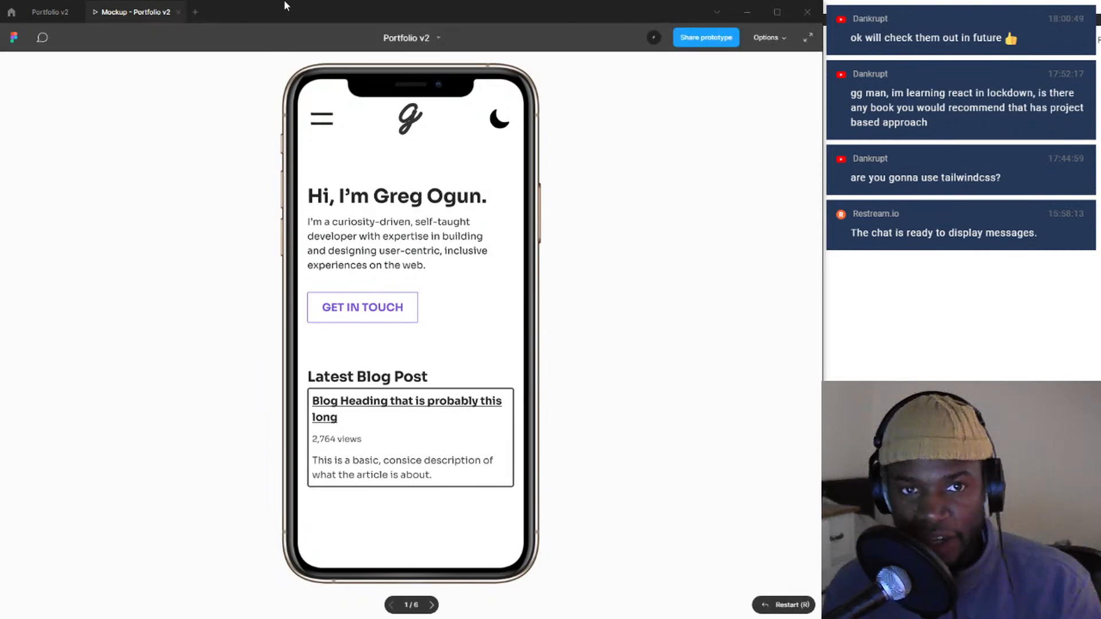
- Return to the design file and look through the Playground and Component Library pages, including the button variants
{"action": "left_click", "coordinate": [48, 10]}
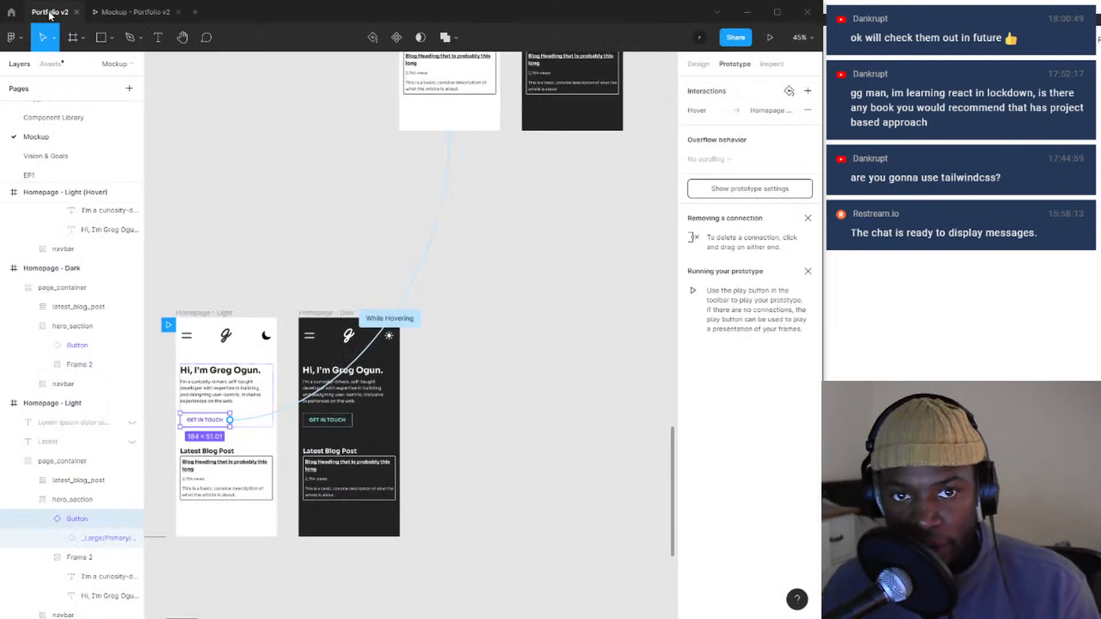
{"action": "scroll", "coordinate": [85, 133], "scroll_direction": "up", "scroll_amount": 1}
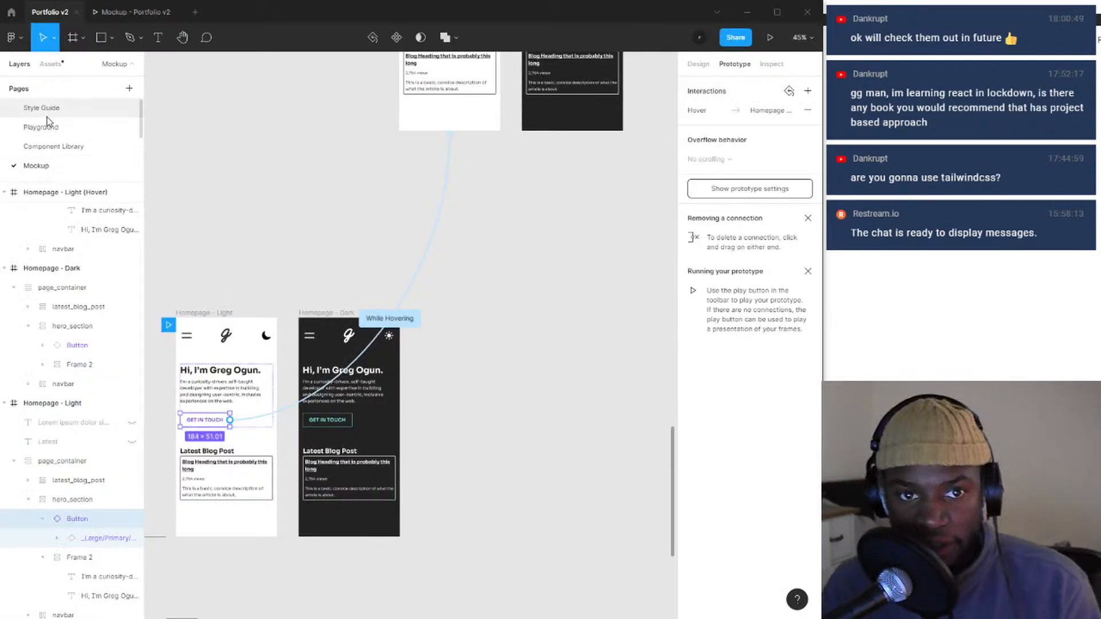
{"action": "left_click", "coordinate": [42, 108]}
{"action": "left_click", "coordinate": [44, 133]}
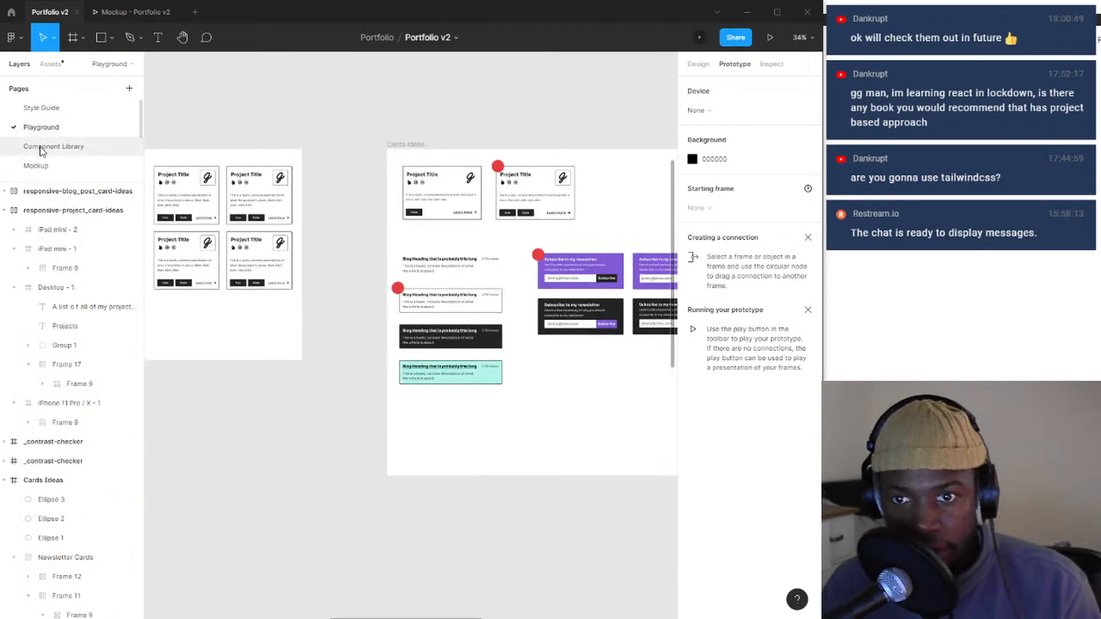
{"action": "left_click", "coordinate": [42, 148]}
{"action": "scroll", "coordinate": [295, 178], "scroll_direction": "down", "scroll_amount": 5}
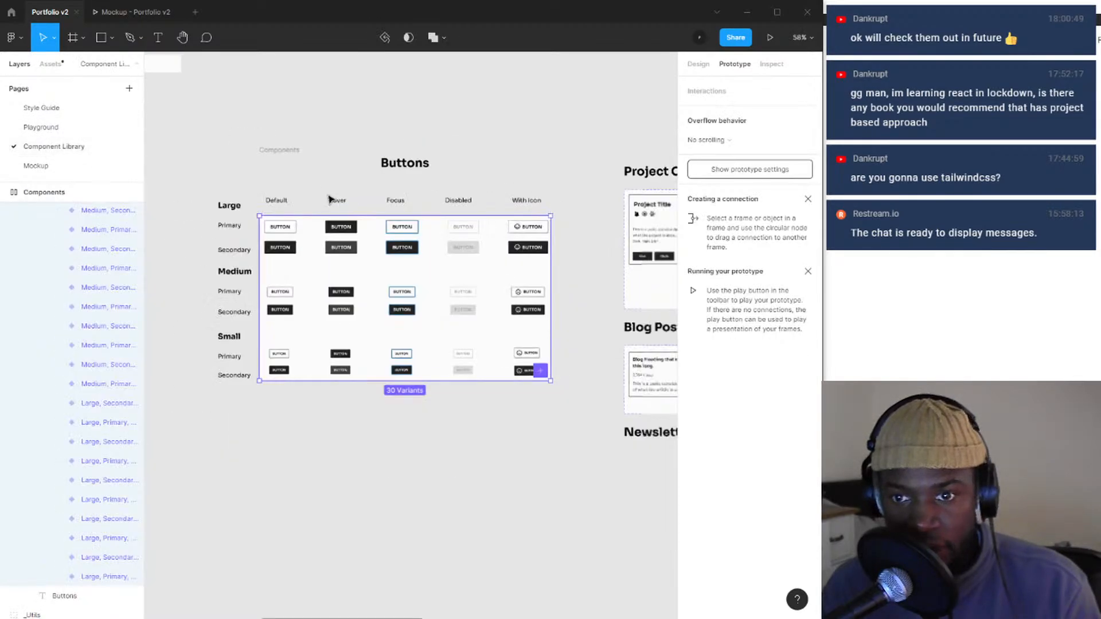
{"action": "scroll", "coordinate": [336, 195], "scroll_direction": "up", "scroll_amount": 3}
{"action": "scroll", "coordinate": [336, 195], "scroll_direction": "up", "scroll_amount": 2}
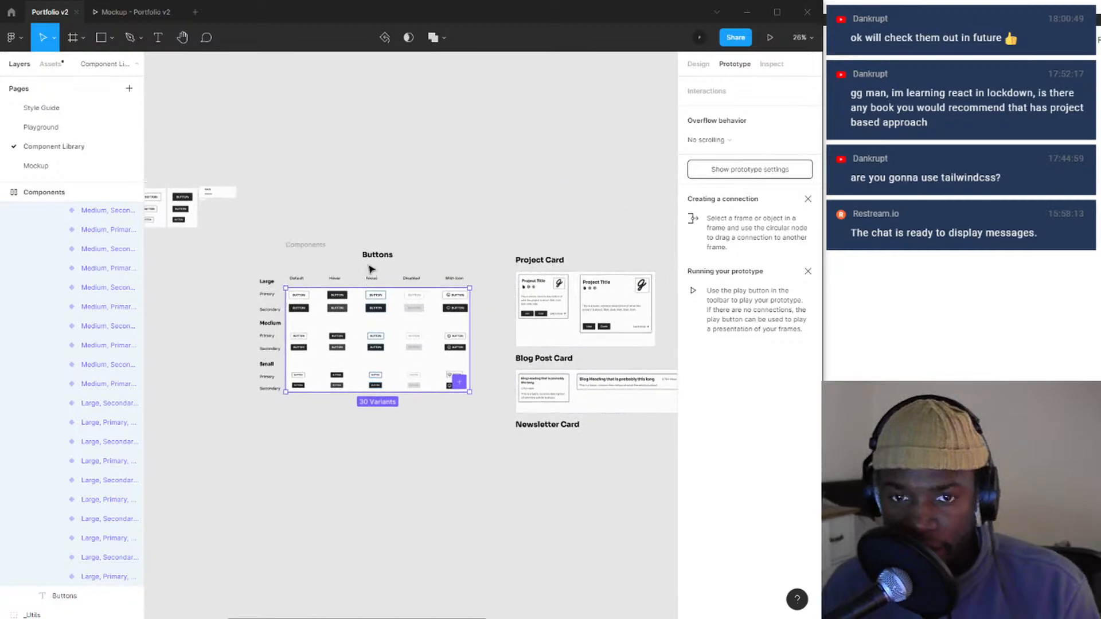
- Go back to the Mockup page and review its homepage, hover and navigation frames together with the list of pages
{"action": "right_click", "coordinate": [57, 167]}
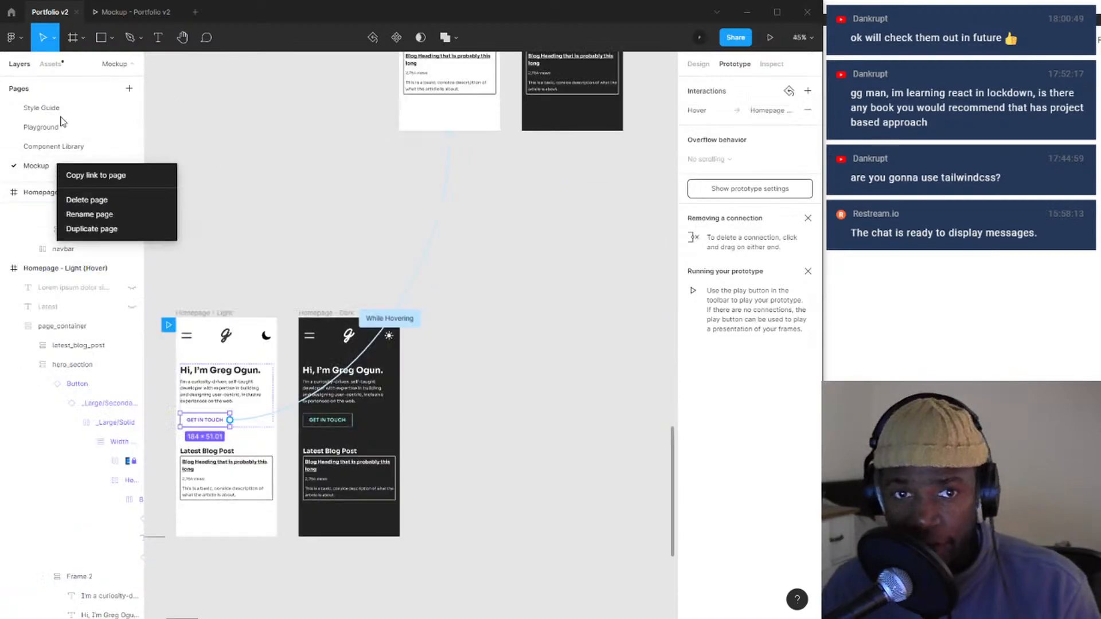
{"action": "left_click", "coordinate": [34, 168]}
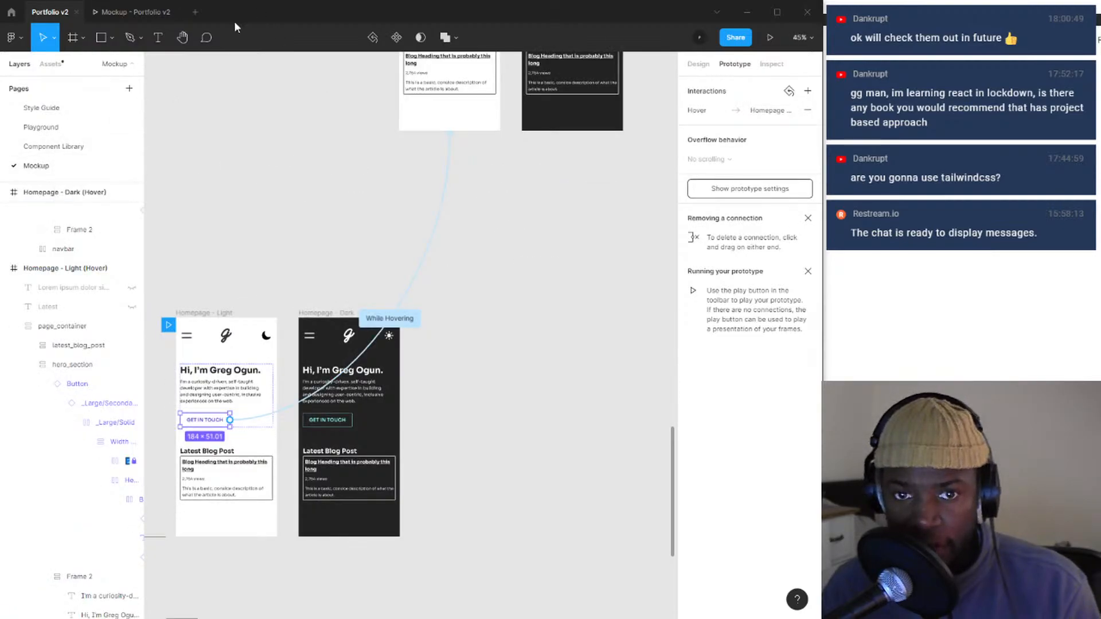
{"action": "scroll", "coordinate": [264, 94], "scroll_direction": "down", "scroll_amount": 5}
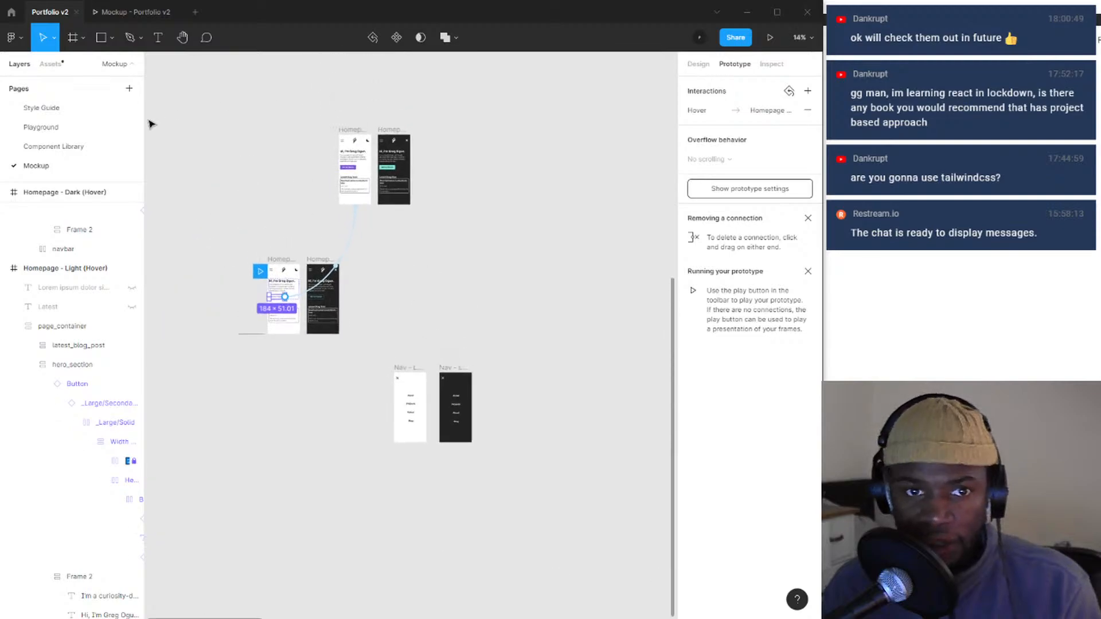
{"action": "scroll", "coordinate": [102, 148], "scroll_direction": "down", "scroll_amount": 2}
{"action": "scroll", "coordinate": [66, 143], "scroll_direction": "up", "scroll_amount": 2}
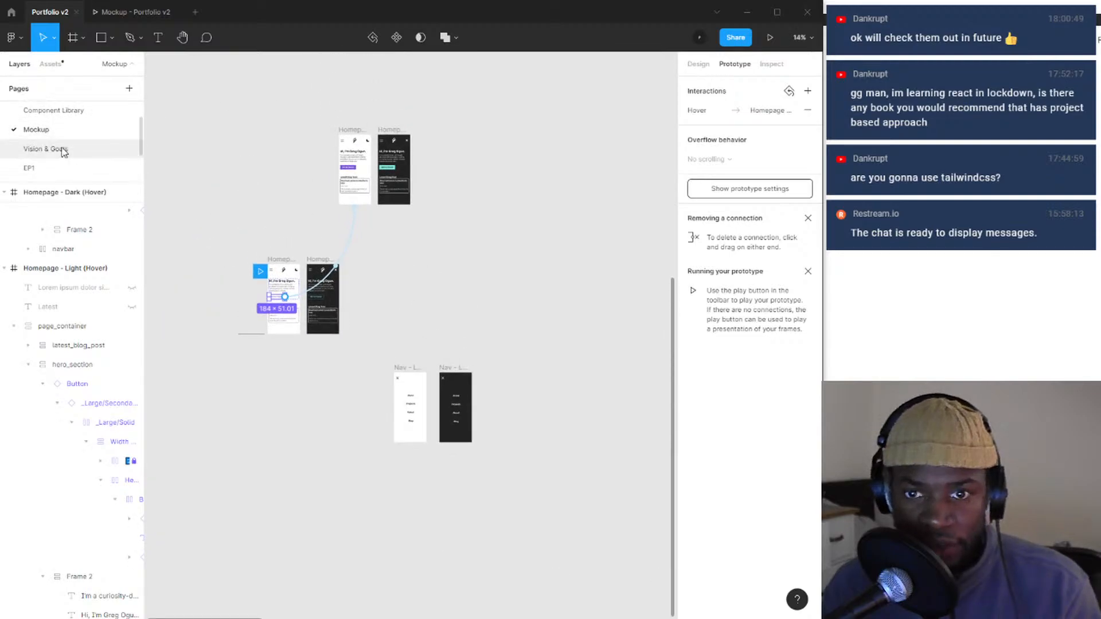
{"action": "scroll", "coordinate": [62, 151], "scroll_direction": "down", "scroll_amount": 2}
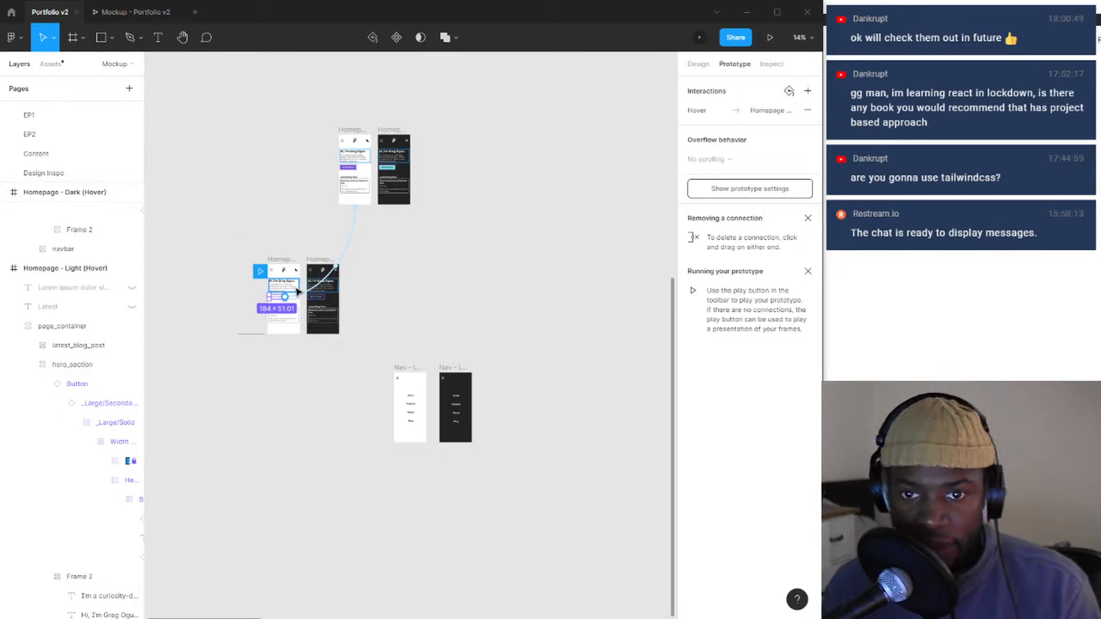
- Clear the selection and show the Mockup page's design properties with the prototype connections hidden
{"action": "left_click", "coordinate": [251, 236]}
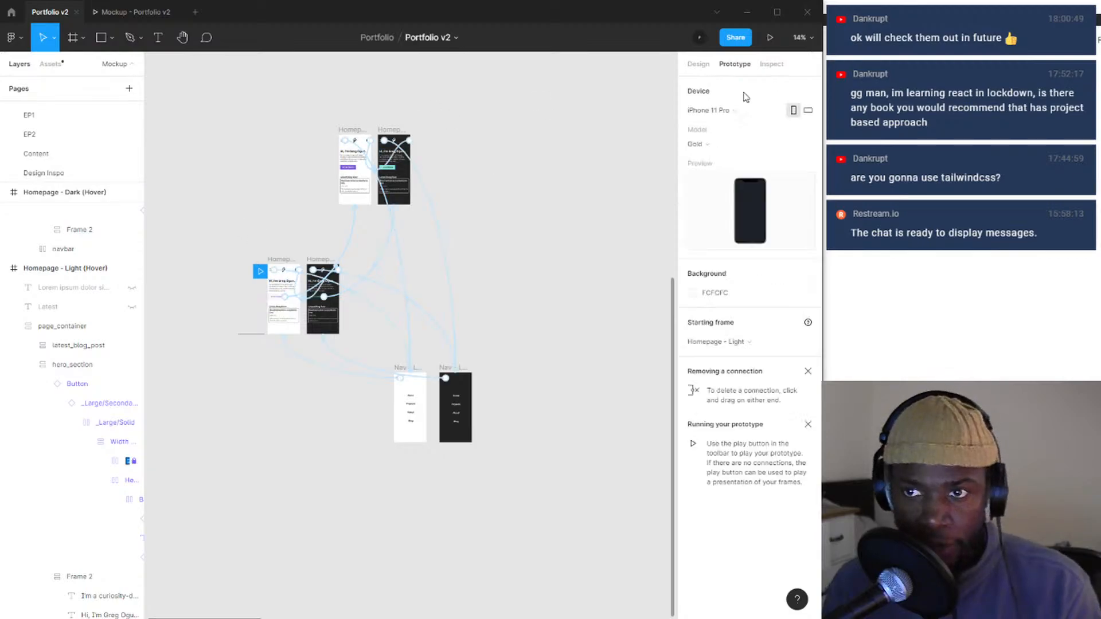
{"action": "left_click", "coordinate": [700, 64]}
{"action": "scroll", "coordinate": [423, 231], "scroll_direction": "up", "scroll_amount": 3}
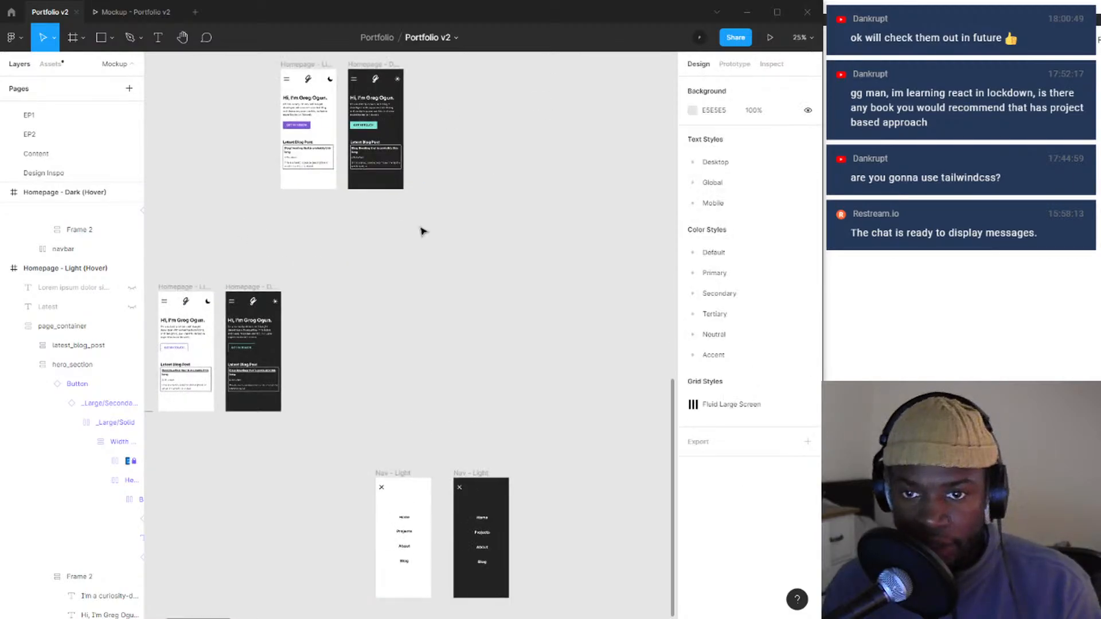
{"action": "left_click_drag", "start_coordinate": [423, 231], "coordinate": [423, 312]}
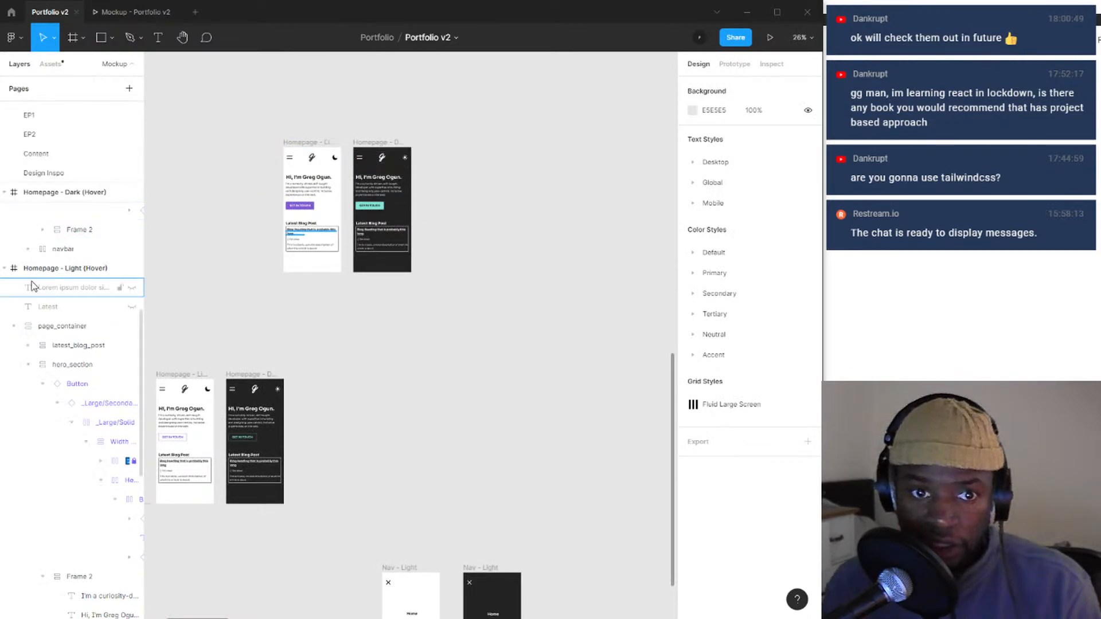
- Collapse the page_container layers of the light hover, dark and light homepage frames and the nested button layers in Homepage - Dark (Hover)
{"action": "left_click", "coordinate": [14, 326]}
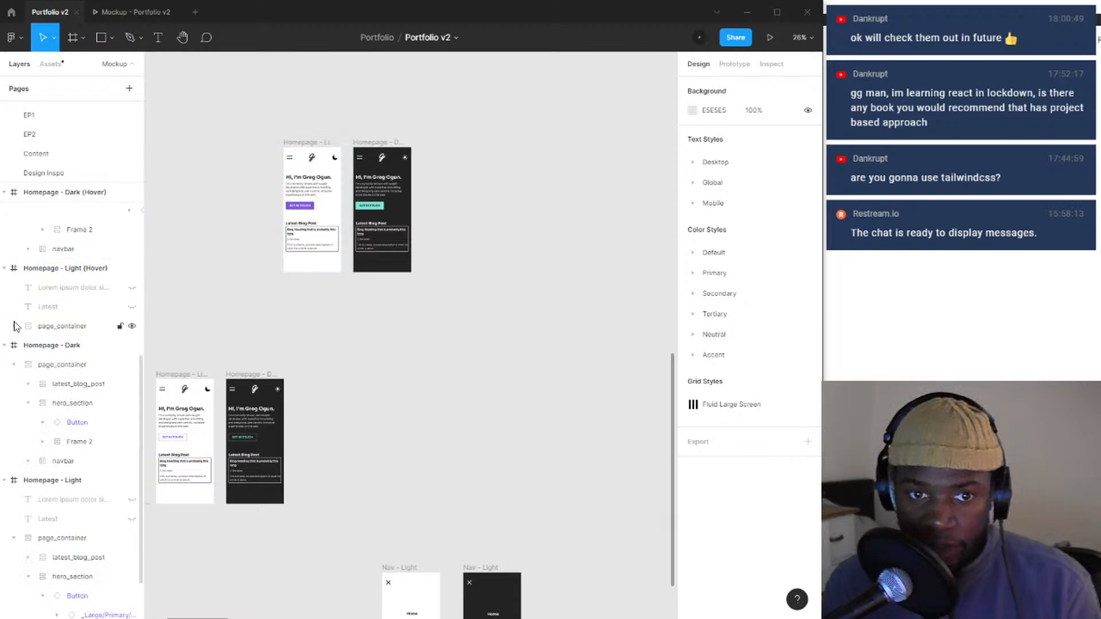
{"action": "left_click", "coordinate": [18, 366]}
{"action": "left_click", "coordinate": [206, 123]}
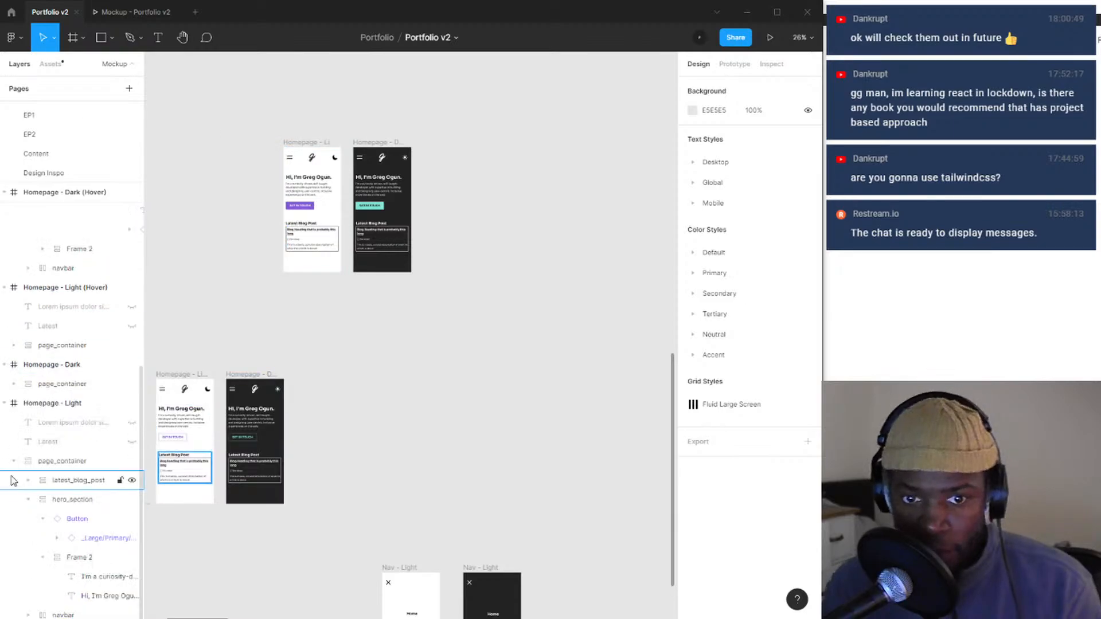
{"action": "scroll", "coordinate": [13, 468], "scroll_direction": "up", "scroll_amount": 3}
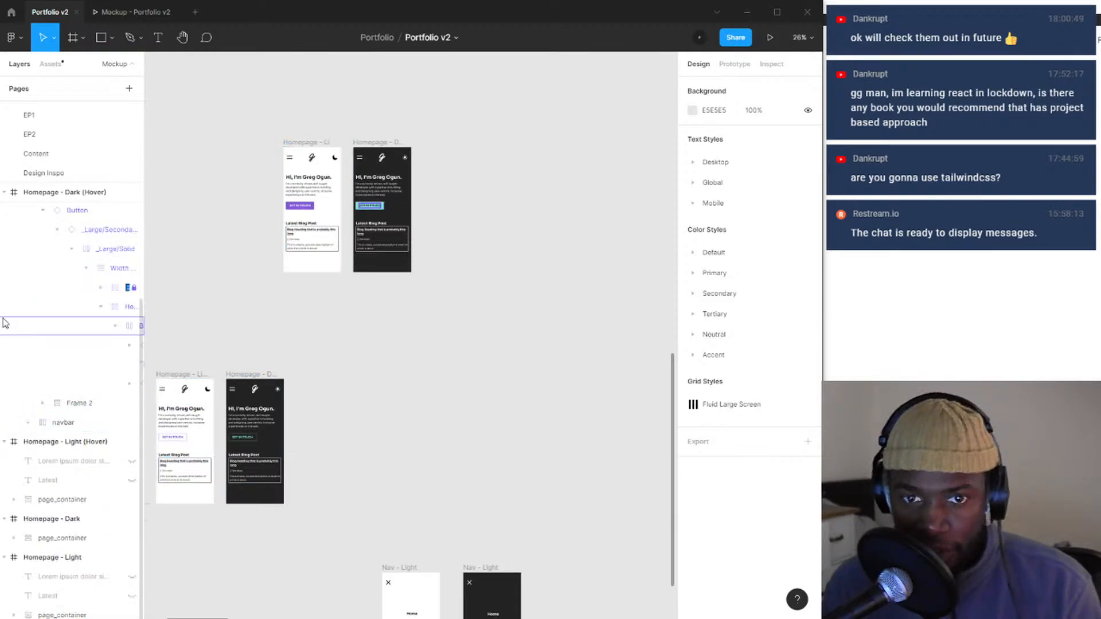
{"action": "scroll", "coordinate": [343, 231], "scroll_direction": "left", "scroll_amount": 3}
{"action": "scroll", "coordinate": [448, 321], "scroll_direction": "down", "scroll_amount": 5}
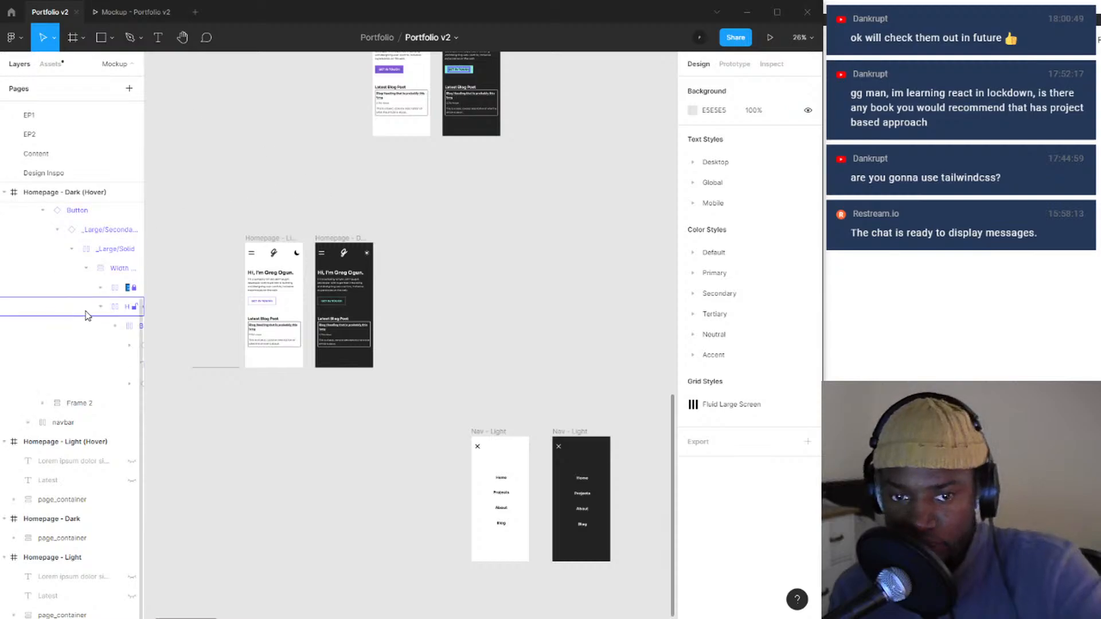
{"action": "scroll", "coordinate": [97, 312], "scroll_direction": "up", "scroll_amount": 2}
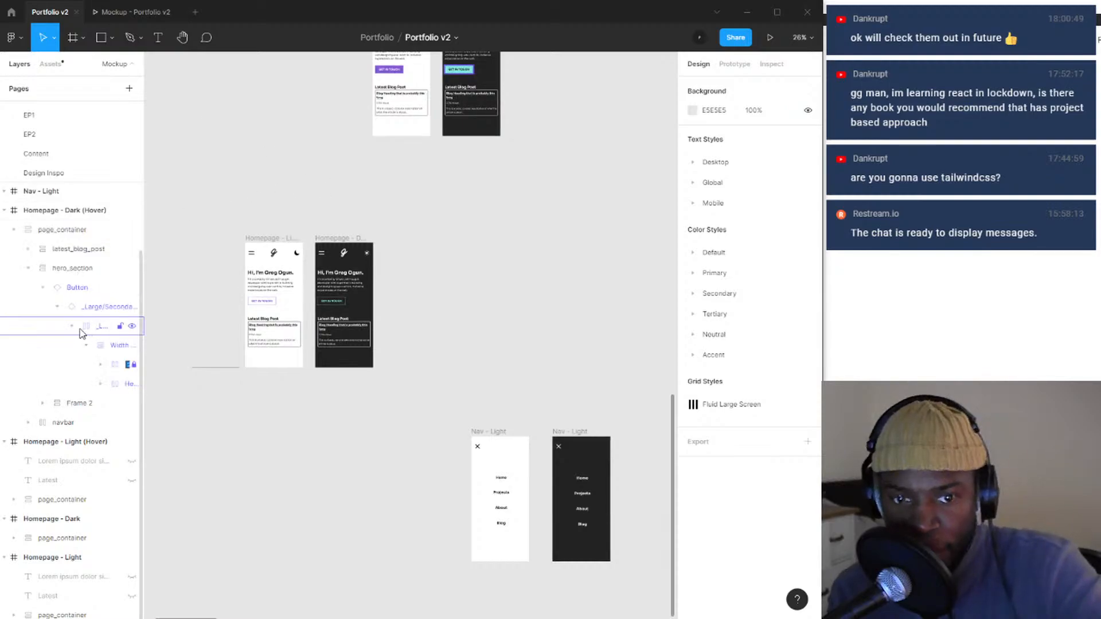
- Inspect the GET IN TOUCH button's _Large/Solid layer and the page_container in the Homepage - Dark (Hover) frame up close
{"action": "left_click", "coordinate": [81, 331]}
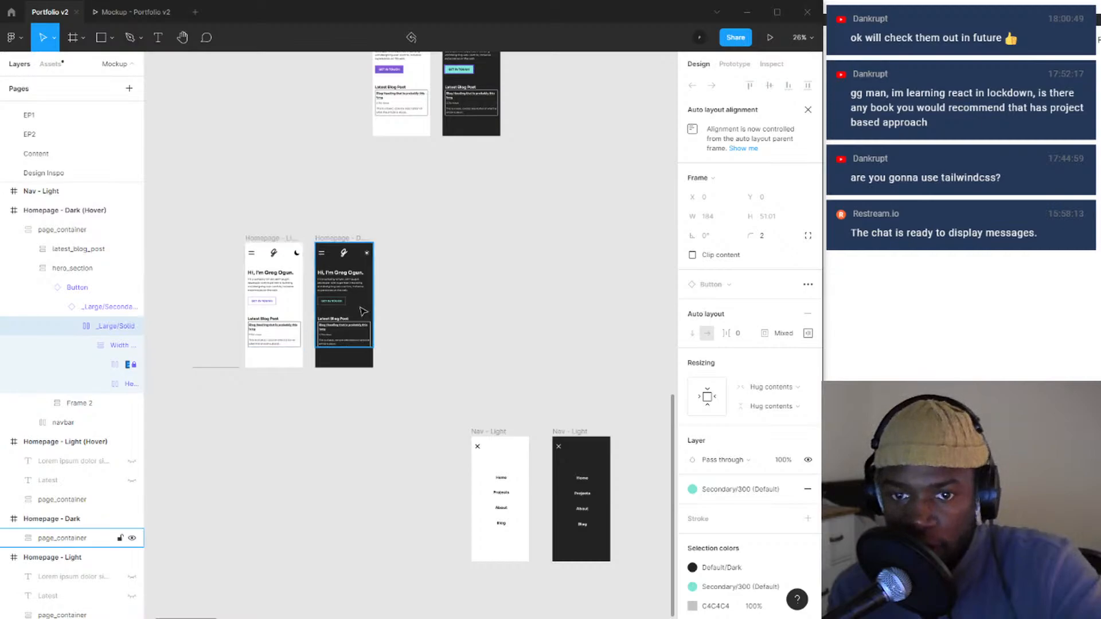
{"action": "scroll", "coordinate": [366, 297], "scroll_direction": "up", "scroll_amount": 10}
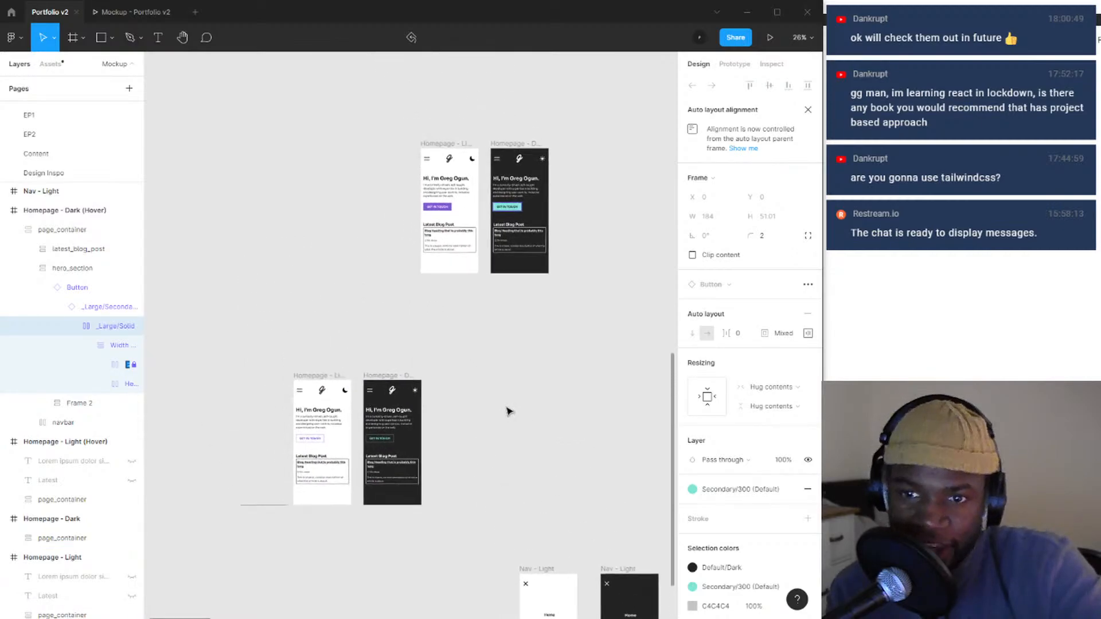
{"action": "scroll", "coordinate": [552, 378], "scroll_direction": "up", "scroll_amount": 8}
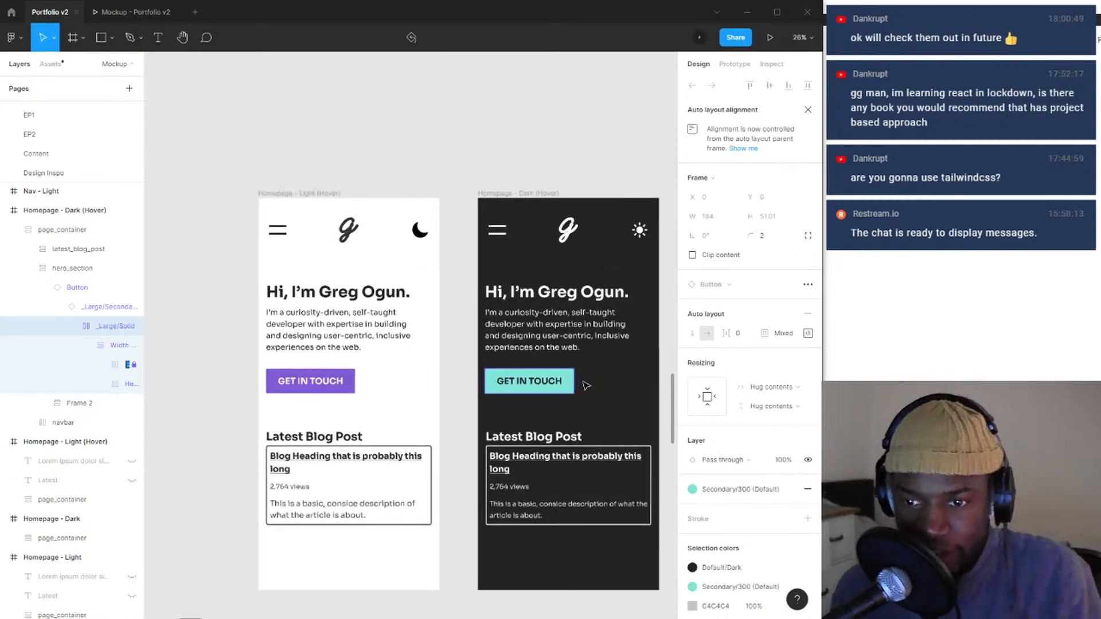
{"action": "left_click", "coordinate": [571, 424]}
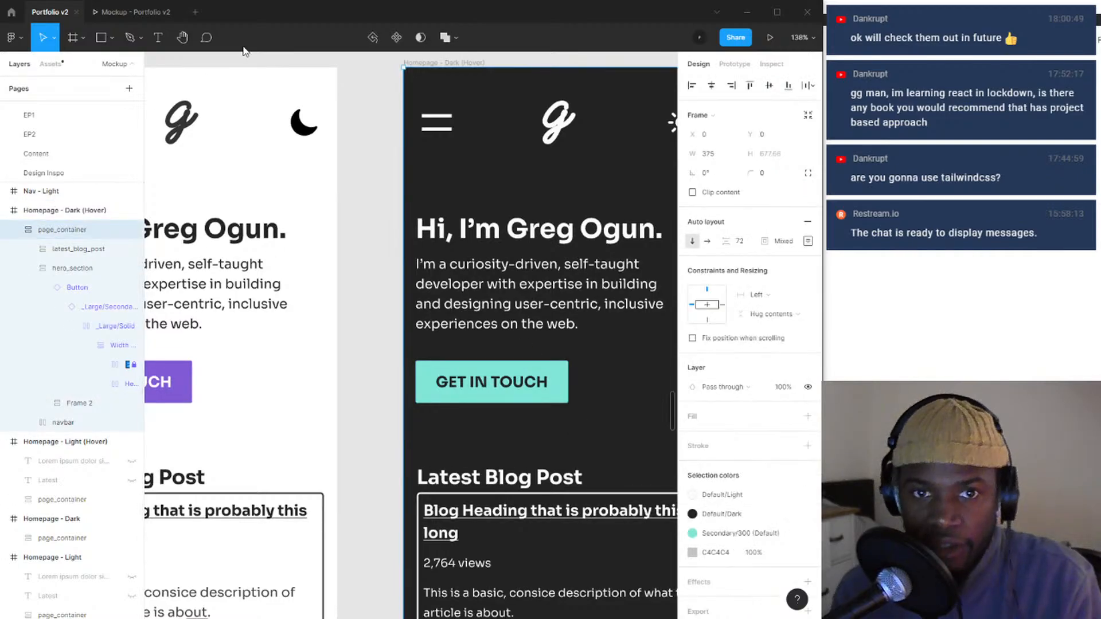